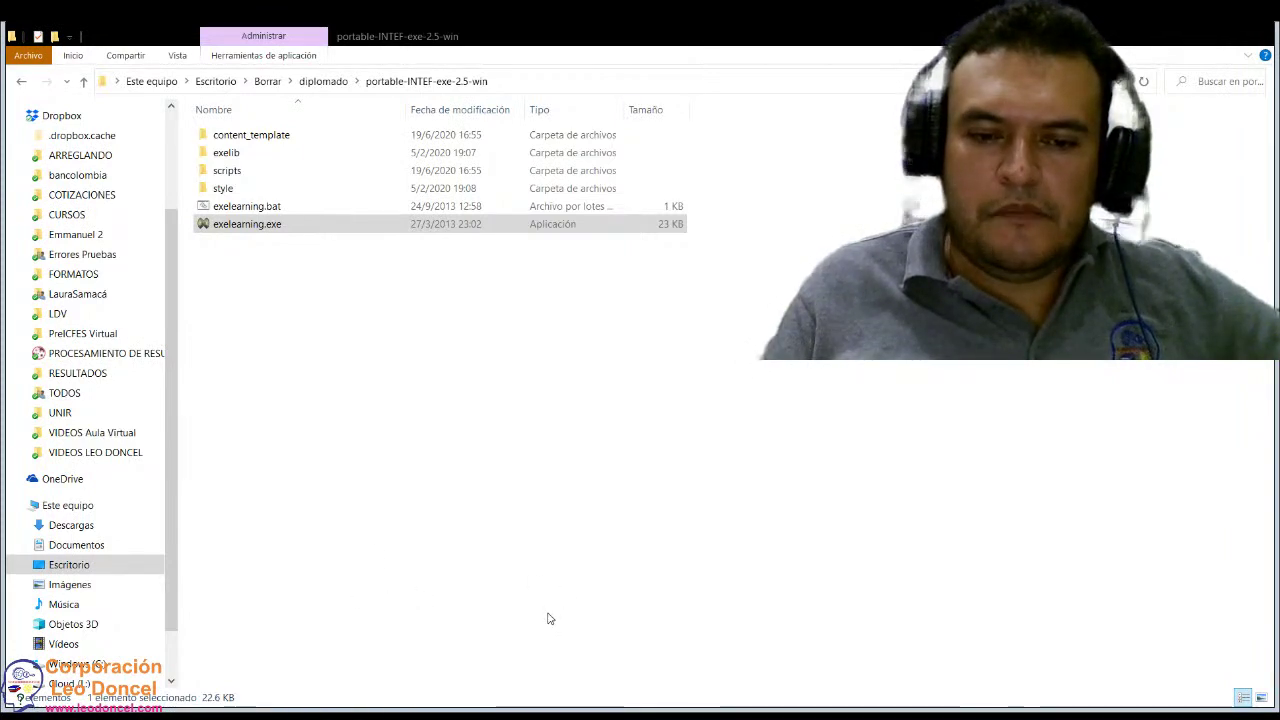
Launch exelearning.exe, and on exelearning.net go to the downloads section.
double_click(369, 229)
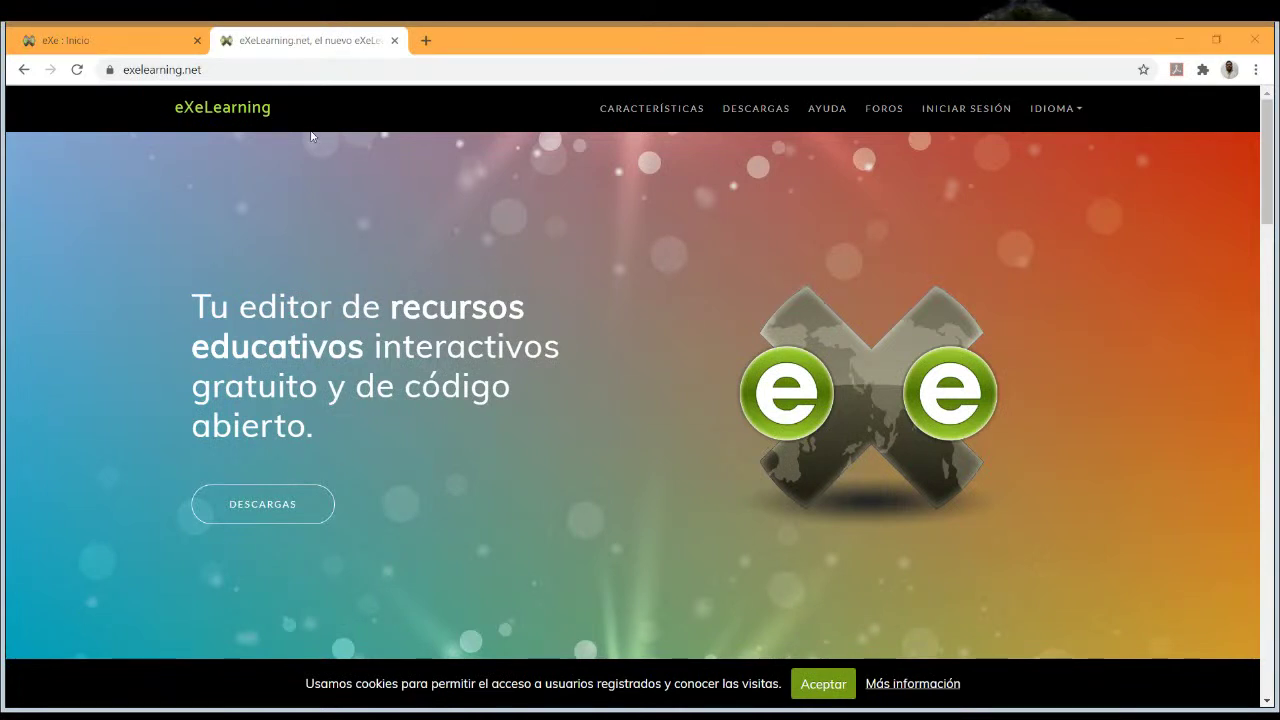
click(200, 72)
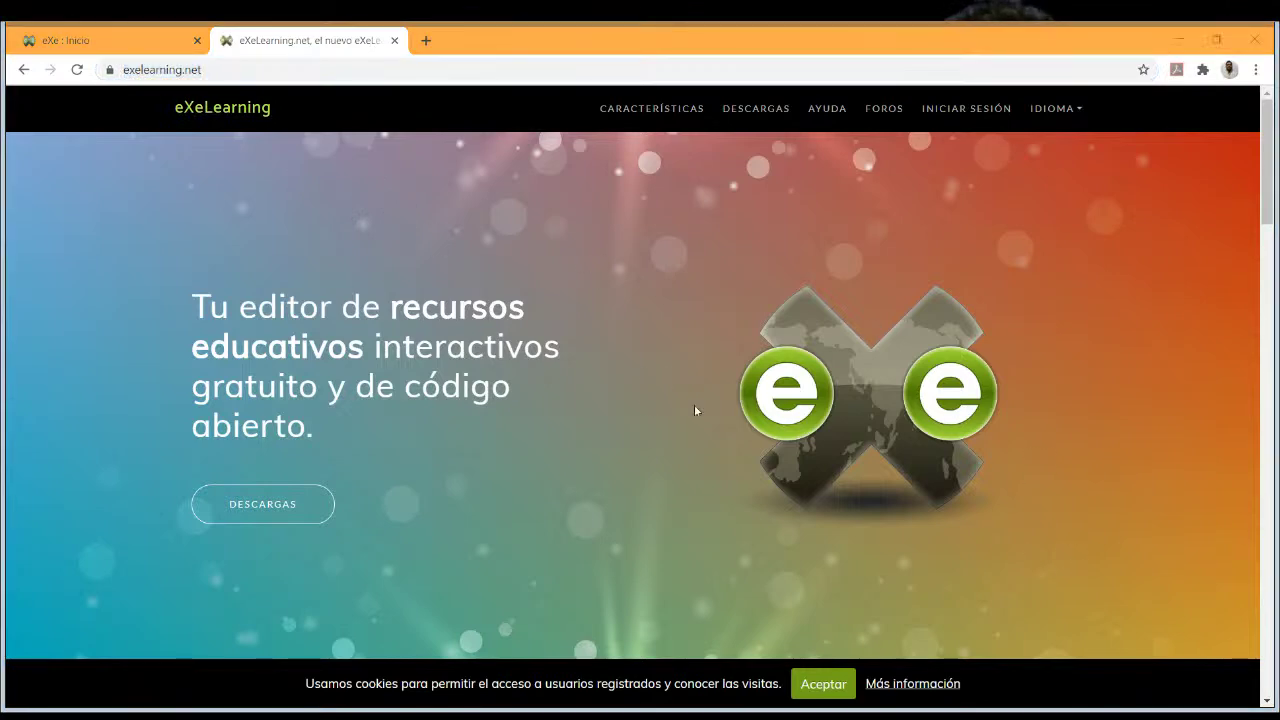
click(765, 120)
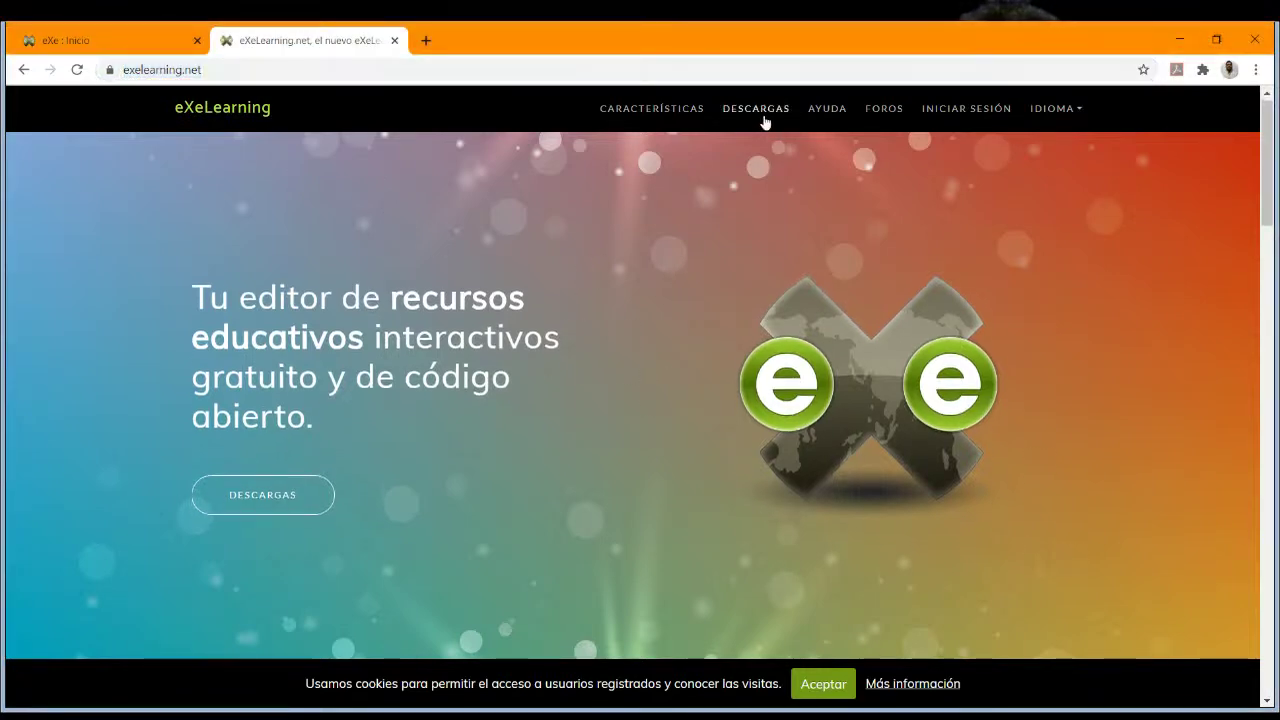
scroll(526, 320, down, 3)
scroll(526, 320, up, 2)
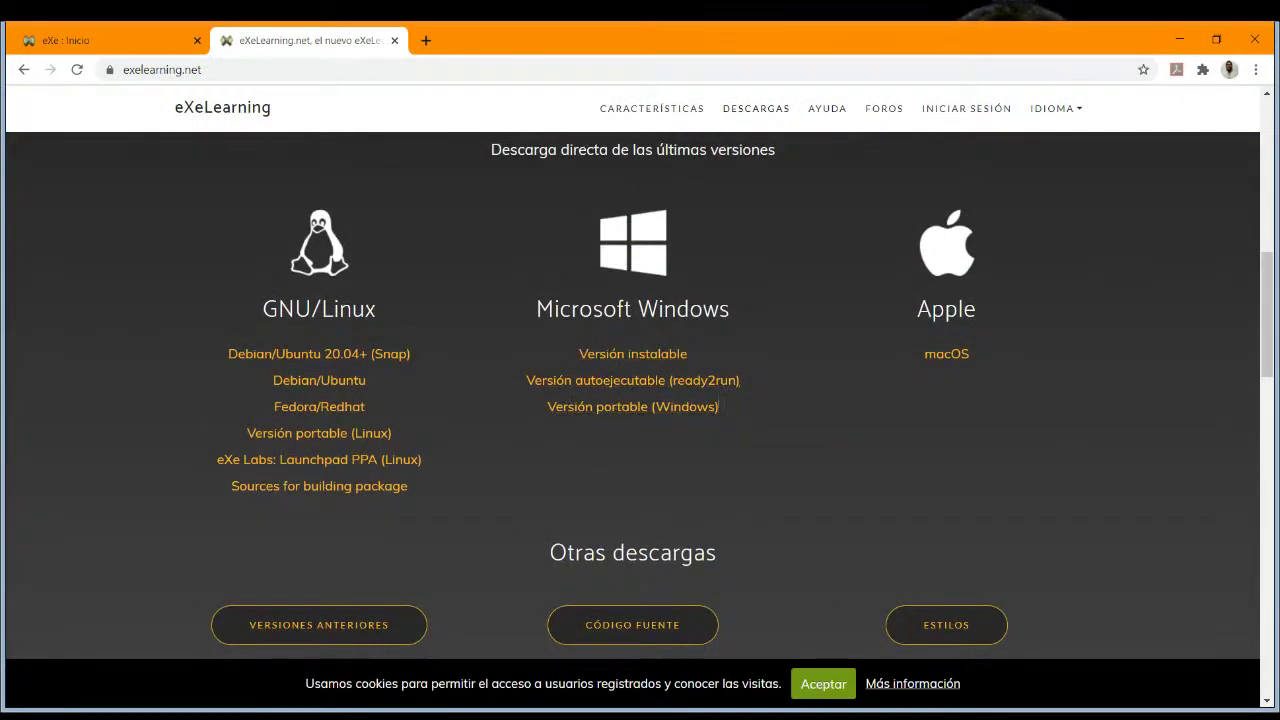
Examine the portable versions for Windows and Linux and the other downloads offered on exelearning.net.
triple_click(731, 412)
click(425, 438)
drag(392, 433, 241, 427)
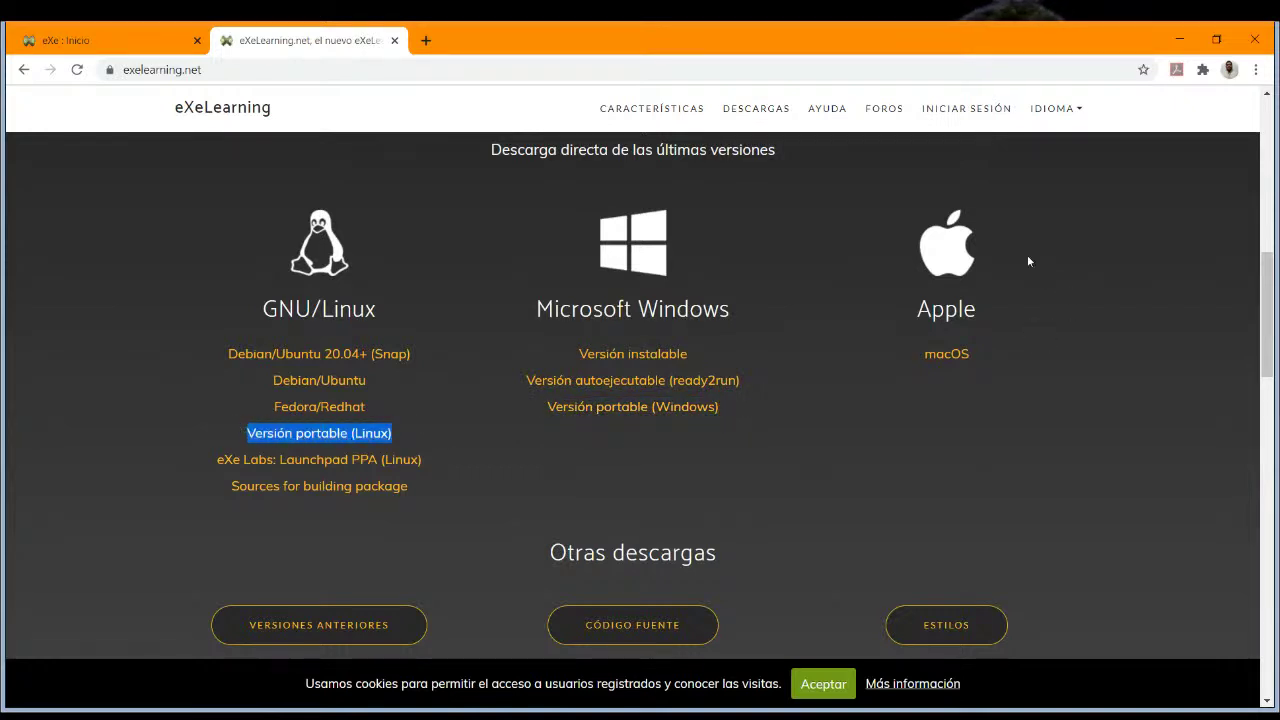
scroll(930, 349, up, 2)
scroll(434, 606, down, 3)
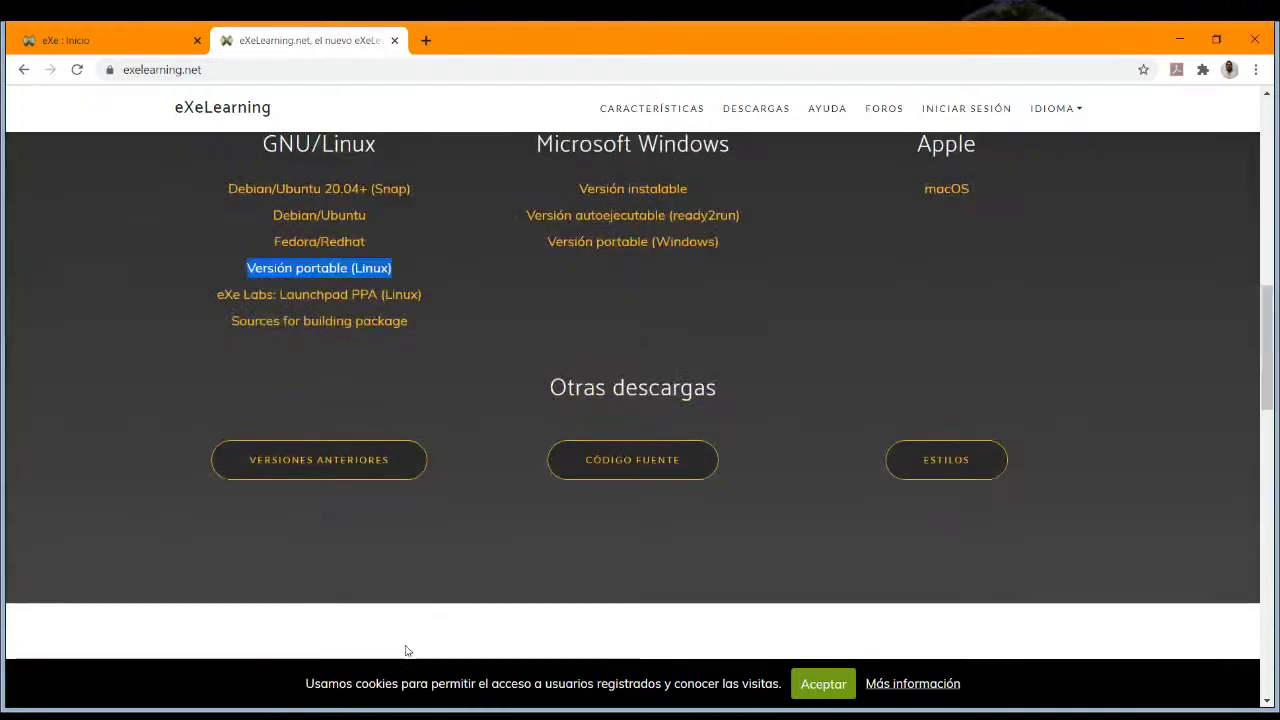
scroll(527, 337, up, 3)
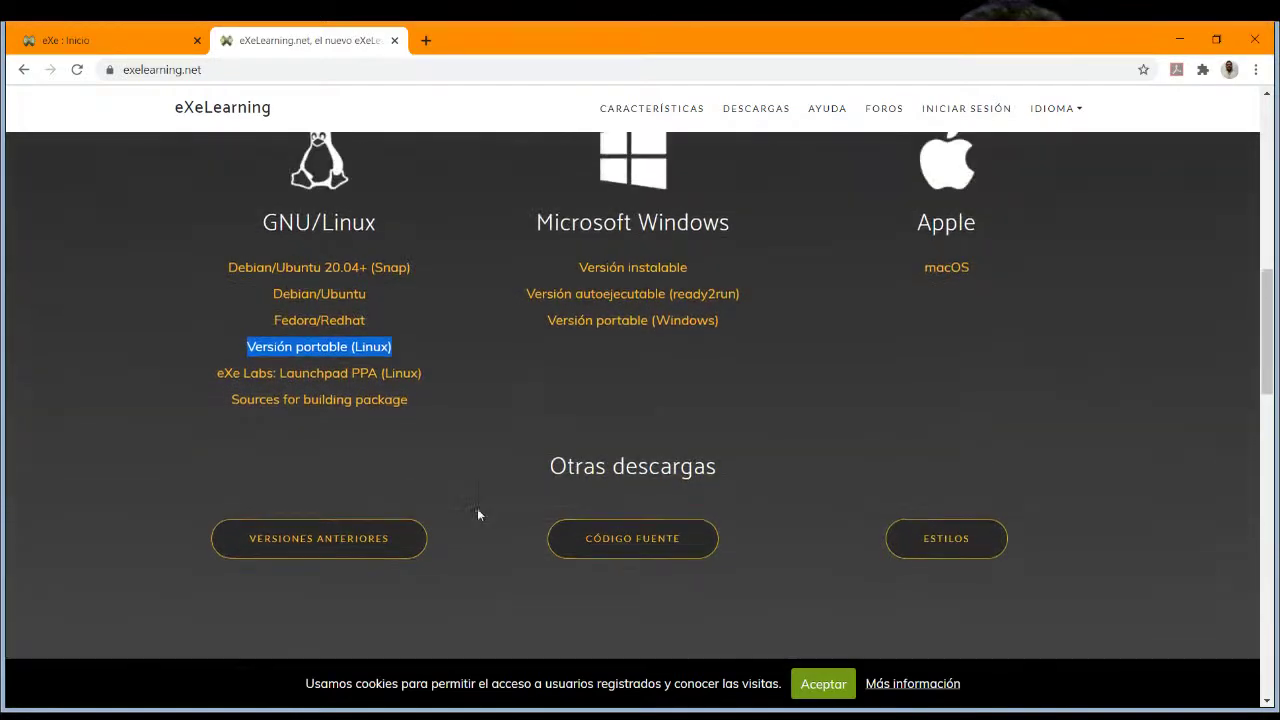
scroll(487, 466, down, 2)
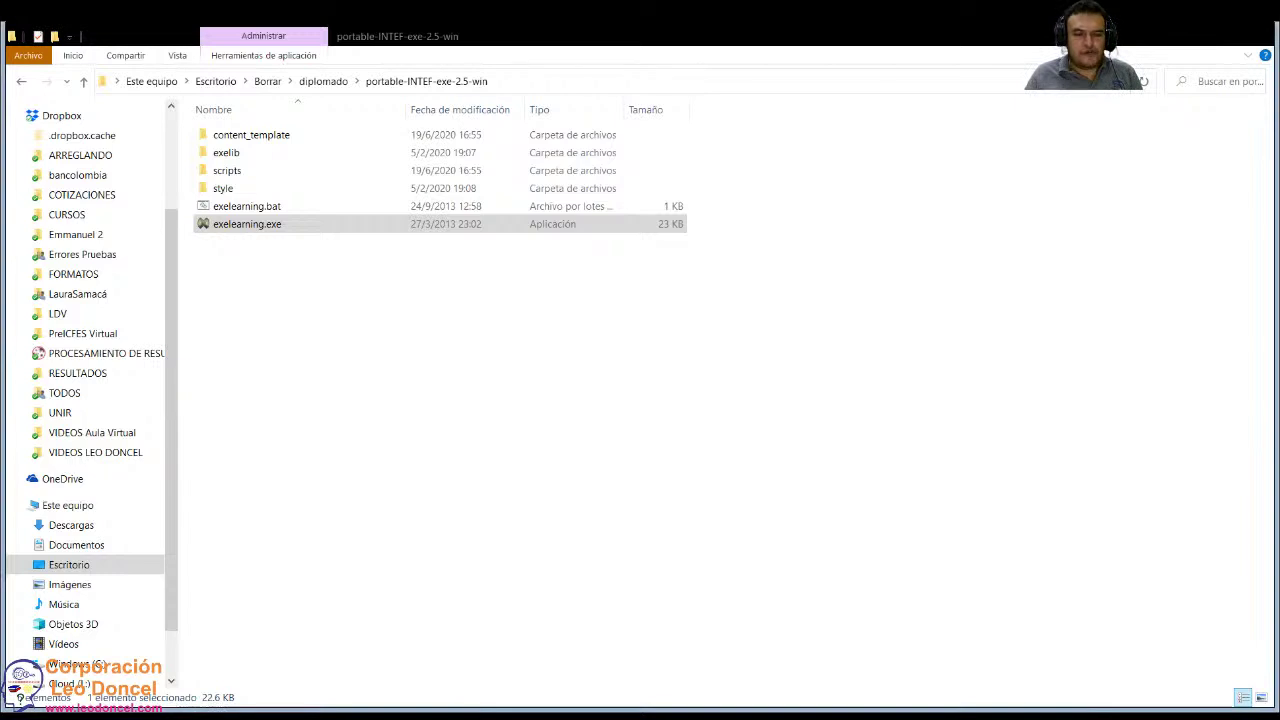
Start eXeLearning from exelearning.exe in the portable-INTEF-exe-2.5-win folder.
click(429, 463)
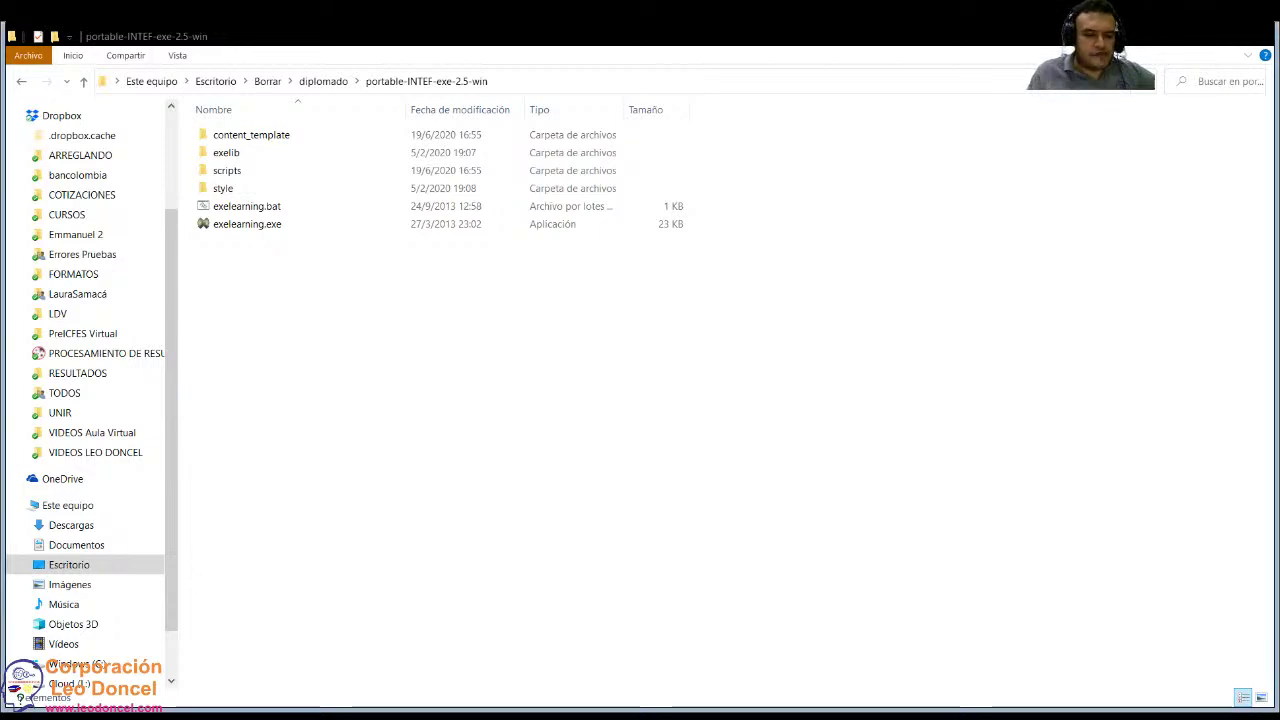
click(232, 225)
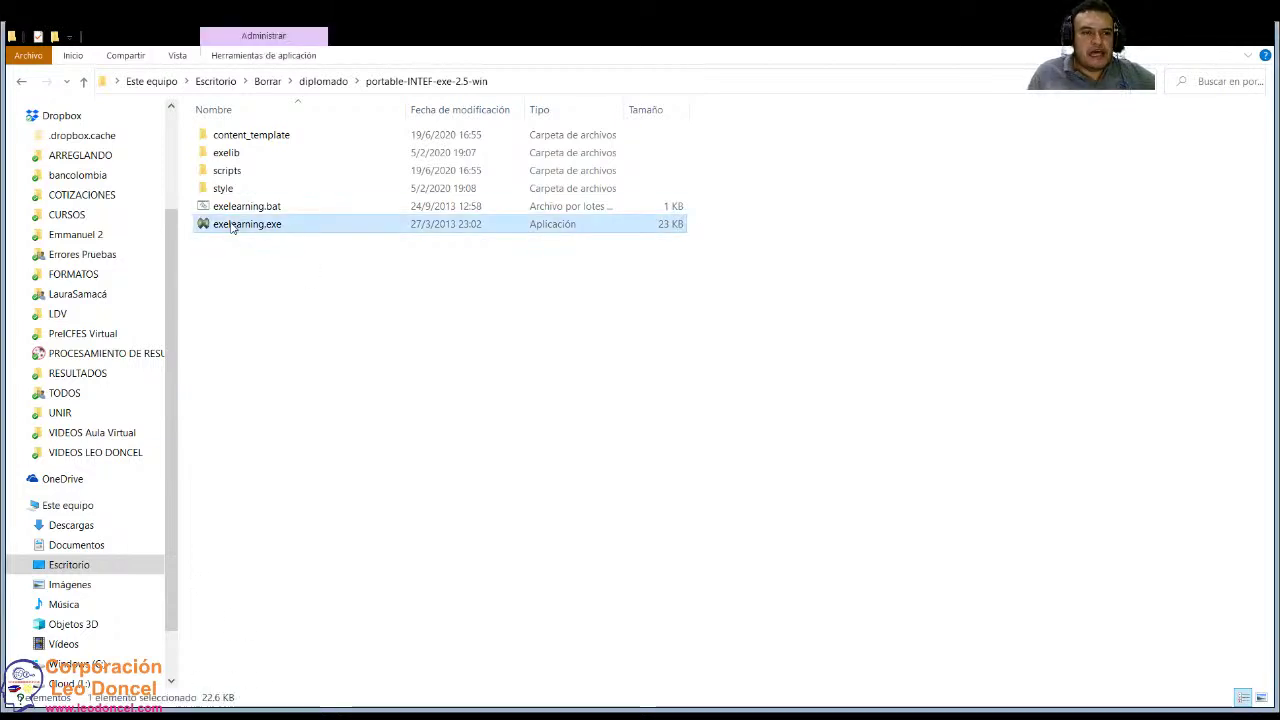
click(506, 465)
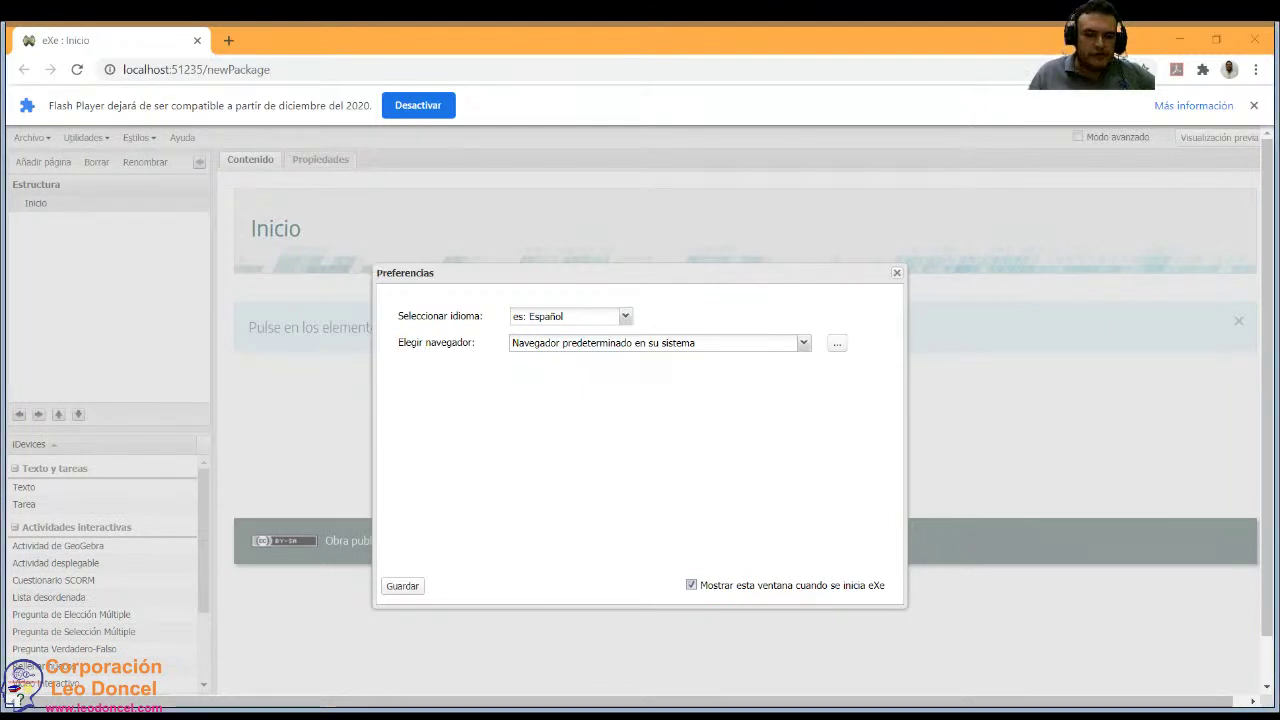
Close the Preferencias dialog without saving and dismiss the Flash Player notice.
click(141, 112)
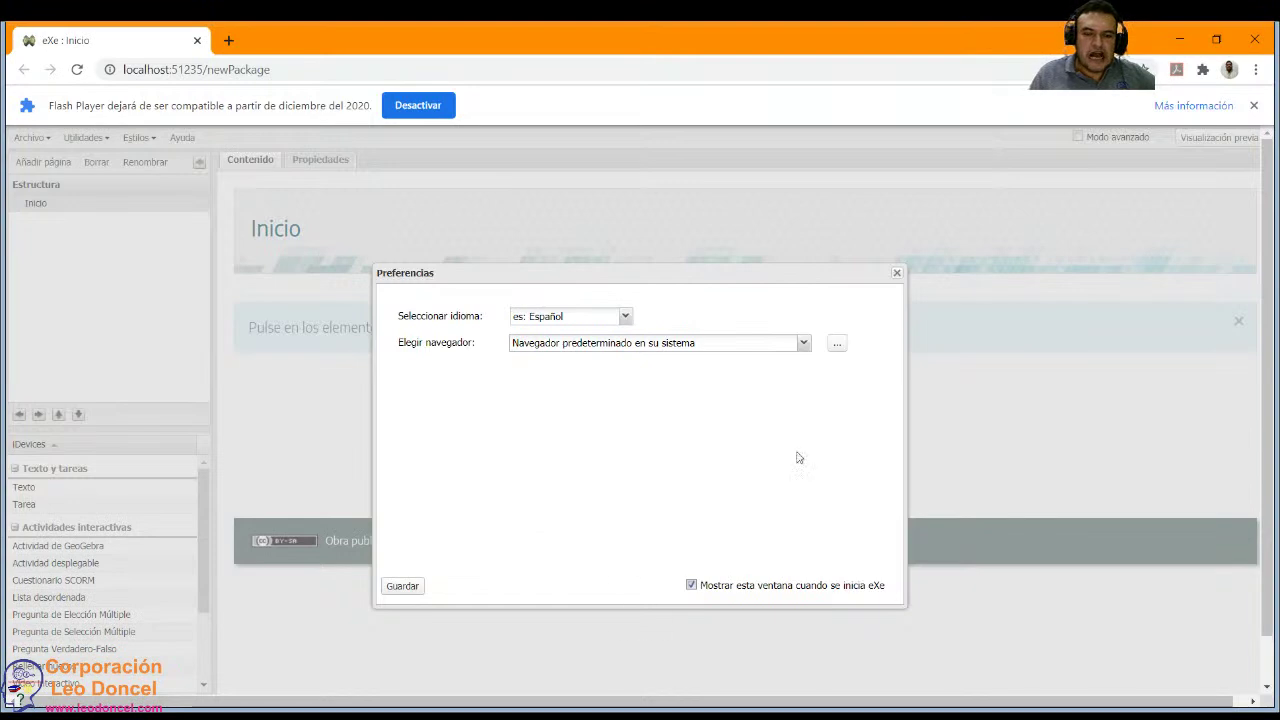
click(896, 273)
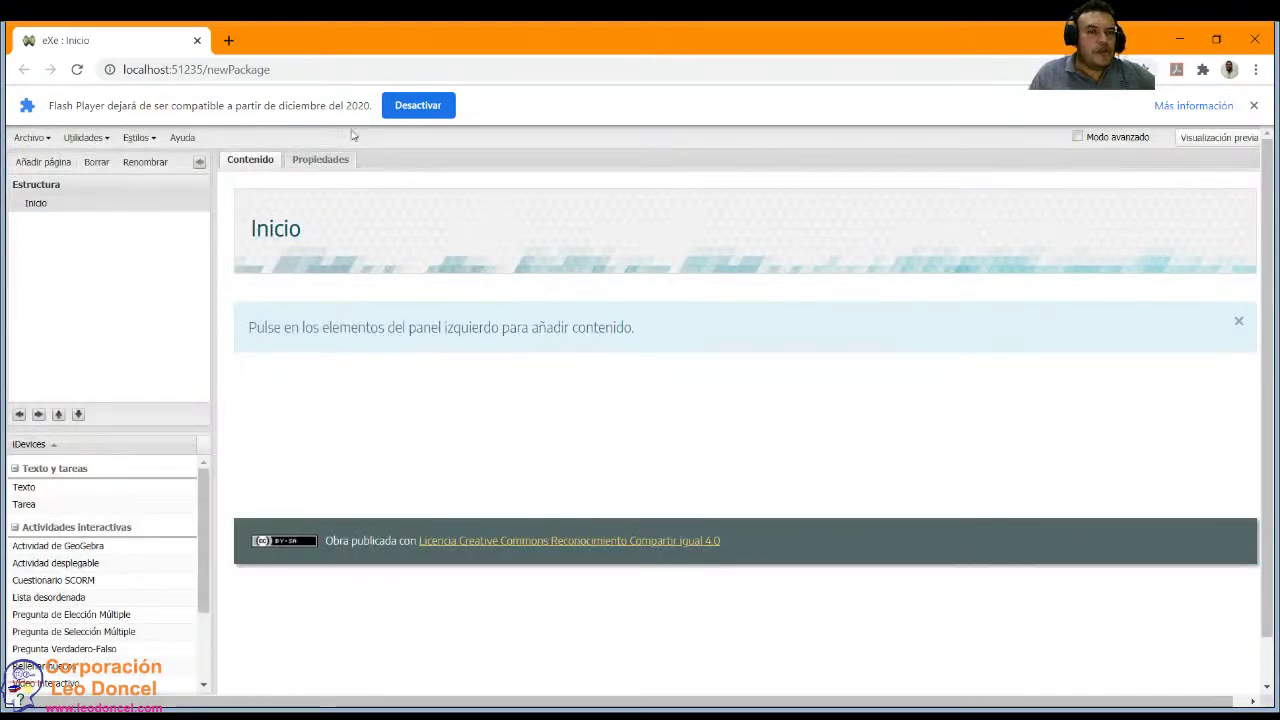
click(1253, 105)
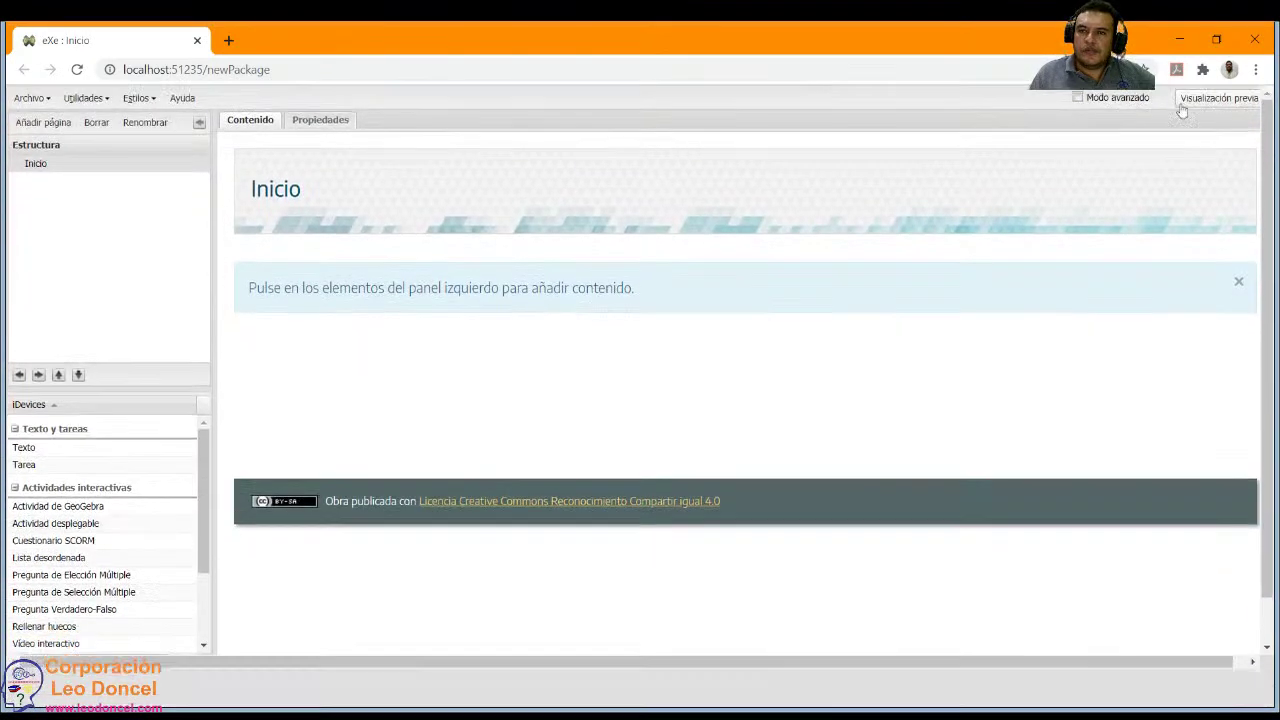
Display the eXeLearning editor in full screen.
key(F11)
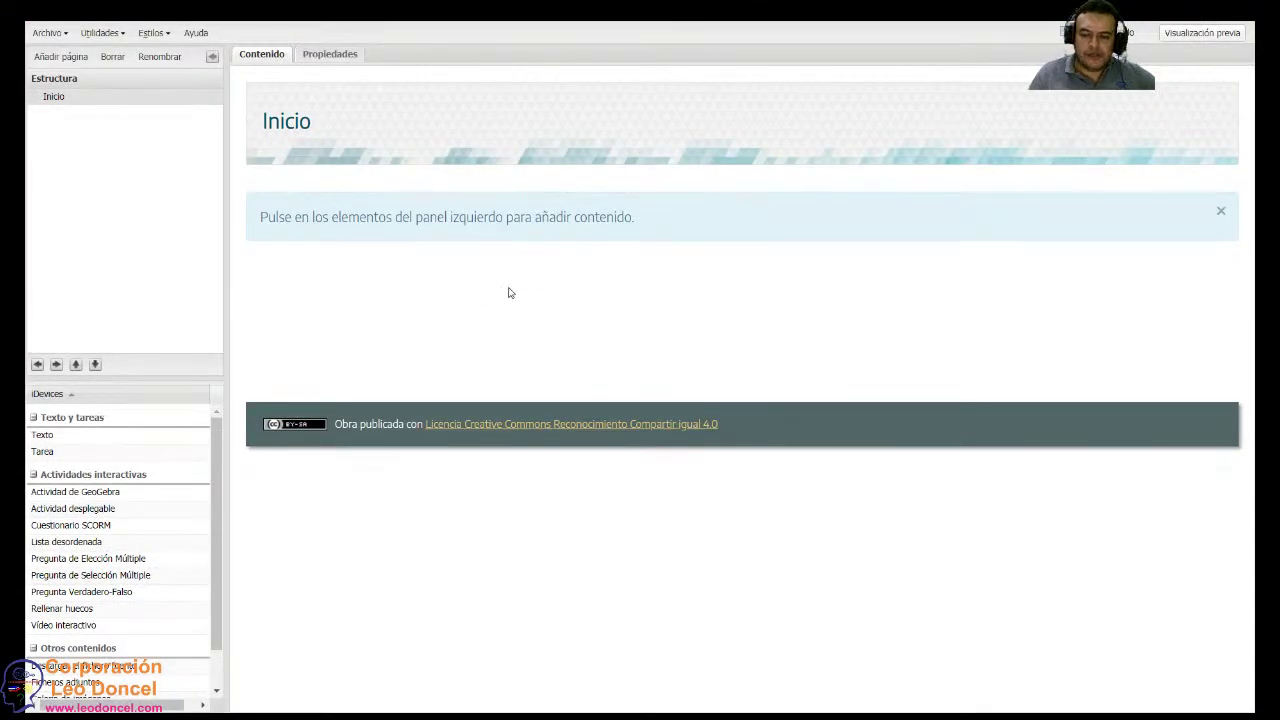
key(F11)
key(F11)
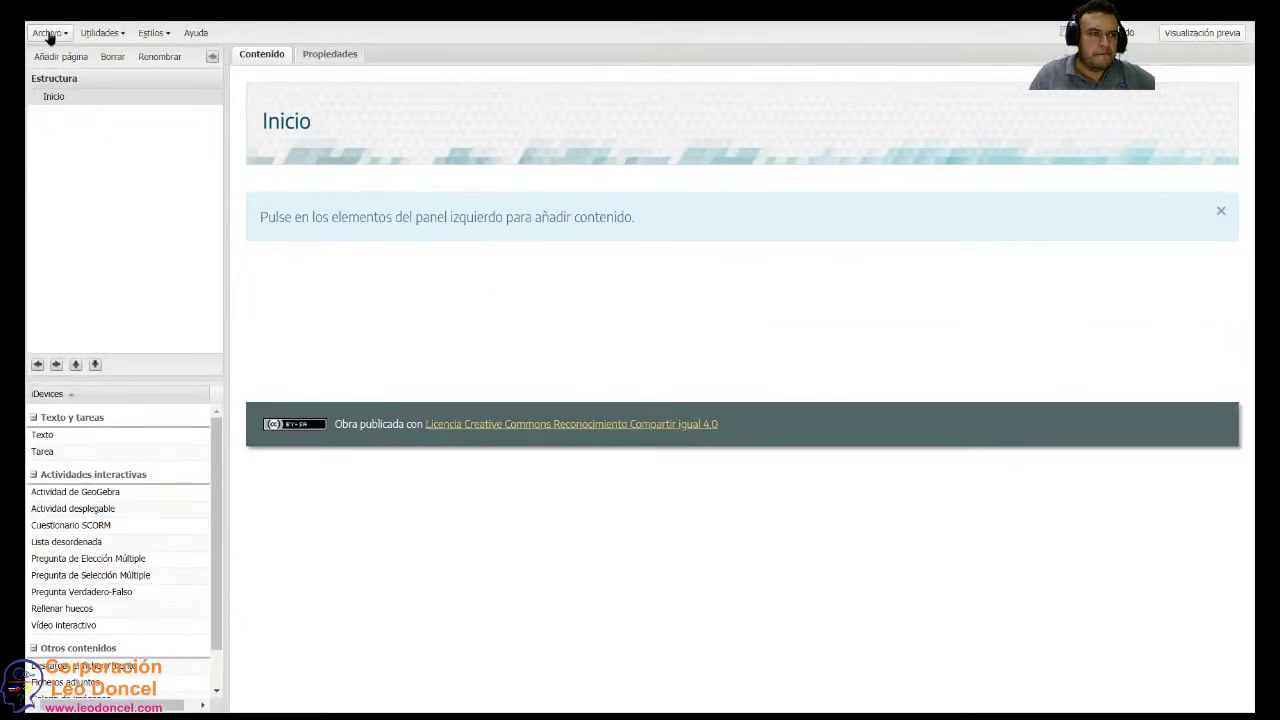
Browse drives Z:, L: and C:, the personal folder and My Documents in the dialog for opening a project.
click(44, 34)
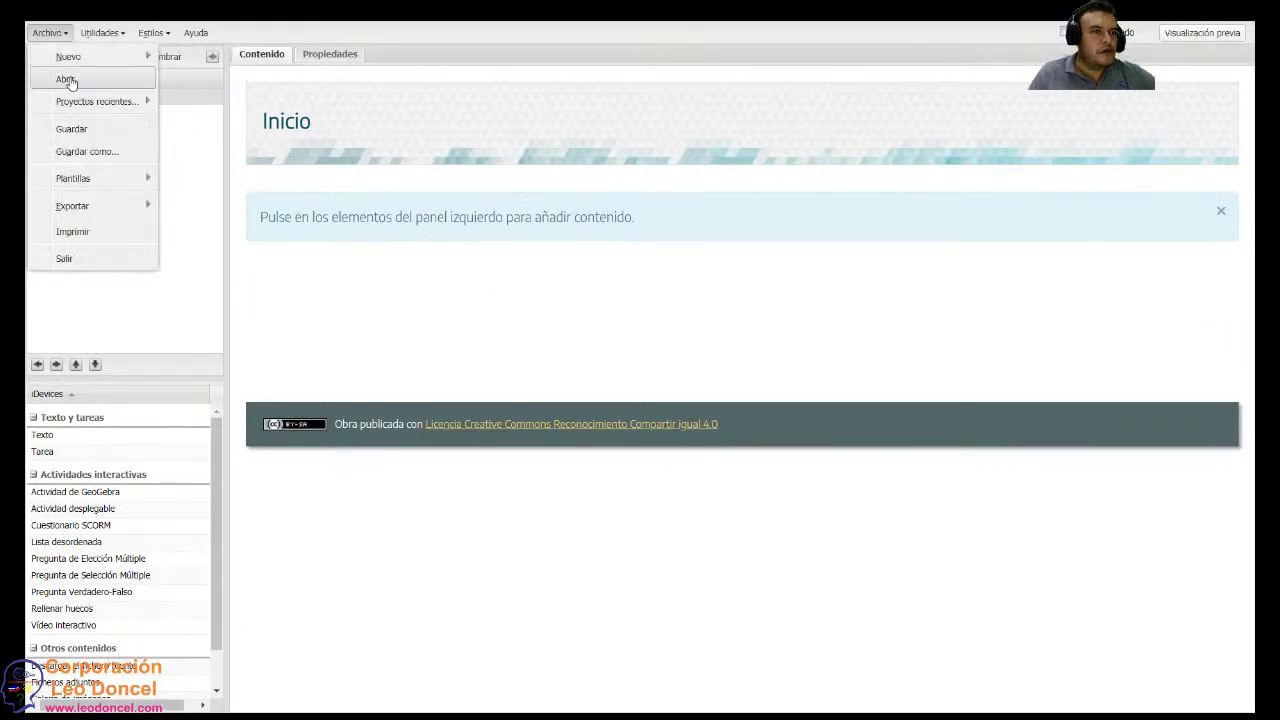
click(68, 78)
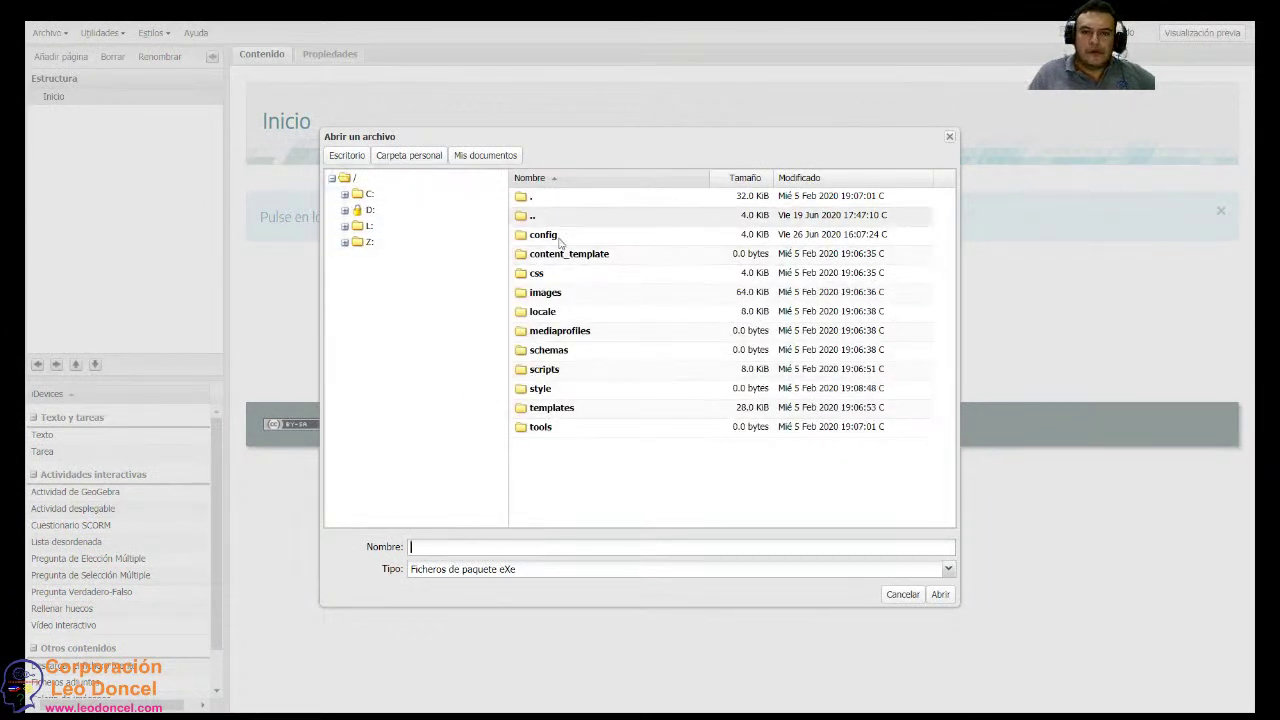
click(366, 243)
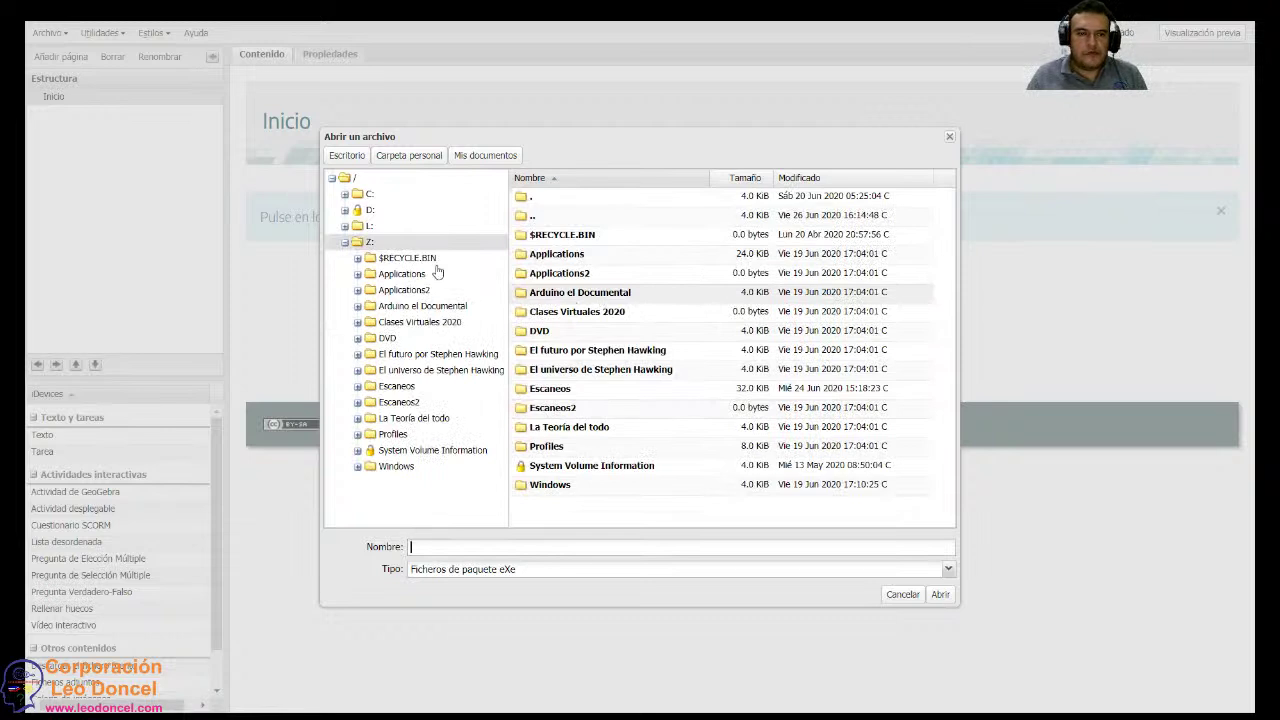
click(368, 226)
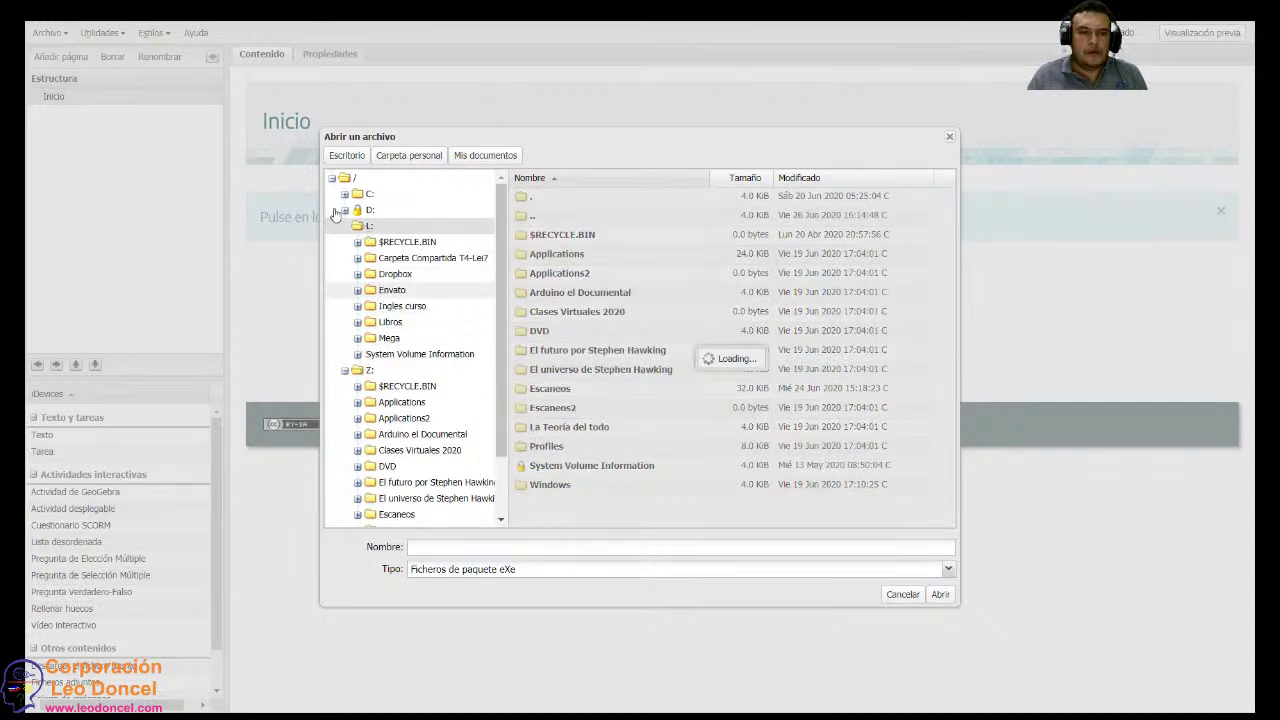
click(367, 190)
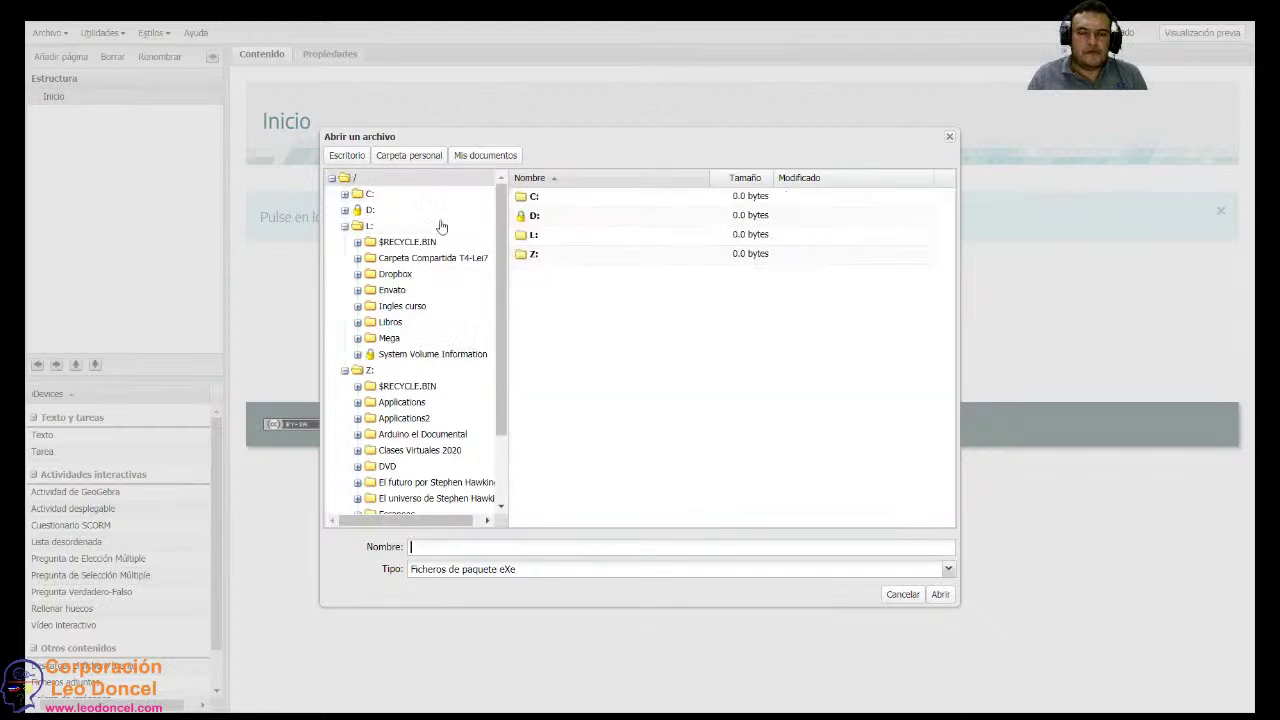
double_click(535, 196)
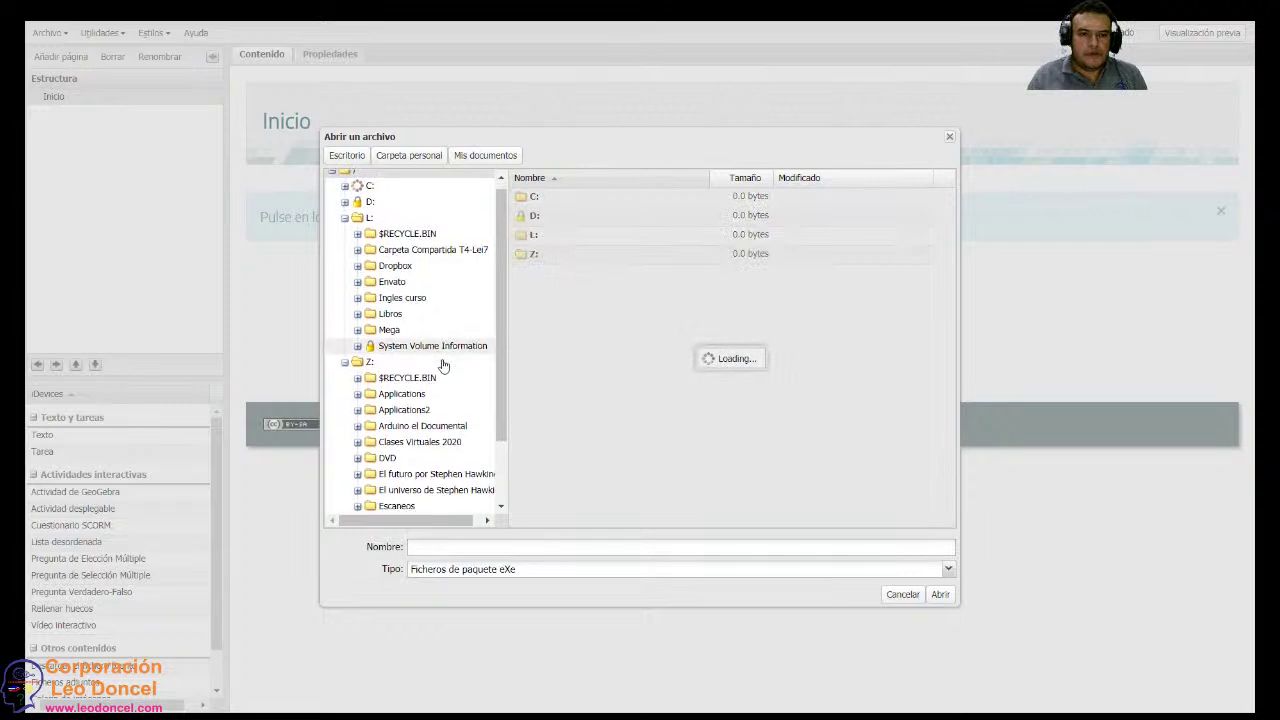
scroll(443, 366, down, 3)
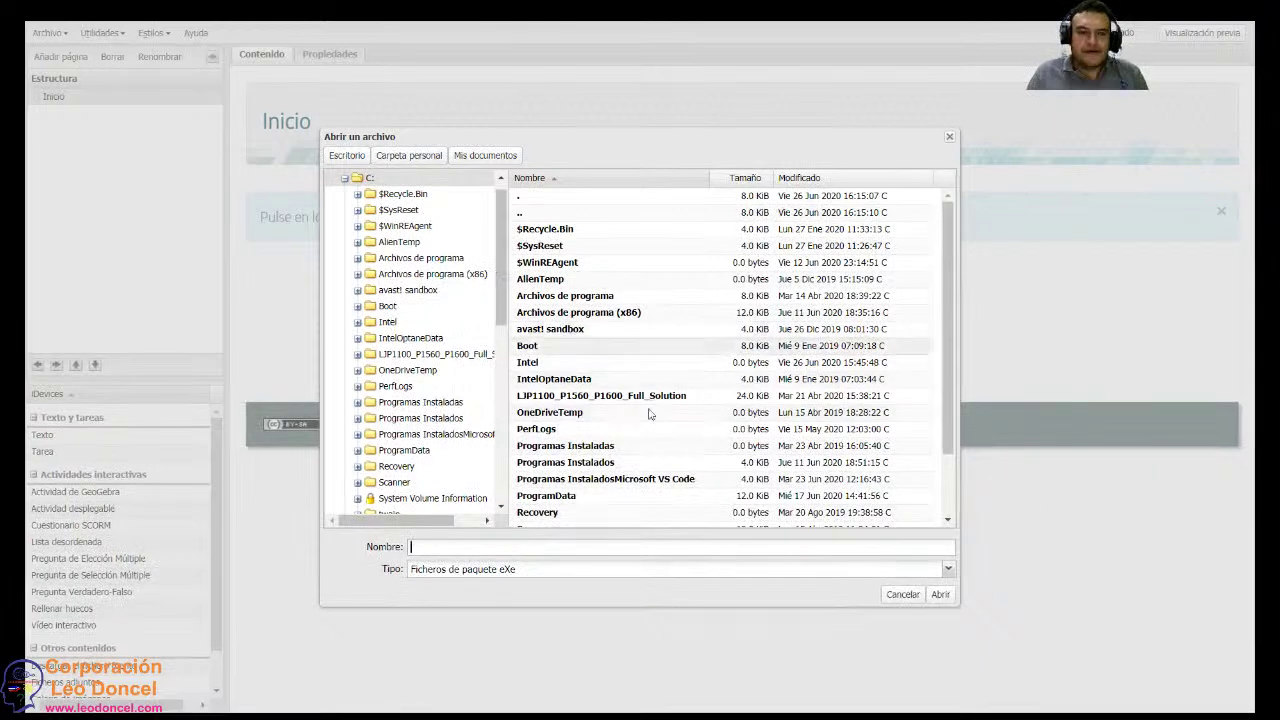
scroll(651, 425, down, 2)
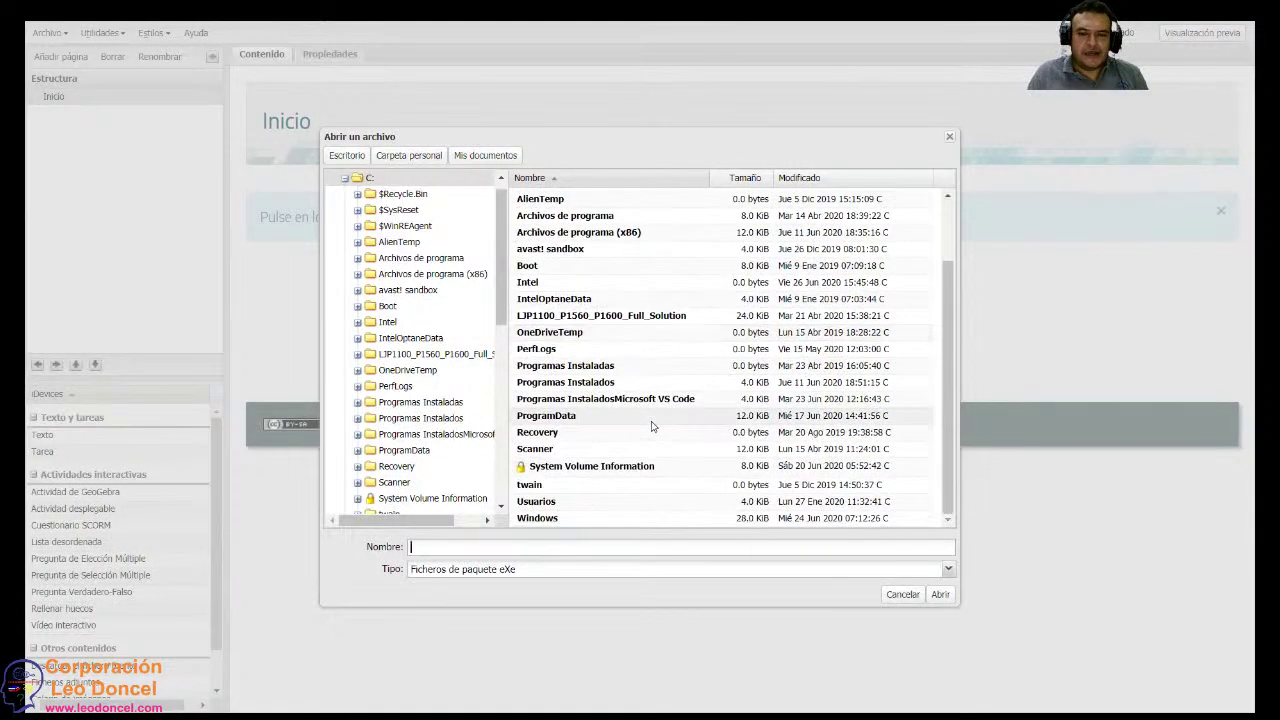
scroll(651, 425, up, 3)
click(410, 157)
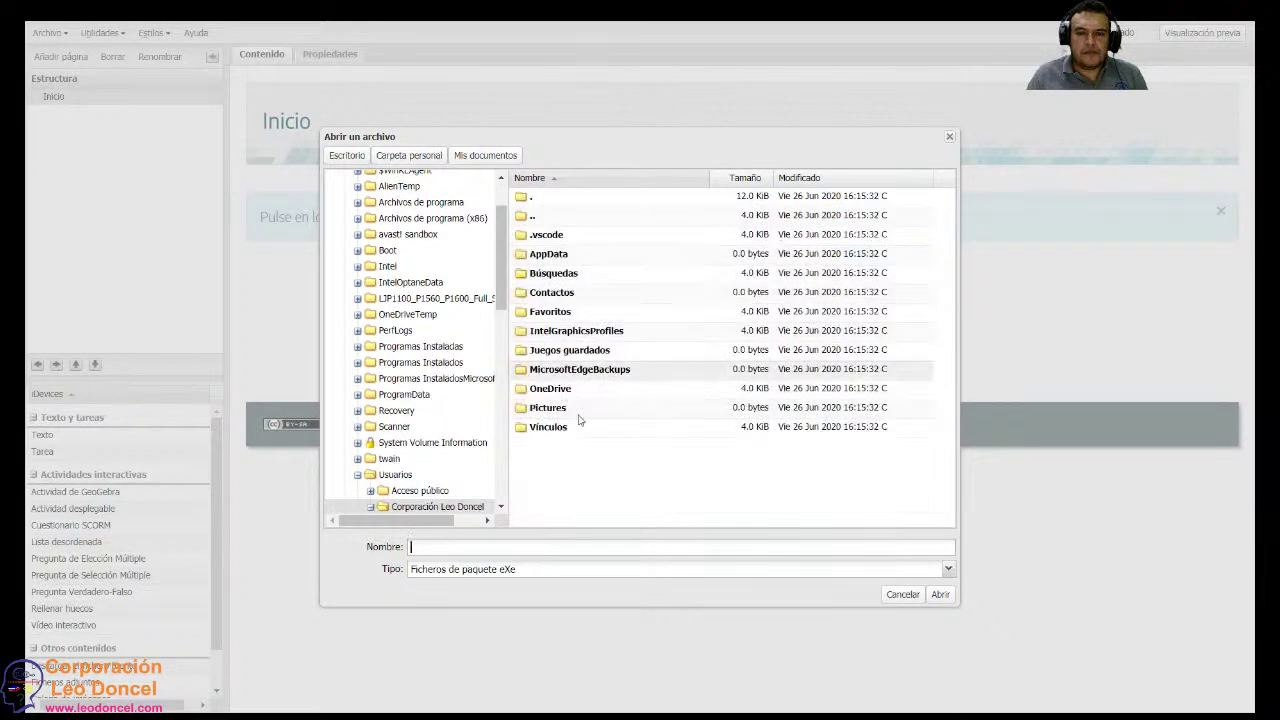
click(483, 156)
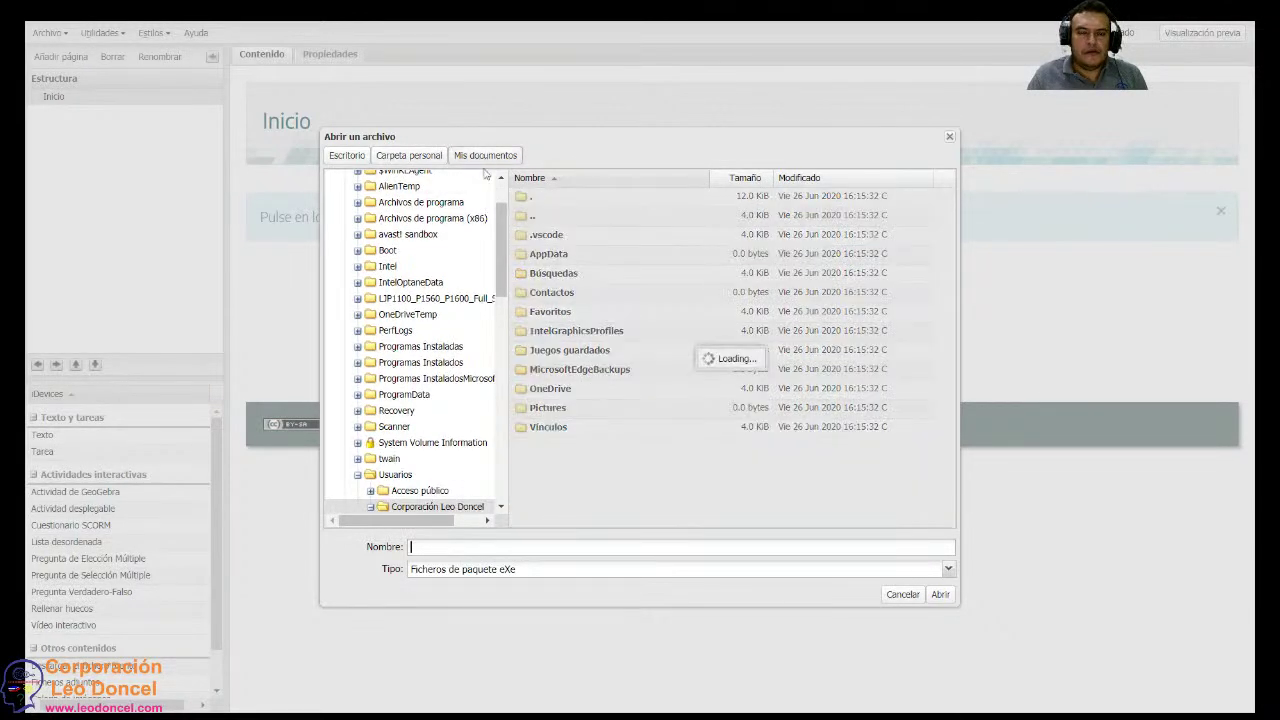
Open the project leodoncel.elp from the Borrar/diplomado folder on the desktop.
click(366, 156)
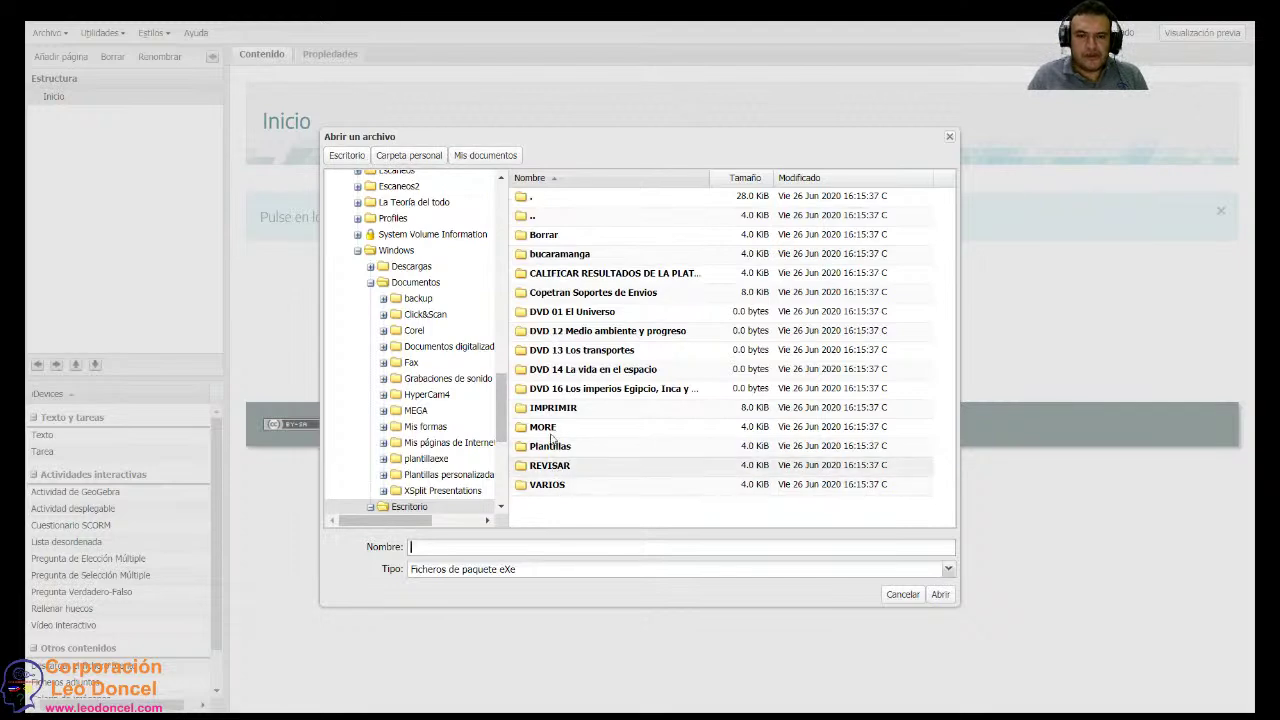
double_click(537, 236)
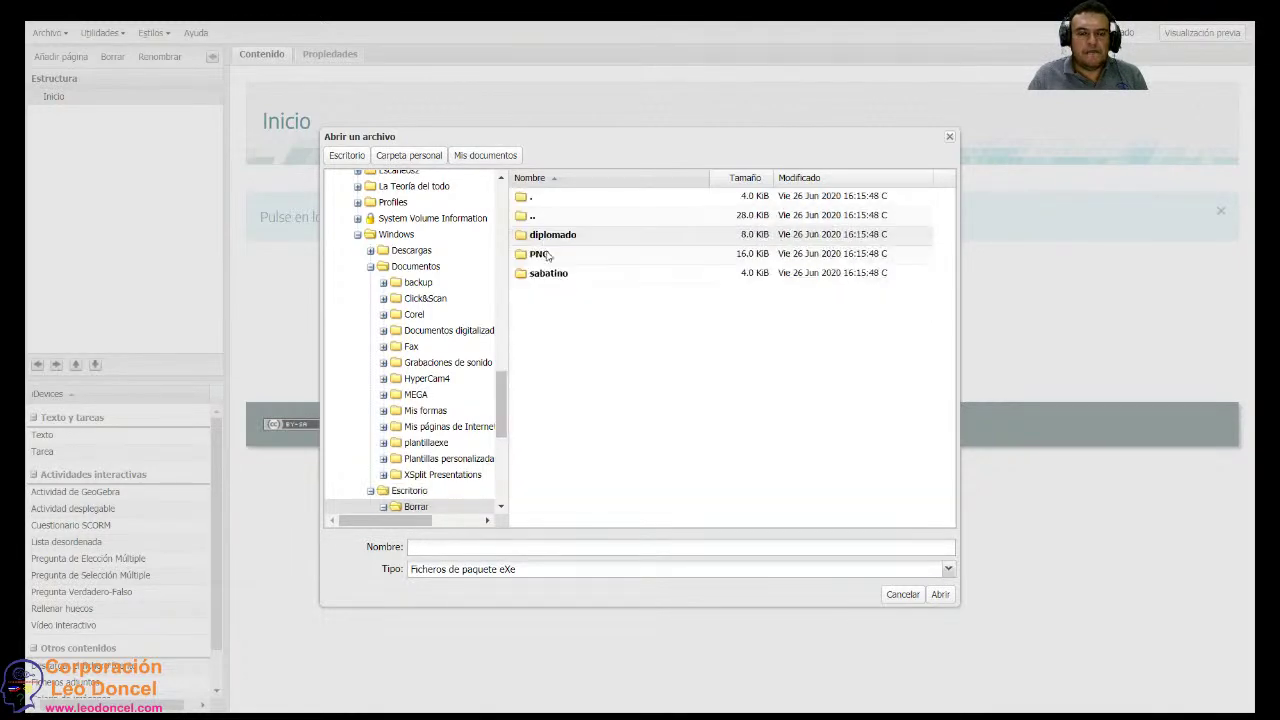
double_click(537, 236)
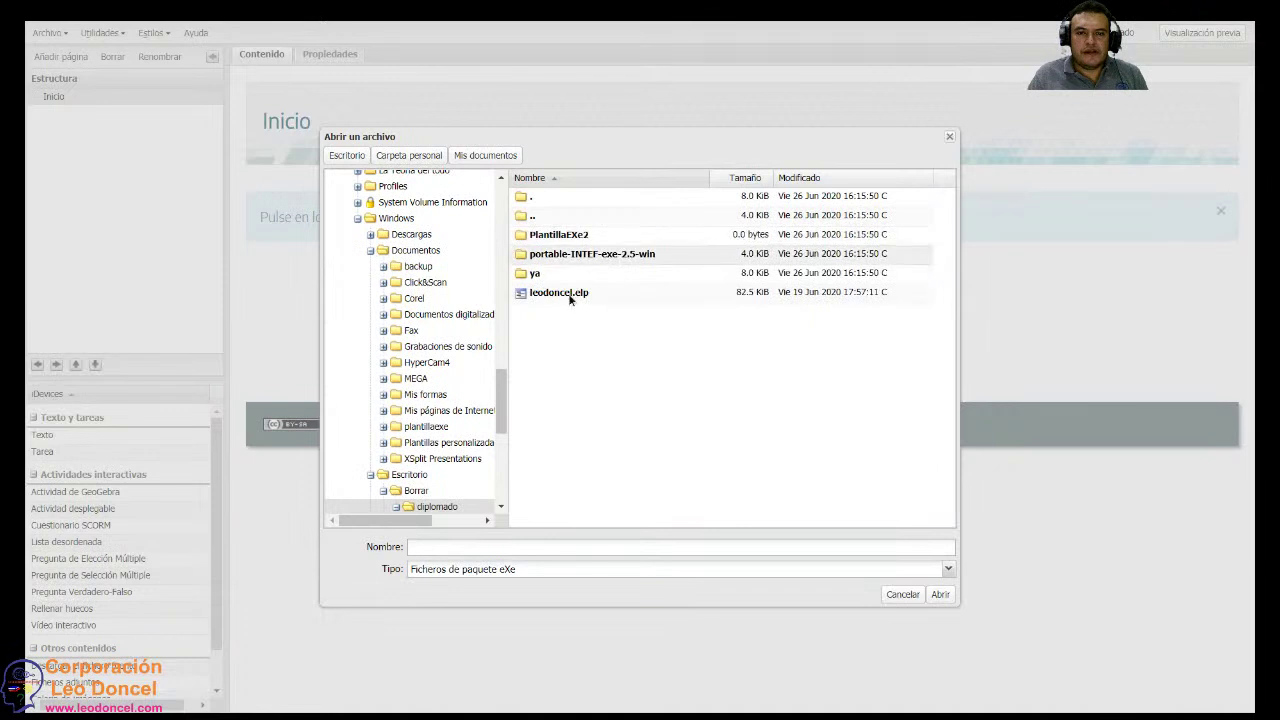
click(571, 295)
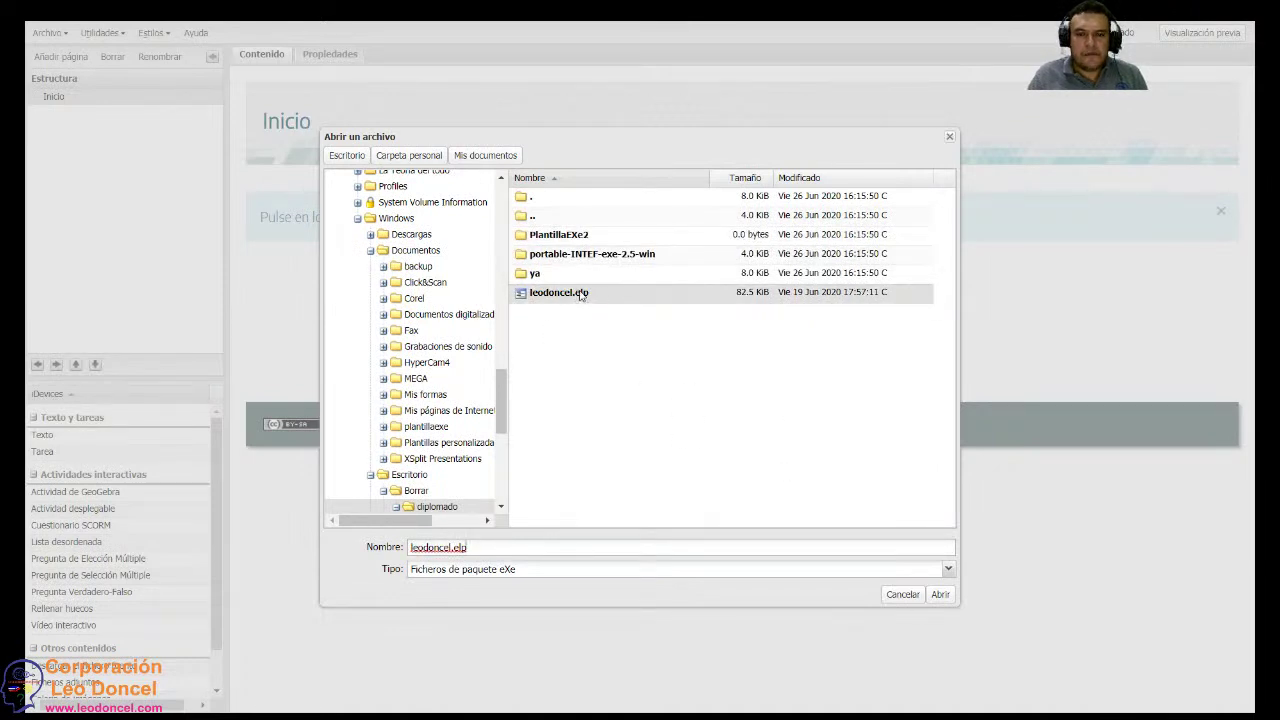
click(940, 595)
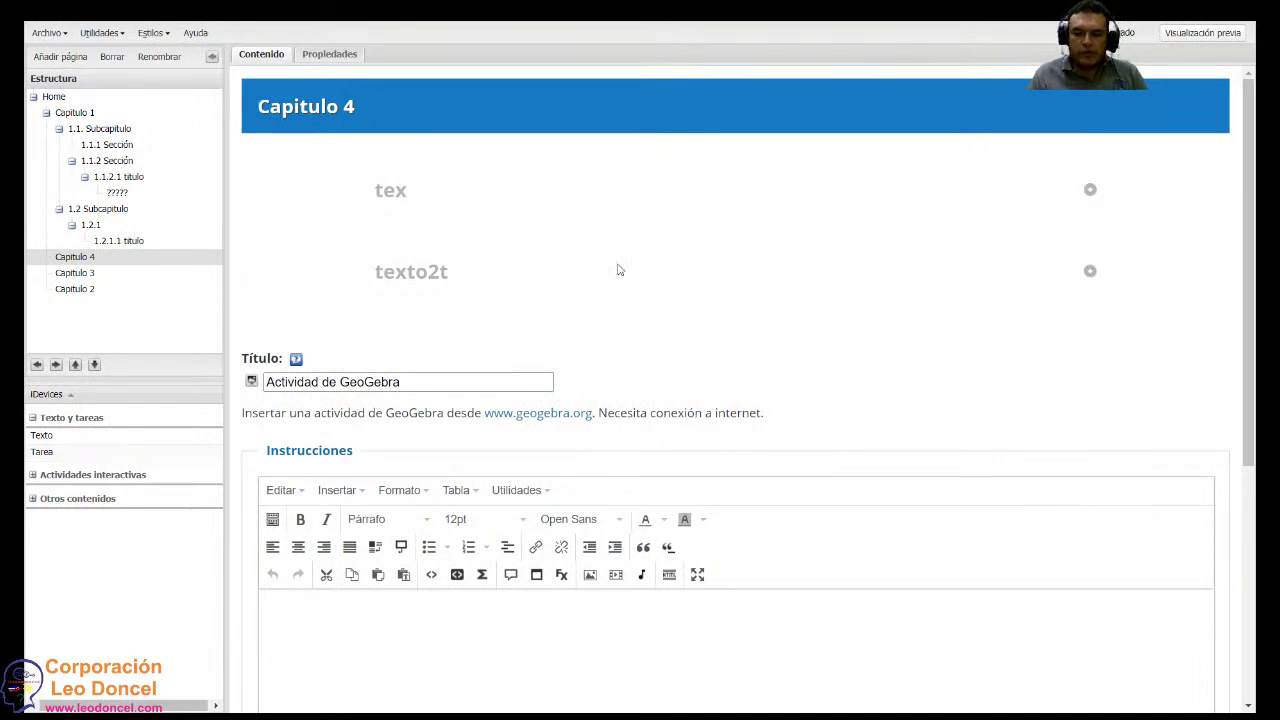
Look through the project's pages Capitulo 4, Home, Capitulo 1, 1.1. Subcapitulo, 1.1.1 Sección and 1.1.2.1 titulo.
scroll(426, 472, down, 4)
scroll(426, 472, up, 4)
click(55, 101)
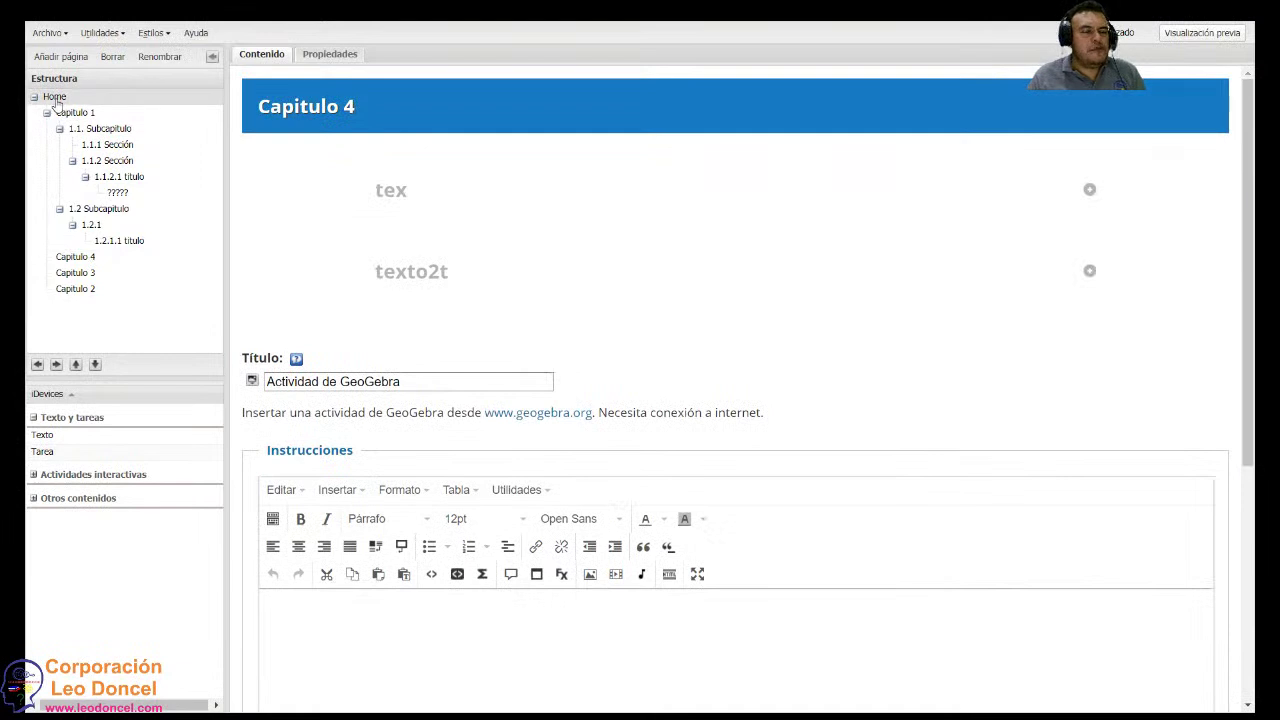
click(94, 114)
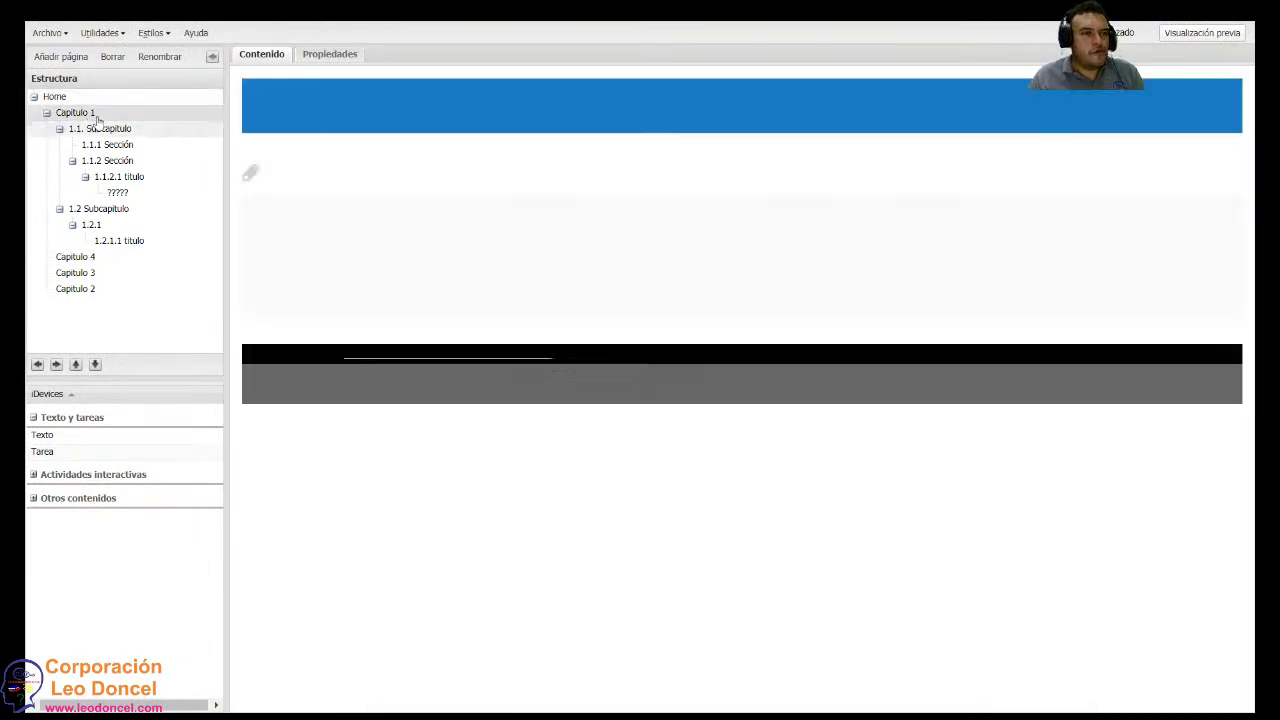
click(62, 96)
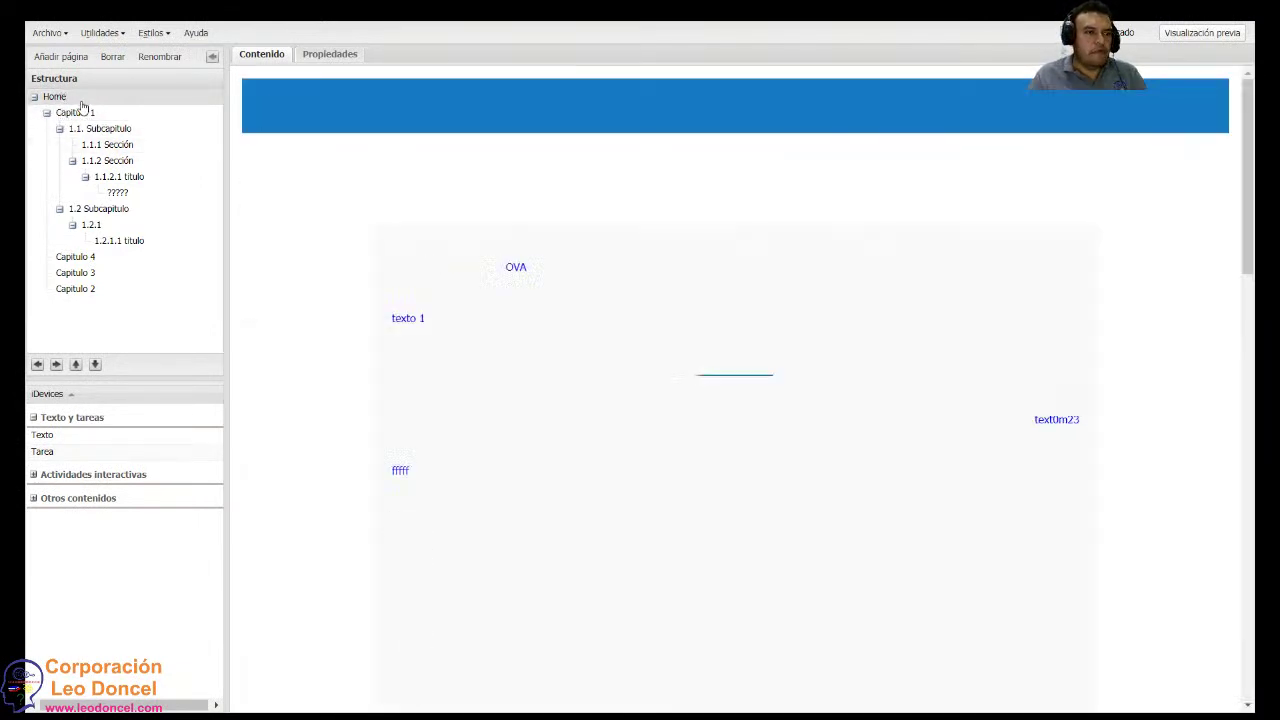
click(77, 113)
click(106, 129)
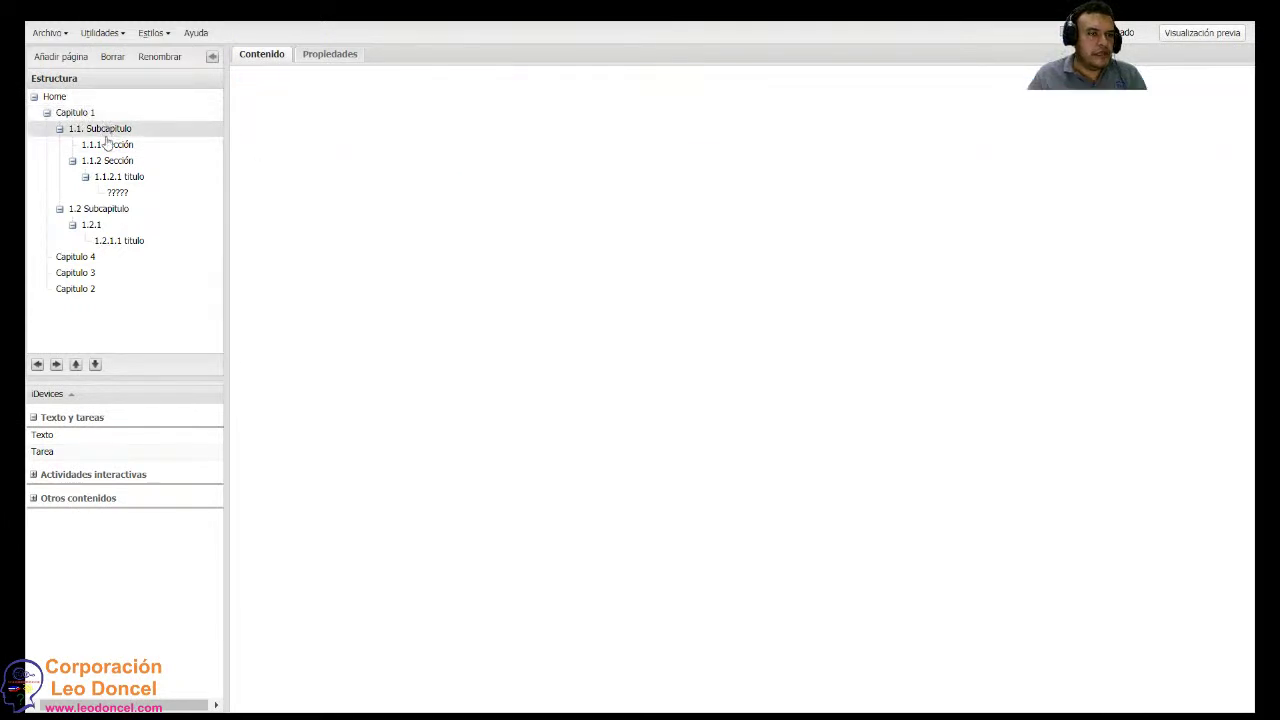
click(104, 145)
click(104, 177)
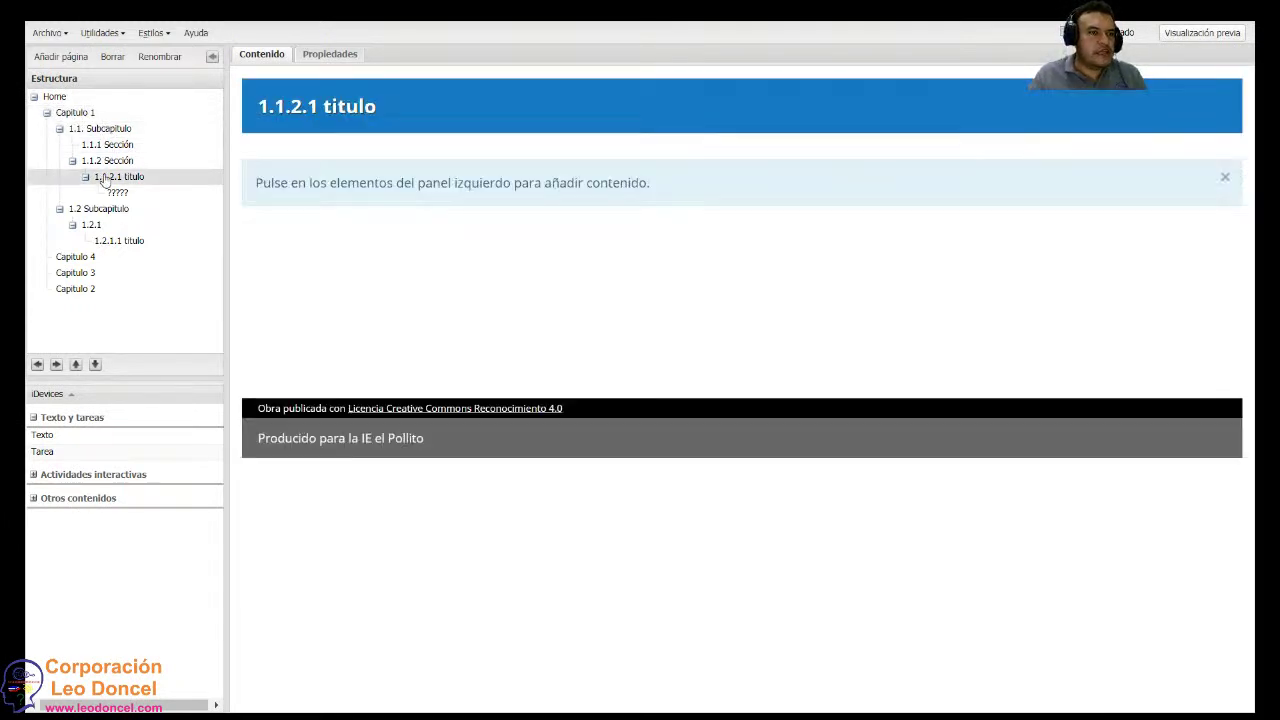
Review the whole content of the Home page, down to the Juego del ahorcado activity and the footer.
click(54, 97)
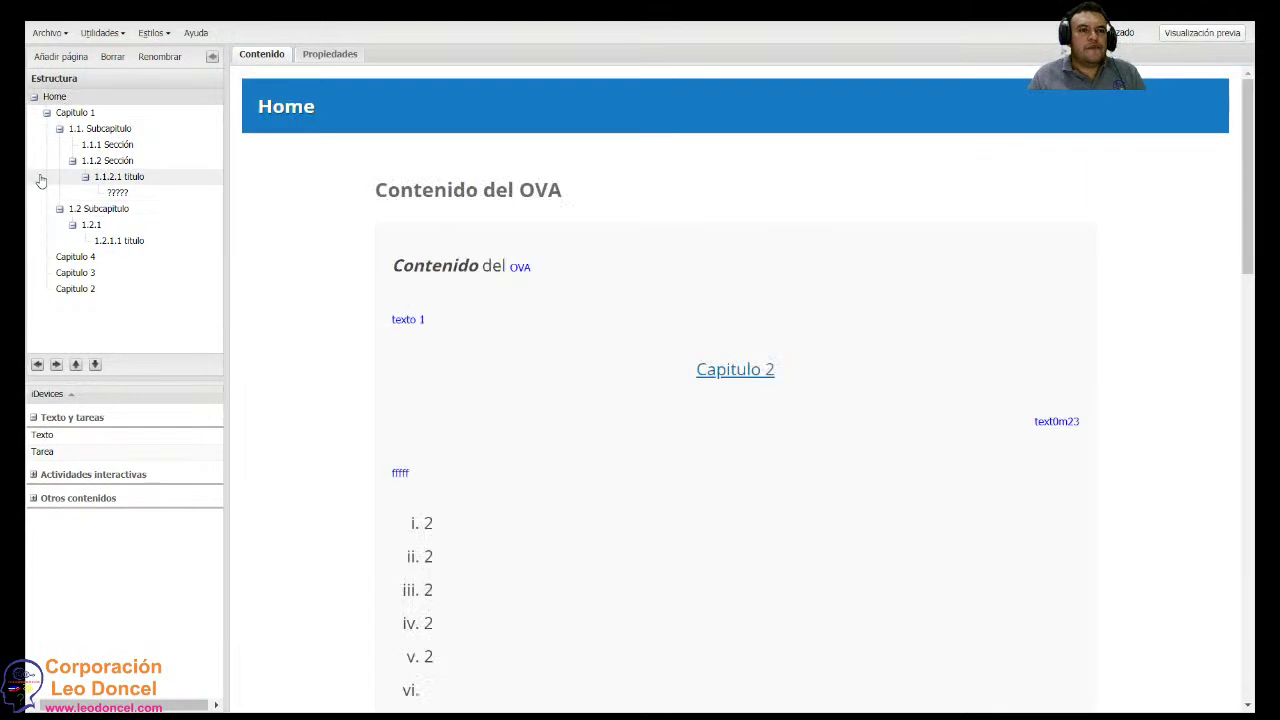
scroll(453, 347, down, 3)
scroll(453, 347, up, 3)
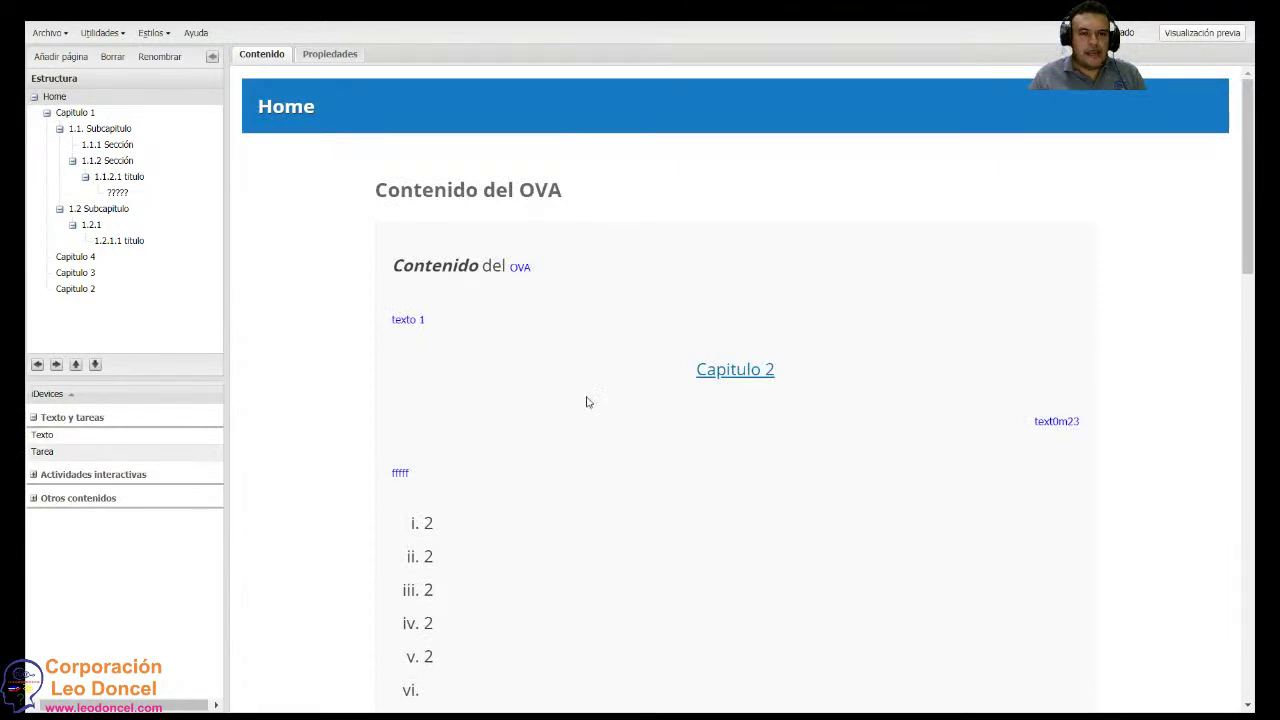
scroll(603, 377, down, 15)
scroll(603, 383, up, 15)
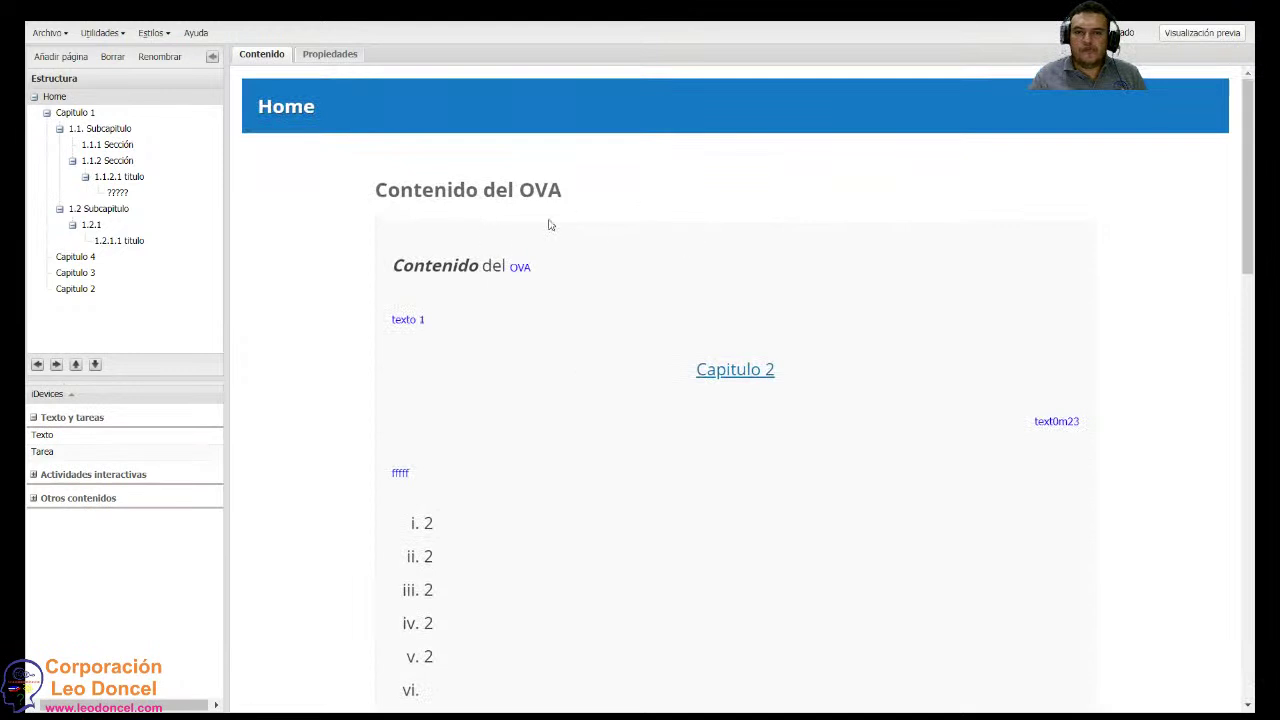
scroll(600, 243, down, 15)
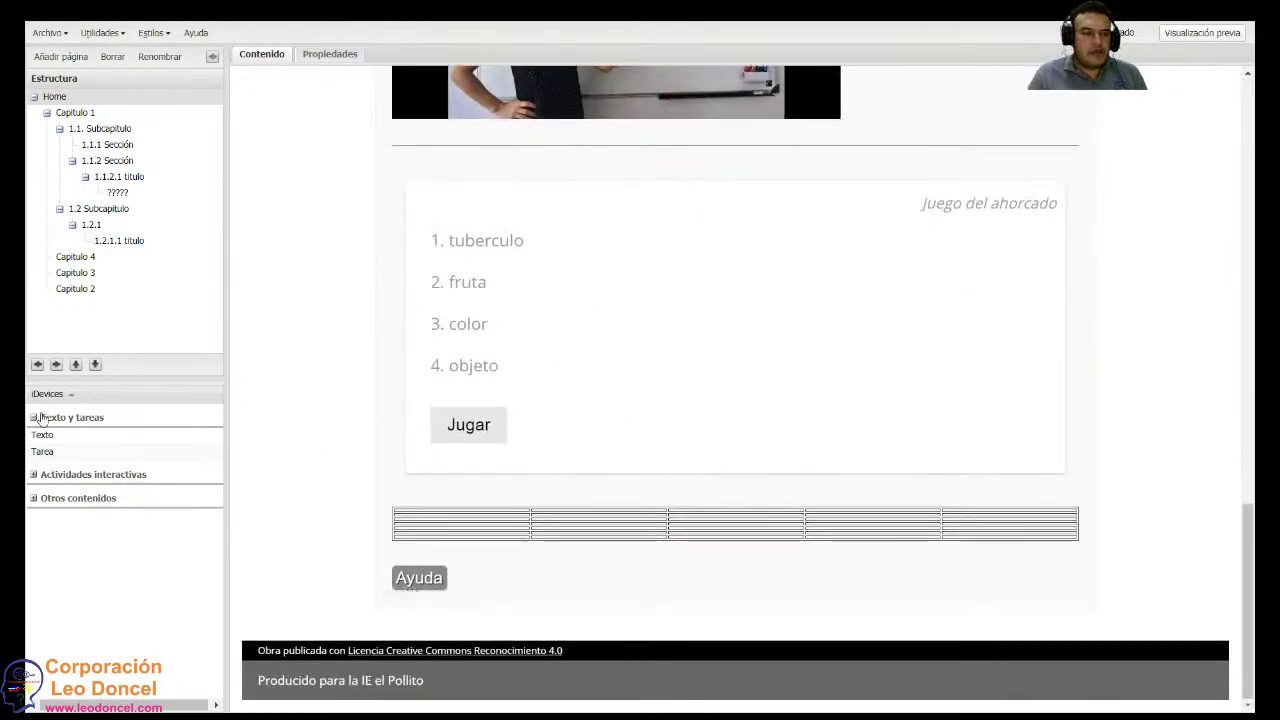
Add a Texto iDevice to the page 1.1. Subcapitulo and title it "Como vamos a llamar el título".
click(119, 133)
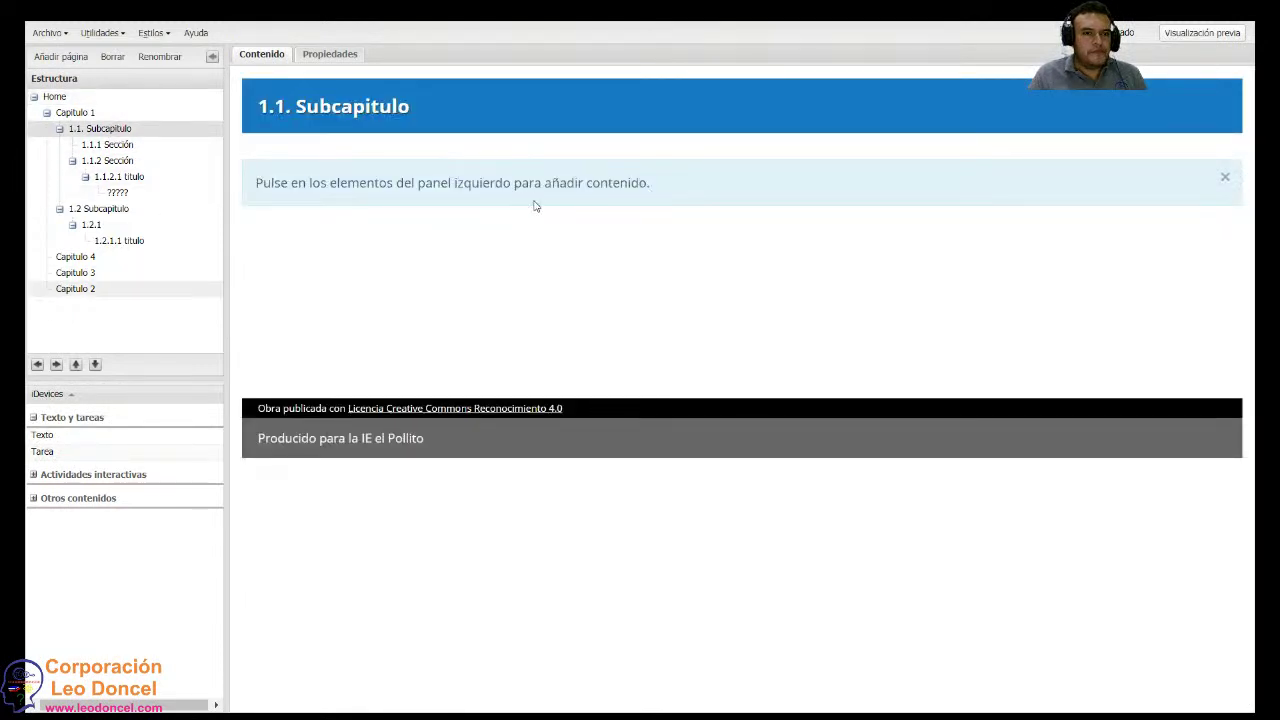
click(42, 436)
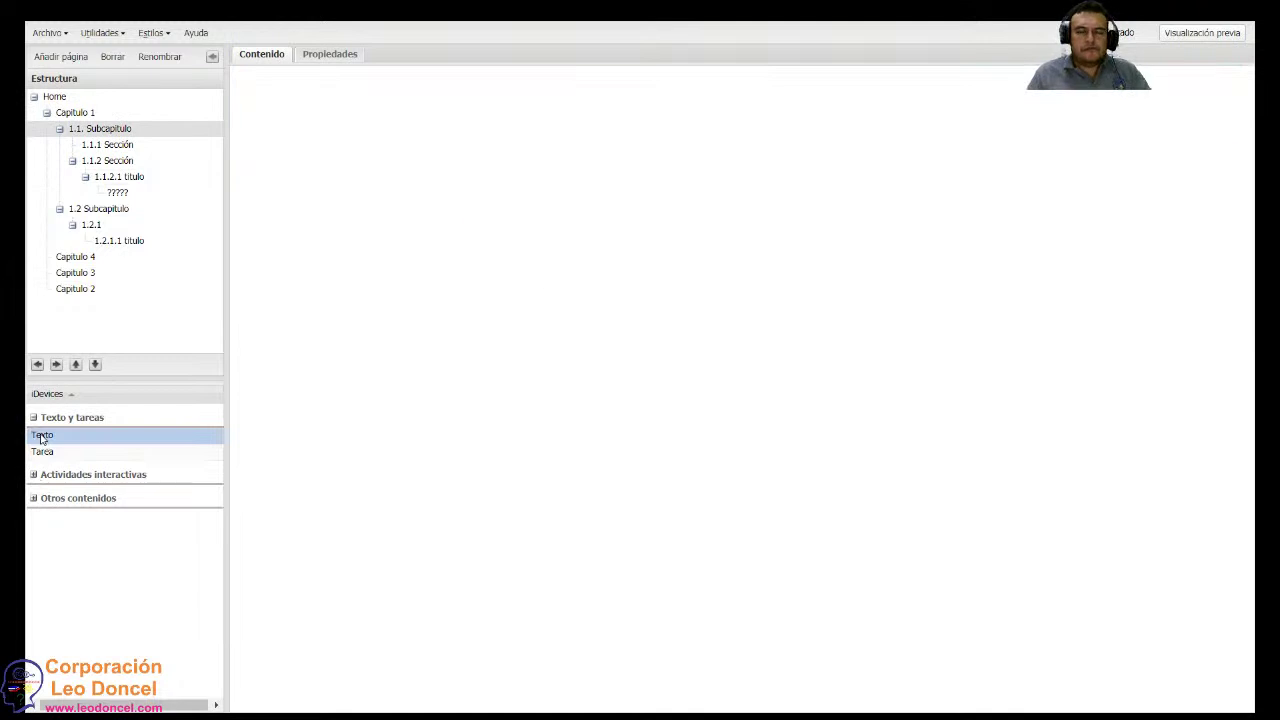
click(438, 148)
text(Co)
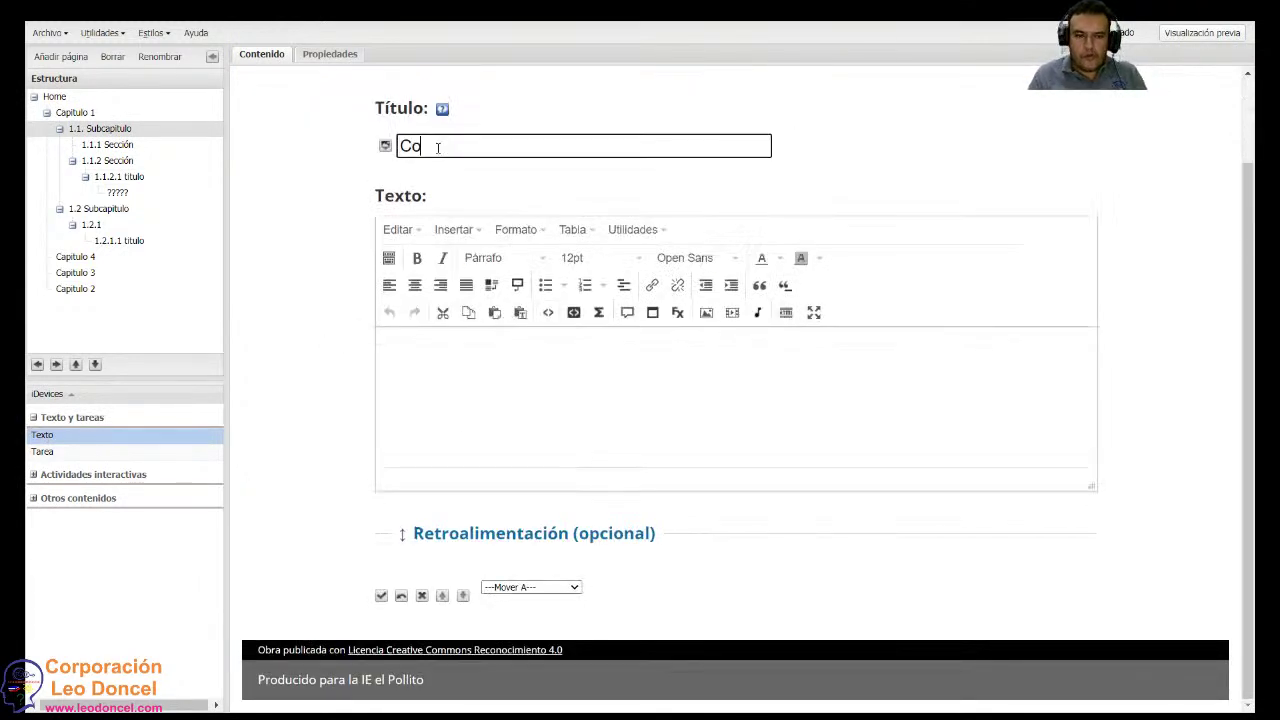
text(mo vamos allm)
key(BackSpace)
key(BackSpace)
text(lamar)
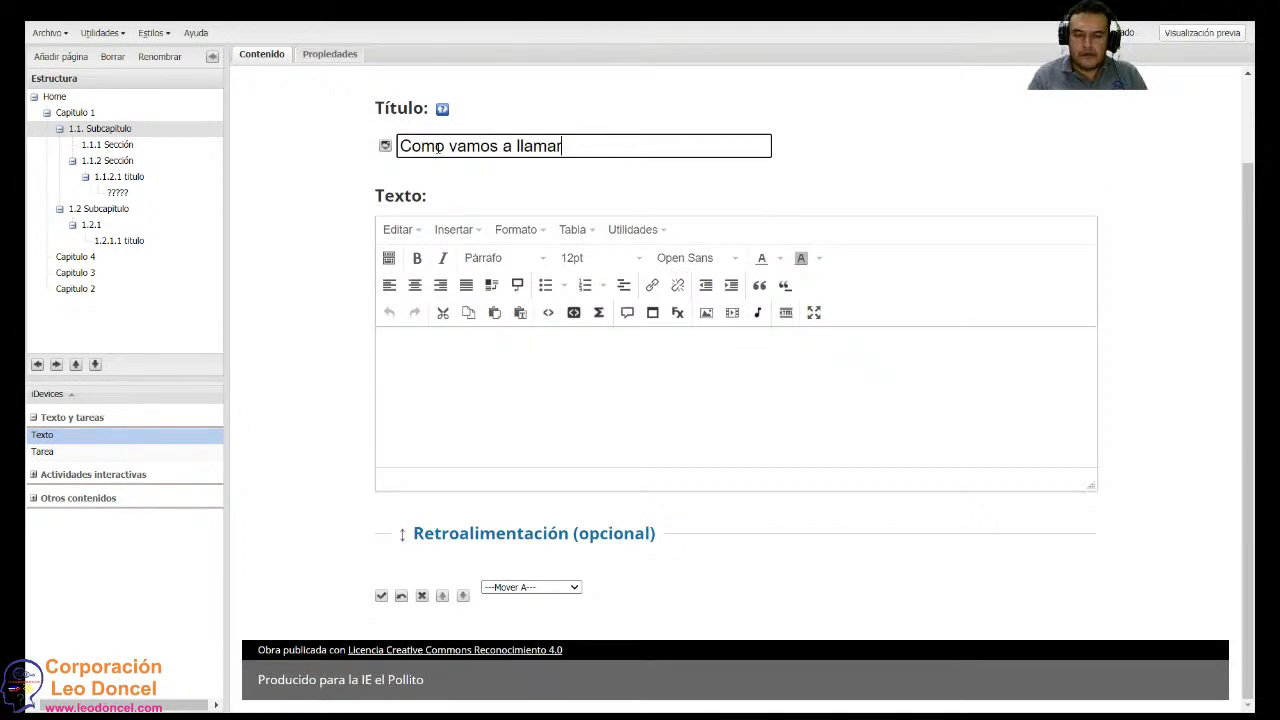
text( el título)
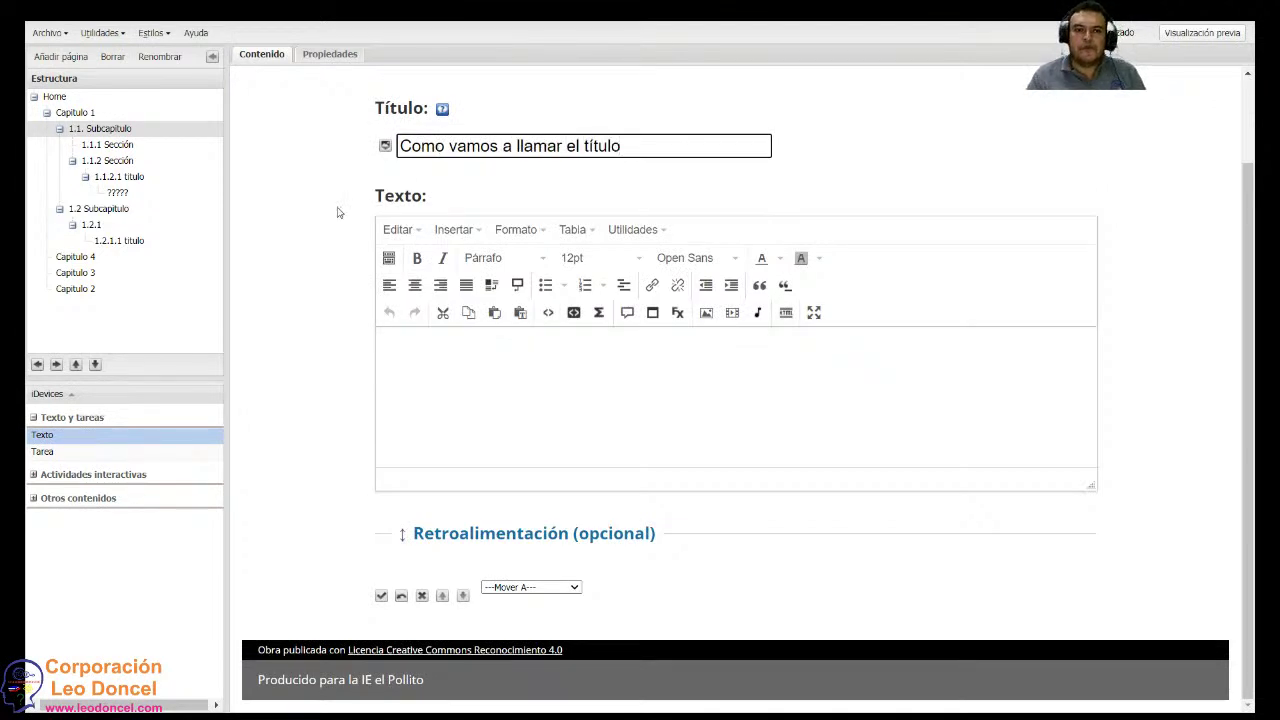
Examine the editing, formatting and insertion commands and the context options available for the empty body of the text iDevice.
click(495, 384)
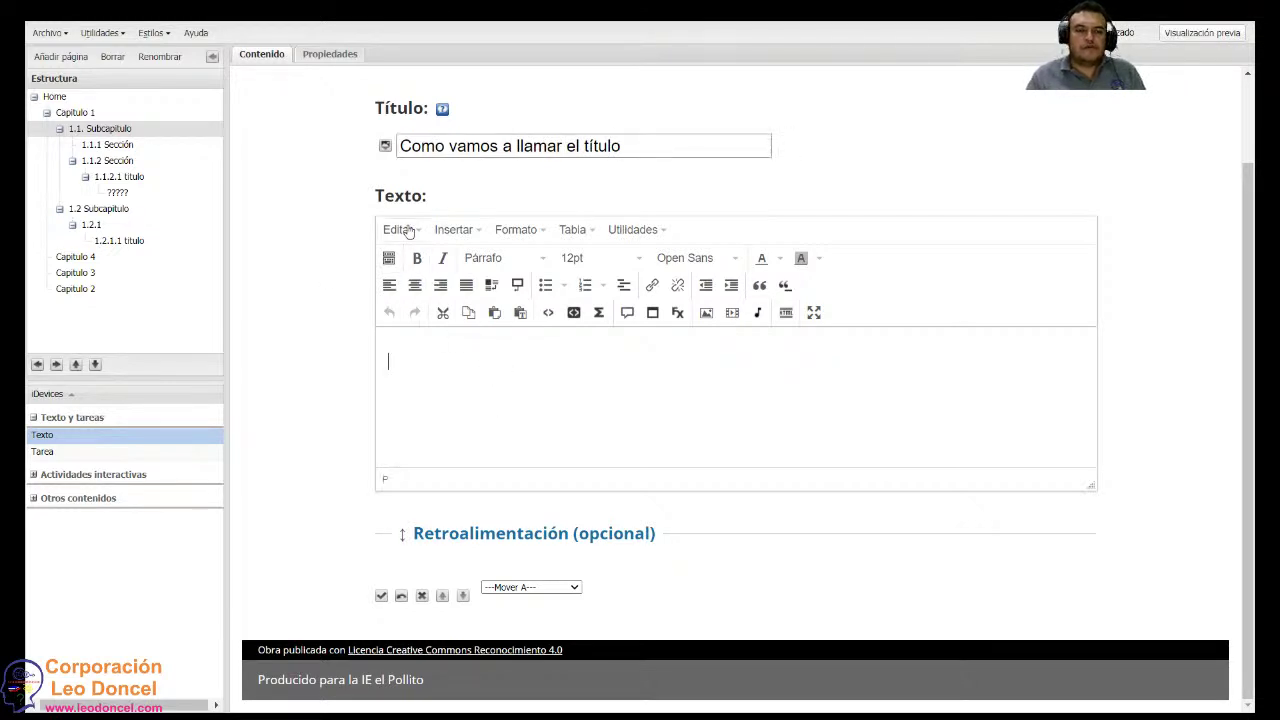
click(400, 230)
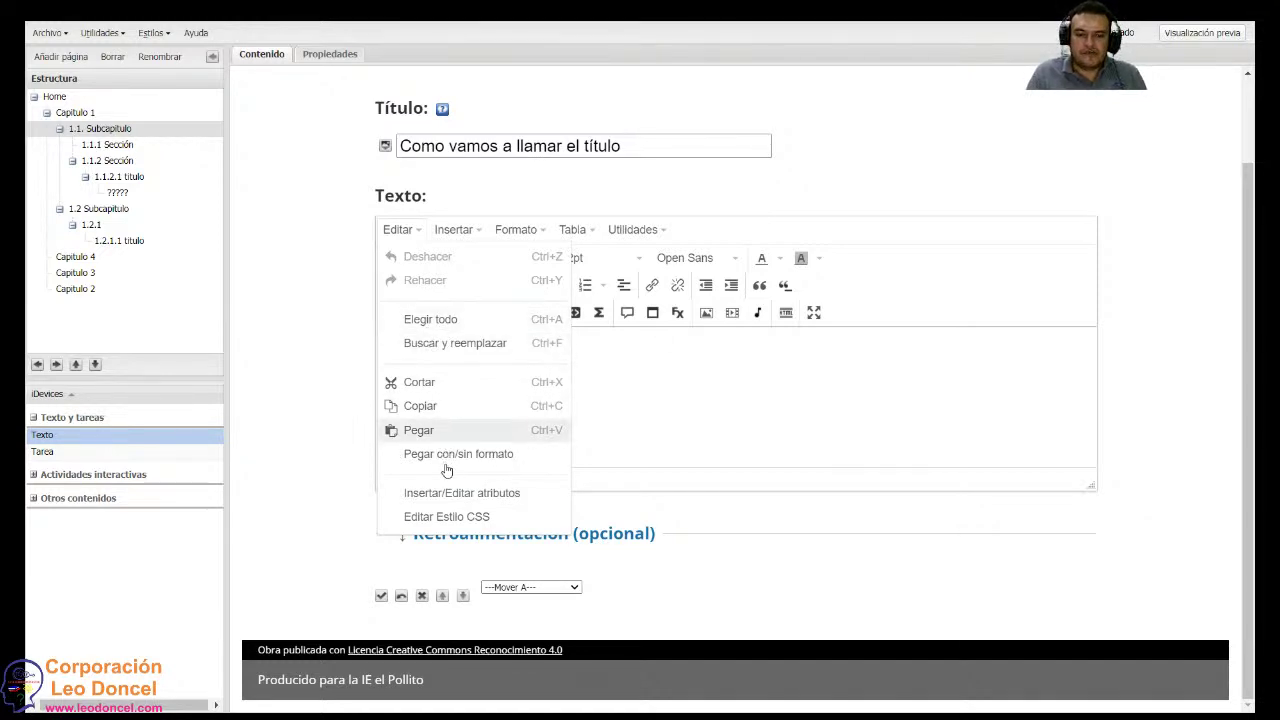
click(505, 370)
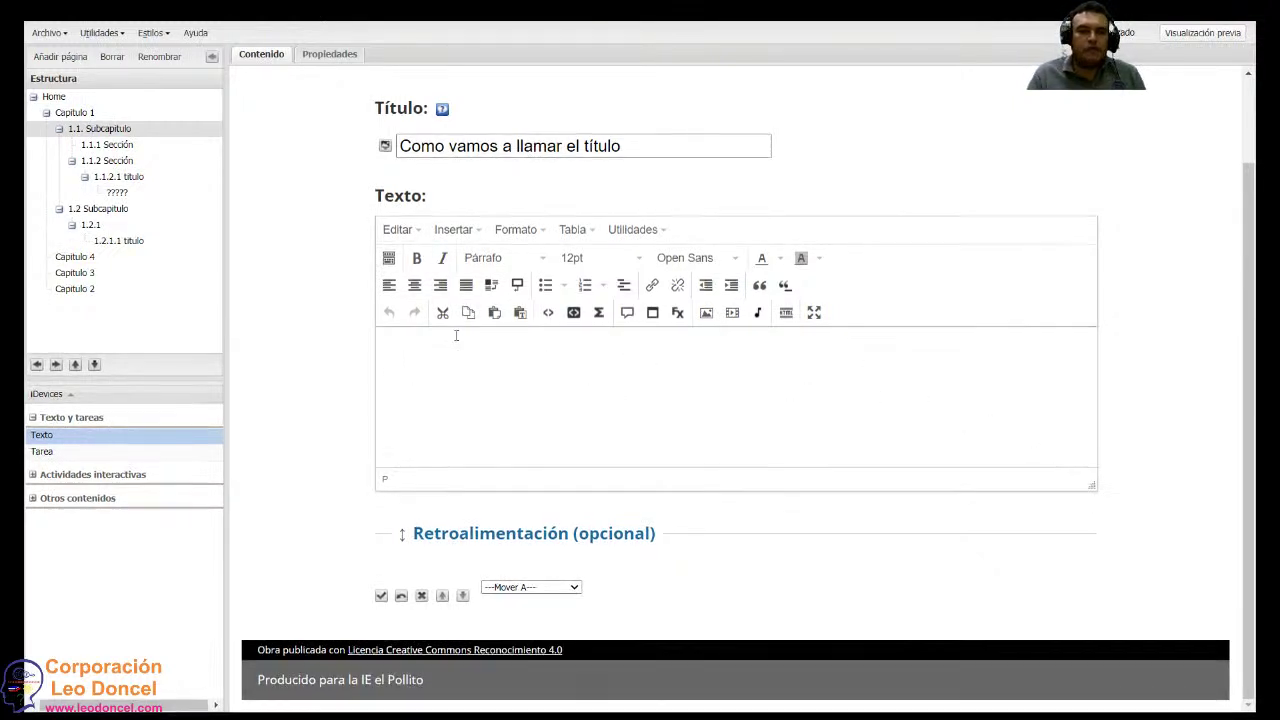
right_click(449, 369)
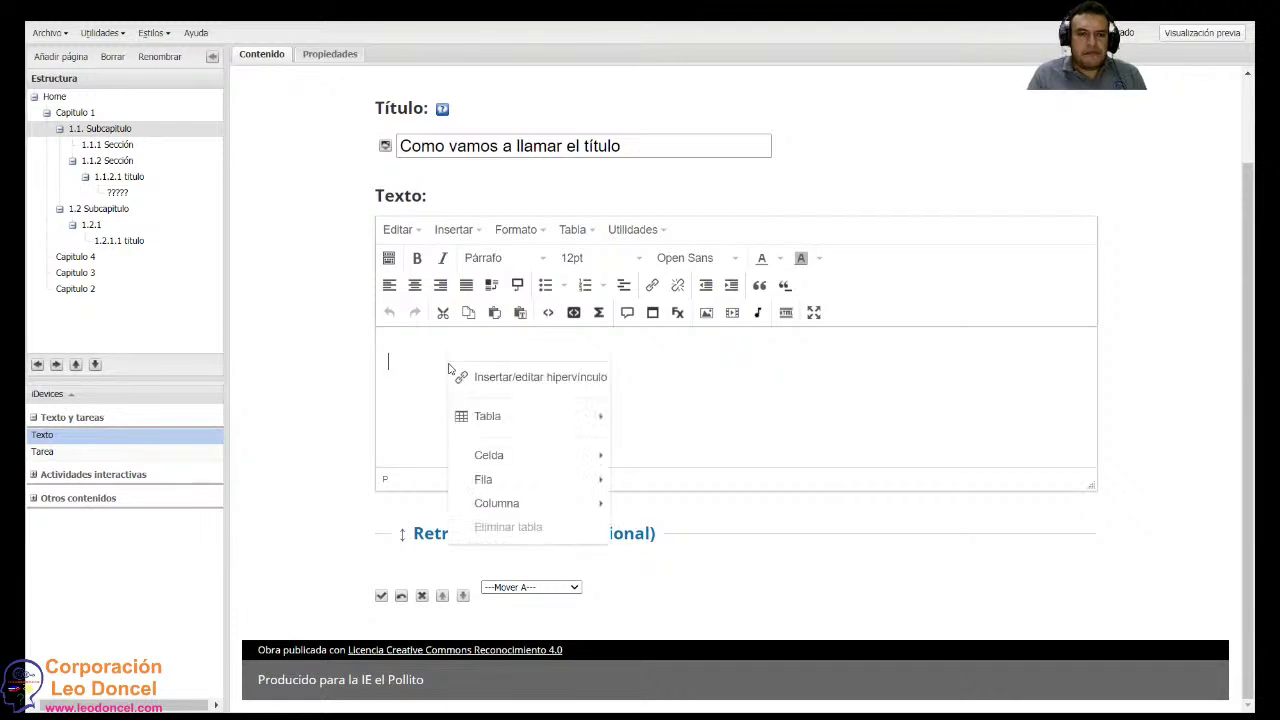
click(461, 193)
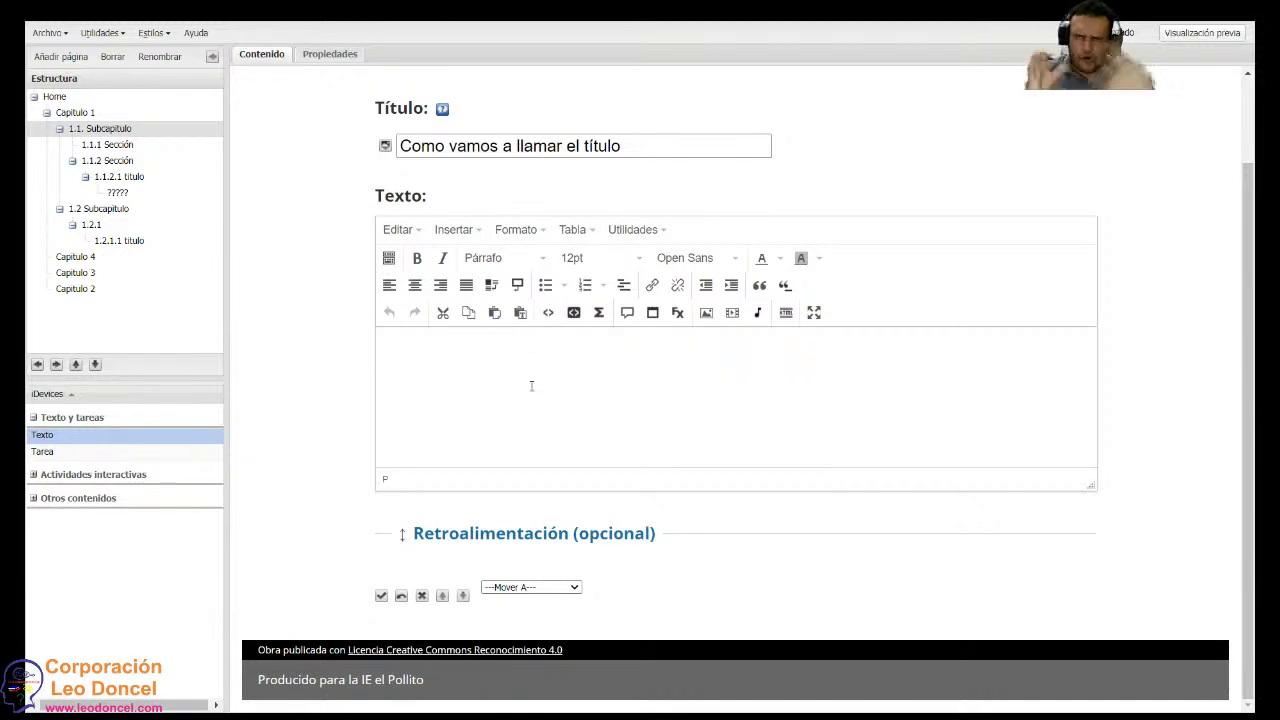
right_click(459, 357)
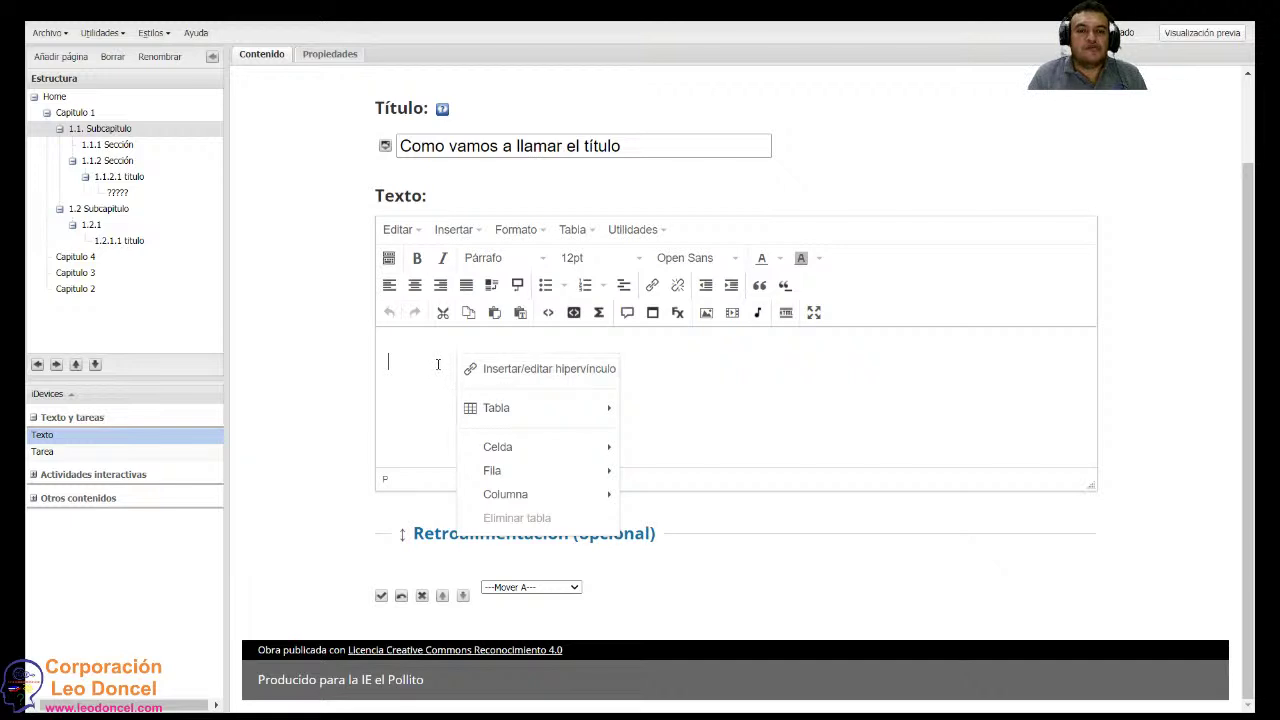
click(397, 232)
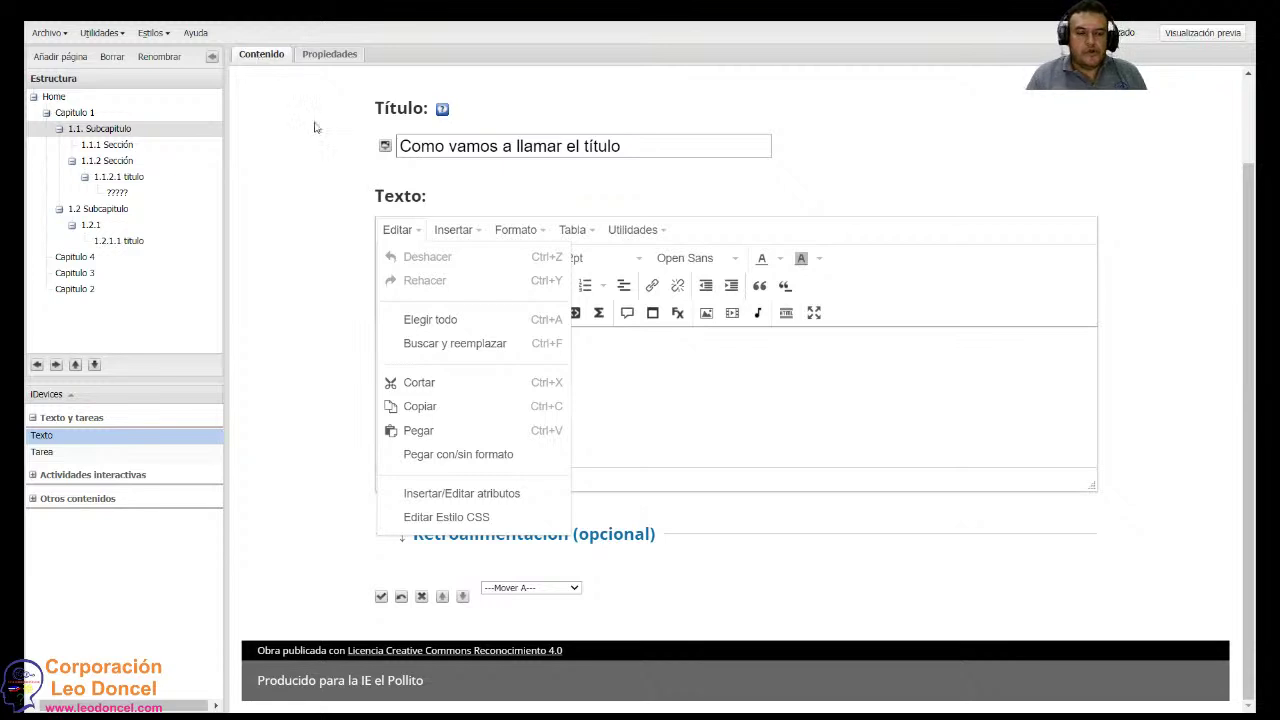
click(515, 229)
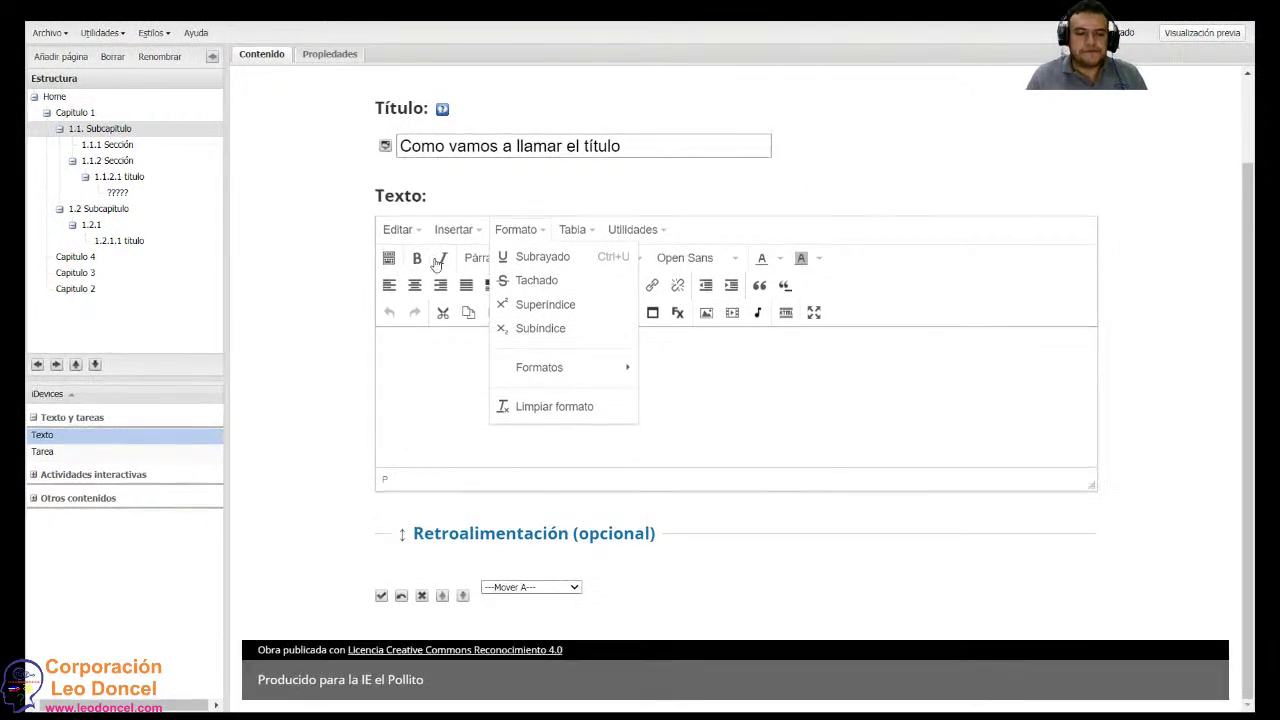
click(400, 230)
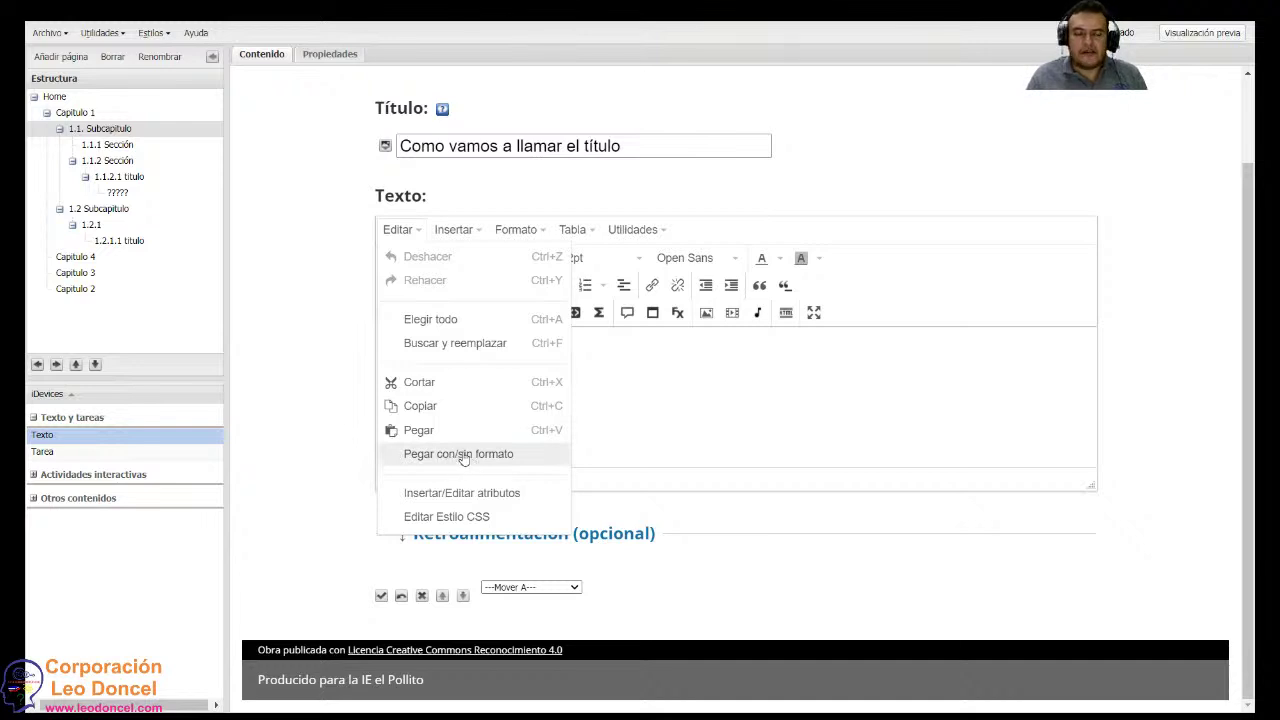
click(618, 376)
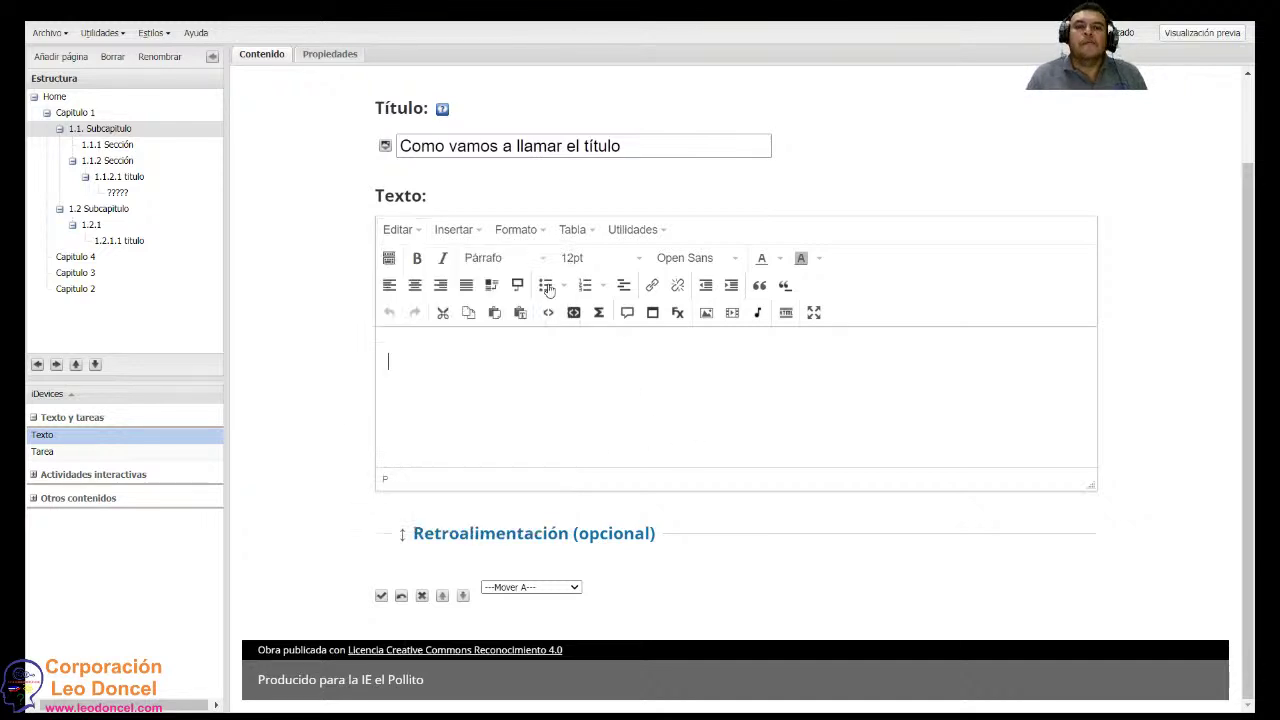
click(515, 230)
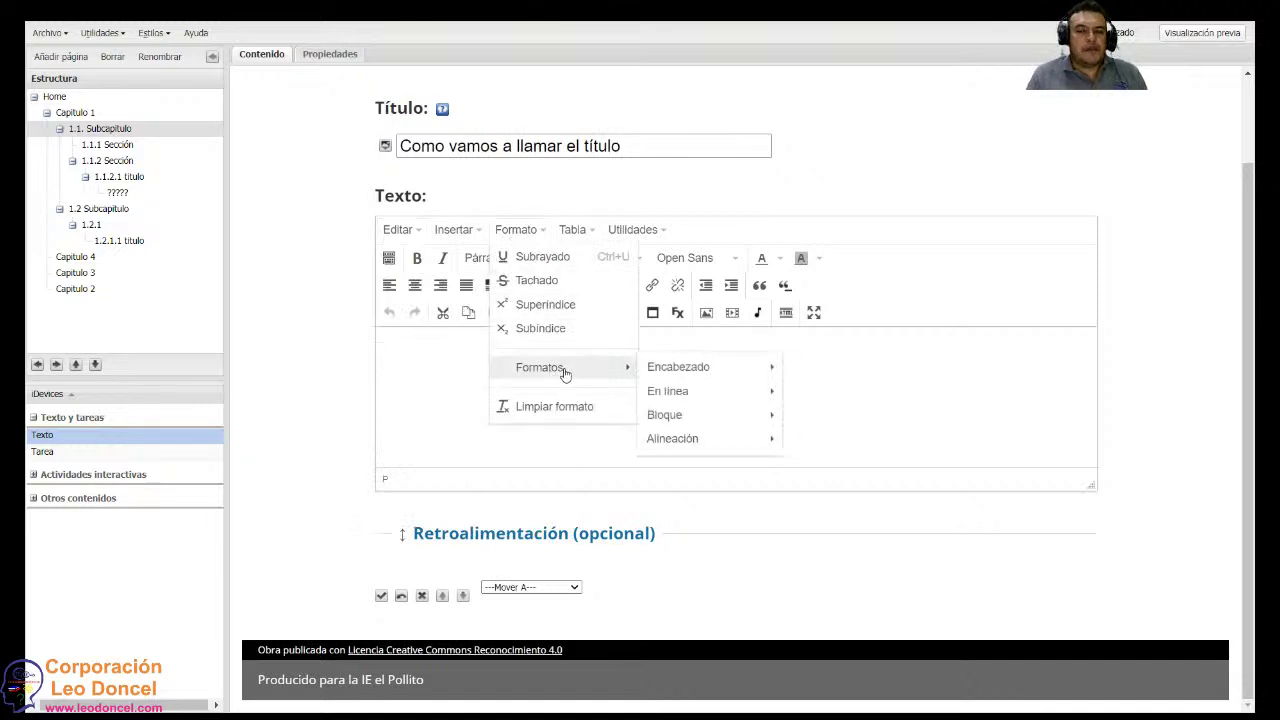
click(453, 230)
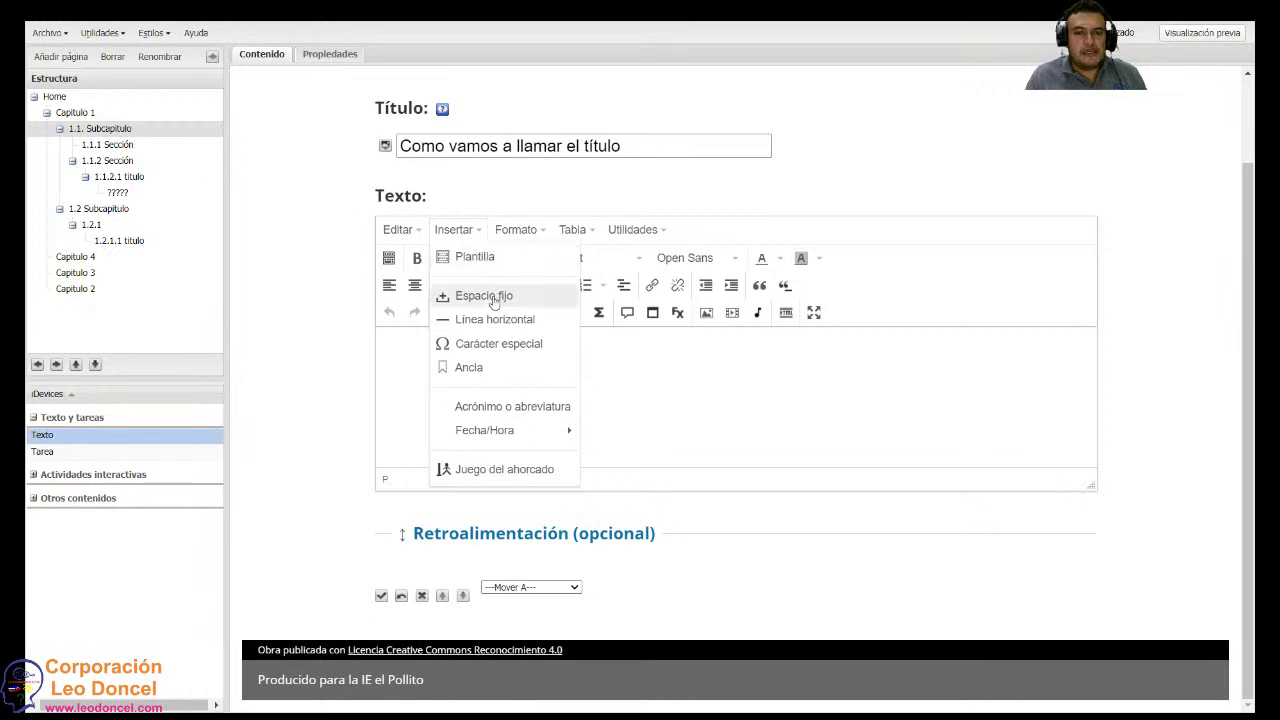
Fill the body of the text iDevice with the sample text "ddddsdd dfgjdf" on a single line.
click(400, 373)
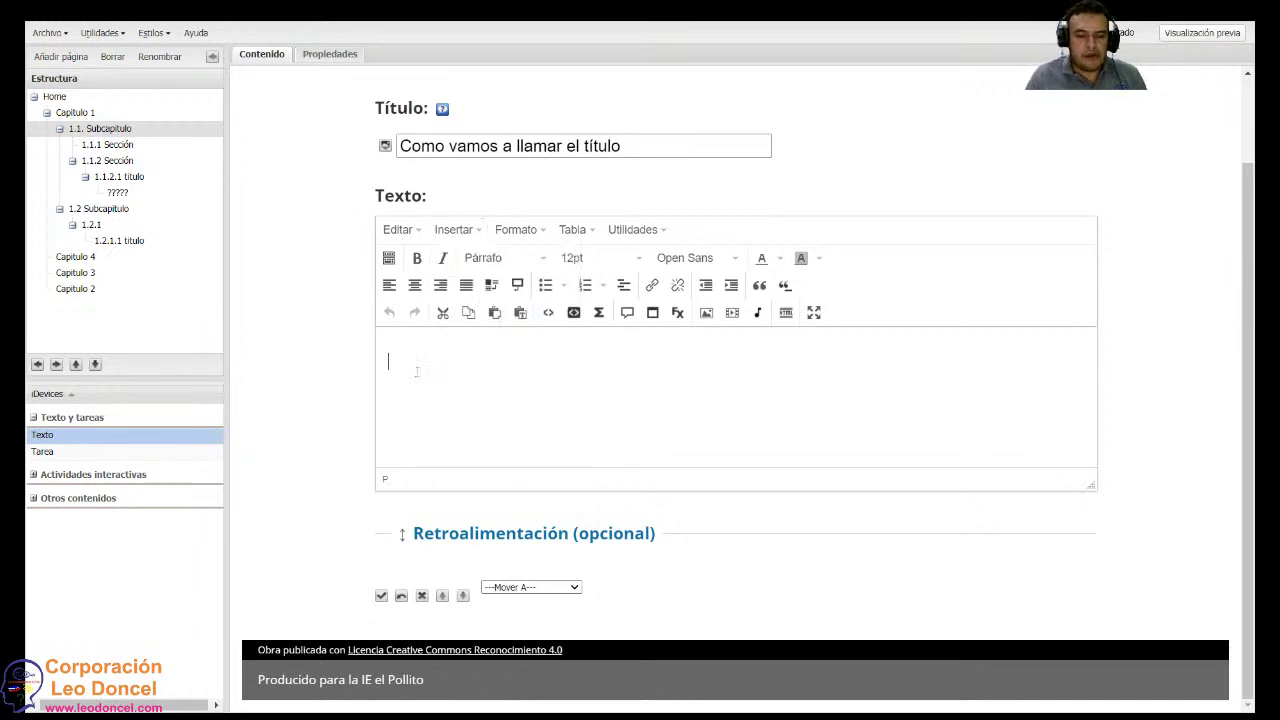
text(ddd)
key(Return)
text(d)
key(Return)
text(d)
key(Return)
text(d)
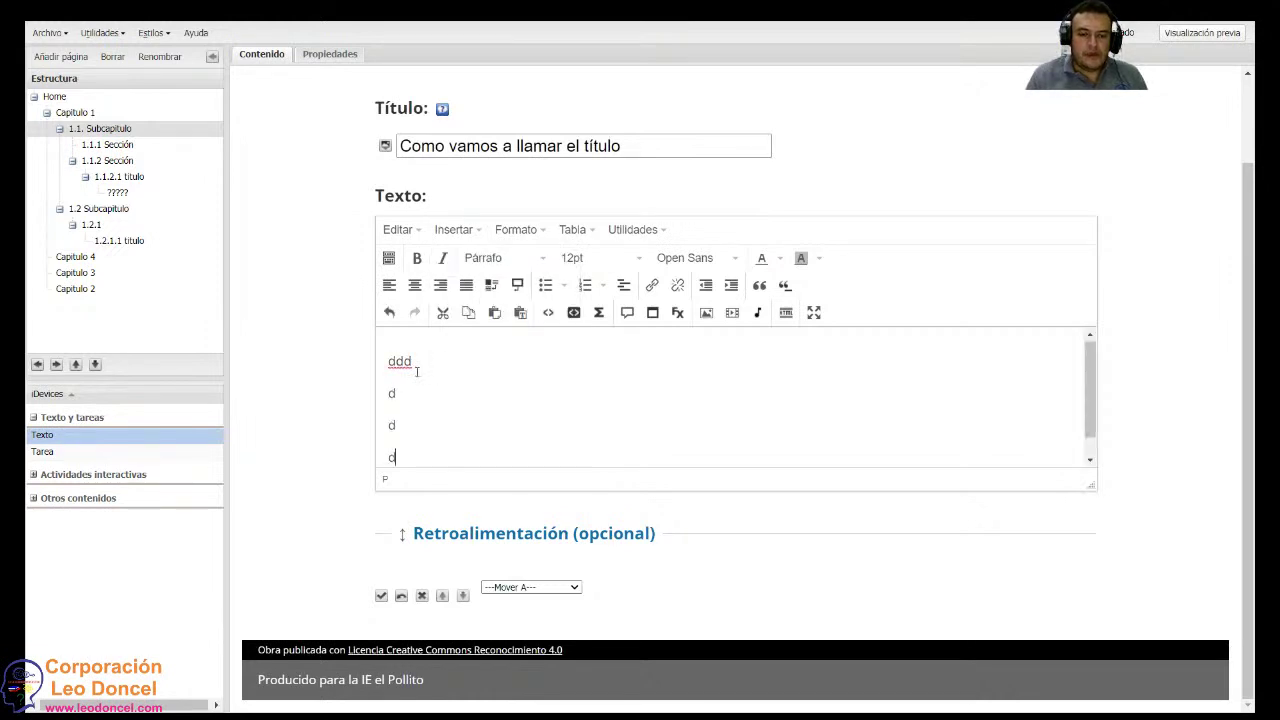
key(shift+Up)
key(shift+Up)
key(BackSpace)
text(dsdd dfgjdf)
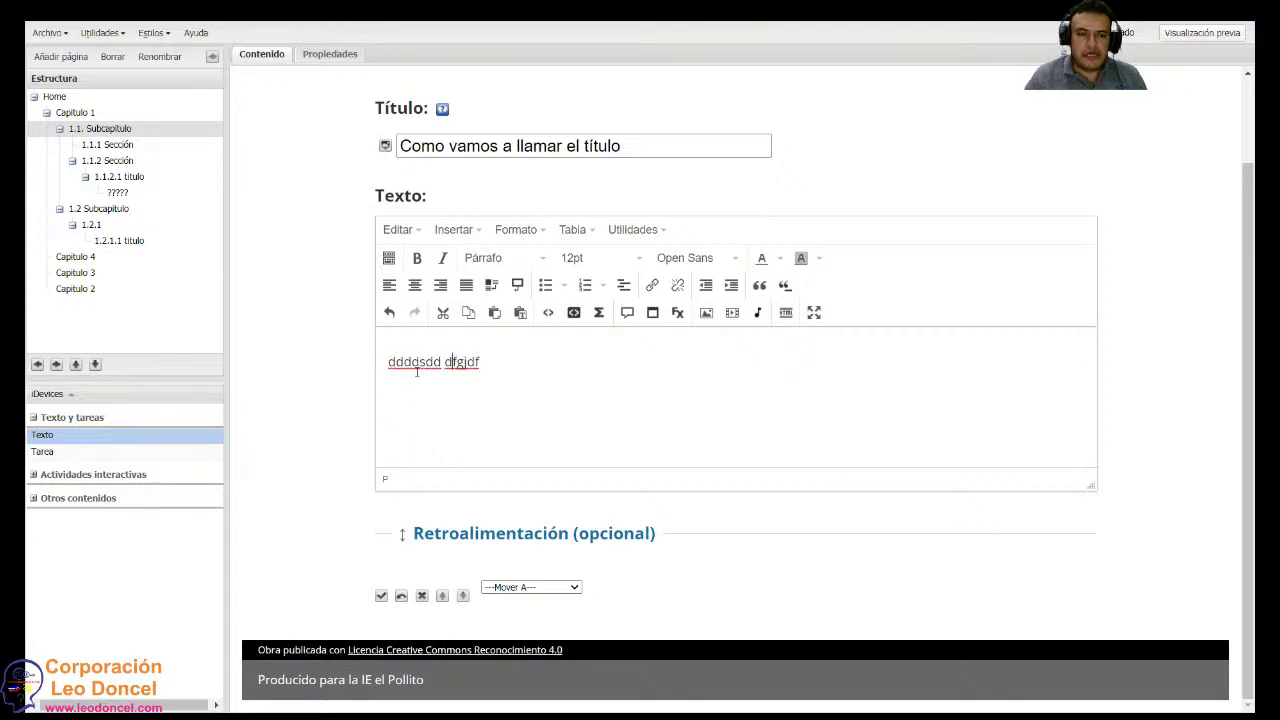
Insert two fixed spaces before "dfgjdf" and another one between its "df" and "gjdf".
click(462, 229)
click(490, 296)
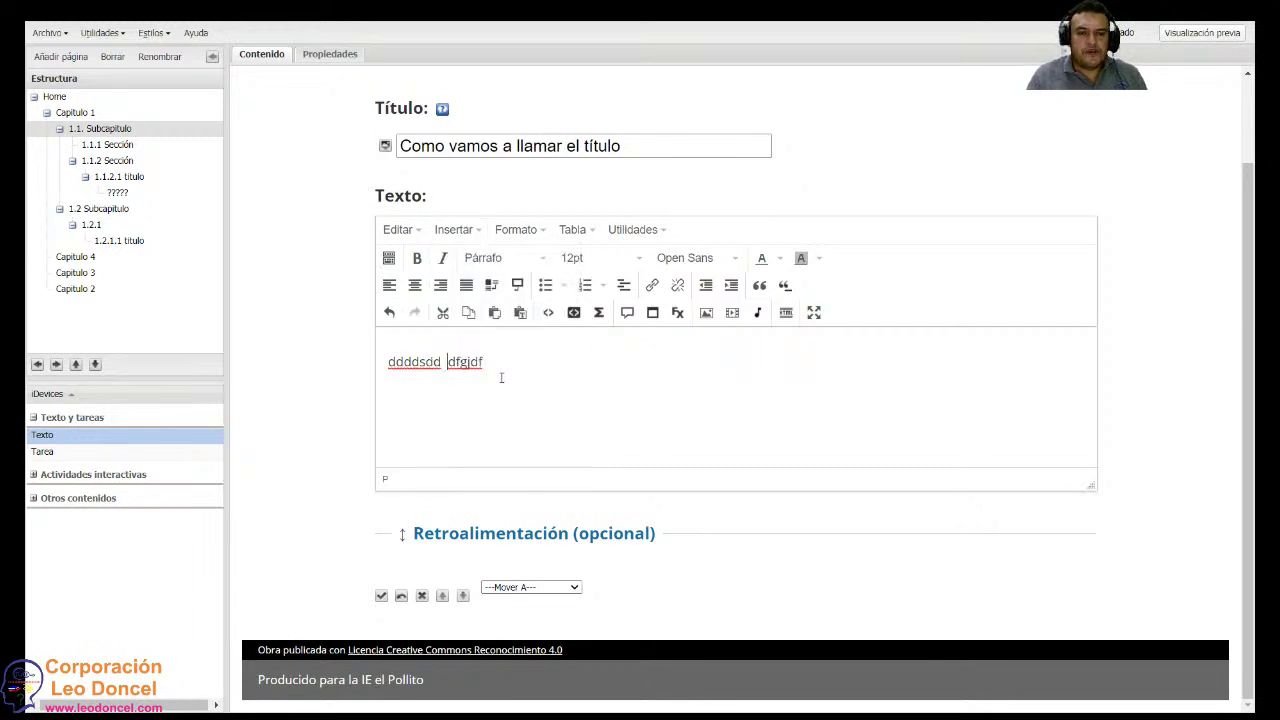
click(448, 232)
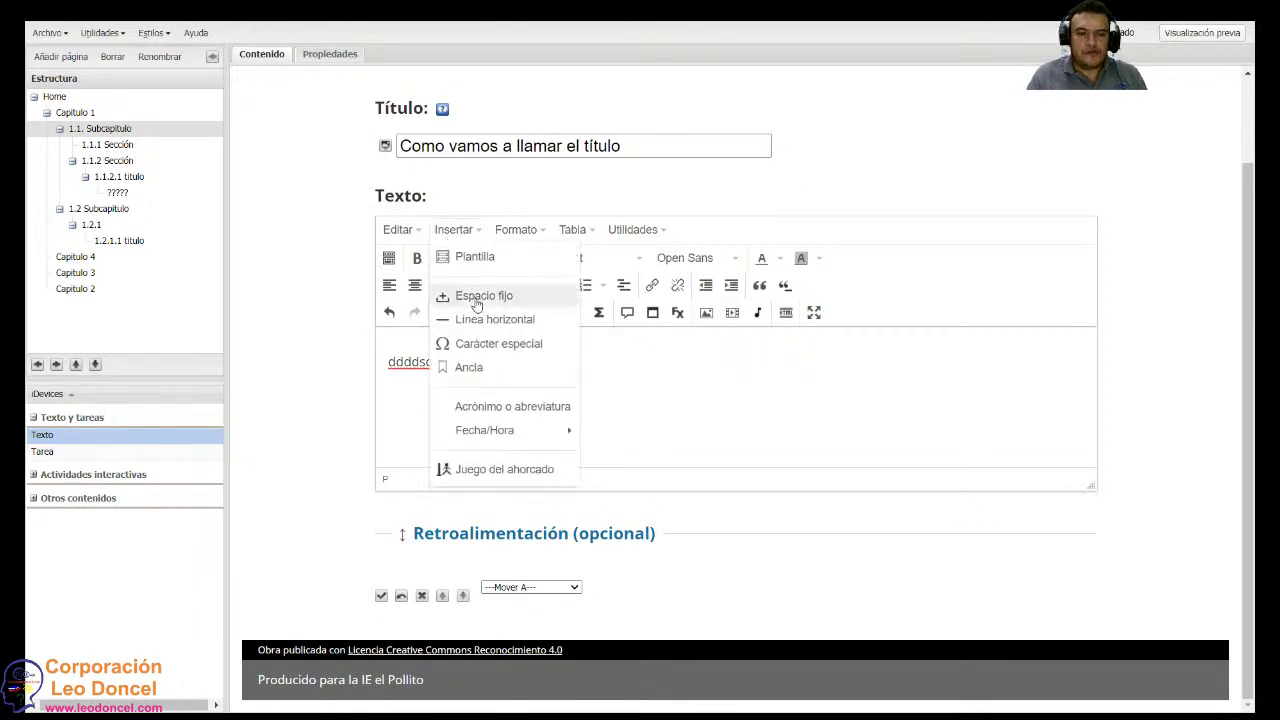
click(470, 296)
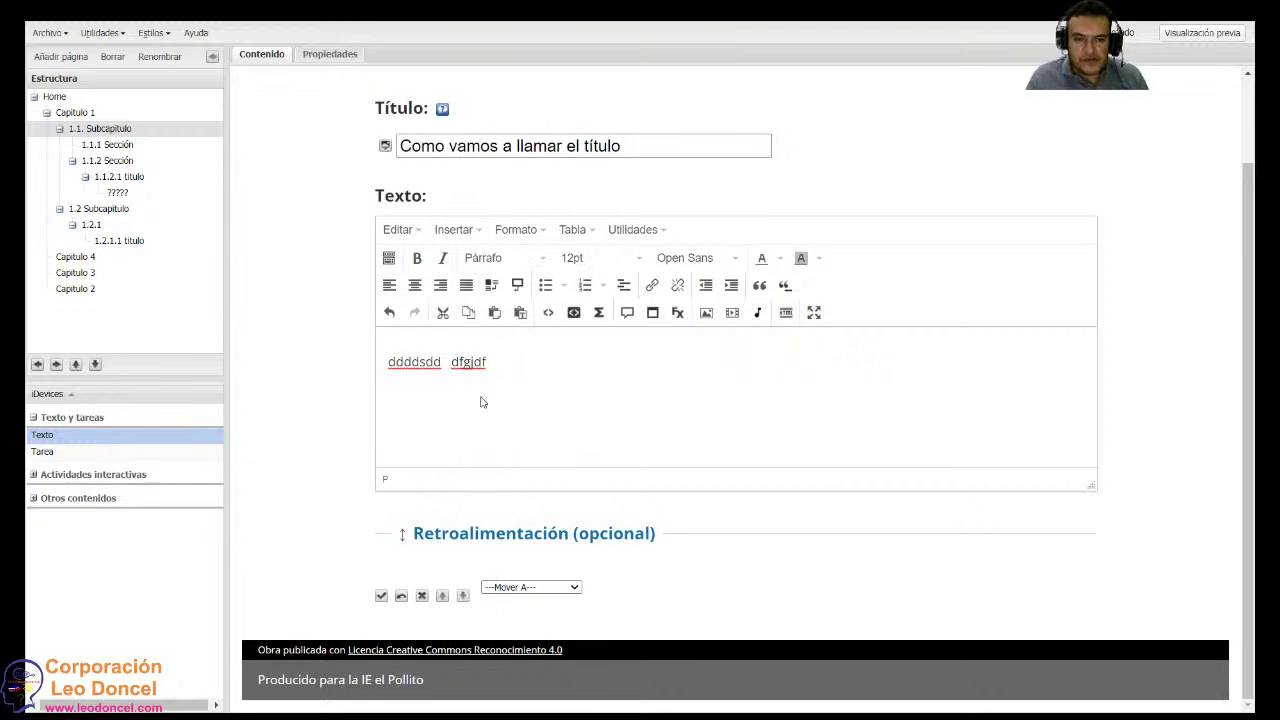
key(BackSpace)
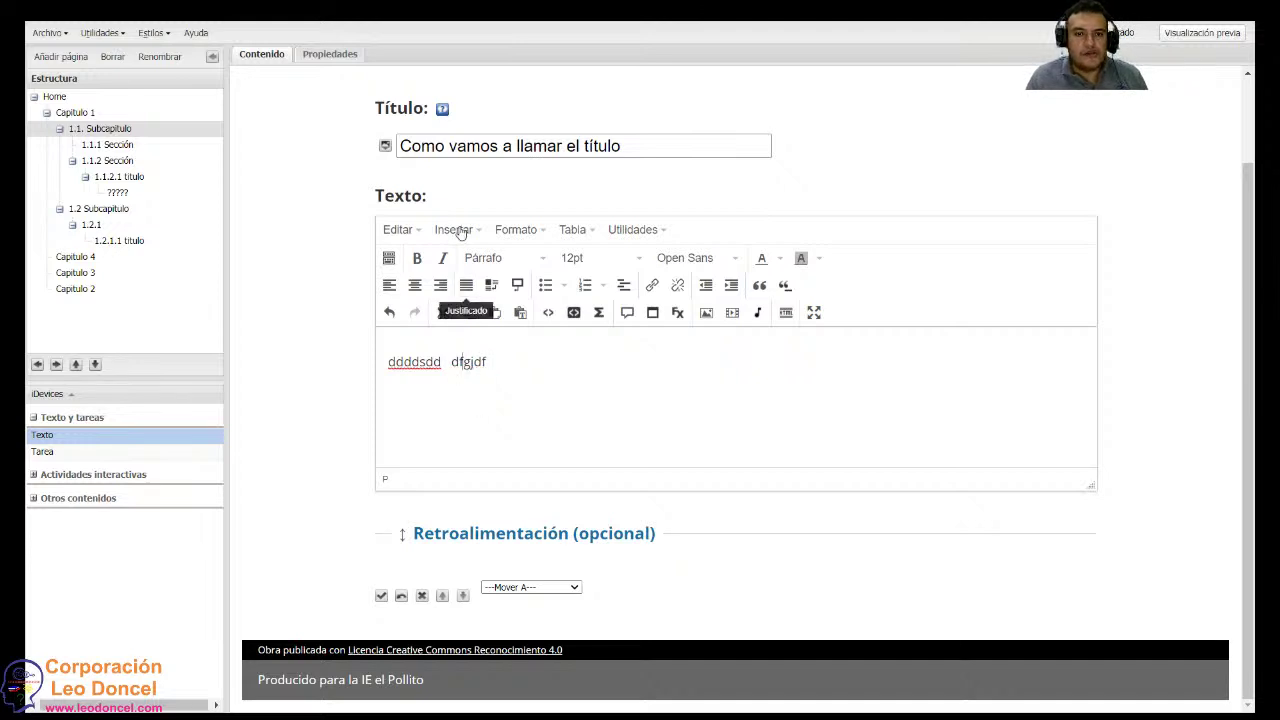
click(456, 230)
click(486, 294)
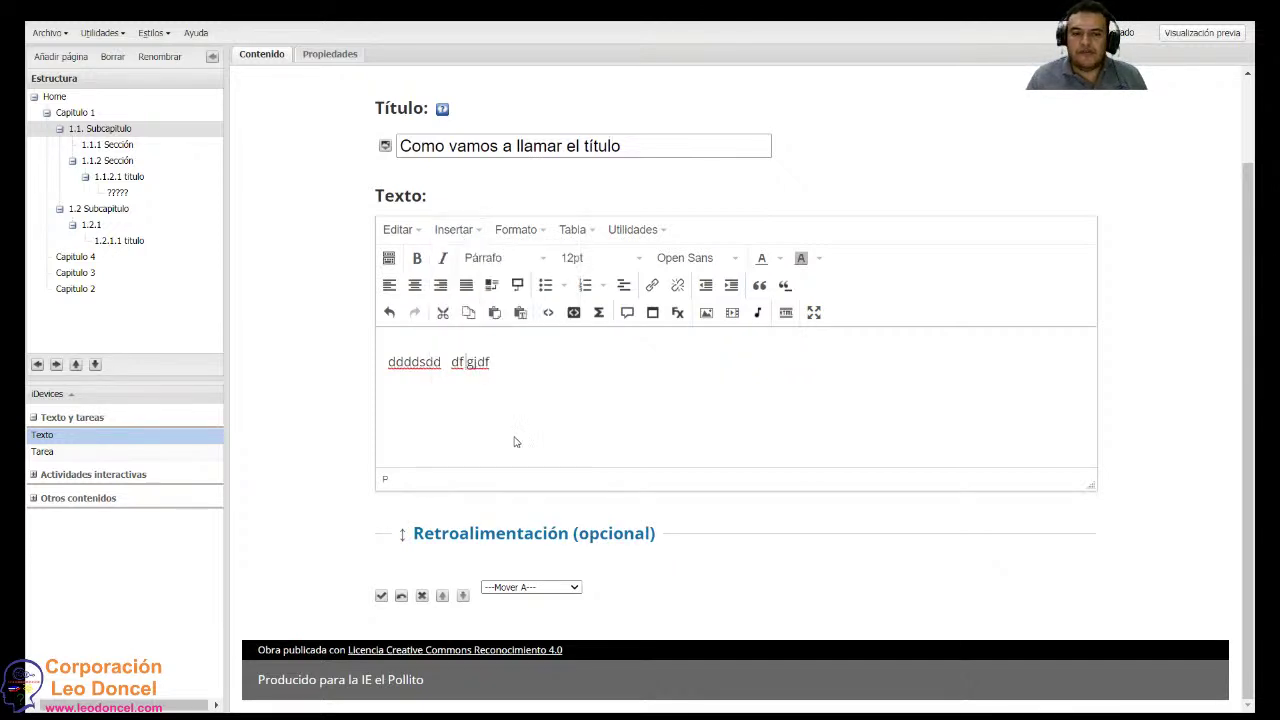
Append "&nbsp;" to the sample line and format the "f" of "df" as superscript.
text(&nb)
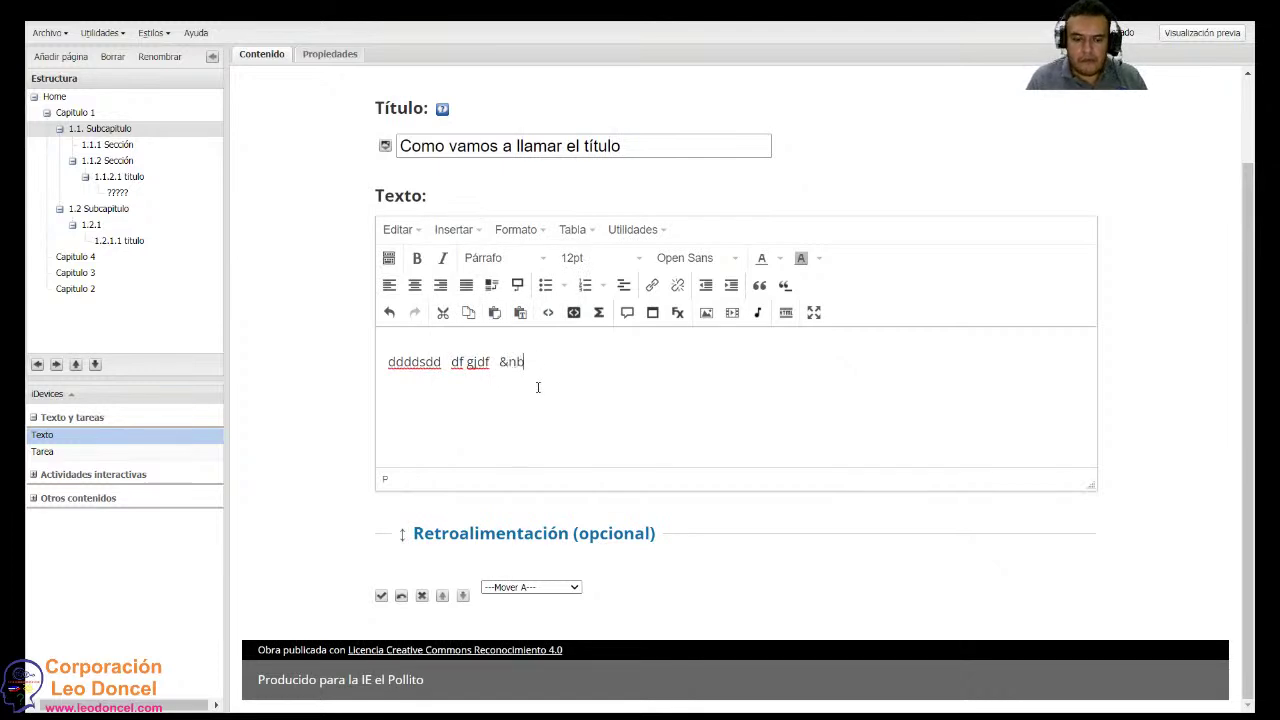
text(sp;)
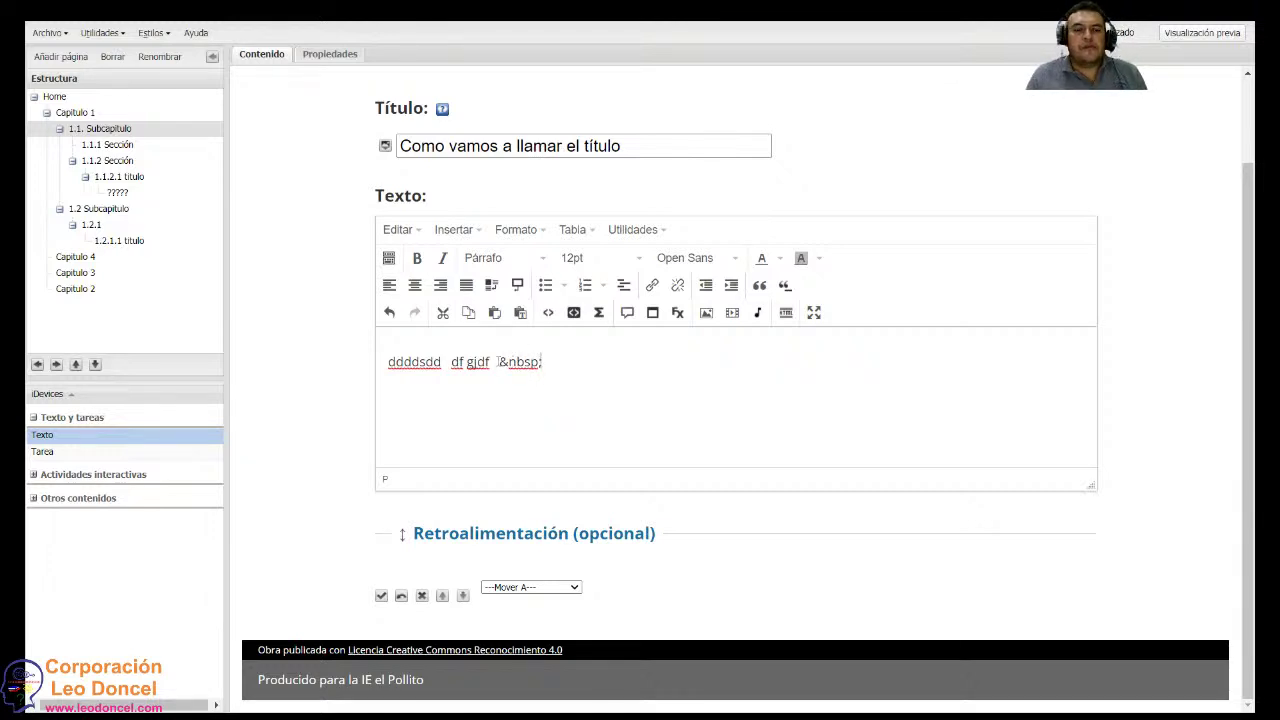
drag(498, 362, 451, 362)
click(496, 232)
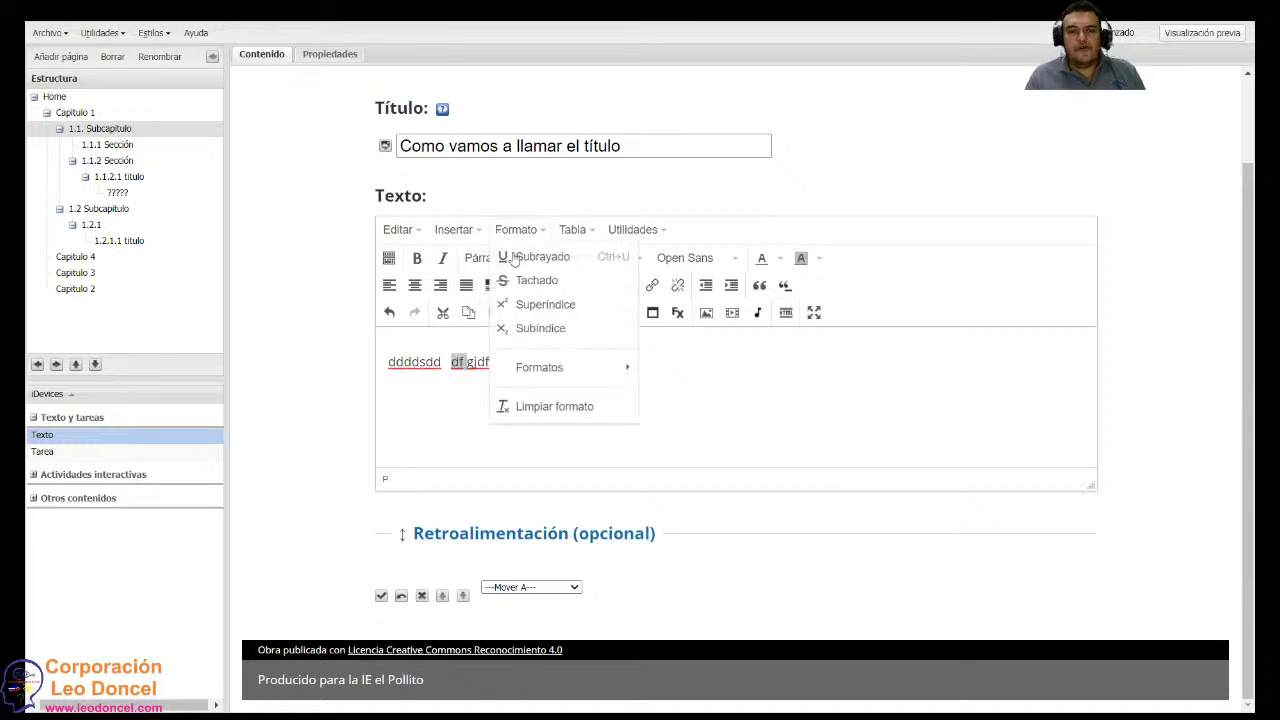
click(456, 362)
click(458, 362)
double_click(458, 362)
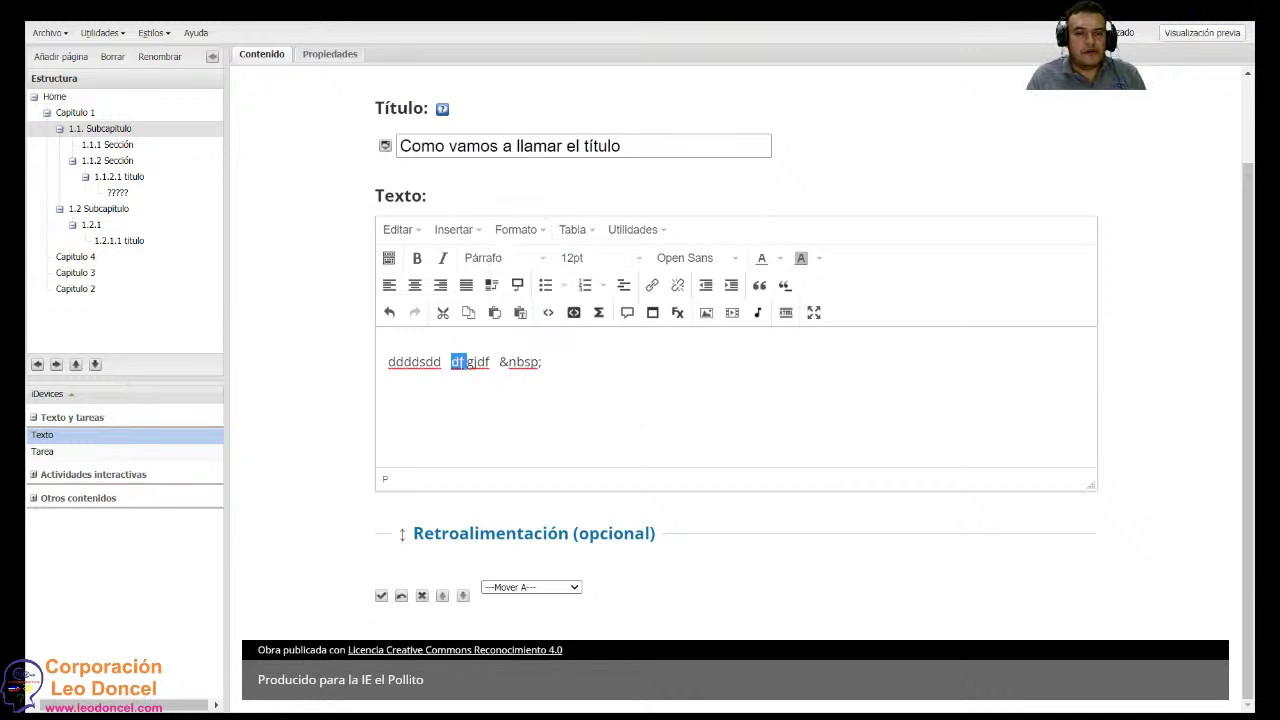
click(466, 362)
click(518, 231)
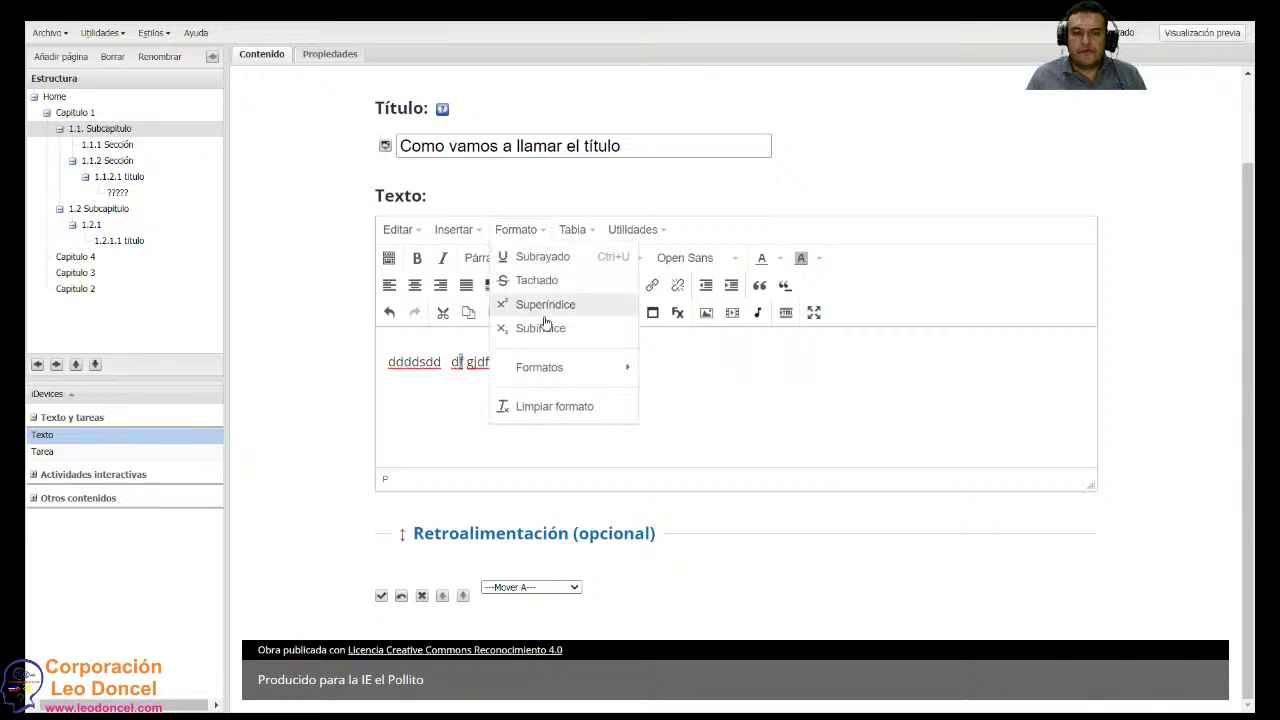
click(543, 305)
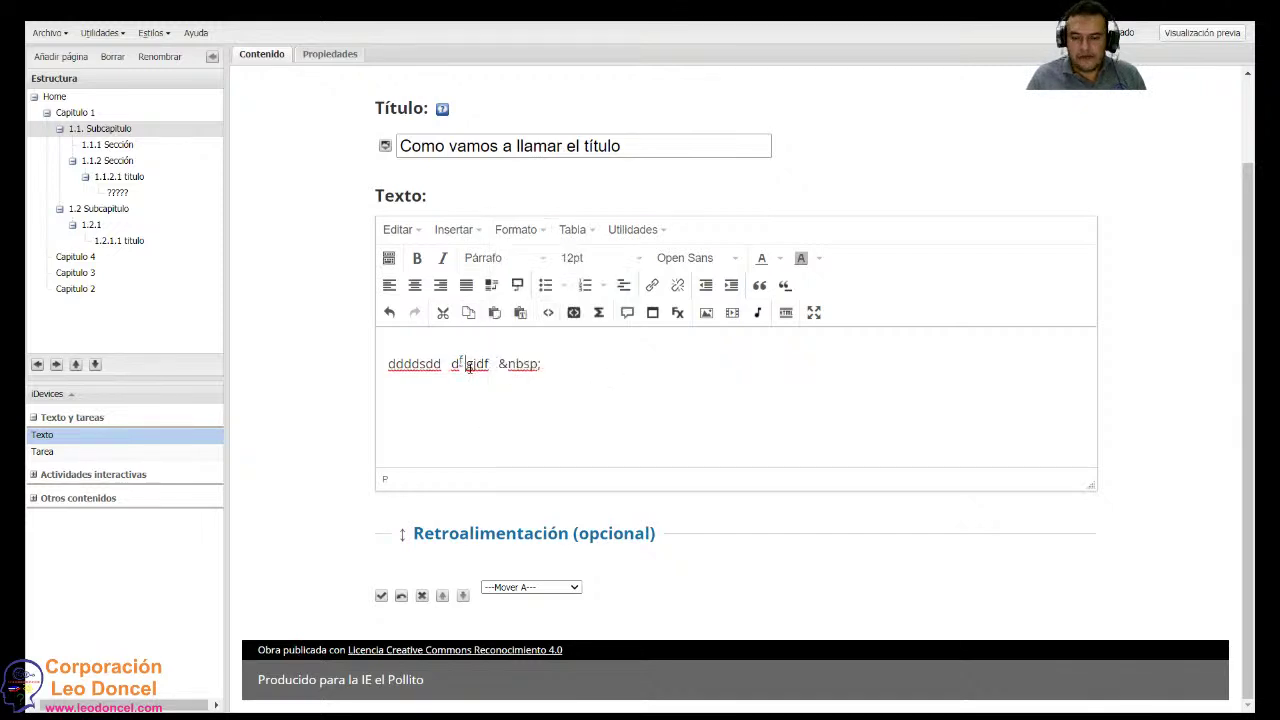
Format the "g" that follows the superscript "f" in the sample line as subscript.
drag(469, 364, 459, 364)
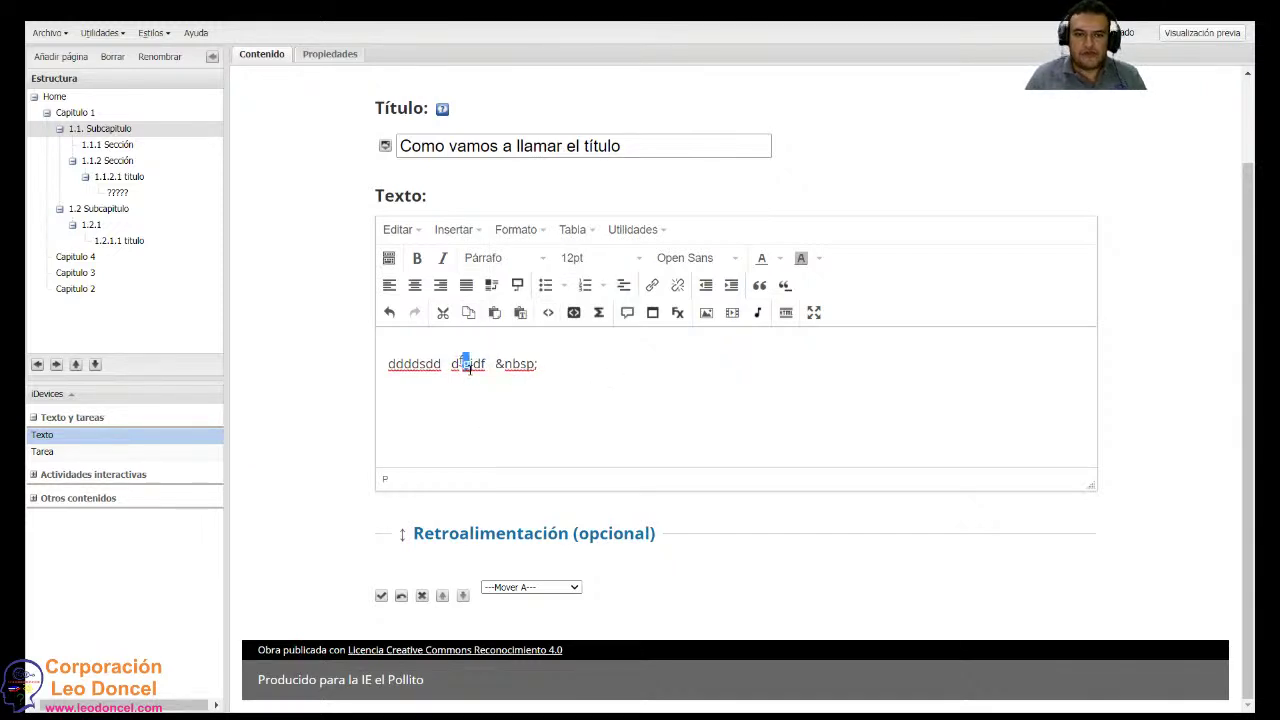
click(515, 231)
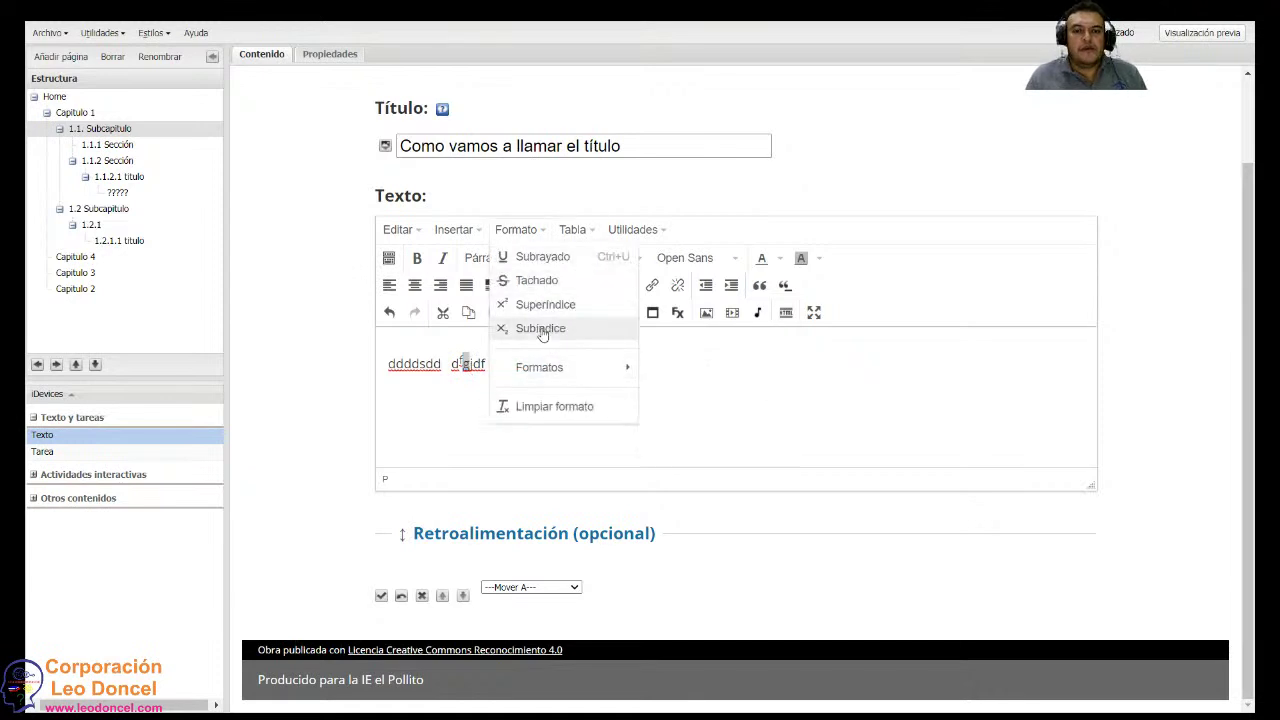
click(540, 329)
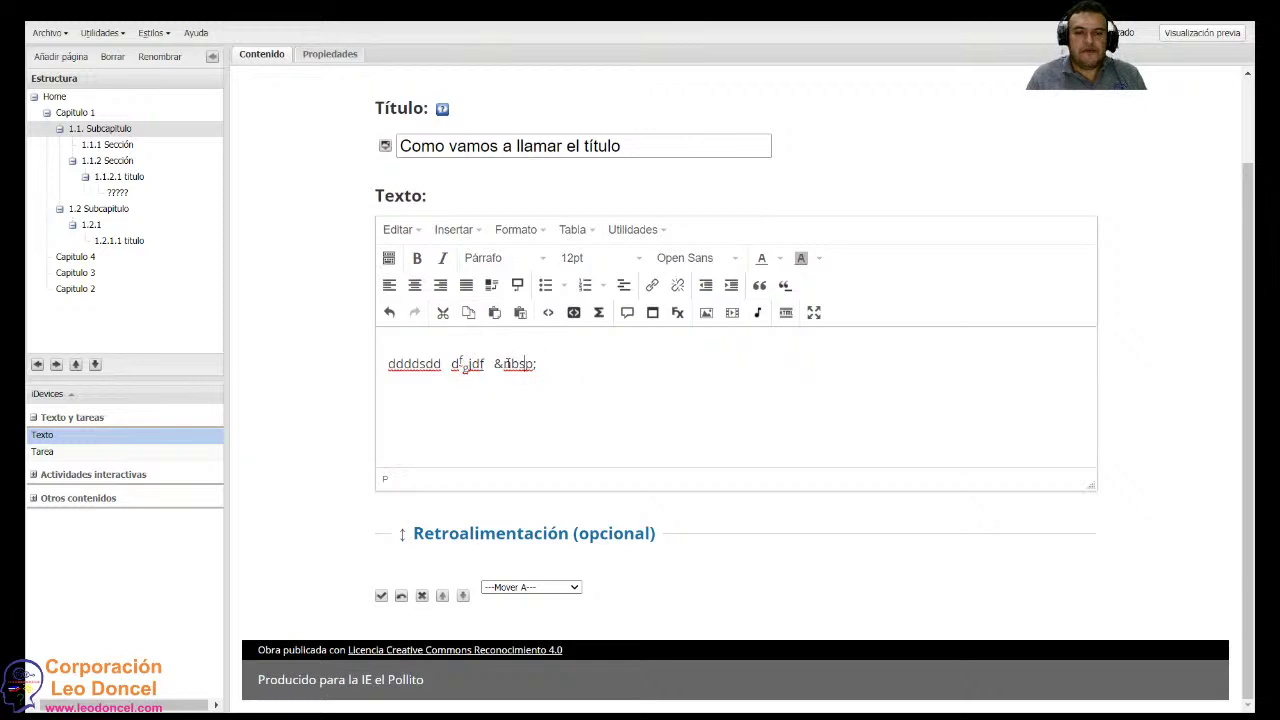
Insert a table of 4 columns by 5 rows below the sample line in the text body.
click(562, 236)
click(573, 234)
mouse_move(590, 257)
click(391, 435)
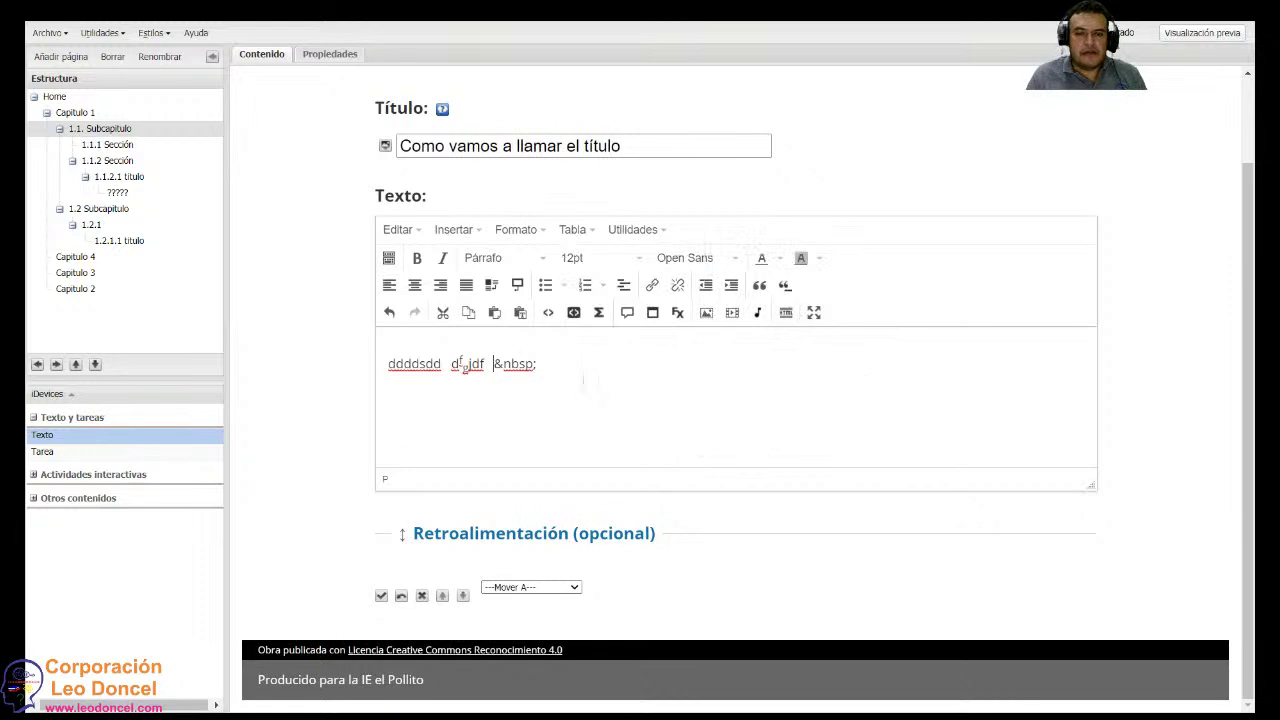
click(574, 231)
mouse_move(650, 257)
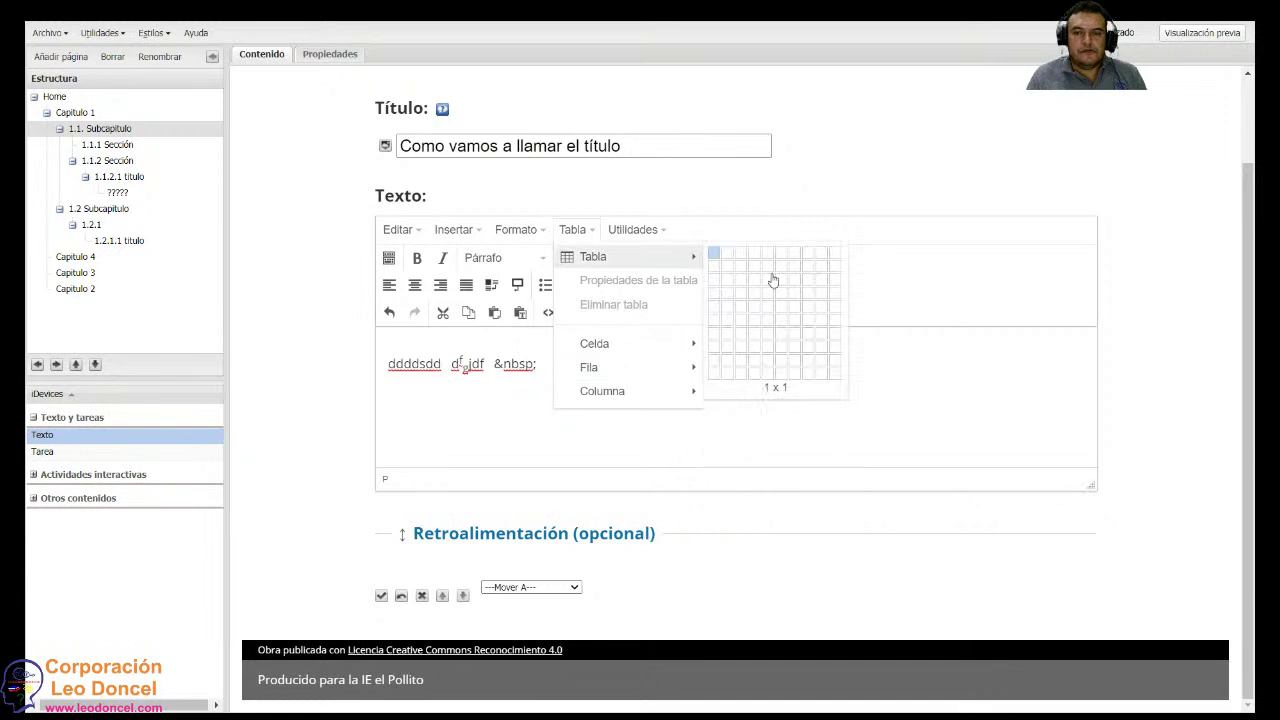
click(762, 309)
scroll(558, 414, down, 1)
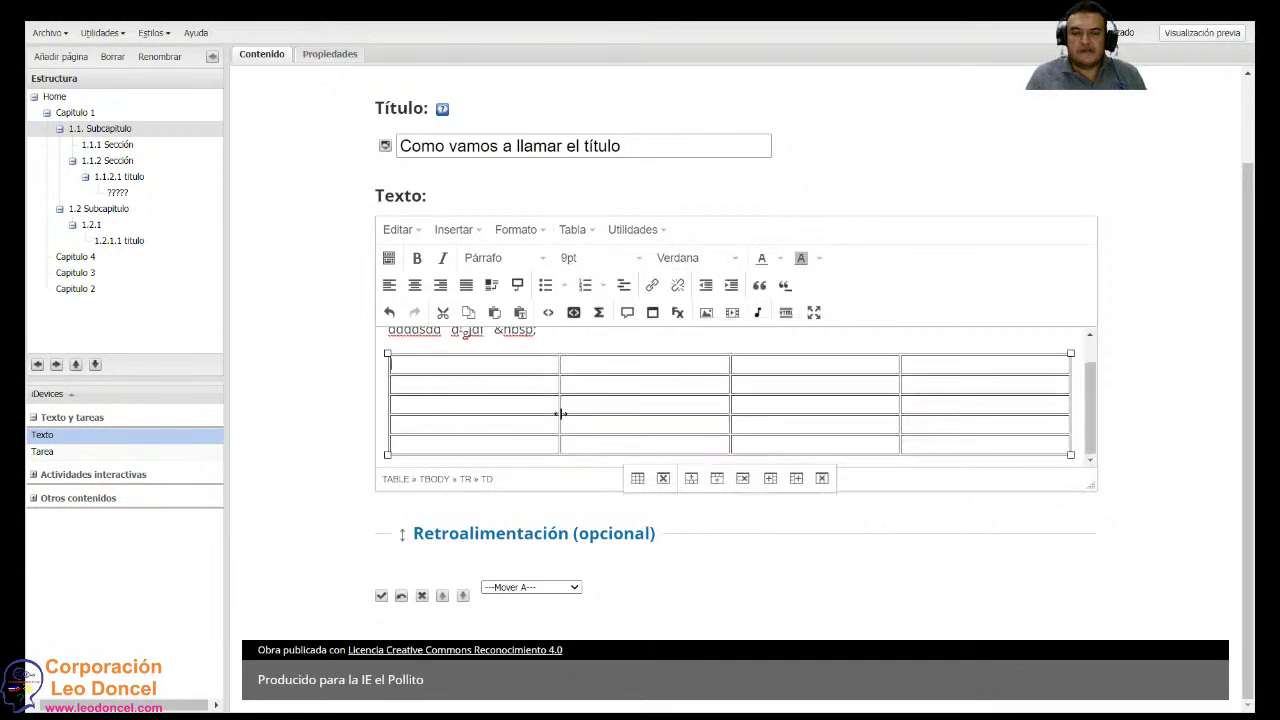
scroll(598, 381, up, 2)
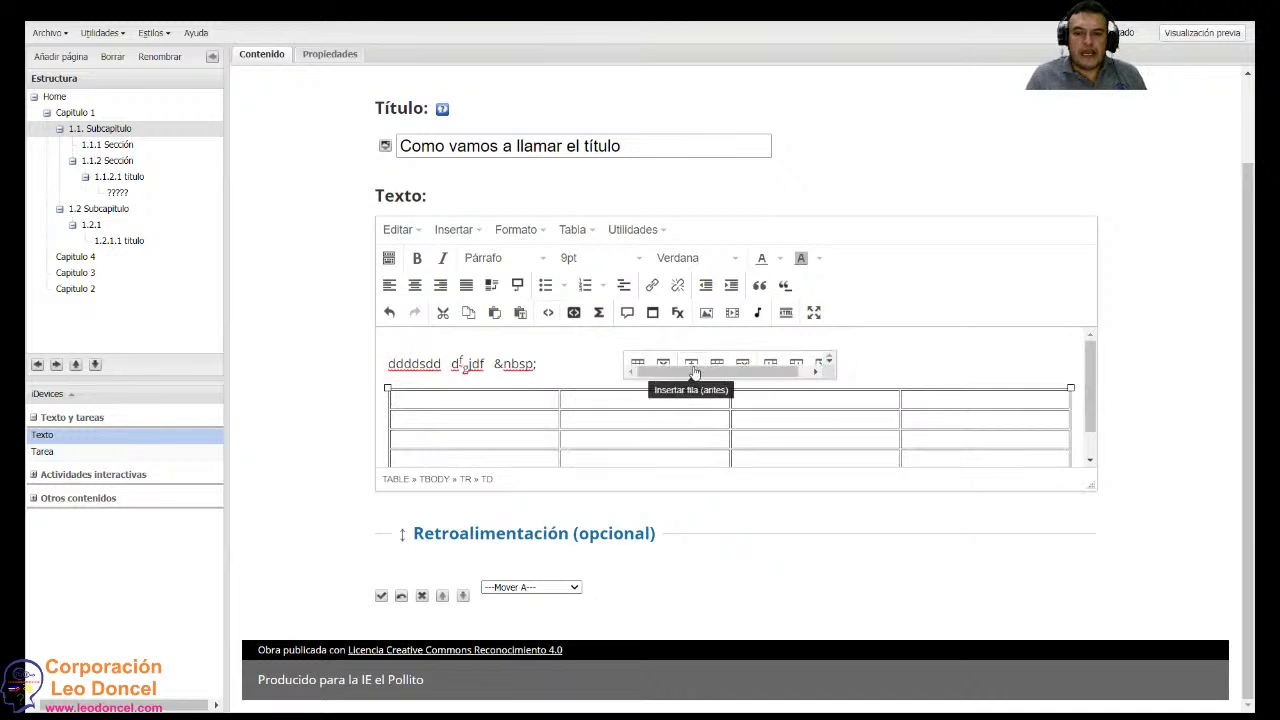
Examine the HTML source code of the text body and close it without changes.
click(636, 231)
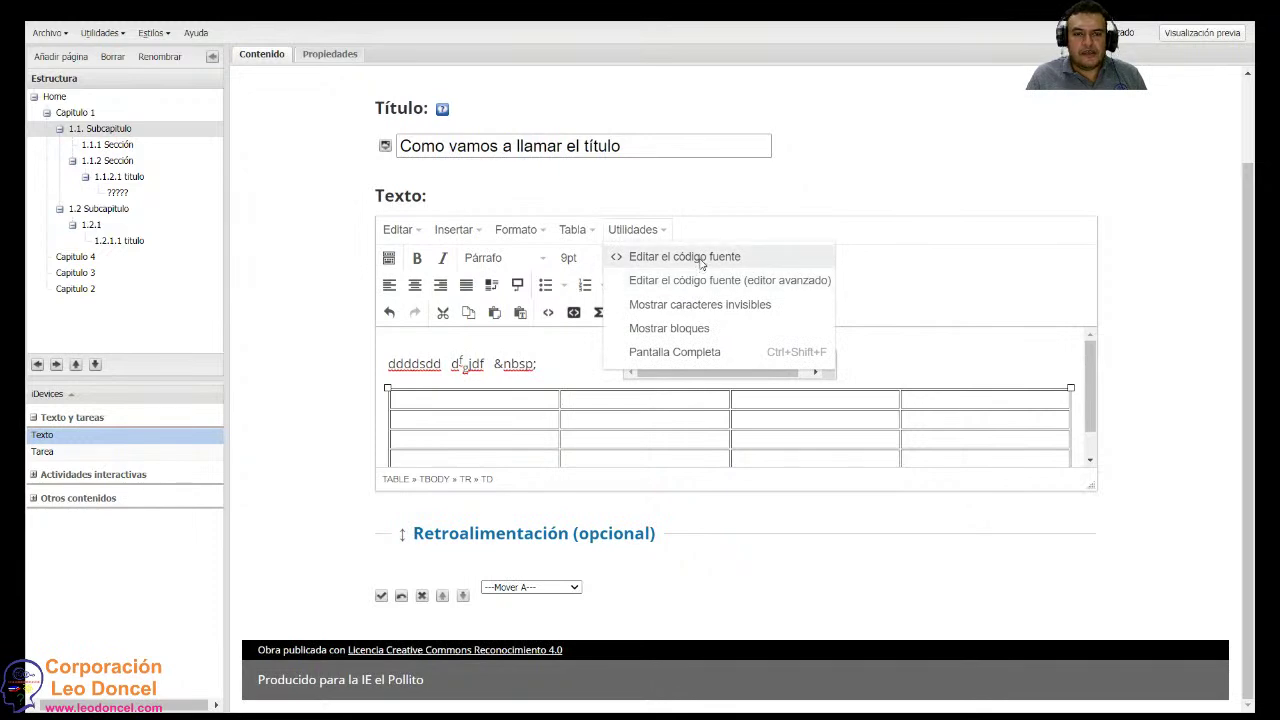
click(701, 263)
scroll(620, 332, down, 3)
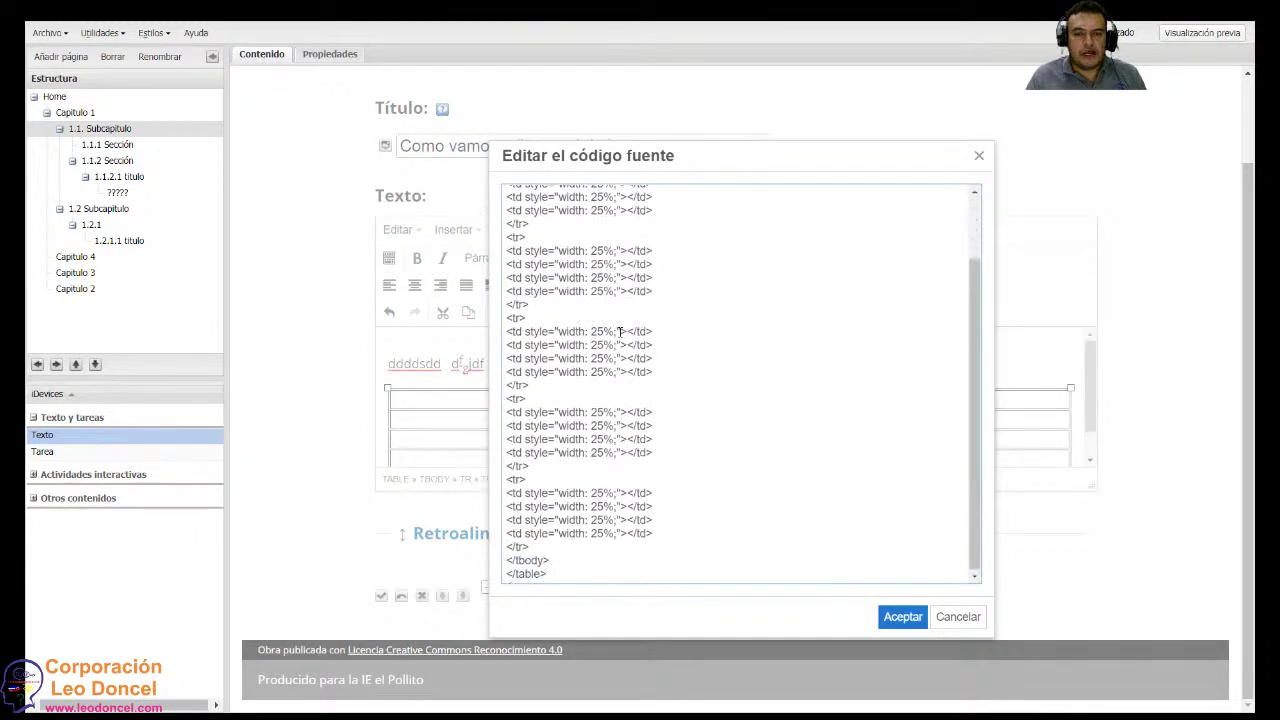
scroll(614, 300, up, 6)
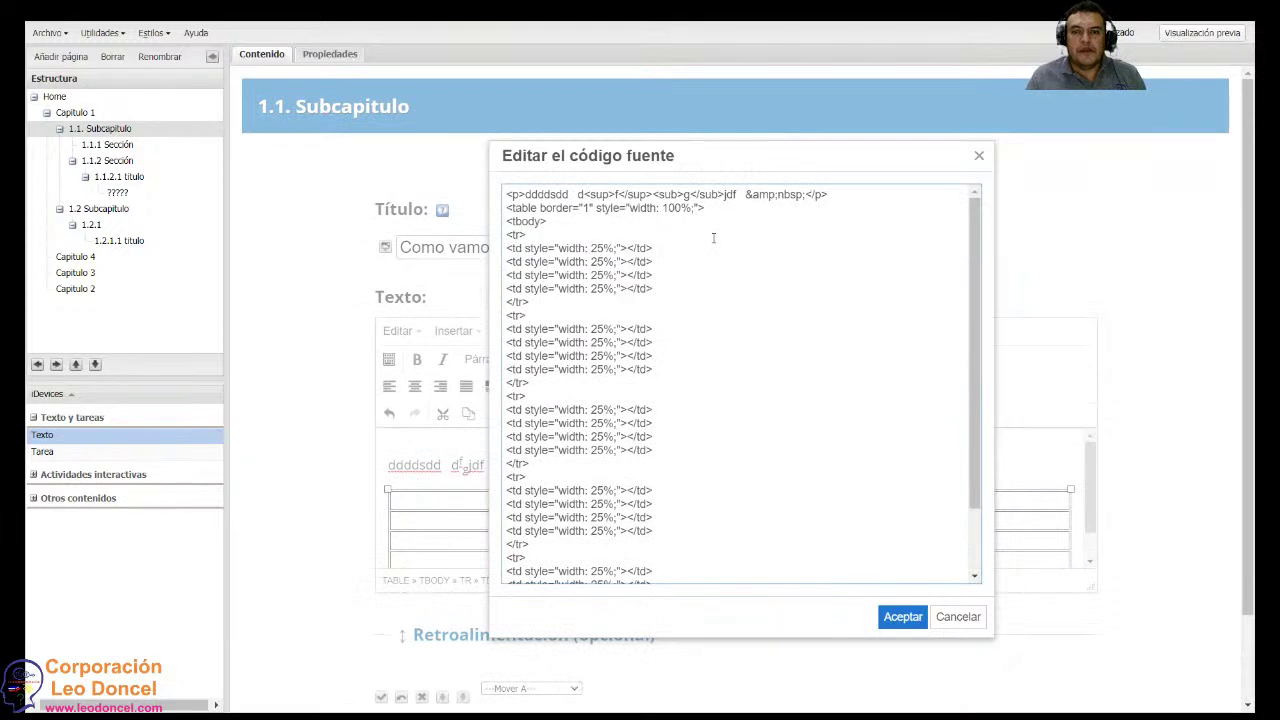
click(979, 156)
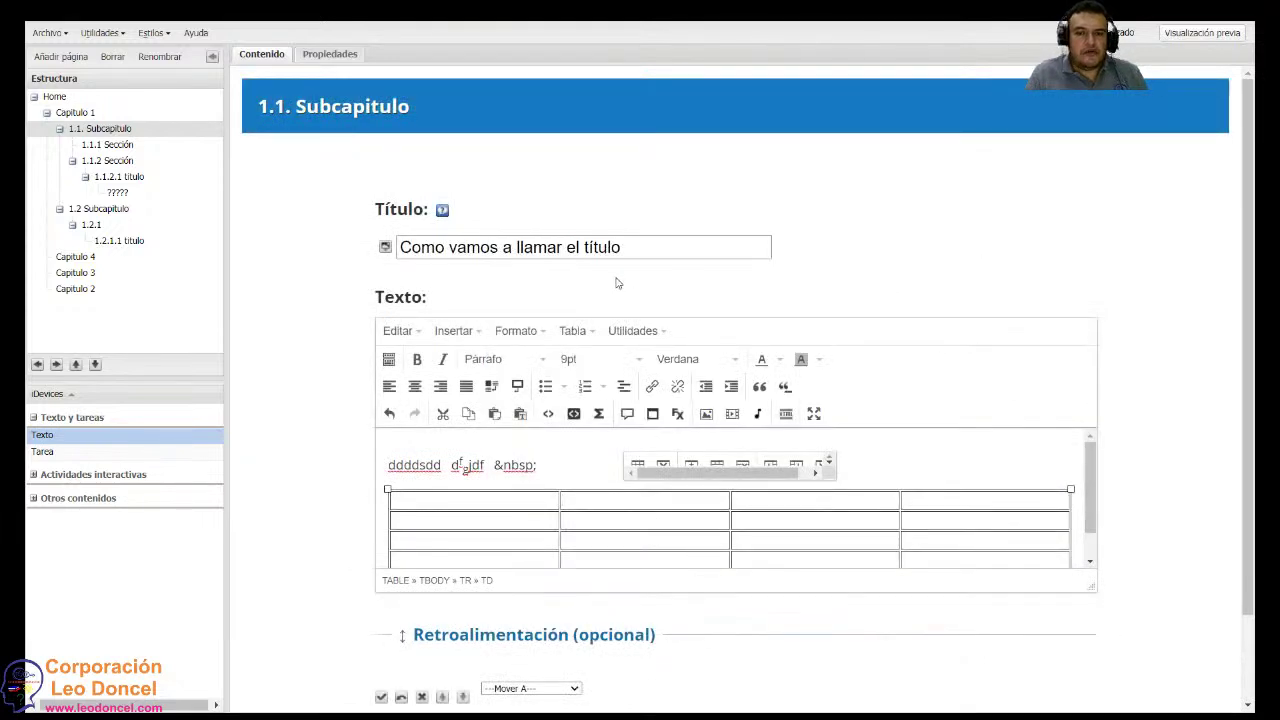
Show the invisible characters in the text body and hide them again.
scroll(616, 283, down, 1)
click(633, 229)
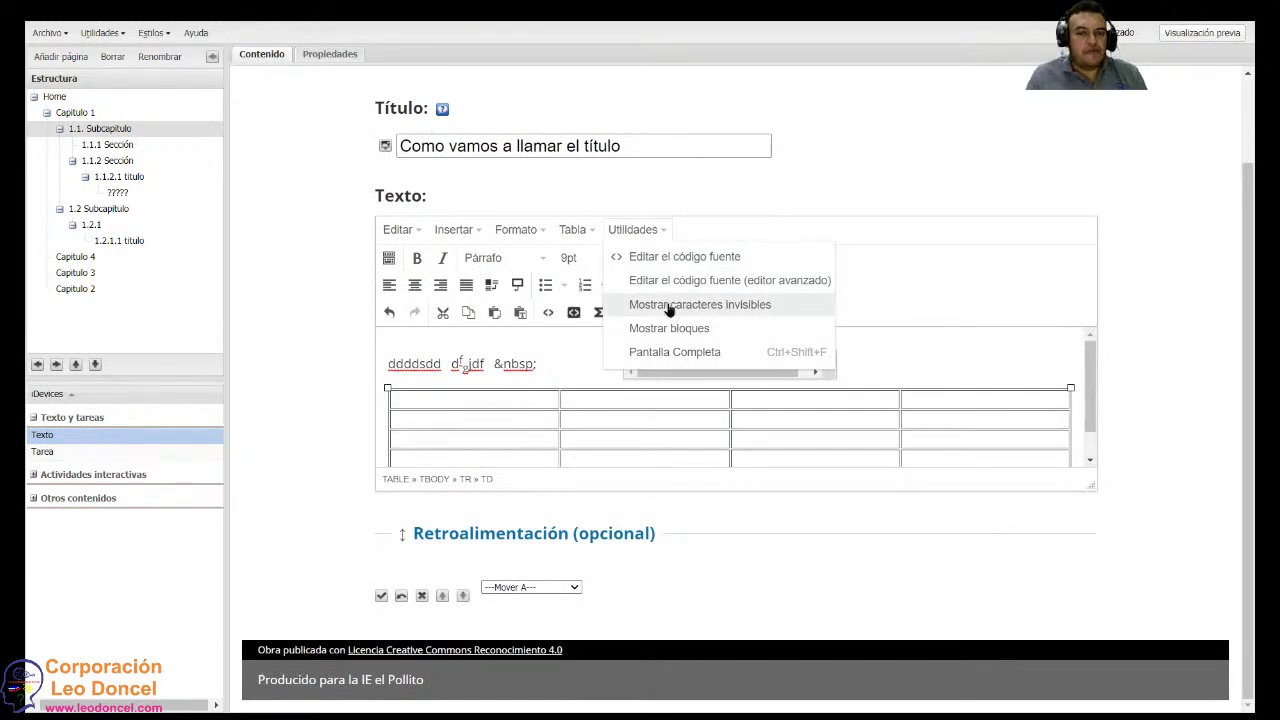
click(670, 306)
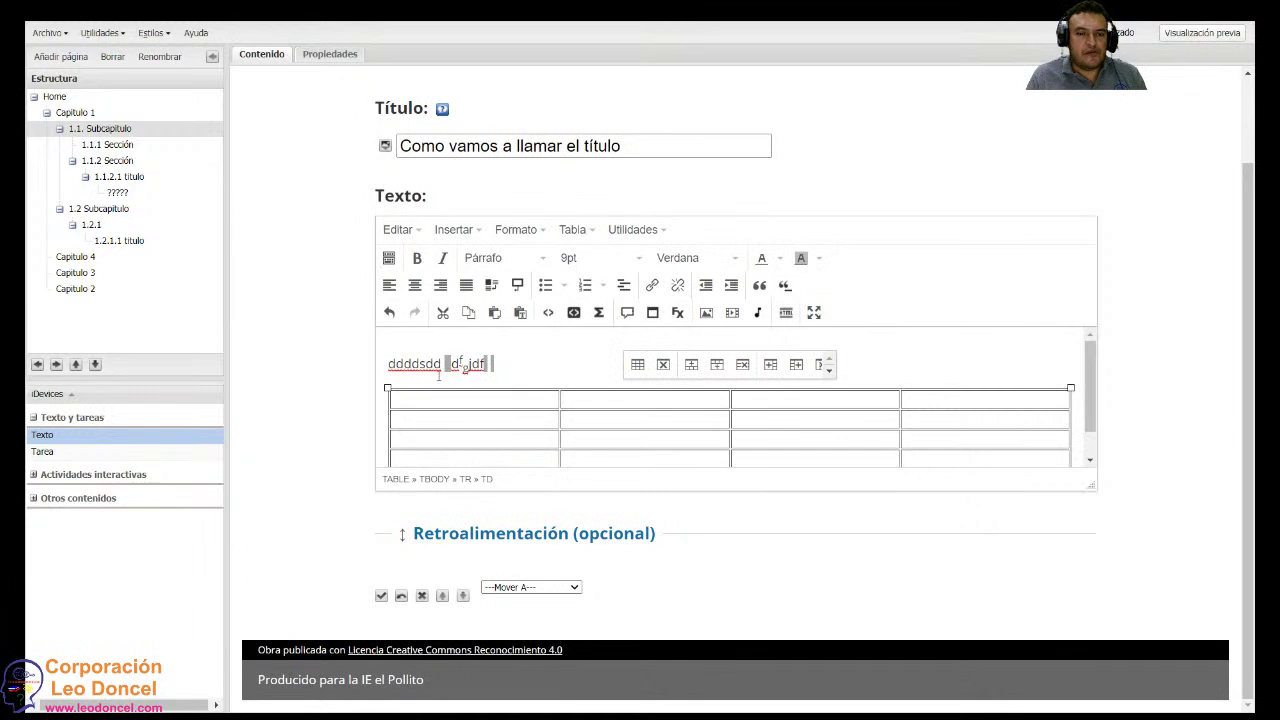
scroll(491, 366, down, 1)
scroll(491, 366, up, 1)
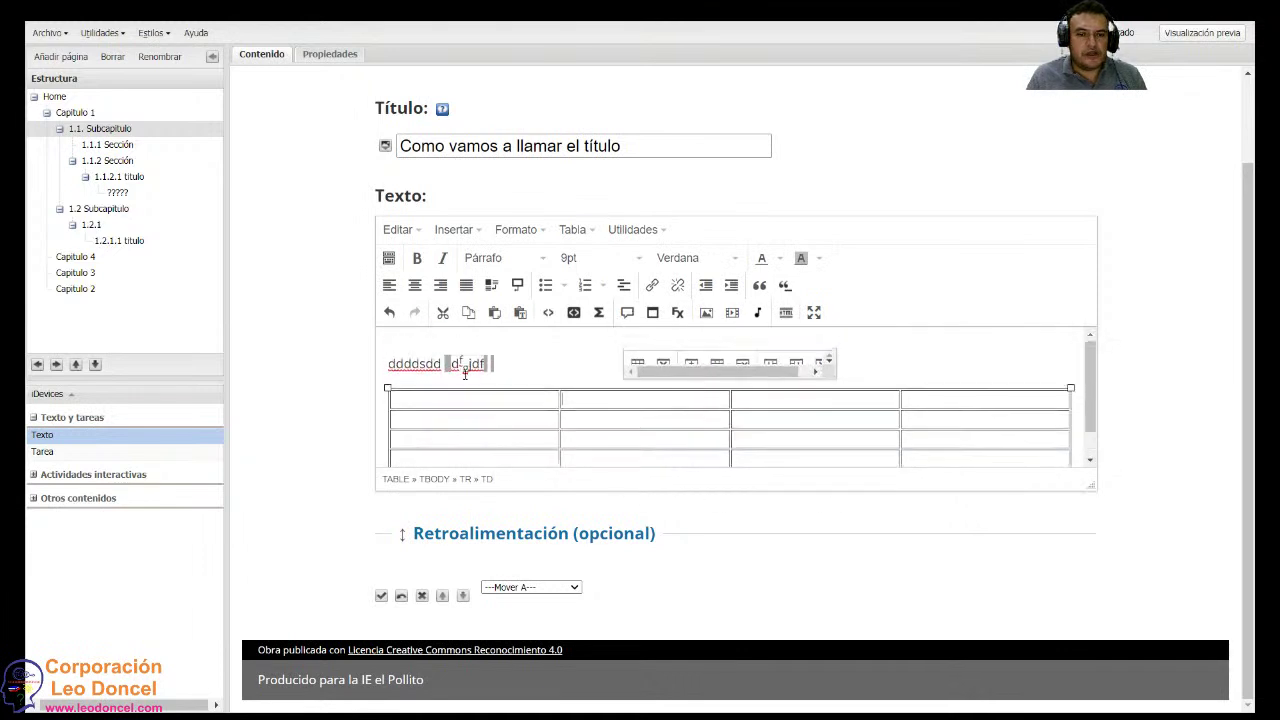
click(633, 229)
click(666, 305)
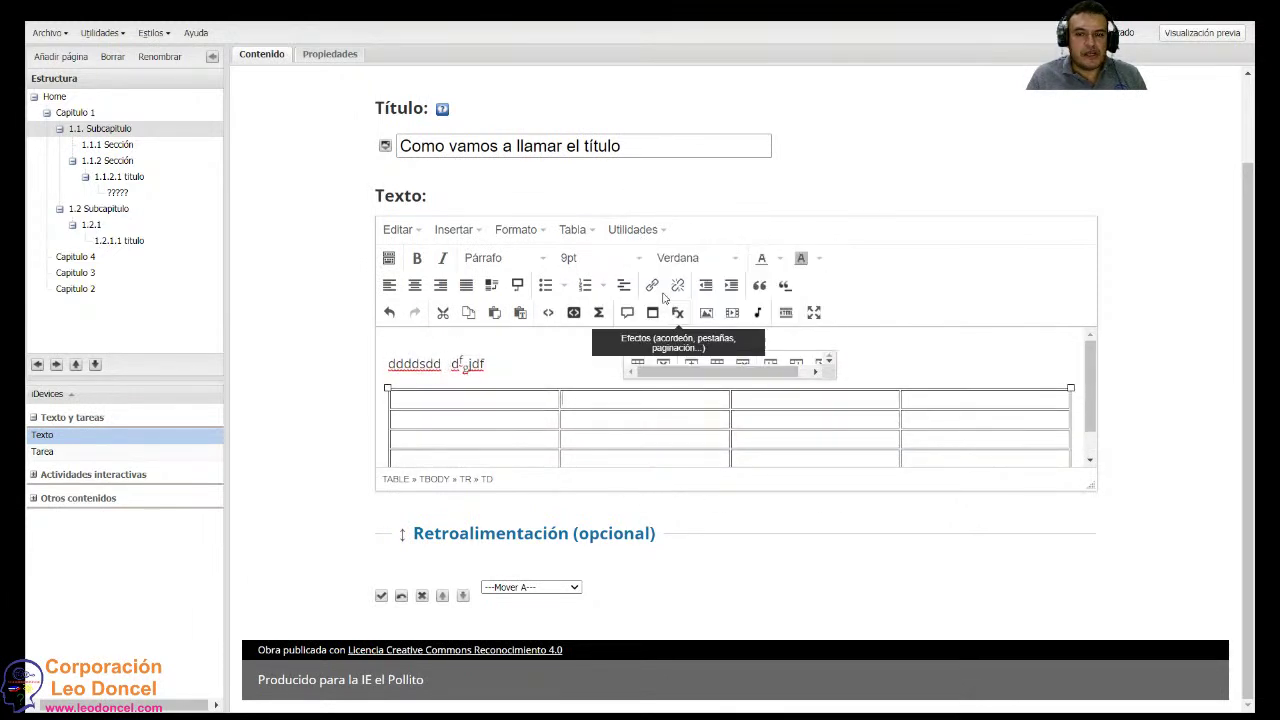
Show the block outlines around the body's content and hide them again.
click(634, 232)
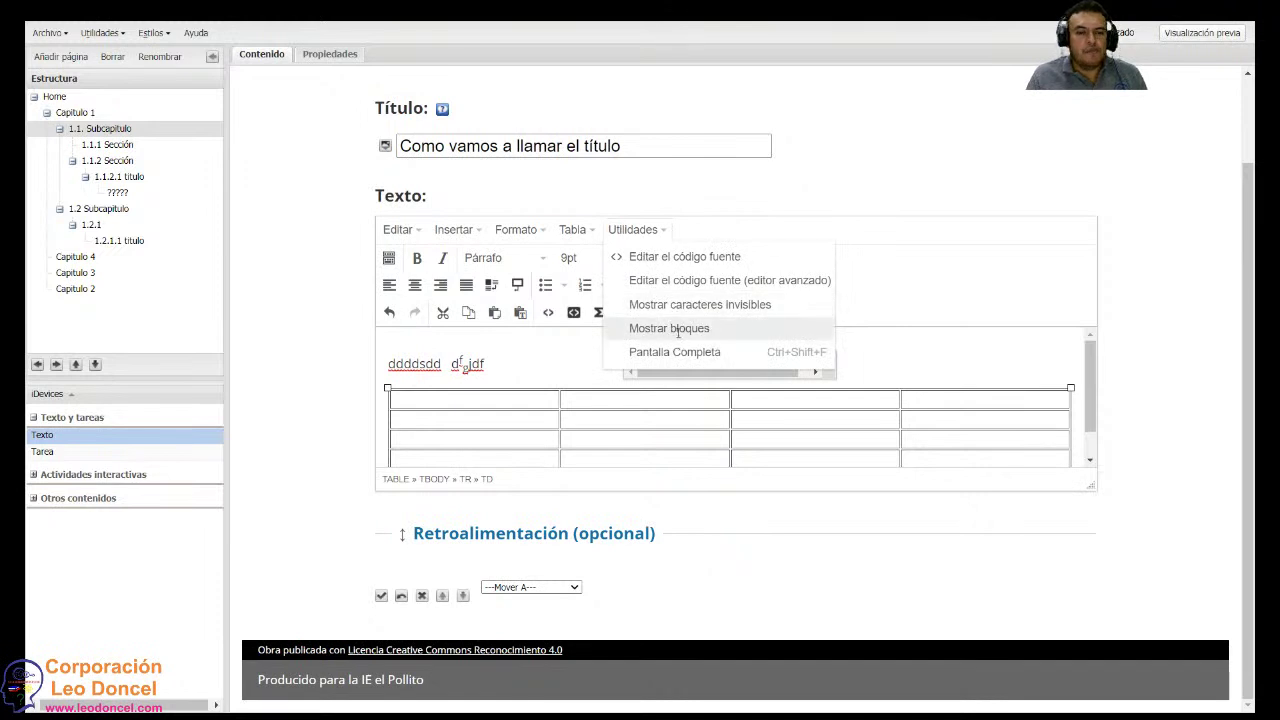
click(674, 334)
scroll(445, 382, down, 1)
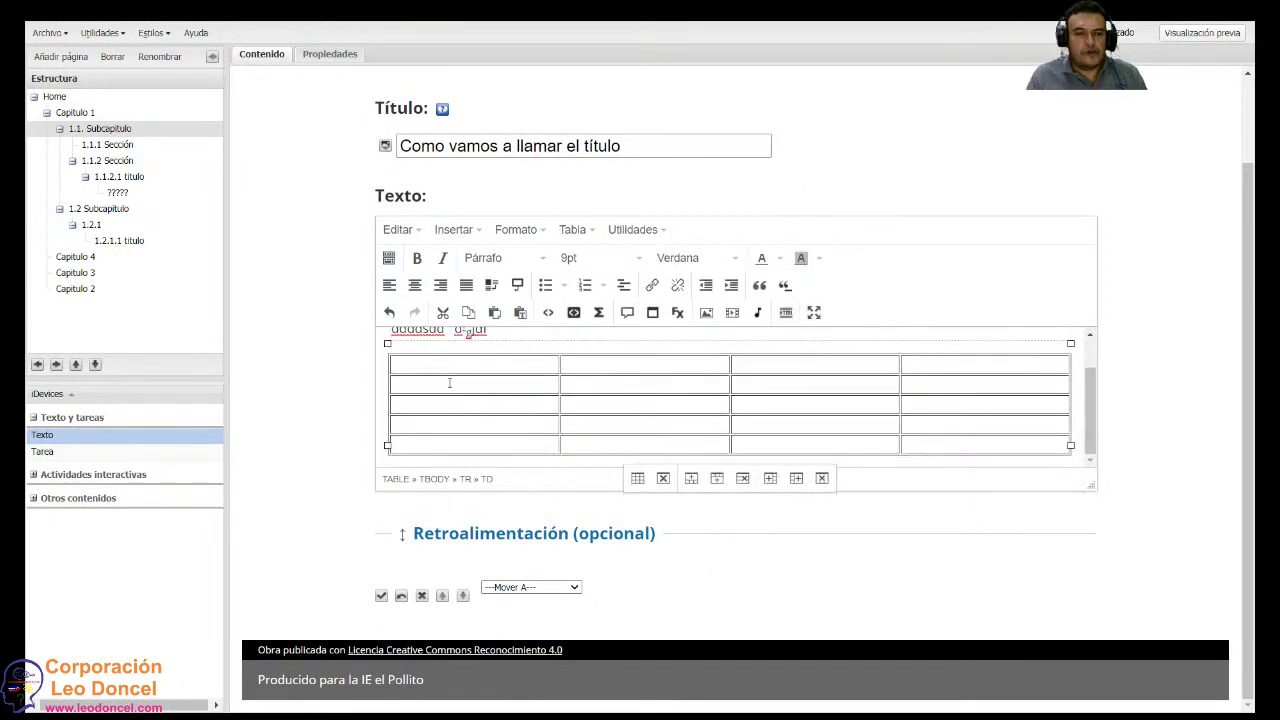
scroll(449, 380, up, 1)
click(635, 229)
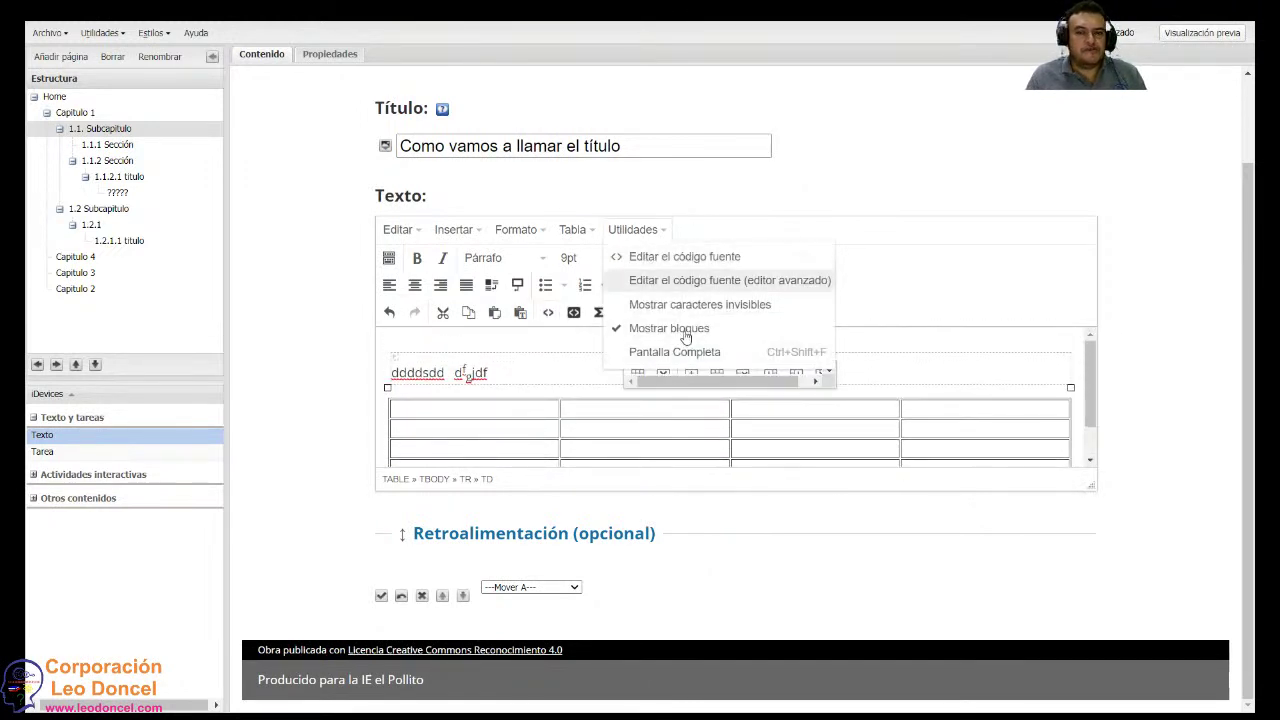
click(676, 329)
Switch the text editor to full screen and back to its normal size, twice.
click(657, 231)
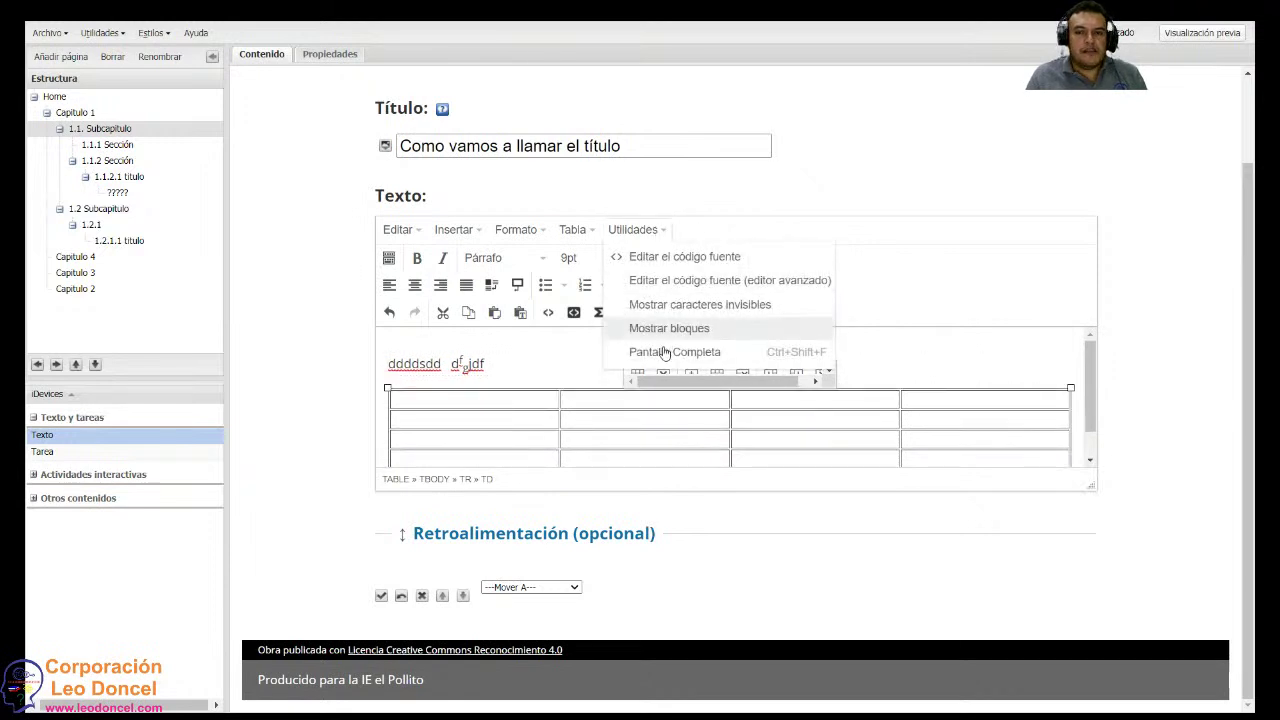
click(660, 352)
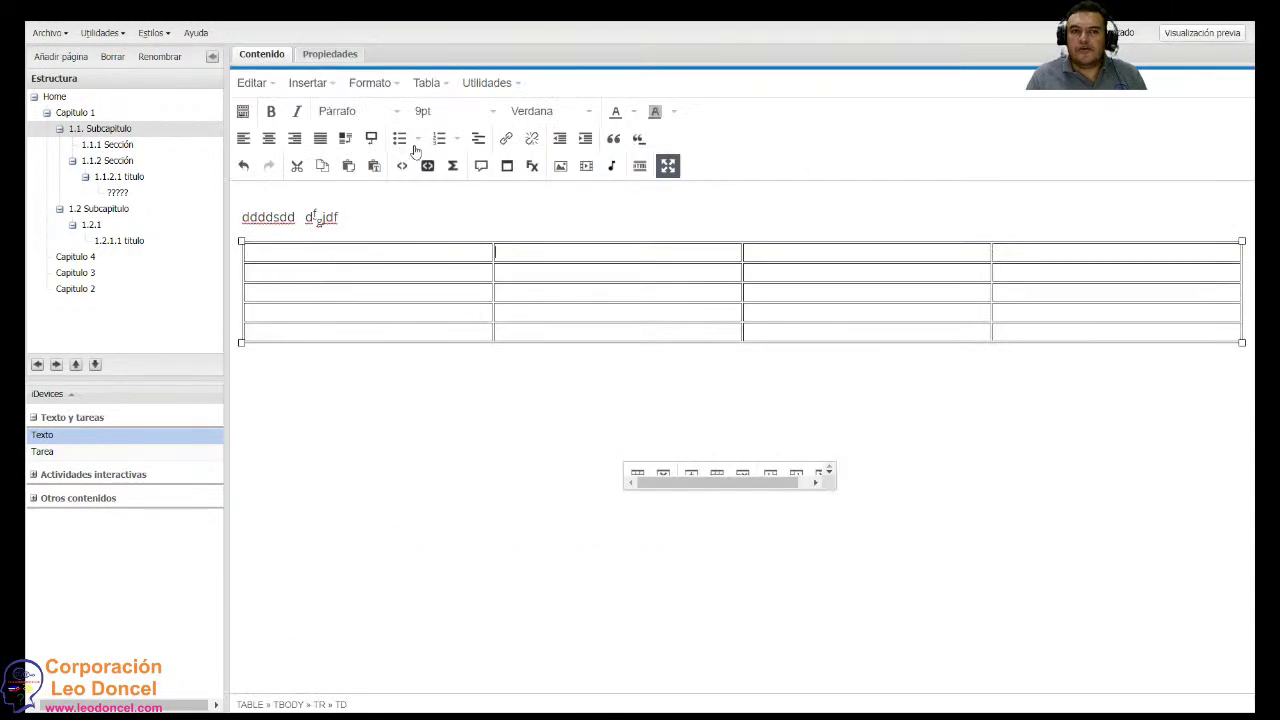
click(489, 83)
click(534, 206)
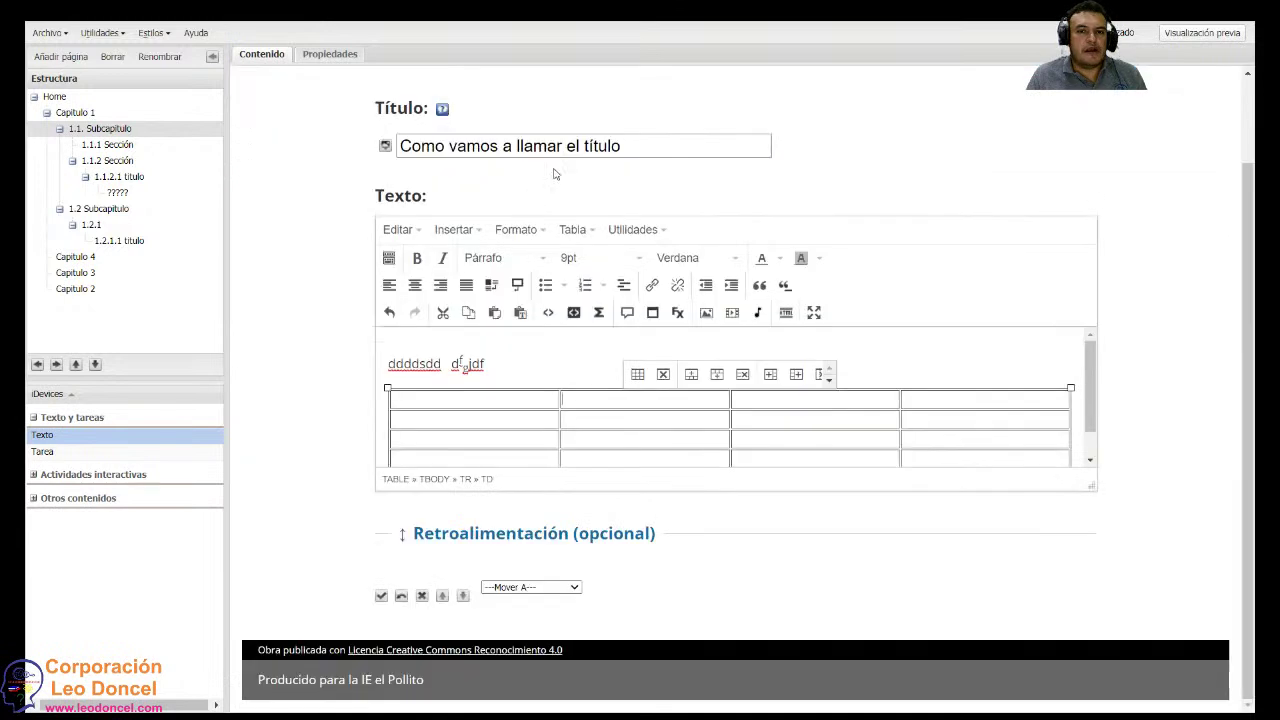
click(634, 229)
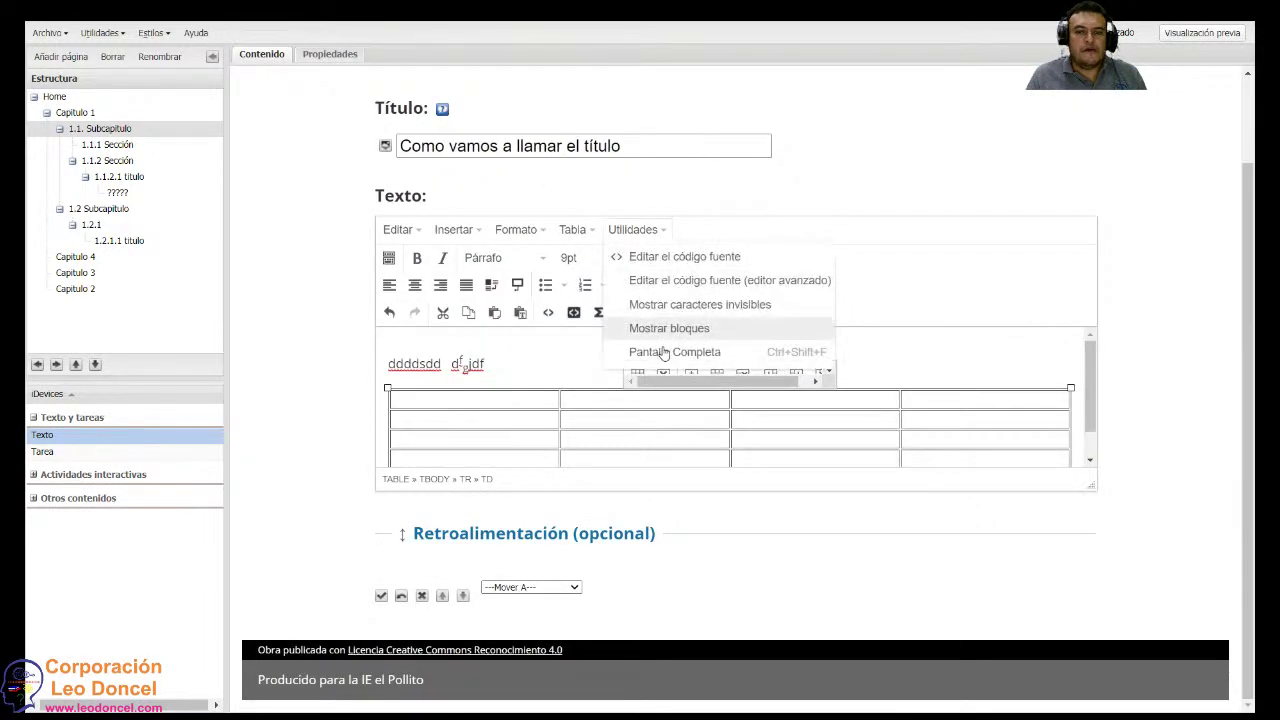
key(ctrl+shift+f)
click(505, 85)
click(549, 217)
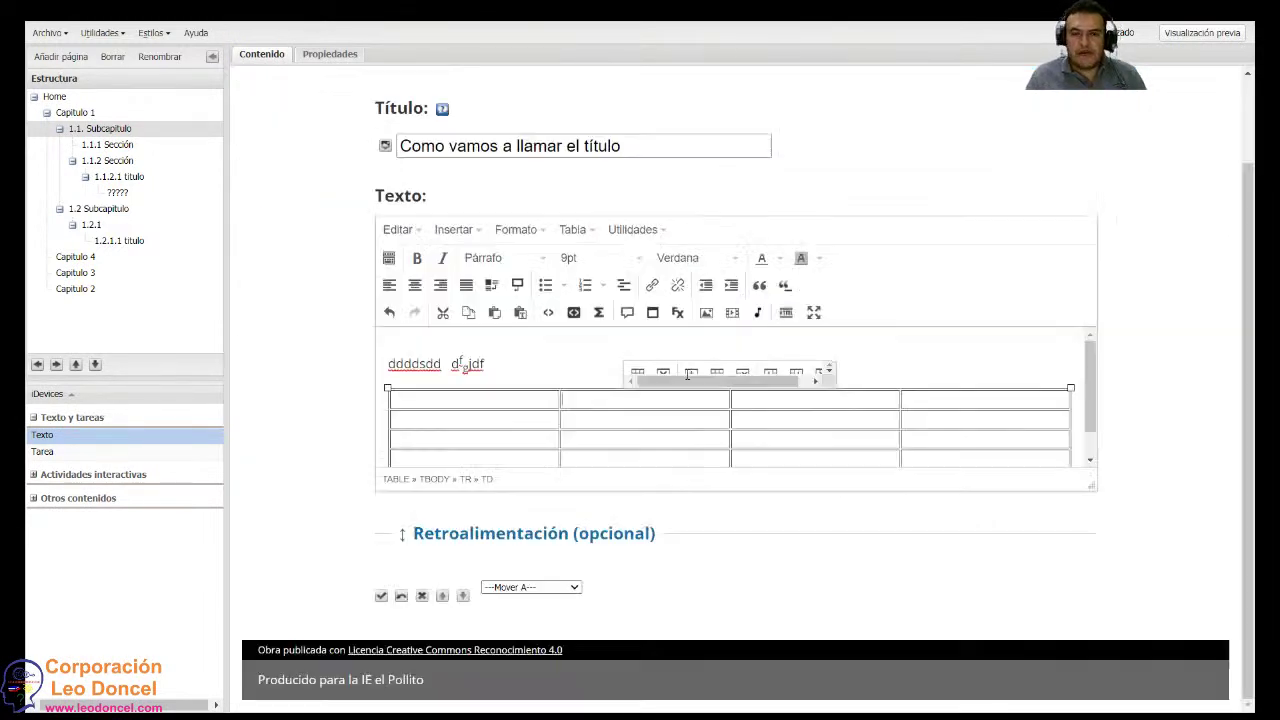
Delete the text iDevice with its sample line and table from the page 1.1. Subcapitulo.
scroll(499, 385, down, 1)
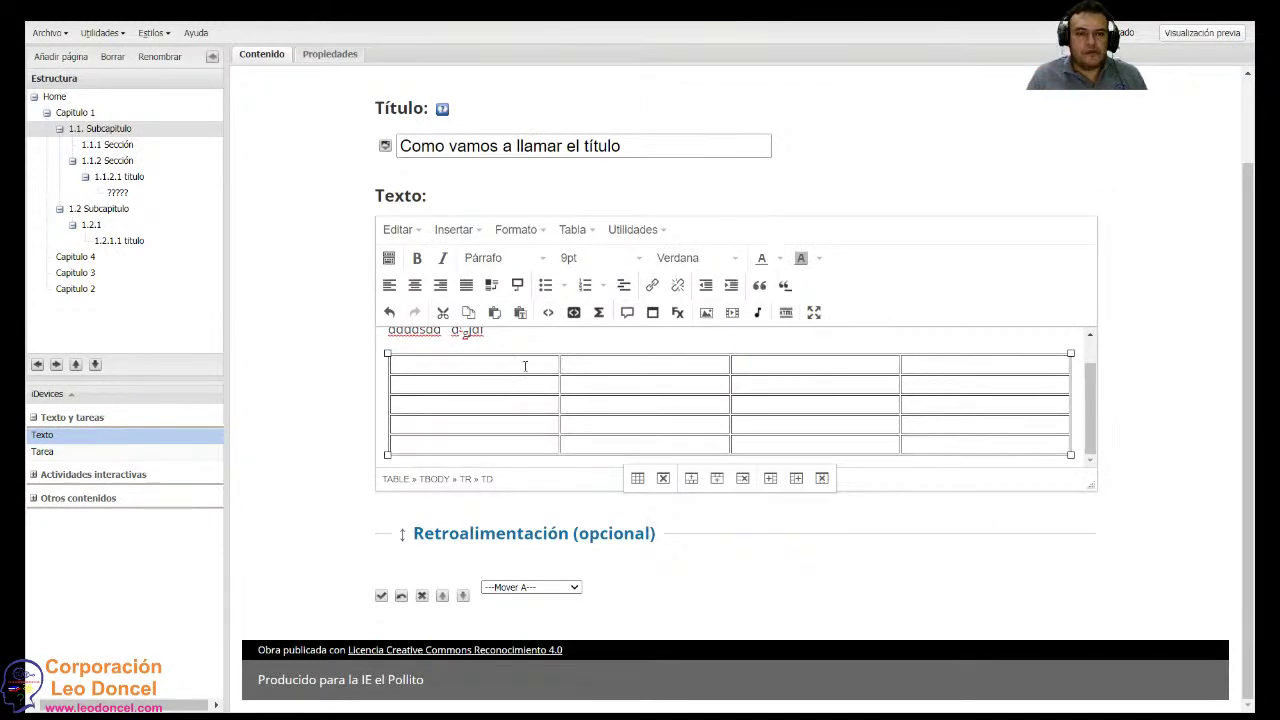
click(542, 587)
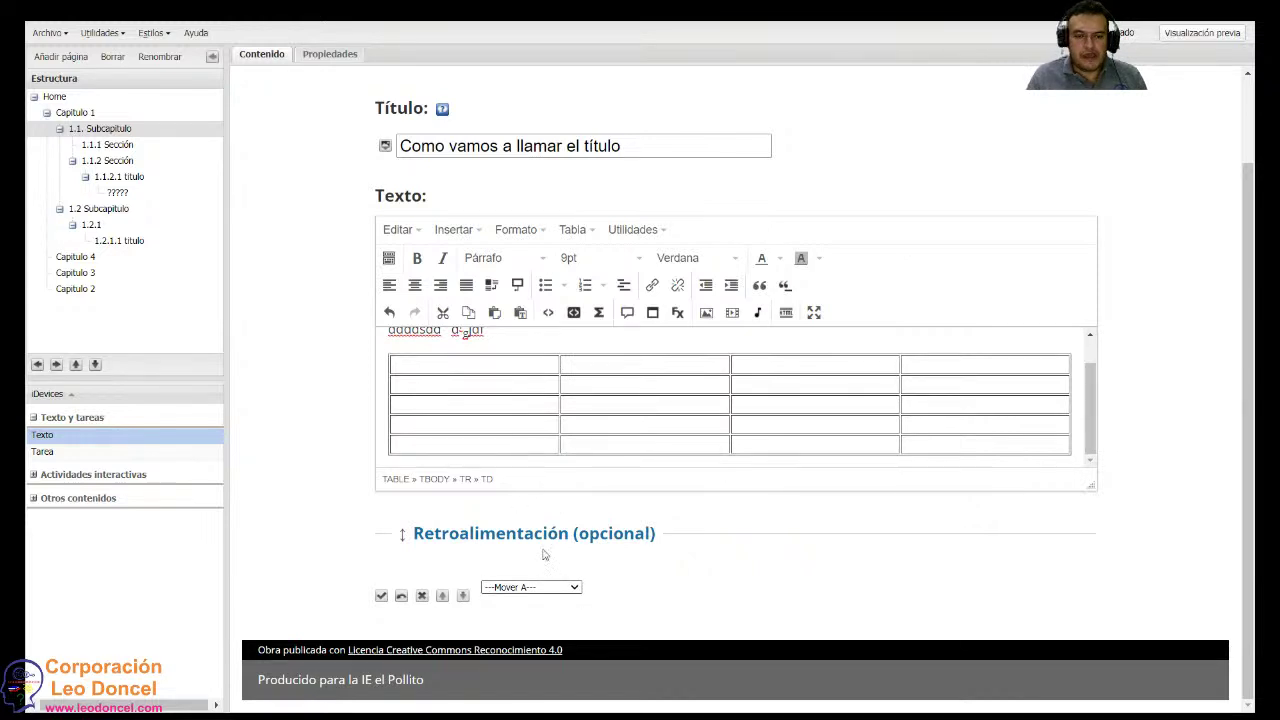
click(423, 595)
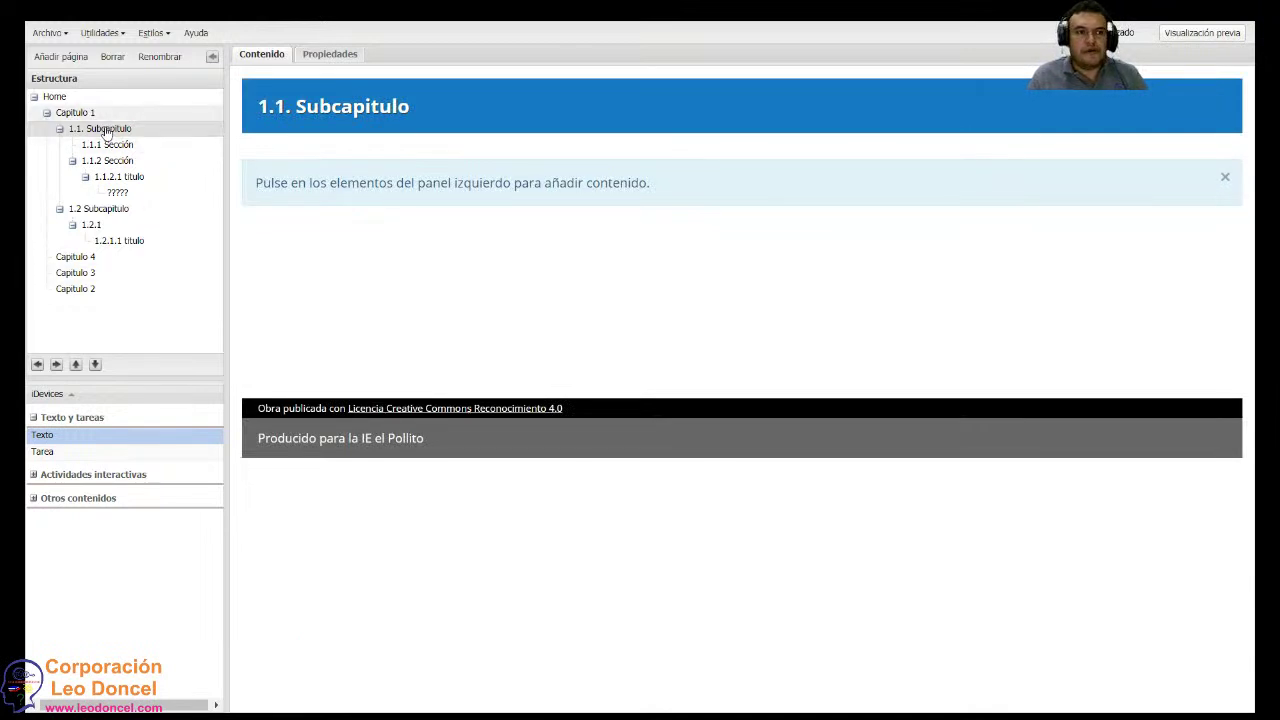
Go to Capitulo 3 and back to 1.1. Subcapitulo, and try to save the text iDevice with an empty body.
click(87, 275)
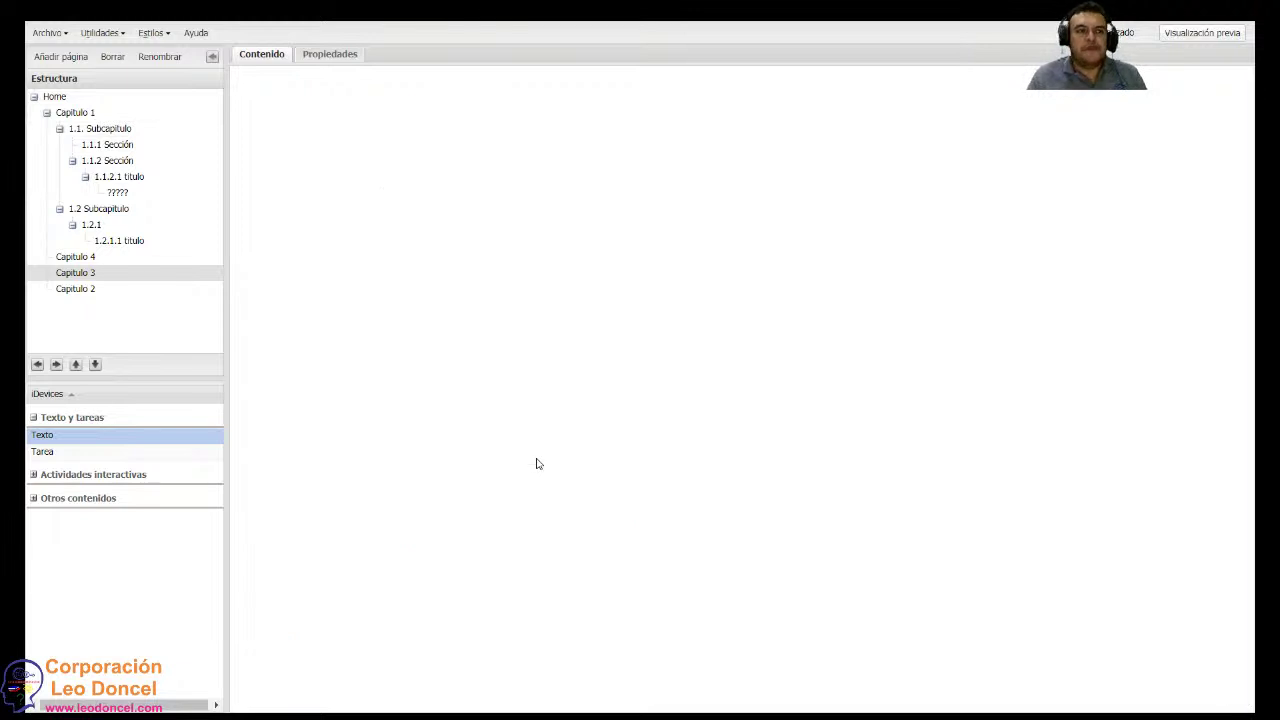
click(130, 134)
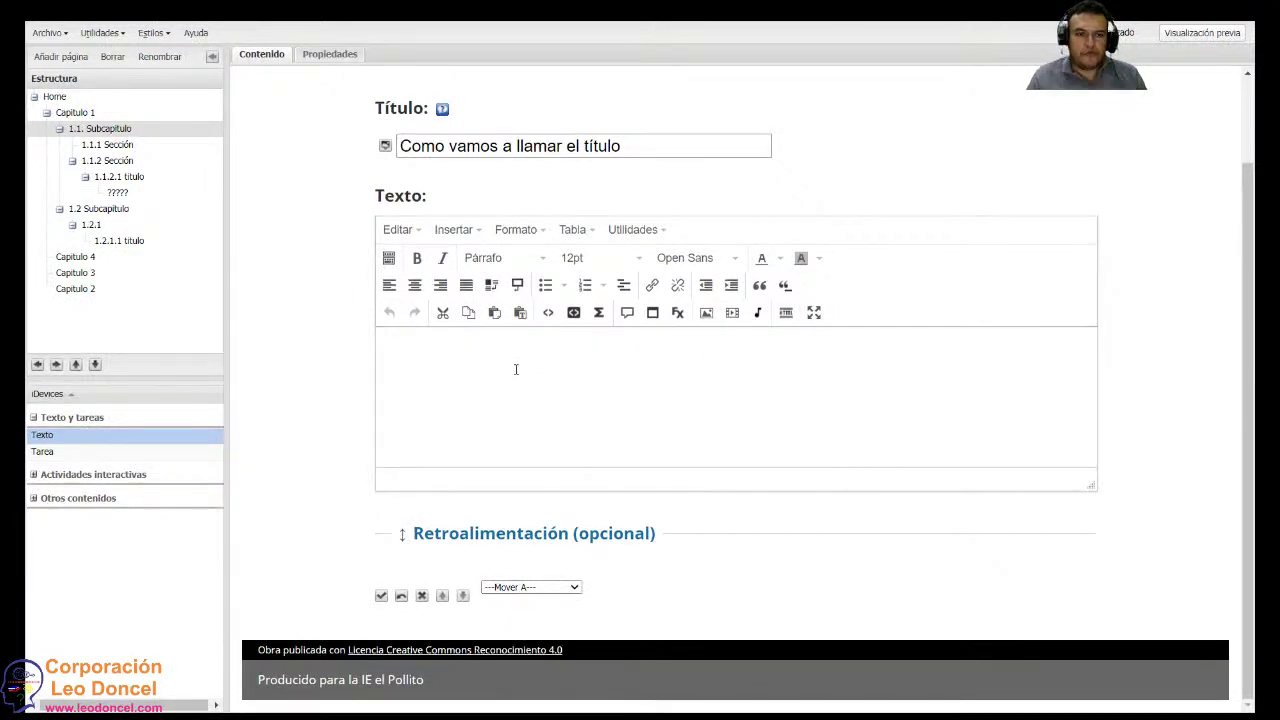
click(381, 595)
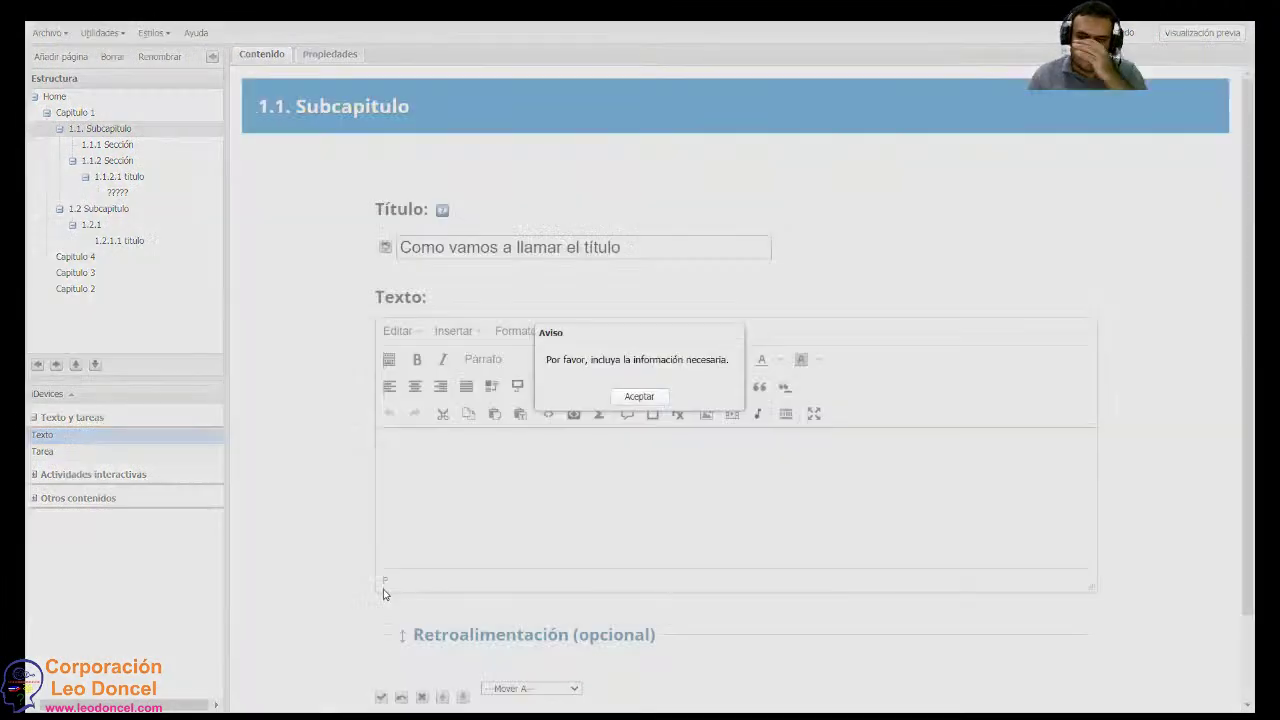
Dismiss the notice, write the sample text "ddfggfgd" in the text iDevice's body and save it.
click(639, 396)
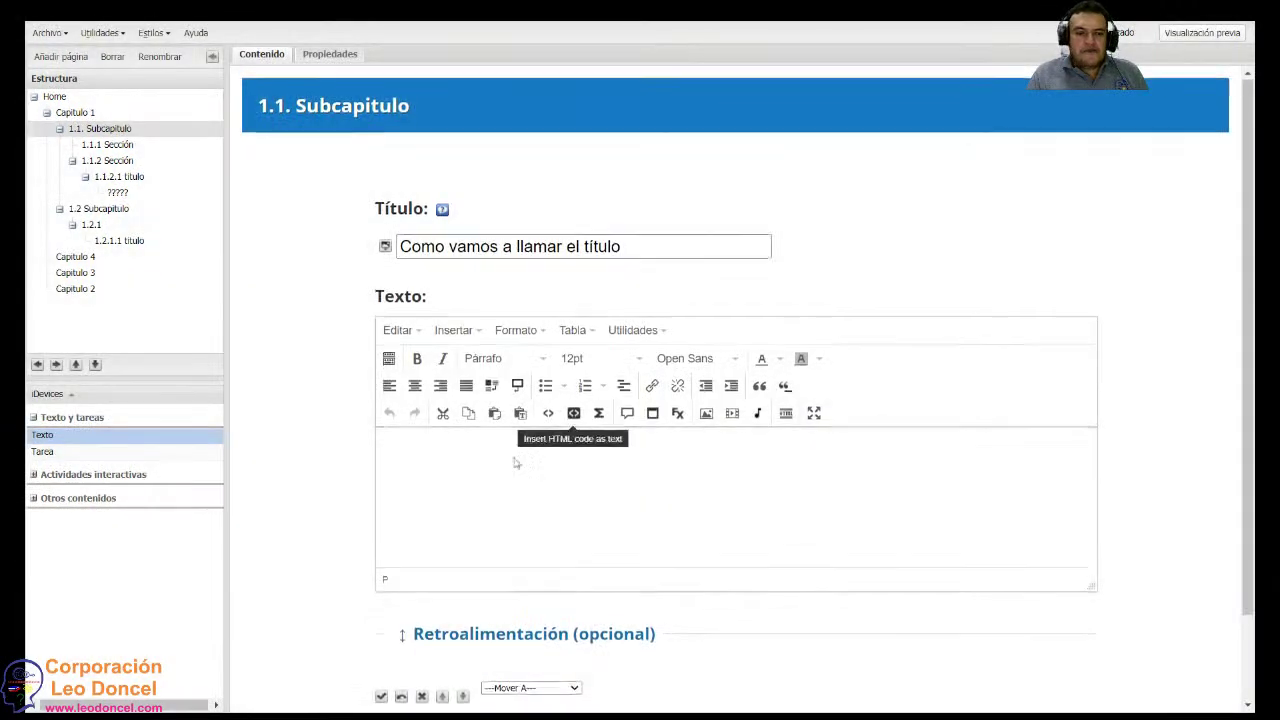
scroll(500, 400, down, 1)
text(ddfggfgd)
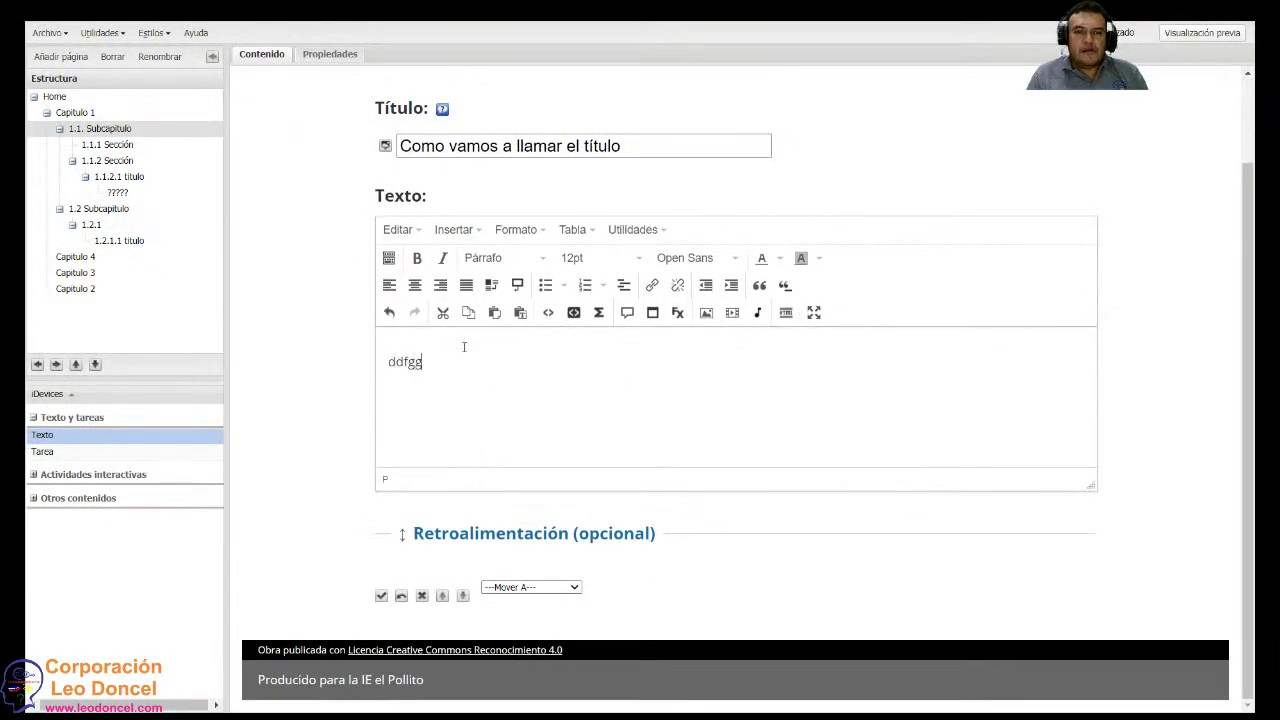
click(384, 598)
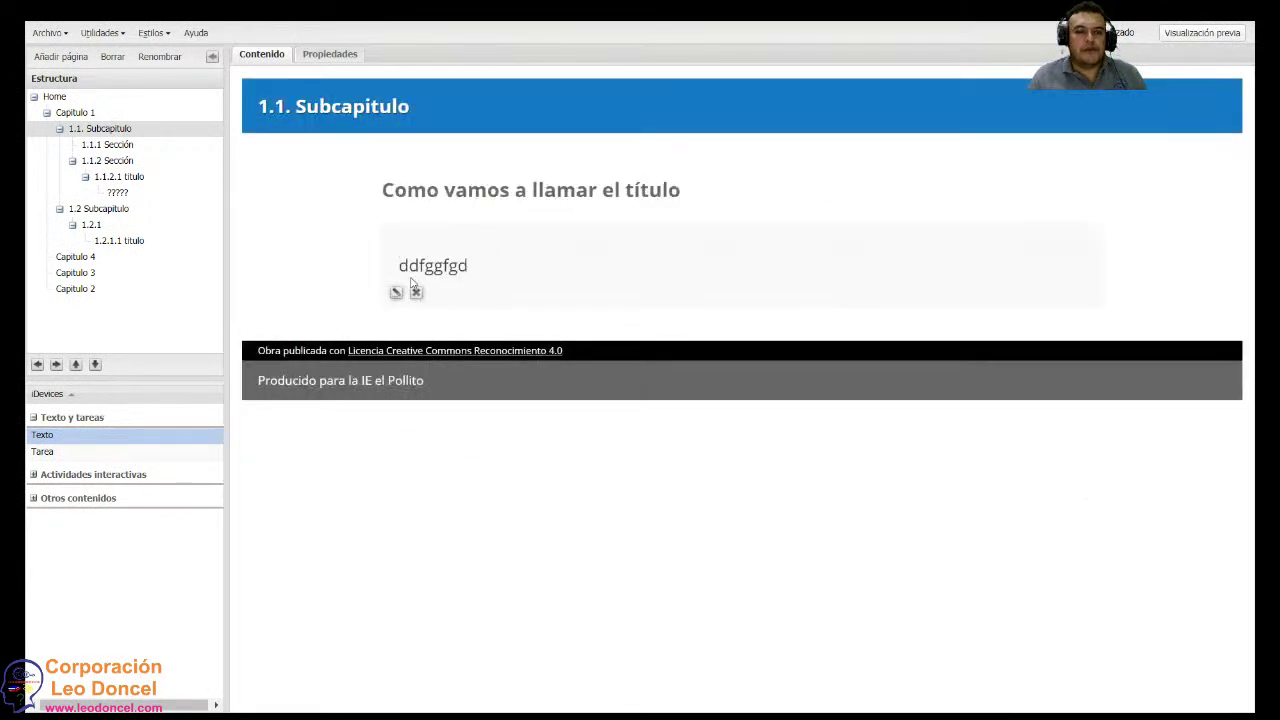
Delete the text iDevice titled Como vamos a llamar el título from the page 1.1. Subcapitulo.
click(417, 295)
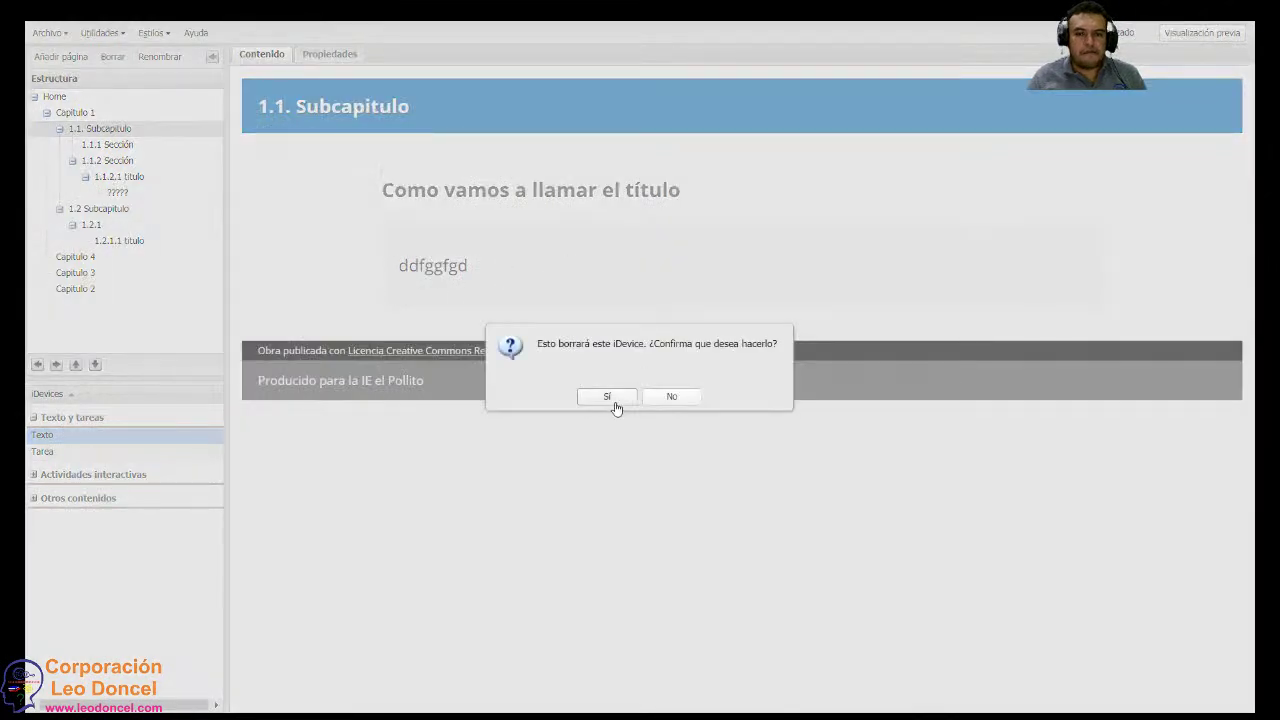
click(612, 402)
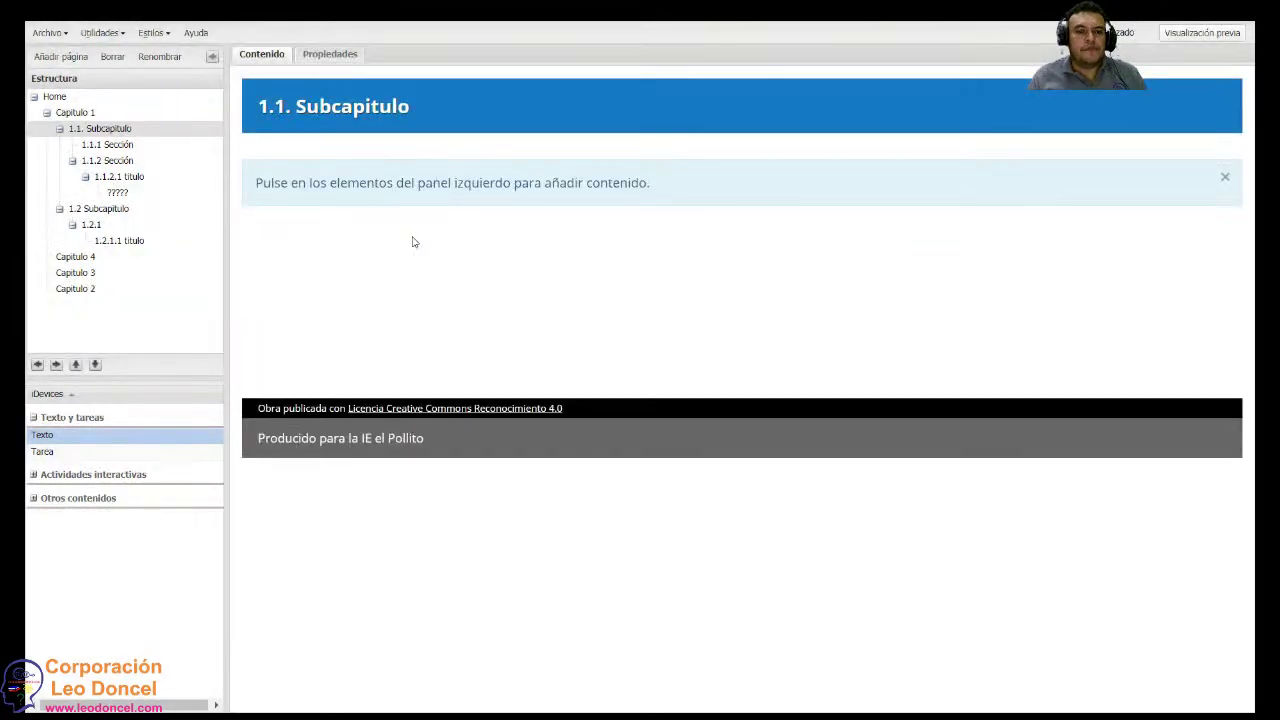
drag(438, 432, 560, 295)
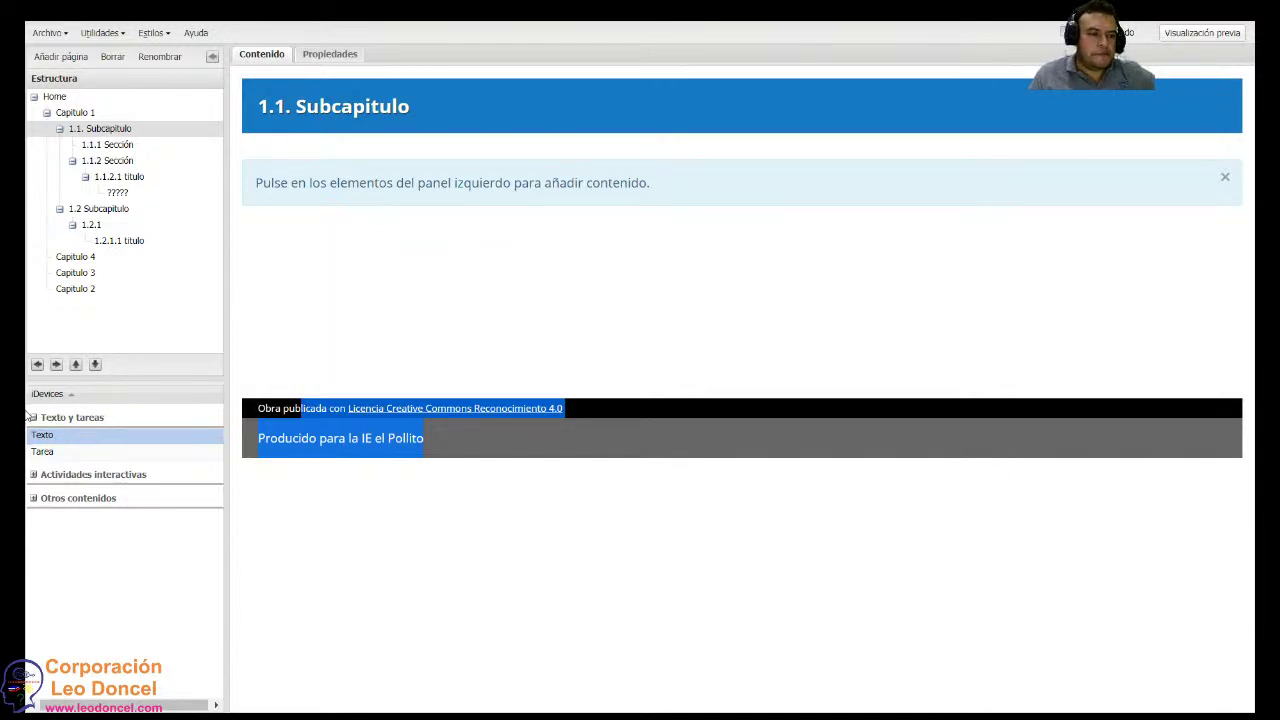
Add a Tarea iDevice to the page 1.1. Subcapitulo, look over its form and delete it again.
click(44, 453)
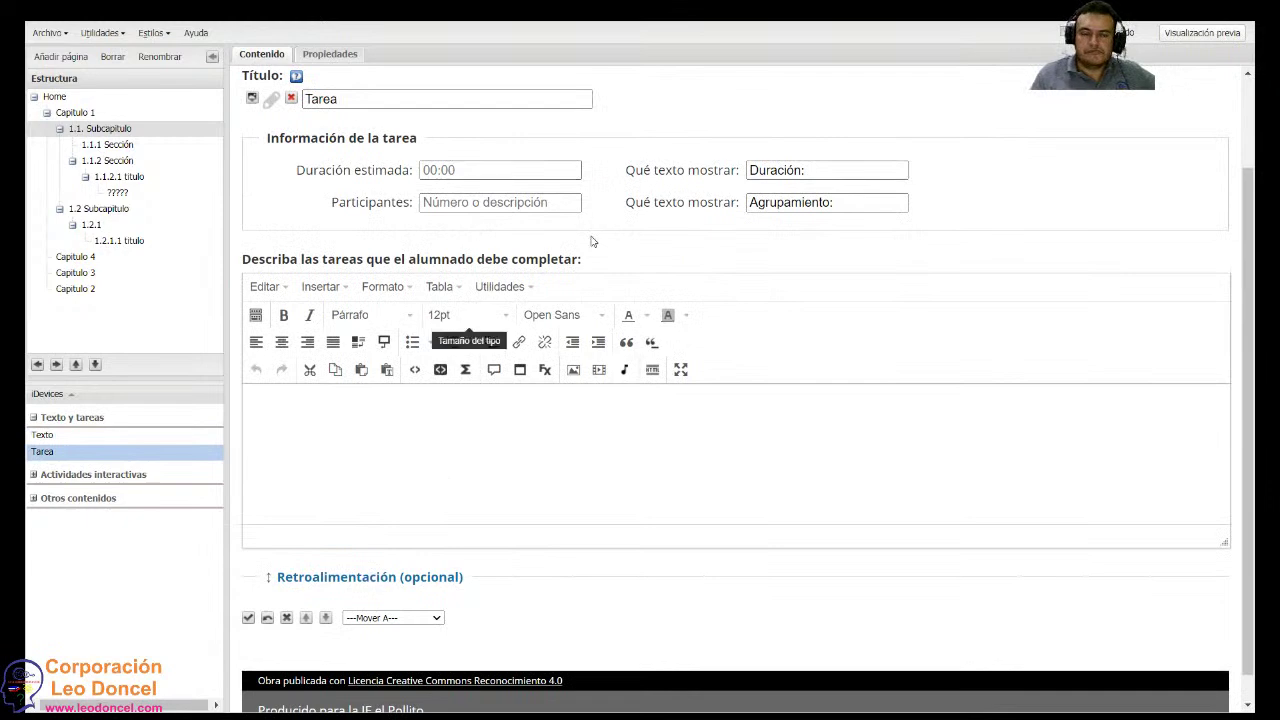
click(286, 617)
click(607, 396)
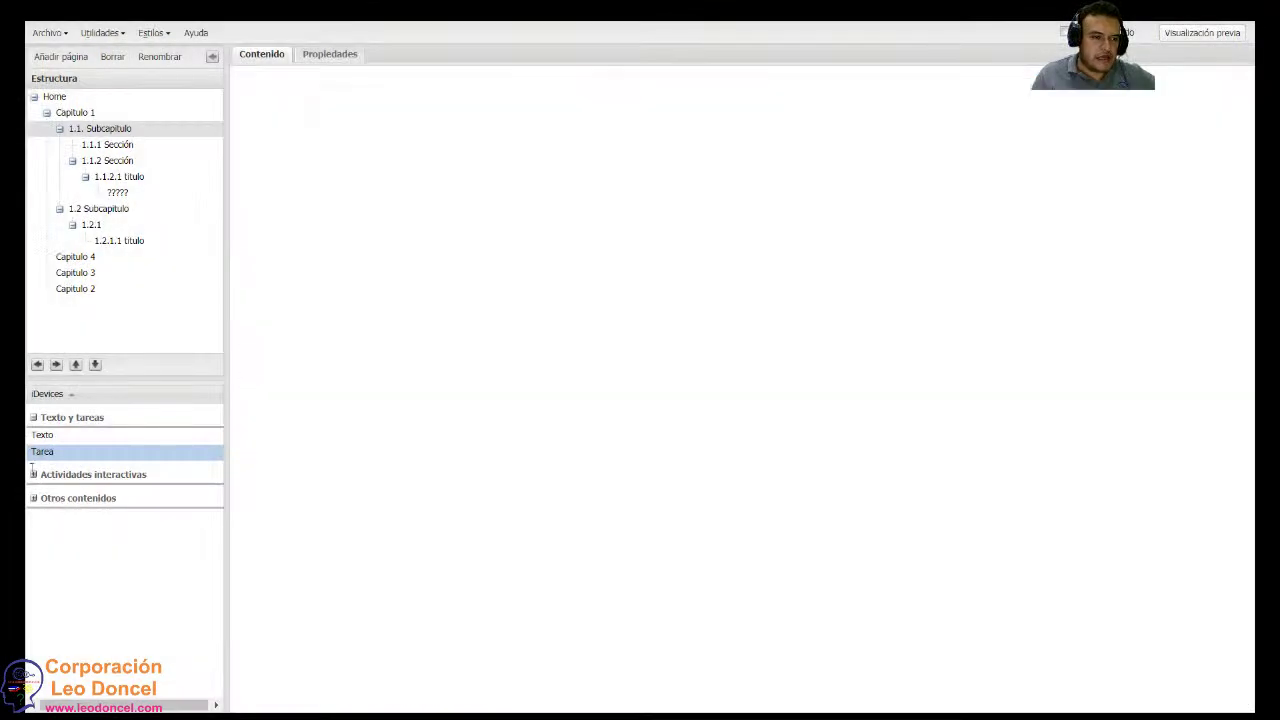
Add a Descargar el fichero fuente iDevice from Otros contenidos to the page 1.1. Subcapitulo and save it with its default title.
click(34, 477)
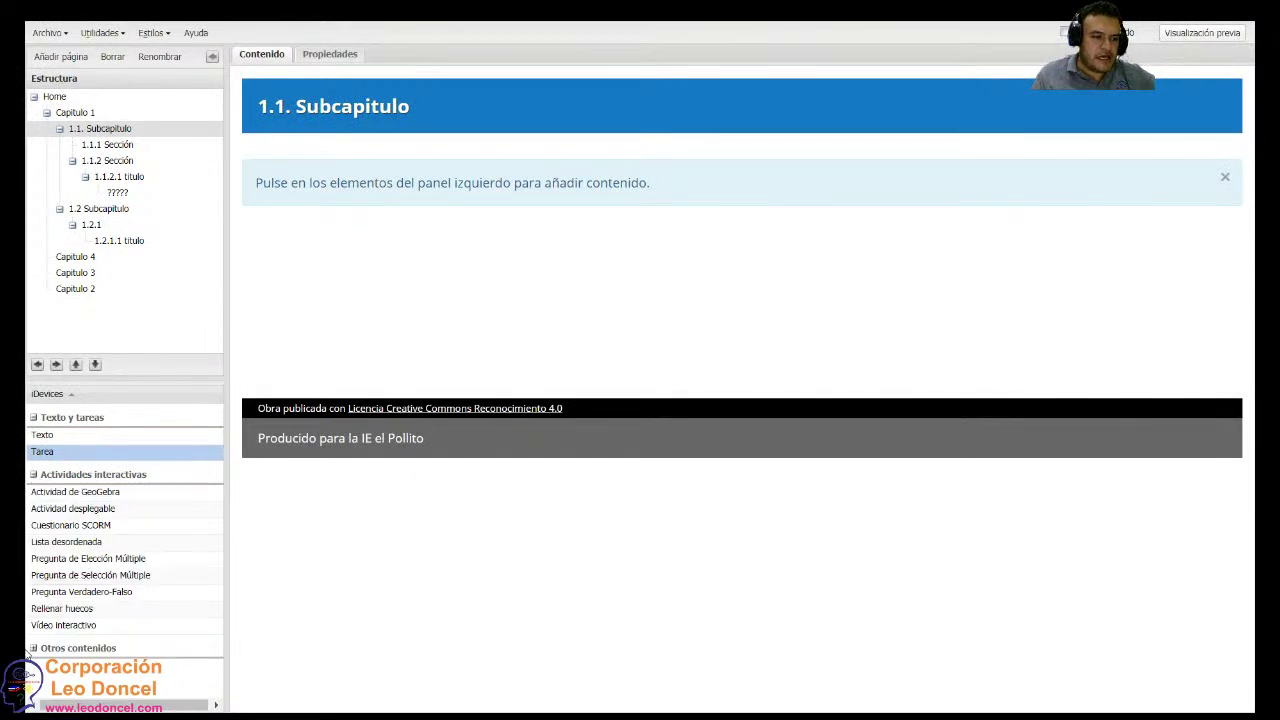
scroll(117, 497, down, 1)
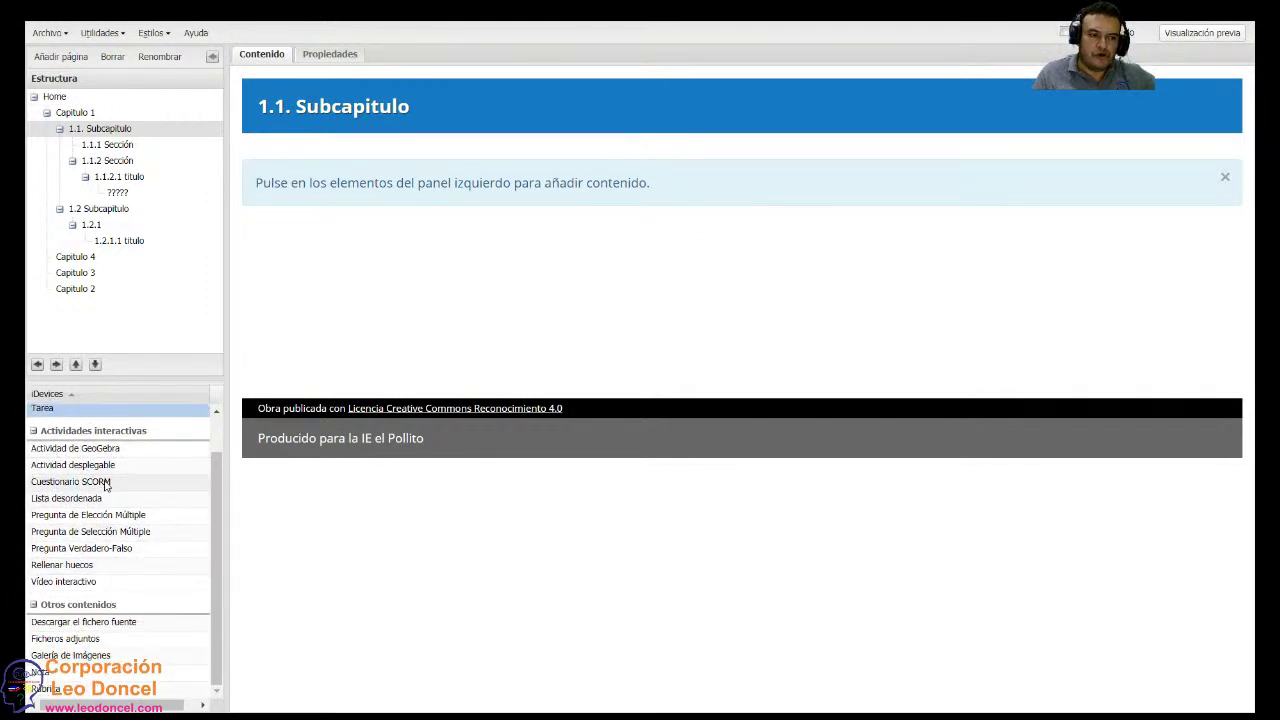
click(106, 625)
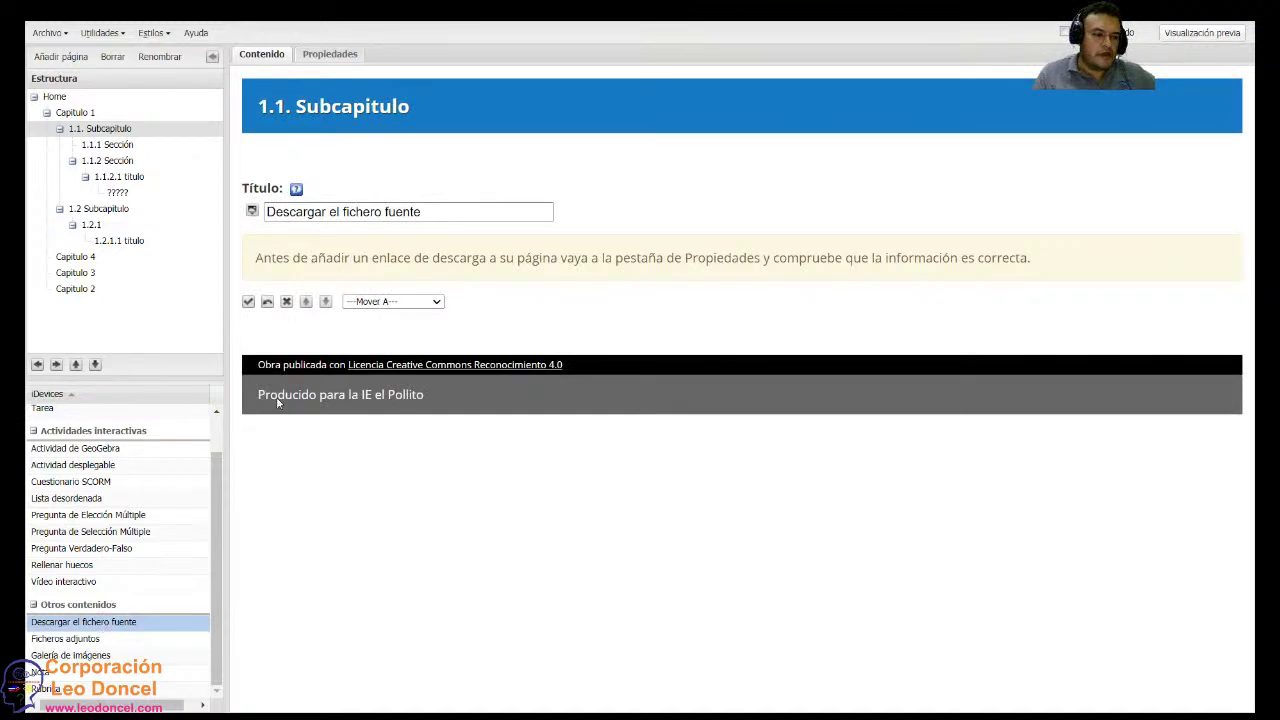
click(333, 217)
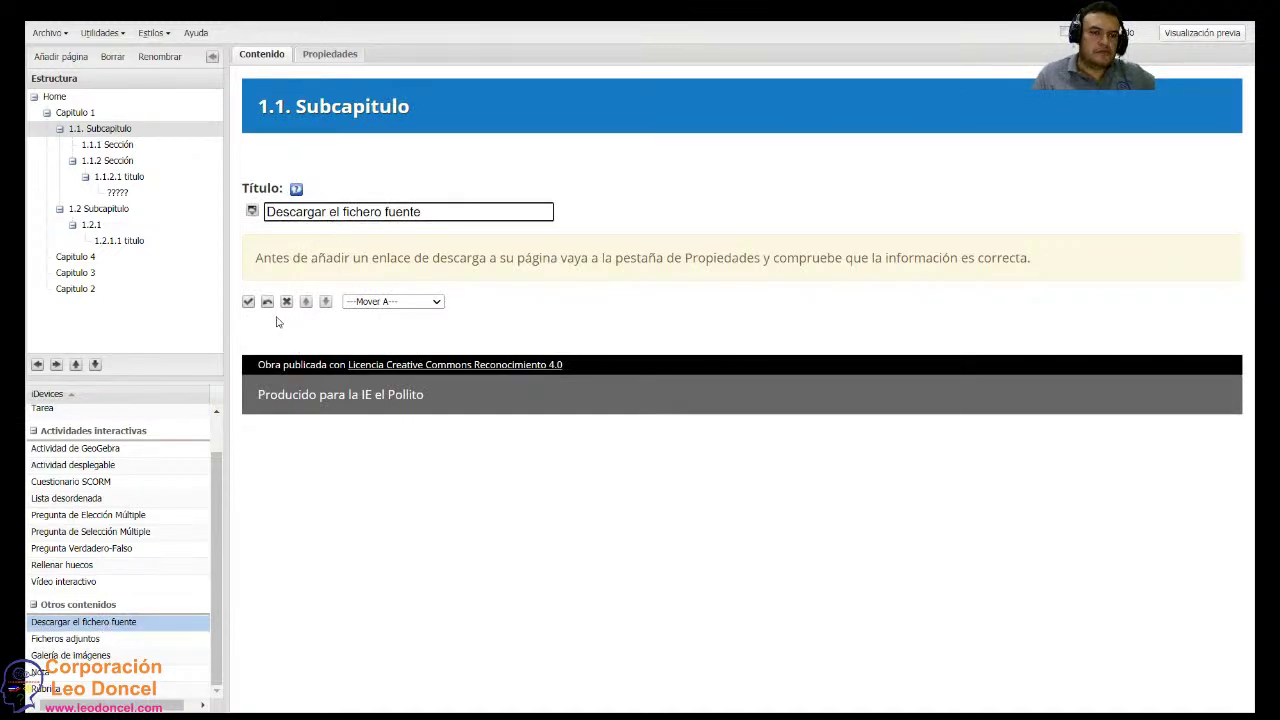
click(249, 302)
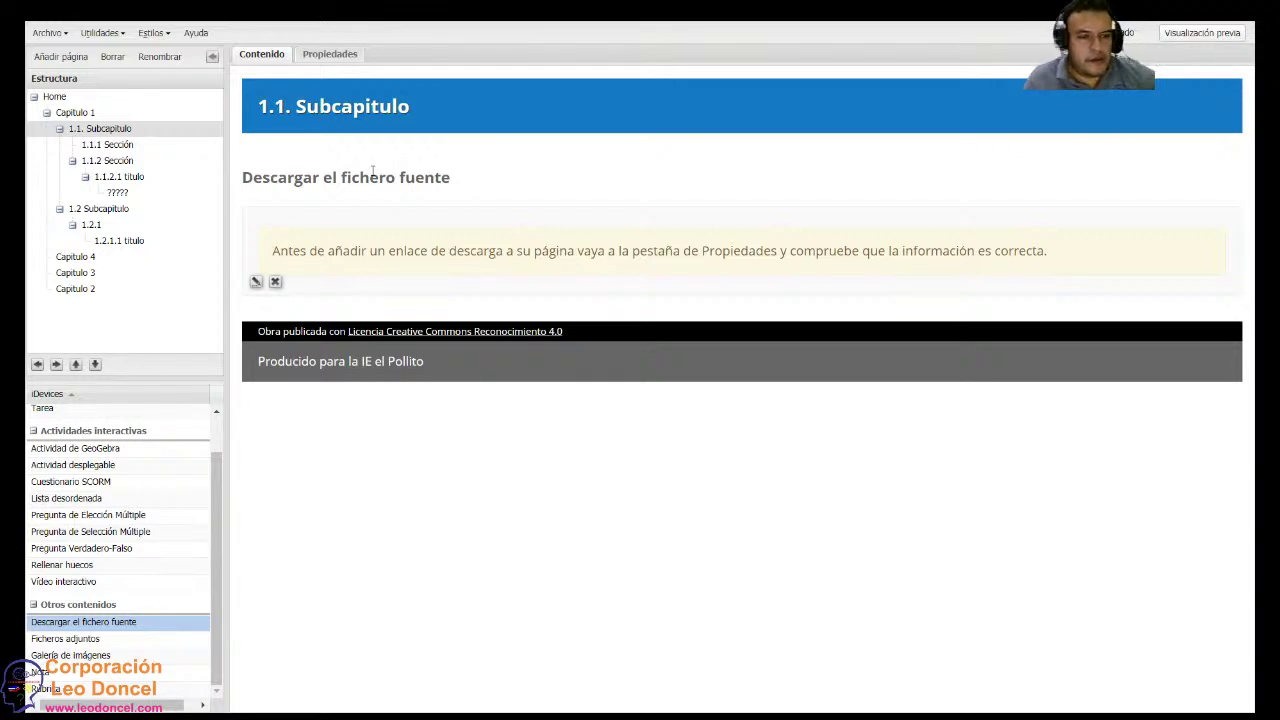
Add a Ficheros adjuntos iDevice to the page 1.1. Subcapitulo and look through its form.
click(78, 641)
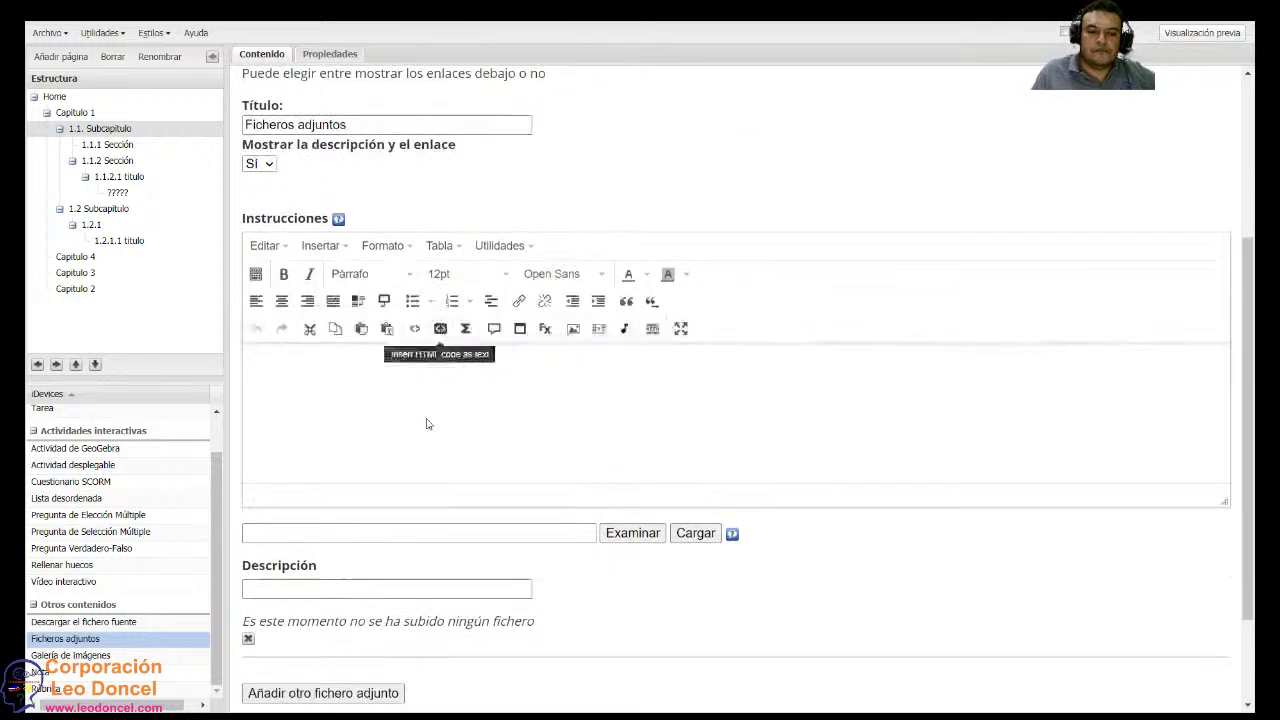
scroll(430, 430, up, 2)
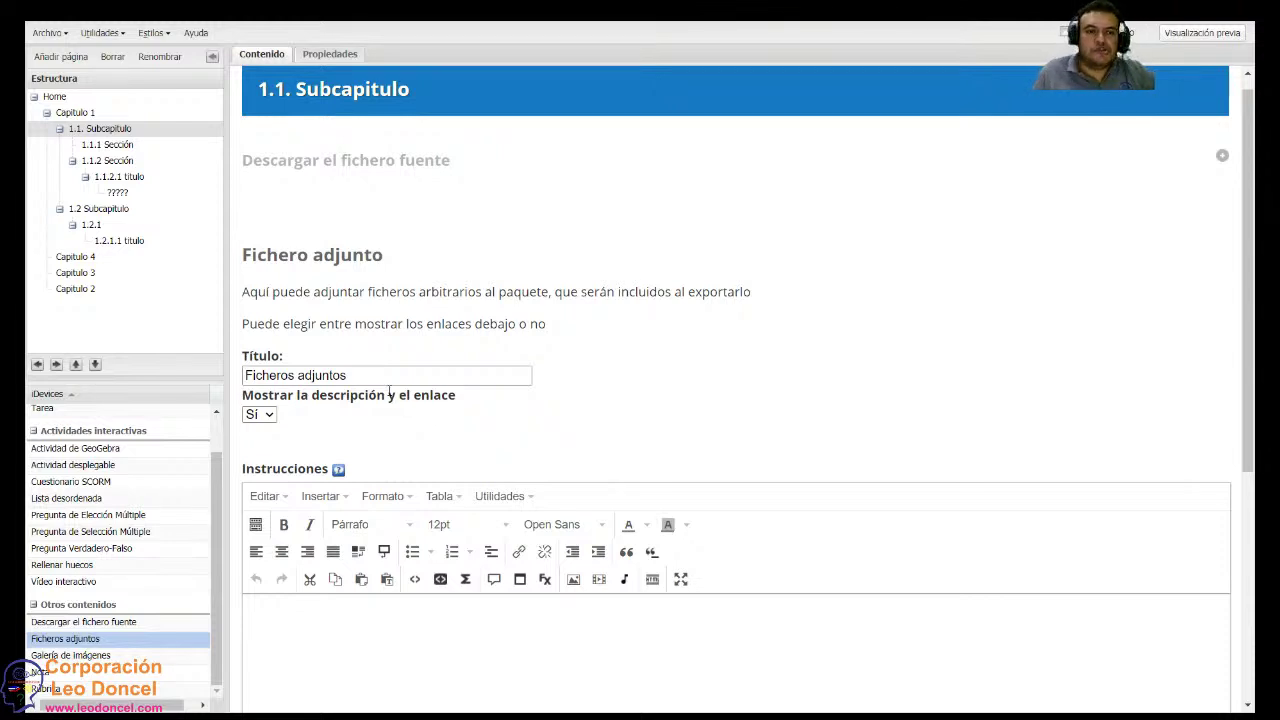
scroll(389, 386, down, 3)
scroll(340, 305, up, 3)
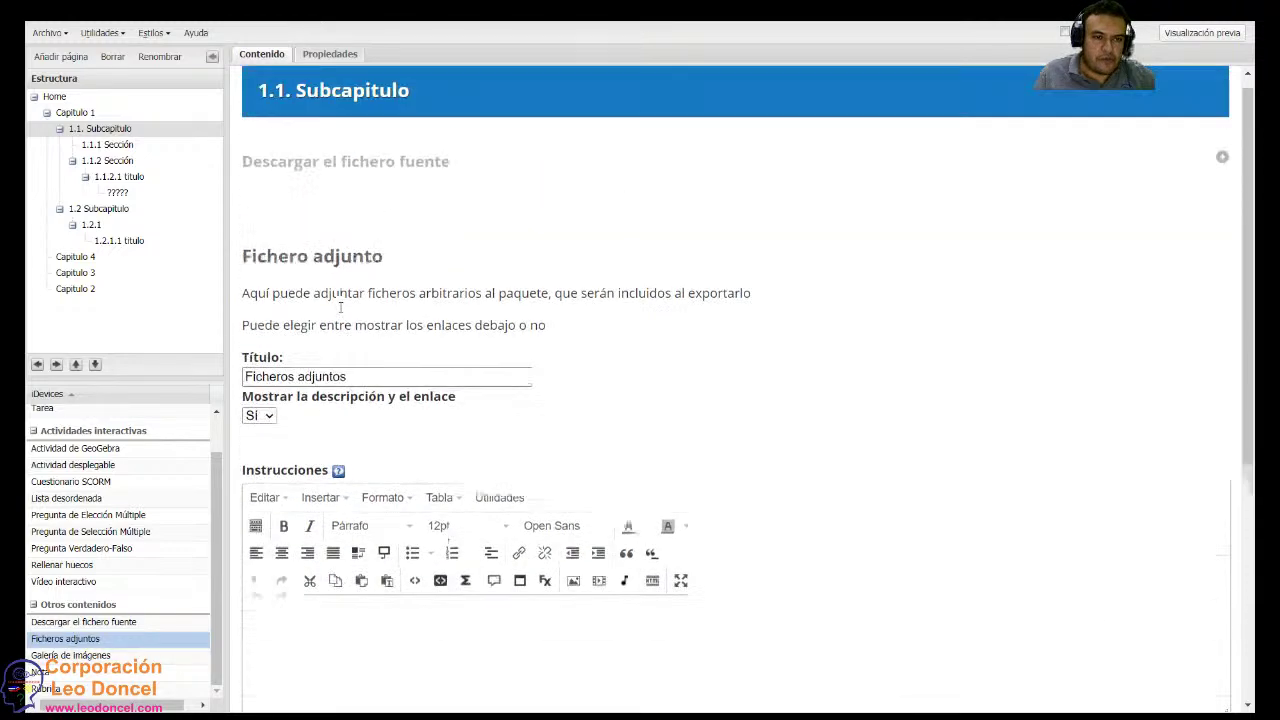
scroll(308, 340, down, 3)
scroll(52, 642, up, 2)
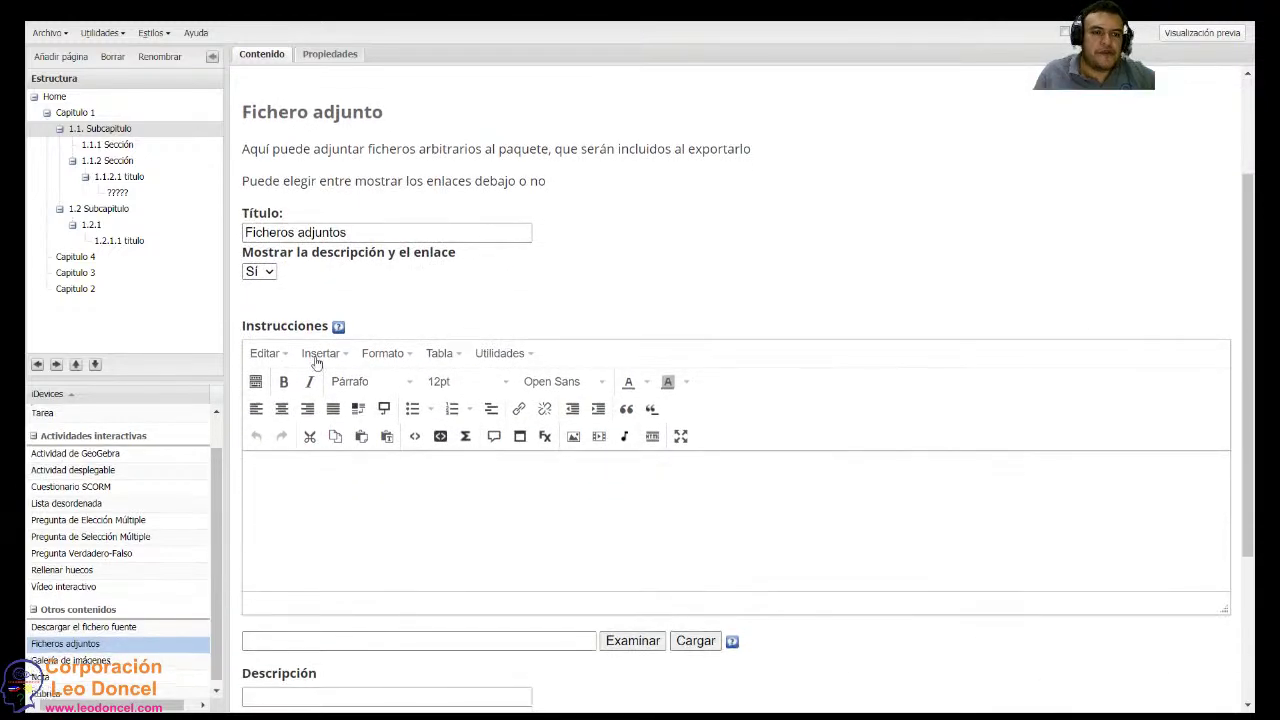
Examine the attachment form's title, description and link display option, instructions, file and description fields.
drag(347, 252, 530, 257)
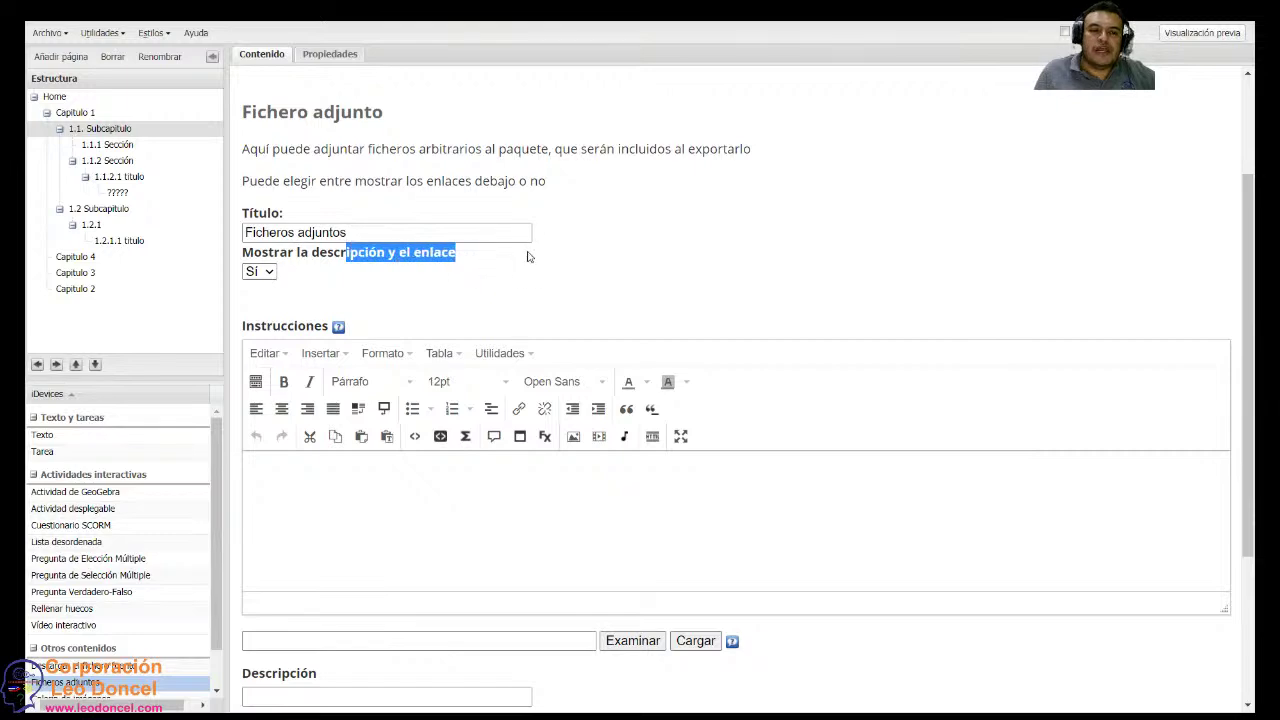
scroll(358, 378, down, 2)
scroll(358, 372, down, 3)
click(507, 456)
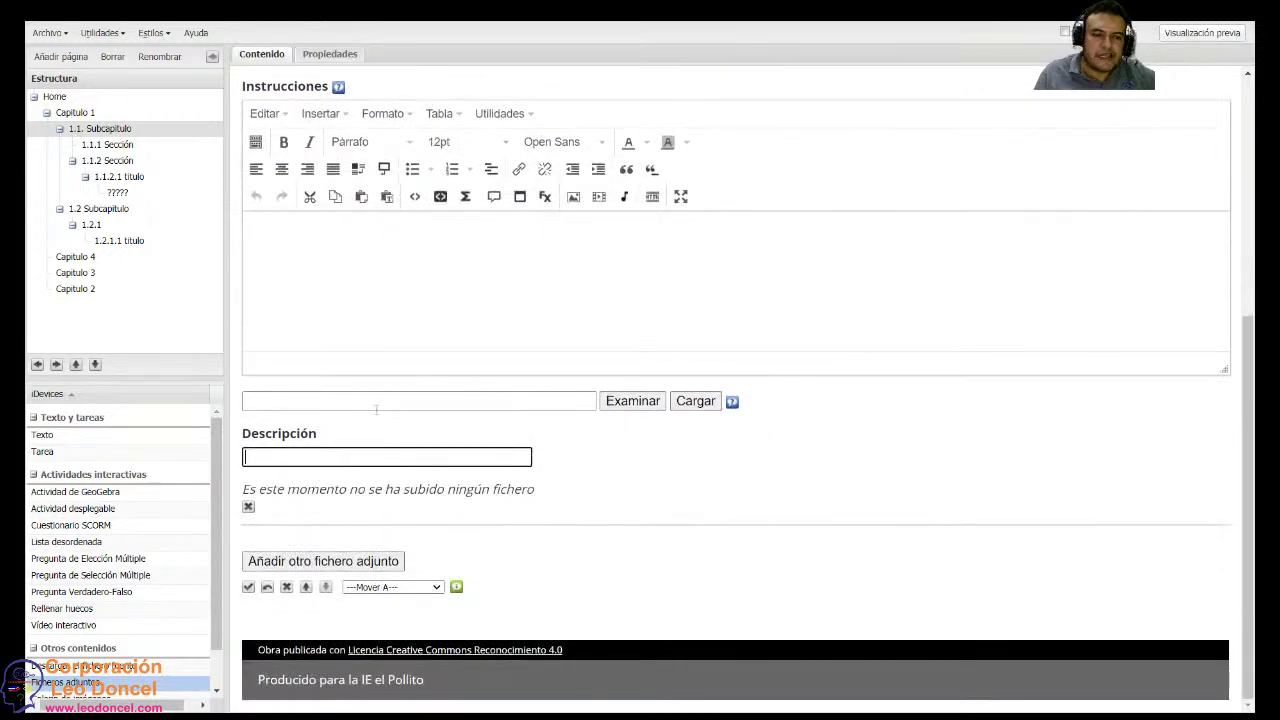
click(408, 405)
scroll(437, 371, up, 5)
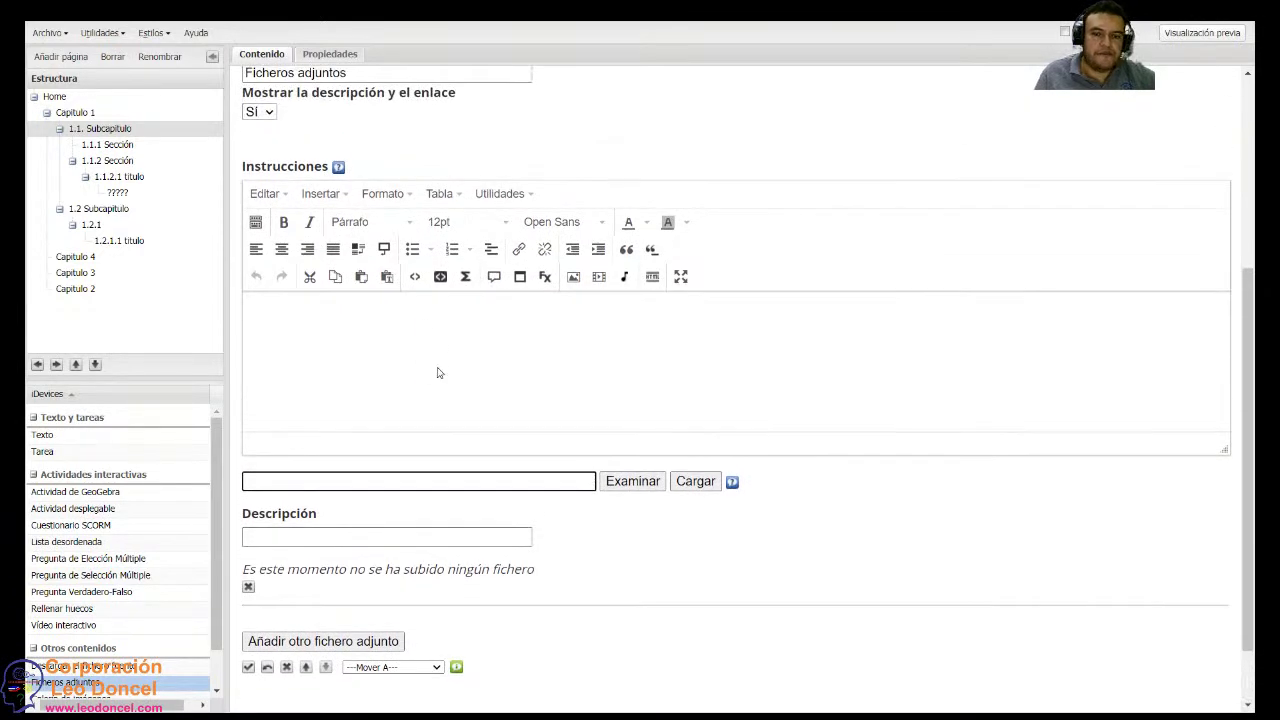
click(268, 282)
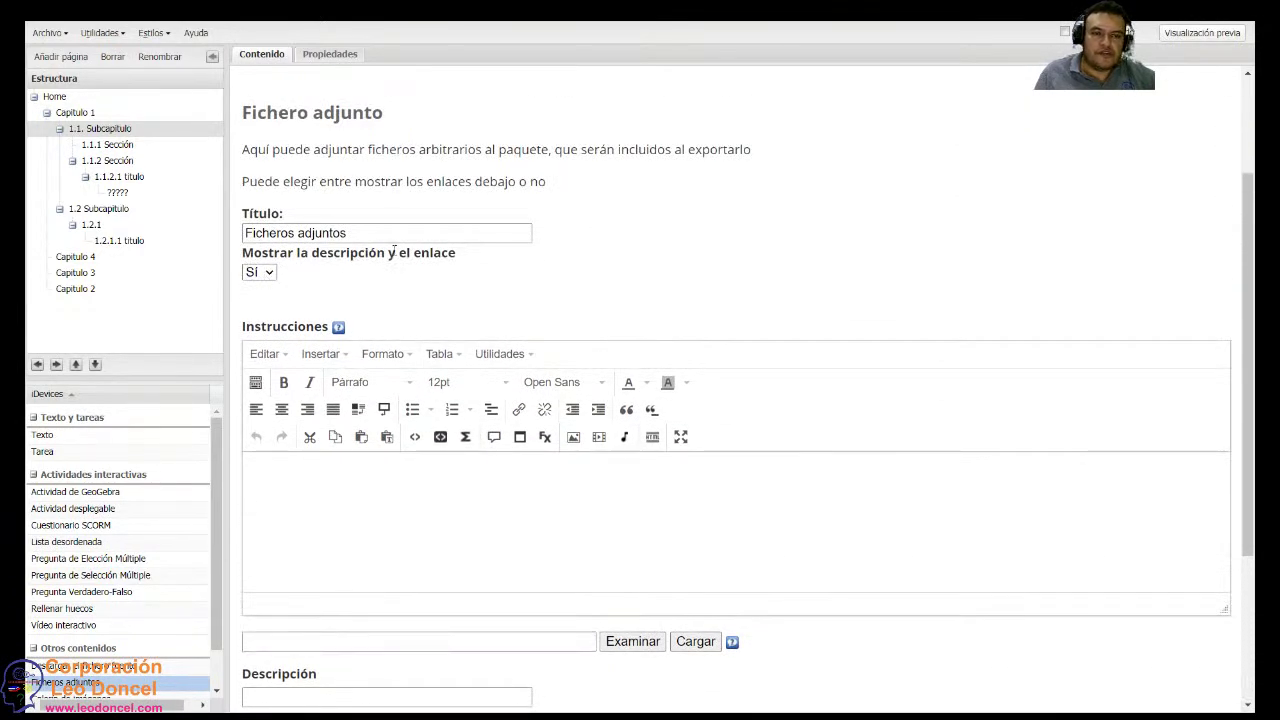
click(388, 233)
key(shift+Left)
key(shift+Left)
key(shift+Left)
key(shift+Left)
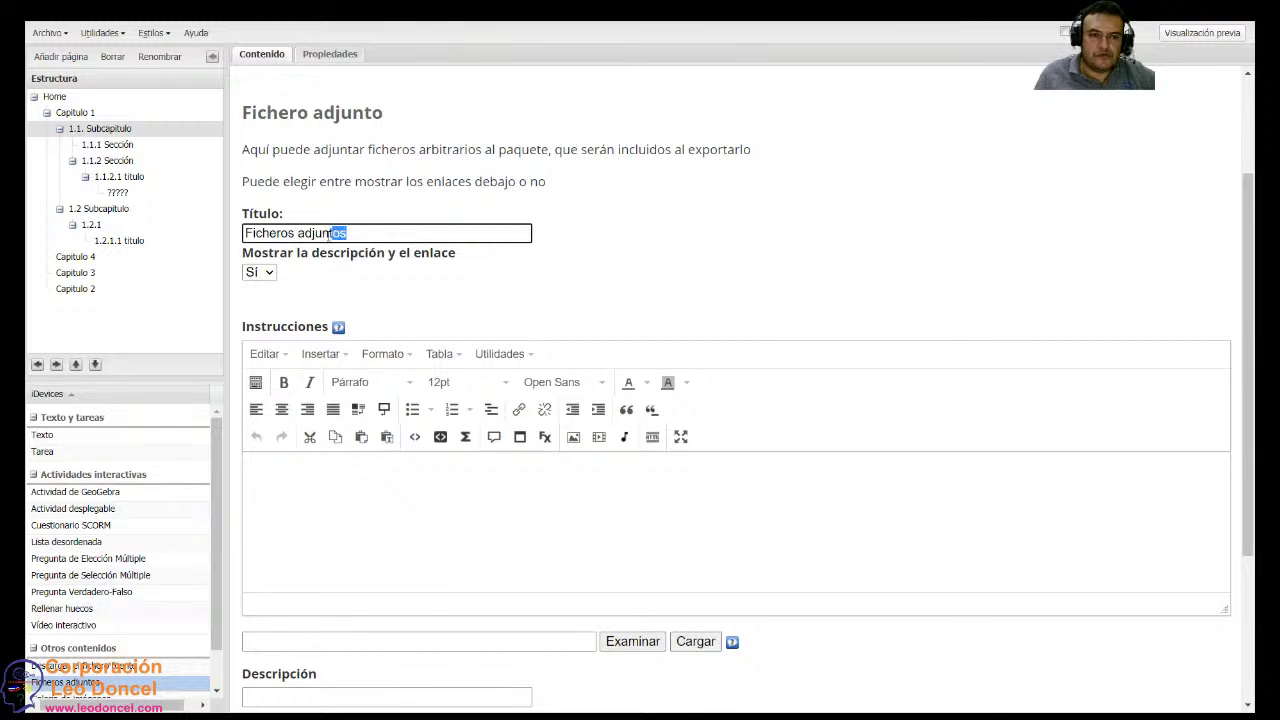
Write "Chicos acá está la guía de trabajo." as the attachment iDevice's instructions.
scroll(444, 336, down, 1)
click(351, 393)
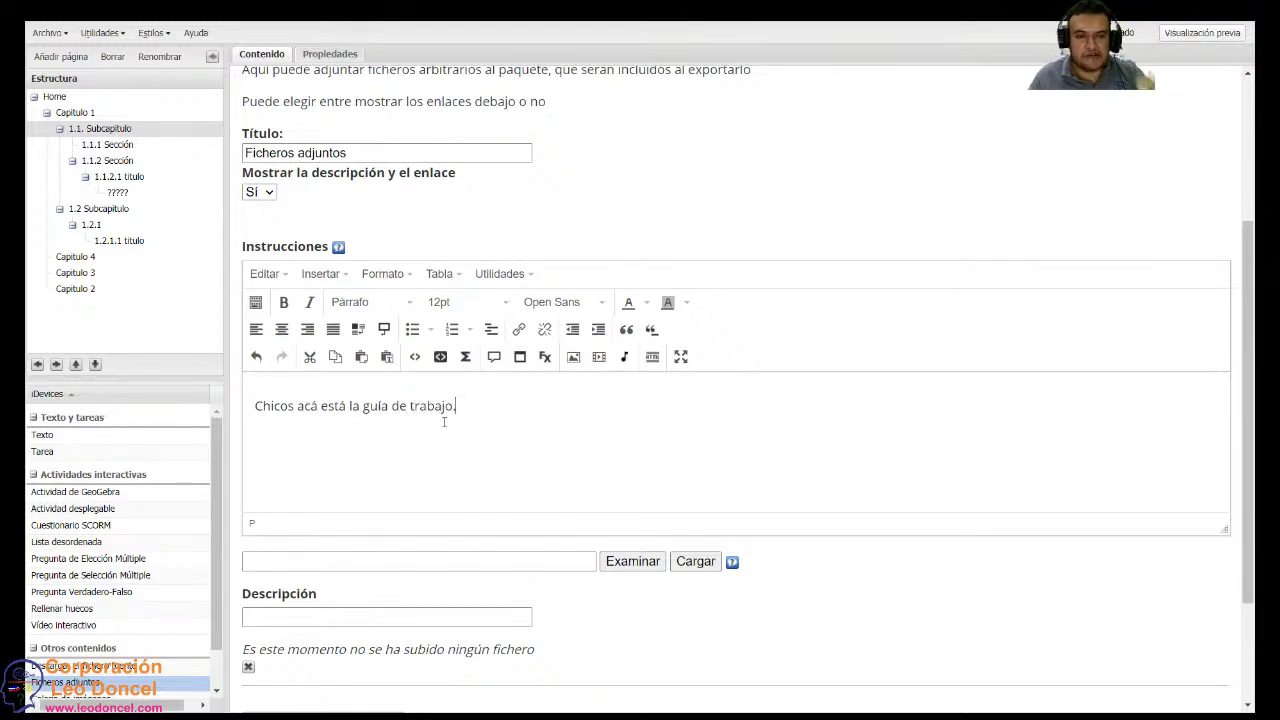
Browse the Borrar, sabatino and Escritorio folders and select carta vecinos.docx from Escritorio as the file to attach.
click(633, 562)
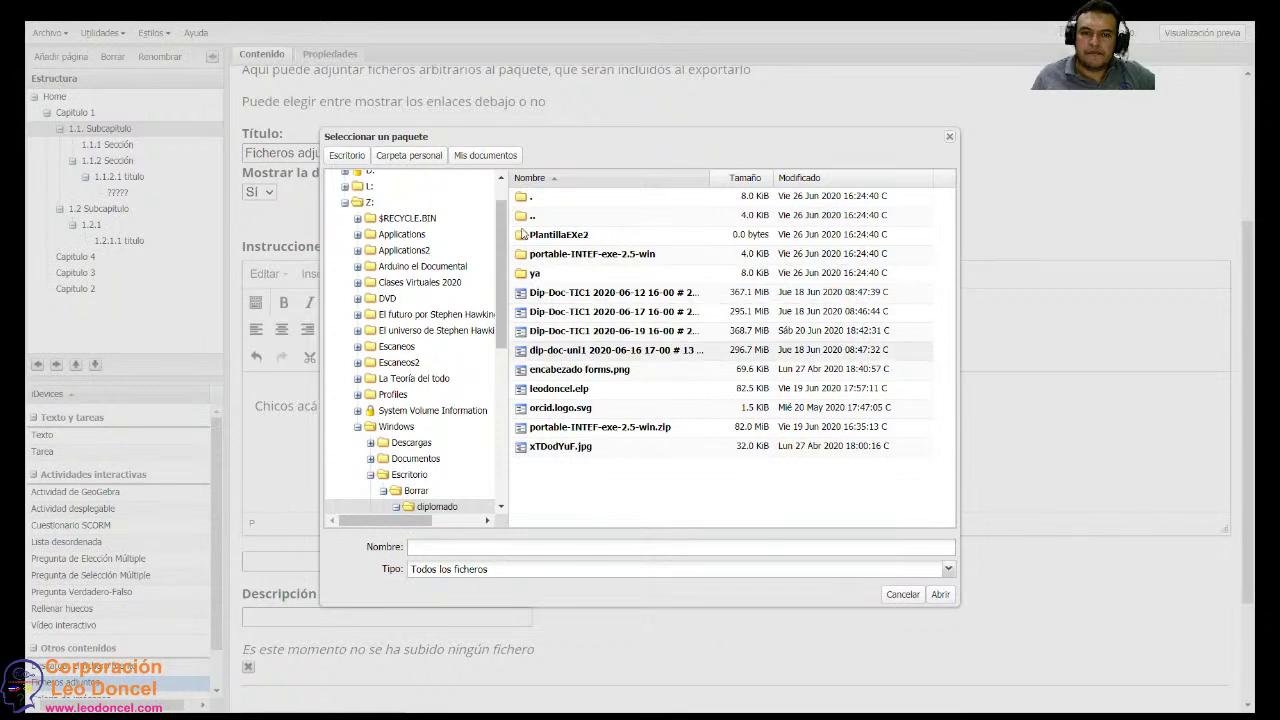
scroll(361, 433, down, 3)
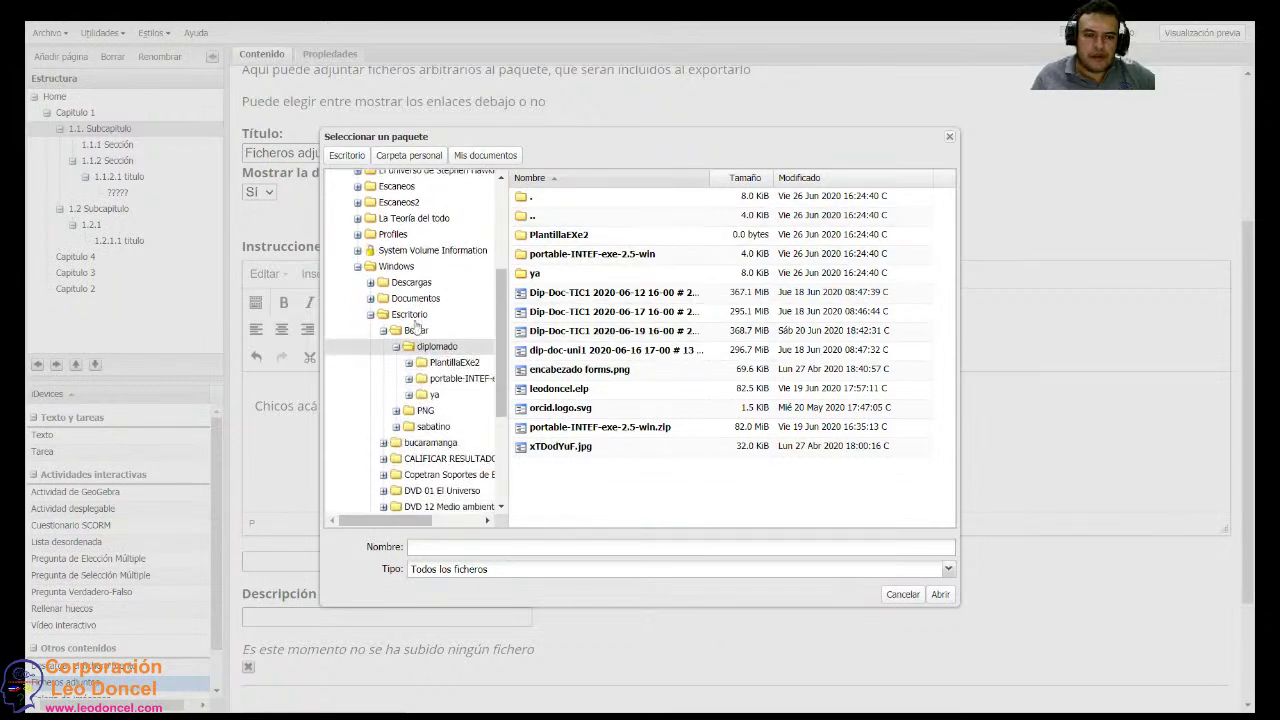
click(415, 331)
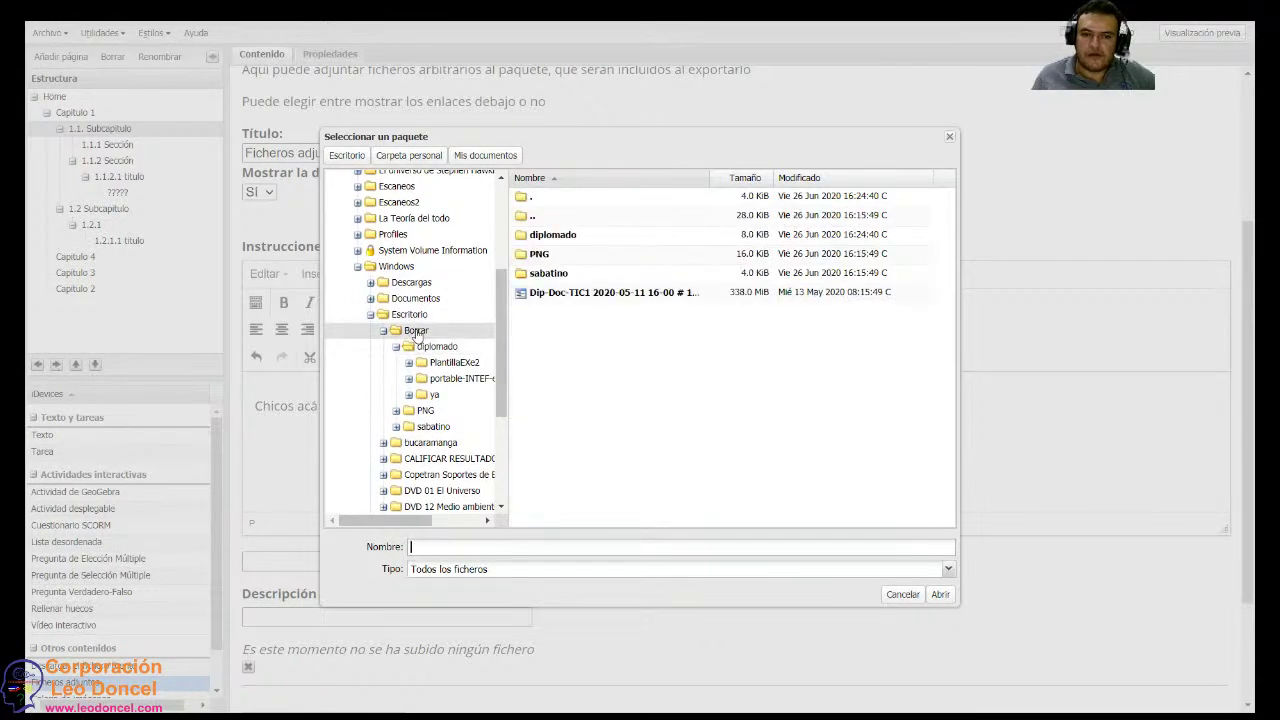
double_click(538, 270)
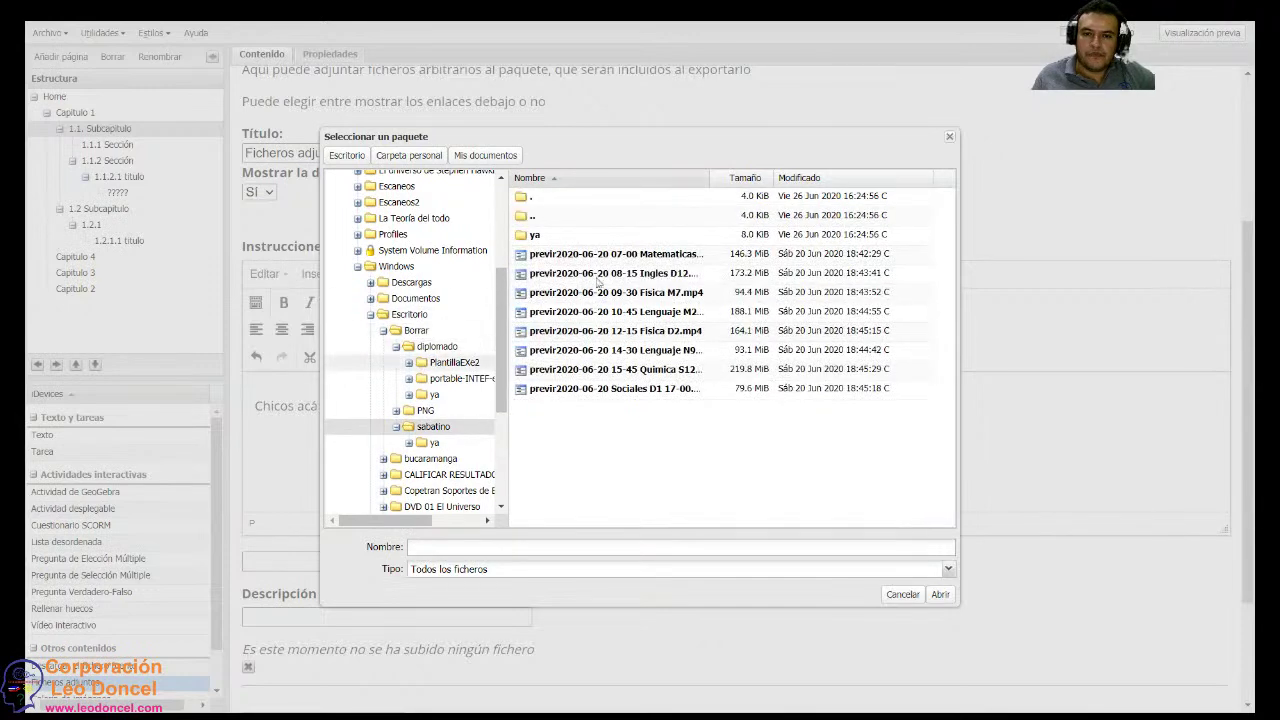
click(415, 334)
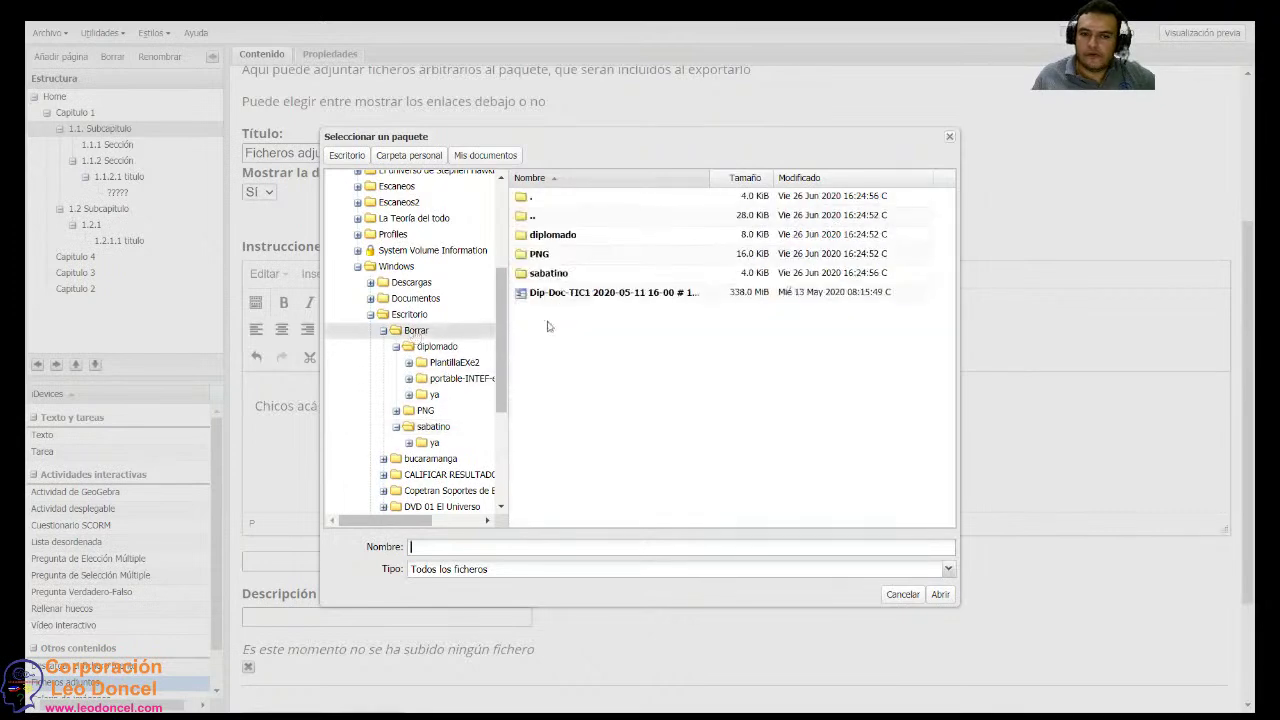
click(410, 316)
scroll(638, 416, down, 5)
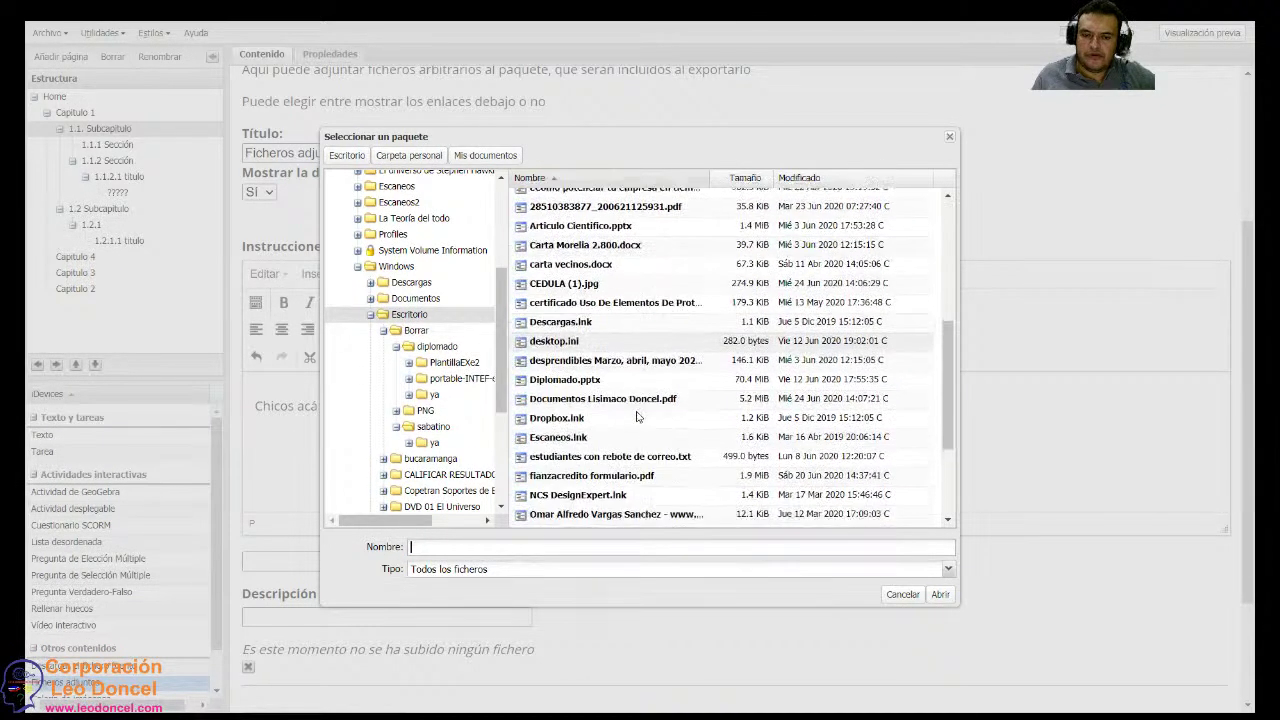
scroll(630, 440, up, 2)
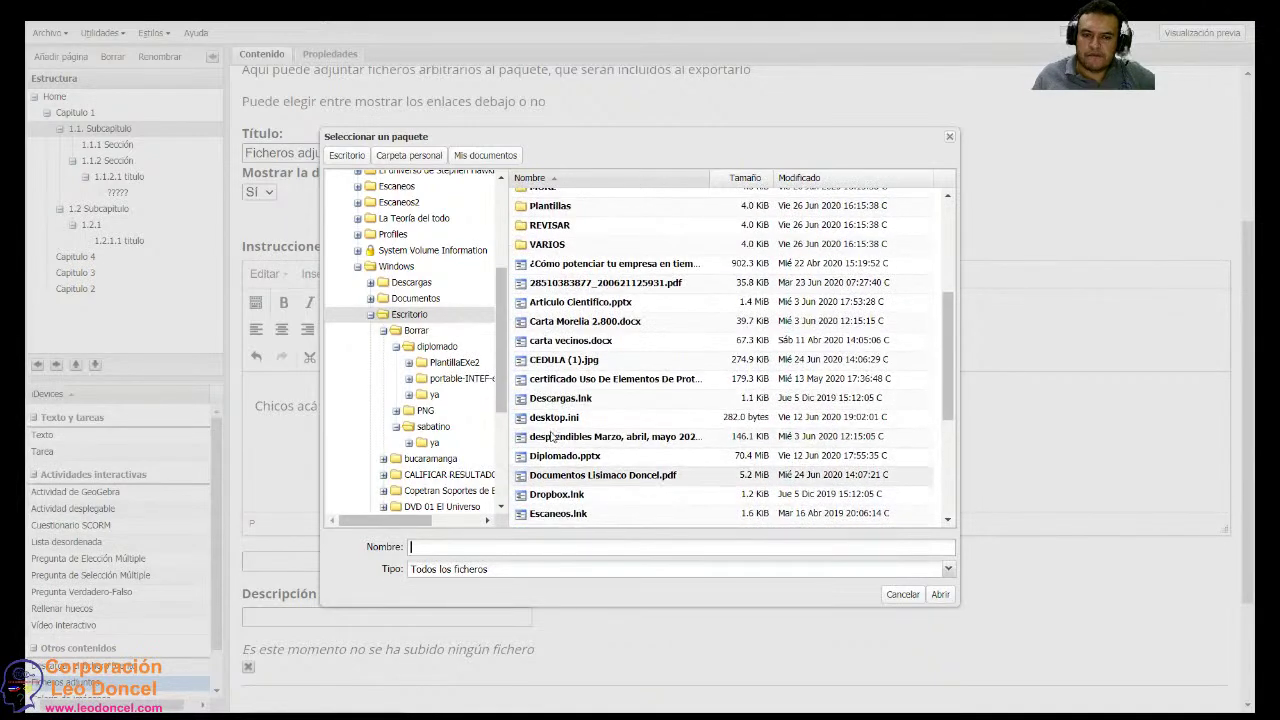
double_click(567, 341)
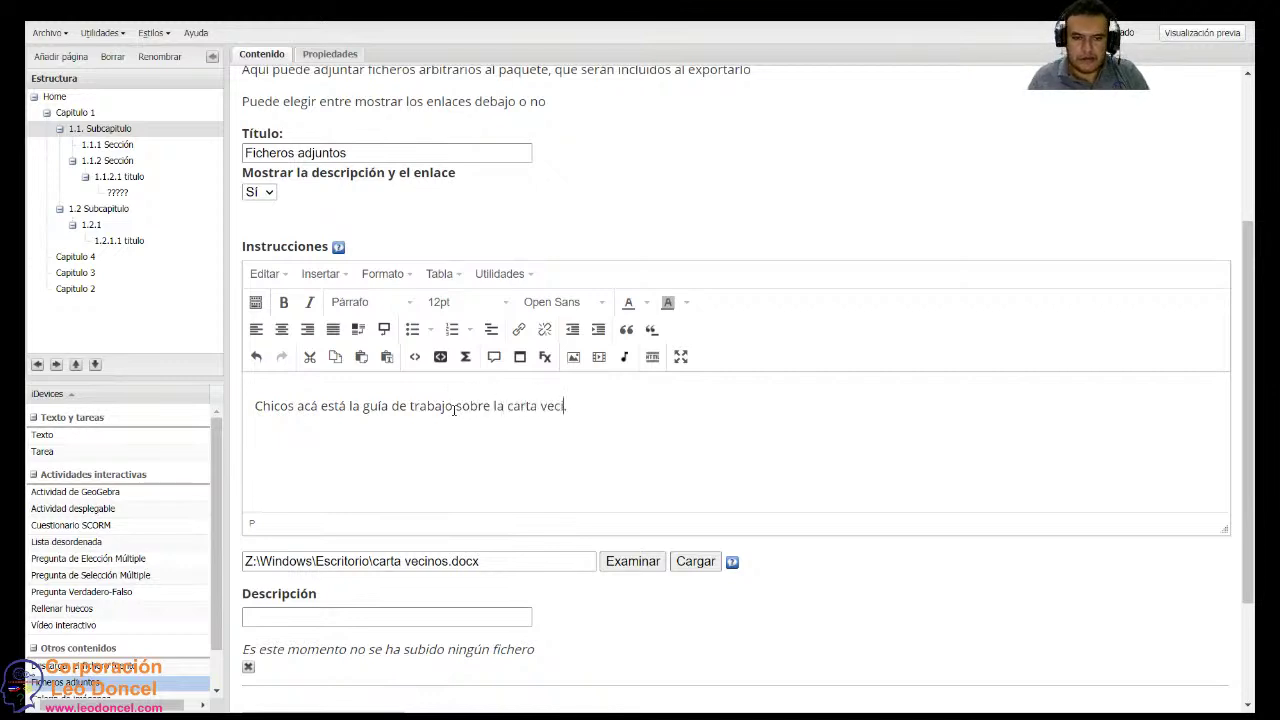
Extend the instructions' sentence with "sobre la carta vecinos" and set the attachment's description to CartaV.
scroll(455, 412, down, 3)
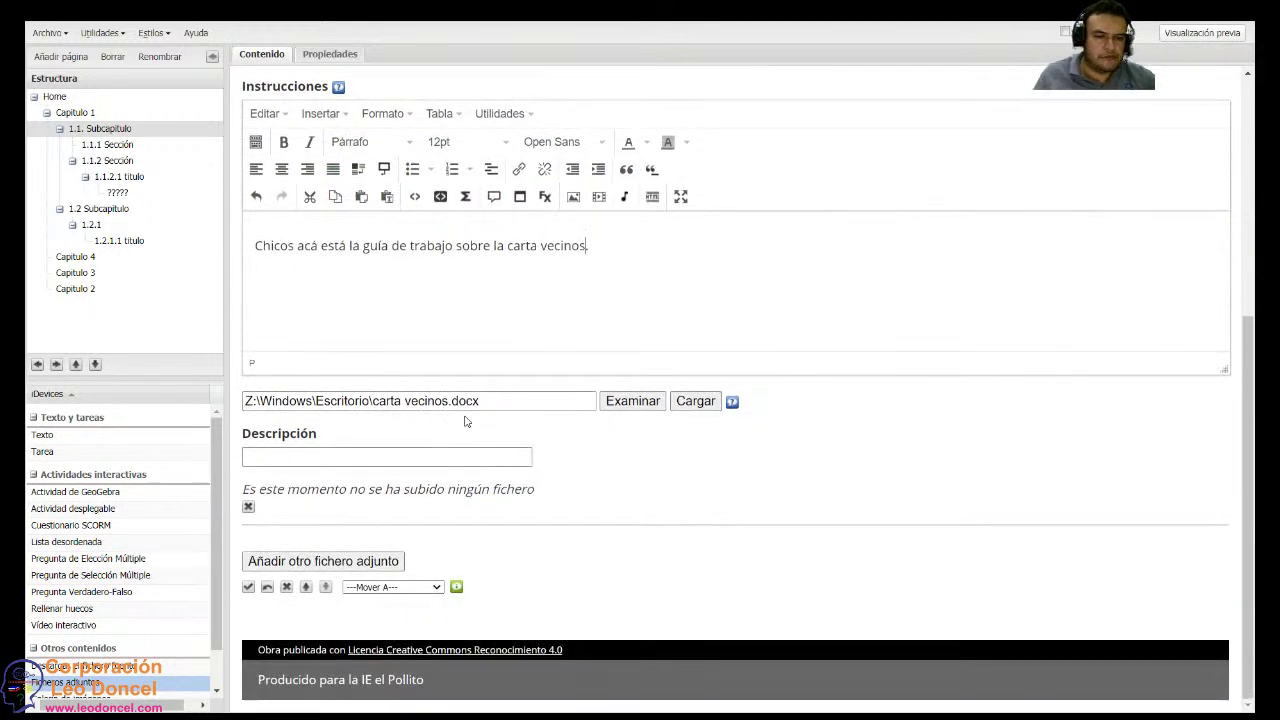
click(316, 458)
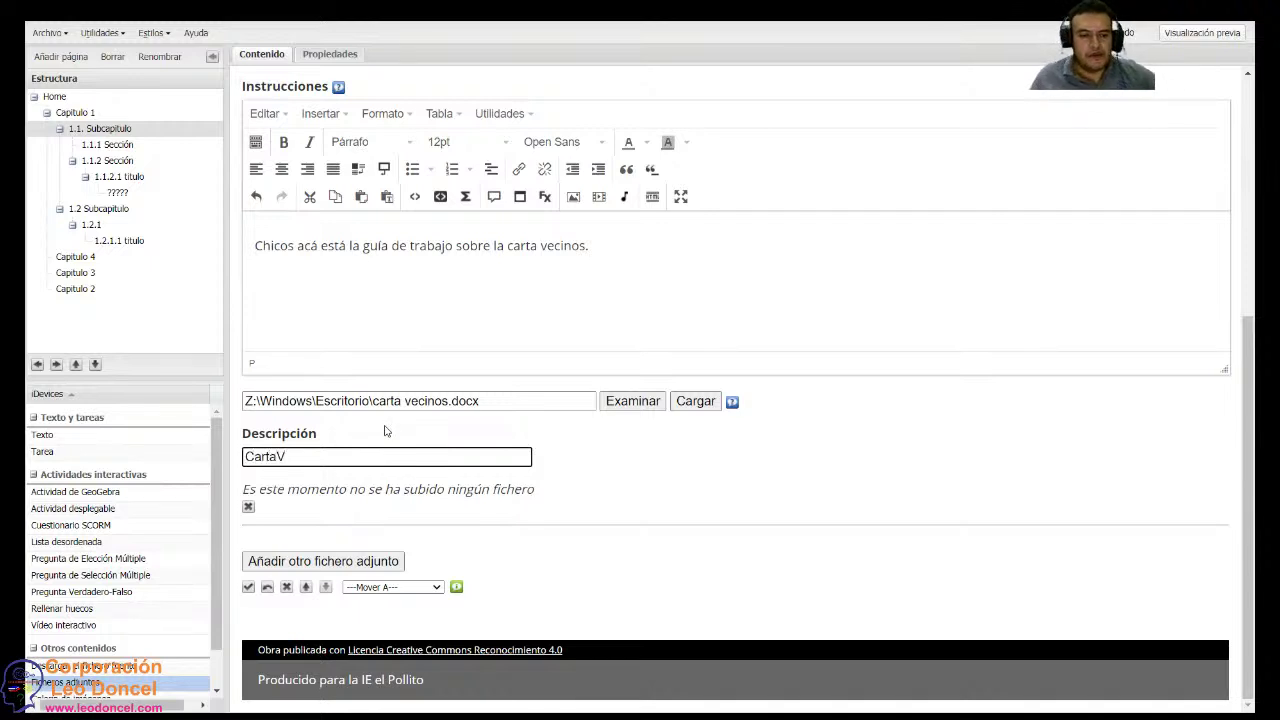
Add another attachment entry below the CartaV one and remove it again.
click(362, 563)
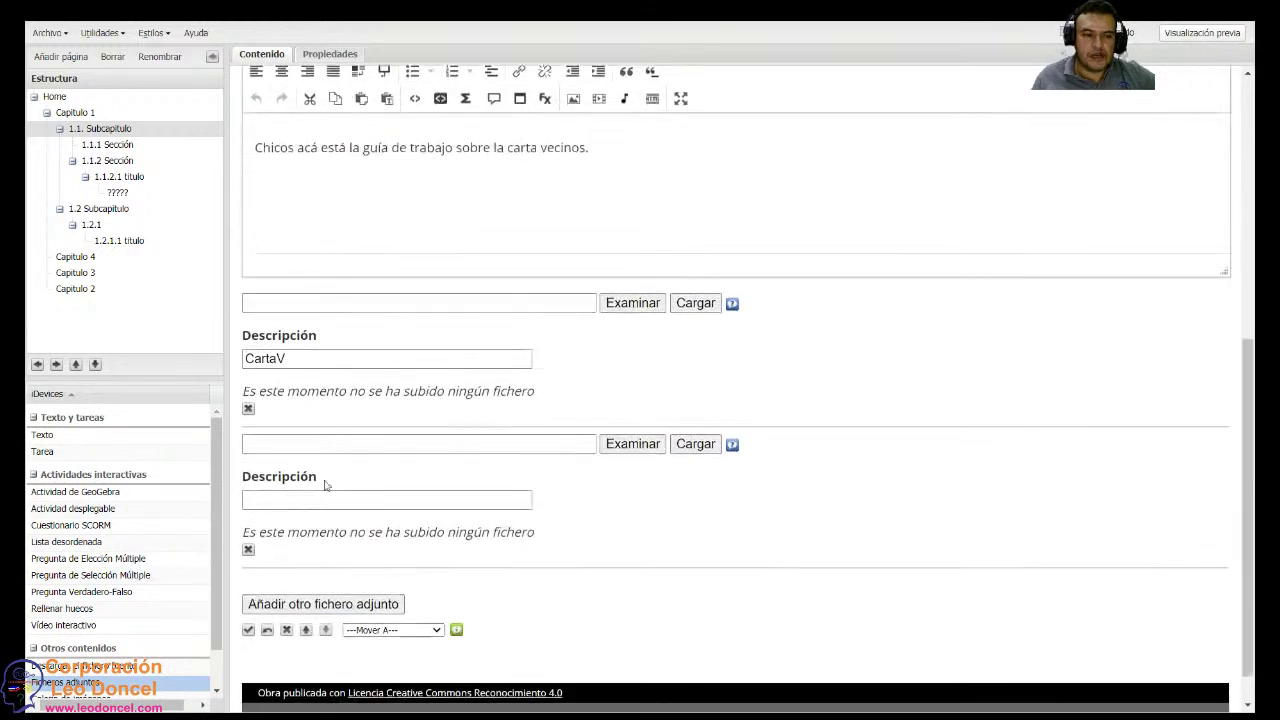
click(249, 551)
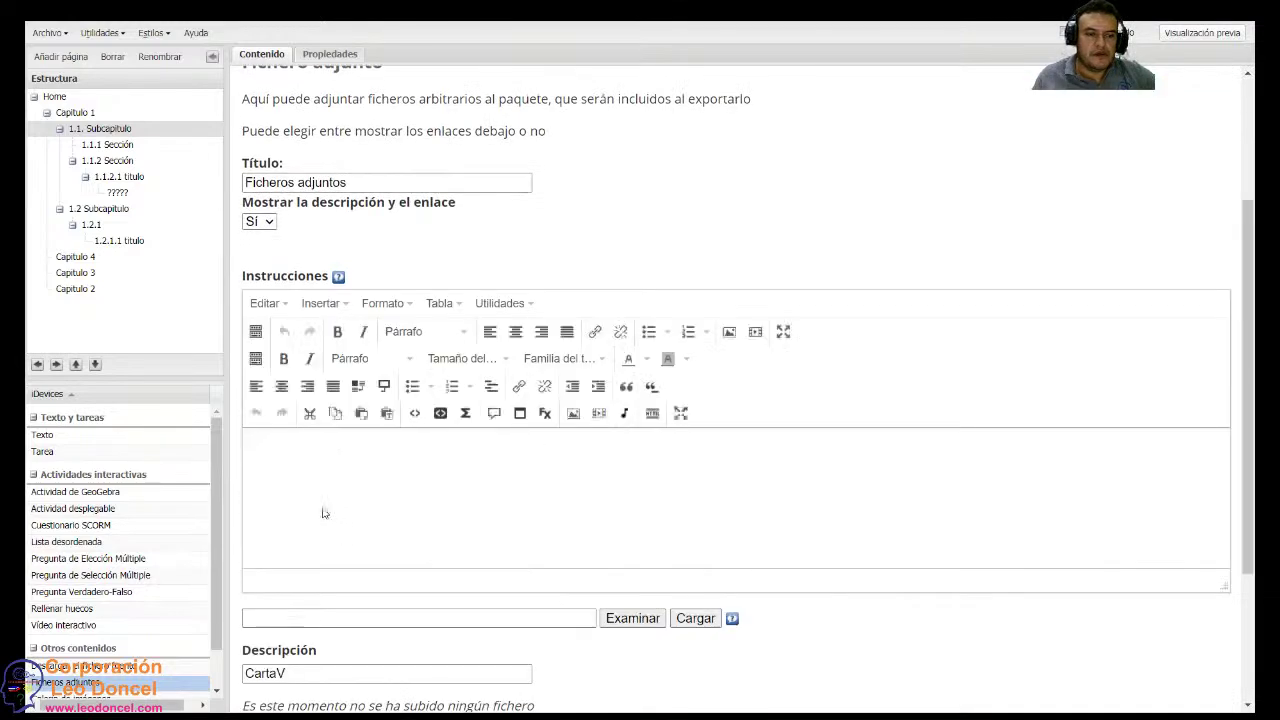
Choose carta vecinos.docx from the Escritorio folder for the CartaV attachment and finish editing the iDevice.
scroll(307, 484, down, 3)
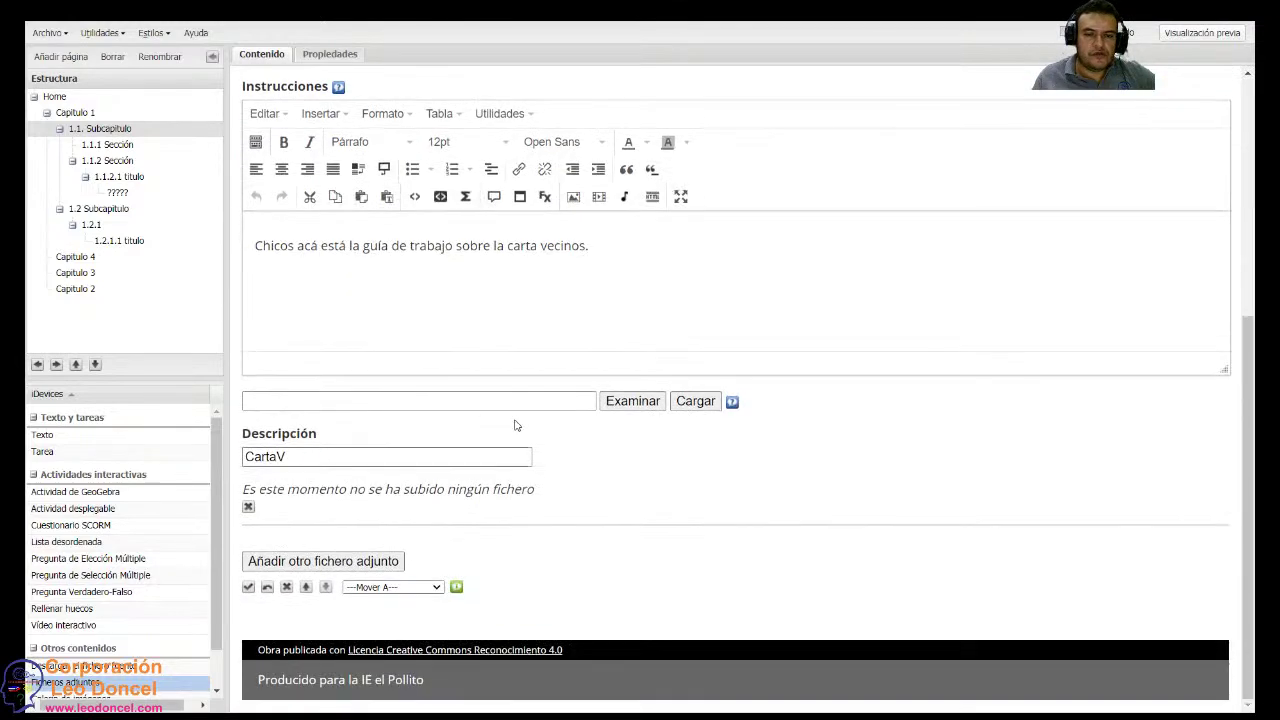
click(630, 401)
scroll(575, 435, down, 3)
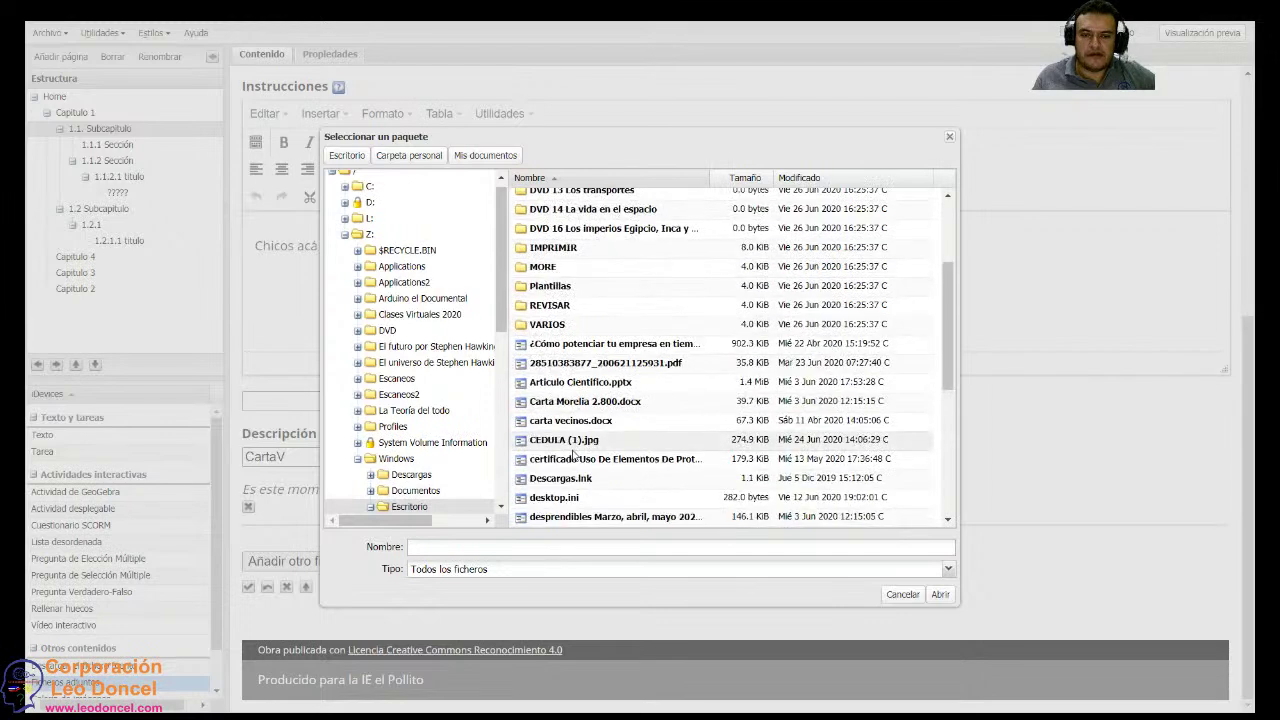
double_click(575, 420)
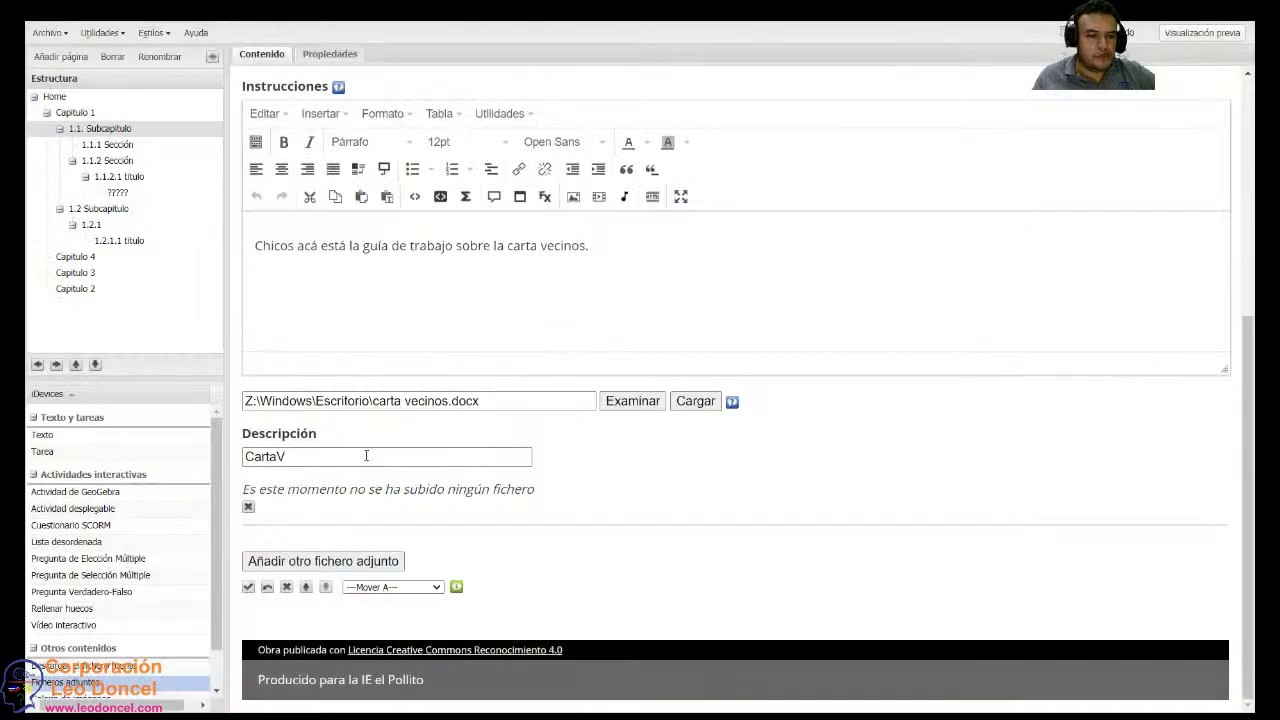
click(248, 588)
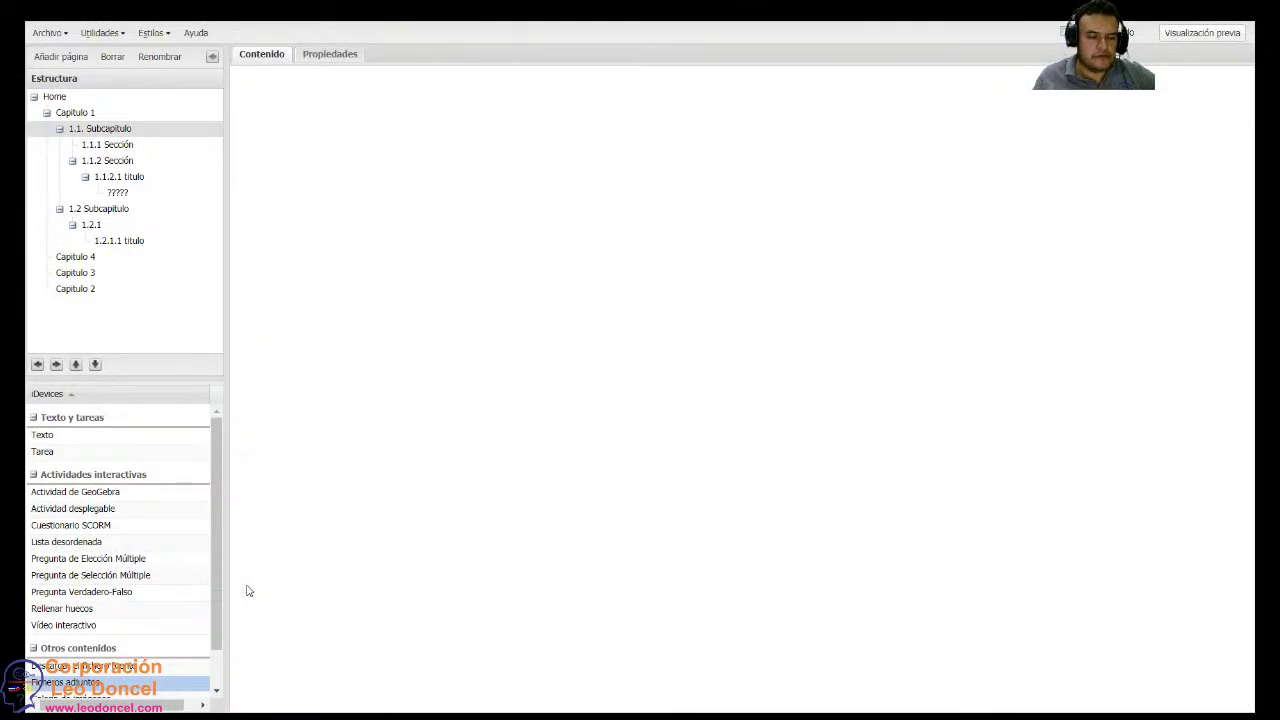
Open the CartaV link to check the attachment, leave full-screen view and compare the opened page with the project page.
mouse_move(366, 450)
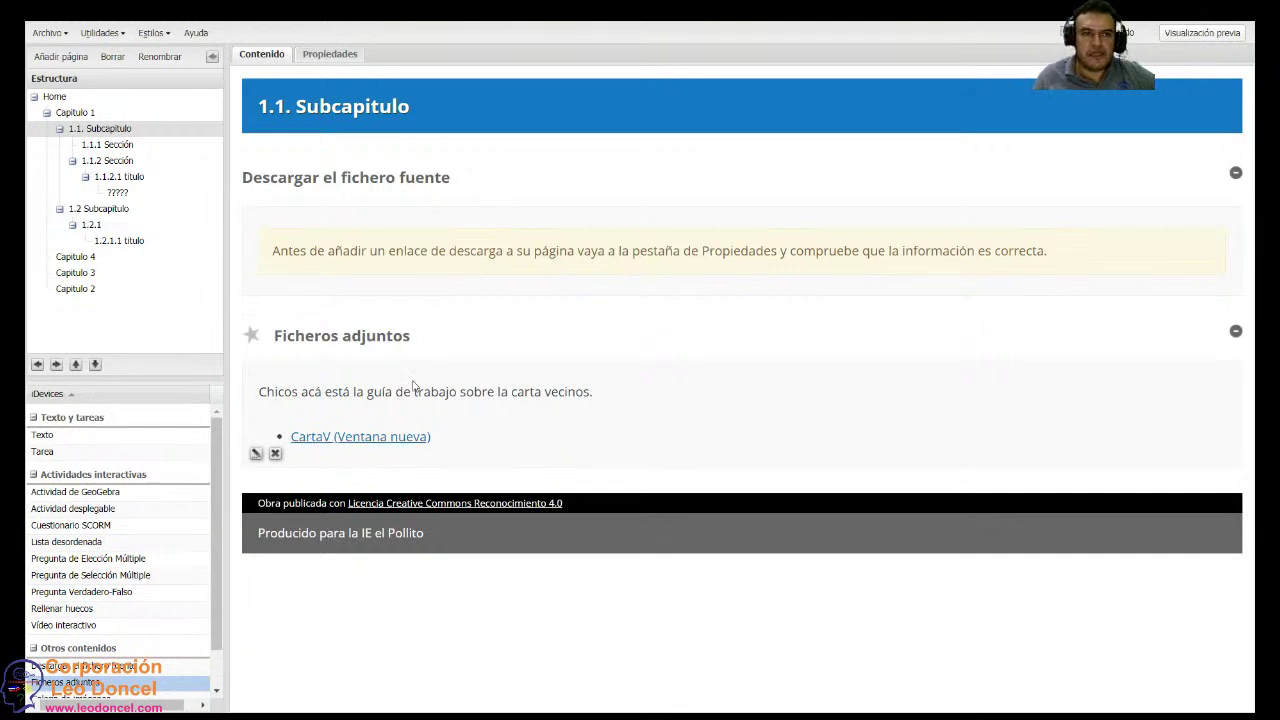
click(352, 441)
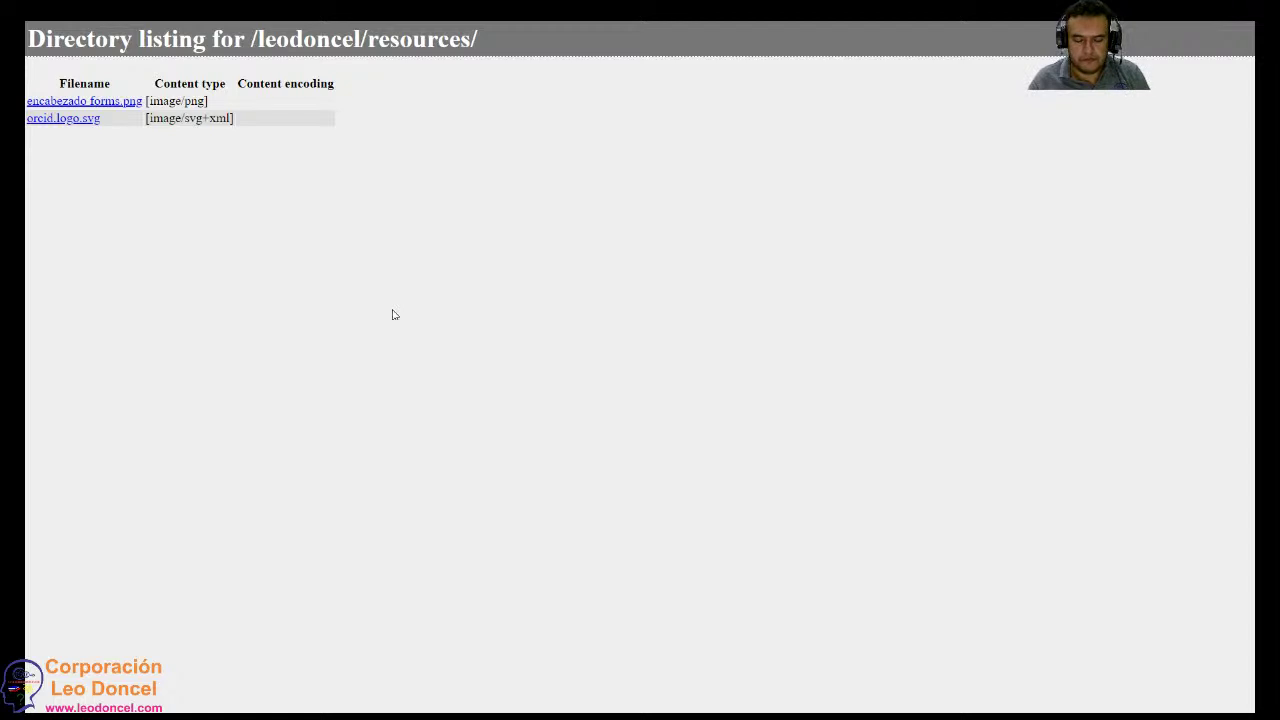
key(Tab)
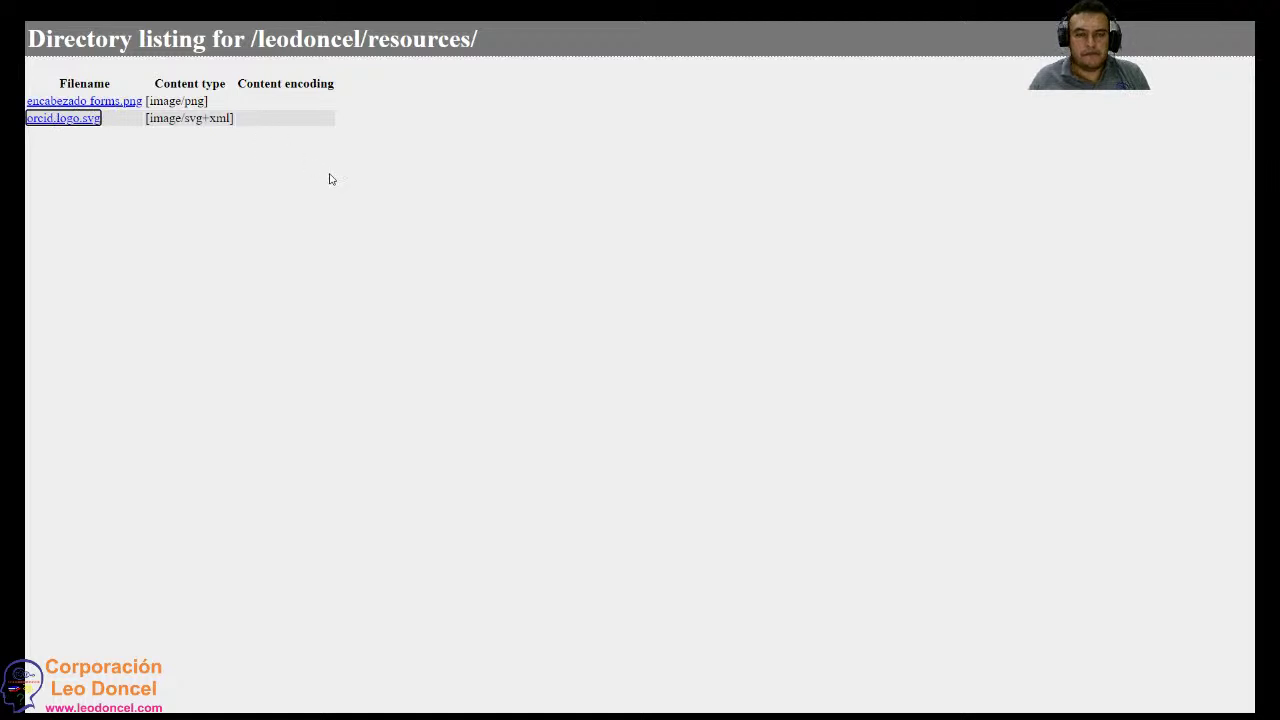
key(F11)
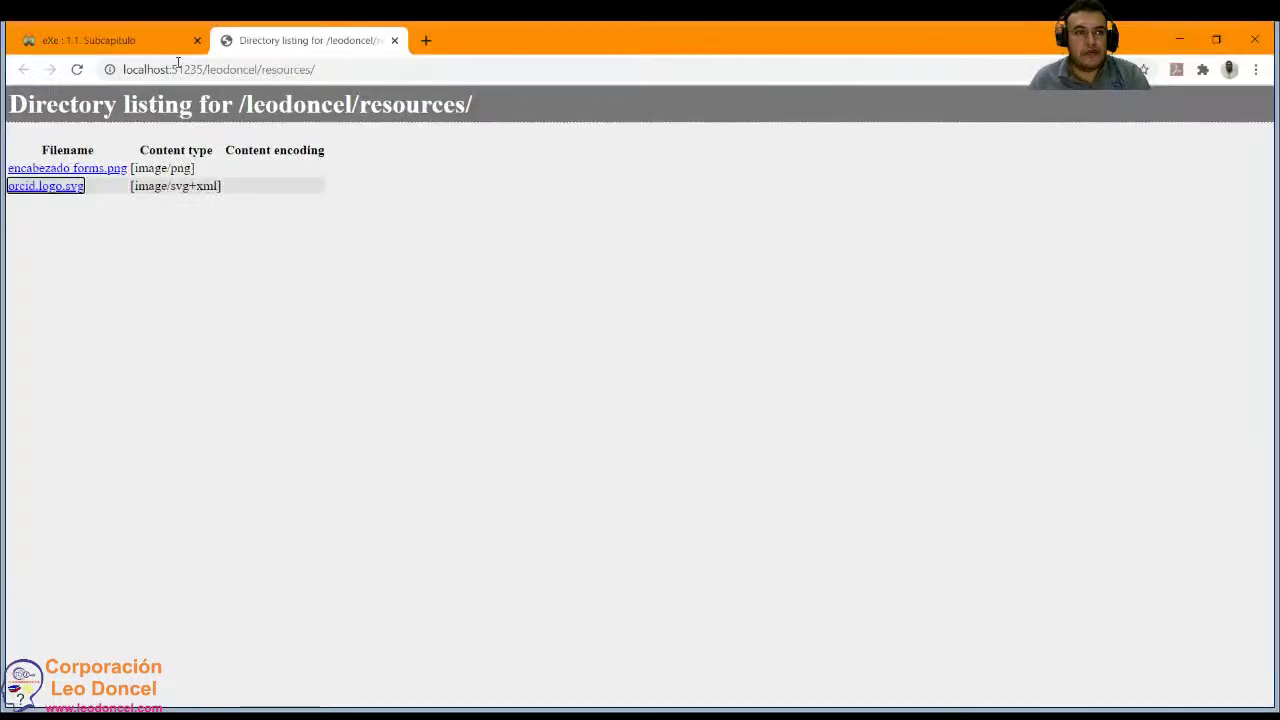
click(154, 40)
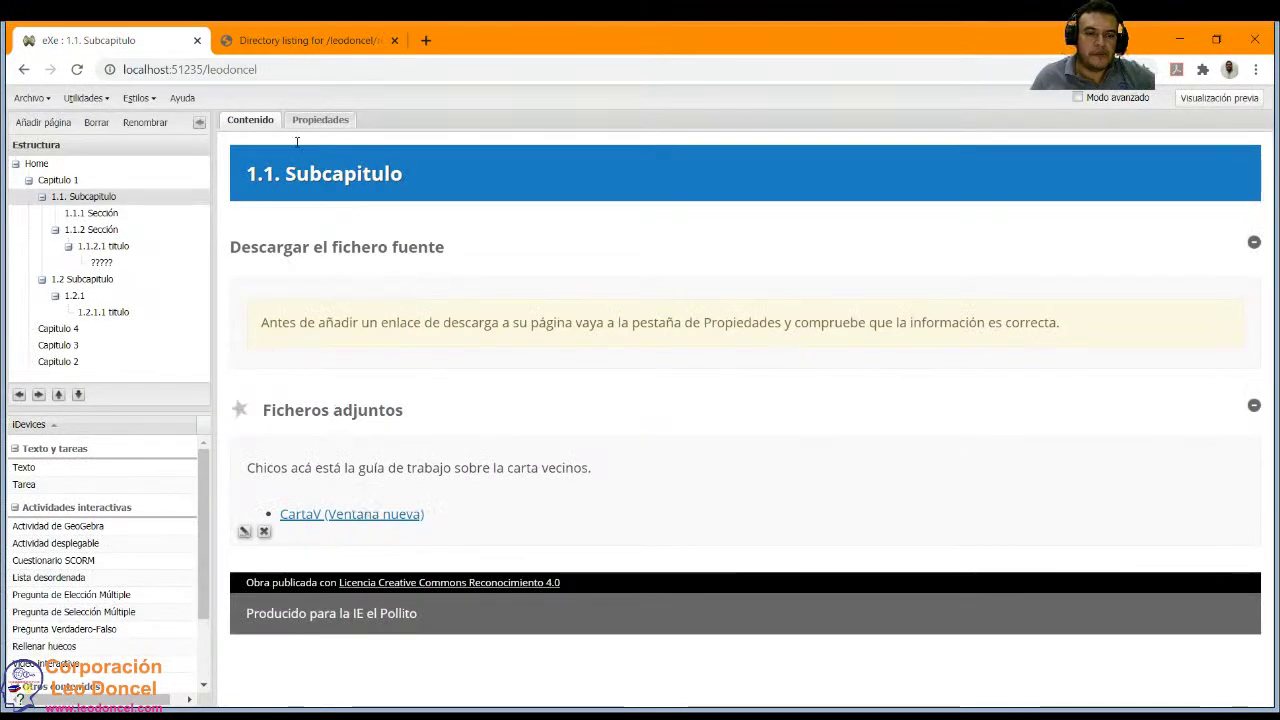
click(313, 36)
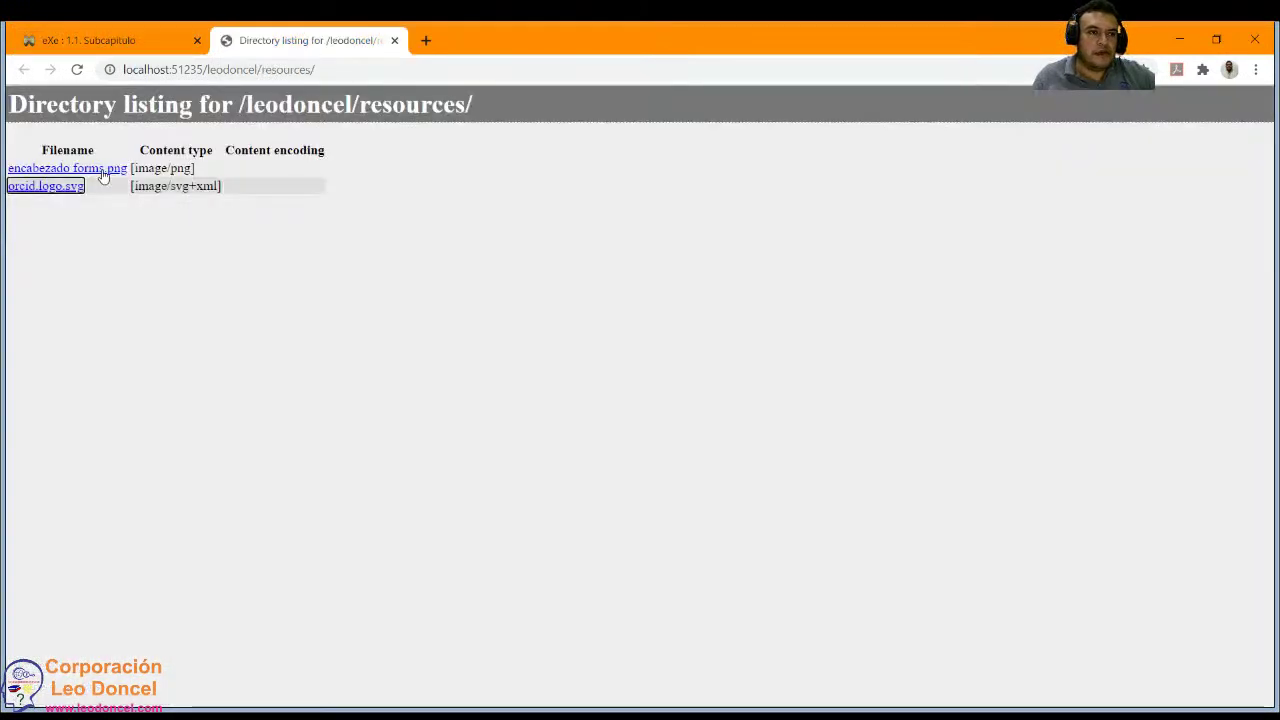
click(138, 40)
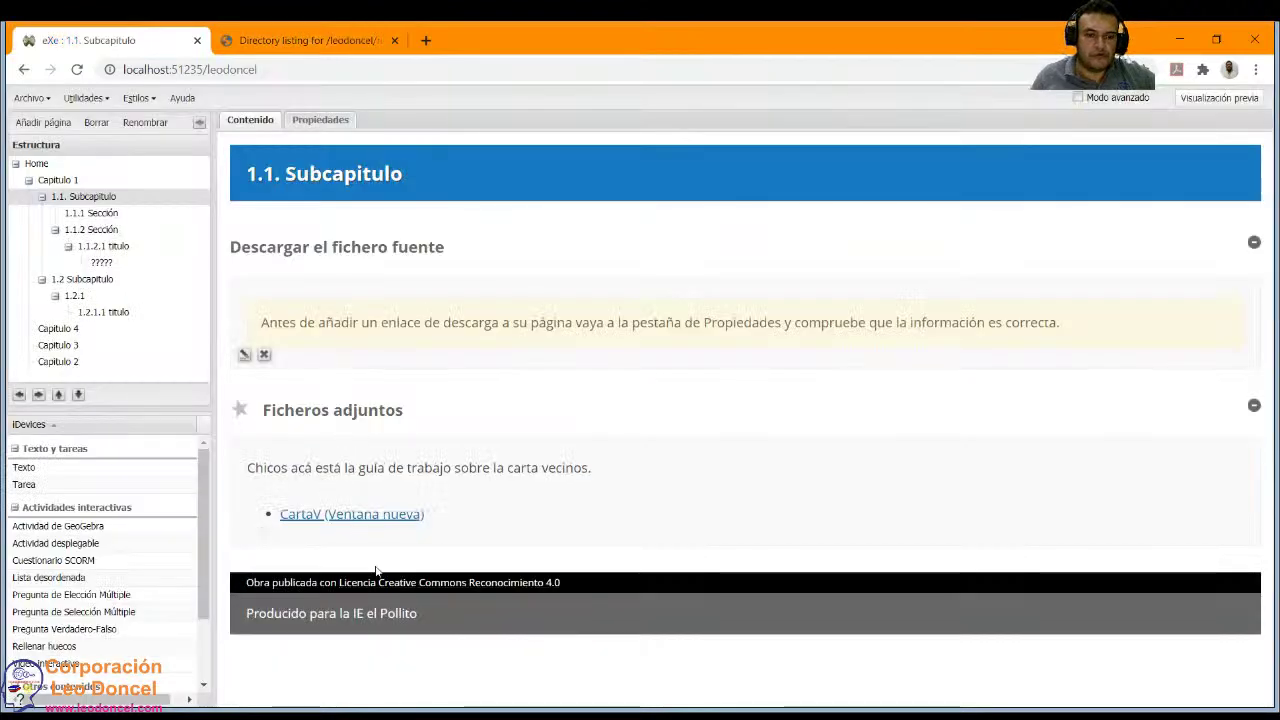
Open the CartaV link again, inspect the directory listing's file names and close both listing pages.
click(325, 515)
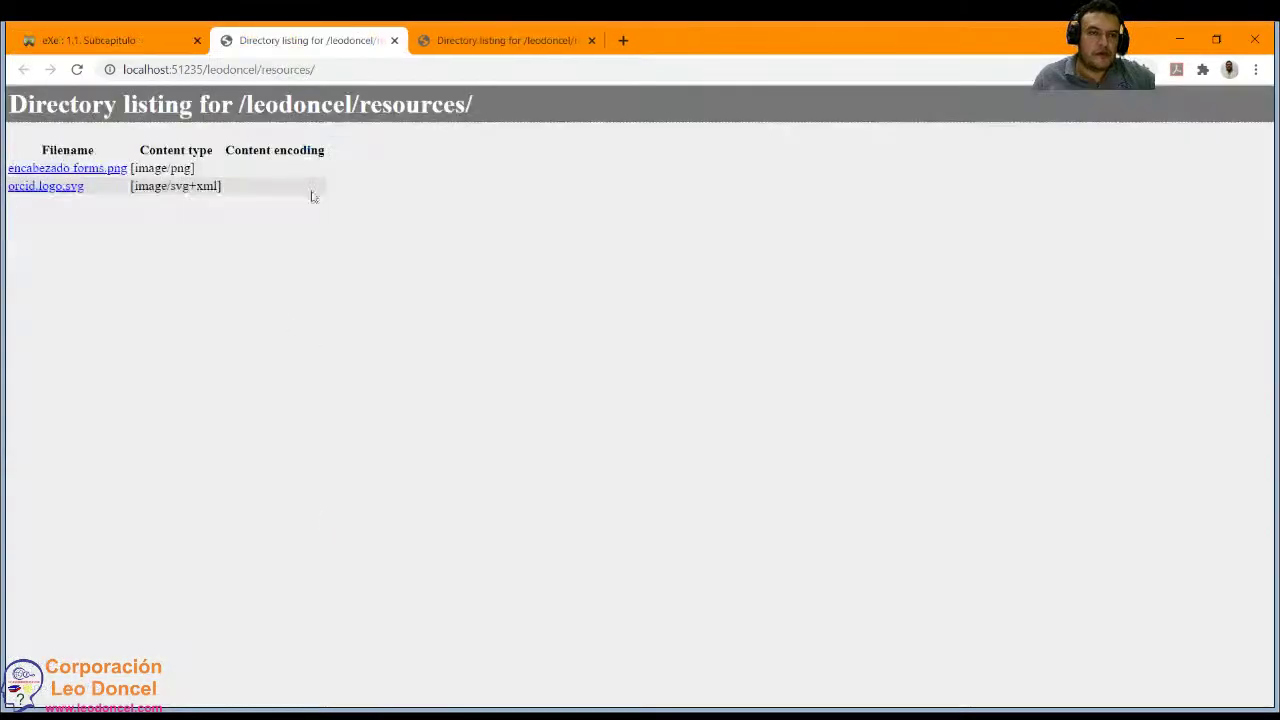
click(394, 40)
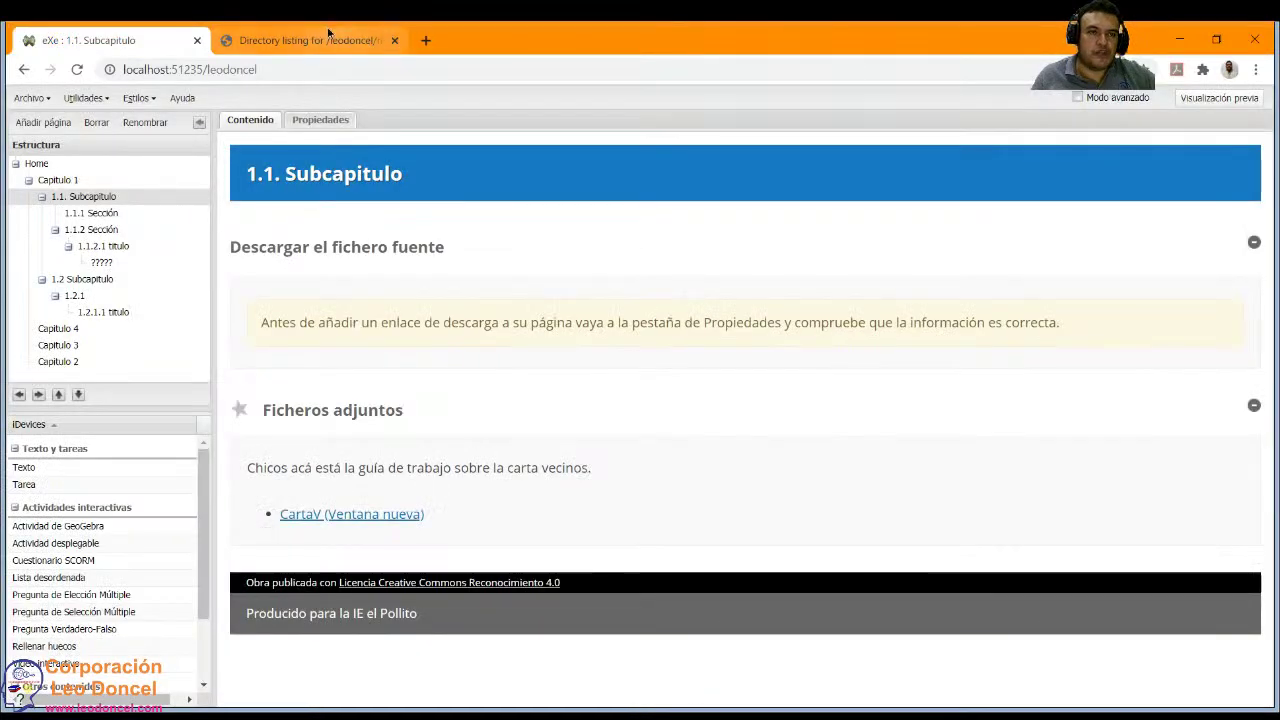
click(300, 40)
drag(40, 142, 106, 209)
click(97, 194)
drag(40, 142, 109, 377)
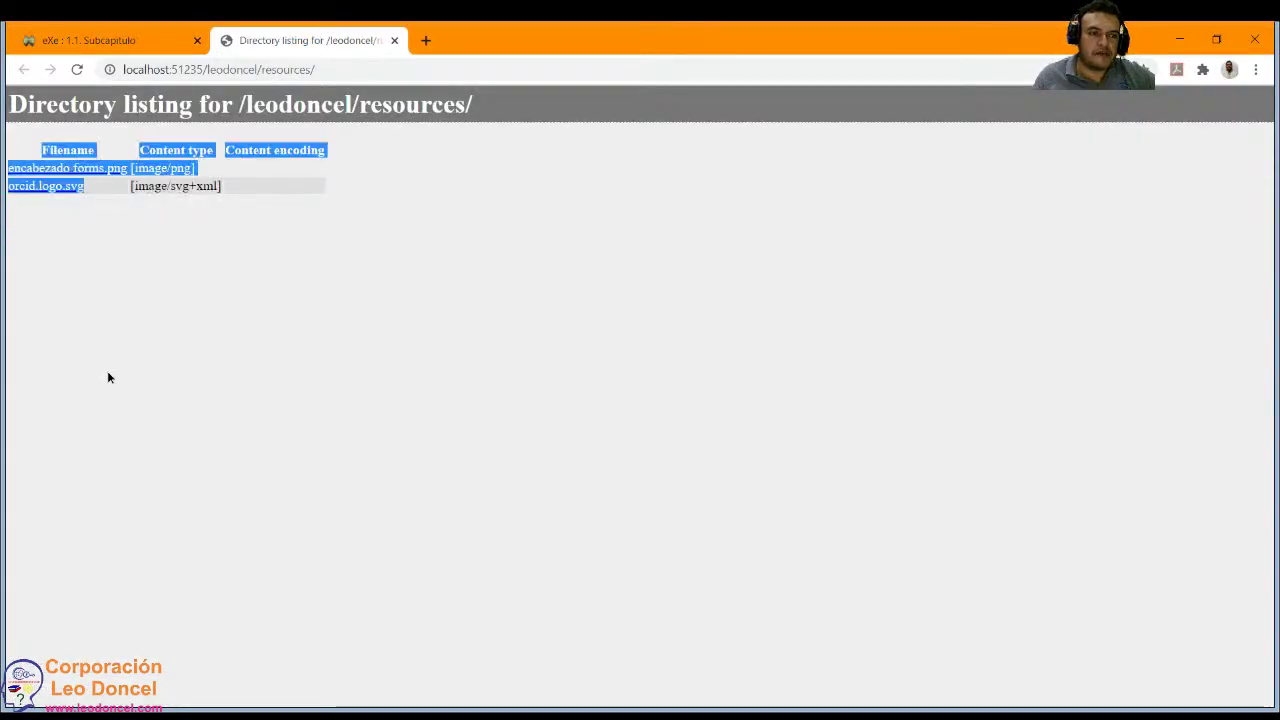
click(394, 41)
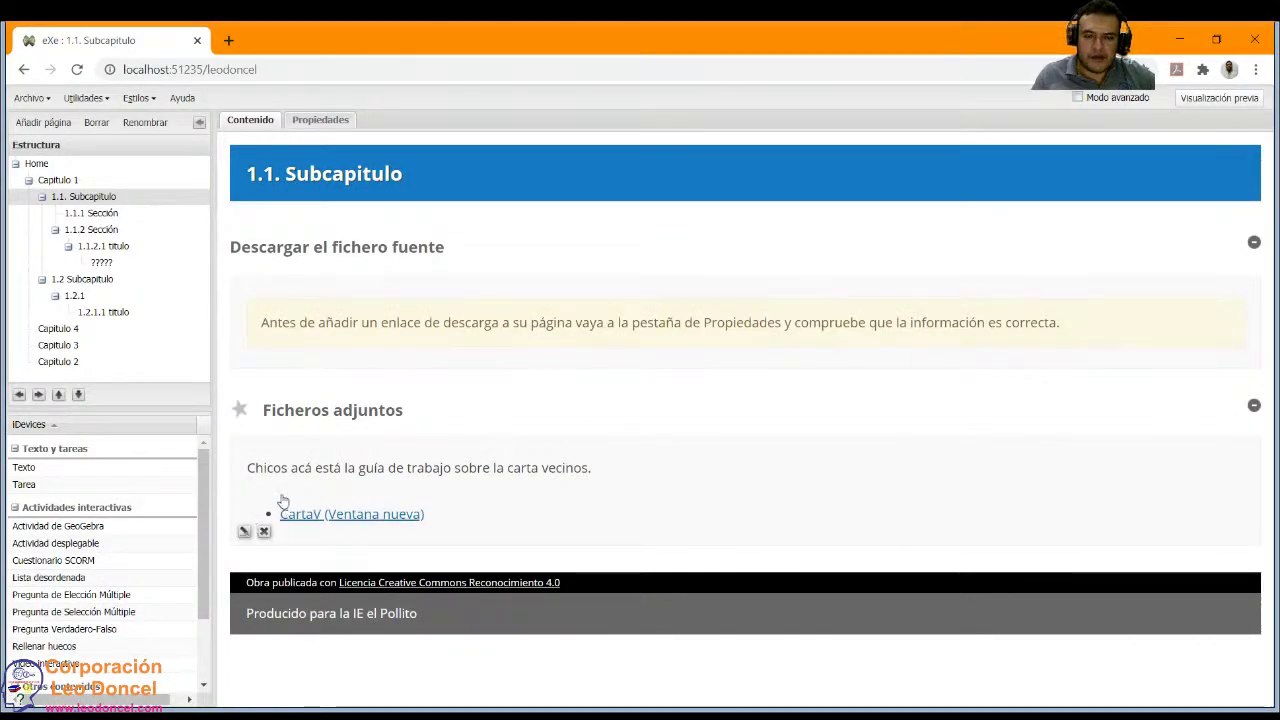
Reopen the attachment iDevice for editing and set "Mostrar la descripción y el enlace" to No.
click(244, 531)
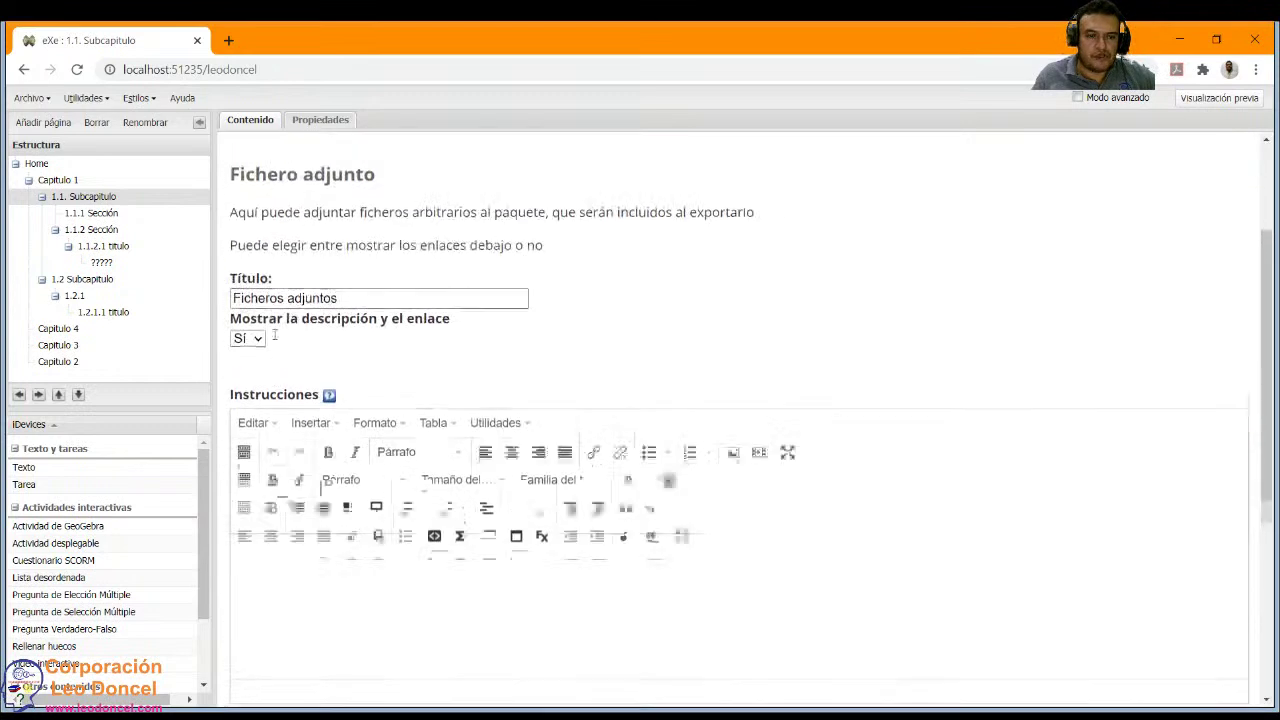
click(259, 368)
click(254, 400)
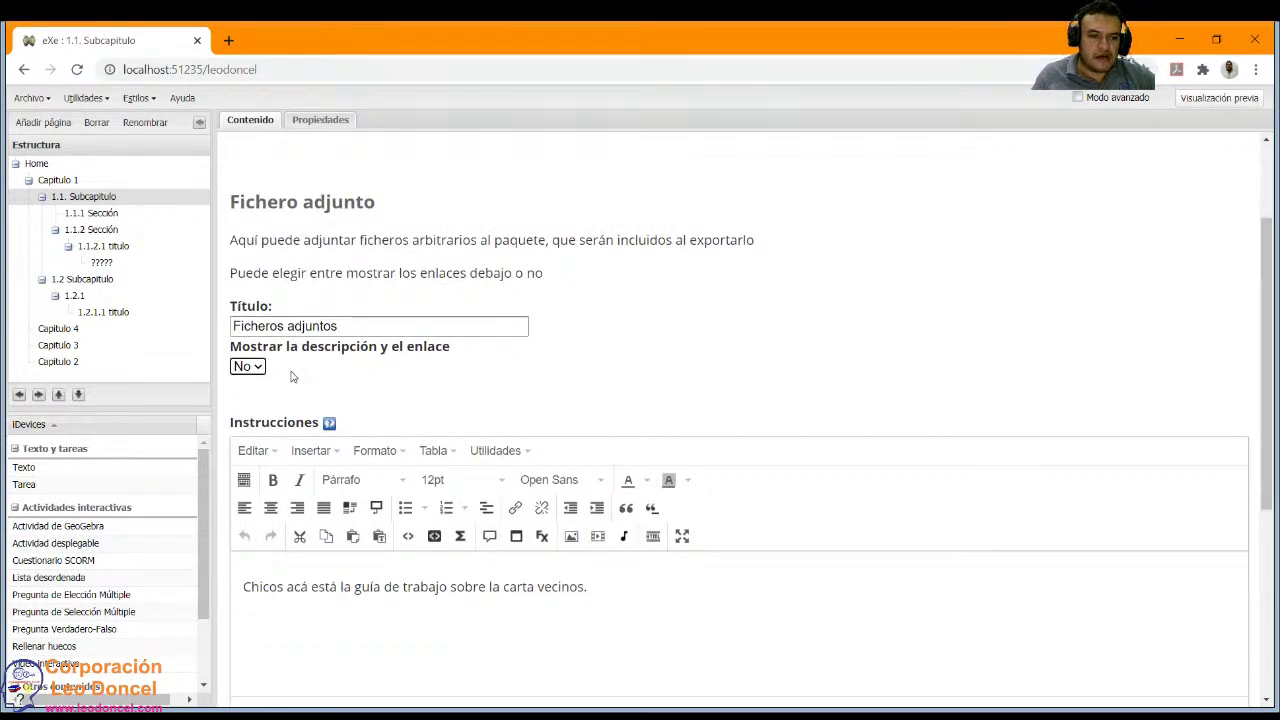
Choose carta vecinos.docx from Escritorio as the CartaV file again and finish editing the iDevice.
scroll(337, 600, down, 4)
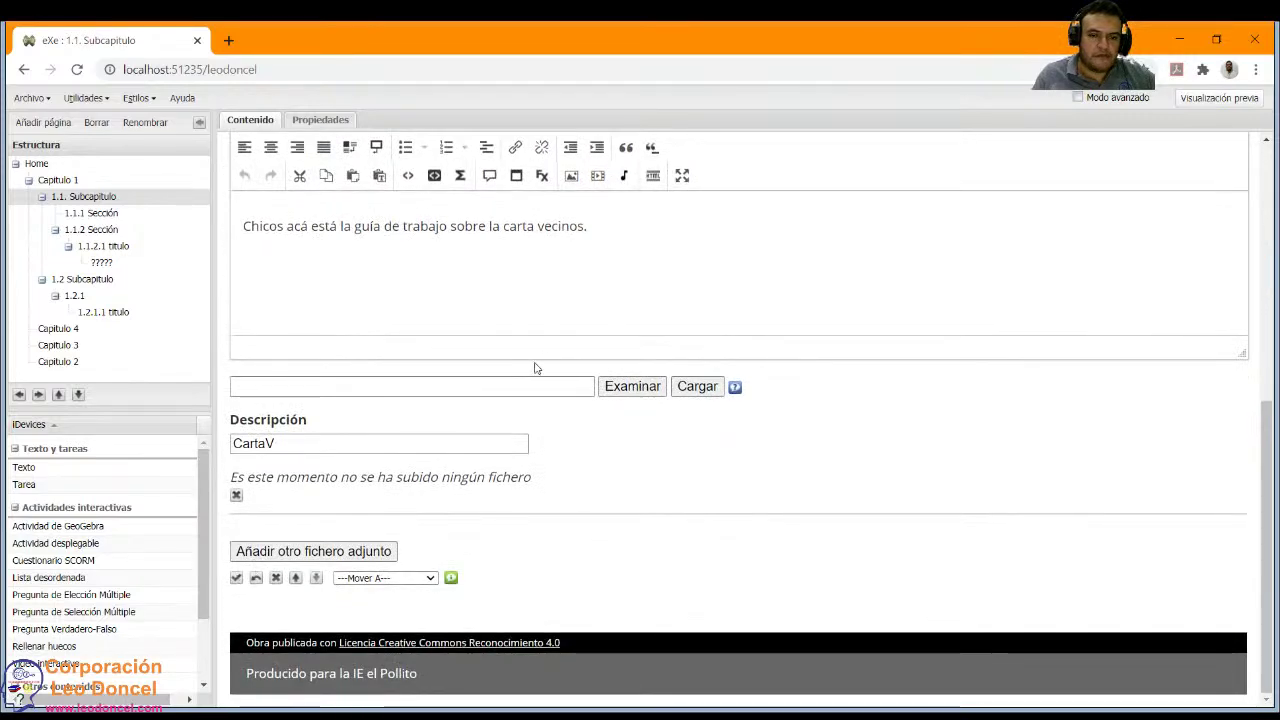
click(627, 389)
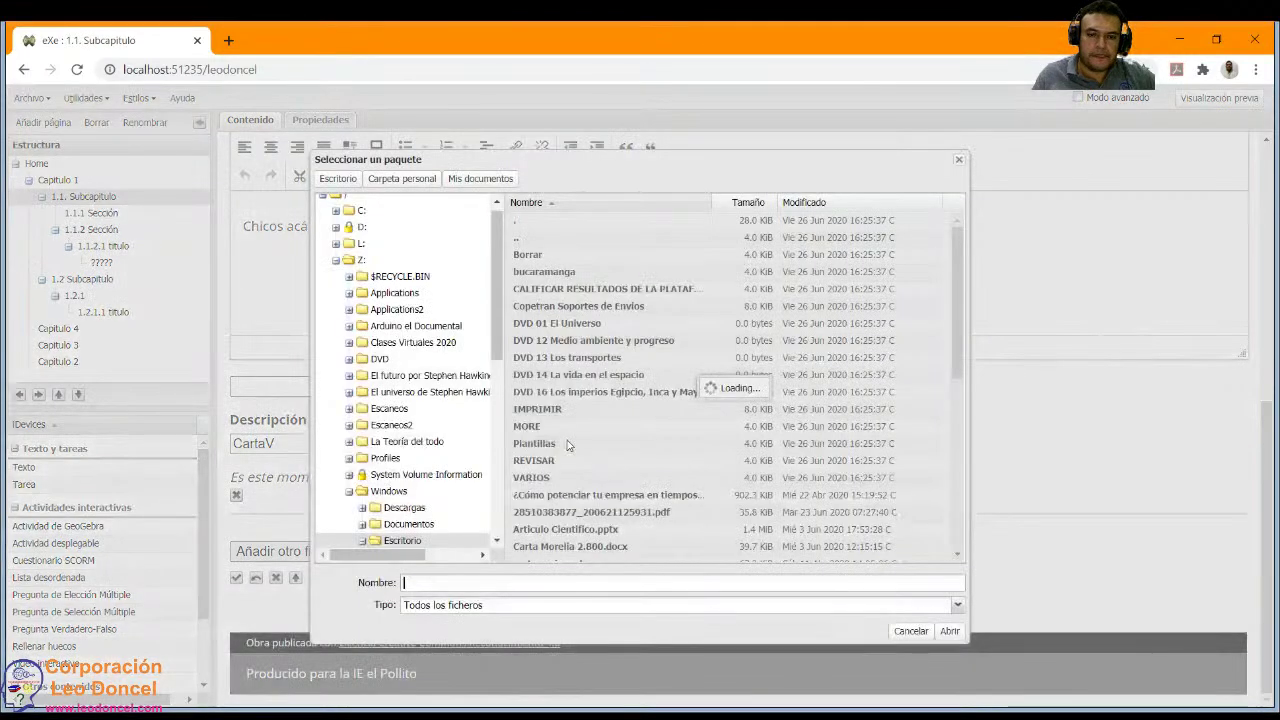
scroll(586, 483, down, 8)
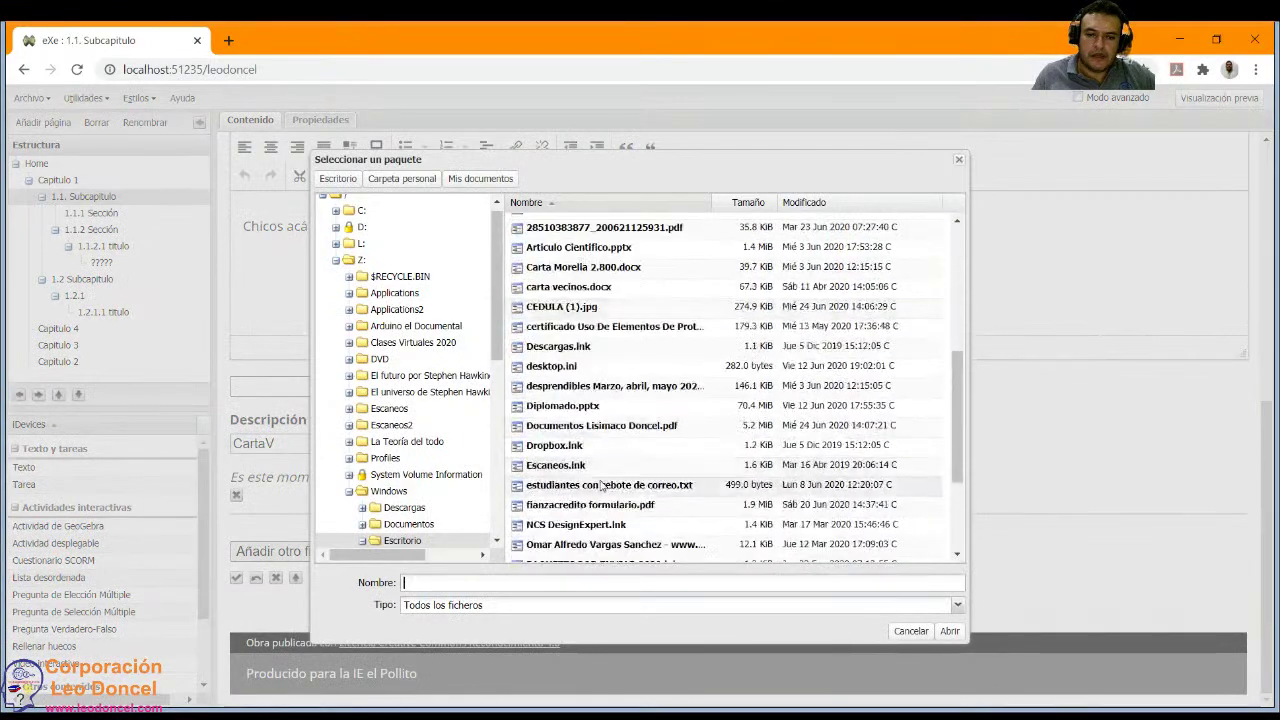
scroll(586, 483, up, 3)
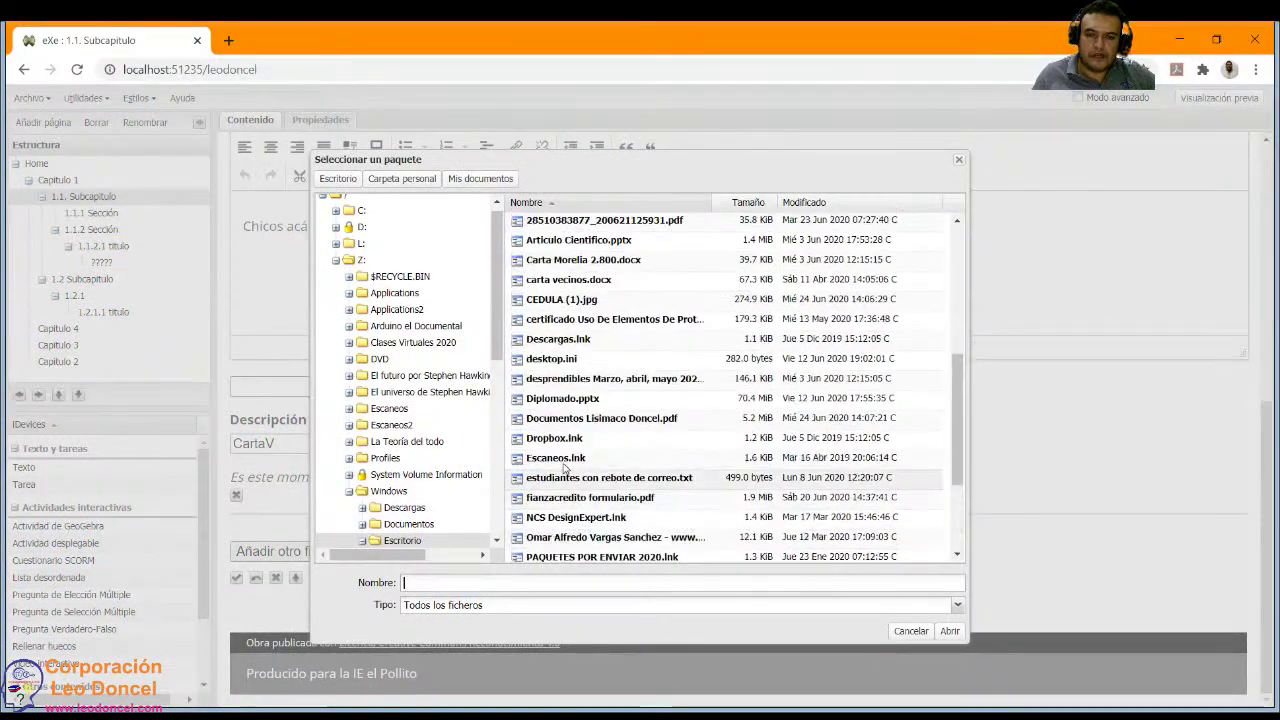
double_click(590, 279)
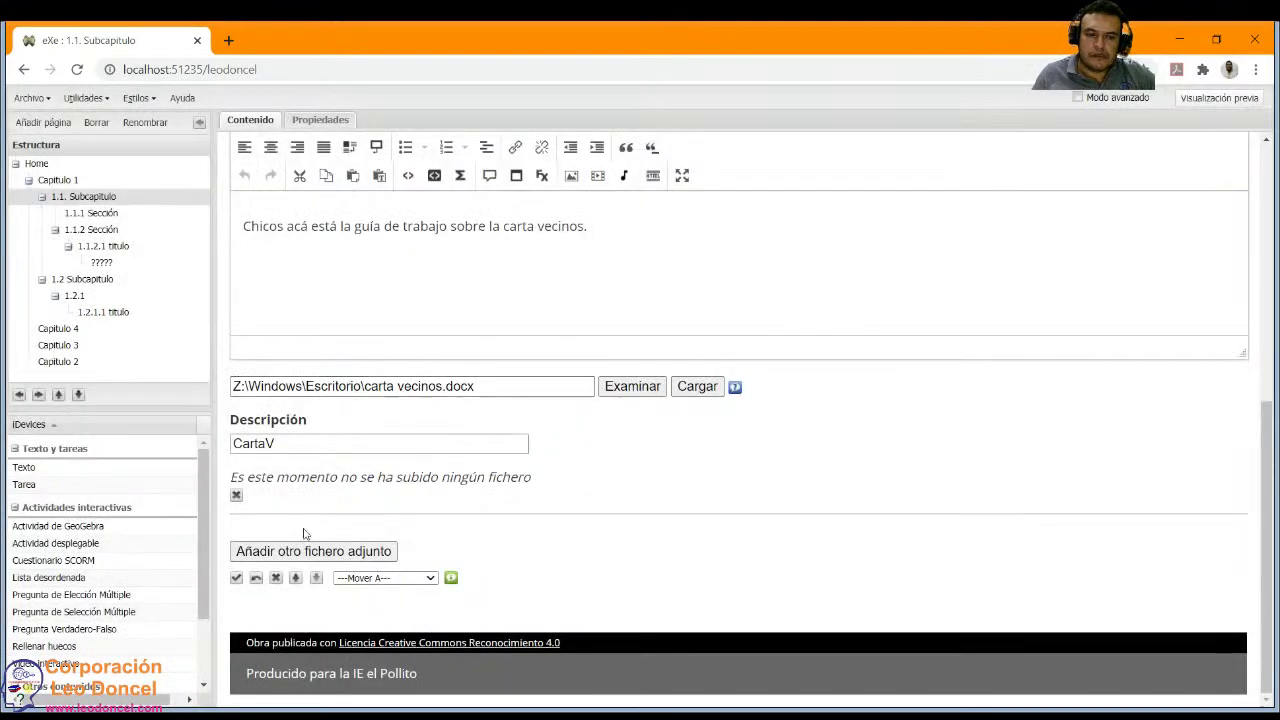
click(237, 579)
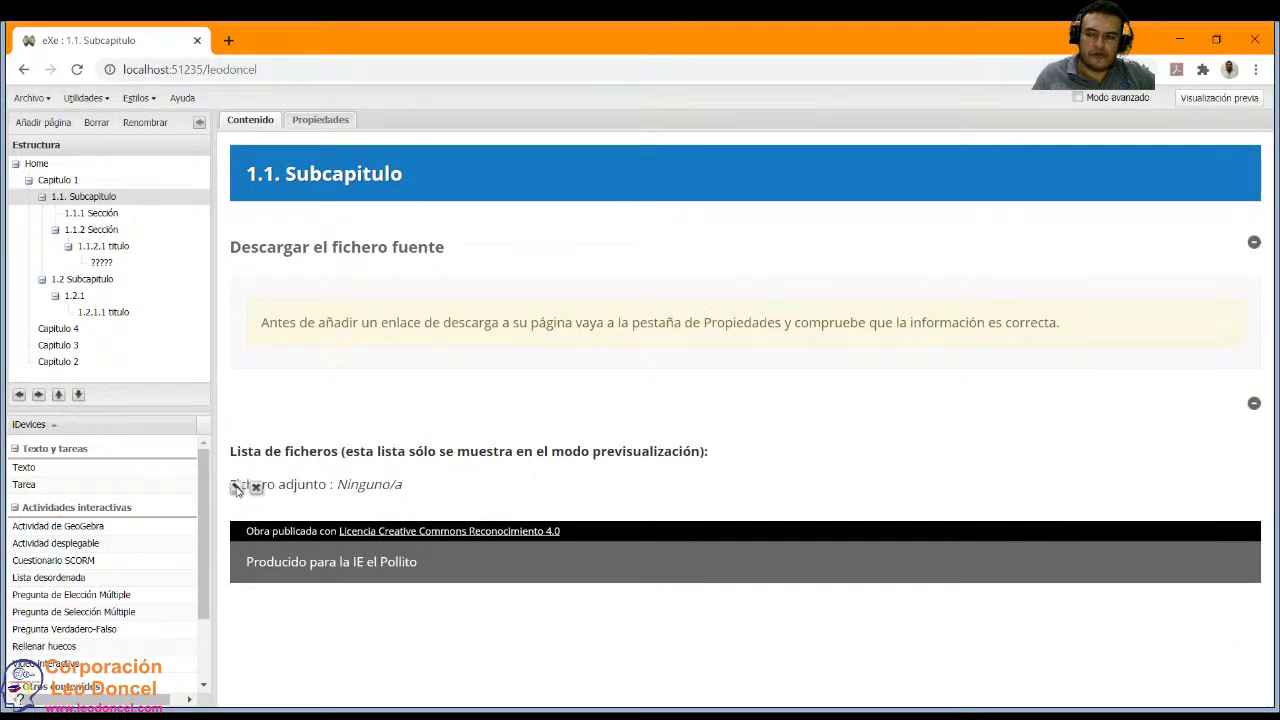
Edit the attachment iDevice again, choose carta vecinos.docx from Escritorio and upload it to the CartaV entry.
click(236, 487)
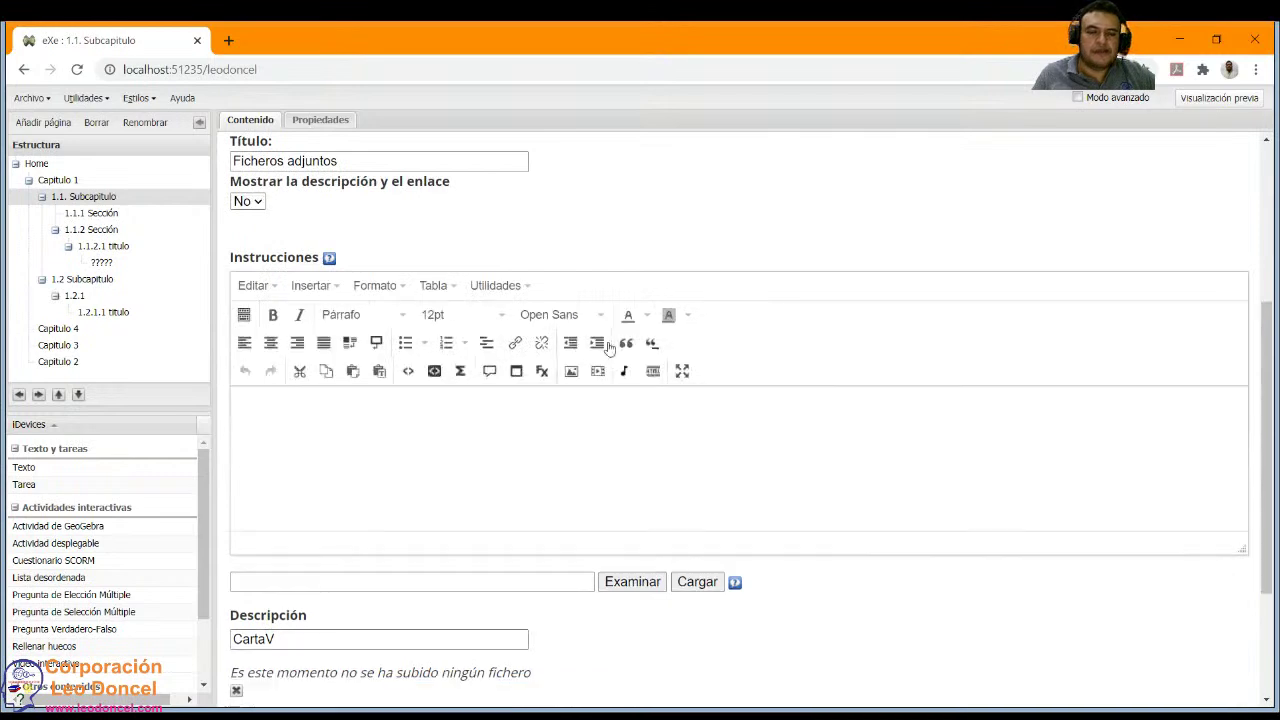
scroll(463, 423, down, 3)
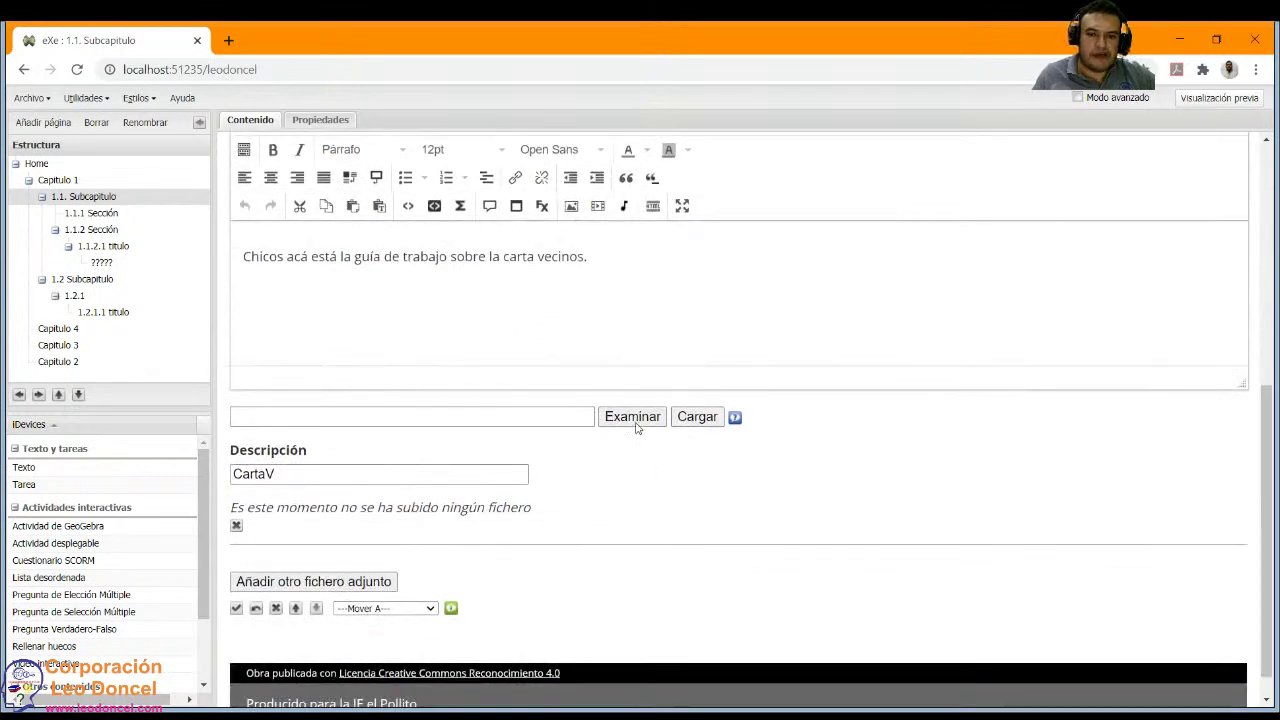
click(632, 418)
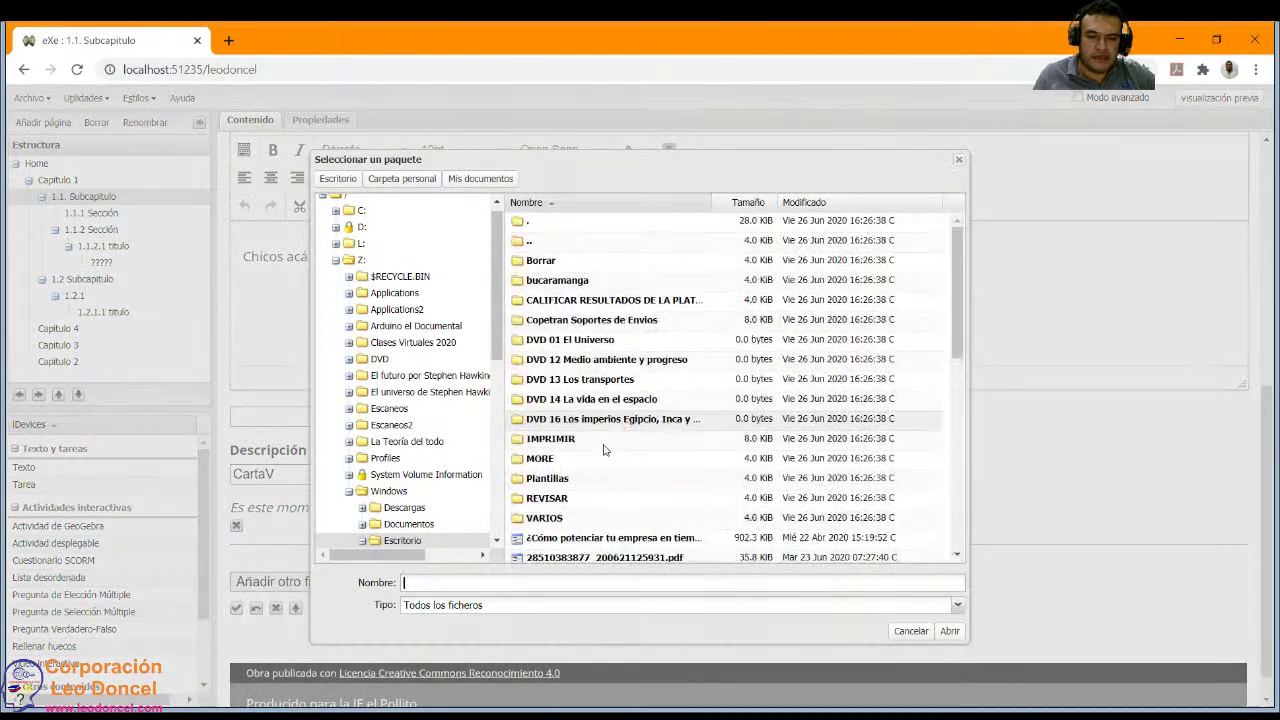
scroll(605, 453, down, 3)
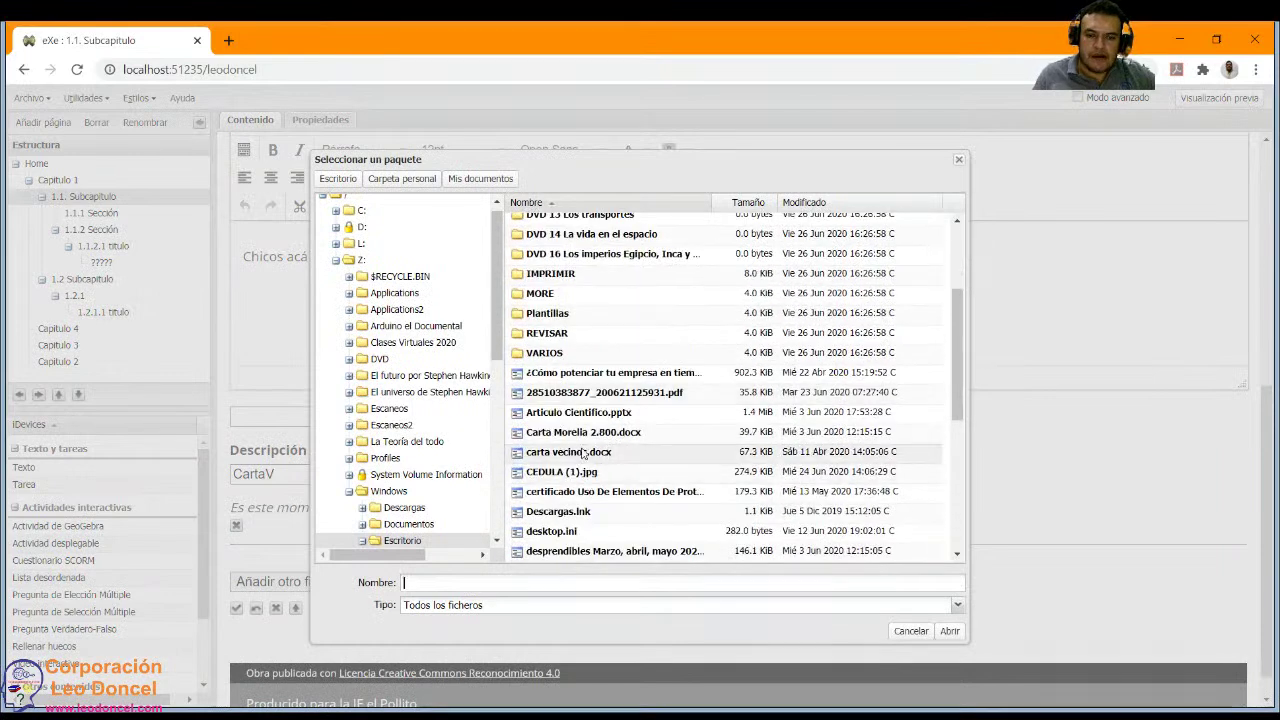
double_click(583, 453)
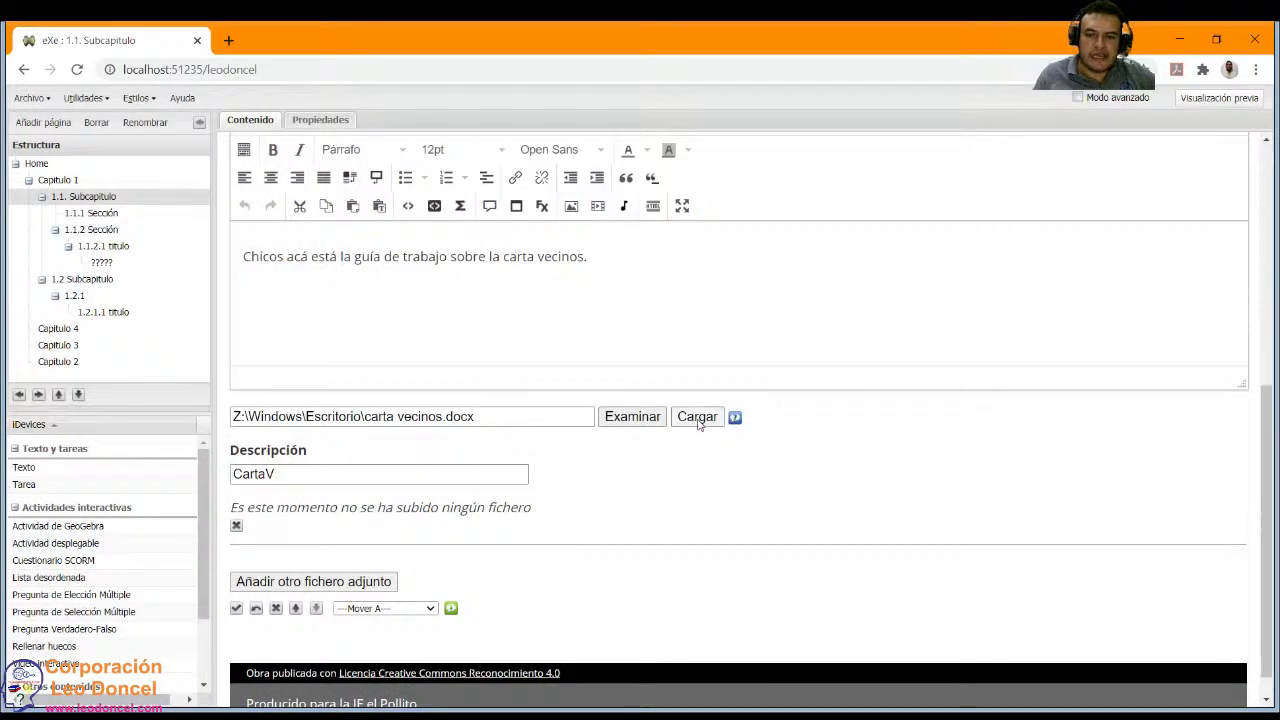
click(697, 424)
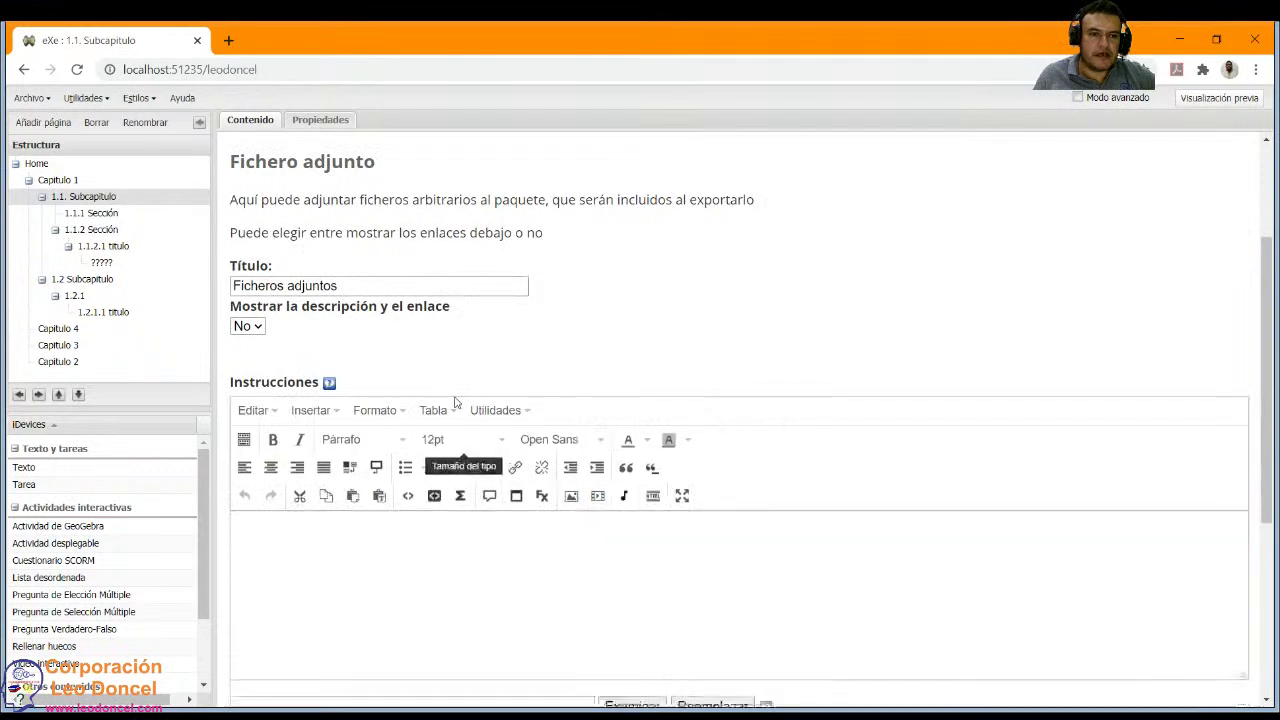
Check the uploaded file's entry, finish editing the attachment iDevice and save the package.
scroll(458, 403, down, 1)
scroll(458, 403, down, 2)
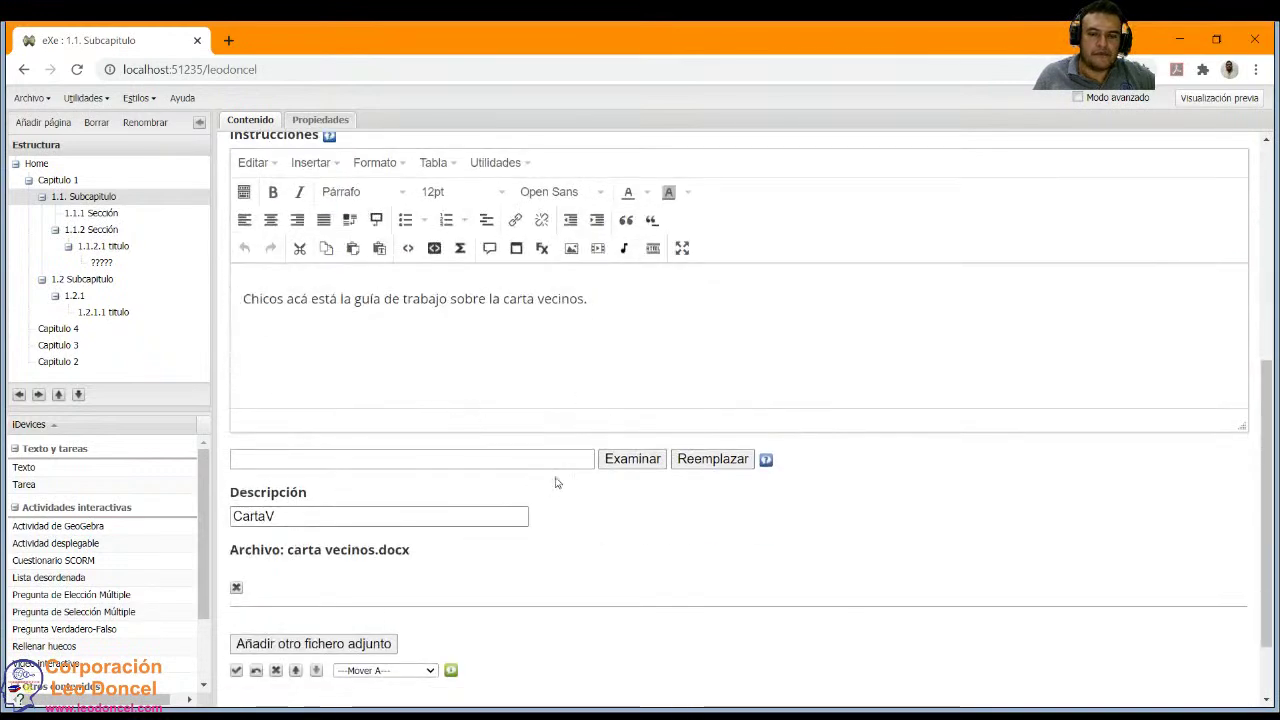
scroll(557, 483, down, 2)
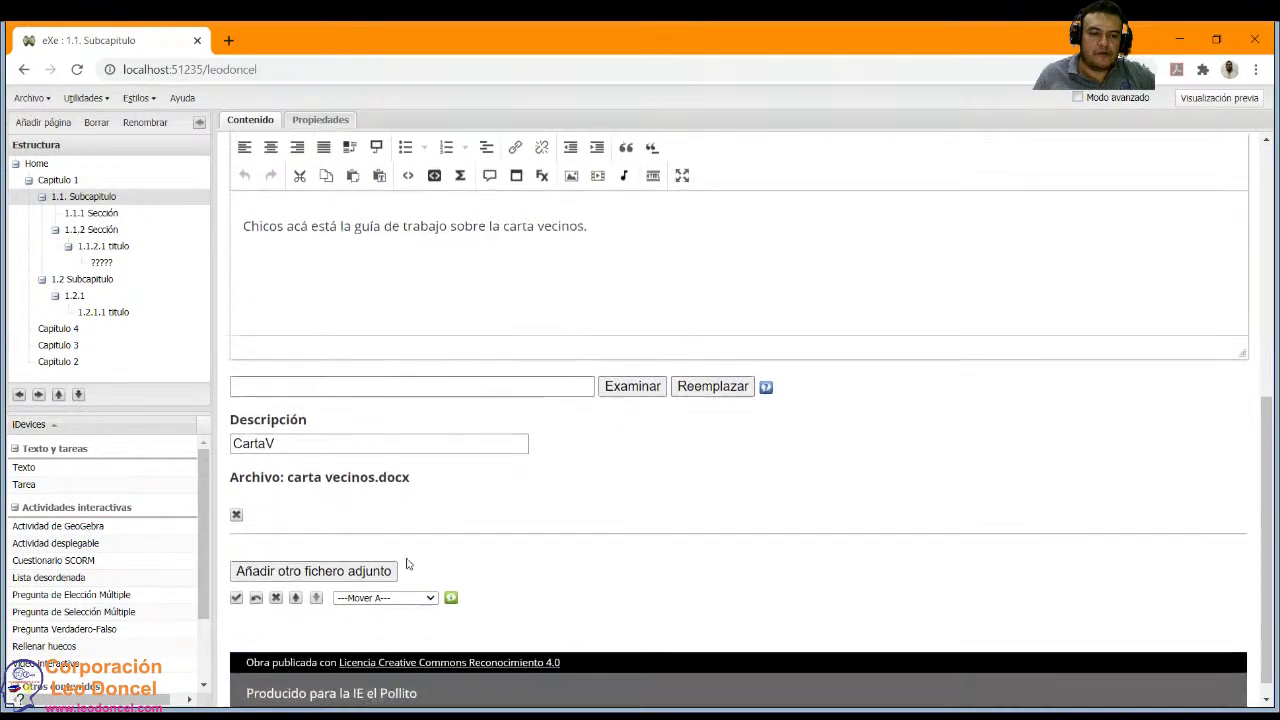
drag(566, 367, 642, 437)
click(606, 448)
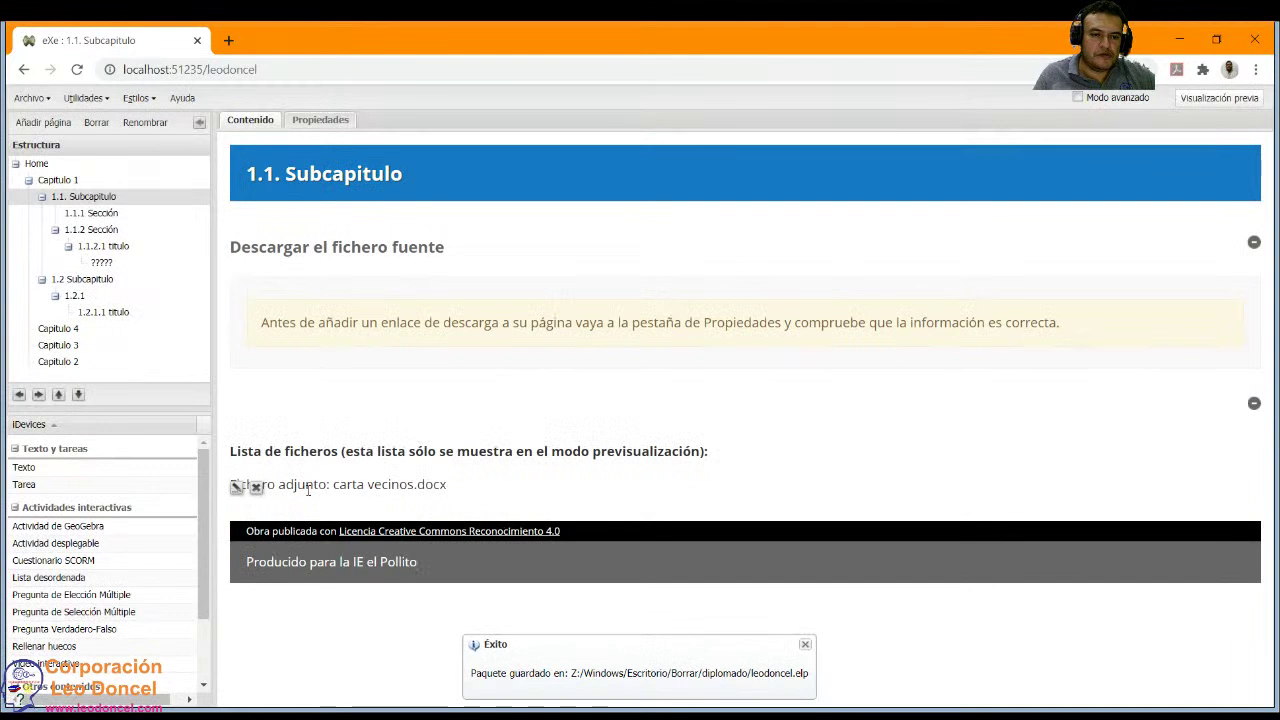
mouse_move(290, 484)
mouse_down()
mouse_move(457, 486)
mouse_move(286, 486)
mouse_up()
click(505, 489)
click(286, 486)
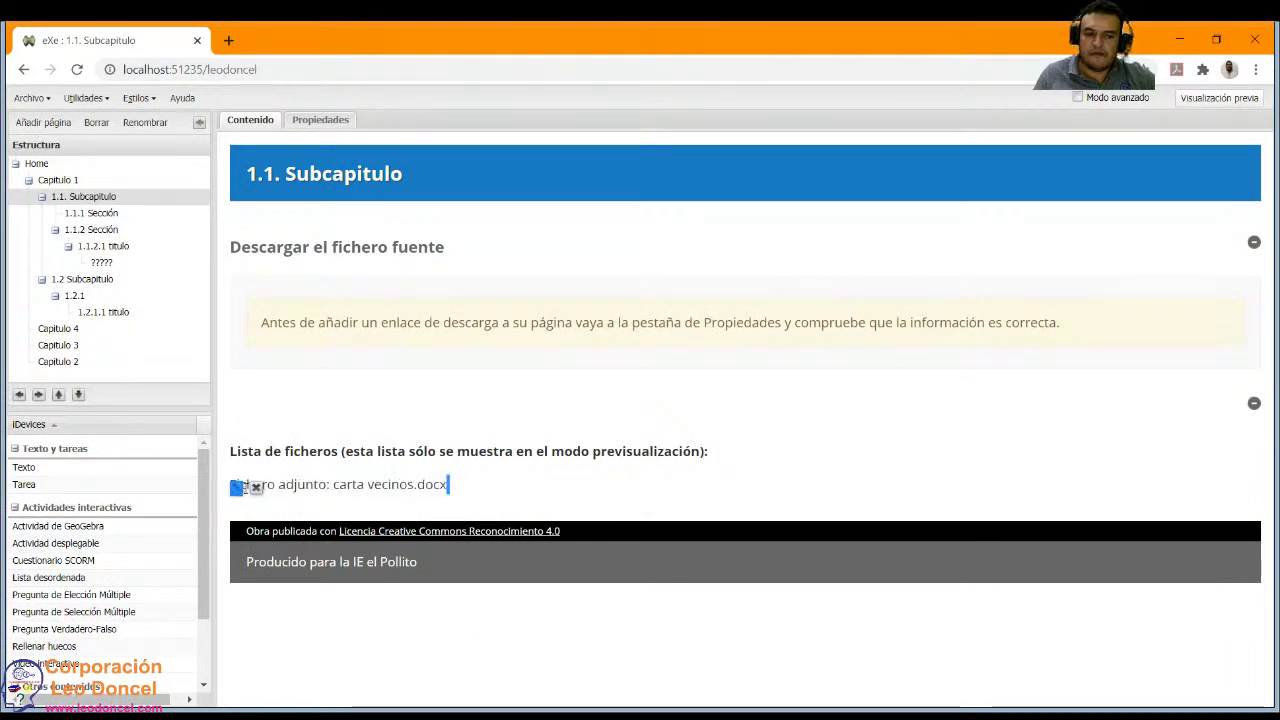
Reopen the attachment iDevice containing carta vecinos.docx and set "Mostrar la descripción y el enlace" to Sí.
click(233, 488)
scroll(391, 414, down, 3)
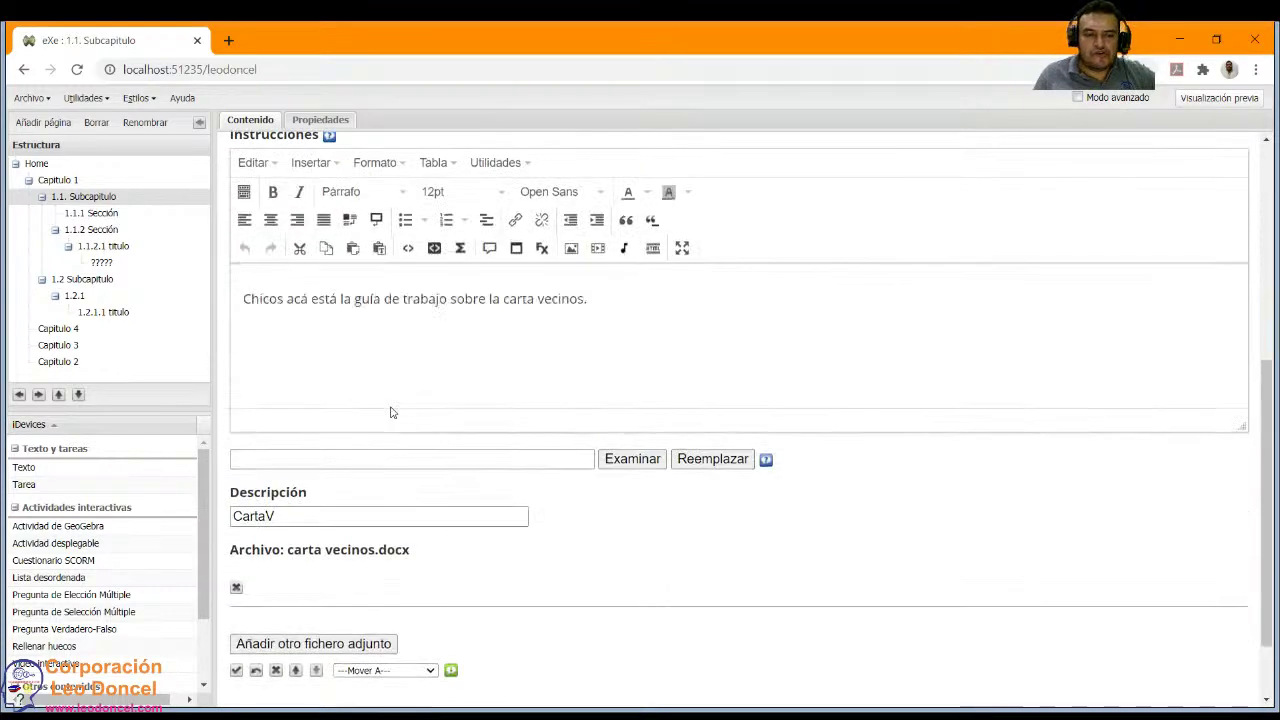
scroll(391, 413, up, 3)
click(247, 243)
click(253, 268)
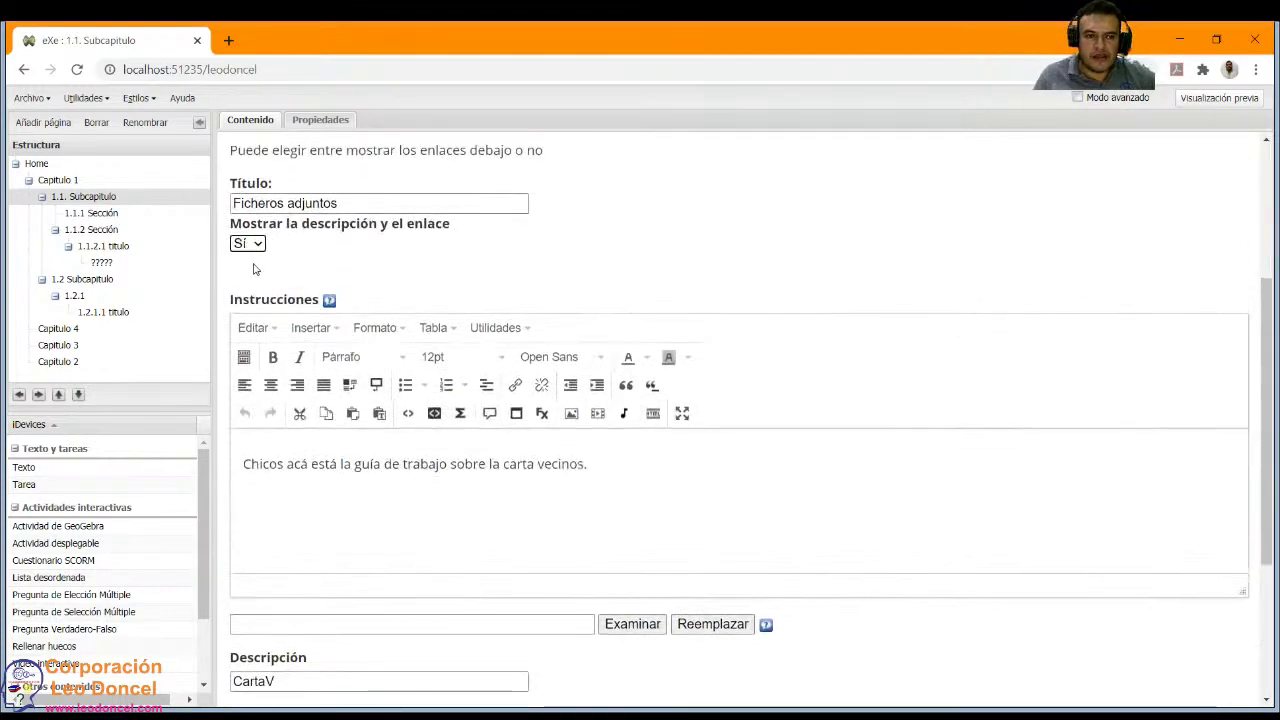
Finish editing the attachment iDevice and open its CartaV file link.
scroll(311, 429, down, 3)
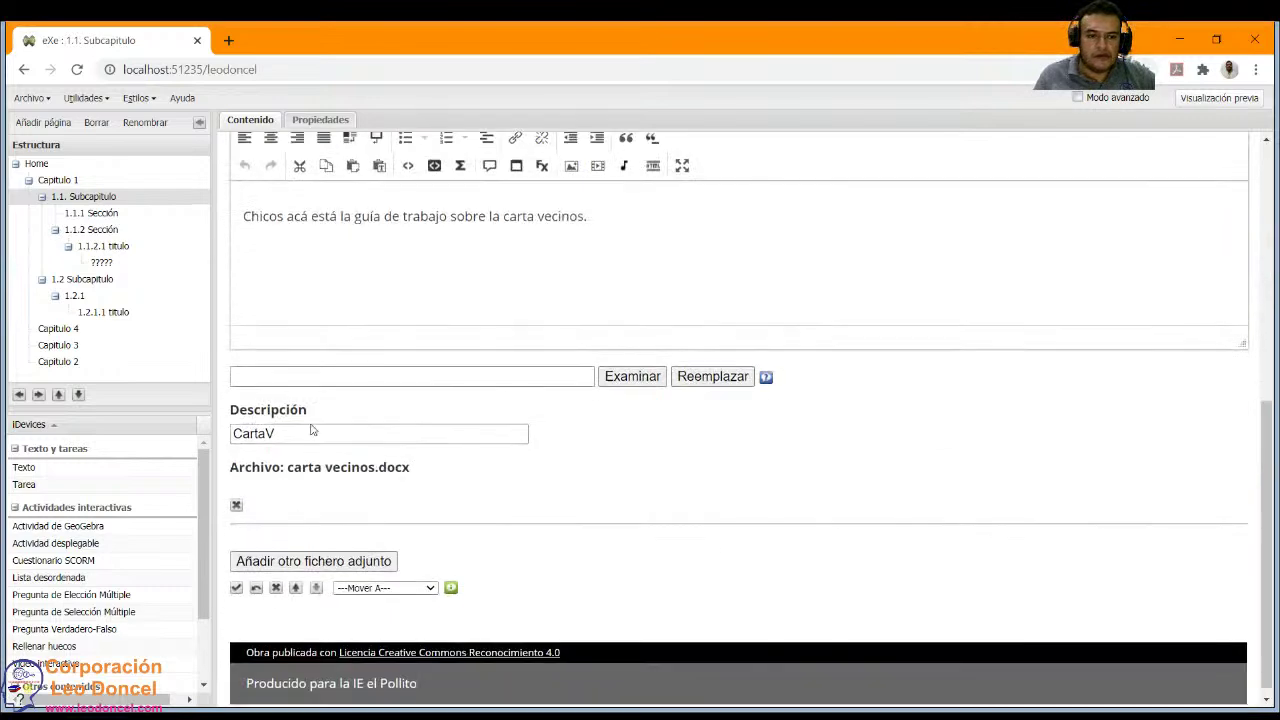
click(236, 587)
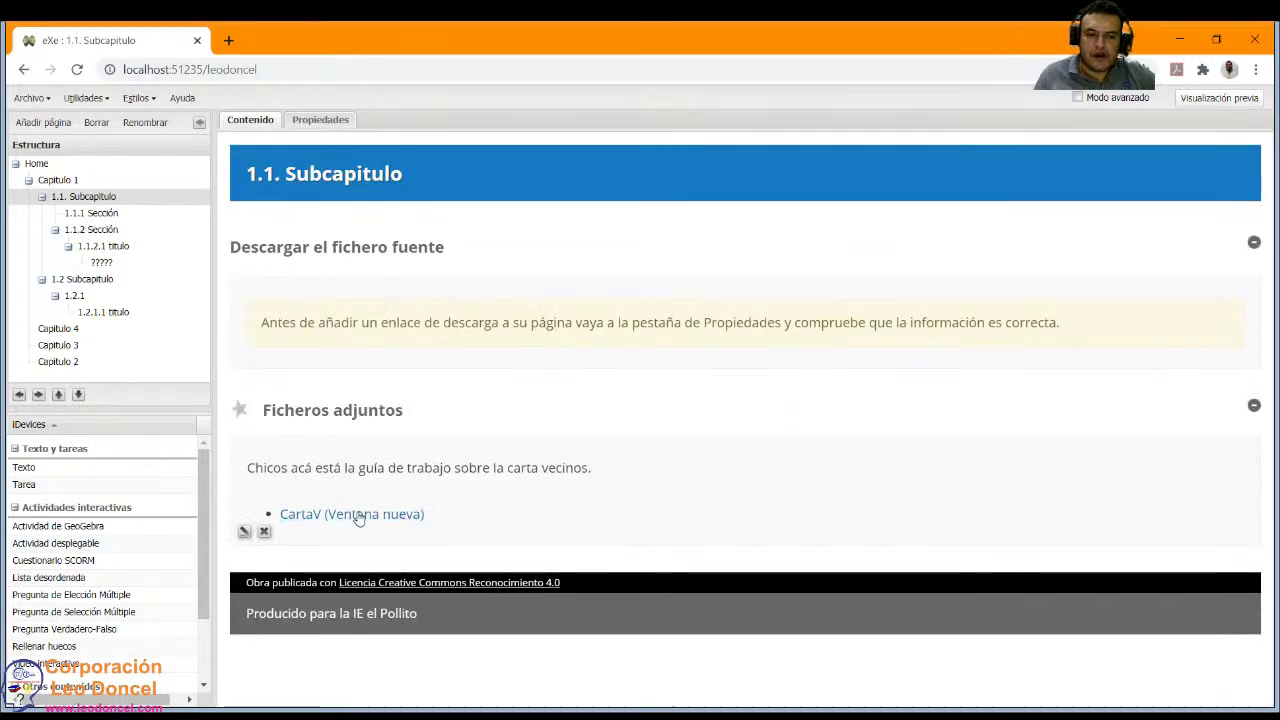
click(362, 514)
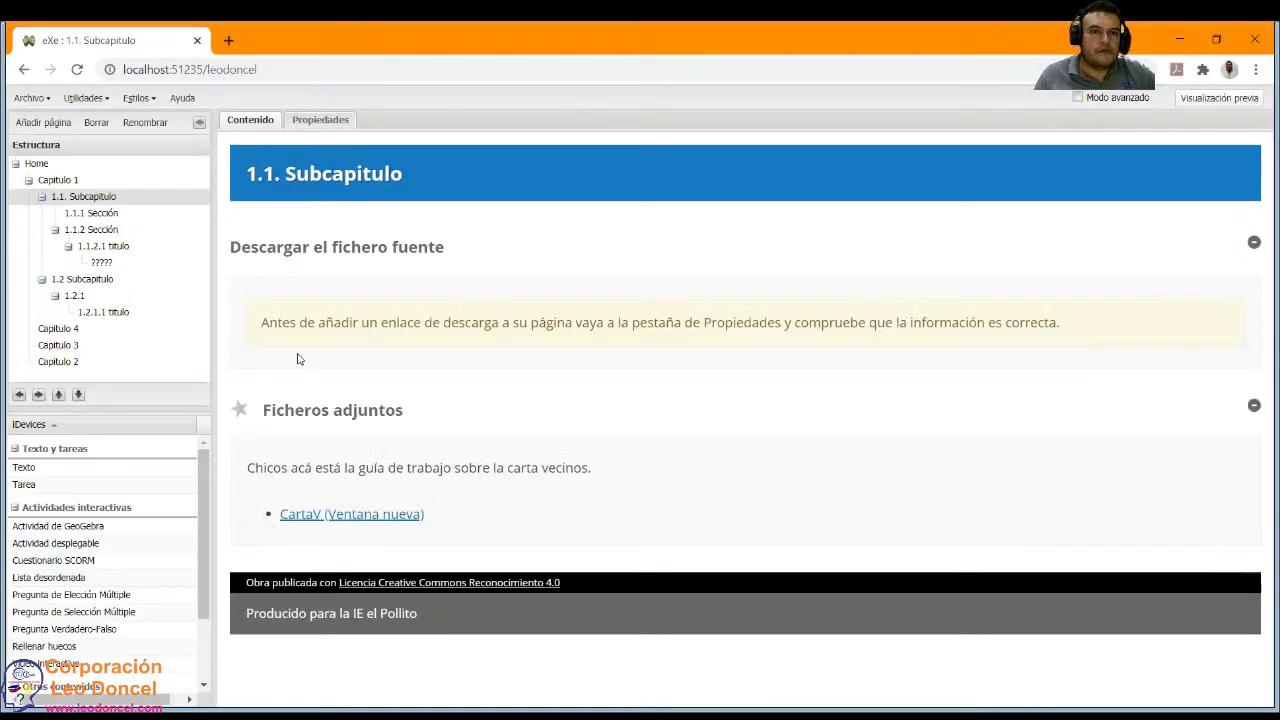
Add a "Galería de imágenes" iDevice to the page 1.1.1 Sección.
scroll(100, 560, down, 3)
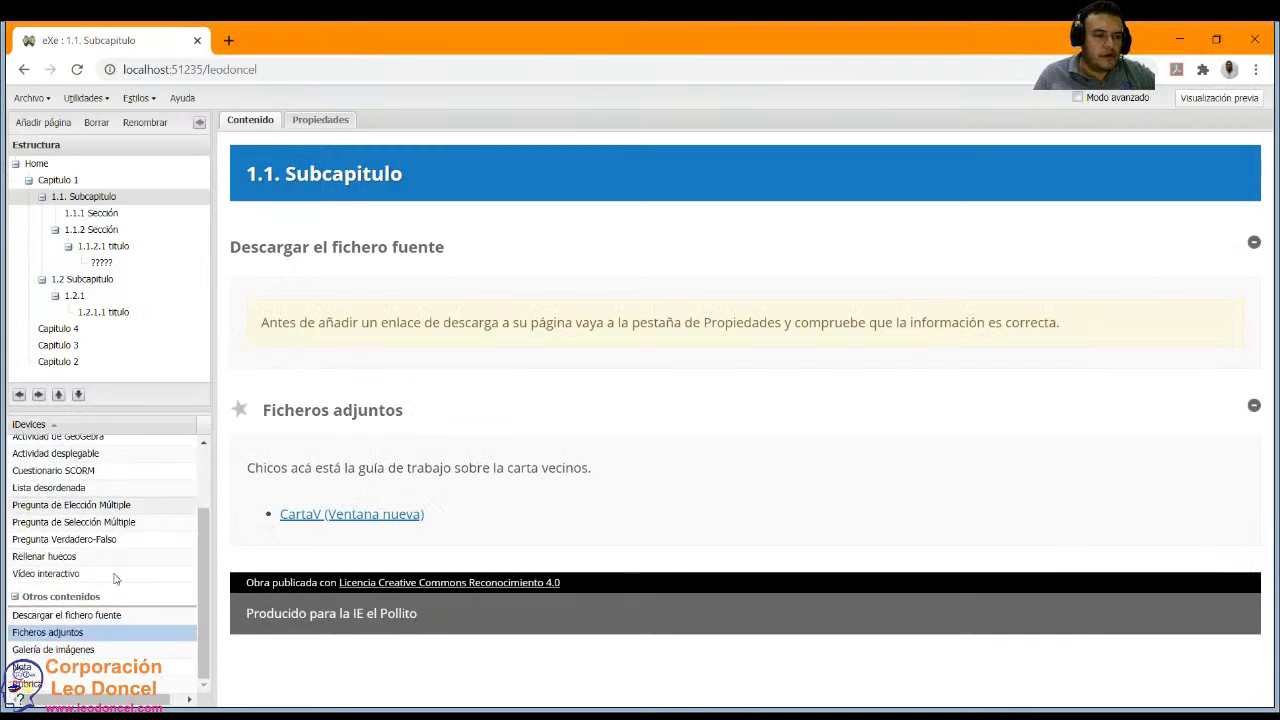
click(92, 215)
click(53, 649)
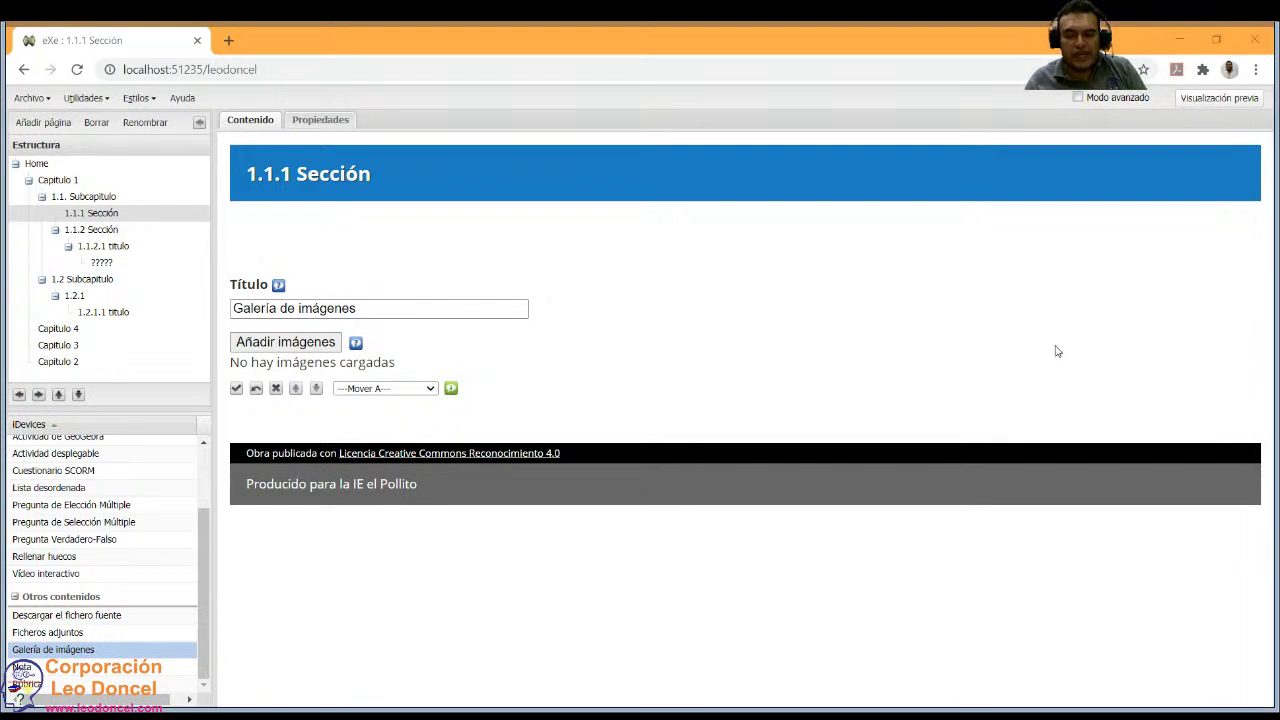
scroll(86, 598, up, 1)
scroll(72, 640, down, 1)
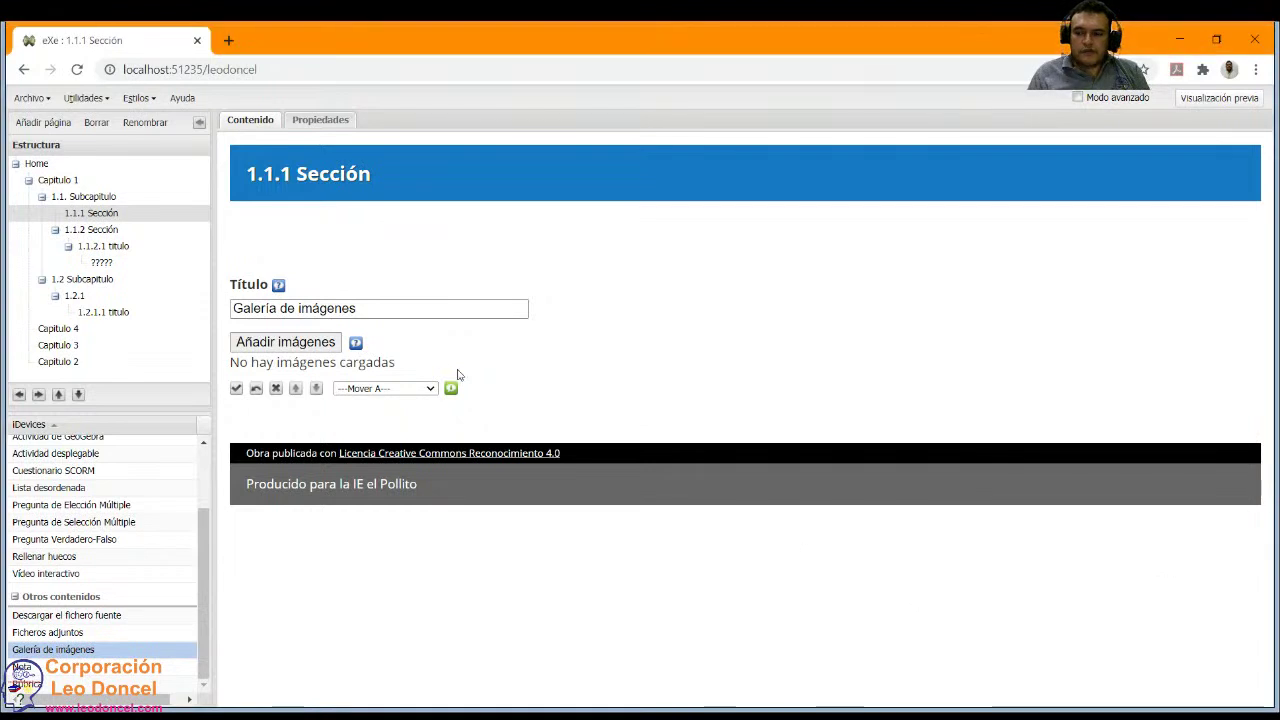
Add the image CEDULA (1).jpg from Escritorio to the gallery.
click(320, 346)
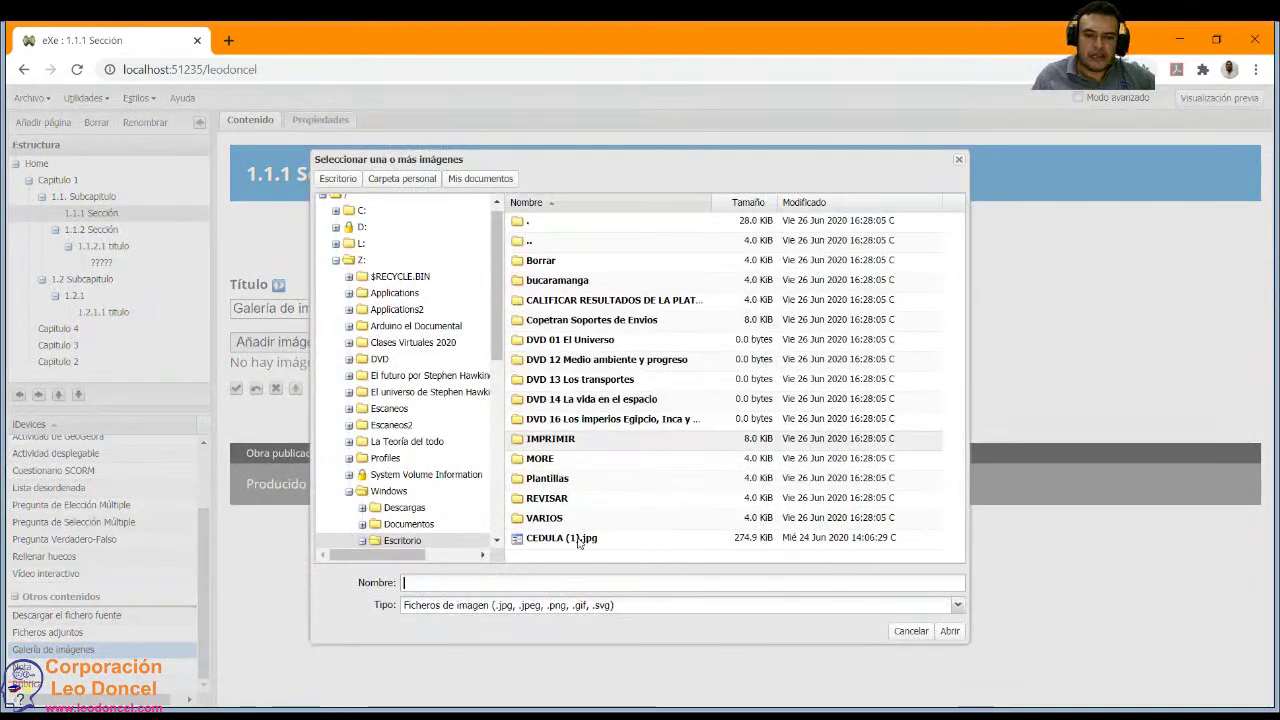
click(579, 541)
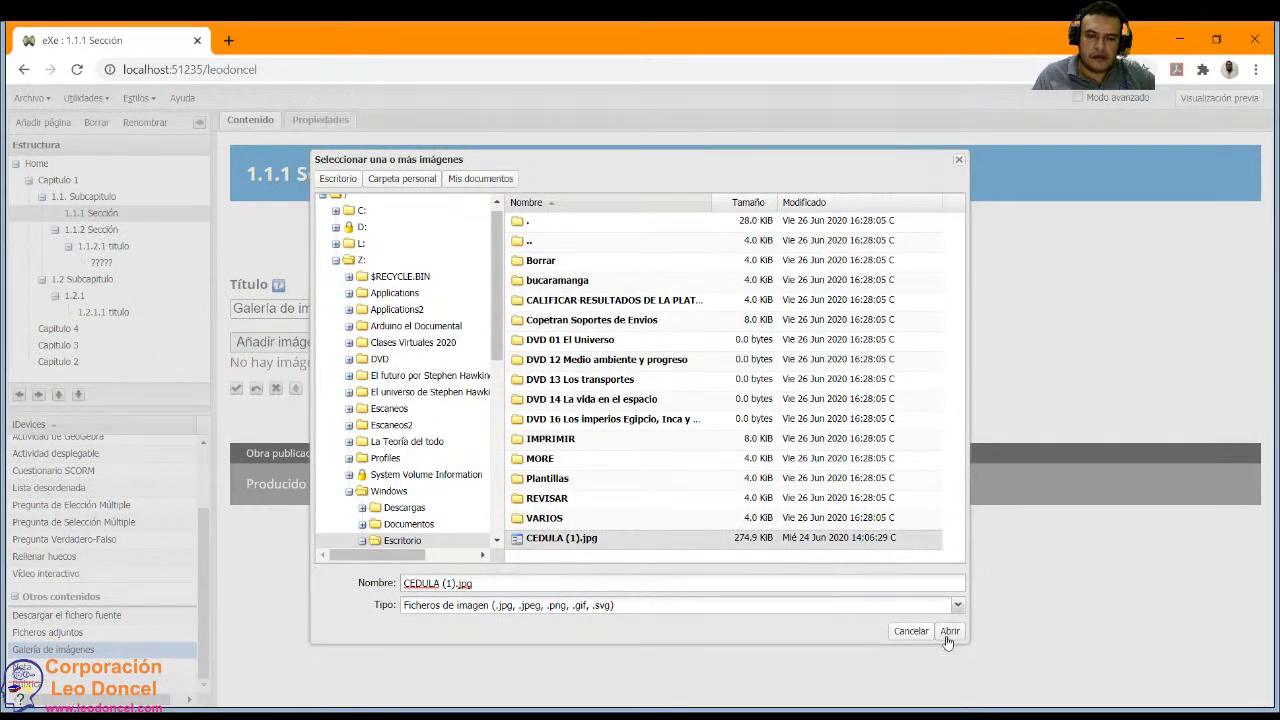
key(Return)
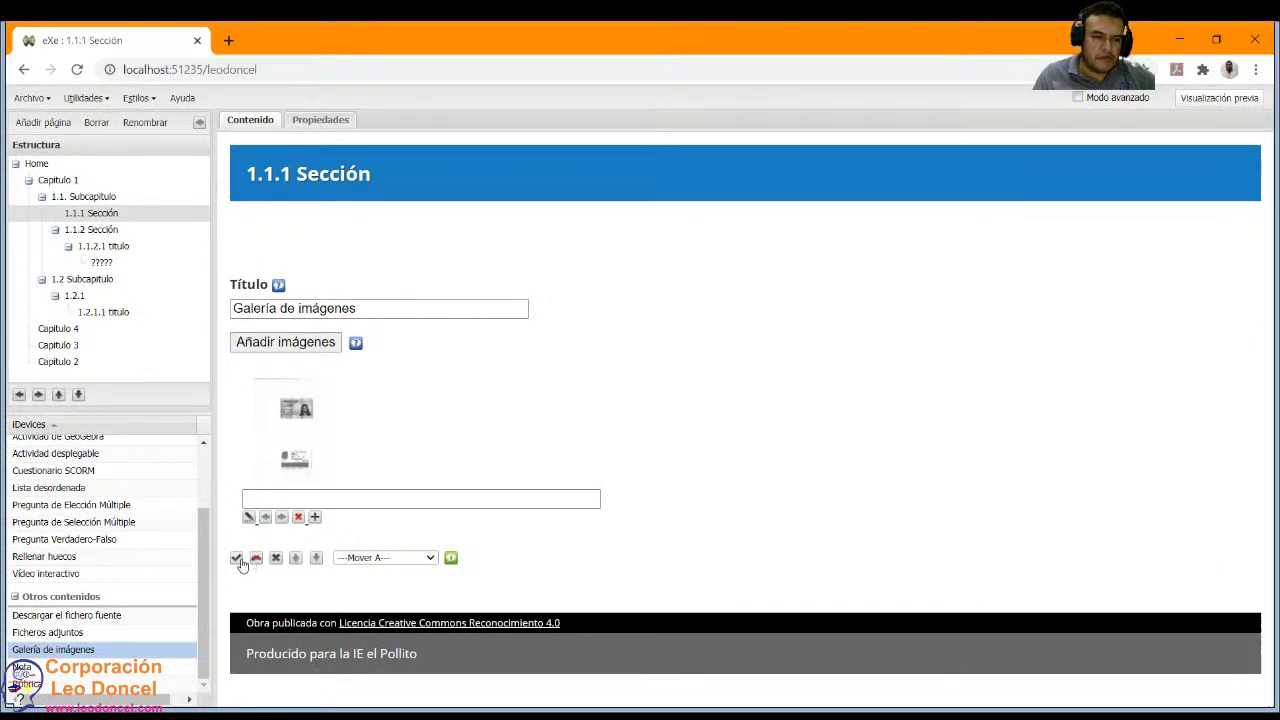
Add the image orcid.logo.svg from the Borrar/diplomado folder to the gallery.
click(300, 345)
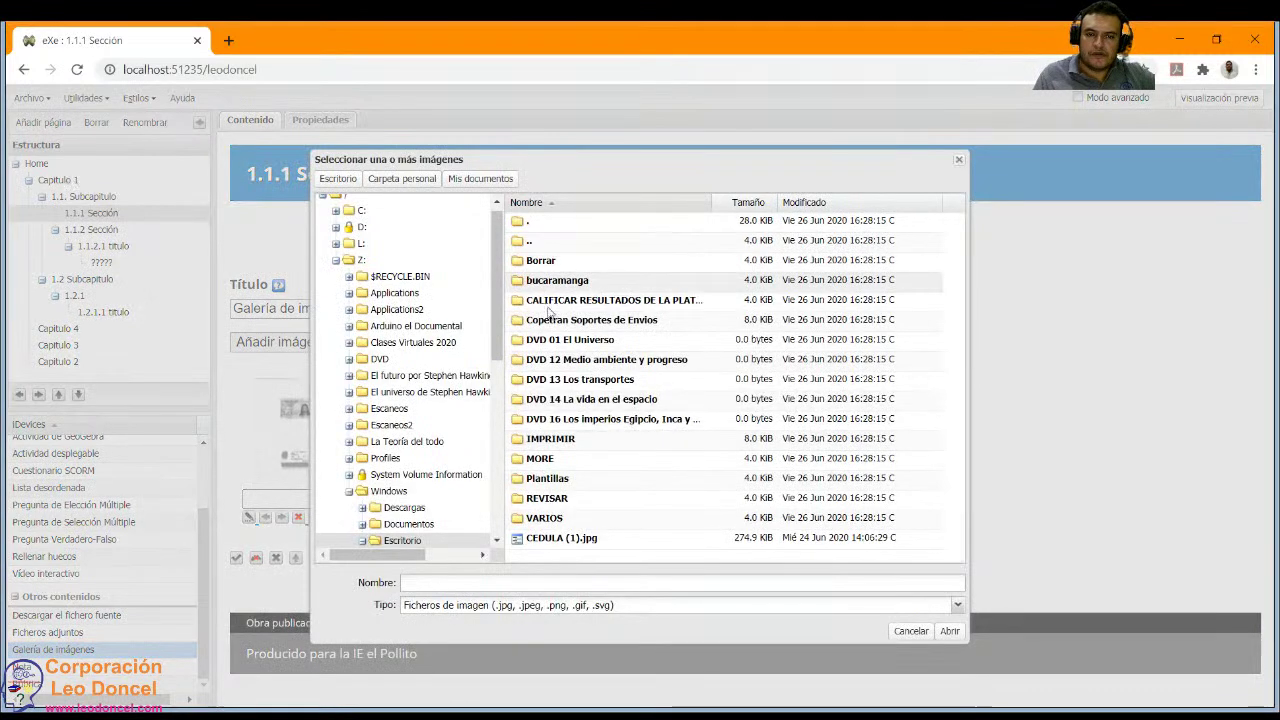
double_click(540, 260)
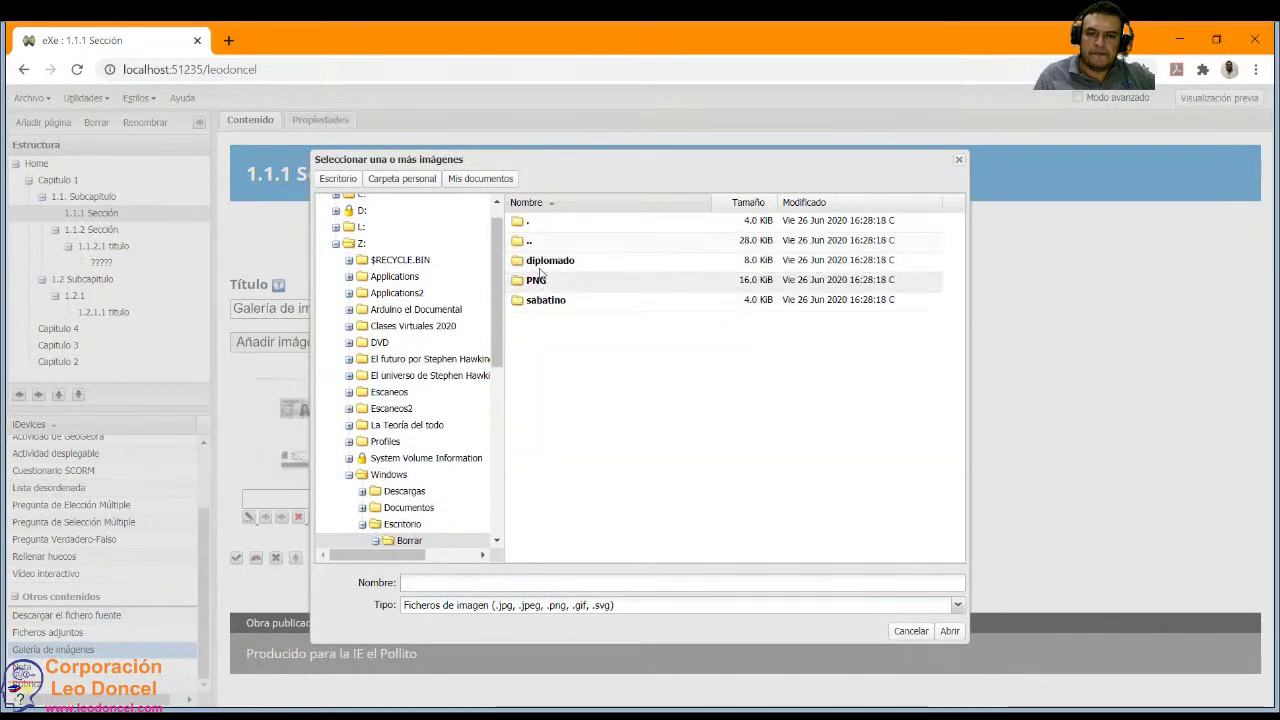
double_click(540, 261)
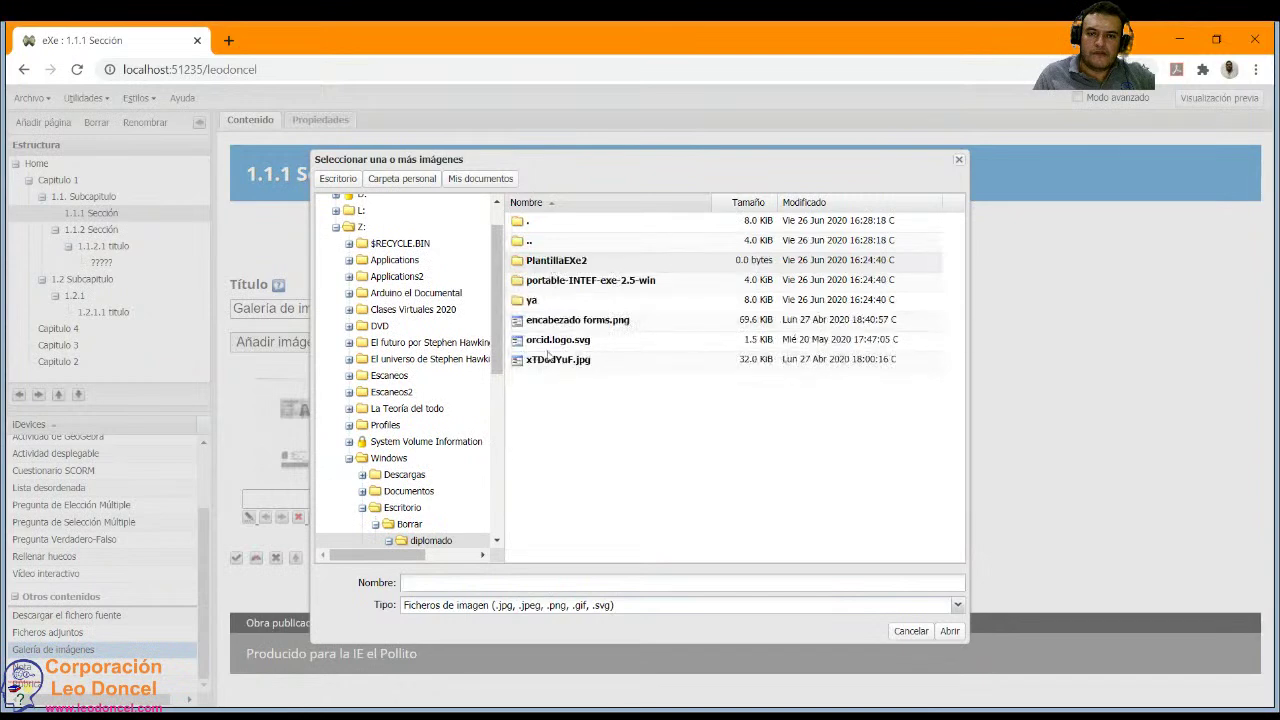
double_click(558, 340)
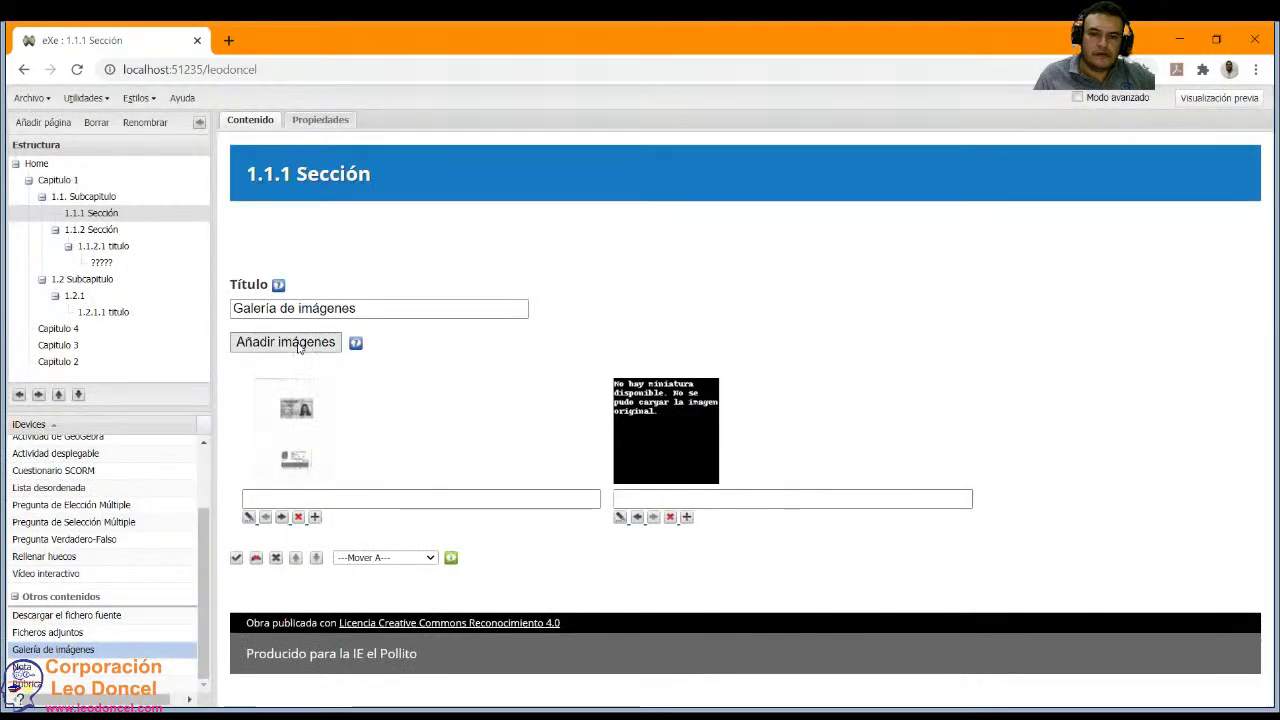
Add the JPG portrait from the diplomado folder as the third gallery image and finish editing the iDevice.
click(302, 345)
double_click(555, 360)
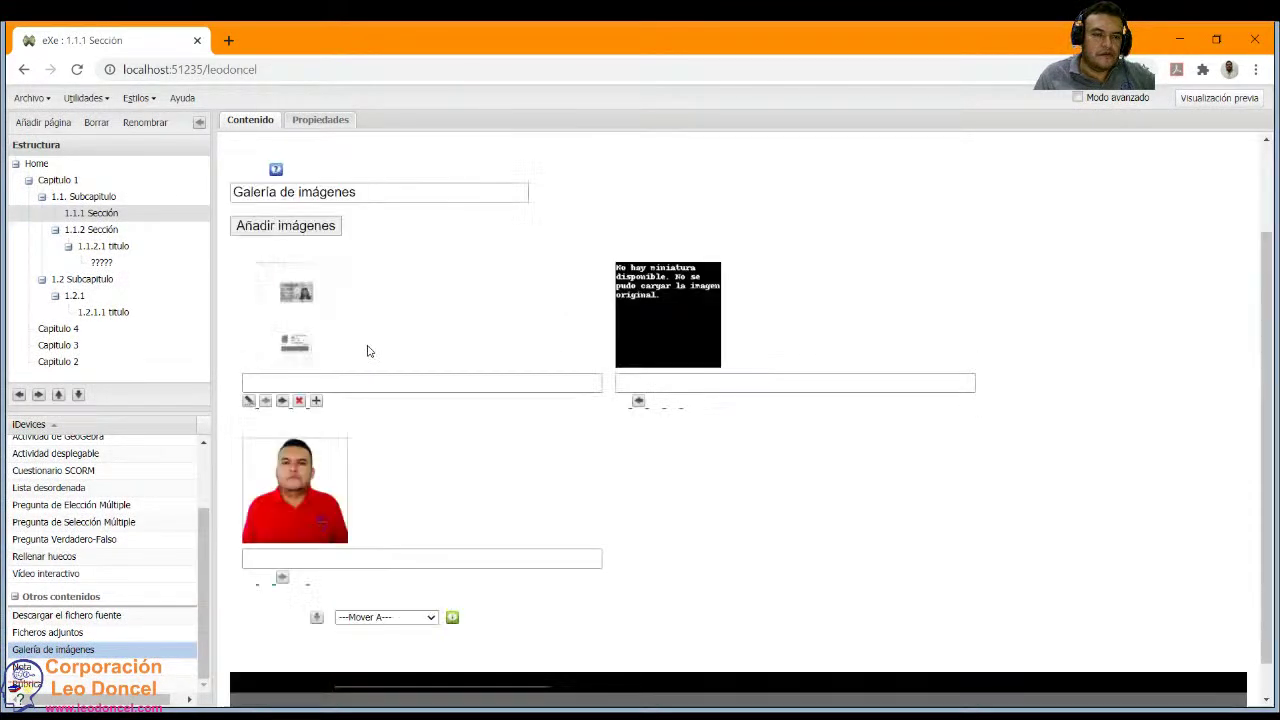
click(236, 579)
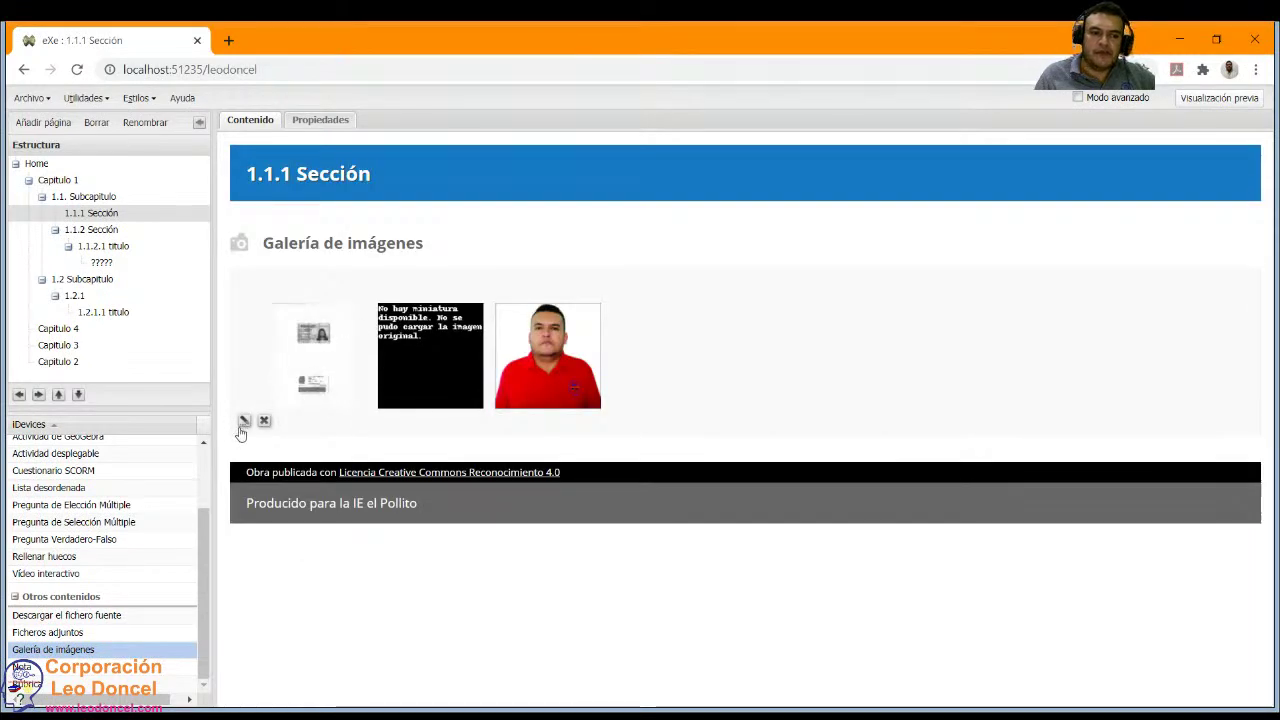
Reopen the image gallery, reorder it so the portrait comes second and the ORCID logo last, and finish editing.
click(245, 421)
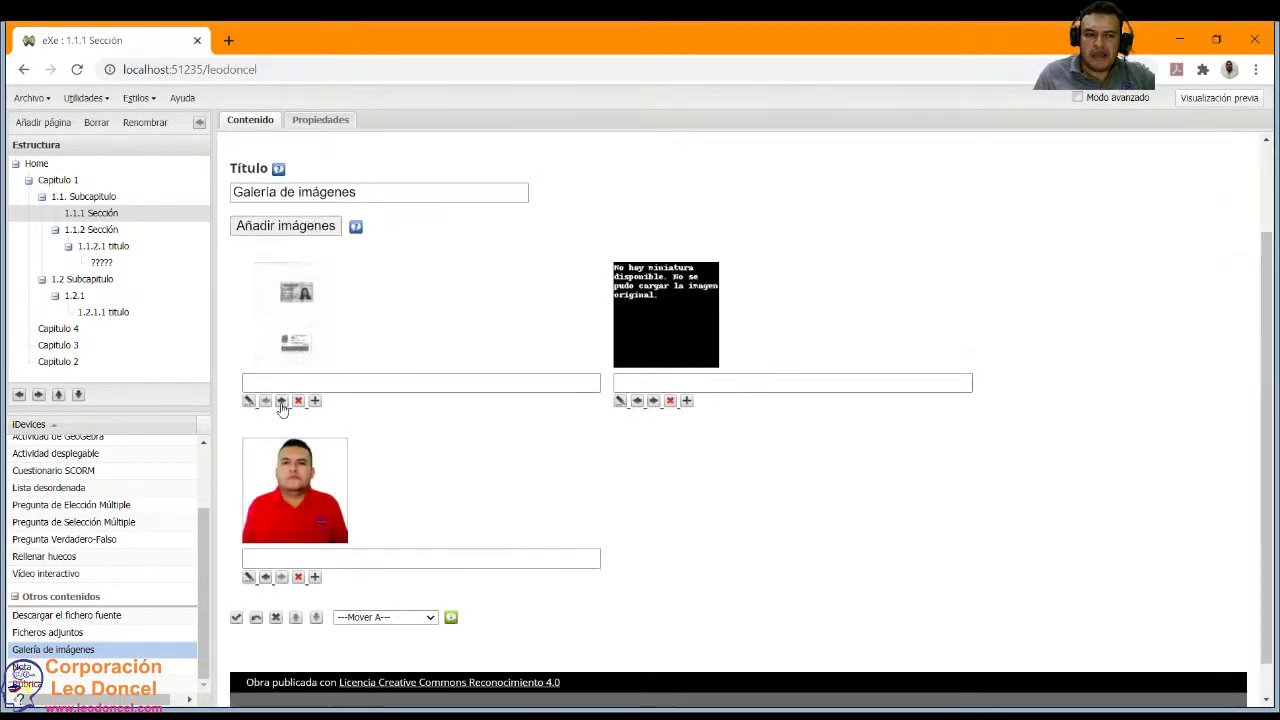
click(281, 401)
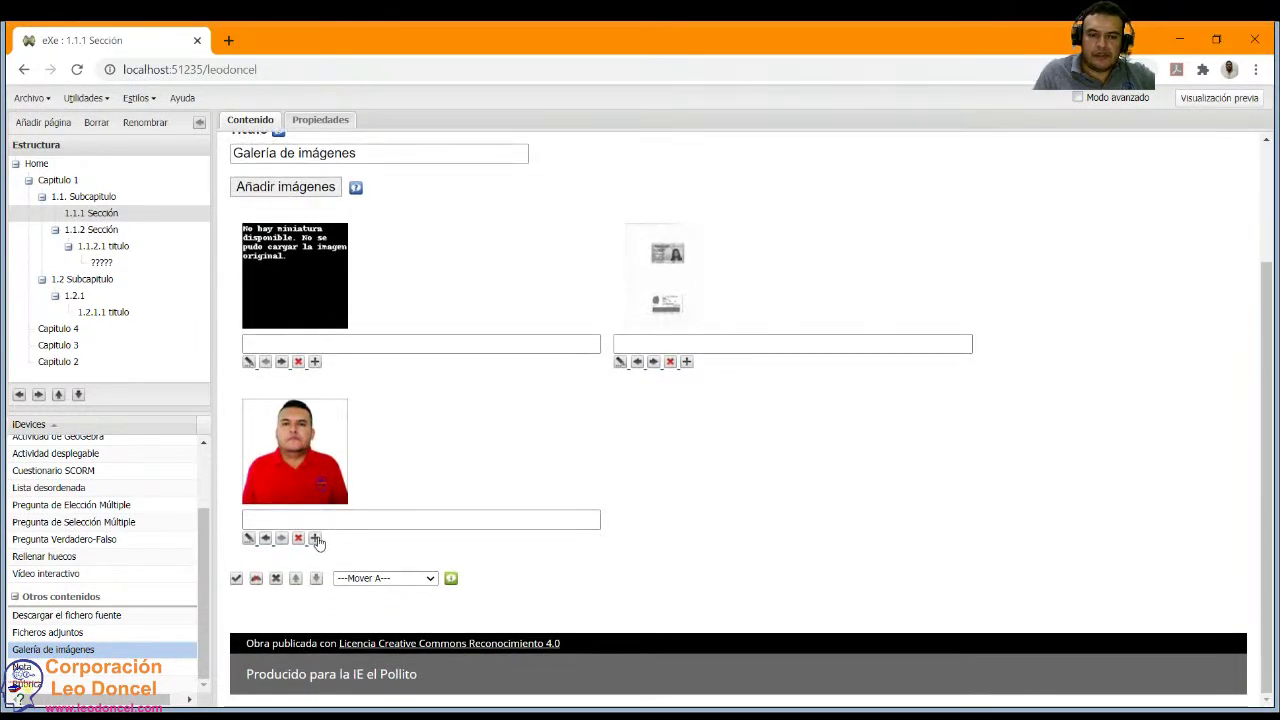
click(281, 362)
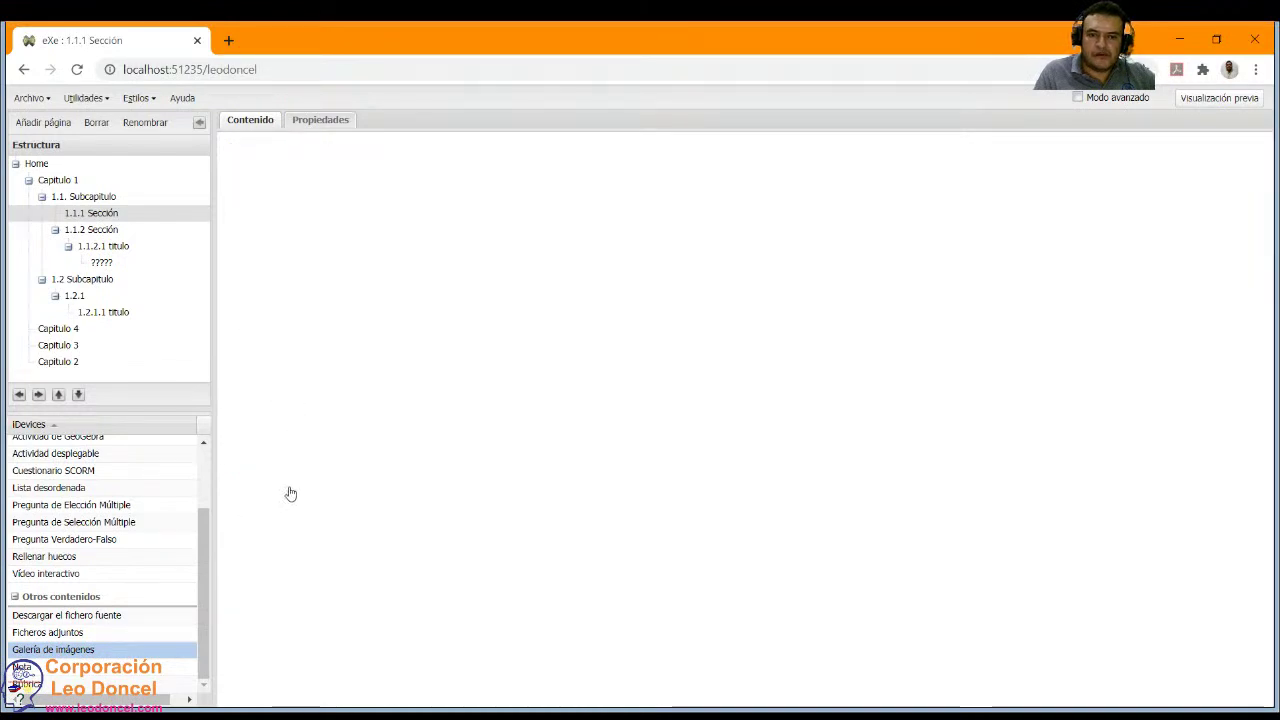
click(264, 577)
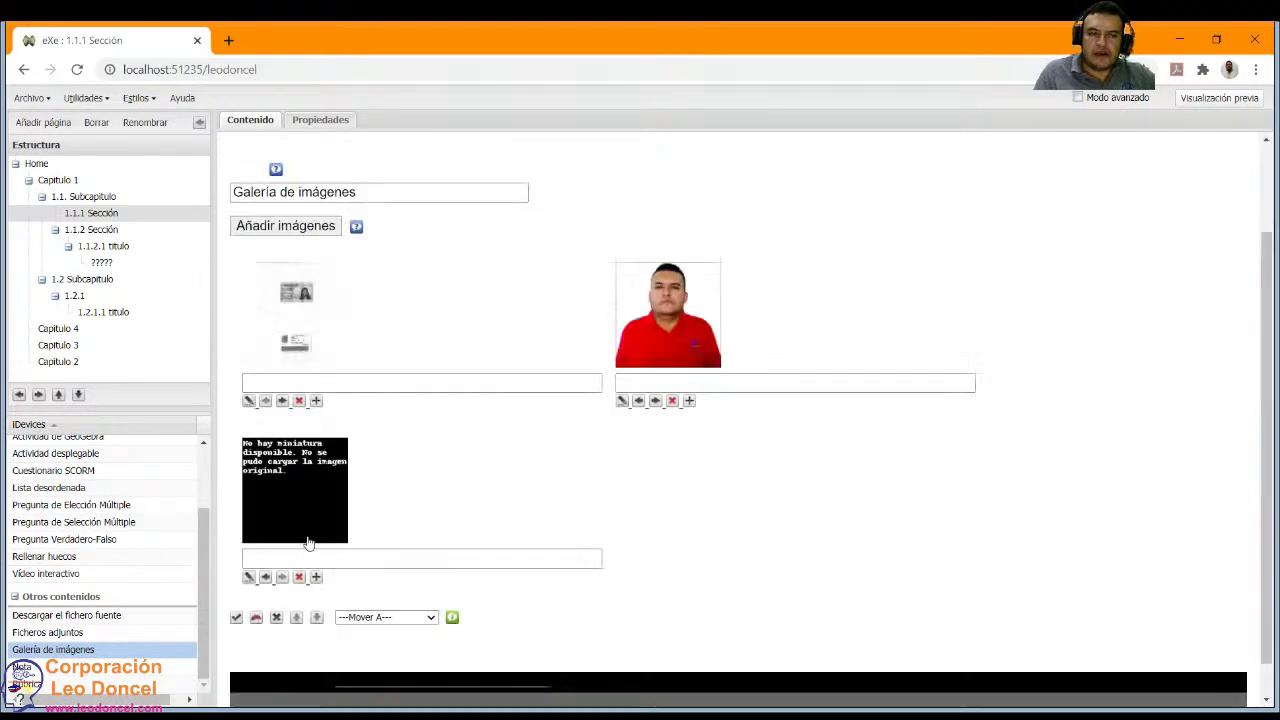
click(236, 580)
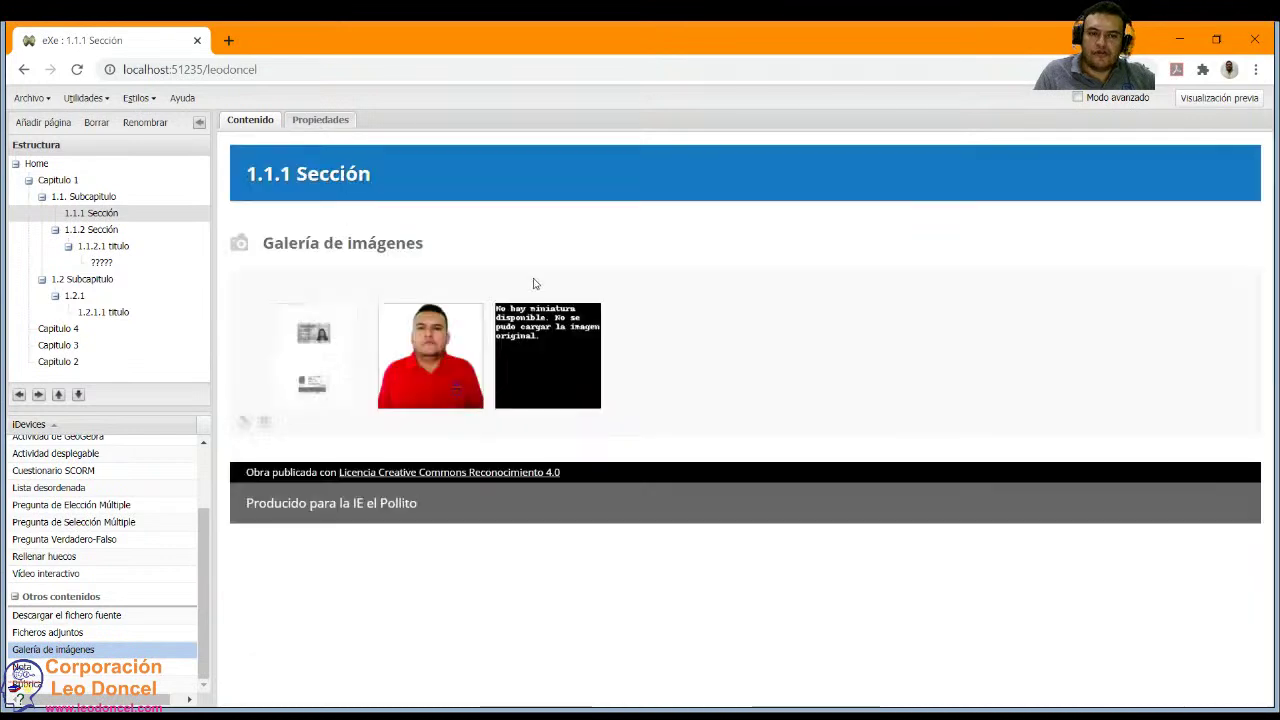
View the gallery images enlarged one after another and close the image viewer.
click(426, 332)
click(503, 282)
click(508, 312)
click(570, 238)
click(395, 304)
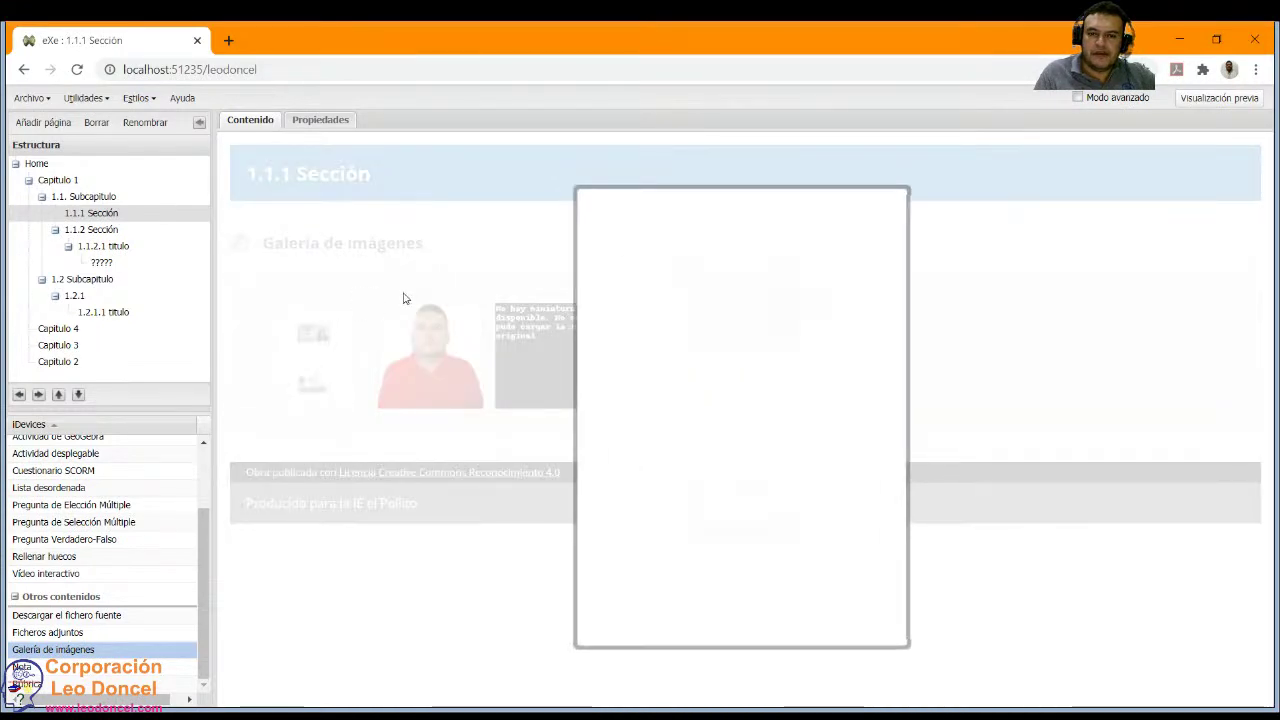
click(400, 280)
click(420, 308)
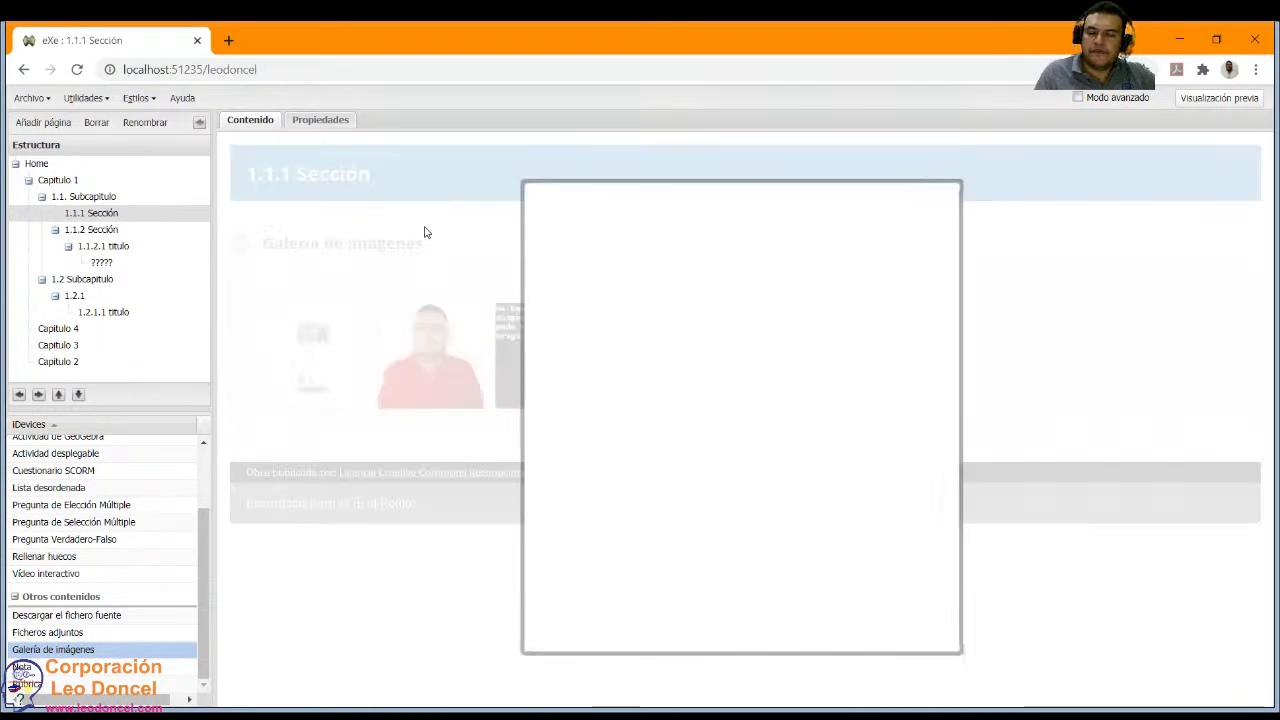
click(531, 312)
click(531, 312)
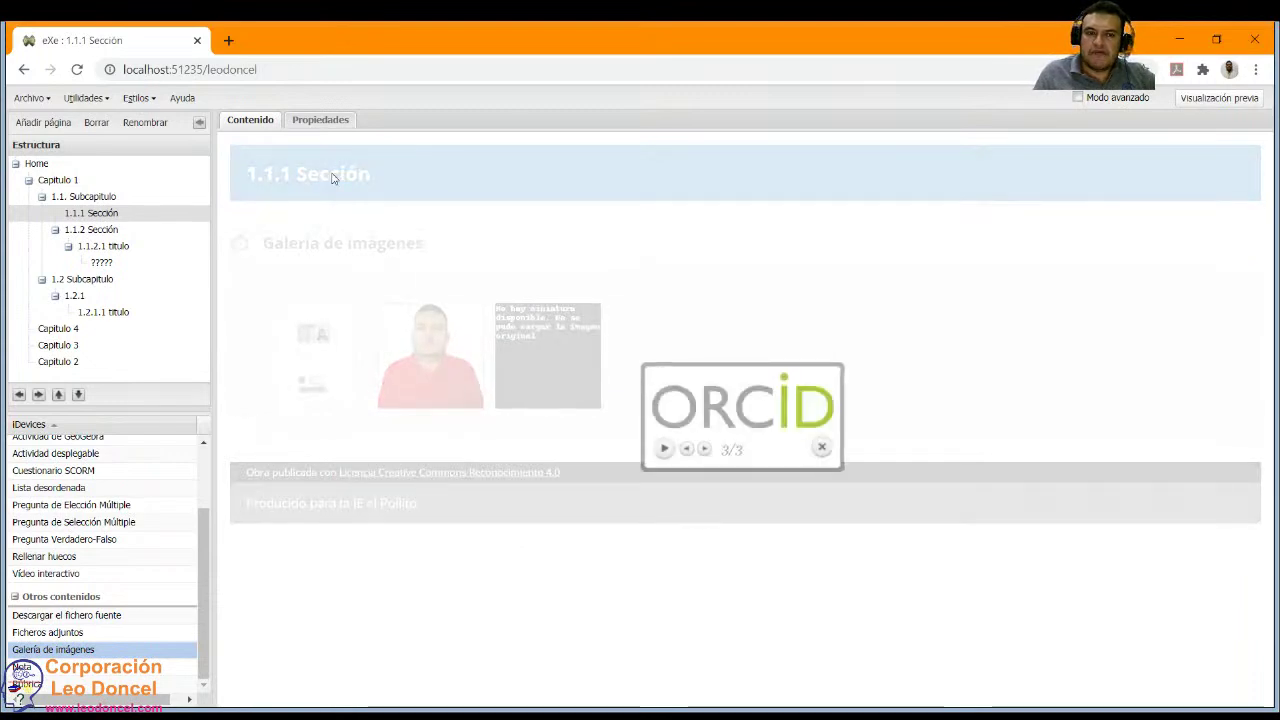
click(333, 178)
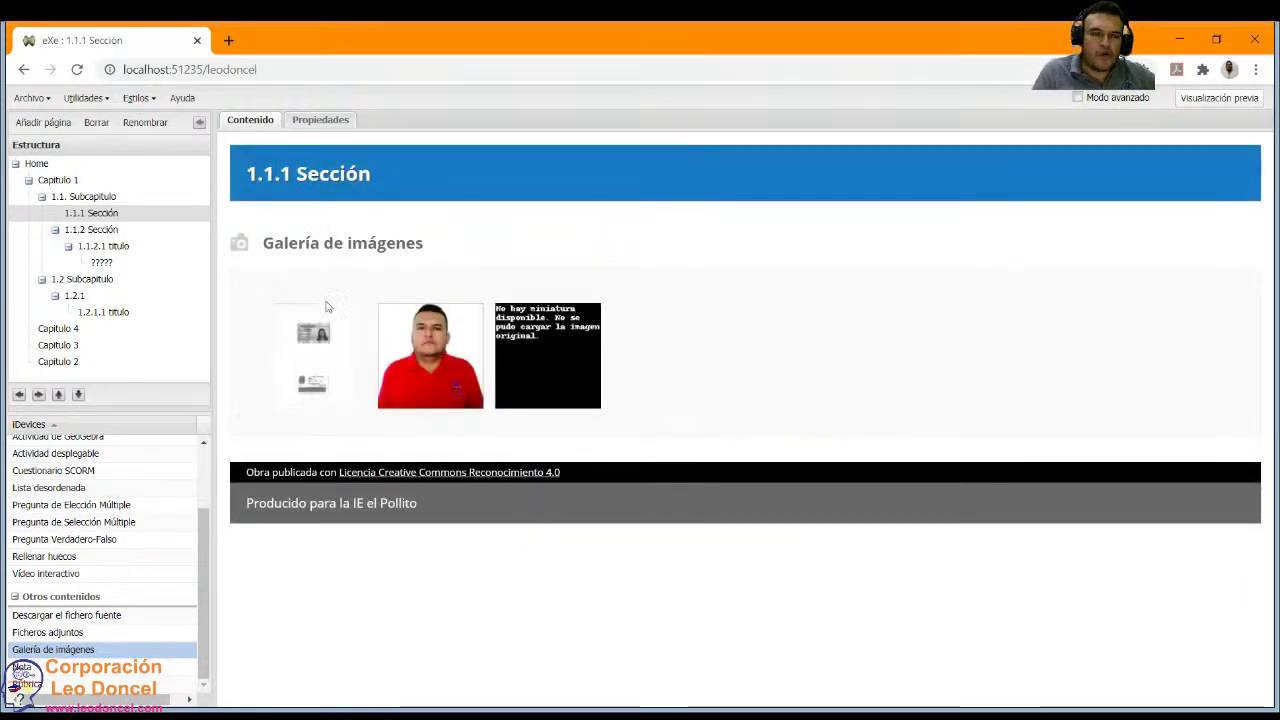
Turn on "Modo avanzado", accept the information message and turn the mode off again.
click(1078, 97)
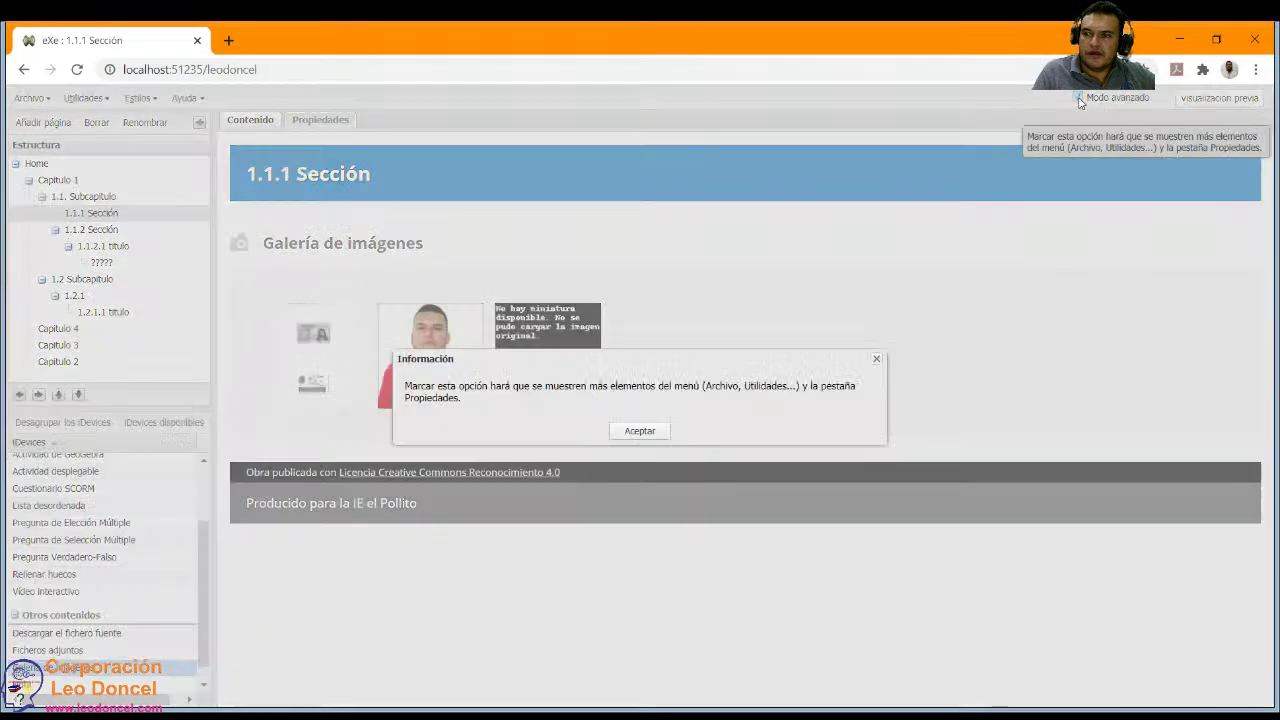
click(648, 442)
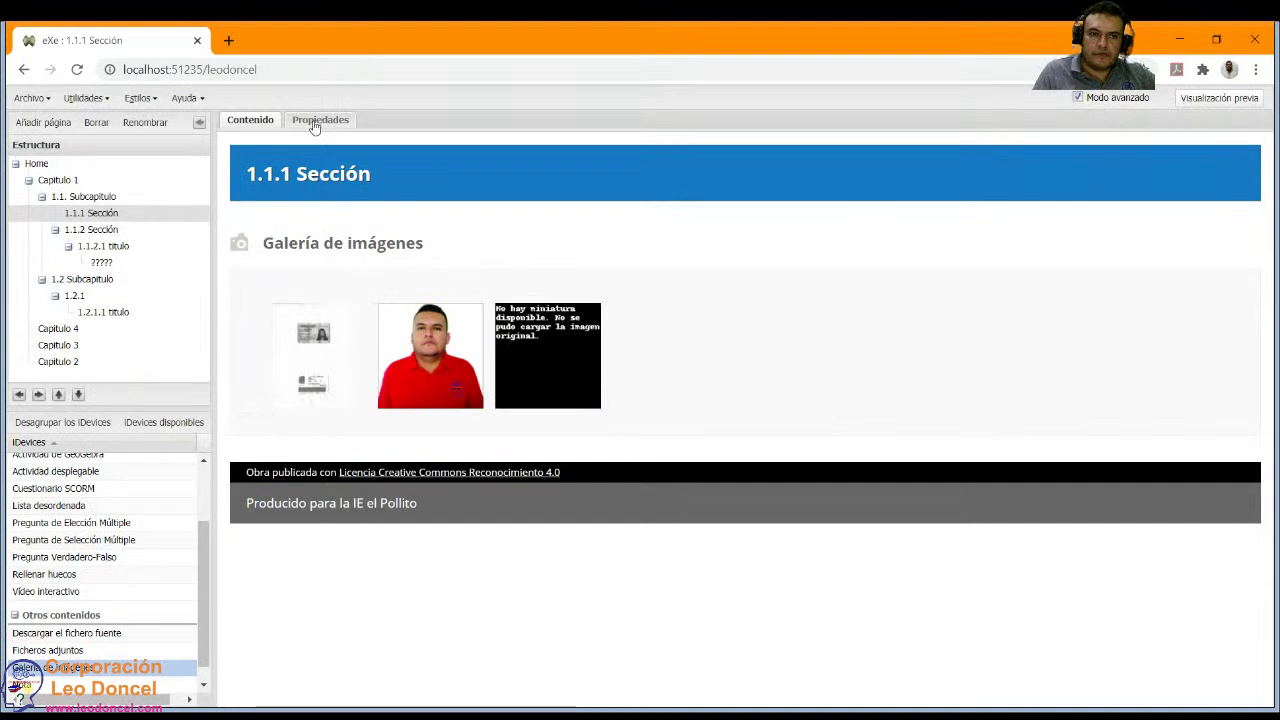
click(1080, 98)
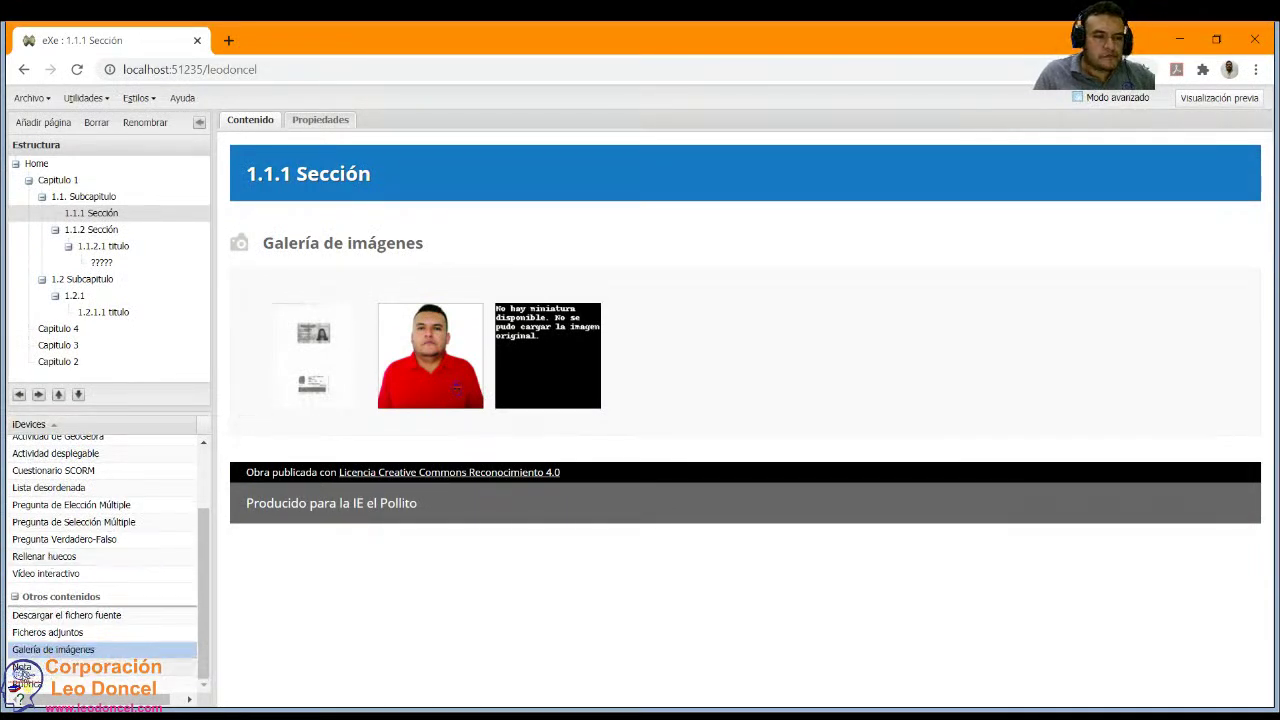
Add a Nota iDevice with the comment "Esto es una nota." below the gallery and finish editing it.
click(22, 668)
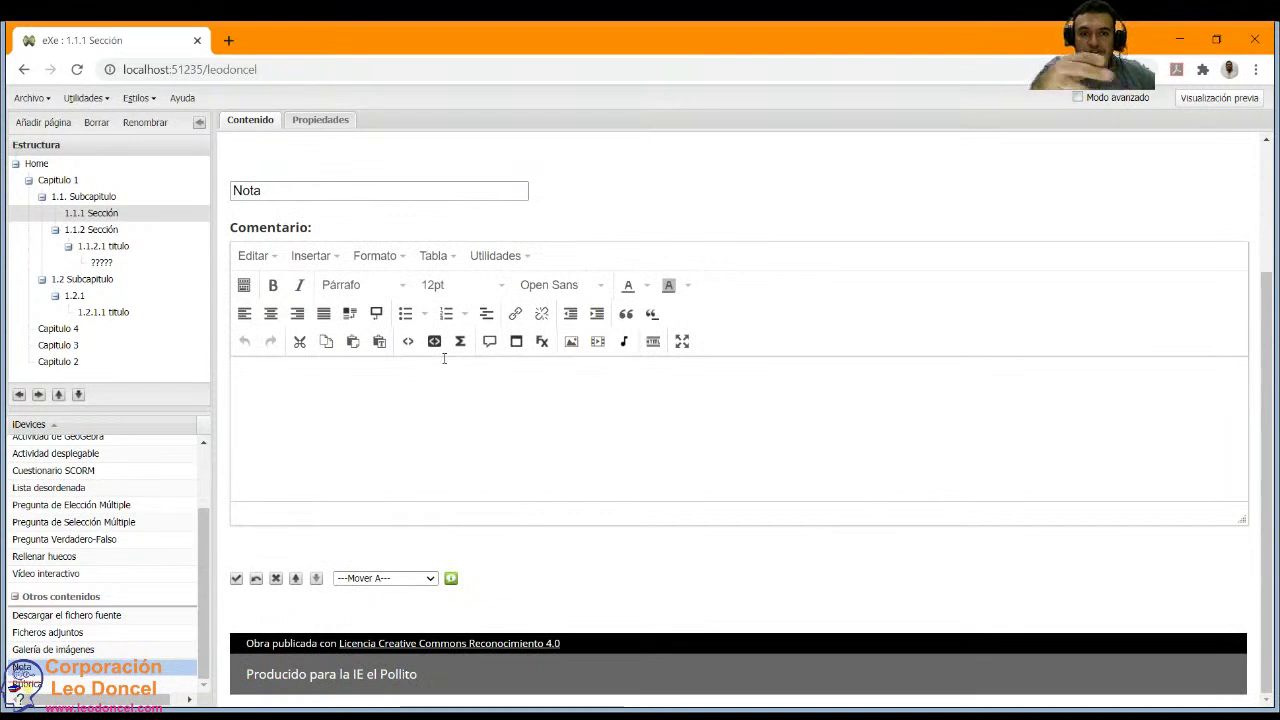
click(417, 414)
text(Esto e)
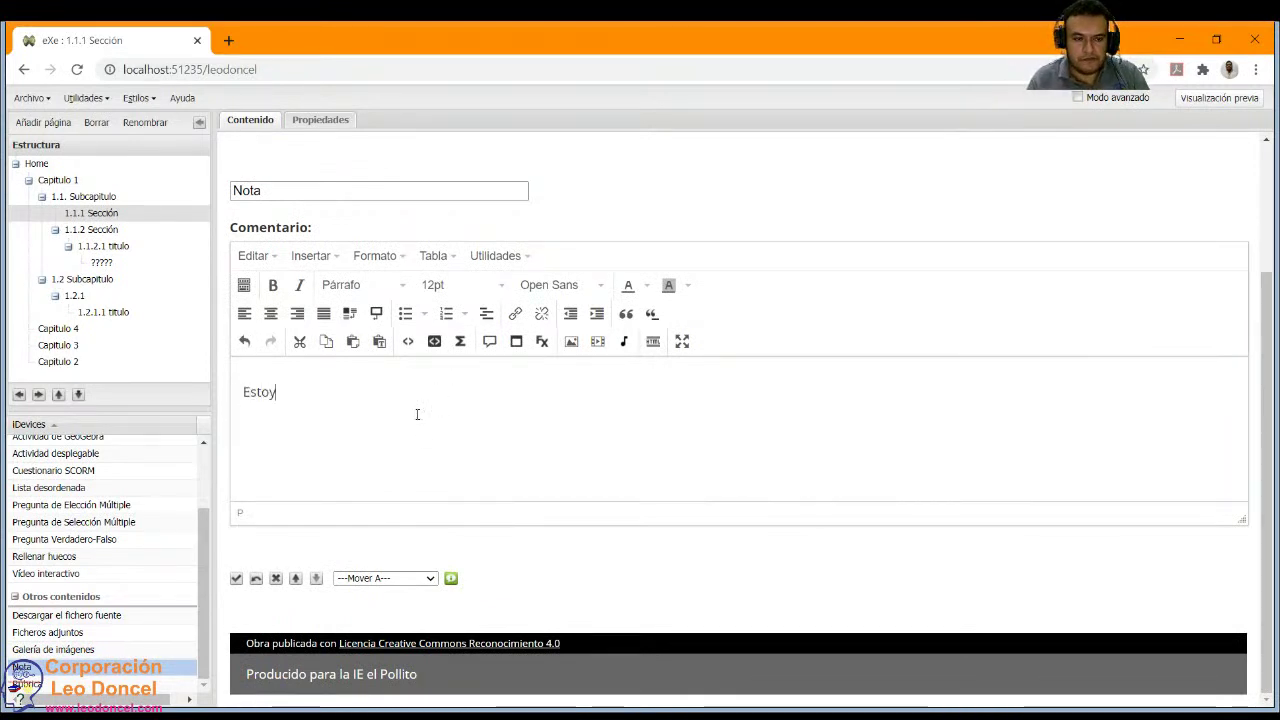
text(s una noa)
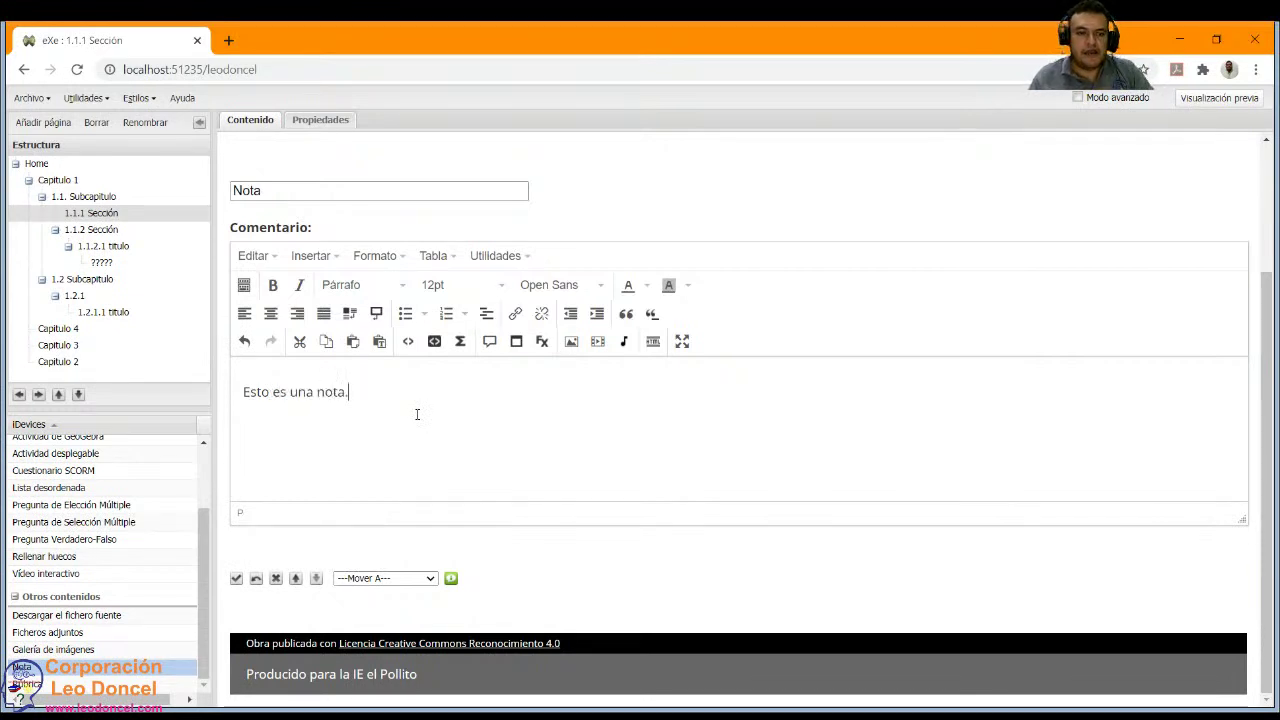
click(236, 578)
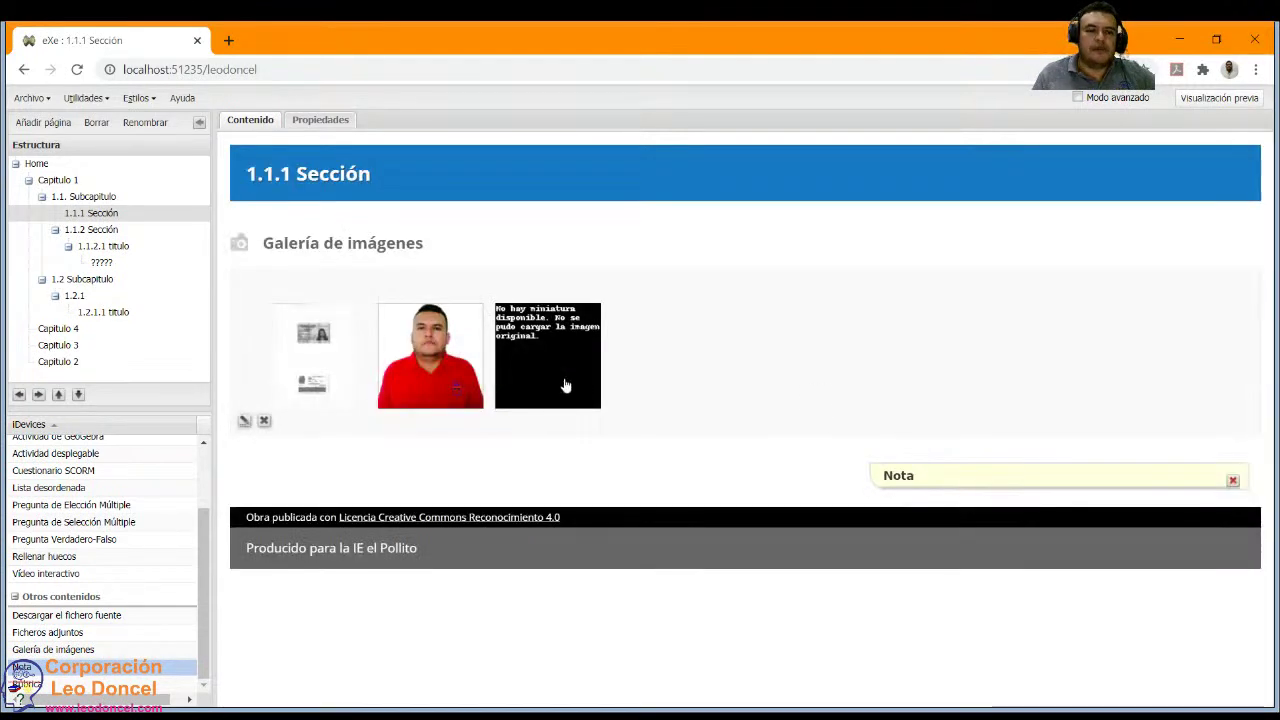
Expand and collapse the note repeatedly to check how it displays its comment, leaving it expanded.
click(950, 480)
click(931, 485)
click(932, 484)
click(933, 484)
click(934, 483)
click(934, 483)
click(933, 484)
click(933, 484)
click(932, 484)
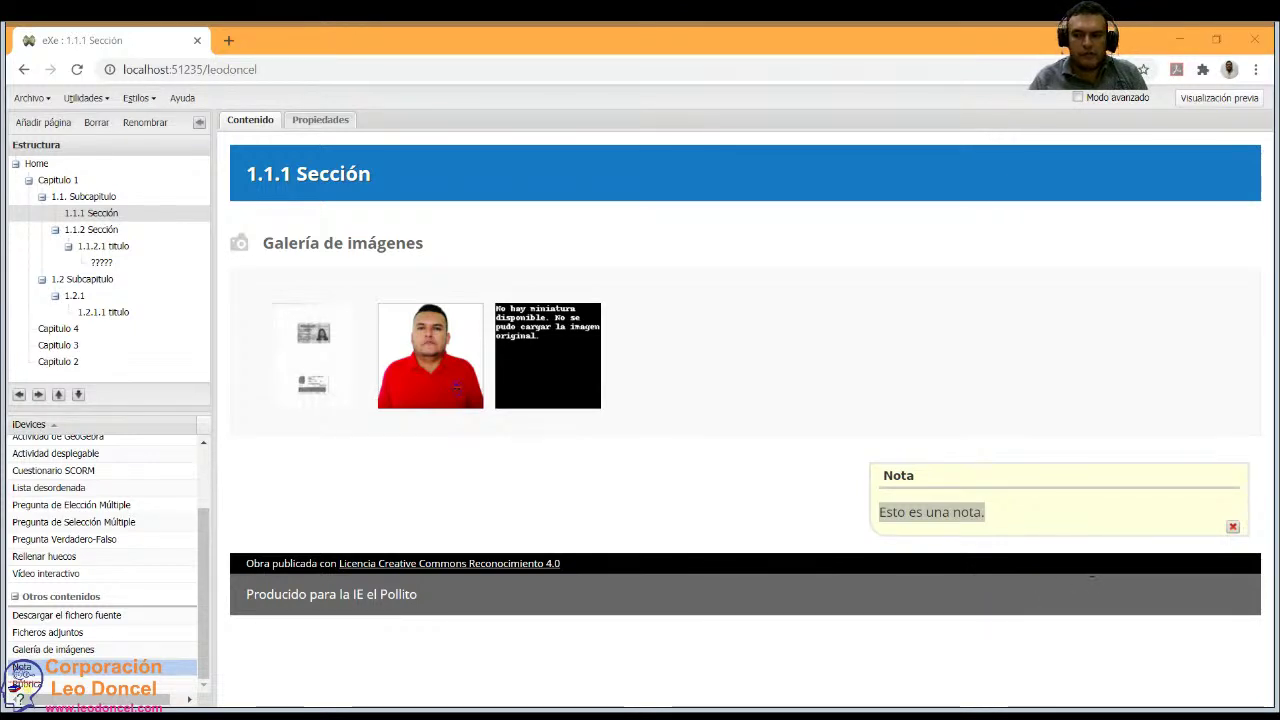
click(757, 462)
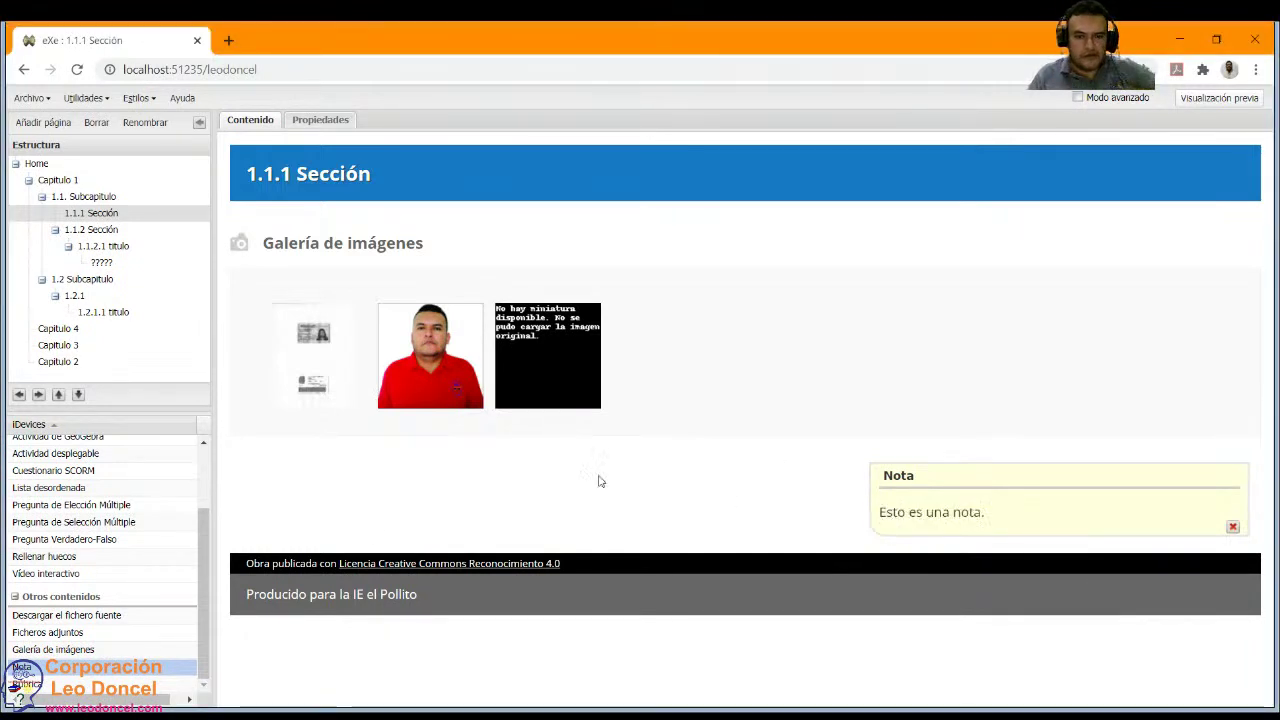
Add a Rúbrica iDevice to the 1.1.1 Sección page and load the sample Rúbrica de ejemplo (4x4) as the new rubric.
mouse_move(322, 447)
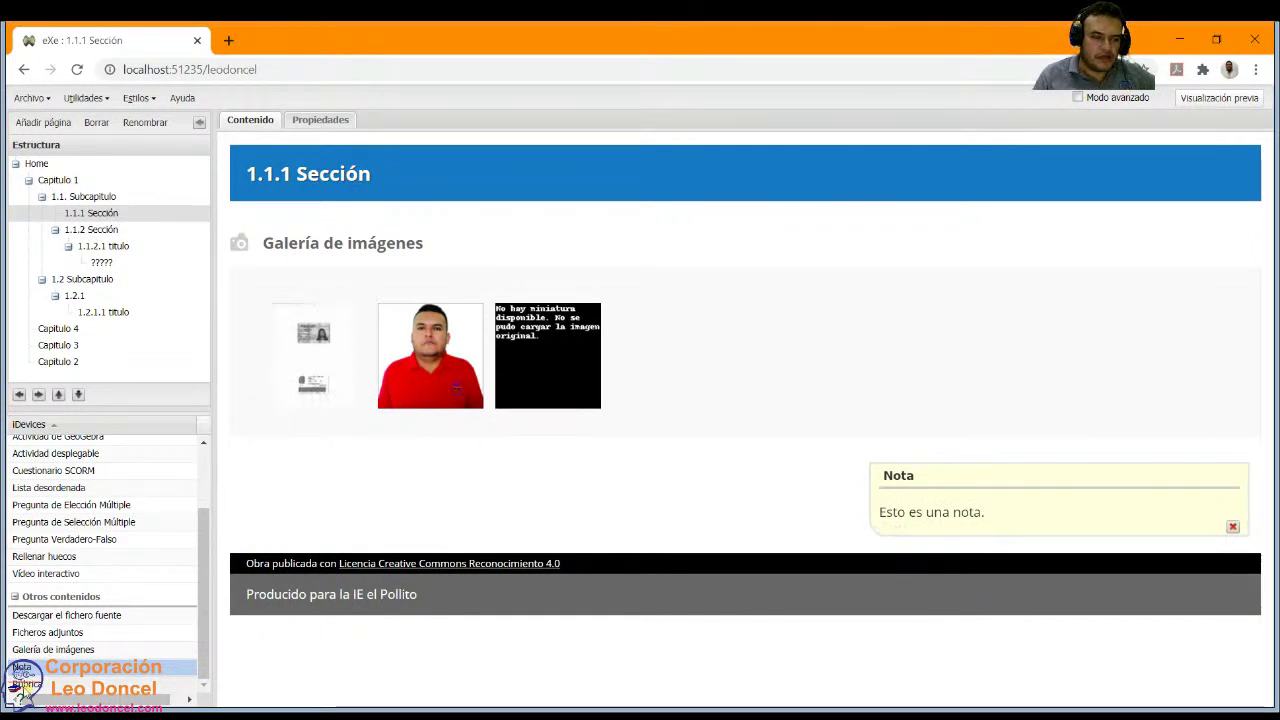
click(22, 684)
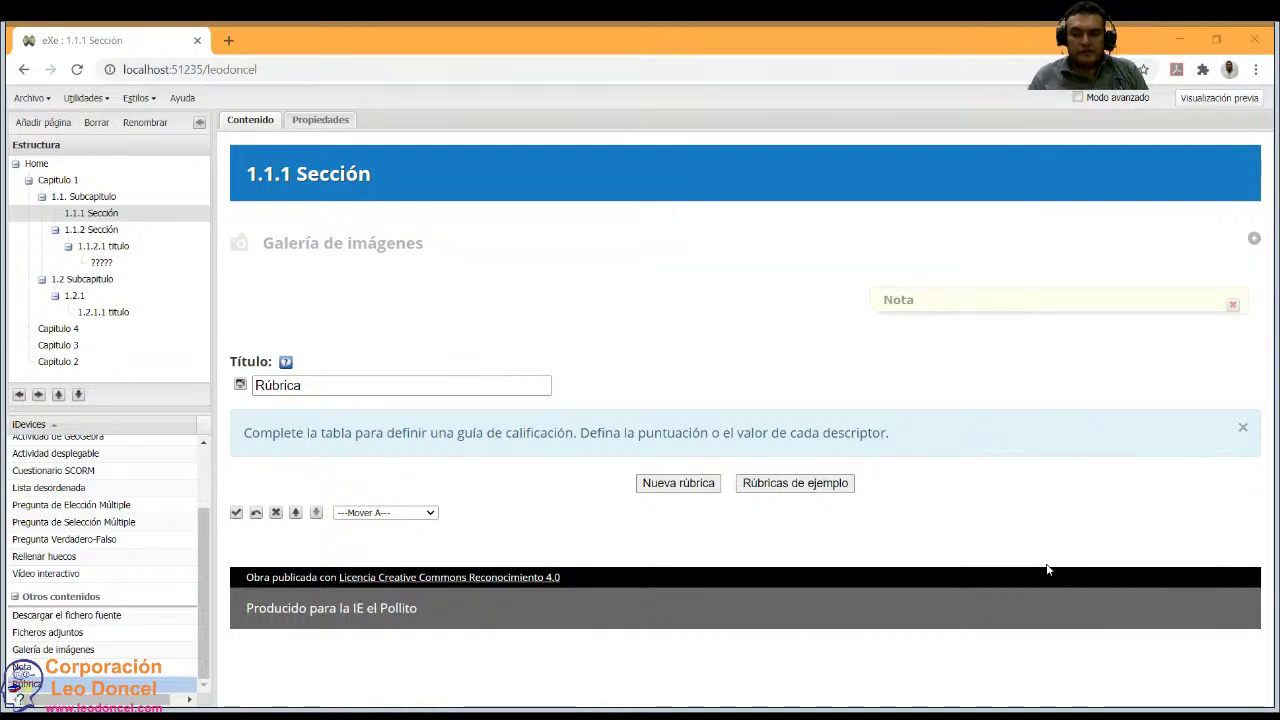
click(515, 383)
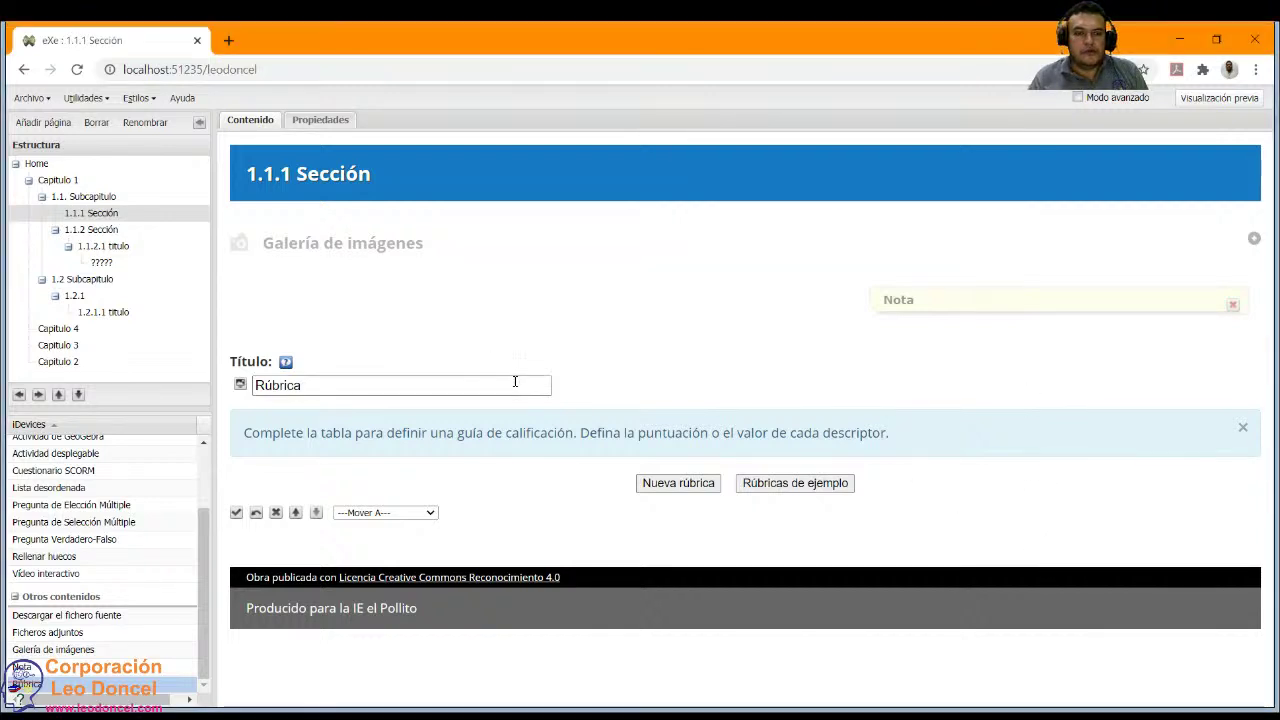
click(333, 384)
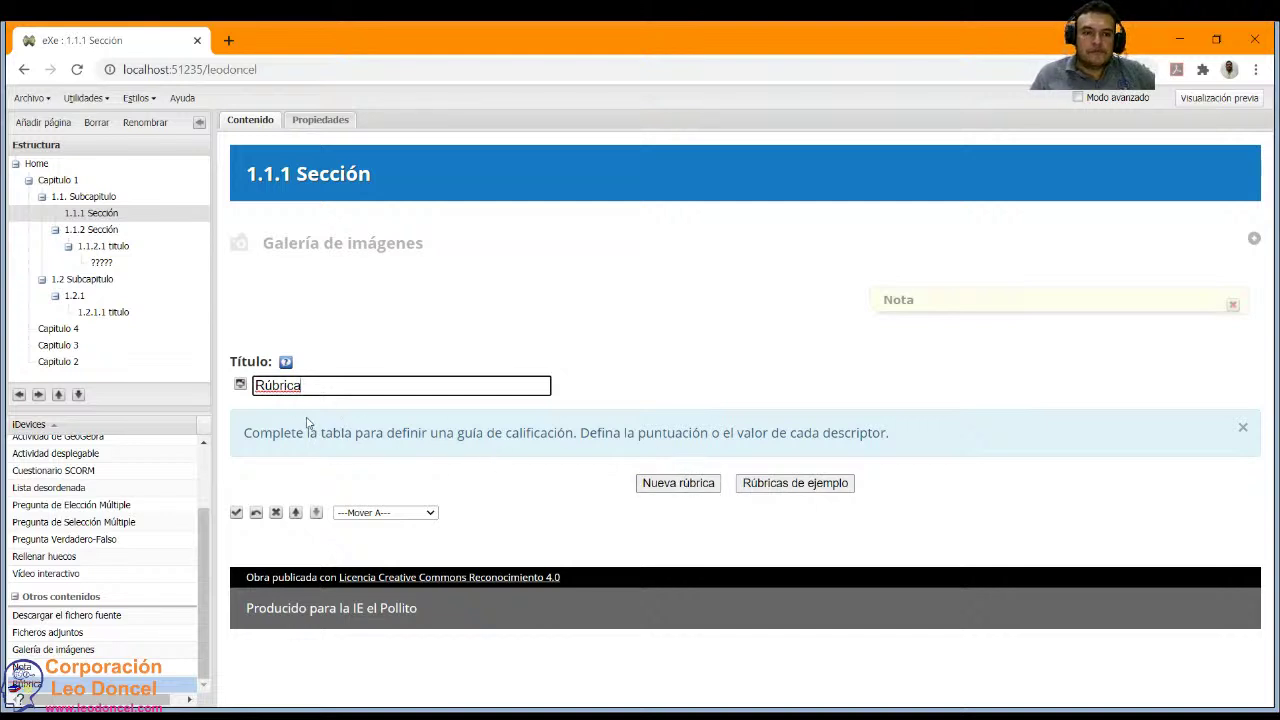
click(816, 490)
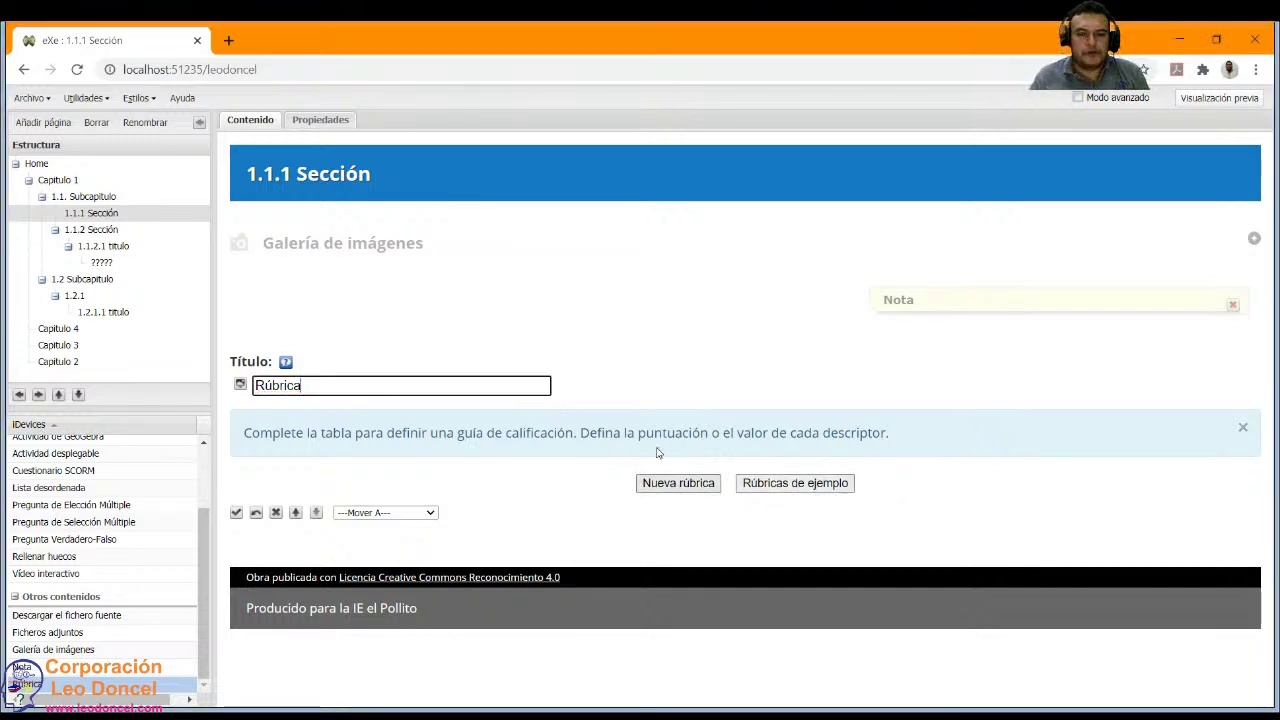
click(745, 481)
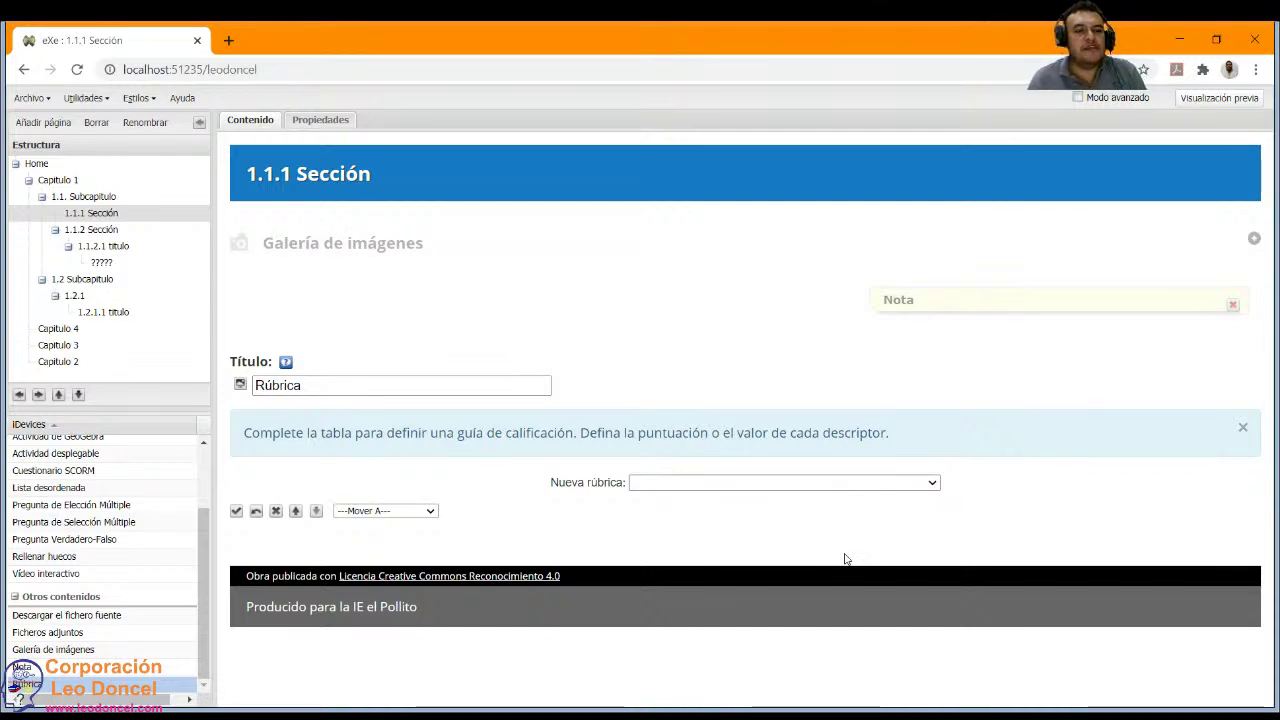
click(762, 539)
scroll(240, 350, down, 3)
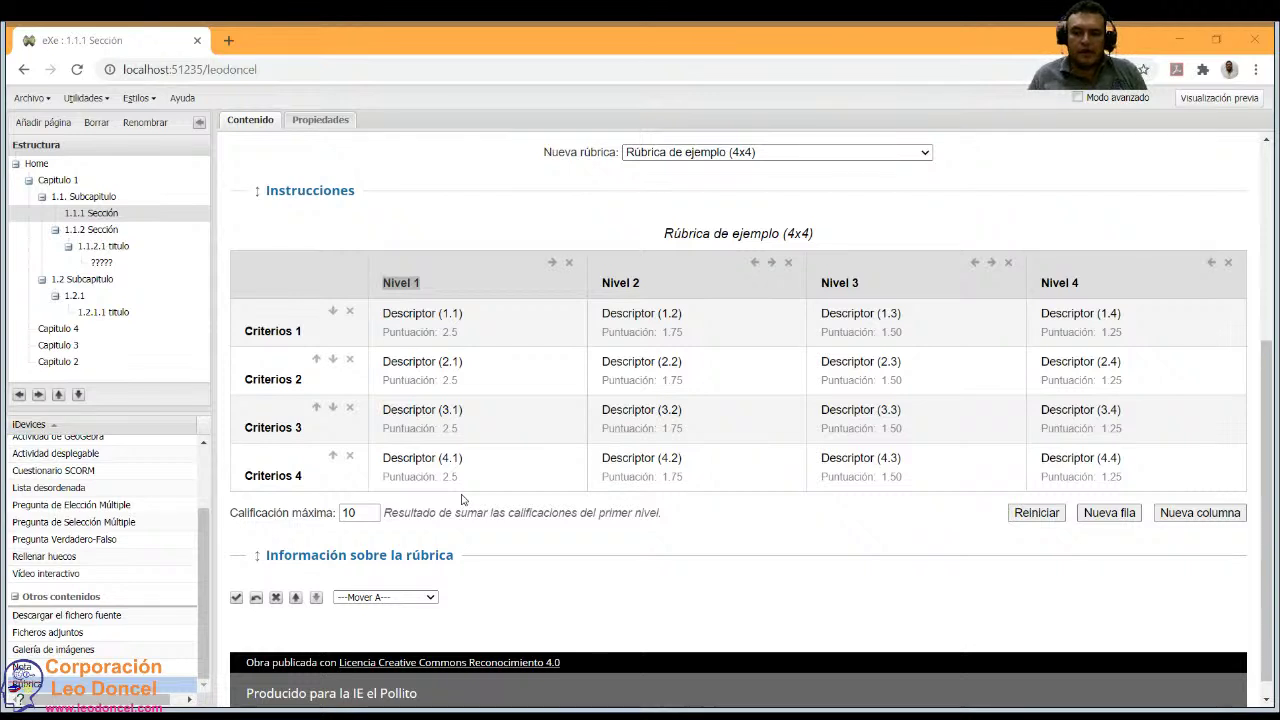
Examine the sample rubric's caption, level headings, criteria and descriptor cells.
key(alt+Tab)
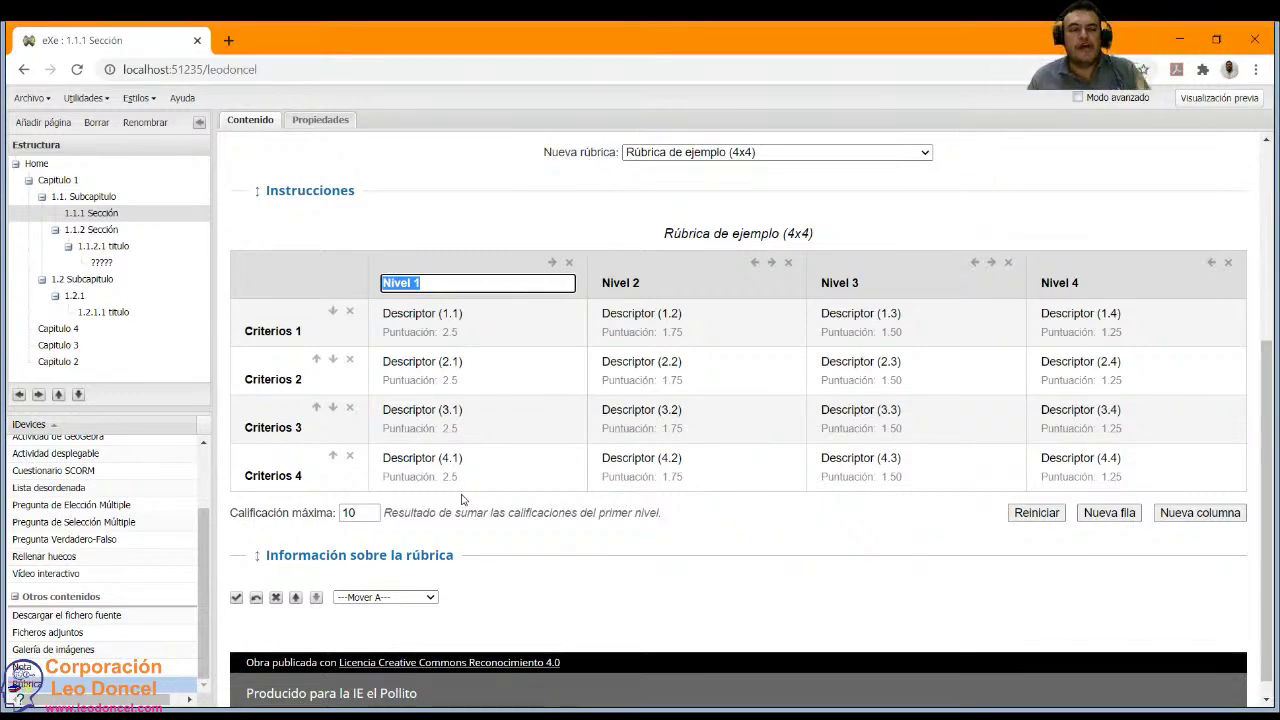
scroll(462, 499, up, 3)
click(479, 407)
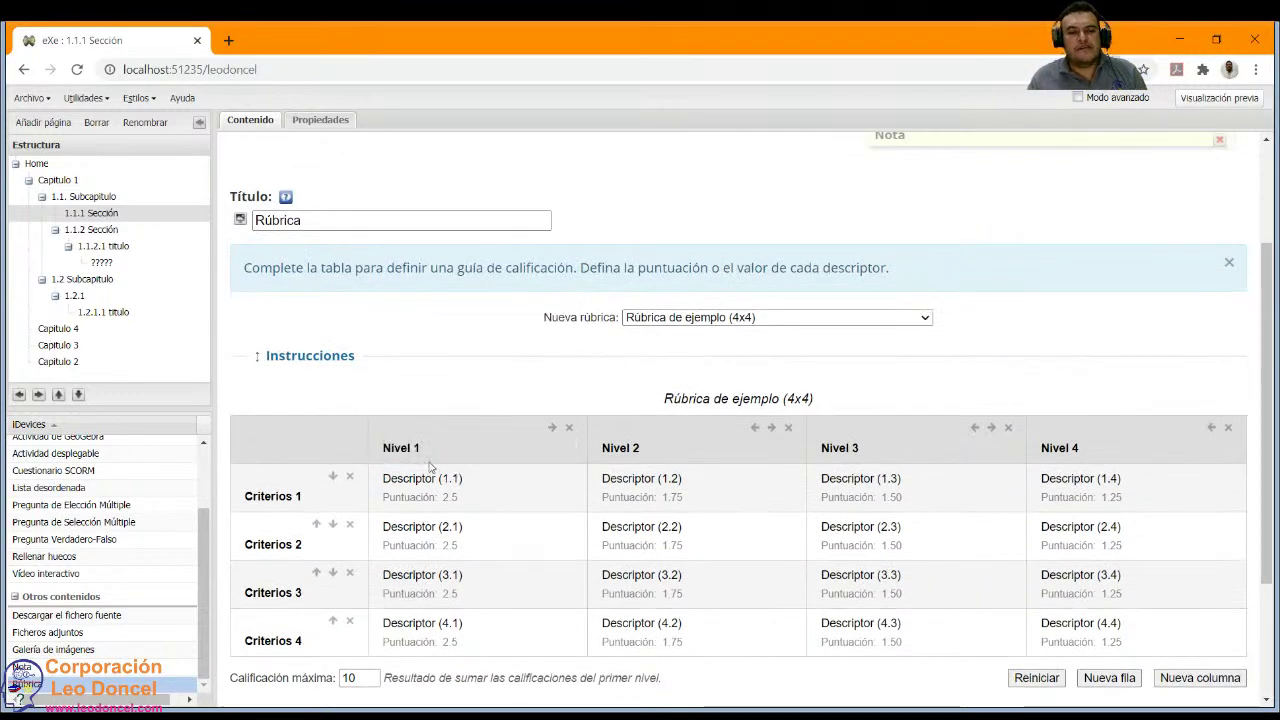
click(426, 448)
click(644, 446)
click(644, 446)
click(615, 392)
scroll(610, 395, down, 3)
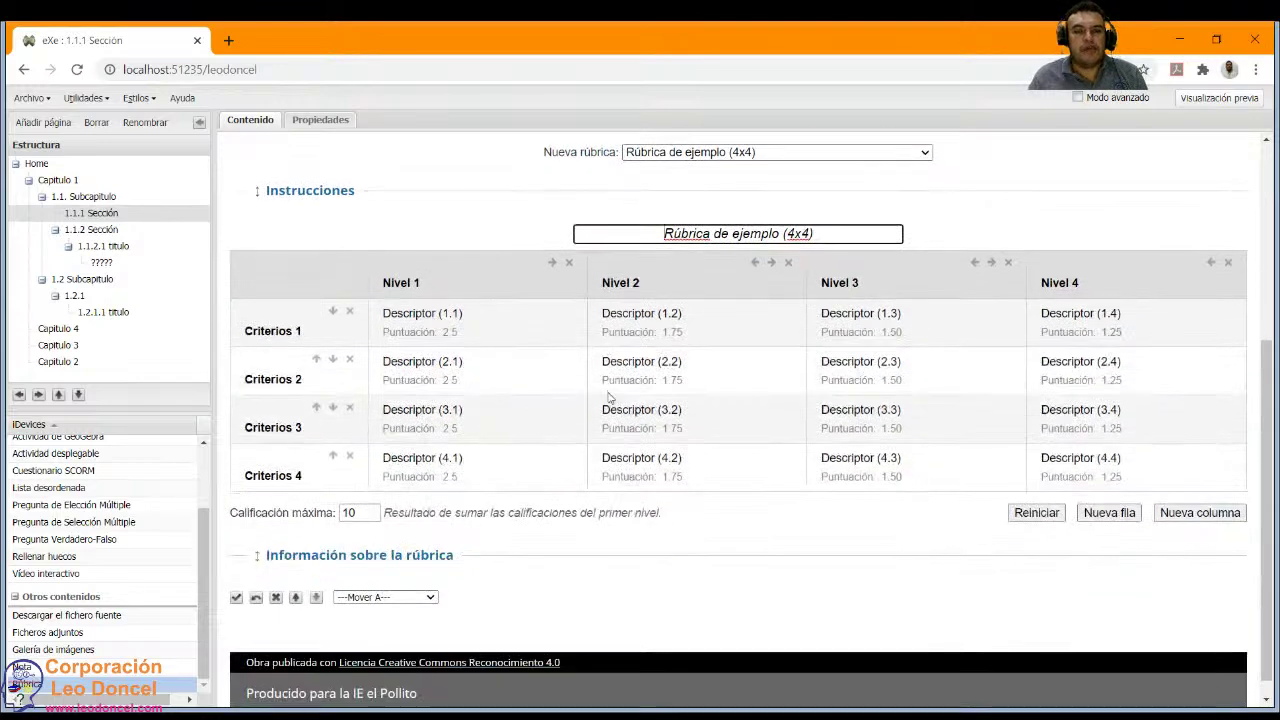
scroll(608, 397, up, 2)
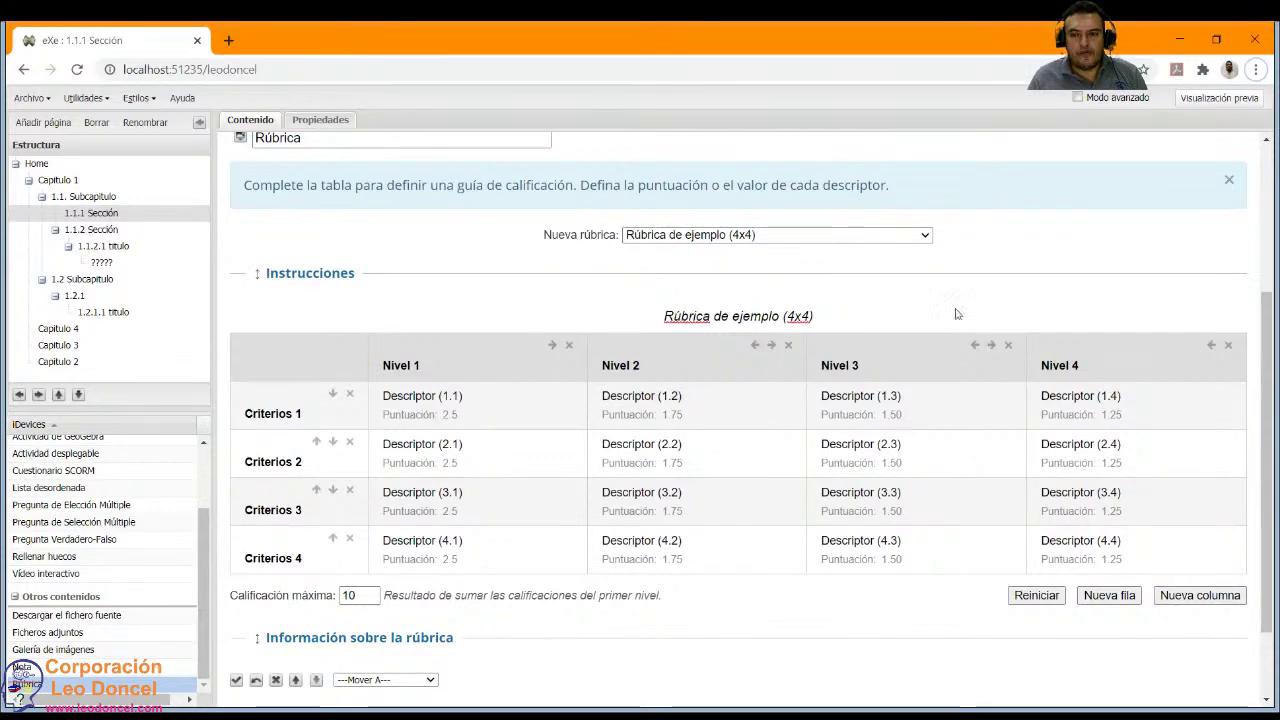
scroll(921, 339, down, 2)
Inspect the rubric's Calificación máxima and the first criterion's score and name, declining to undo the changes when asked.
drag(361, 494, 323, 502)
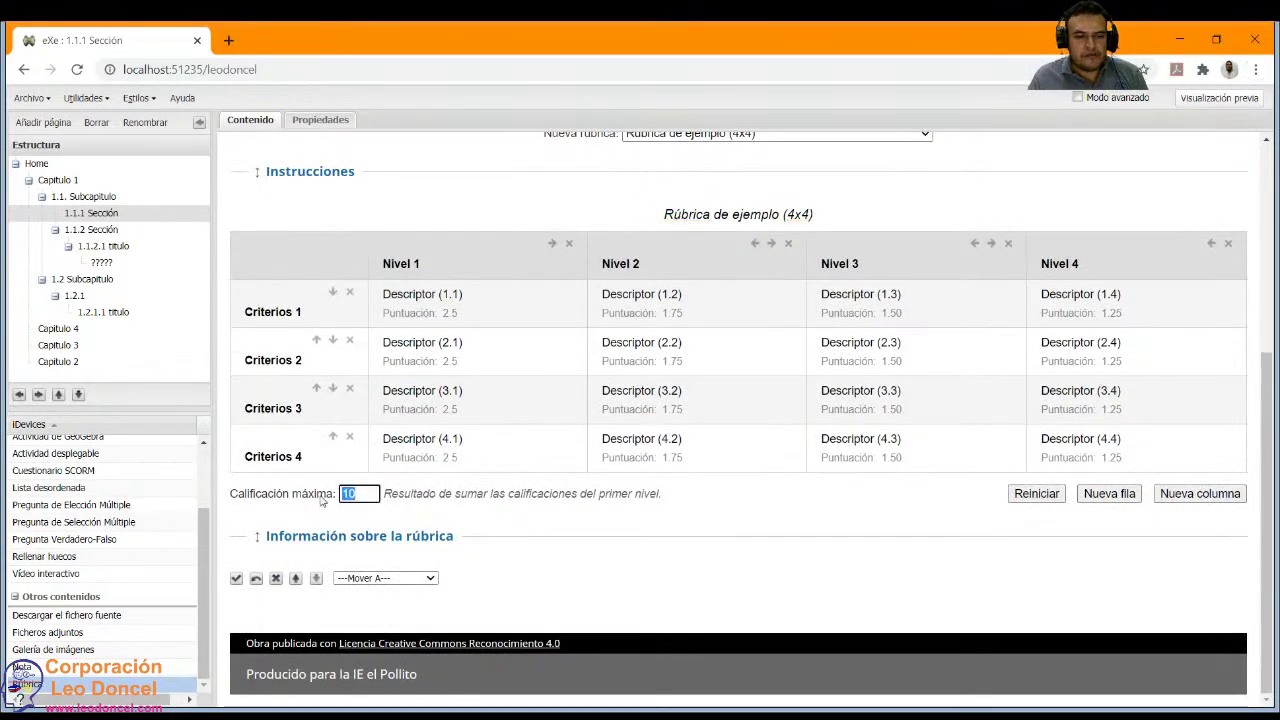
scroll(374, 500, up, 1)
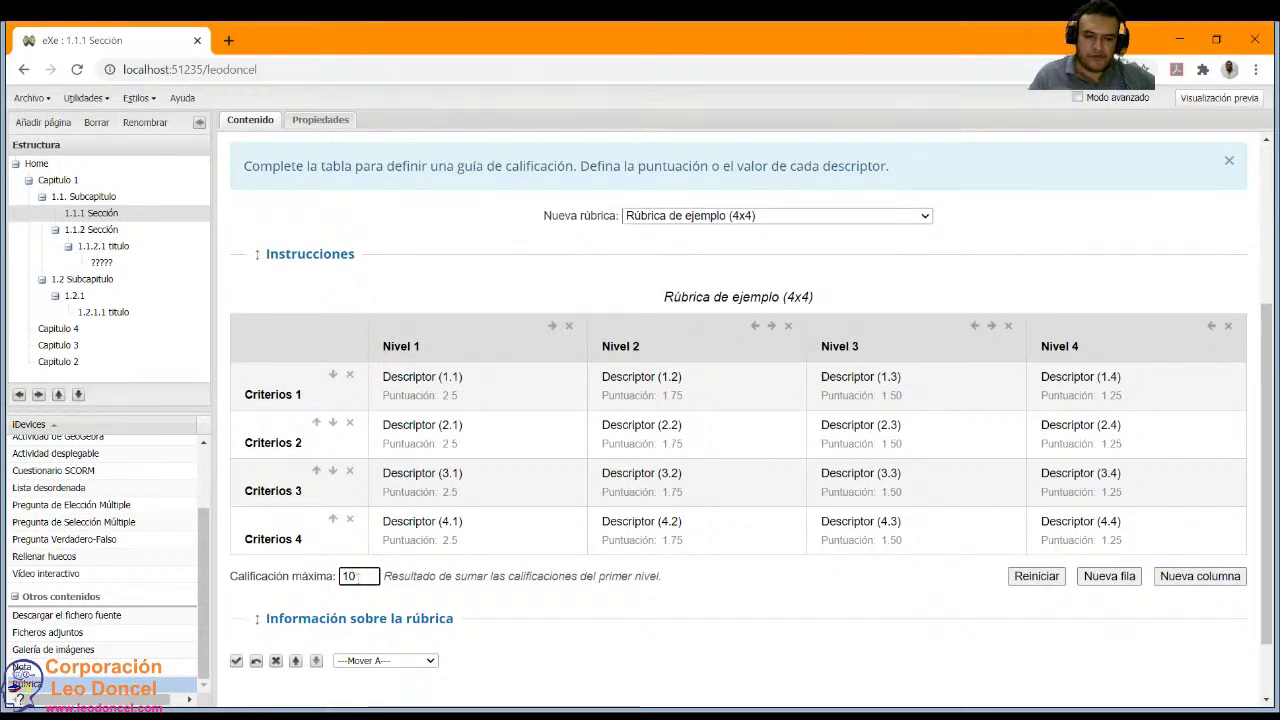
click(822, 592)
click(338, 593)
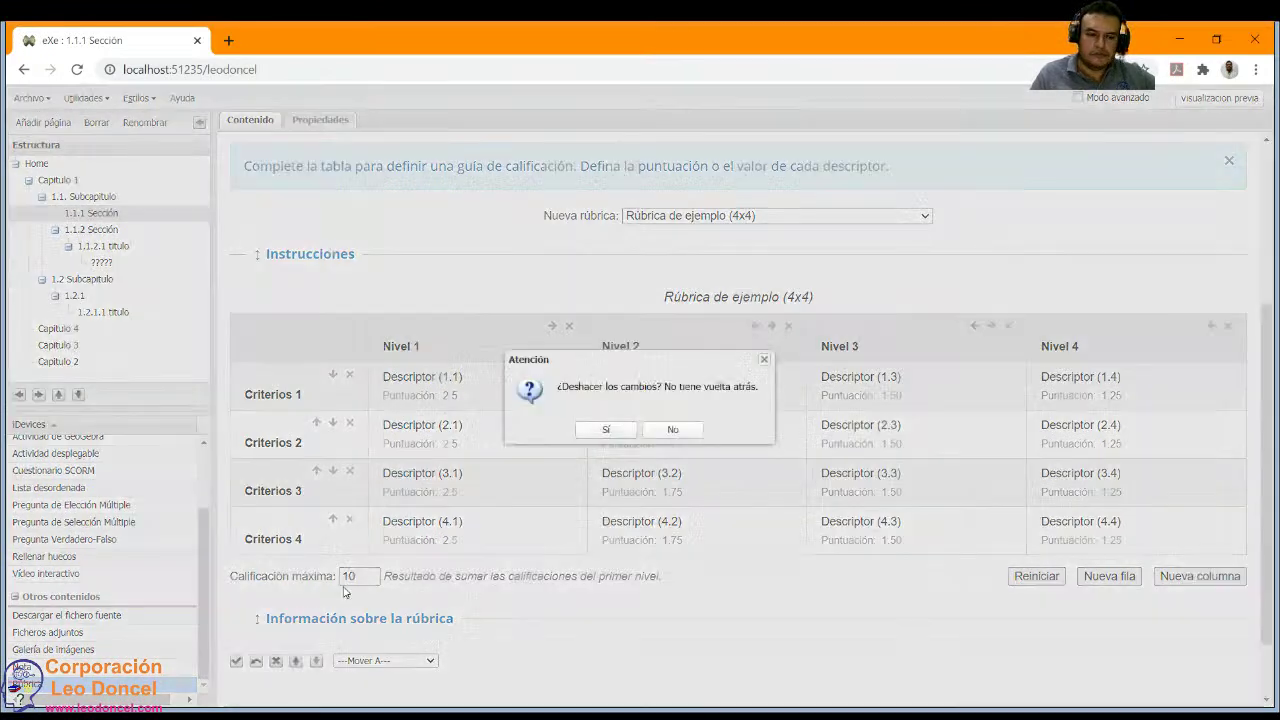
click(671, 431)
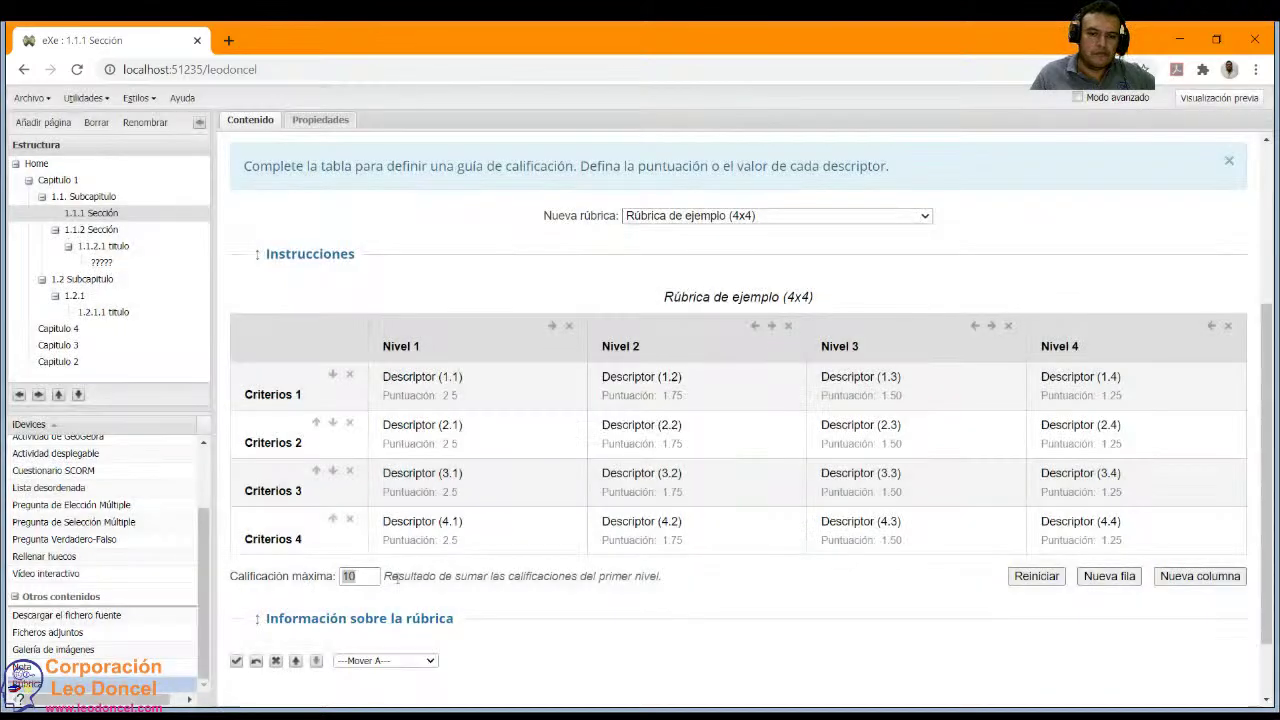
double_click(358, 577)
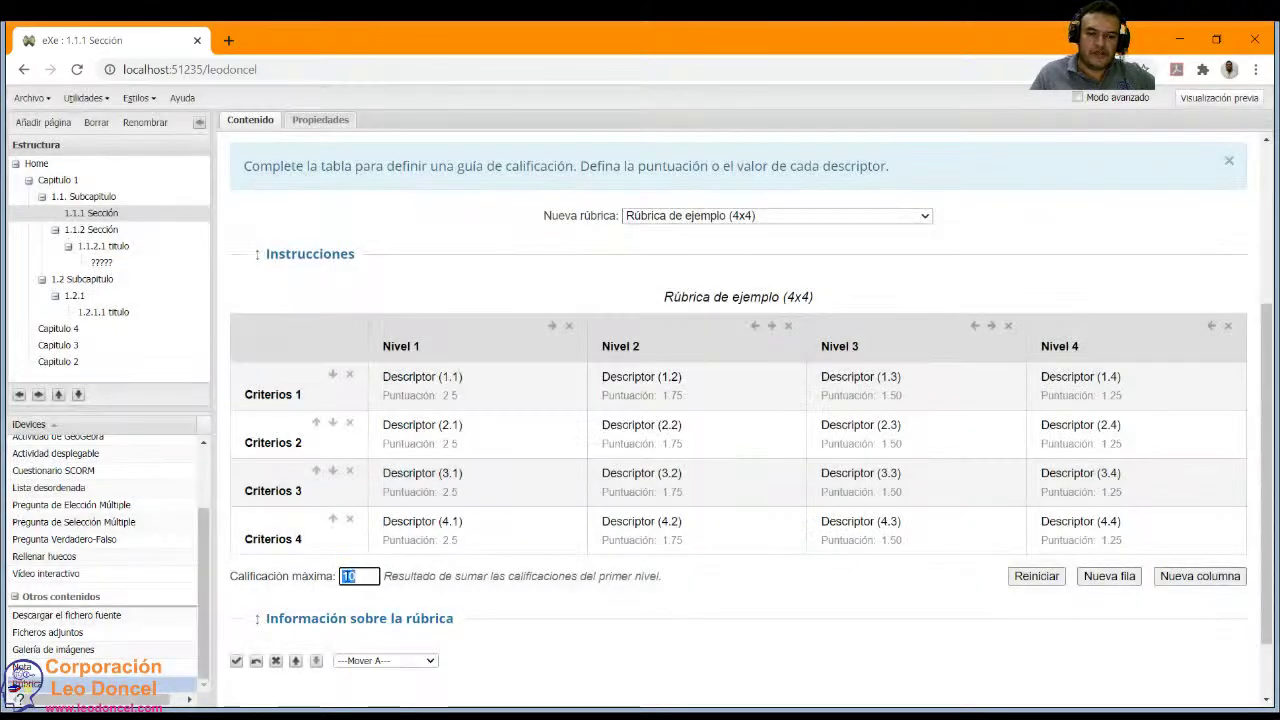
click(466, 395)
click(437, 396)
click(411, 399)
click(322, 390)
click(268, 382)
Rename the third criterion of the rubric as A3.
double_click(270, 394)
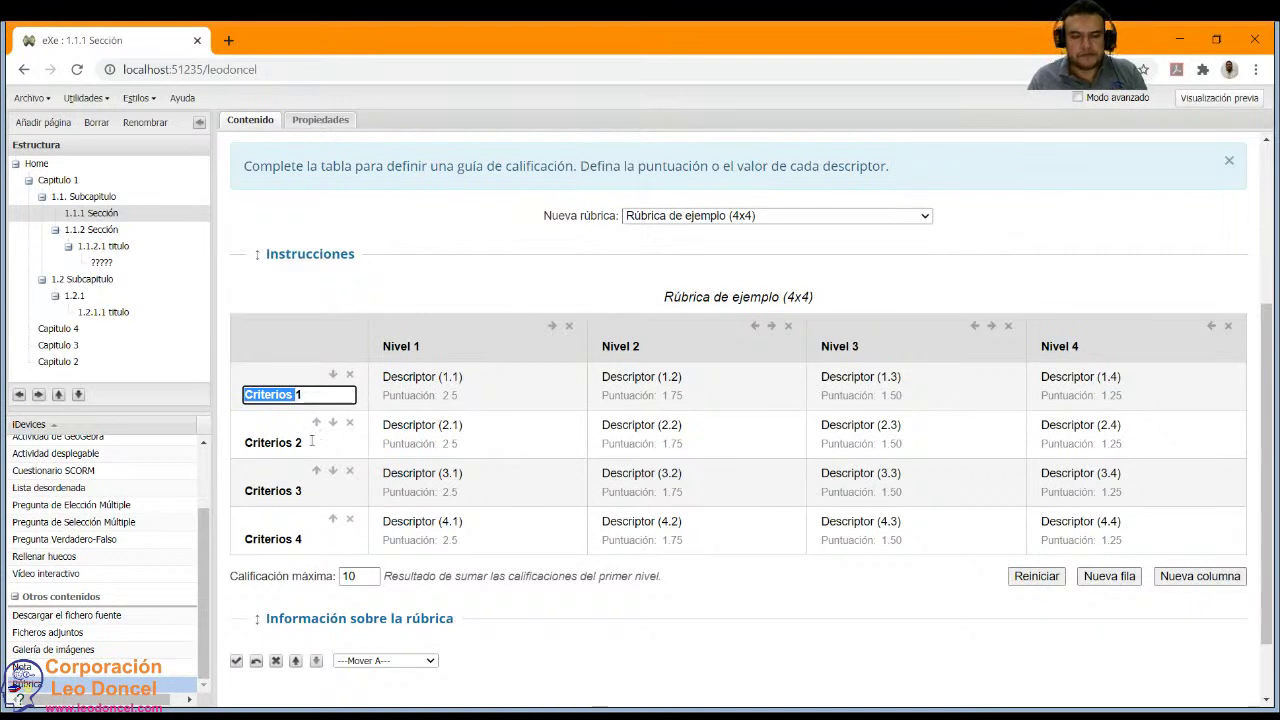
double_click(280, 446)
click(279, 491)
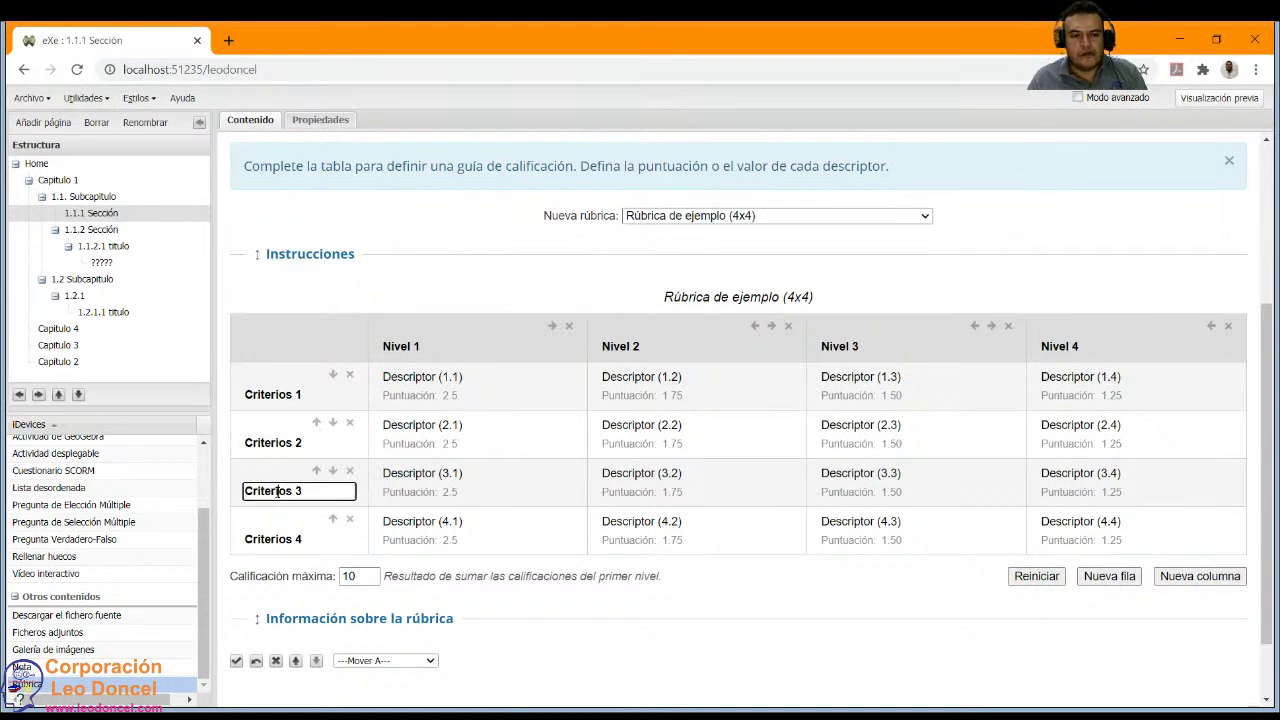
double_click(279, 491)
text(A3)
Rename the rubric's second criterion as C 2 and the first criterion as C1.
click(253, 445)
double_click(253, 445)
text(C)
click(256, 398)
double_click(256, 396)
text(C)
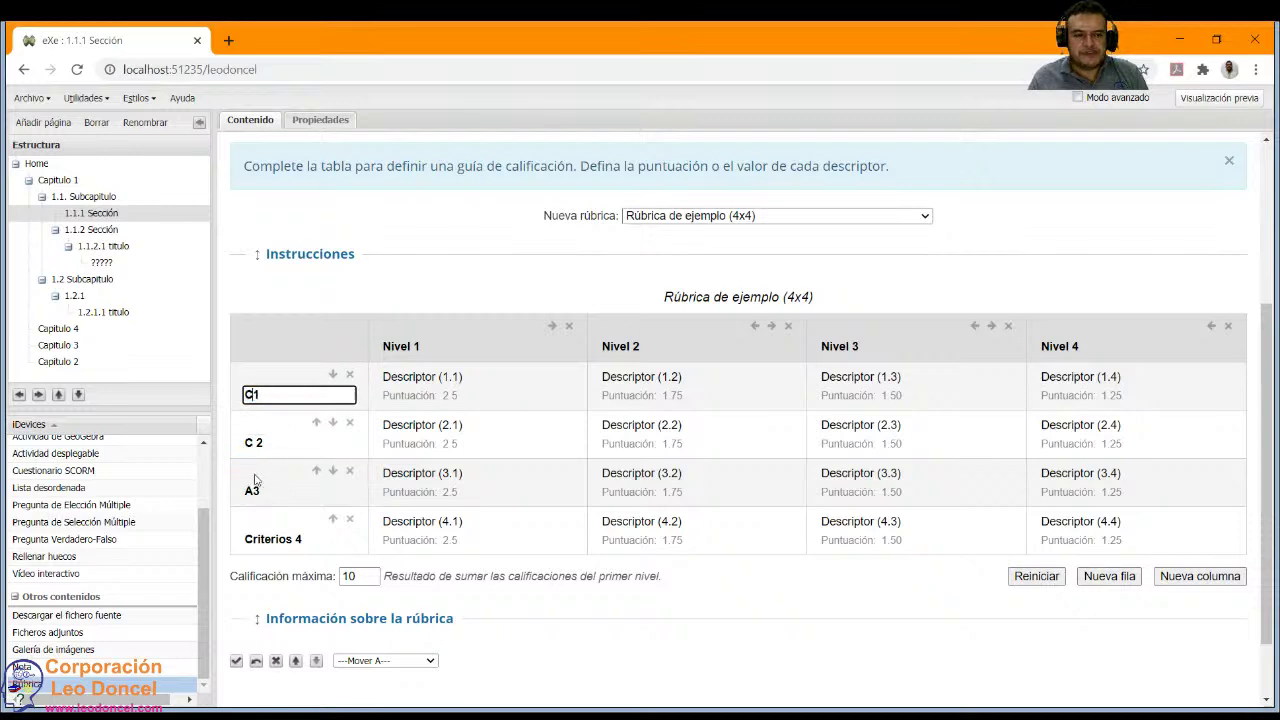
Rename the rubric's third and fourth criteria as C 3 and C 4.
click(253, 490)
double_click(253, 490)
text(C3)
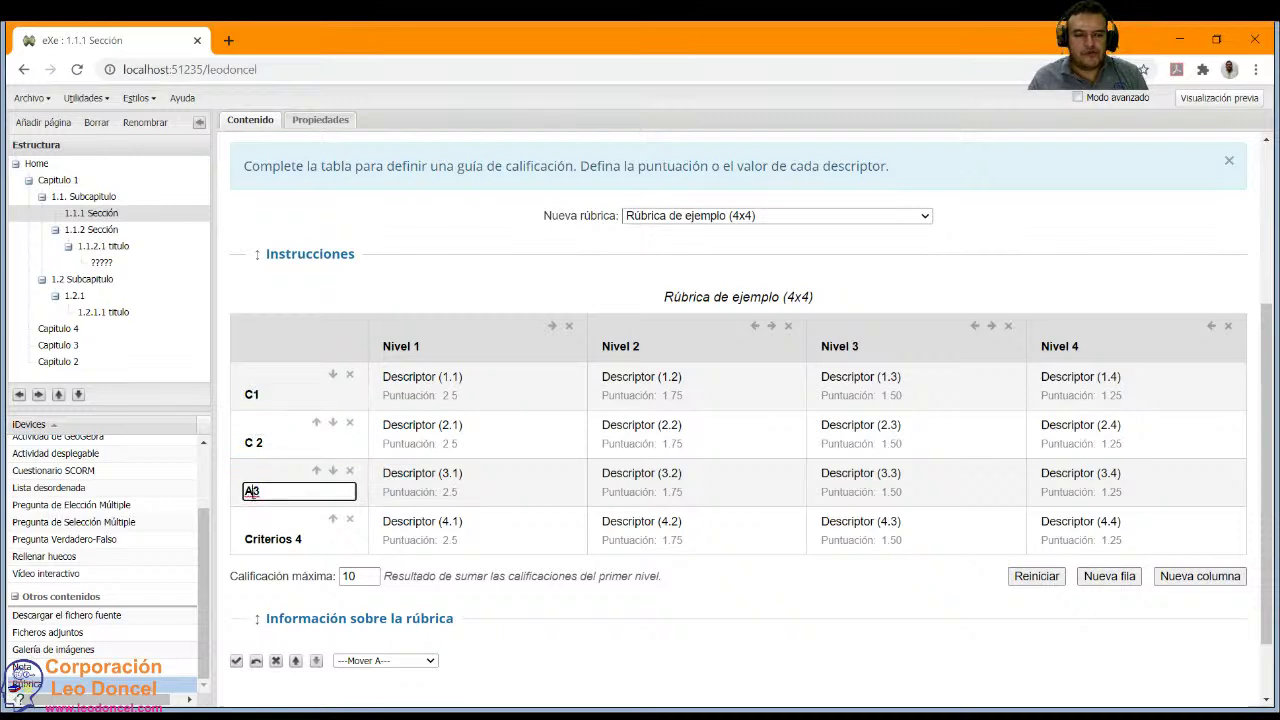
click(263, 540)
double_click(263, 540)
text(C)
click(251, 491)
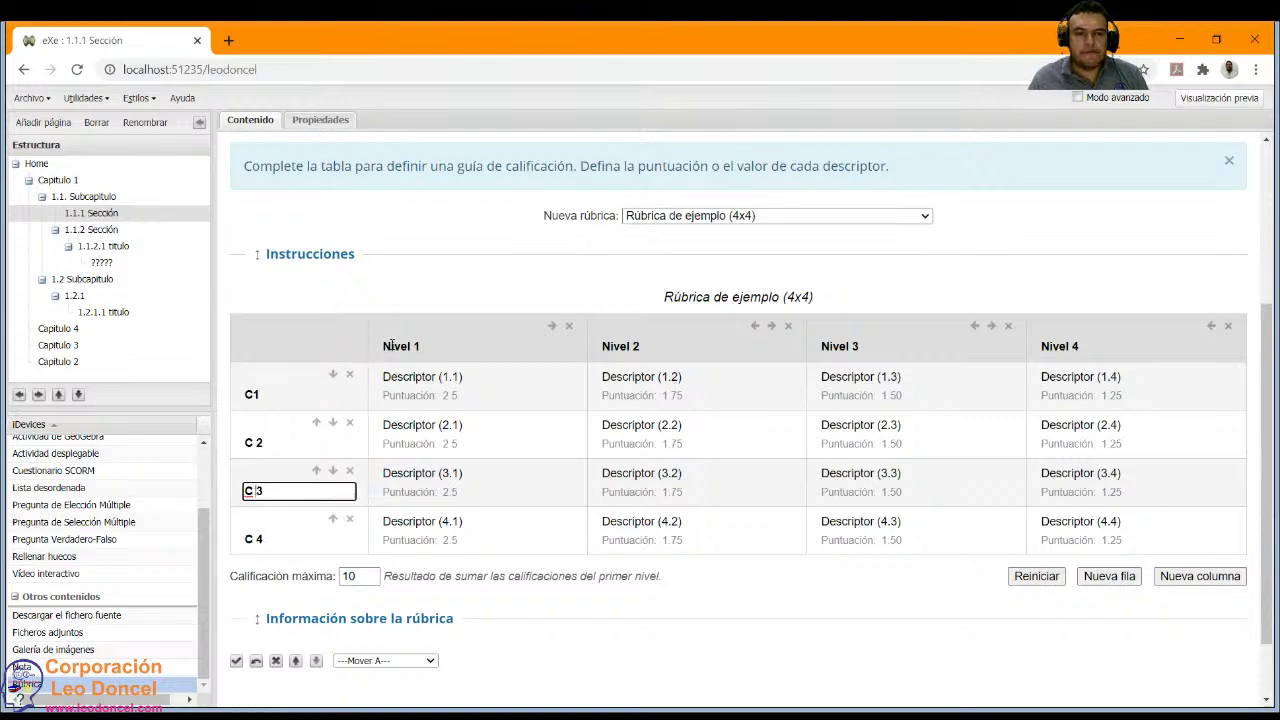
Shorten the first two level headings of the rubric to N 1 and N 2.
click(390, 345)
double_click(390, 345)
text(M)
key(BackSpace)
text(N)
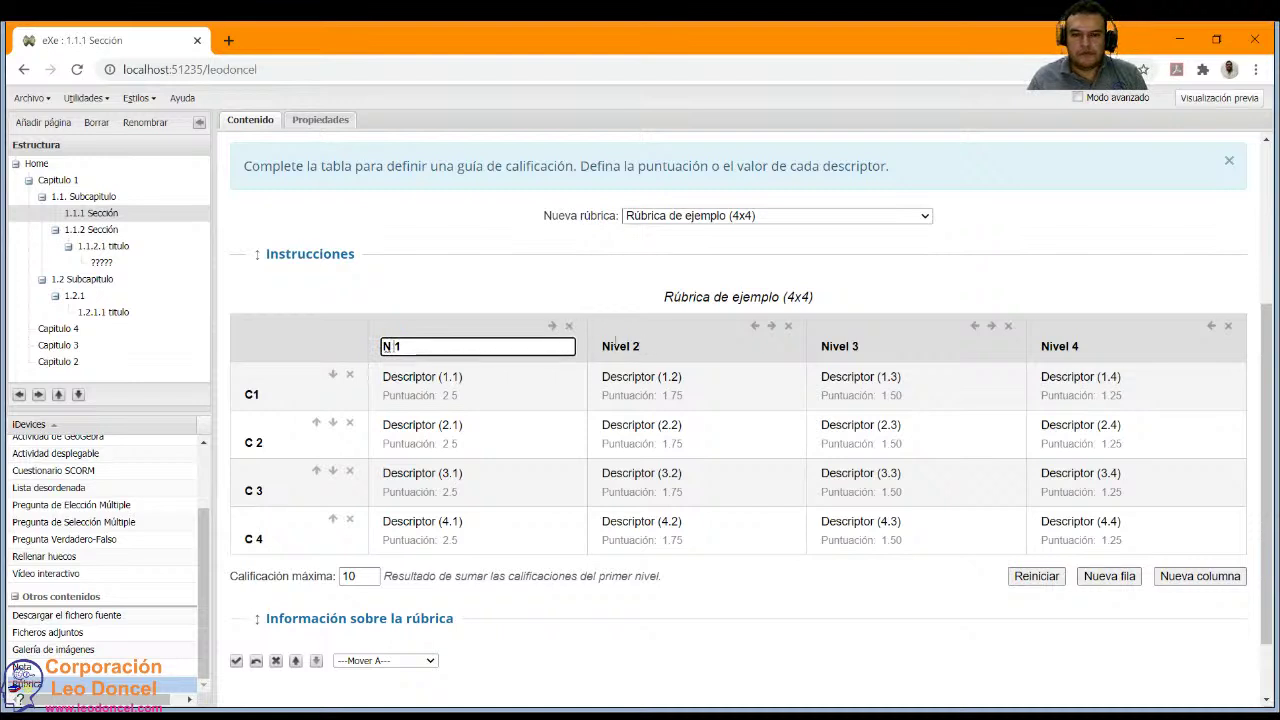
click(614, 344)
double_click(614, 344)
text(N)
Shorten the third and fourth level headings of the rubric to N 3 and N 4.
click(844, 344)
double_click(844, 344)
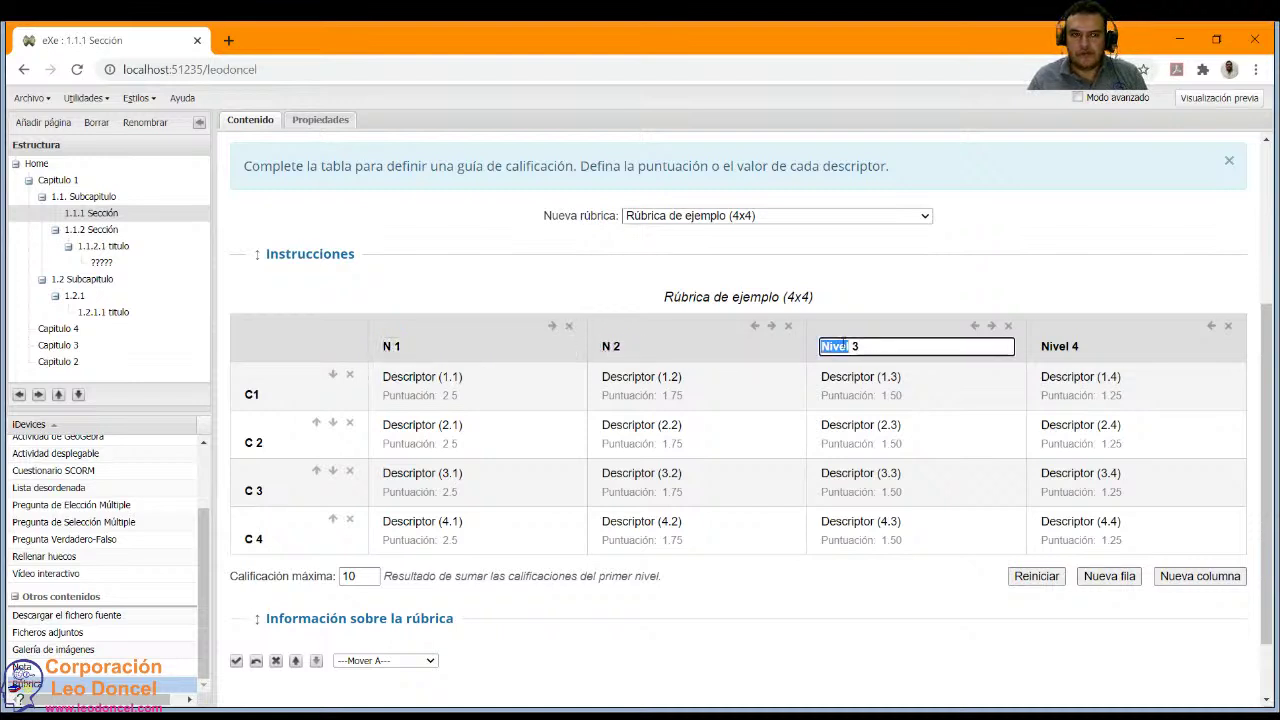
text(N)
click(1058, 346)
double_click(1058, 346)
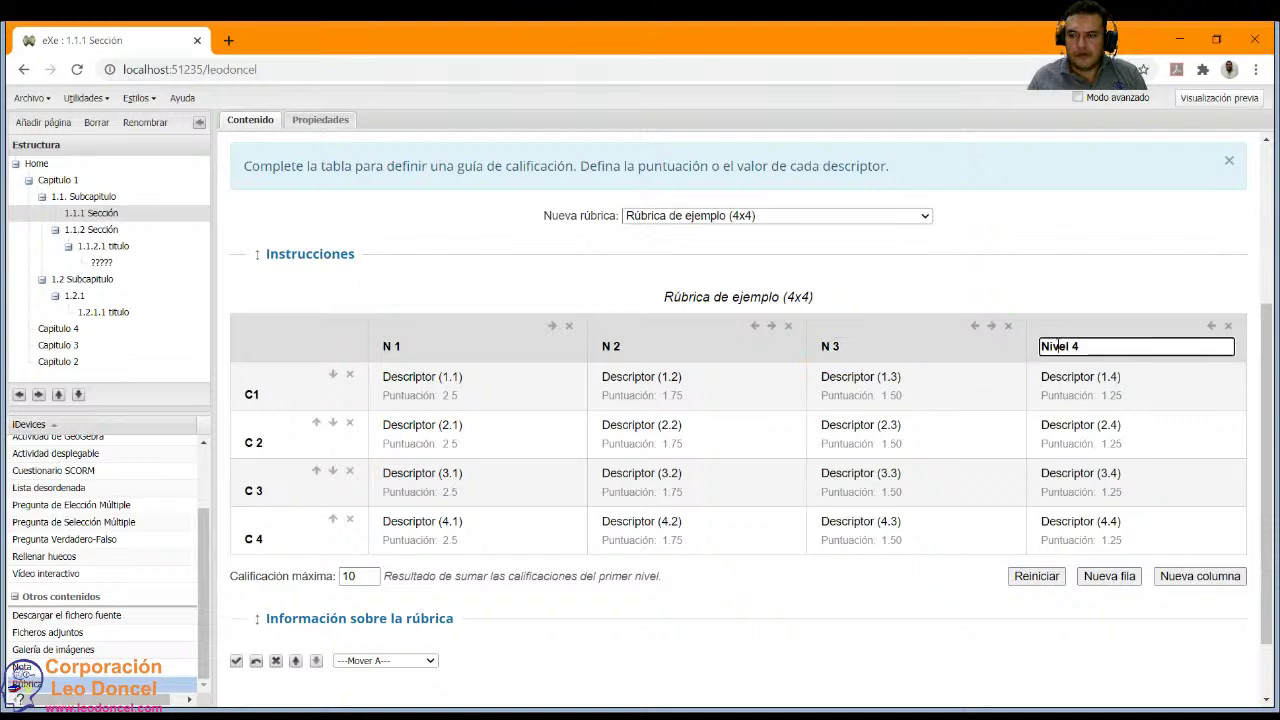
text(N)
click(977, 424)
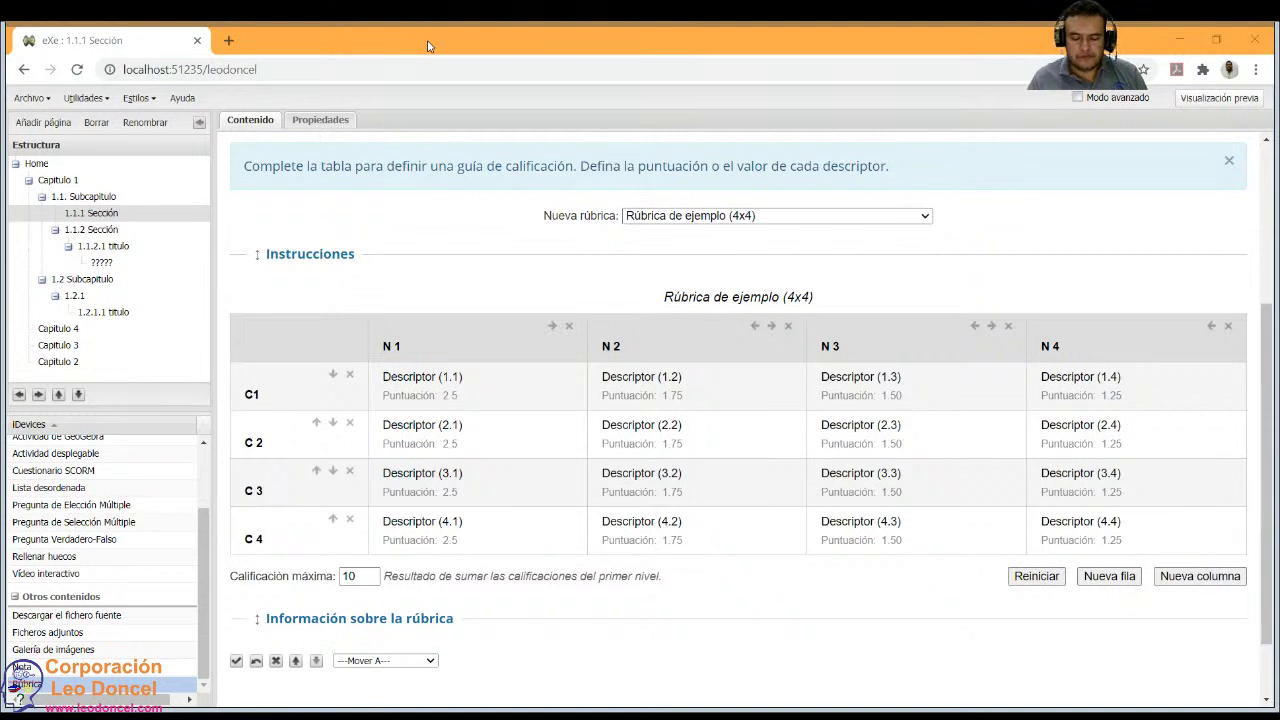
click(298, 478)
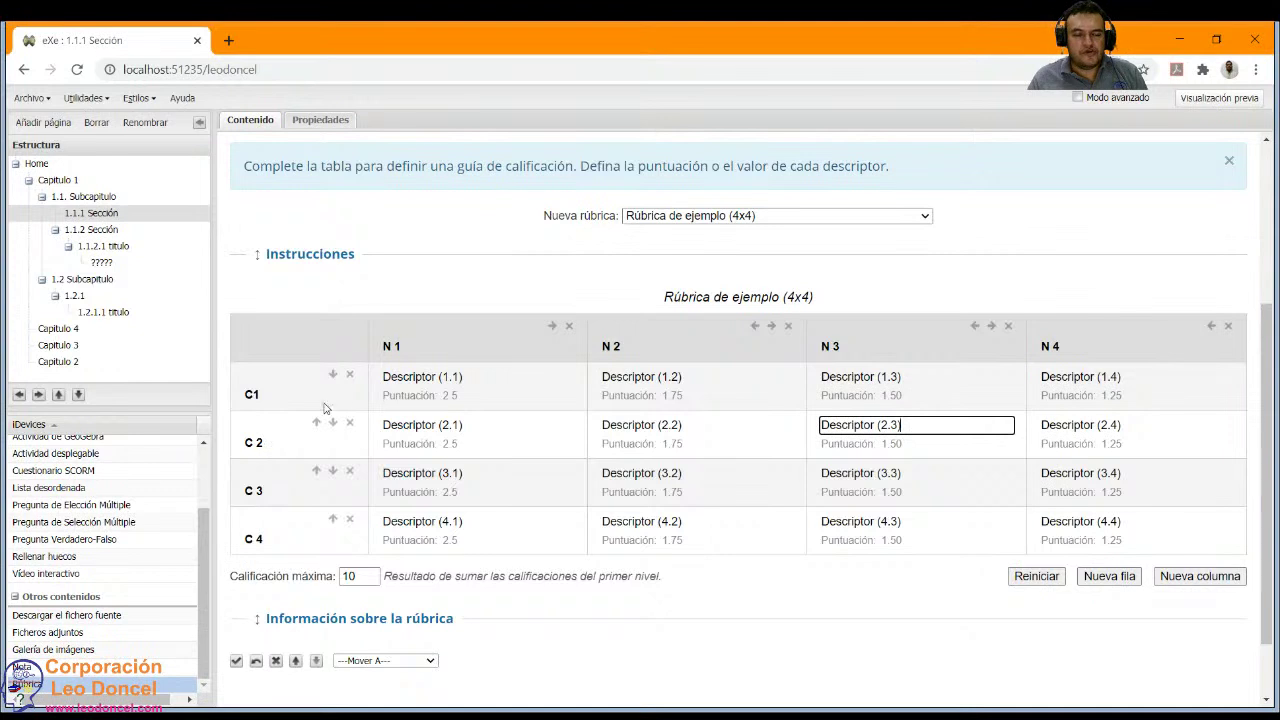
Set the N 1 scores to 2 for C1, 1 for C 2, 3 for C 3 and 4 for C 4.
click(437, 377)
click(462, 396)
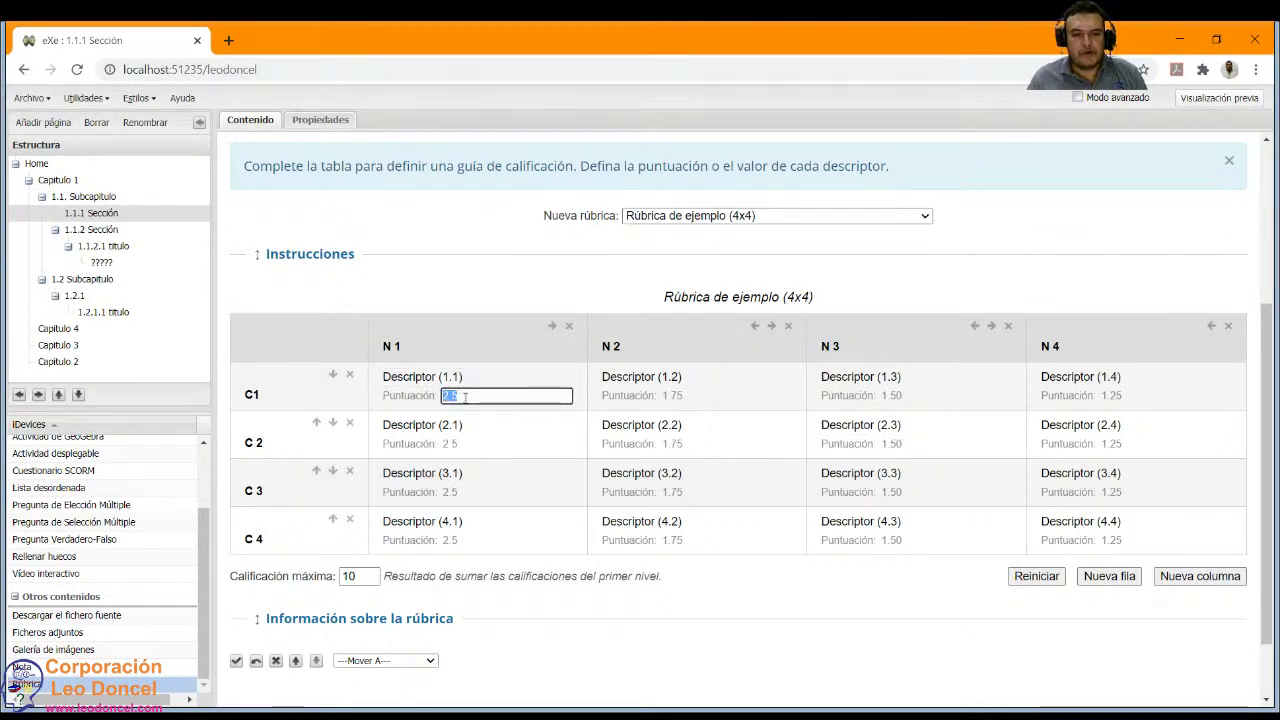
text(2)
click(486, 306)
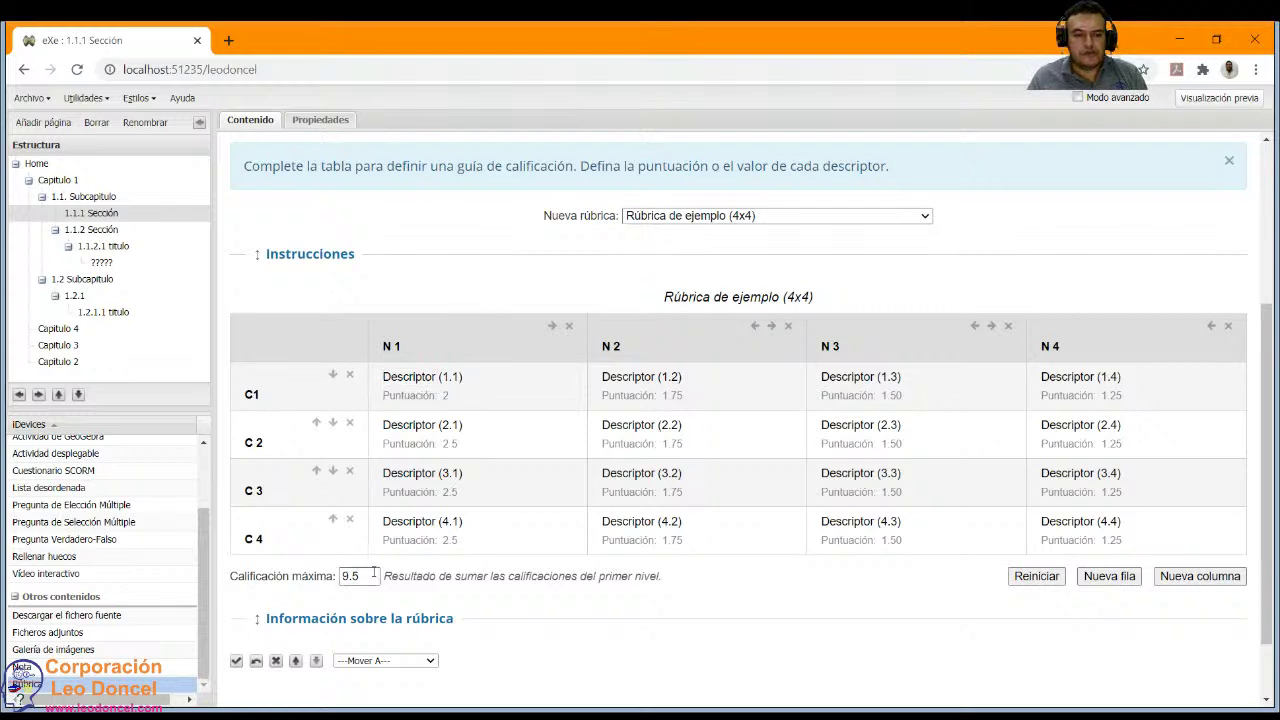
click(451, 443)
text(1)
click(455, 492)
text(3)
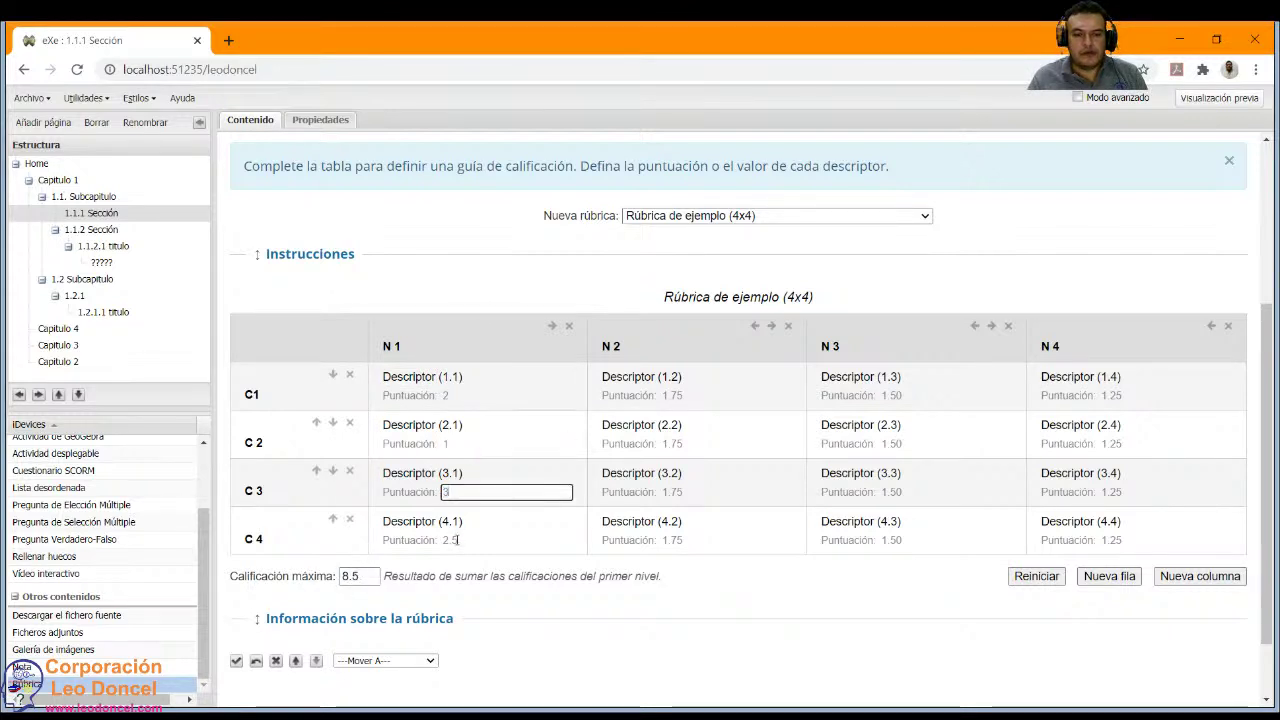
click(452, 540)
text(4)
click(686, 472)
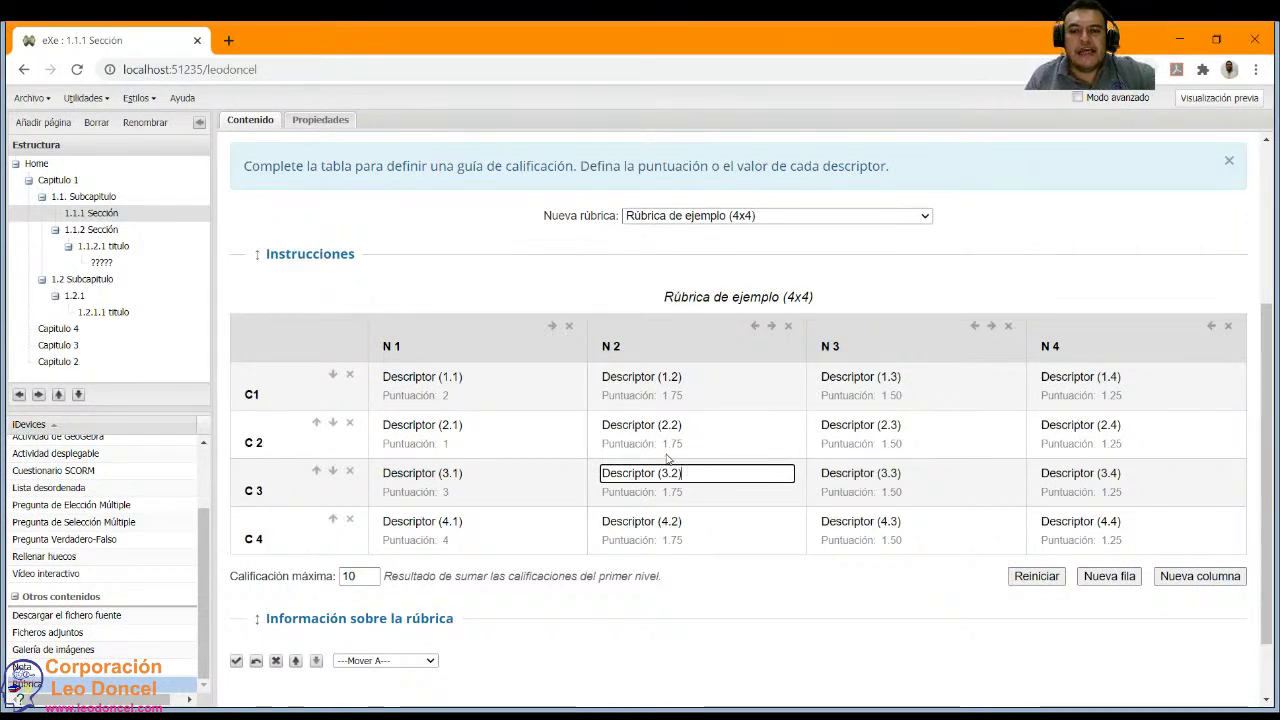
Review the rubric's level headings from N 1 to N 4.
click(390, 343)
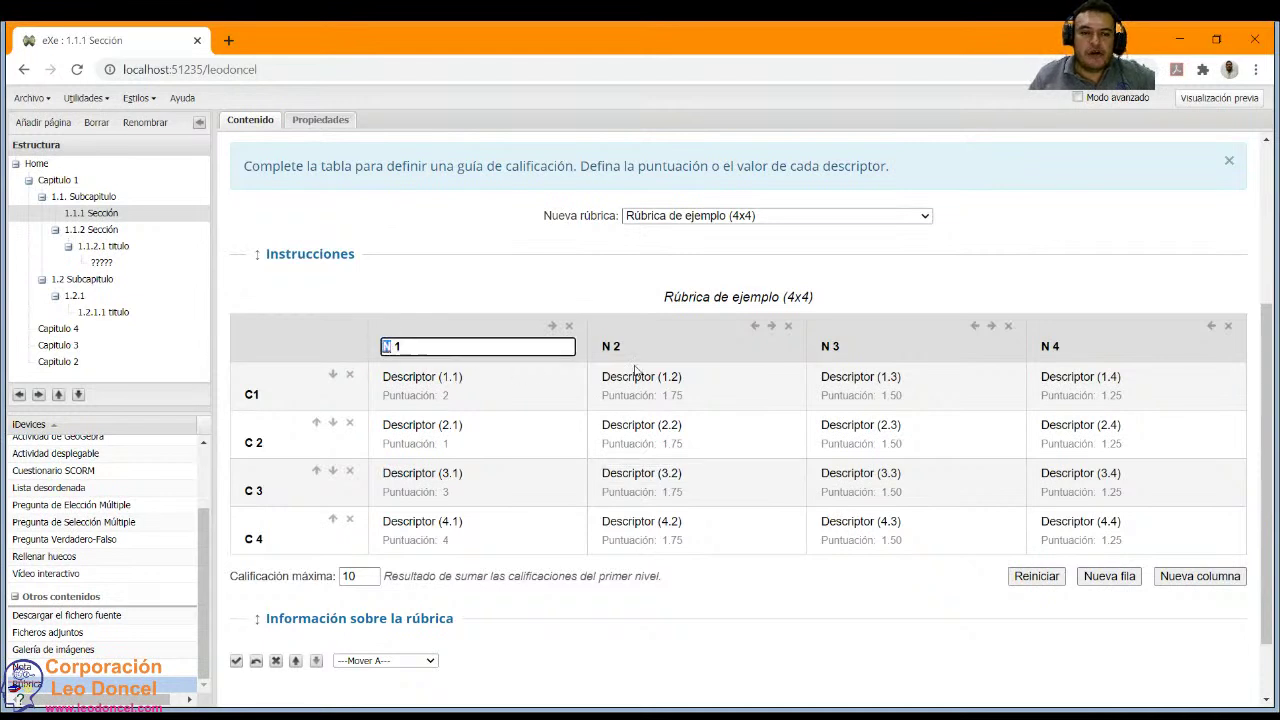
click(610, 346)
click(1098, 342)
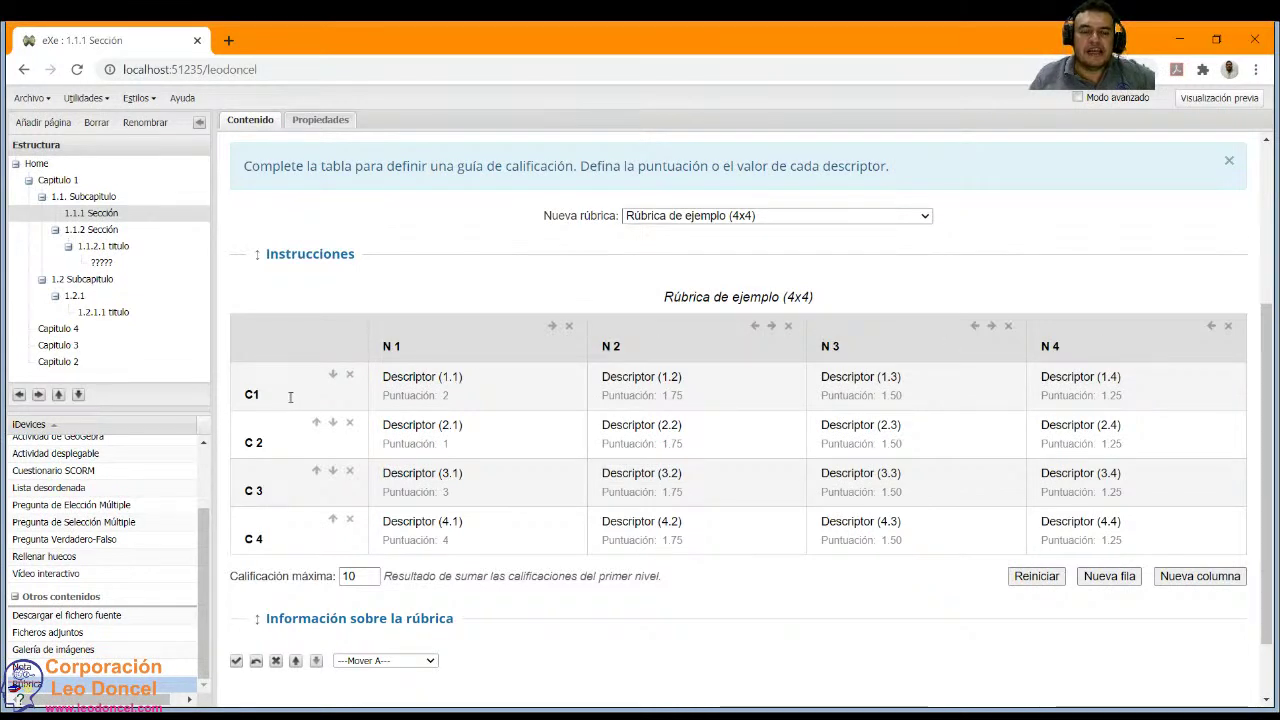
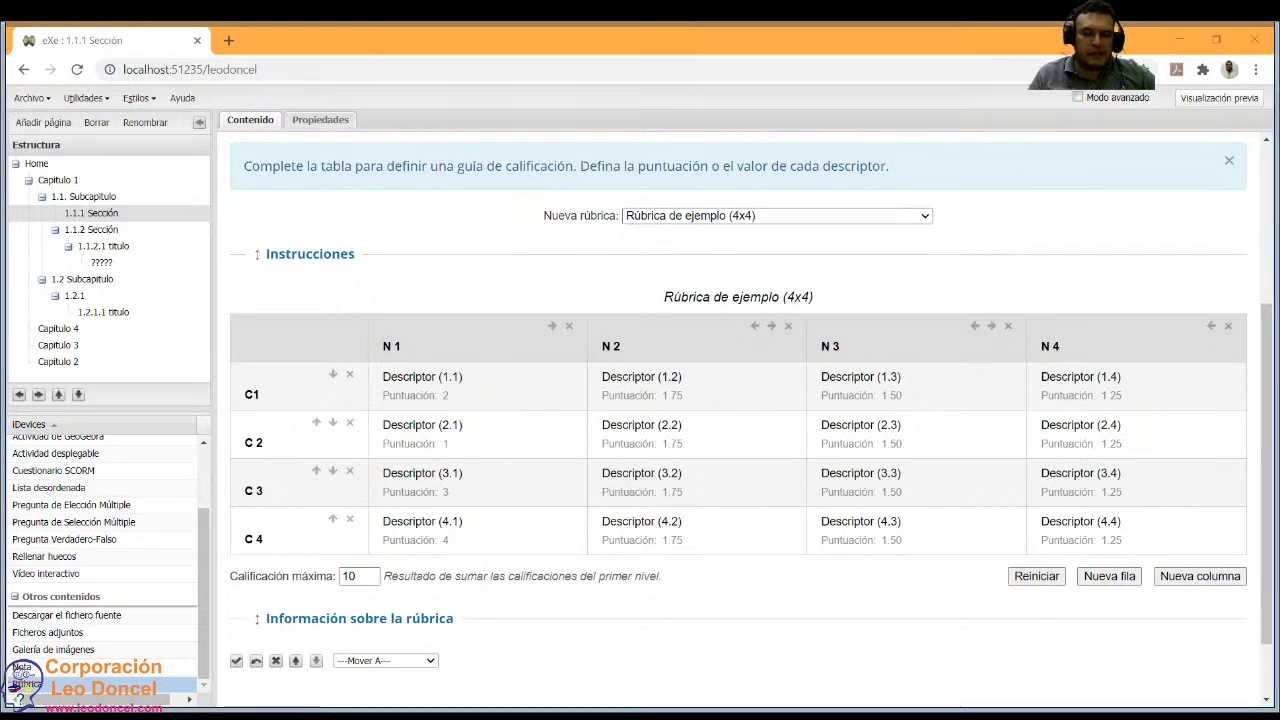
click(417, 505)
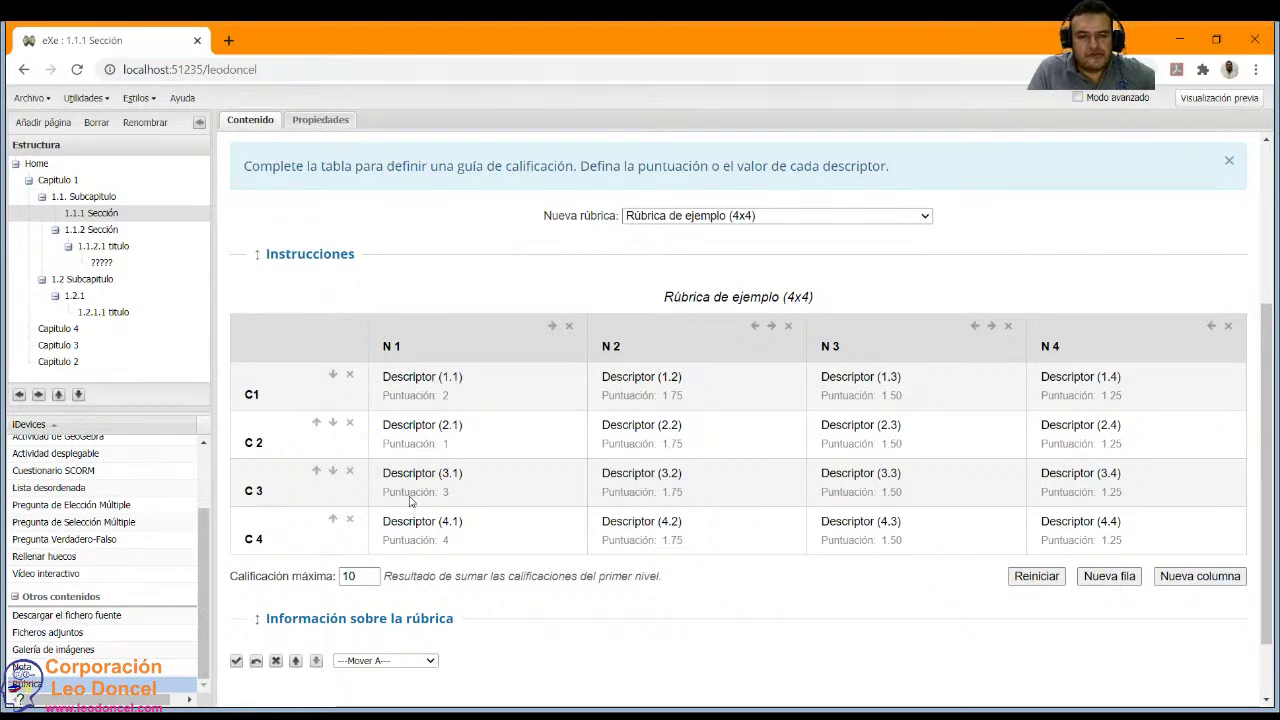
click(445, 395)
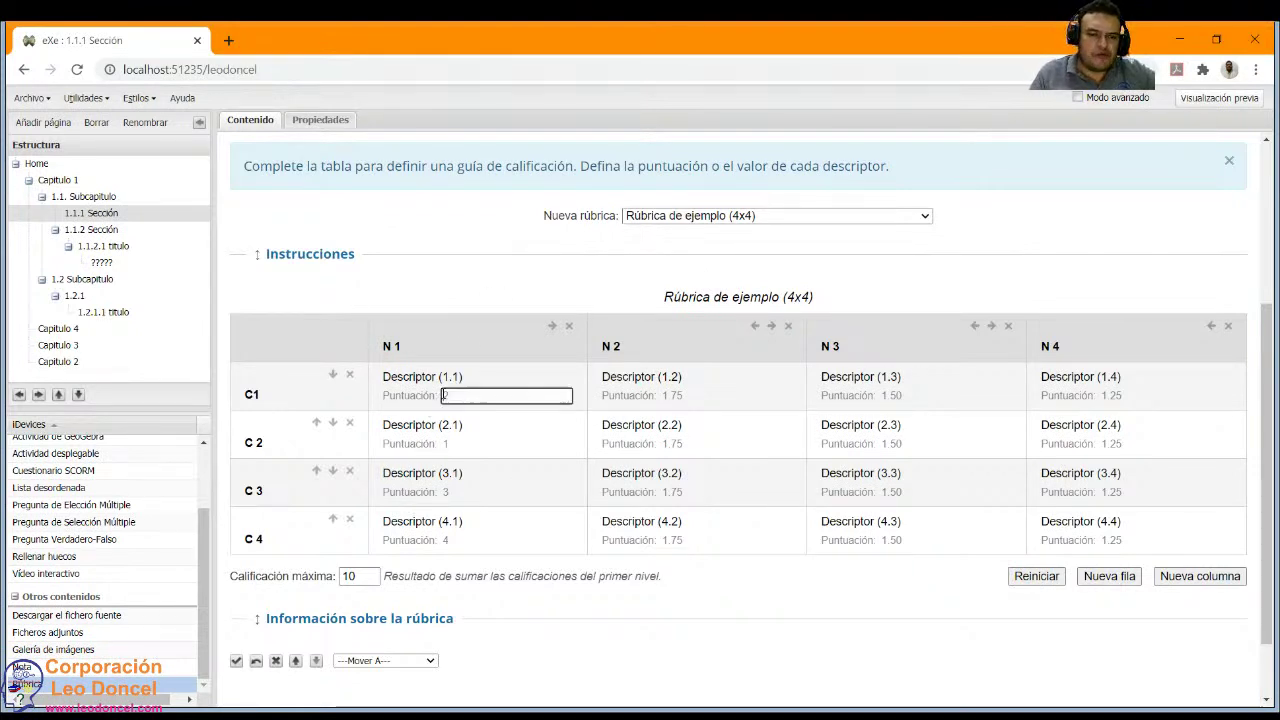
click(493, 268)
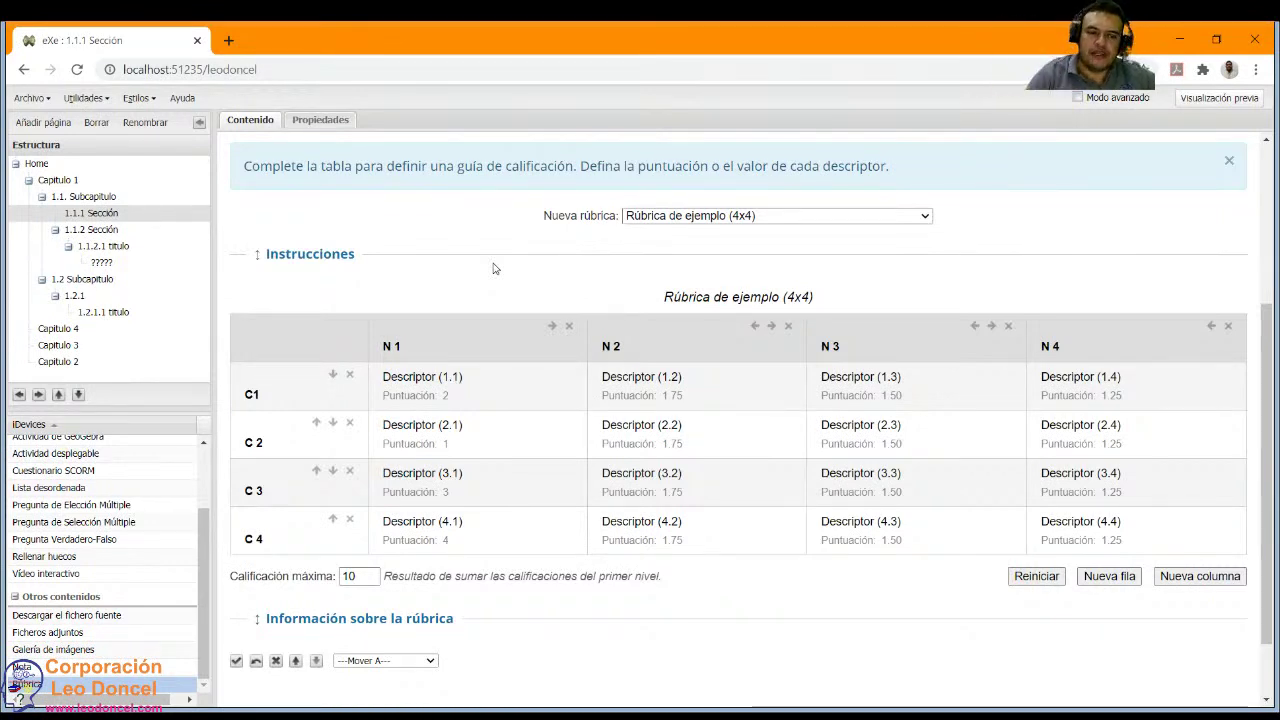
scroll(426, 441, down, 2)
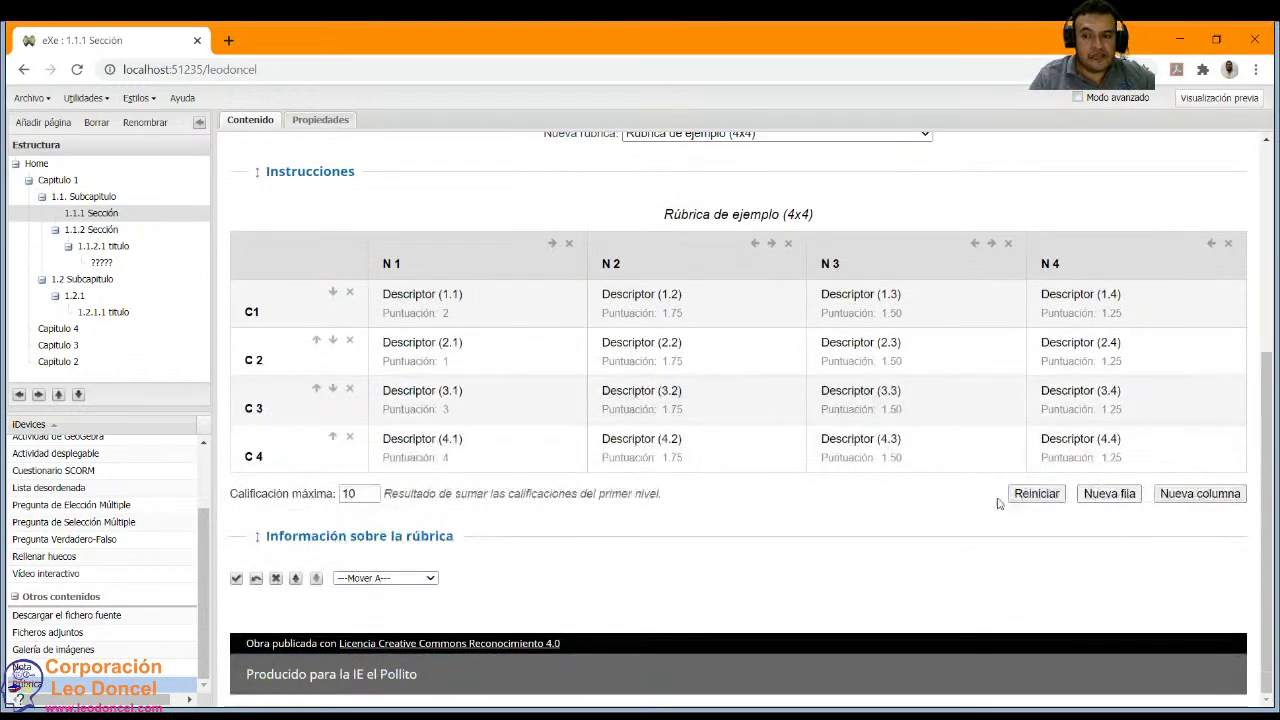
scroll(592, 435, up, 2)
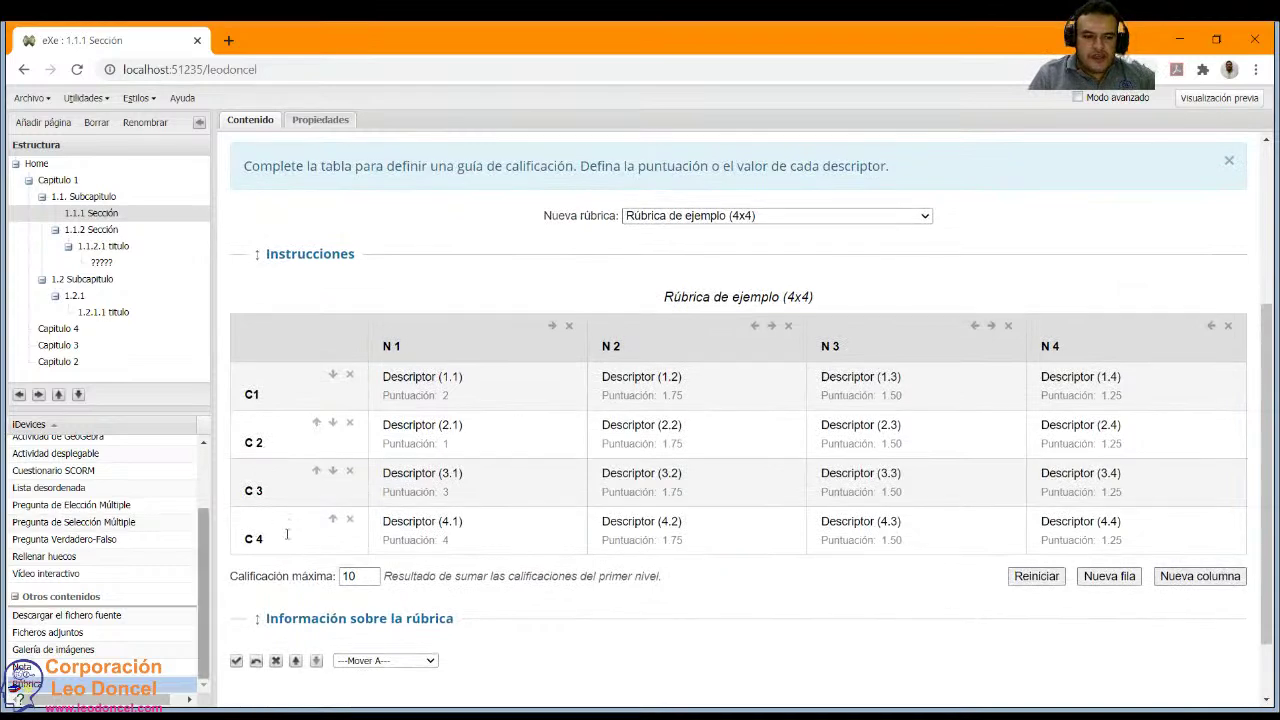
Add a new row to the rubric and name its criterion C5.
click(1104, 578)
scroll(362, 570, down, 2)
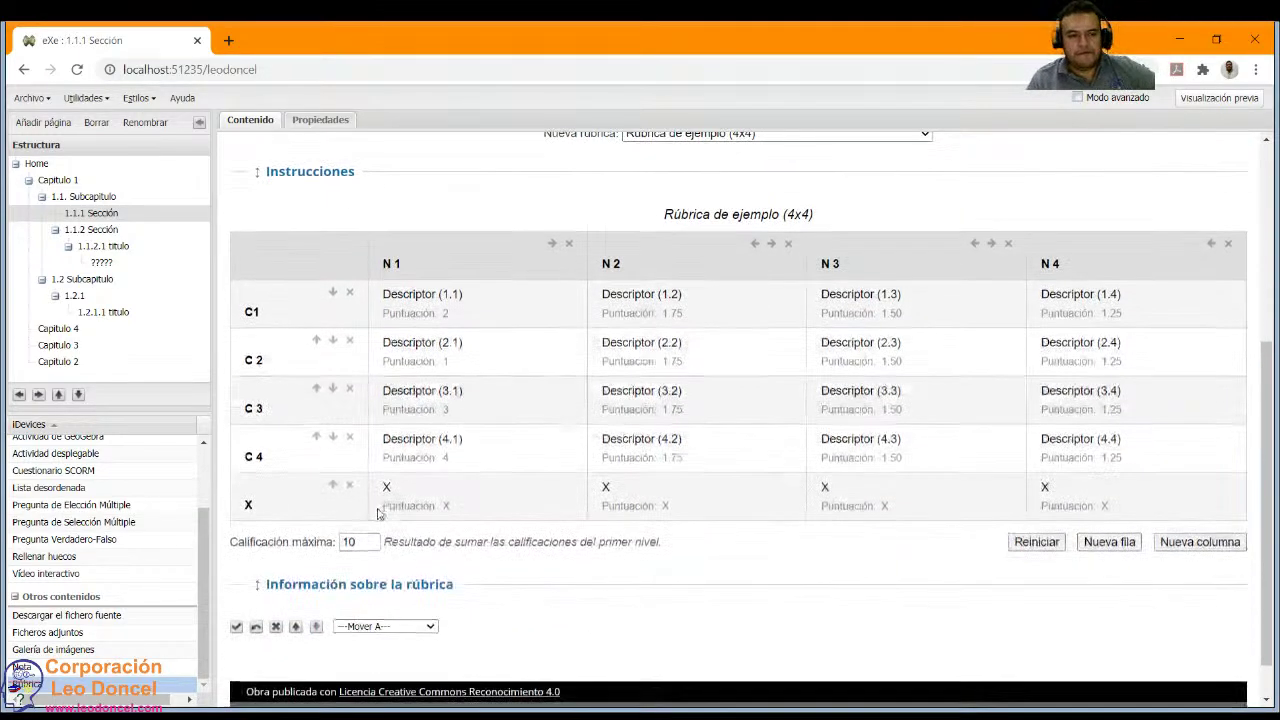
click(259, 505)
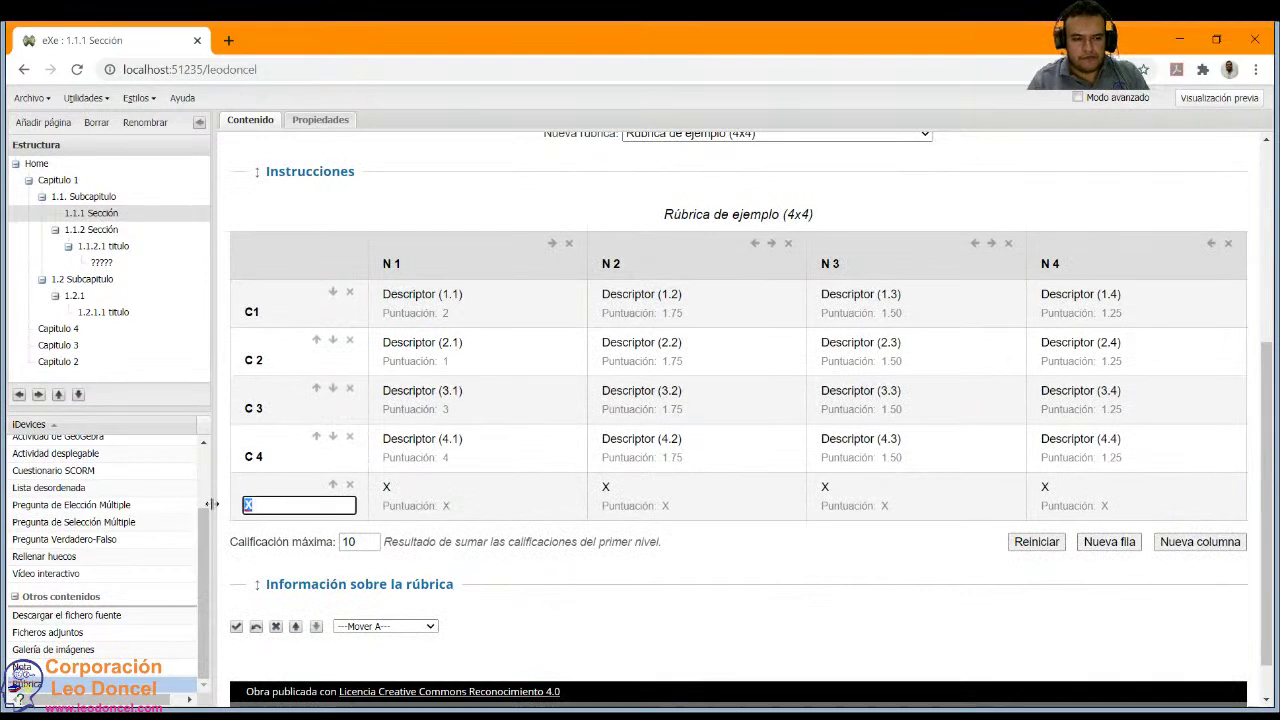
text(C5)
key(Return)
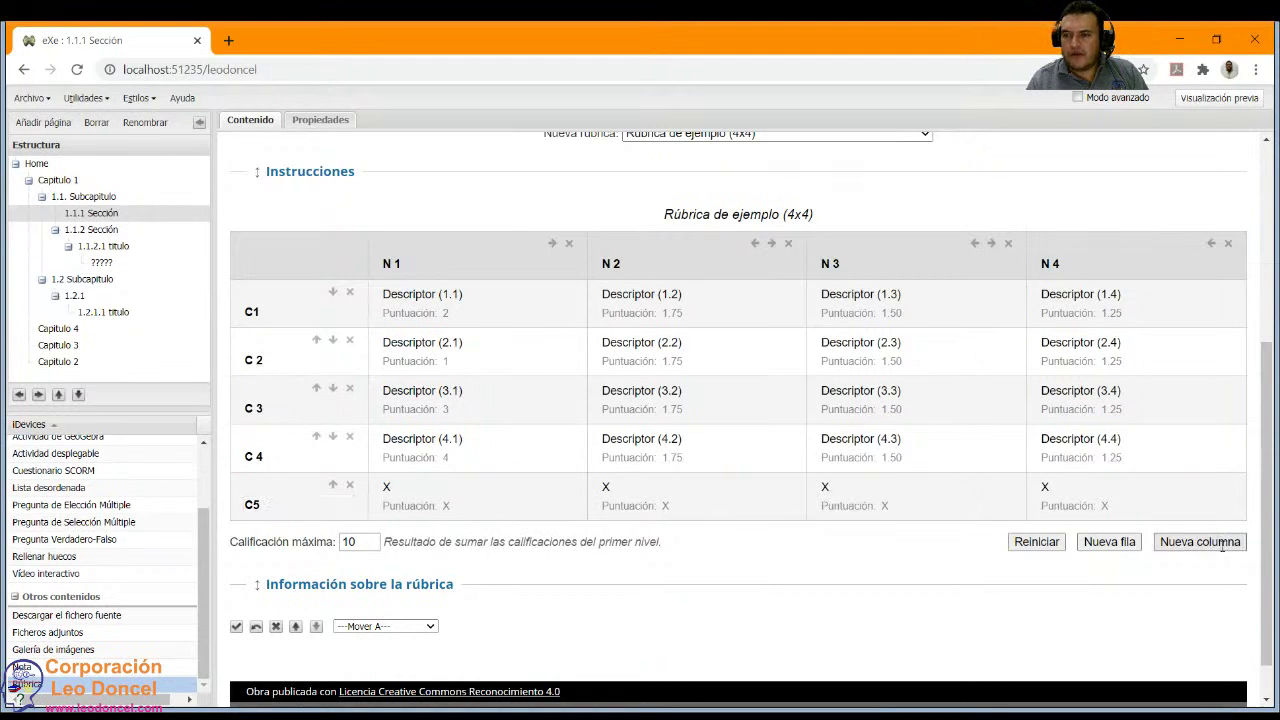
Add a new level column to the rubric and head it N5.
click(1200, 541)
click(1104, 272)
text(N5)
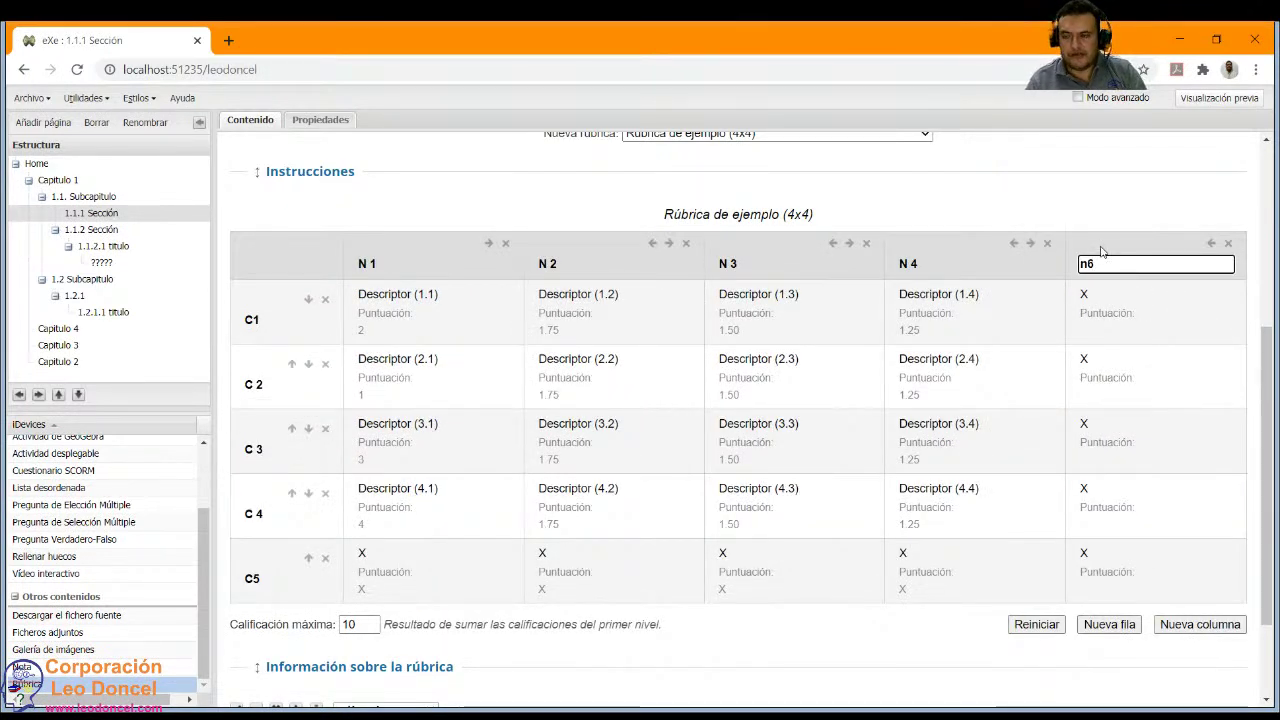
scroll(820, 405, down, 2)
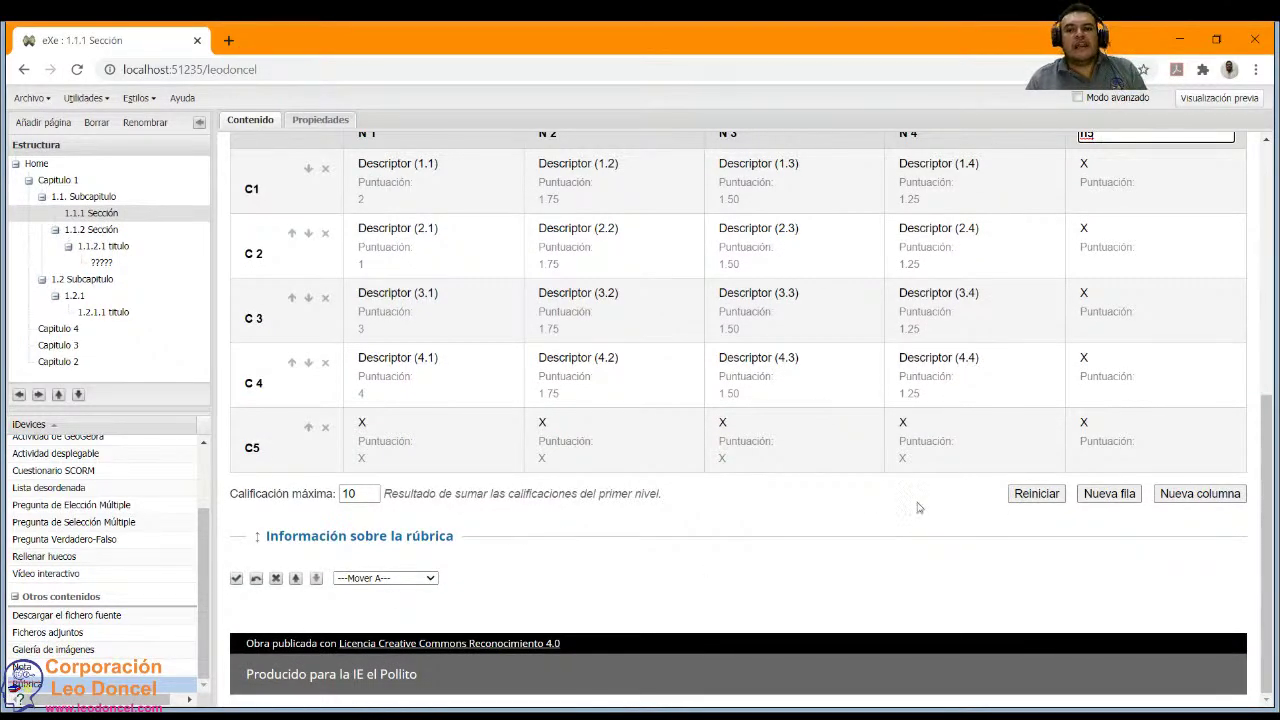
scroll(886, 387, up, 1)
scroll(886, 387, up, 1)
key(Left)
key(BackSpace)
text(N)
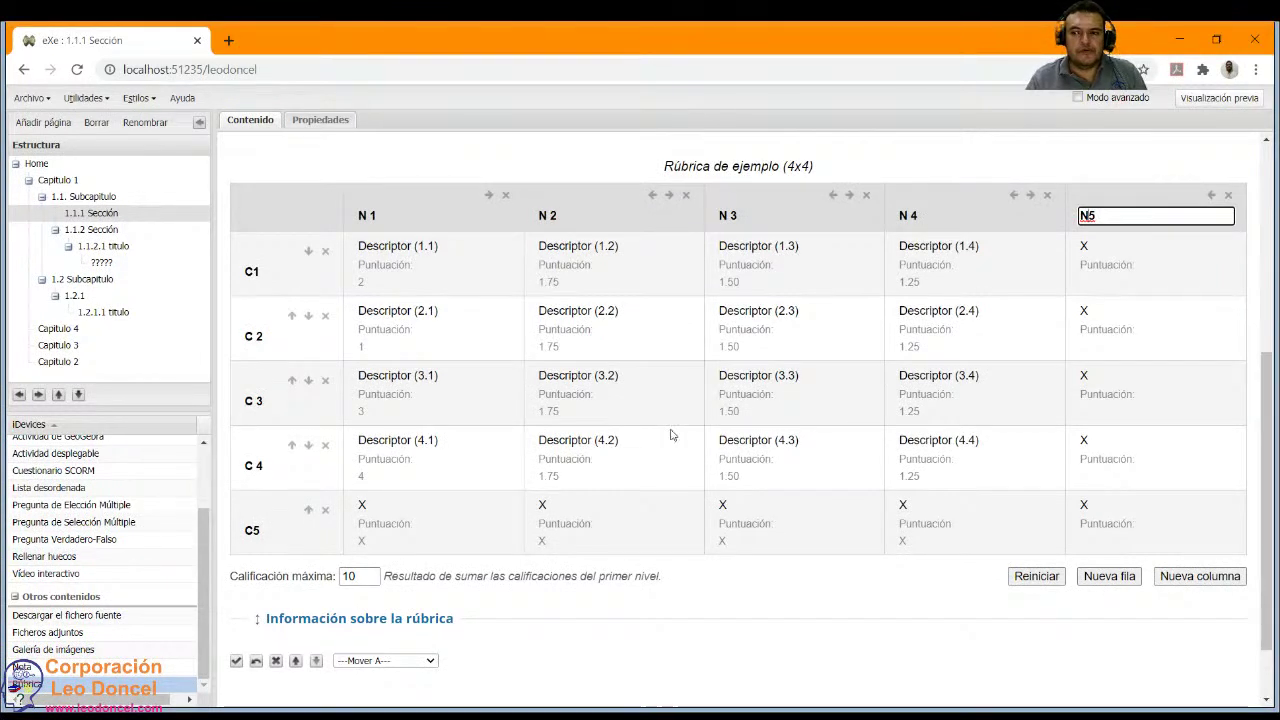
click(757, 494)
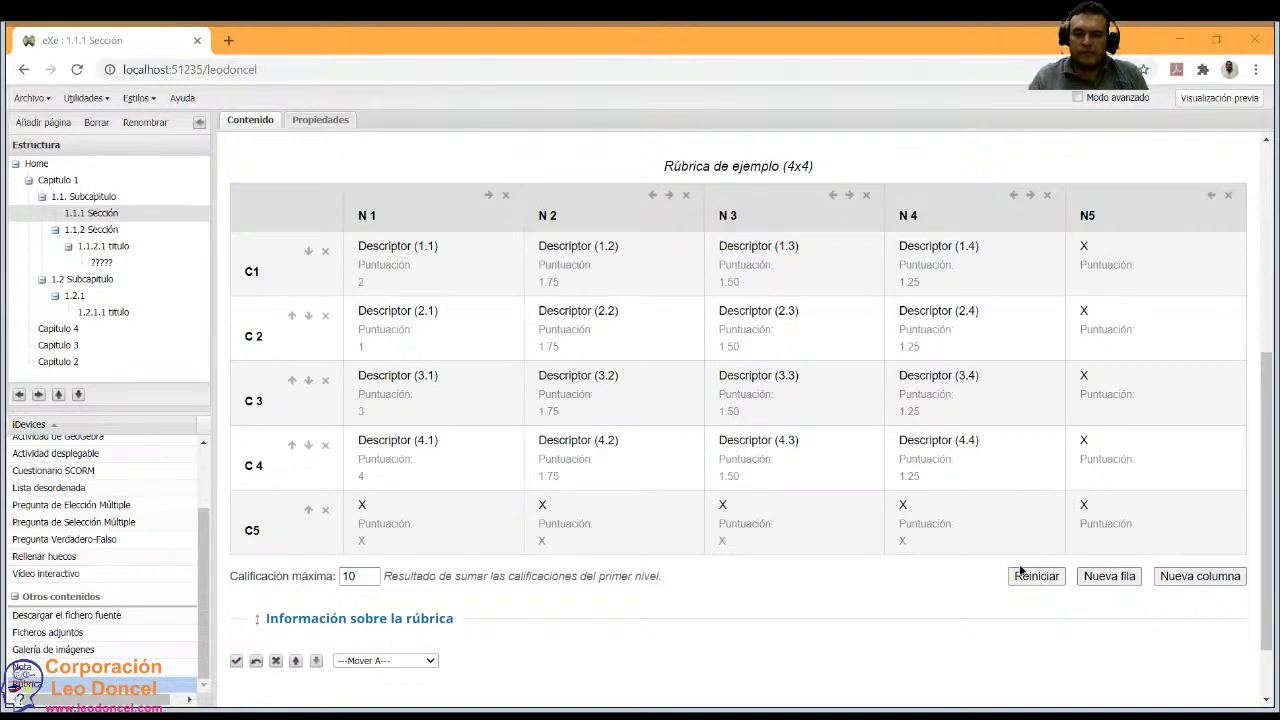
Add another Rúbrica iDevice and load the example Rúbrica para evaluar un trabajo escrito into it.
click(623, 536)
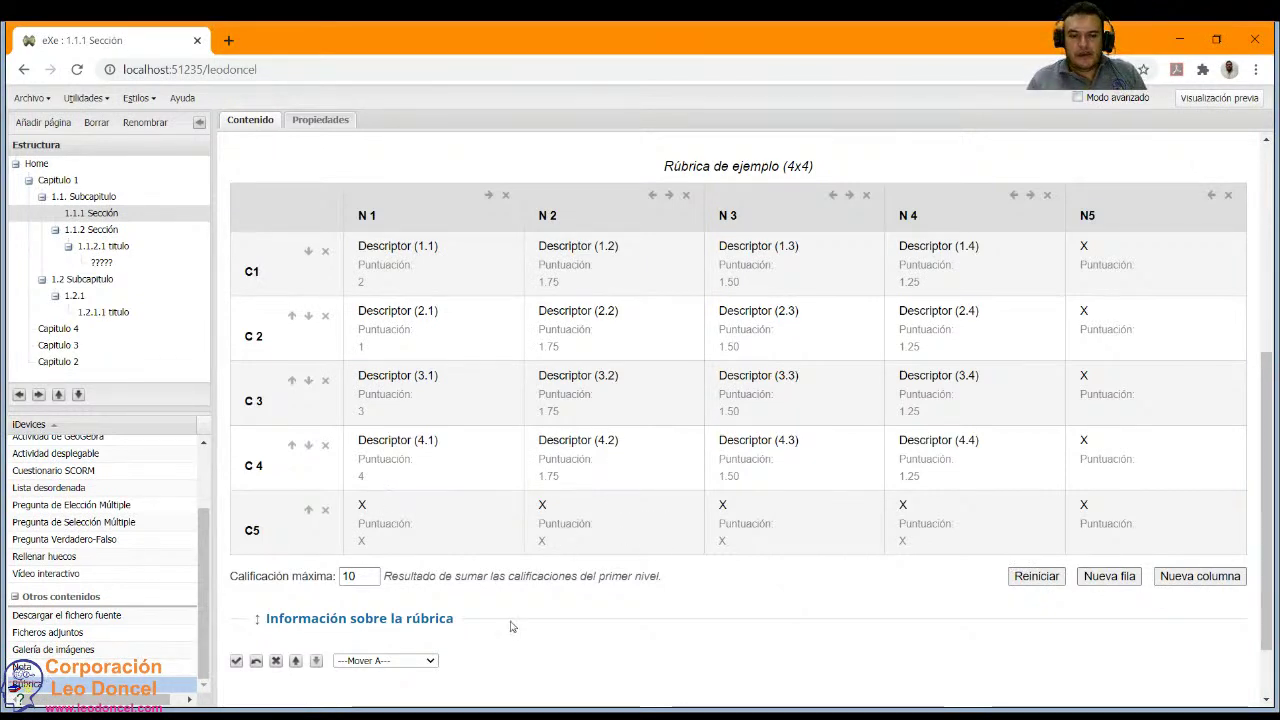
scroll(444, 576, down, 1)
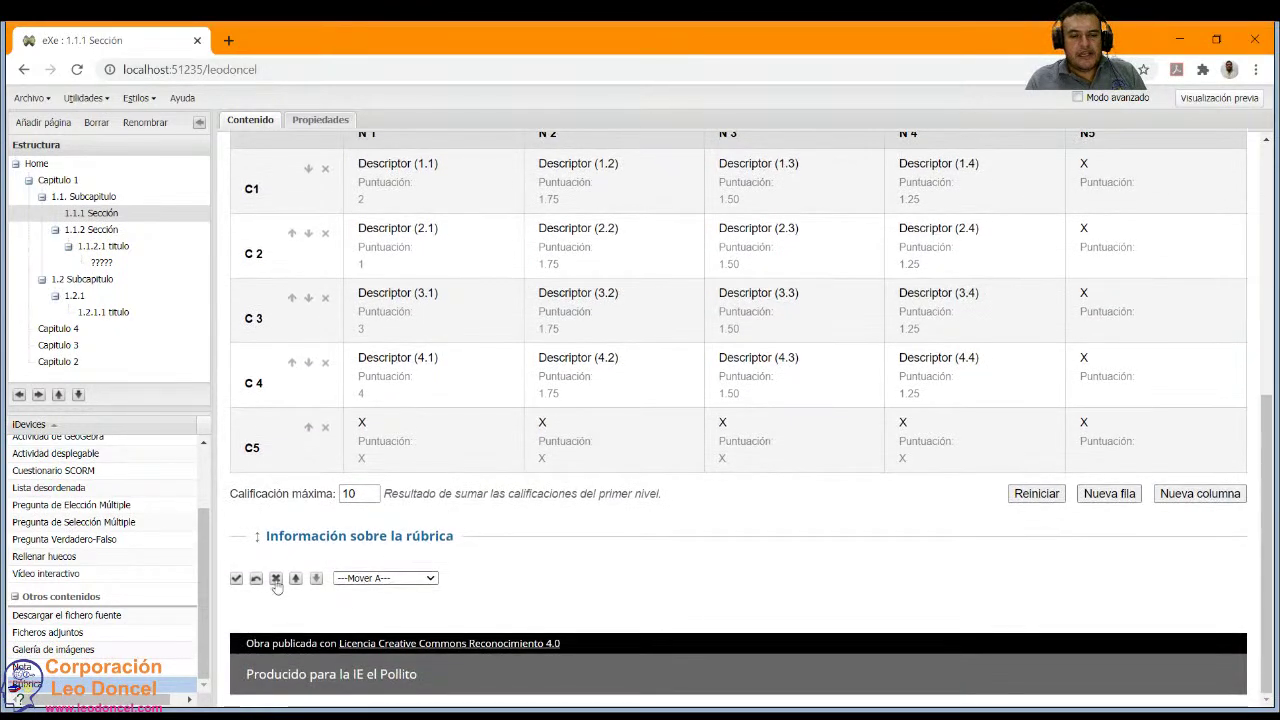
click(40, 686)
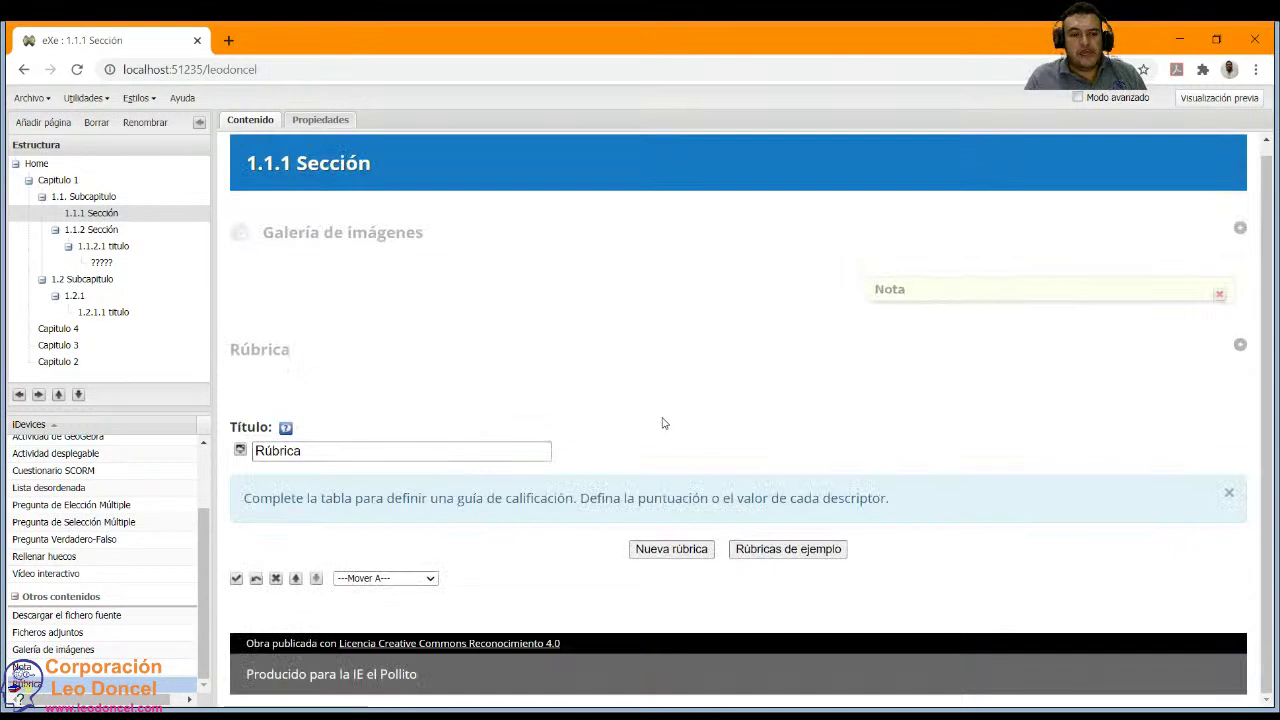
click(795, 550)
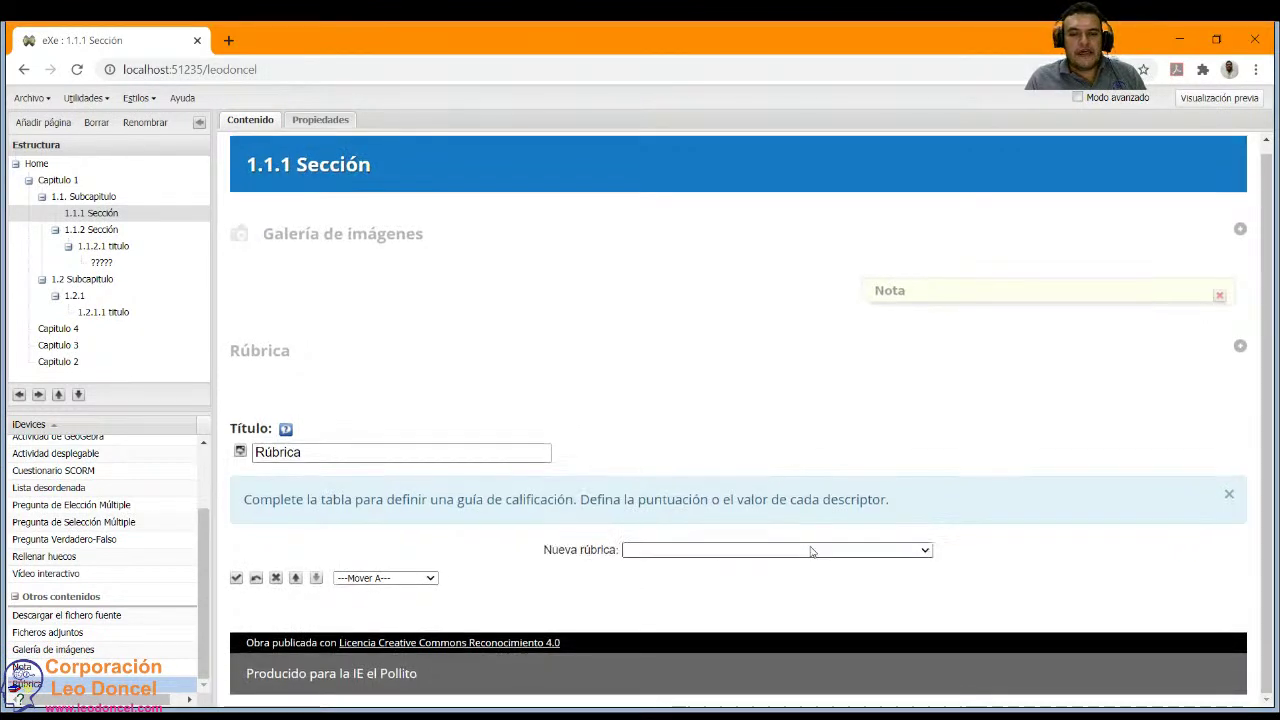
click(784, 438)
scroll(784, 438, down, 3)
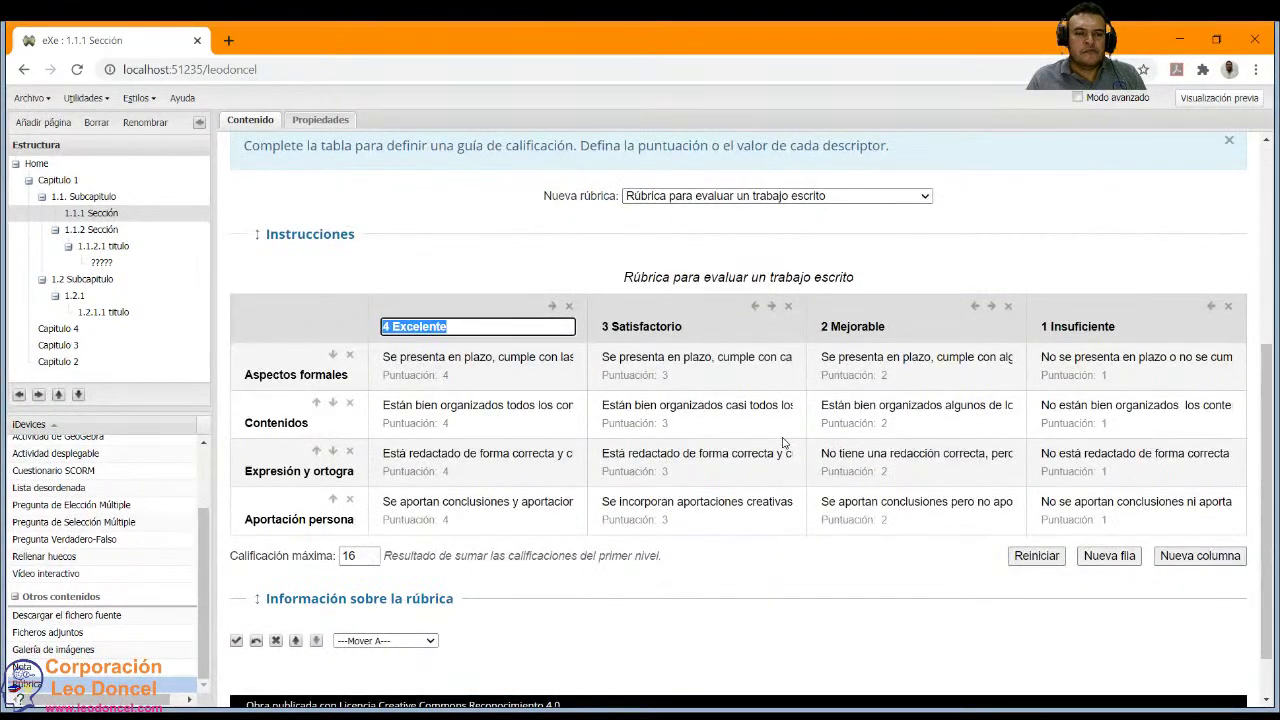
click(730, 568)
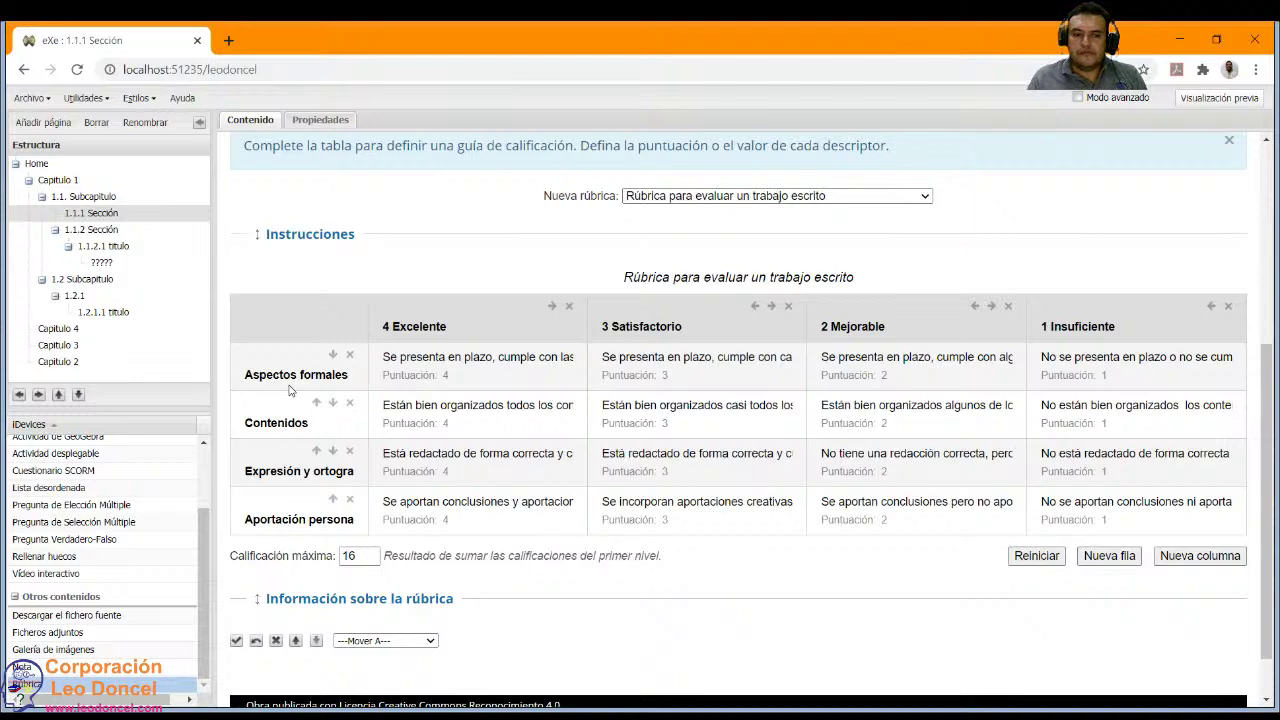
scroll(290, 595, down, 1)
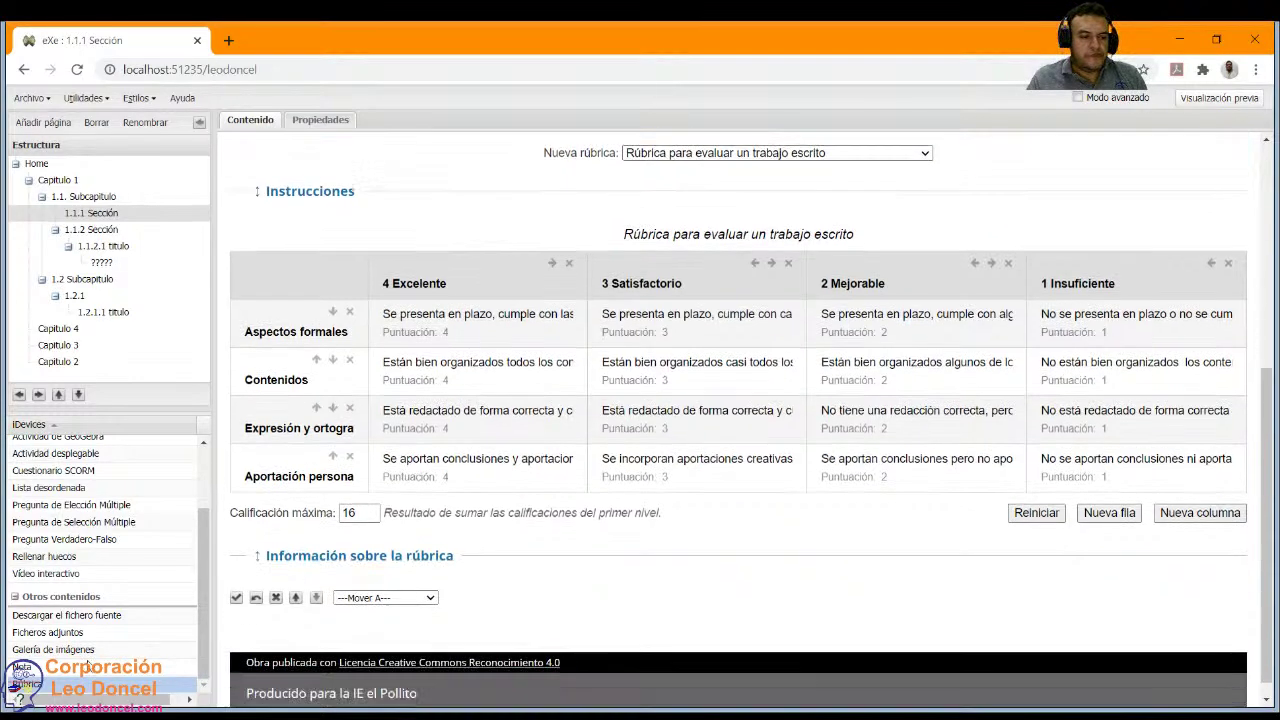
Add a further Rúbrica iDevice and load the example Rúbrica para evaluar una infografía into it.
click(236, 578)
scroll(695, 490, up, 1)
scroll(690, 490, down, 1)
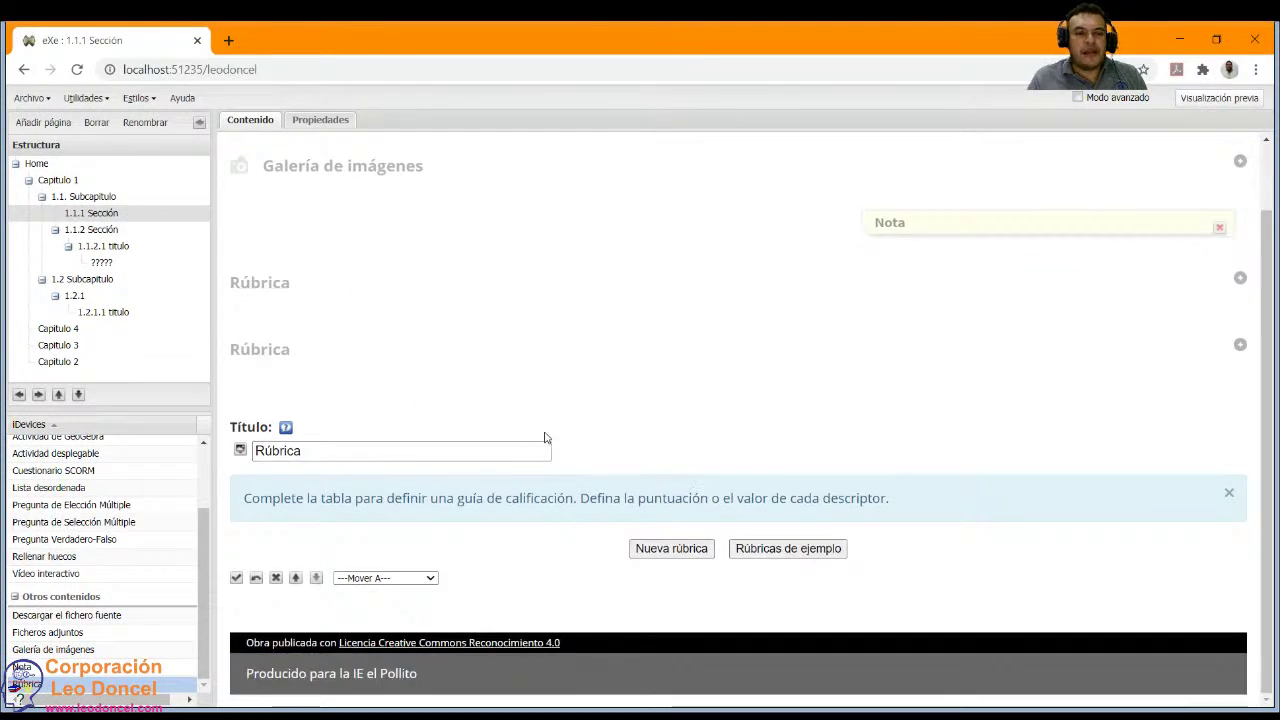
click(791, 548)
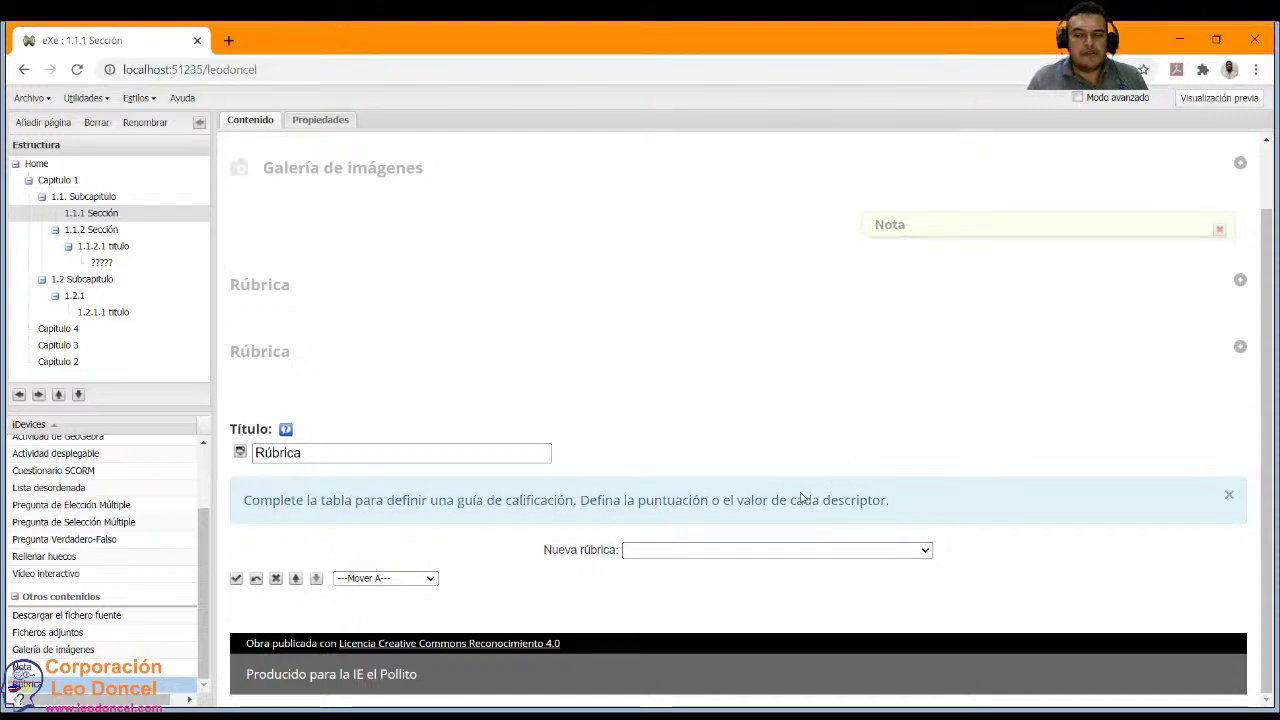
click(720, 490)
scroll(705, 513, down, 3)
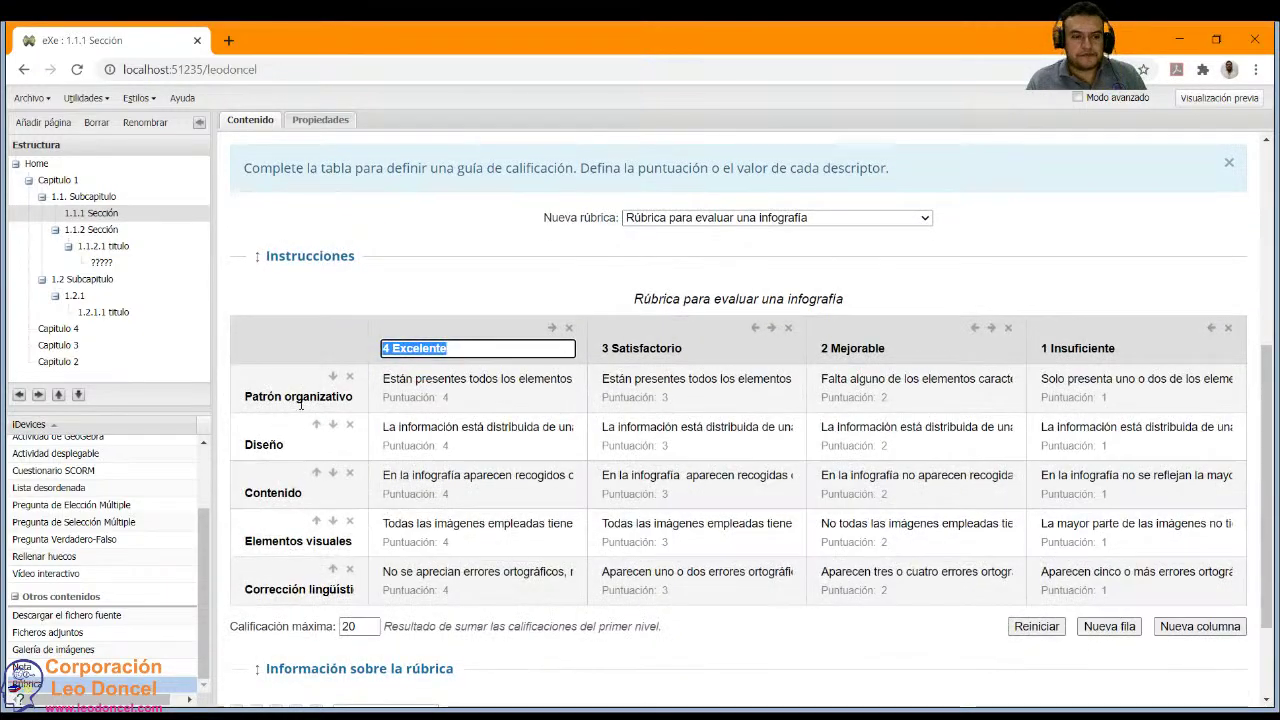
click(436, 287)
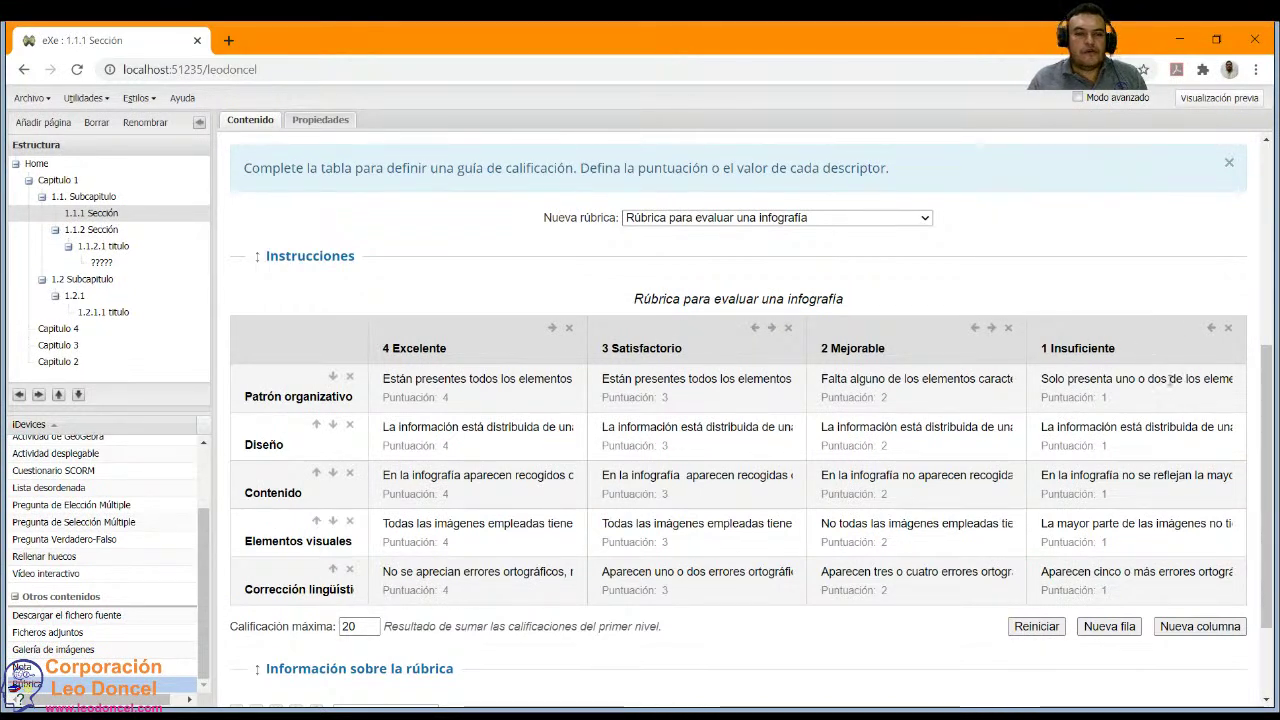
Open the Patrón organizativo descriptor under 1 Insuficiente for editing and save the infographic rubric.
double_click(1106, 380)
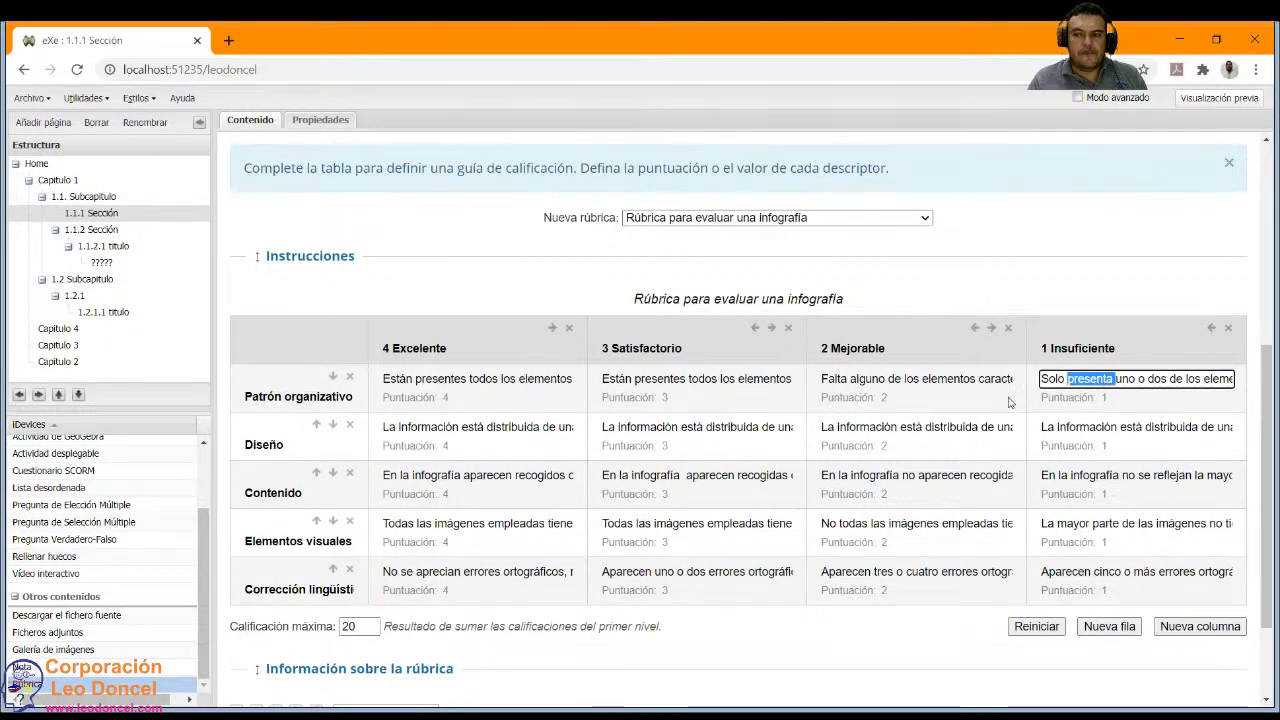
scroll(323, 423, down, 3)
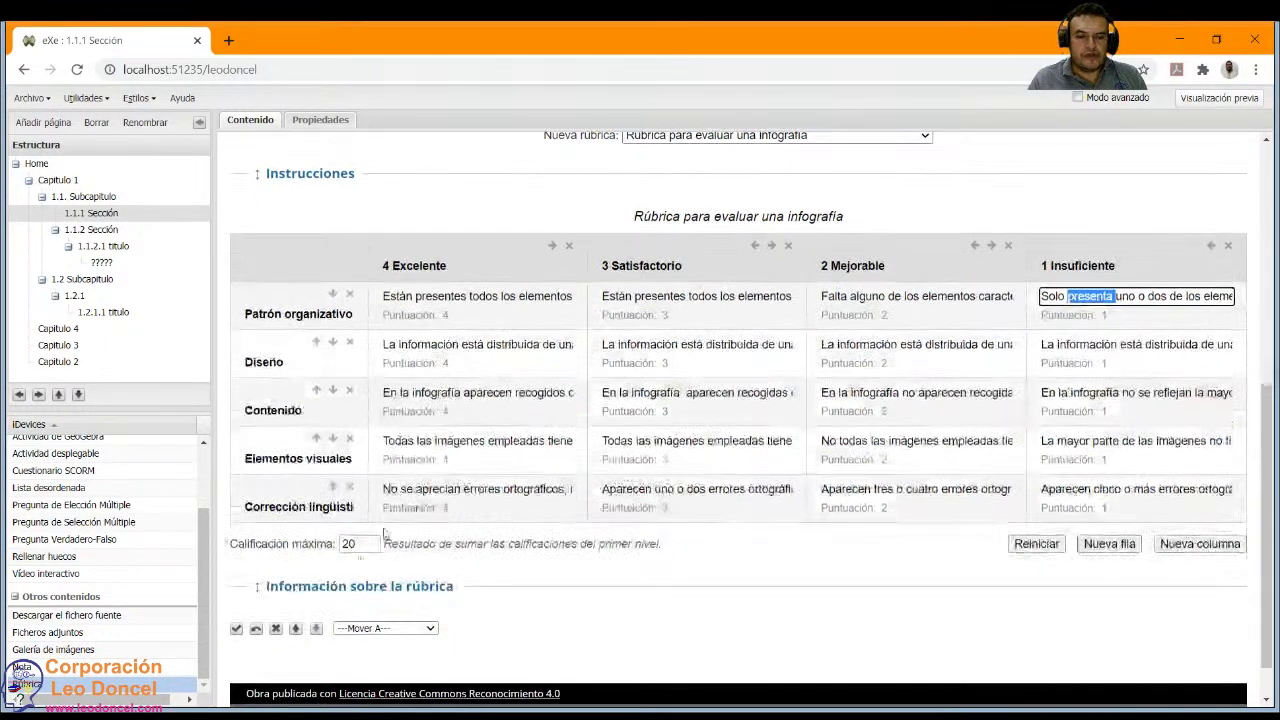
scroll(566, 537, up, 10)
scroll(566, 537, down, 10)
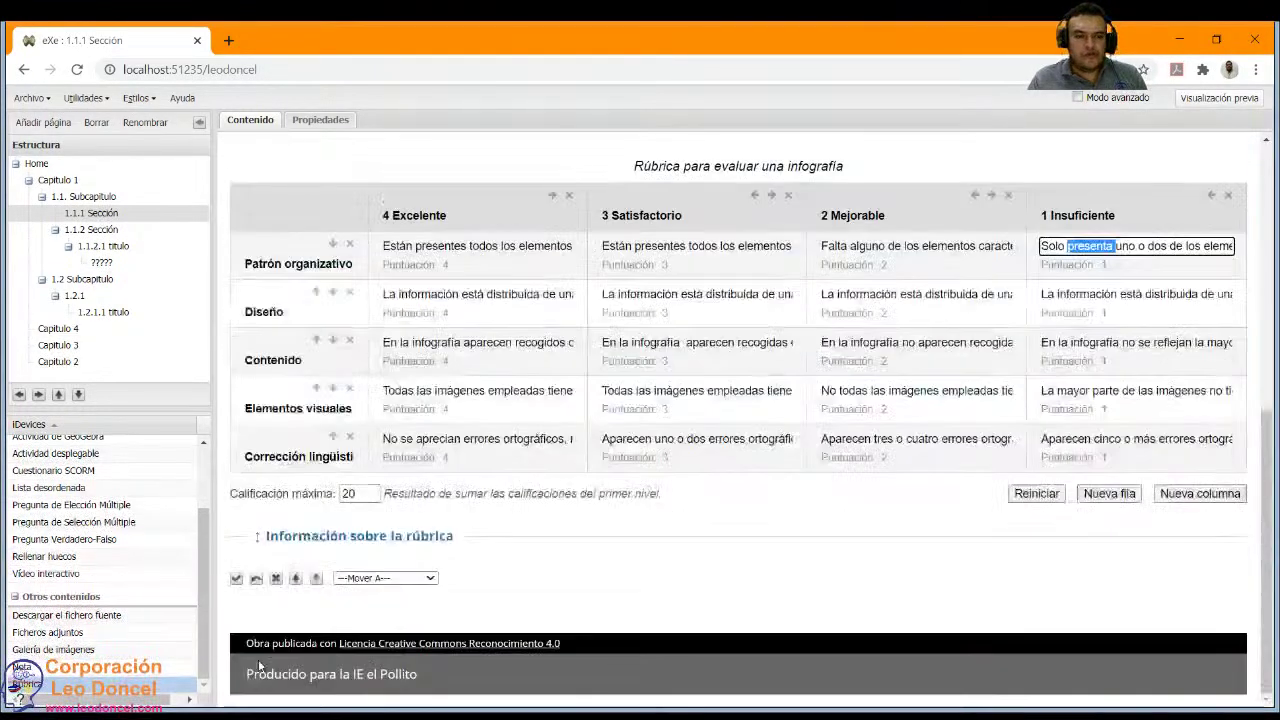
click(236, 580)
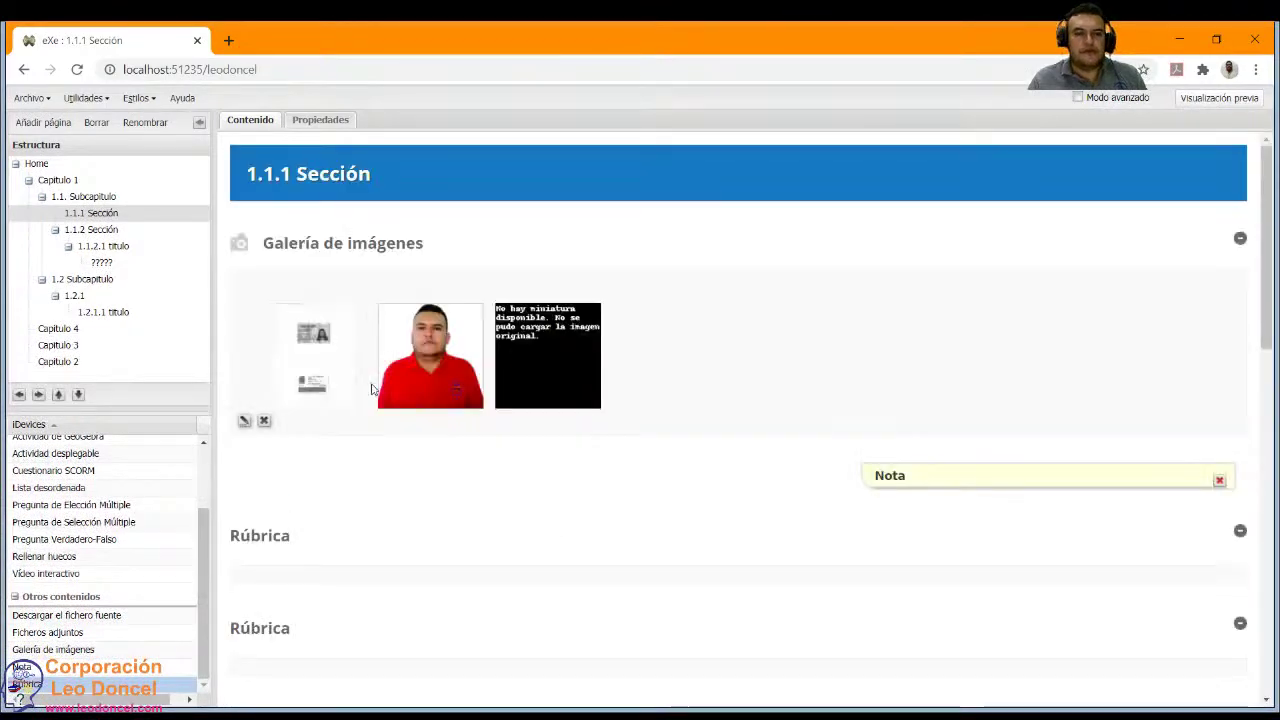
Examine the saved infographic rubric's criteria and descriptors in 1.1.1 Sección, collapsing the first Rúbrica block above it.
scroll(366, 399, down, 5)
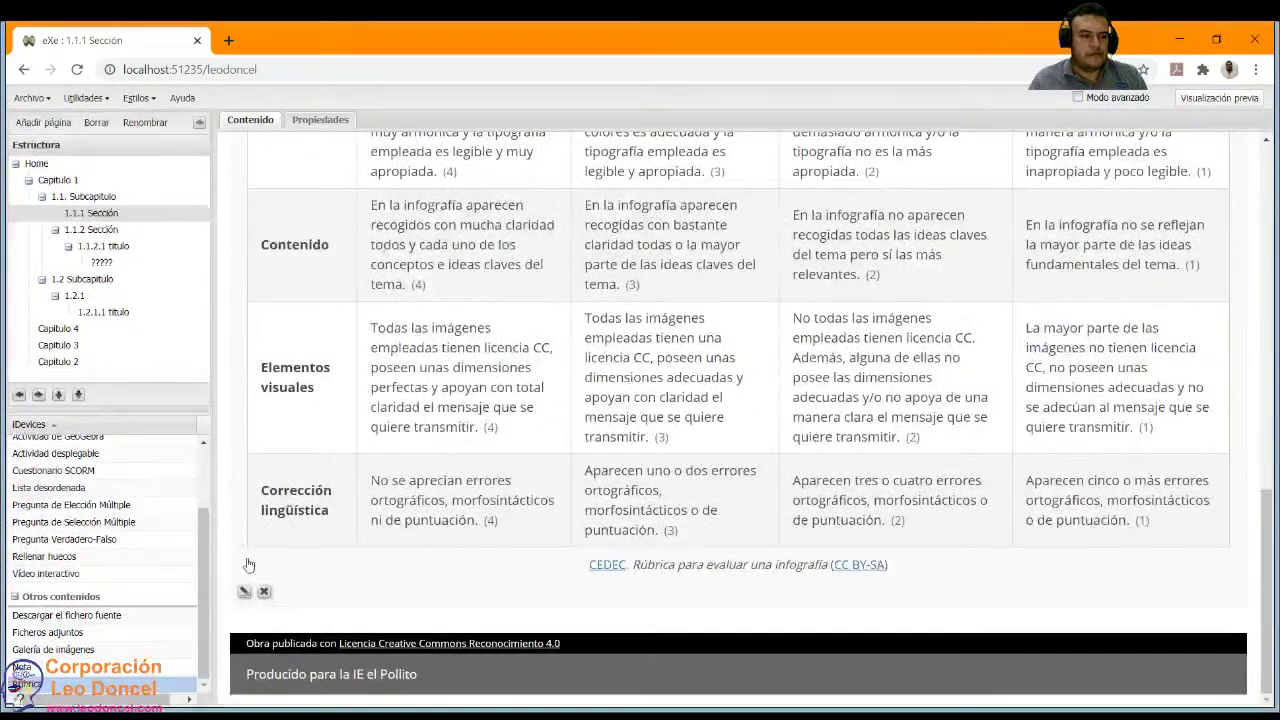
scroll(249, 565, up, 3)
scroll(557, 423, down, 3)
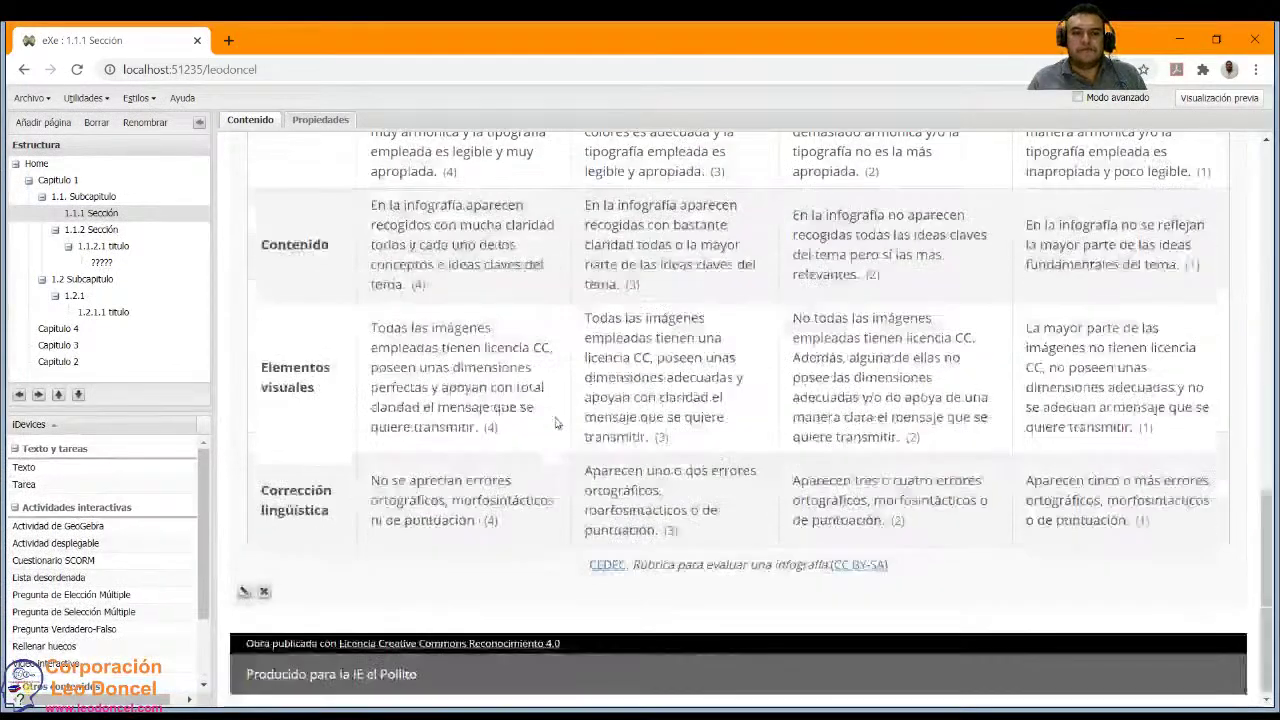
scroll(555, 423, up, 8)
scroll(488, 369, down, 2)
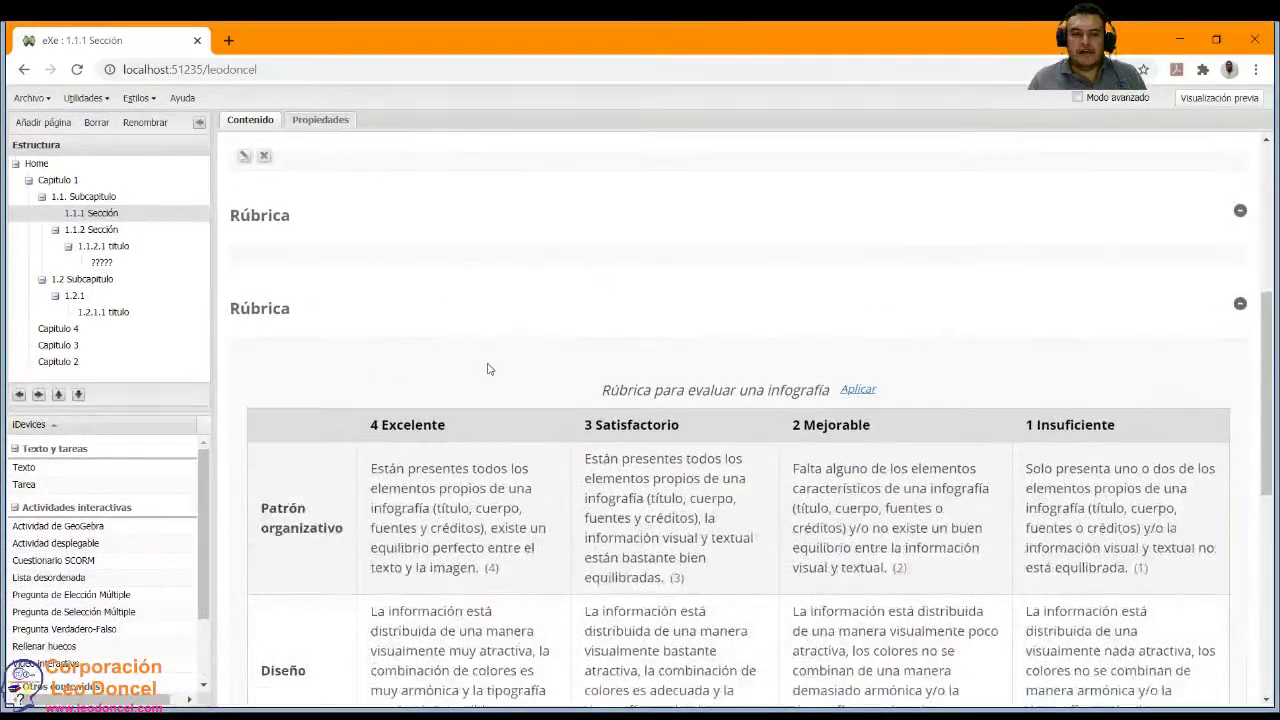
click(1240, 296)
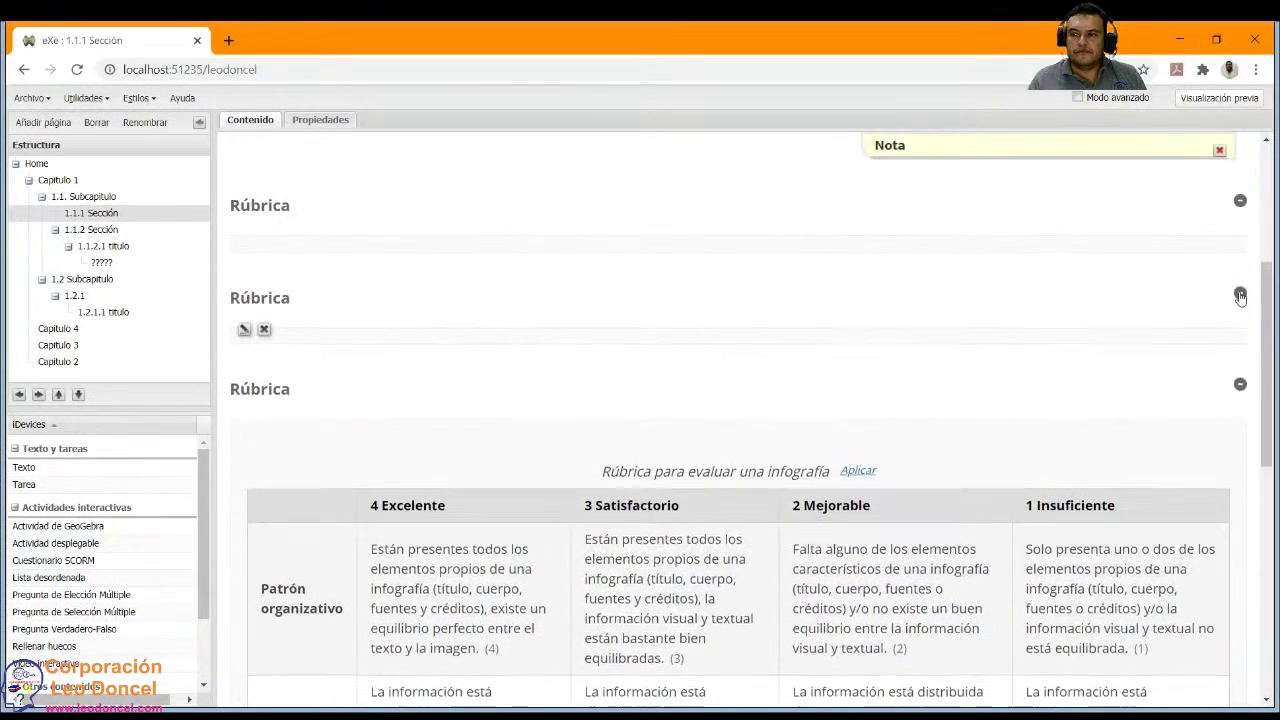
click(1241, 201)
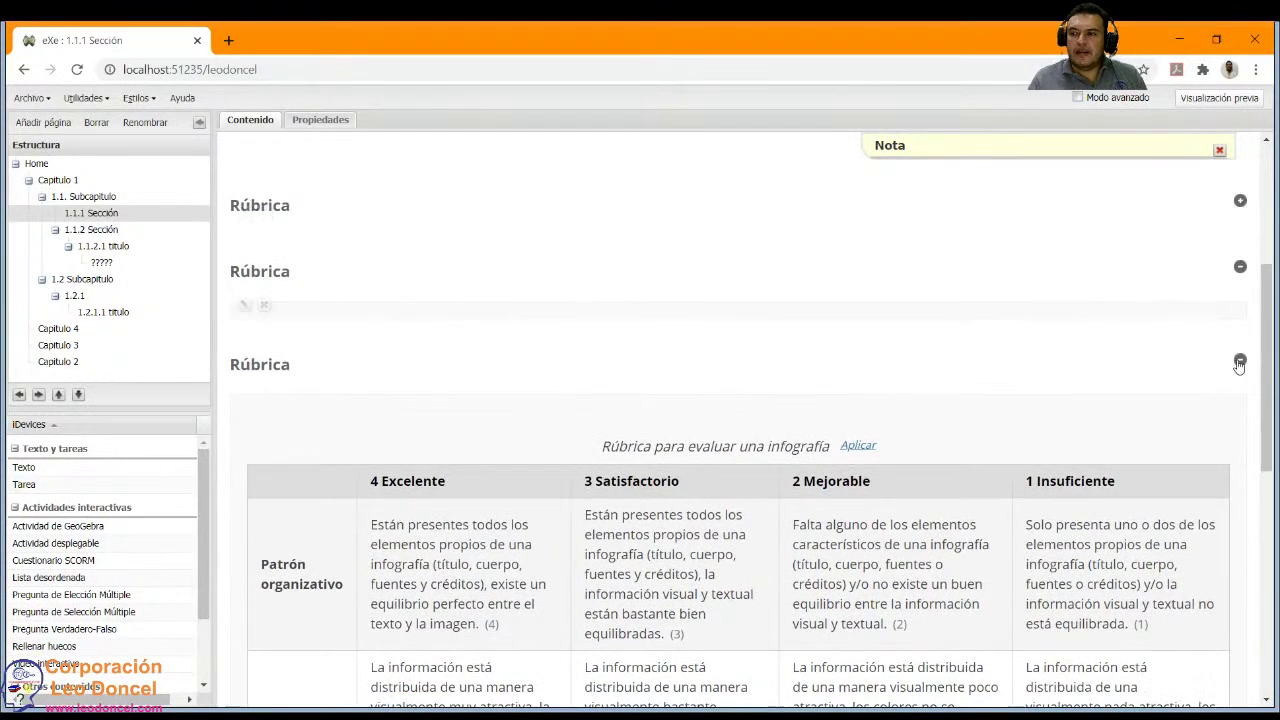
scroll(492, 341, down, 4)
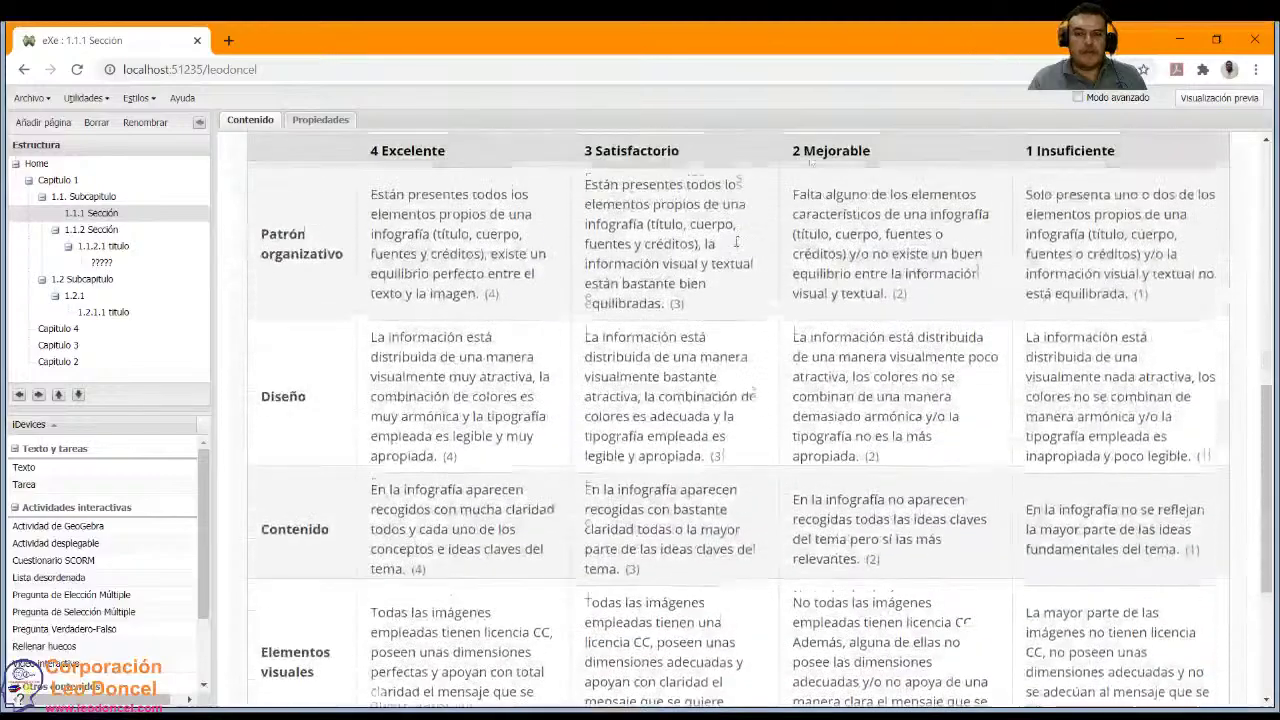
scroll(697, 298, up, 1)
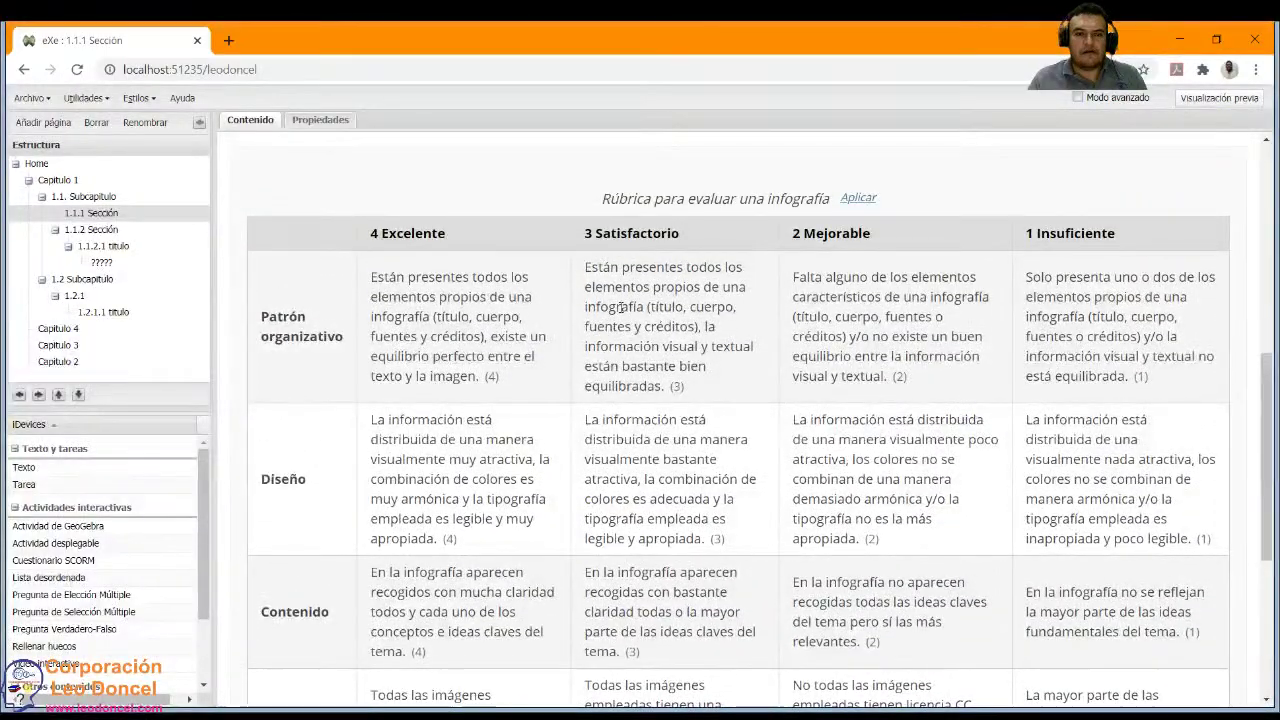
scroll(513, 343, down, 1)
scroll(513, 343, up, 1)
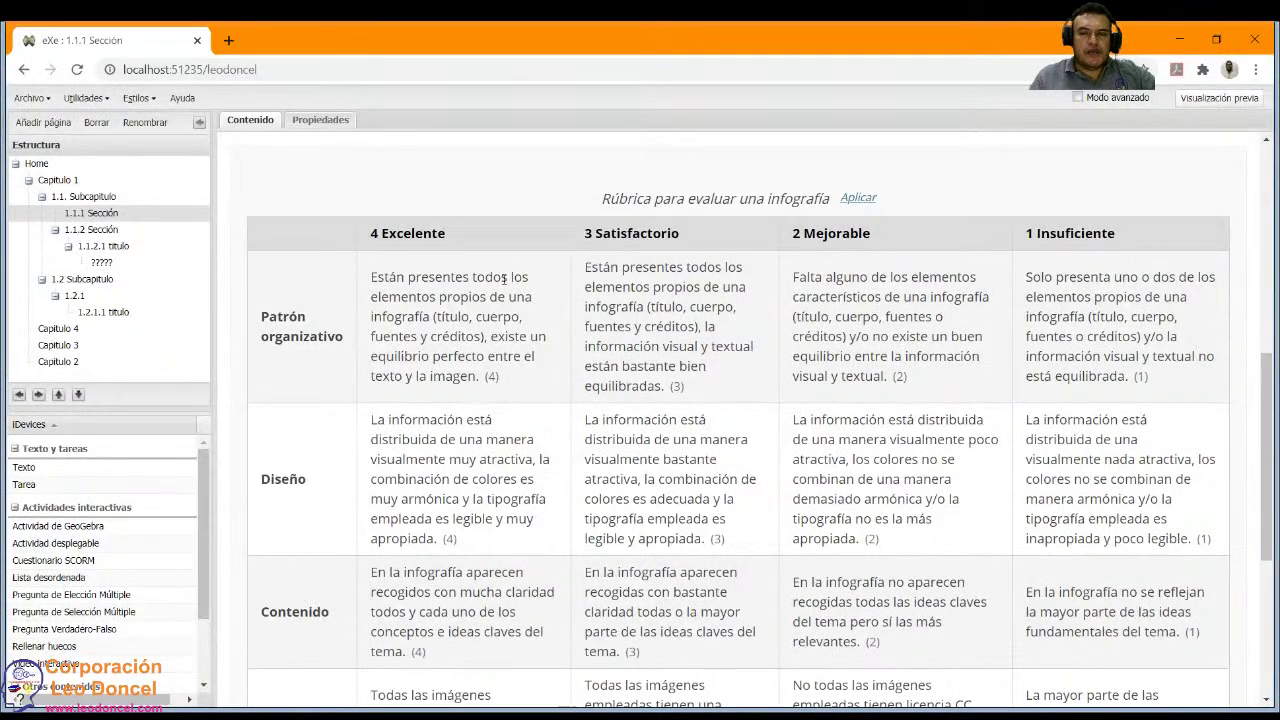
Examine the infographic rubric's descriptors for Patrón organizativo and Corrección lingüística across the four performance levels.
drag(1101, 318, 1066, 357)
double_click(1141, 316)
double_click(1047, 336)
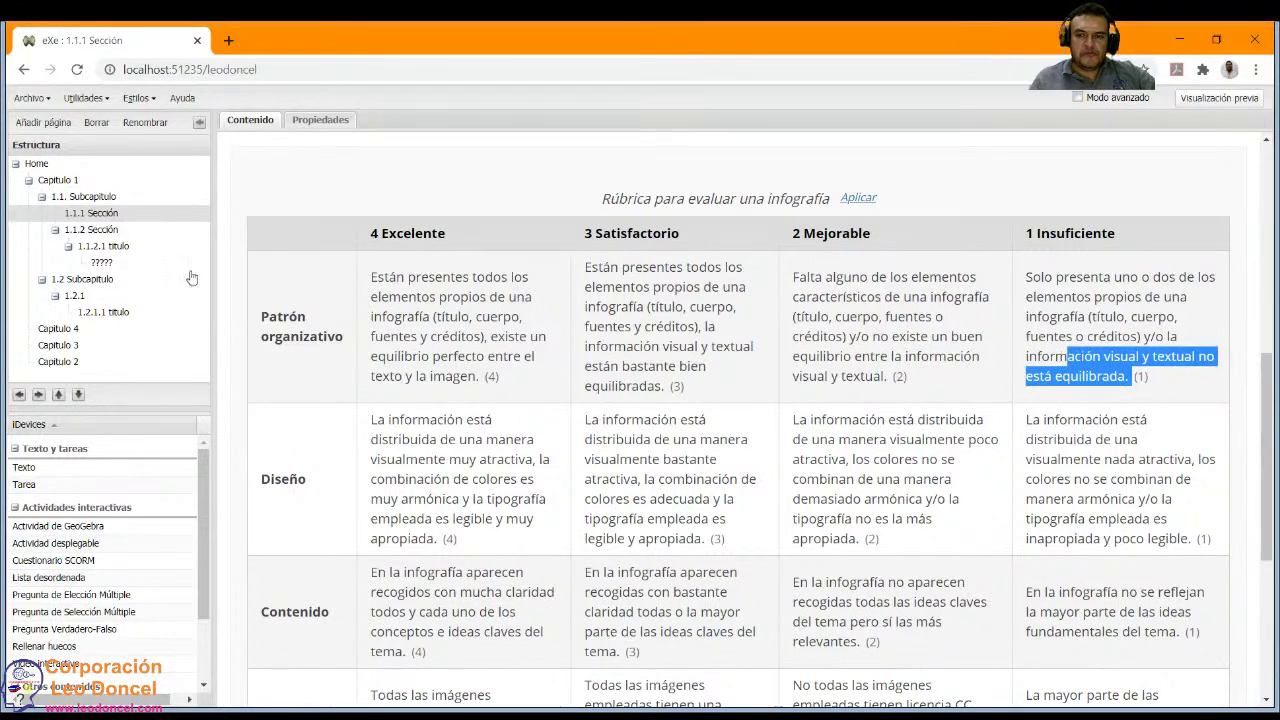
drag(400, 233, 432, 233)
drag(381, 297, 405, 316)
click(381, 319)
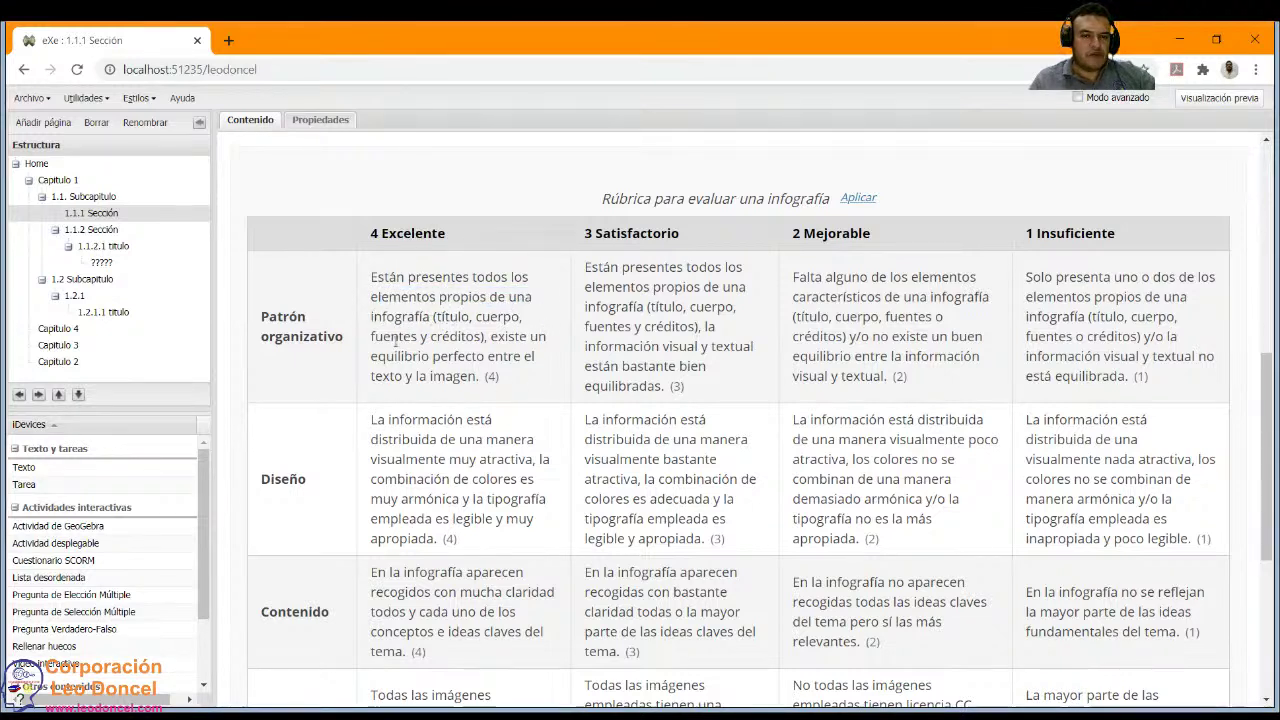
scroll(335, 472, down, 4)
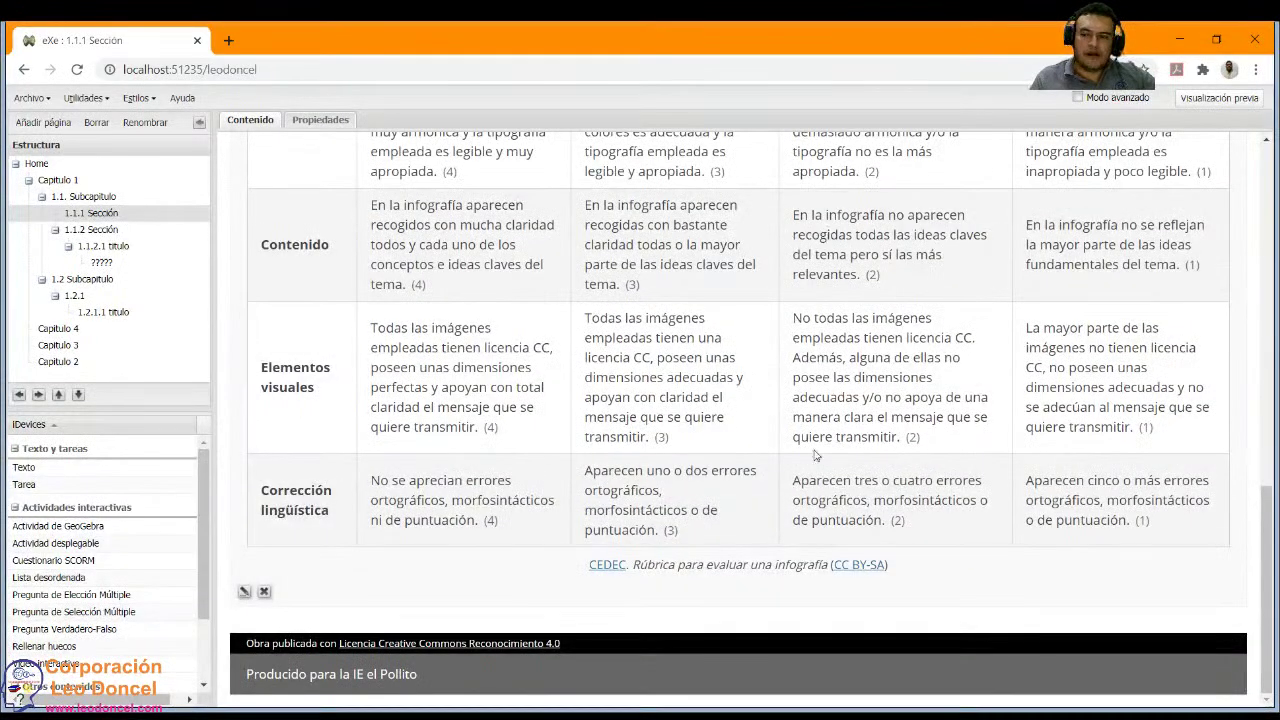
drag(1088, 482, 1190, 482)
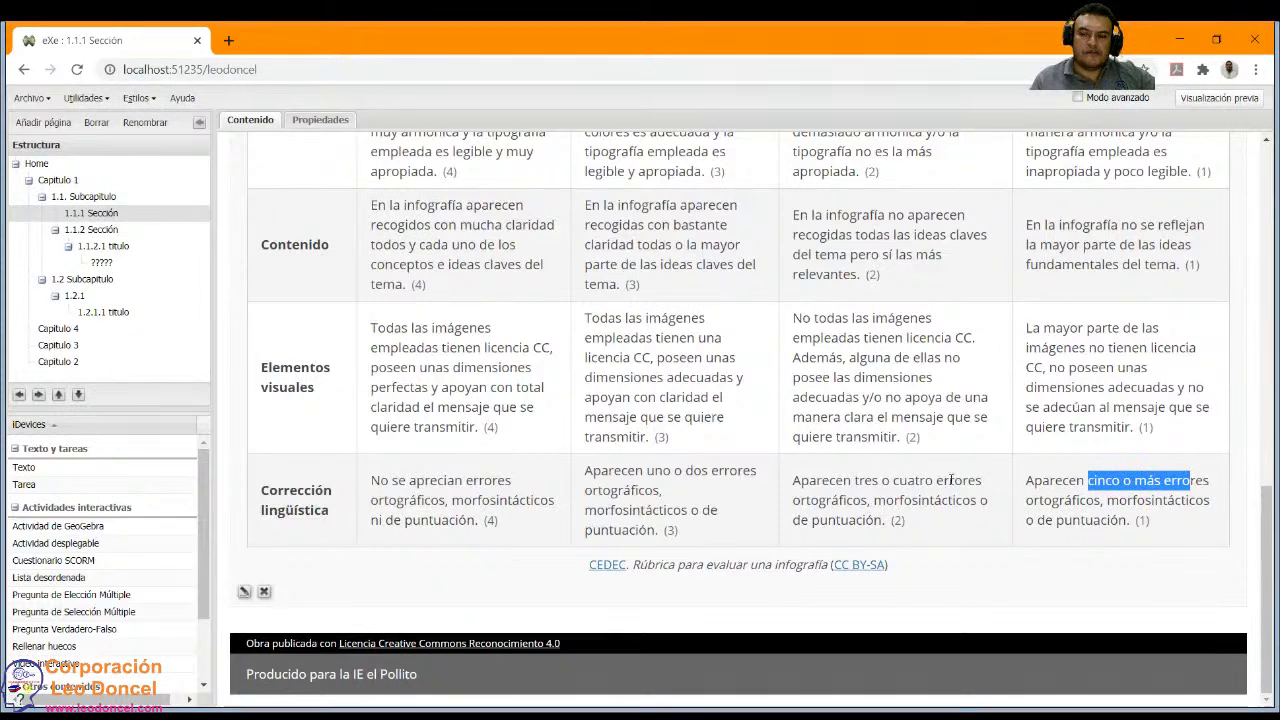
drag(821, 482, 968, 482)
drag(740, 472, 661, 472)
drag(371, 500, 477, 500)
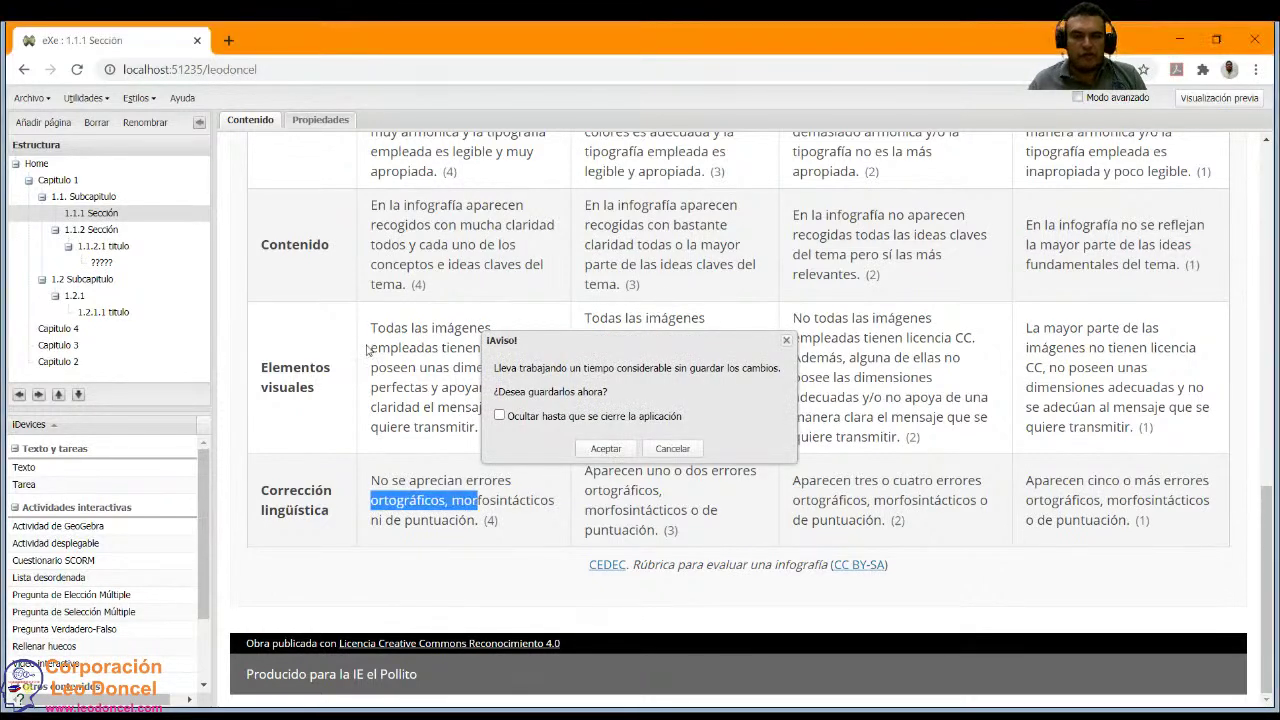
Accept the reminder to save the package's pending changes.
click(604, 449)
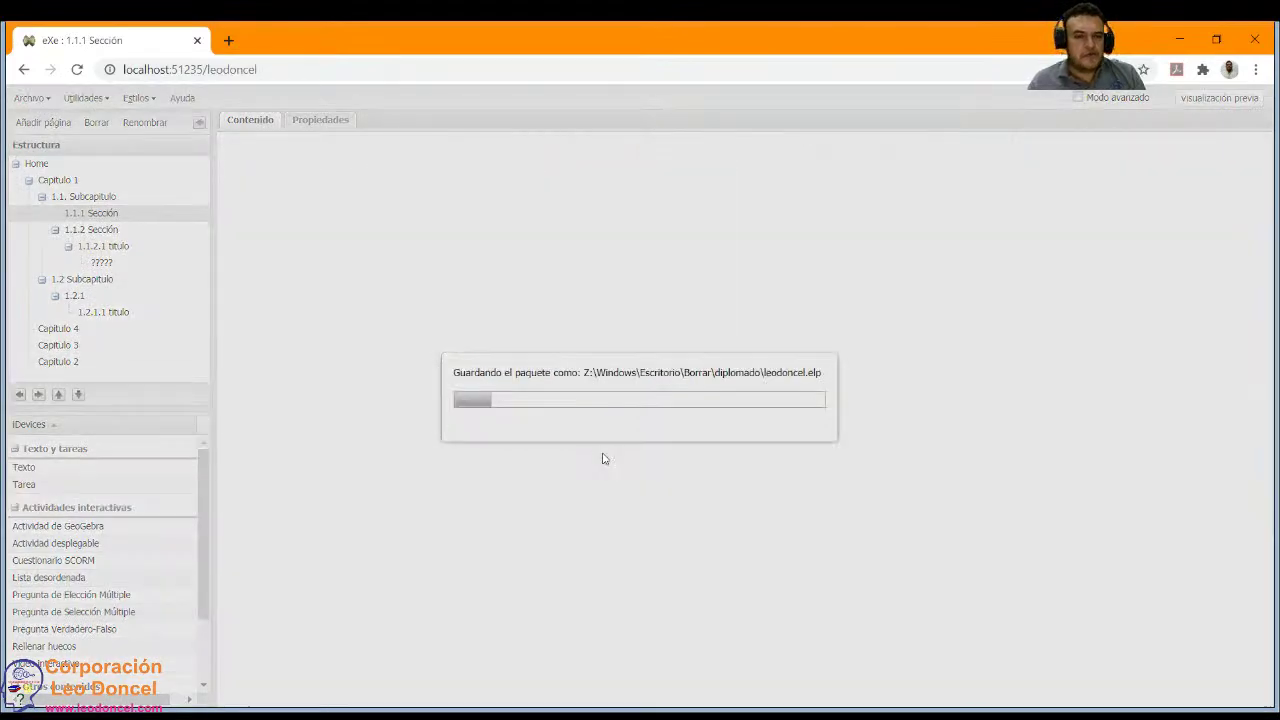
scroll(540, 450, down, 3)
scroll(537, 471, down, 10)
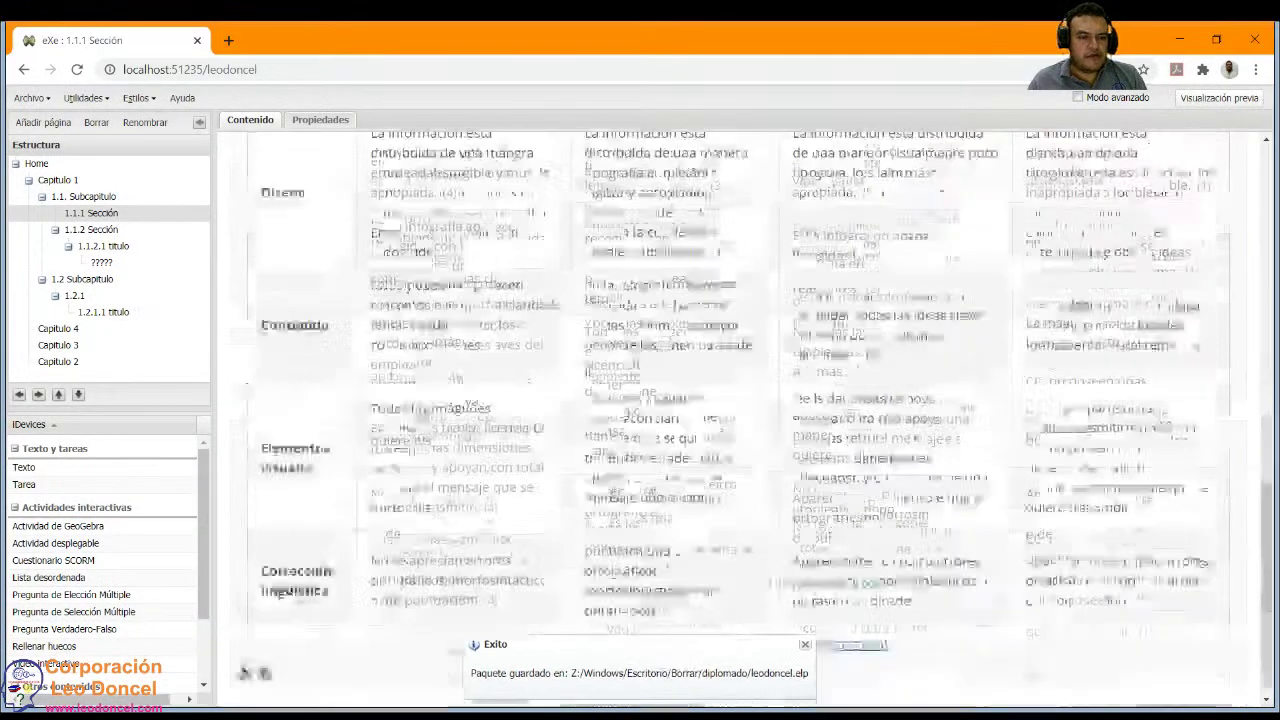
scroll(300, 500, up, 8)
scroll(190, 510, down, 3)
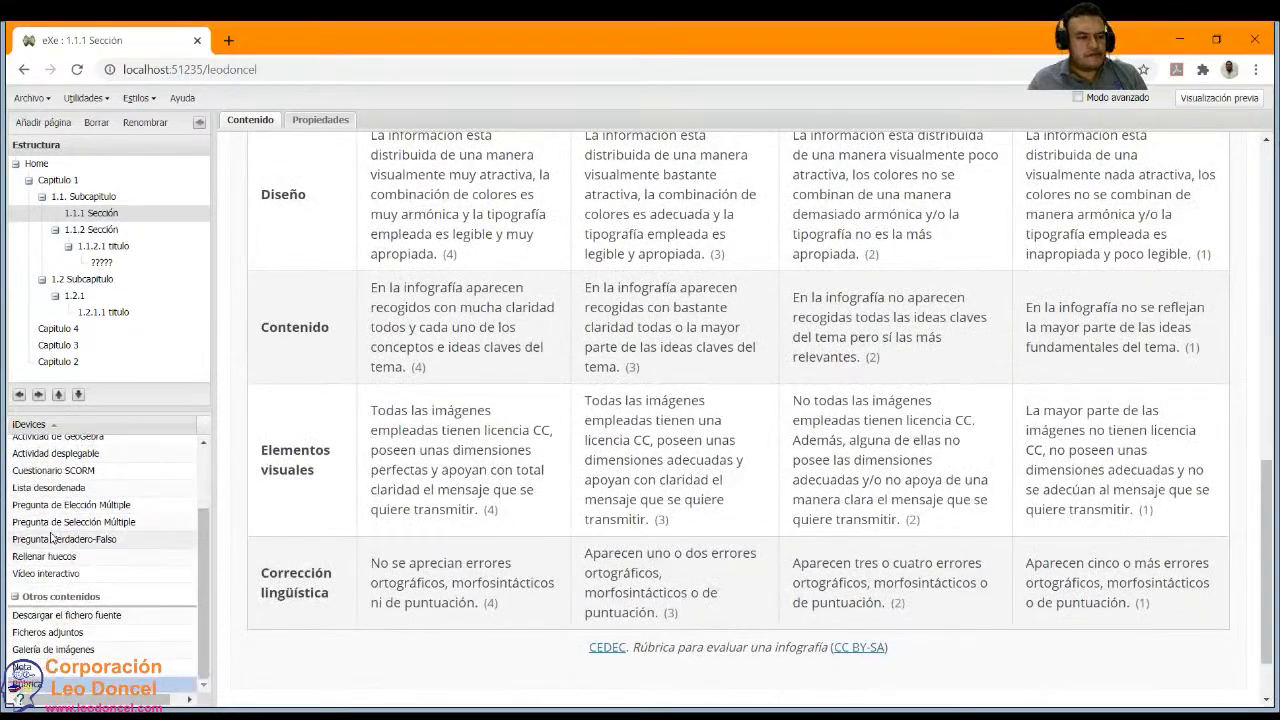
Add an Actividad de GeoGebra iDevice from the interactive activities to 1.1.1 Sección.
scroll(155, 493, down, 2)
scroll(160, 500, down, 2)
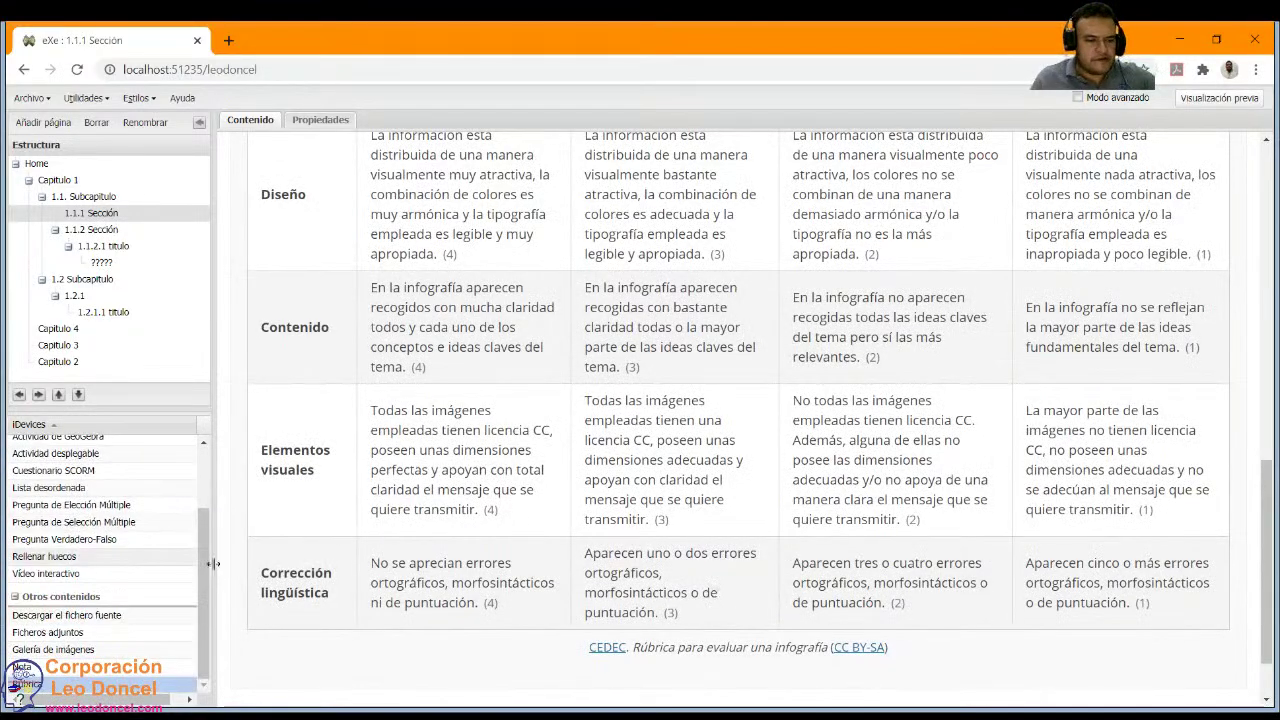
scroll(209, 532, up, 2)
drag(209, 532, 205, 519)
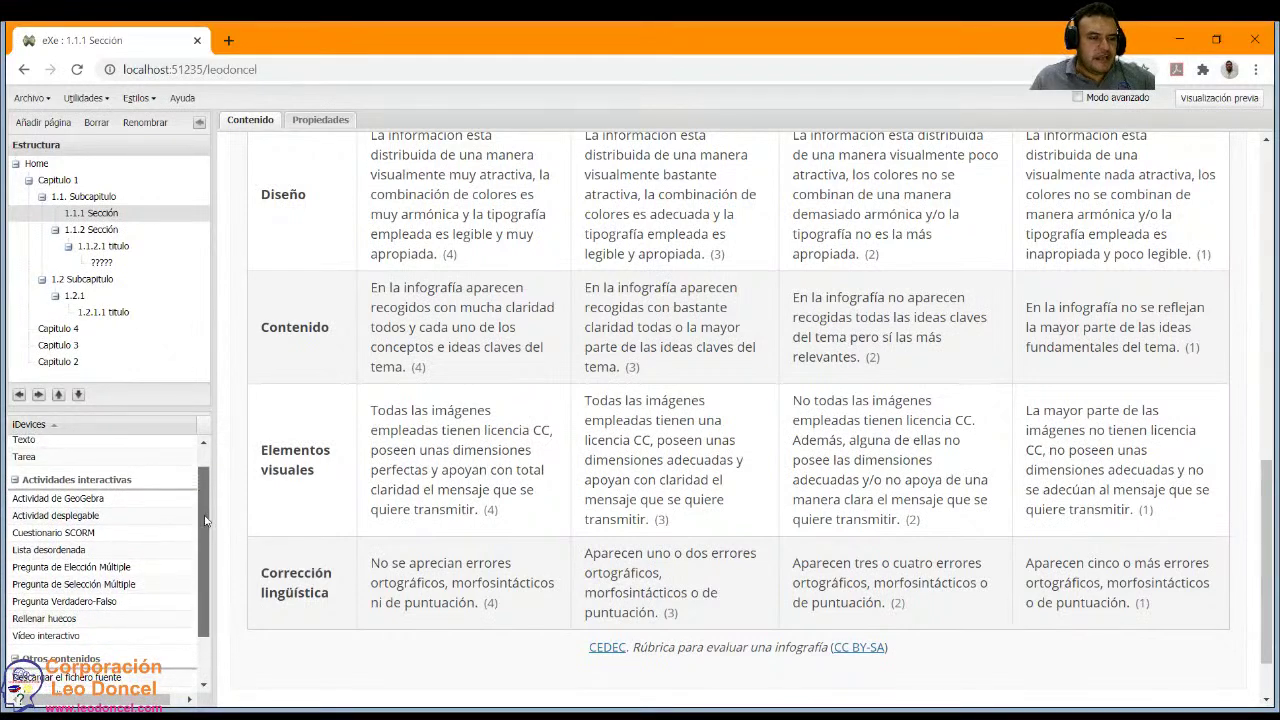
scroll(179, 528, down, 3)
scroll(179, 528, up, 4)
click(70, 520)
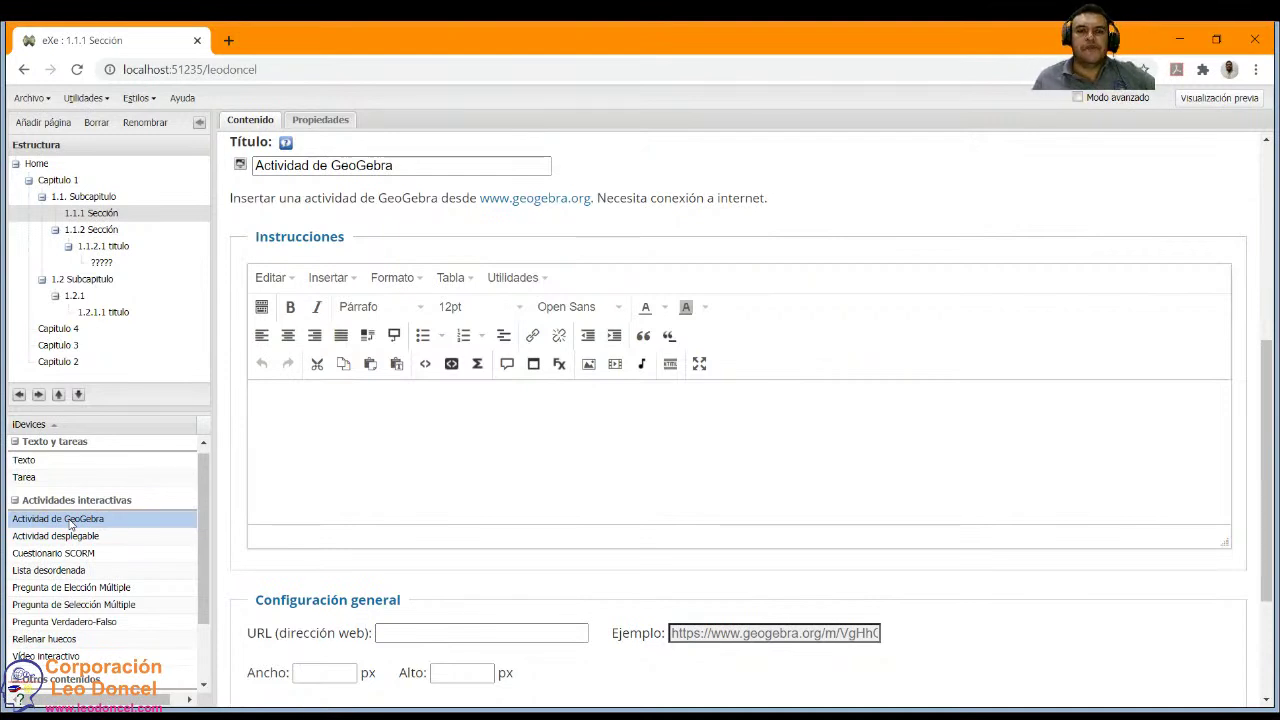
Open the GeoGebra website linked in the iDevice, check the iDevice's instructions form in eXeLearning, and switch back to GeoGebra.
click(560, 204)
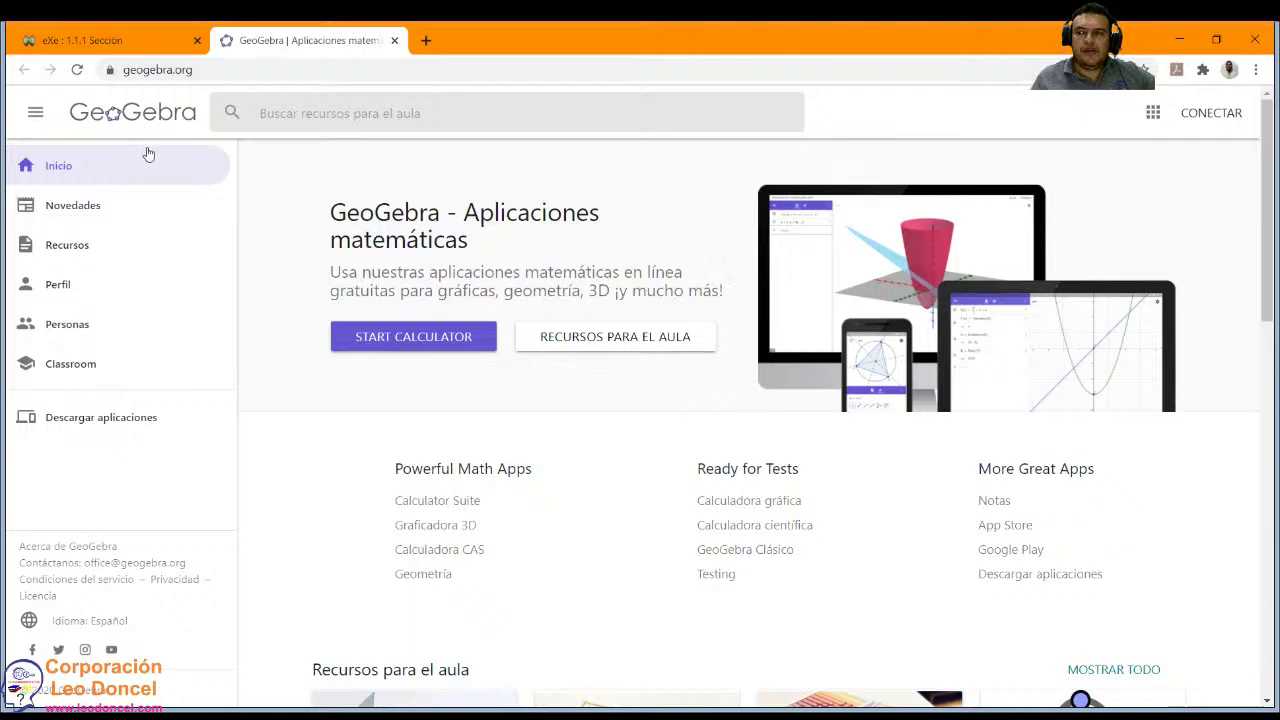
click(123, 40)
scroll(313, 470, up, 2)
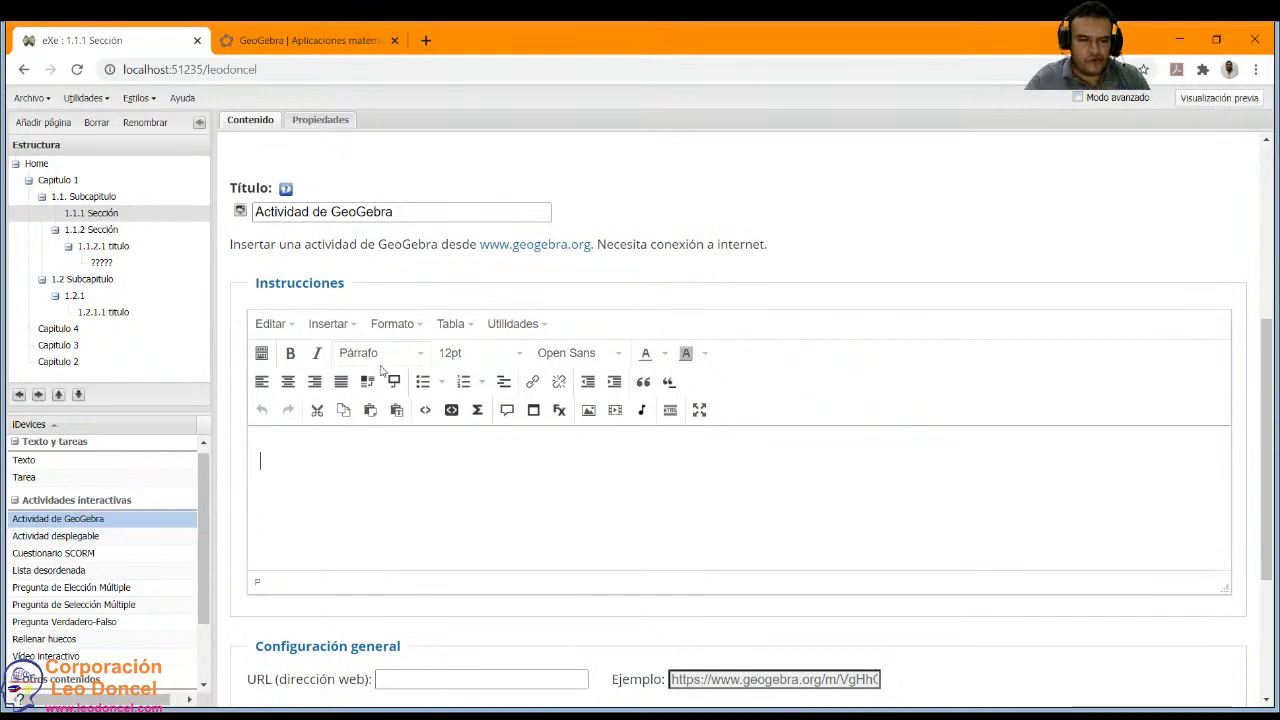
click(300, 40)
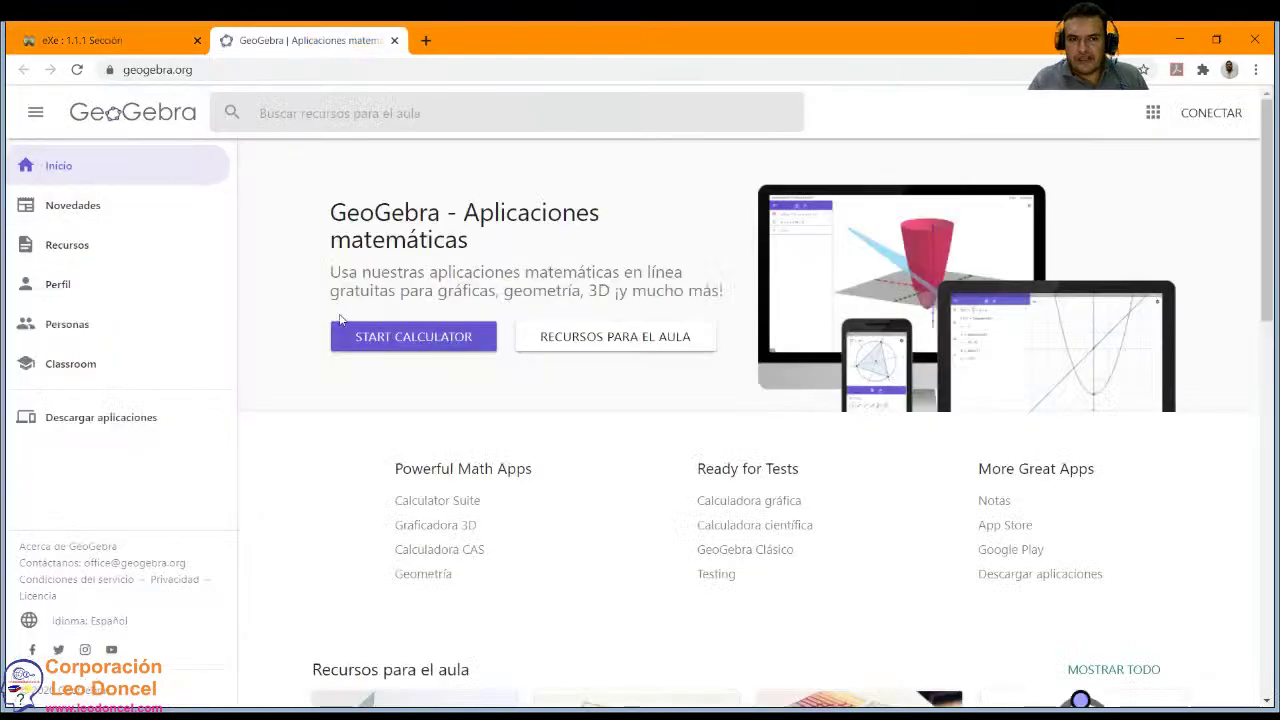
View the GeoGebra Classroom page with its class code field and return to the GeoGebra home page.
click(66, 364)
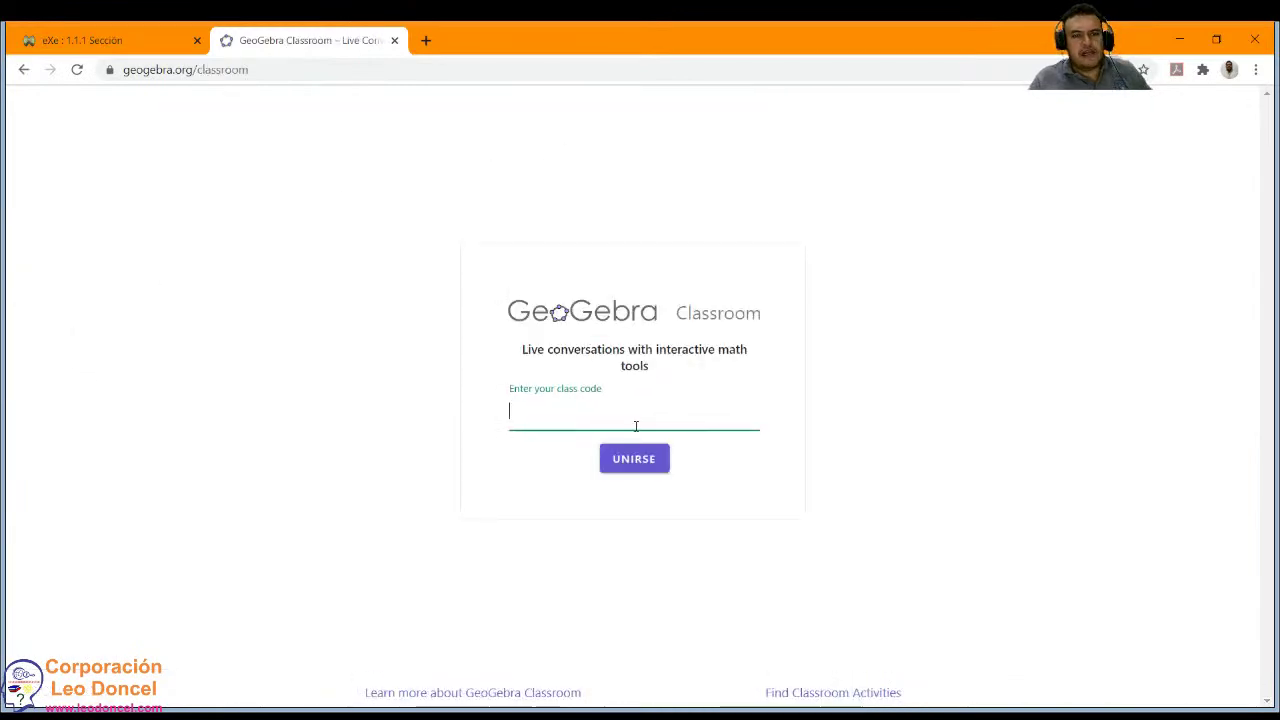
click(24, 69)
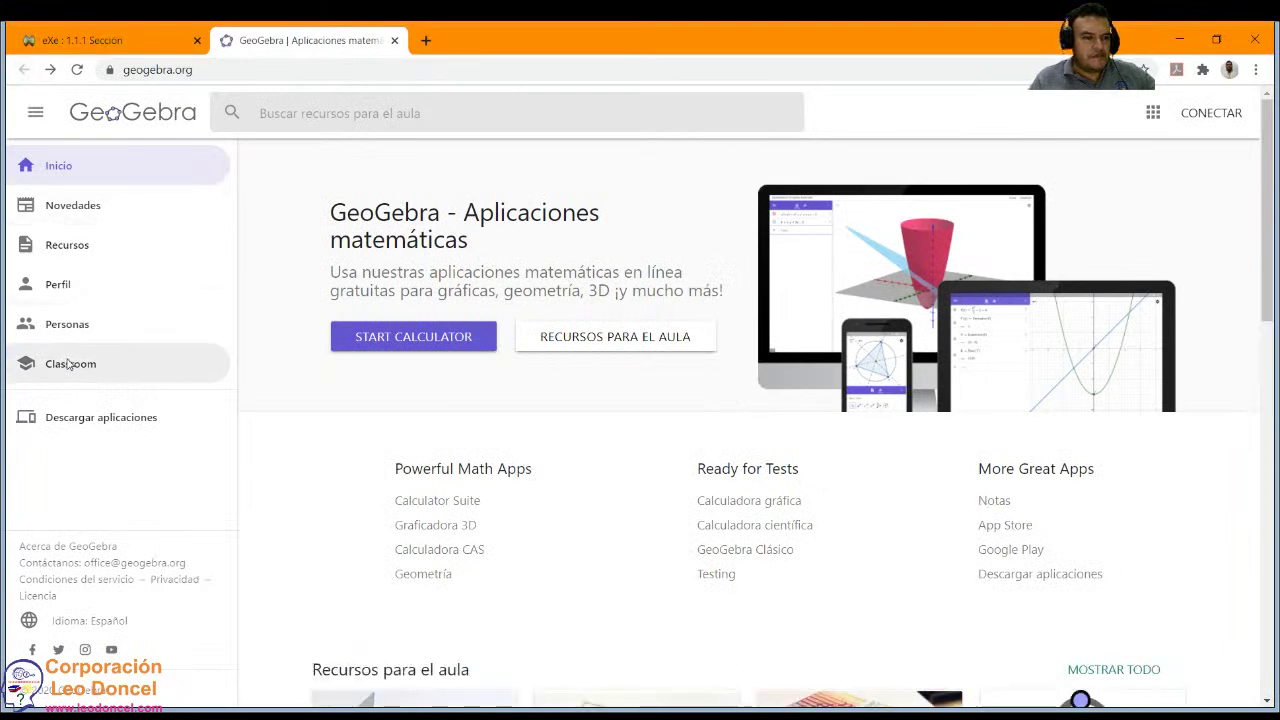
click(68, 366)
drag(747, 342, 739, 346)
click(570, 413)
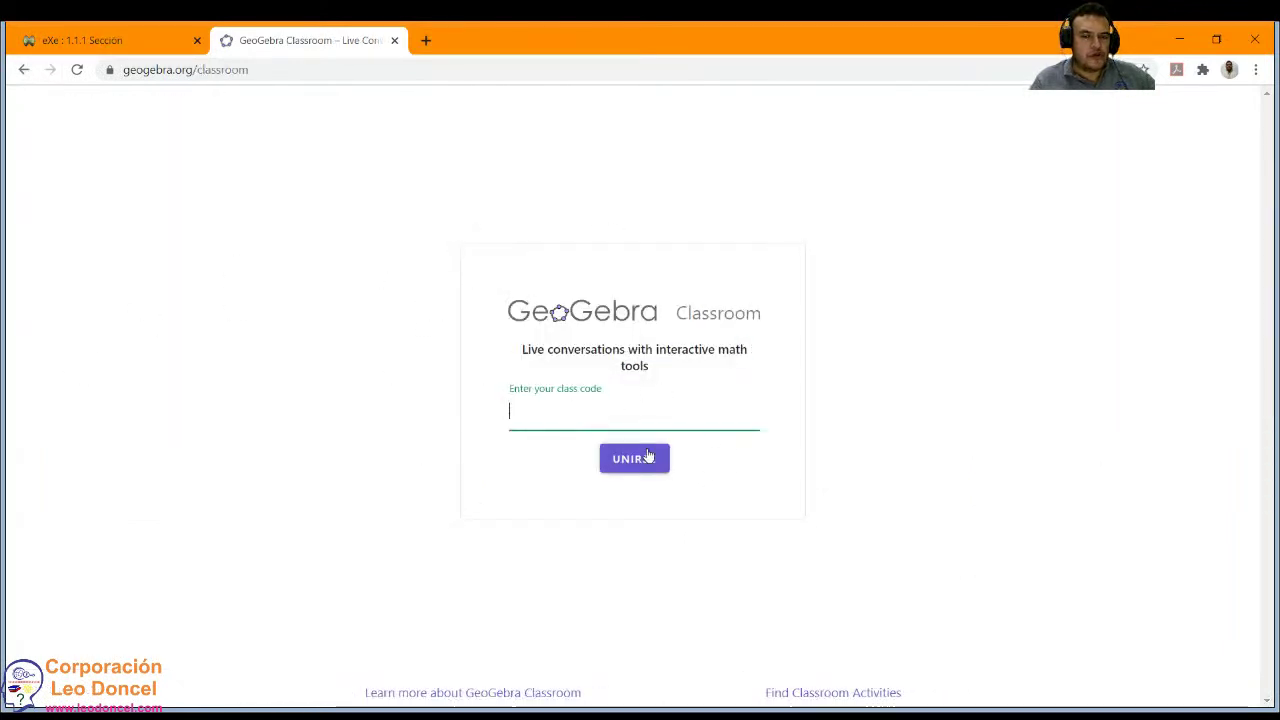
click(24, 69)
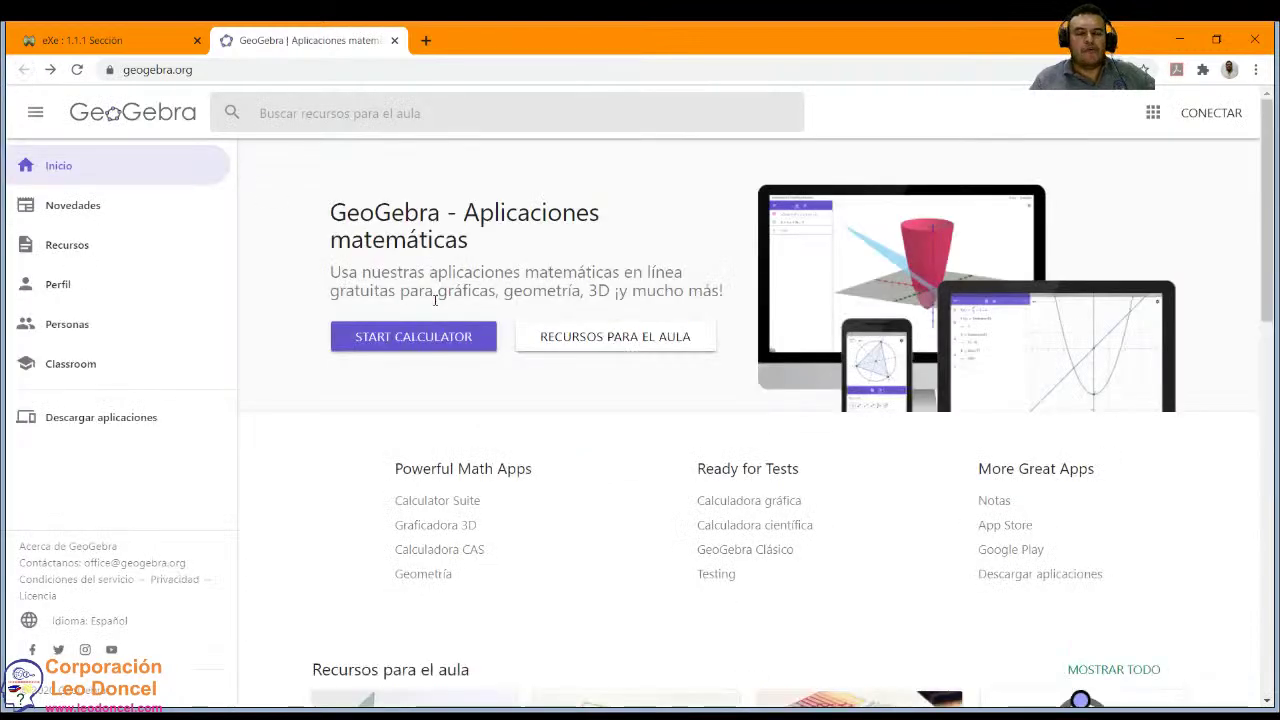
Look through GeoGebra's Novedades feed, collapse the side navigation, and return to the home page.
click(65, 208)
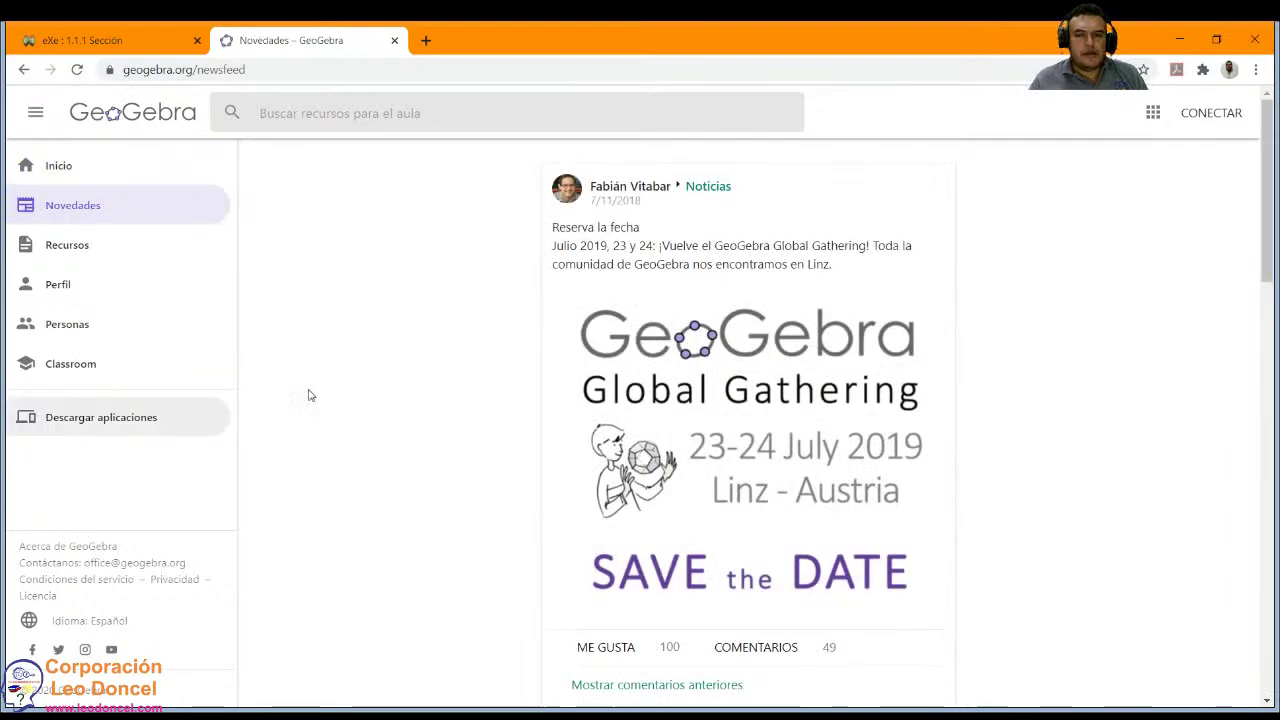
scroll(534, 470, down, 2)
scroll(534, 470, down, 7)
scroll(230, 371, up, 8)
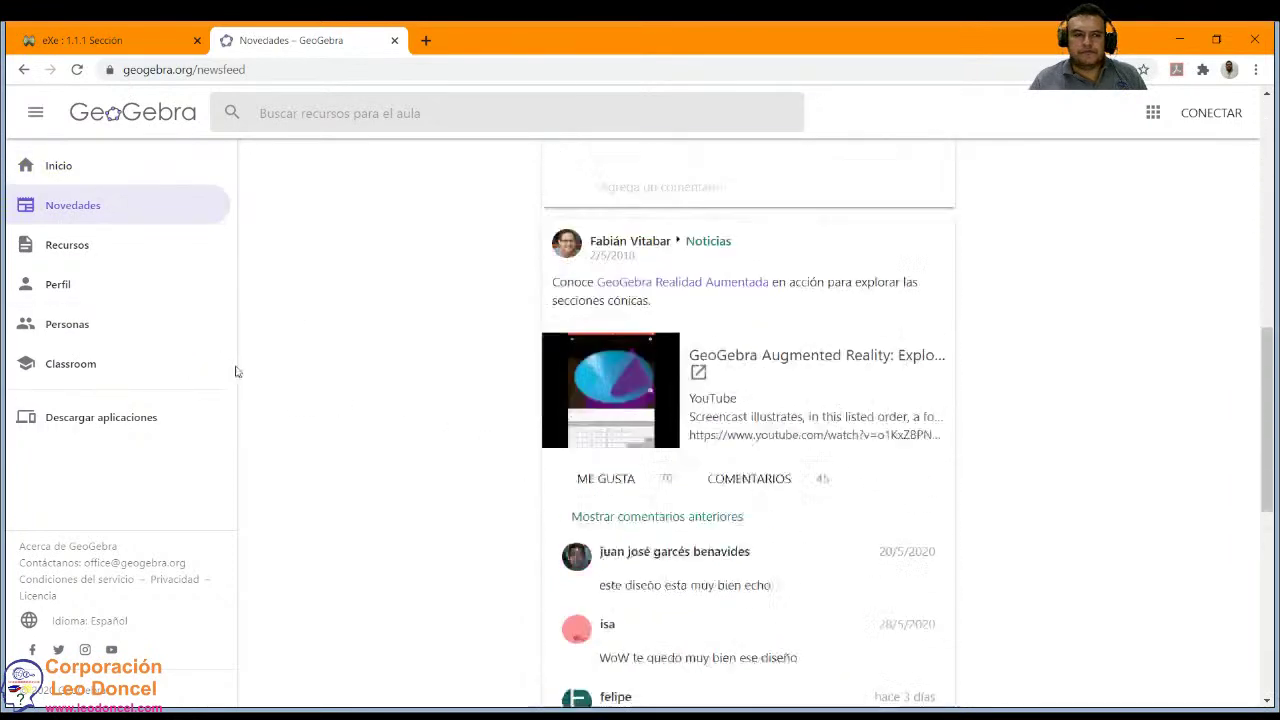
scroll(55, 335, up, 2)
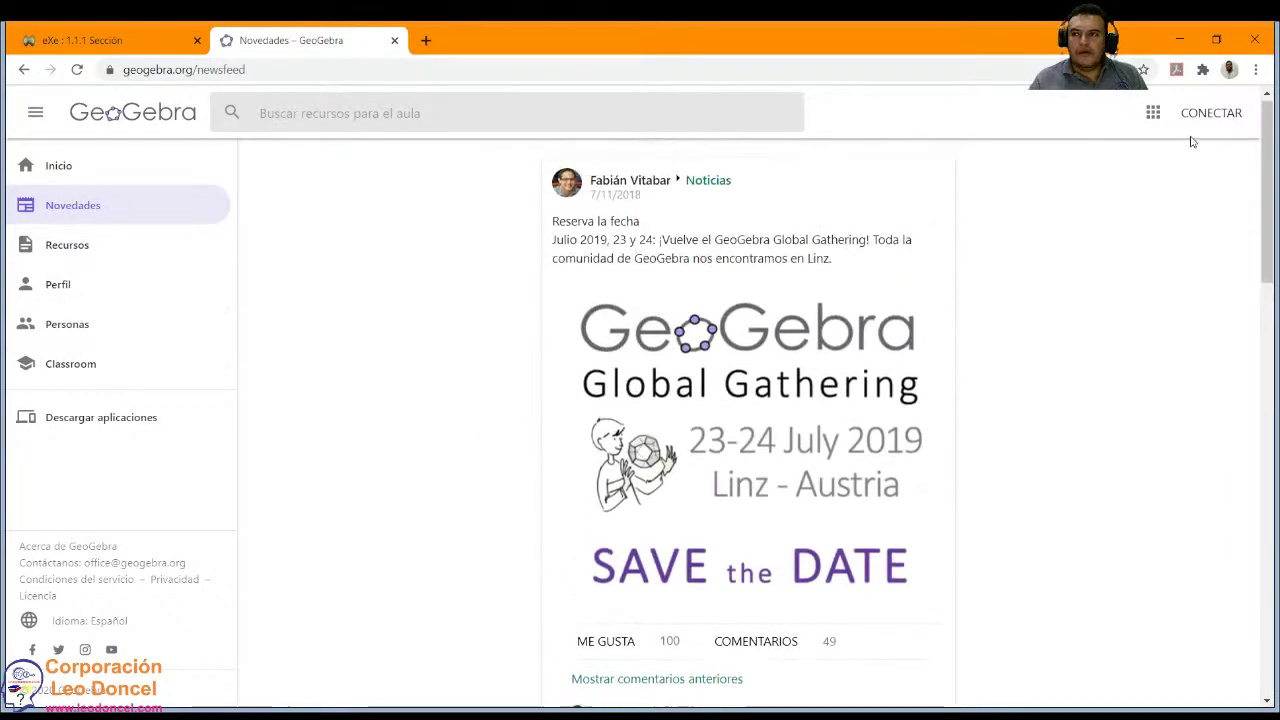
click(40, 115)
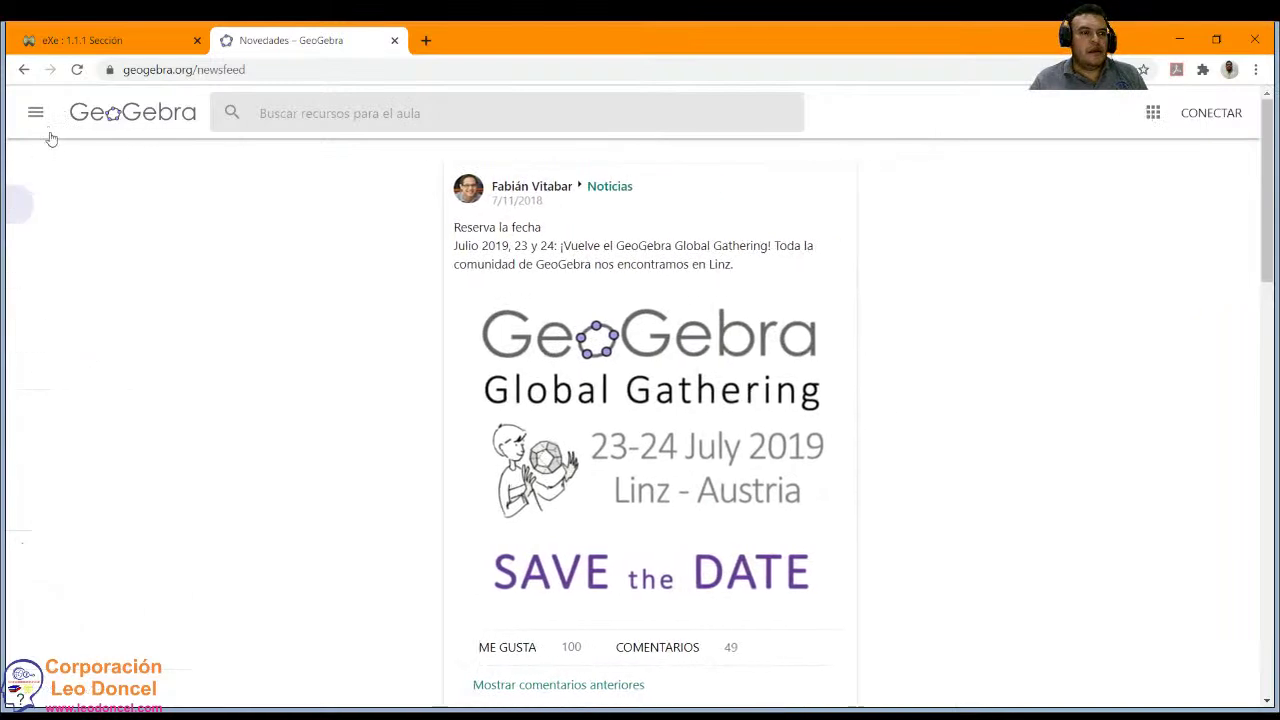
click(133, 113)
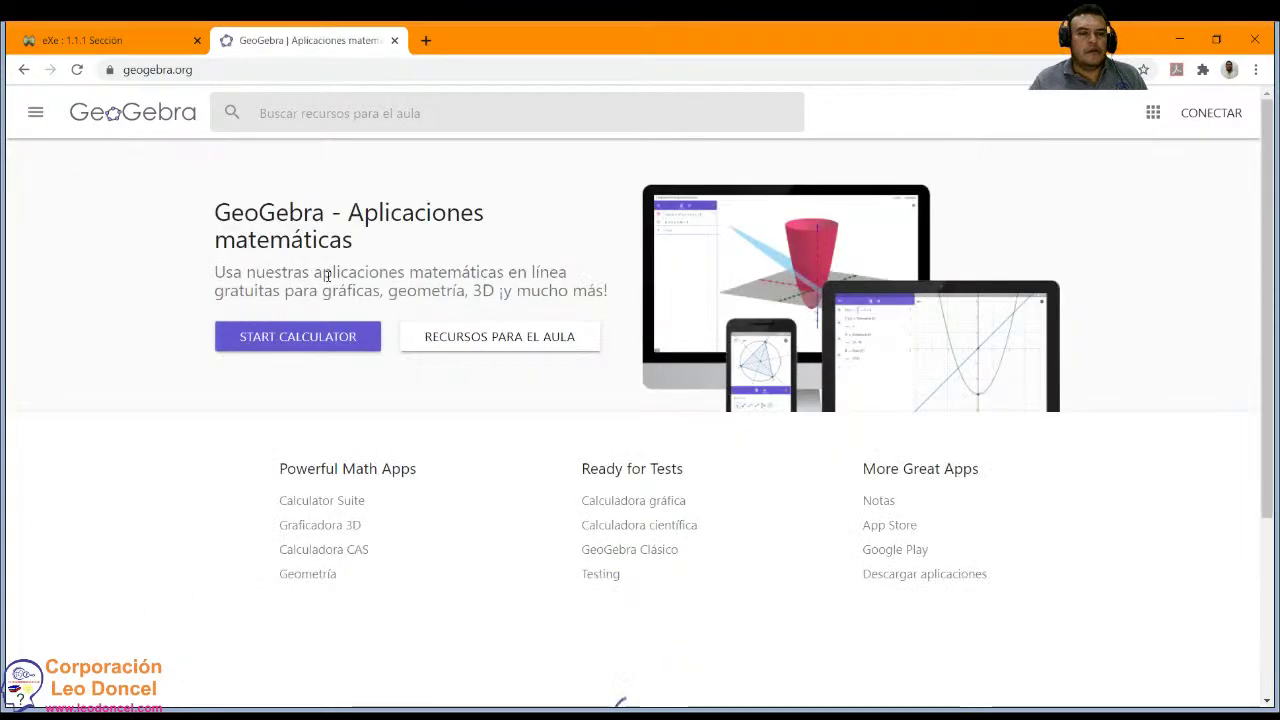
Launch the GeoGebra calculator and open the classroom resources from the home page.
click(338, 347)
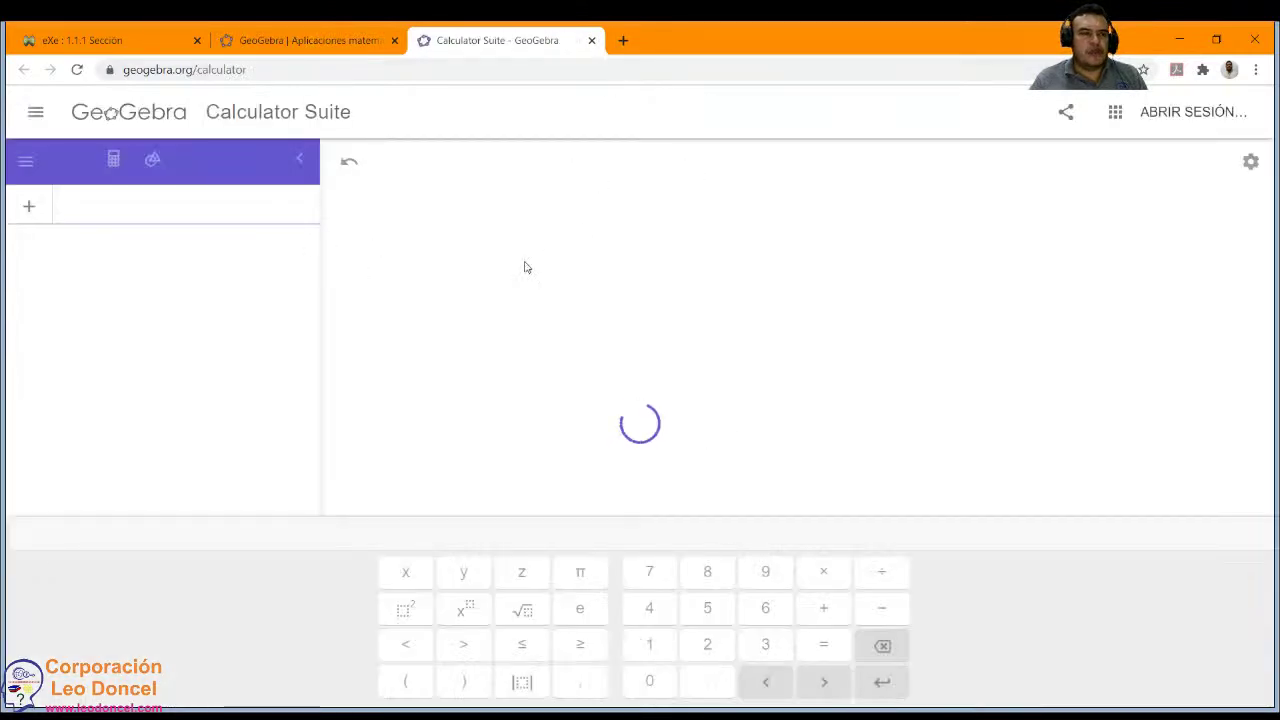
click(321, 38)
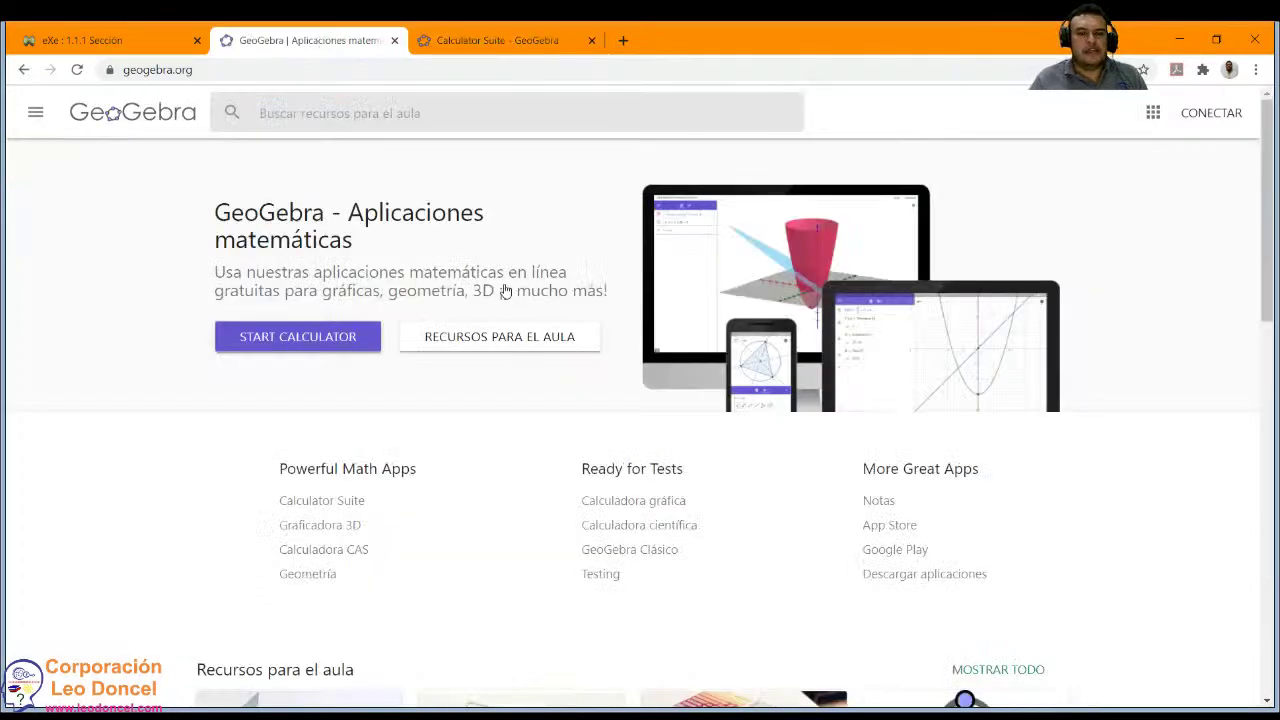
click(563, 337)
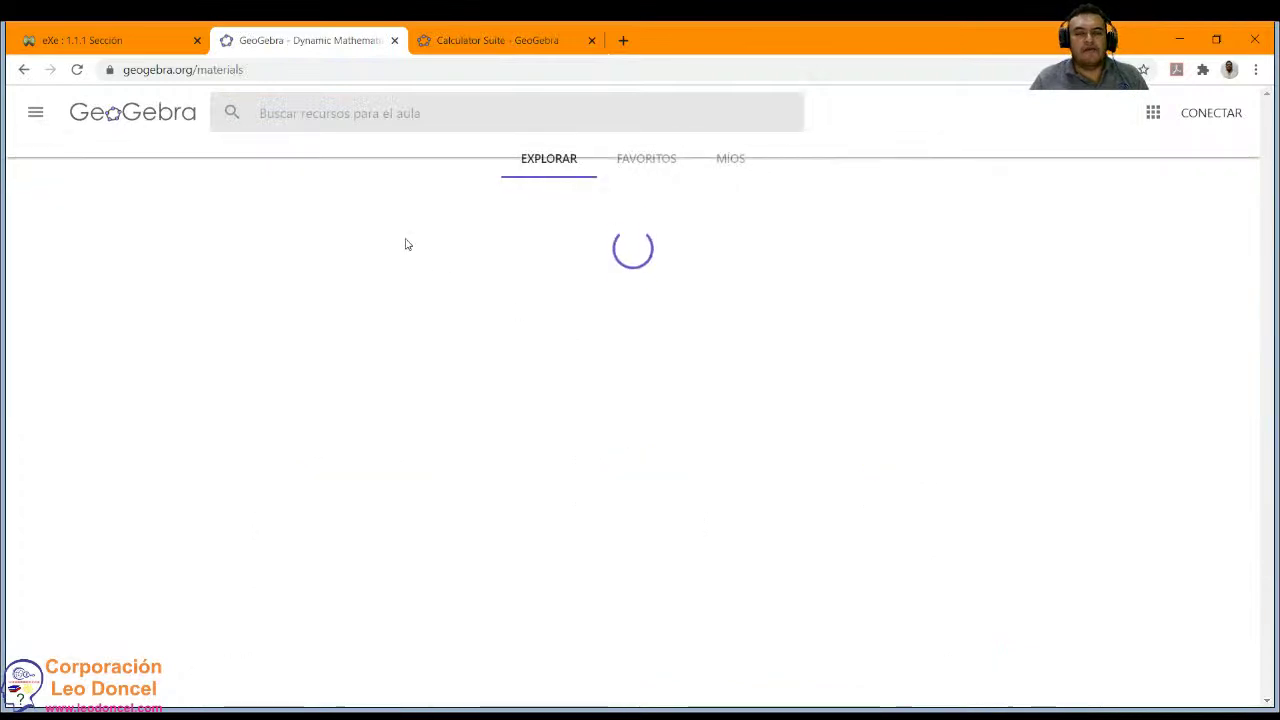
Browse the GeoGebra classroom resources by topic and age group, checking the Calculator Suite in between.
scroll(303, 335, down, 3)
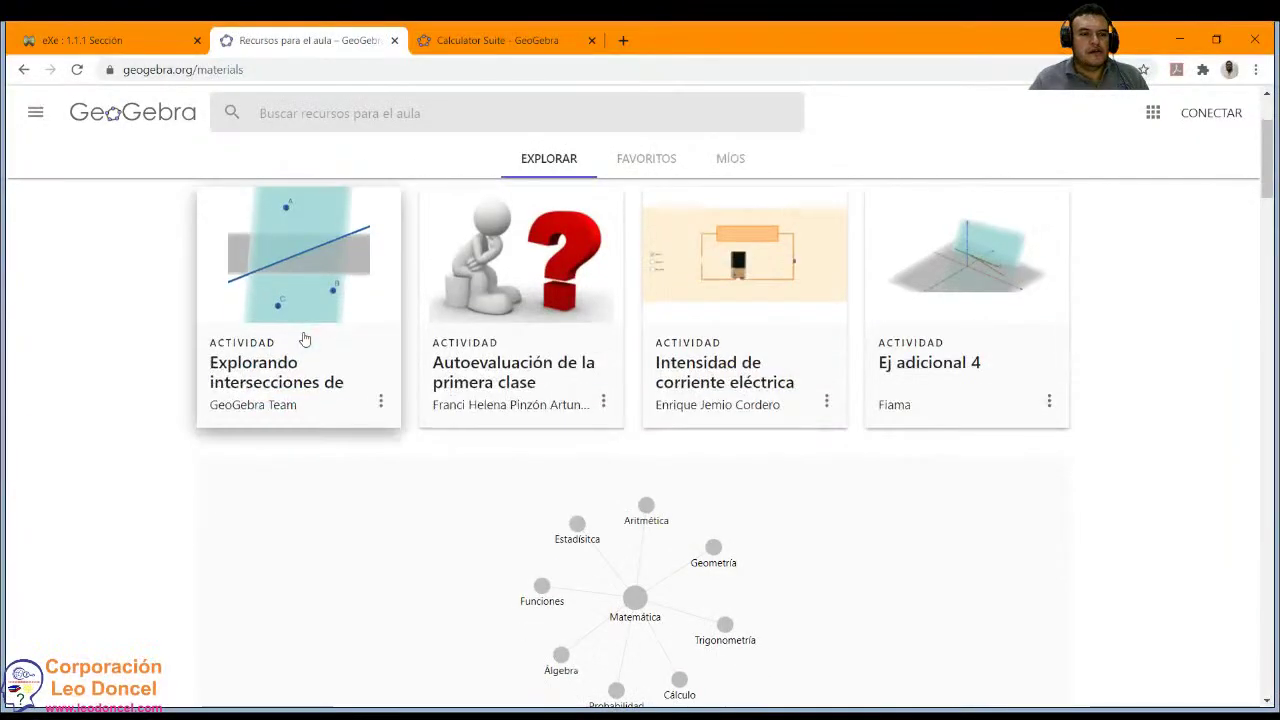
scroll(723, 203, up, 1)
scroll(680, 371, down, 8)
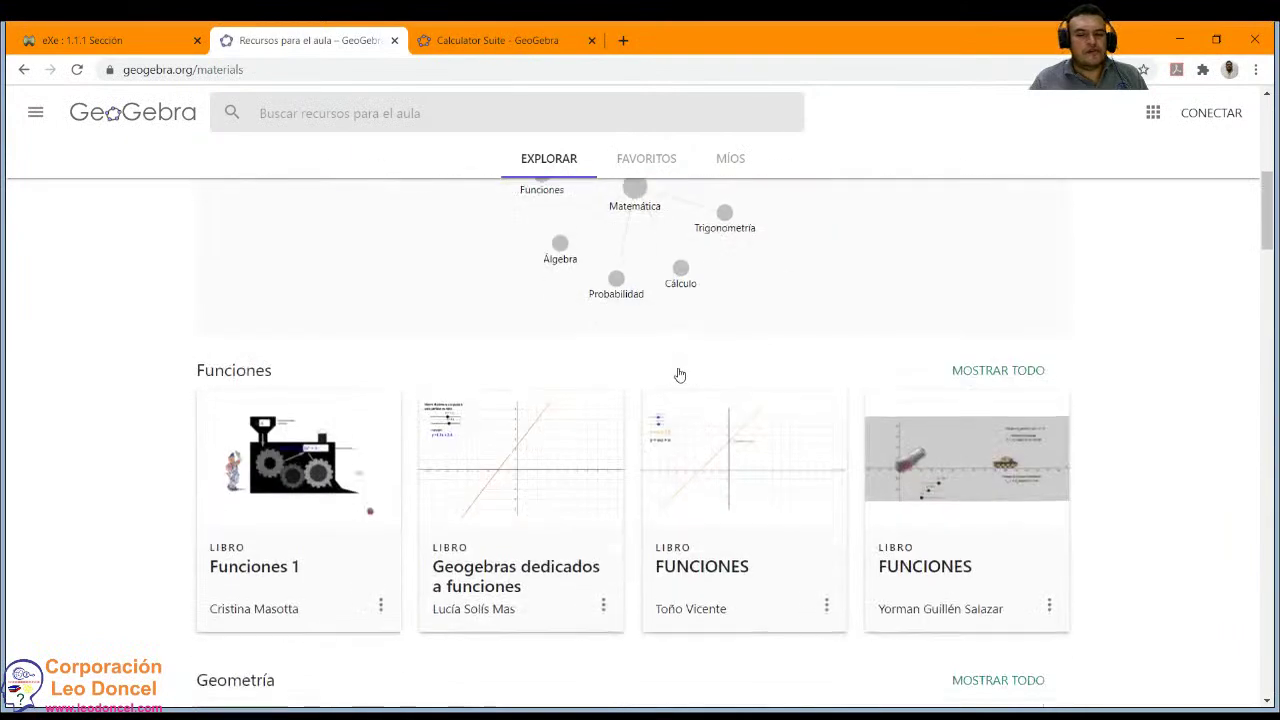
click(510, 40)
click(310, 40)
scroll(476, 347, down, 1)
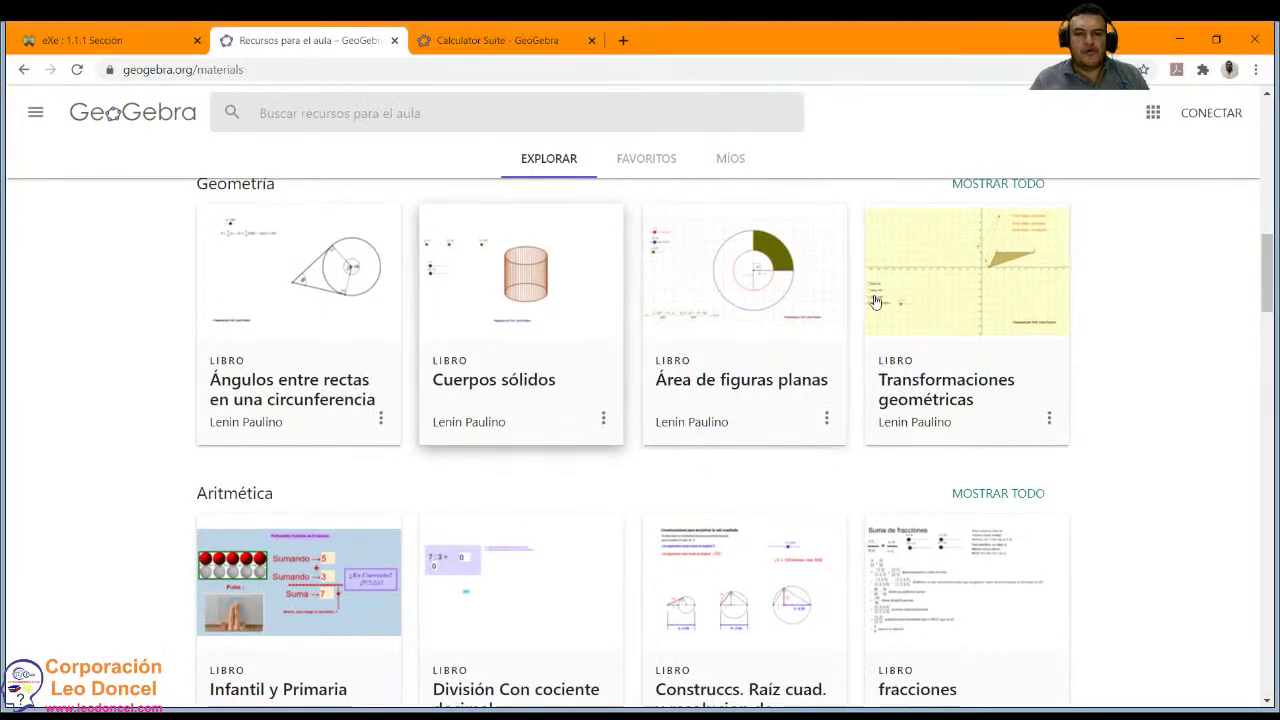
scroll(740, 385, down, 2)
scroll(762, 393, up, 2)
scroll(800, 392, down, 15)
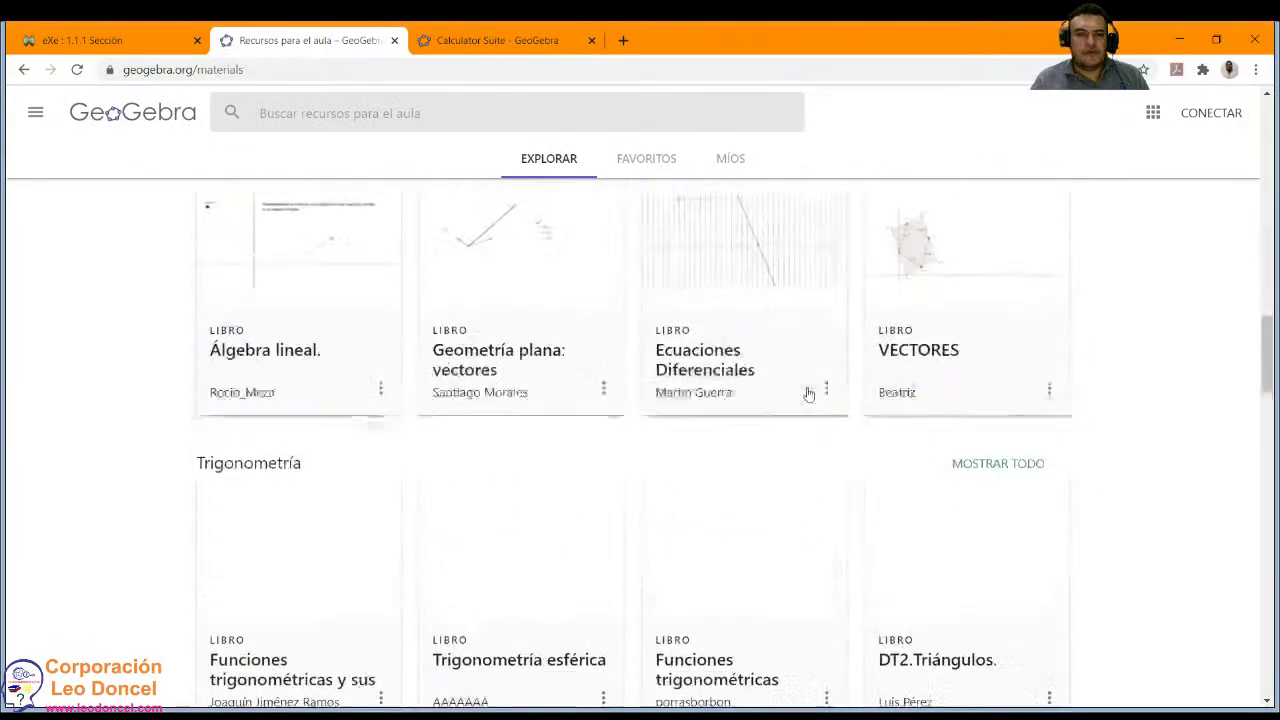
scroll(788, 397, down, 4)
click(497, 40)
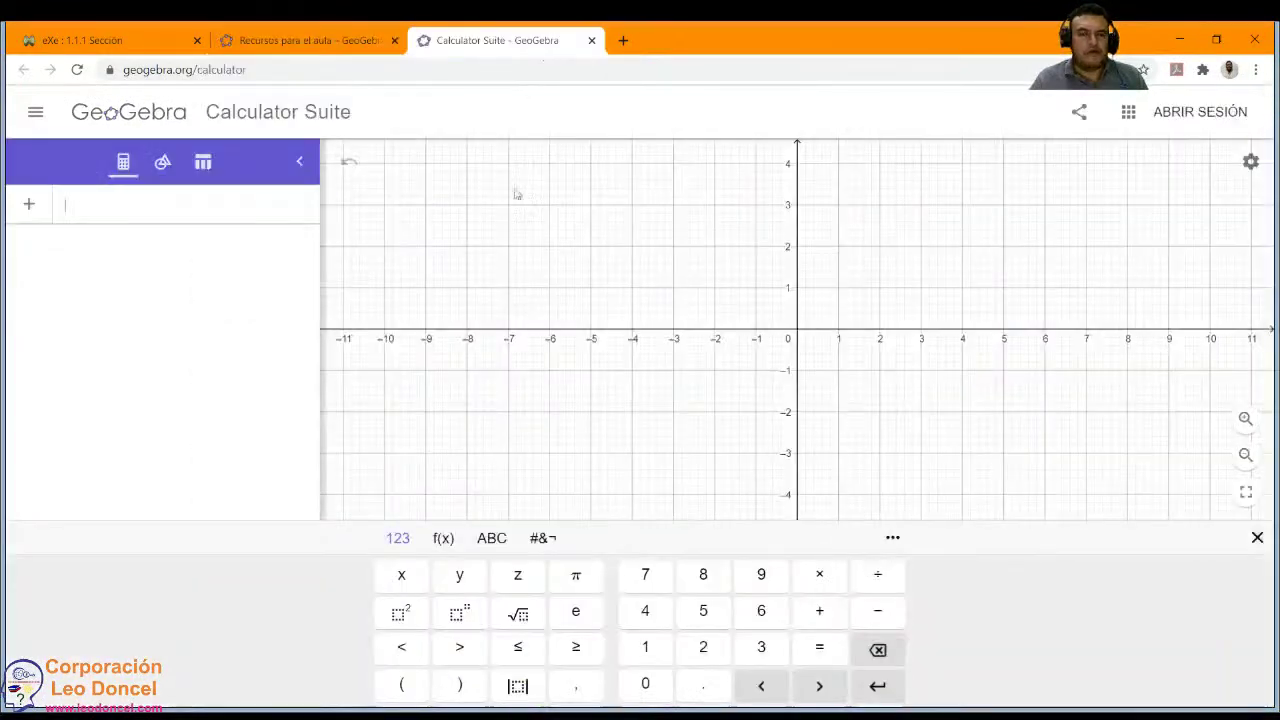
click(315, 40)
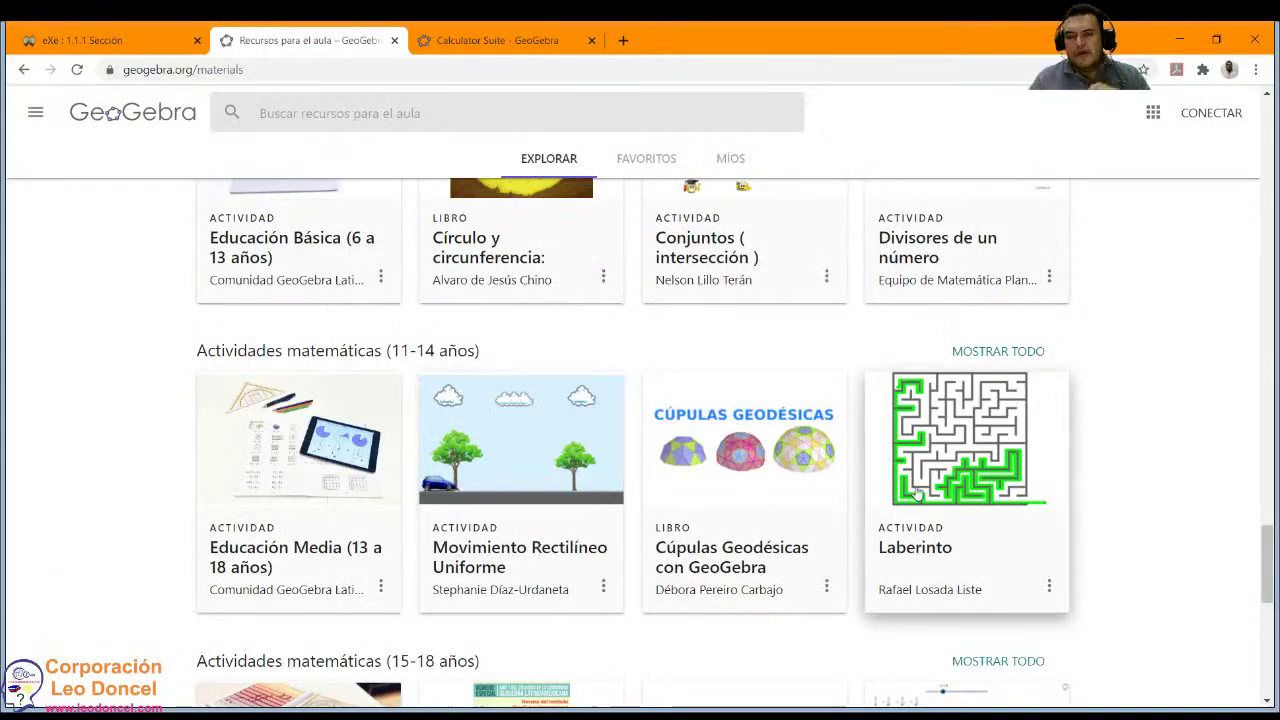
Open the book "Cúpulas Geodésicas con GeoGebra" from the 11-14 age group and look through its table of contents.
click(700, 469)
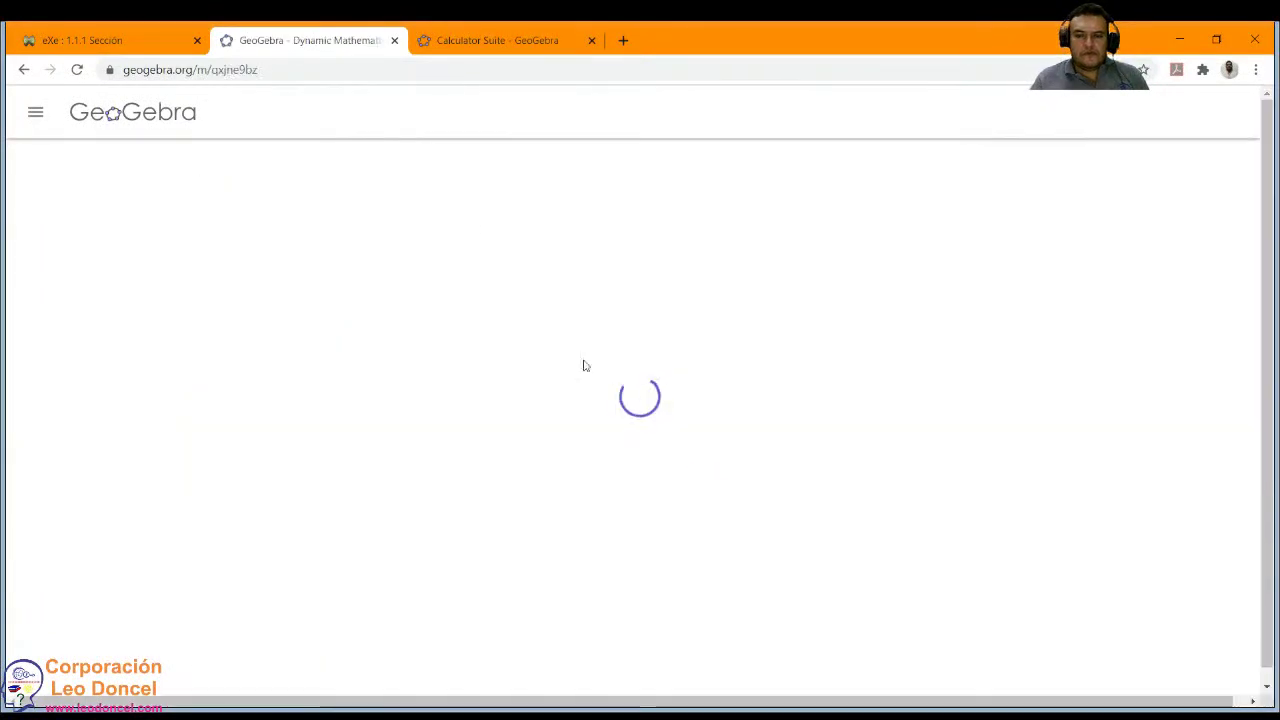
scroll(453, 337, down, 8)
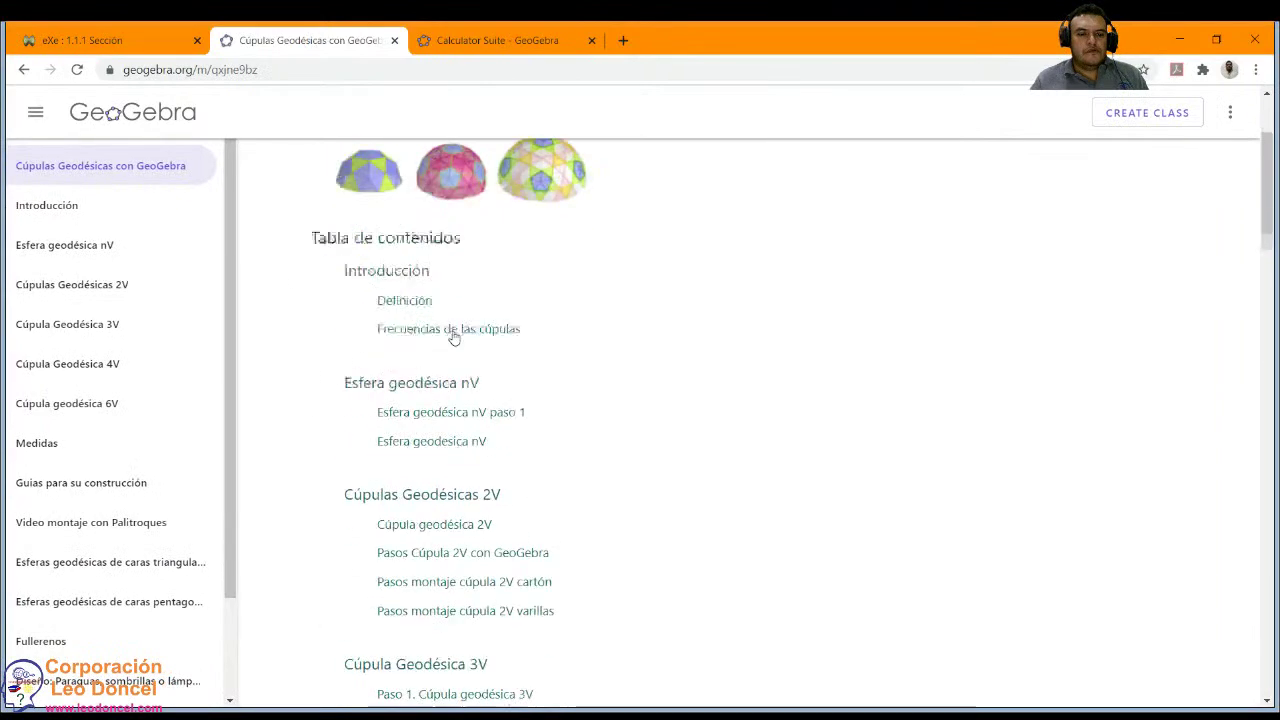
scroll(453, 337, down, 10)
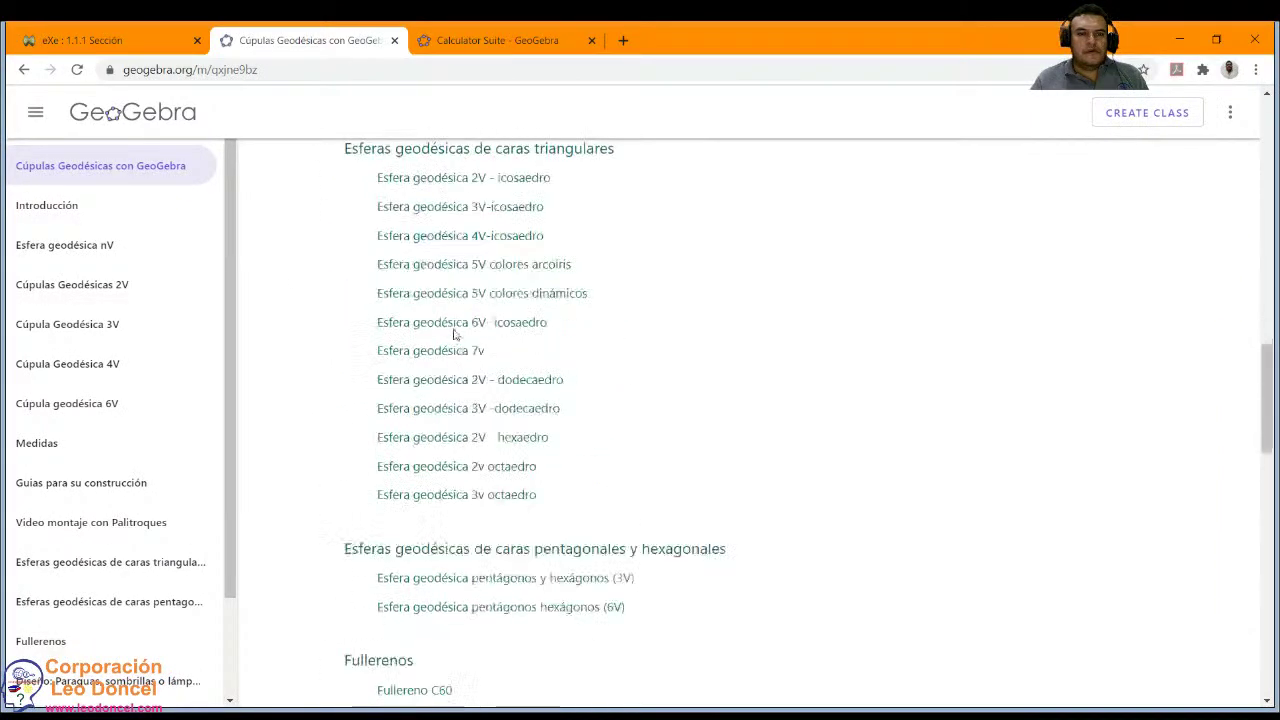
scroll(453, 340, up, 5)
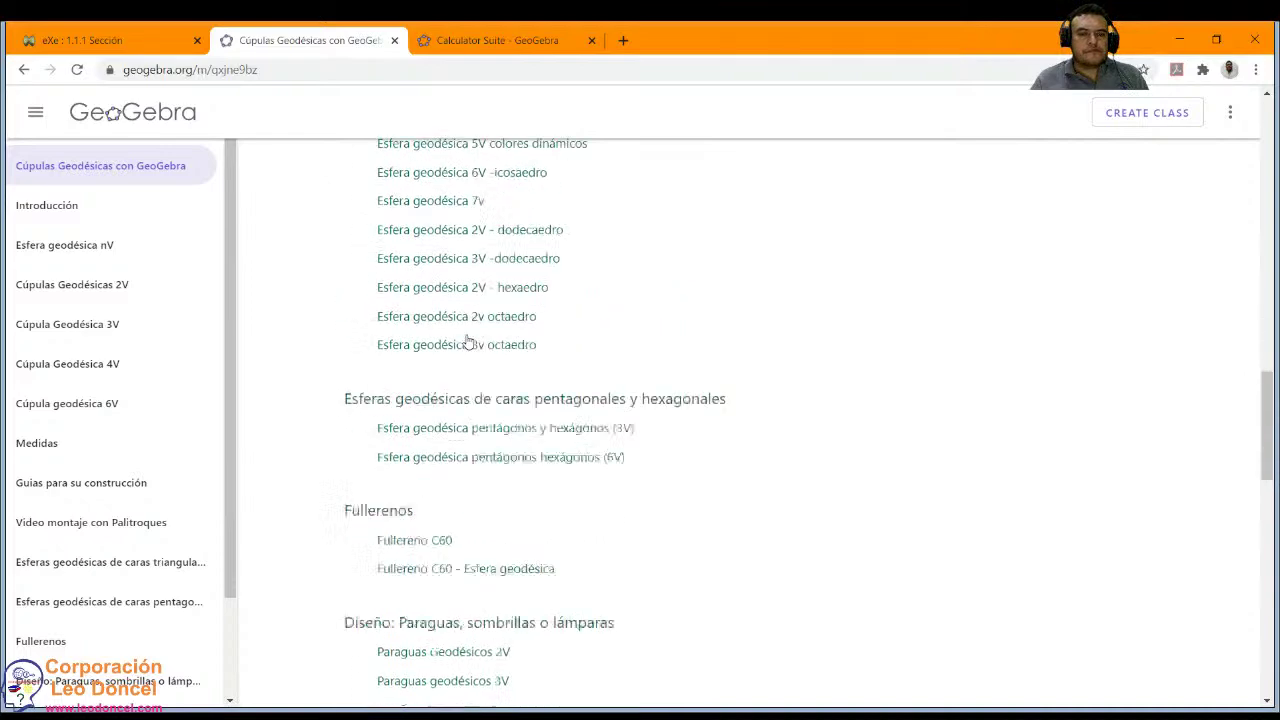
View the PDF on the "Montaje de Cúpulas geodésicas con varillas" page and return to the book's table of contents.
click(452, 260)
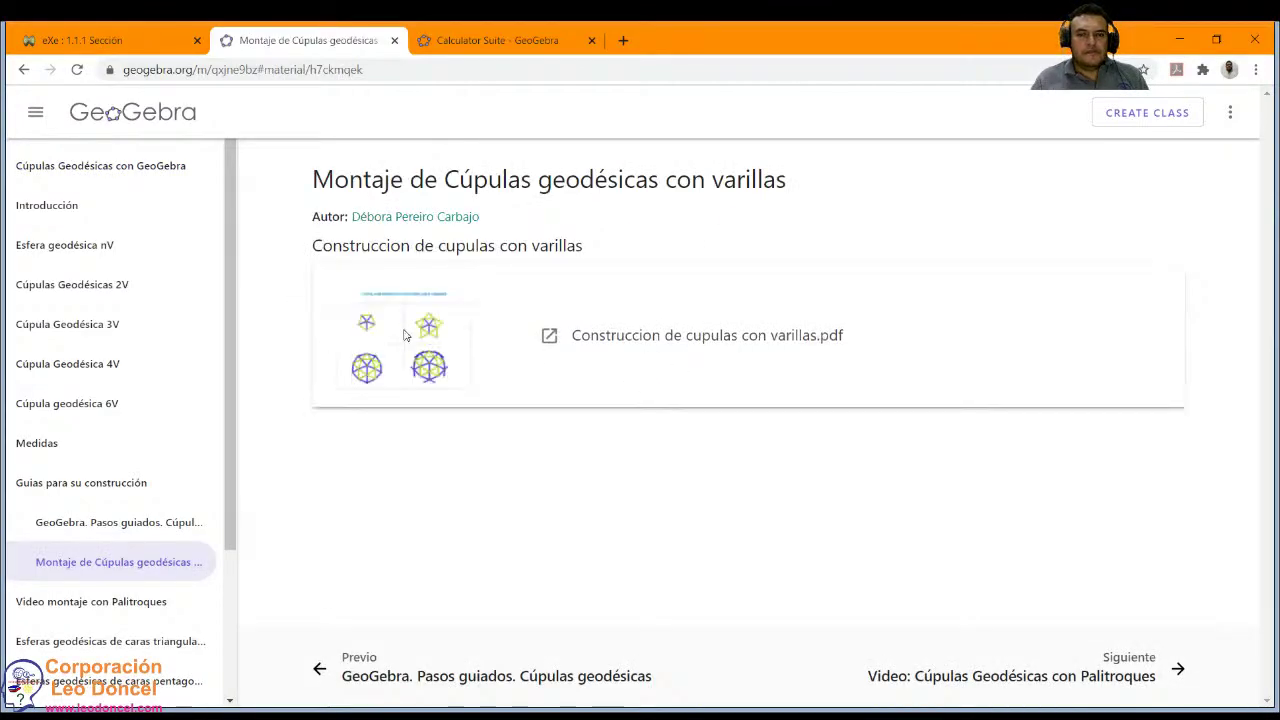
click(406, 336)
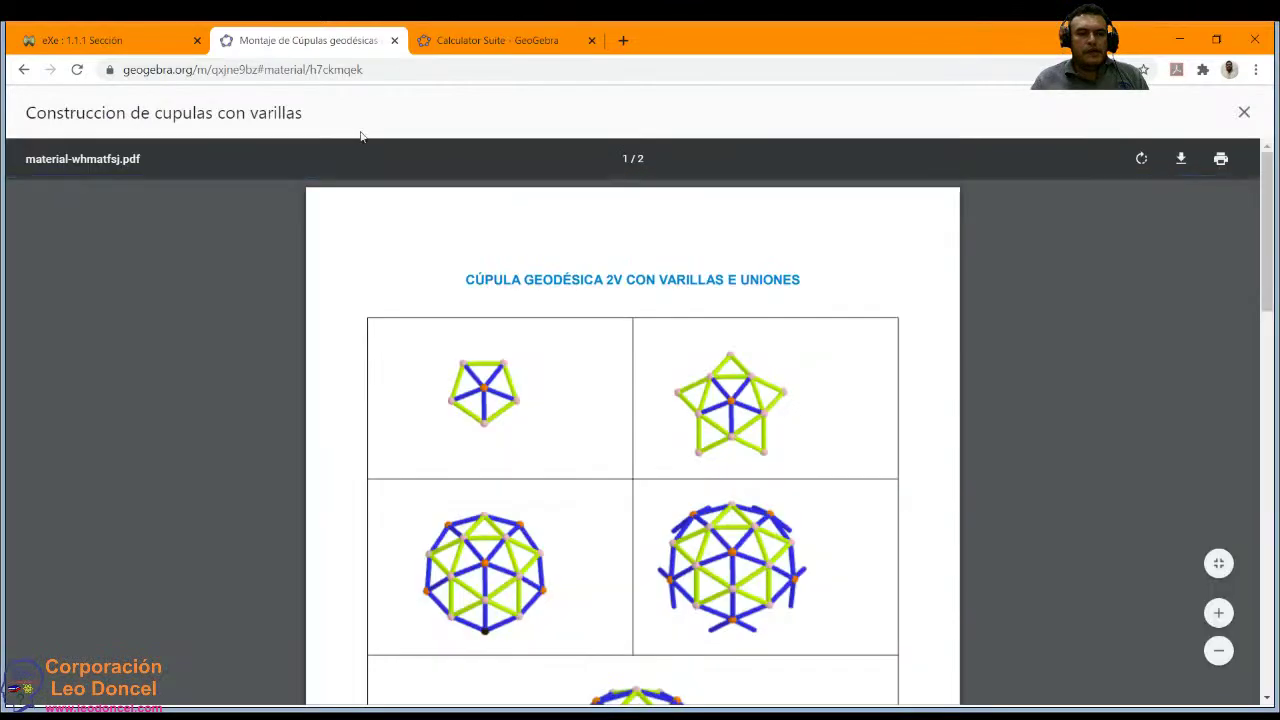
scroll(489, 281, down, 10)
key(alt+Left)
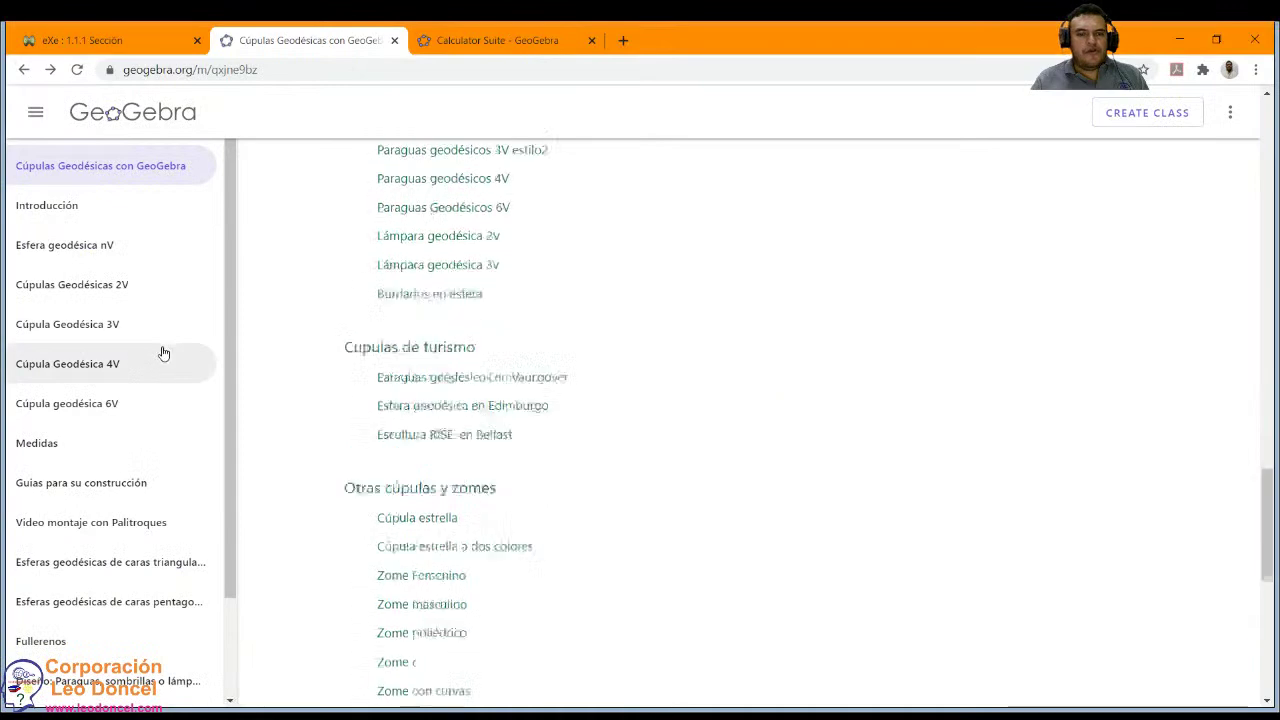
Check the GeoGebra activity form in eXeLearning, switch to the GeoGebra Calculator Suite and begin an equation with "Y =".
click(78, 38)
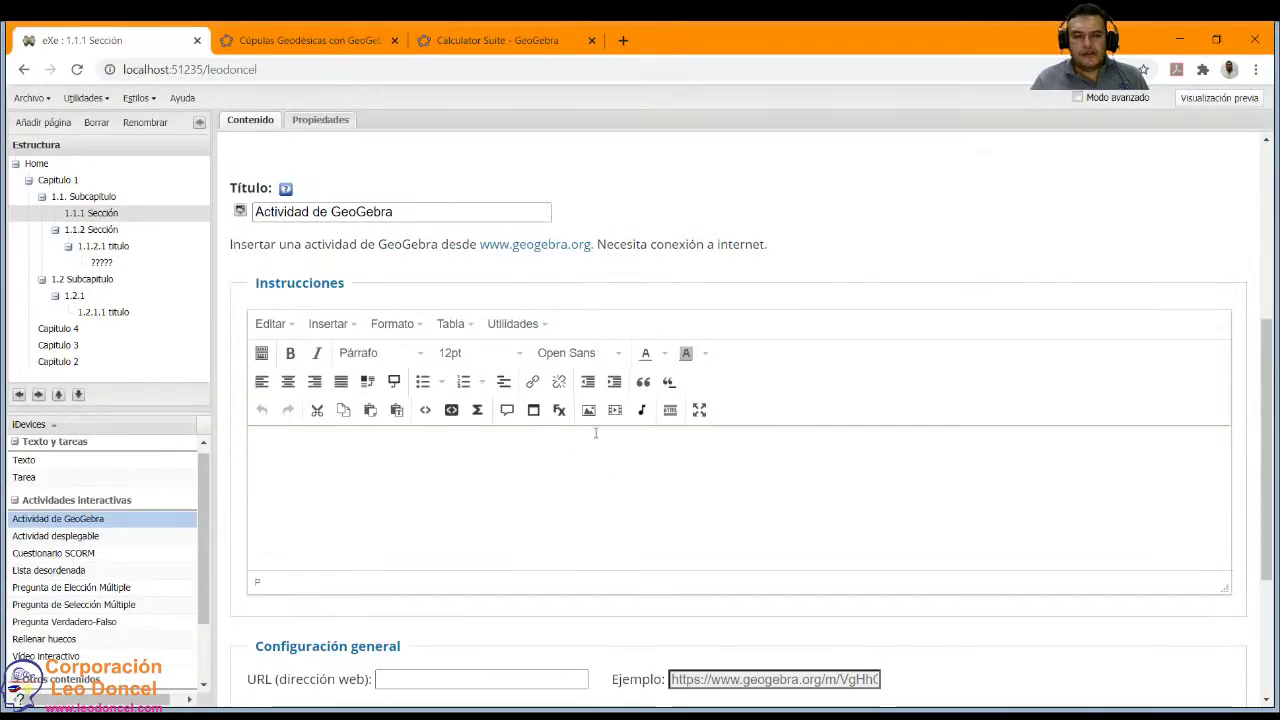
scroll(591, 434, down, 2)
click(458, 46)
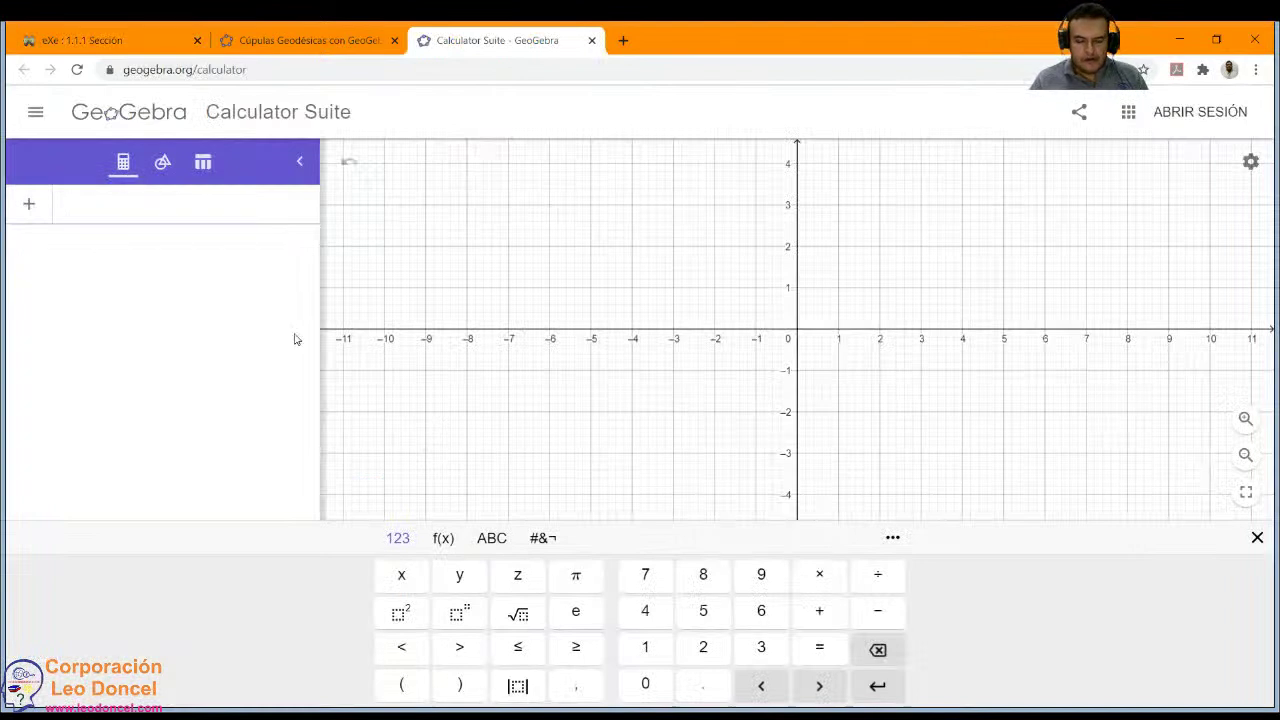
text(Y =)
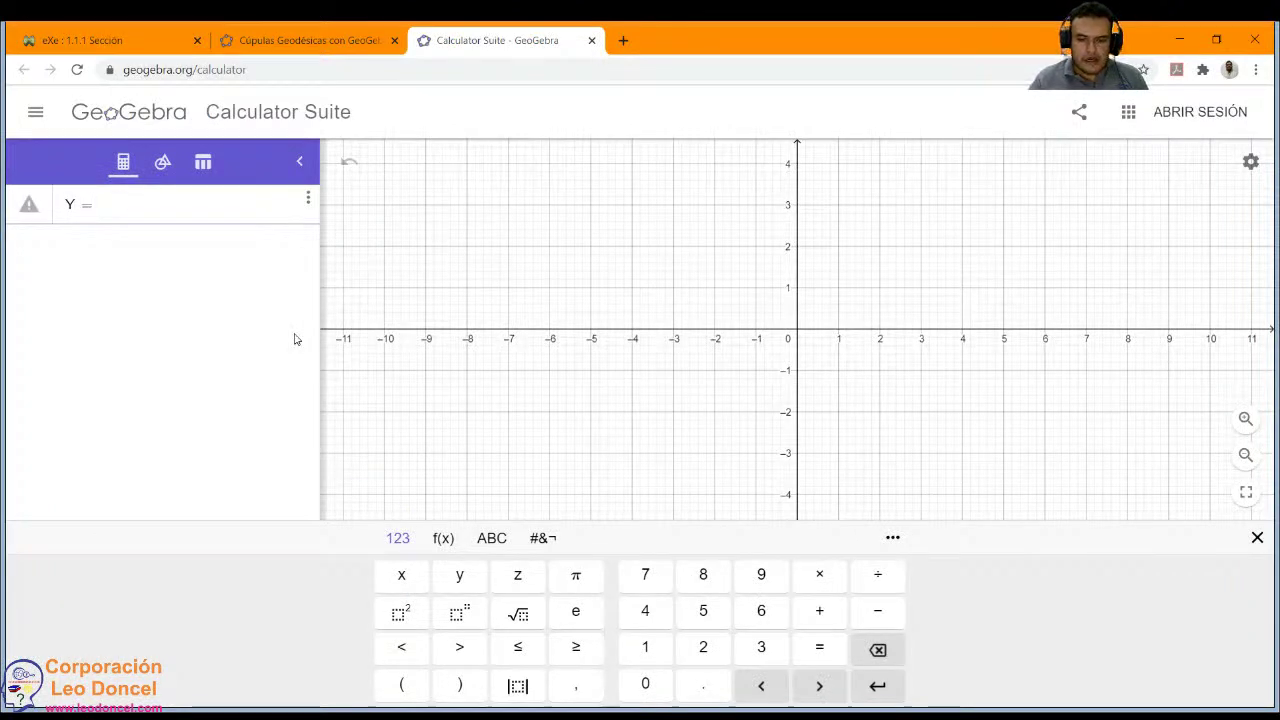
Enter the equation Y = X² and show its X slider in the graph.
click(405, 613)
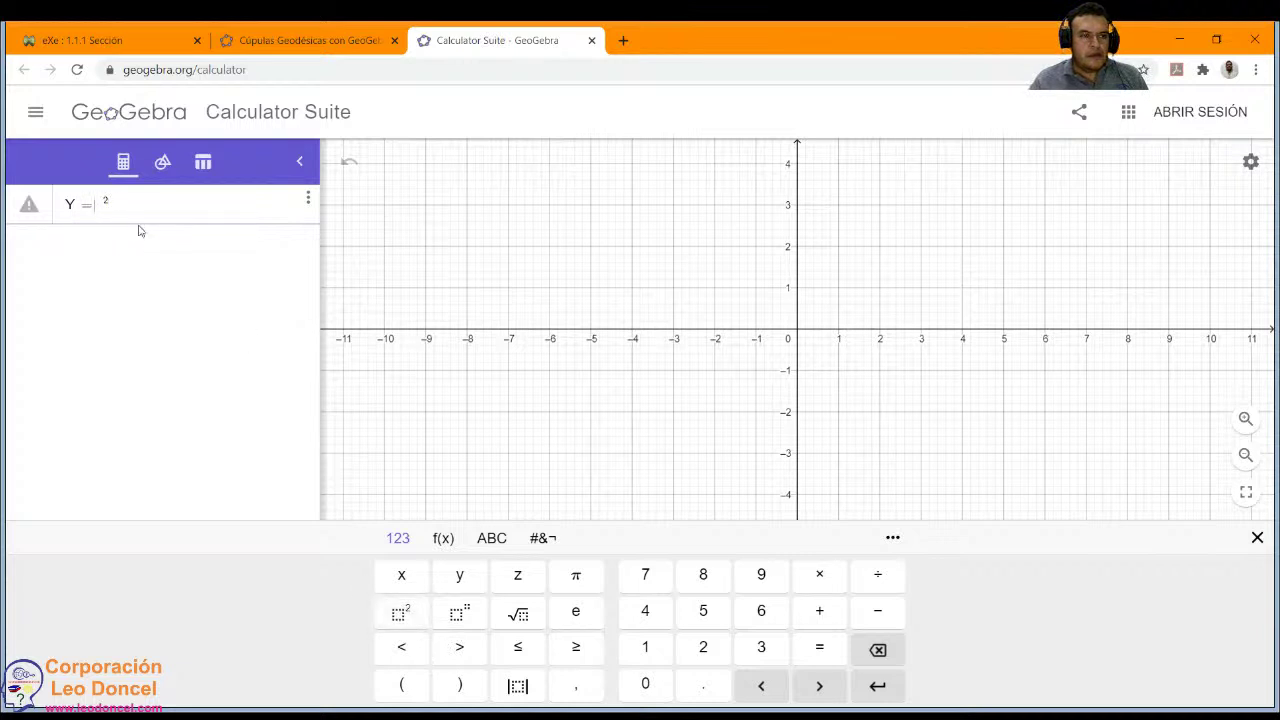
key(Return)
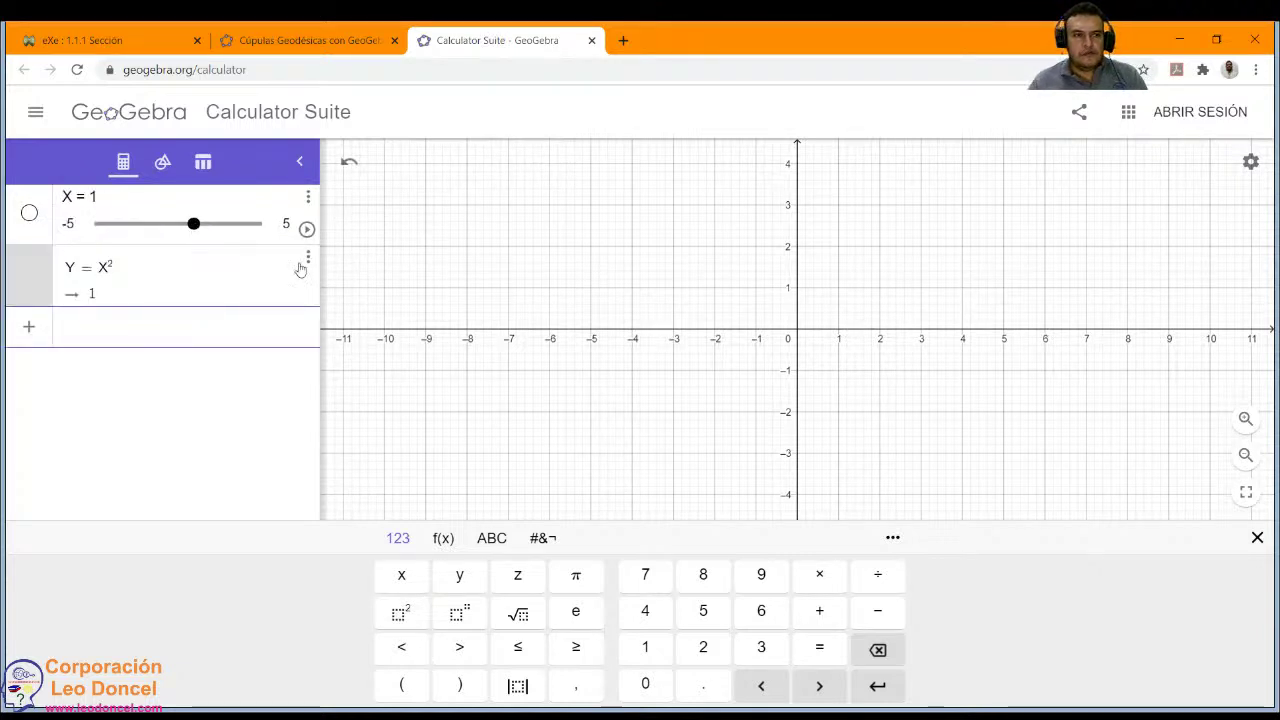
click(30, 214)
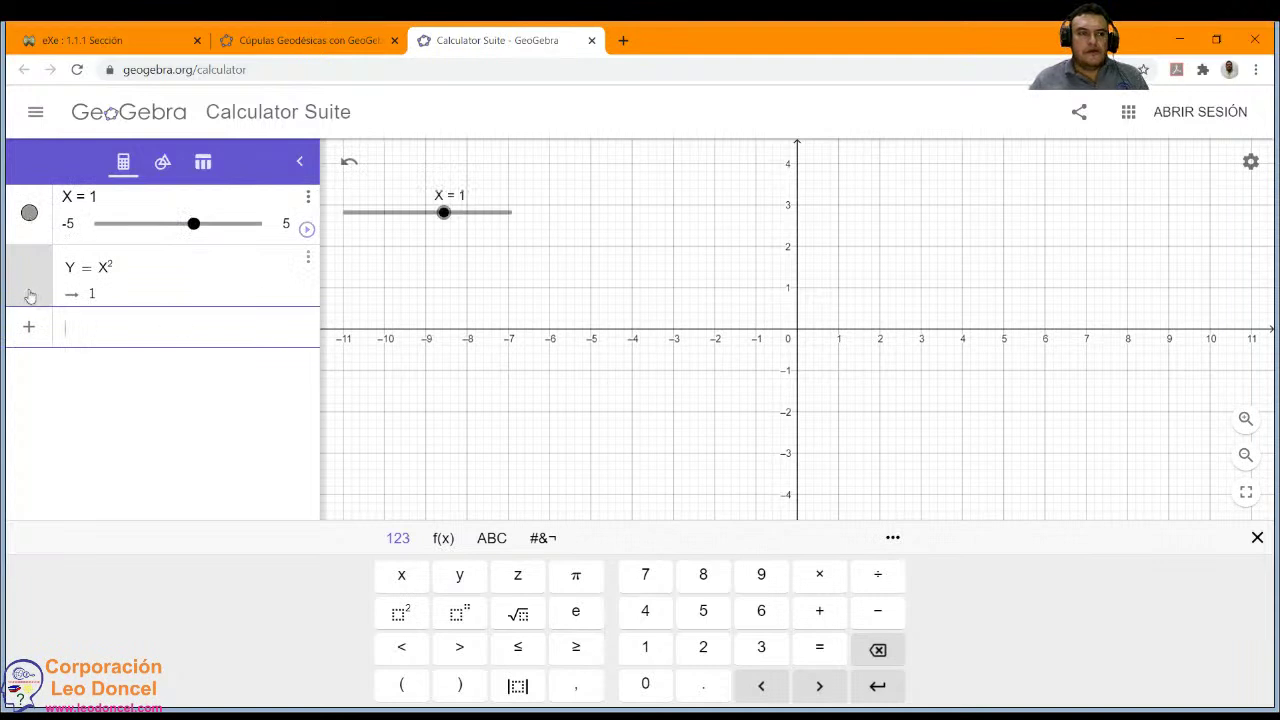
Delete the X slider from the algebra list.
click(308, 200)
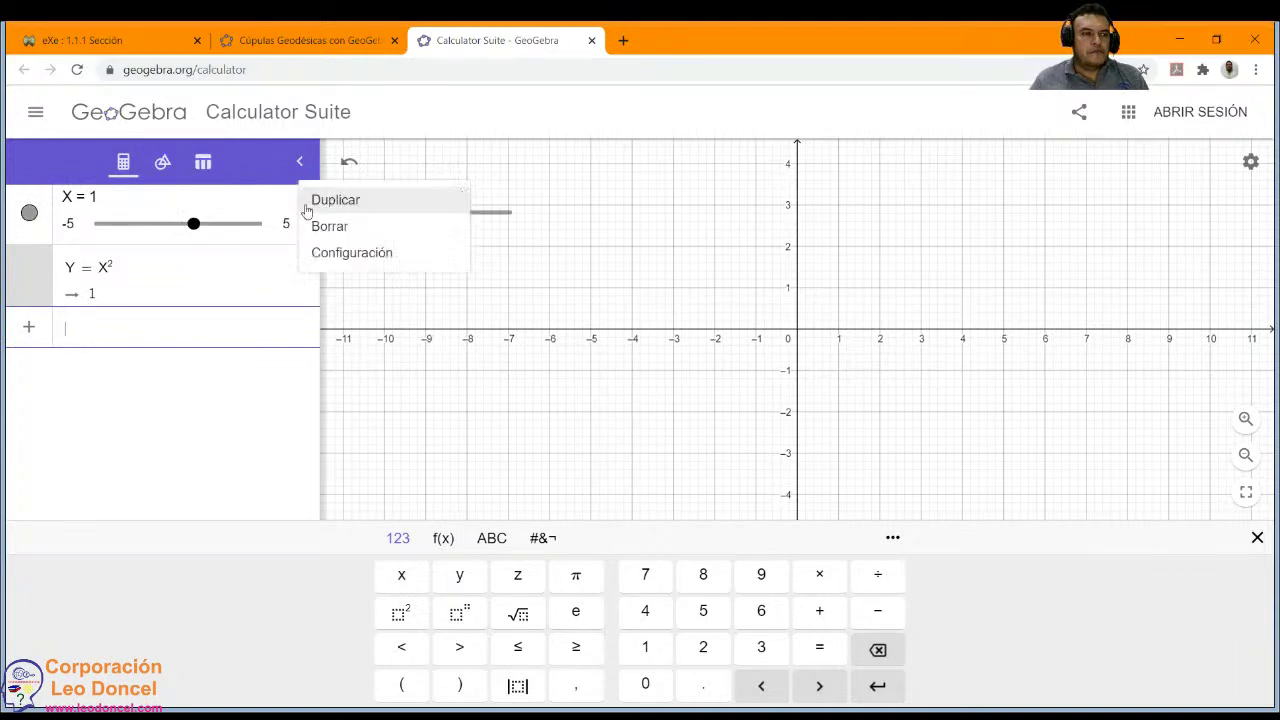
click(317, 228)
scroll(636, 378, down, 4)
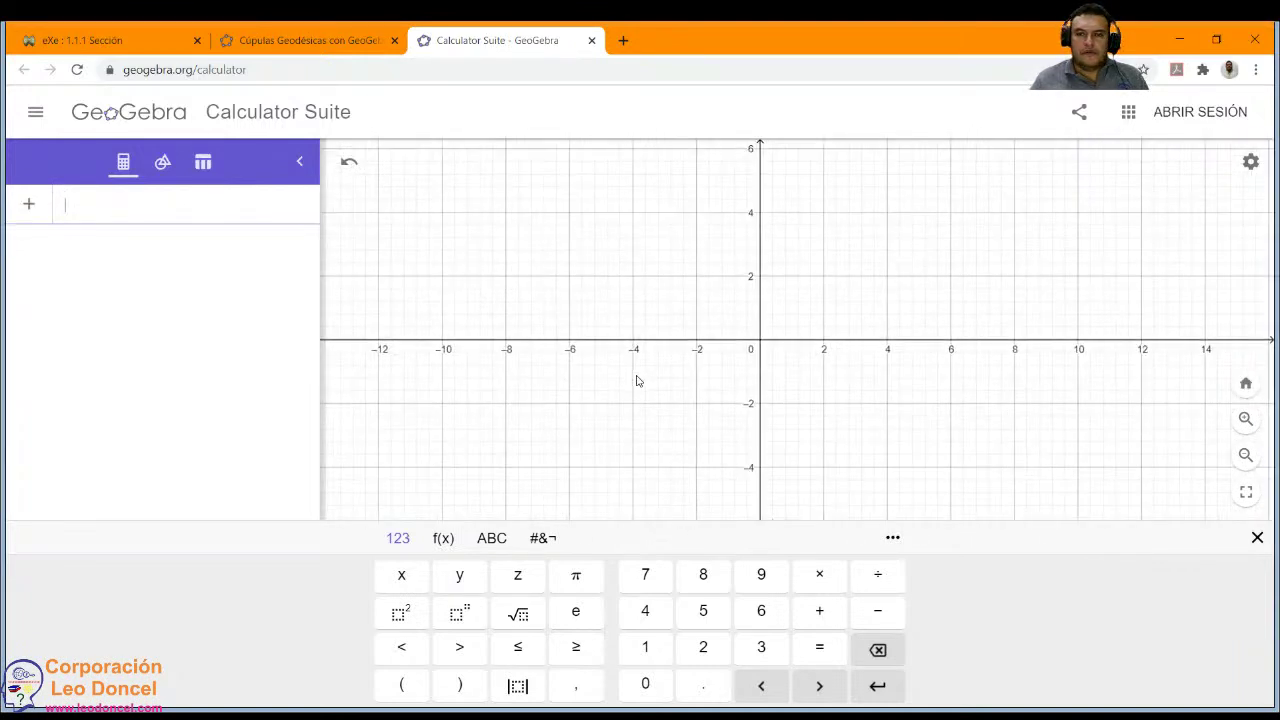
Enter the expression Y = X(2)² in the empty algebra row.
text(=X2)
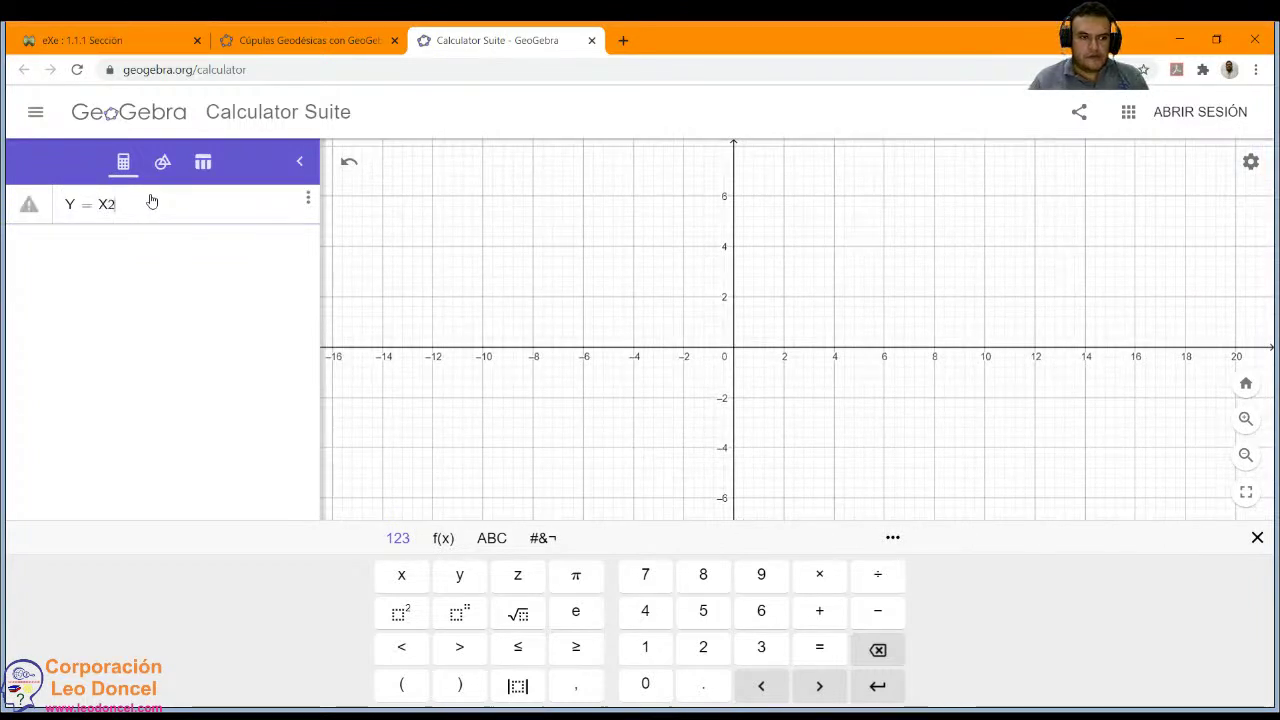
click(417, 617)
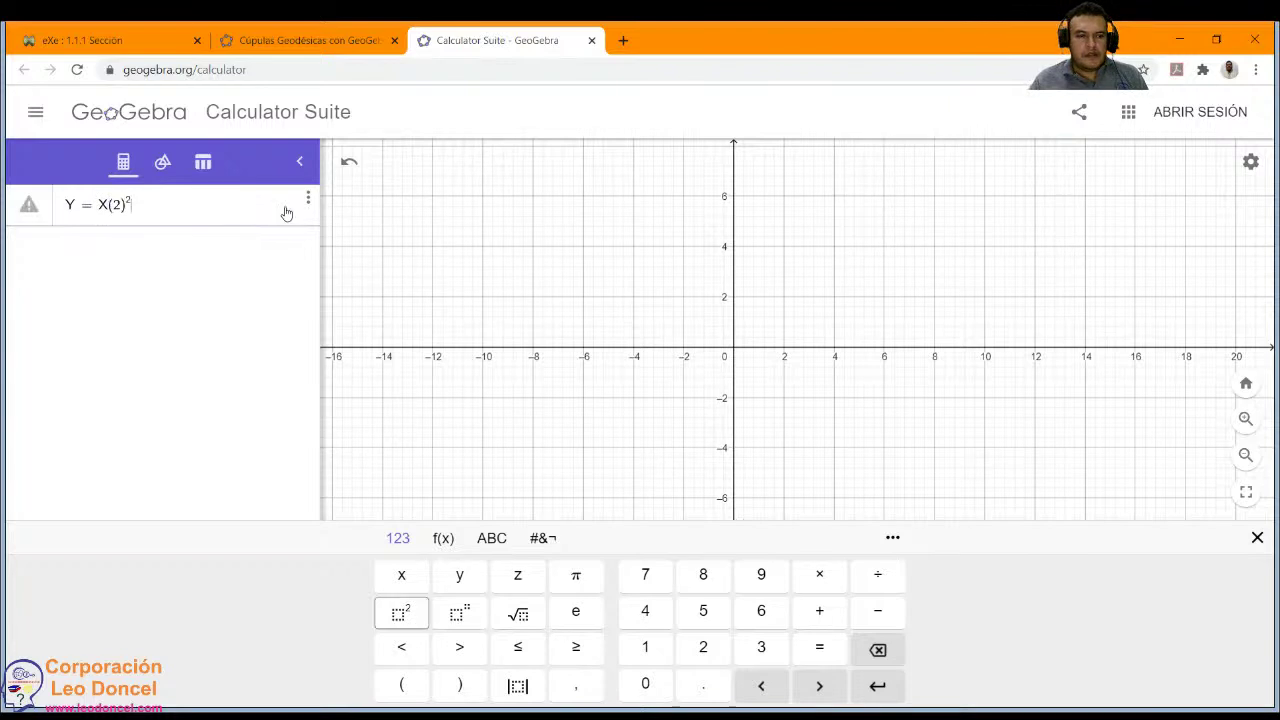
click(306, 200)
click(166, 204)
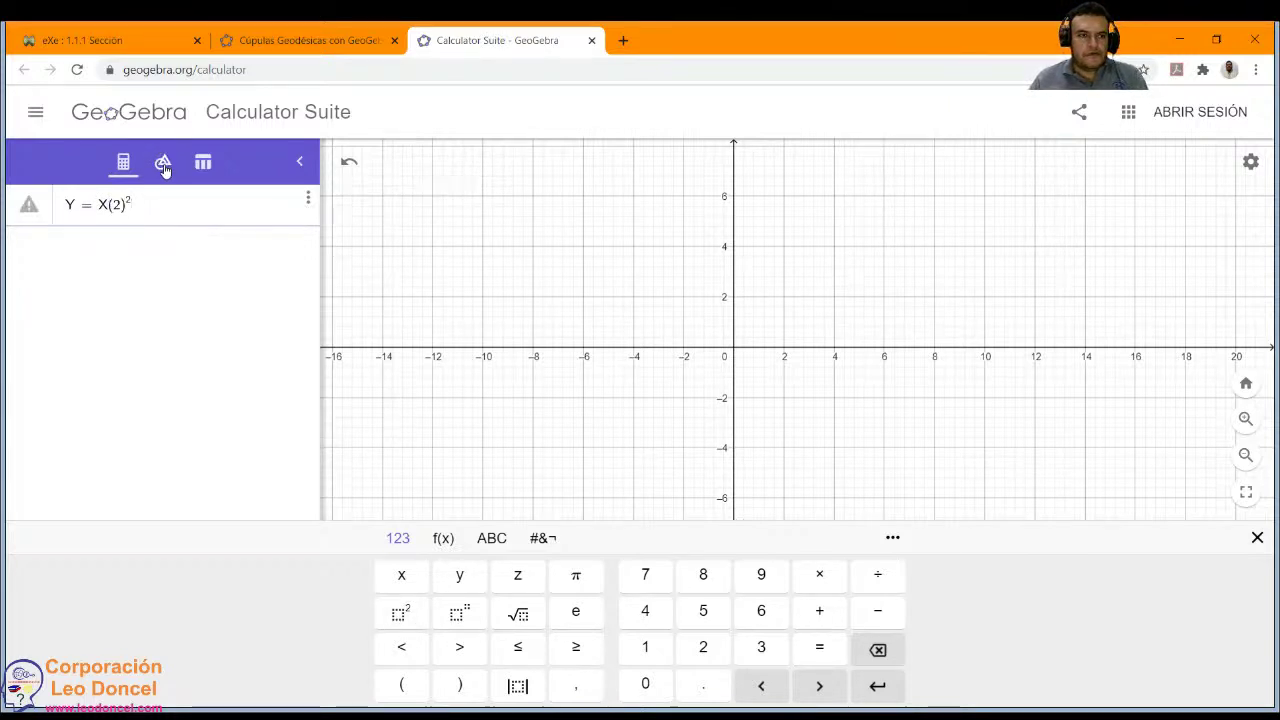
click(163, 163)
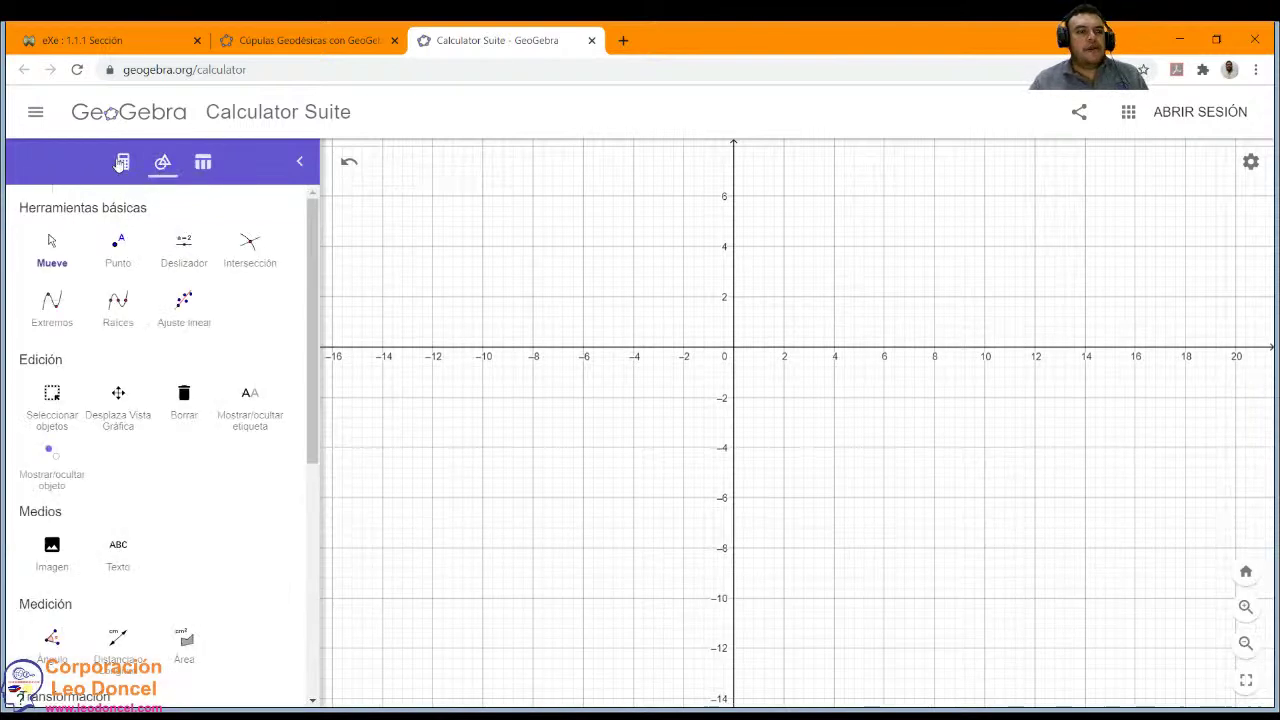
click(121, 163)
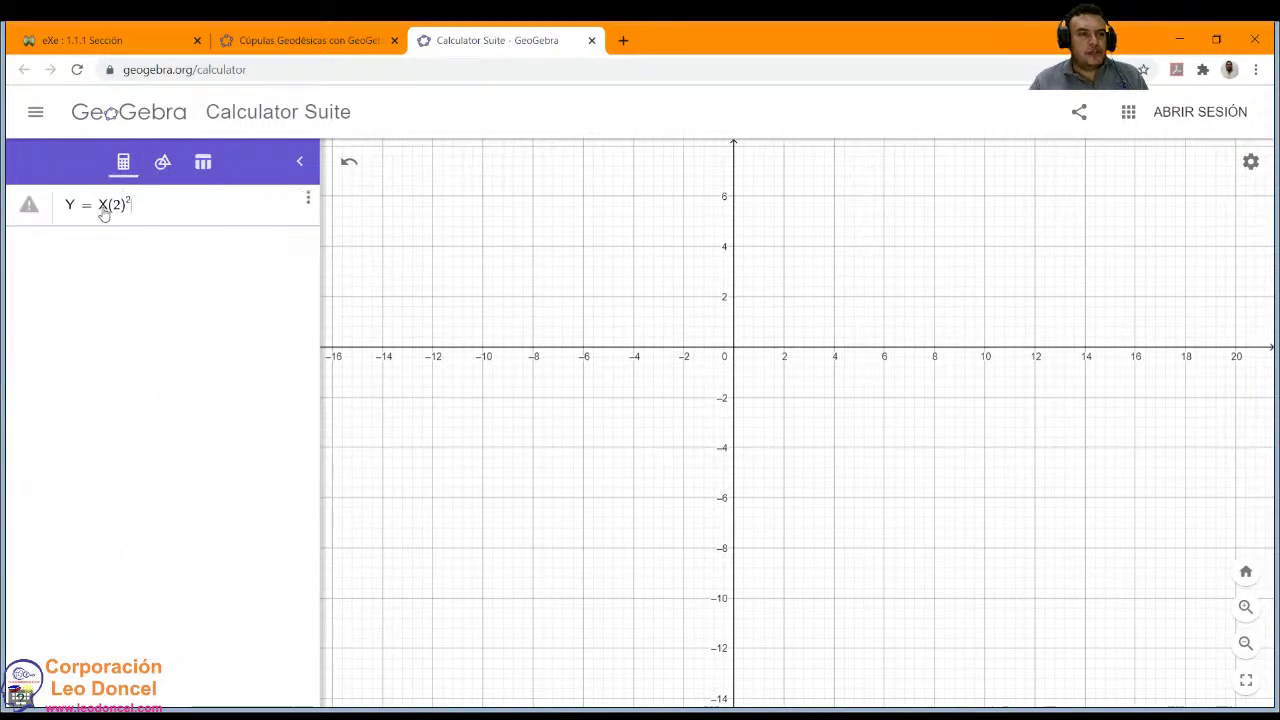
click(162, 164)
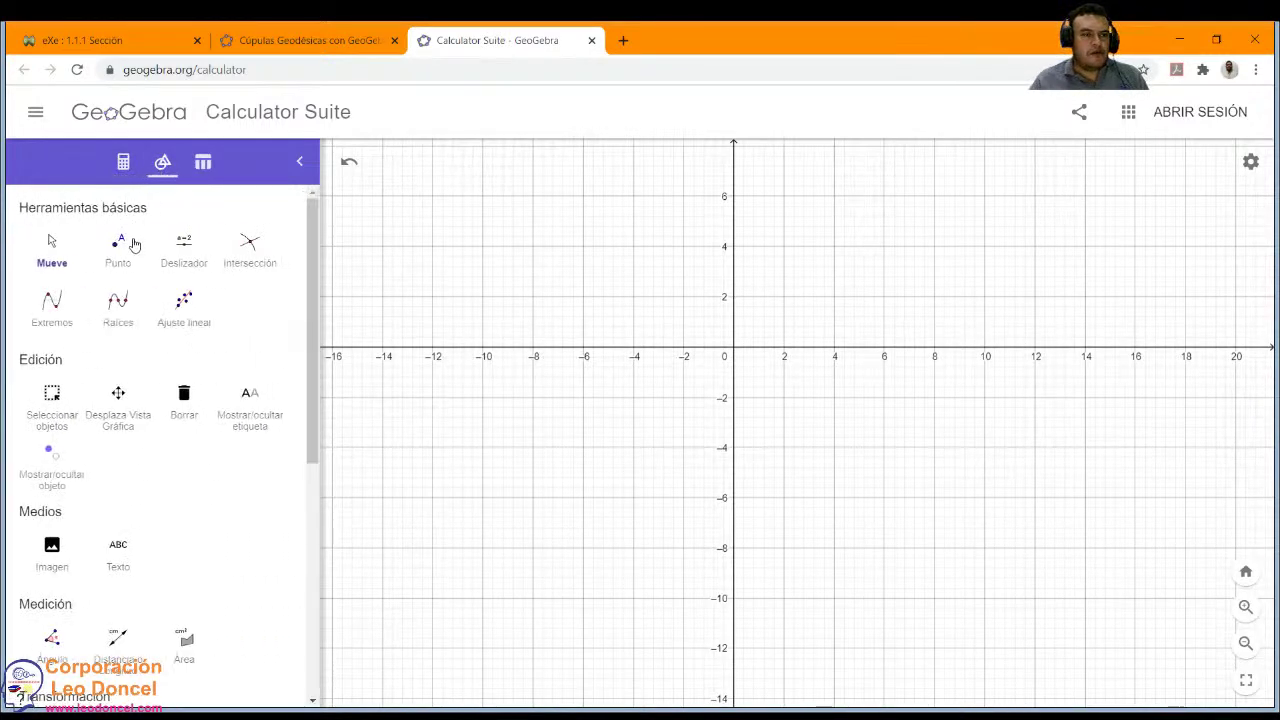
click(205, 164)
Place one point at (-12, 6) and another at (8, -4) on the graph with the Punto tool.
click(164, 166)
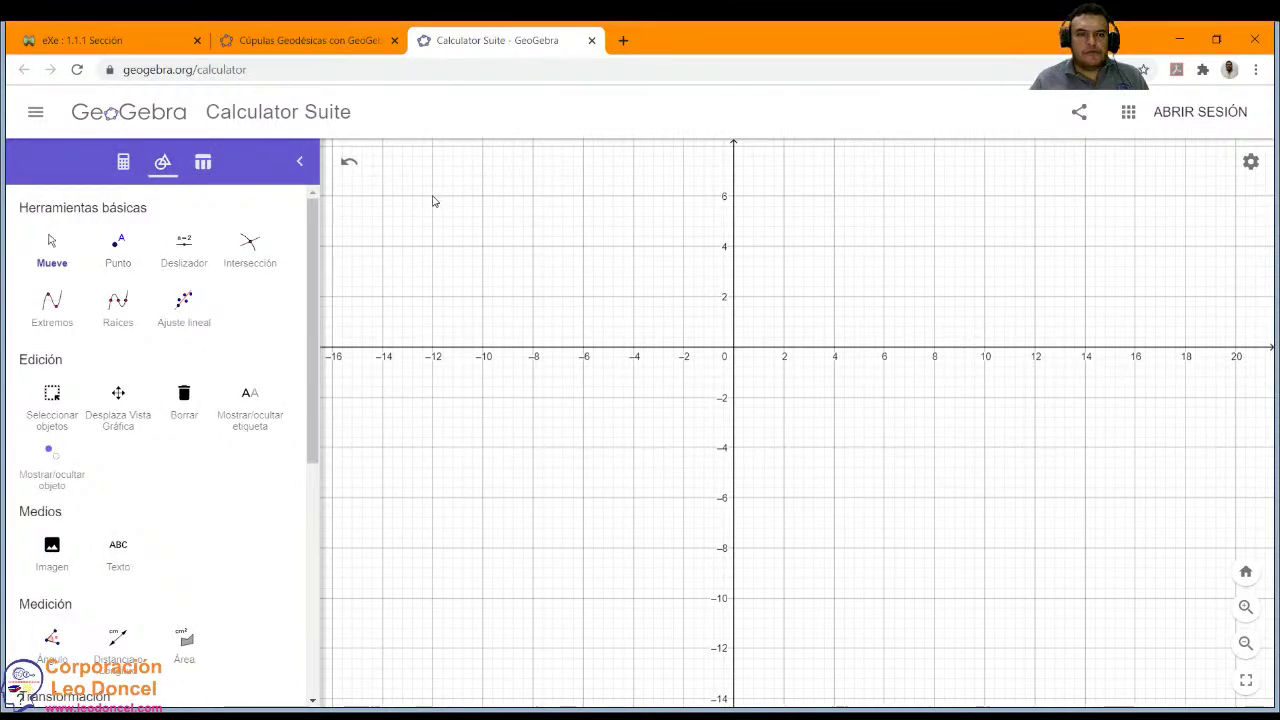
click(146, 244)
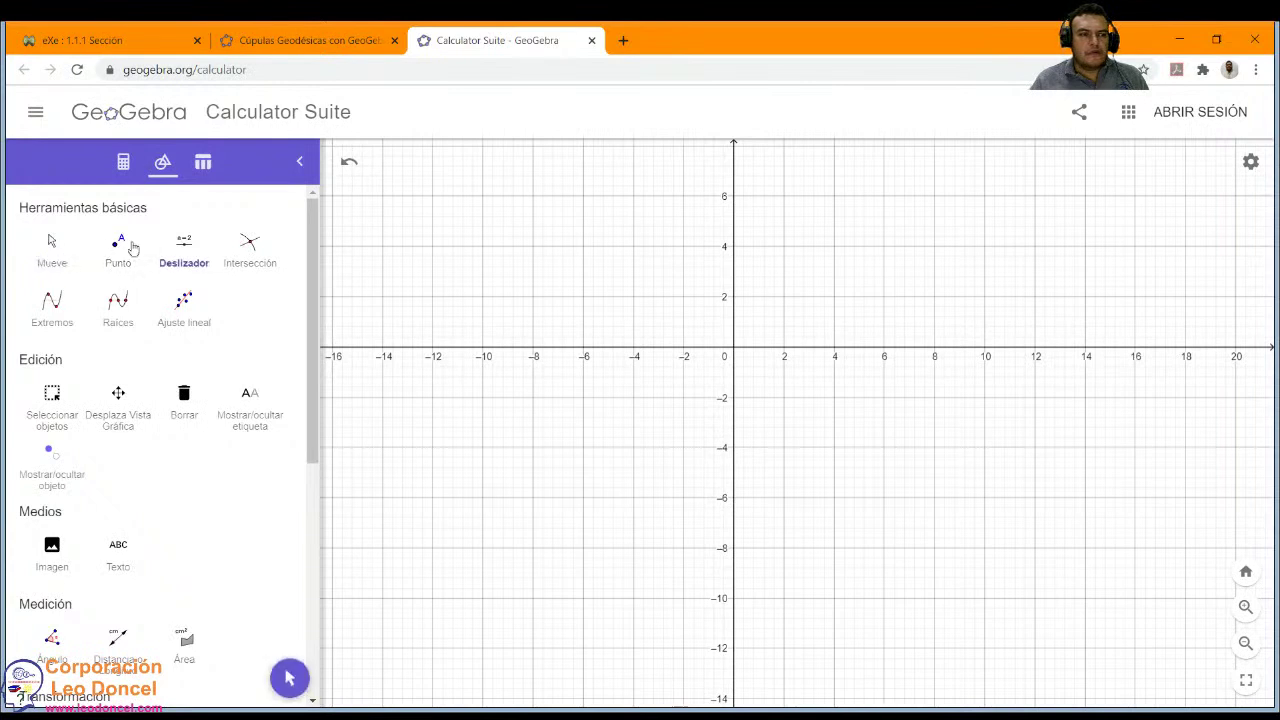
click(432, 196)
click(934, 447)
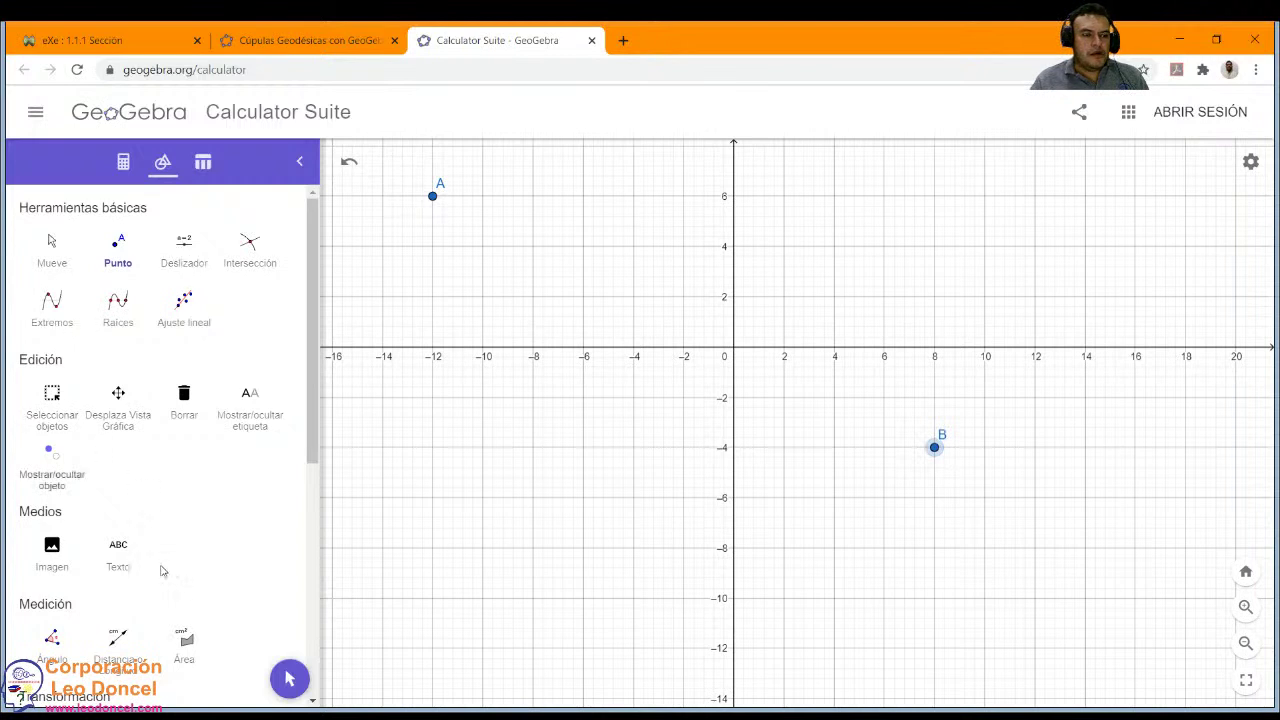
Measure the distance between points A and B with the Distancia o Longitud tool.
click(119, 640)
click(432, 196)
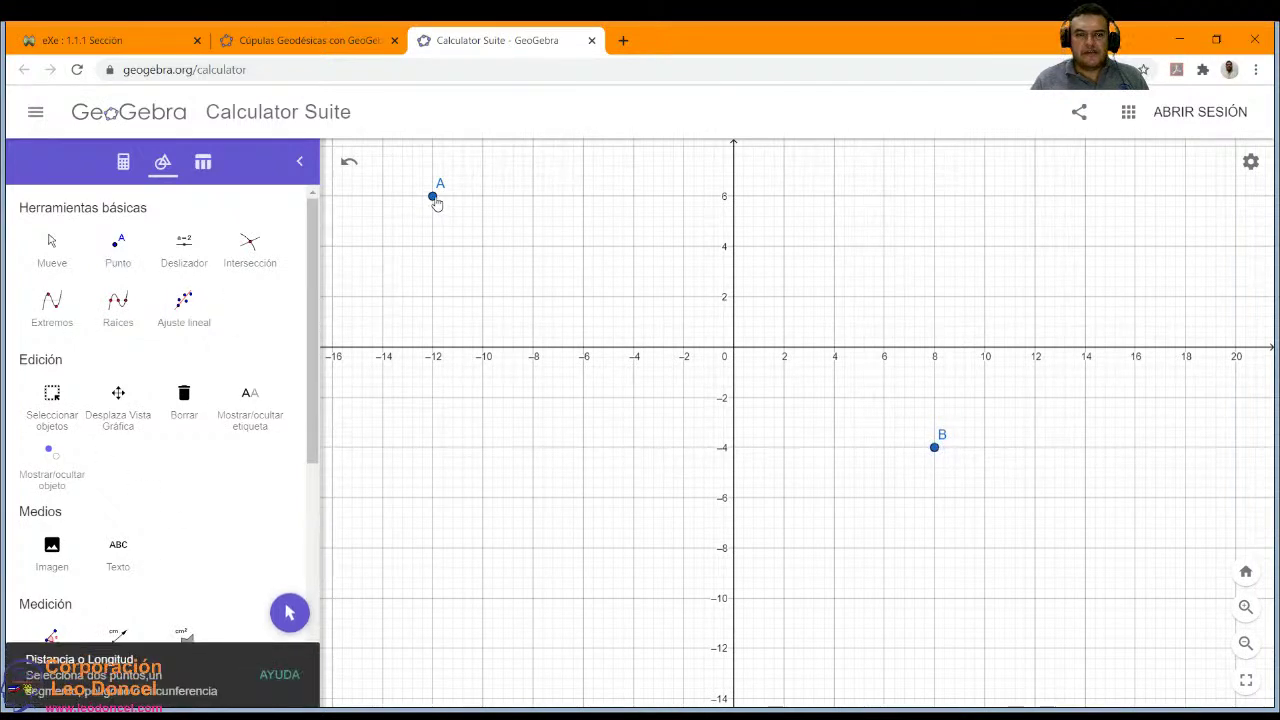
click(936, 452)
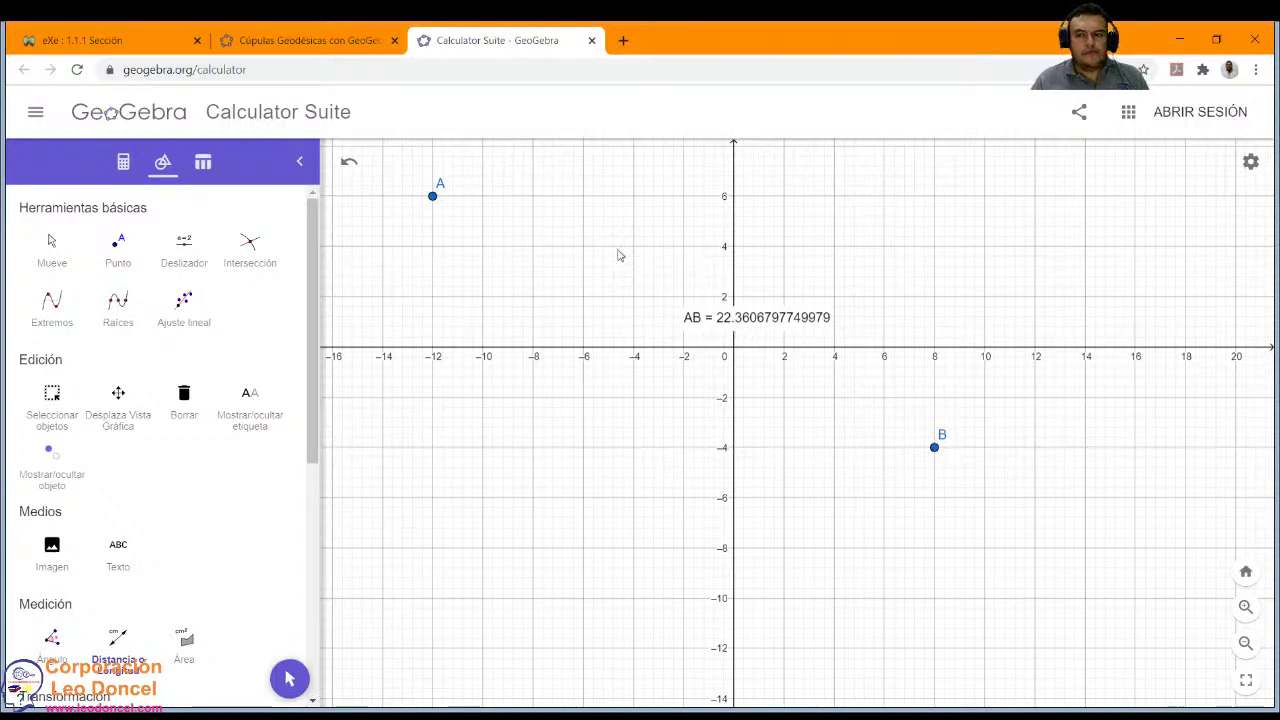
Look through the available geometry tools, from the basic ones down to the lines and circles.
scroll(236, 477, down, 3)
scroll(237, 463, up, 3)
scroll(237, 463, down, 3)
scroll(555, 325, up, 2)
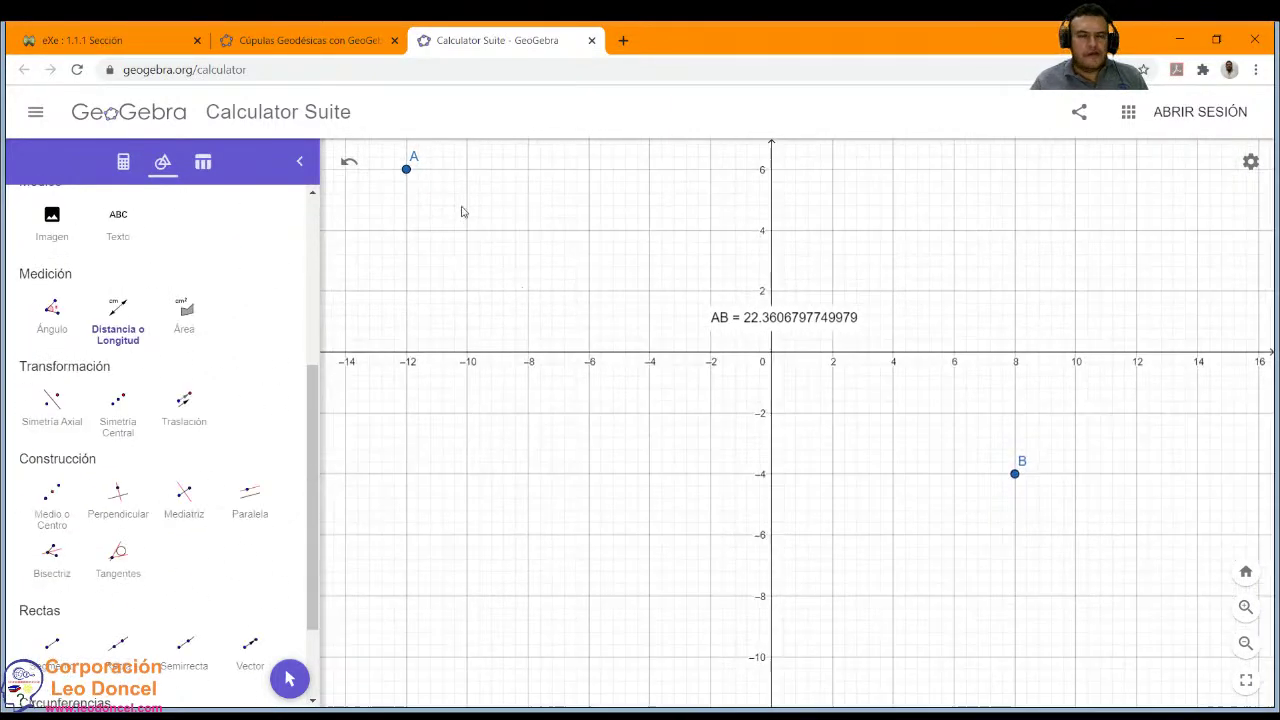
scroll(190, 348, up, 3)
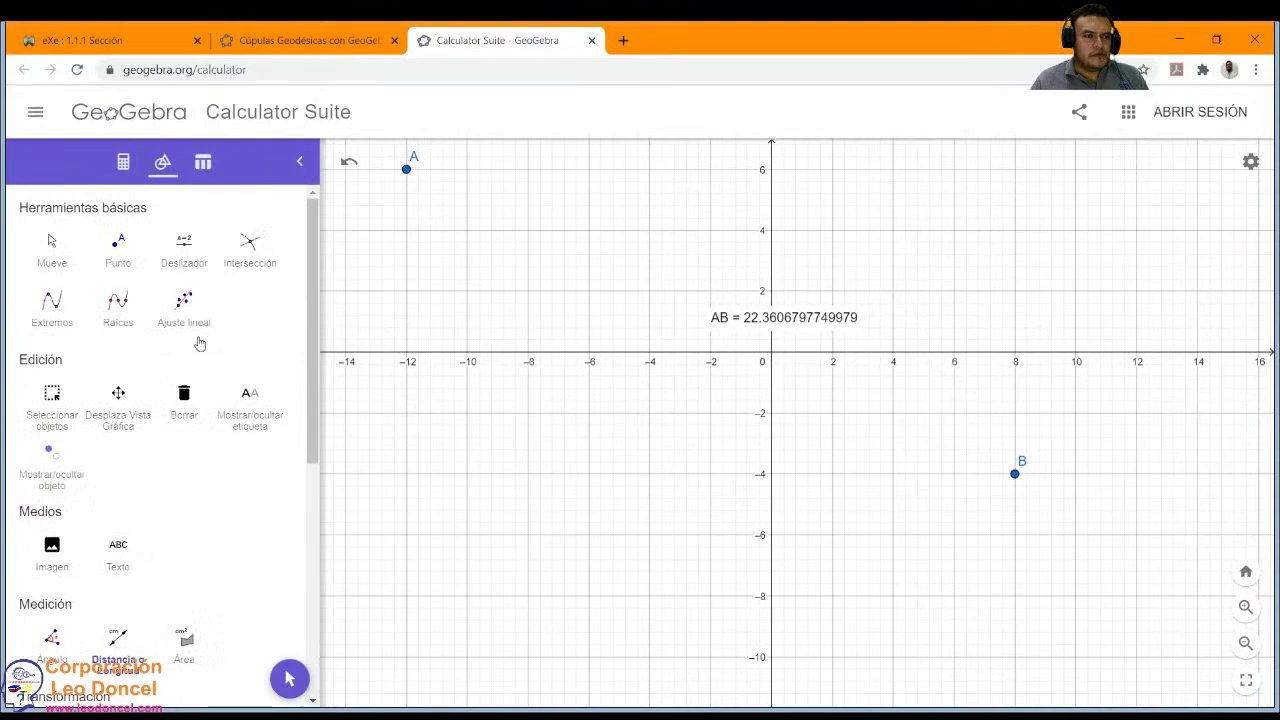
scroll(184, 305, down, 4)
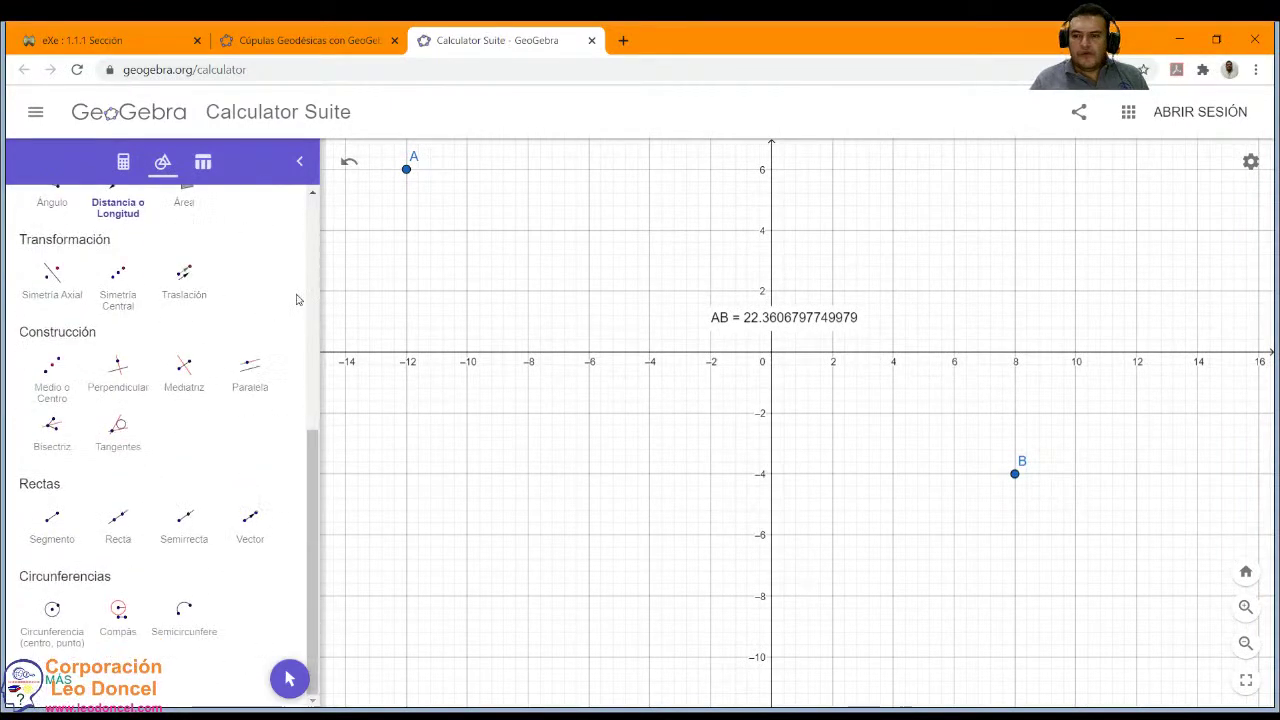
Switch to the eXe editor and review the GeoGebra activity's URL, Ancho and Alto fields.
click(497, 40)
click(185, 35)
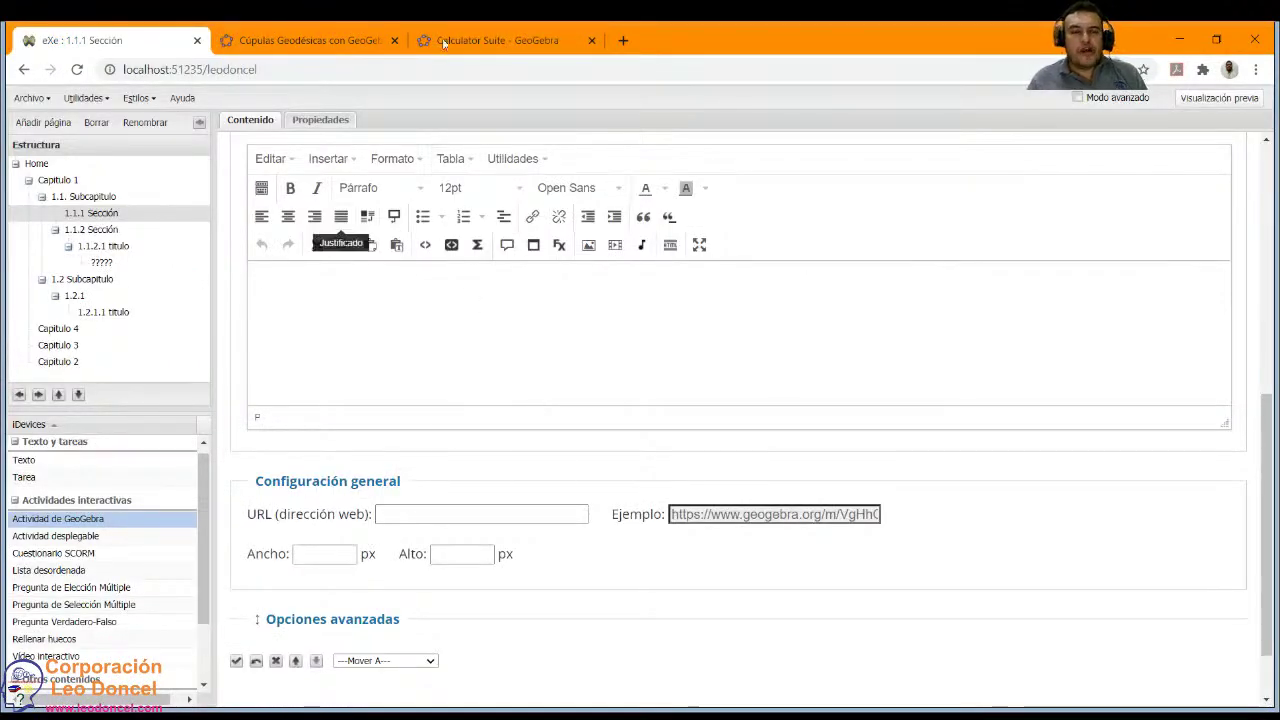
click(497, 40)
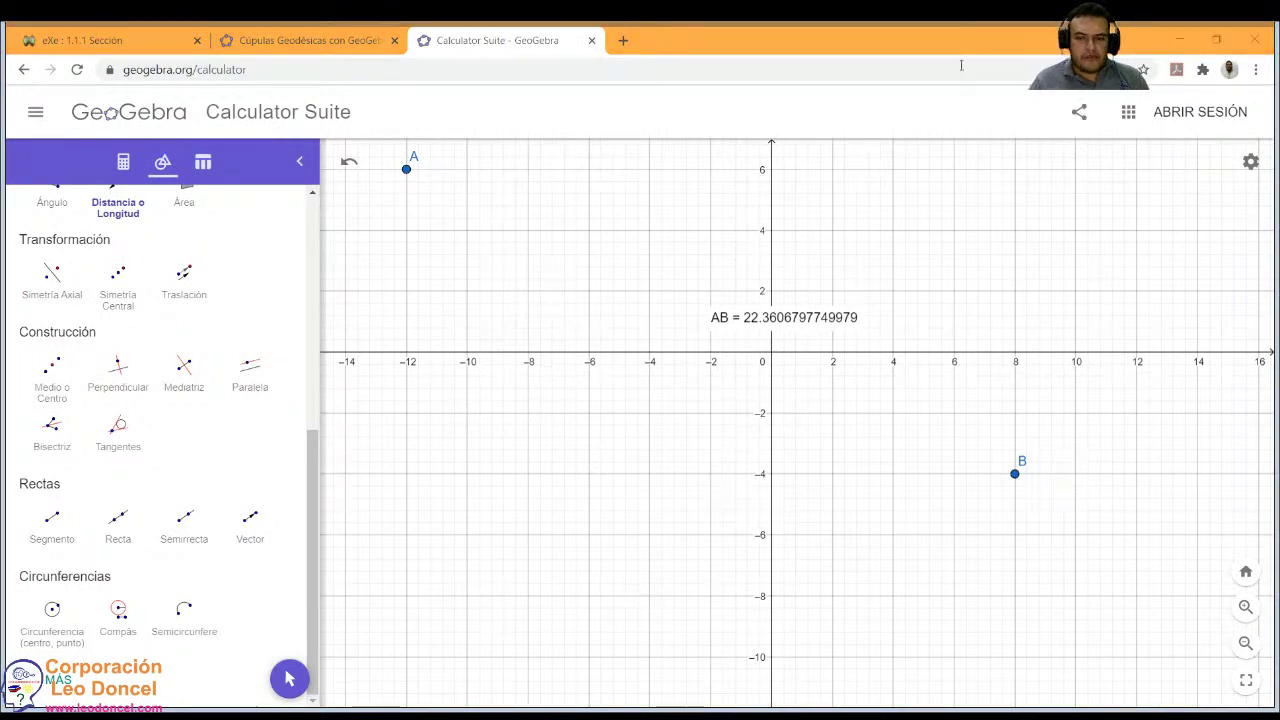
key(ctrl+Tab)
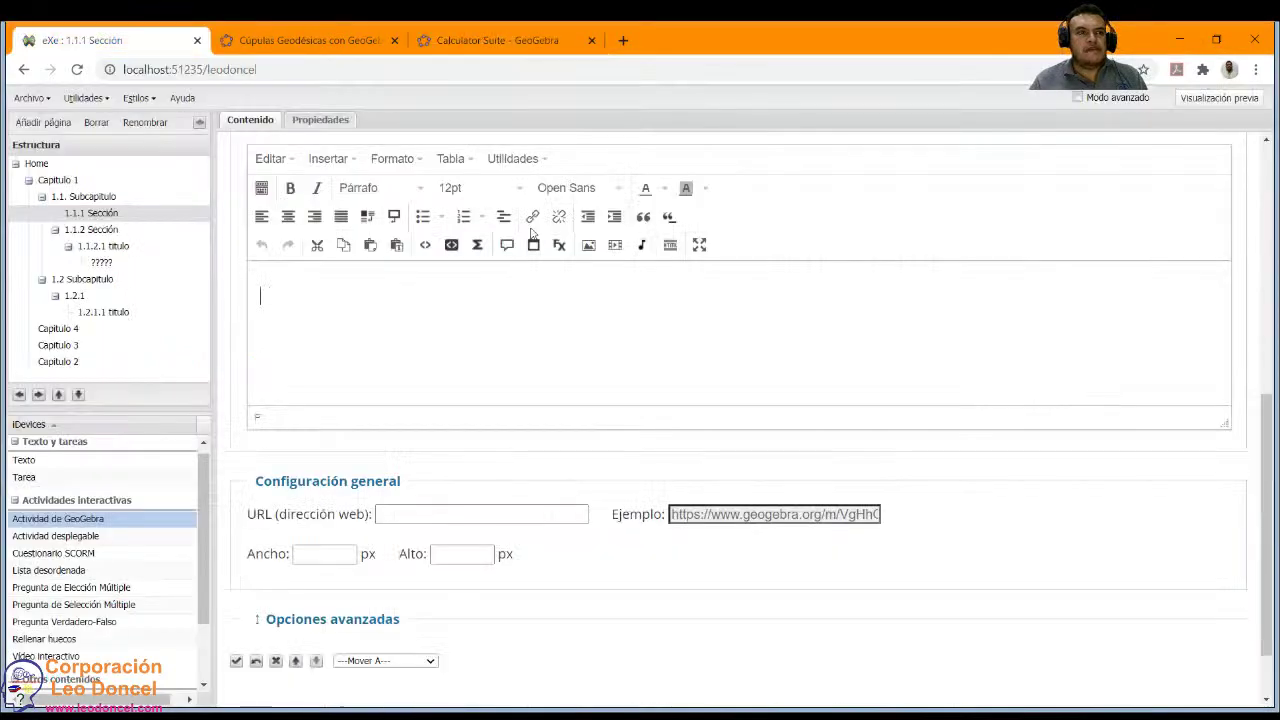
click(397, 516)
click(350, 546)
click(412, 516)
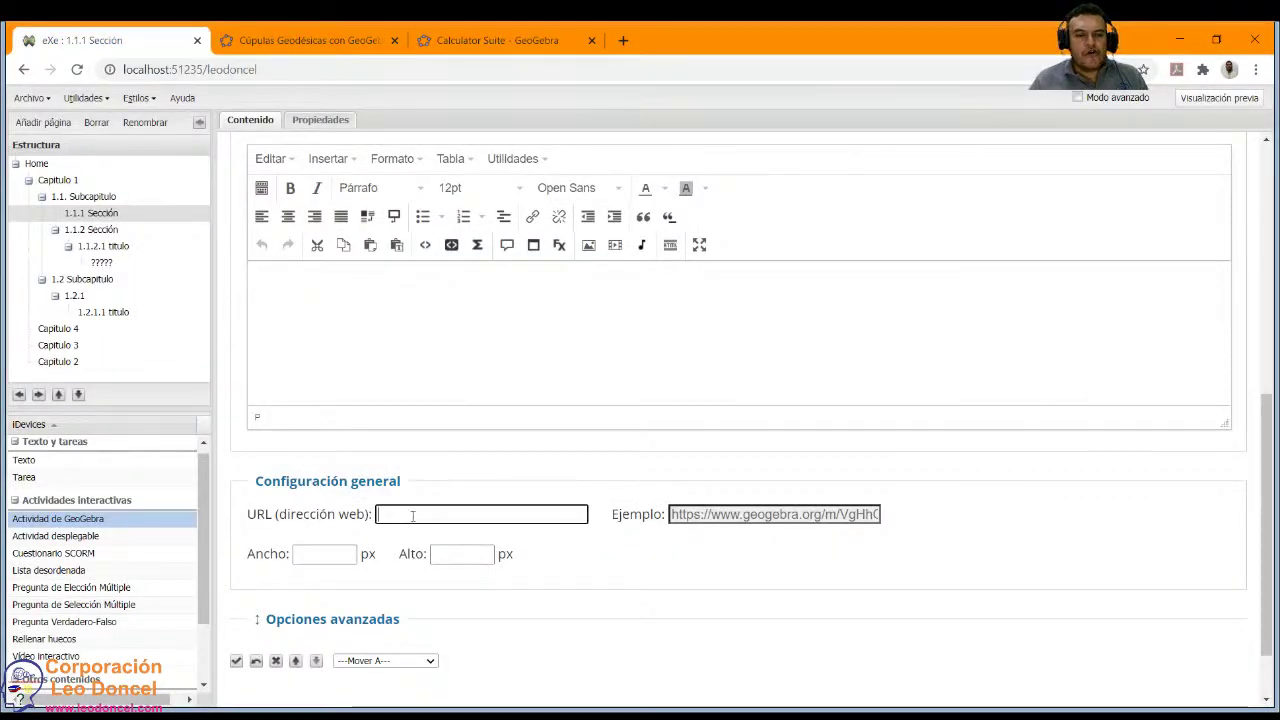
click(497, 40)
click(82, 40)
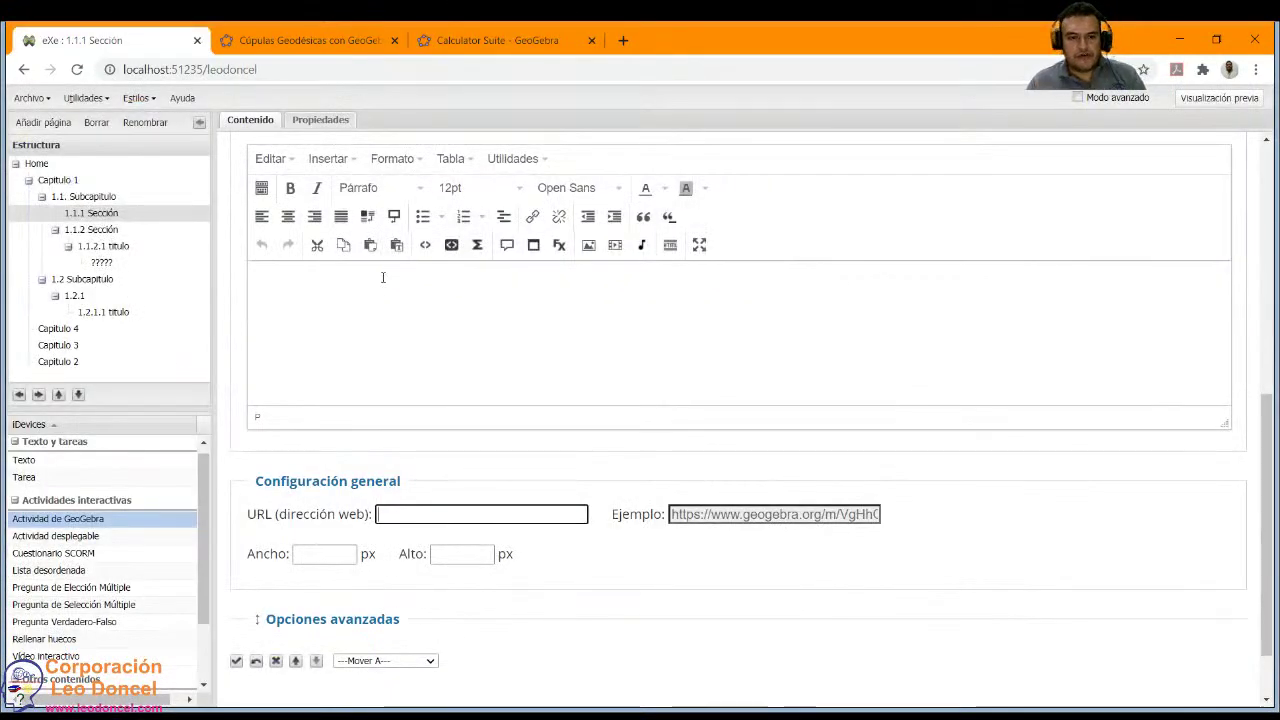
click(444, 558)
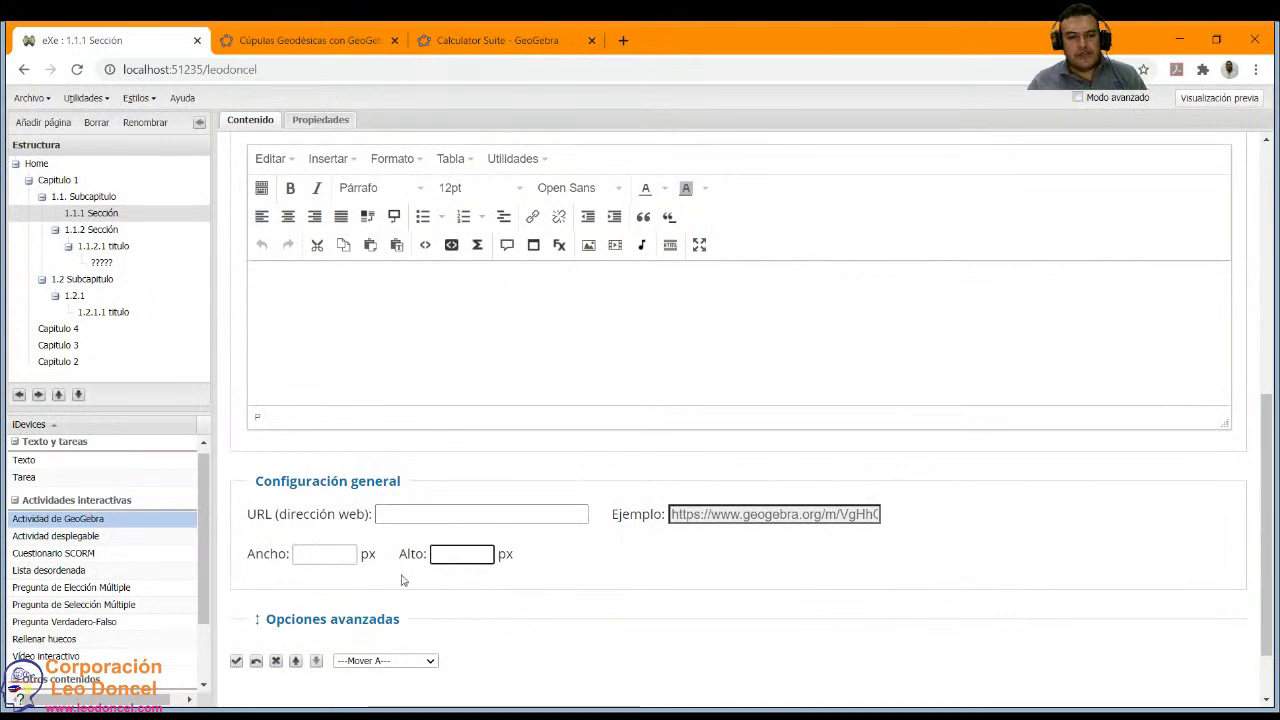
Expand the advanced options of the GeoGebra activity.
scroll(423, 566, down, 2)
click(345, 536)
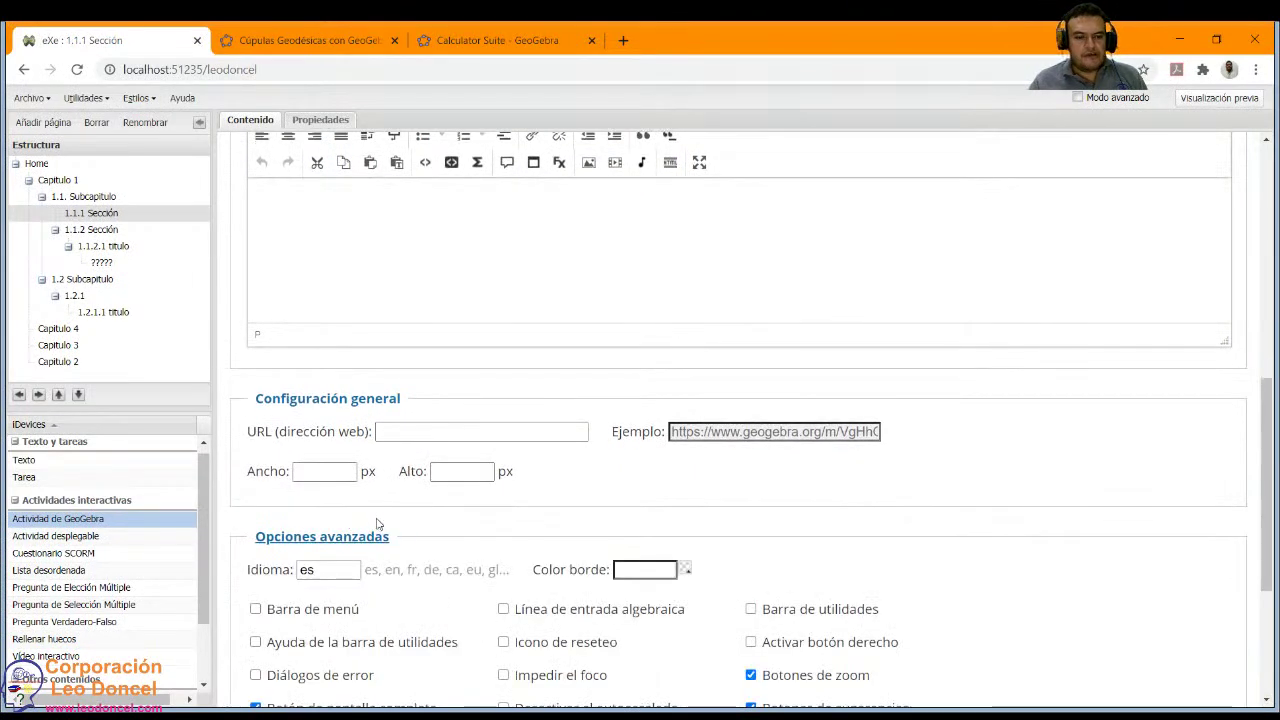
scroll(360, 480, down, 4)
Examine the Idioma setting and the language codes suggested beside it.
click(320, 404)
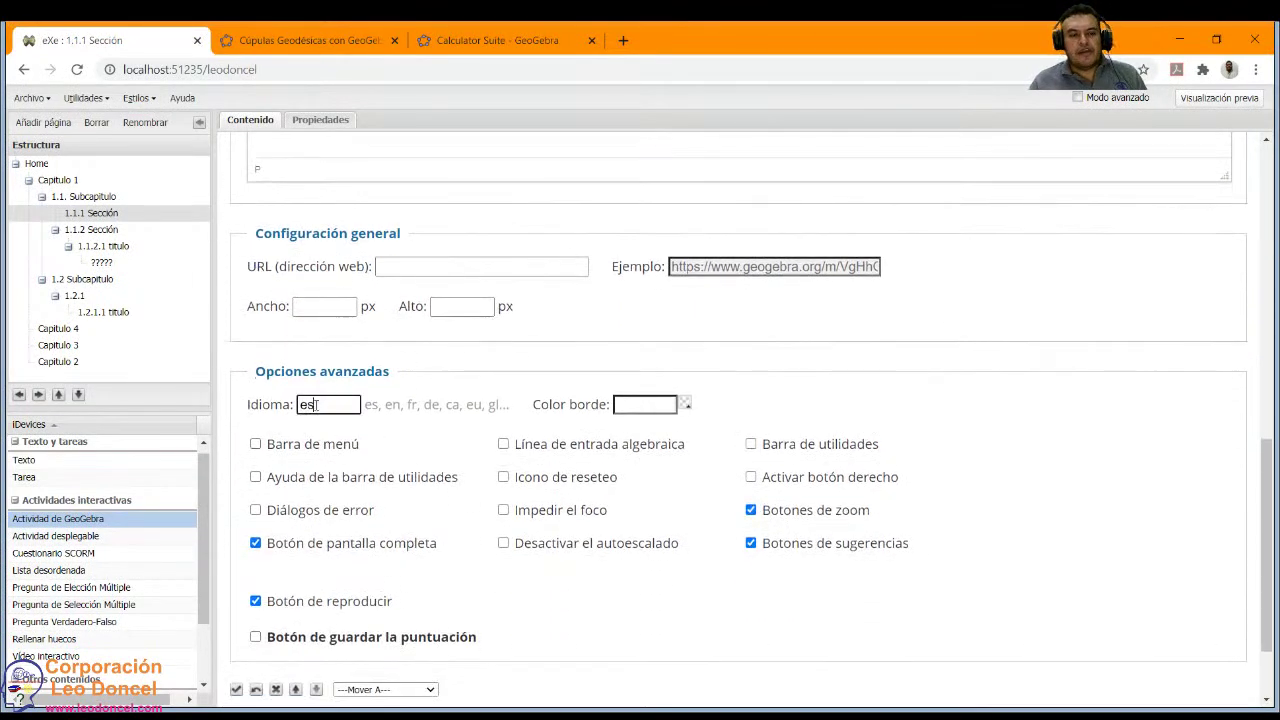
double_click(412, 404)
double_click(432, 404)
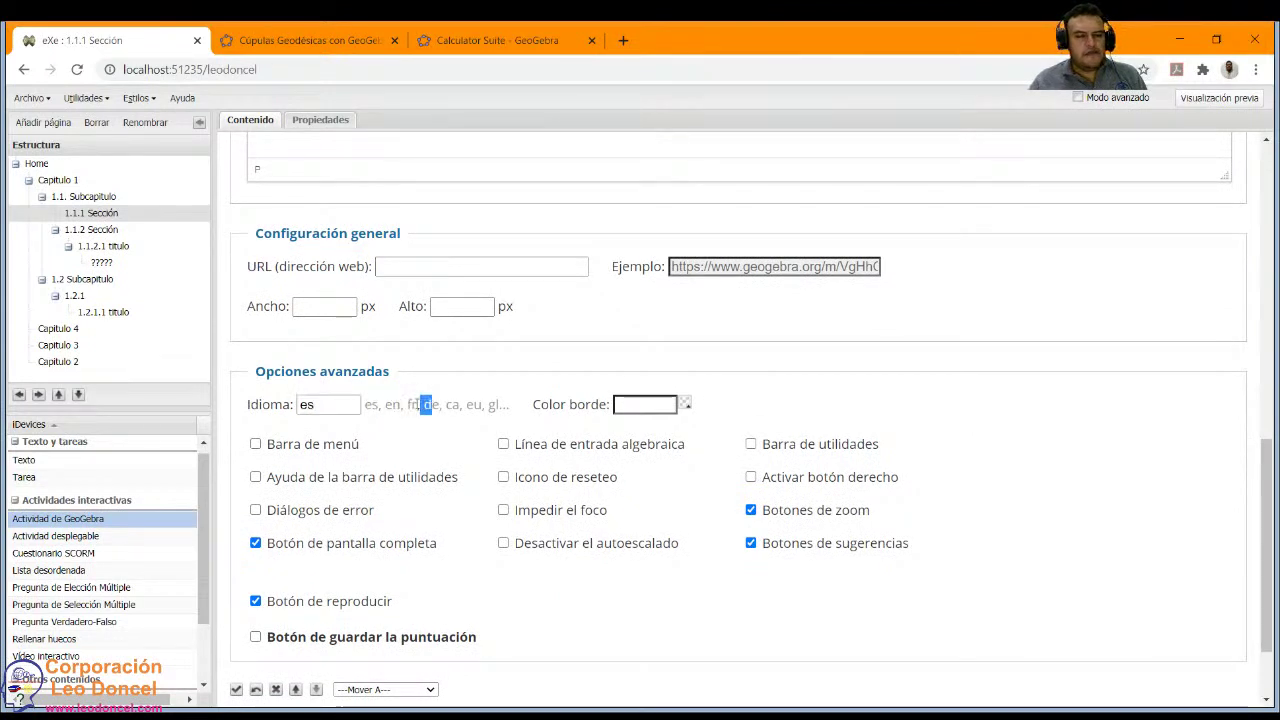
click(456, 408)
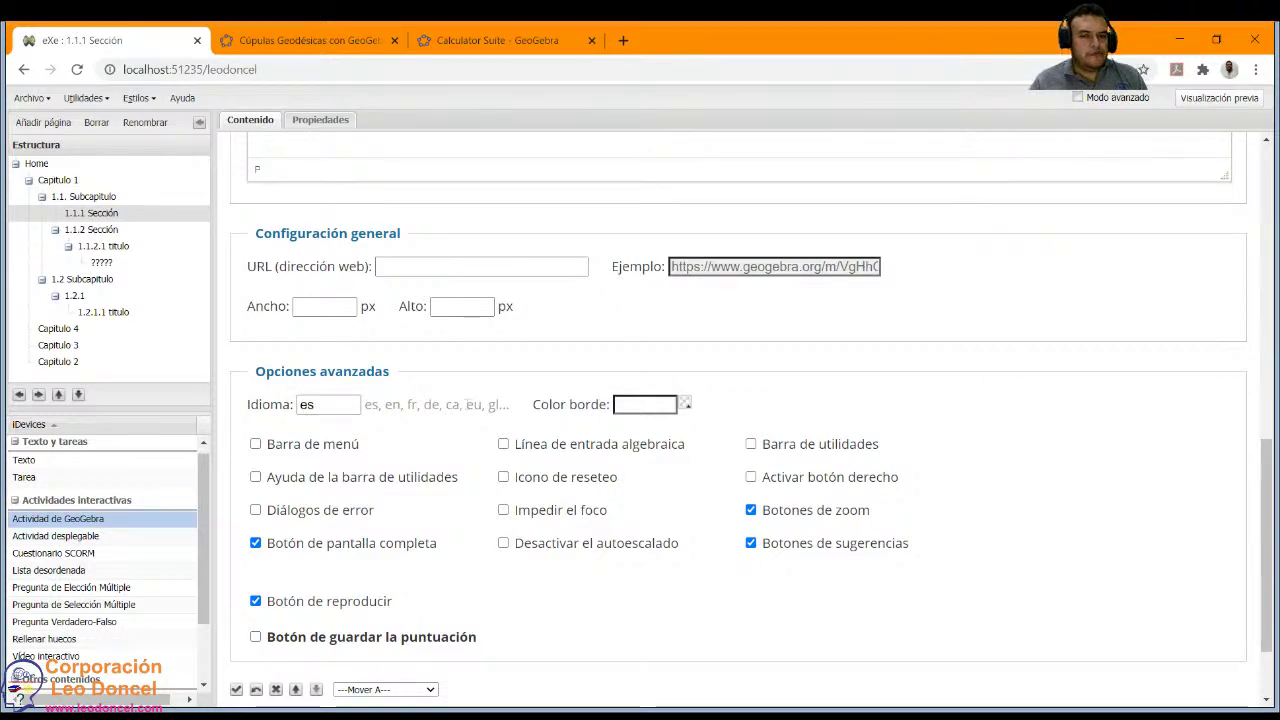
drag(474, 406, 452, 406)
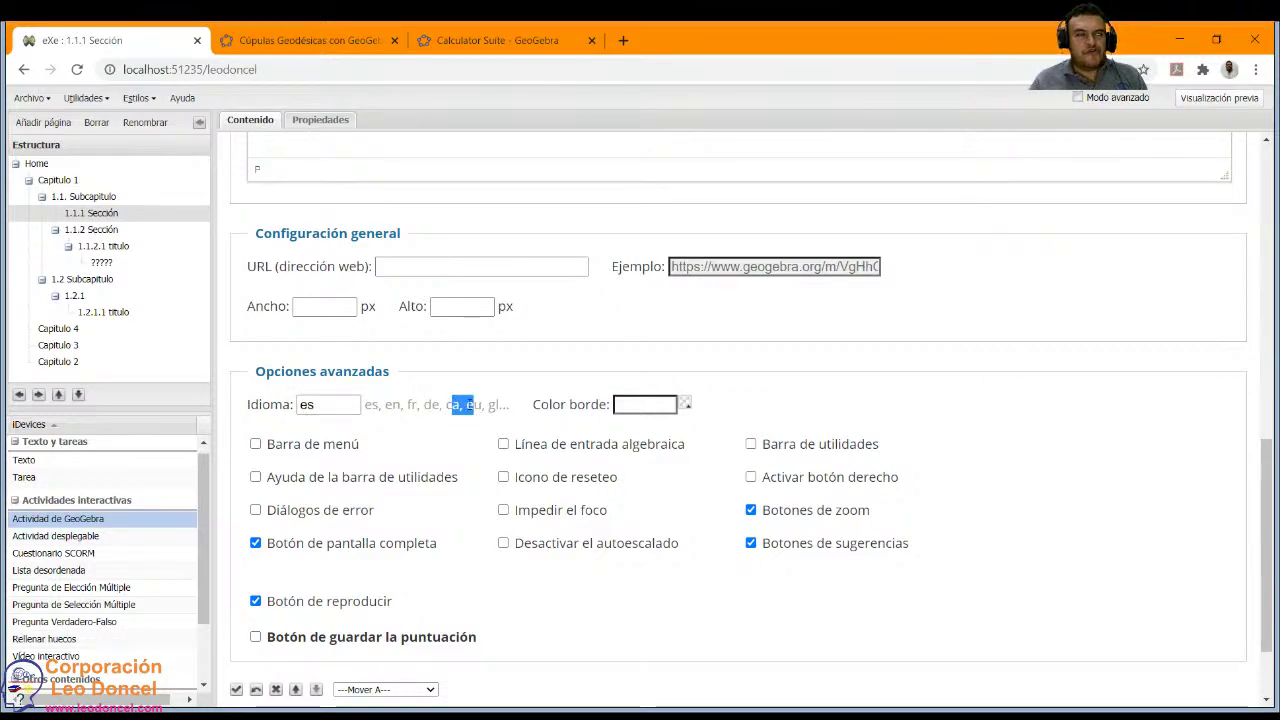
drag(497, 404, 484, 405)
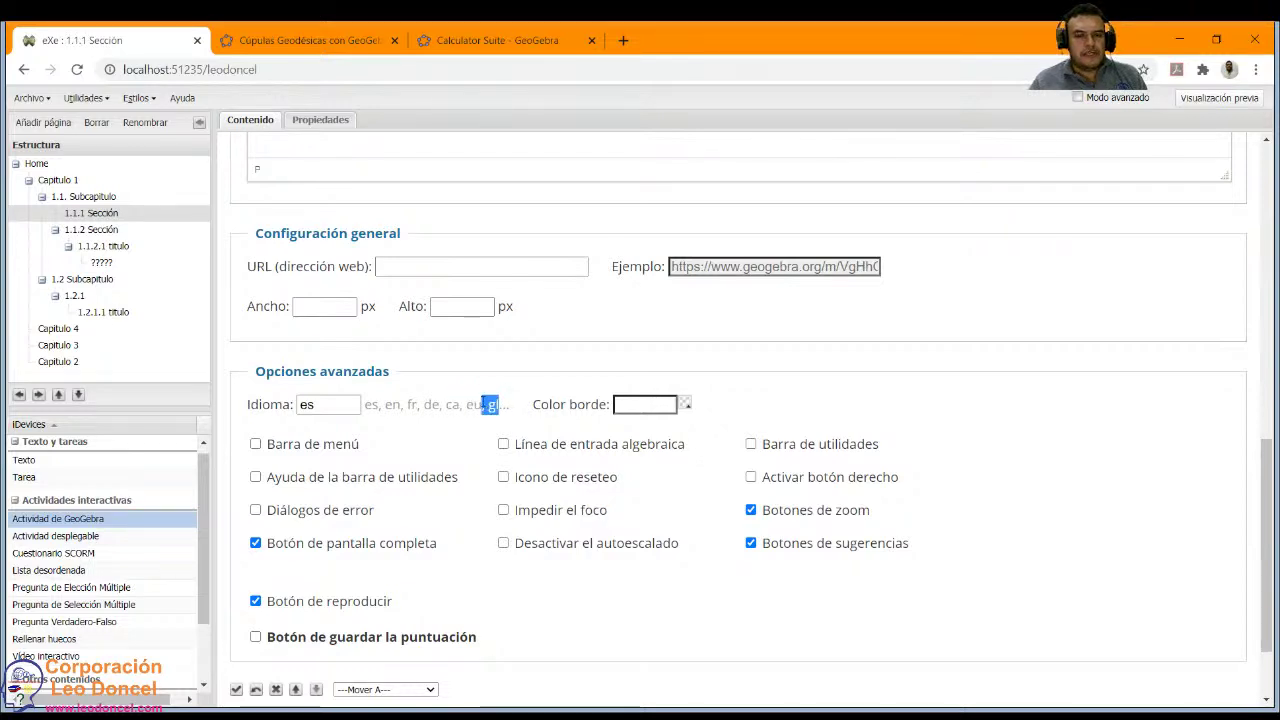
click(333, 404)
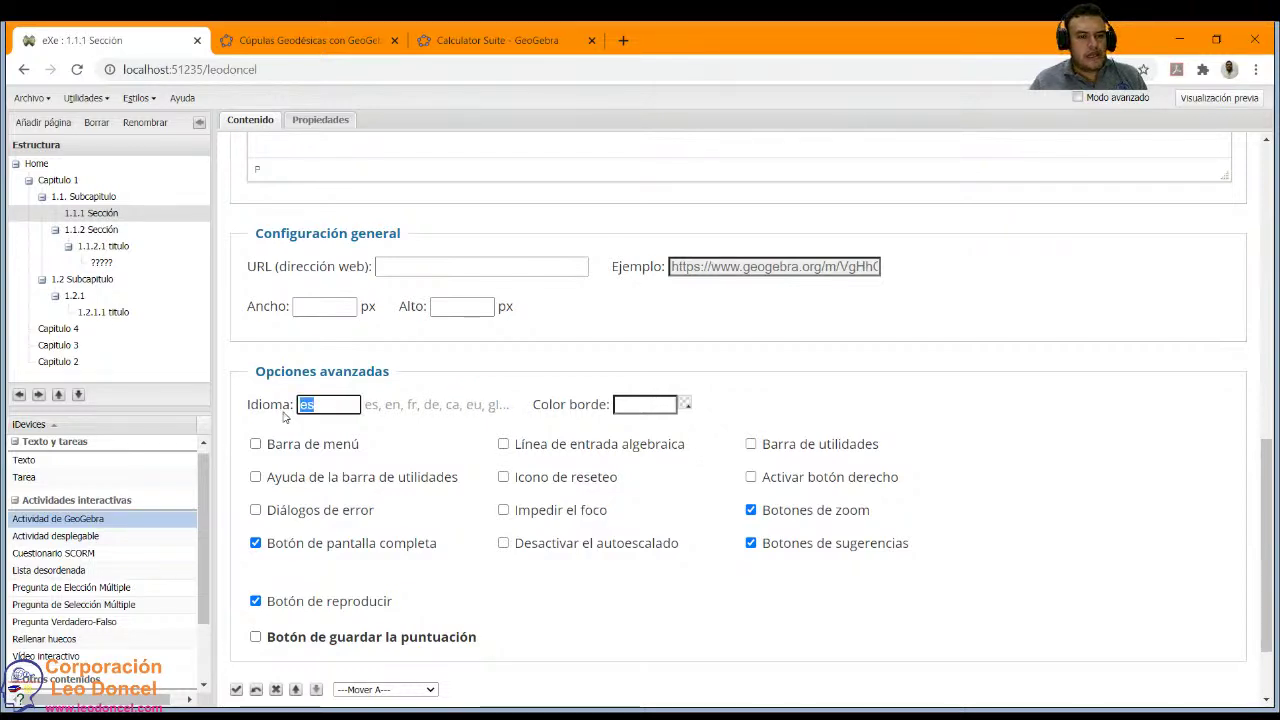
Enable the Línea de entrada algebraica option, leaving Barra de menú unchecked.
click(277, 446)
click(277, 446)
click(560, 447)
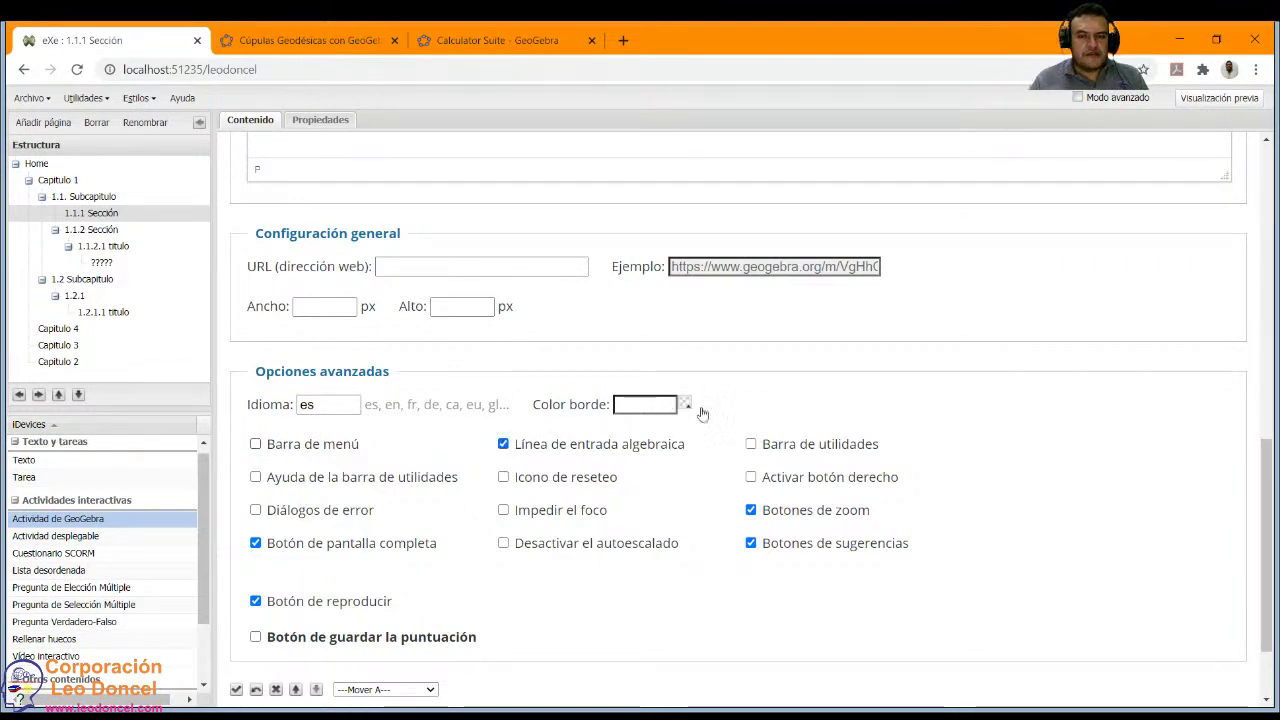
Set the activity's border color to light orange (ffaa56).
click(687, 405)
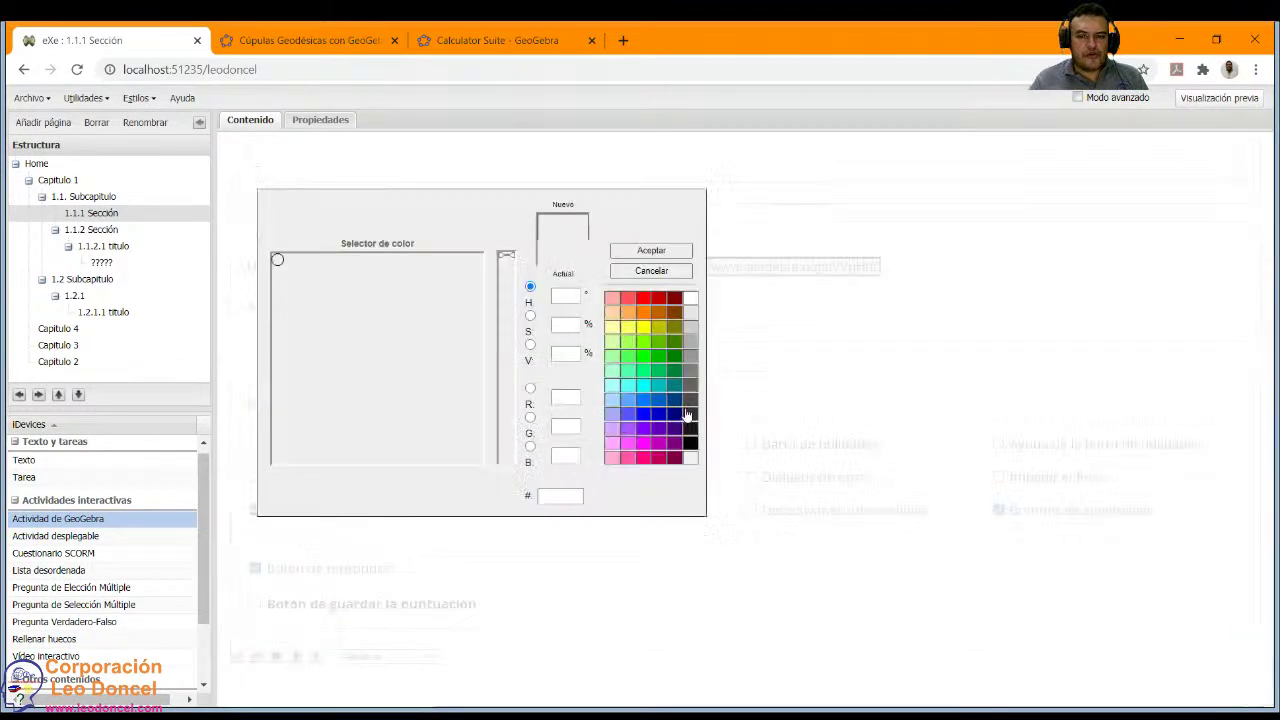
click(628, 318)
click(651, 250)
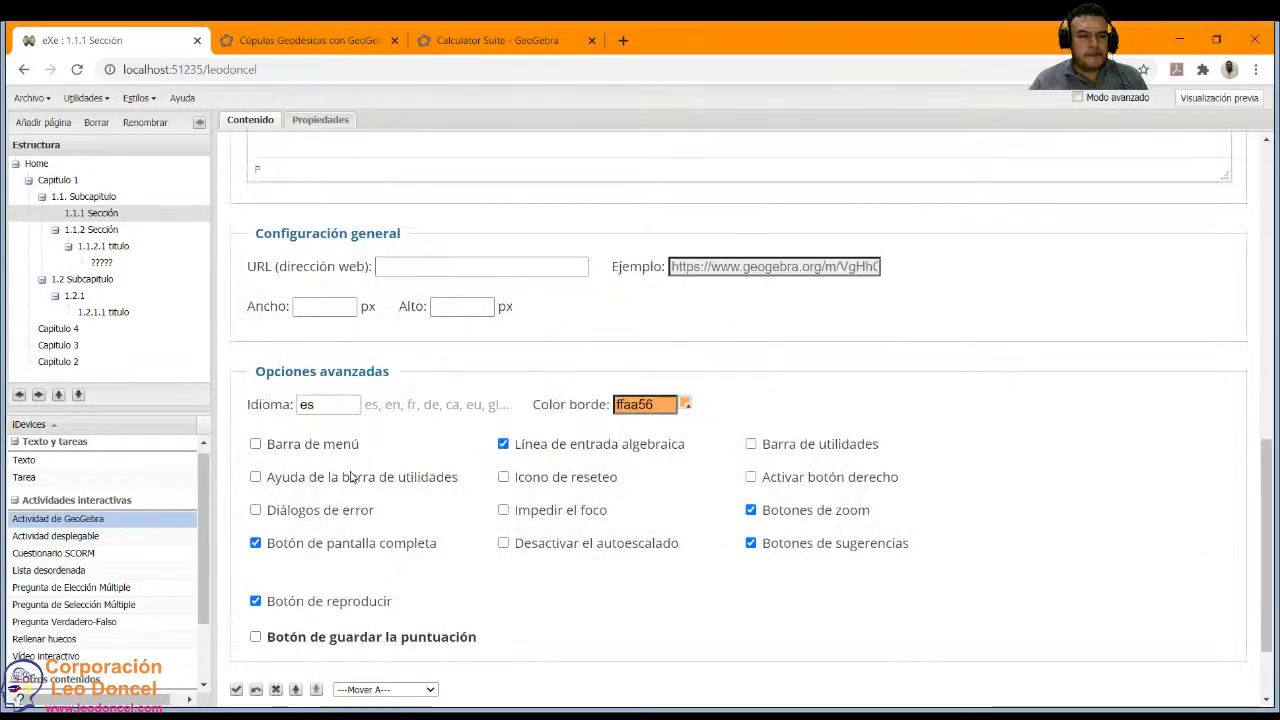
Try to save the GeoGebra activity without a URL.
scroll(352, 477, down, 1)
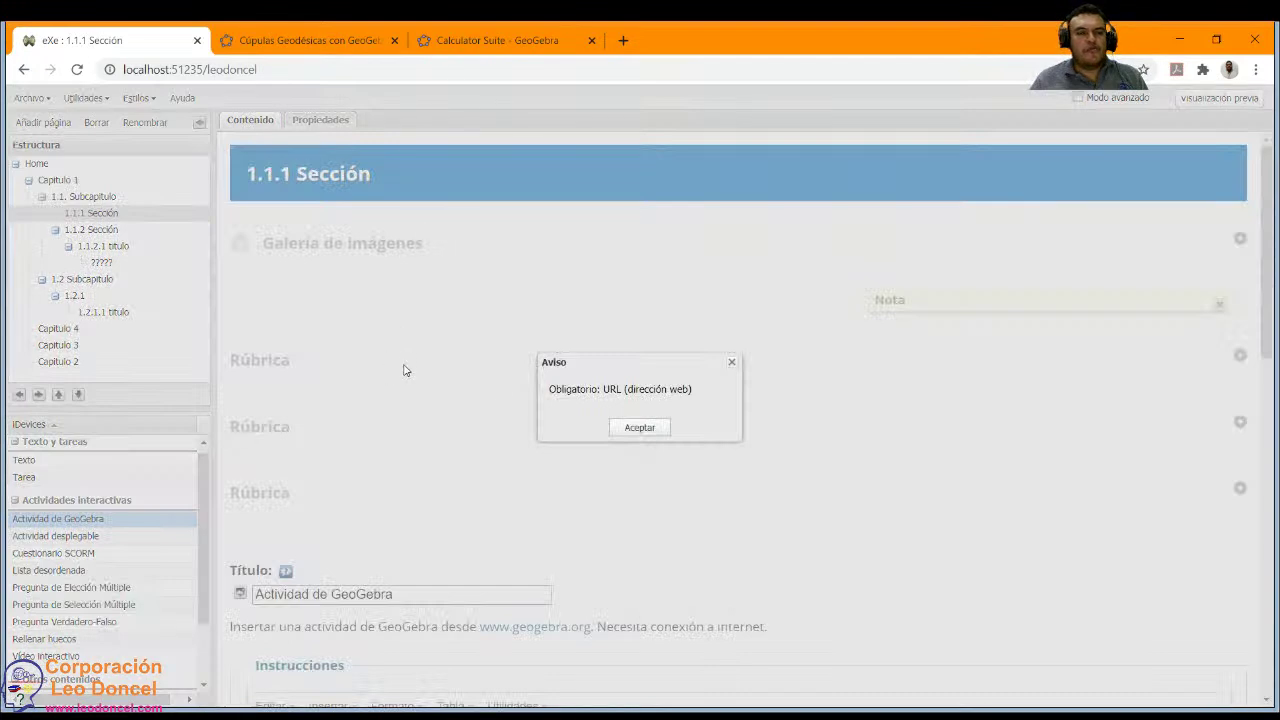
click(632, 429)
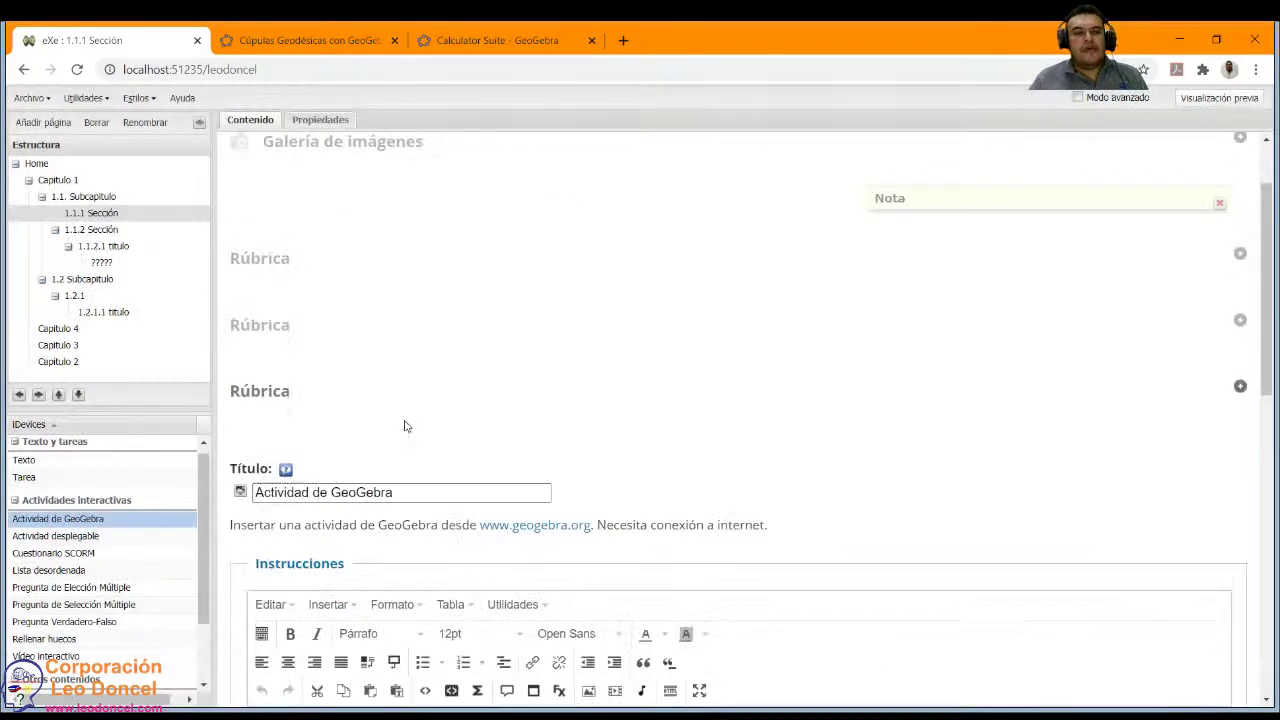
Look over the open geodesic domes book, the Calculator Suite and the GeoGebra activity form in eXeLearning.
click(356, 38)
scroll(494, 185, up, 2)
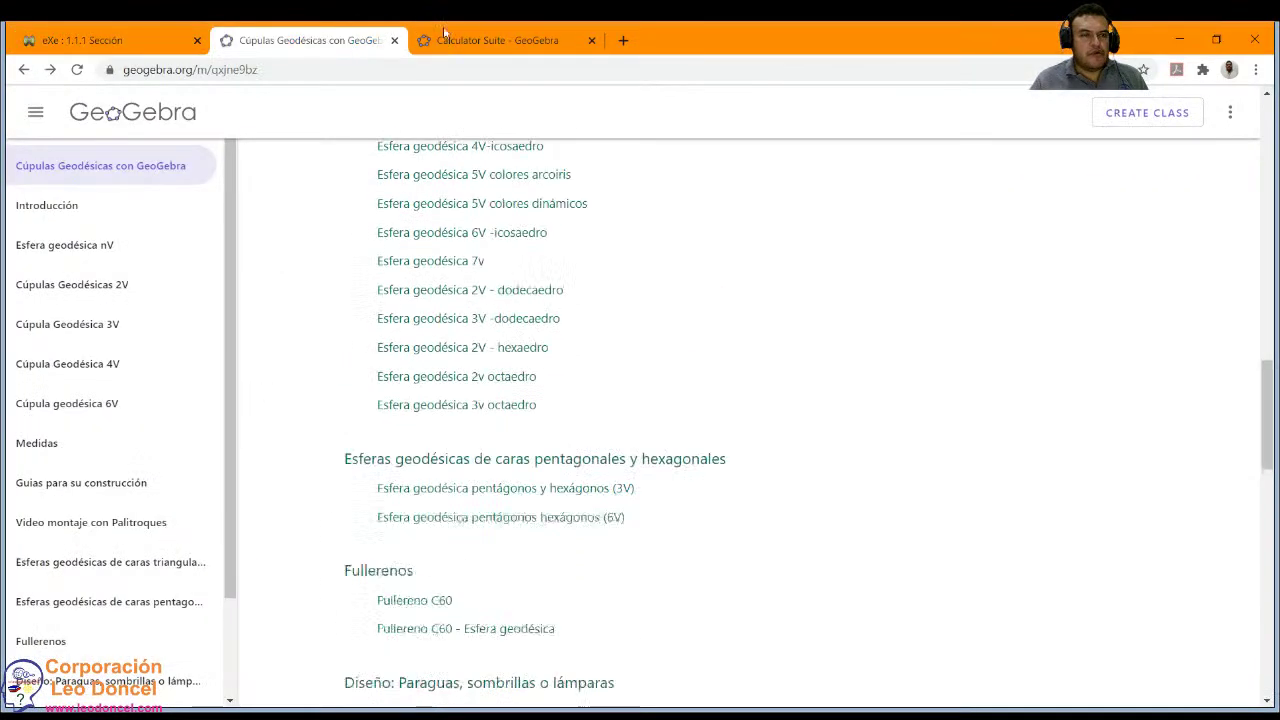
click(520, 42)
scroll(190, 303, up, 1)
scroll(192, 303, up, 5)
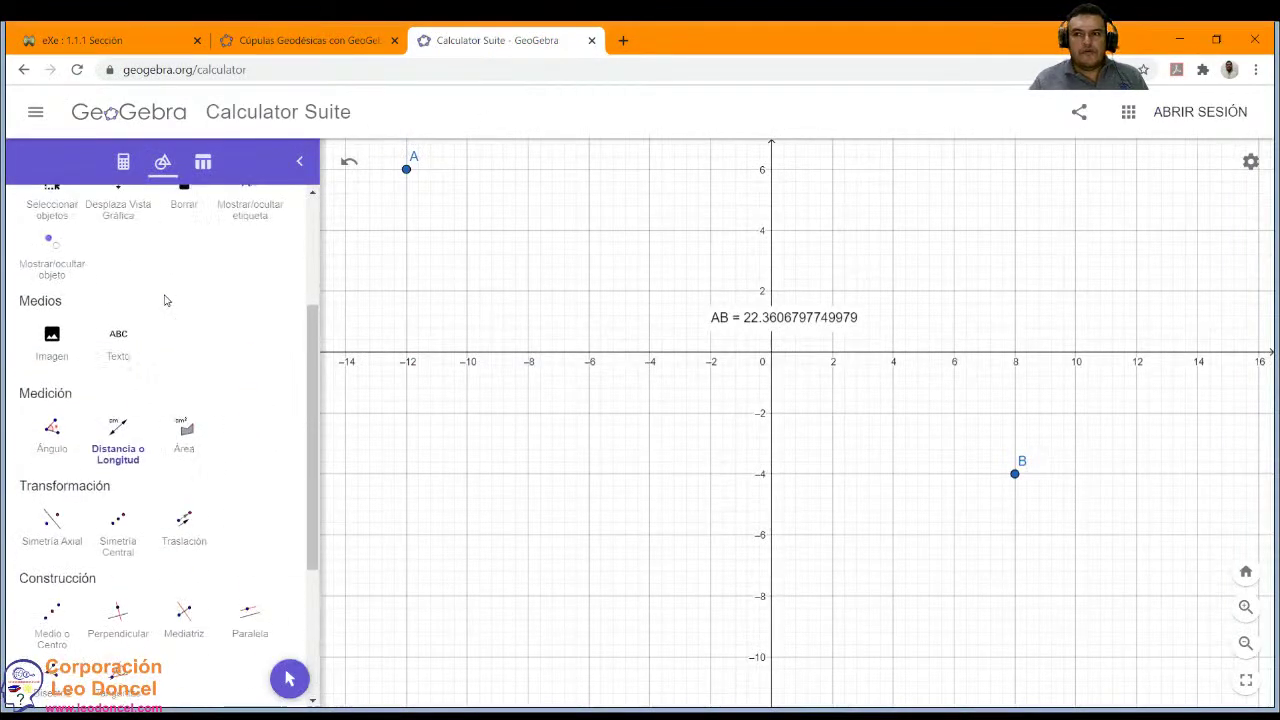
click(82, 40)
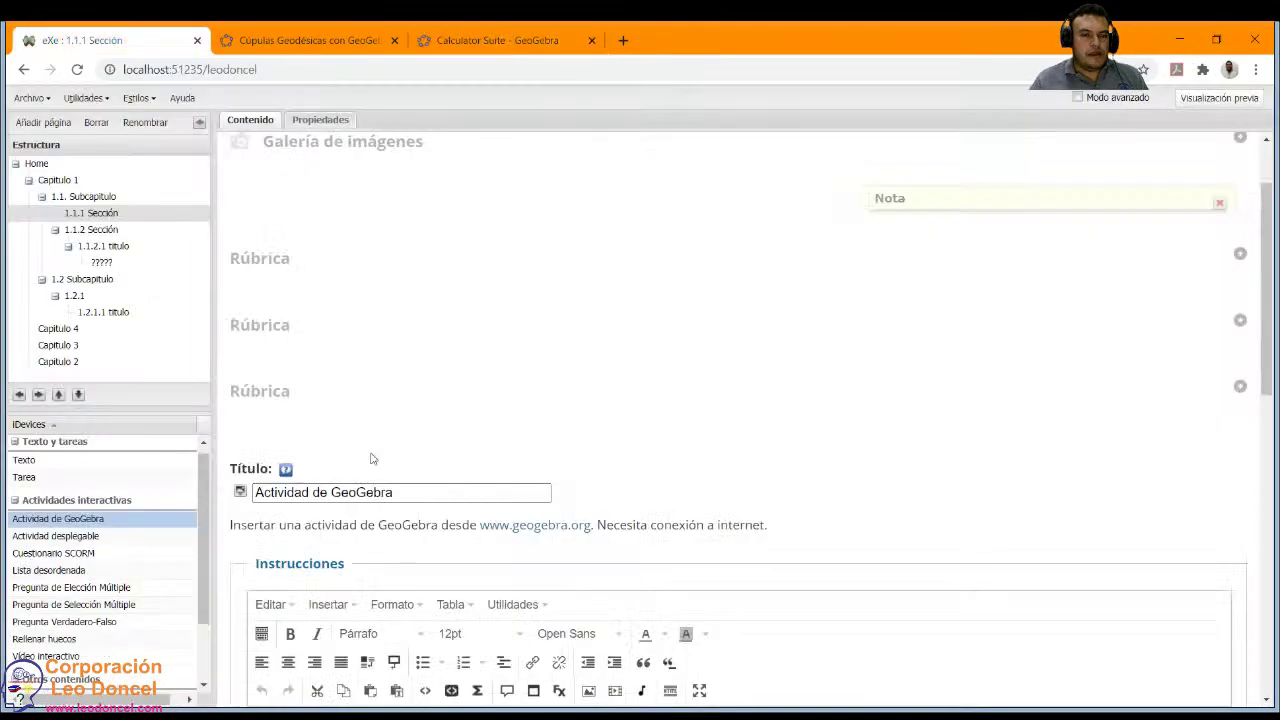
scroll(368, 460, down, 3)
scroll(400, 400, up, 4)
scroll(437, 456, down, 3)
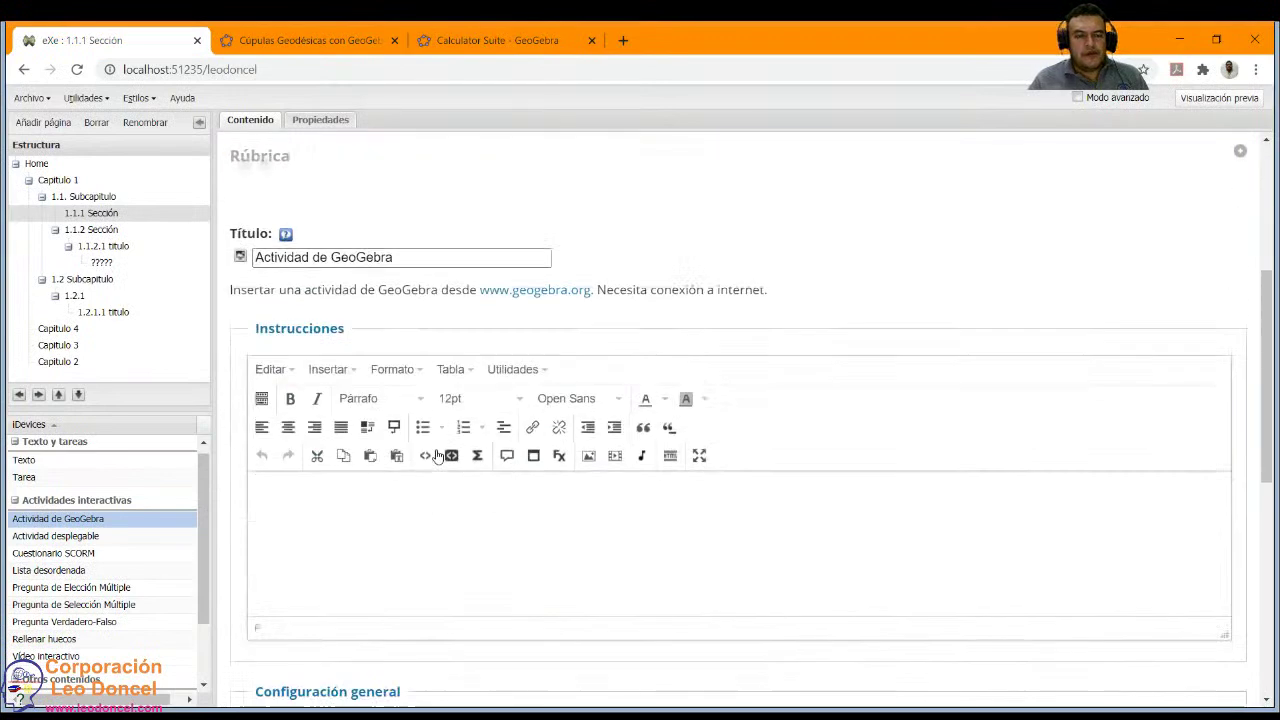
scroll(420, 465, down, 2)
Add an Actividad desplegable to page 1.1.2 Sección and read the help for its Instrucciones field.
click(100, 230)
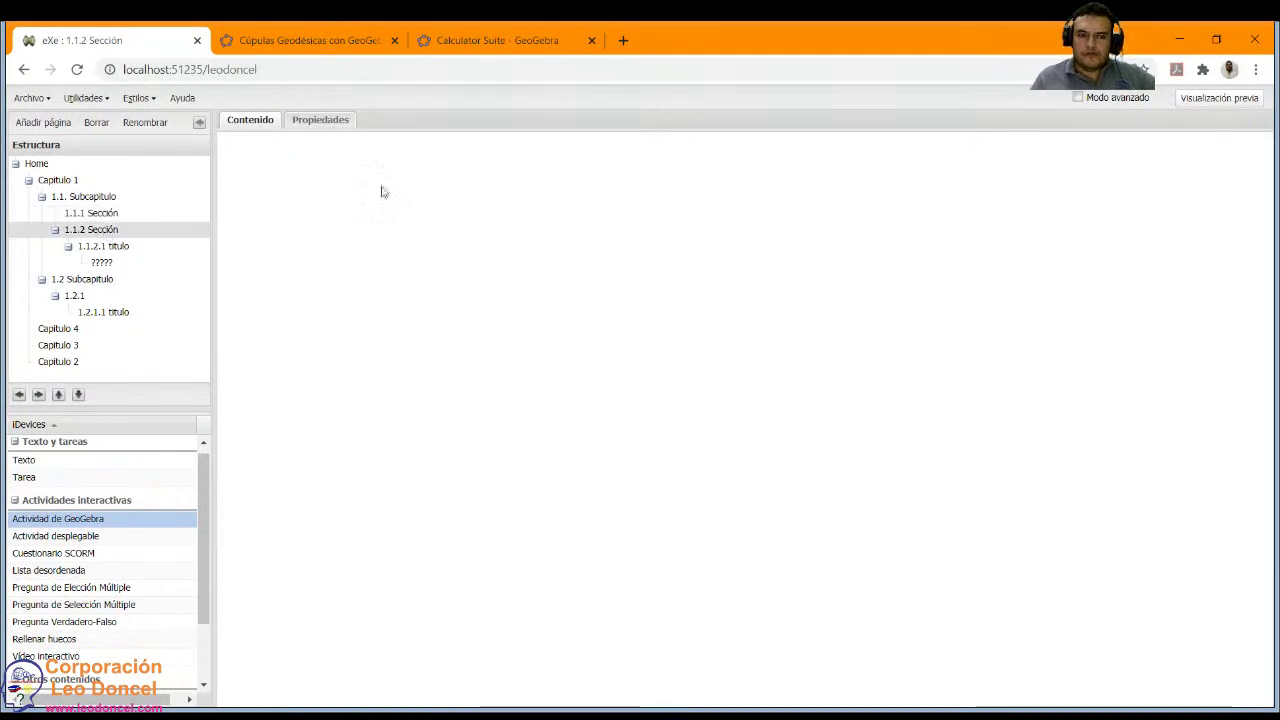
click(43, 541)
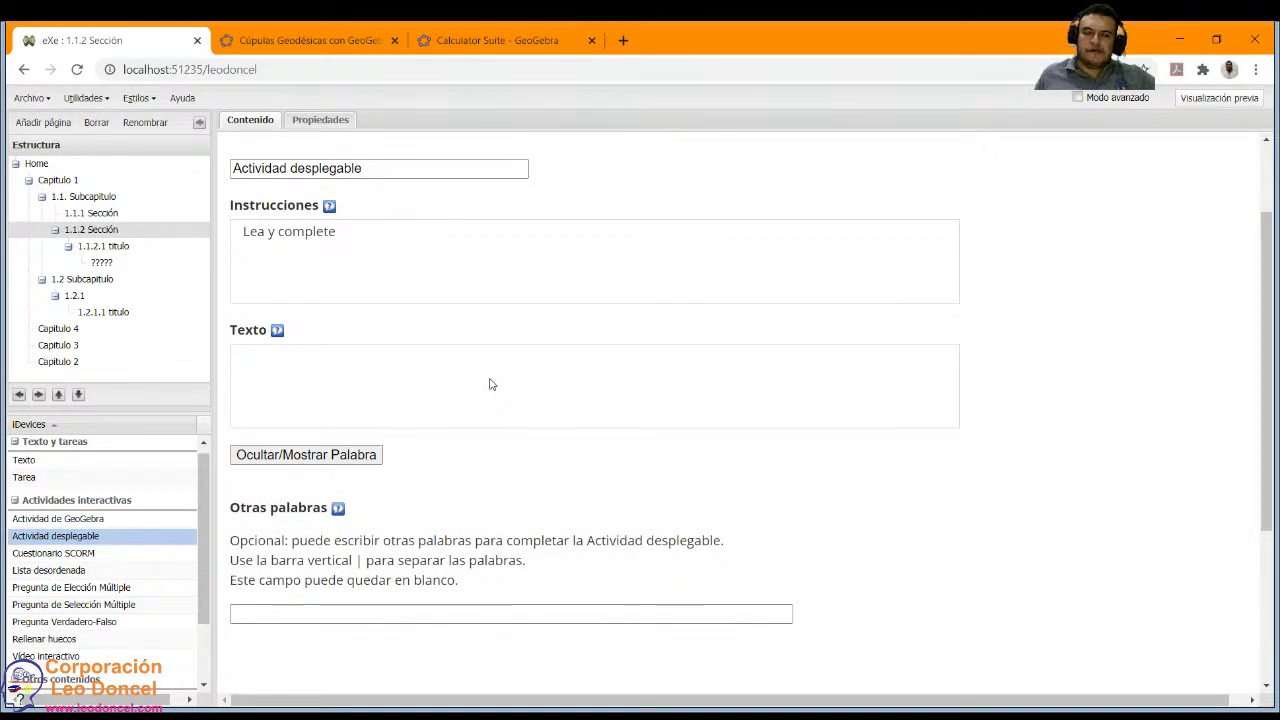
click(310, 231)
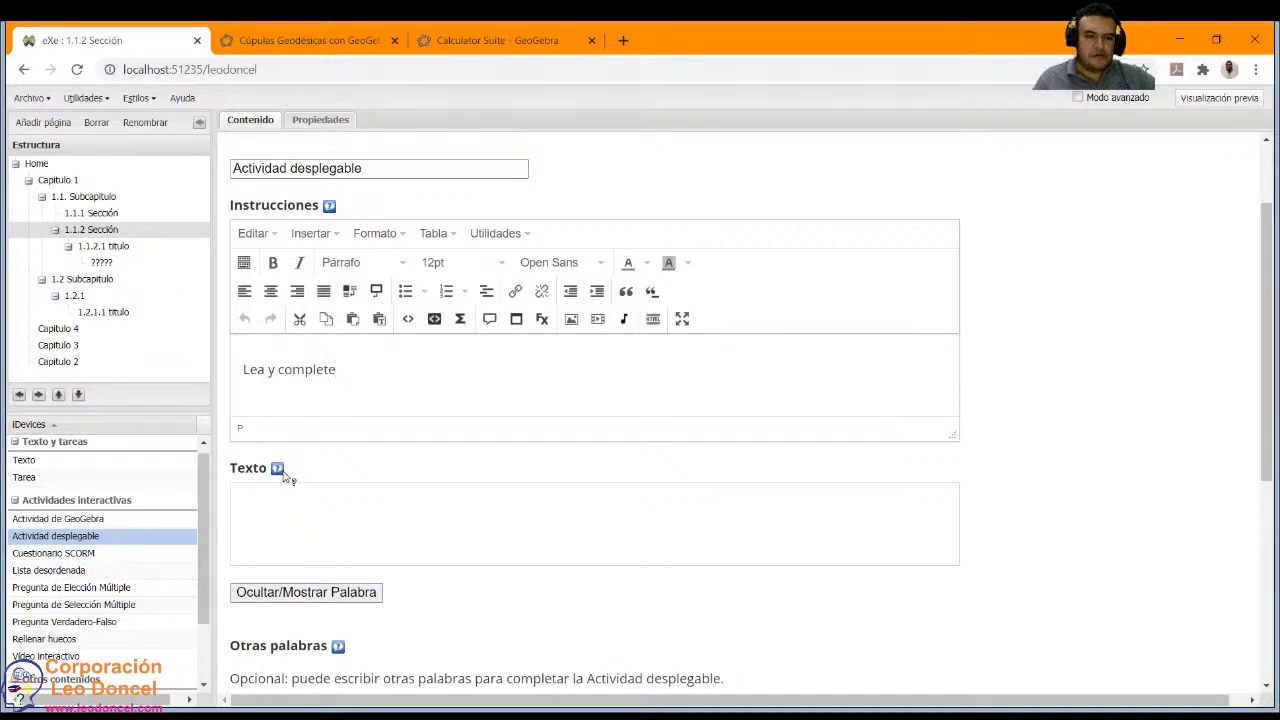
click(330, 207)
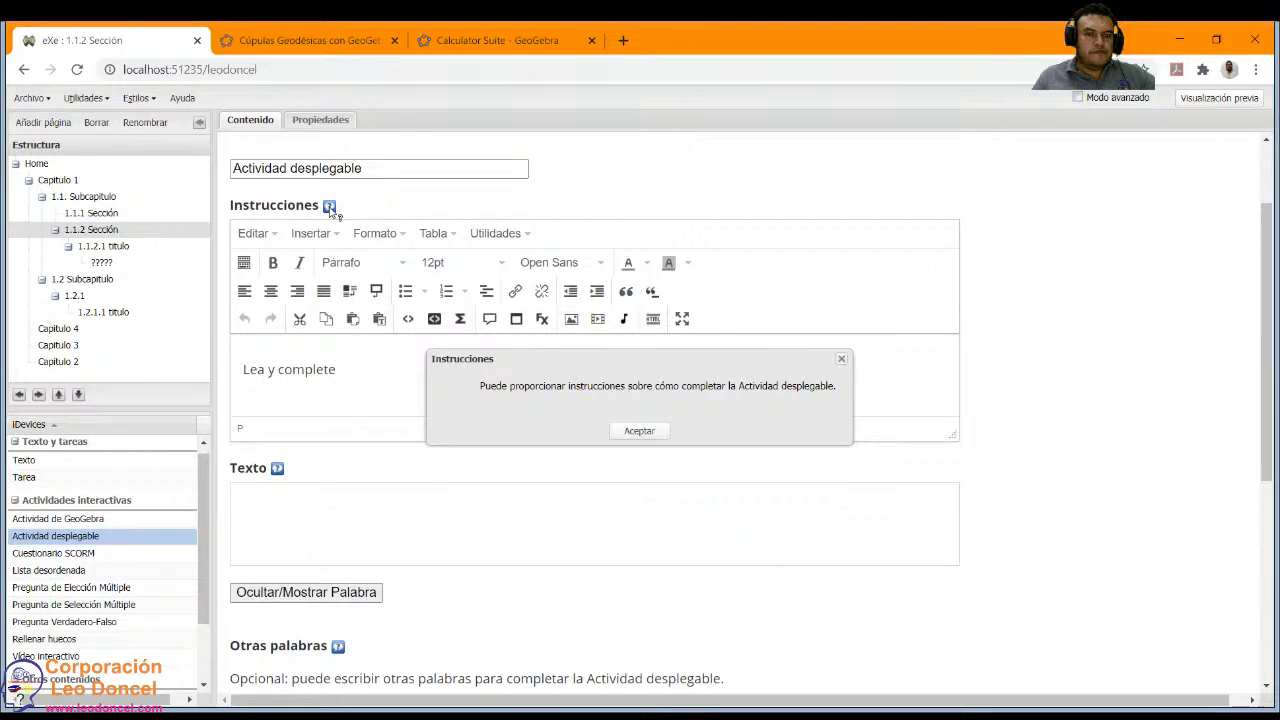
click(638, 431)
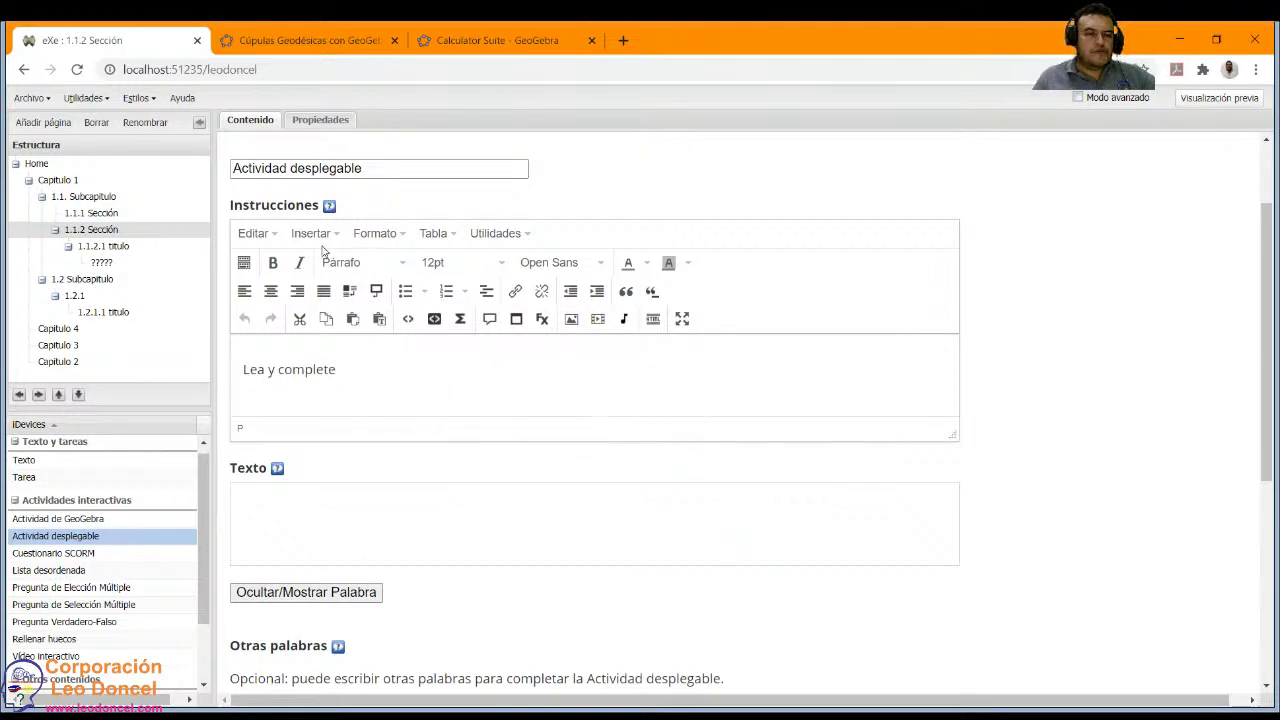
Extend the instructions after "Lea y complete" with "el siguiente texto con el verbo conjugado correctamemnte.".
click(363, 396)
text(EL SIGUIENTR)
key(ctrl+shift+Left)
key(ctrl+shift+Left)
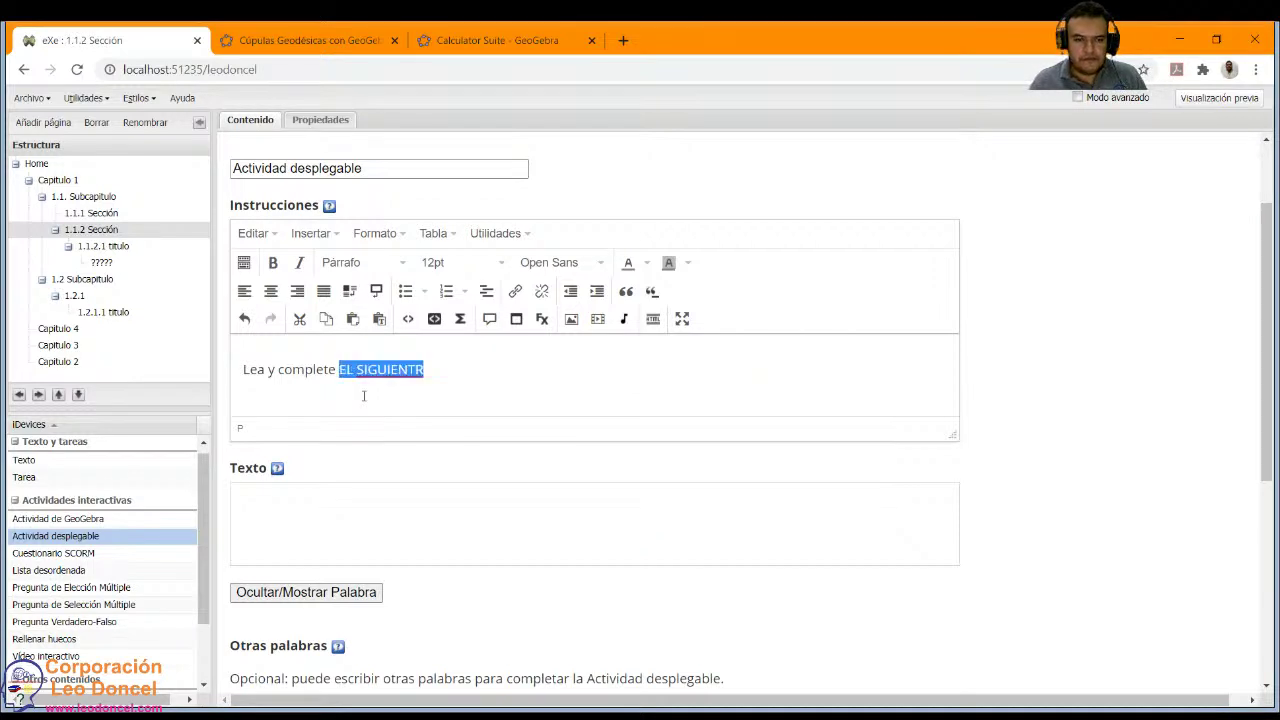
text(el siguiente texto con el verbo conjugado)
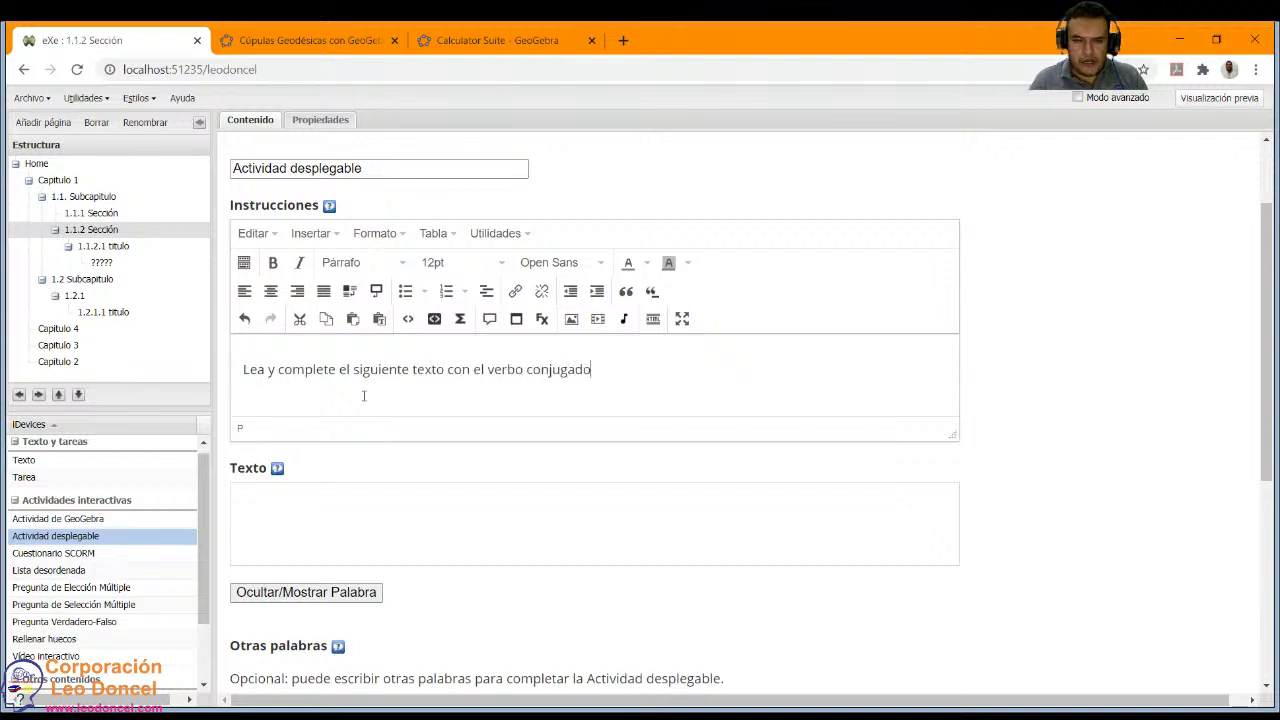
text( correctamente)
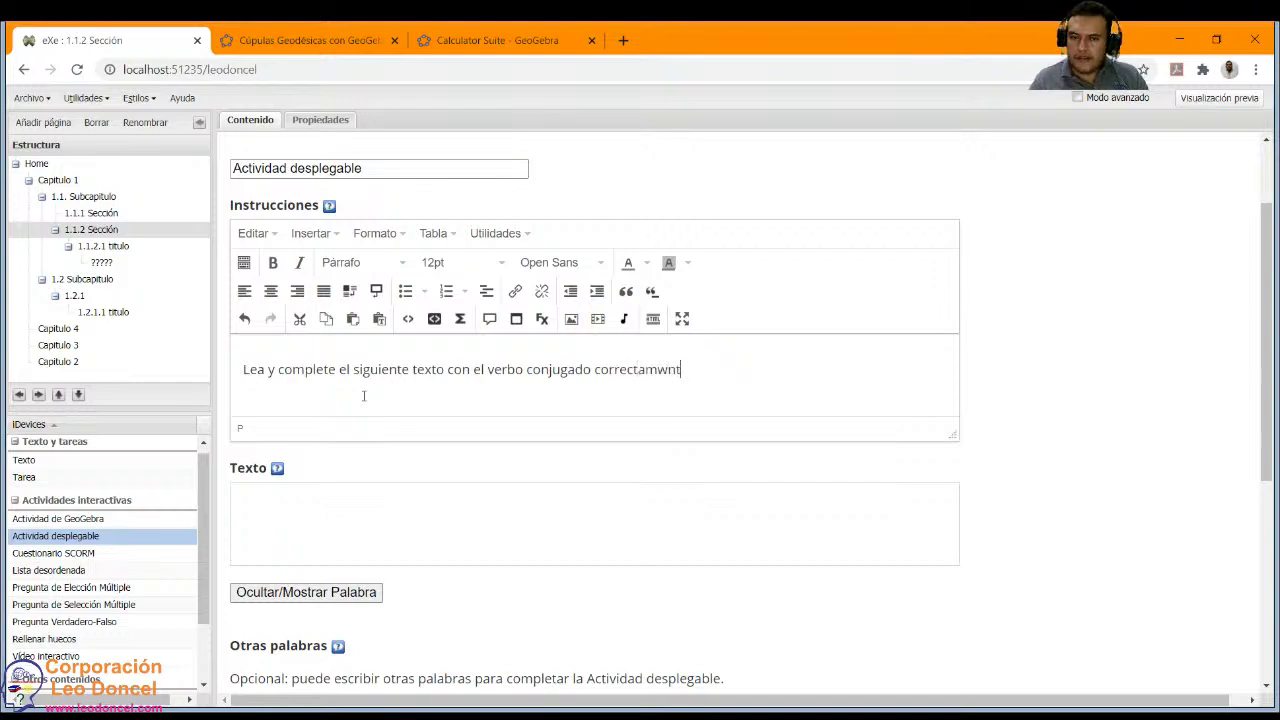
key(BackSpace)
key(BackSpace)
key(BackSpace)
key(BackSpace)
text(emnte.-)
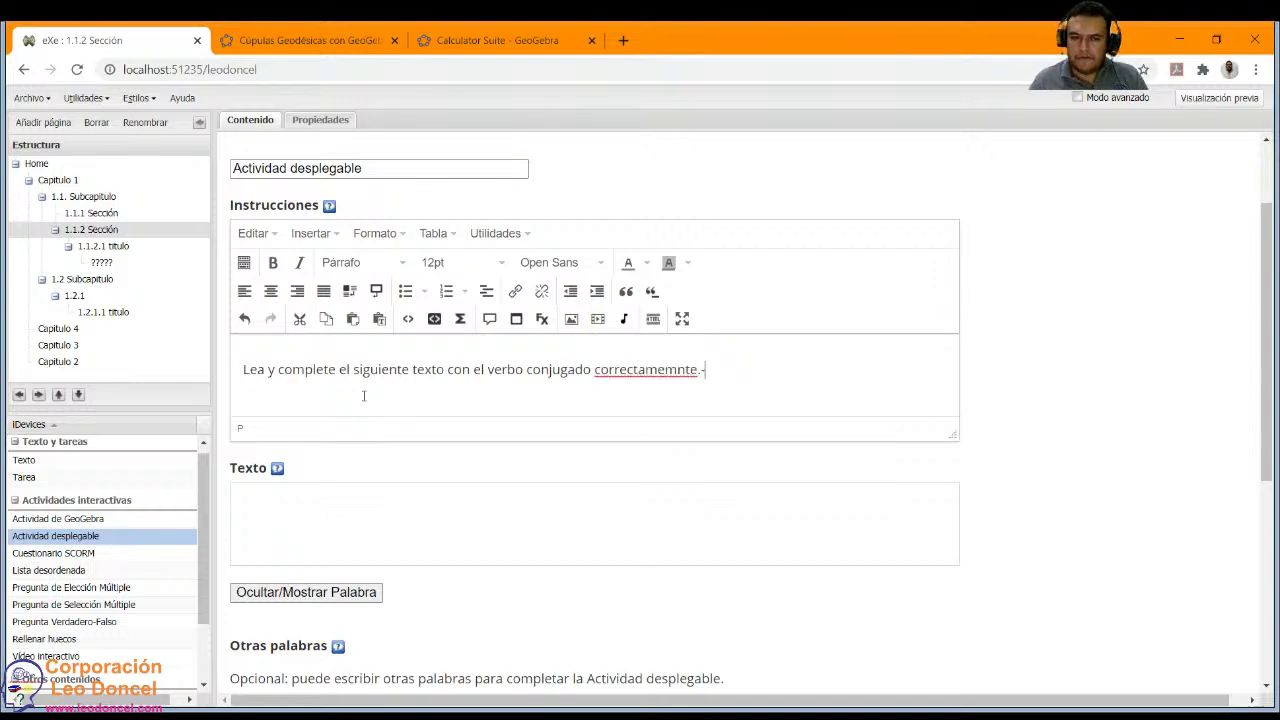
key(BackSpace)
Open the Texto field for editing and correct the misspelled last word of the instructions to "correctamente".
scroll(394, 480, down, 2)
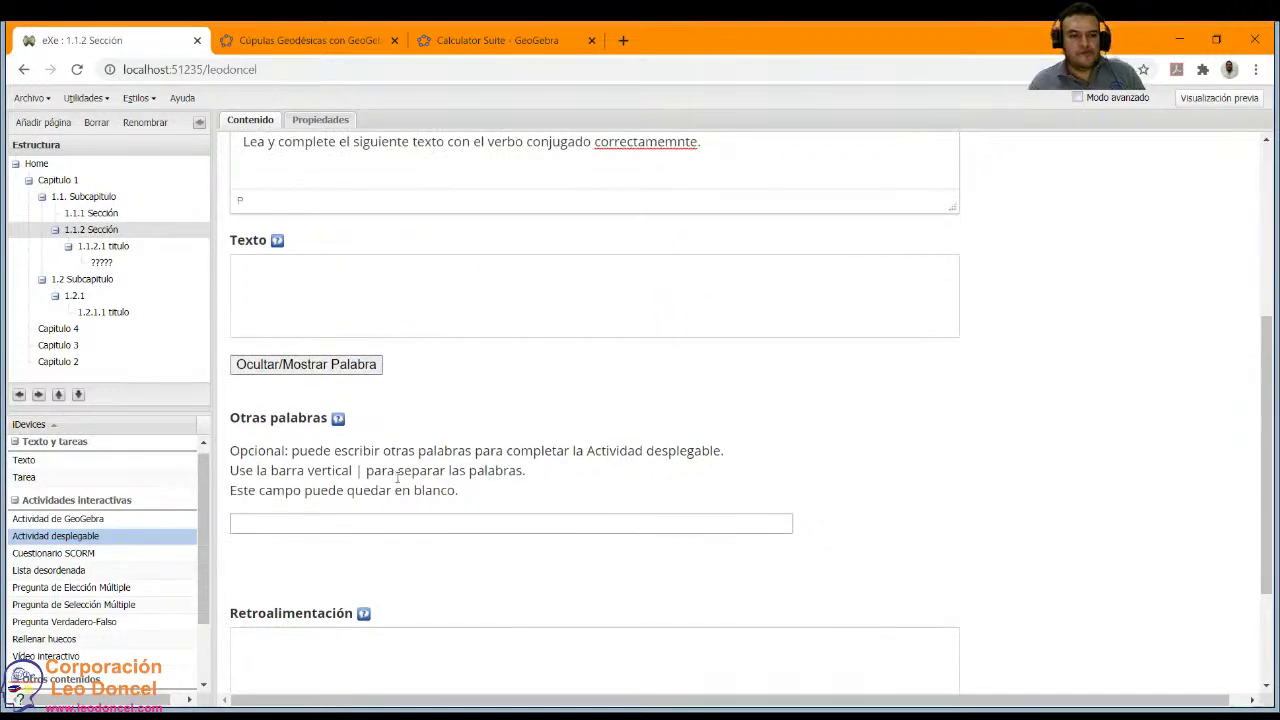
scroll(397, 495, up, 1)
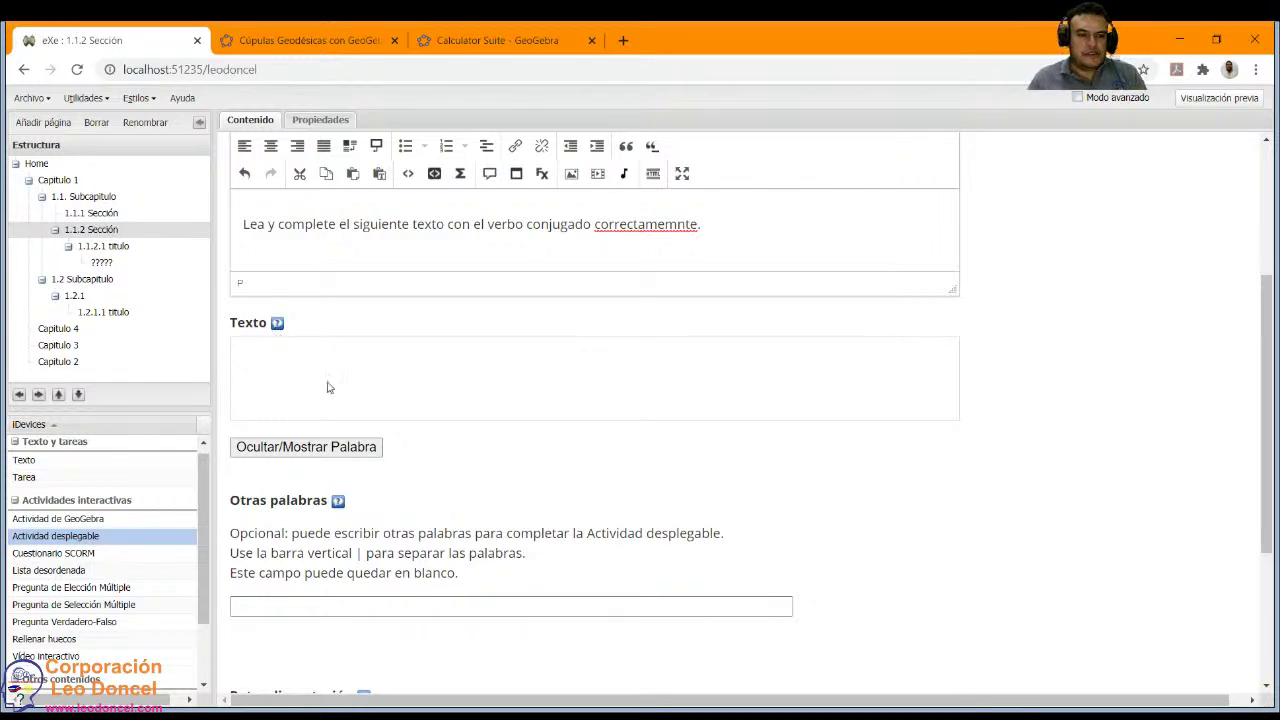
click(303, 414)
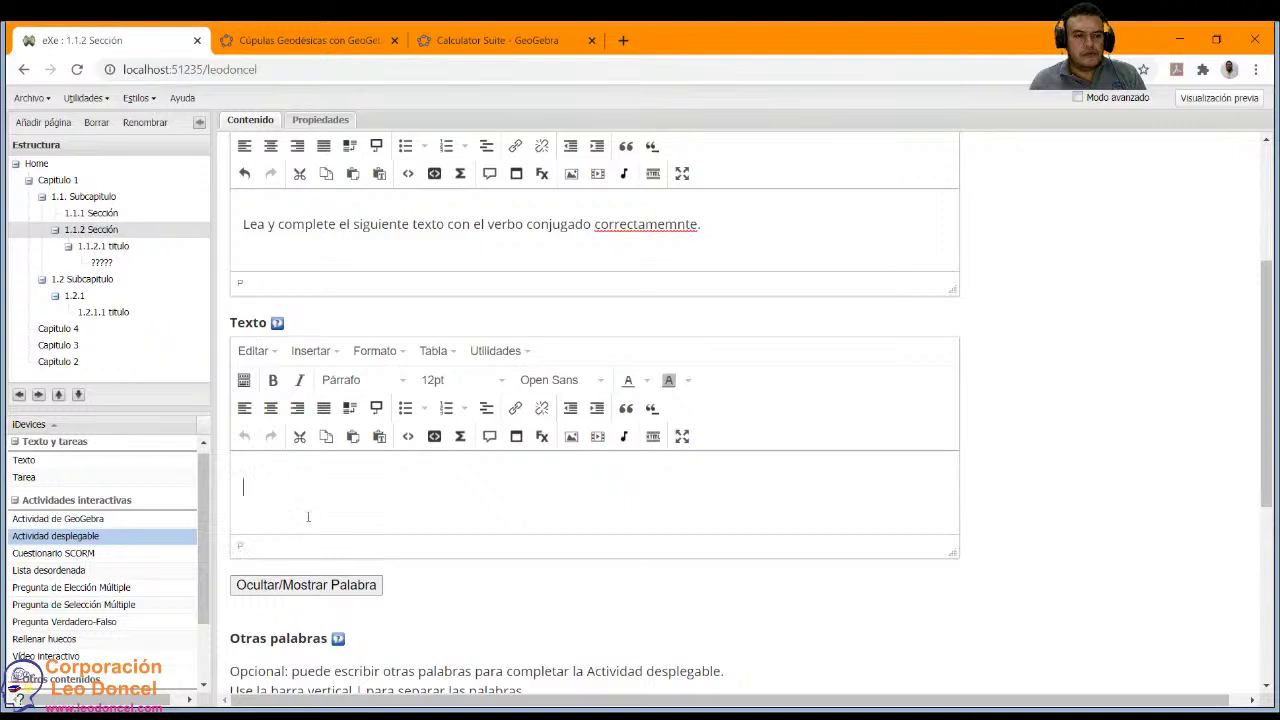
scroll(308, 516, down, 1)
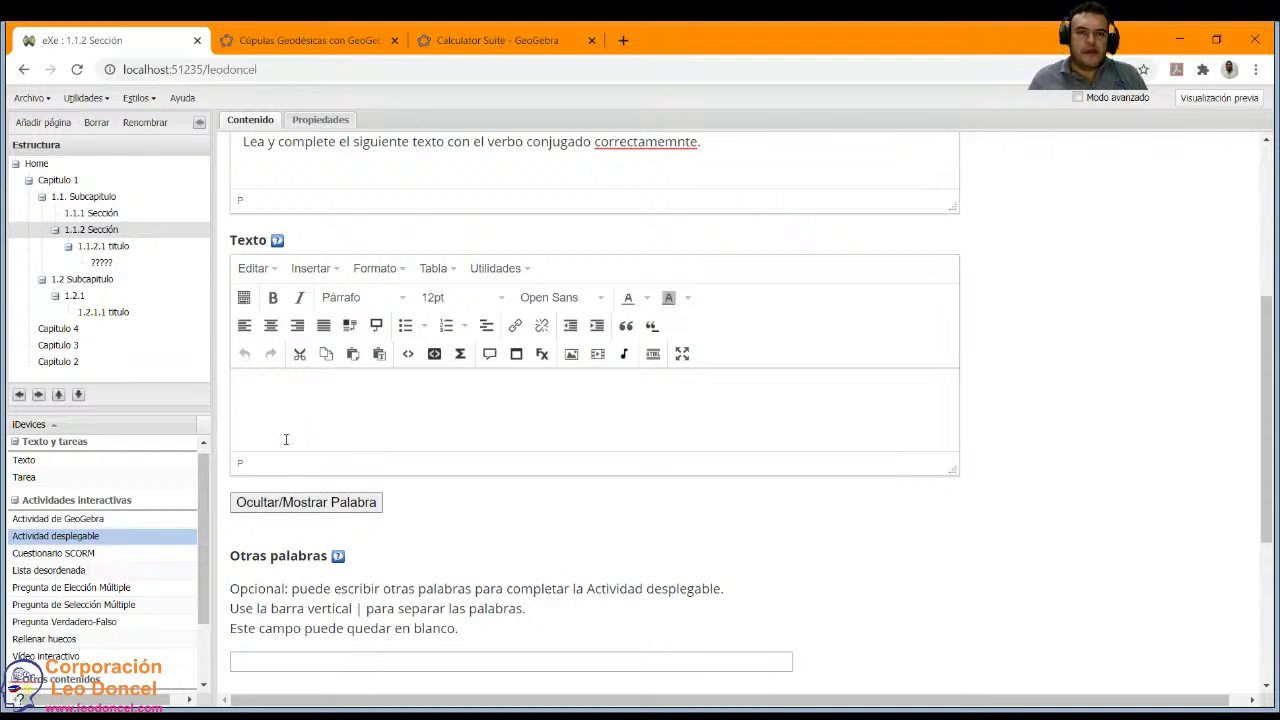
right_click(641, 155)
click(641, 155)
text(e)
key(Delete)
key(Delete)
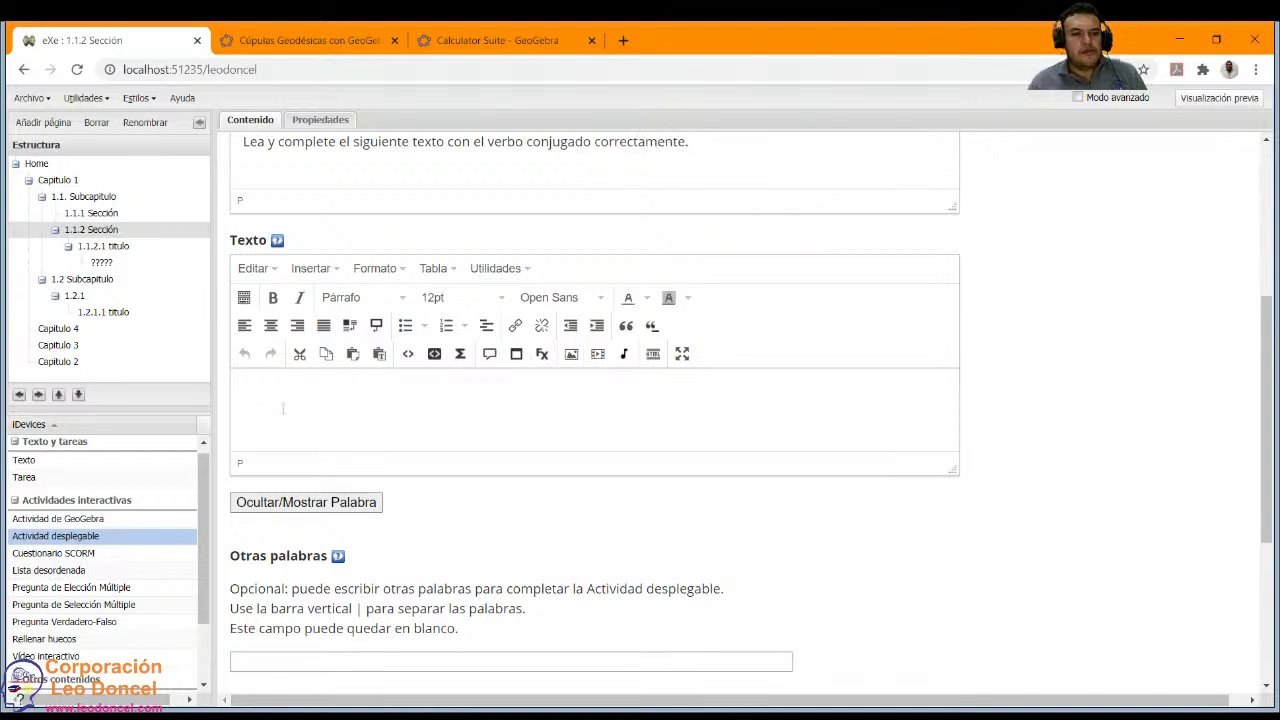
Fill the Texto field with a first name followed by "caminaba sin rumbo por la ciudad, cuándo vio una mujer hermosa.".
click(283, 408)
text(Jua)
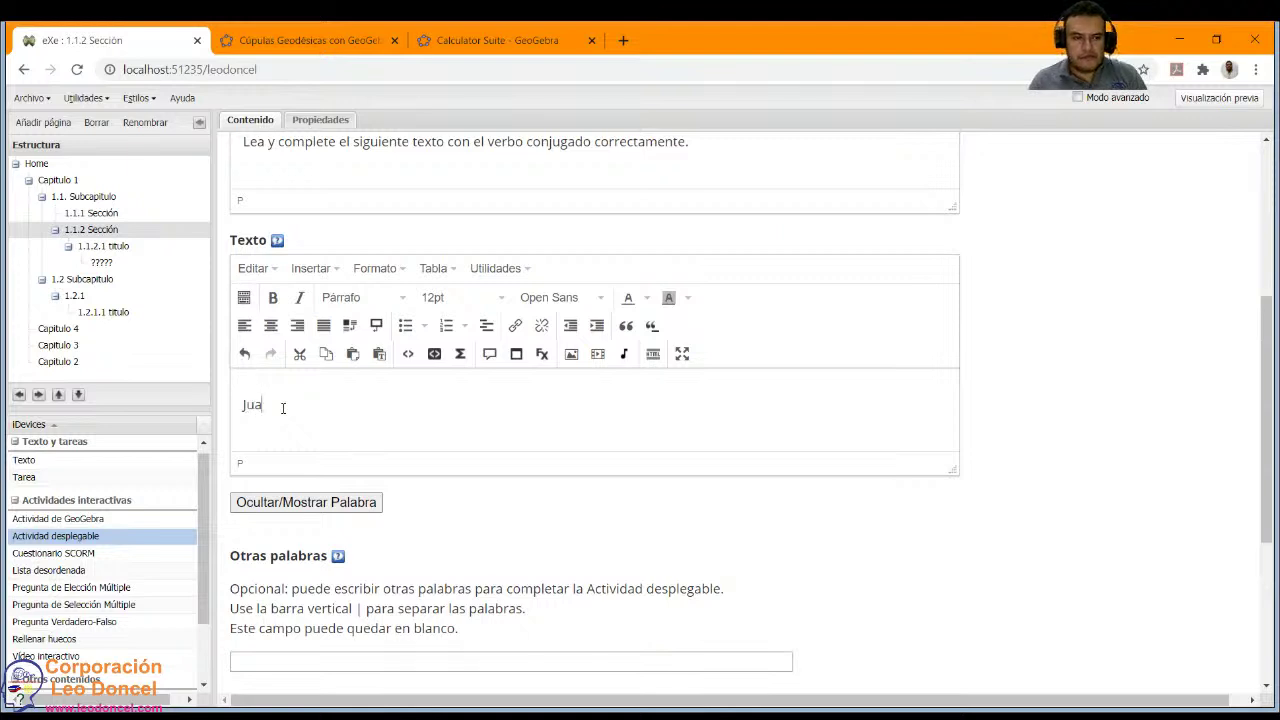
text(n camula)
key(BackSpace)
key(BackSpace)
text(iab)
key(BackSpace)
key(BackSpace)
text(aba sin rumb)
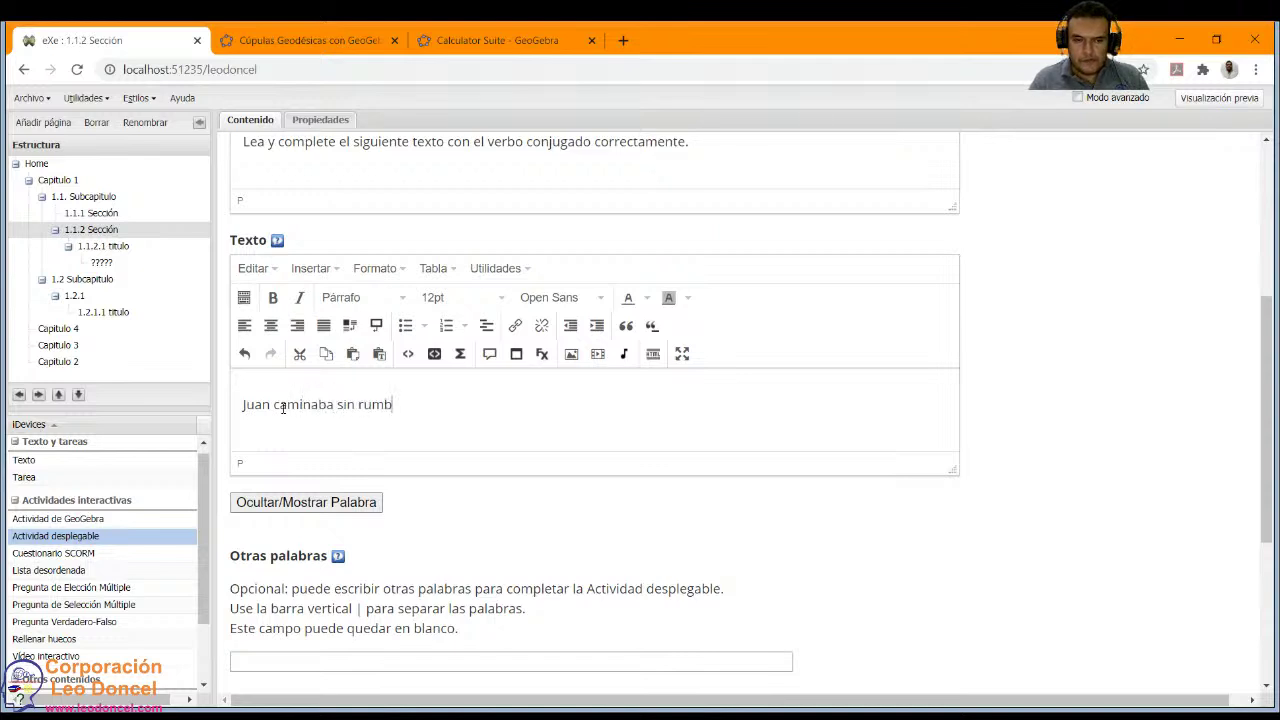
text(o por la ciud)
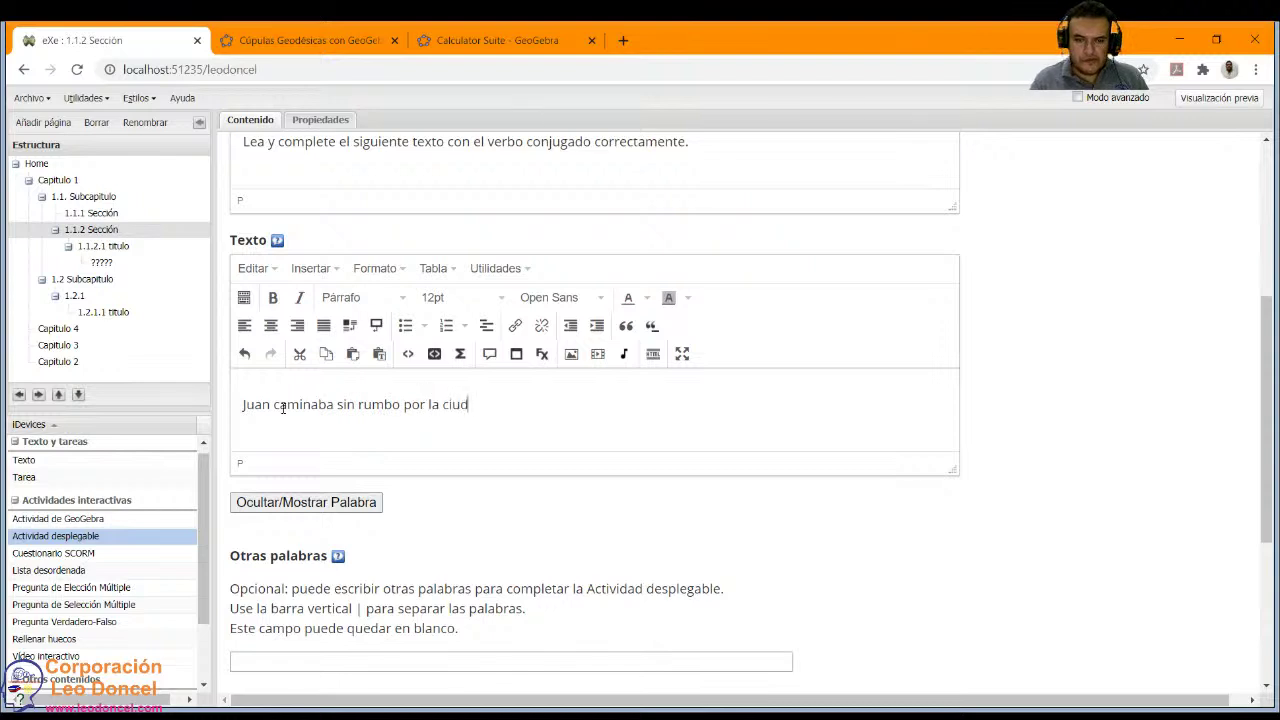
text(ad, cuándo vio una mnujer hermosa.)
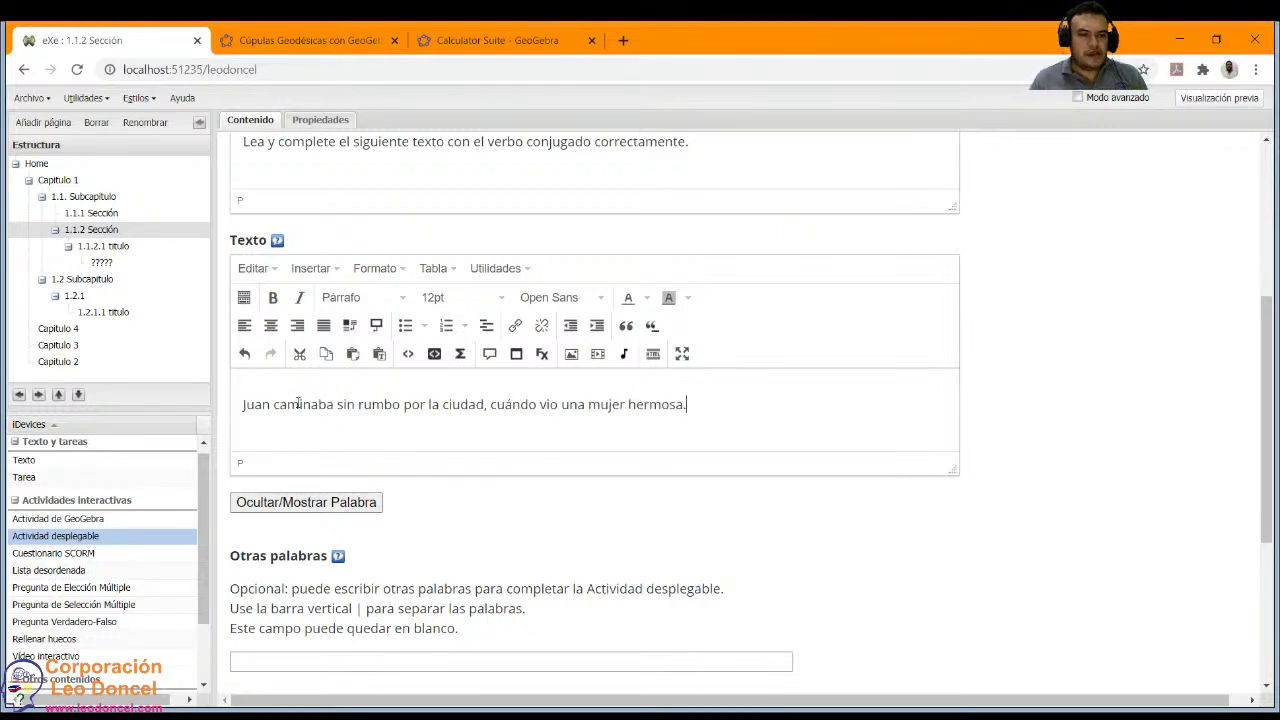
Mark the verbs "caminaba" and "vio" in the text as the hidden words of the activity.
double_click(298, 403)
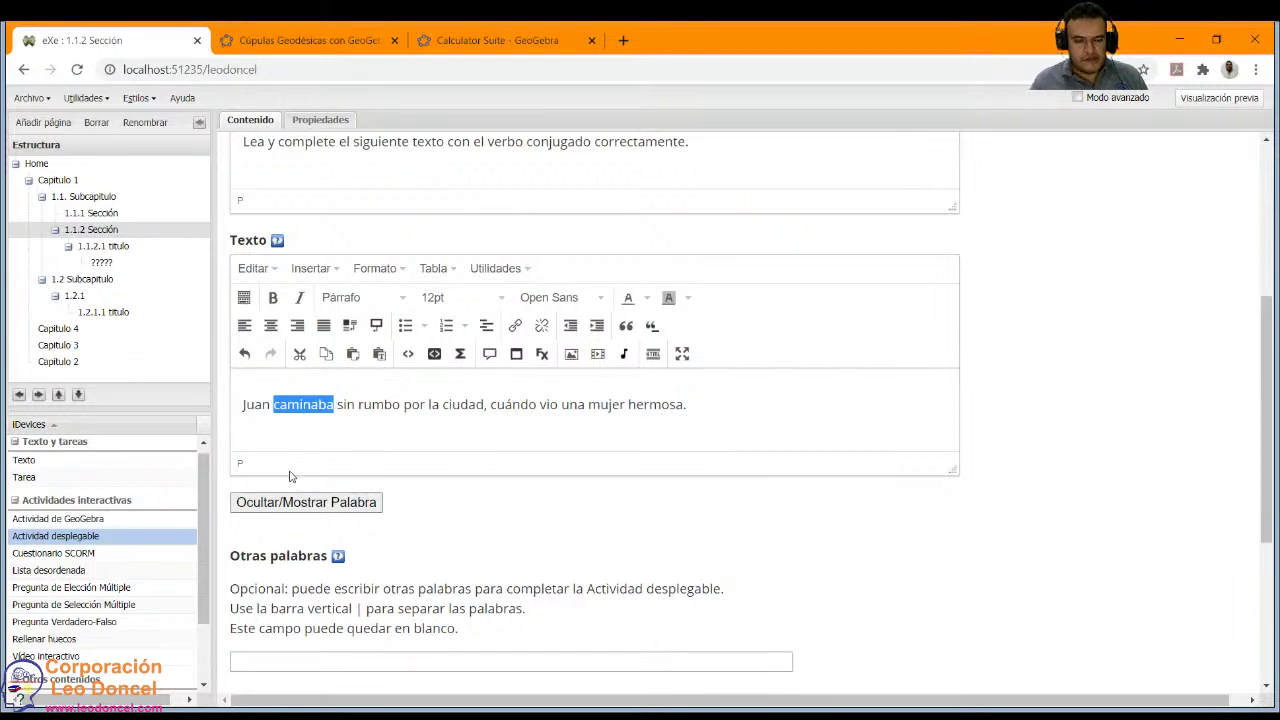
click(277, 510)
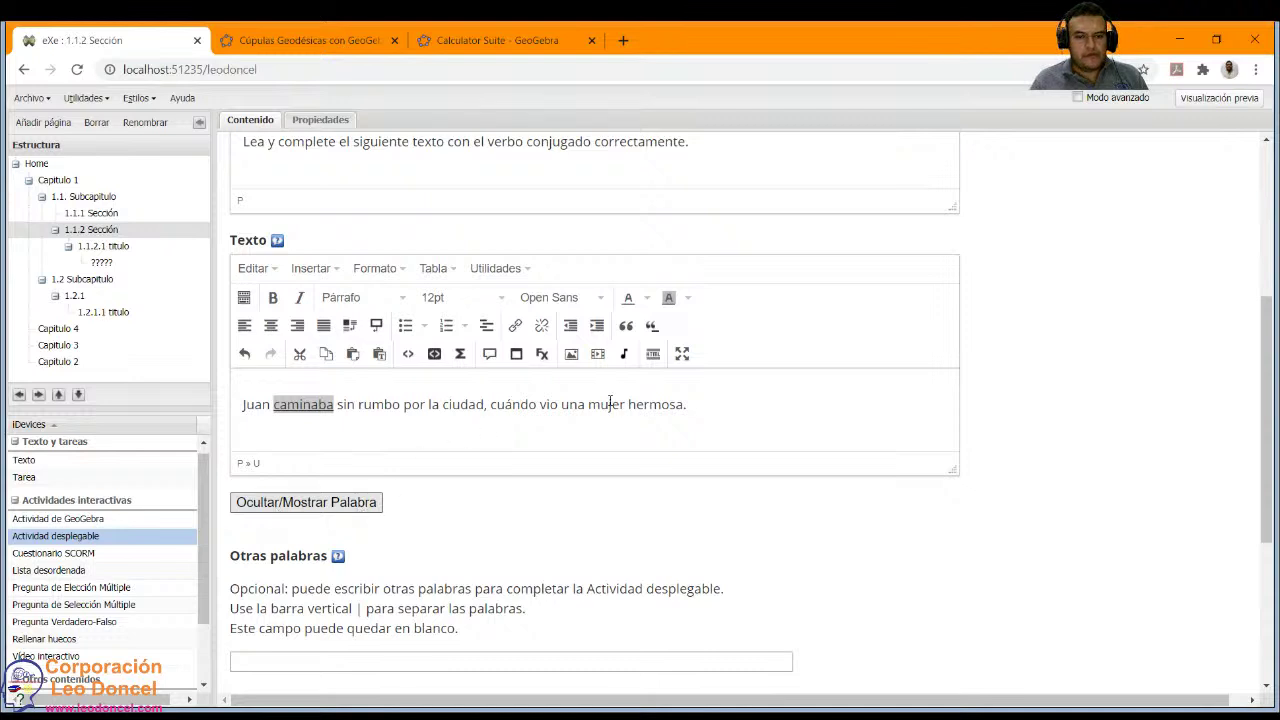
double_click(547, 404)
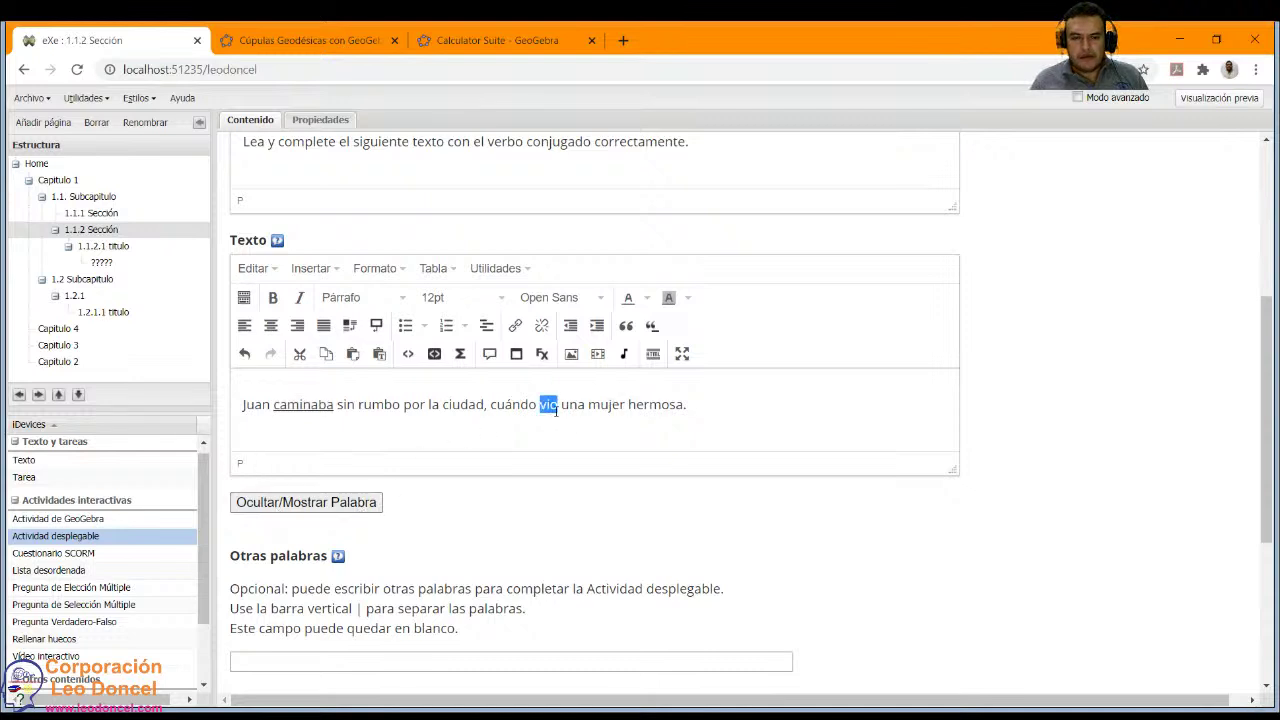
click(296, 503)
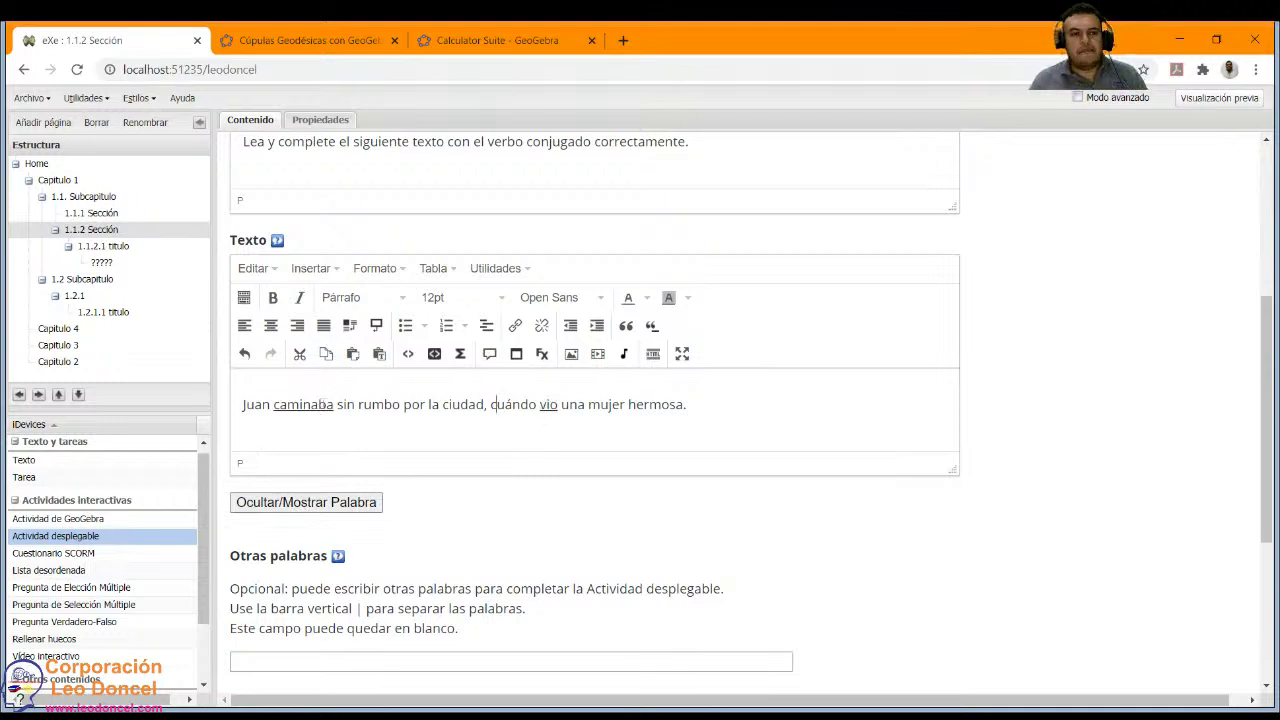
double_click(303, 404)
double_click(548, 404)
scroll(437, 474, down, 3)
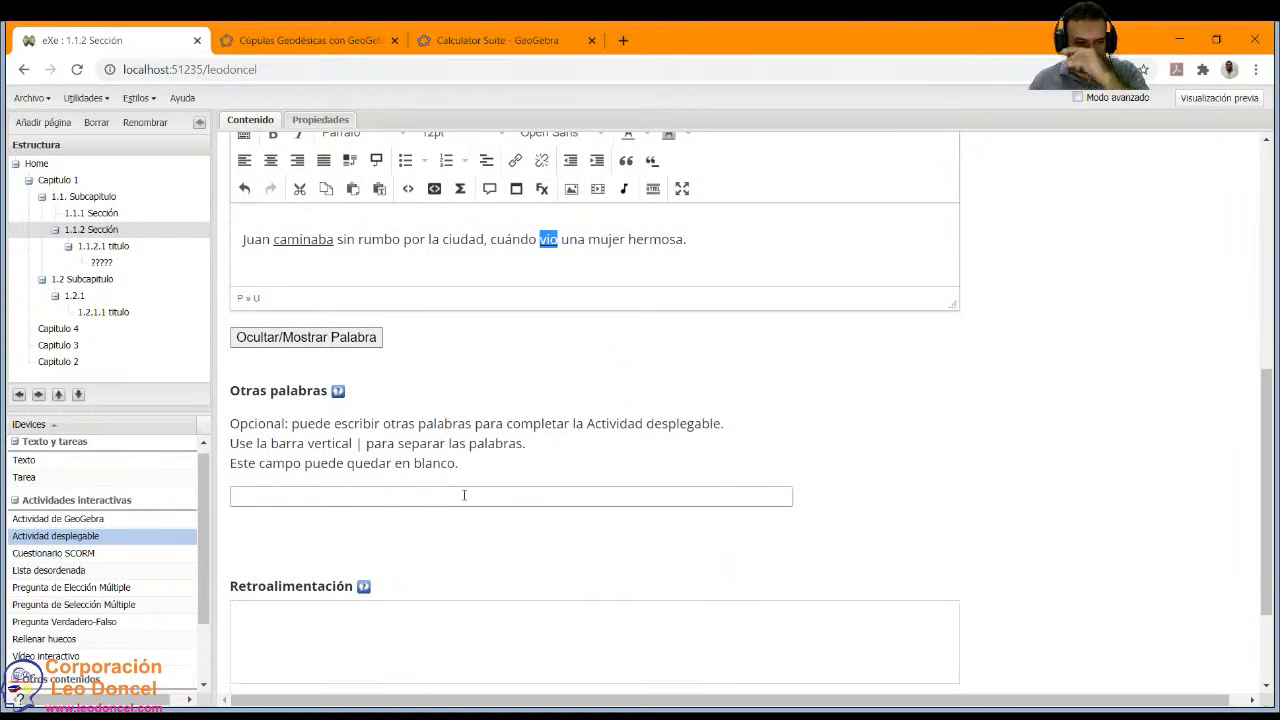
double_click(303, 239)
click(337, 240)
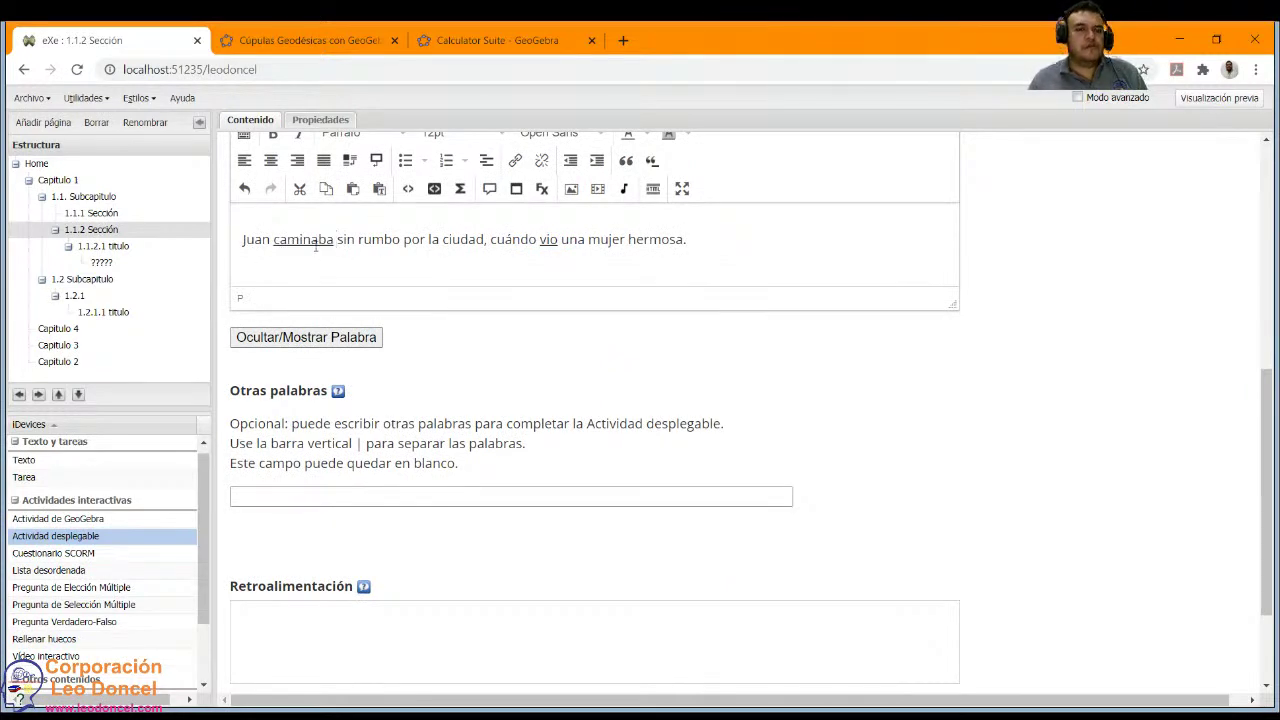
double_click(305, 240)
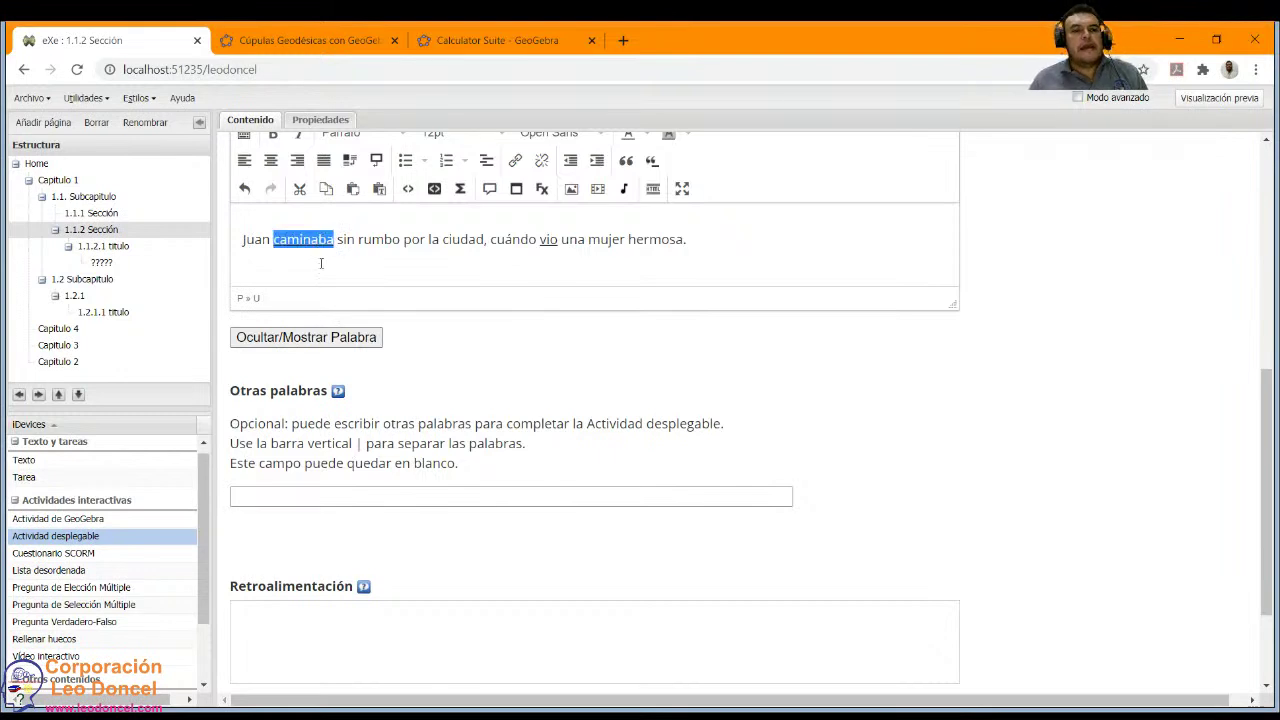
click(315, 245)
double_click(313, 246)
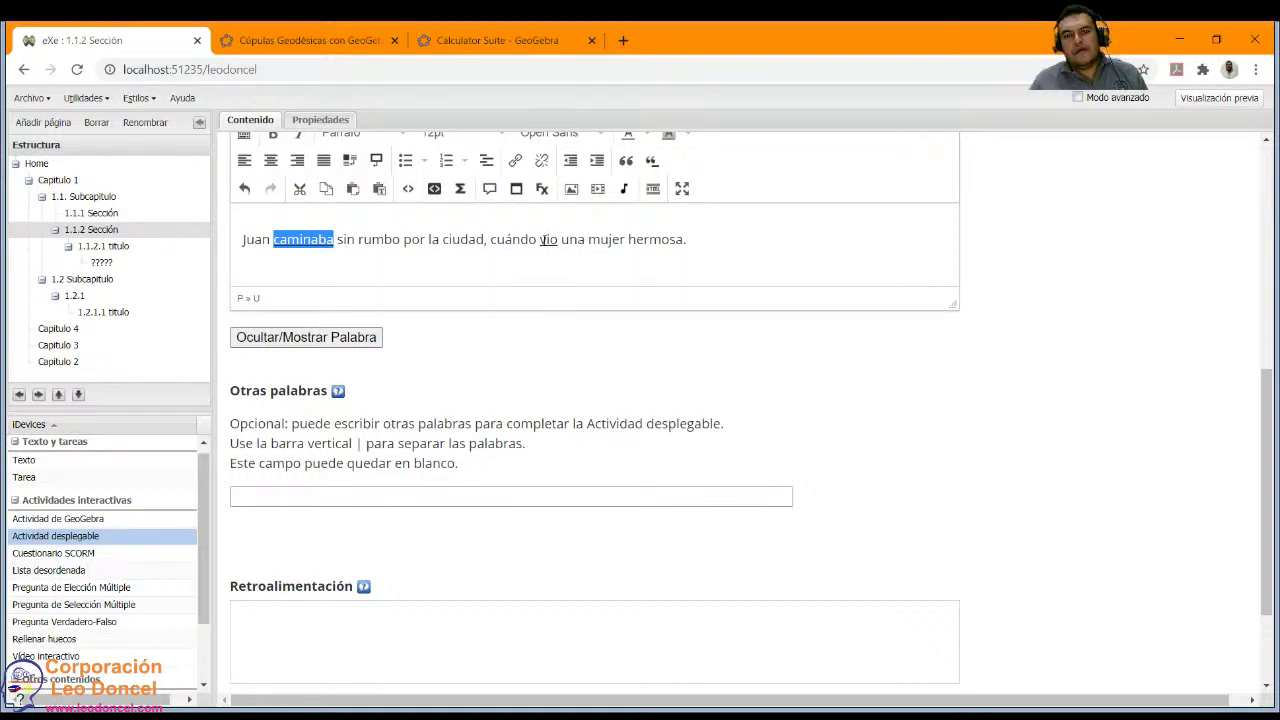
click(538, 240)
scroll(471, 466, down, 2)
scroll(420, 449, up, 2)
double_click(311, 238)
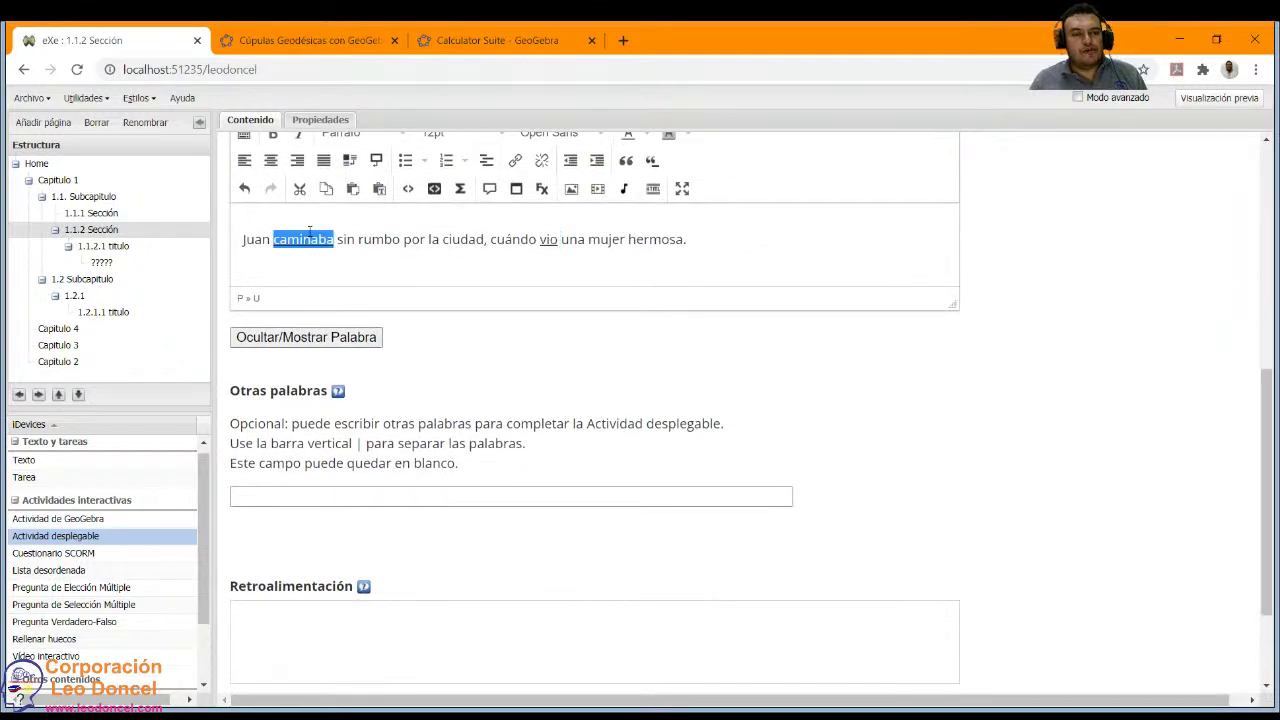
Enter "soñaba|esuchó" as the optional Otras palabras of the activity.
click(257, 502)
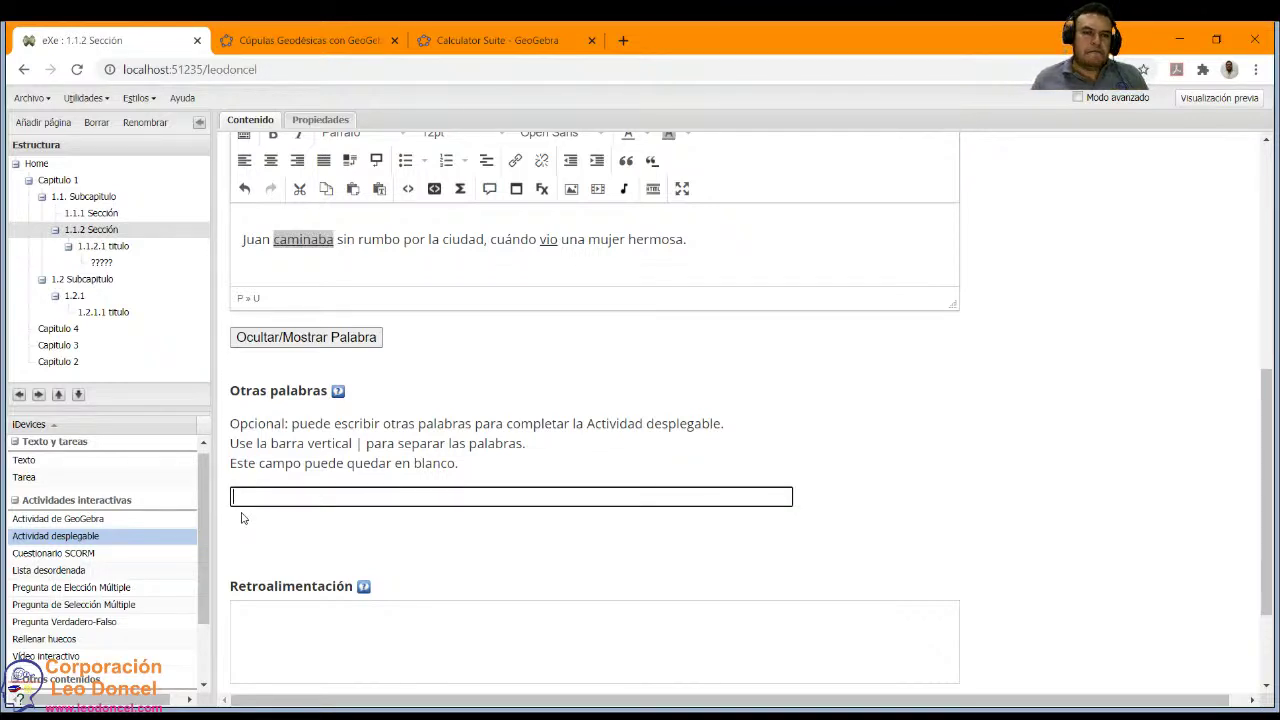
text(soañab)
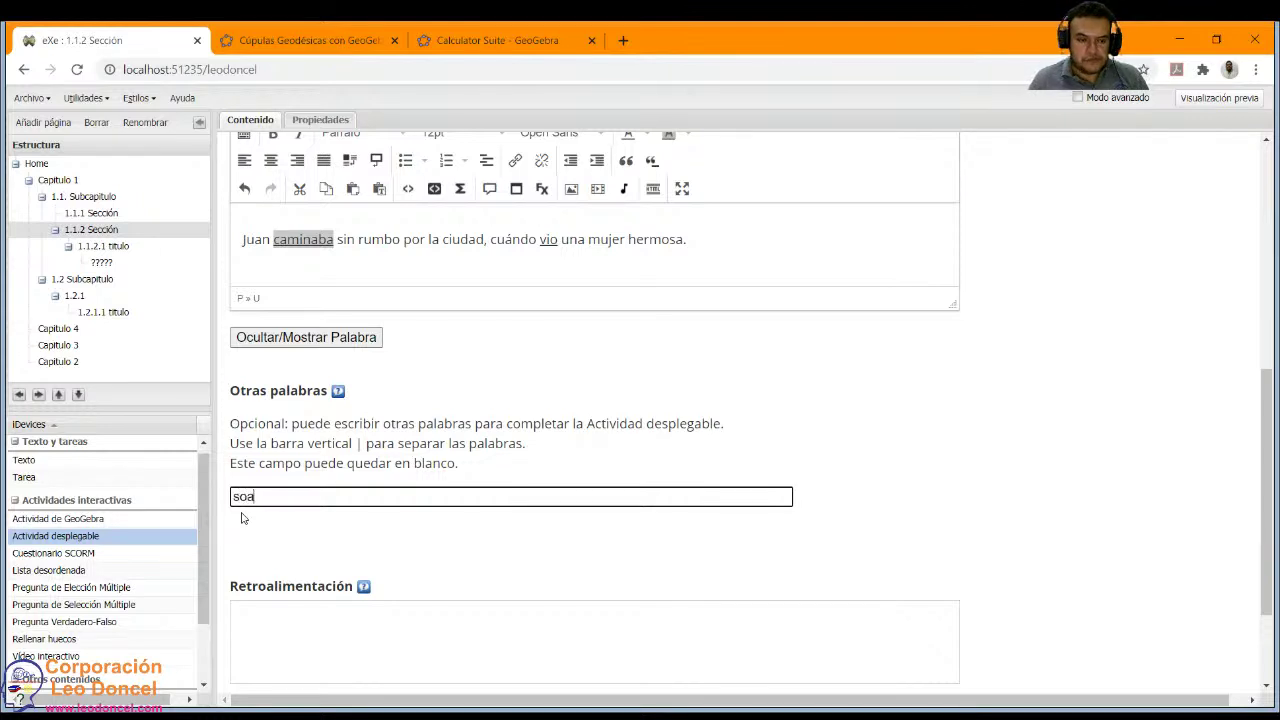
key(BackSpace)
key(BackSpace)
key(BackSpace)
key(BackSpace)
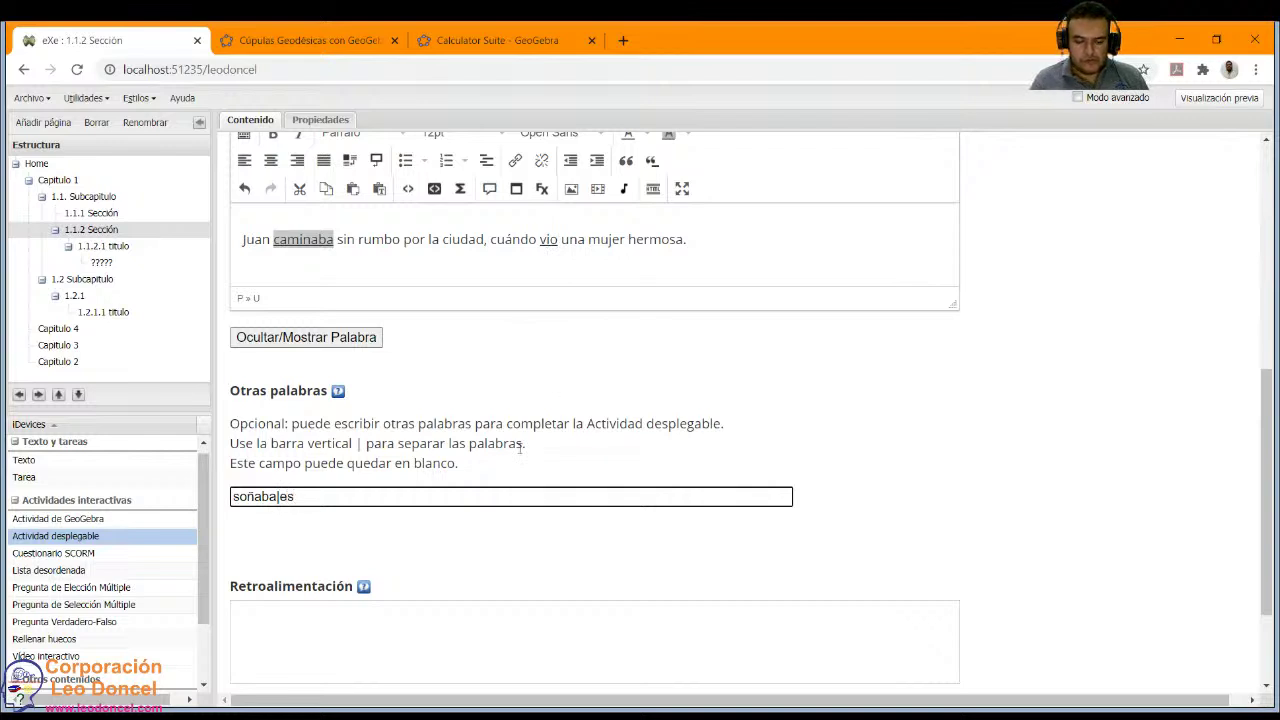
text(chó)
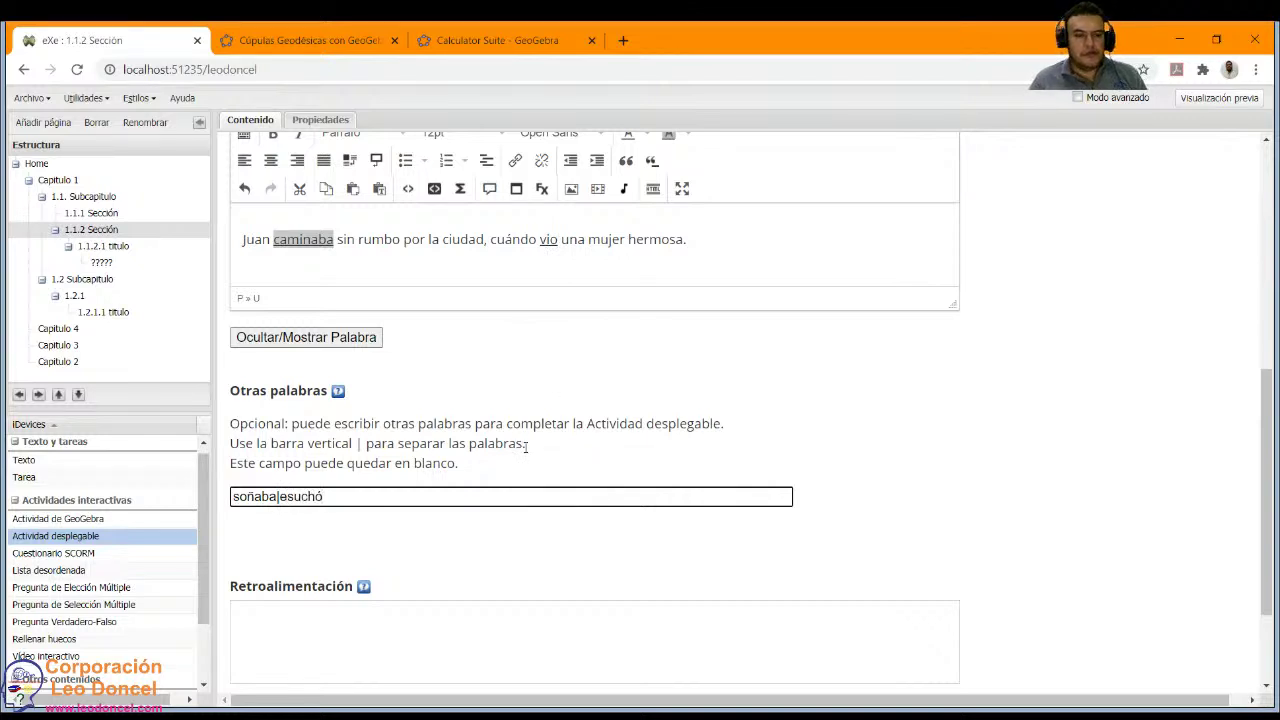
Write "Pilas que le pasado." as the activity's Retroalimentación and save the activity.
scroll(525, 447, down, 1)
click(390, 515)
scroll(440, 540, down, 1)
scroll(332, 484, down, 1)
text(Pí)
text(las que ek)
key(BackSpace)
key(BackSpace)
key(BackSpace)
key(BackSpace)
key(BackSpace)
key(BackSpace)
key(BackSpace)
key(BackSpace)
key(BackSpace)
key(BackSpace)
text(ulas que)
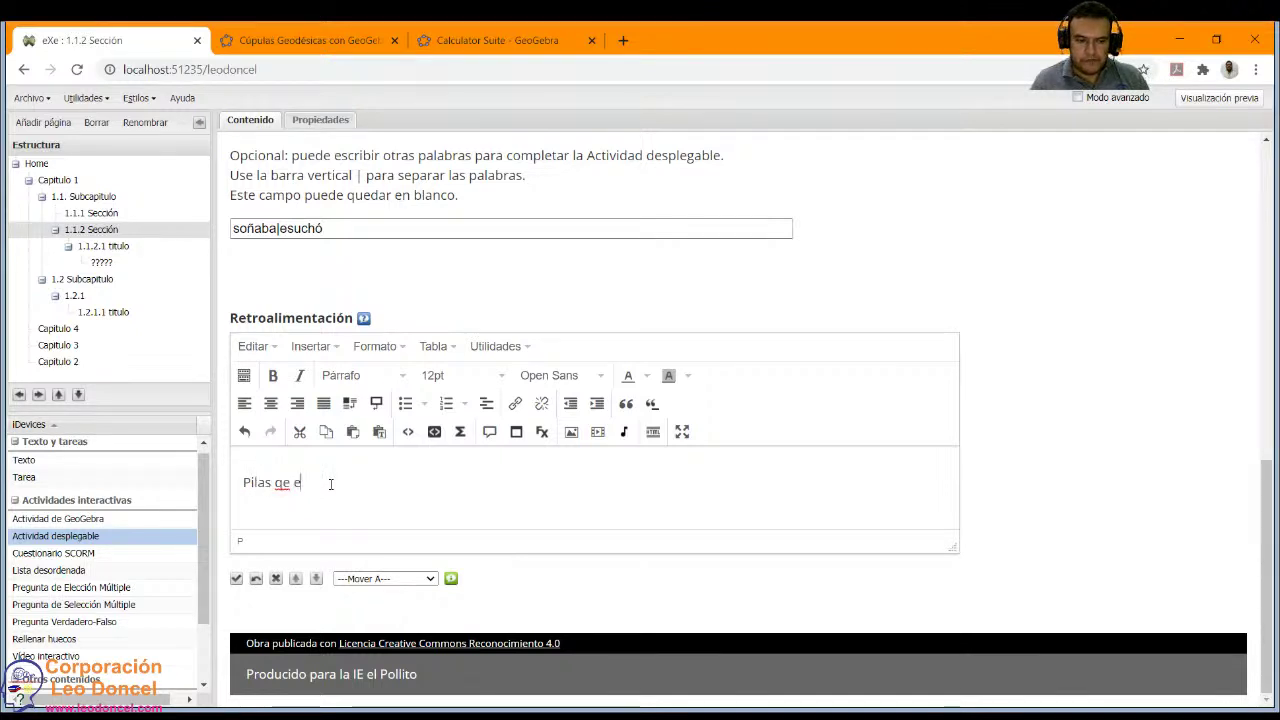
key(BackSpace)
key(BackSpace)
text(ue le pa)
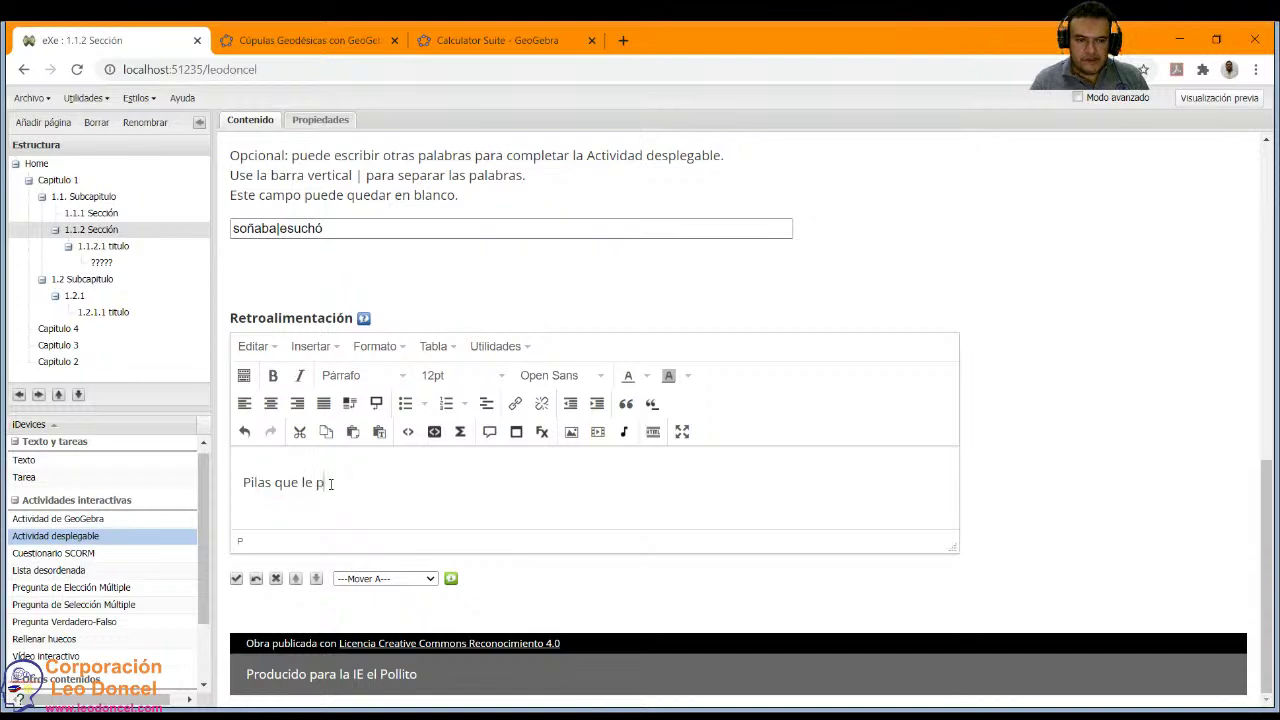
key(BackSpace)
text(asado.)
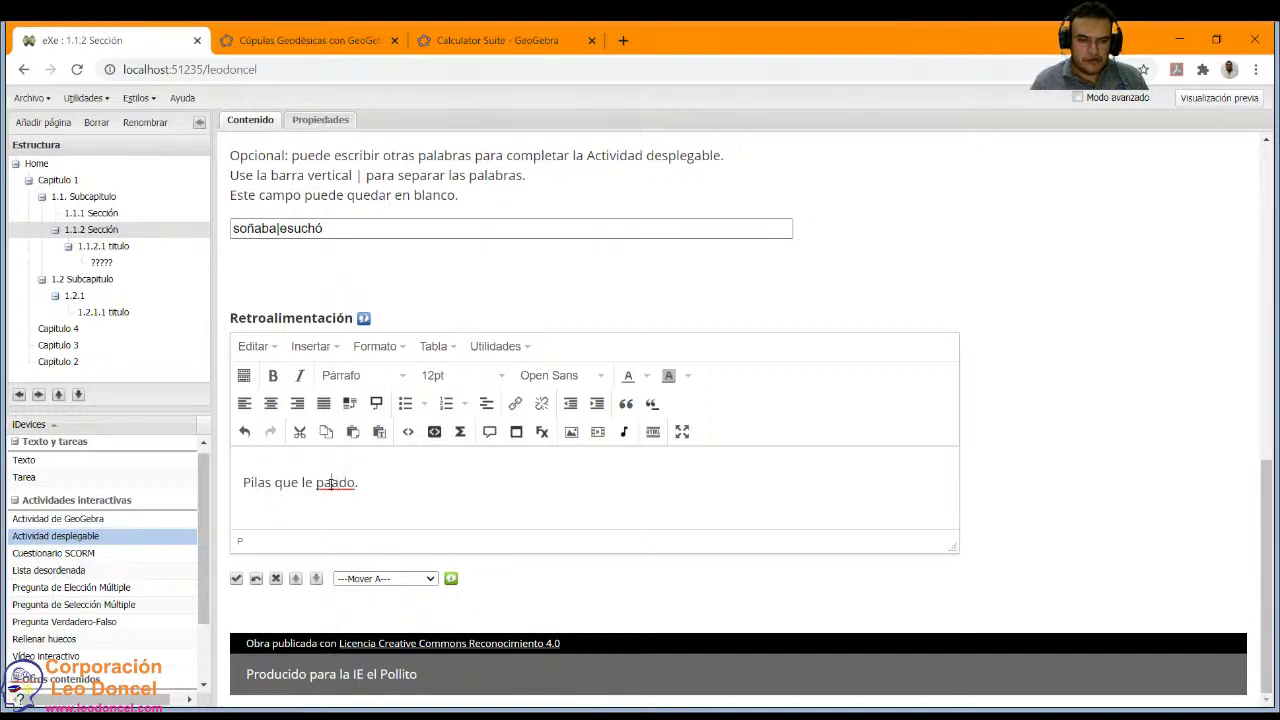
click(237, 579)
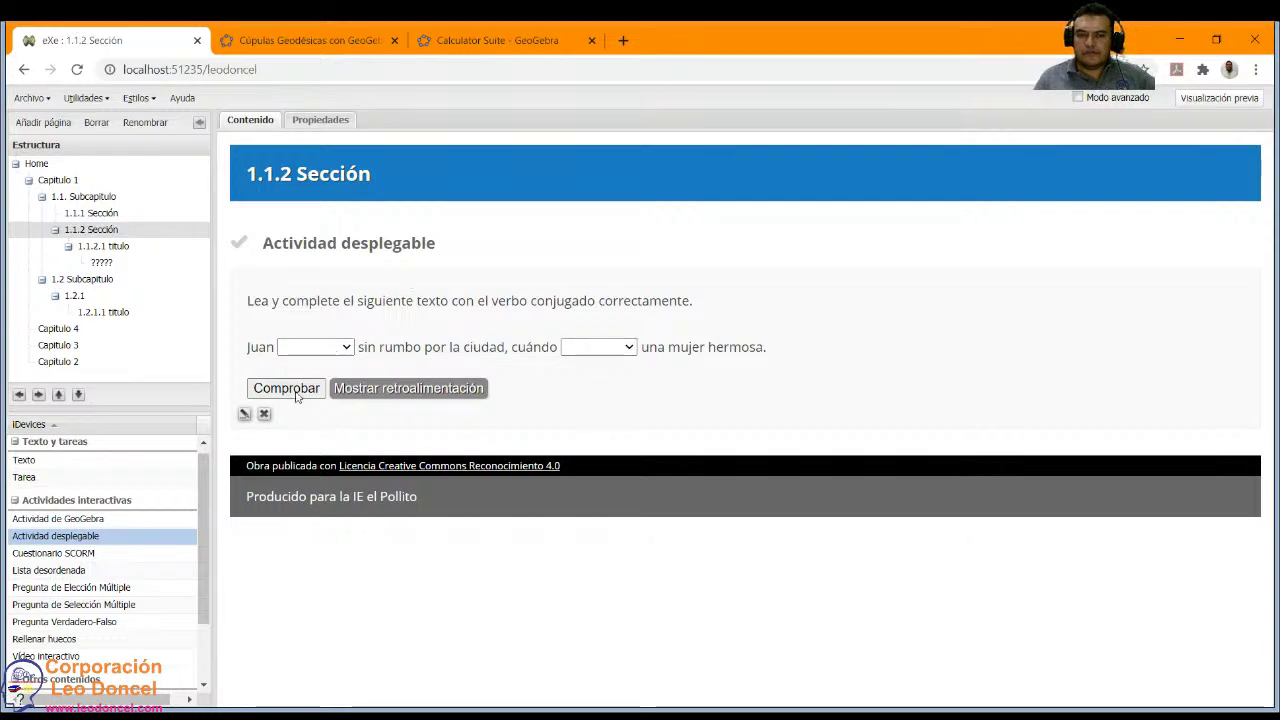
Reopen the saved activity for editing and append "|corria|bailaba" to its Otras palabras.
click(244, 413)
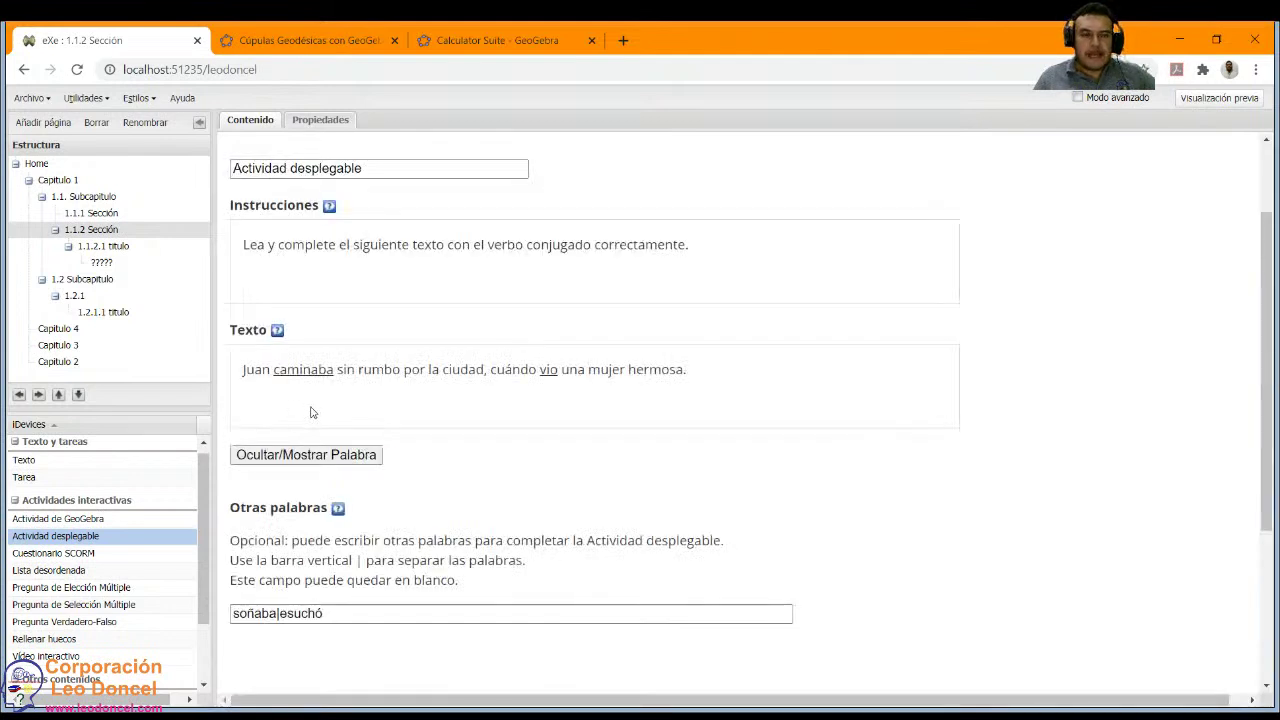
scroll(310, 412, down, 2)
click(338, 453)
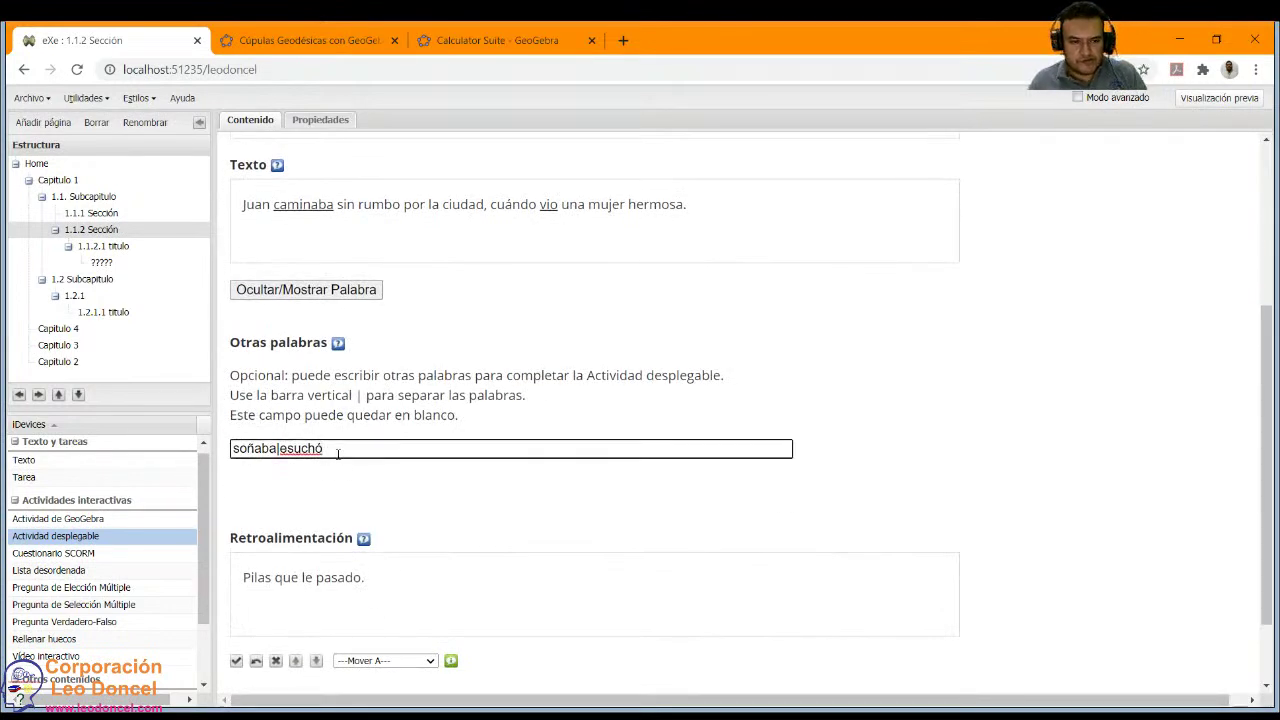
text(|corría)
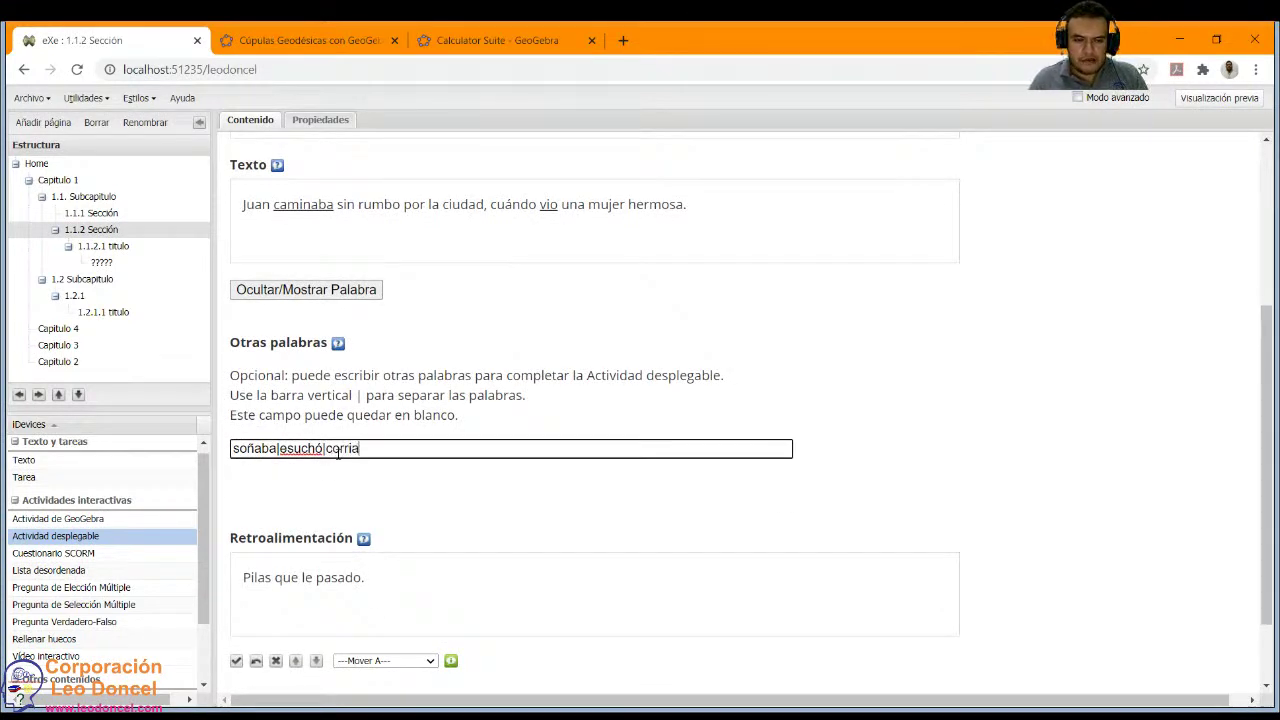
key(Tab)
click(393, 457)
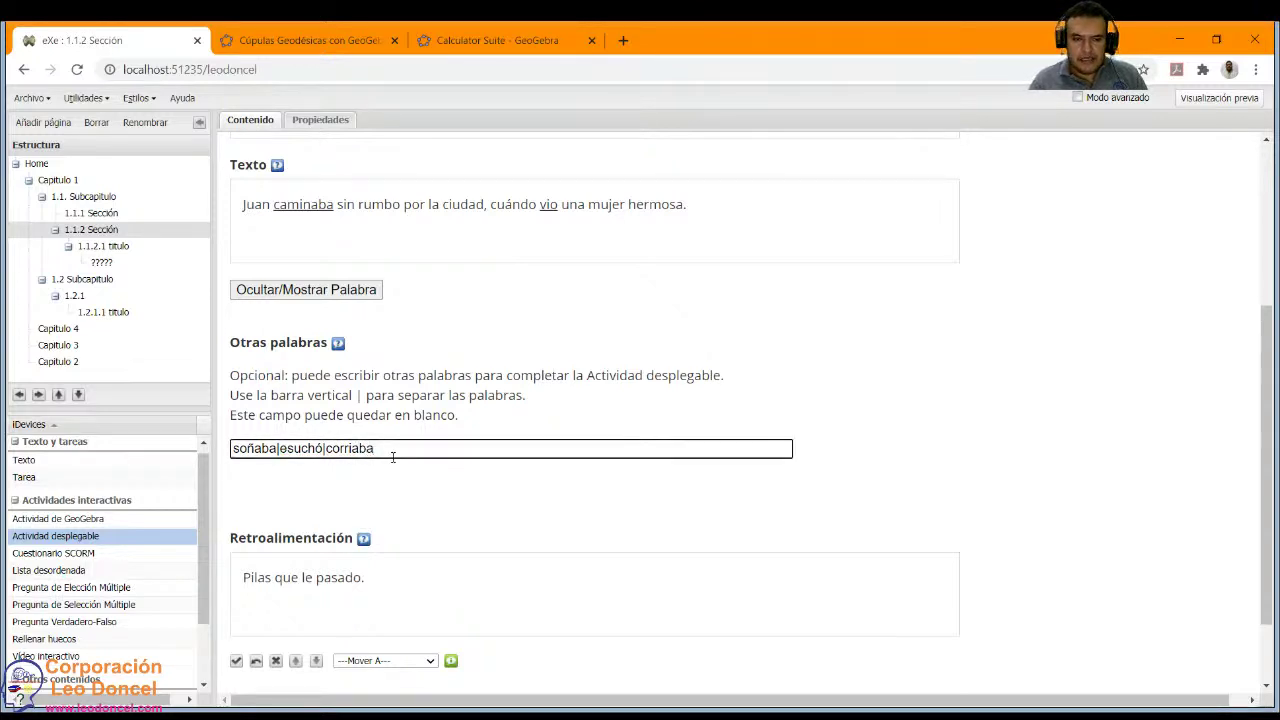
key(BackSpace)
key(BackSpace)
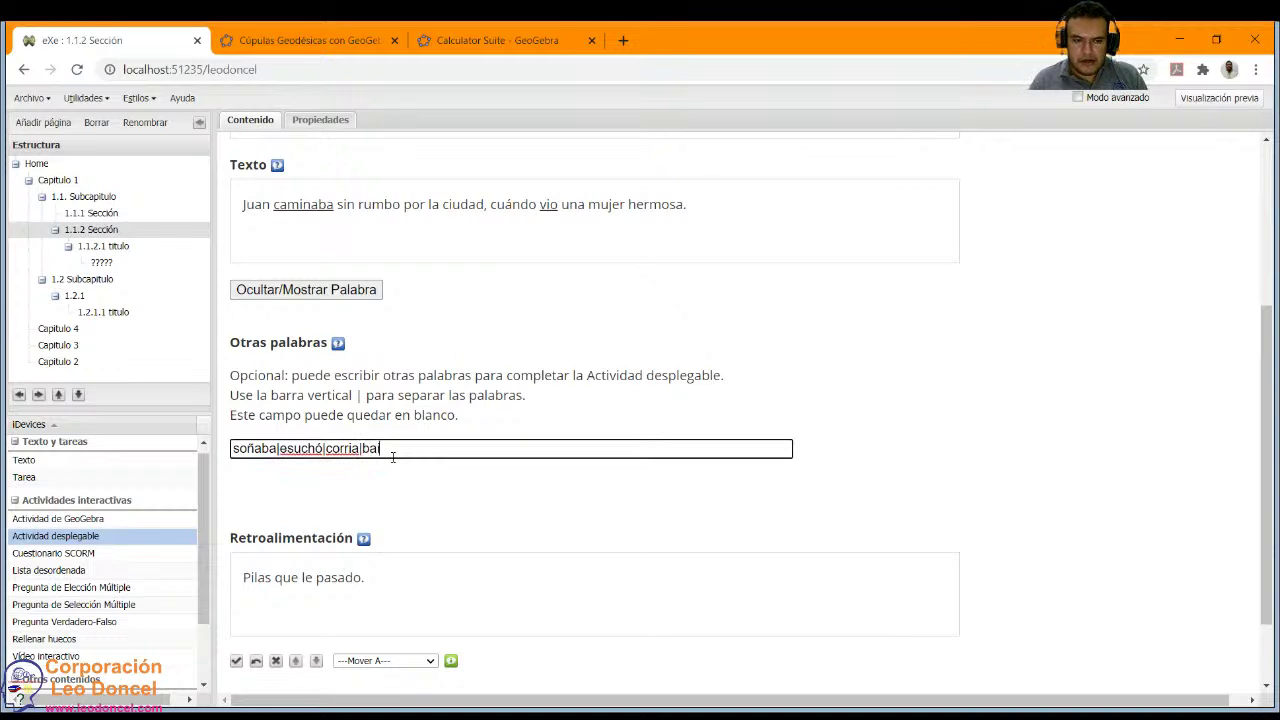
text(|bailaba)
key(Tab)
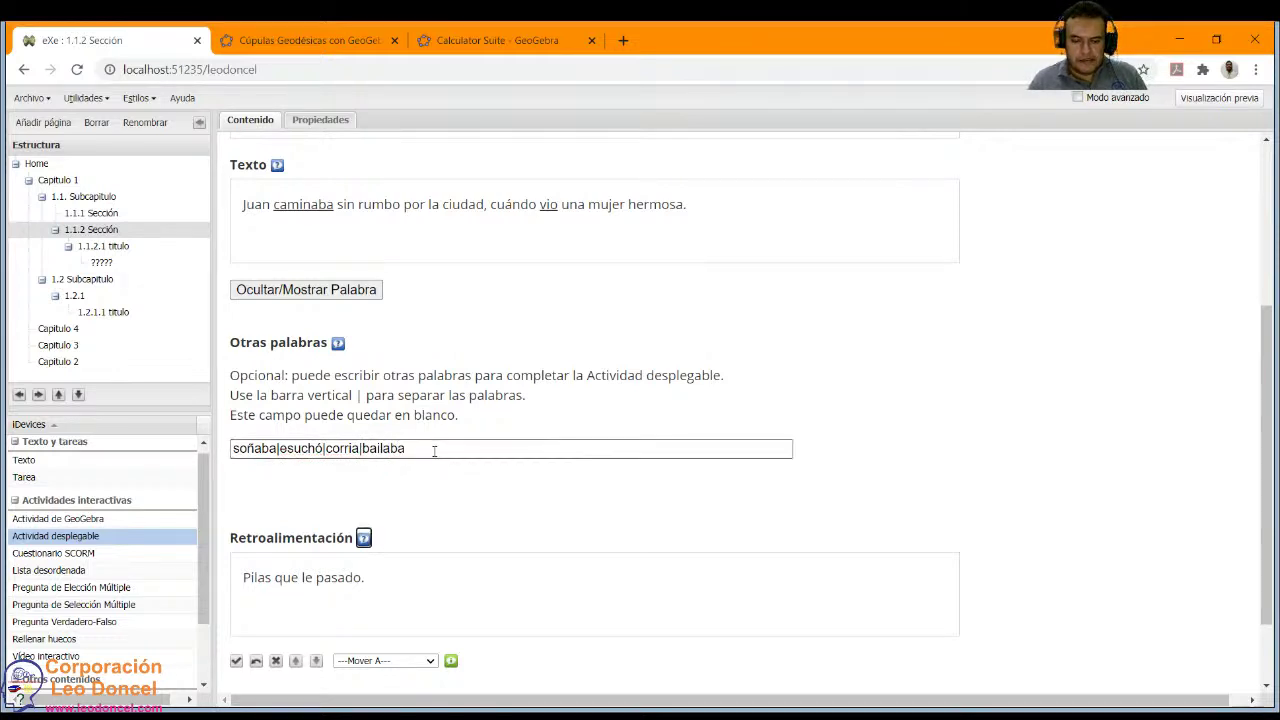
Append "|cantaba|mirará|escuchaba" to the Otras palabras and save the activity.
click(434, 451)
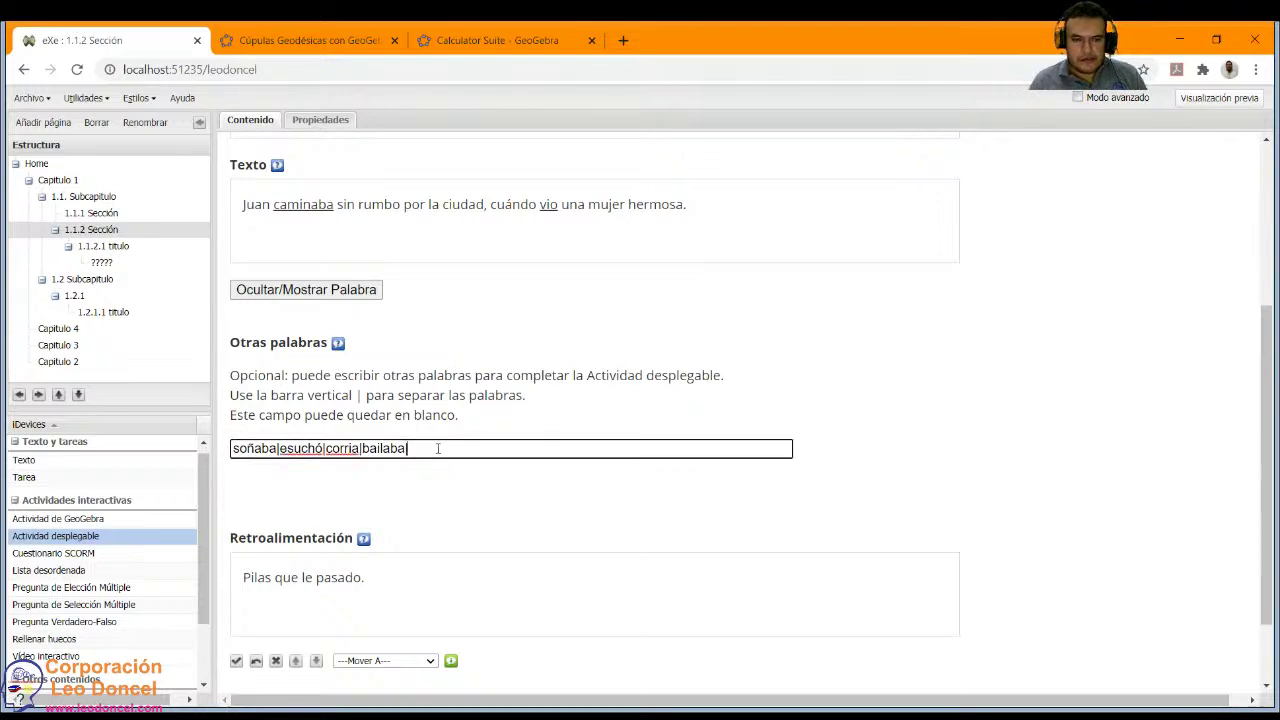
text(|cantaba)
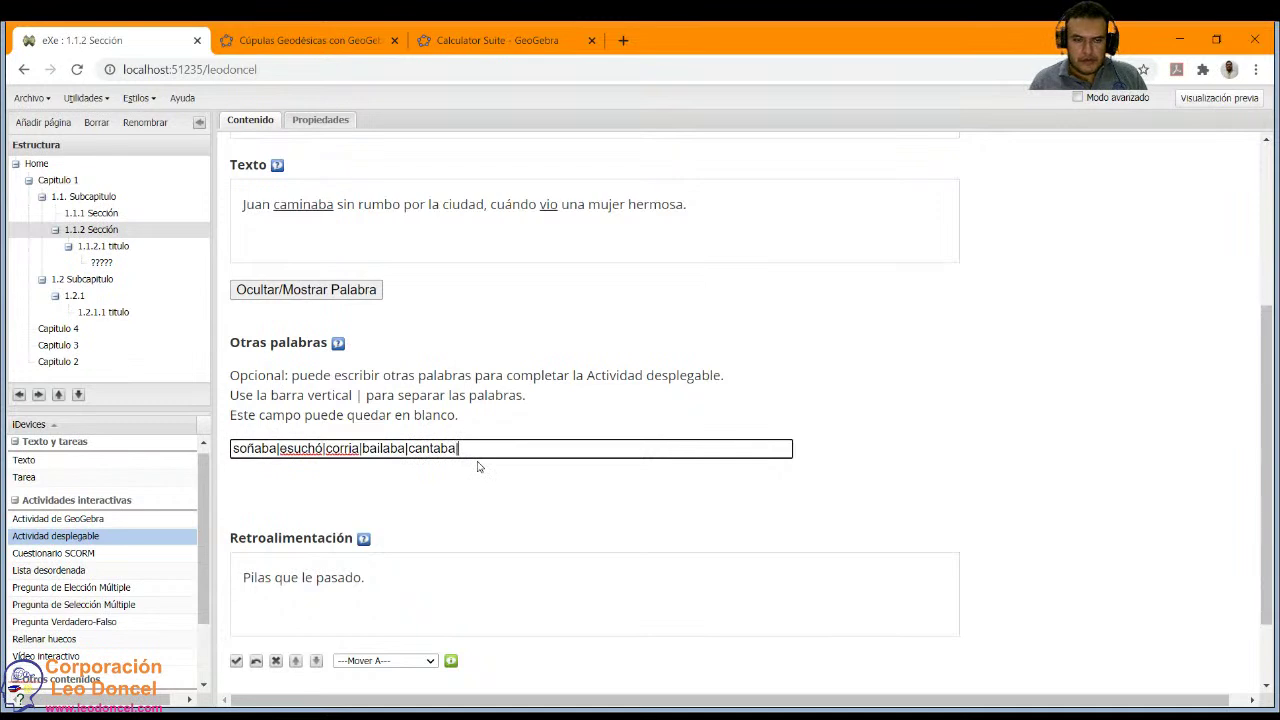
text(|mi)
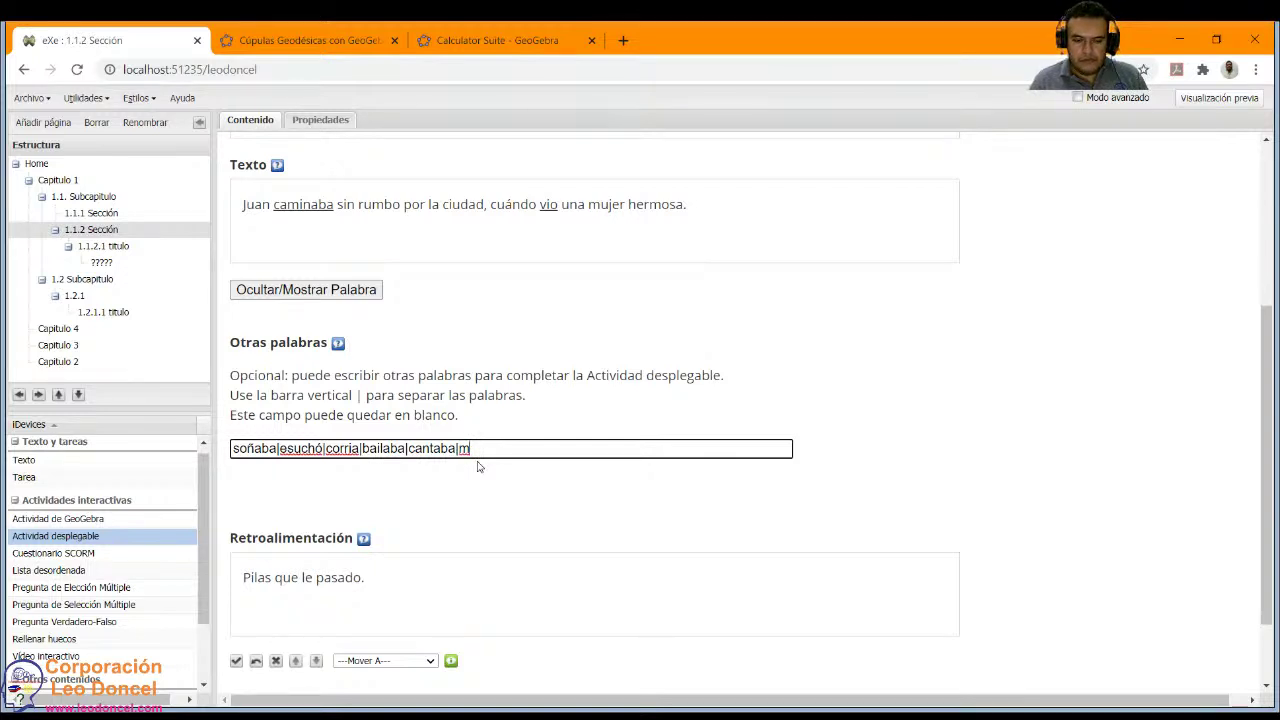
key(BackSpace)
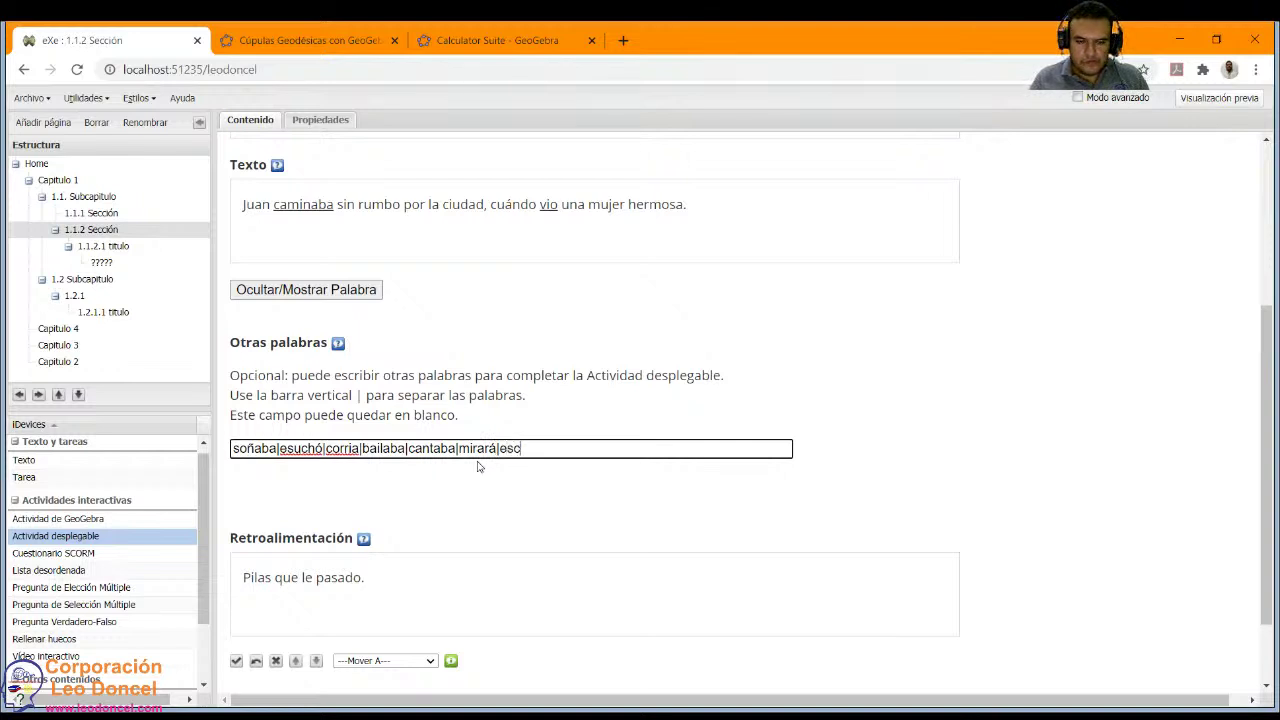
text(ch)
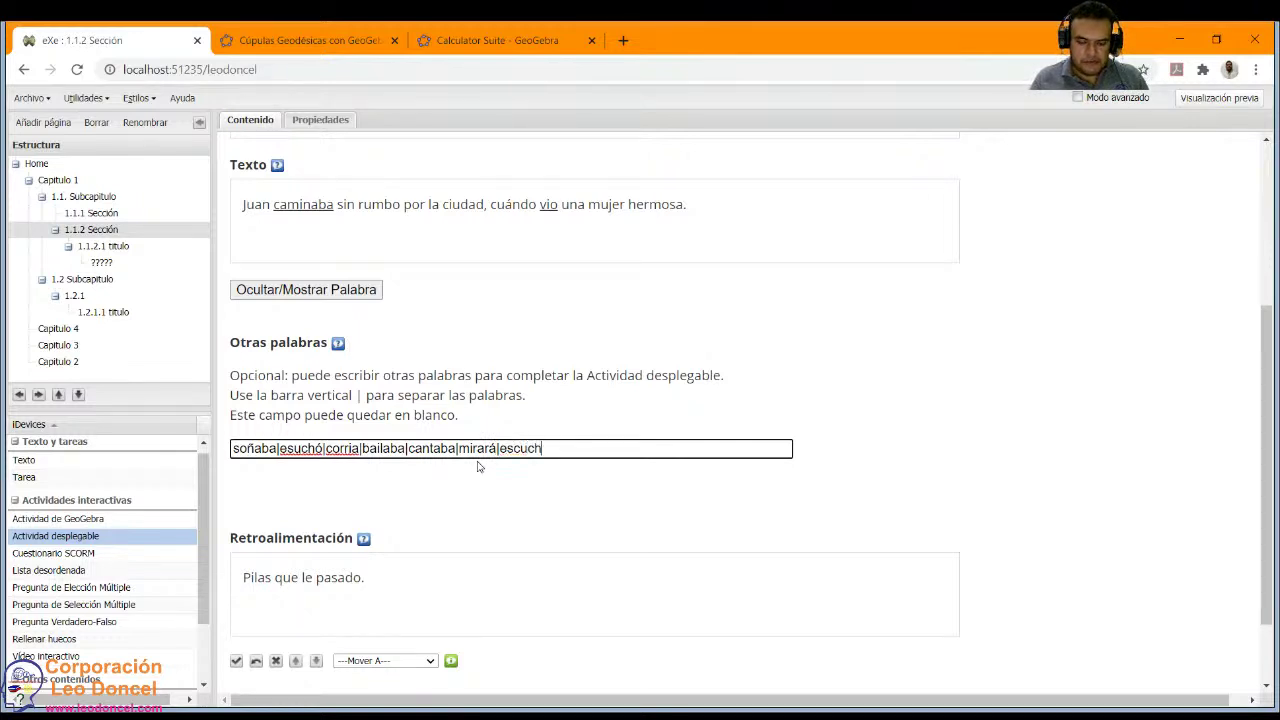
text(a)
scroll(449, 471, down, 3)
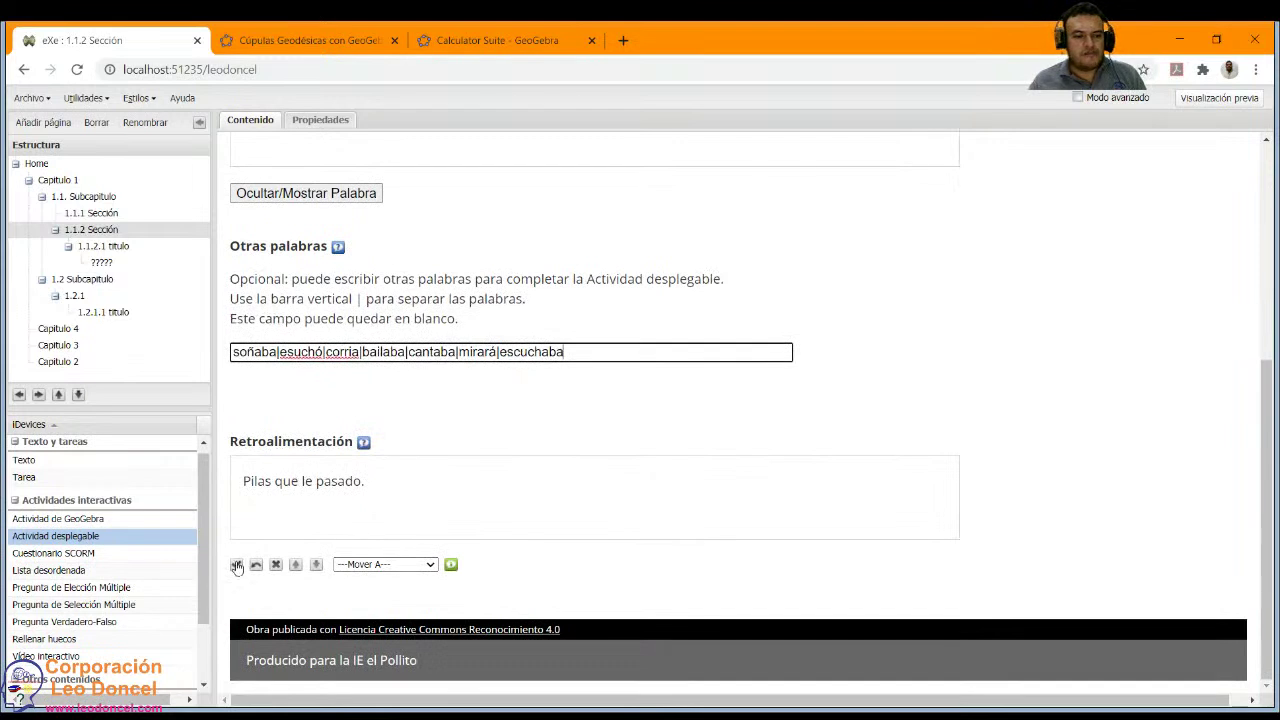
click(236, 563)
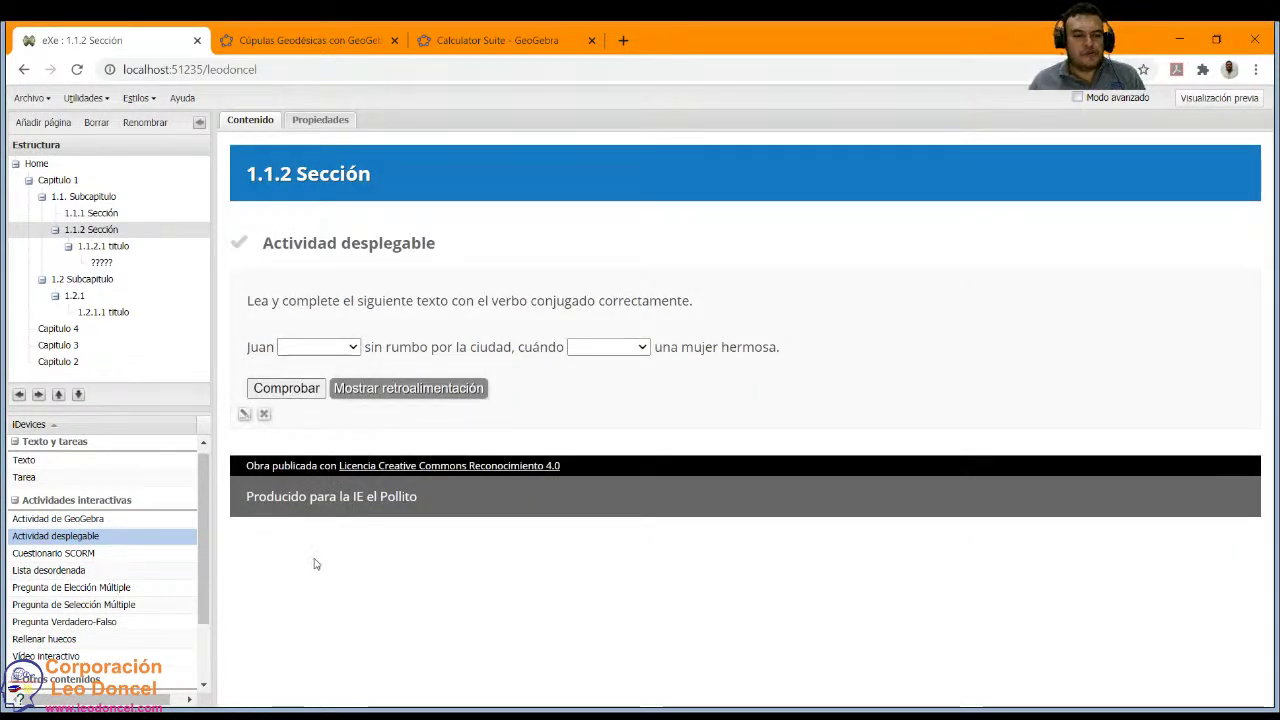
Show the activity's feedback and check the score with both gaps left unanswered.
click(482, 388)
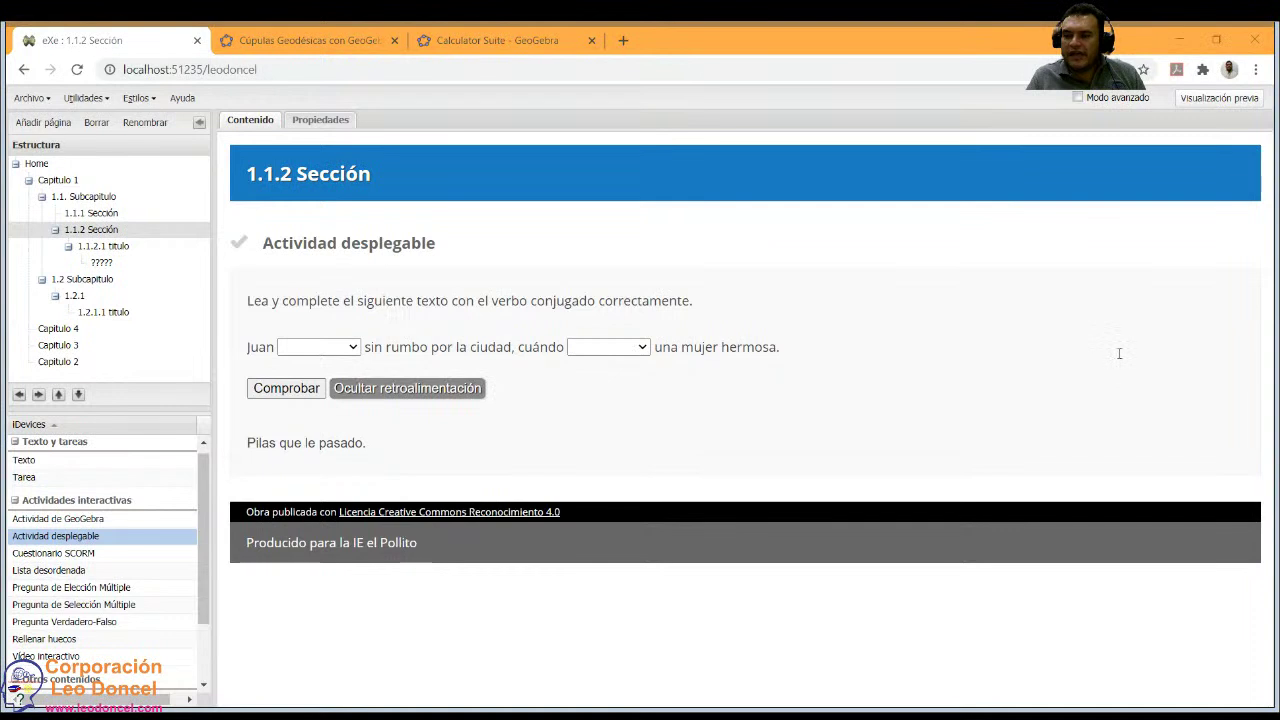
click(881, 410)
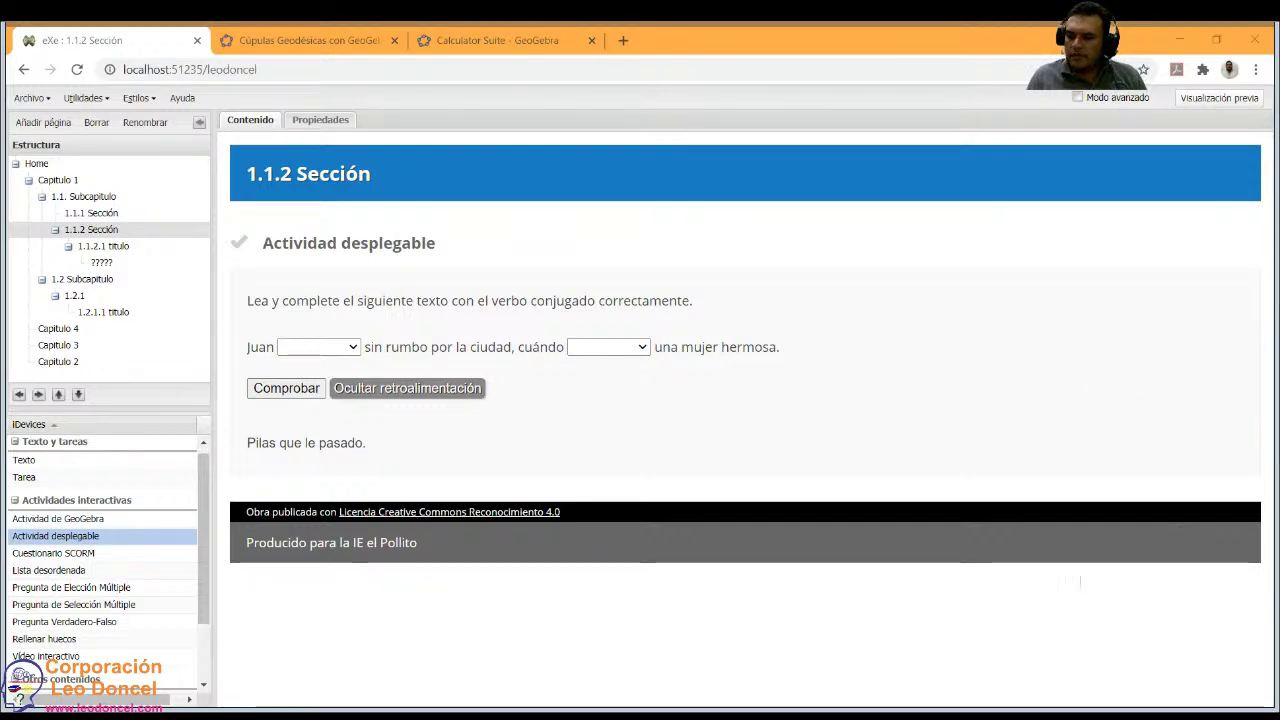
click(1106, 460)
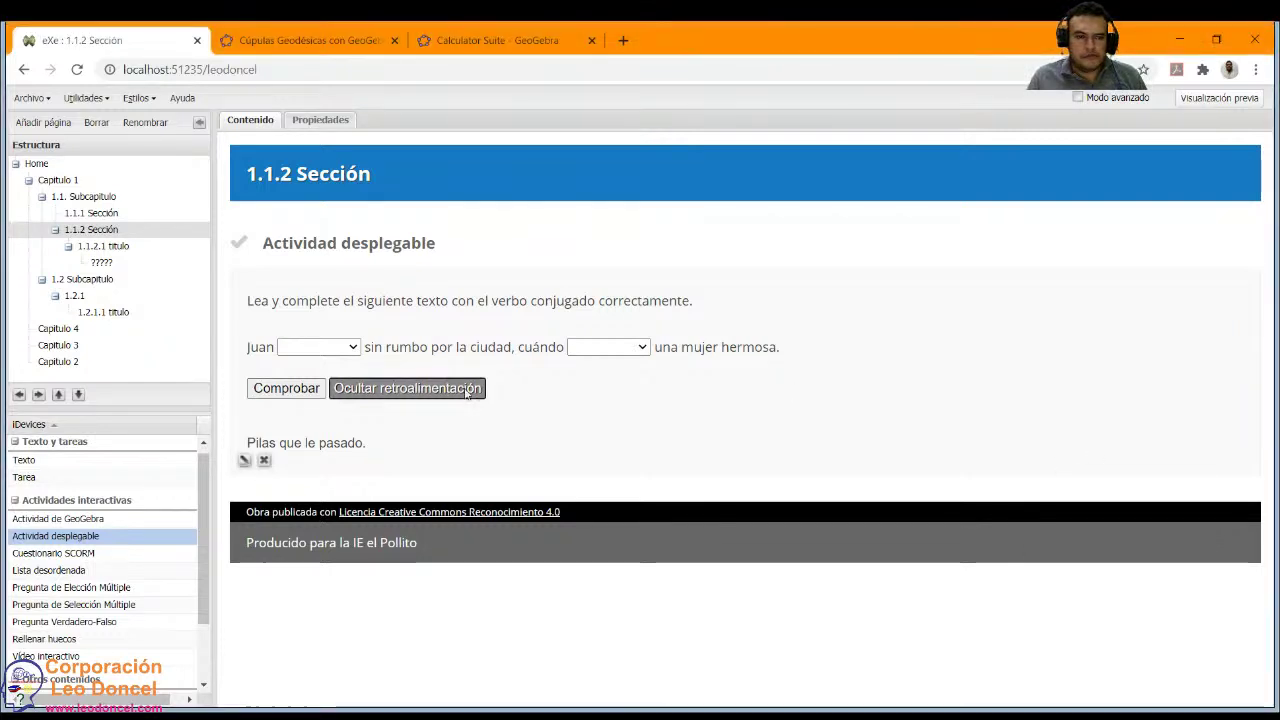
click(287, 391)
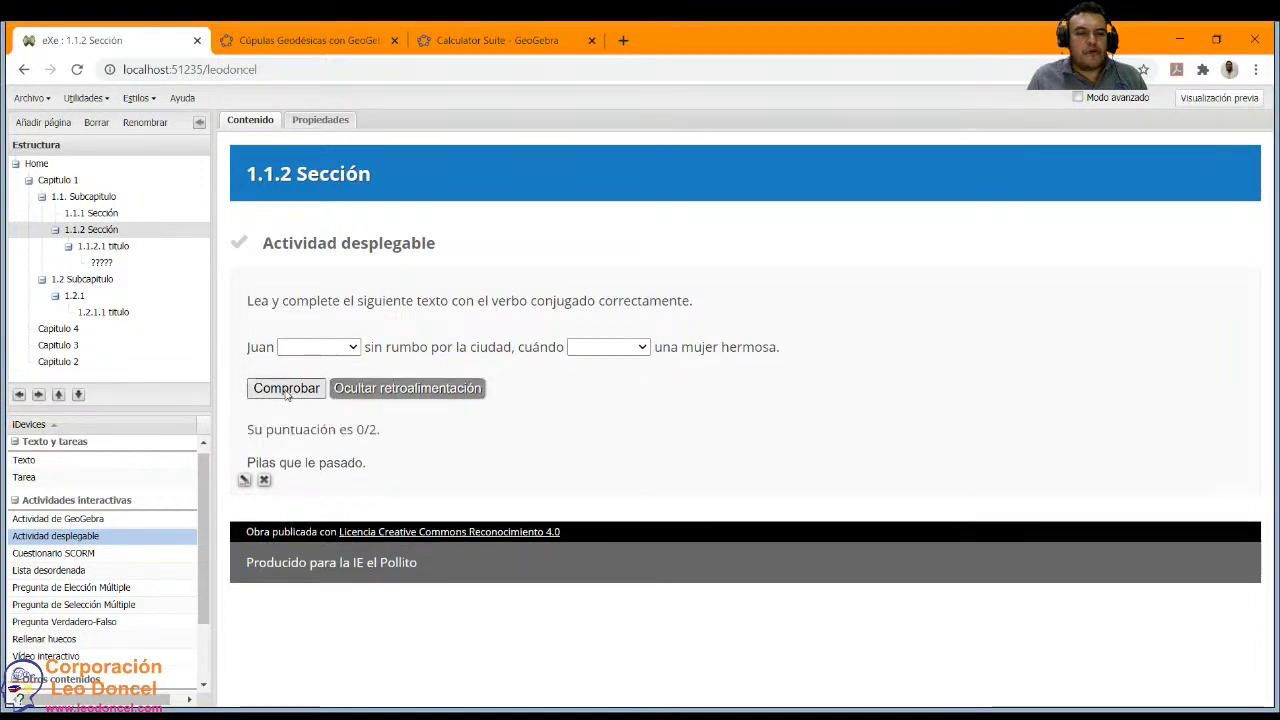
Check the activity with the answers "caminaba" and "vio", and again with "corria" in the first gap.
click(346, 398)
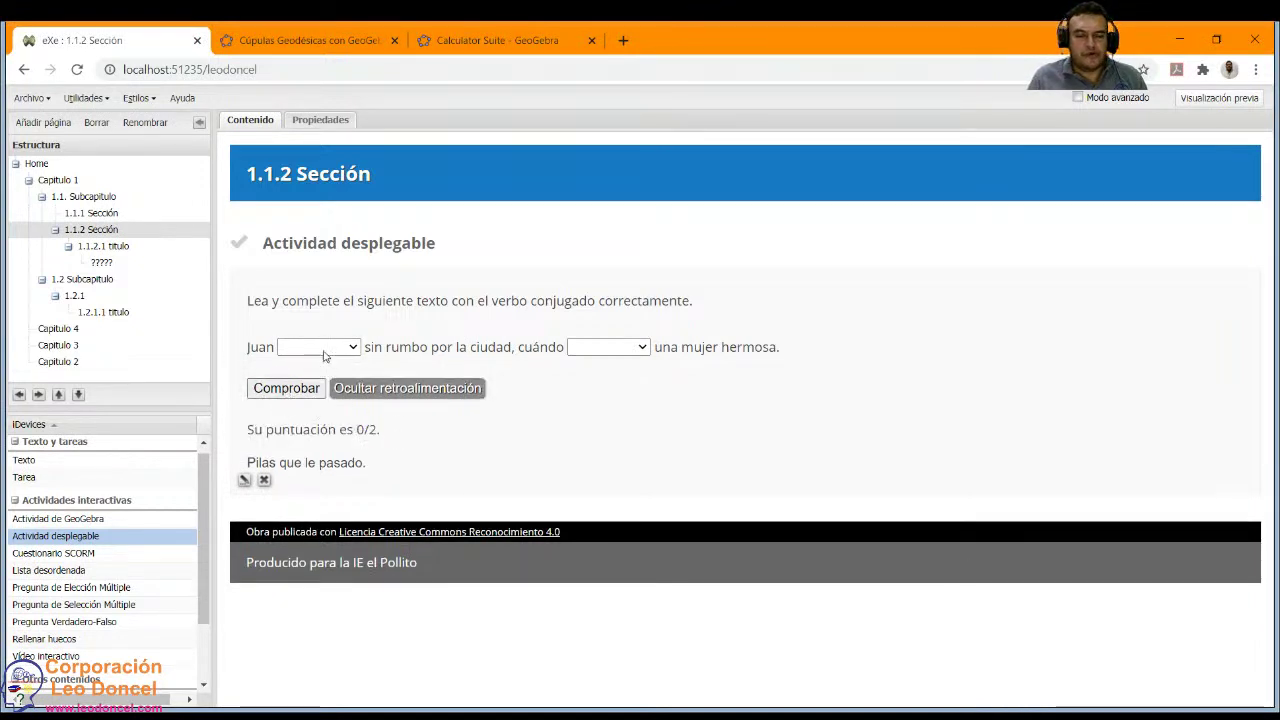
click(356, 406)
click(624, 348)
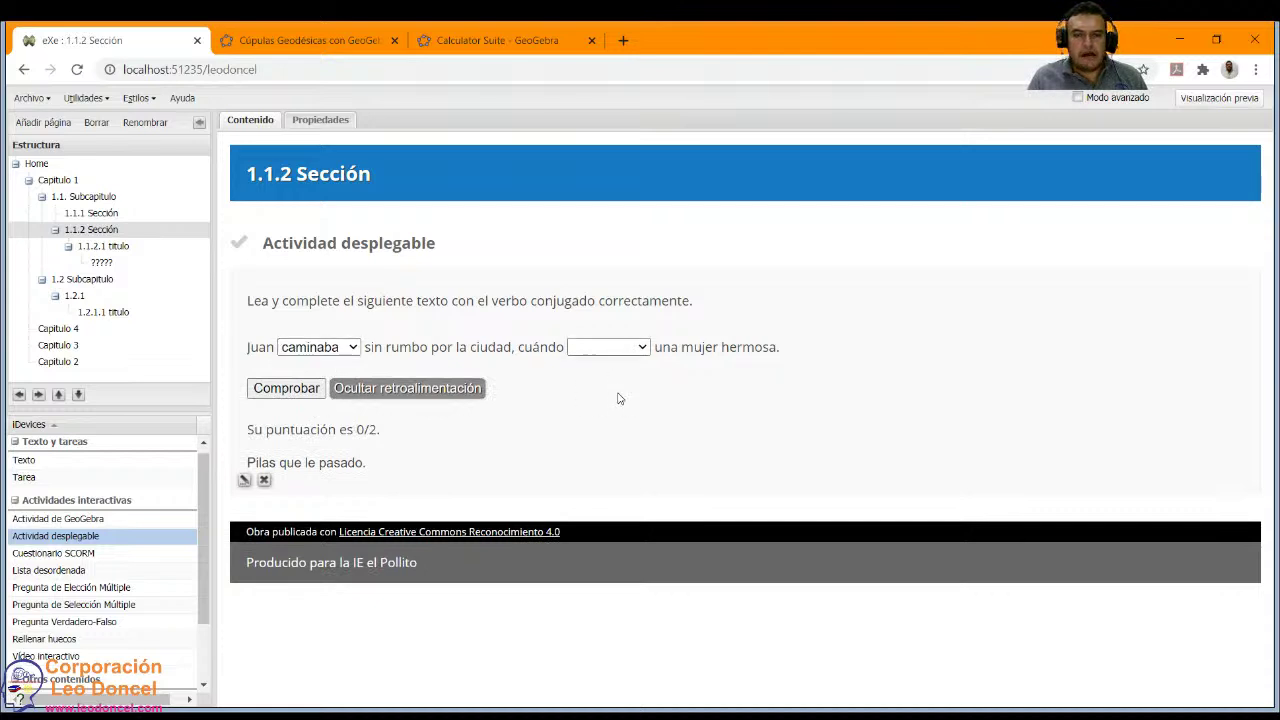
key(Down)
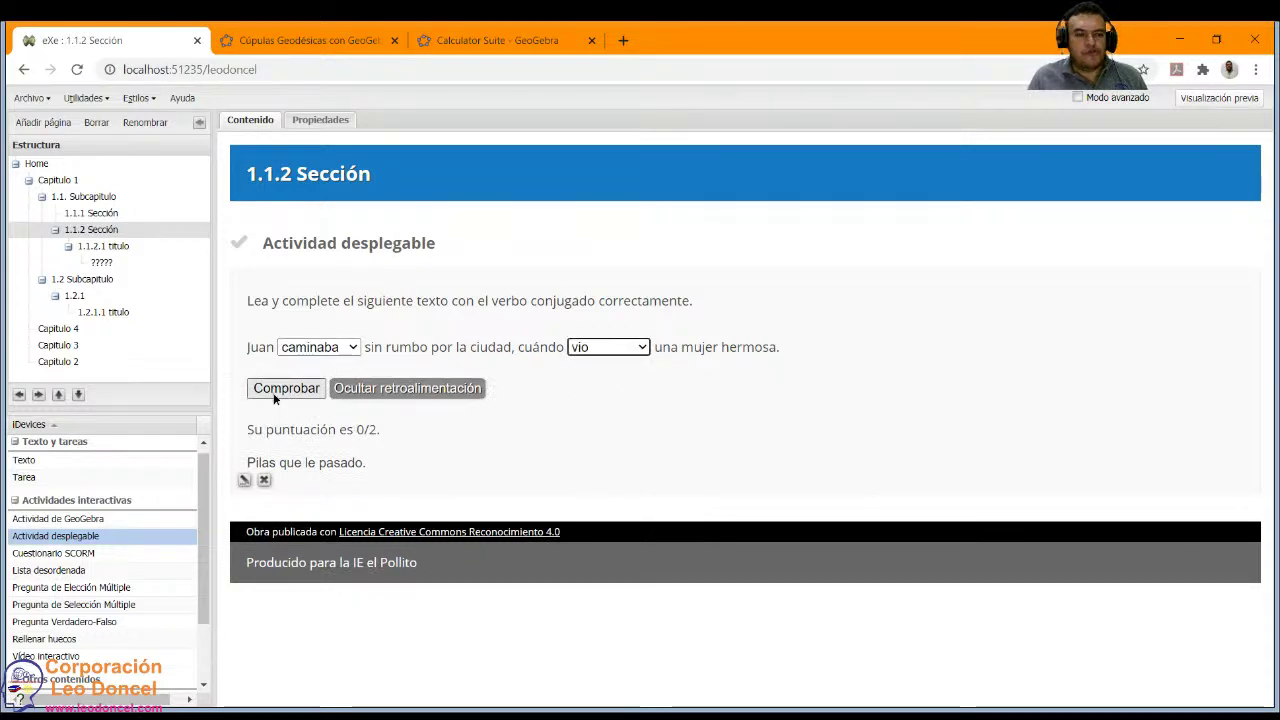
click(277, 391)
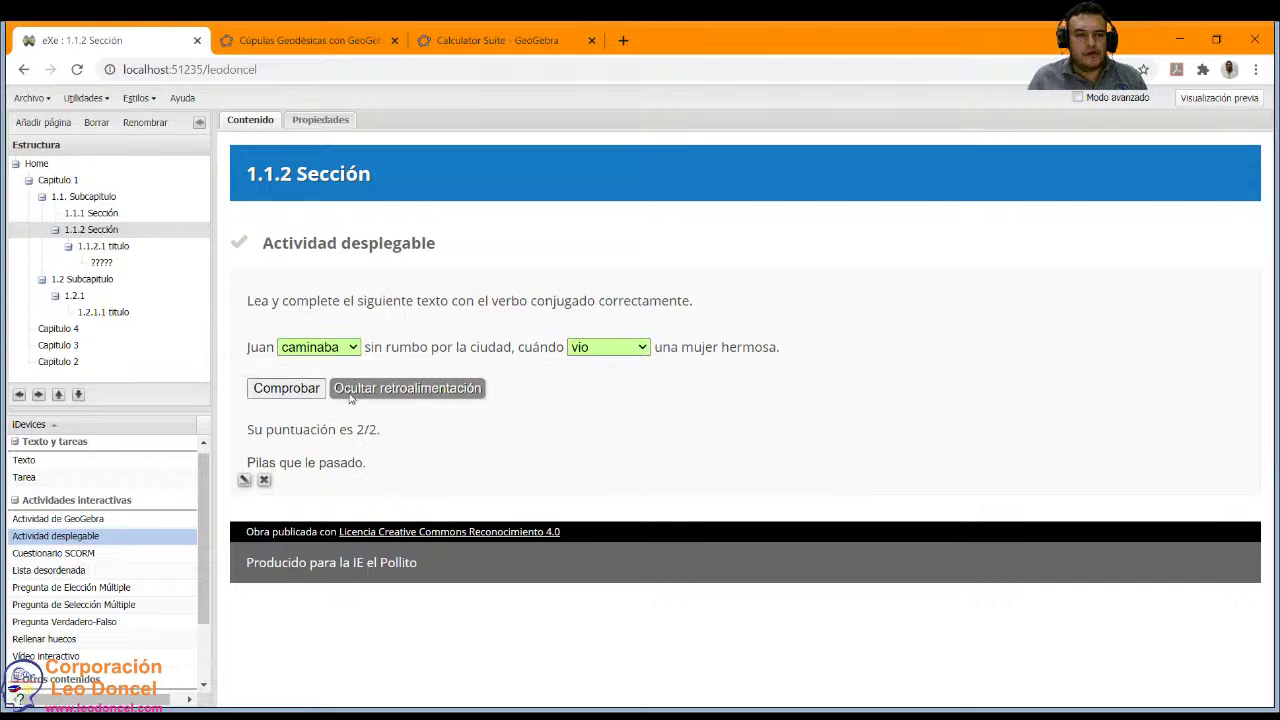
key(Down)
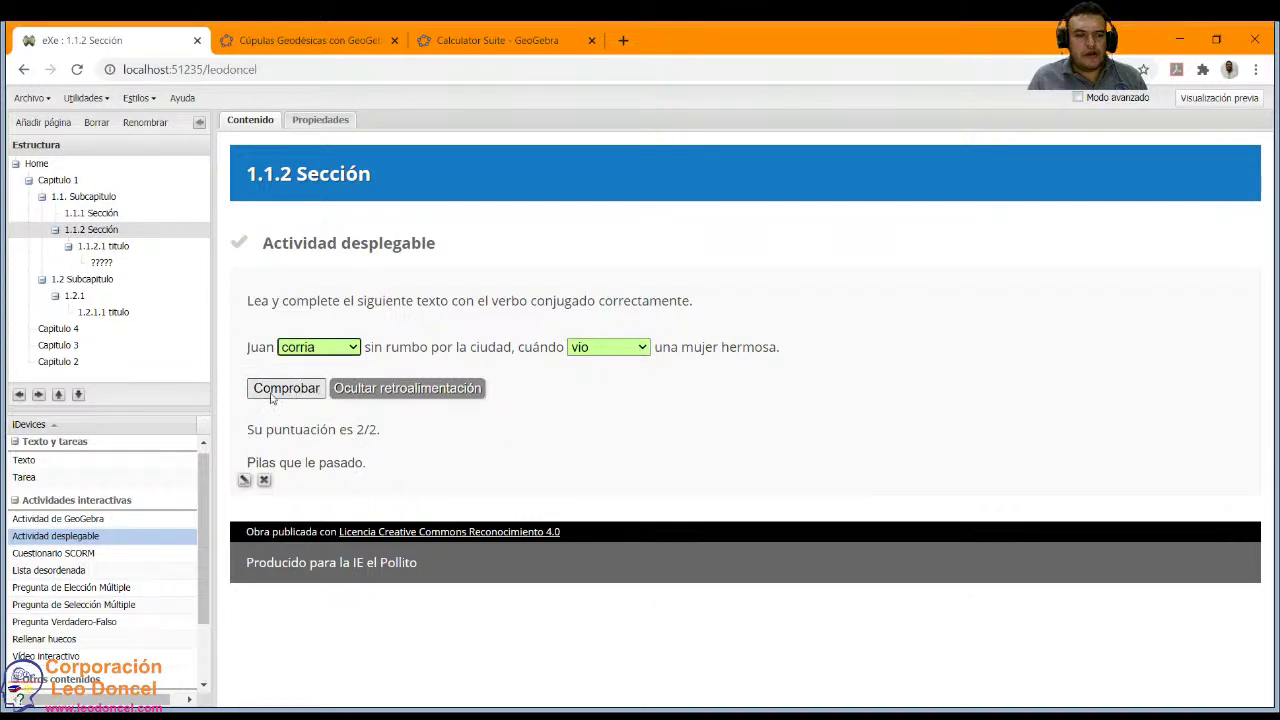
click(272, 395)
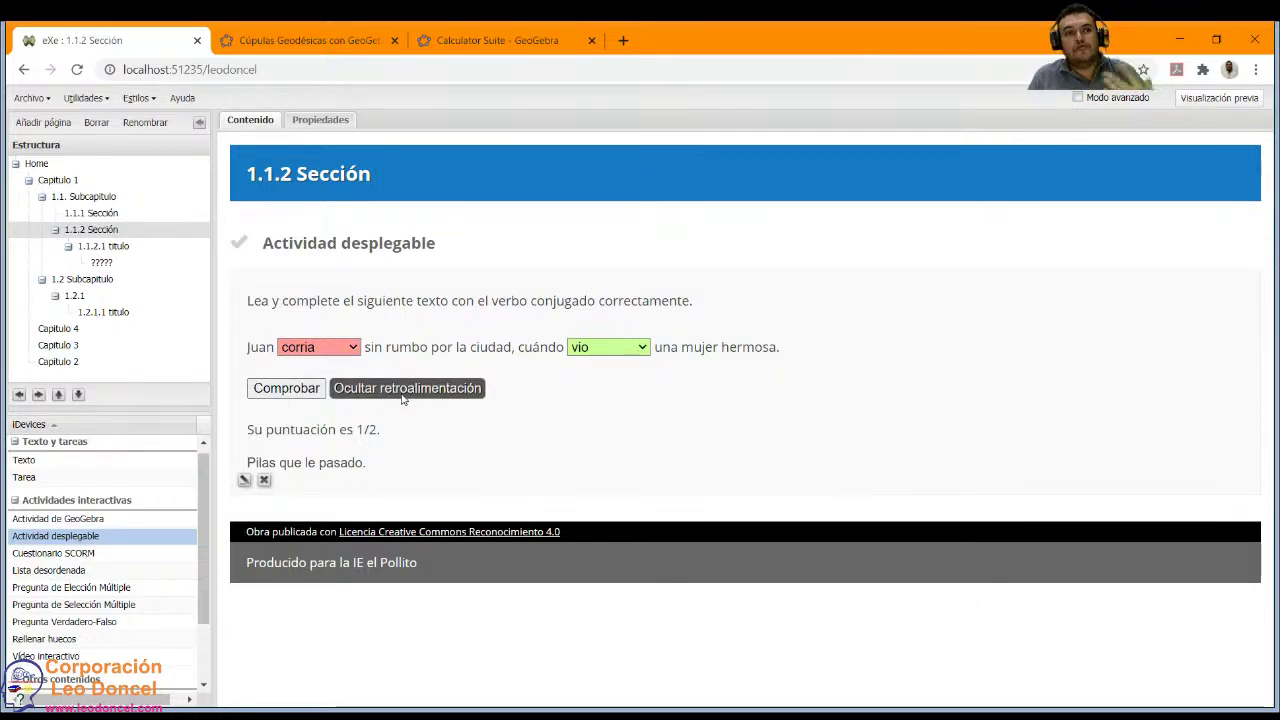
Close the Cúpulas Geodésicas page and draw a segment from point A to point B in Calculator Suite.
key(ctrl+Tab)
key(ctrl+w)
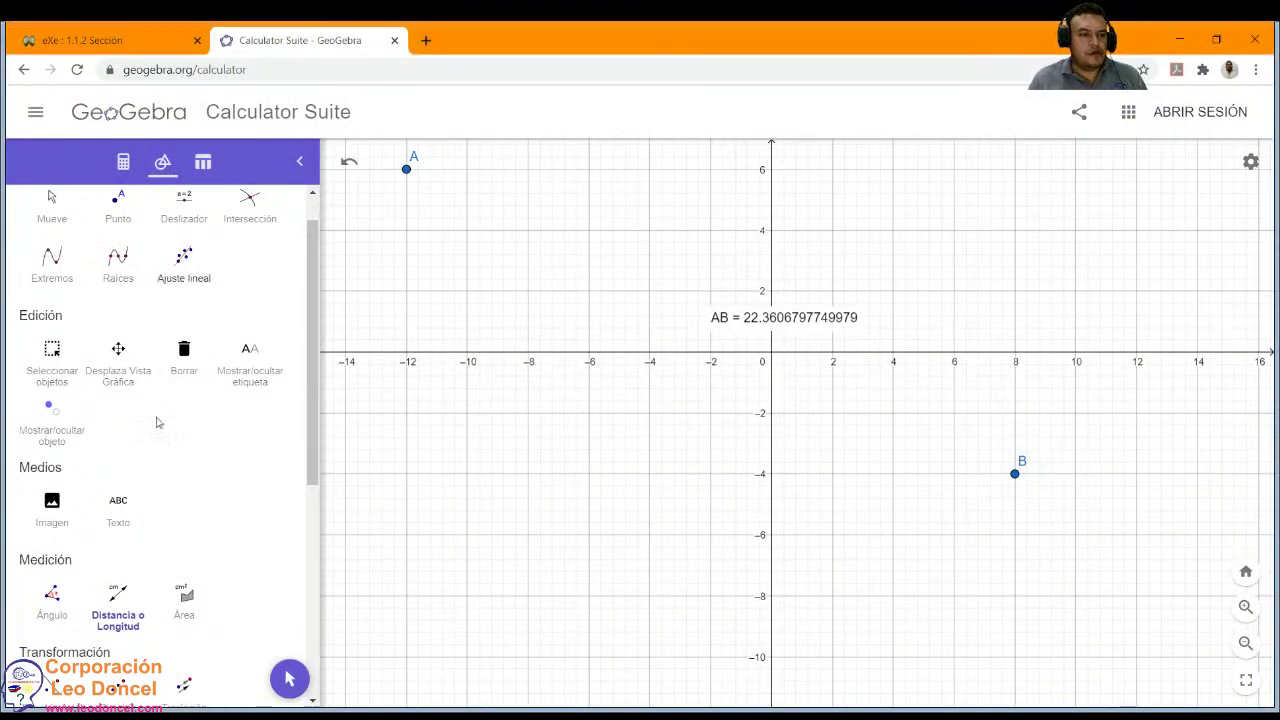
scroll(158, 474, down, 2)
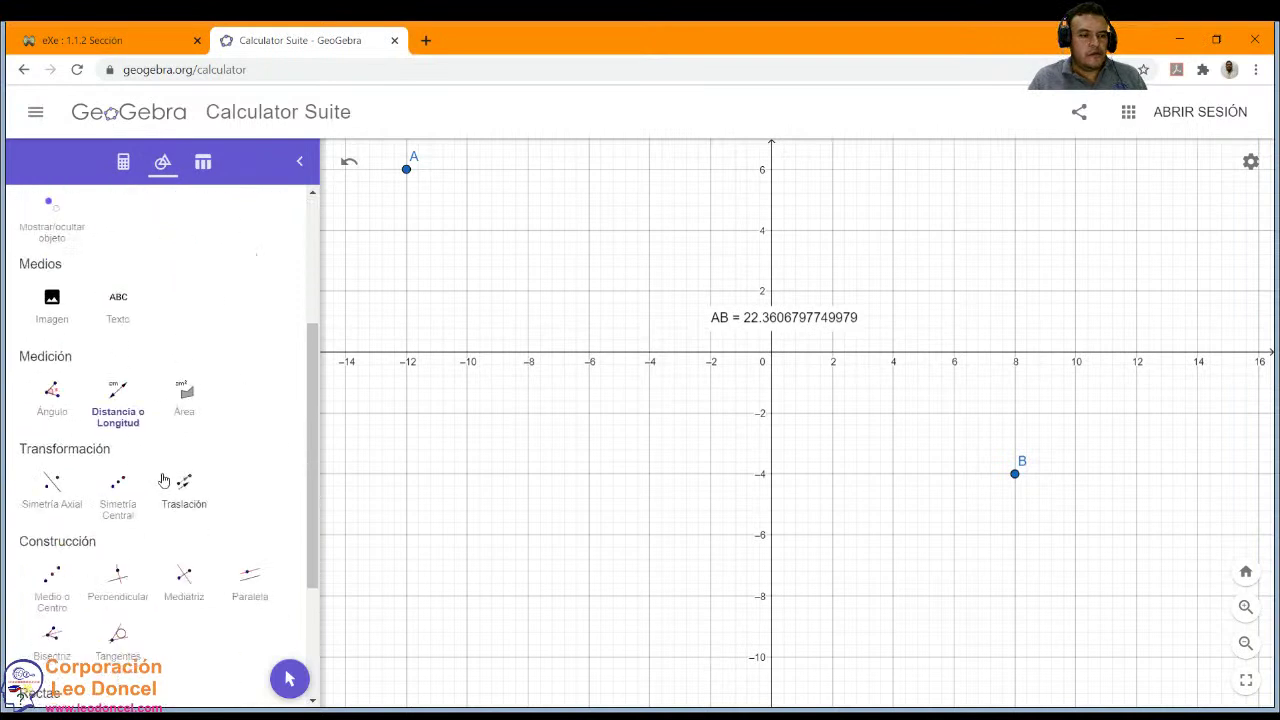
scroll(164, 486, down, 1)
scroll(164, 486, up, 3)
scroll(166, 491, down, 5)
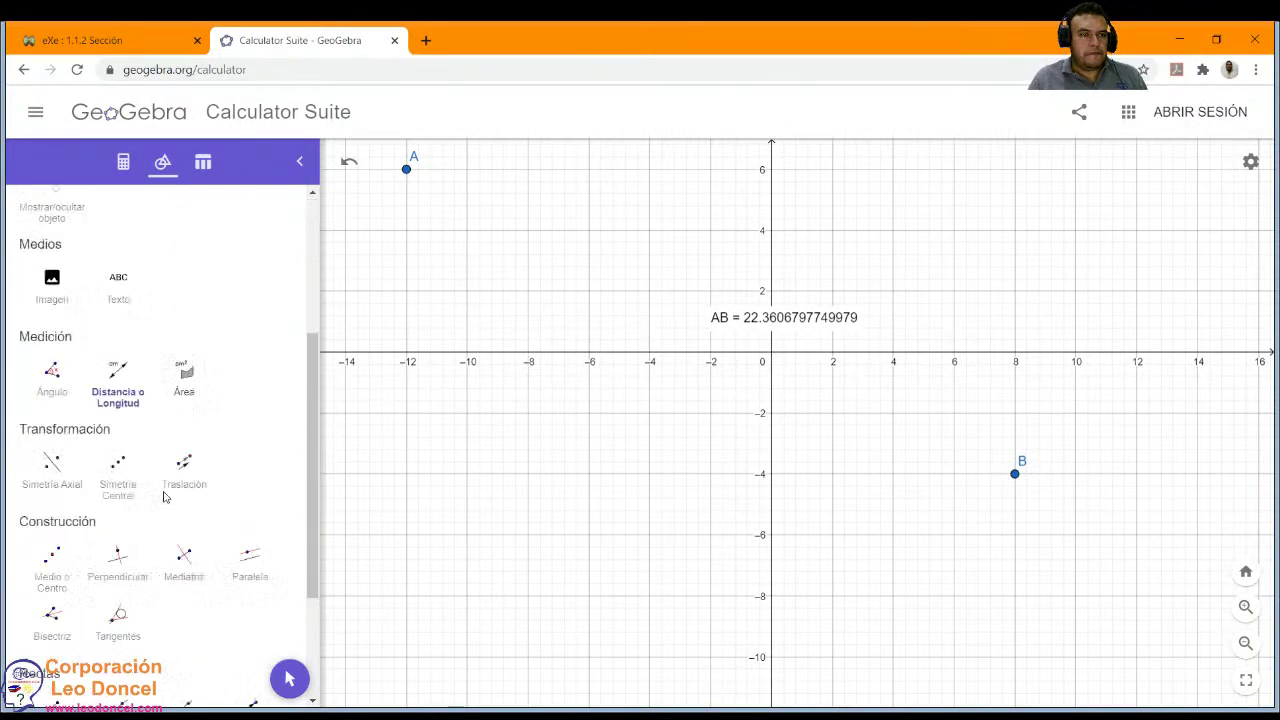
click(52, 520)
click(407, 170)
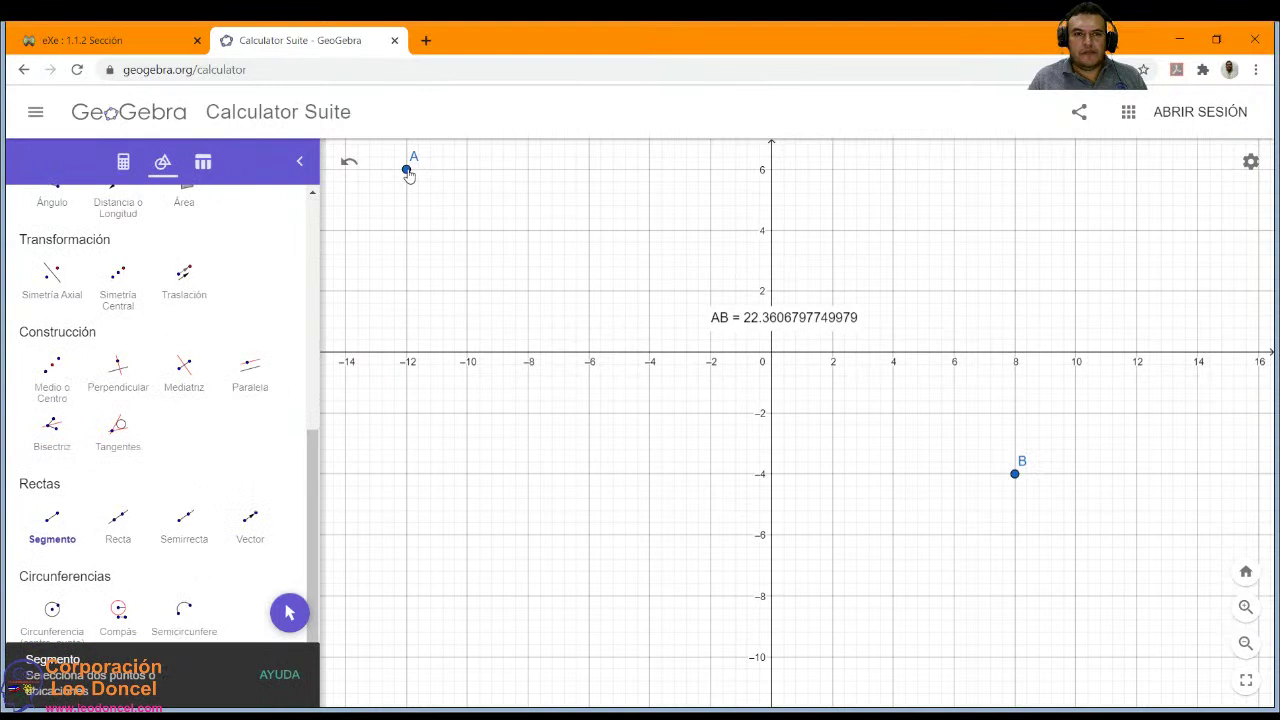
click(1015, 476)
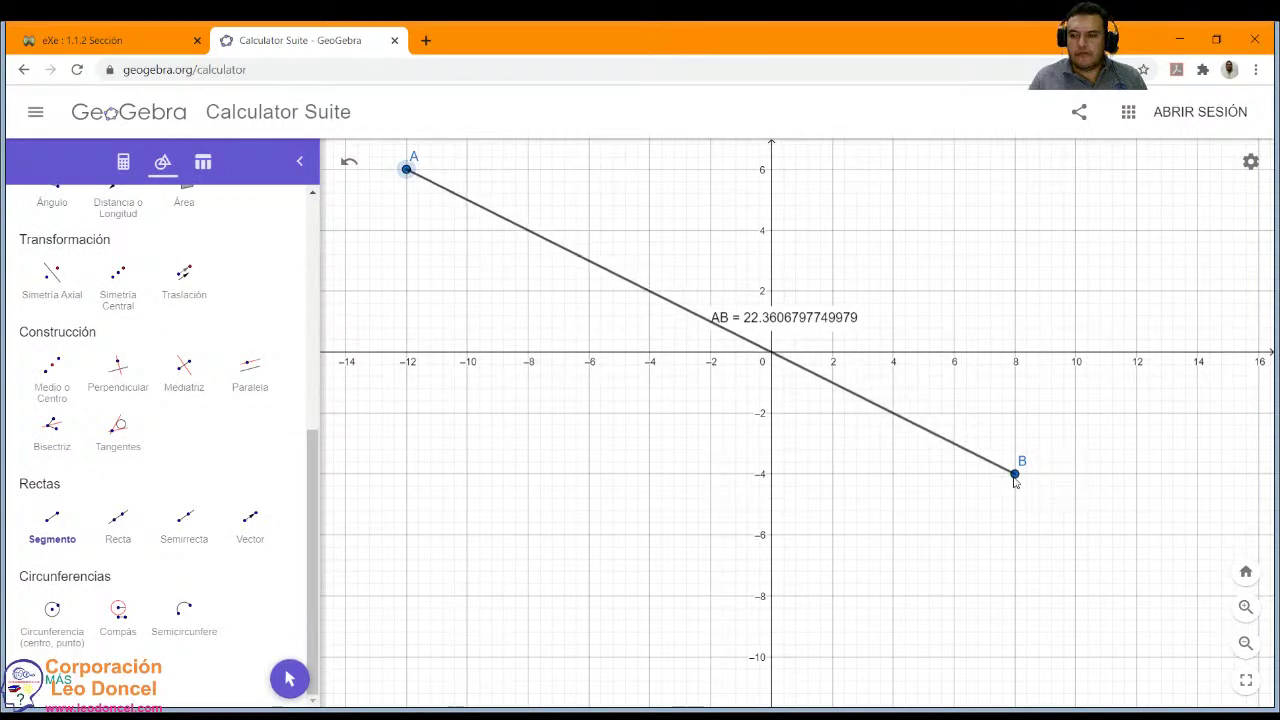
Correct the invalid algebra entry to use lowercase variables, y = x(2)^2, and plot it.
click(123, 162)
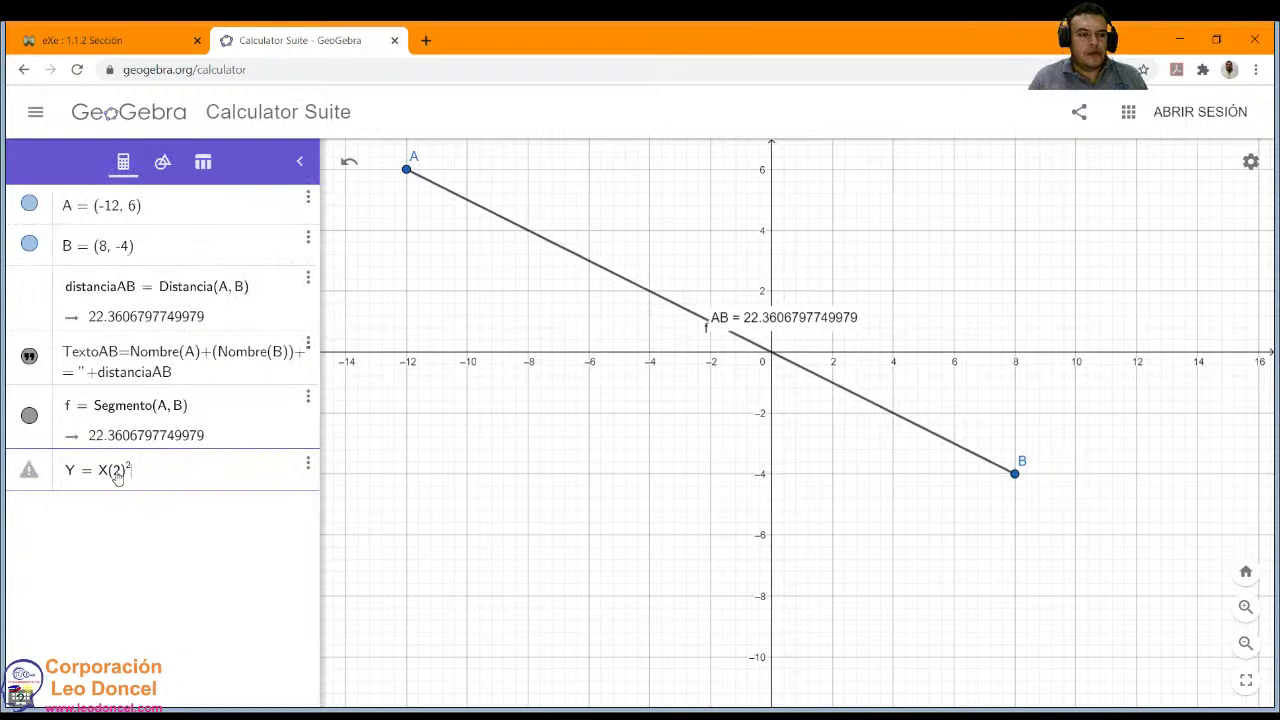
click(71, 469)
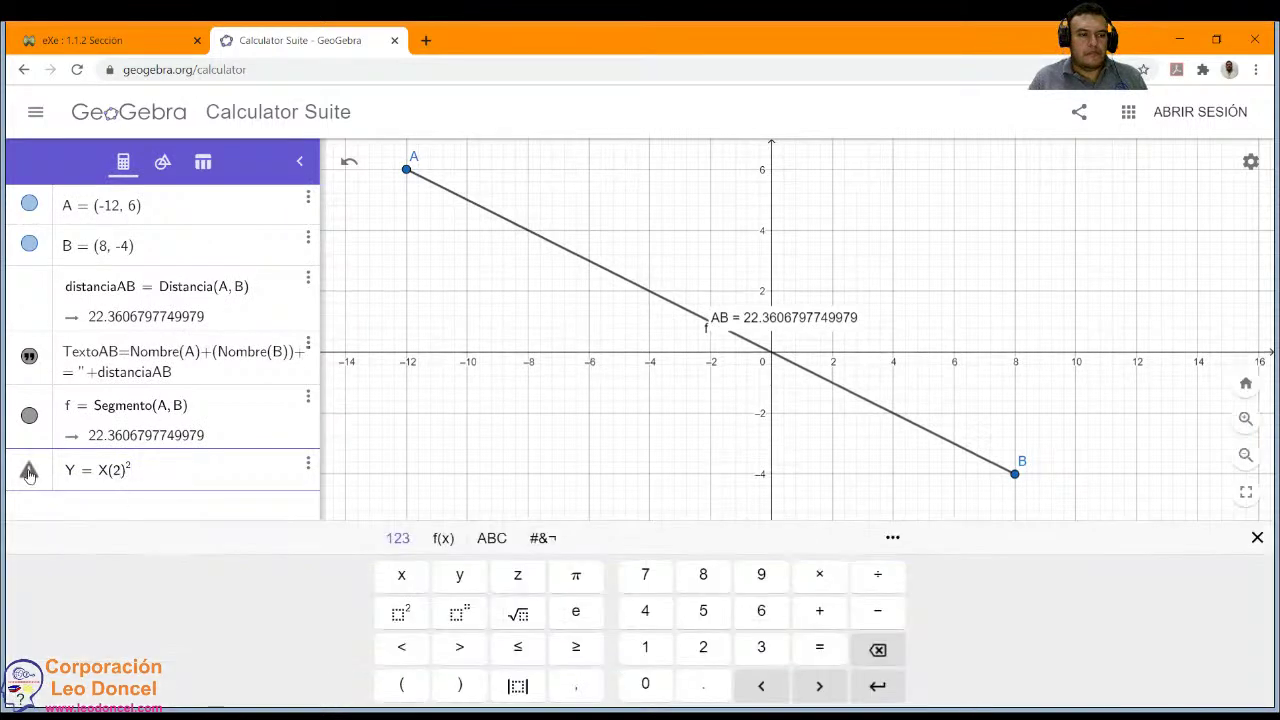
click(108, 482)
key(BackSpace)
text(x)
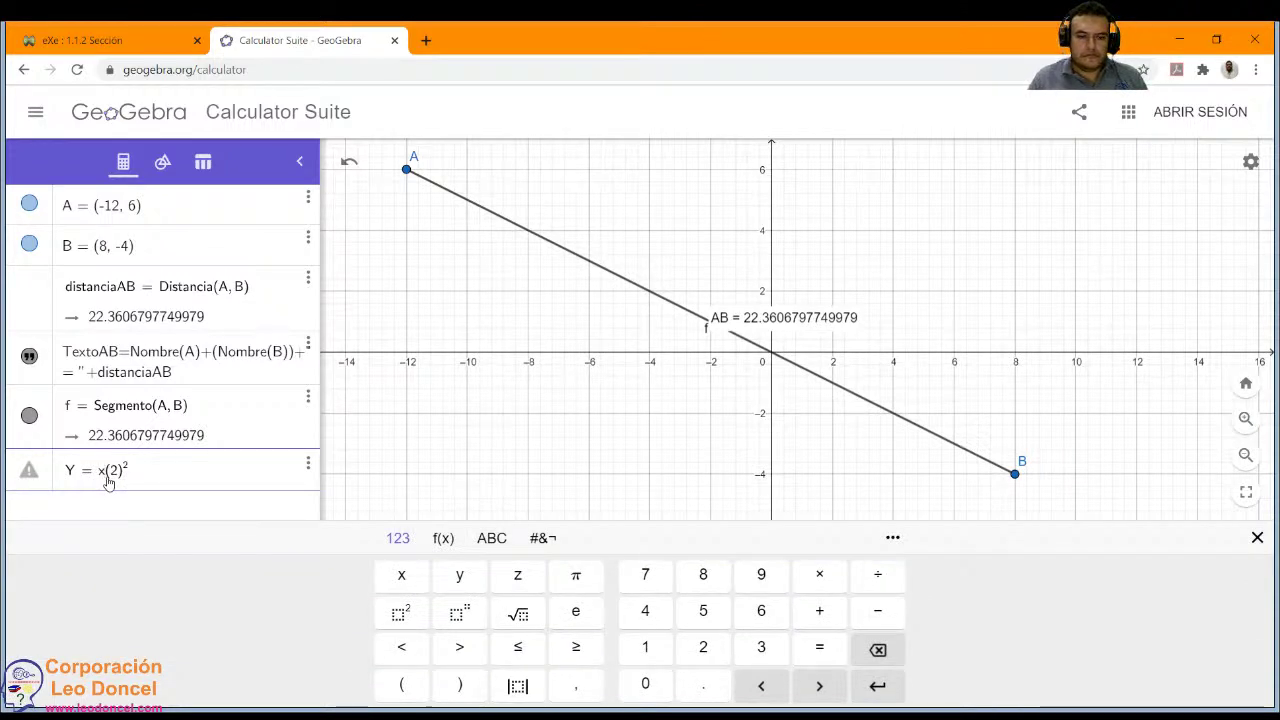
click(76, 474)
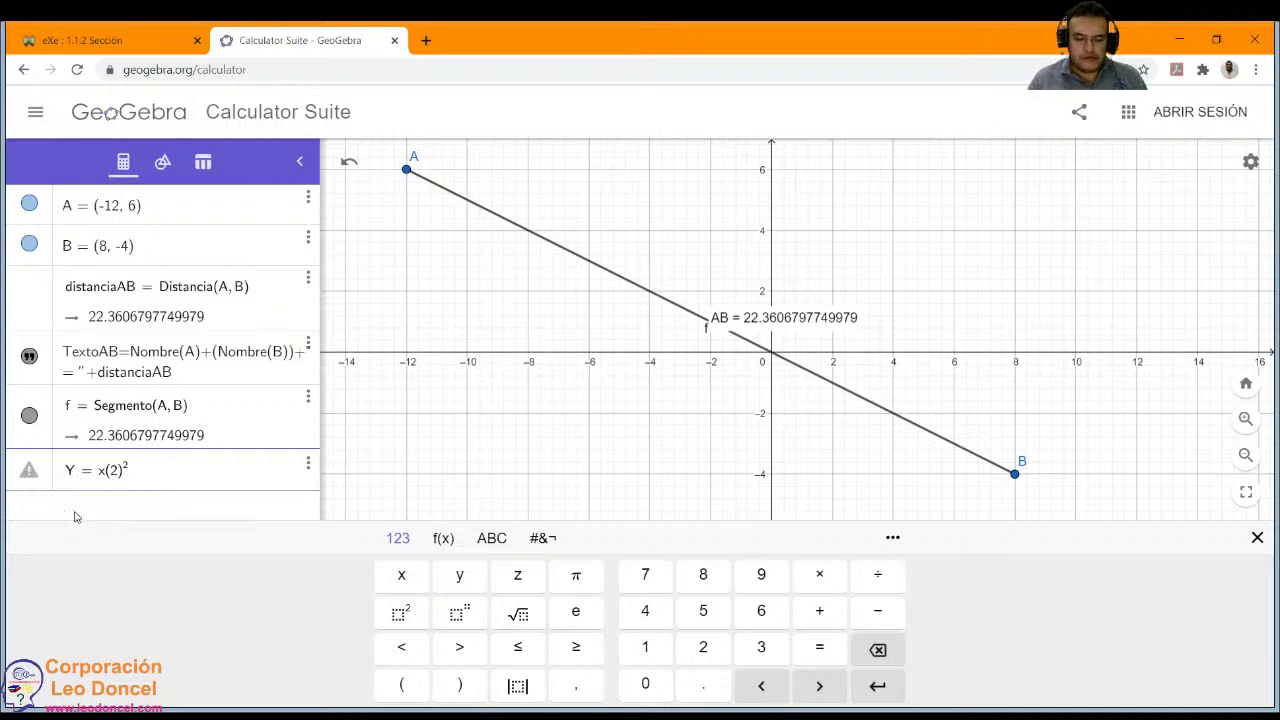
key(BackSpace)
text(y)
key(Return)
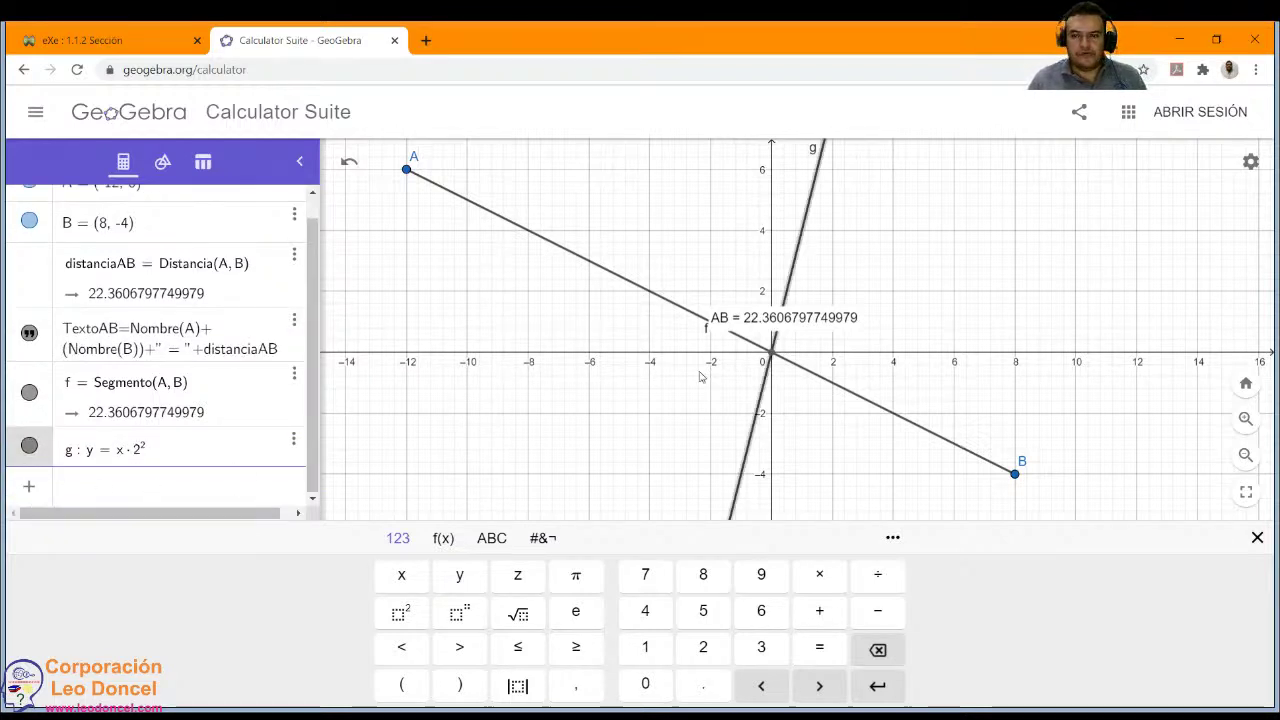
Change the equation of line g to y = z·2.
click(160, 455)
key(BackSpace)
key(Return)
key(BackSpace)
click(170, 457)
key(BackSpace)
text(2)
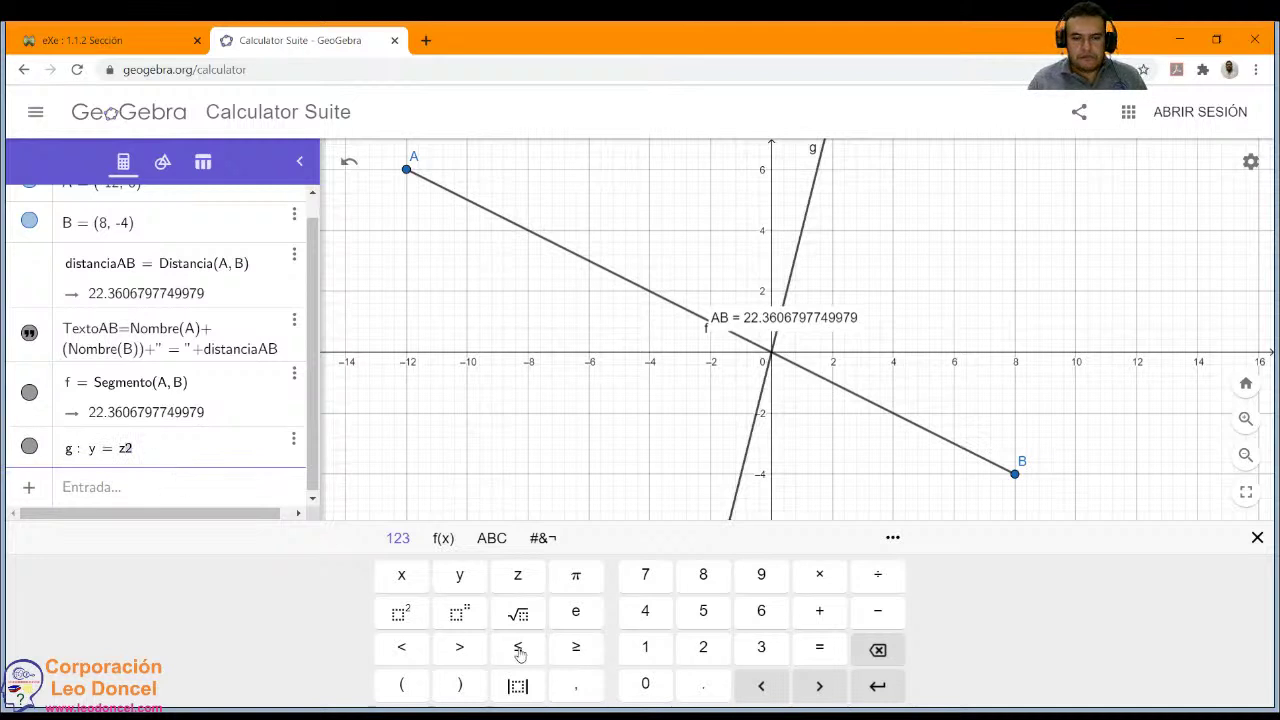
key(Return)
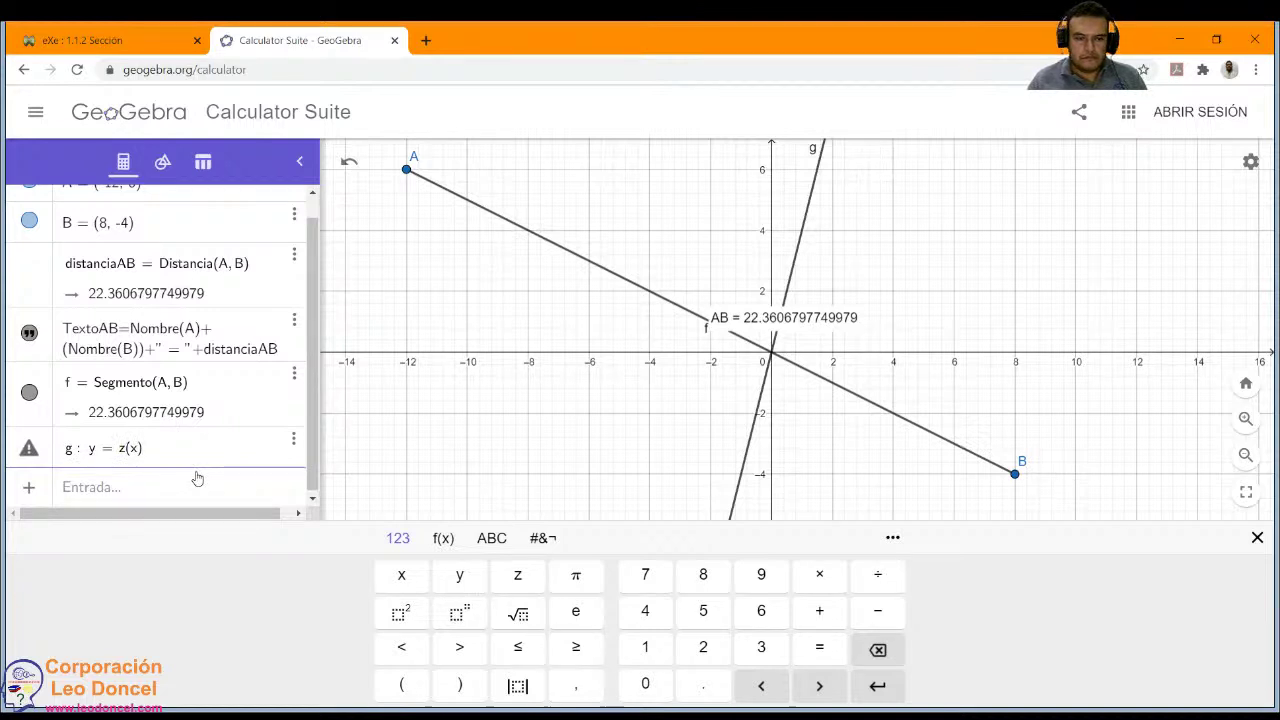
text(^2)
key(Return)
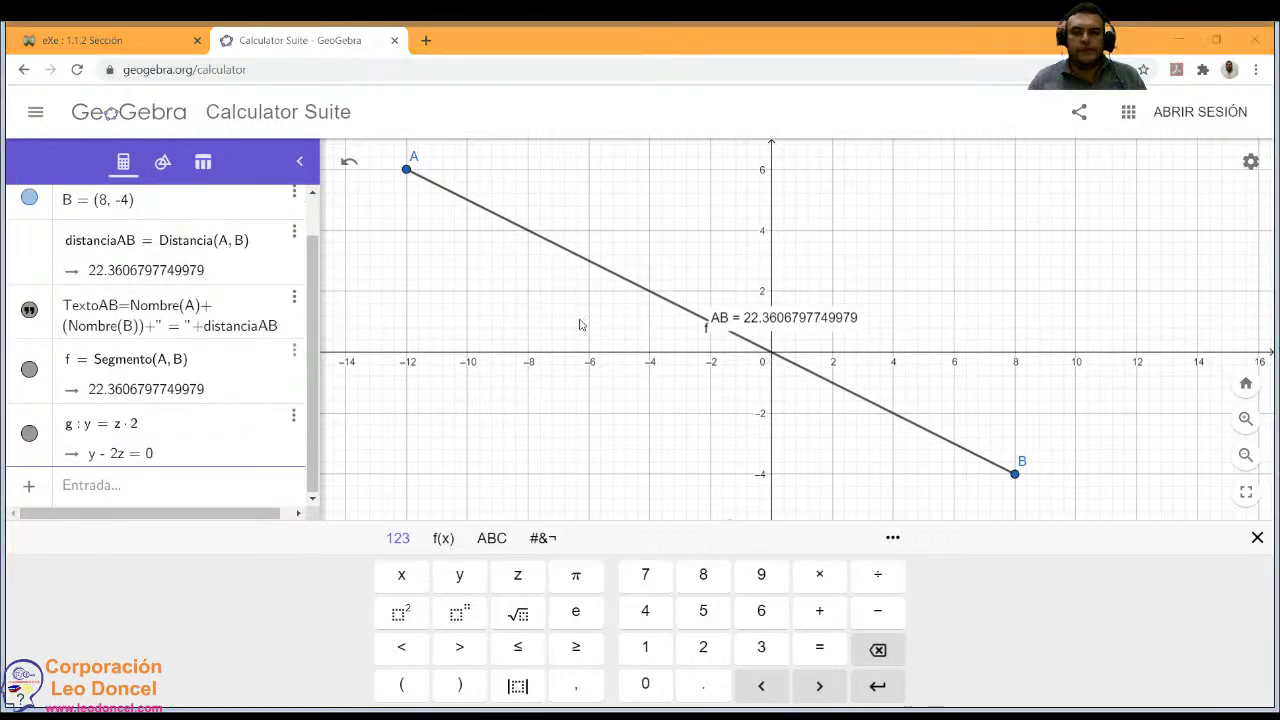
Close Calculator Suite, return to eXeLearning and accept saving the package's pending changes.
click(281, 33)
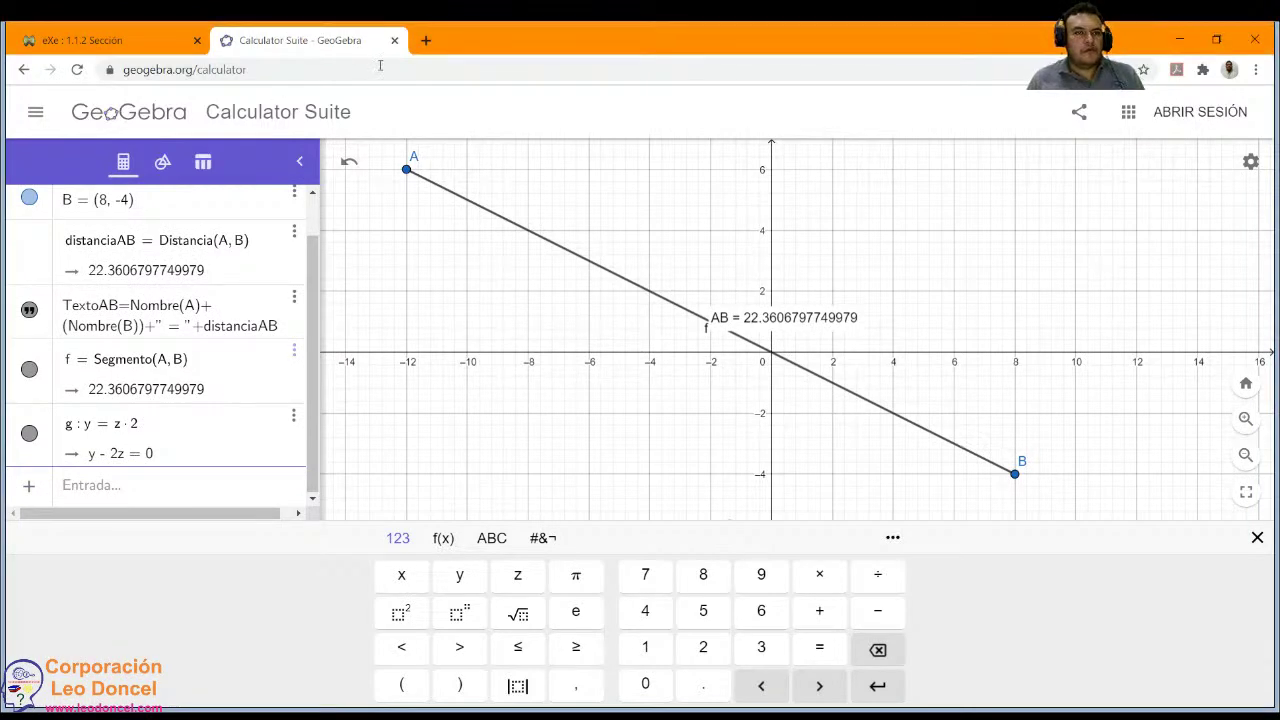
key(ctrl+w)
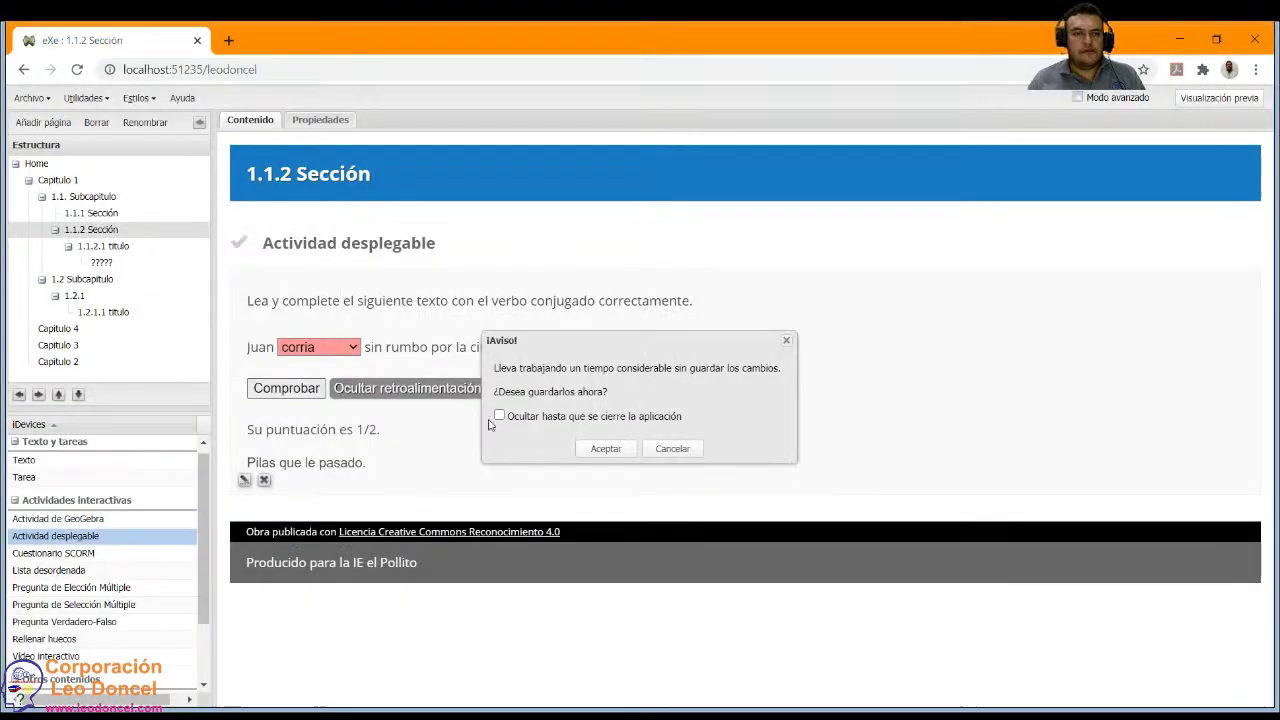
click(606, 449)
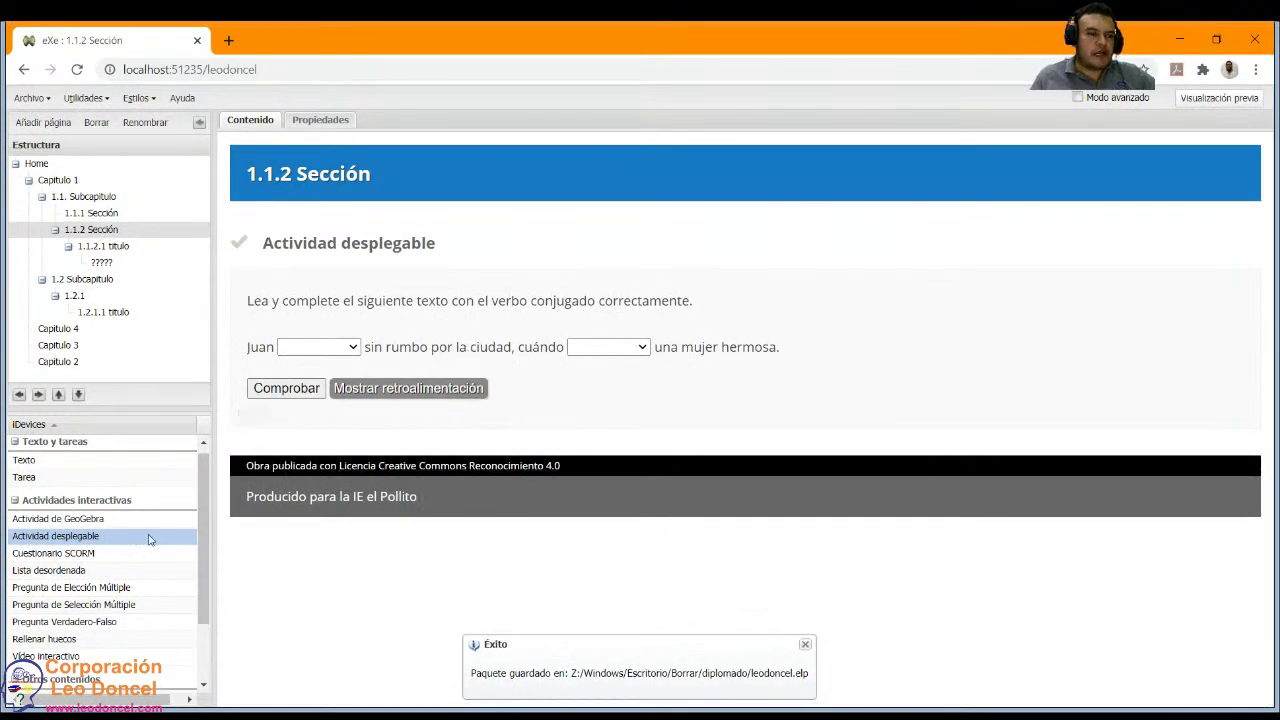
scroll(148, 545, down, 2)
scroll(148, 554, up, 2)
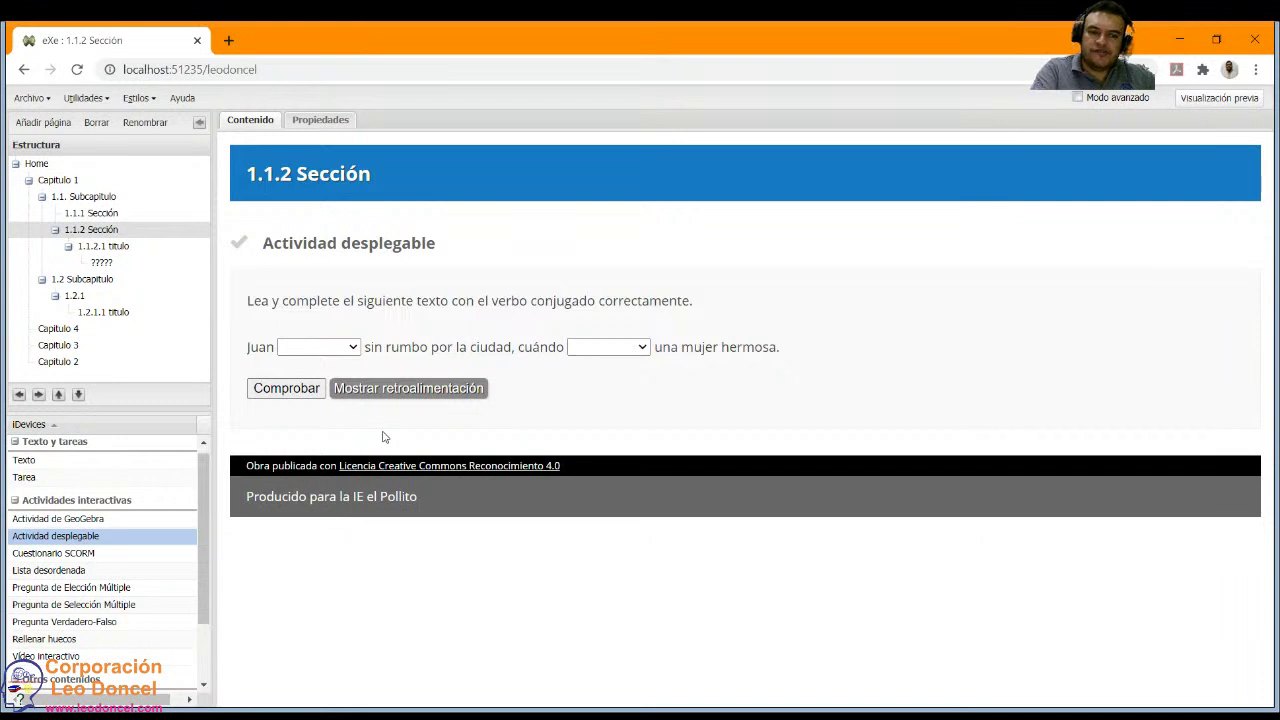
double_click(326, 200)
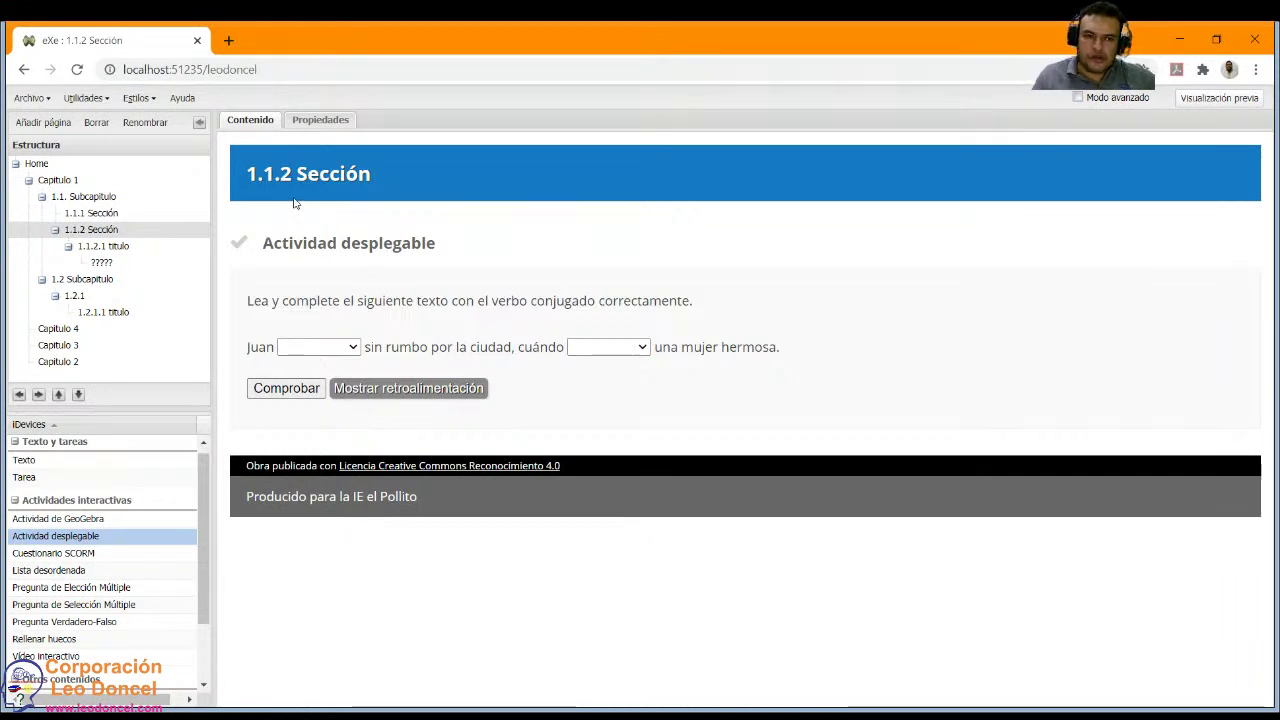
drag(724, 403, 534, 173)
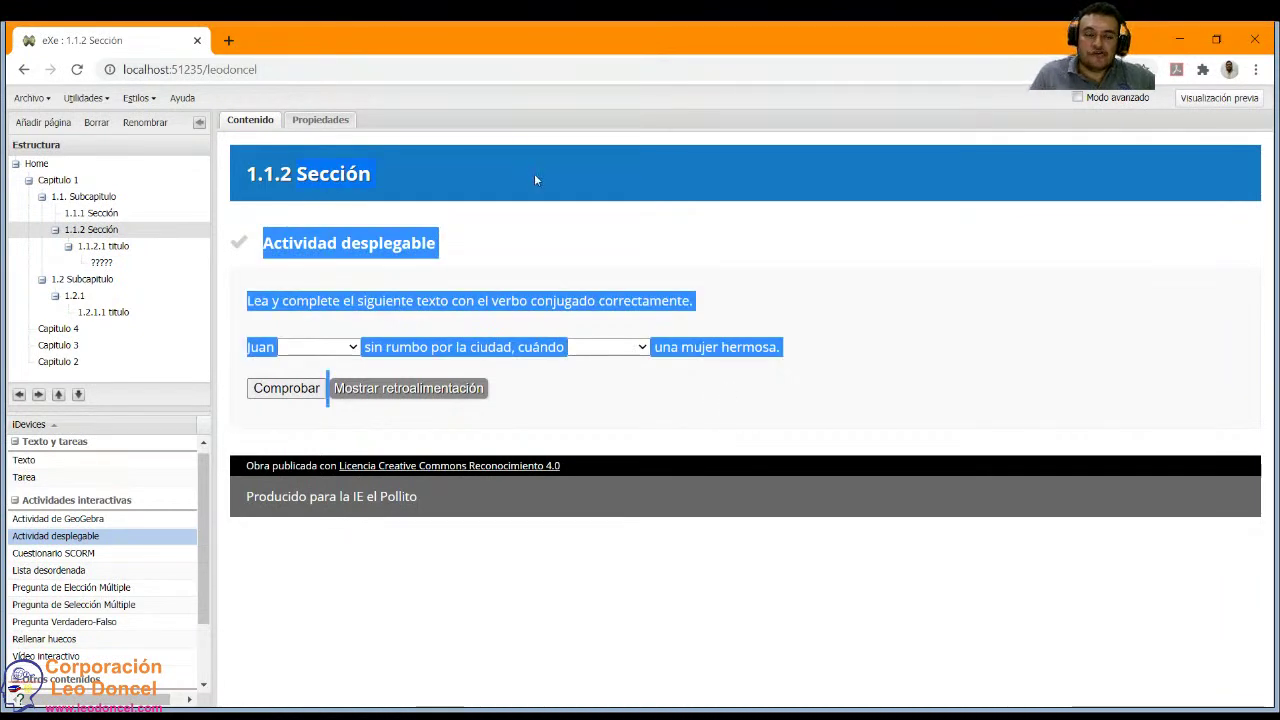
click(509, 206)
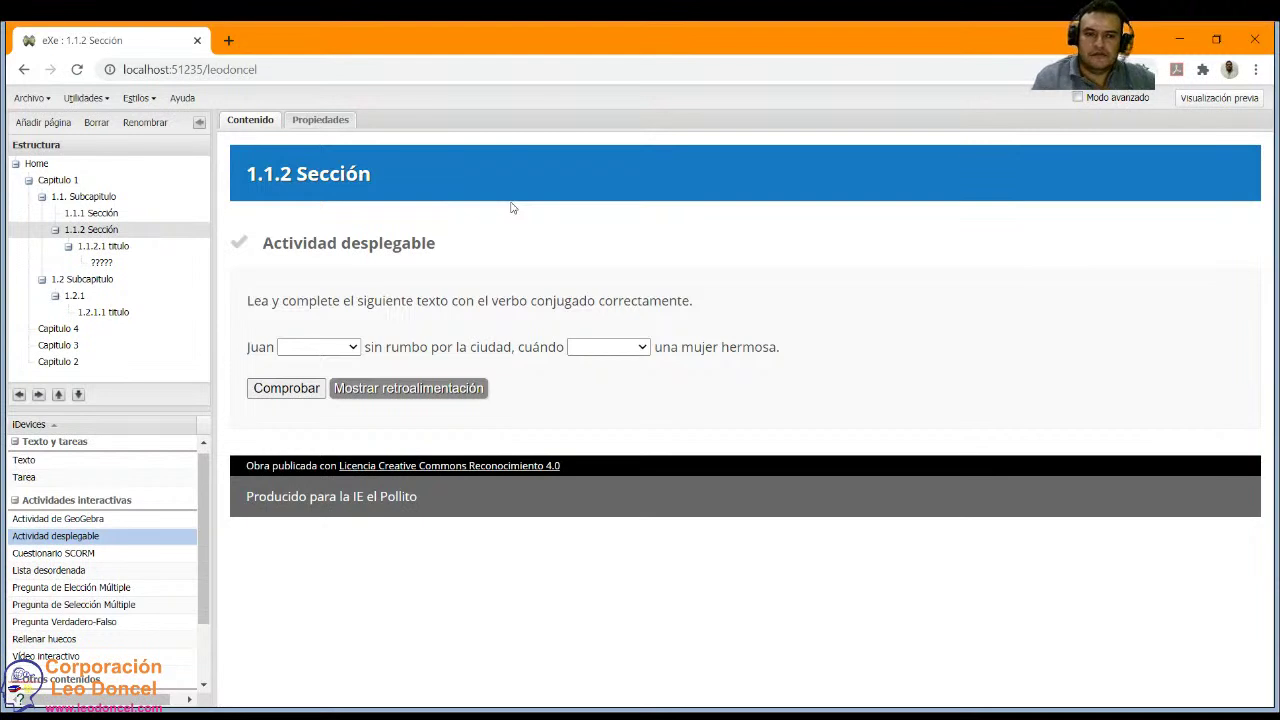
Check the activity with only "vio" chosen in the second gap and show its feedback.
click(597, 348)
click(594, 428)
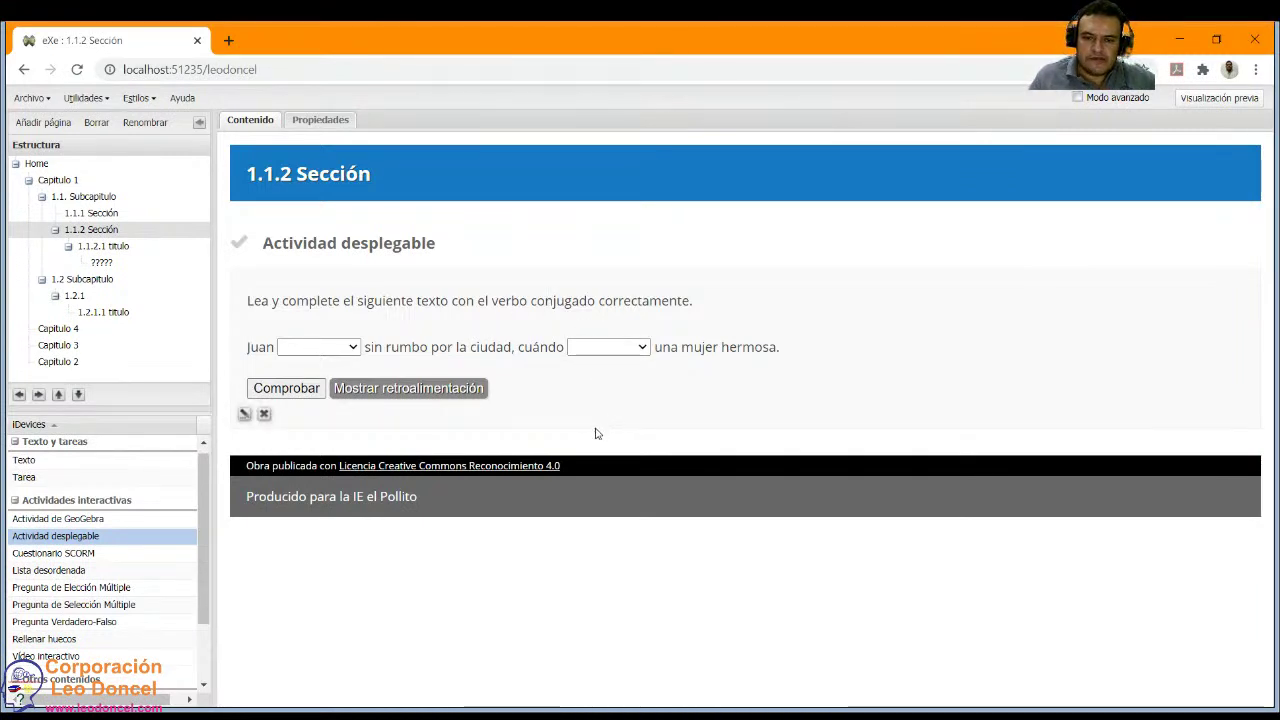
click(280, 388)
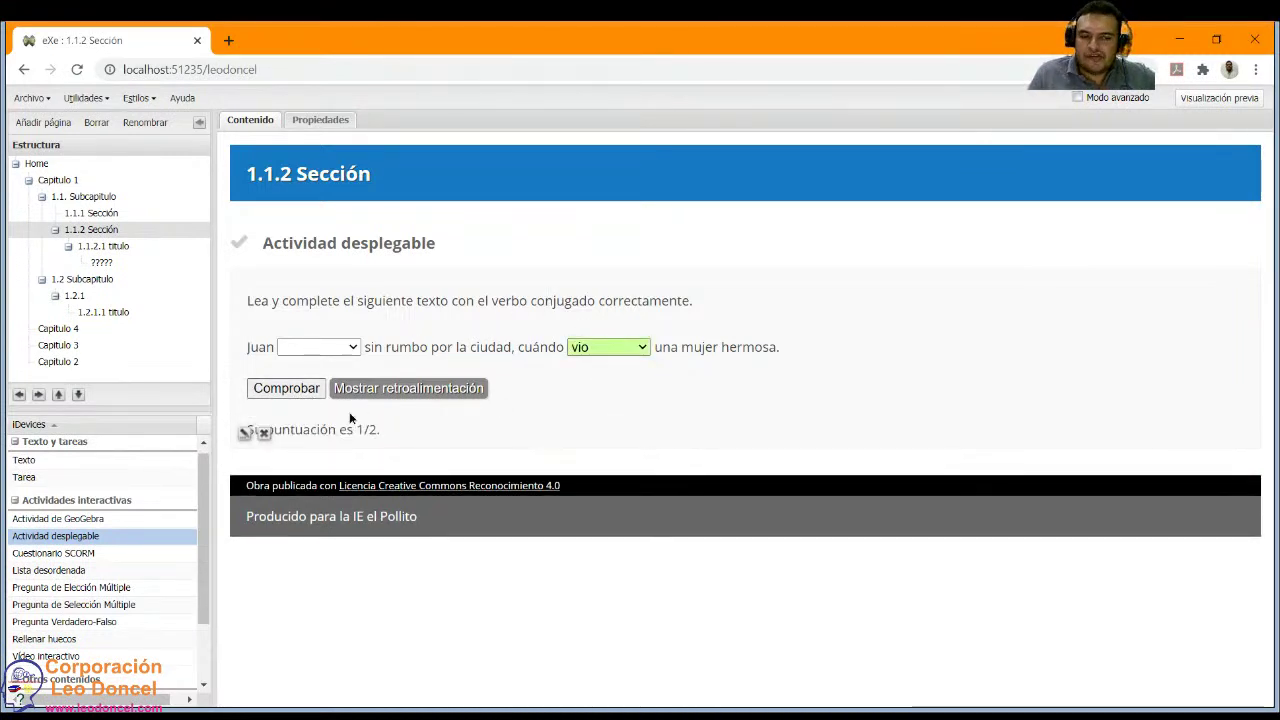
drag(328, 430, 354, 430)
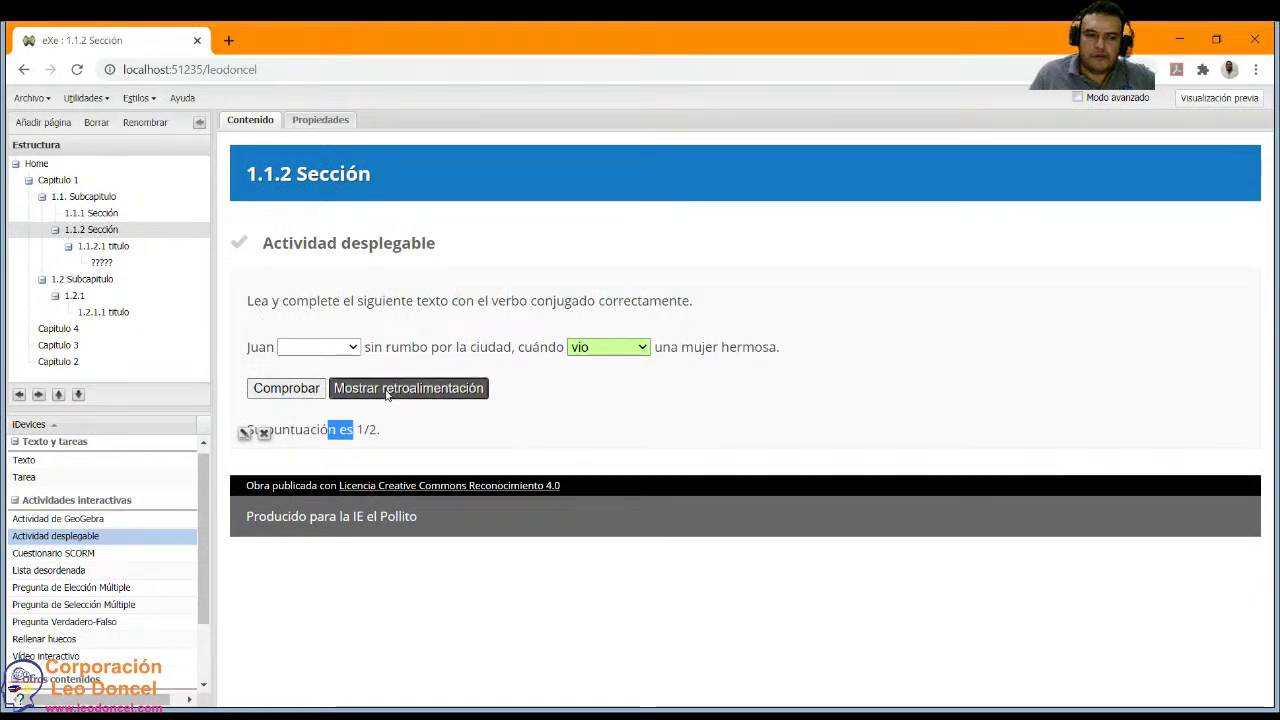
click(390, 390)
drag(248, 462, 270, 462)
drag(378, 478, 380, 476)
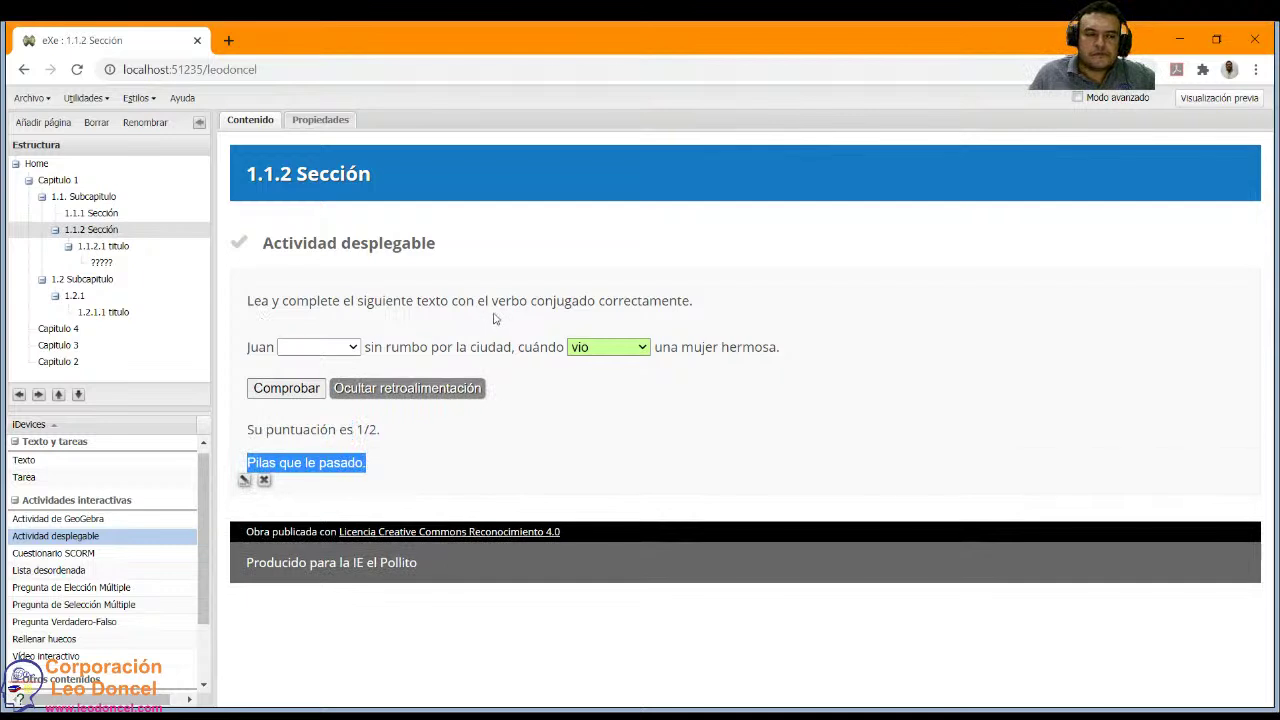
scroll(166, 526, down, 2)
scroll(166, 526, up, 2)
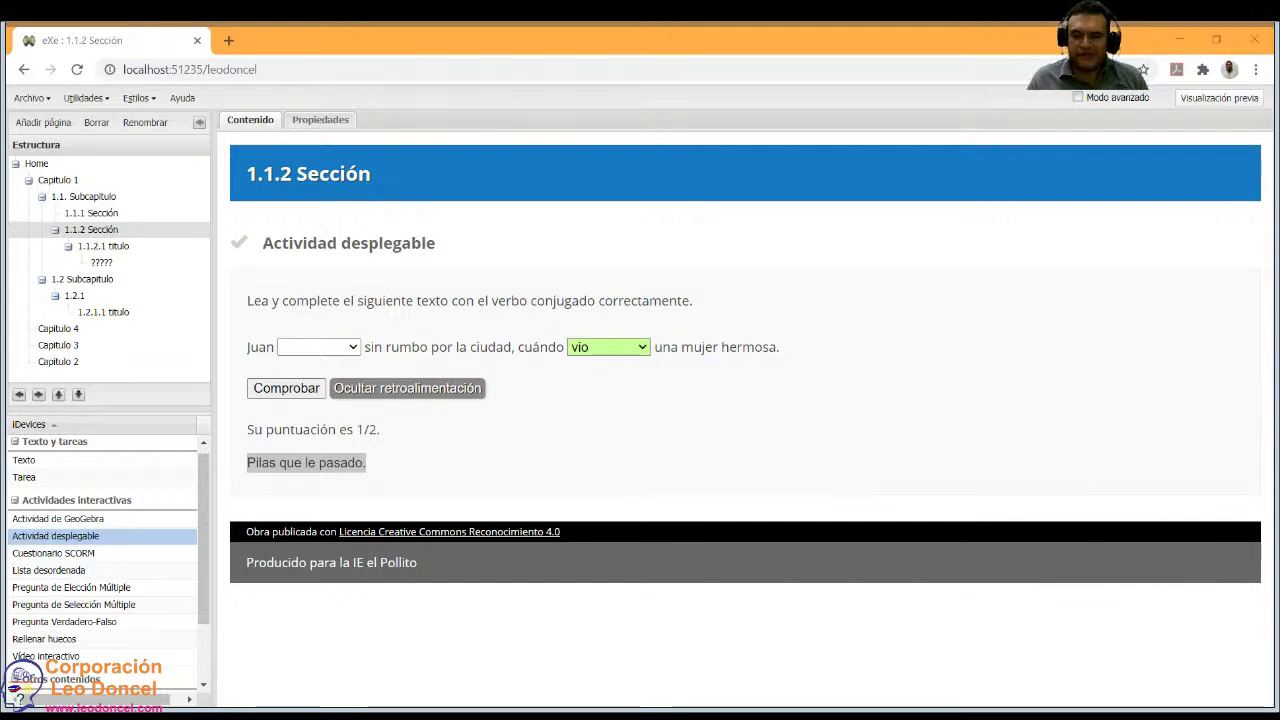
click(1097, 555)
click(517, 400)
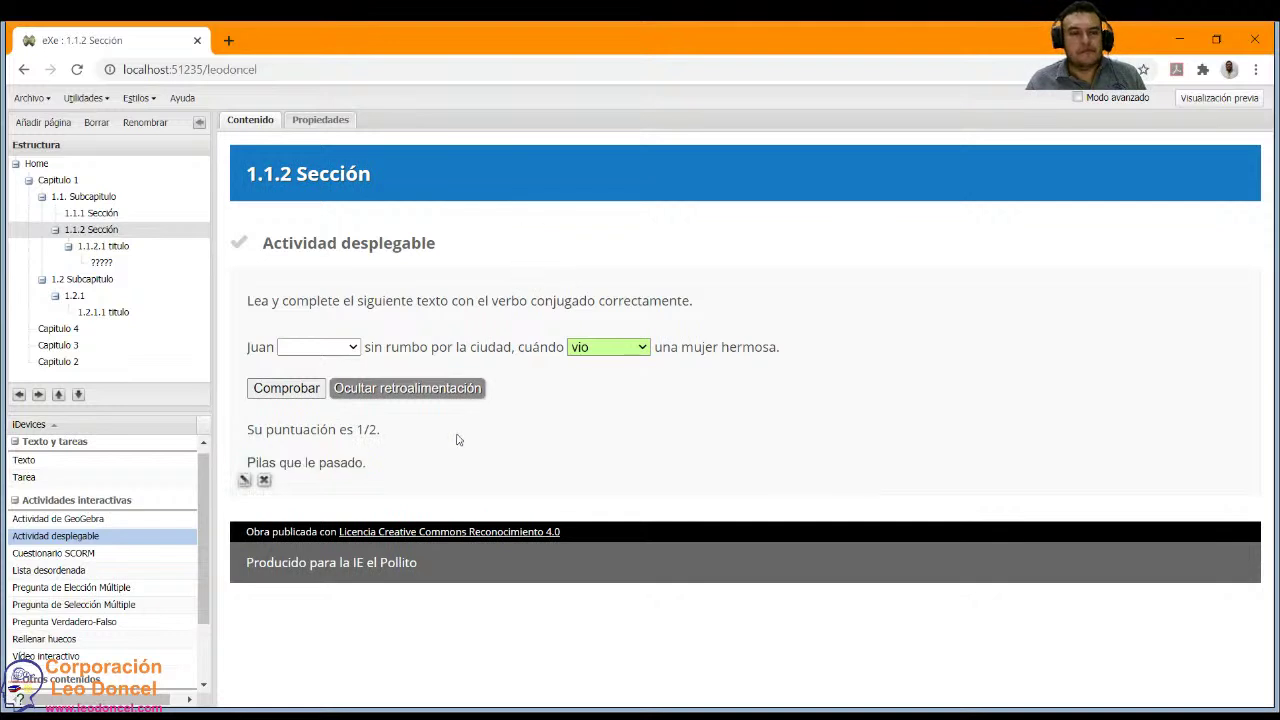
scroll(130, 500, down, 2)
scroll(102, 537, up, 2)
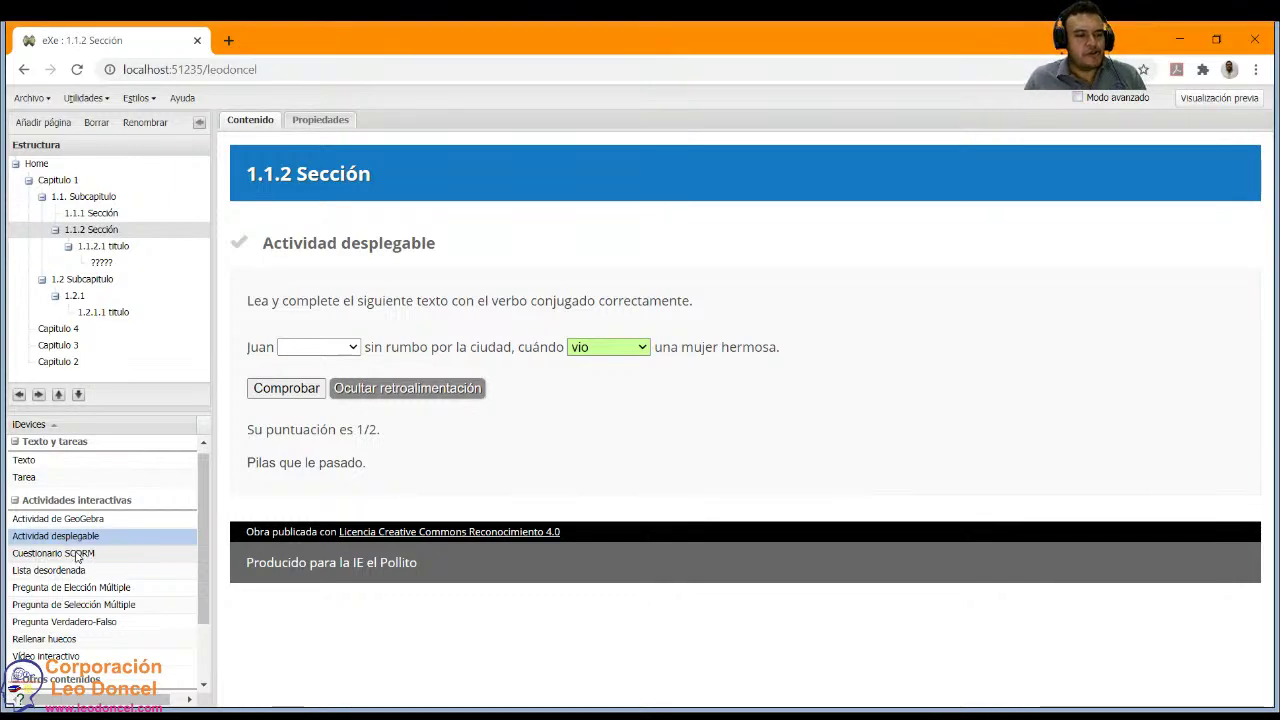
Add a Cuestionario SCORM to section 1.1.2, title it "Evaluación" and enter "Pregunta 1" as its question.
click(78, 557)
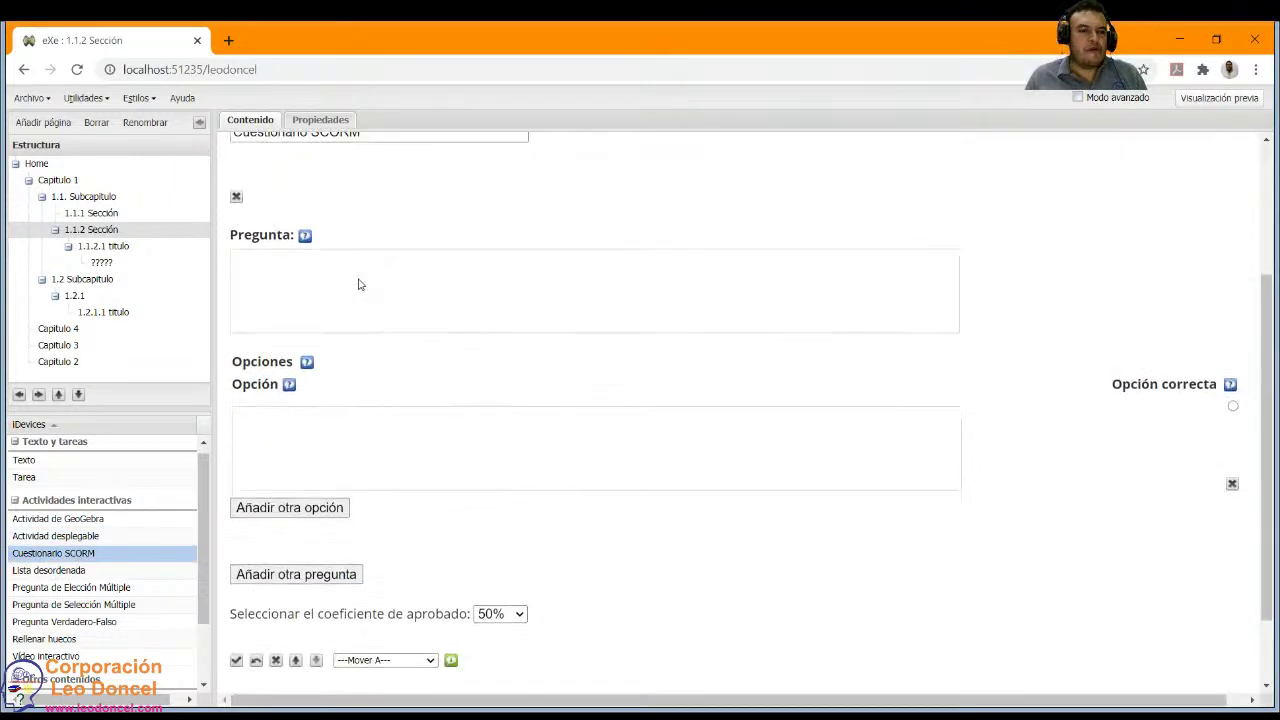
scroll(360, 285, down, 1)
scroll(360, 285, up, 2)
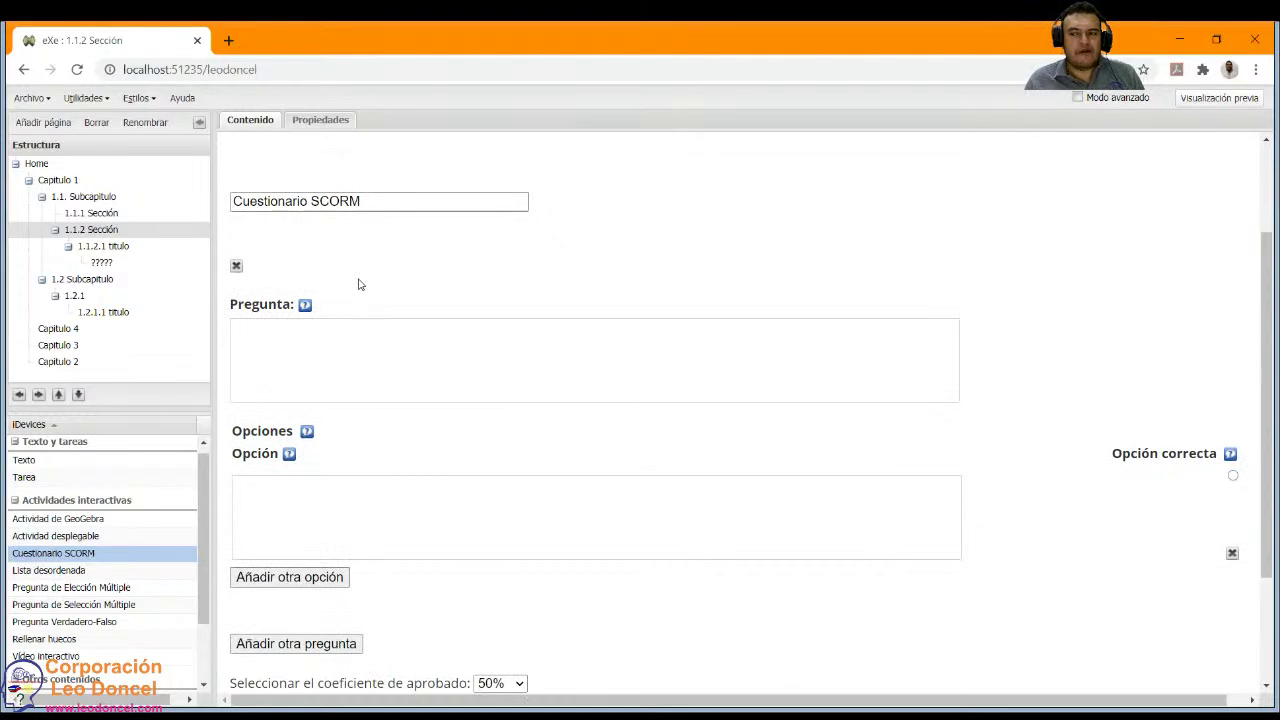
drag(389, 197, 228, 207)
text(Evaluacióbnn)
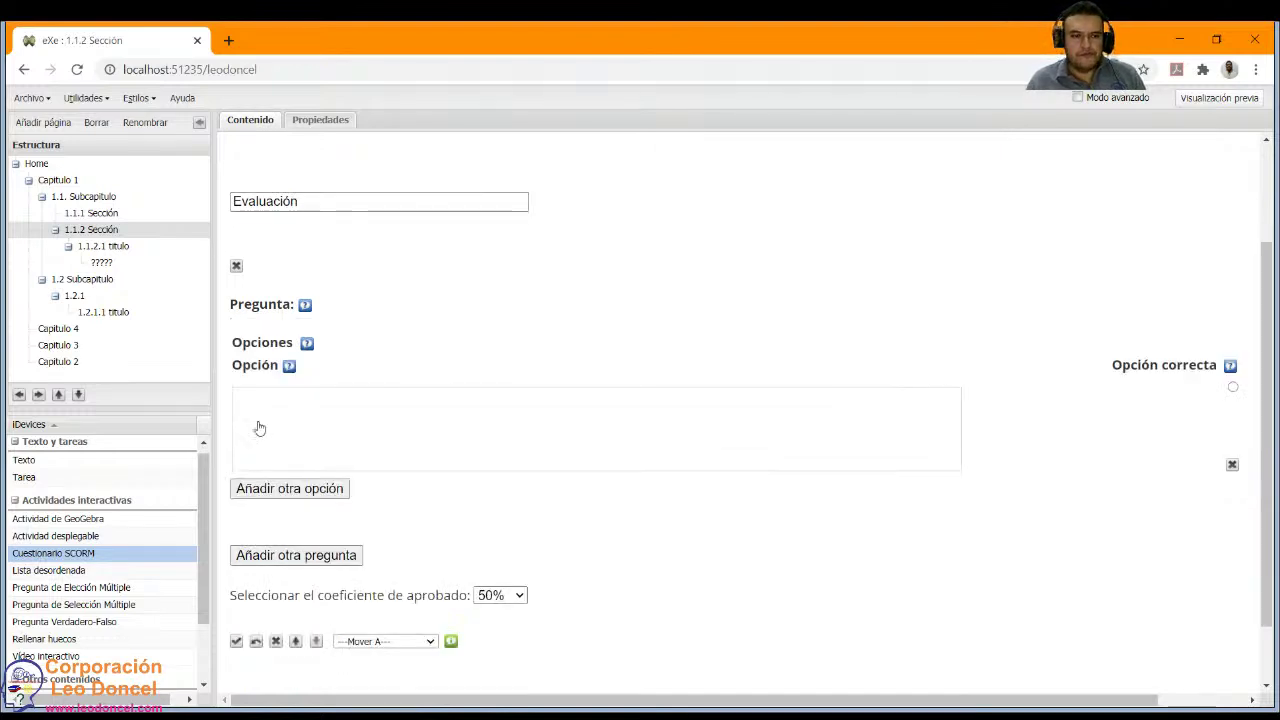
text(Pregunta 1)
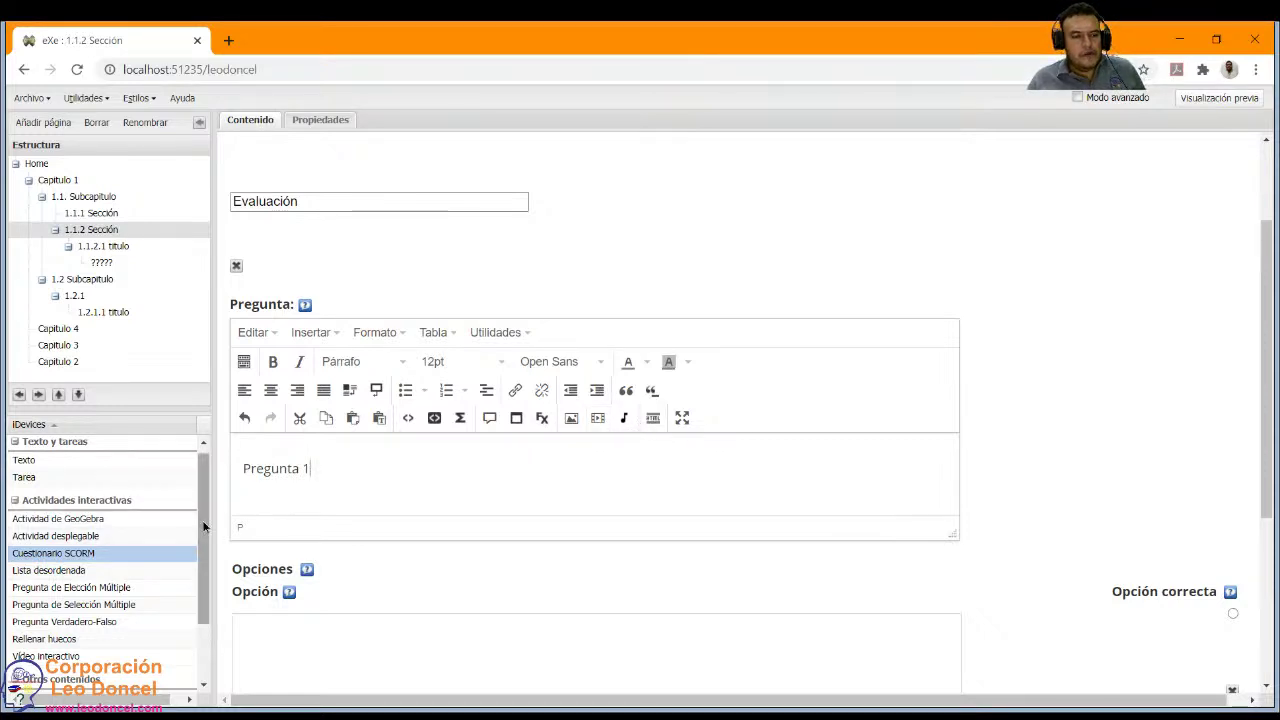
drag(202, 520, 202, 533)
scroll(203, 533, down, 1)
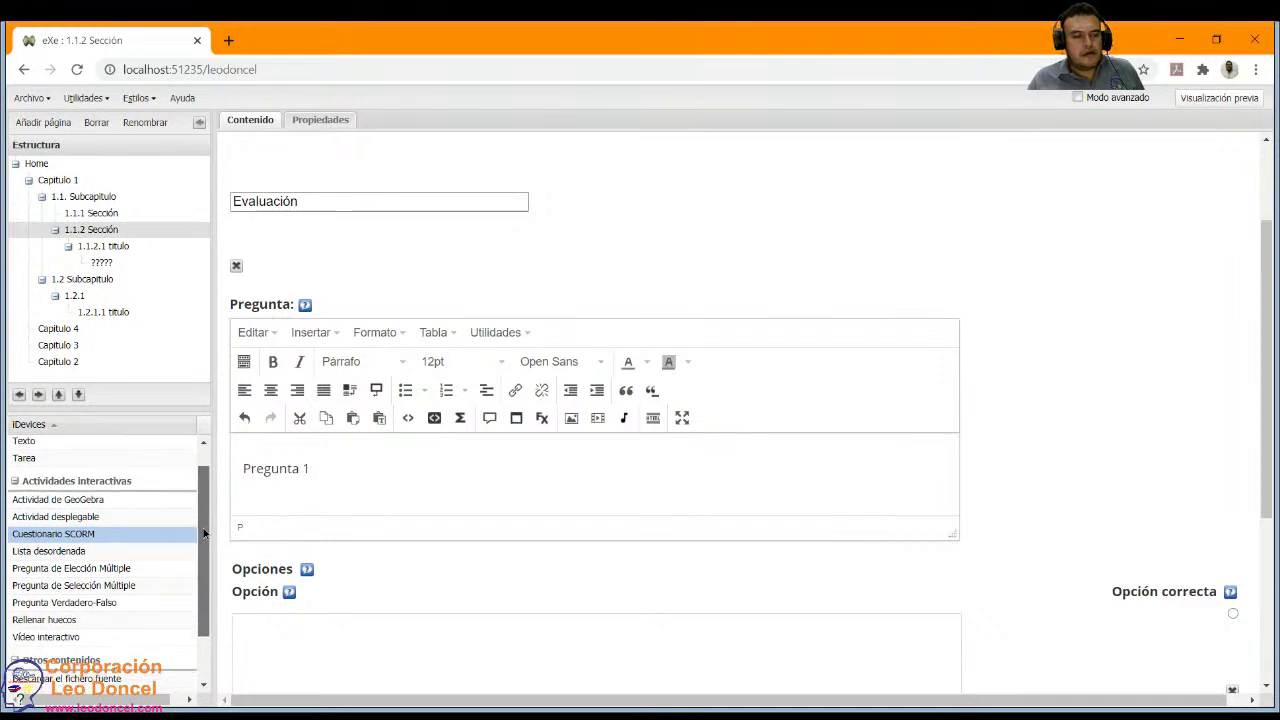
scroll(200, 519, up, 2)
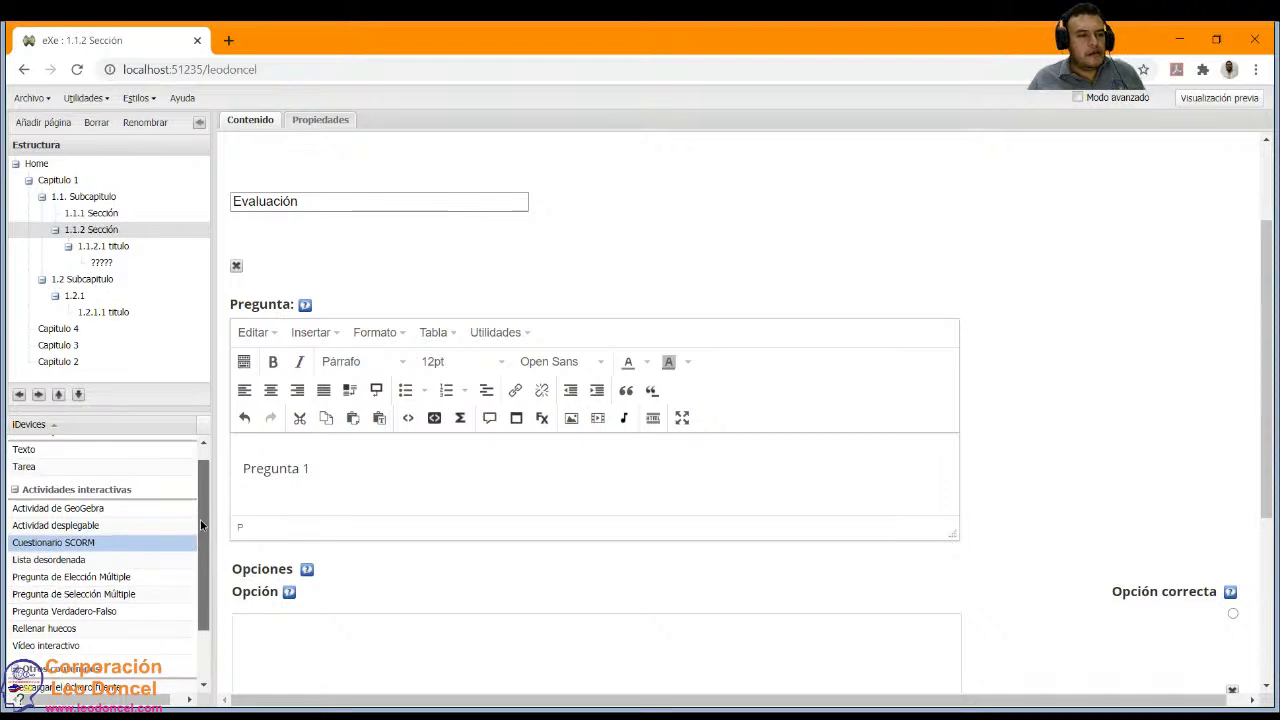
drag(199, 520, 210, 454)
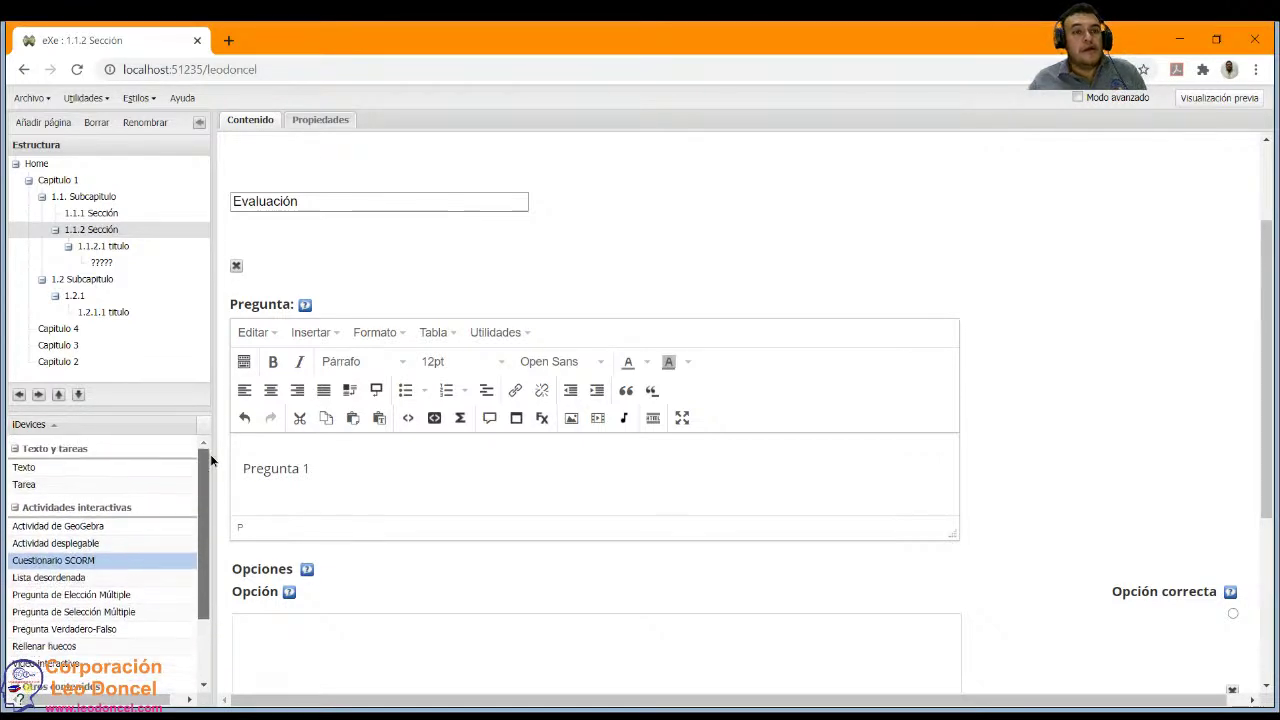
scroll(110, 533, down, 3)
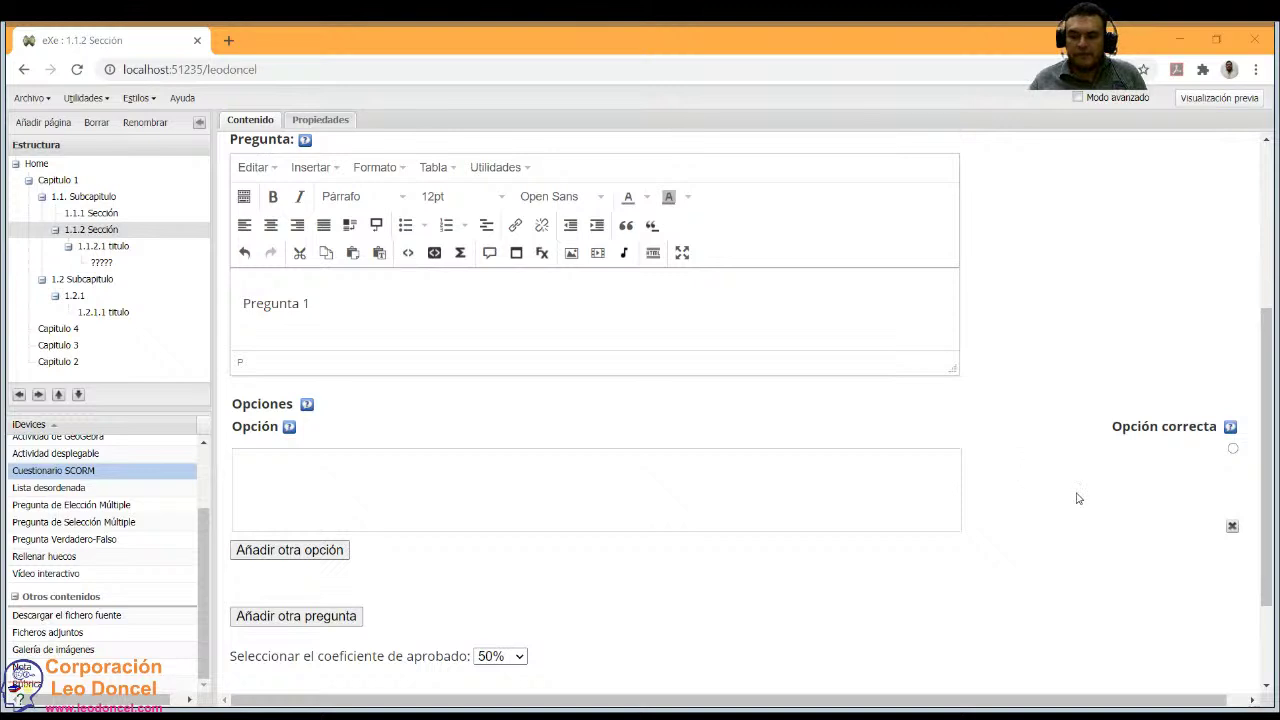
Enter "A" as the first answer option of Pregunta 1.
click(369, 374)
scroll(369, 357, up, 2)
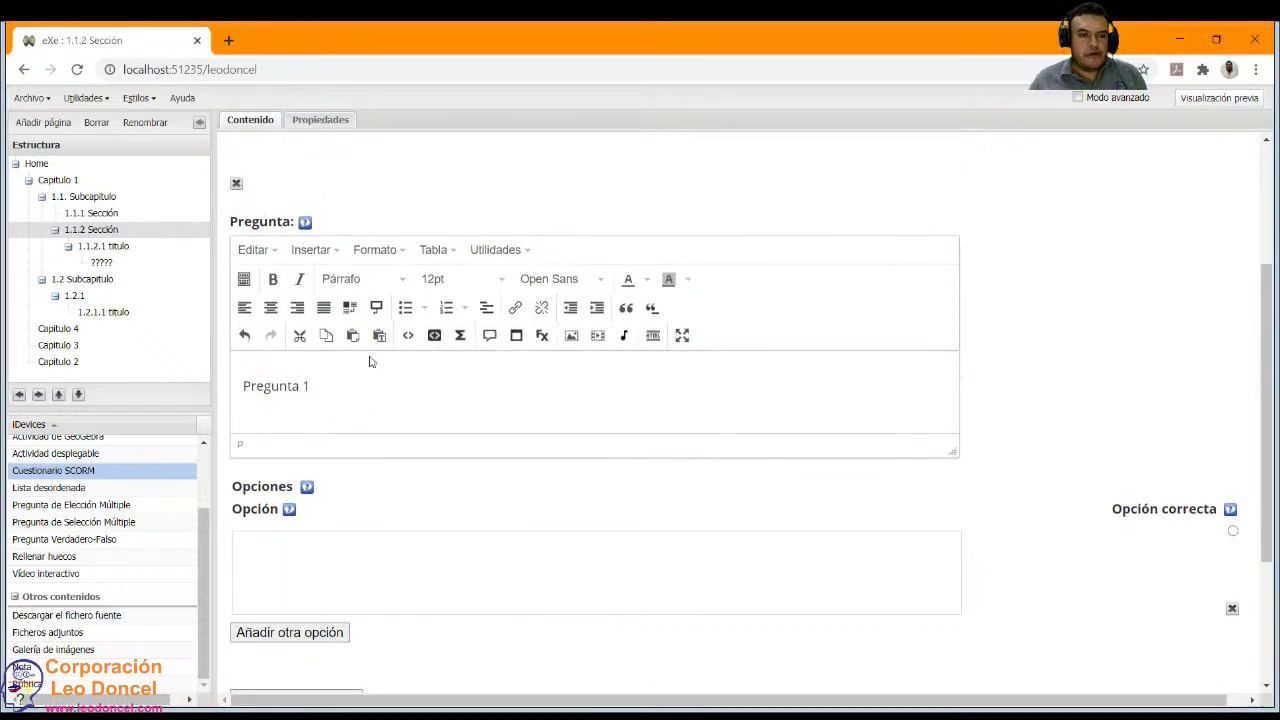
scroll(367, 357, up, 3)
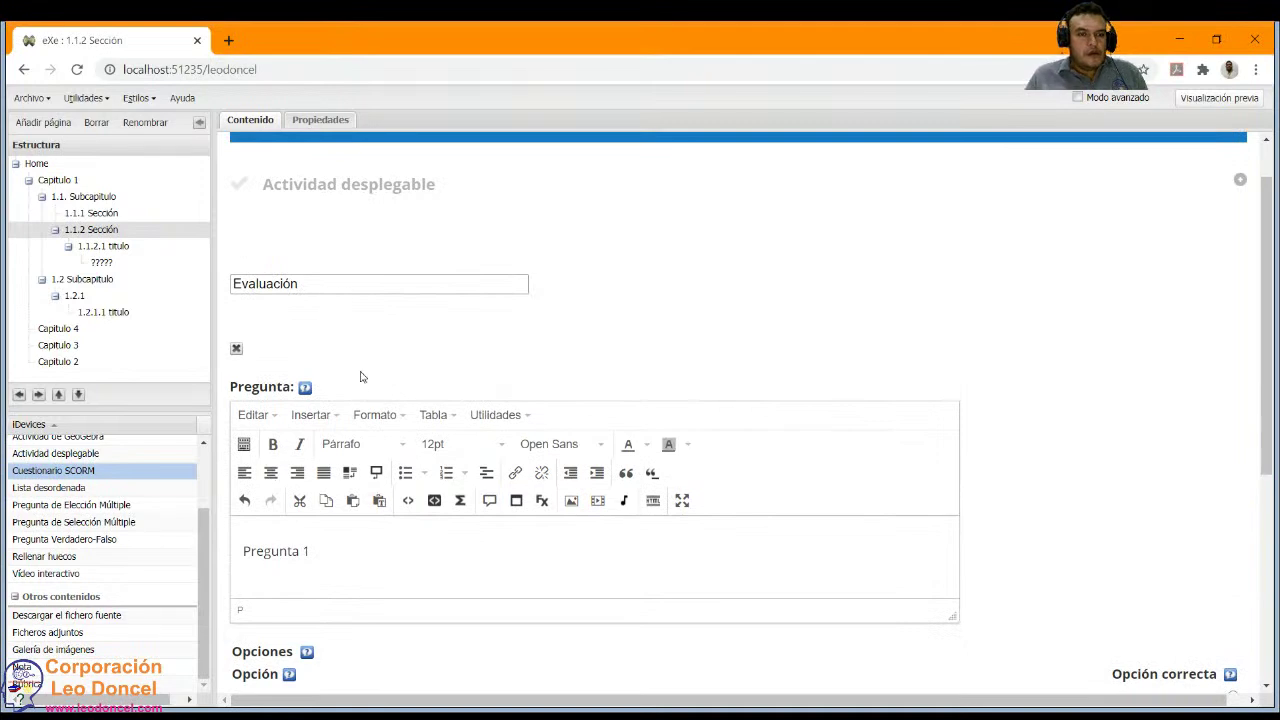
scroll(314, 471, down, 3)
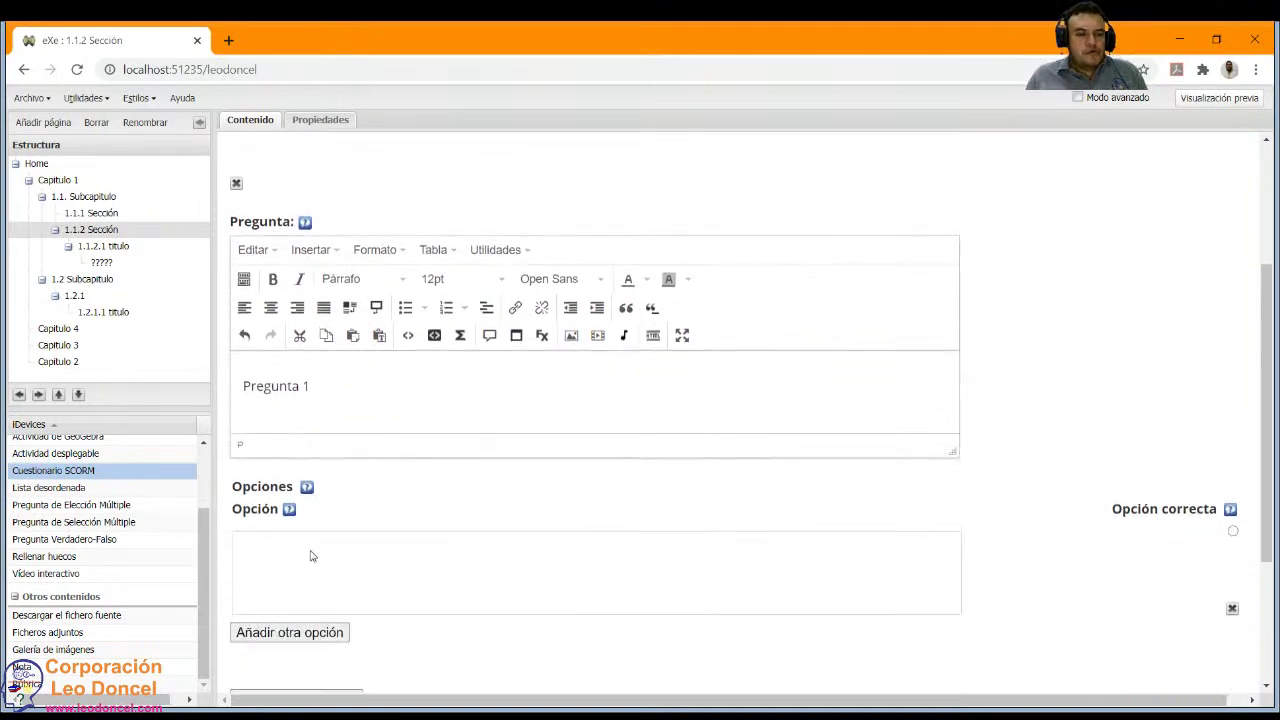
click(317, 545)
scroll(300, 534, down, 4)
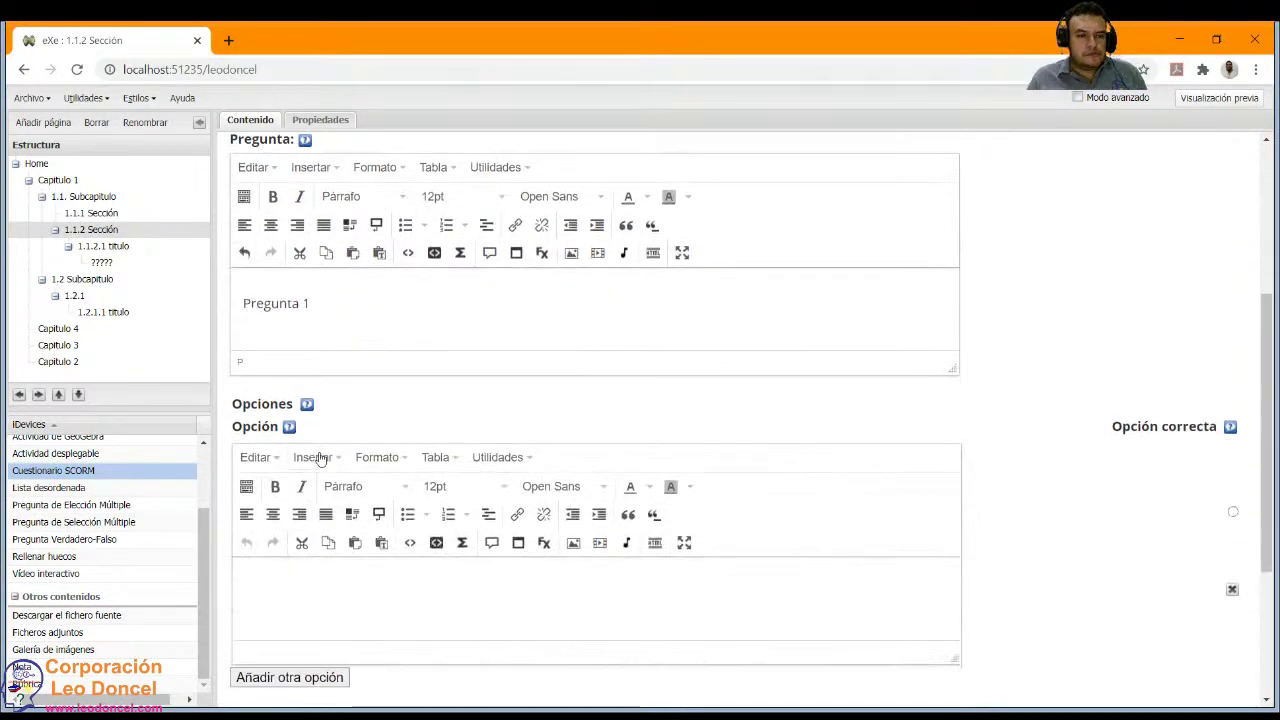
click(310, 422)
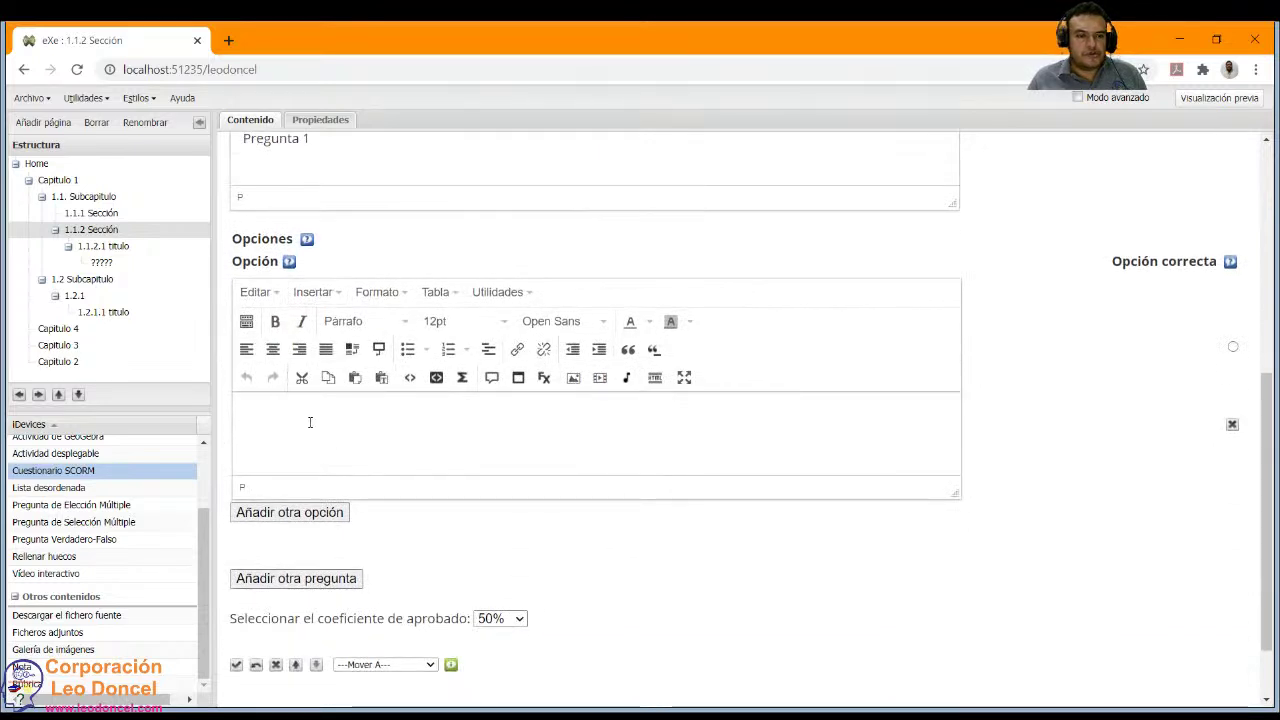
Add a second answer option to Pregunta 1 with the text "B".
click(311, 516)
scroll(295, 525, down, 1)
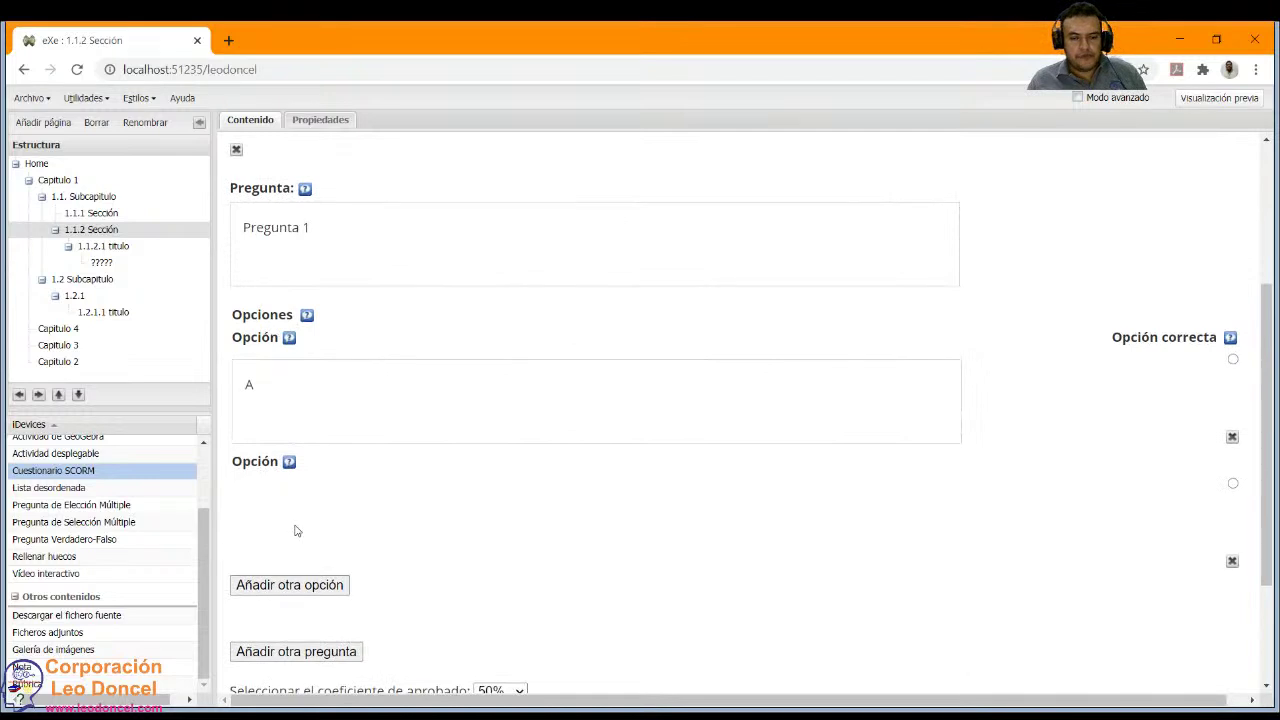
click(300, 495)
scroll(271, 452, down, 2)
text(B)
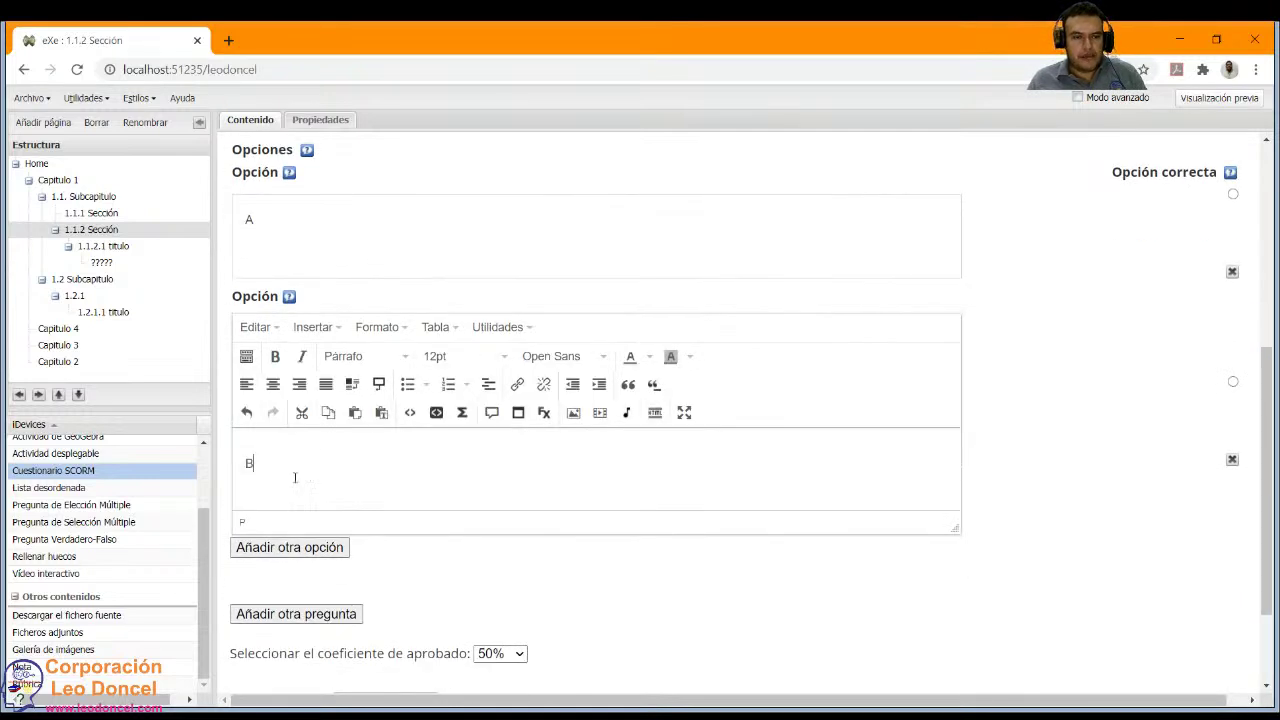
Add a third answer option to Pregunta 1 with the text "C".
scroll(286, 463, down, 2)
click(285, 411)
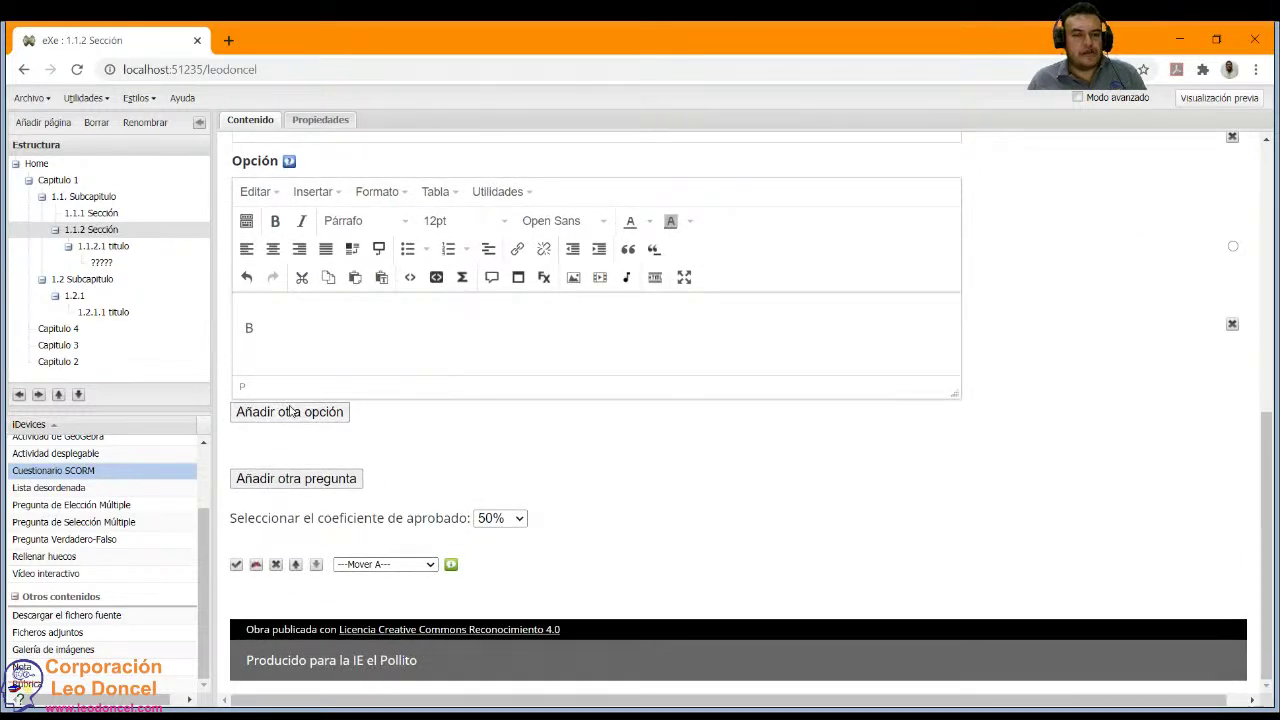
scroll(279, 416, down, 5)
scroll(277, 416, down, 3)
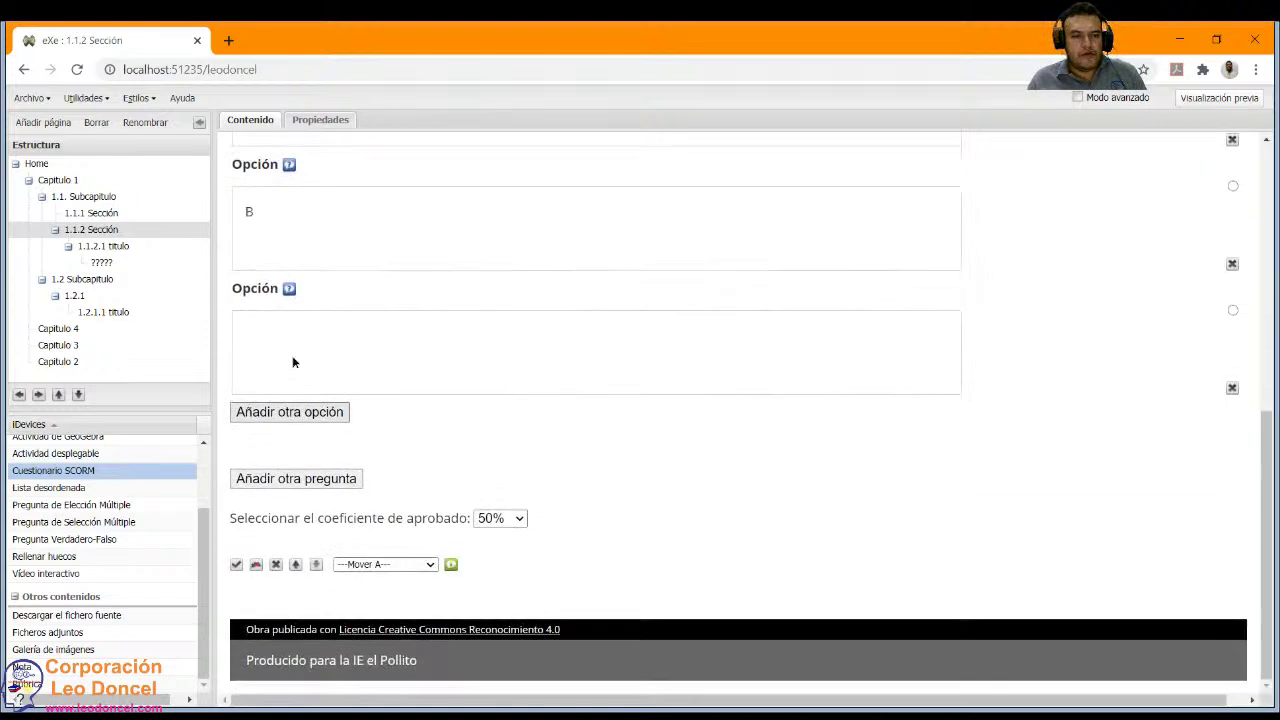
click(279, 345)
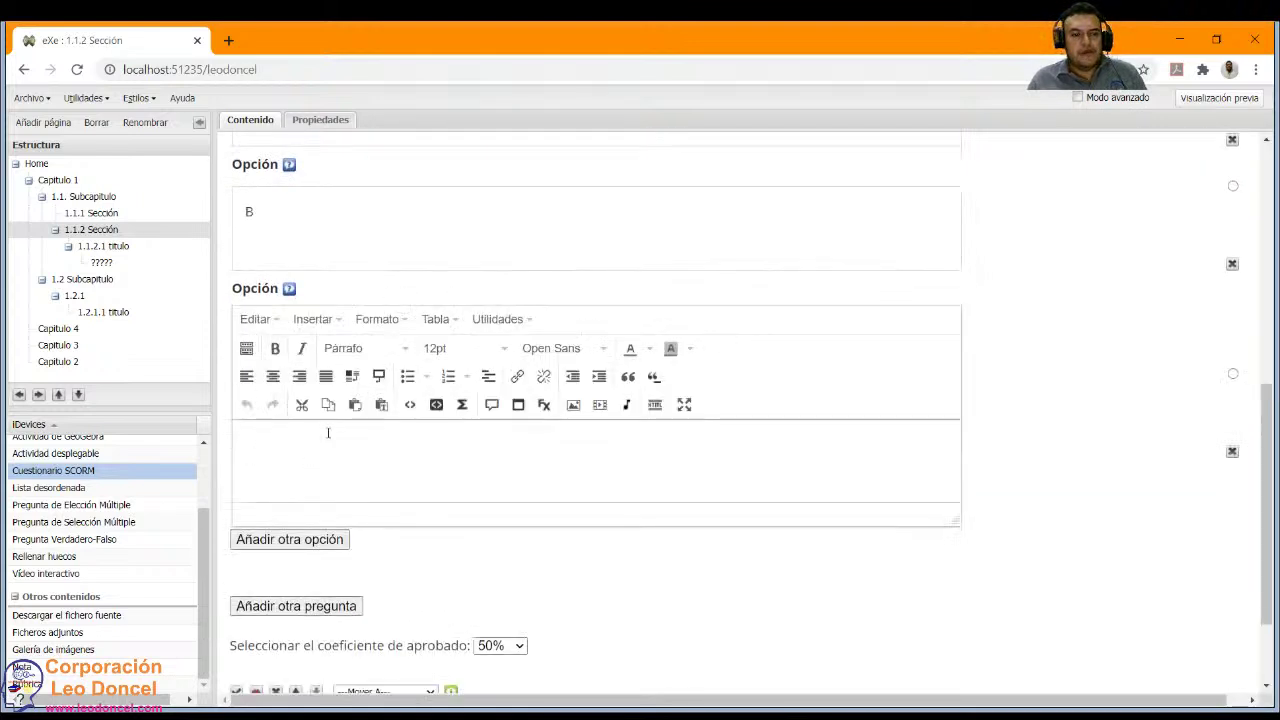
text(C)
Mark option B as the correct answer to Pregunta 1.
scroll(329, 433, up, 3)
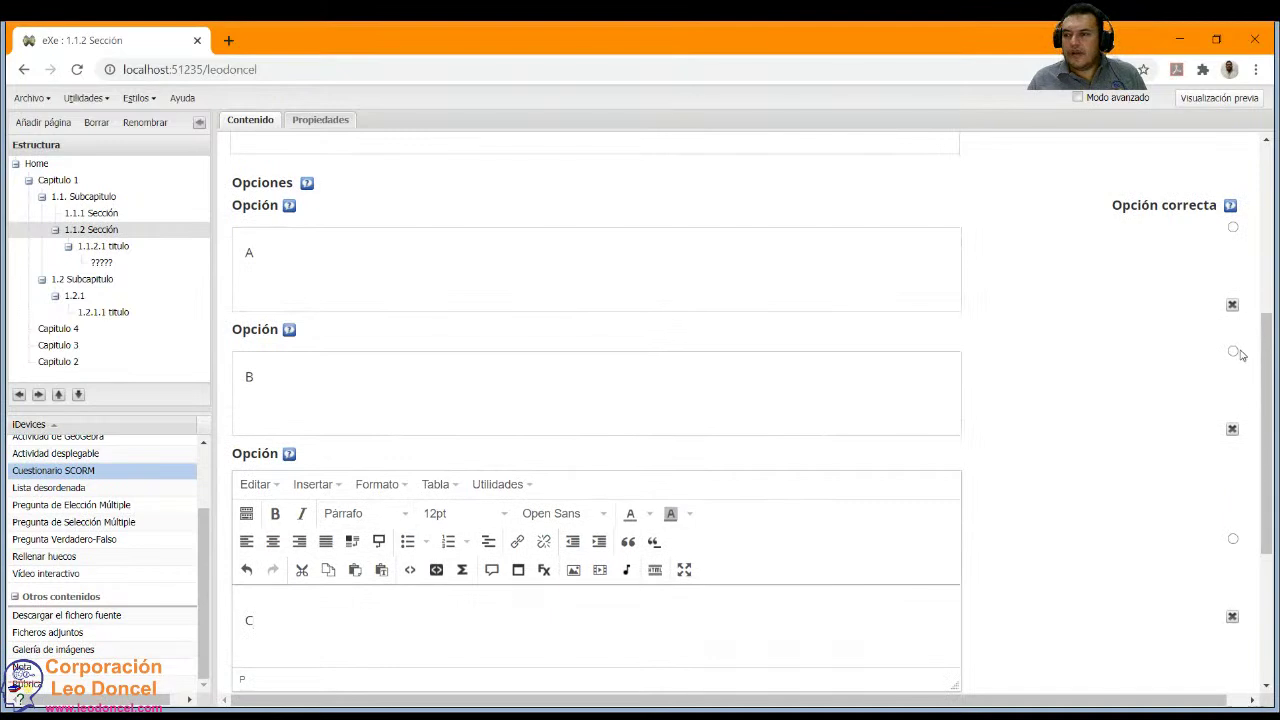
click(1234, 351)
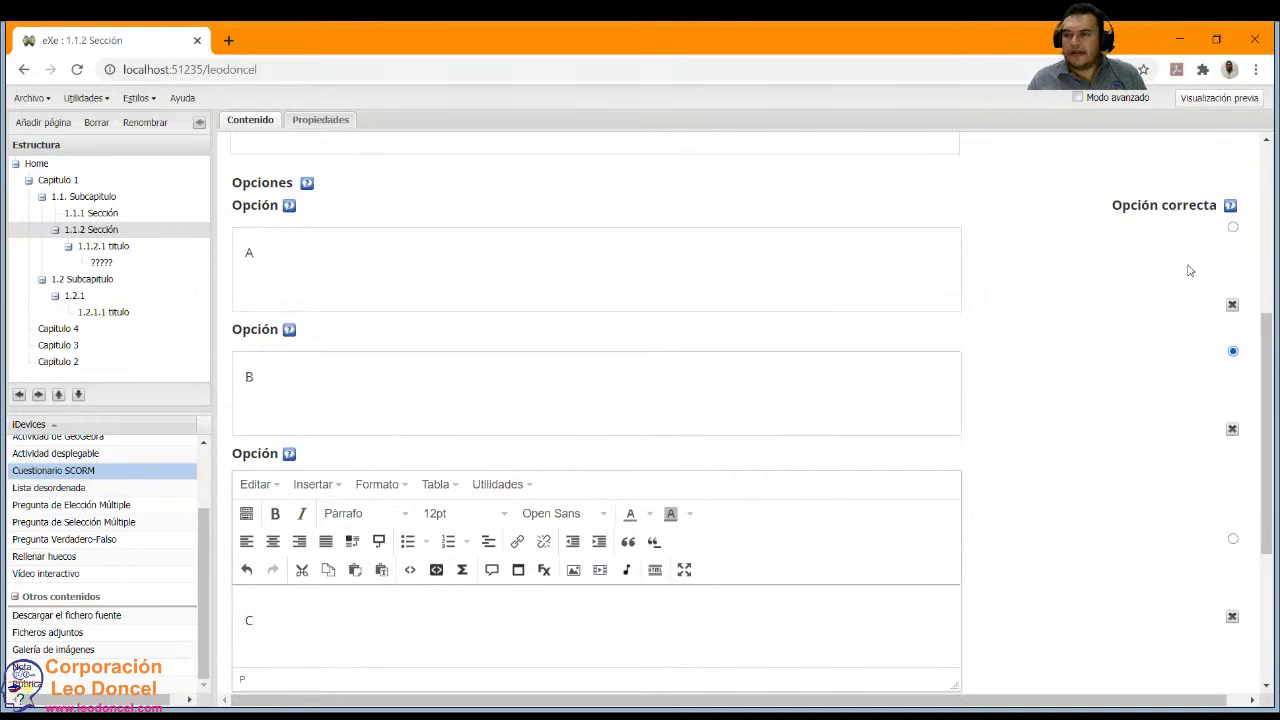
click(1231, 205)
click(640, 433)
scroll(651, 433, up, 1)
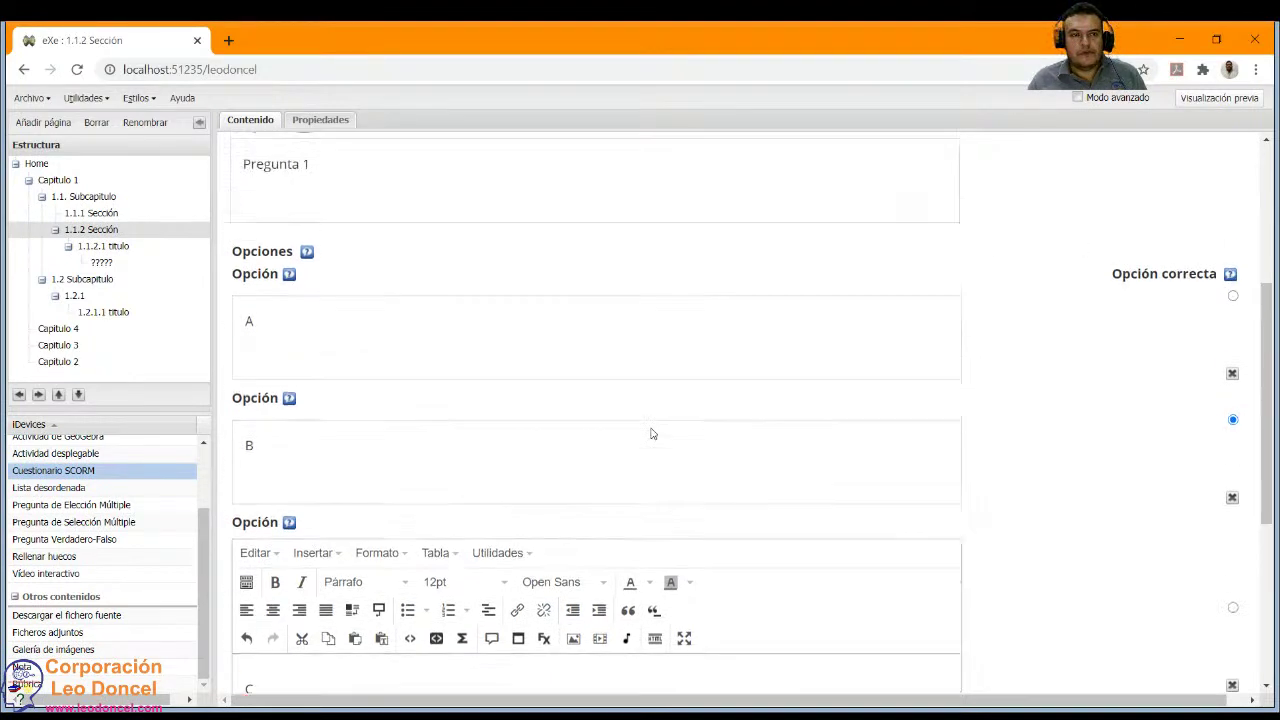
scroll(651, 433, up, 2)
Add another question to the questionnaire and enter "Pregunta 2" as its text.
scroll(378, 347, down, 6)
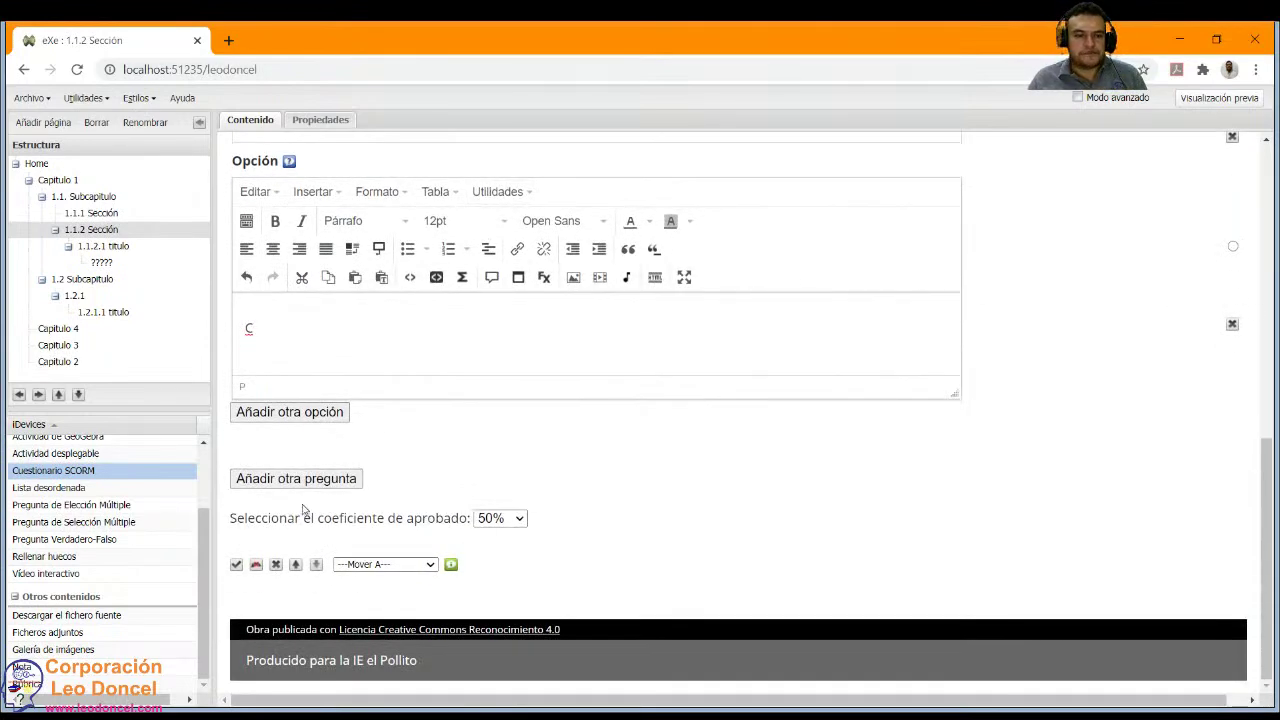
click(297, 481)
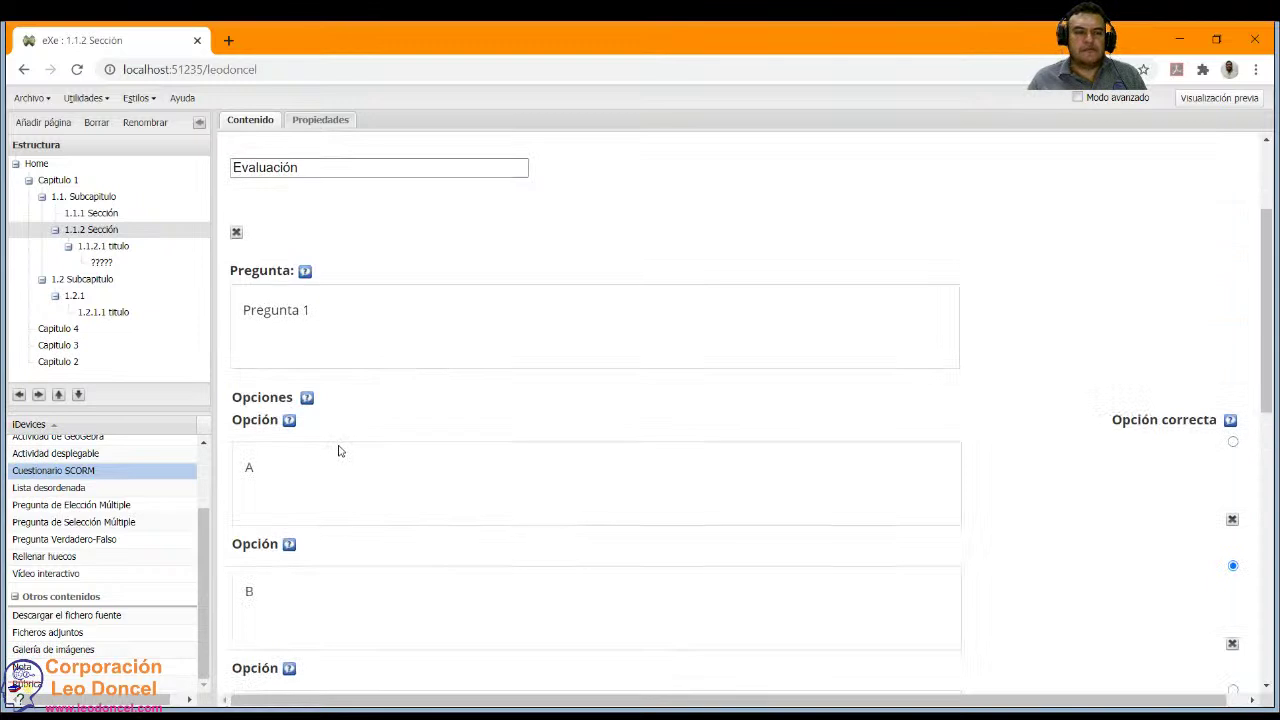
scroll(309, 352, down, 6)
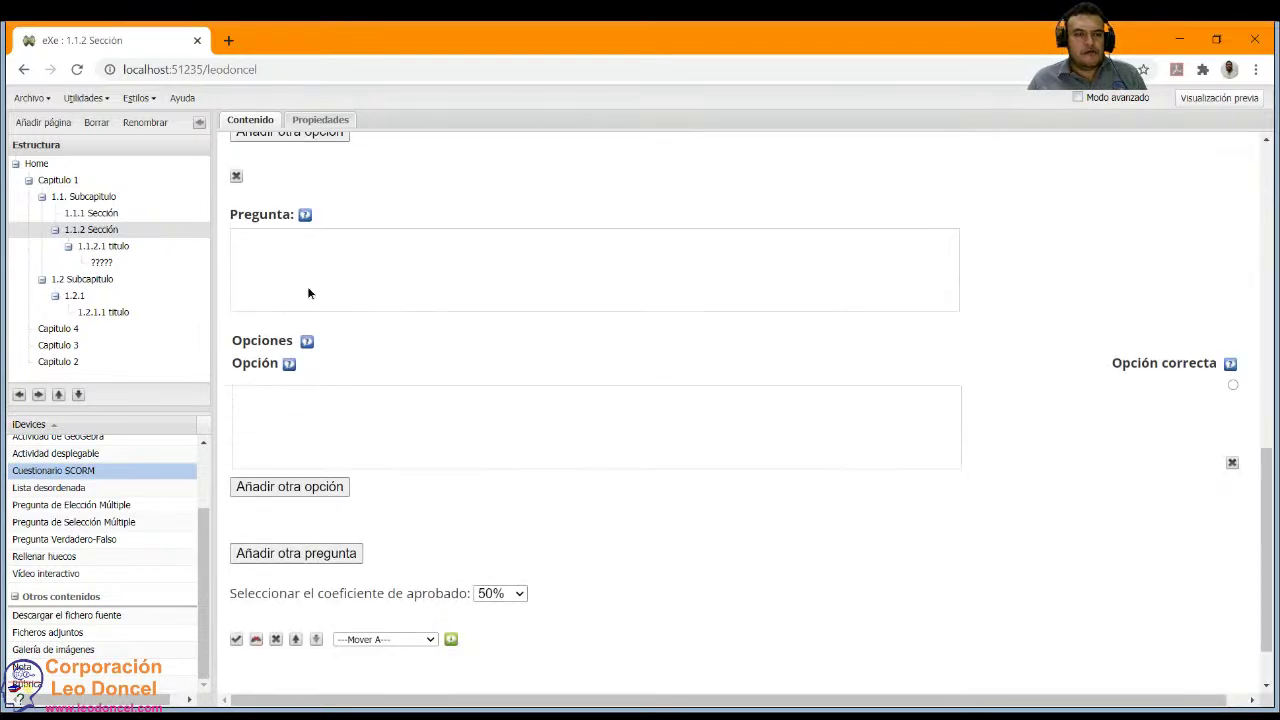
click(308, 292)
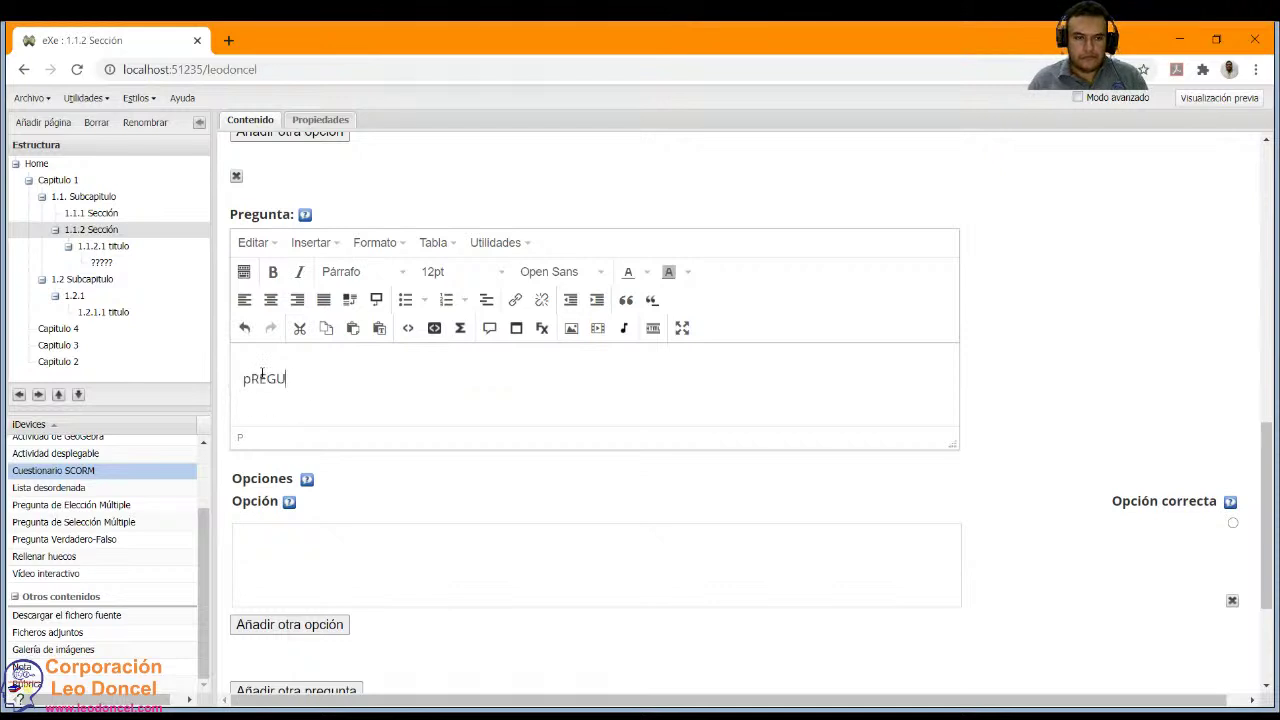
double_click(262, 377)
text(Pregunta 2)
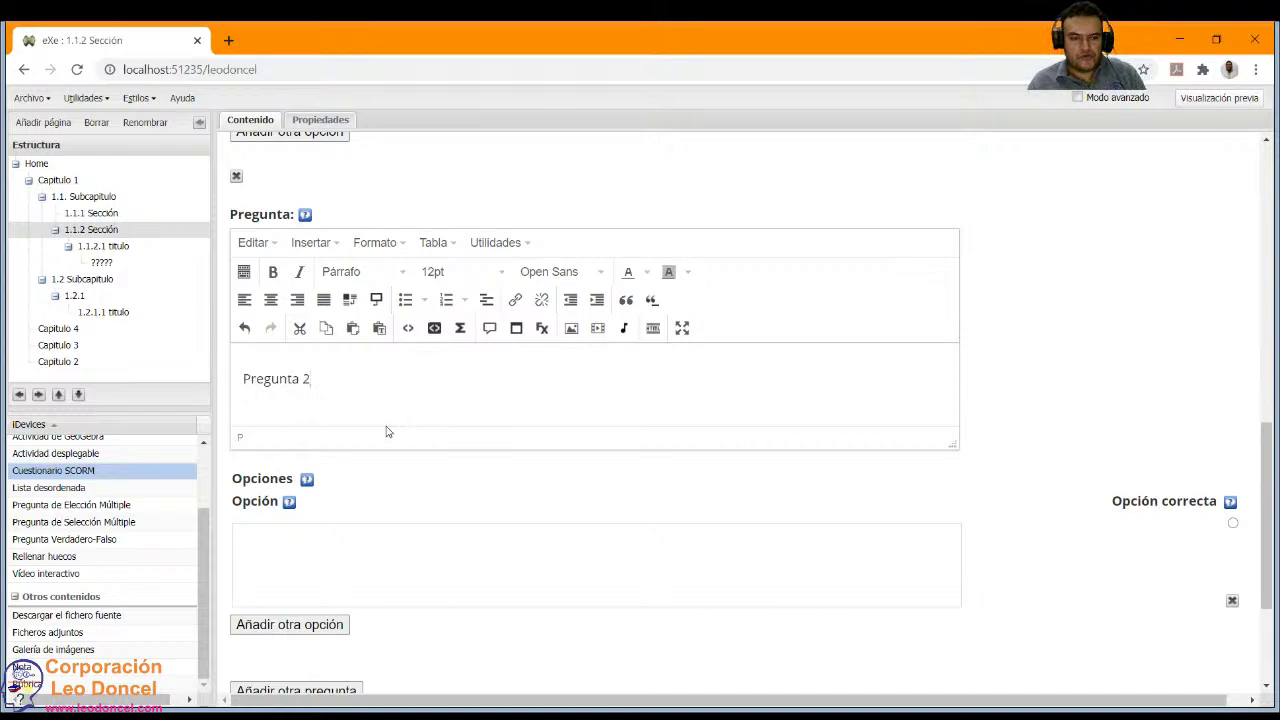
Enter "A" as the first answer option of Pregunta 2.
scroll(388, 432, down, 2)
click(309, 394)
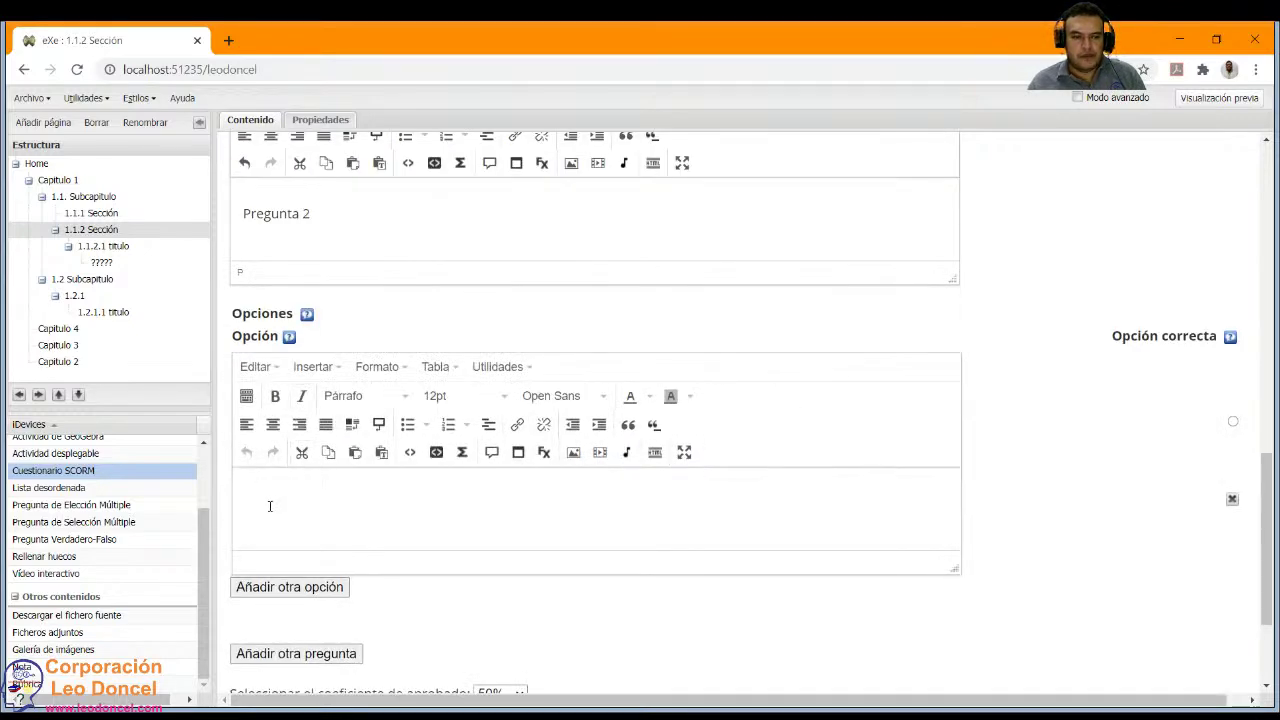
scroll(277, 505, down, 2)
Add a second answer option to Pregunta 2 with the text "B".
click(300, 420)
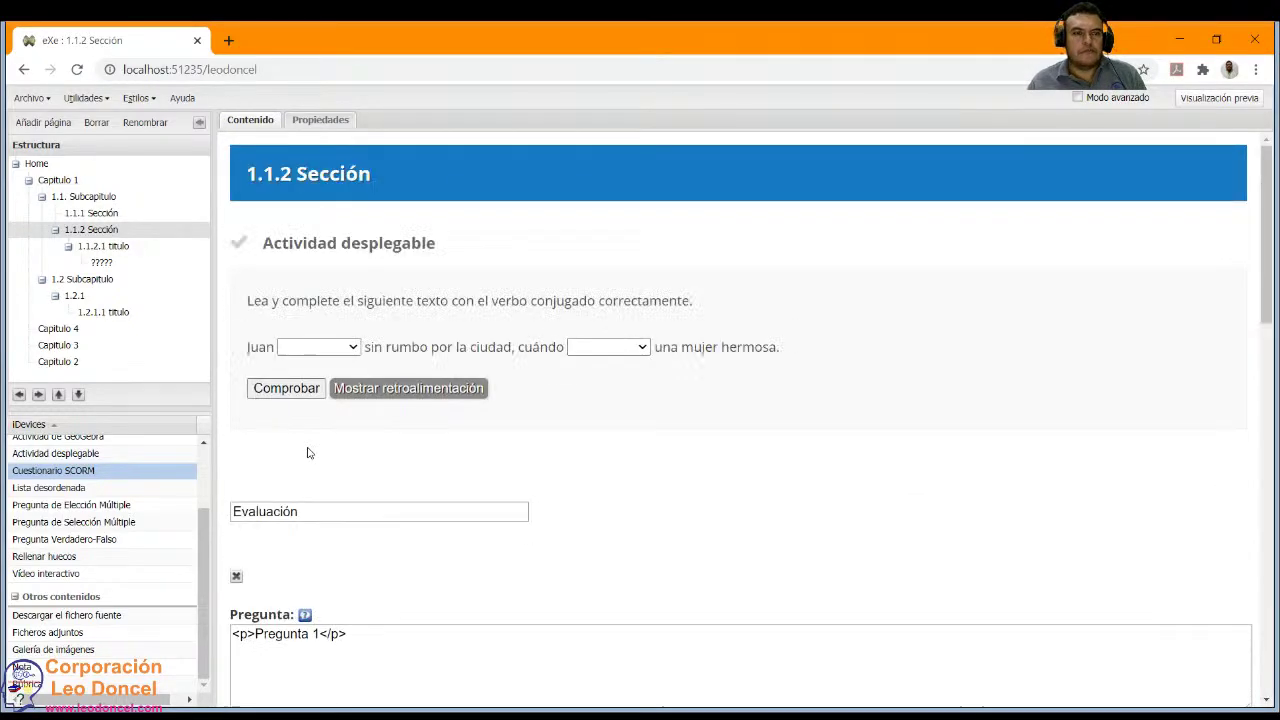
scroll(303, 470, down, 3)
scroll(310, 480, down, 5)
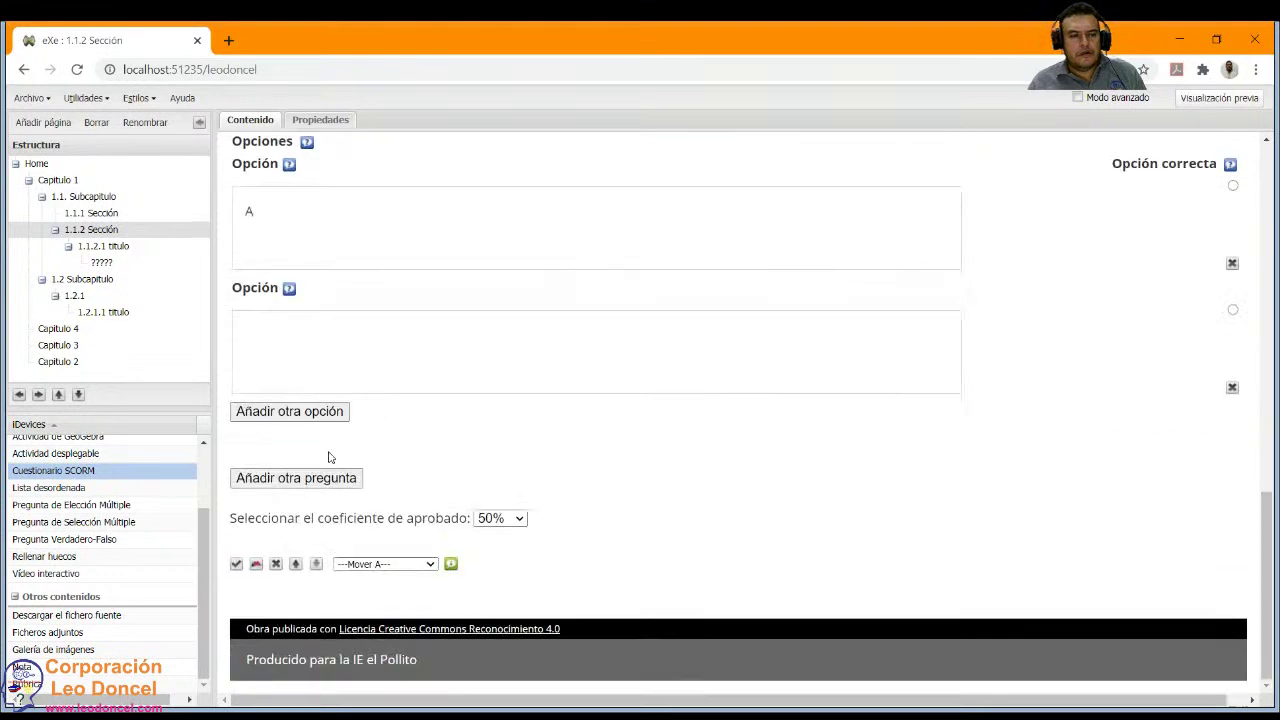
click(293, 357)
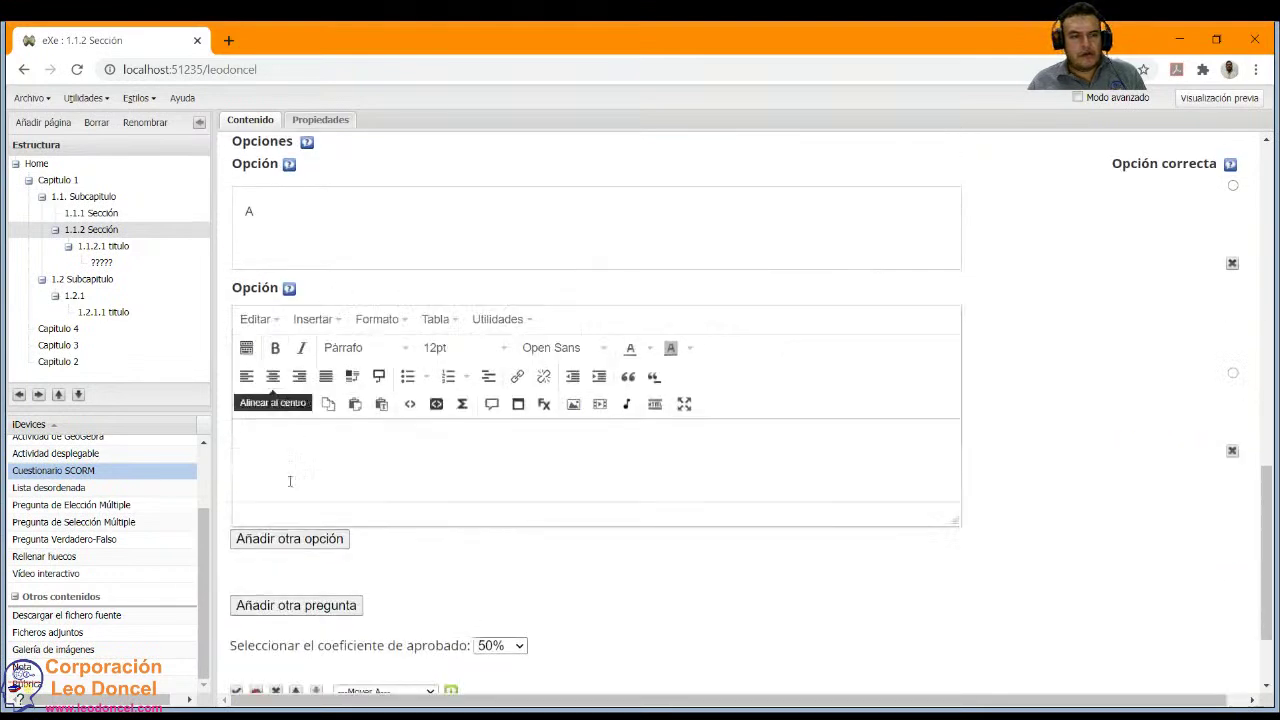
scroll(304, 463, down, 2)
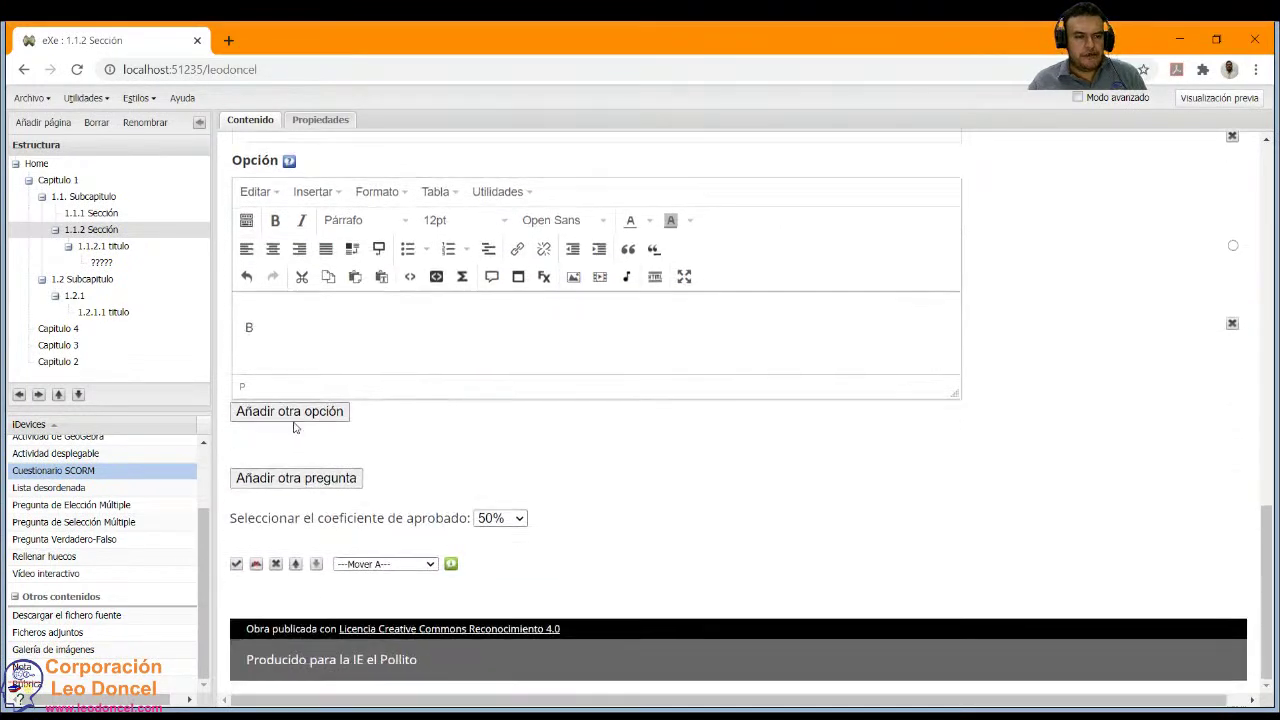
Add a third answer option to Pregunta 2 with the text "C".
click(306, 414)
scroll(394, 406, down, 8)
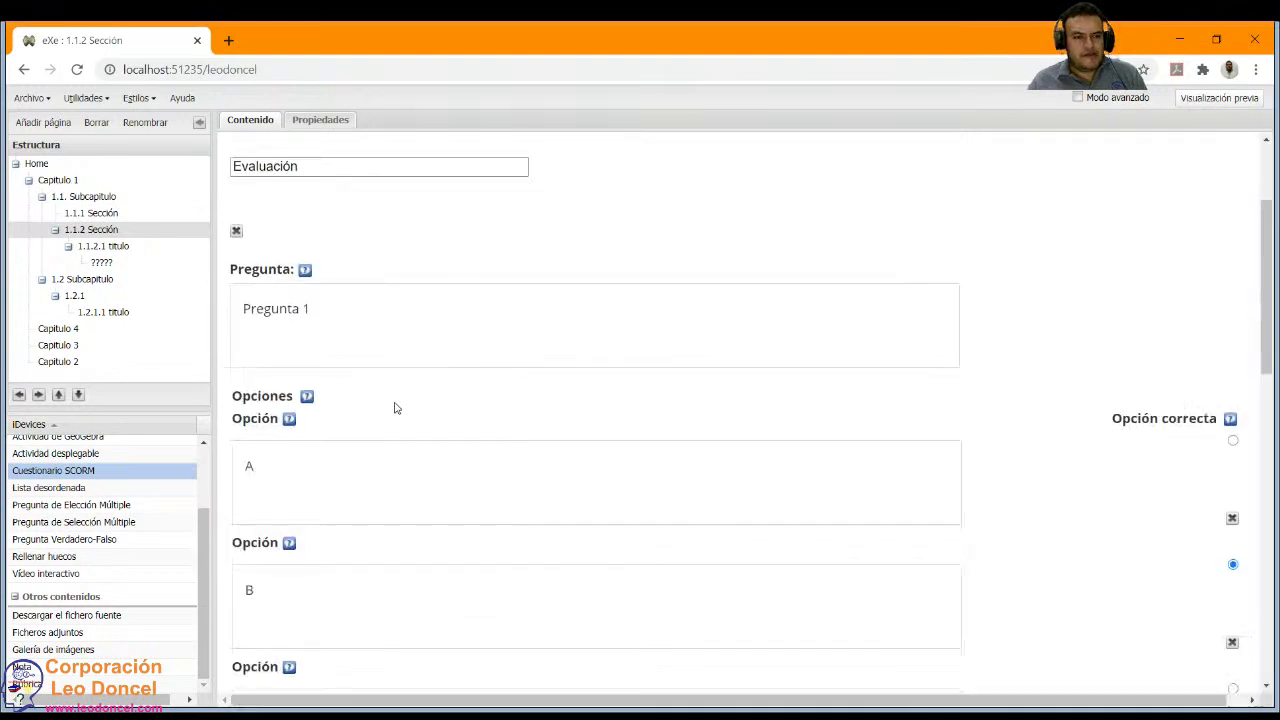
scroll(346, 523, down, 5)
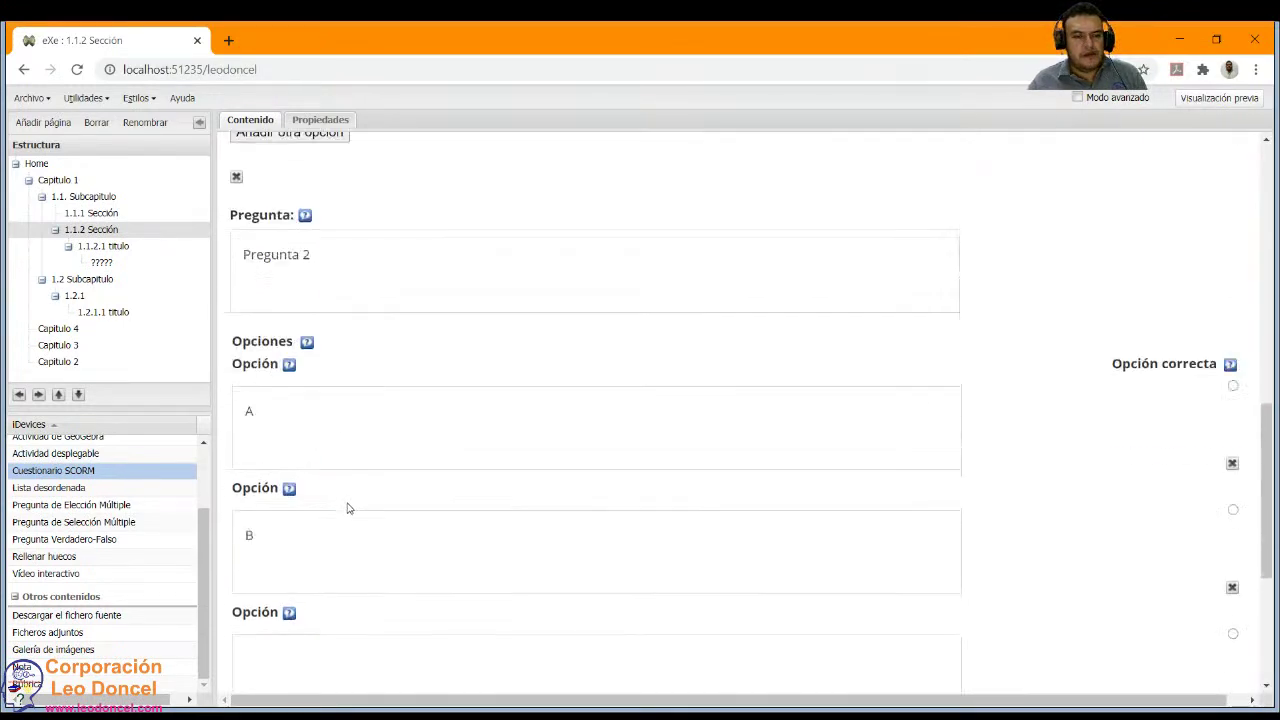
click(279, 427)
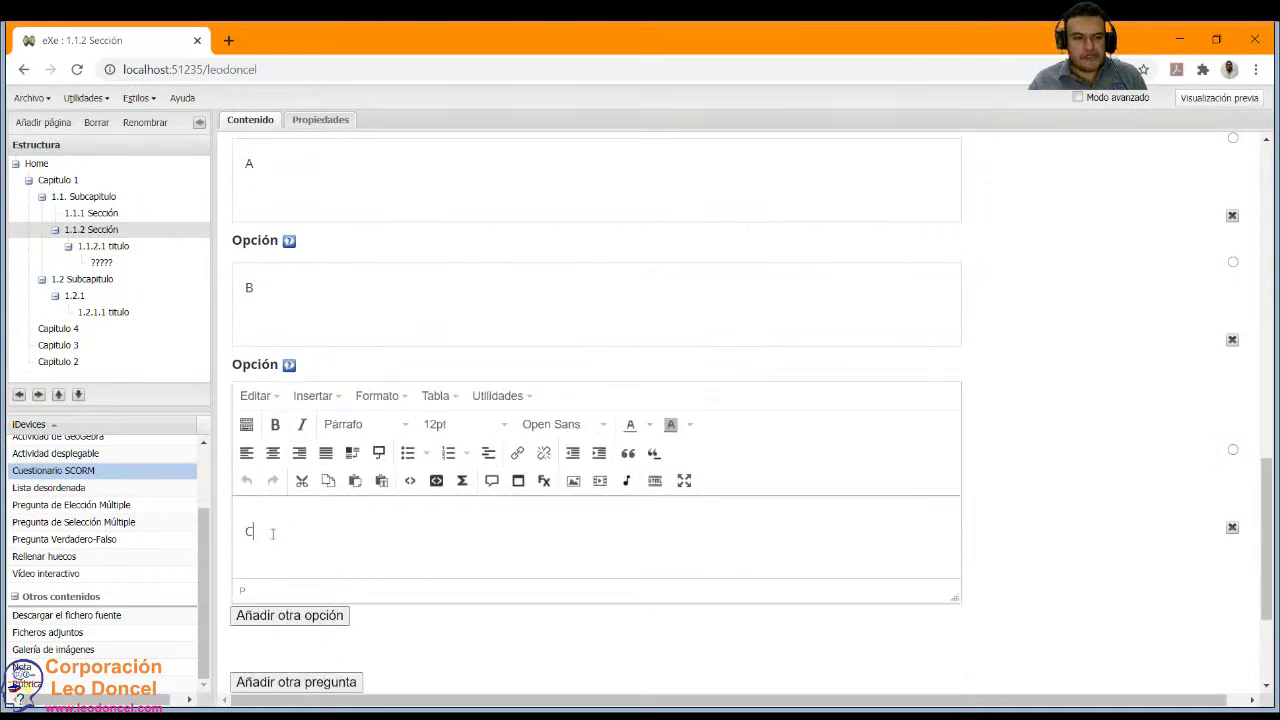
Add another question to the questionnaire and enter "Pregunta 3" as its text.
scroll(267, 547, down, 2)
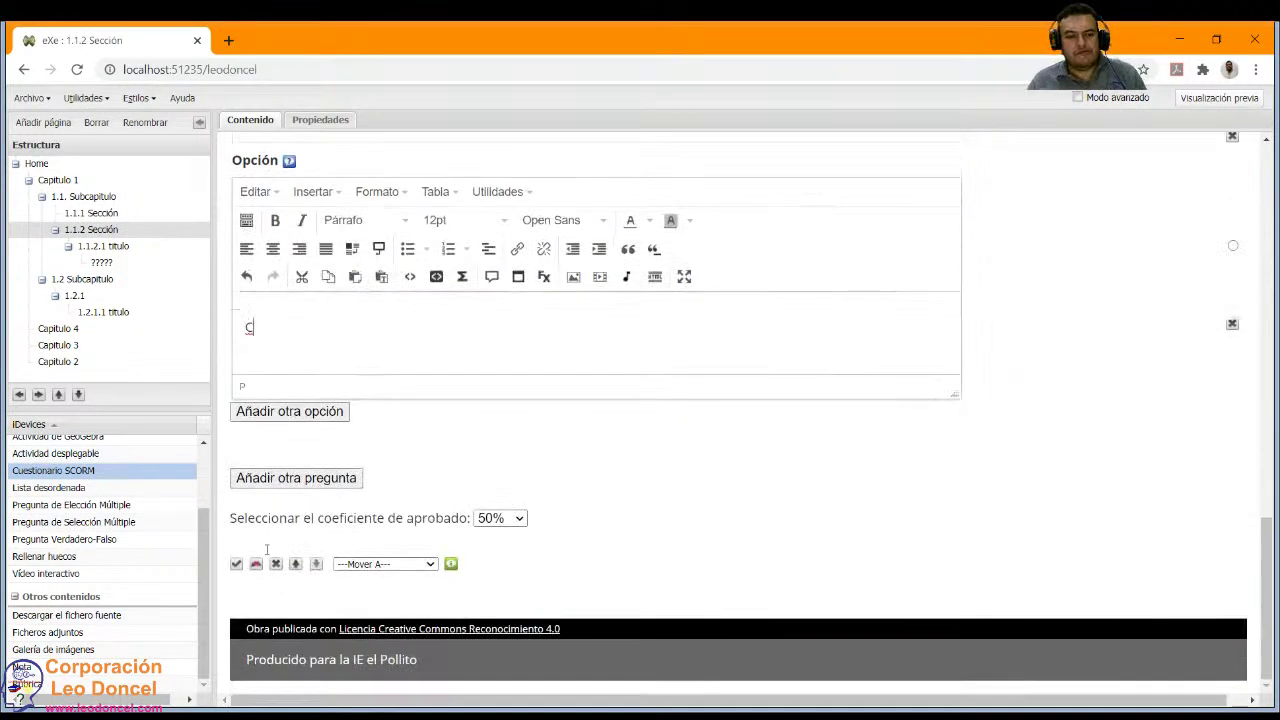
click(296, 478)
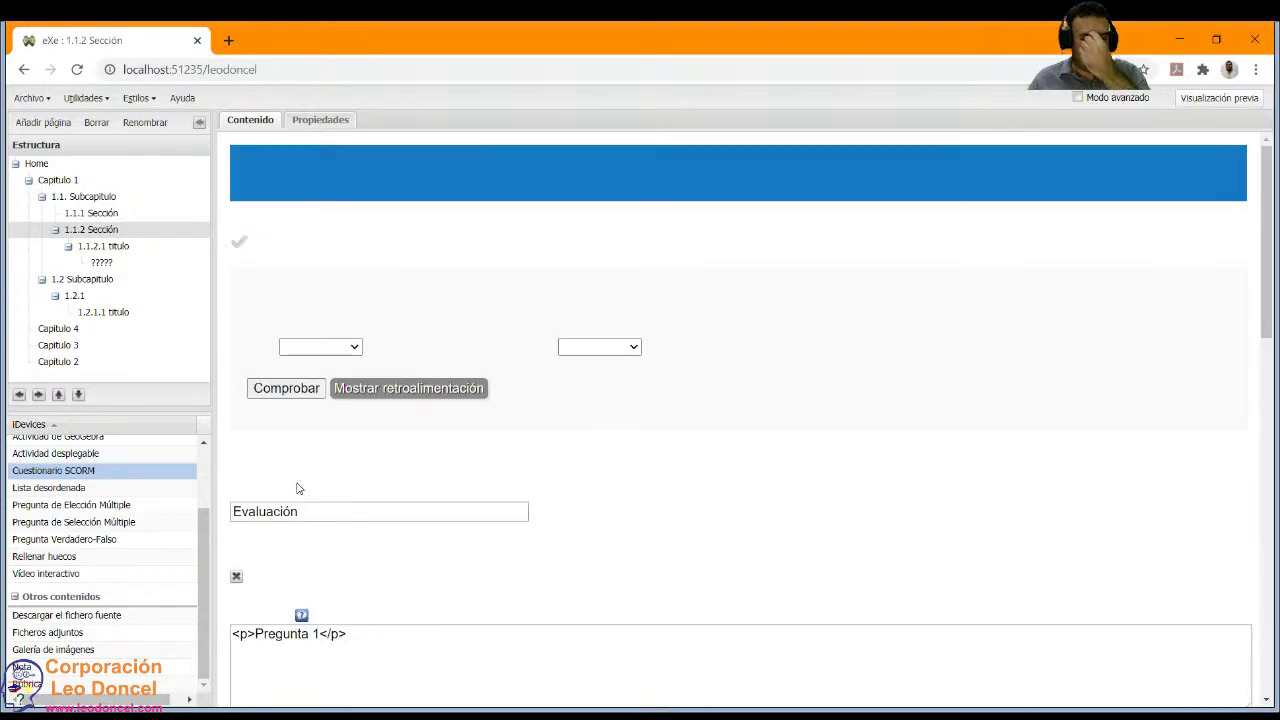
scroll(305, 500, down, 6)
scroll(308, 506, down, 6)
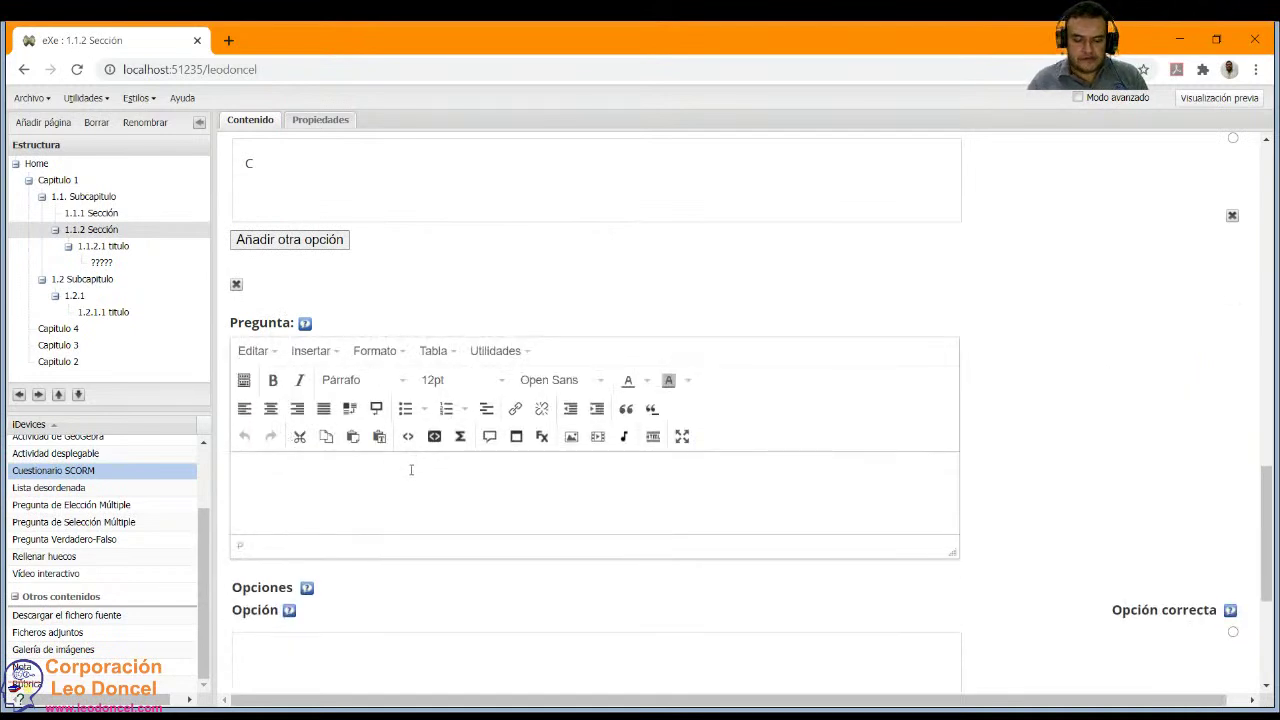
text(GUNTA)
key(ctrl+a)
text(P)
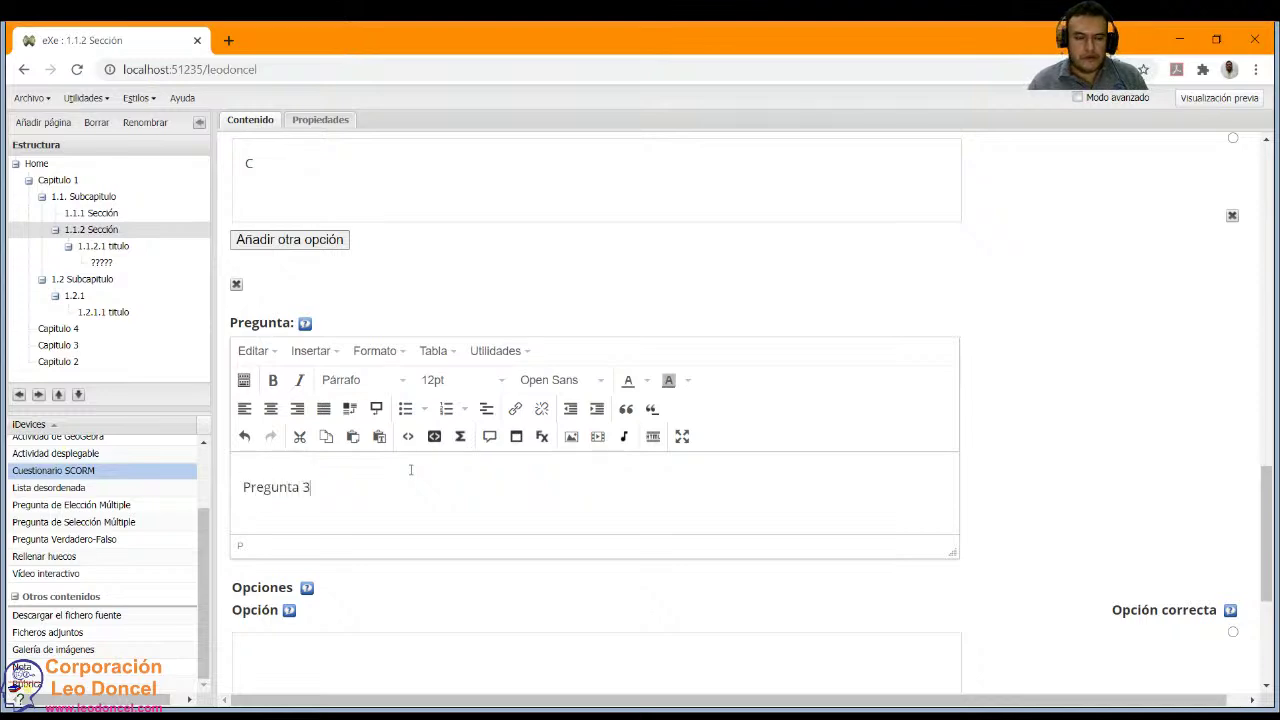
Enter "A" as the first answer option of Pregunta 3.
scroll(412, 470, down, 2)
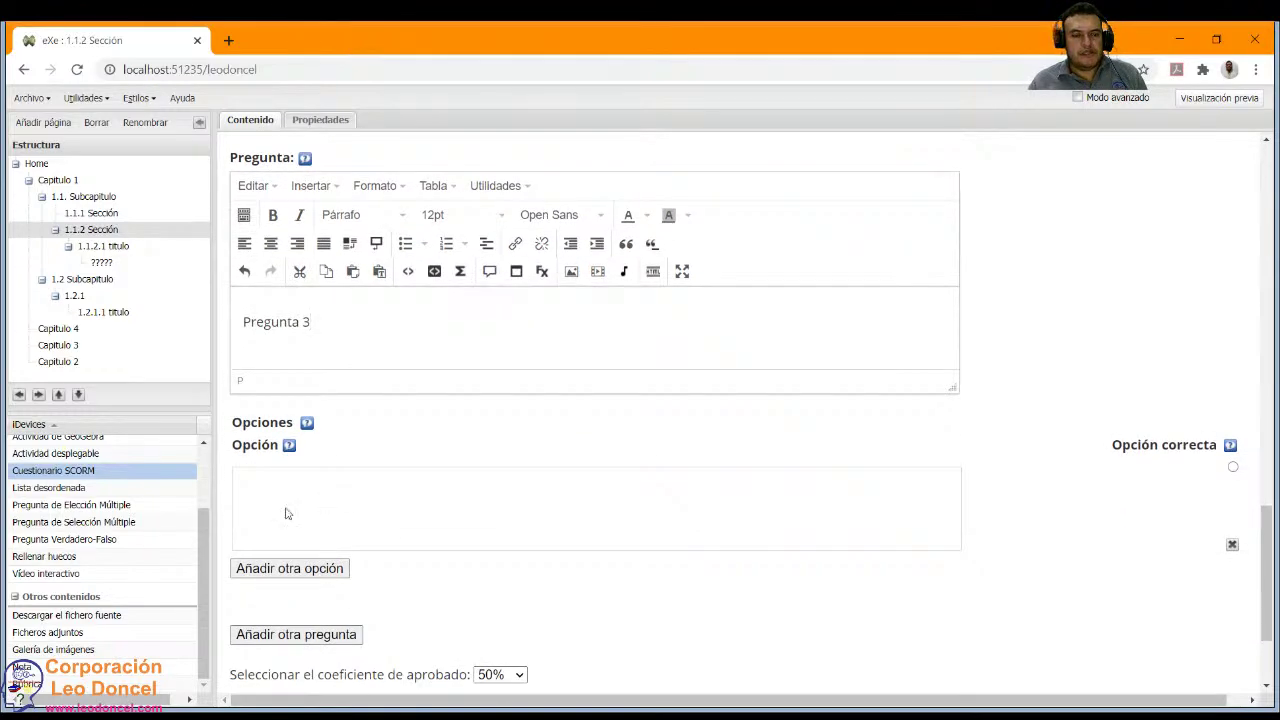
click(285, 513)
scroll(295, 470, down, 3)
text(a)
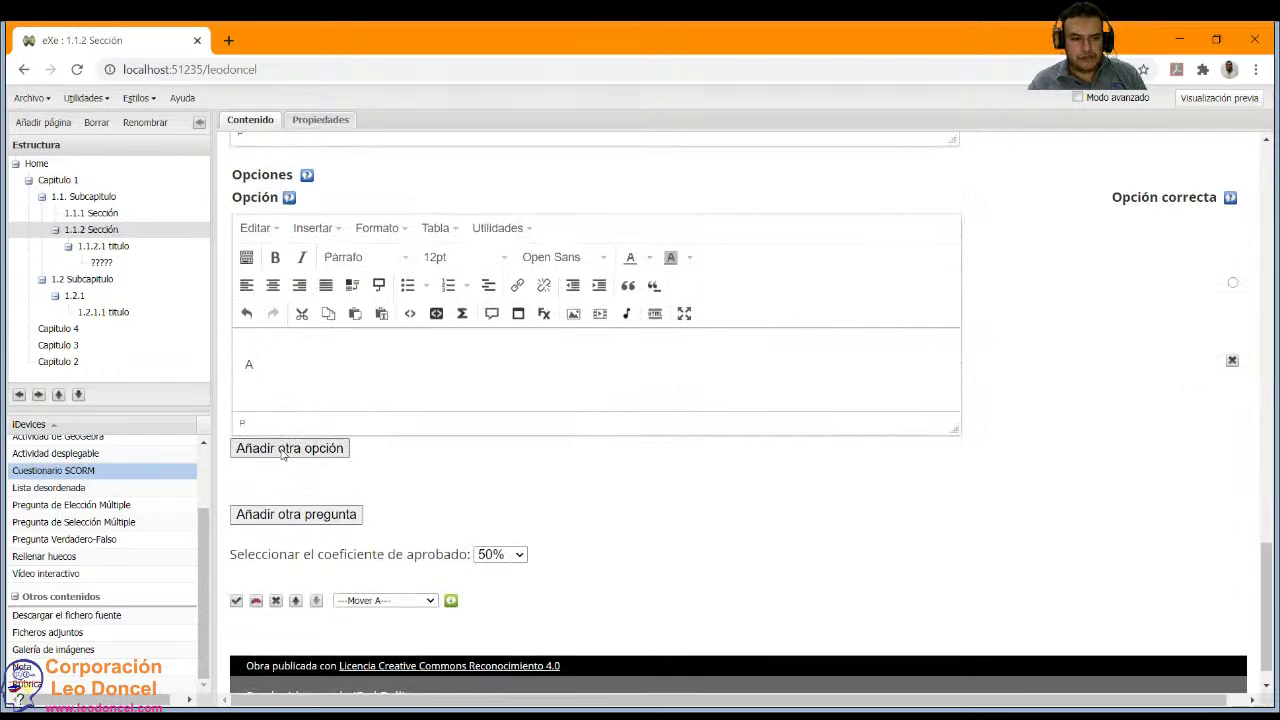
Add a second answer option to Pregunta 3 with the text "B".
click(288, 448)
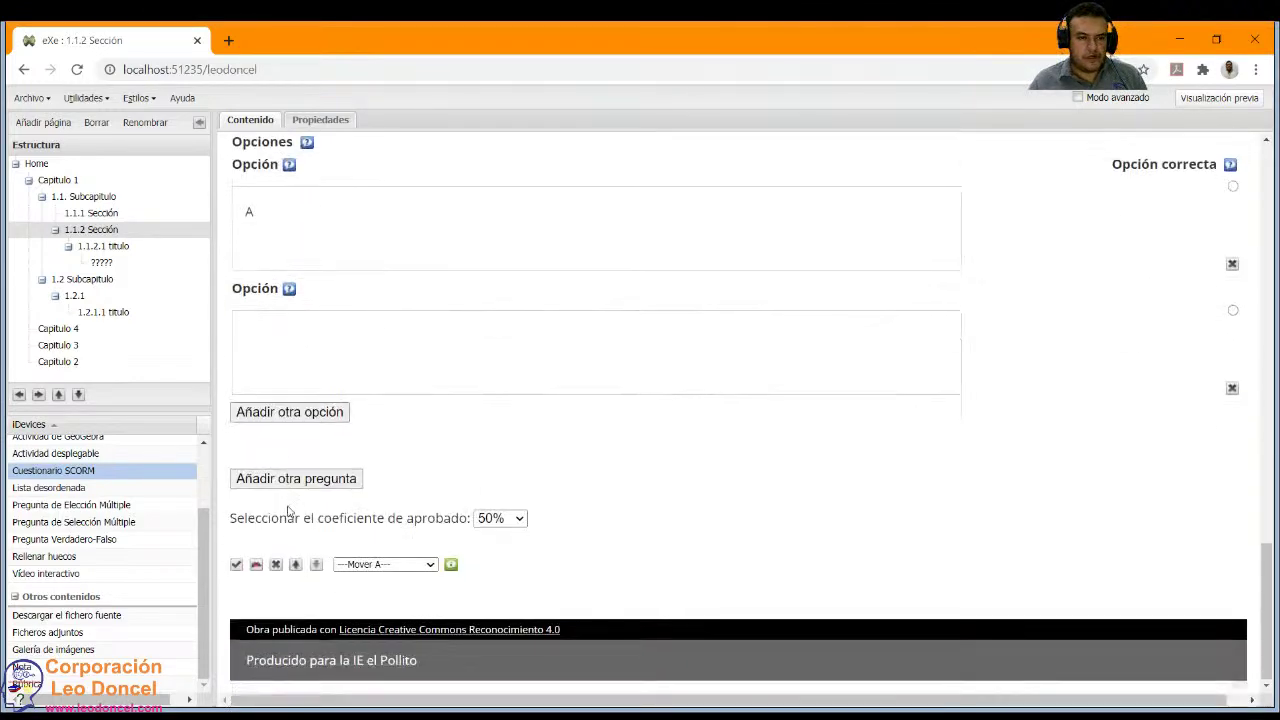
click(274, 360)
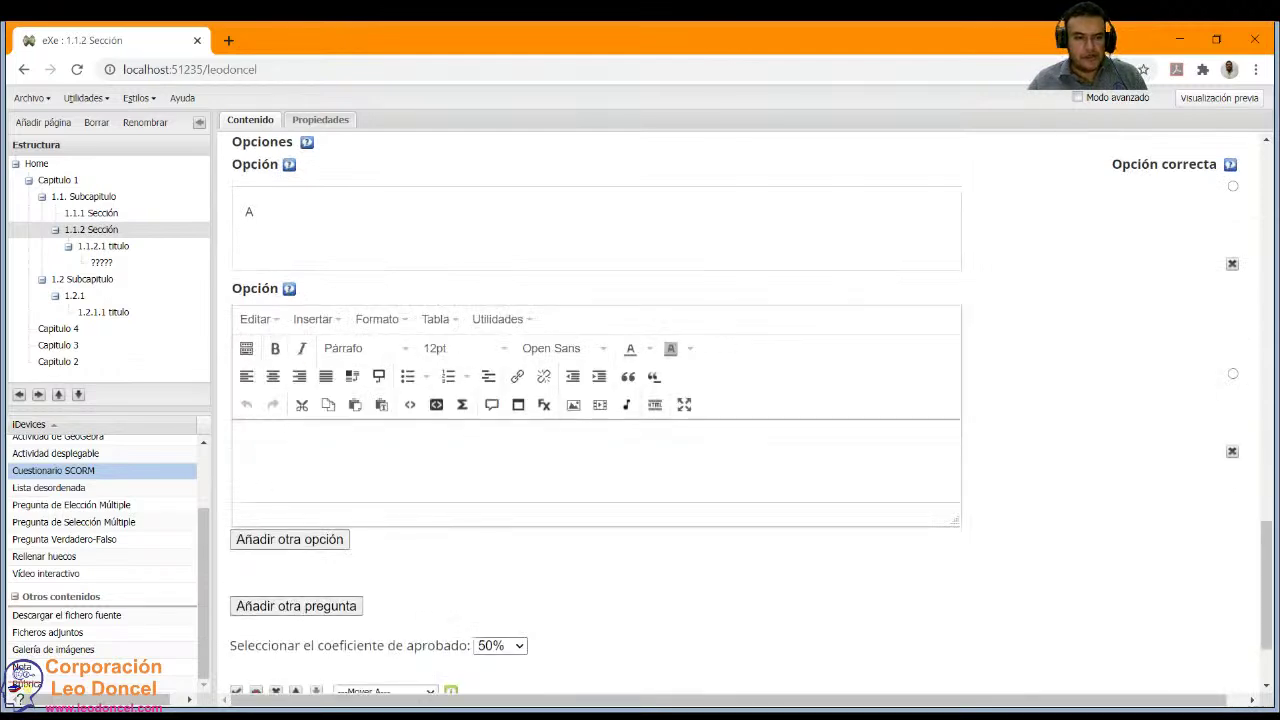
text(B)
scroll(288, 474, down, 2)
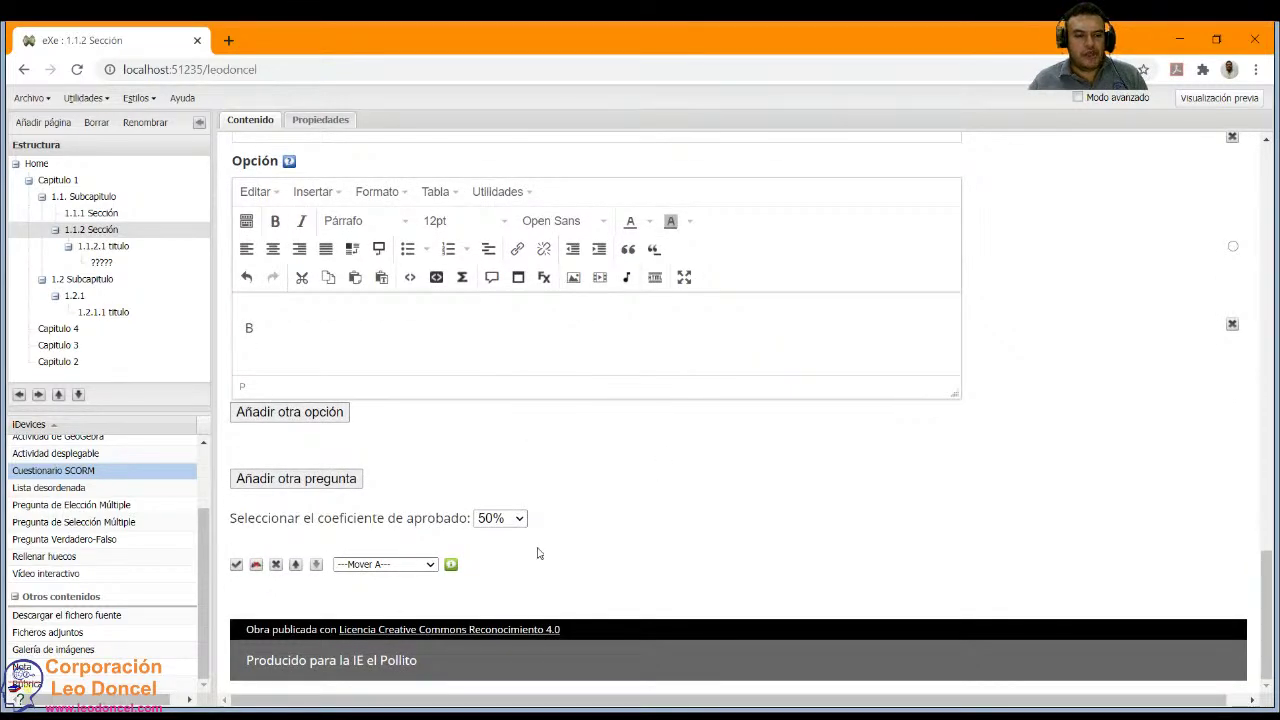
Mark the correct answers in the questionnaire: option B for Pregunta 1, C for Pregunta 2 and B for Pregunta 3.
scroll(310, 320, up, 3)
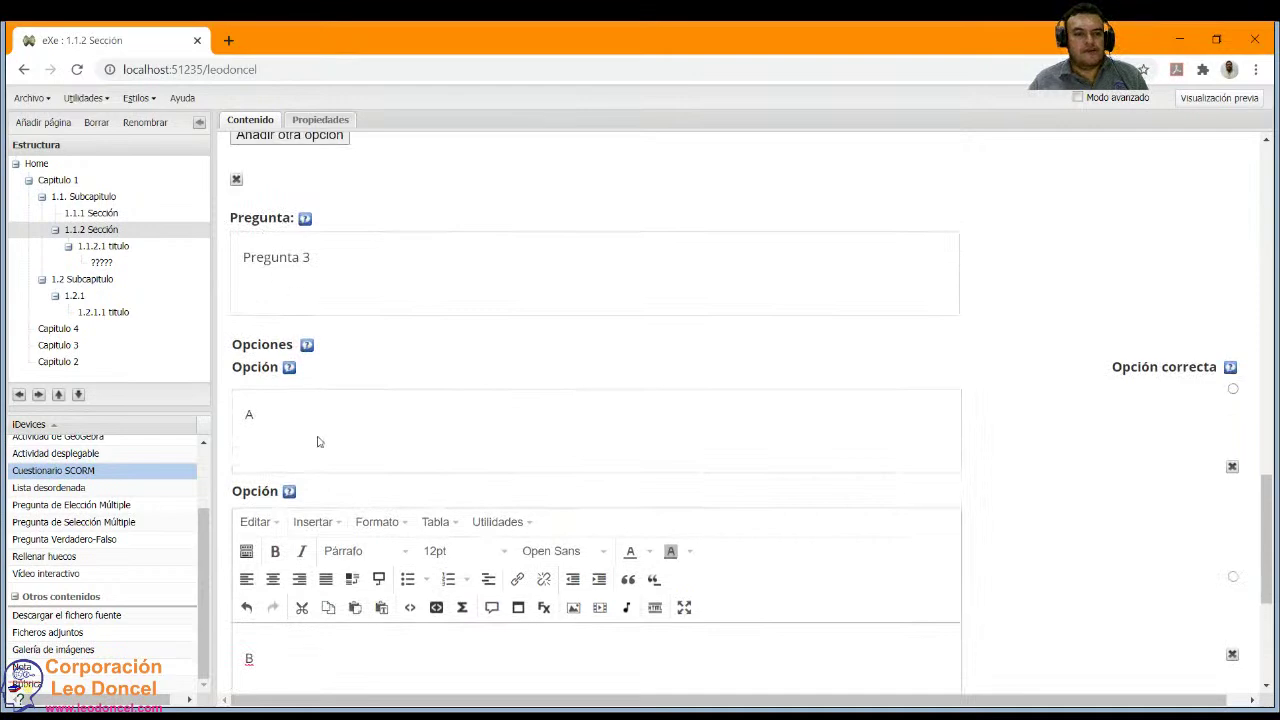
scroll(320, 443, down, 3)
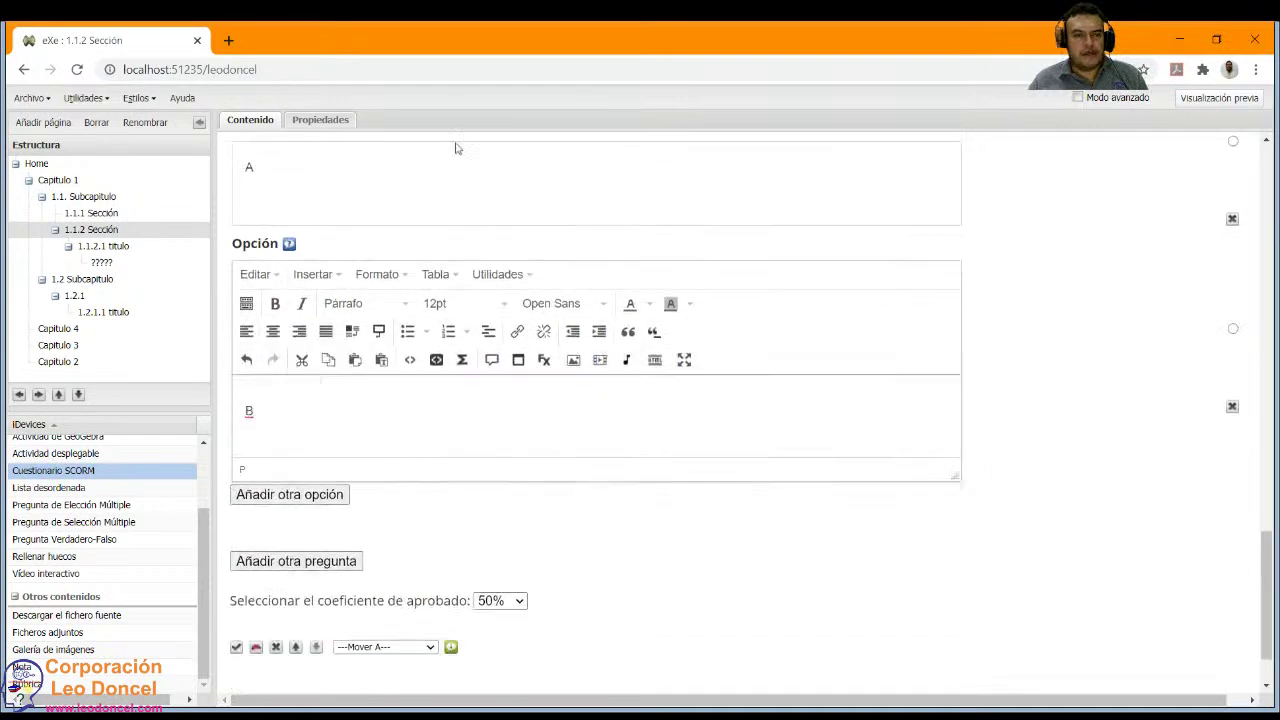
click(1233, 330)
scroll(1236, 334, up, 10)
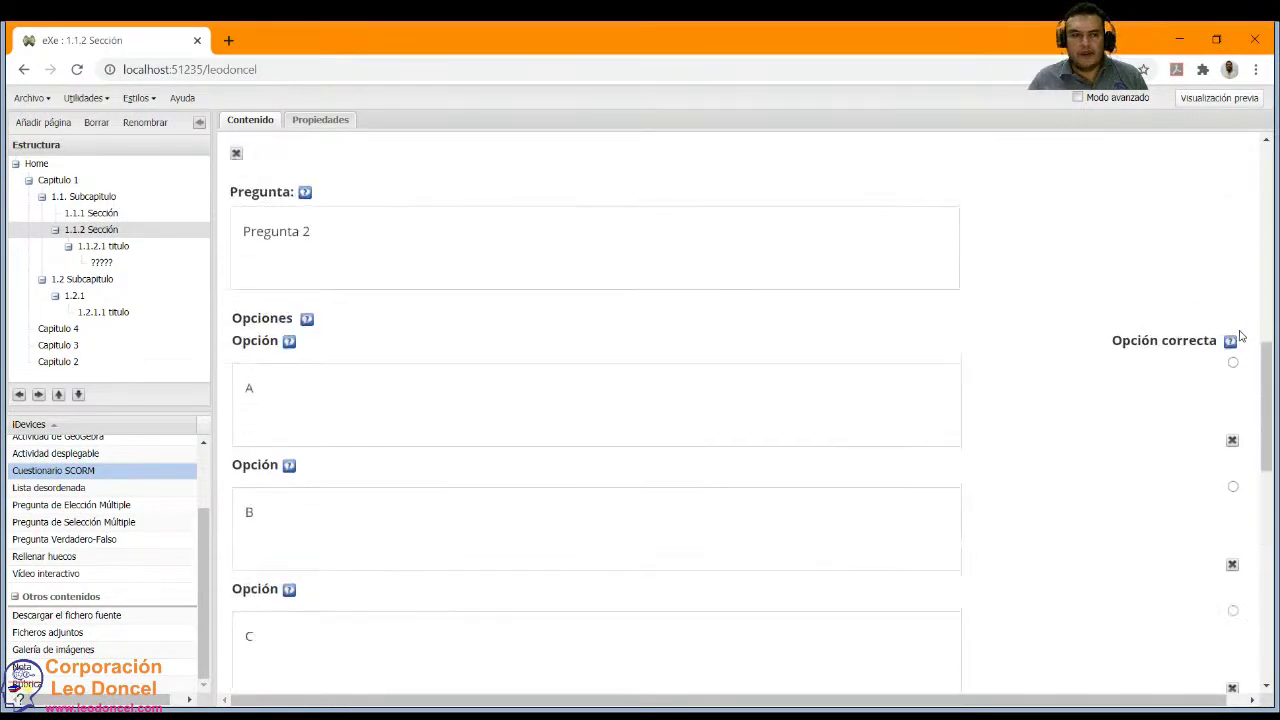
scroll(1028, 347, up, 3)
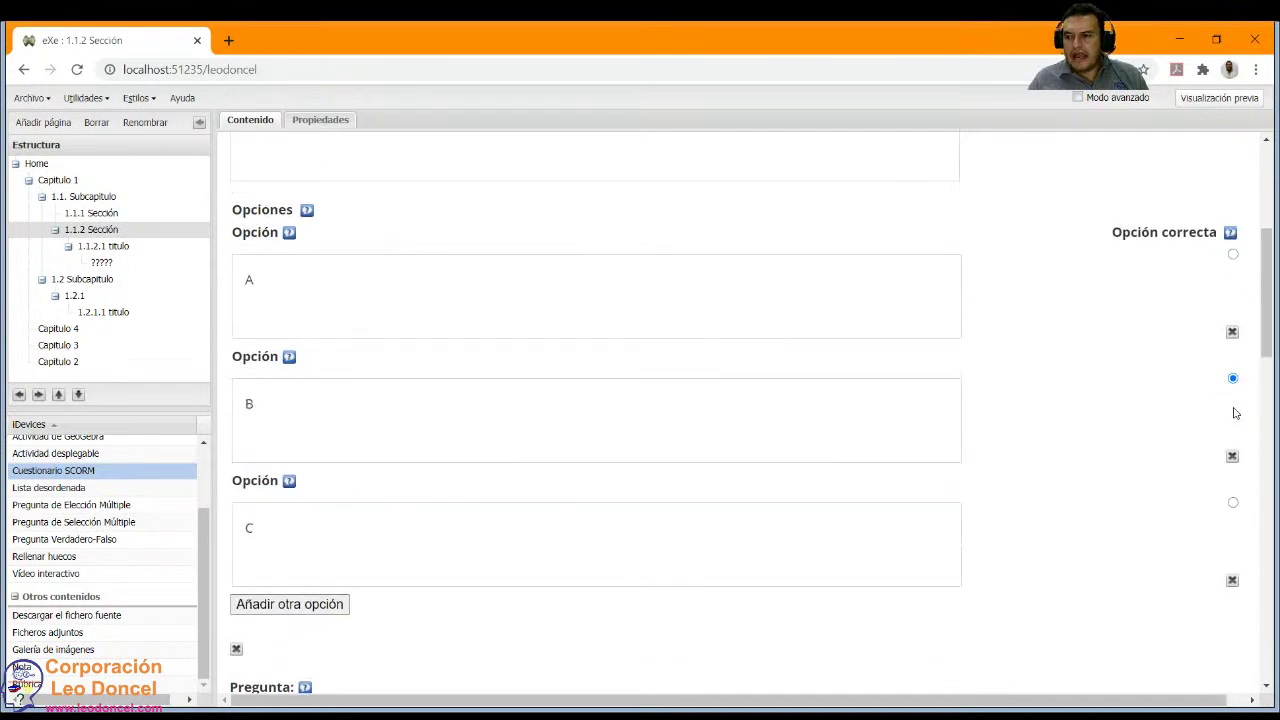
scroll(1230, 410, down, 6)
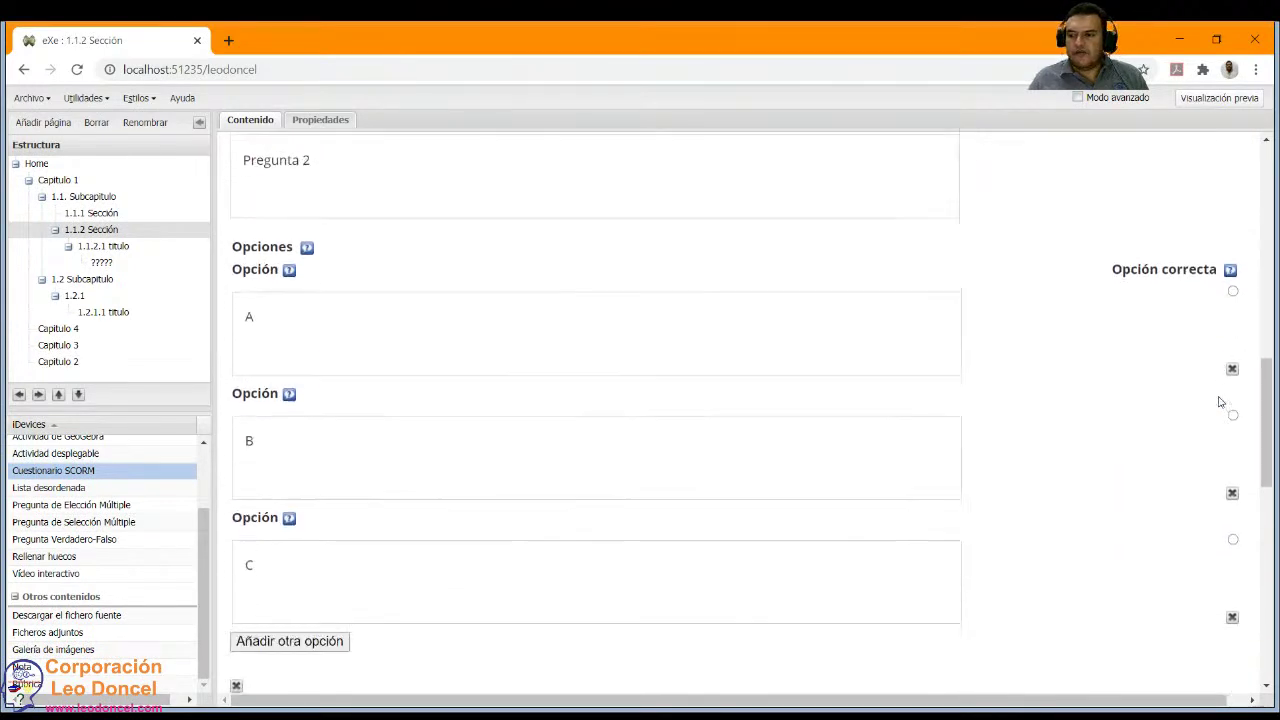
click(1233, 529)
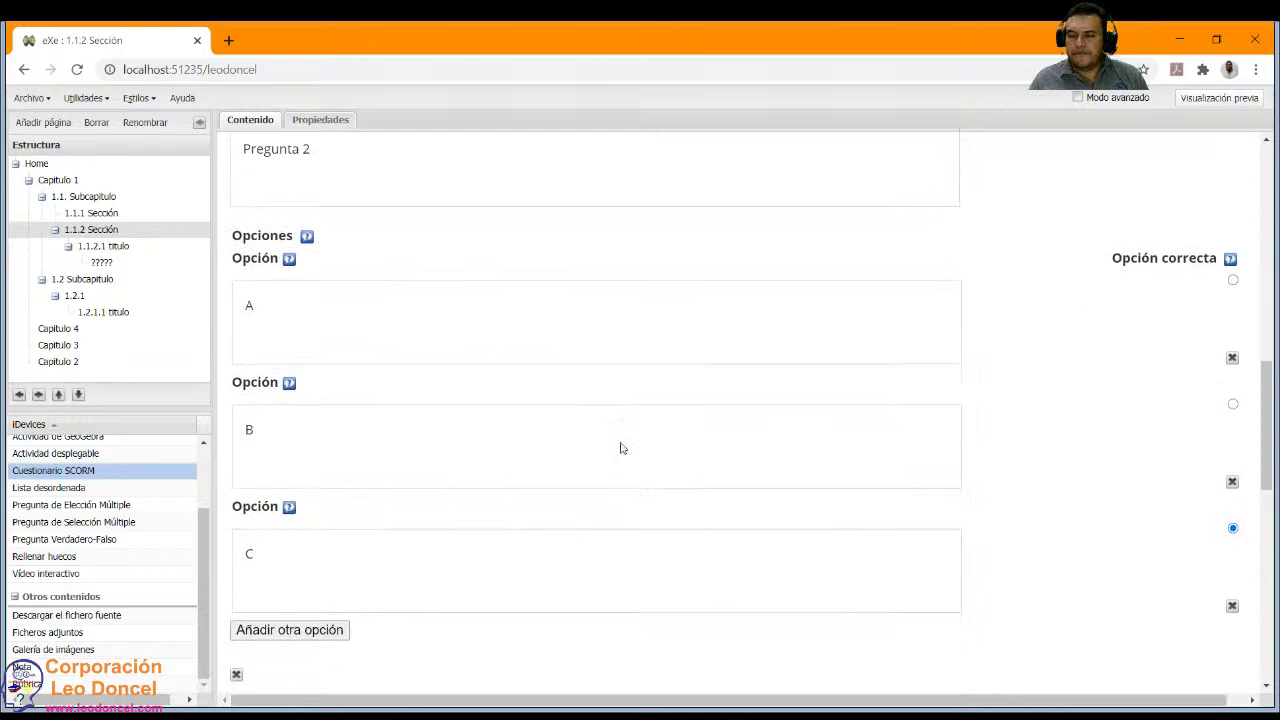
Save the completed Evaluación questionnaire with its three questions and close its editor.
scroll(552, 450, down, 6)
click(552, 450)
scroll(552, 450, up, 3)
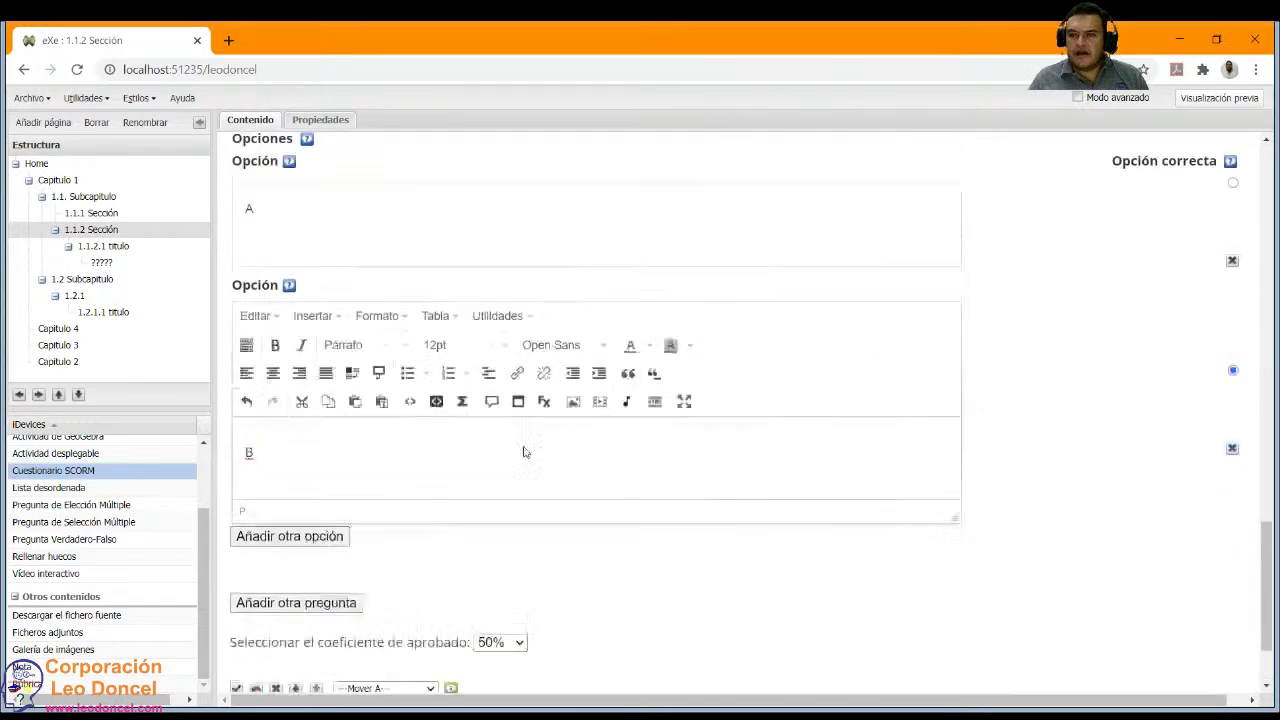
scroll(548, 456, down, 2)
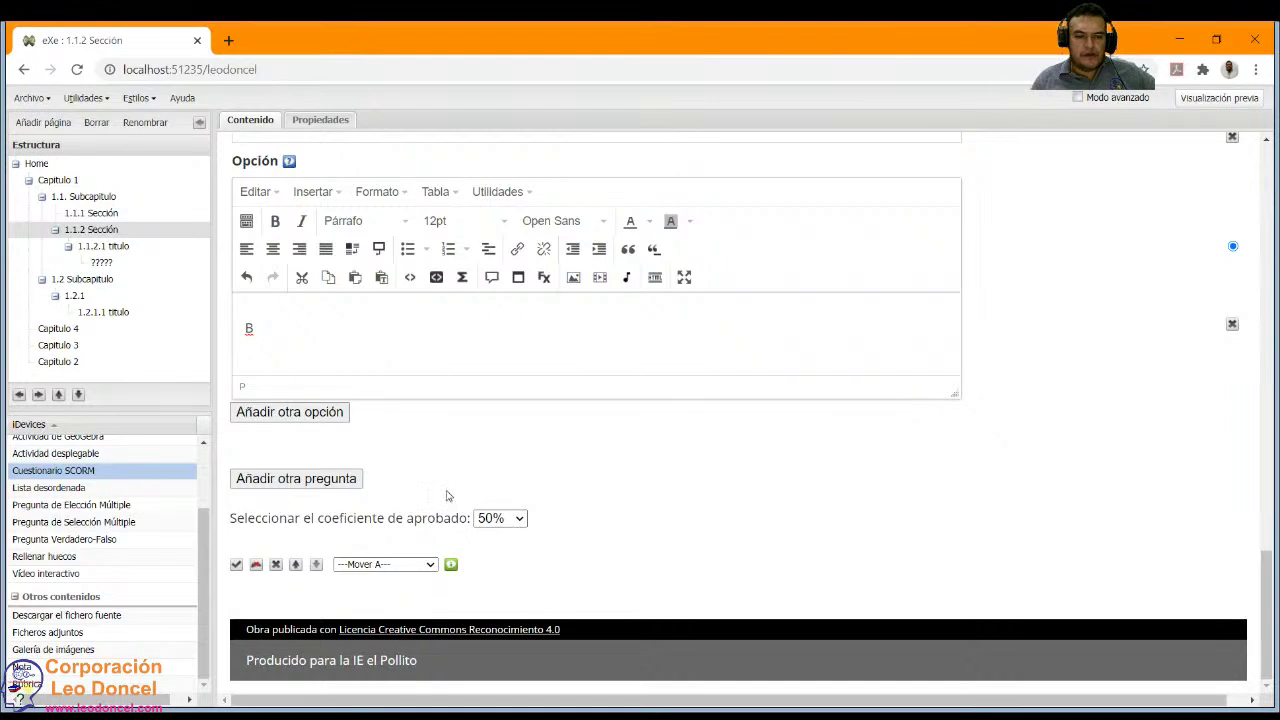
click(237, 565)
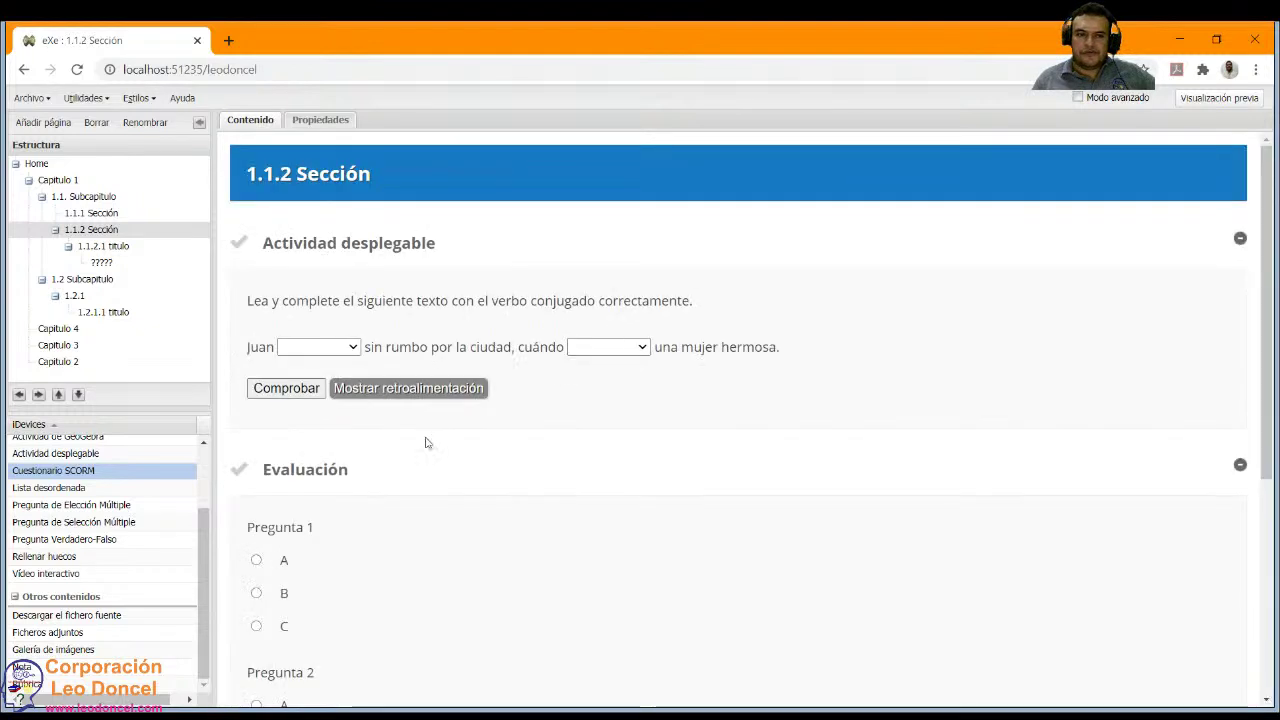
Test the Evaluación questionnaire by answering A to all three questions, submitting the answers and dismissing the score message.
scroll(491, 357, down, 2)
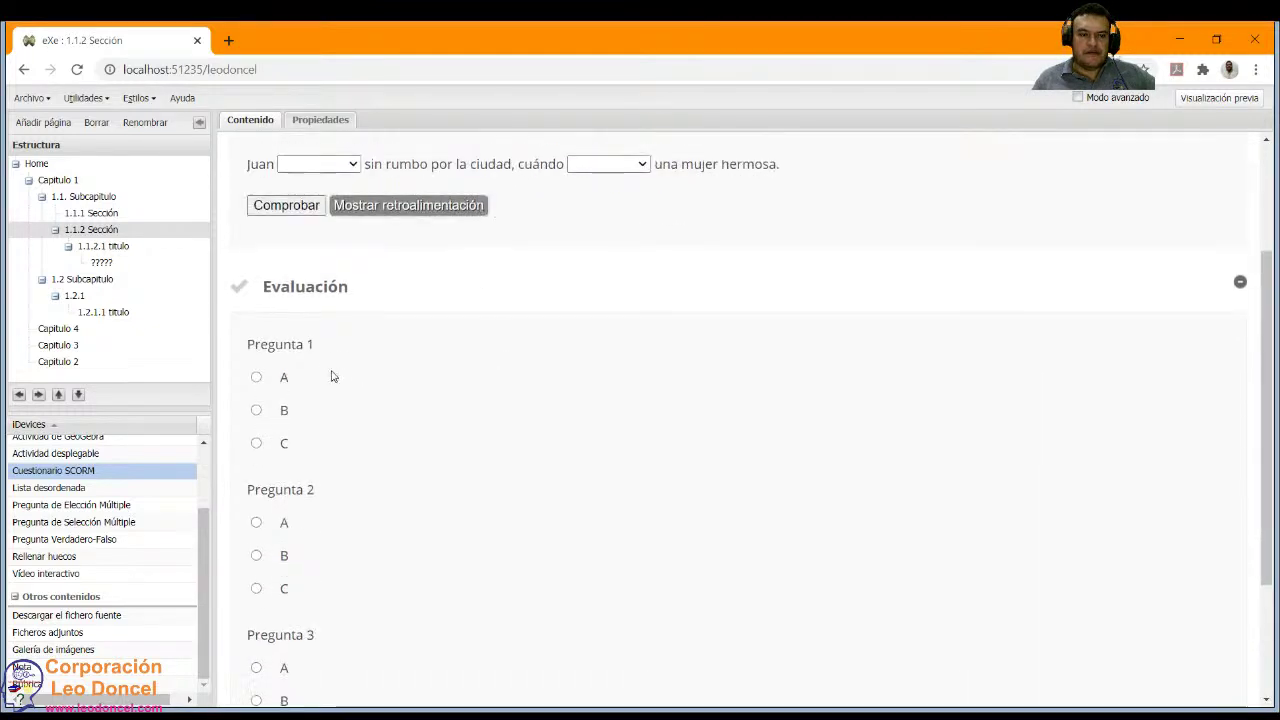
scroll(333, 376, down, 1)
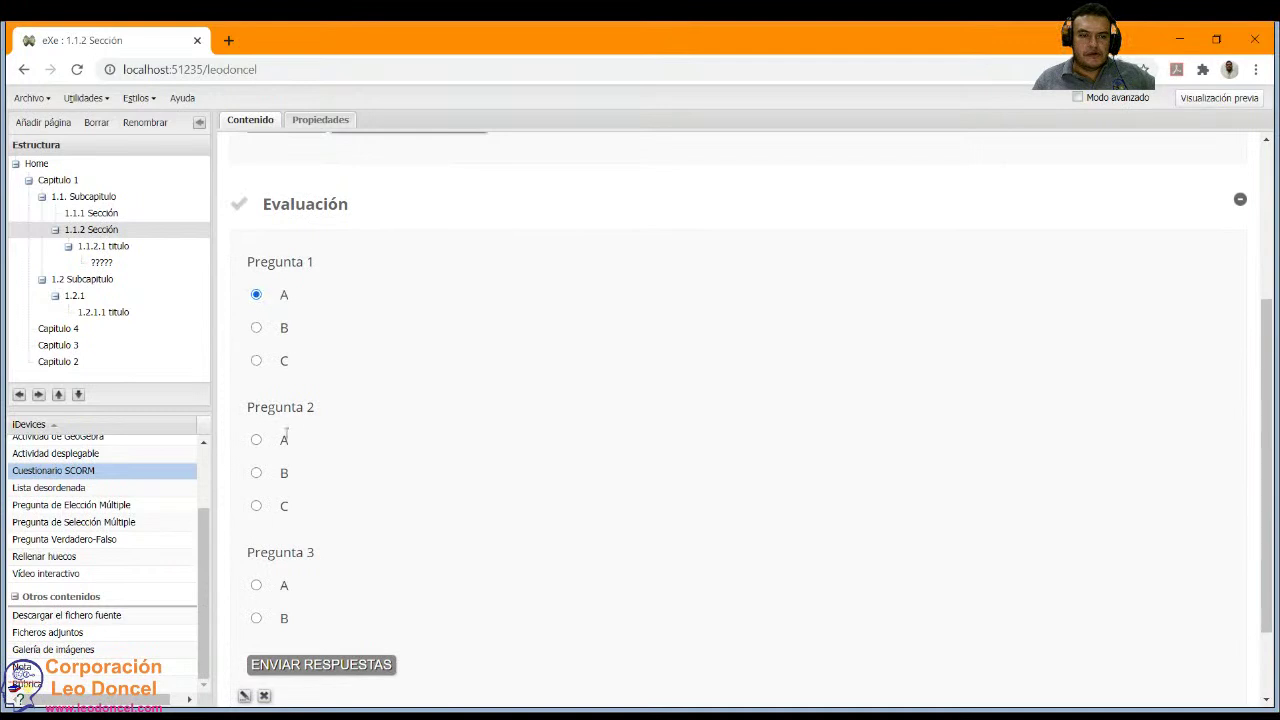
scroll(258, 440, down, 1)
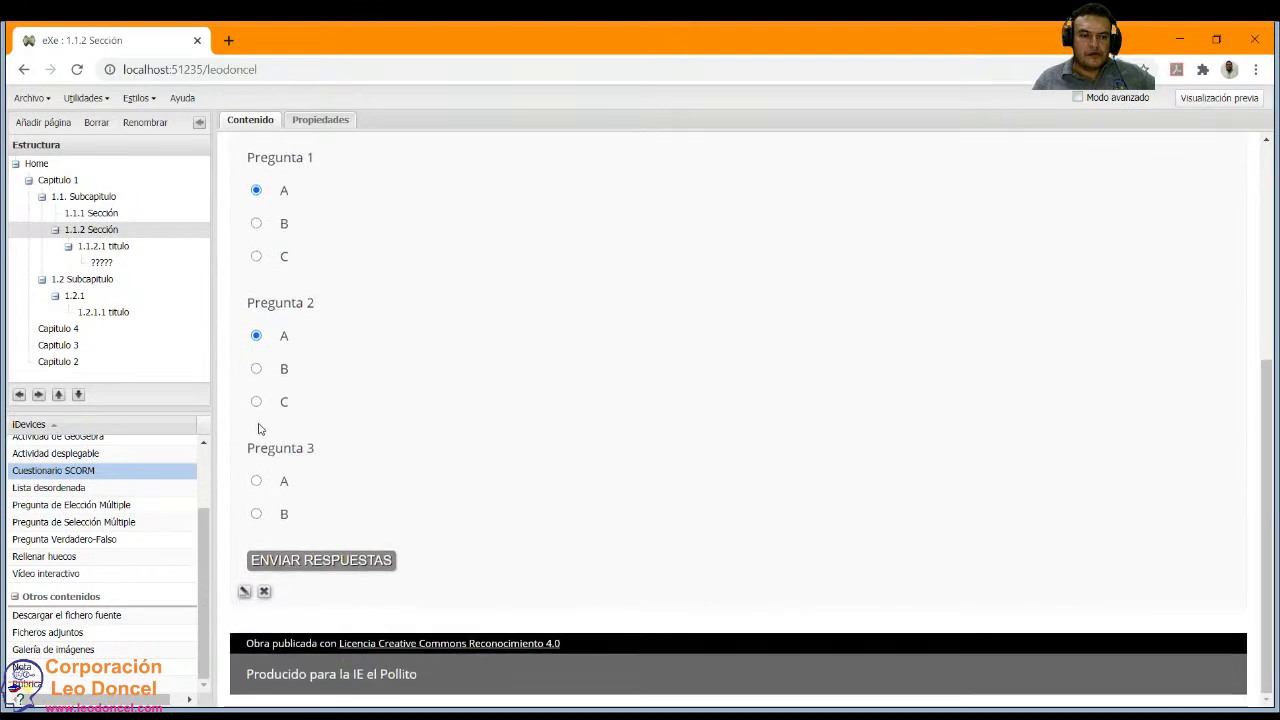
click(257, 481)
click(345, 560)
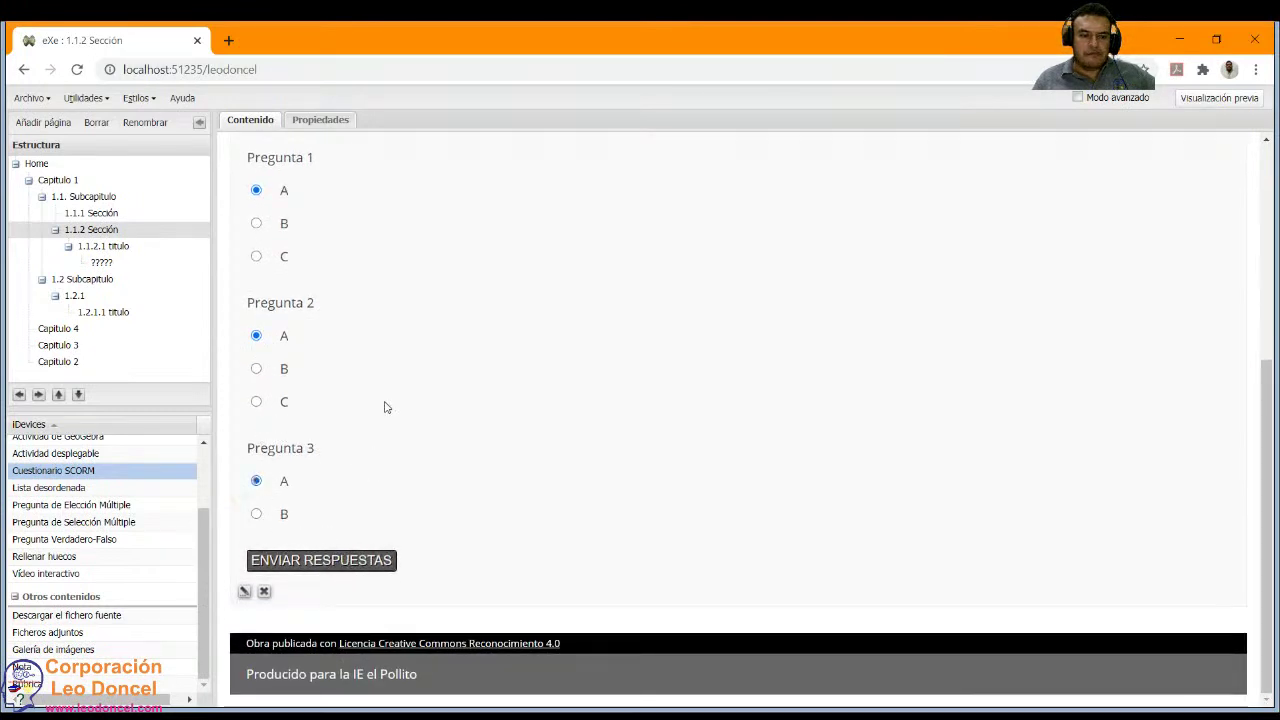
drag(542, 133, 590, 130)
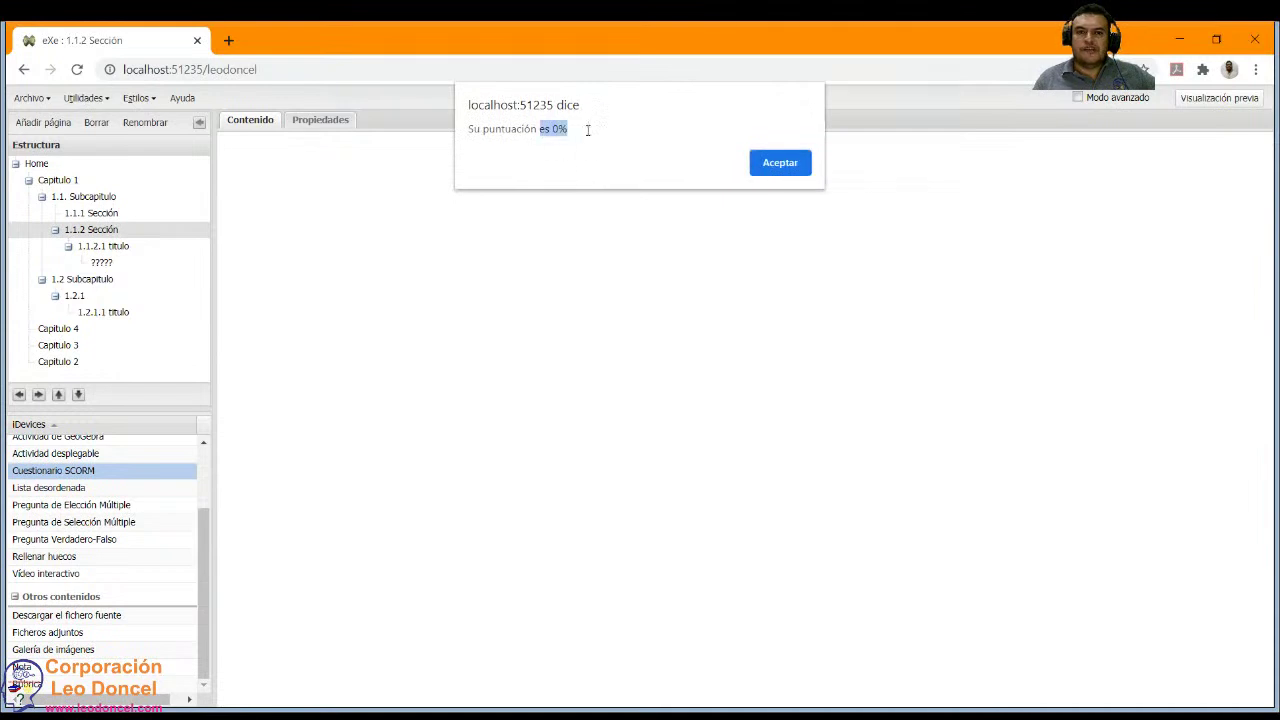
click(780, 163)
scroll(434, 389, down, 4)
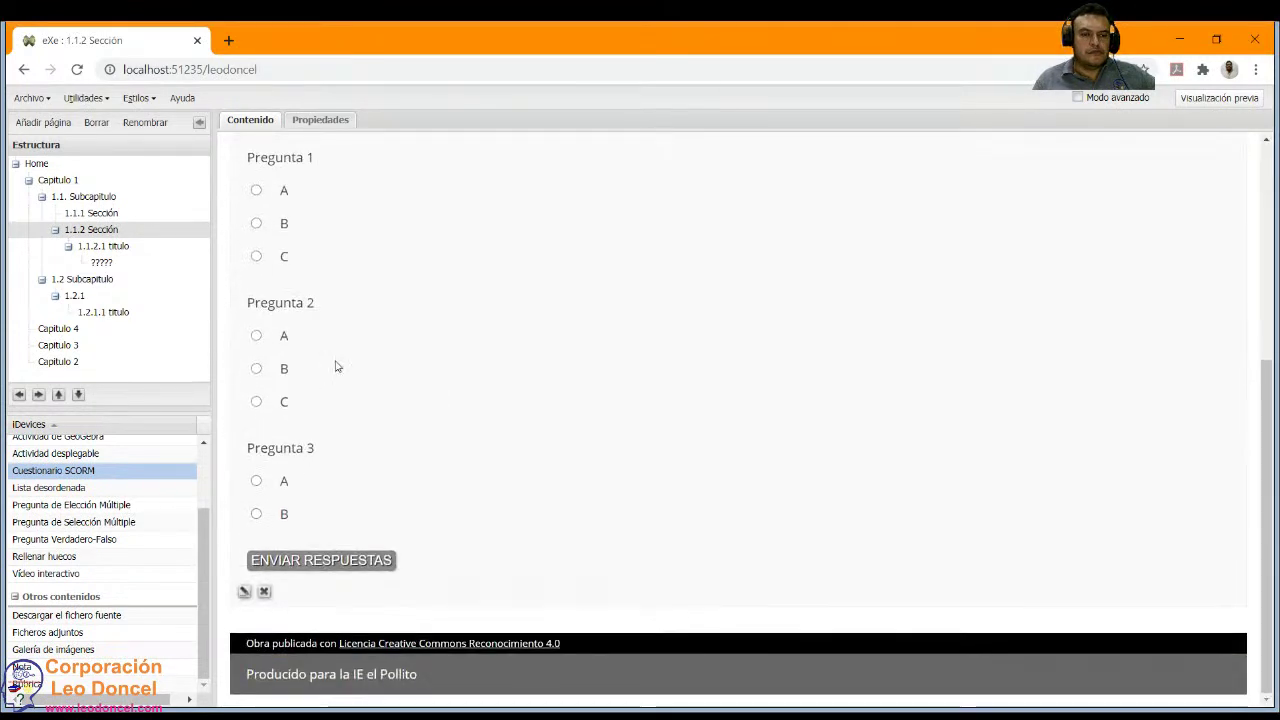
Reopen the Evaluación questionnaire to review its questions and settings, and close its editor without changes.
click(245, 591)
scroll(340, 405, down, 10)
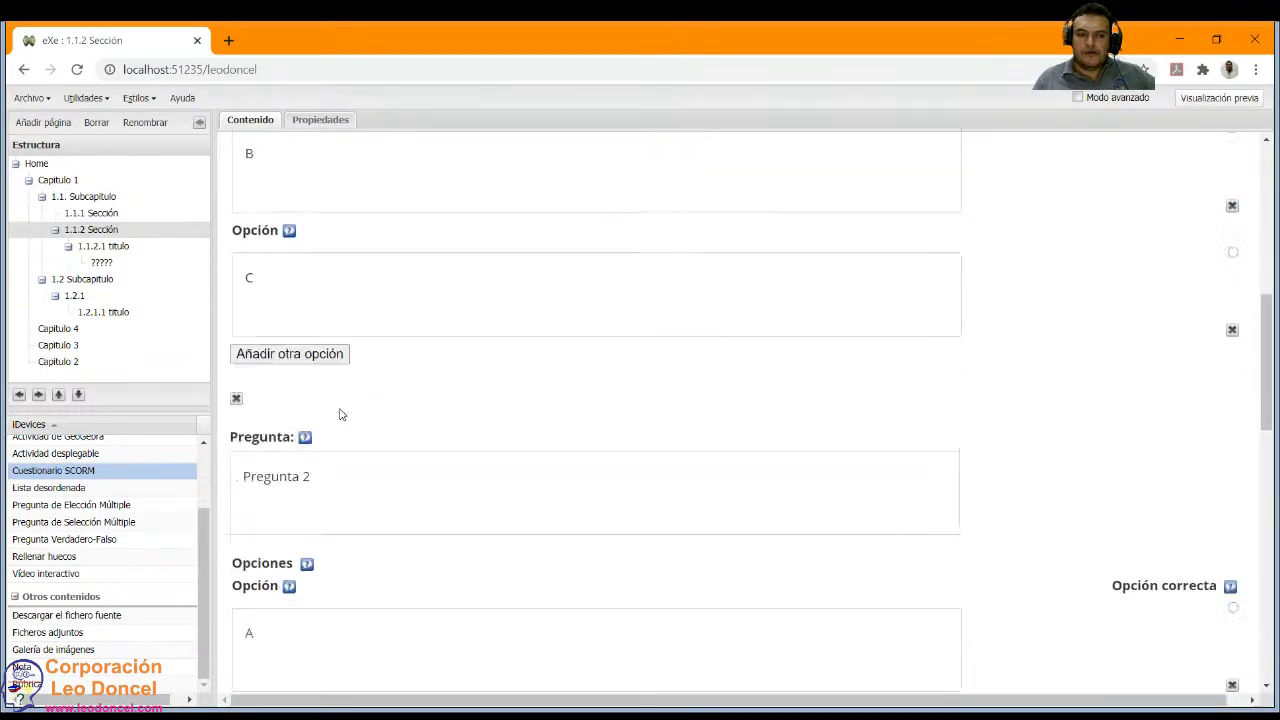
scroll(340, 410, down, 5)
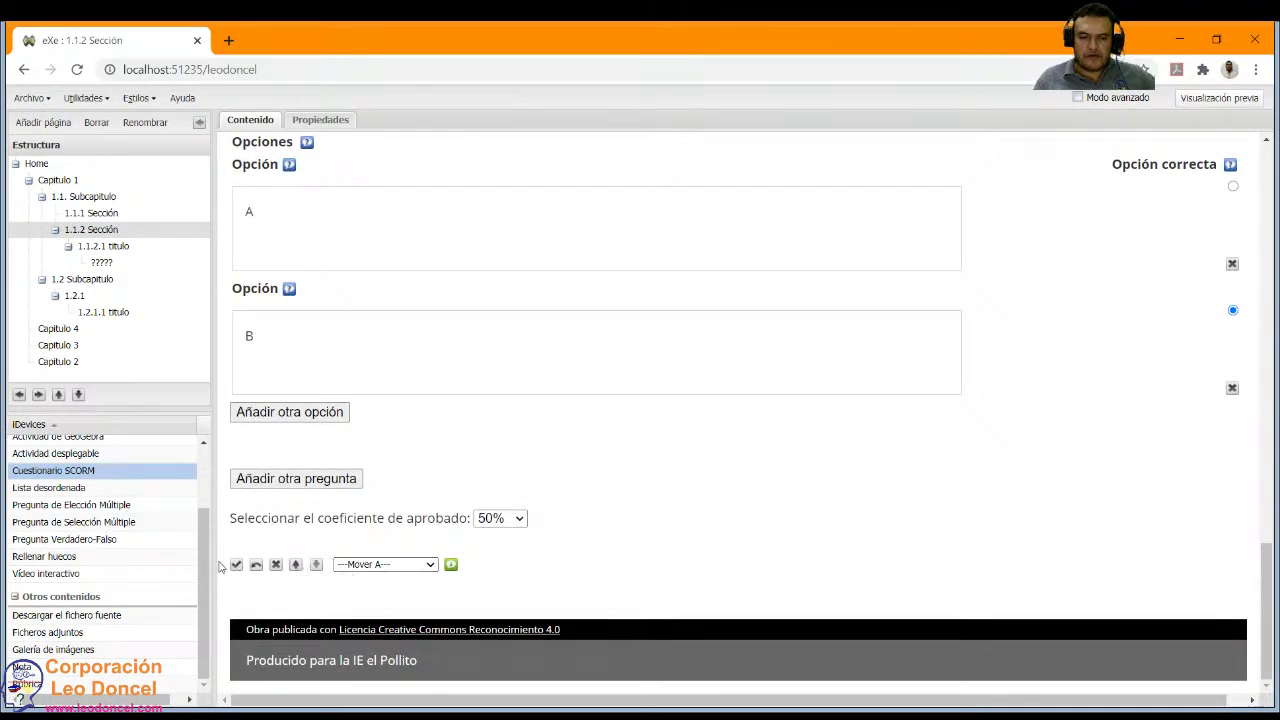
click(236, 566)
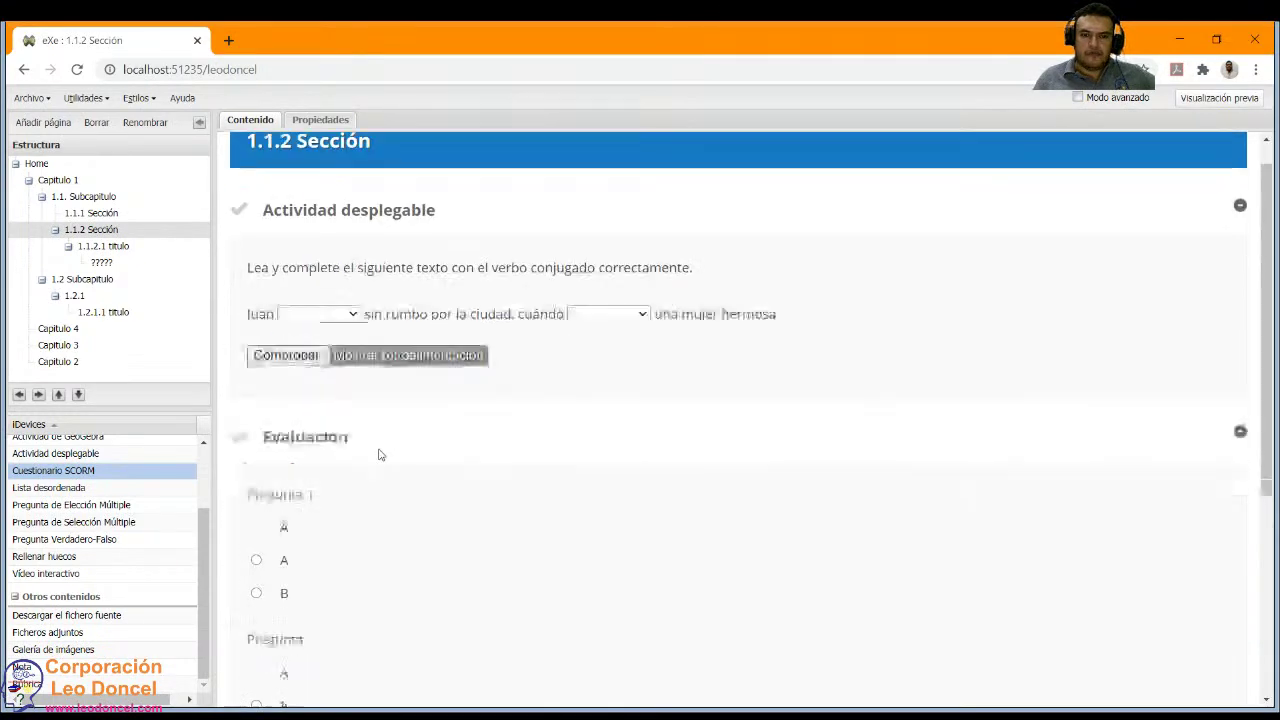
scroll(366, 451, up, 3)
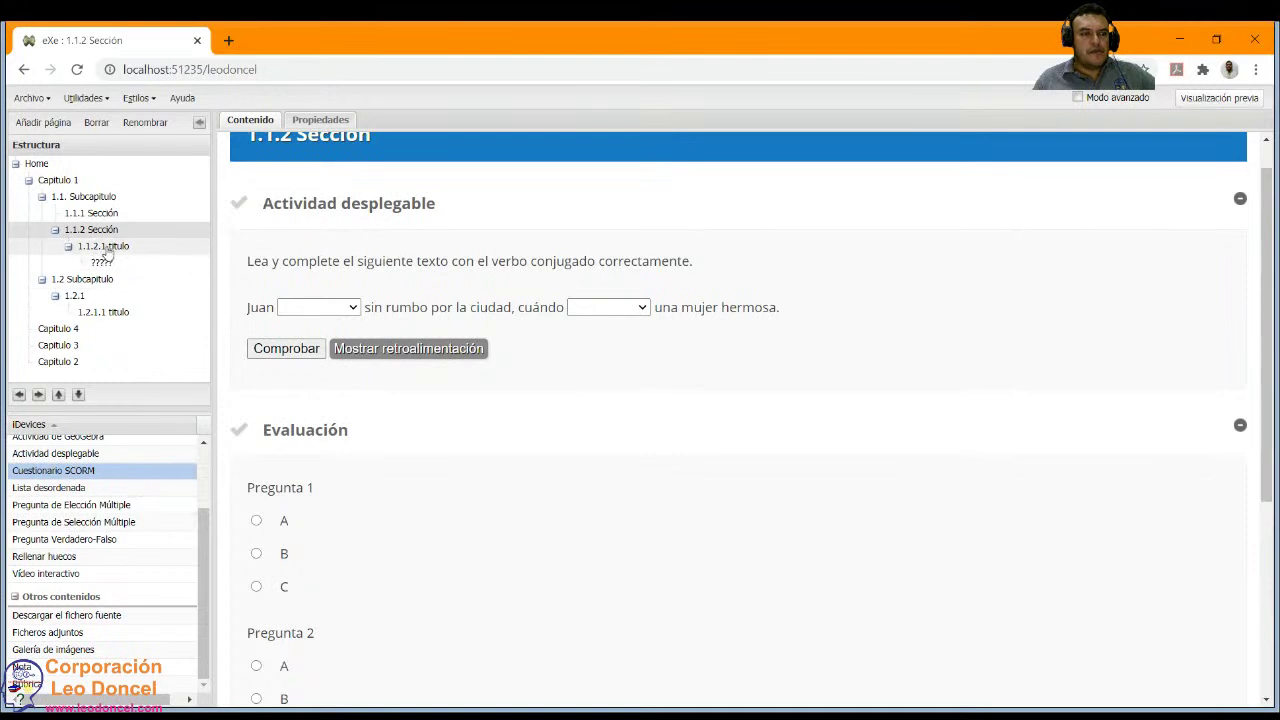
scroll(323, 525, down, 3)
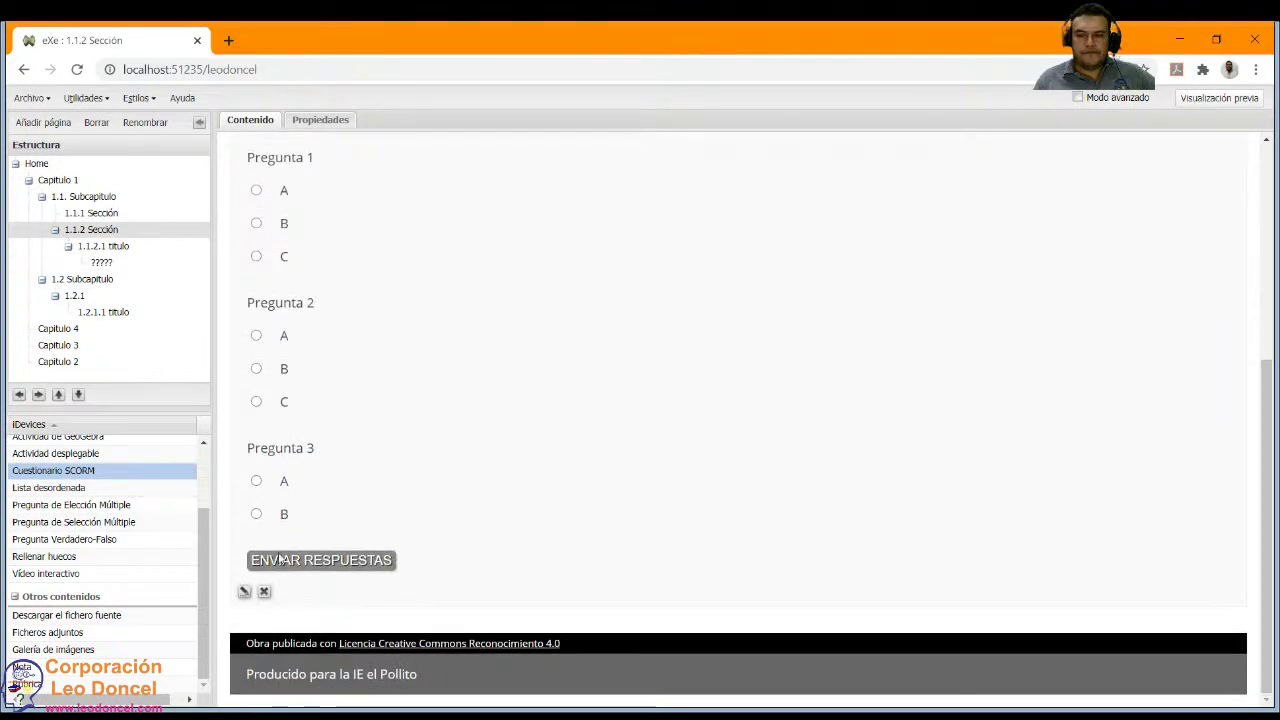
Reopen the Evaluación questionnaire for editing and move it from 1.1.2 Sección to the page 1.1.2.1 titulo.
click(242, 592)
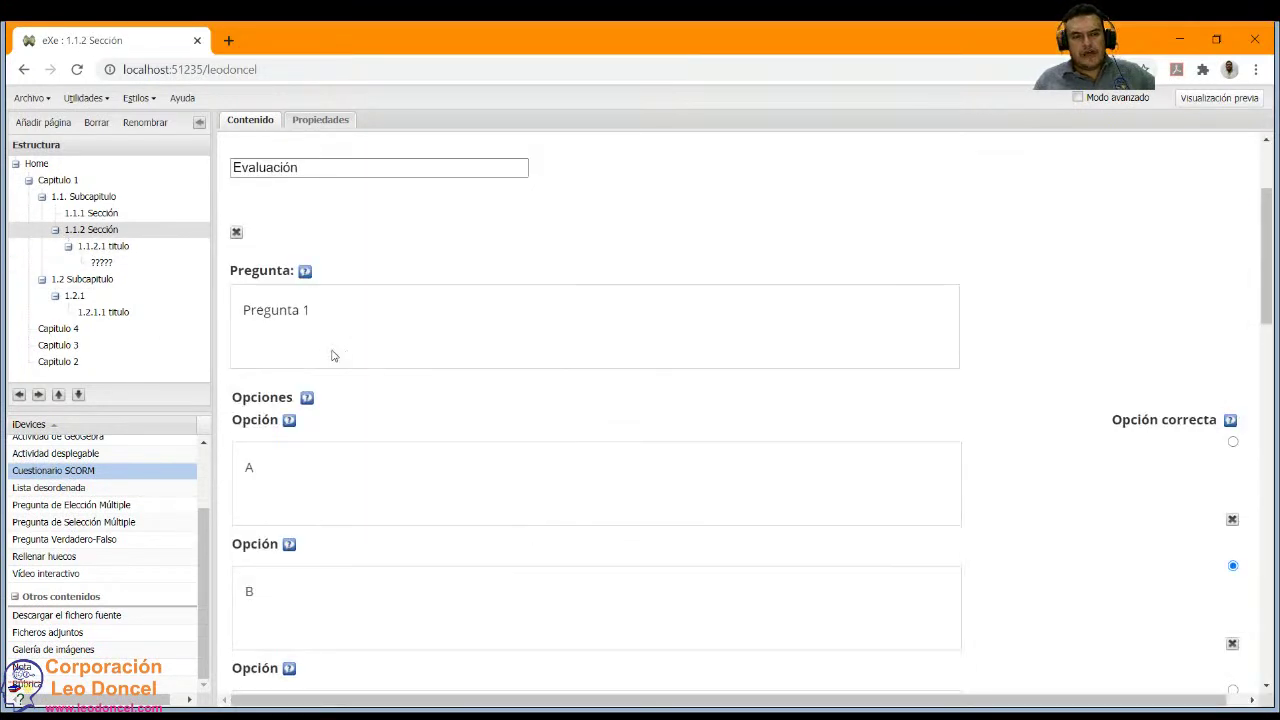
scroll(405, 405, down, 15)
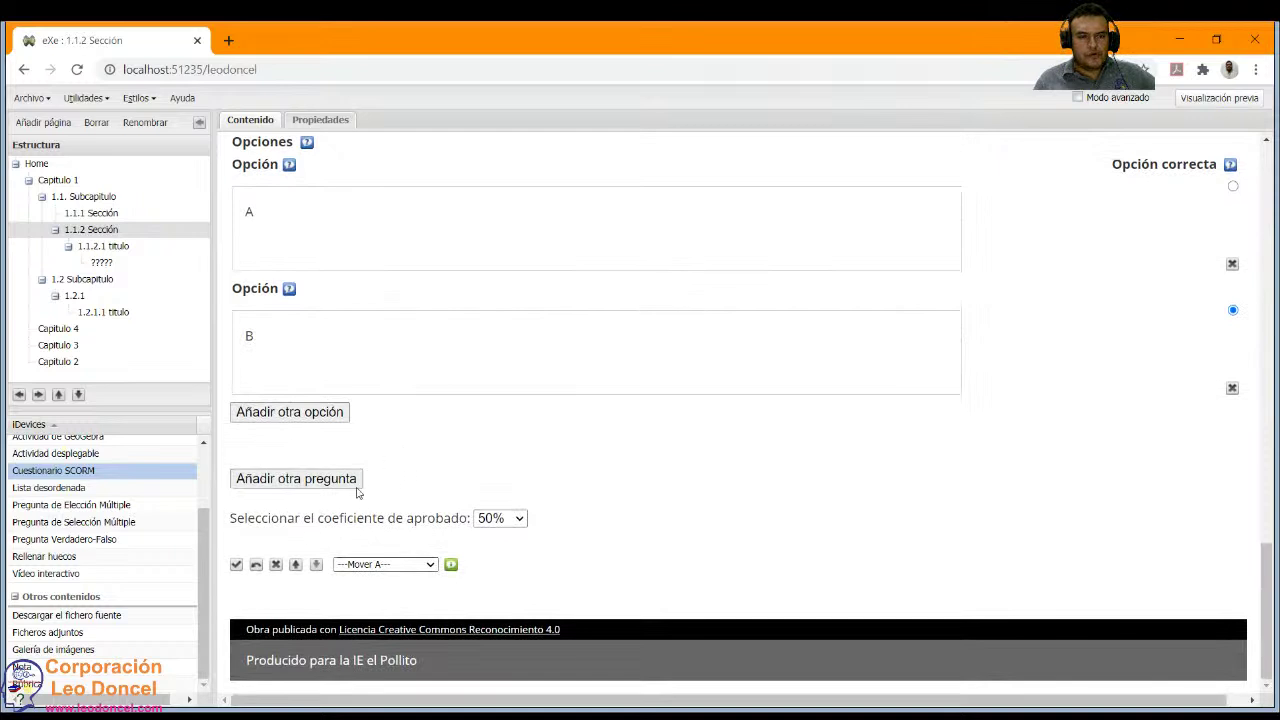
click(276, 564)
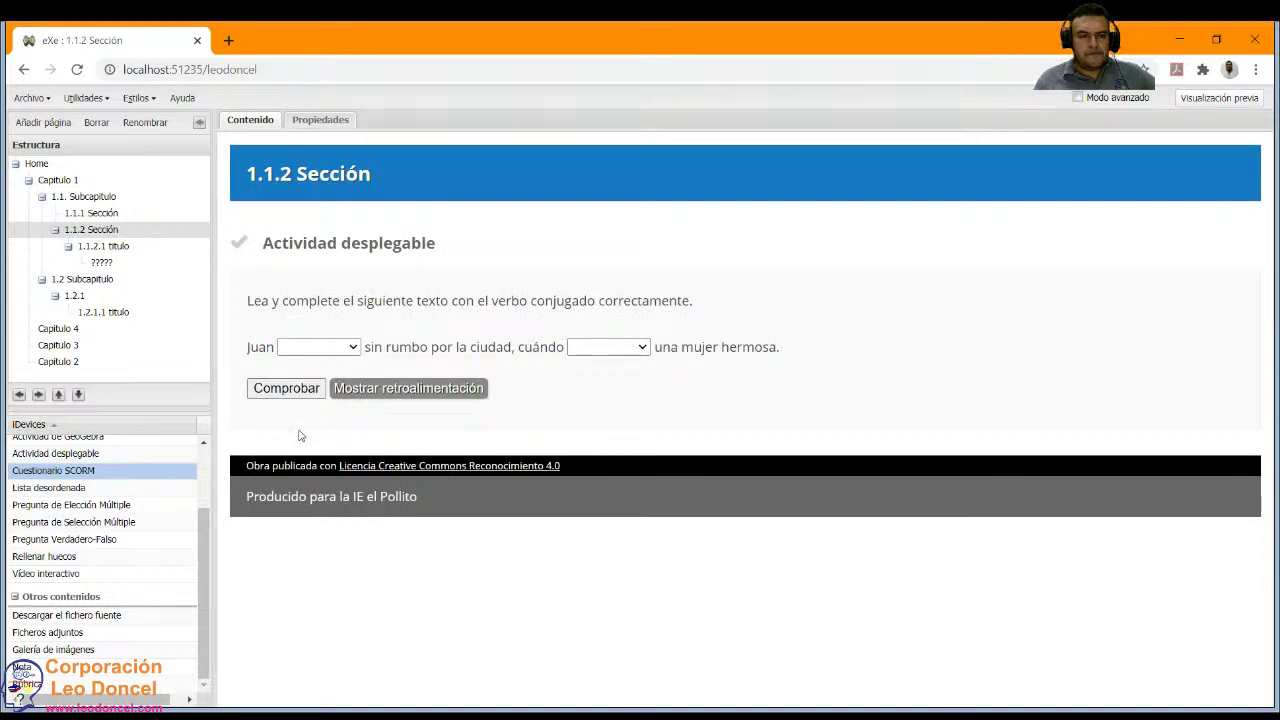
Open the page 1.1.2.1 titulo and save the moved Evaluación questionnaire there.
click(91, 215)
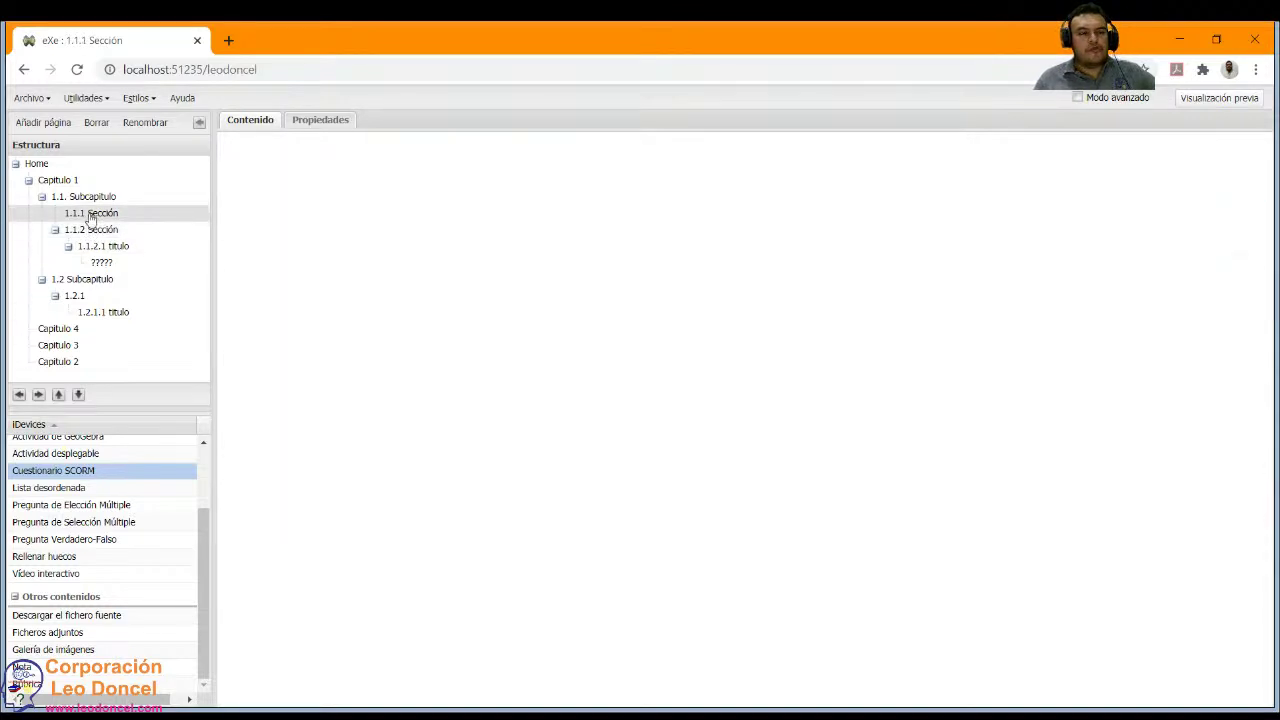
scroll(466, 420, down, 5)
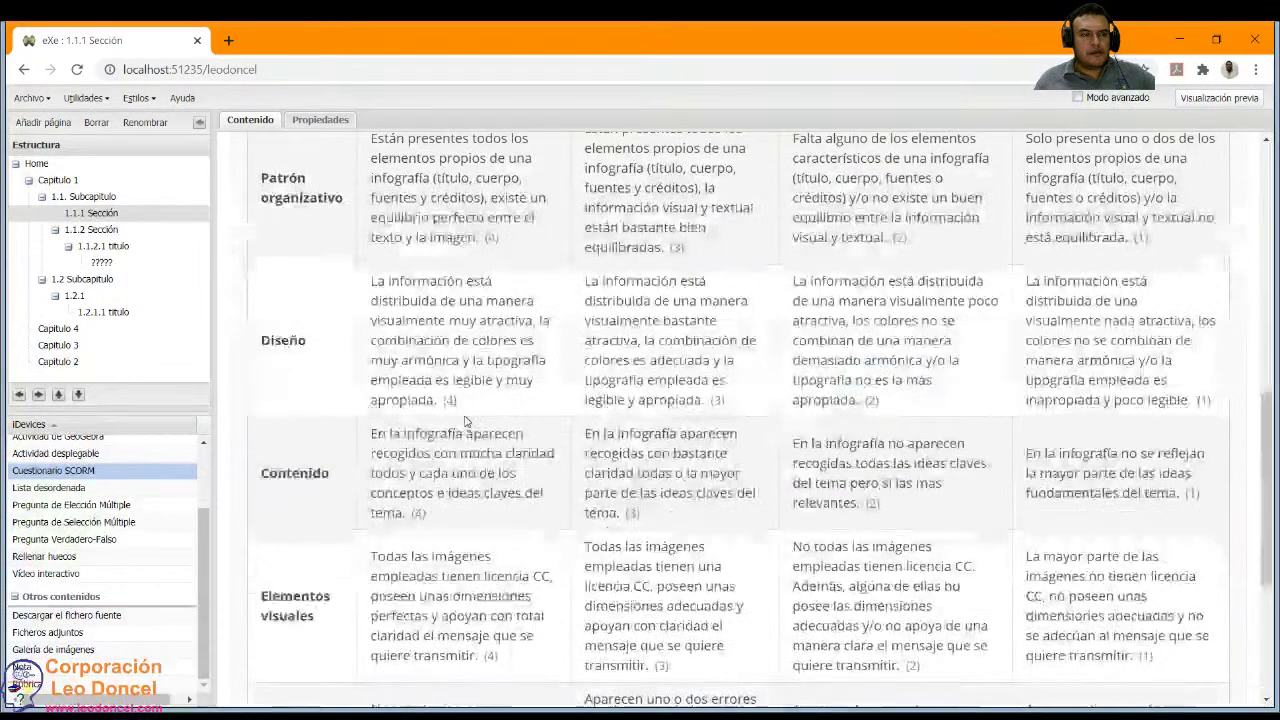
click(116, 247)
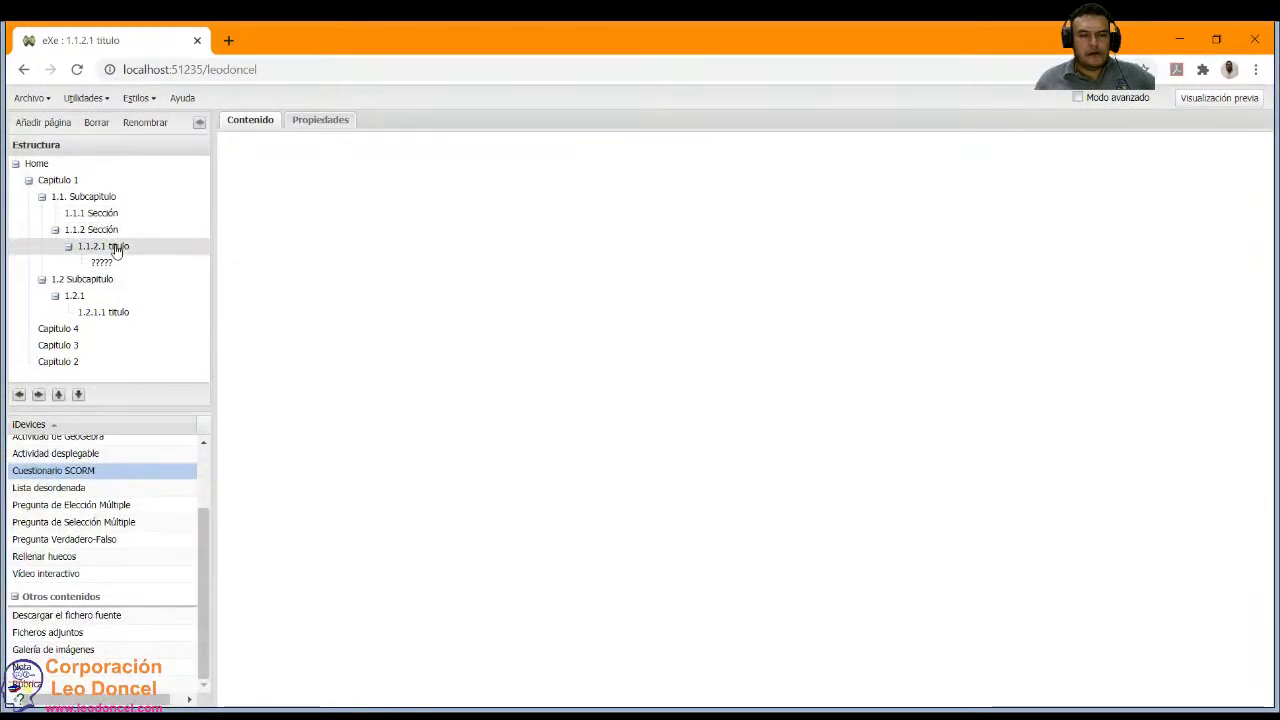
scroll(388, 343, down, 15)
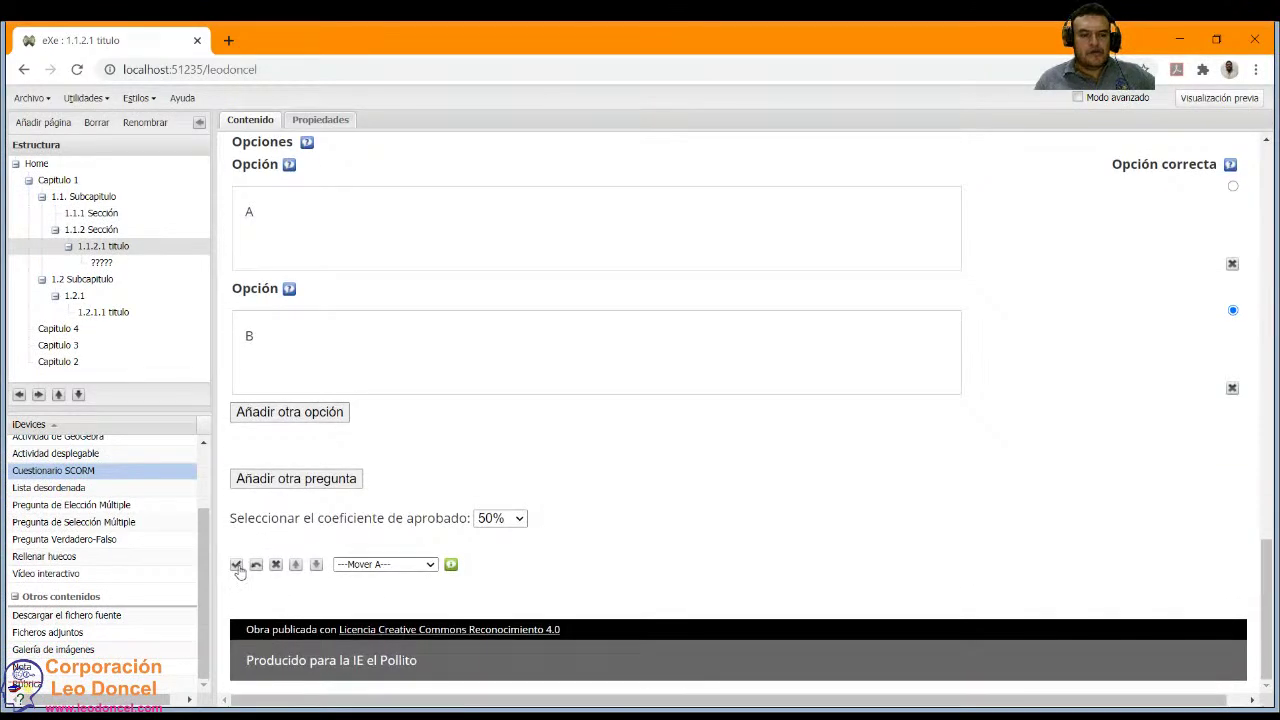
click(237, 565)
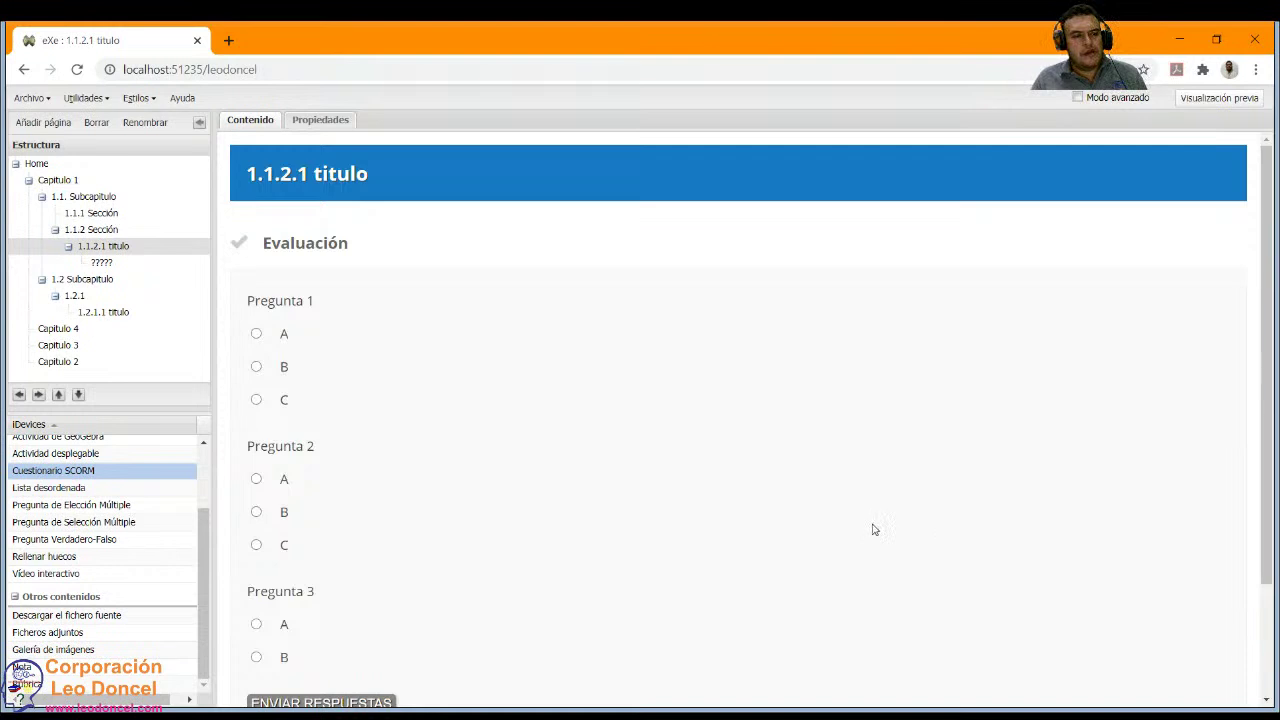
scroll(871, 529, down, 3)
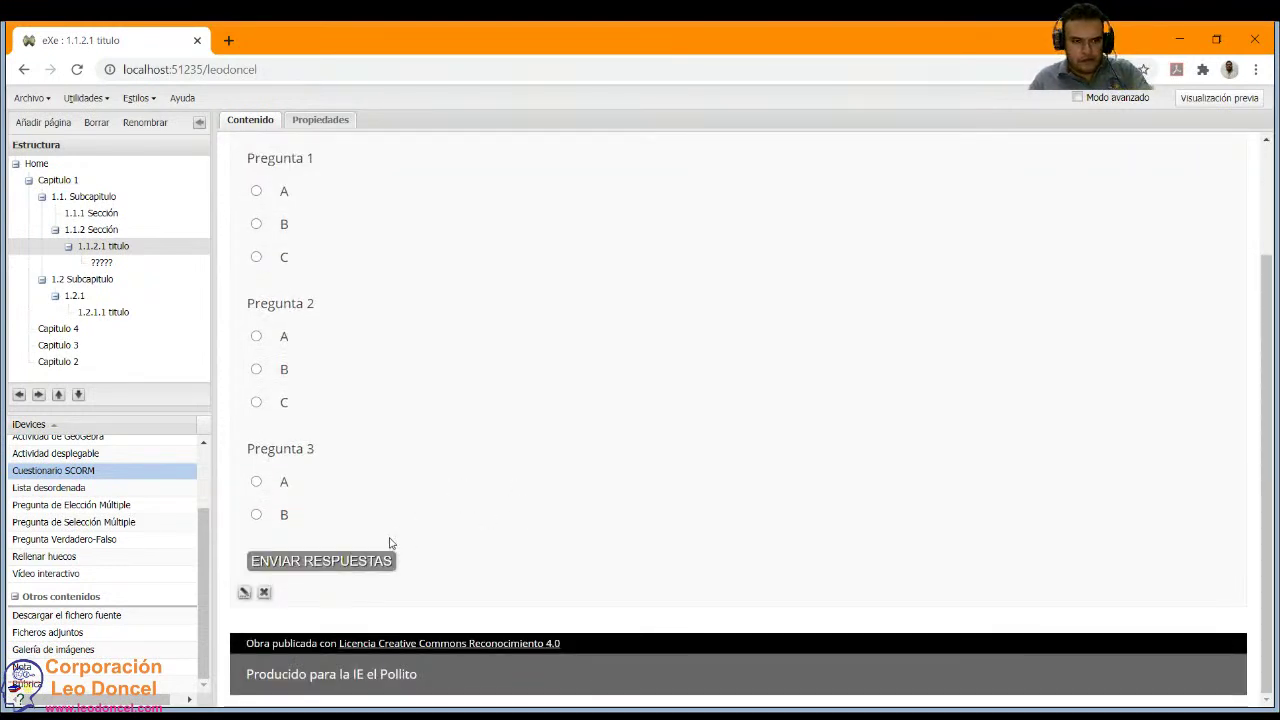
scroll(390, 543, up, 2)
scroll(300, 520, down, 2)
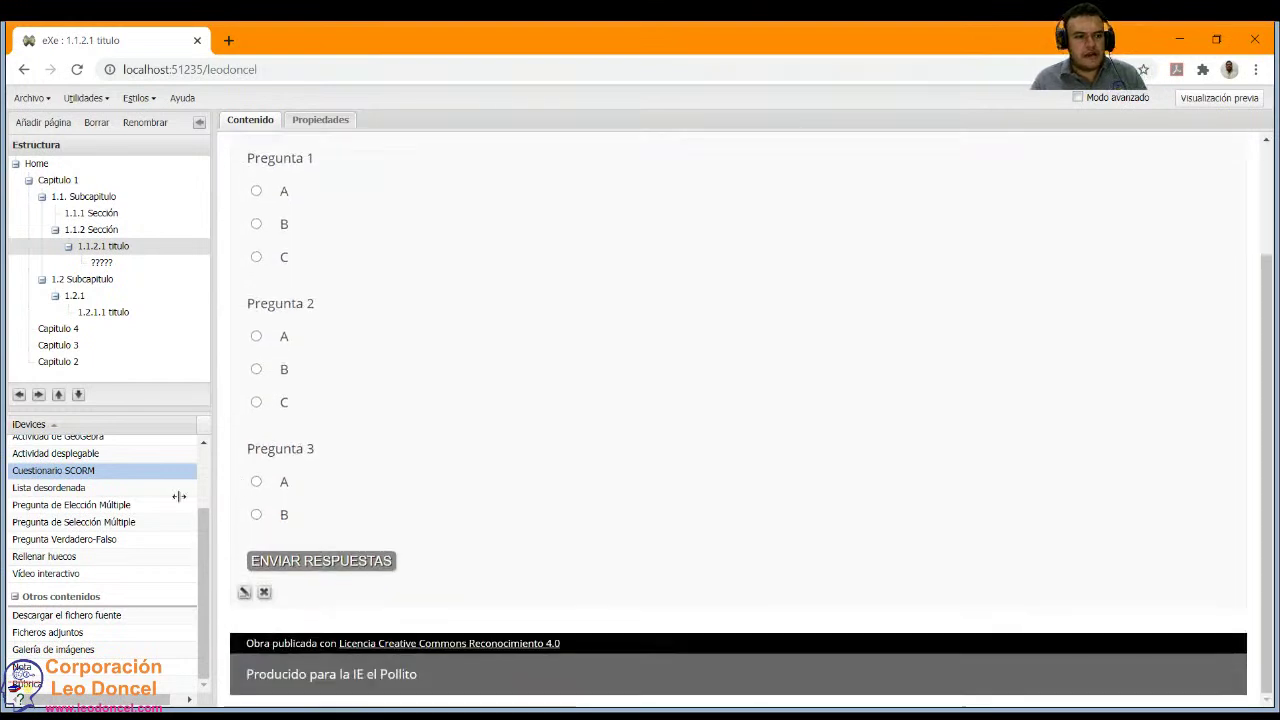
Add a Lista desordenada activity to the page "?????" under 1.1.2.1 titulo and look over its form fields.
click(63, 490)
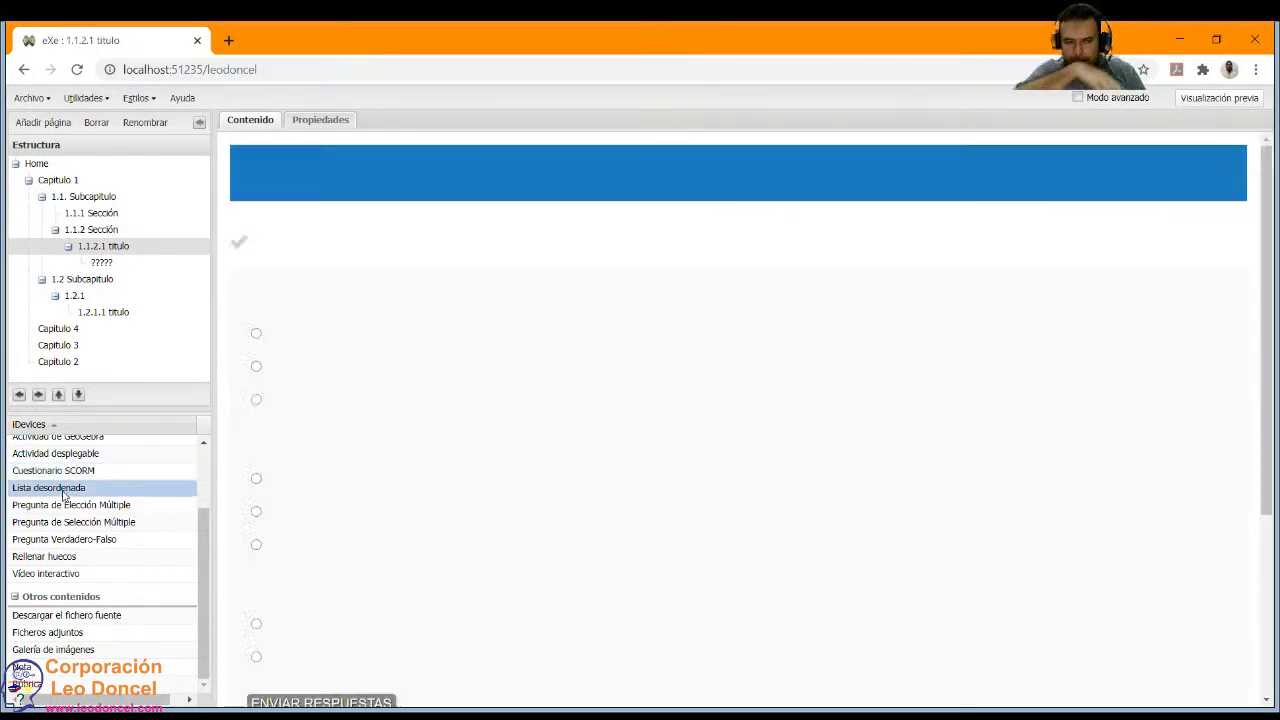
click(104, 262)
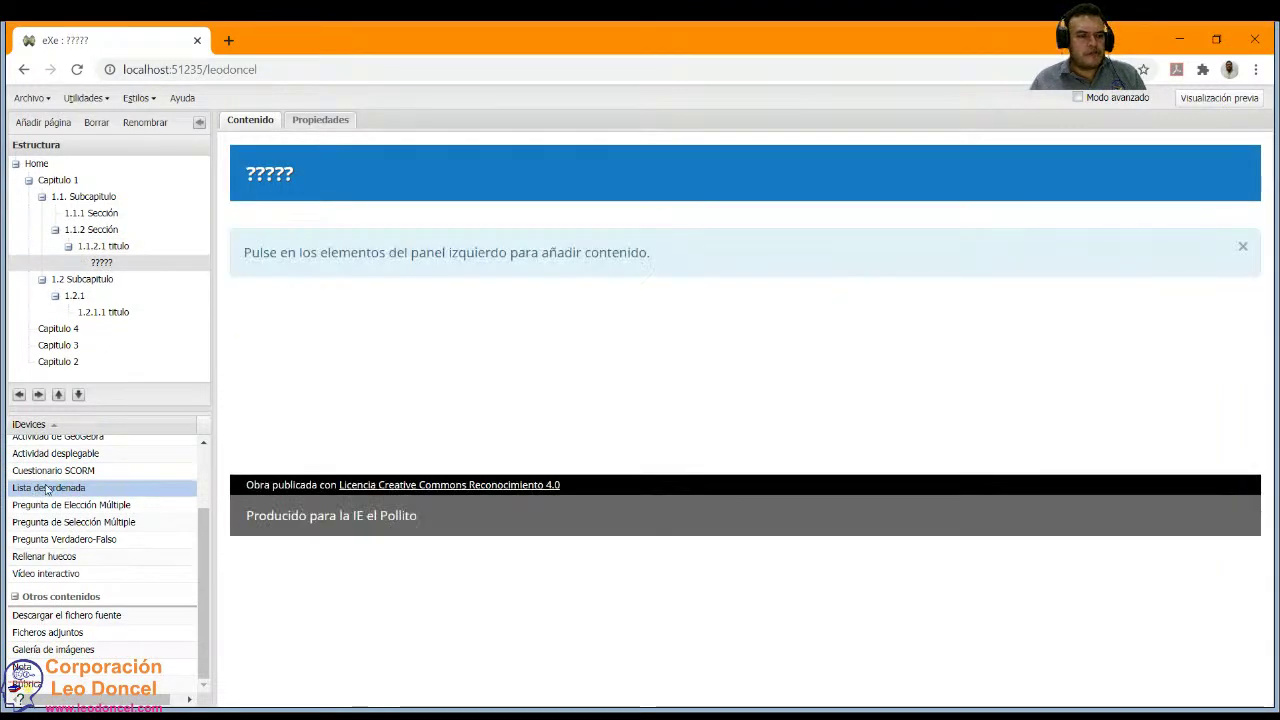
click(45, 490)
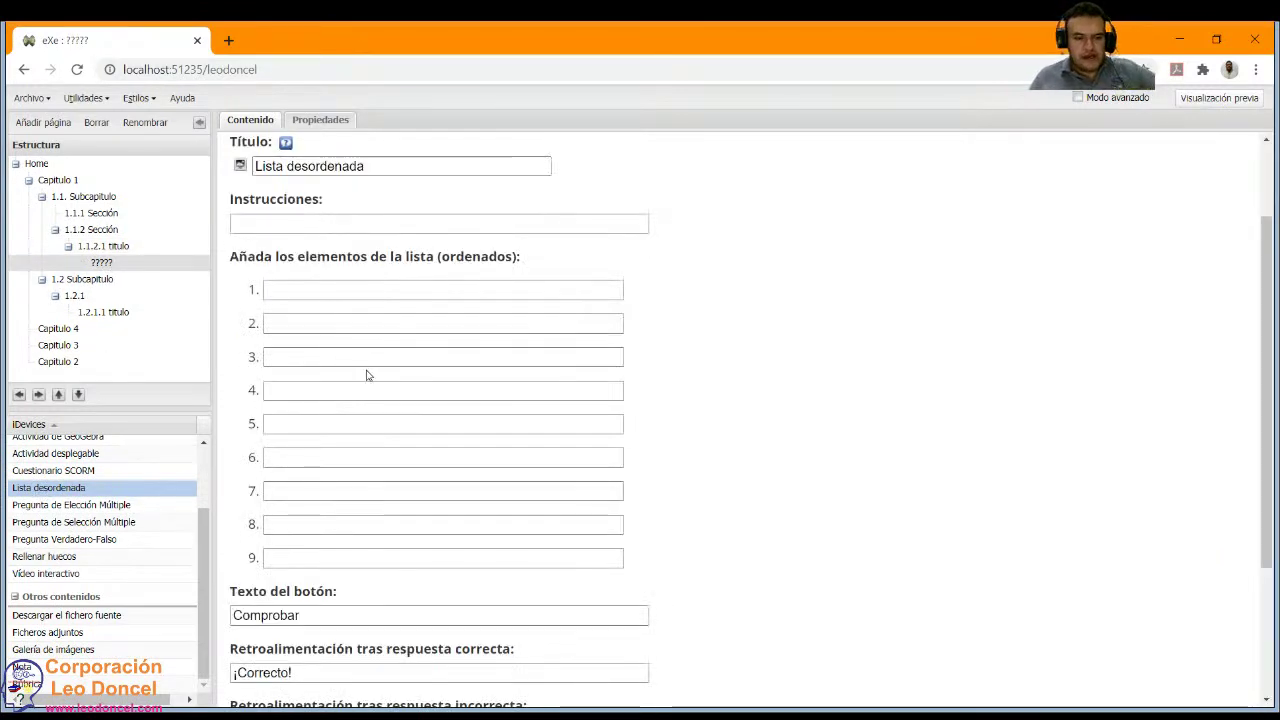
scroll(383, 359, down, 3)
scroll(385, 358, up, 3)
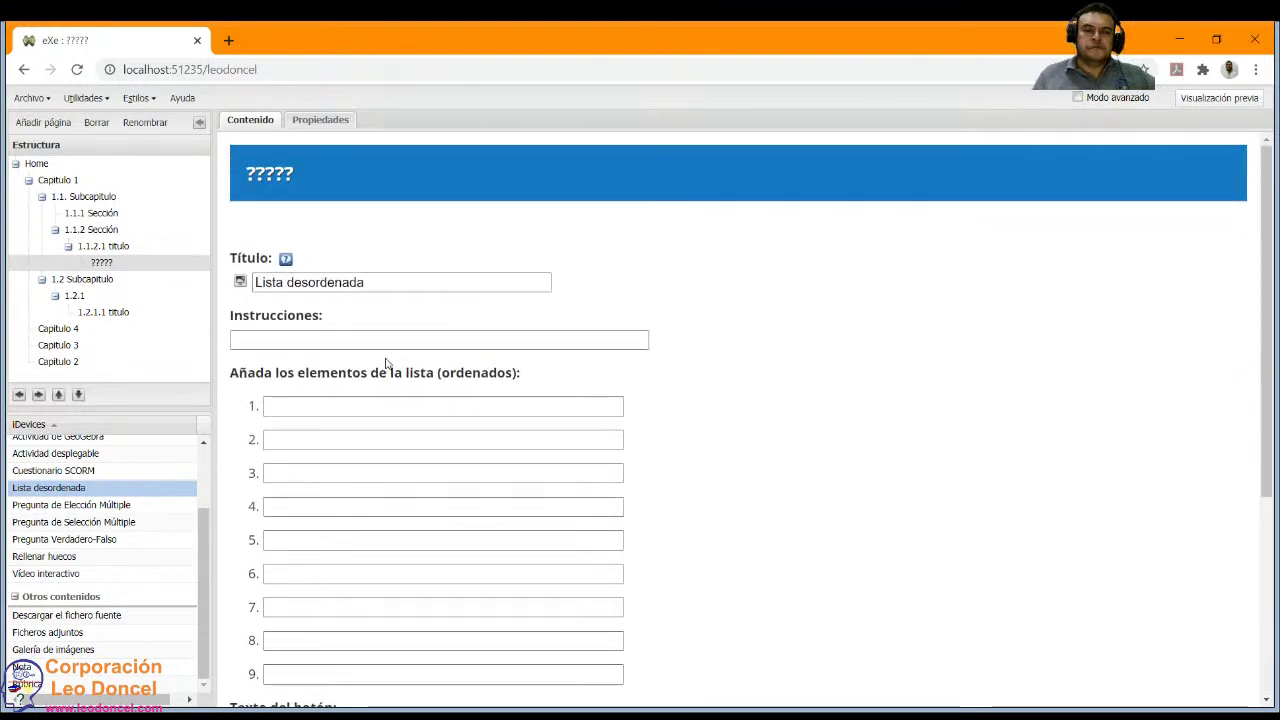
click(286, 259)
key(Escape)
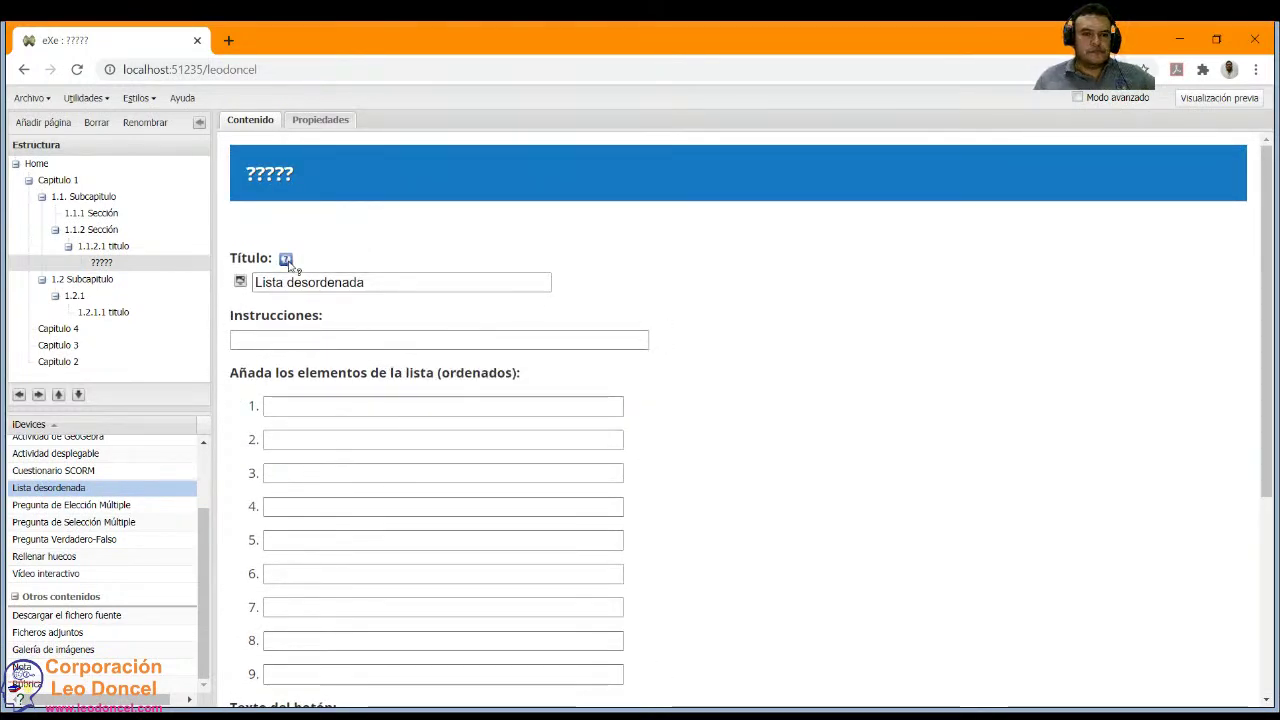
Review the Lista desordenada form, from the Instrucciones and ordered element fields to the button text and feedback settings.
click(328, 340)
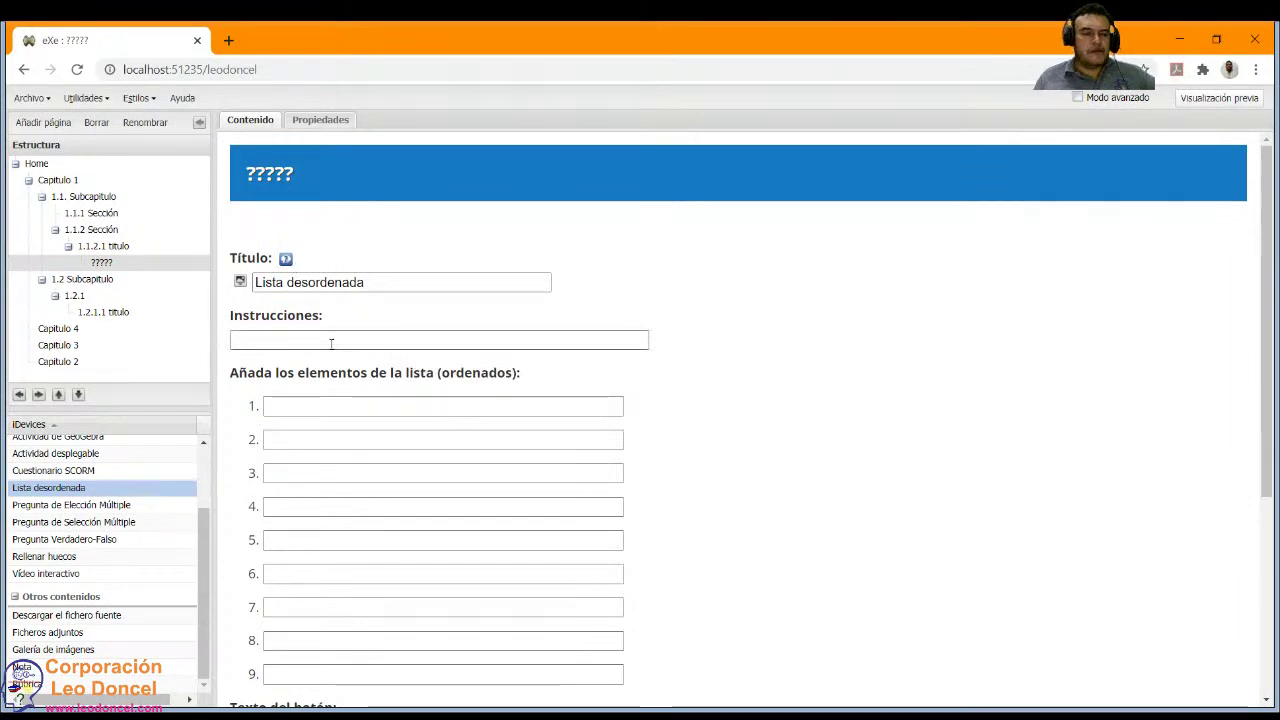
scroll(330, 337, down, 1)
scroll(434, 300, down, 2)
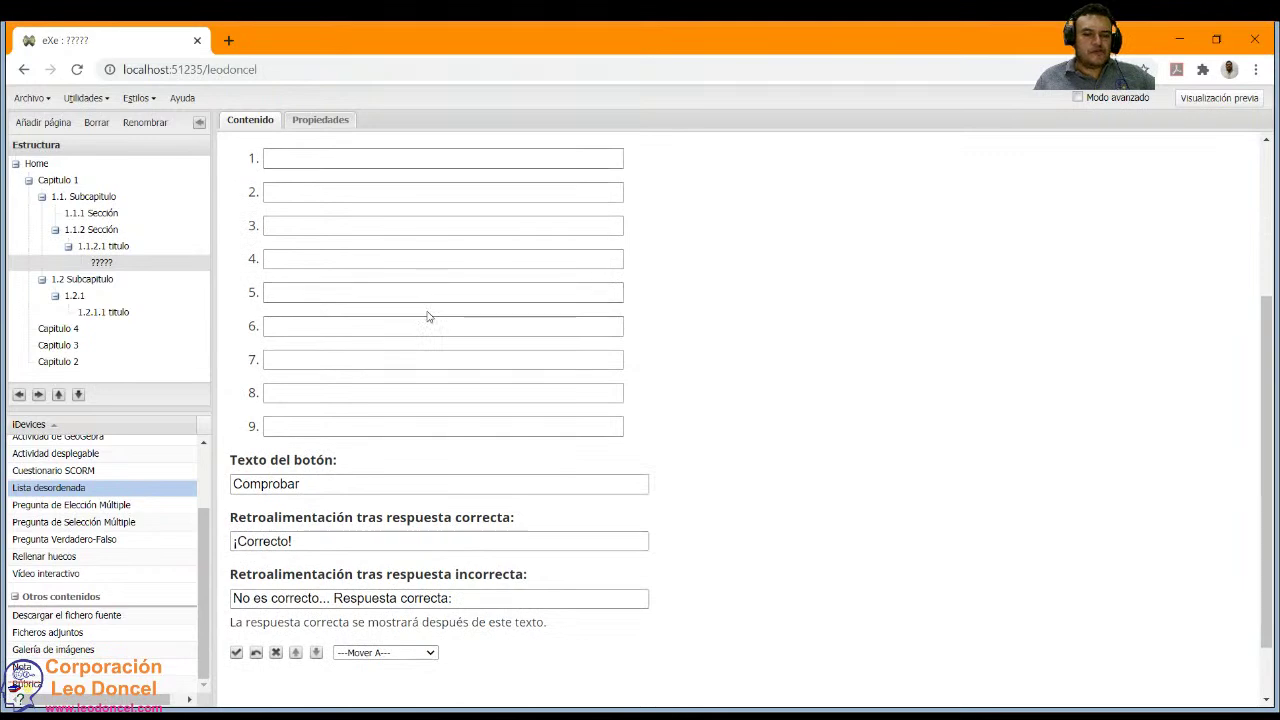
scroll(427, 316, up, 3)
scroll(323, 300, down, 3)
scroll(338, 396, up, 1)
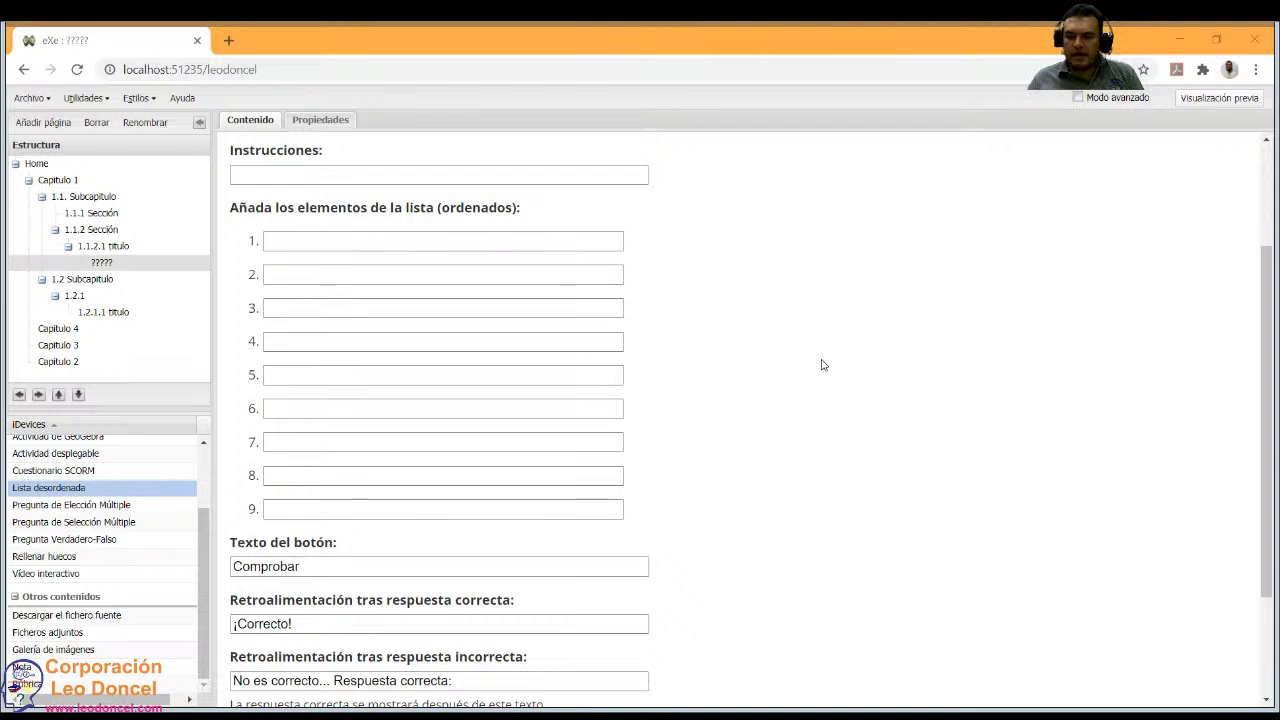
click(822, 365)
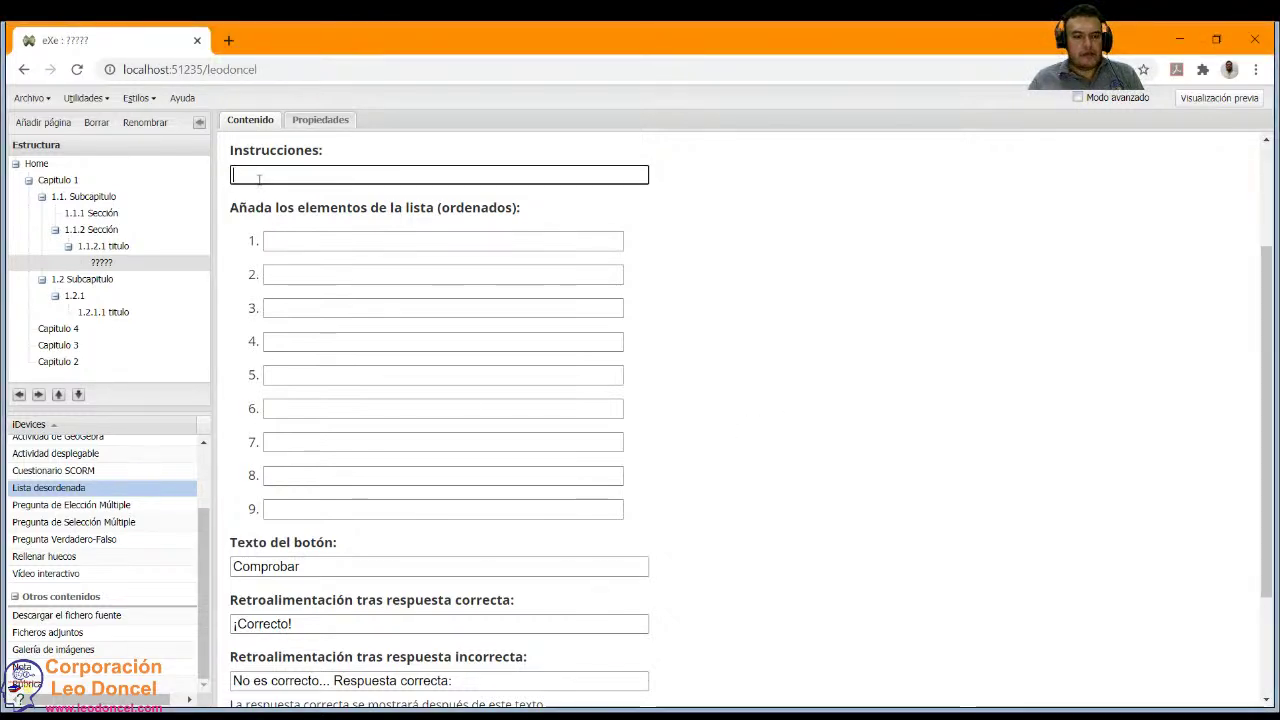
Try entering vertical bars in the Instrucciones field, clear them, and place the cursor in list element 1.
click(125, 677)
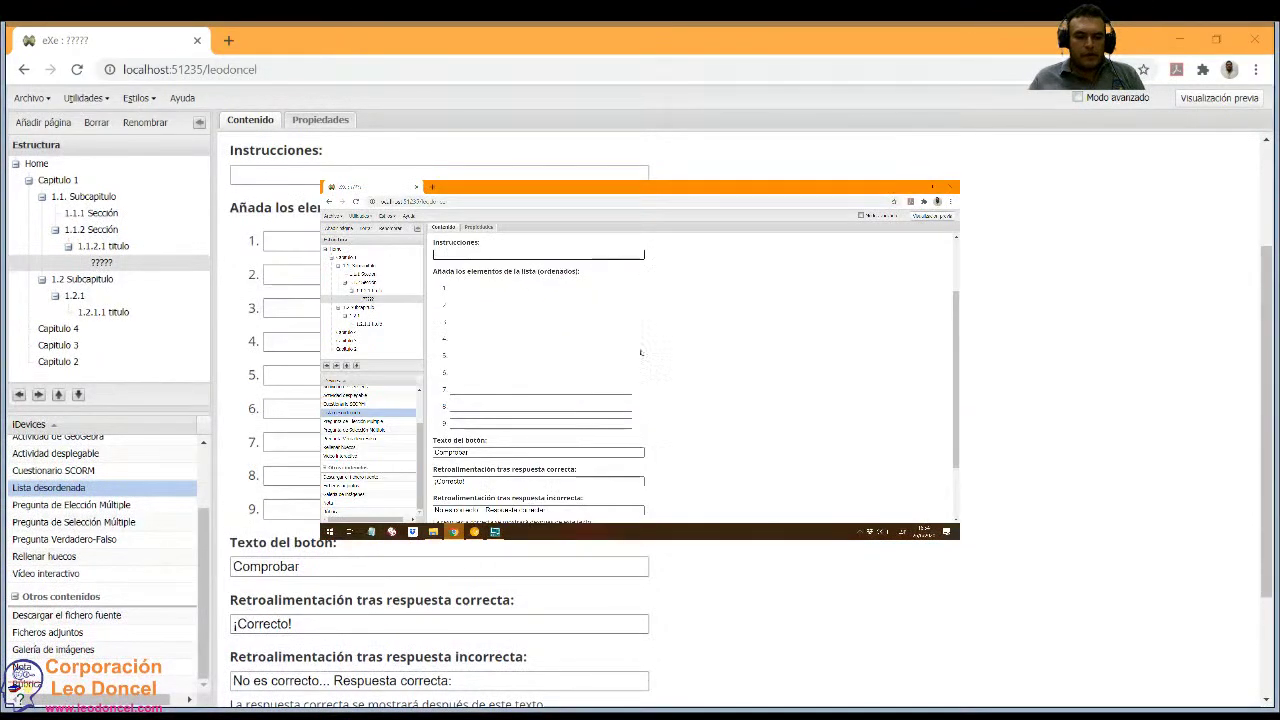
click(290, 241)
click(286, 243)
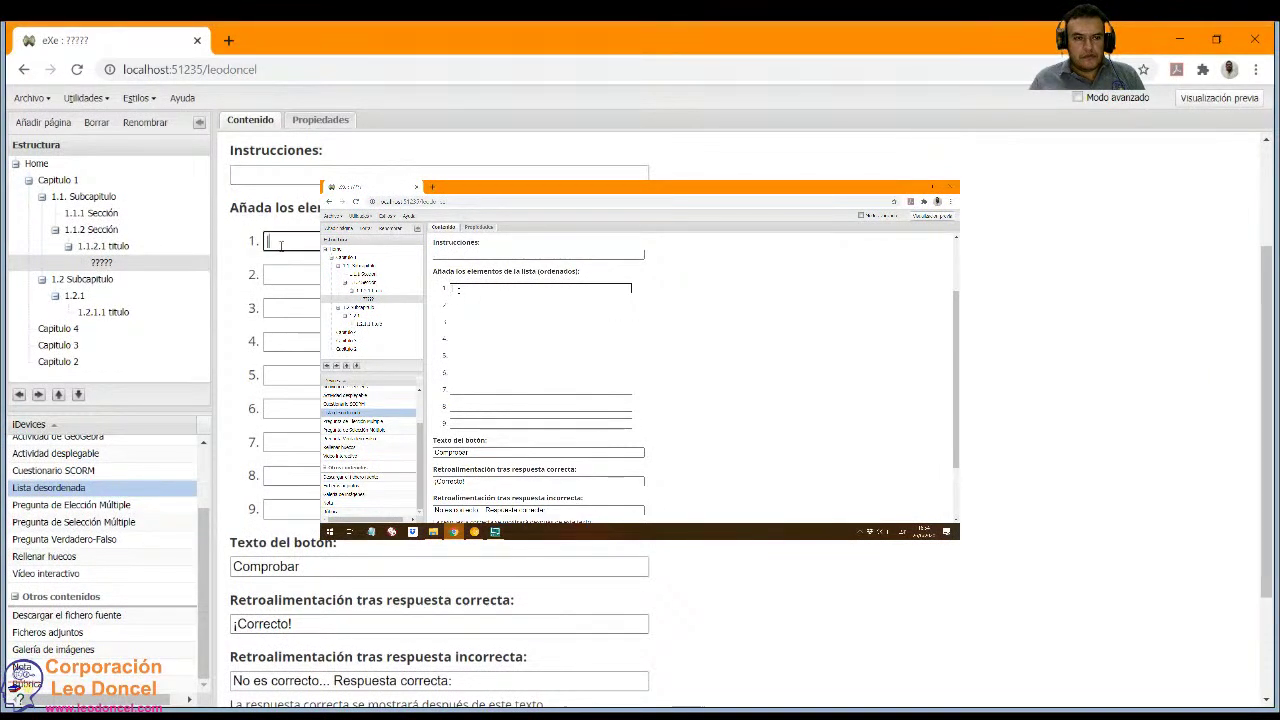
click(263, 175)
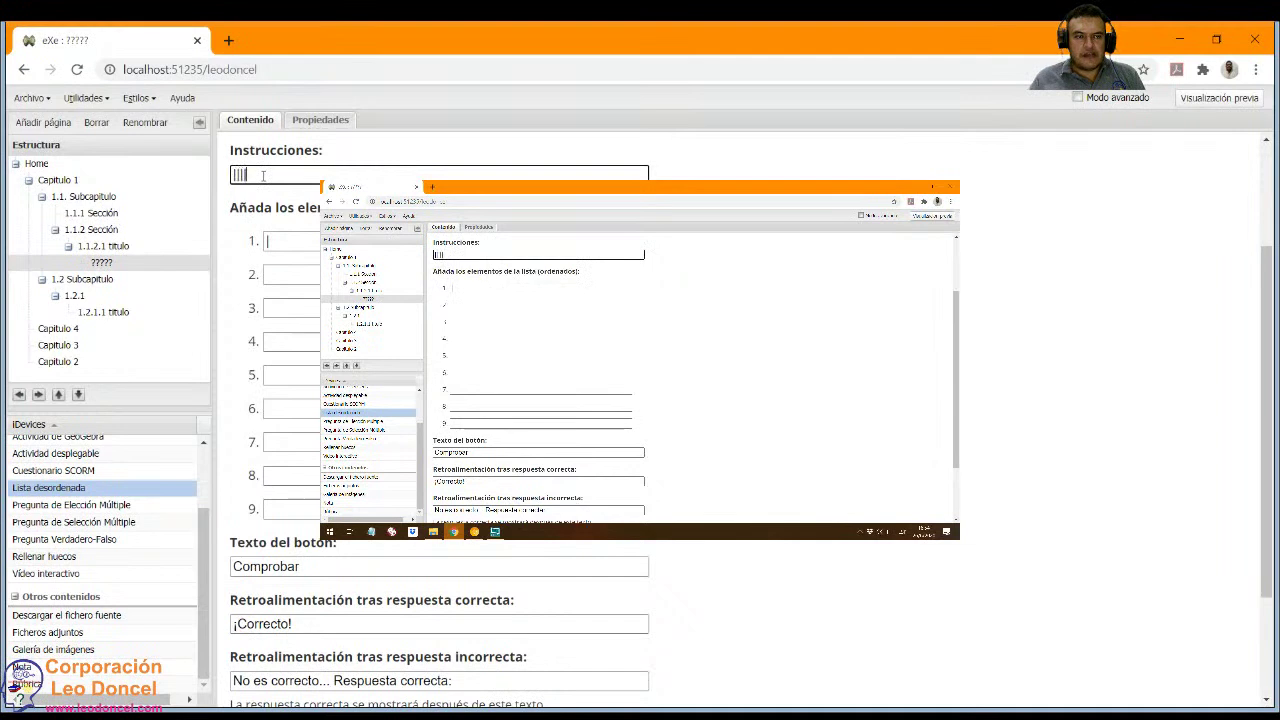
click(290, 243)
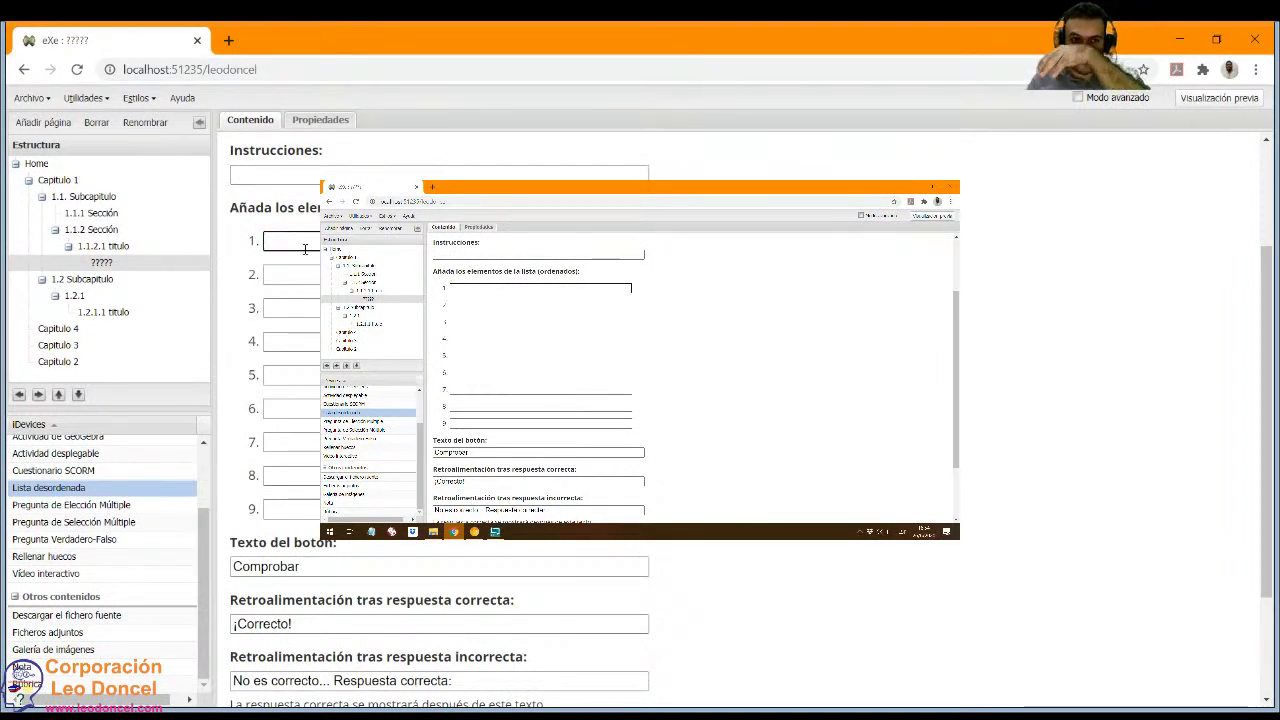
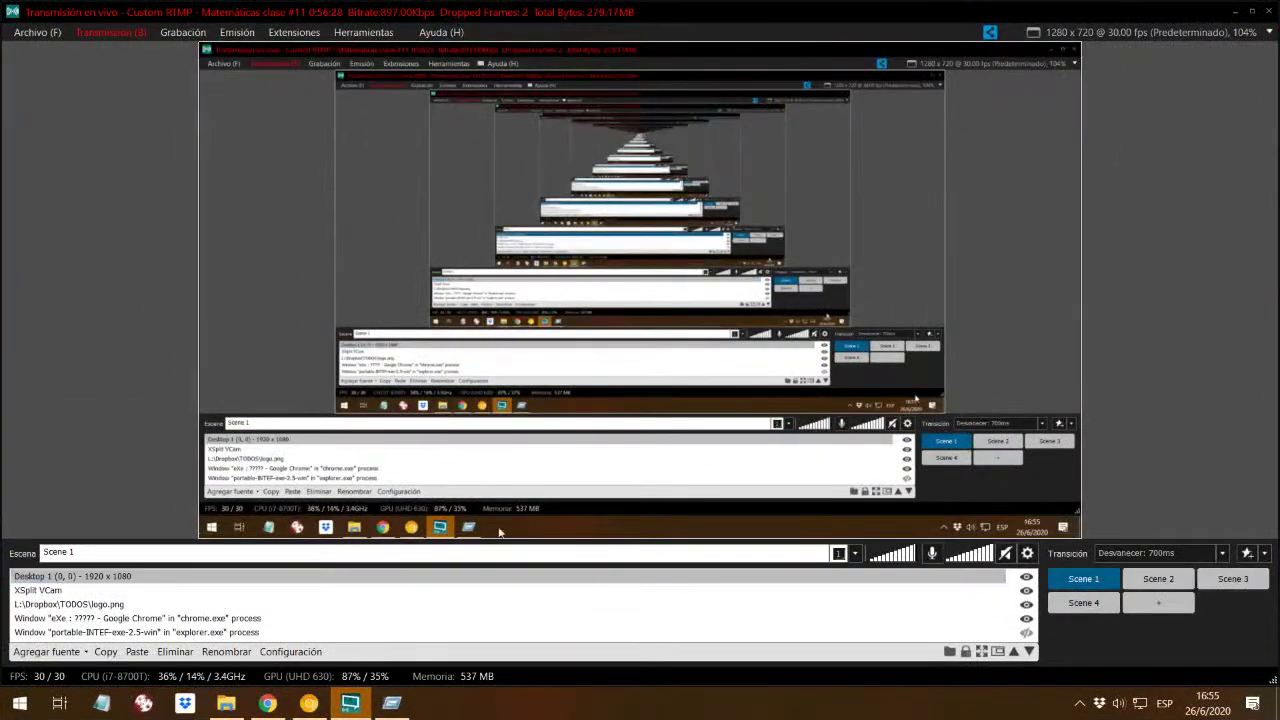
Move the XSplit VCam source above Desktop 1 in Scene 1 of the broadcast software, and switch to the eXeLearning browser window.
drag(60, 590, 60, 577)
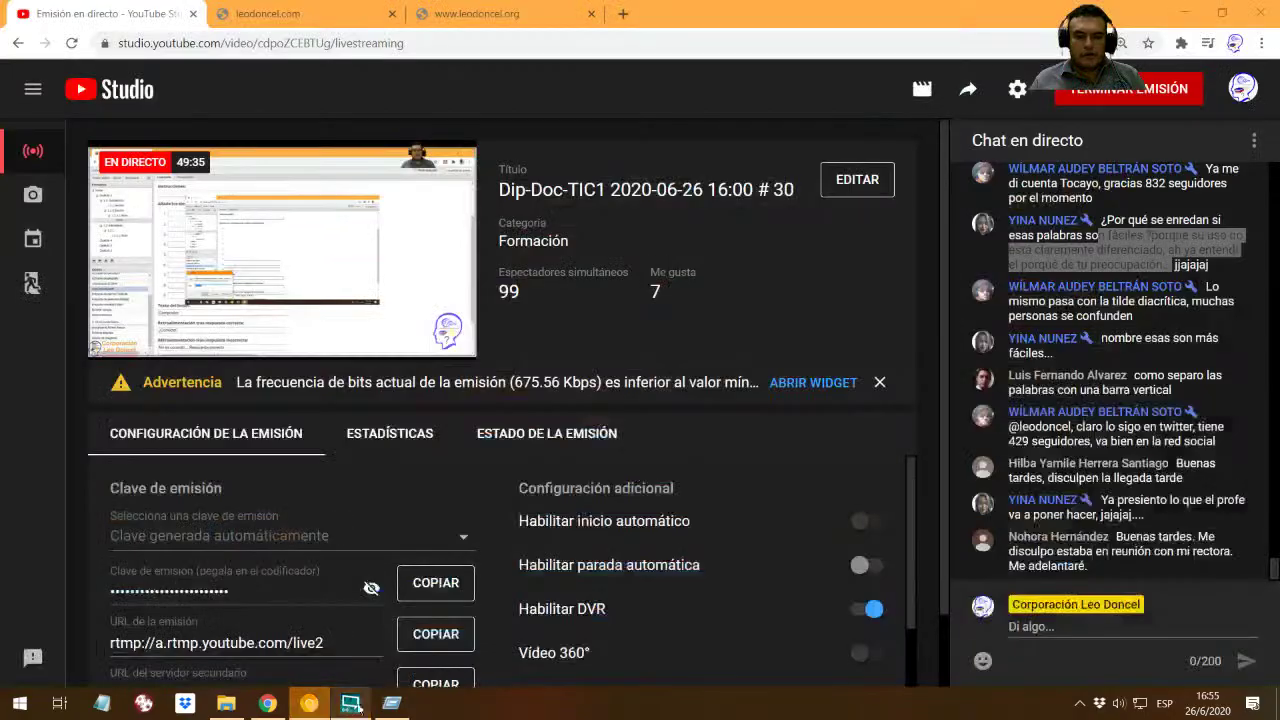
click(267, 703)
click(268, 705)
Run osk to open the on-screen keyboard and place it below the first four list element fields.
key(super+r)
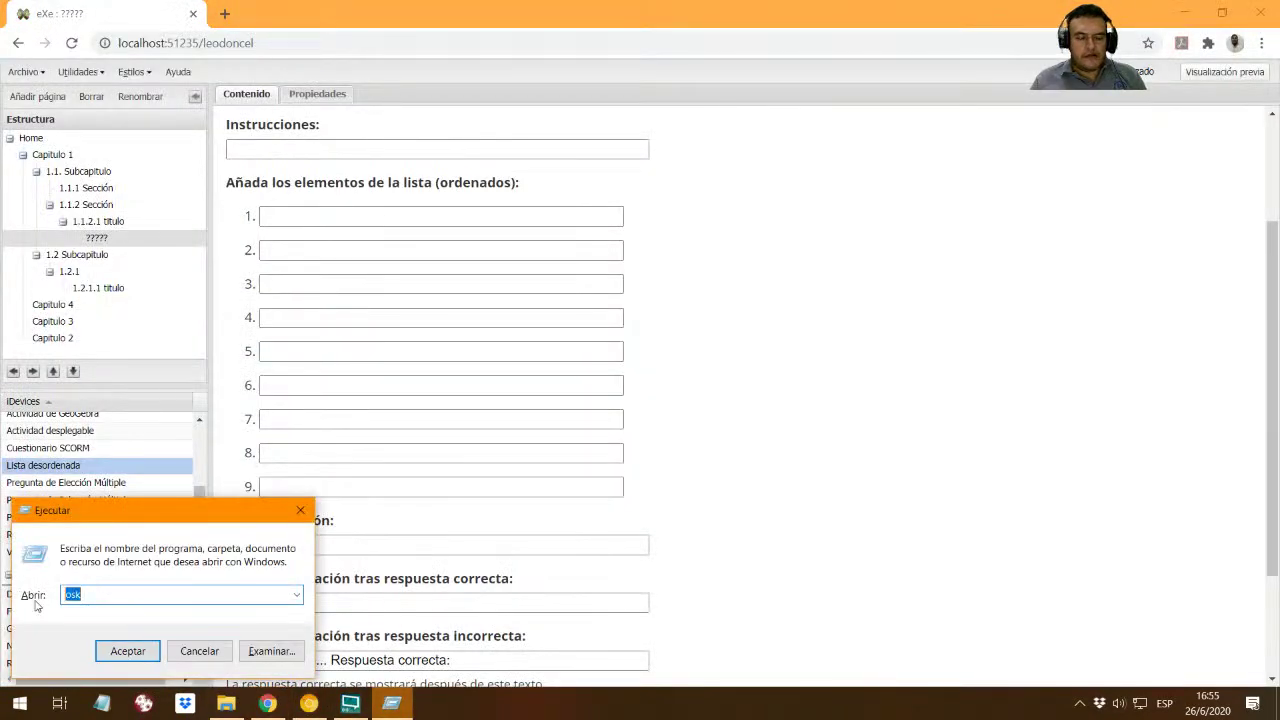
key(Return)
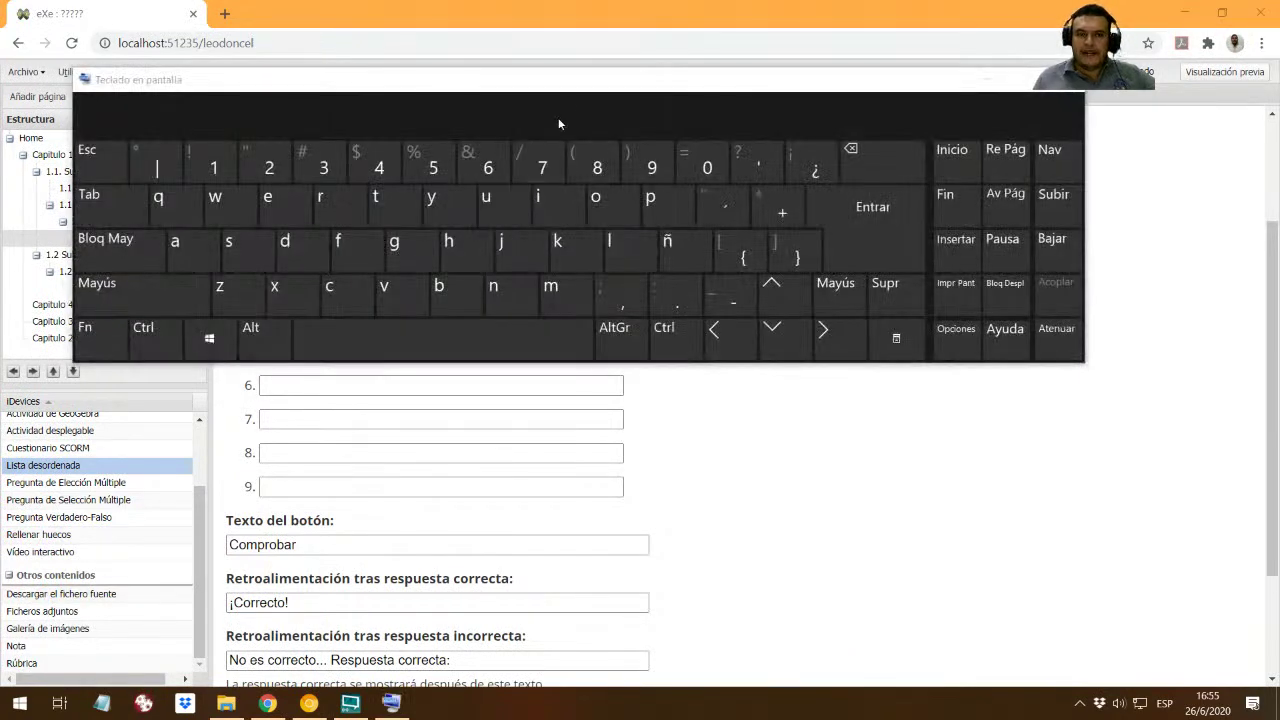
drag(567, 97, 668, 389)
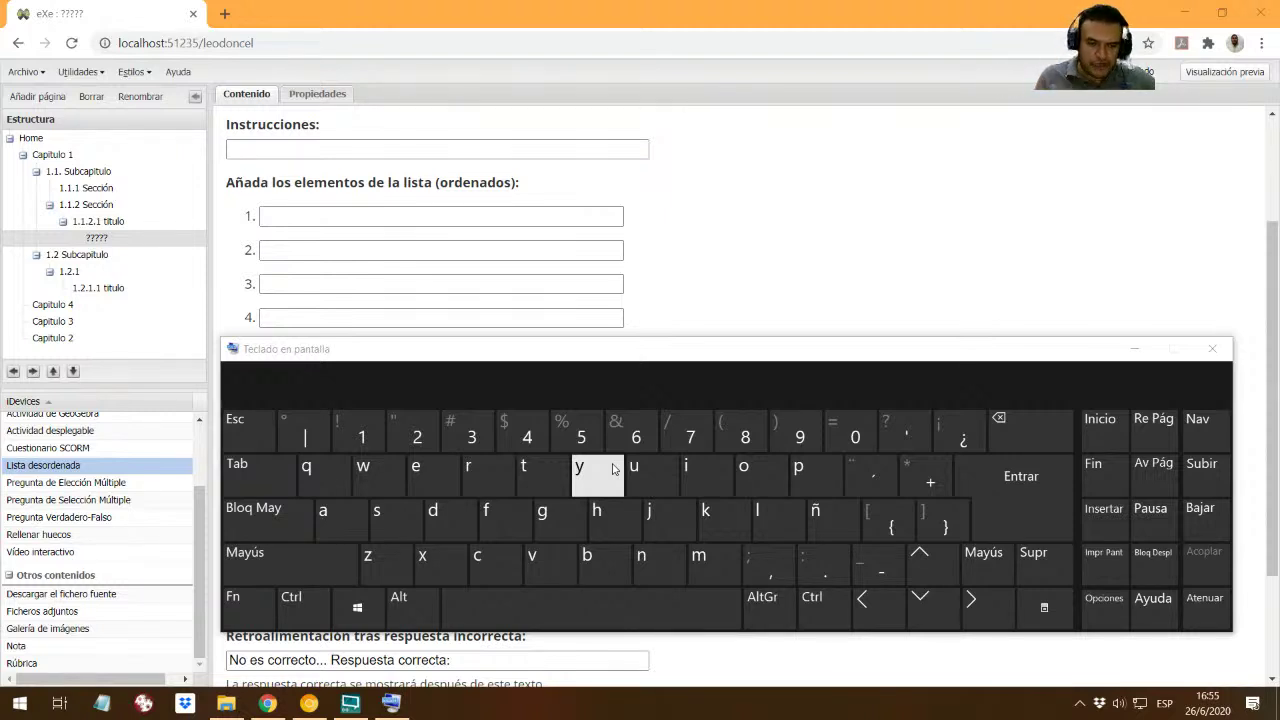
Enter a row of vertical bars (|||||||) in list element 1 with the on-screen keyboard.
click(300, 216)
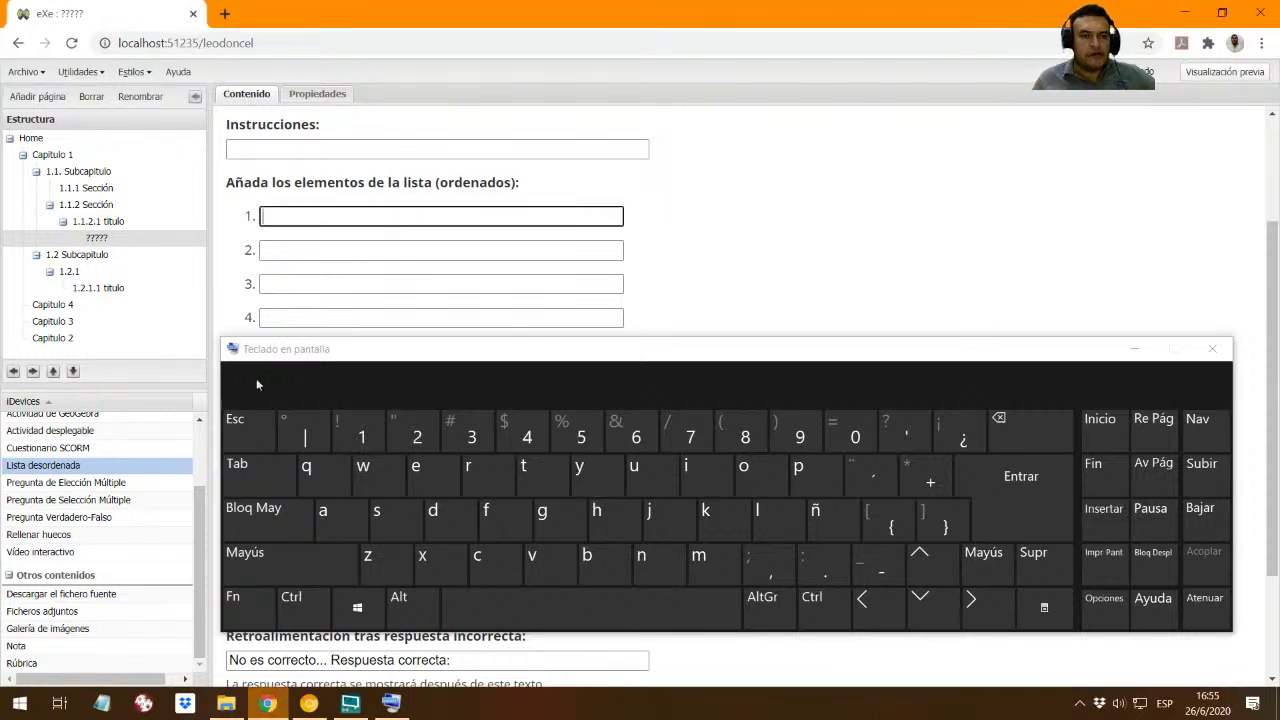
click(305, 432)
click(305, 432)
click(305, 435)
click(305, 435)
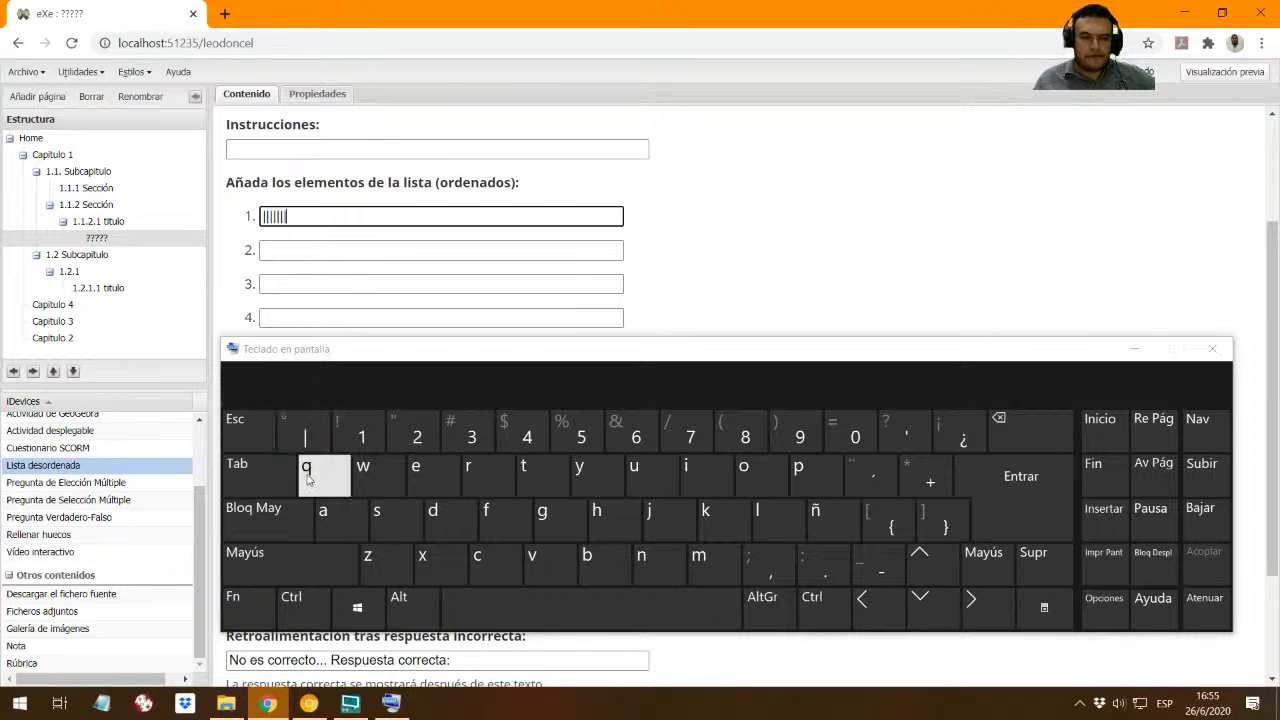
Examine the characters the on-screen keyboard offers with Mayús and with AltGr, and close the keyboard.
click(278, 575)
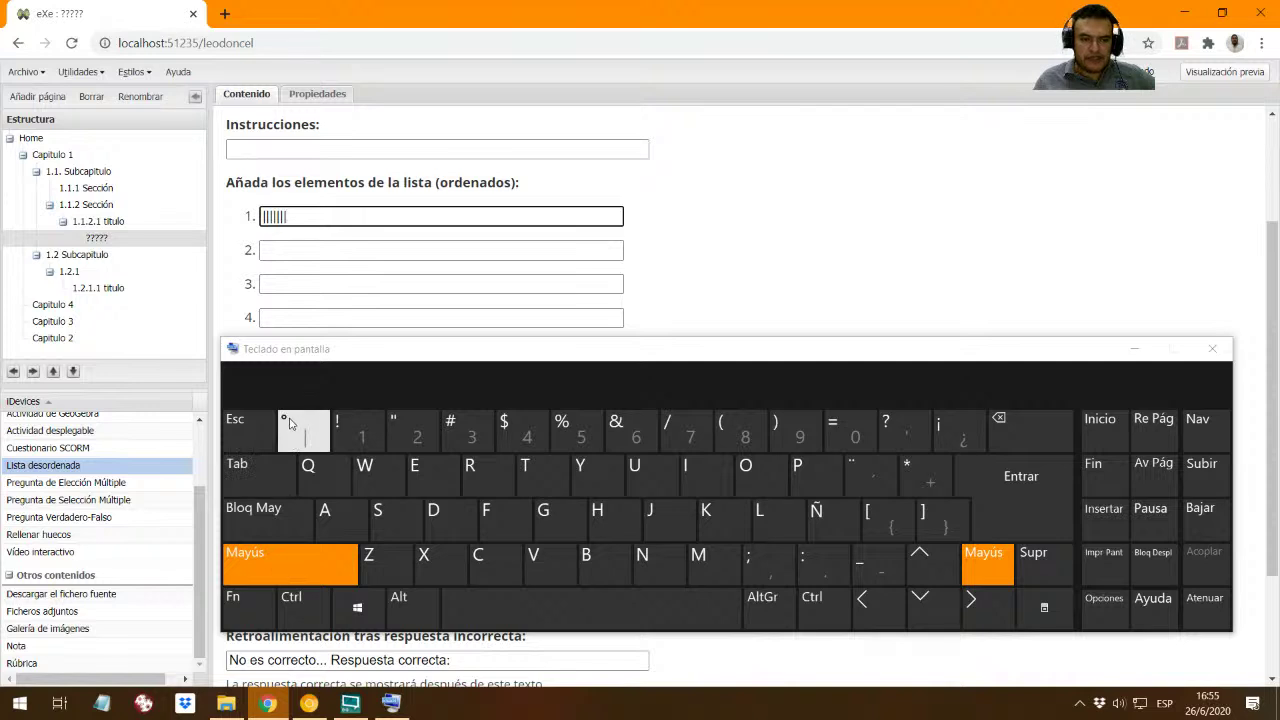
click(355, 428)
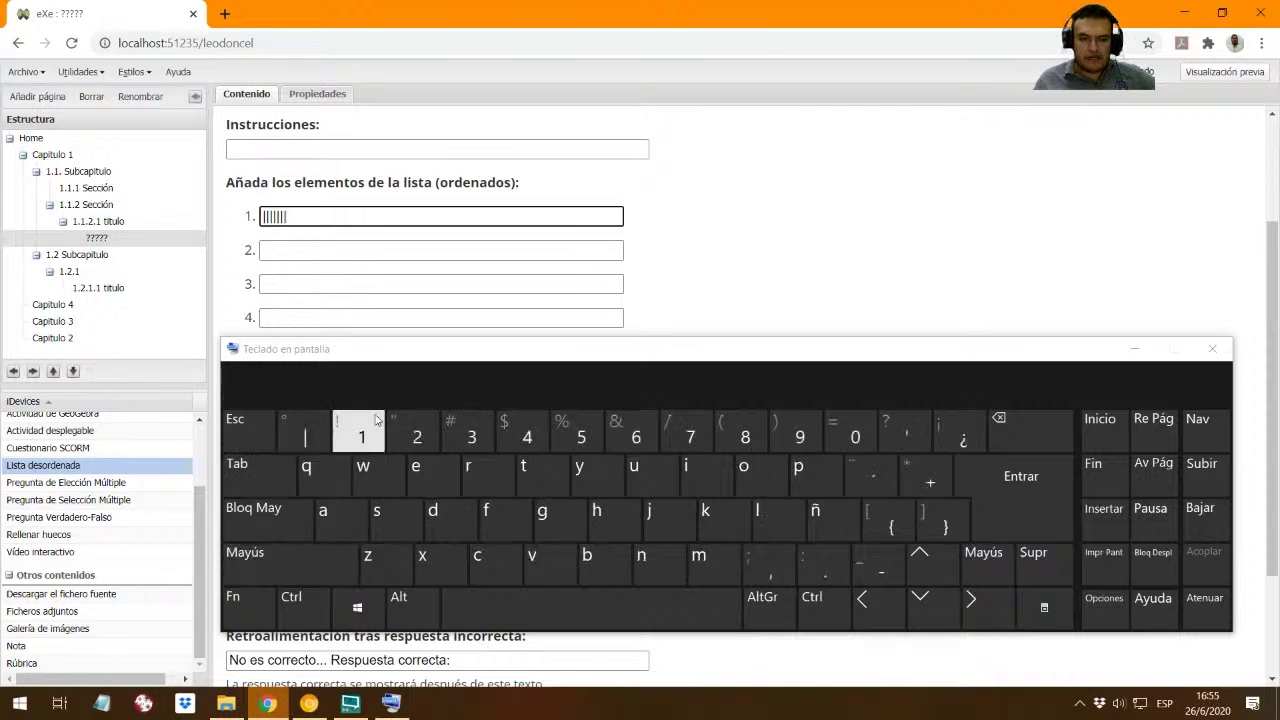
click(316, 563)
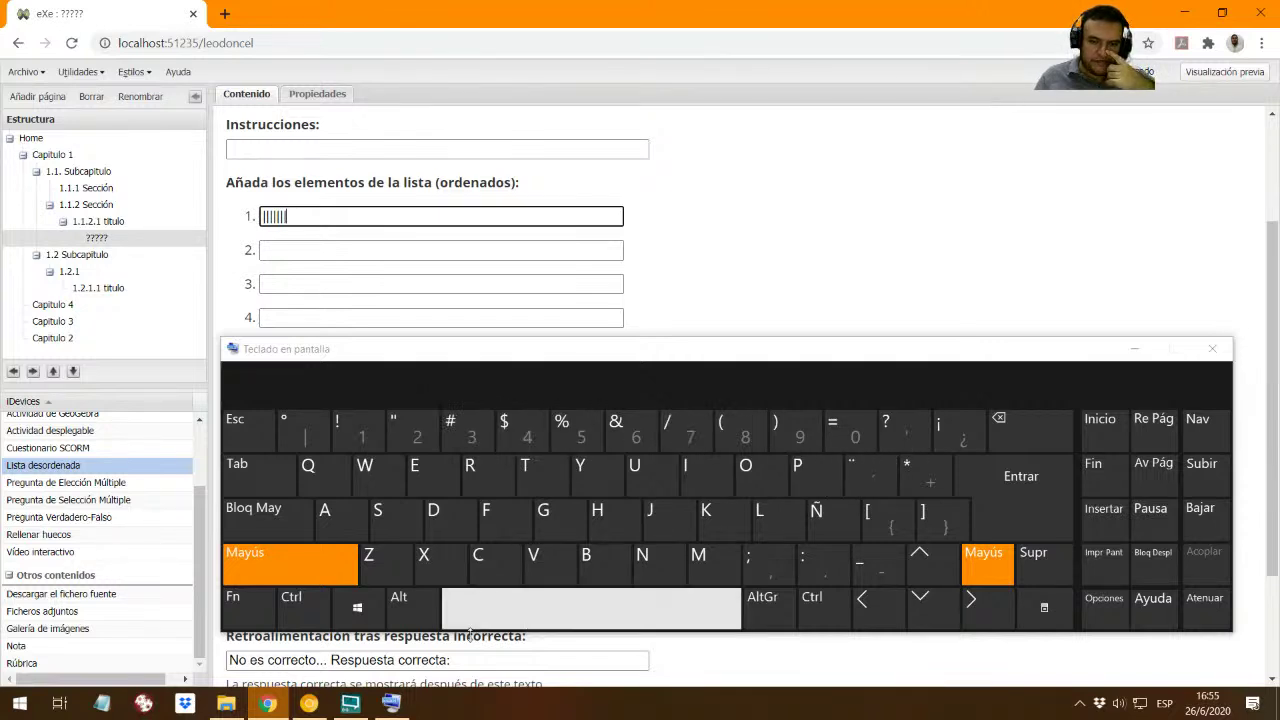
click(290, 565)
click(770, 604)
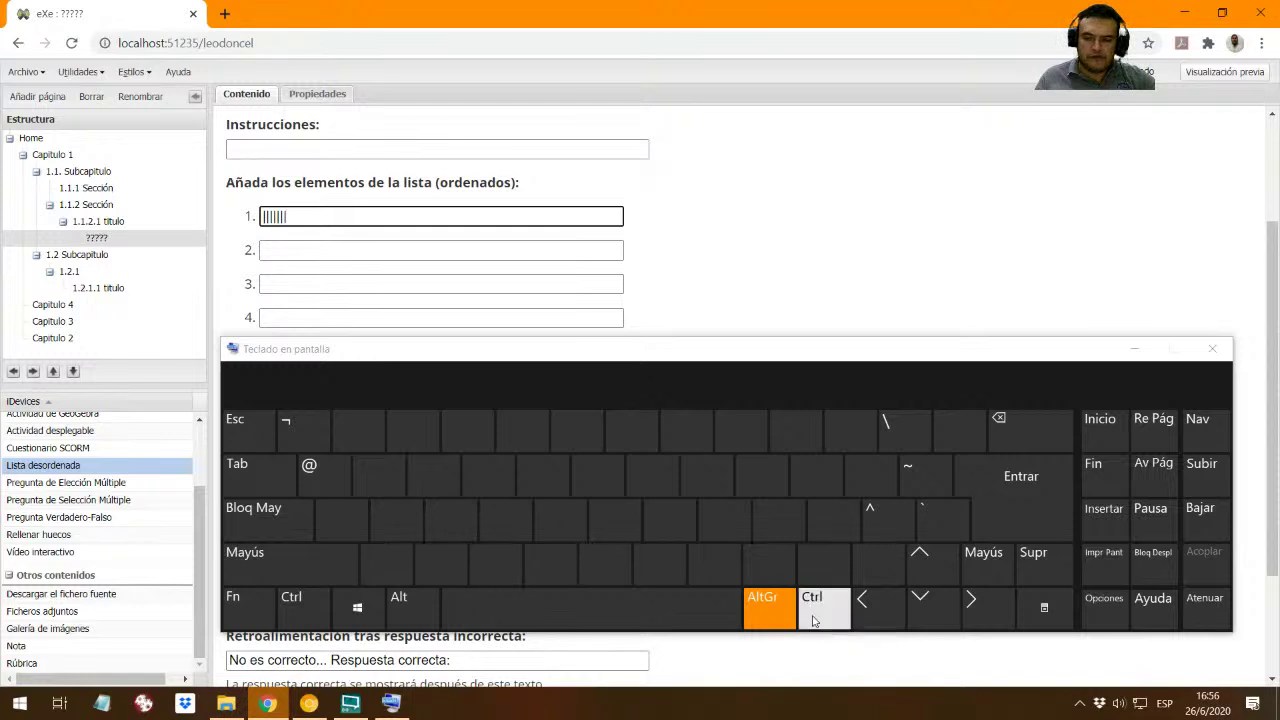
click(769, 605)
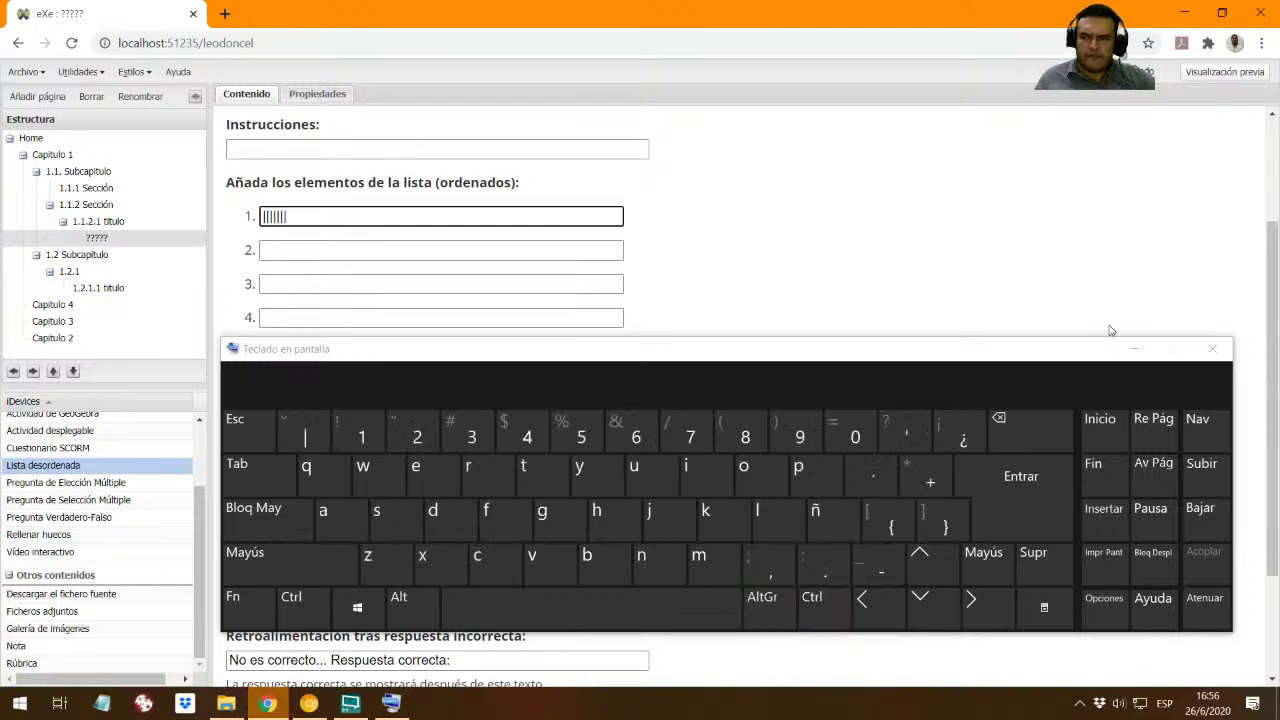
click(1212, 352)
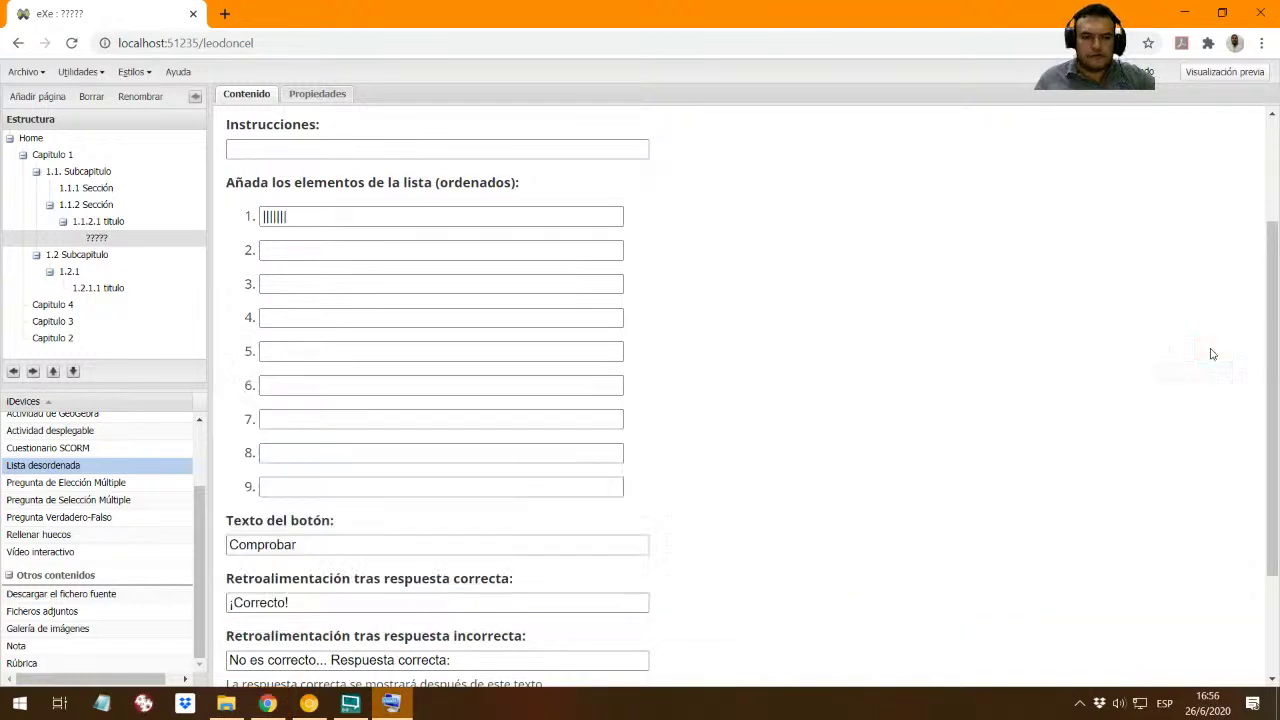
Reopen the on-screen keyboard by running the osk command.
key(super+r)
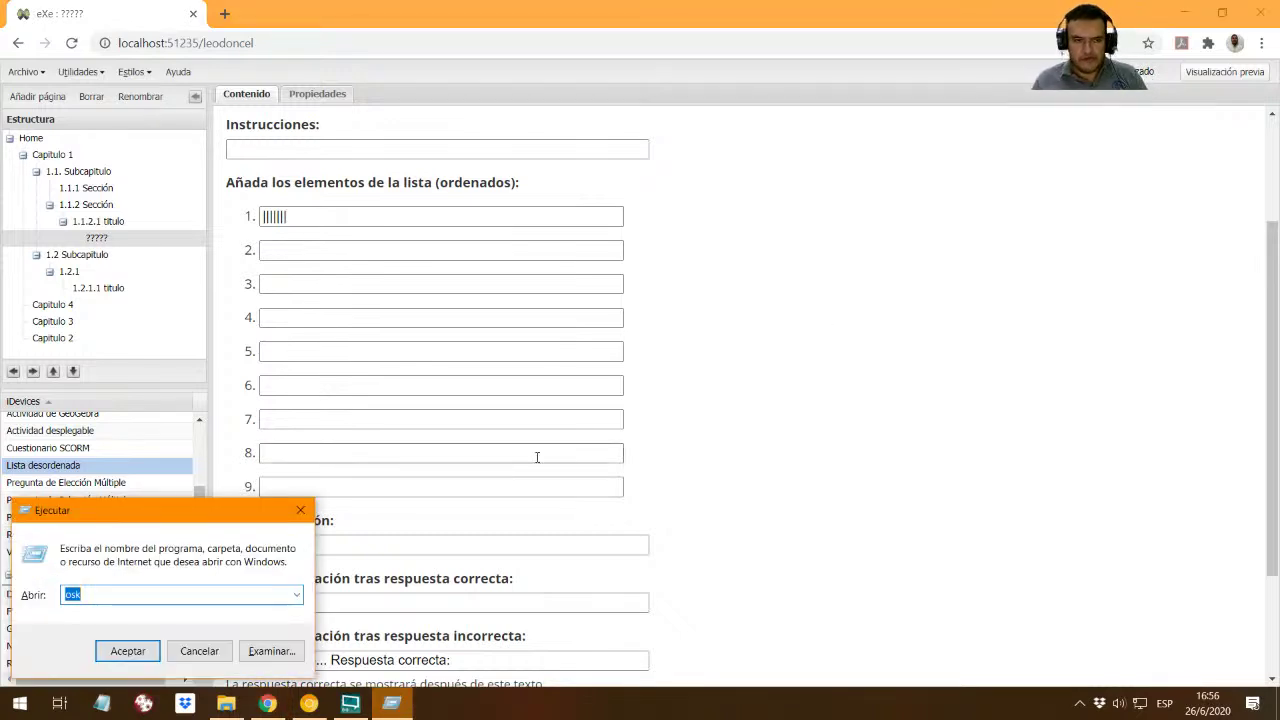
text(osk)
key(Return)
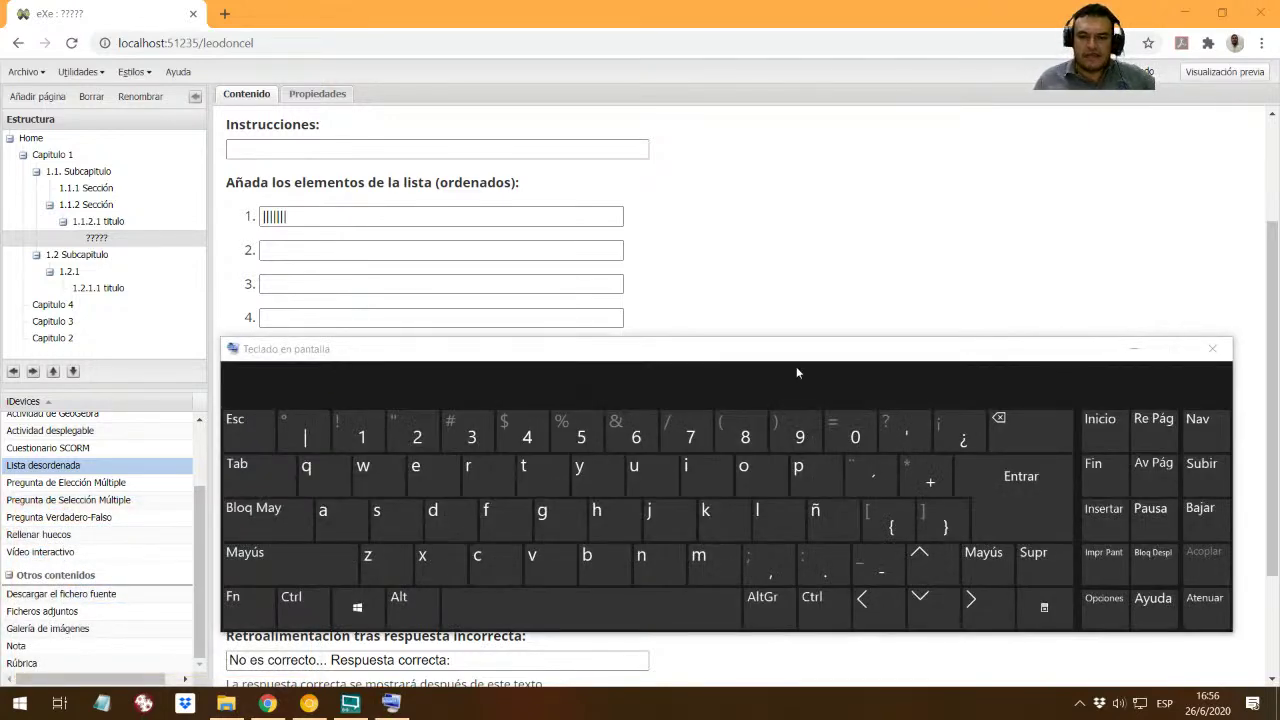
Close the on-screen keyboard and look for it among the installed Windows applications, including Herramientas administrativas, and by searching for "teclado".
click(19, 703)
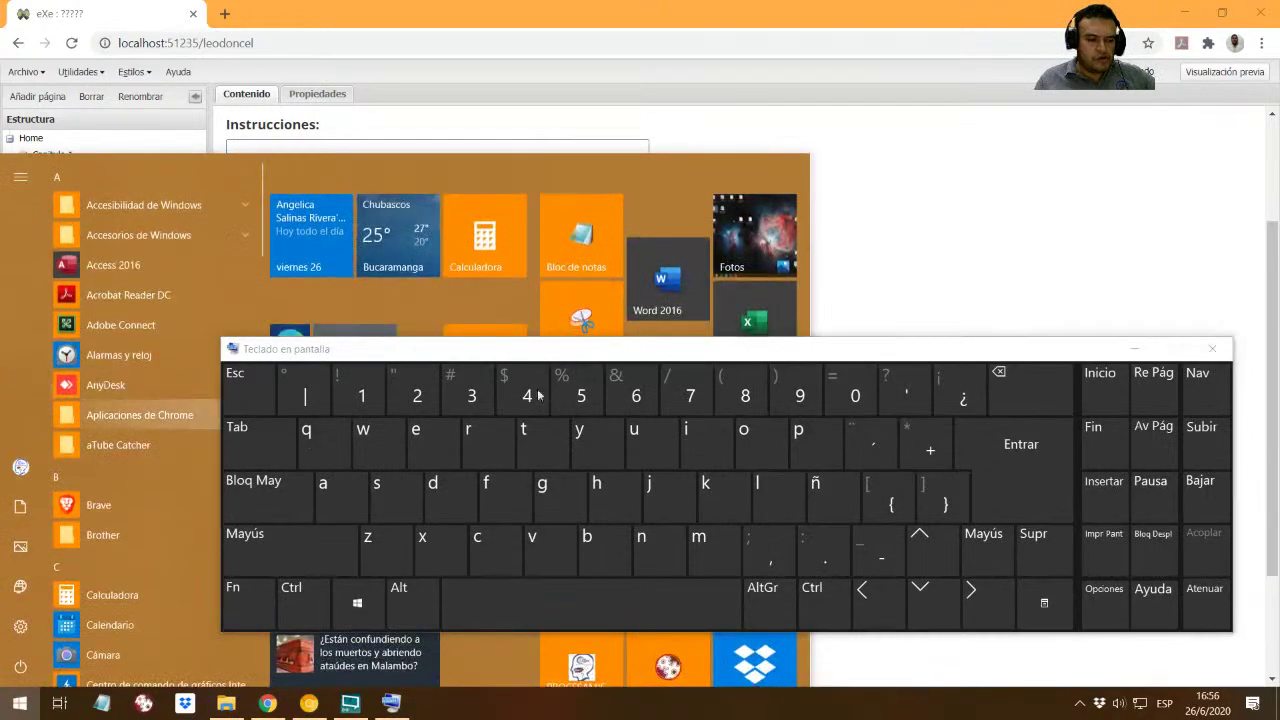
click(1212, 348)
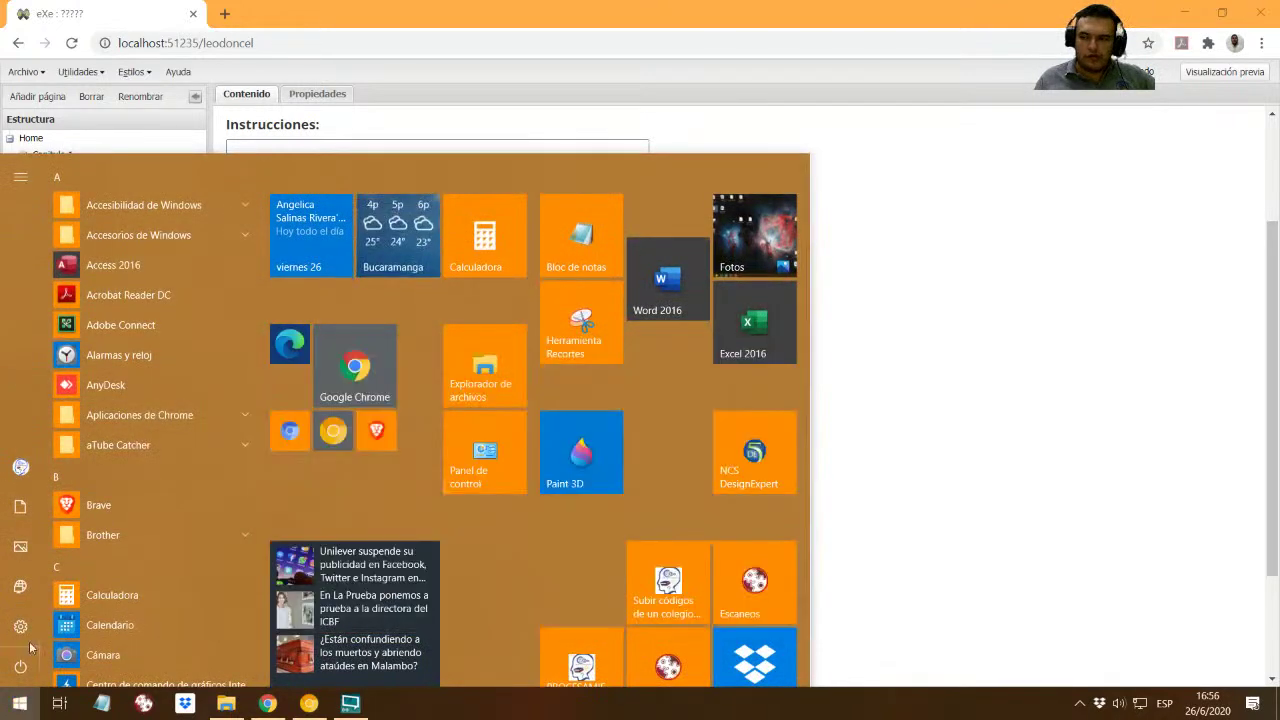
scroll(130, 514, down, 8)
scroll(134, 513, up, 8)
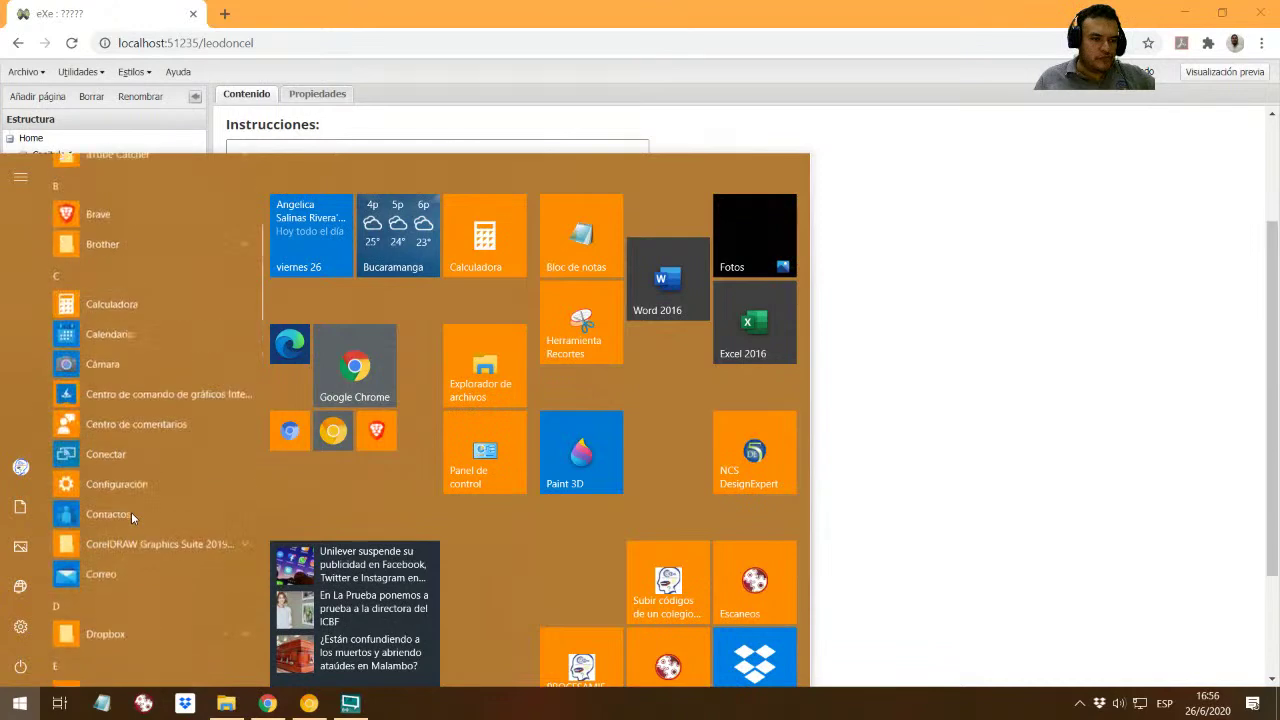
scroll(206, 376, down, 6)
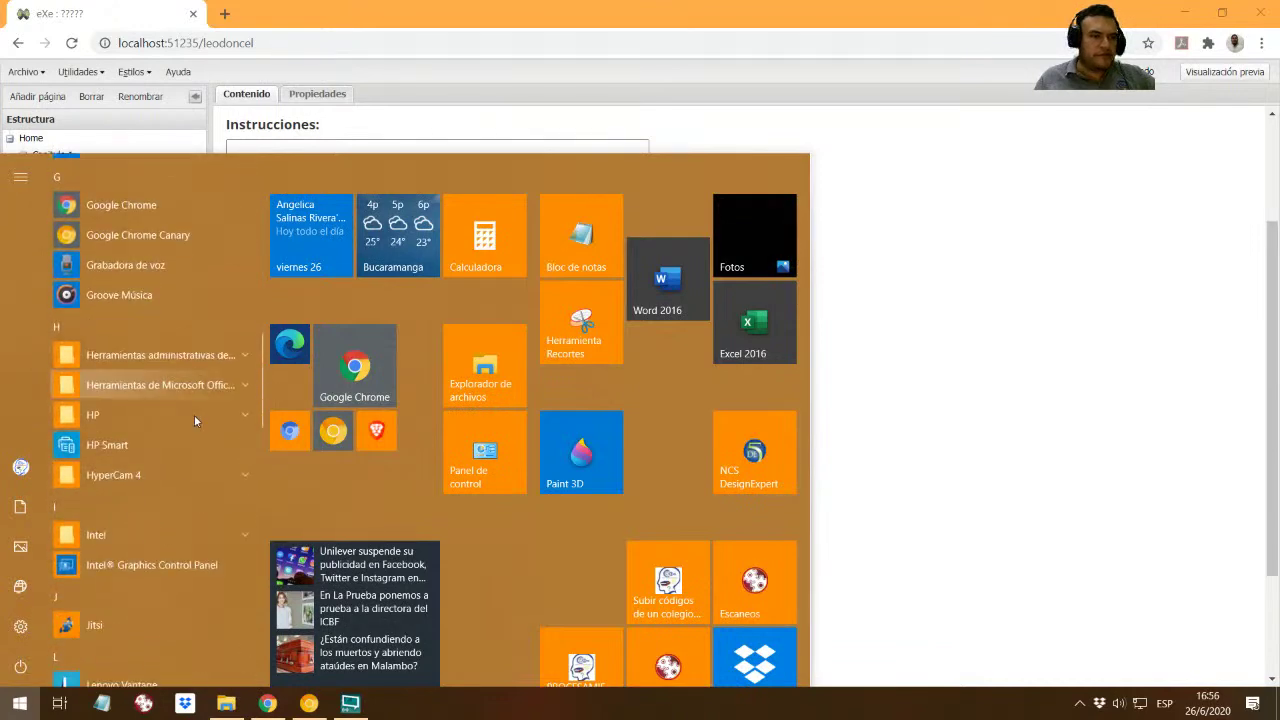
click(210, 356)
scroll(224, 418, down, 4)
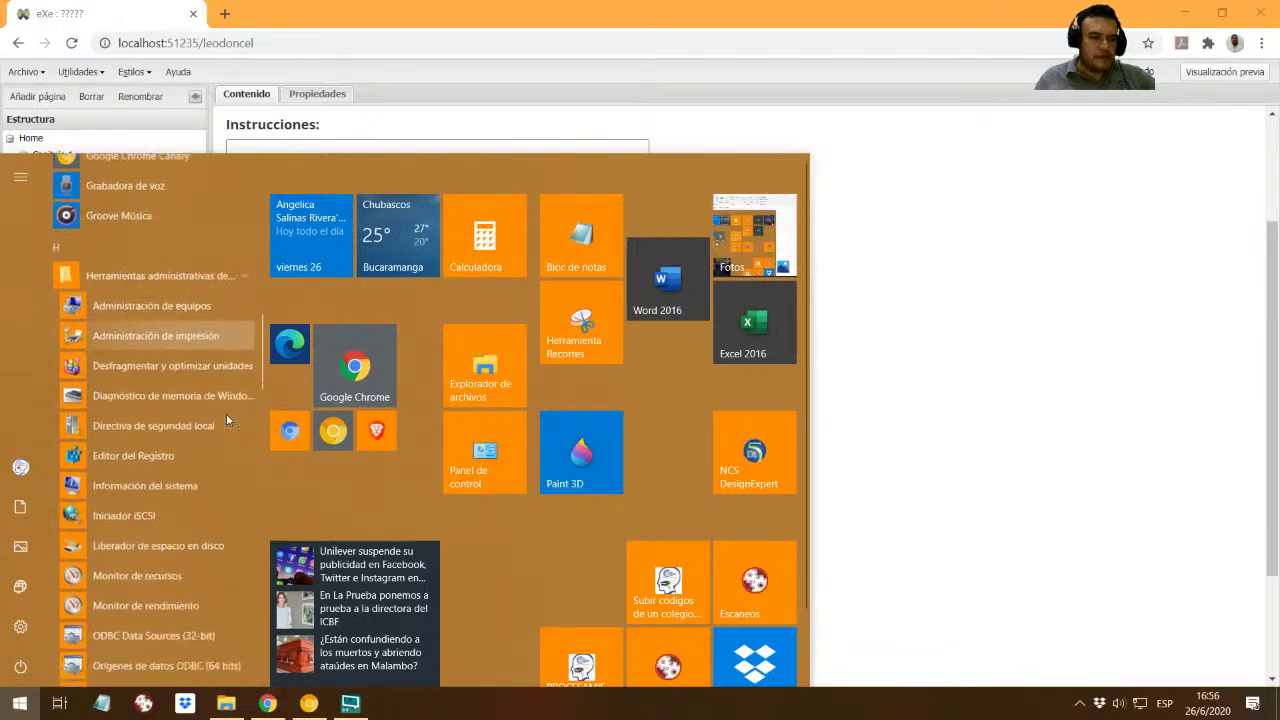
scroll(226, 418, down, 3)
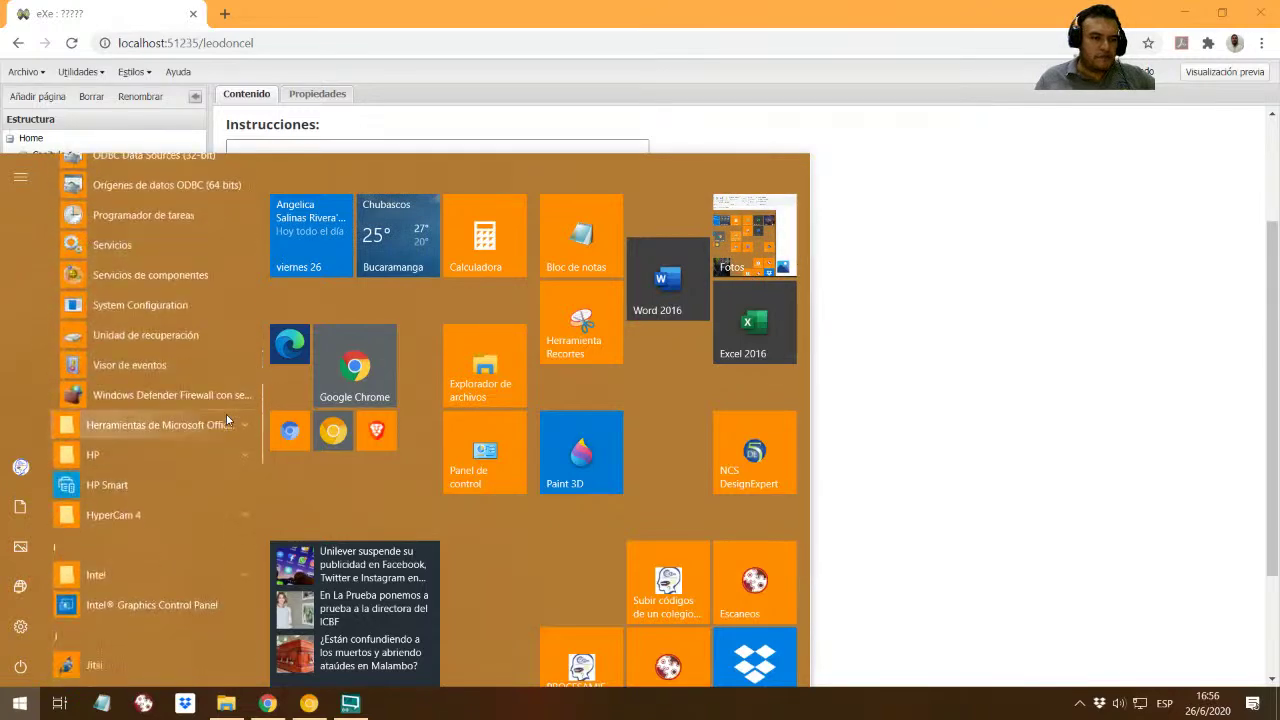
scroll(228, 434, up, 3)
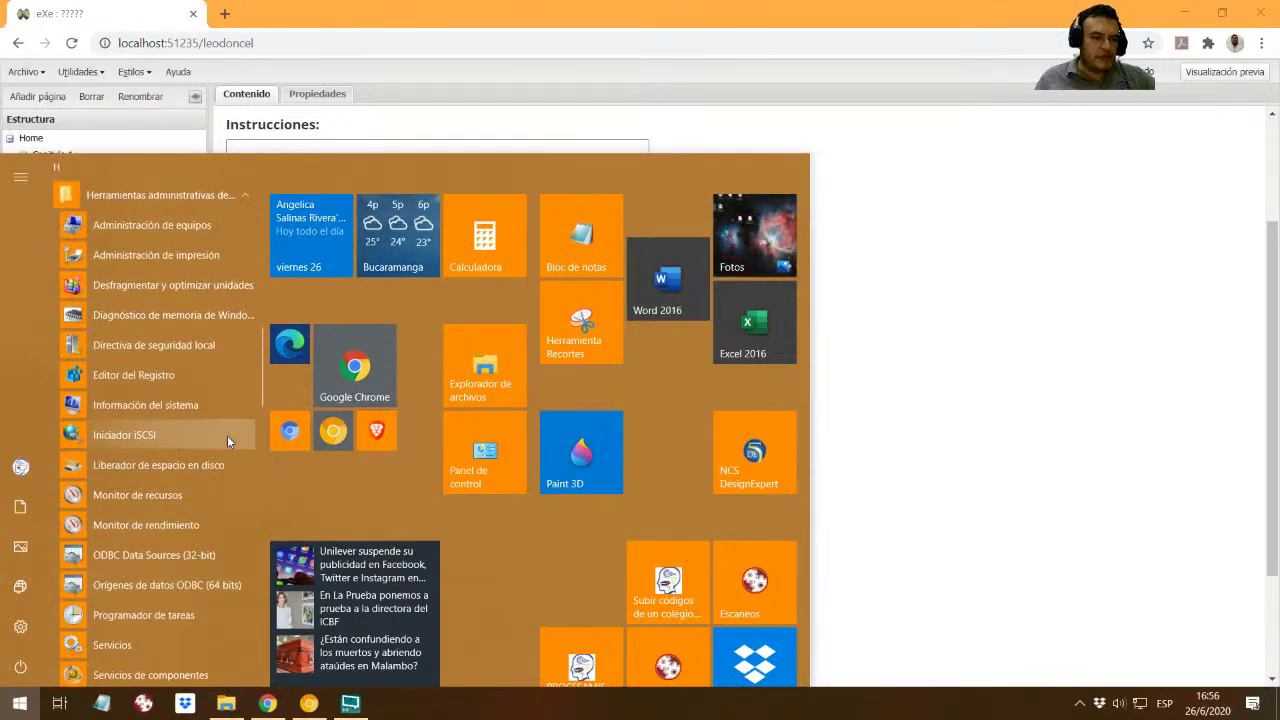
text(teclado)
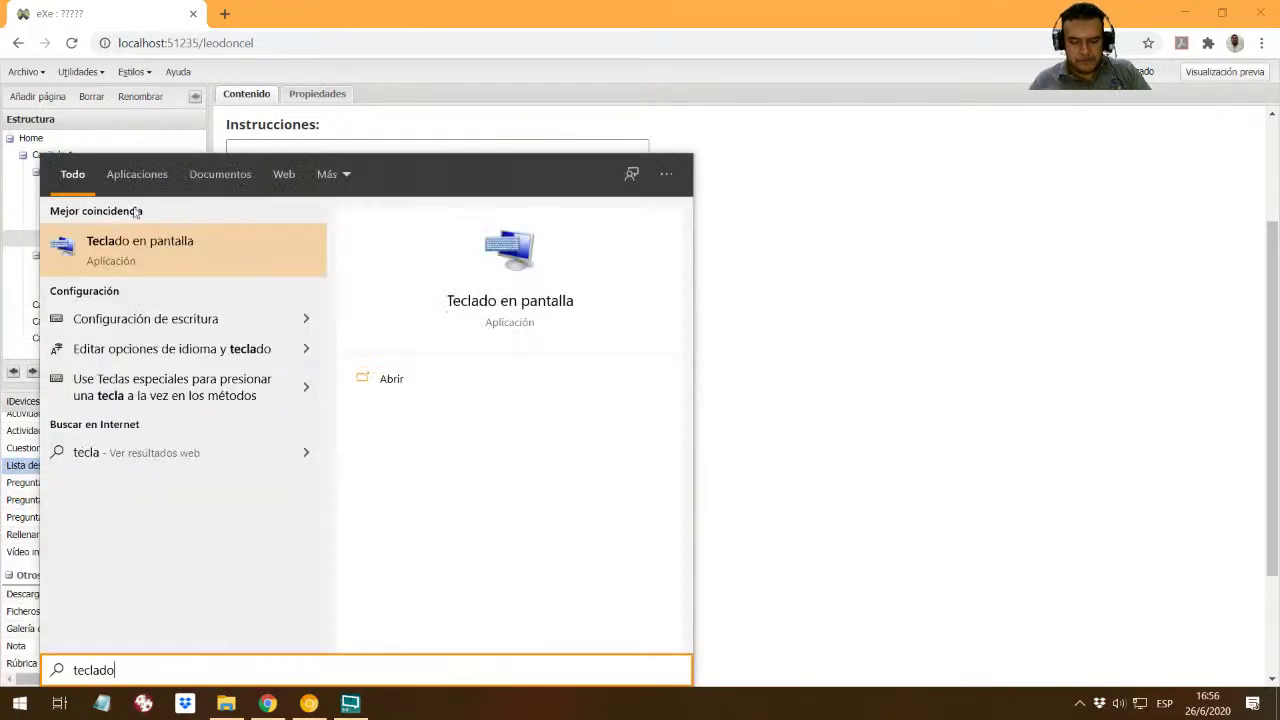
click(862, 309)
Launch Teclado en pantalla from the Accesibilidad de Windows group of installed applications.
click(20, 703)
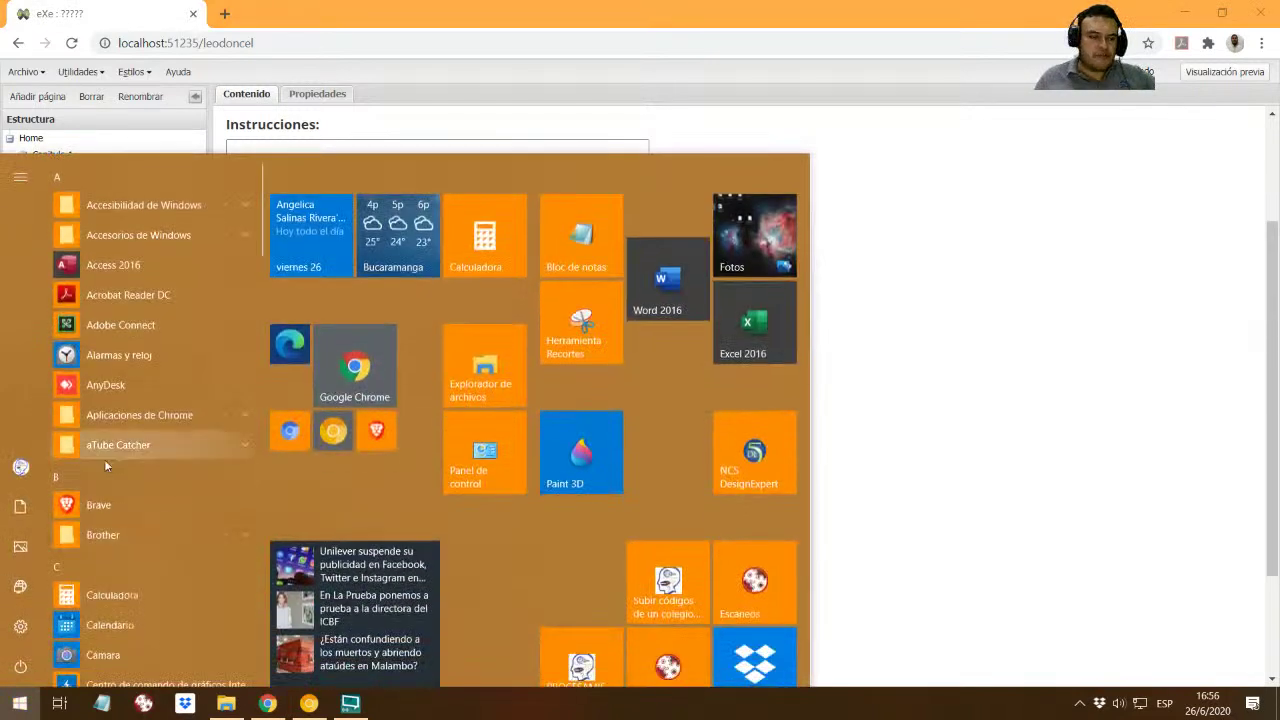
click(206, 208)
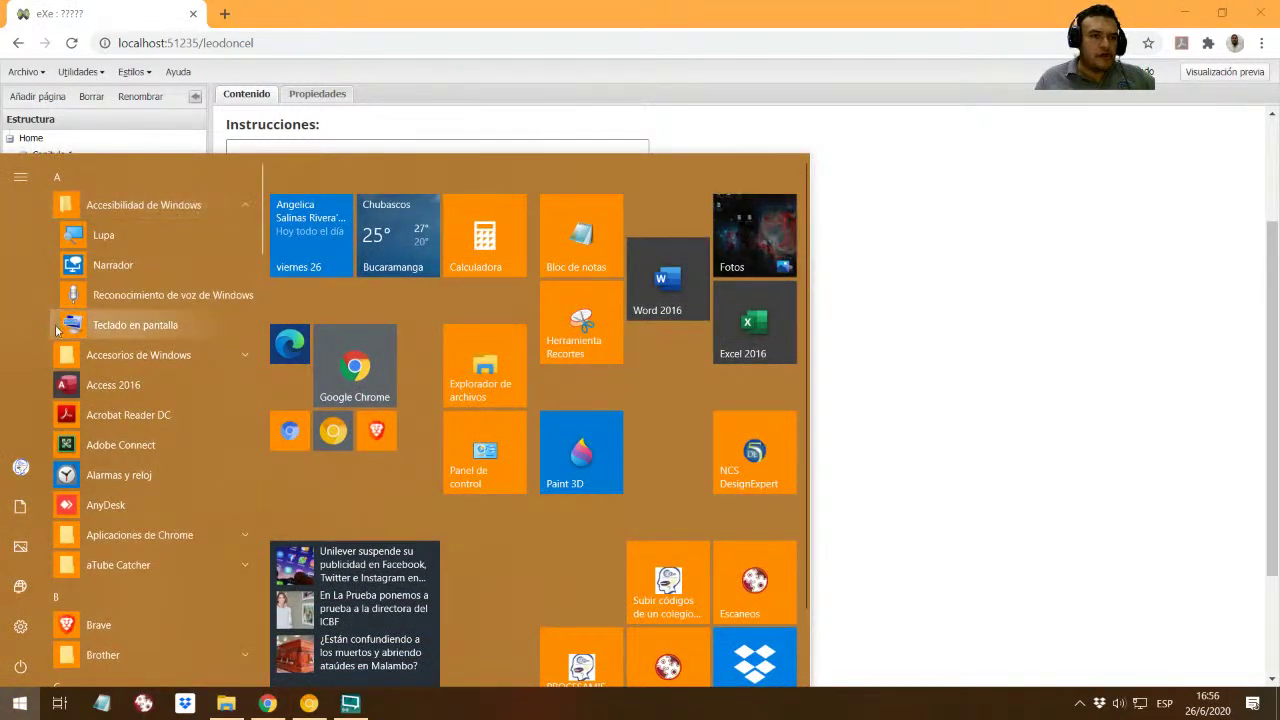
click(110, 216)
click(110, 208)
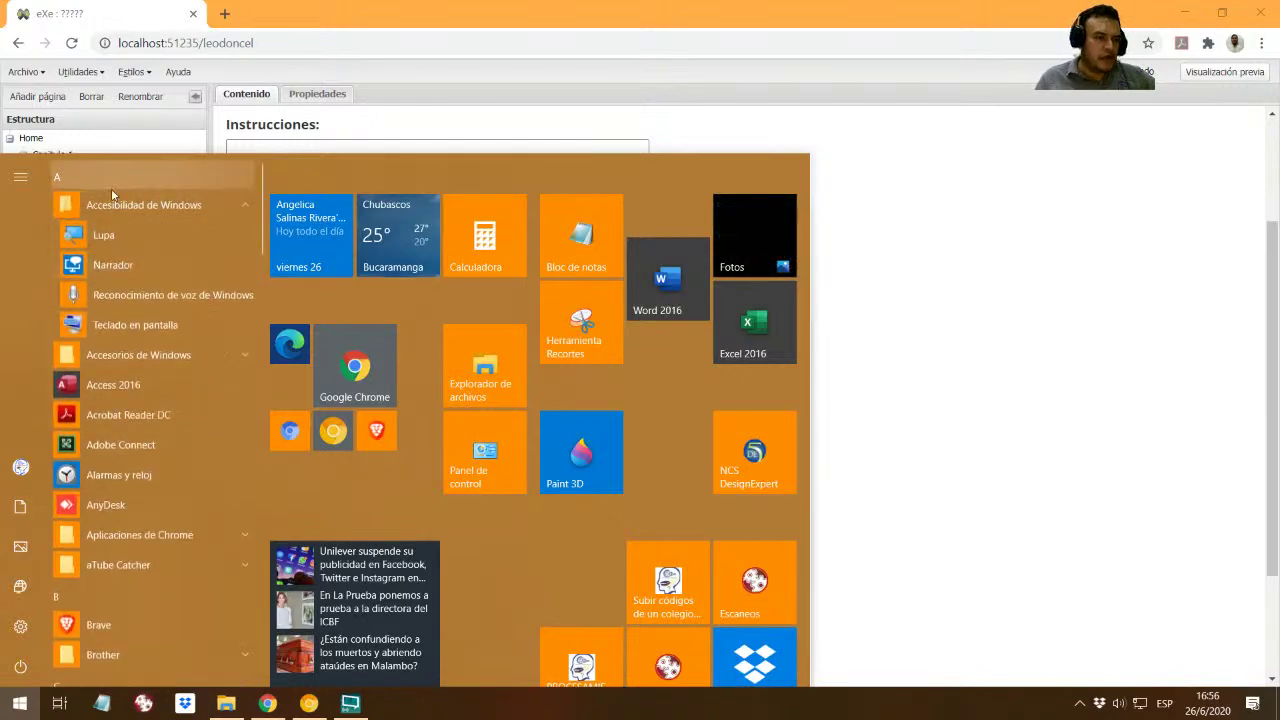
click(135, 325)
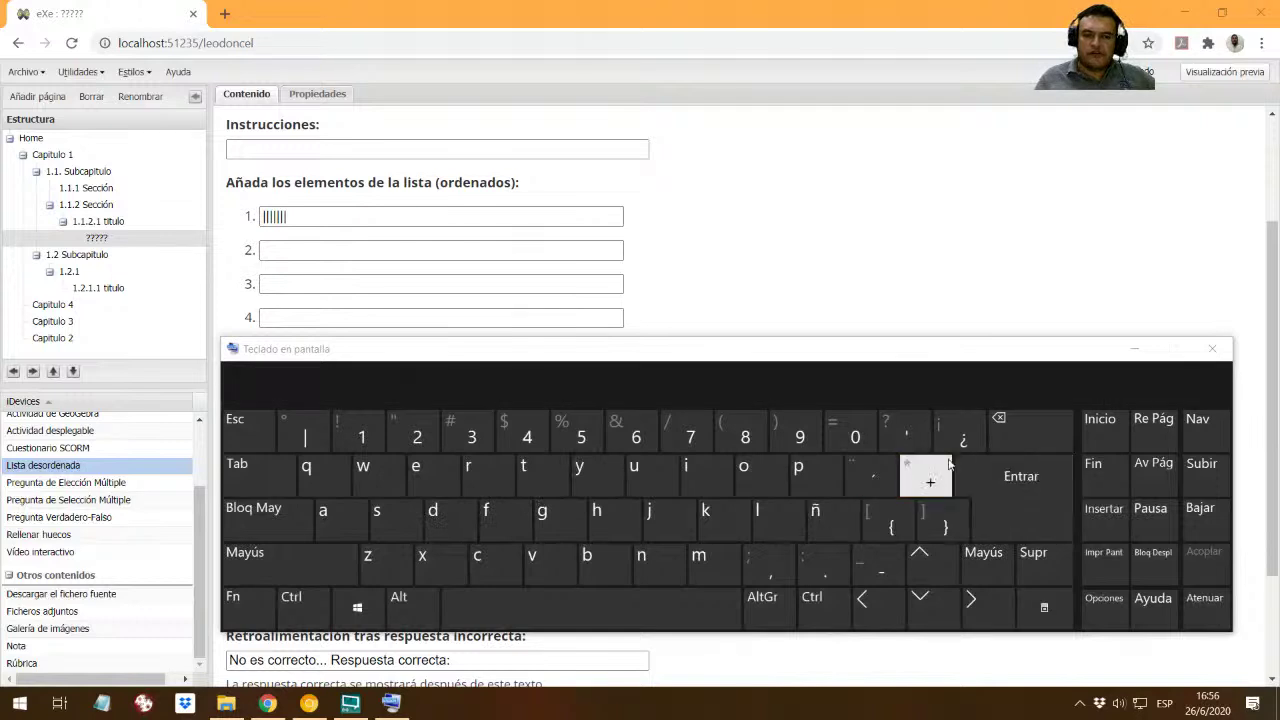
Close the on-screen keyboard and delete the vertical bars from the first list element.
click(1211, 349)
drag(288, 216, 276, 216)
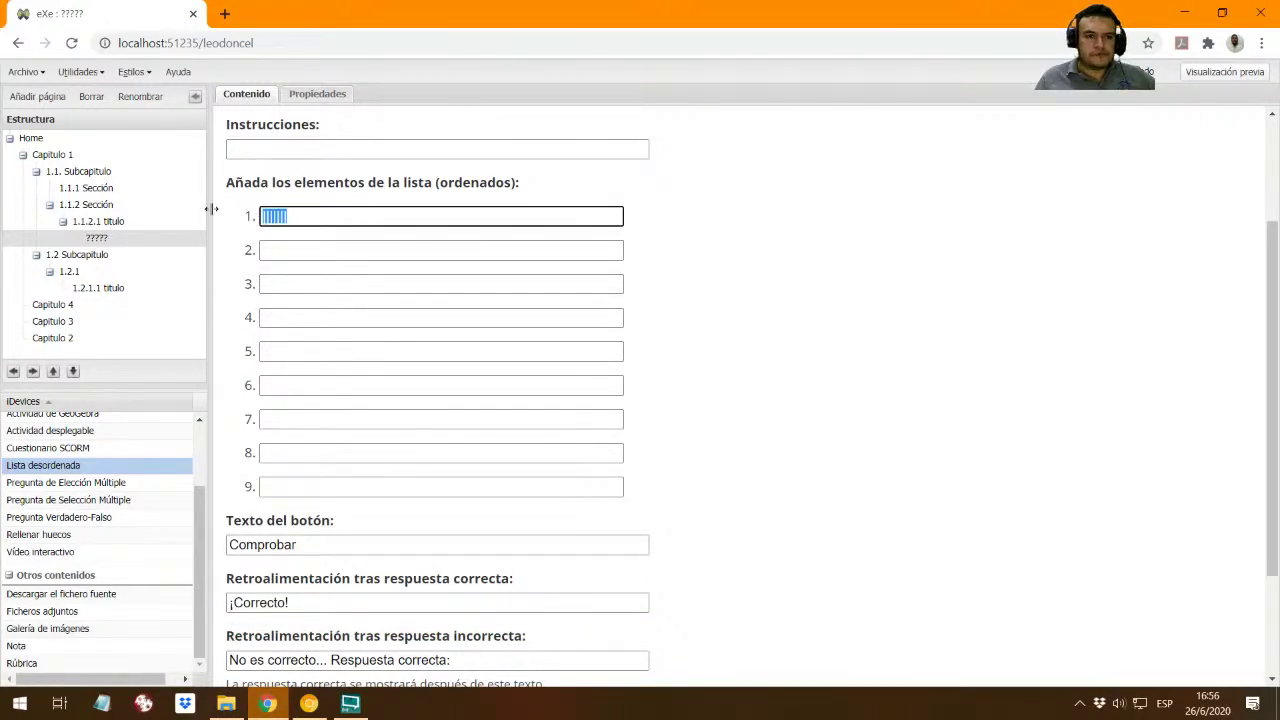
scroll(286, 251, down, 1)
scroll(286, 251, up, 2)
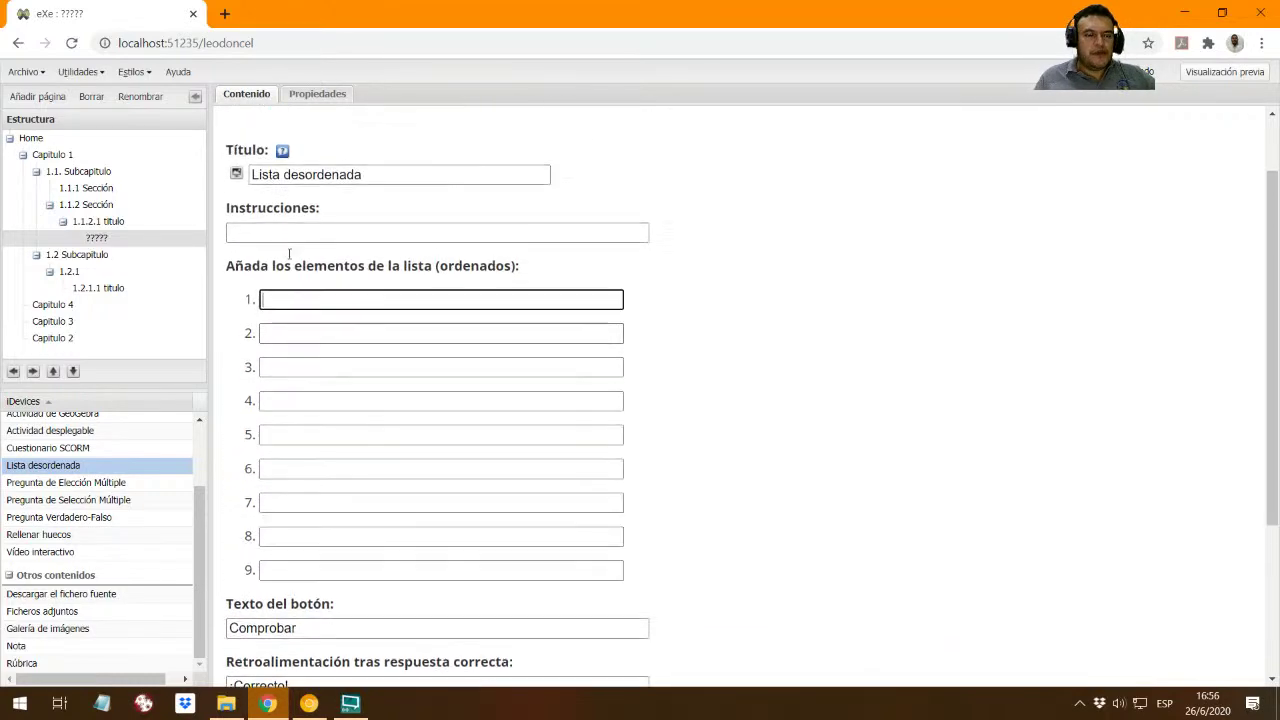
click(342, 702)
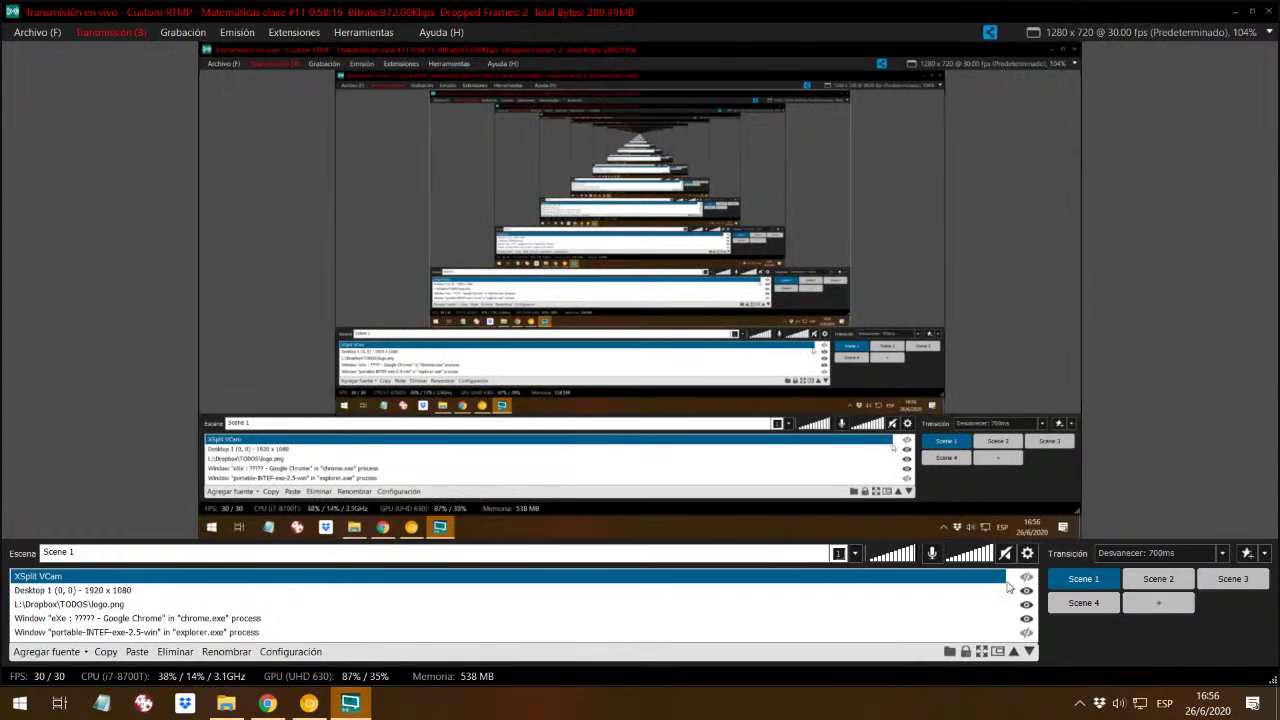
key(alt+Tab)
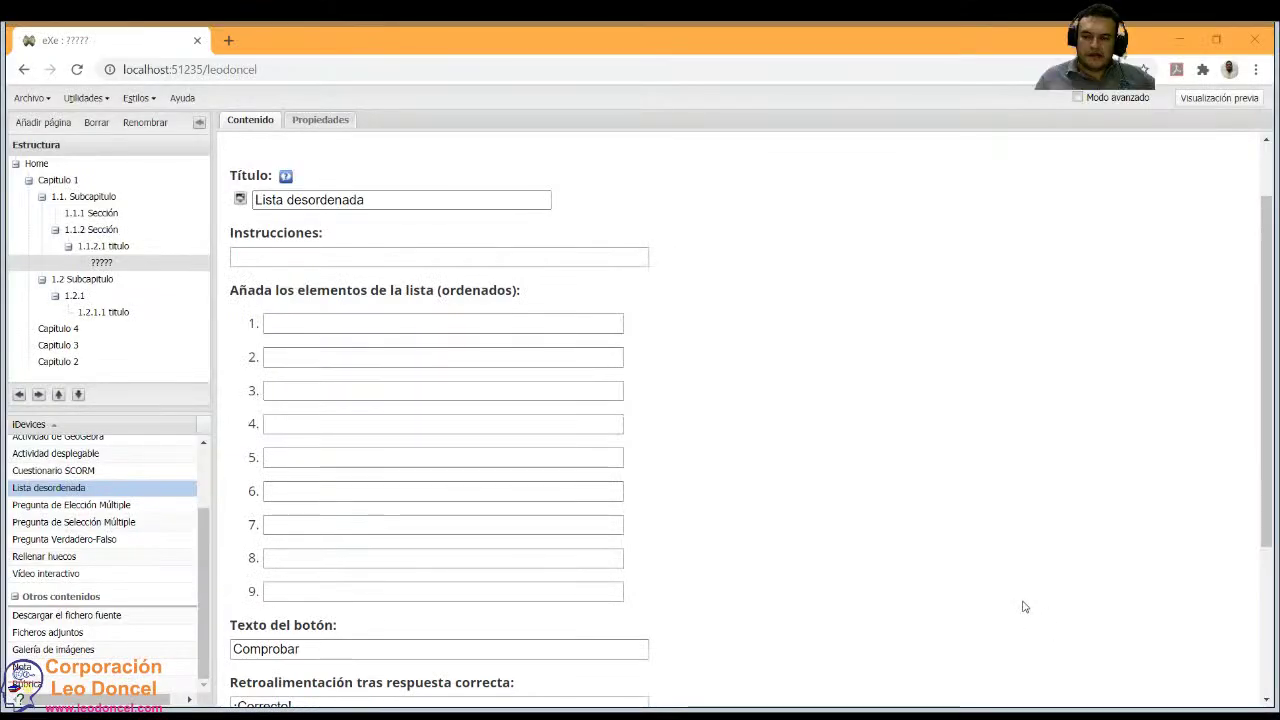
click(300, 323)
key(alt+Tab)
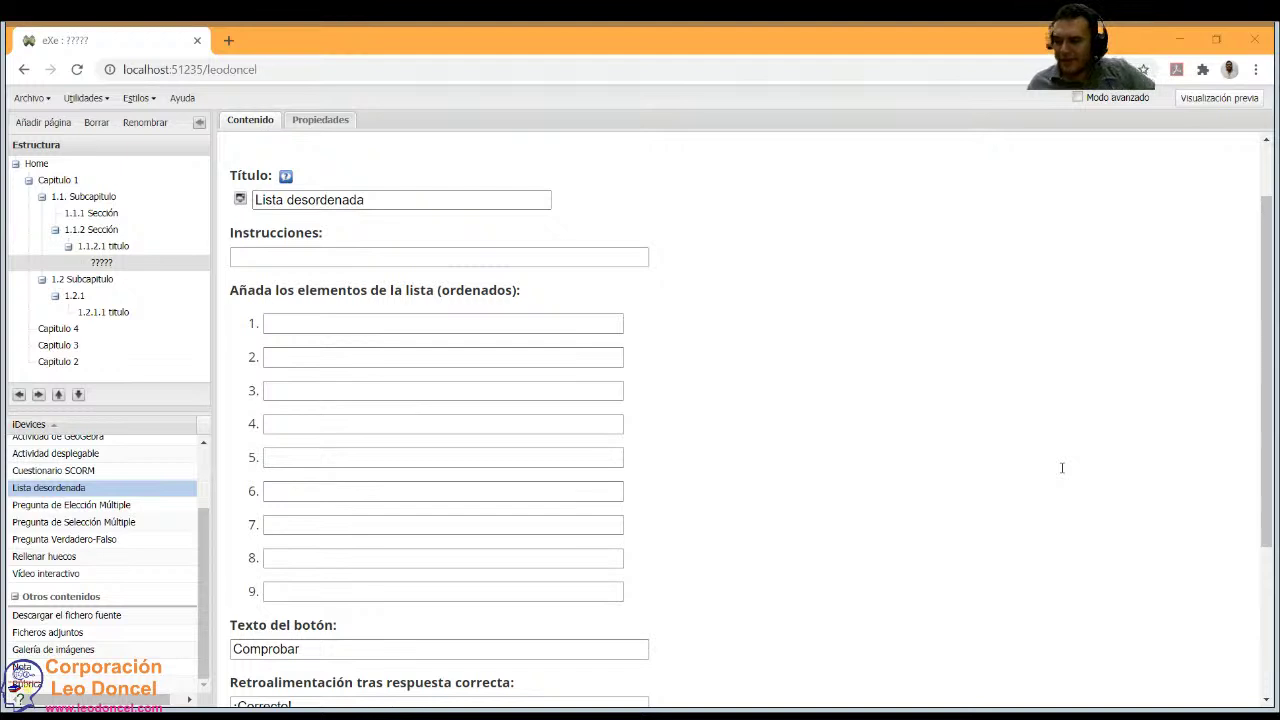
click(938, 458)
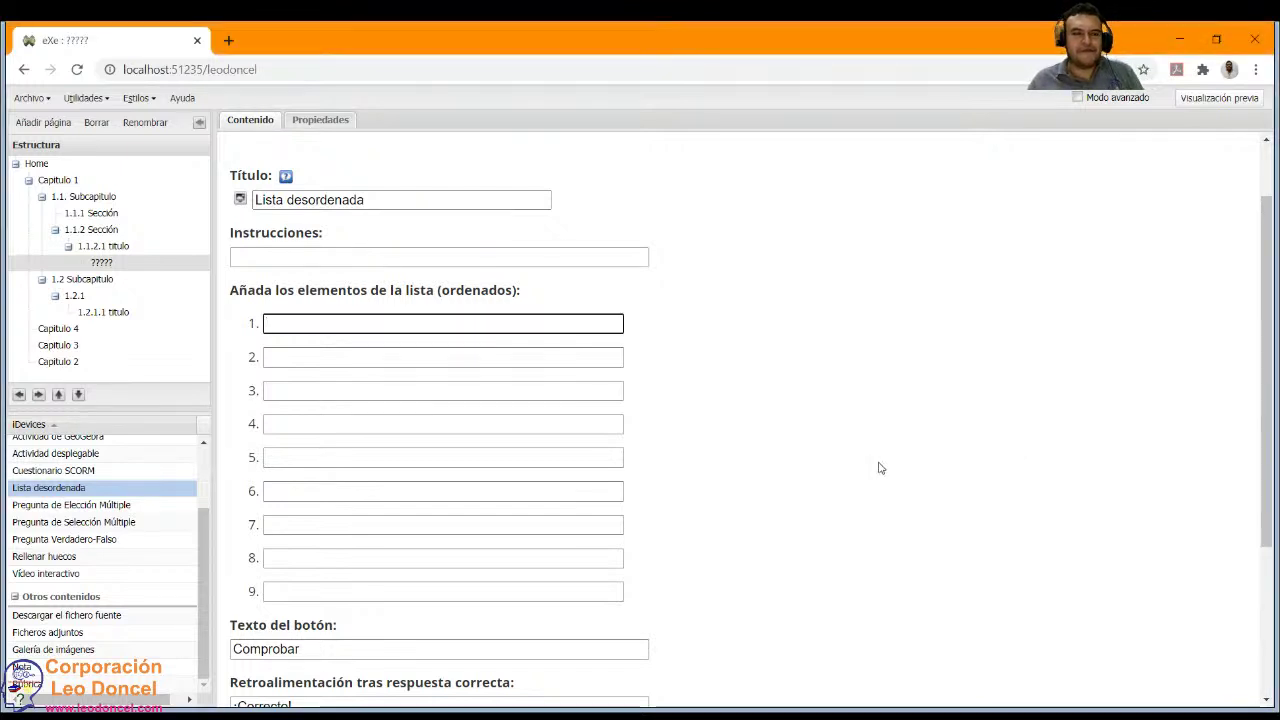
Examine the title, instructions and ordered-element fields of the Lista desordenada form.
scroll(920, 471, down, 2)
scroll(308, 357, up, 3)
click(293, 339)
click(315, 286)
click(317, 300)
click(314, 284)
click(296, 214)
scroll(329, 286, down, 2)
scroll(329, 286, up, 2)
click(257, 283)
triple_click(407, 280)
click(306, 343)
scroll(309, 343, down, 1)
click(343, 318)
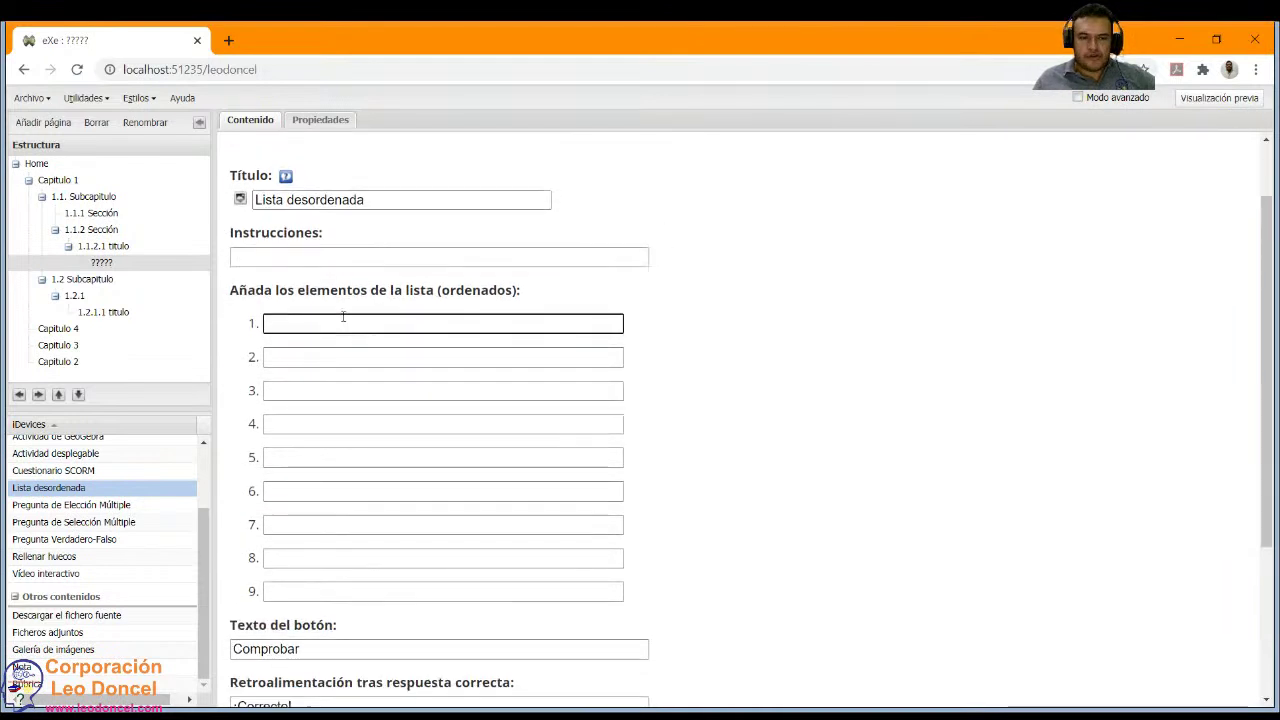
Enter "El fuego" as the first element of the ordered list.
scroll(343, 316, down, 1)
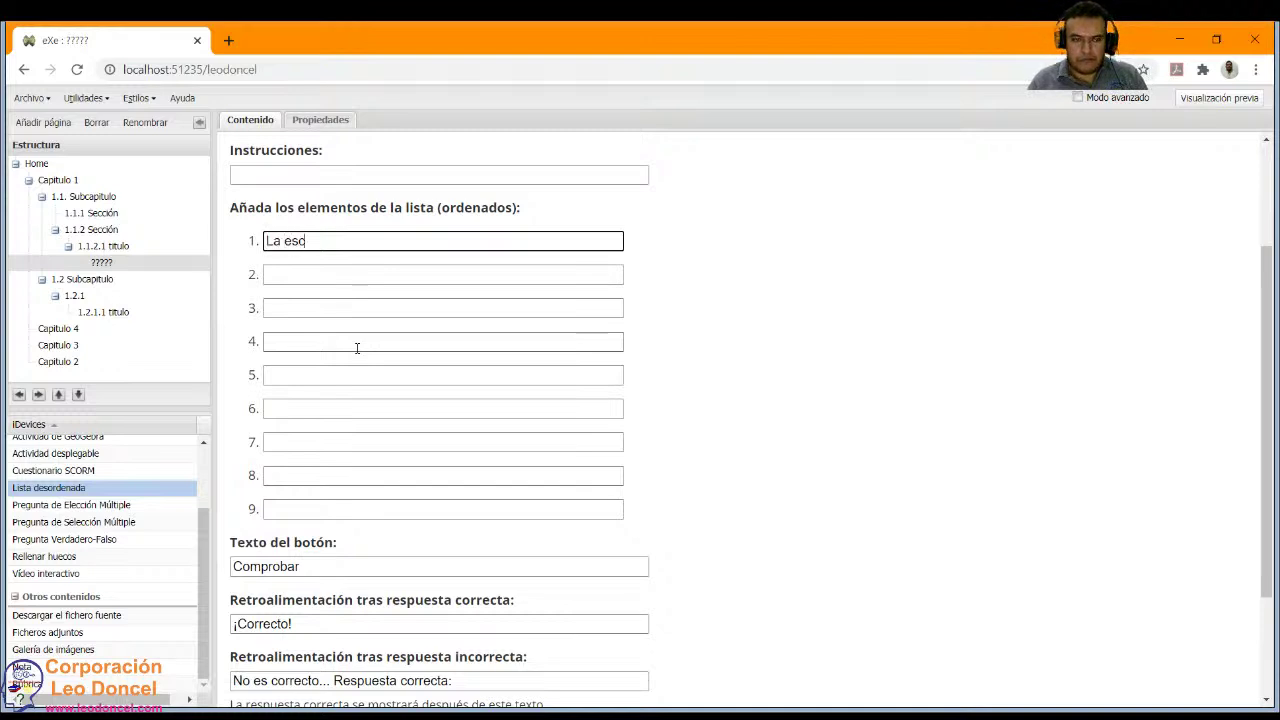
key(ctrl+a)
key(BackSpace)
text(El fuego)
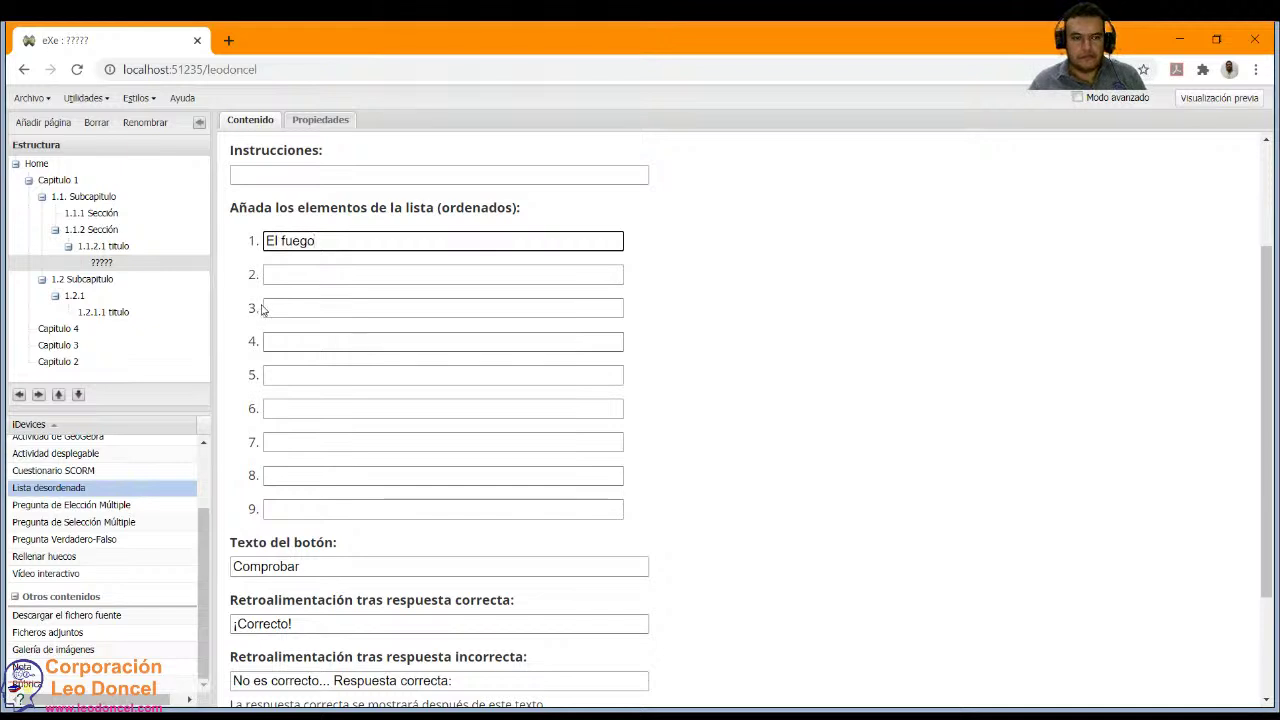
Enter "La Palabara" as the second list element and "La escritura" as the third.
click(305, 277)
text(La )
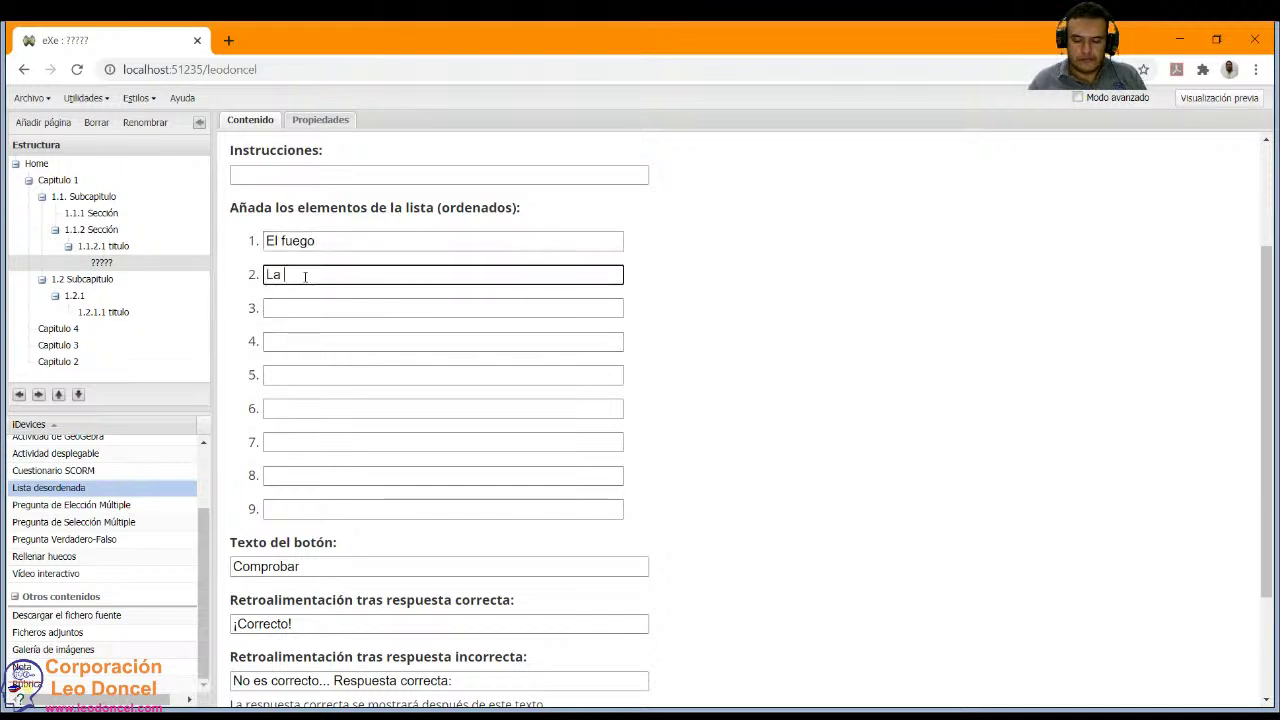
text(Paparaalabara)
click(297, 308)
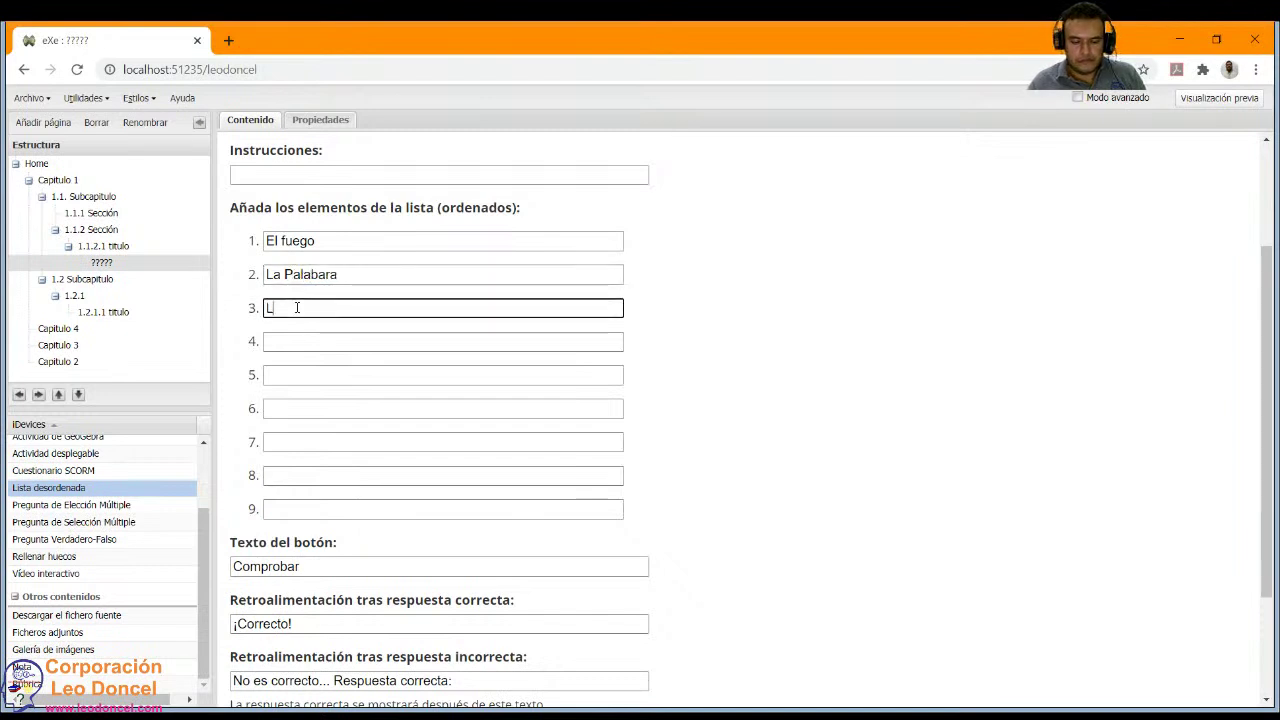
text(La escriru)
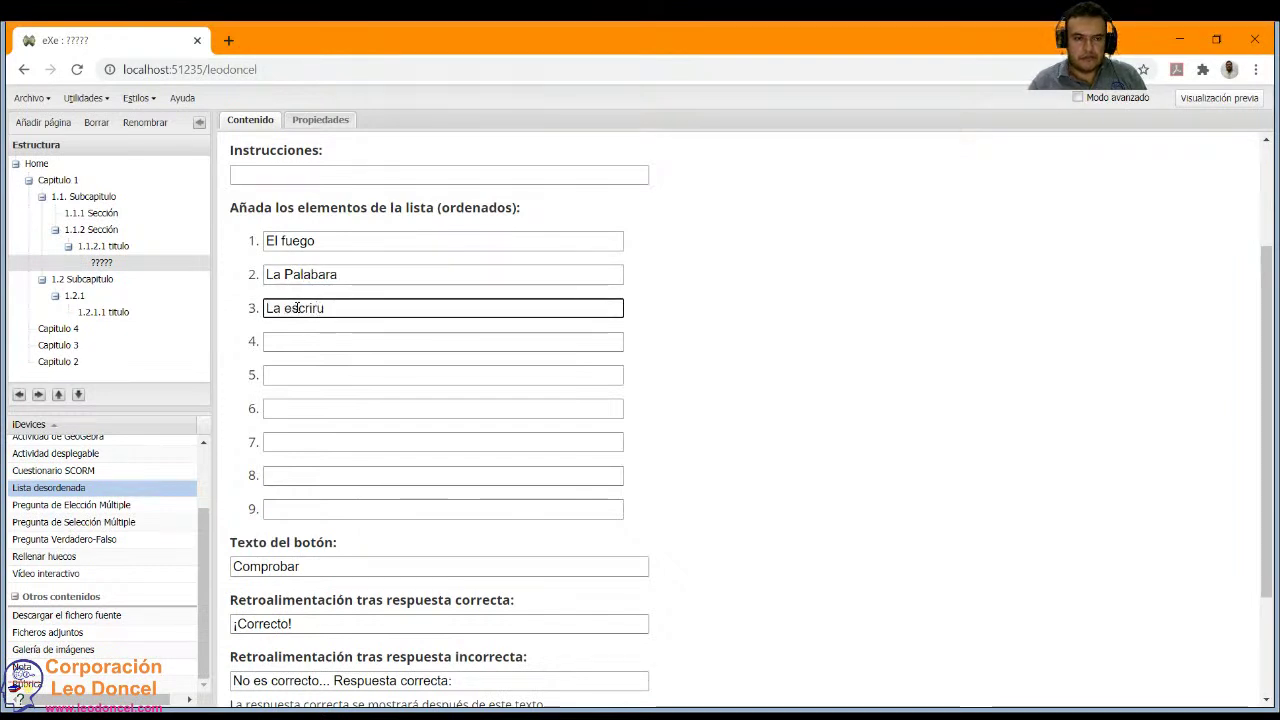
key(BackSpace)
key(BackSpace)
text(tura)
Fill in the fourth list element with "Imperio Romano" and the fifth with "Edad Media".
click(314, 346)
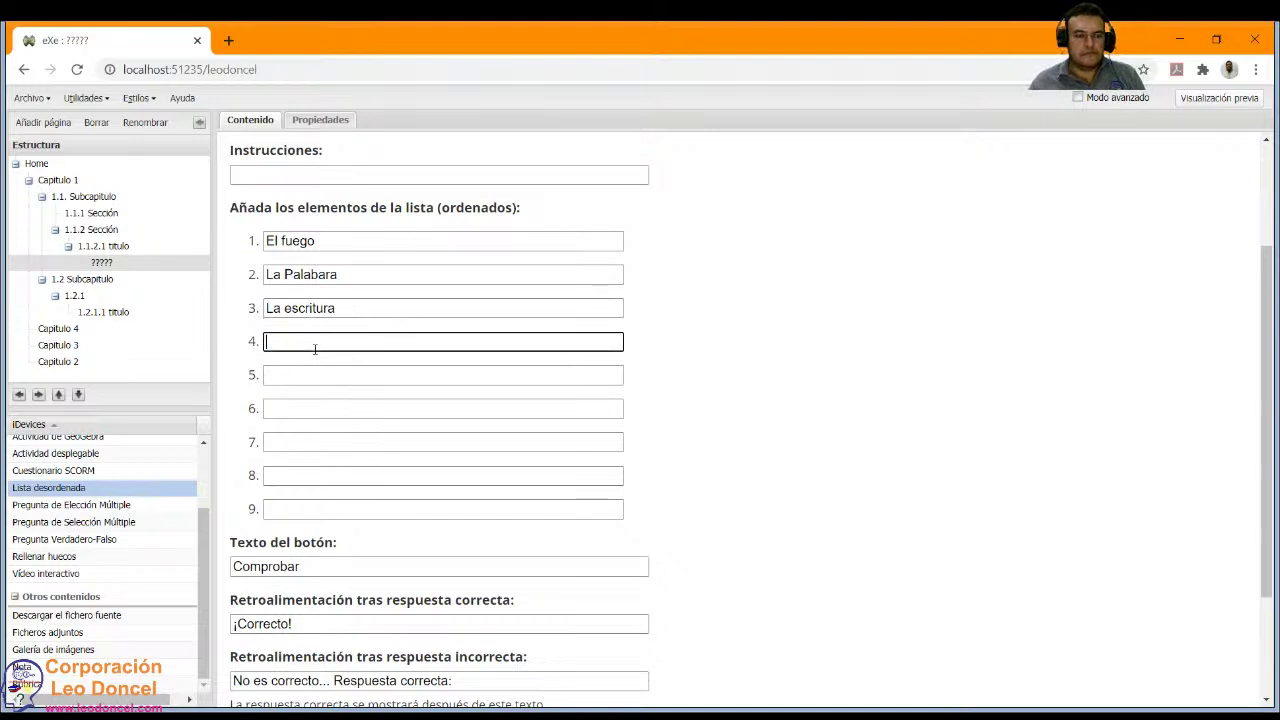
text(Imperio Romano)
click(301, 375)
text(Edad)
key(BackSpace)
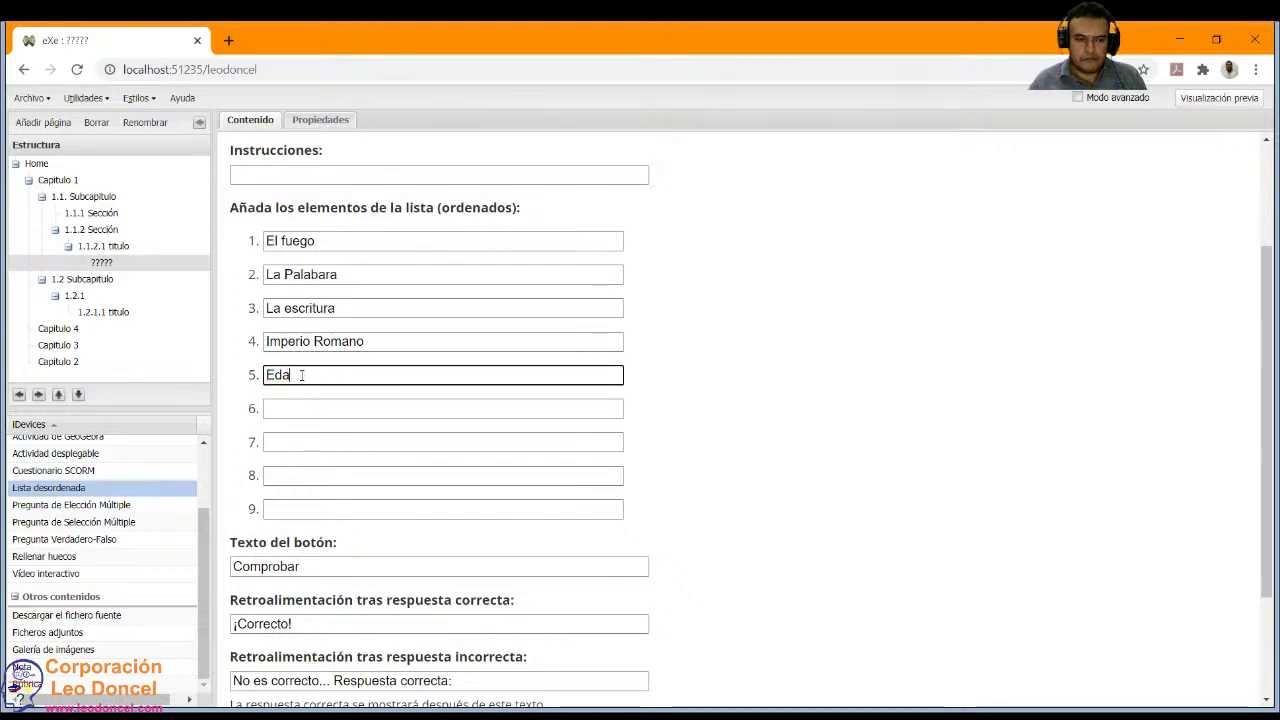
text(d Media)
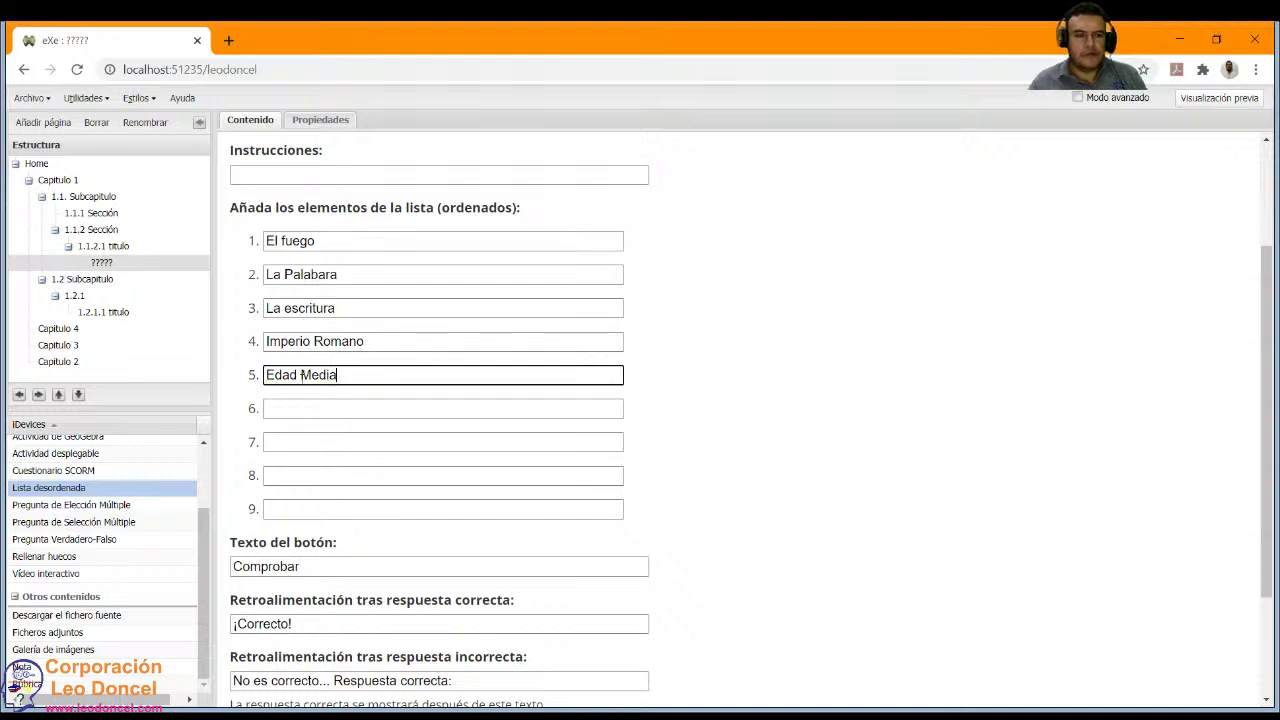
Enter "Descubrimiento de américa" as the sixth list element.
click(300, 410)
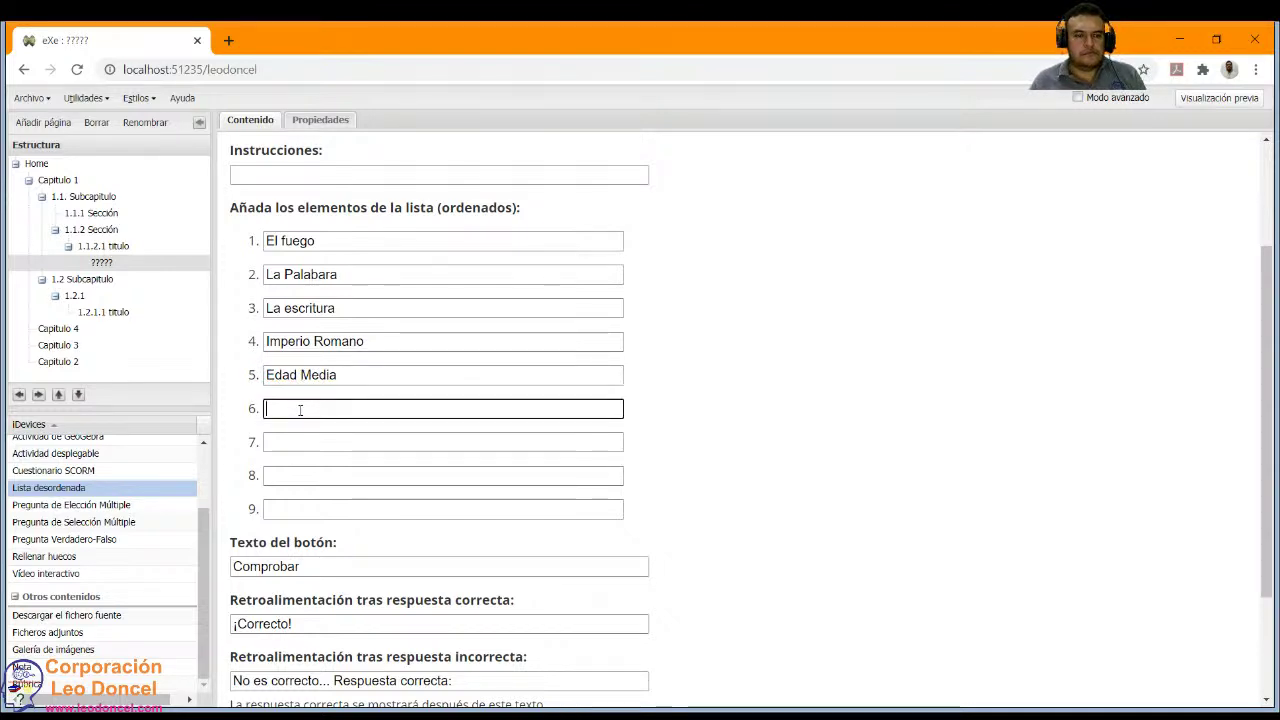
text(Descub)
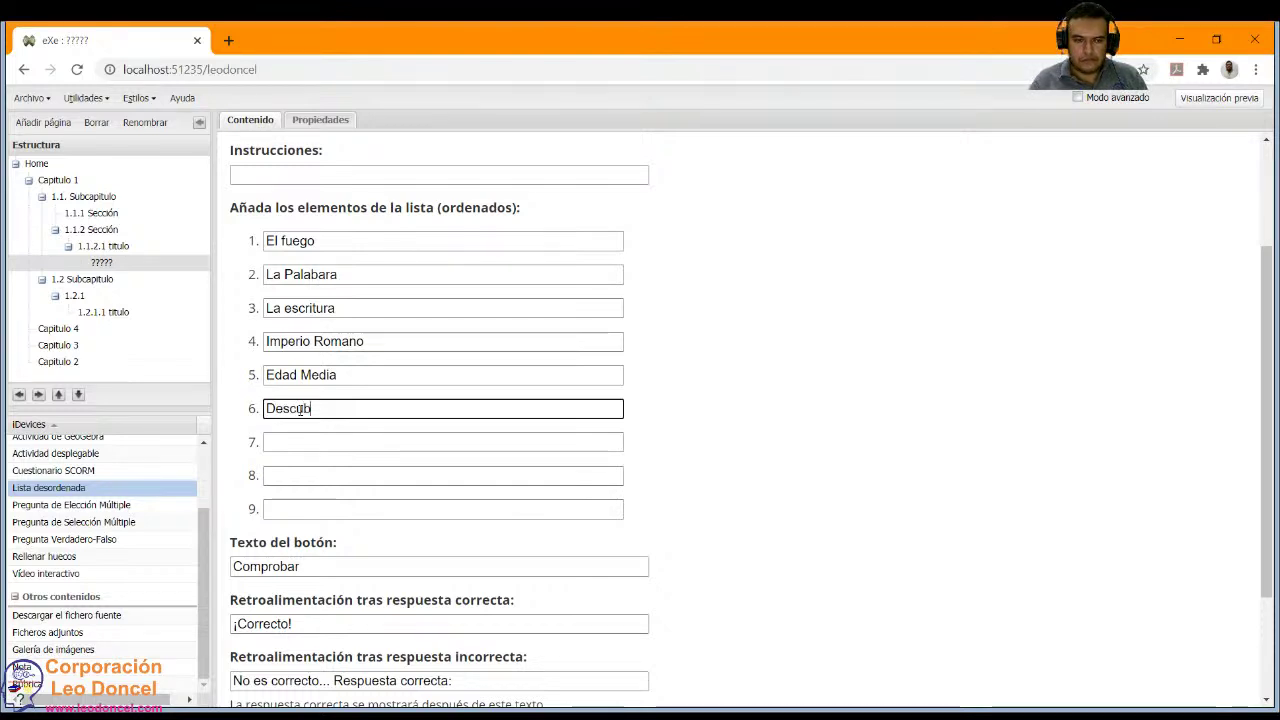
text(rimiemto)
key(BackSpace)
key(BackSpace)
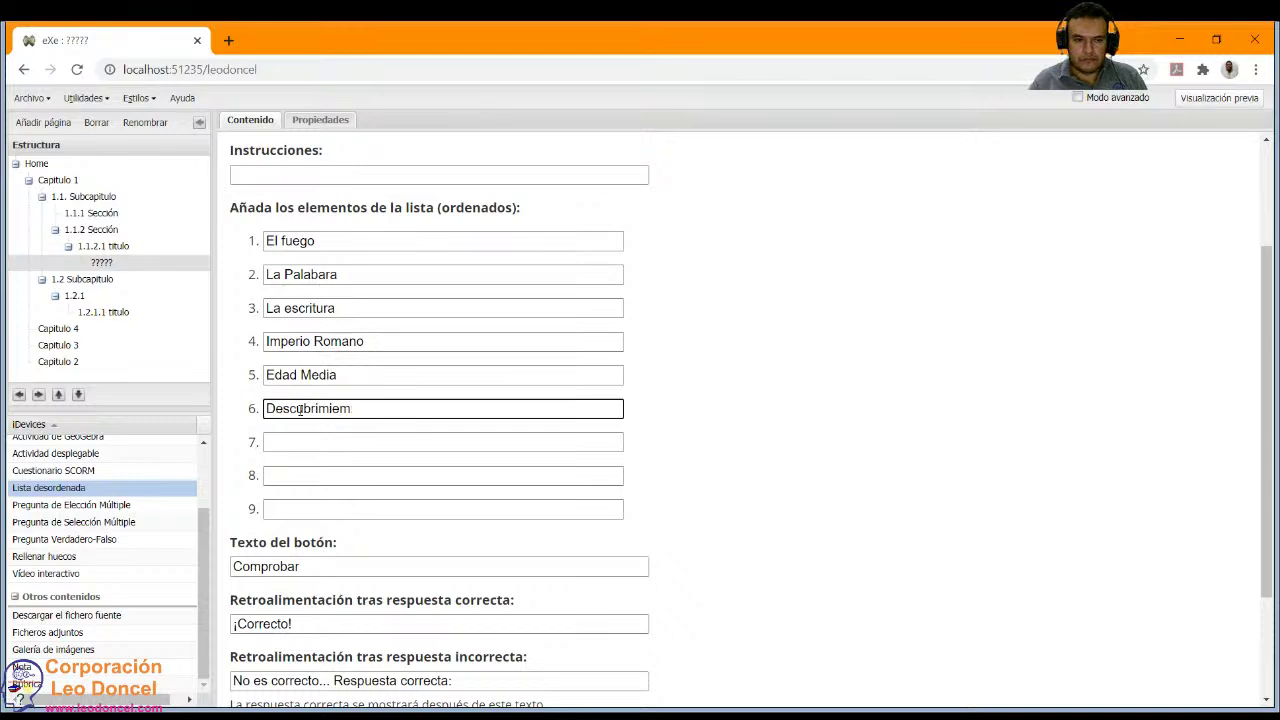
text(to de américa)
Fill in list elements seven to nine with "Revolución francesa", "La Gran guerra" and "el covid".
key(Tab)
text(Revol)
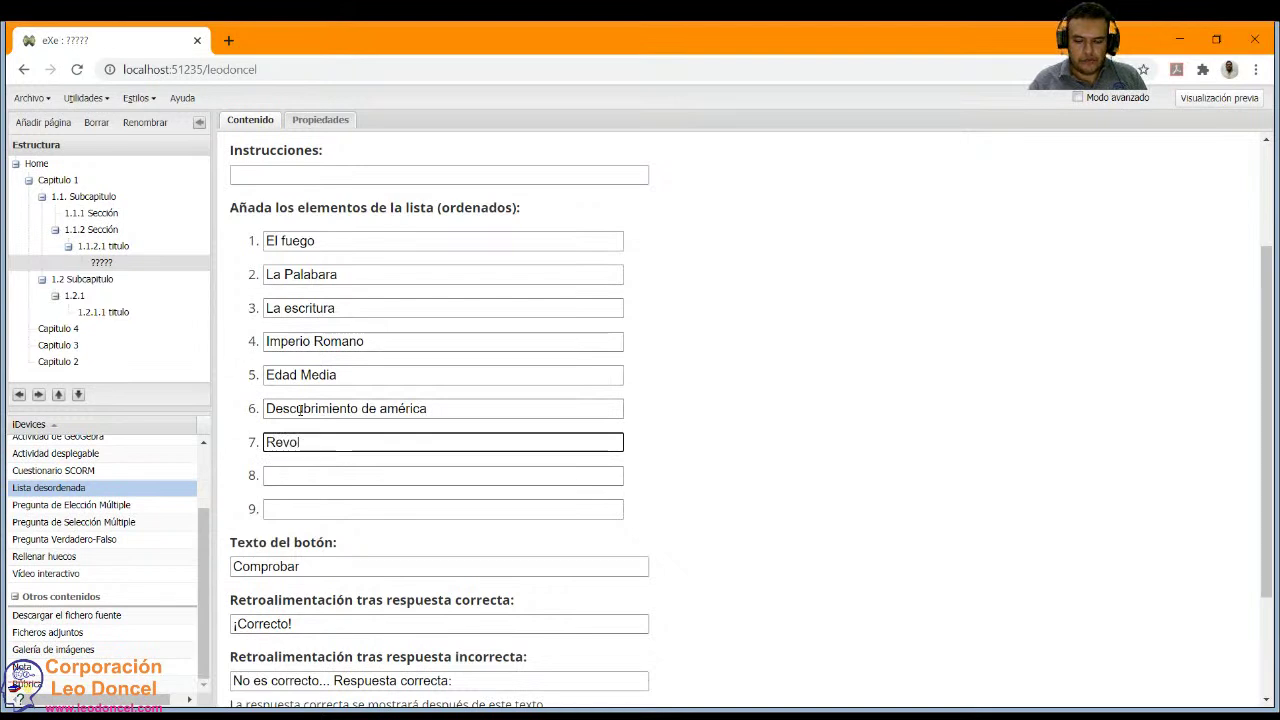
text(ución fran)
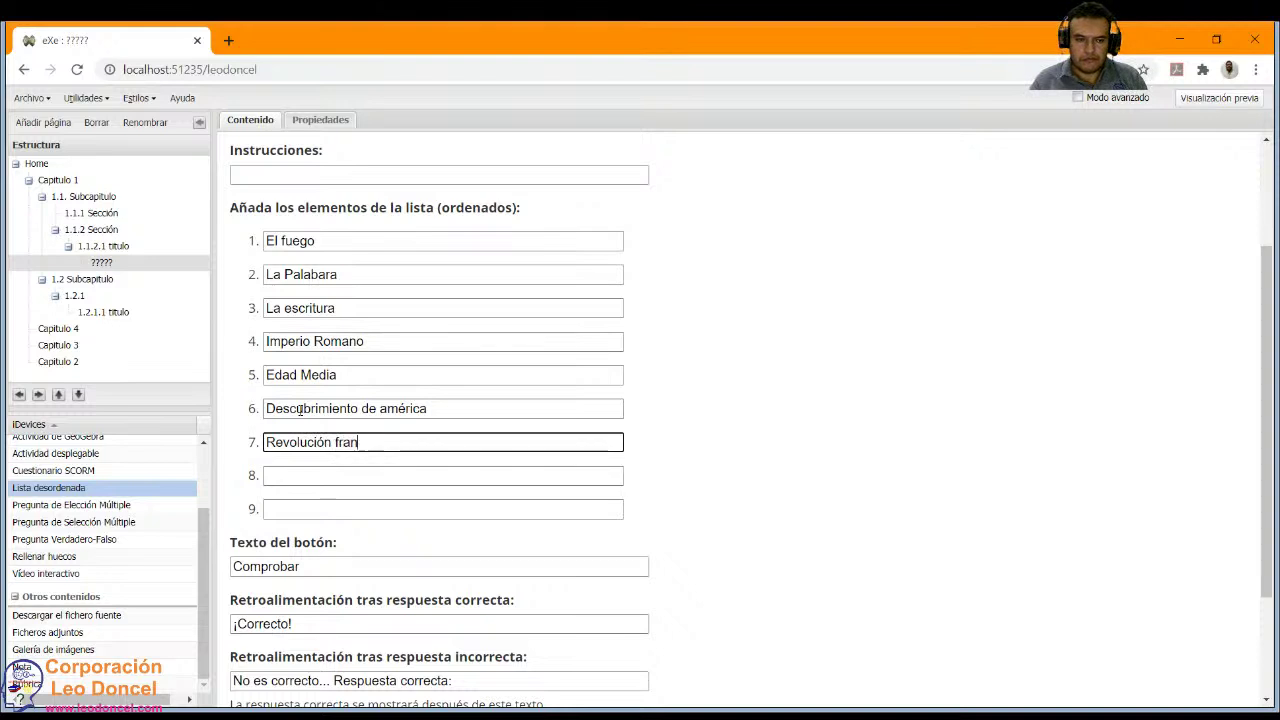
text(cesa)
key(Tab)
text(La Gran guerra)
key(Tab)
text(el c)
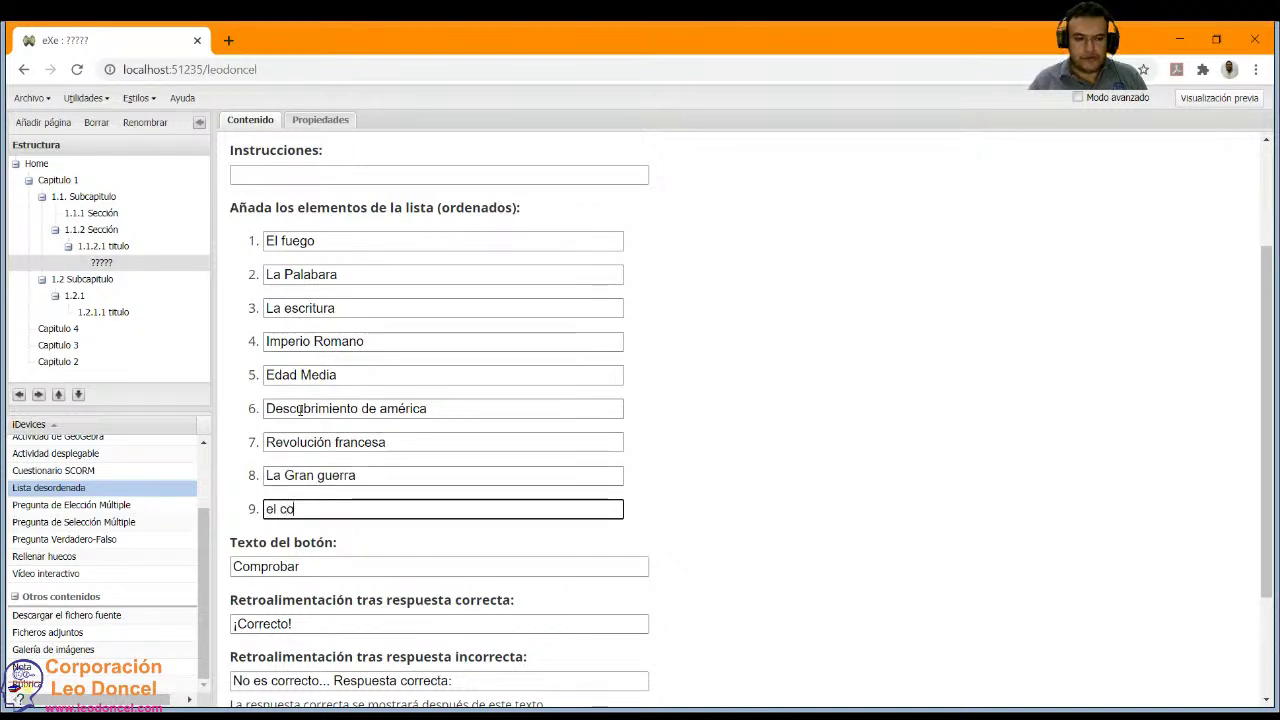
scroll(350, 420, down, 2)
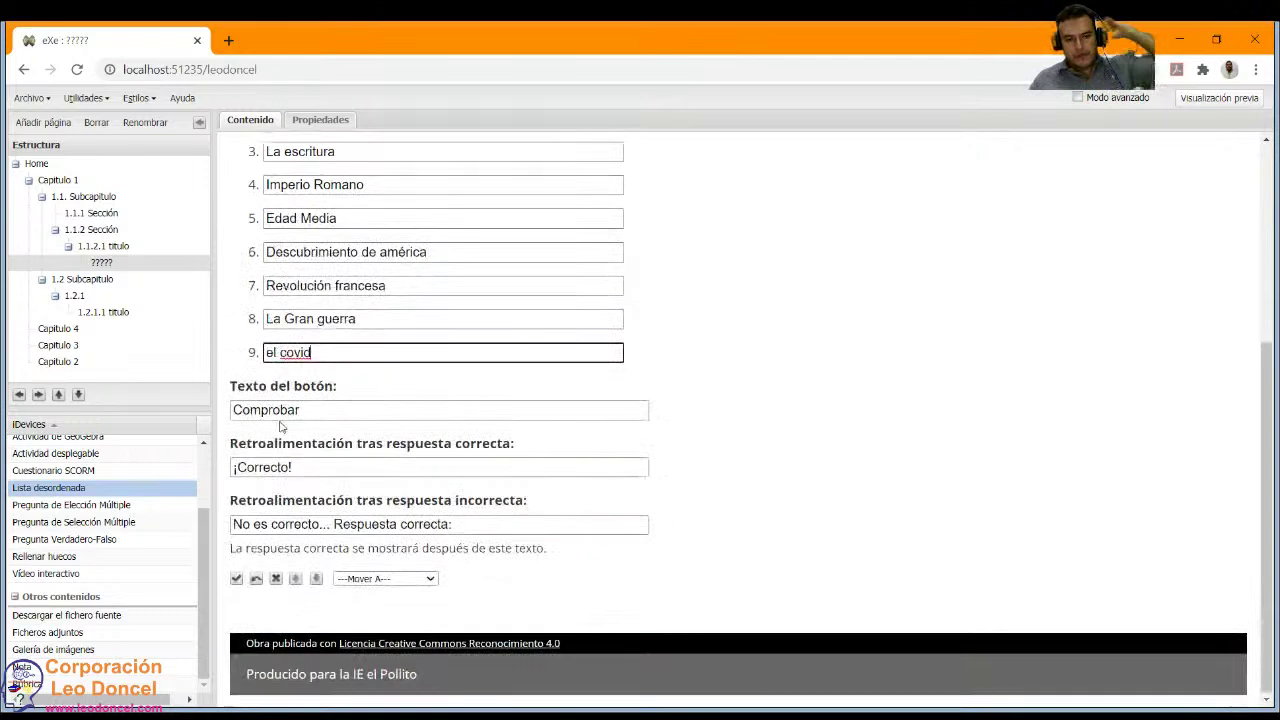
key(Tab)
Examine the button text and the incorrect-answer feedback, leaving the default wording.
click(299, 409)
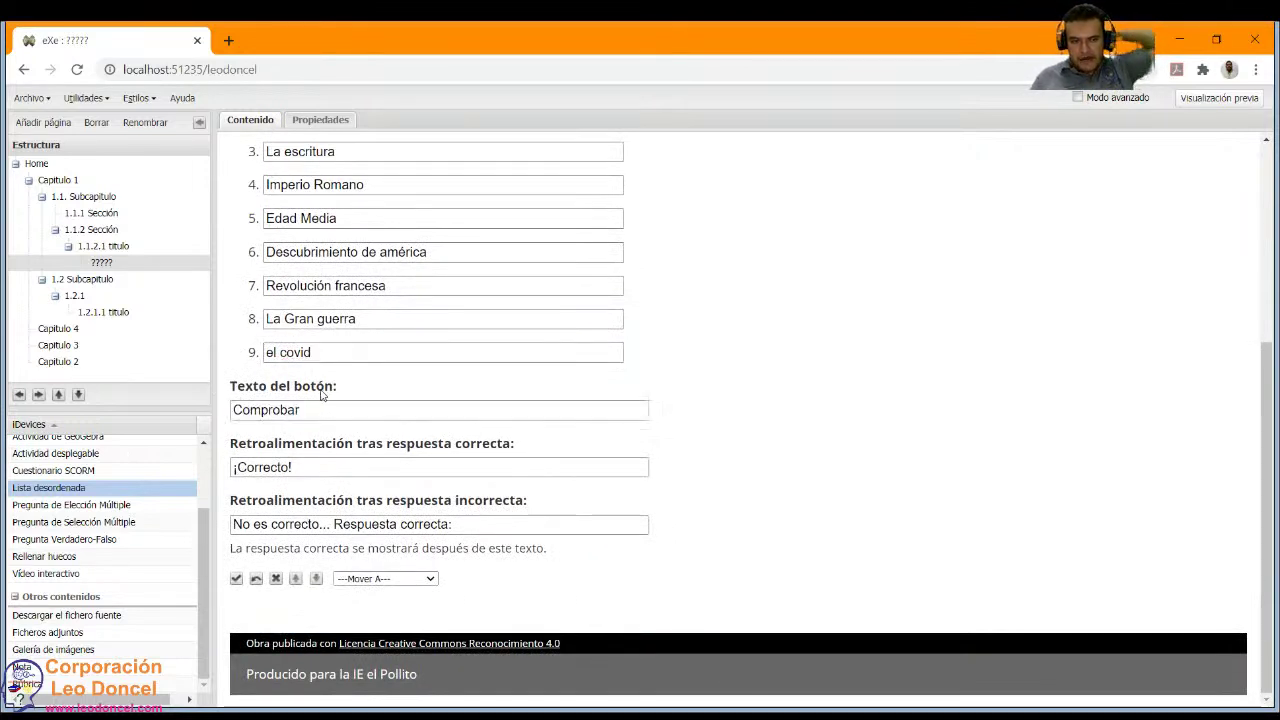
double_click(282, 406)
click(314, 413)
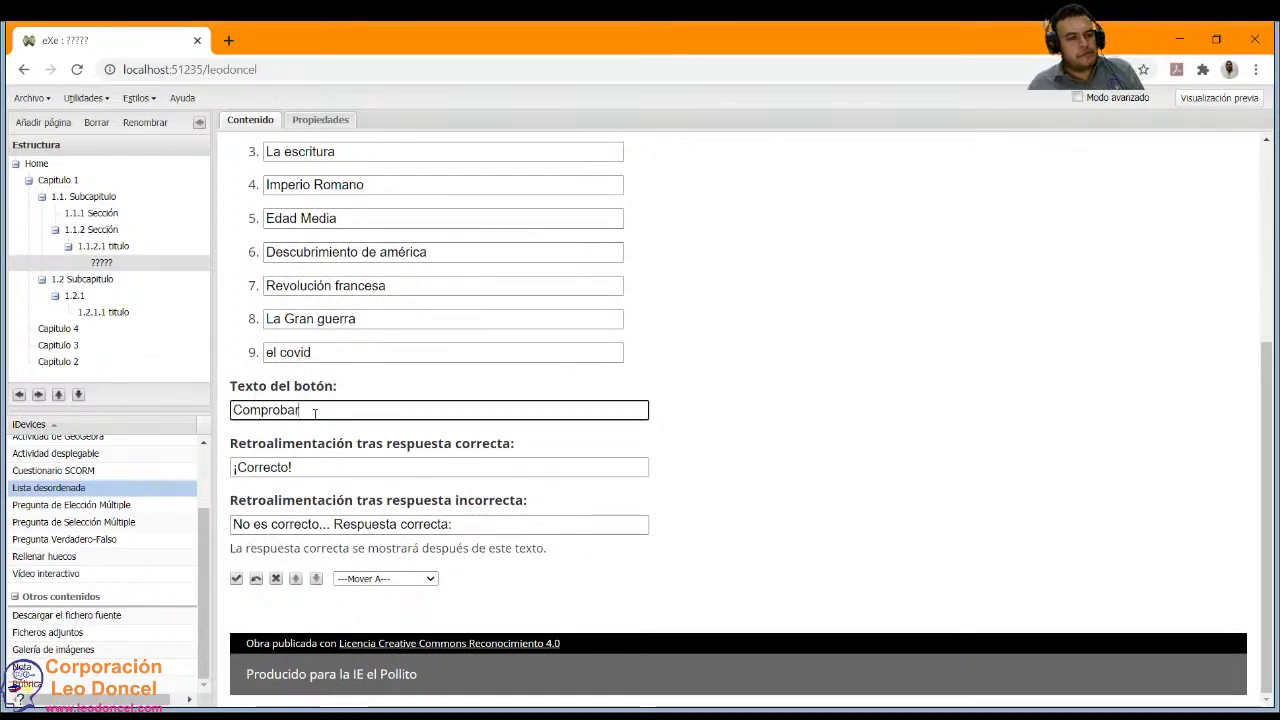
triple_click(366, 522)
click(332, 522)
drag(334, 524, 392, 524)
click(330, 526)
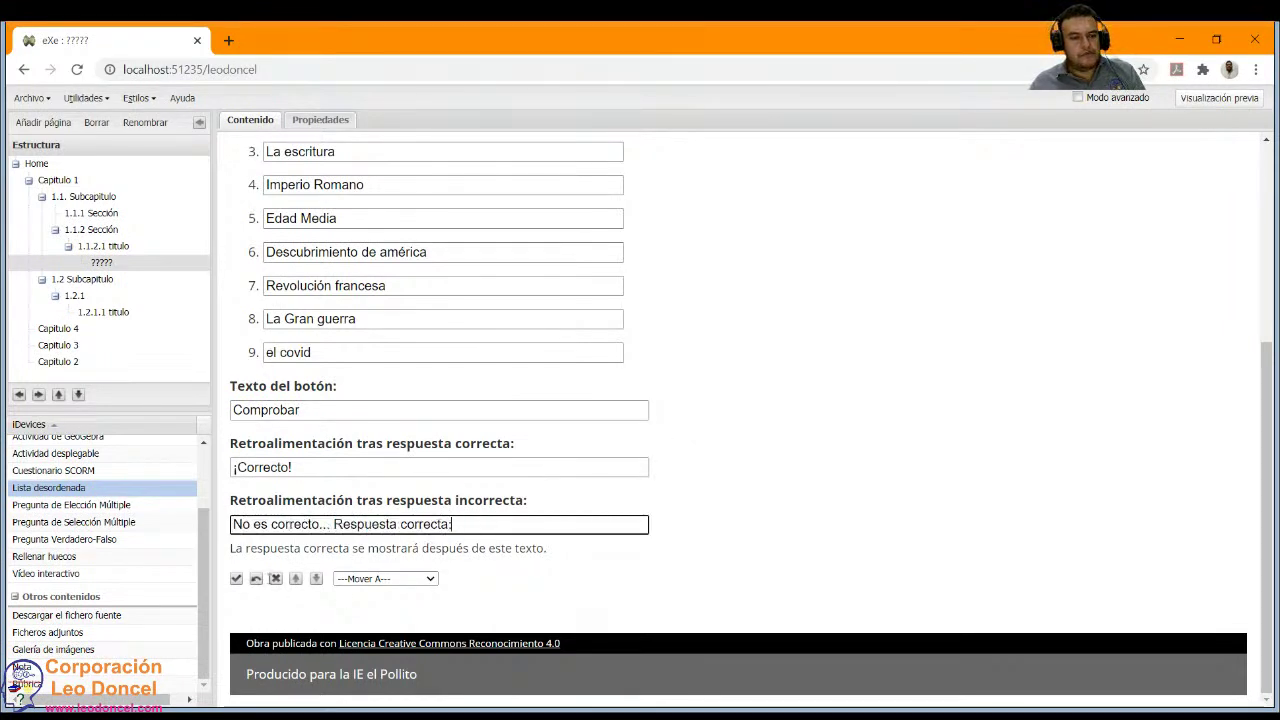
Set the activity's instructions to "Colocarlos en orden" and save the Lista desordenada activity.
click(236, 580)
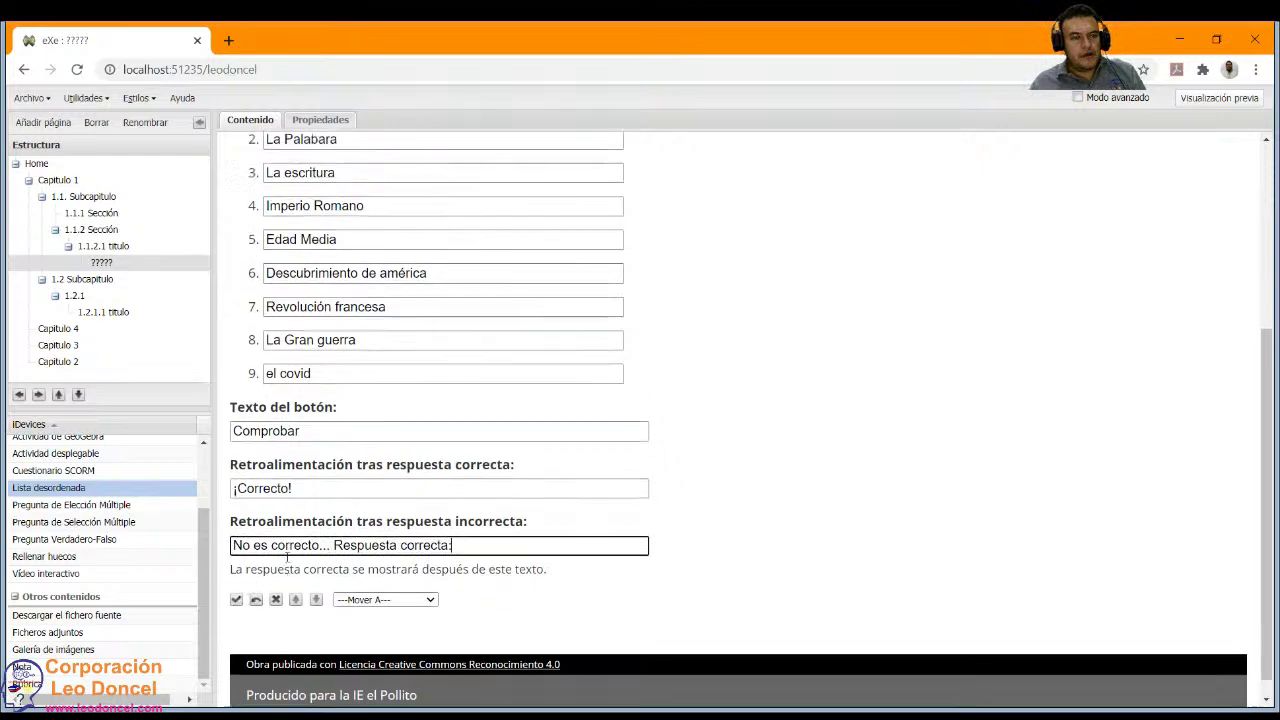
click(297, 336)
text(Se)
key(BackSpace)
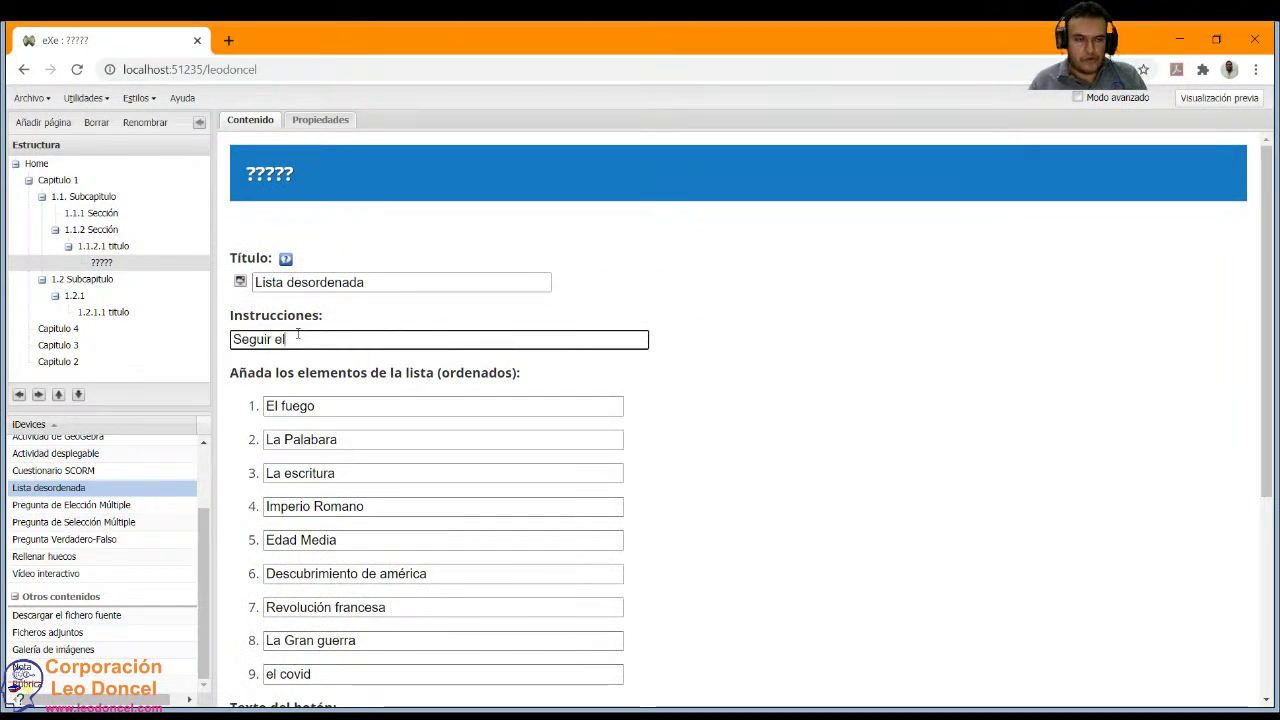
key(ctrl+a)
text(Colo)
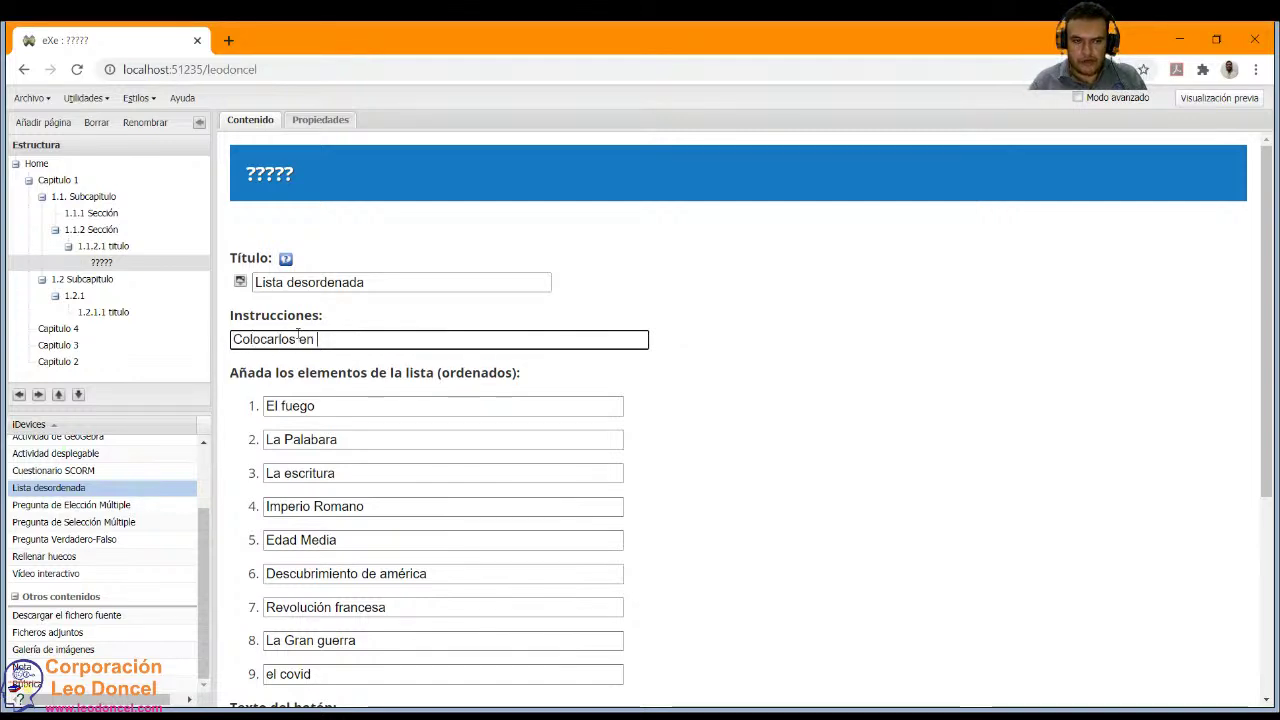
scroll(297, 400, down, 3)
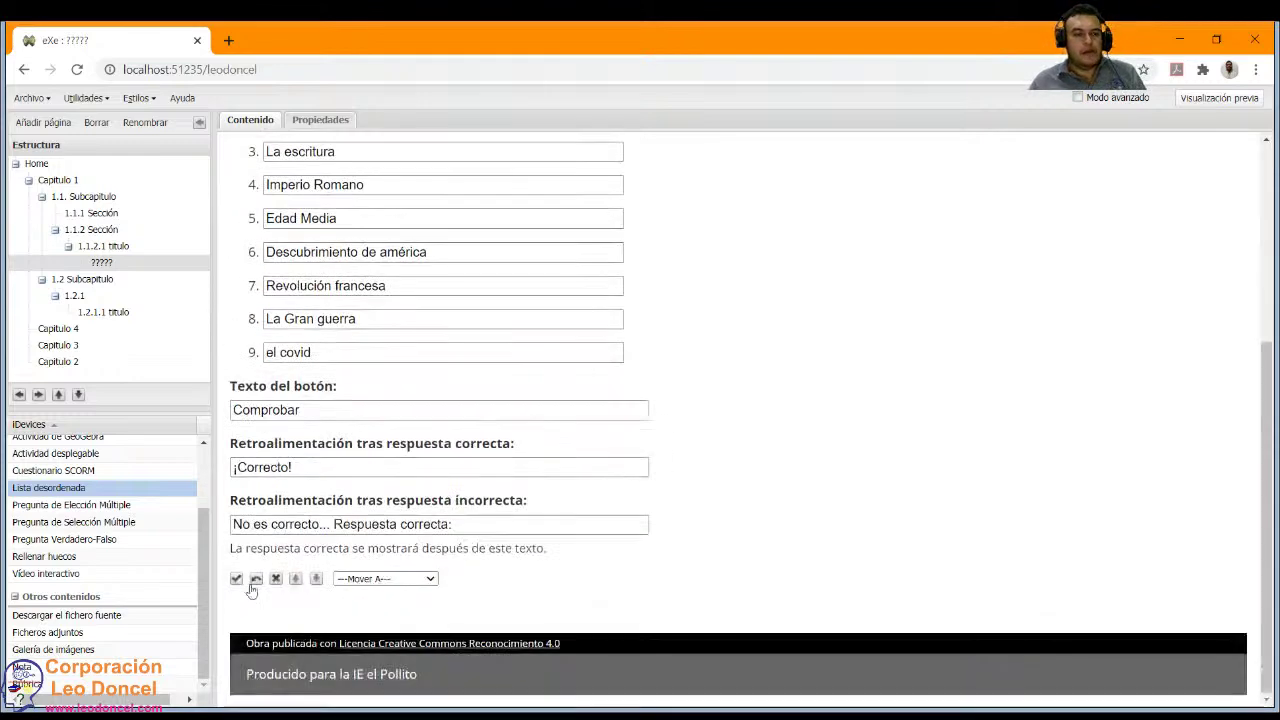
scroll(238, 580, up, 3)
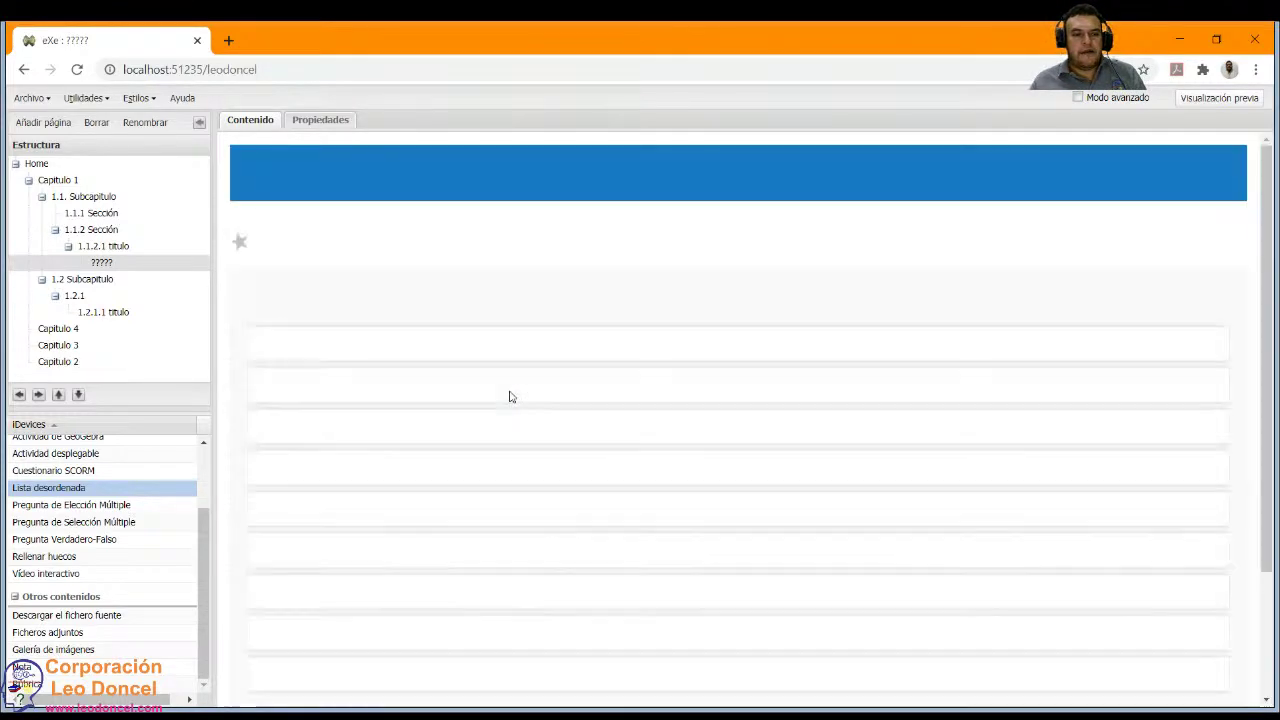
Review the finished Lista desordenada and reload the ????? page several times to compare the order of its elements.
scroll(491, 400, down, 2)
scroll(491, 403, up, 2)
scroll(485, 408, down, 3)
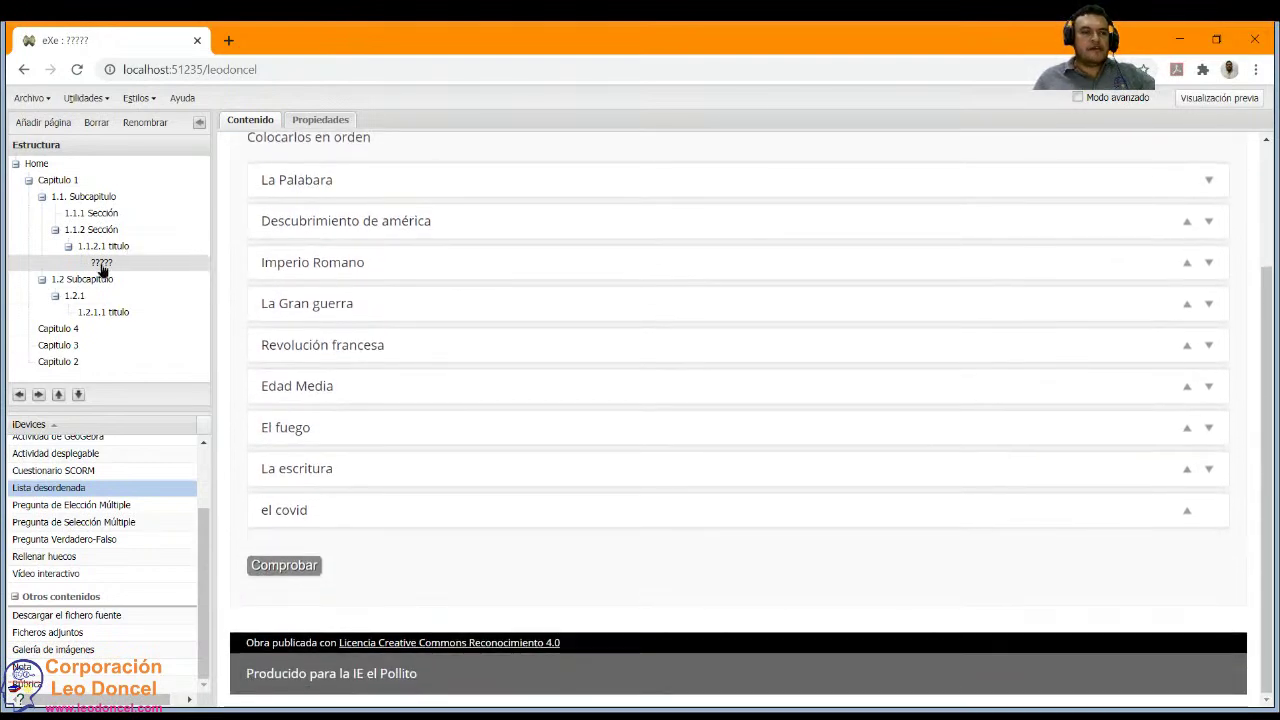
click(101, 264)
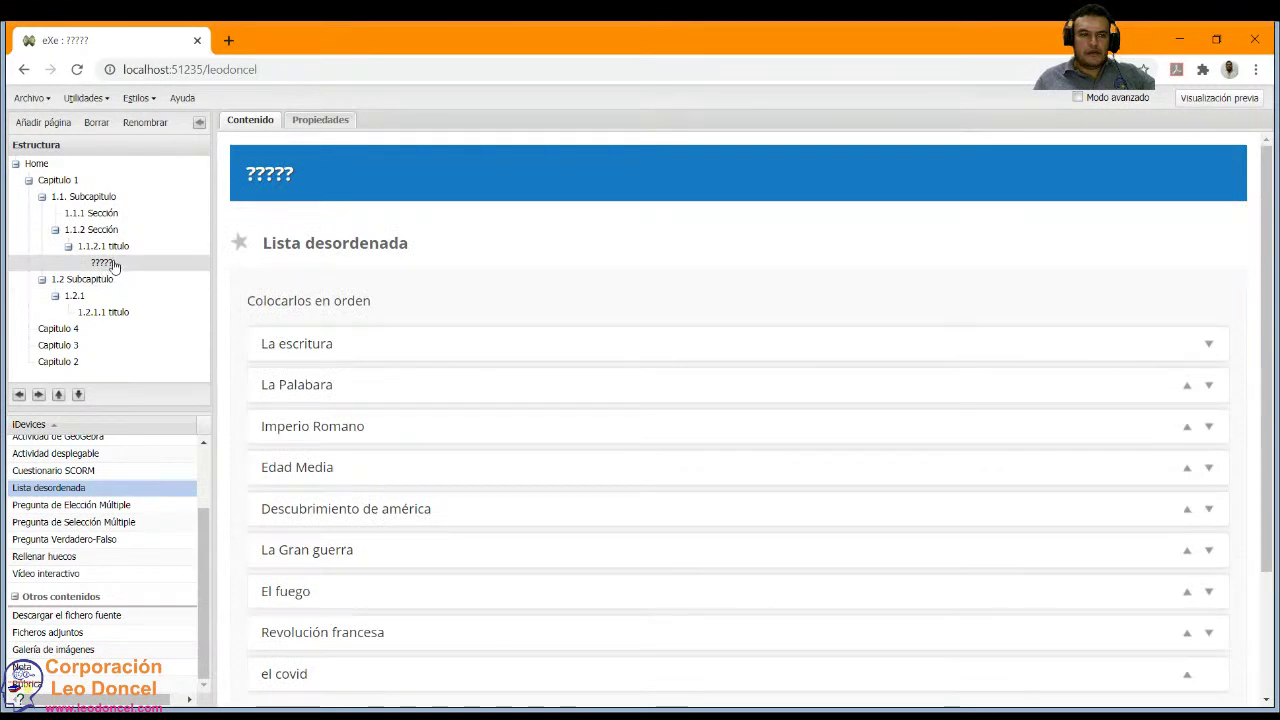
click(108, 264)
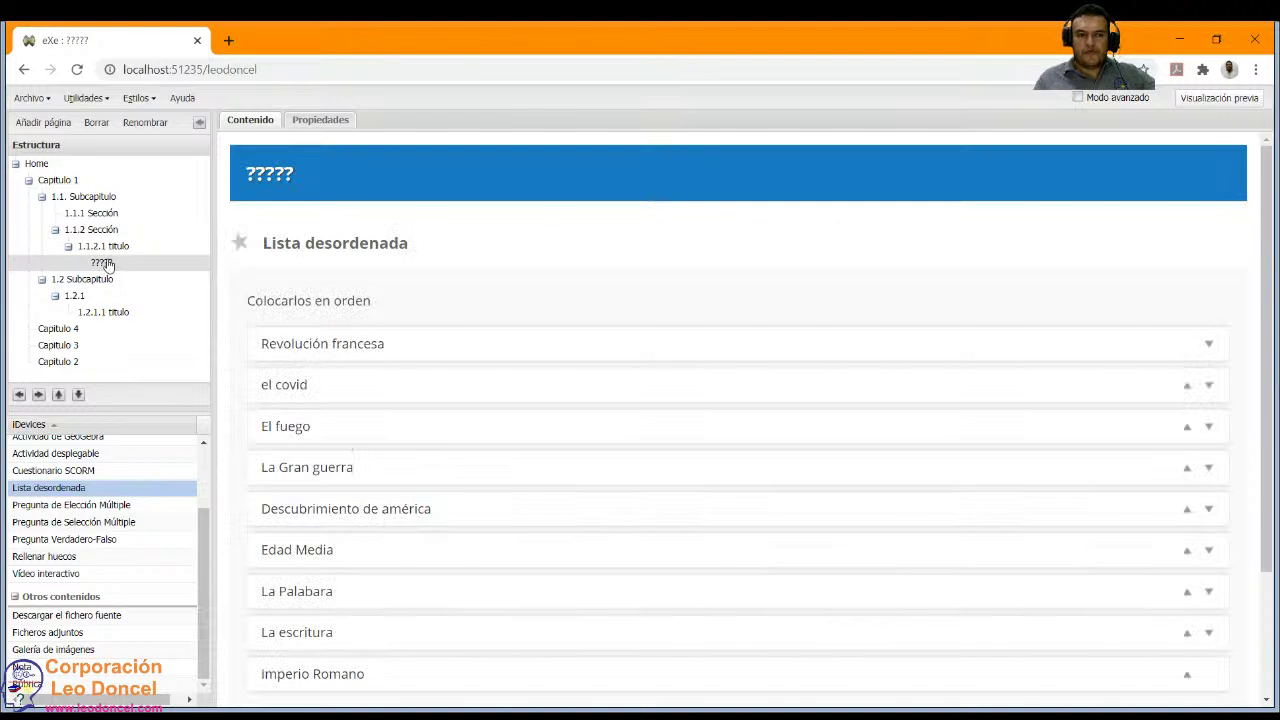
click(103, 264)
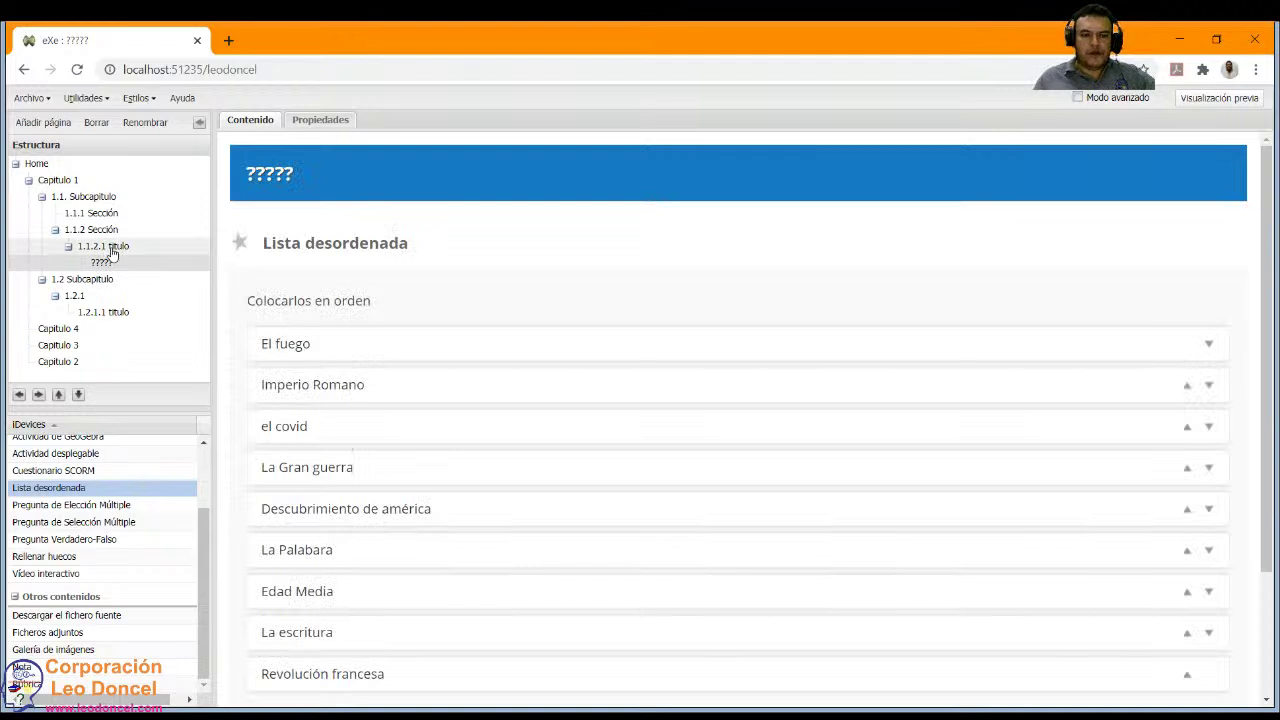
click(103, 262)
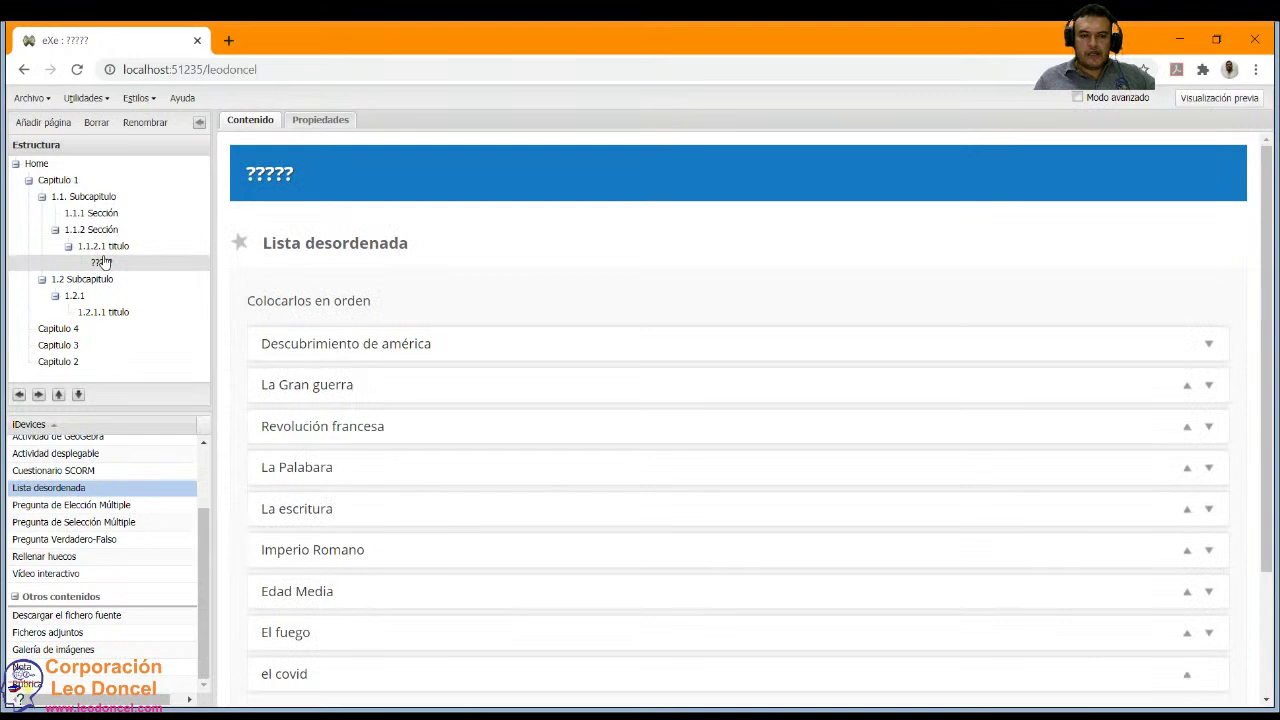
Reload the ????? page, move "La escritura" up to fourth place and "Imperio Romano" down one place, and save the package.
click(103, 262)
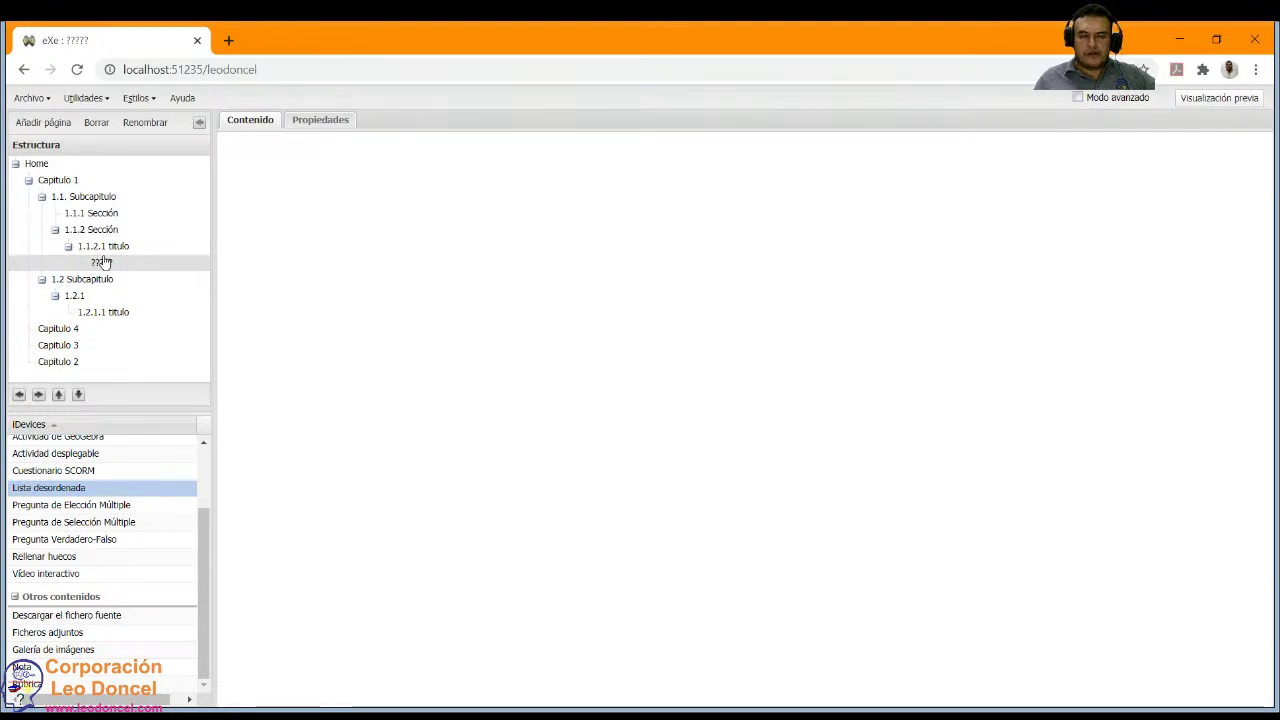
scroll(360, 400, down, 3)
scroll(1095, 353, up, 1)
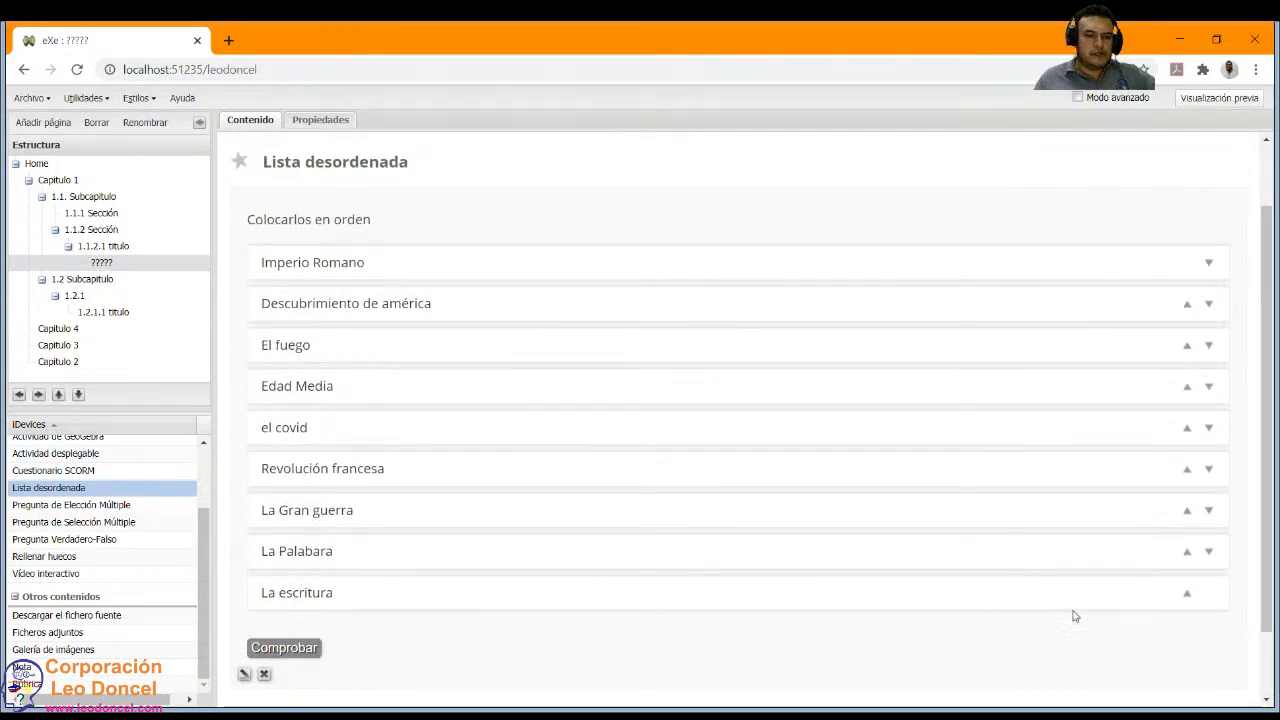
click(1188, 593)
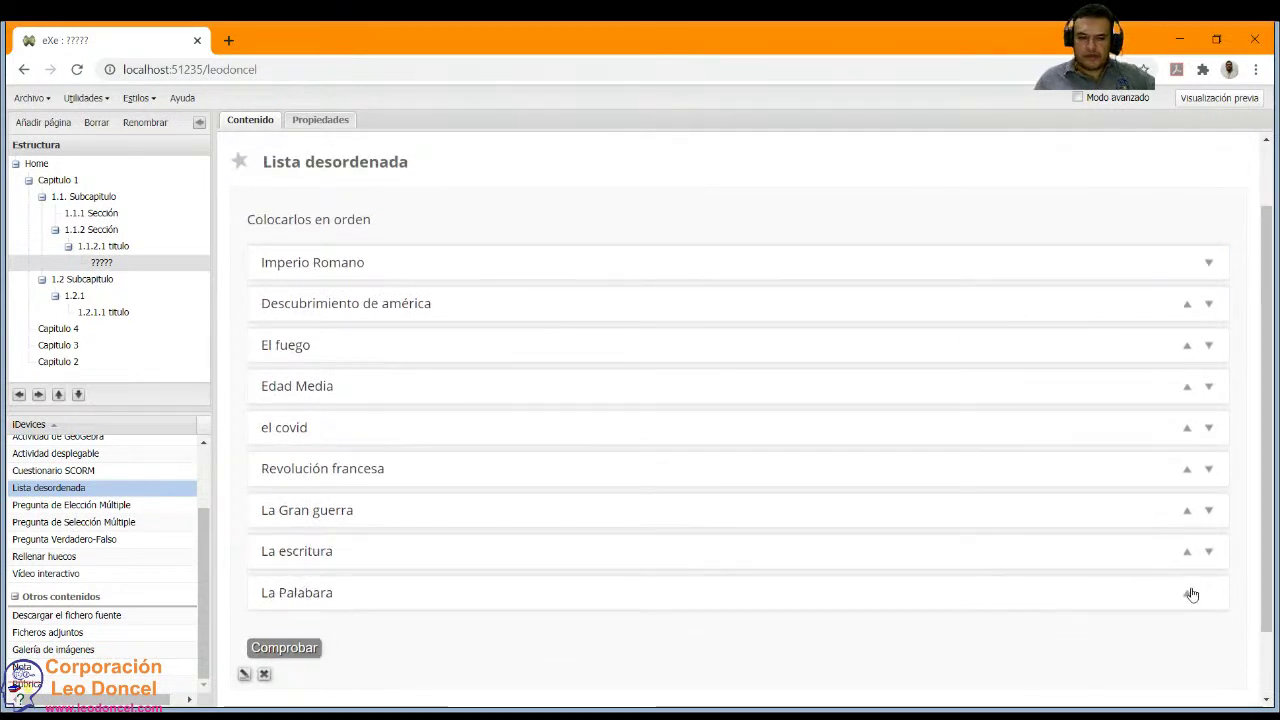
click(1188, 553)
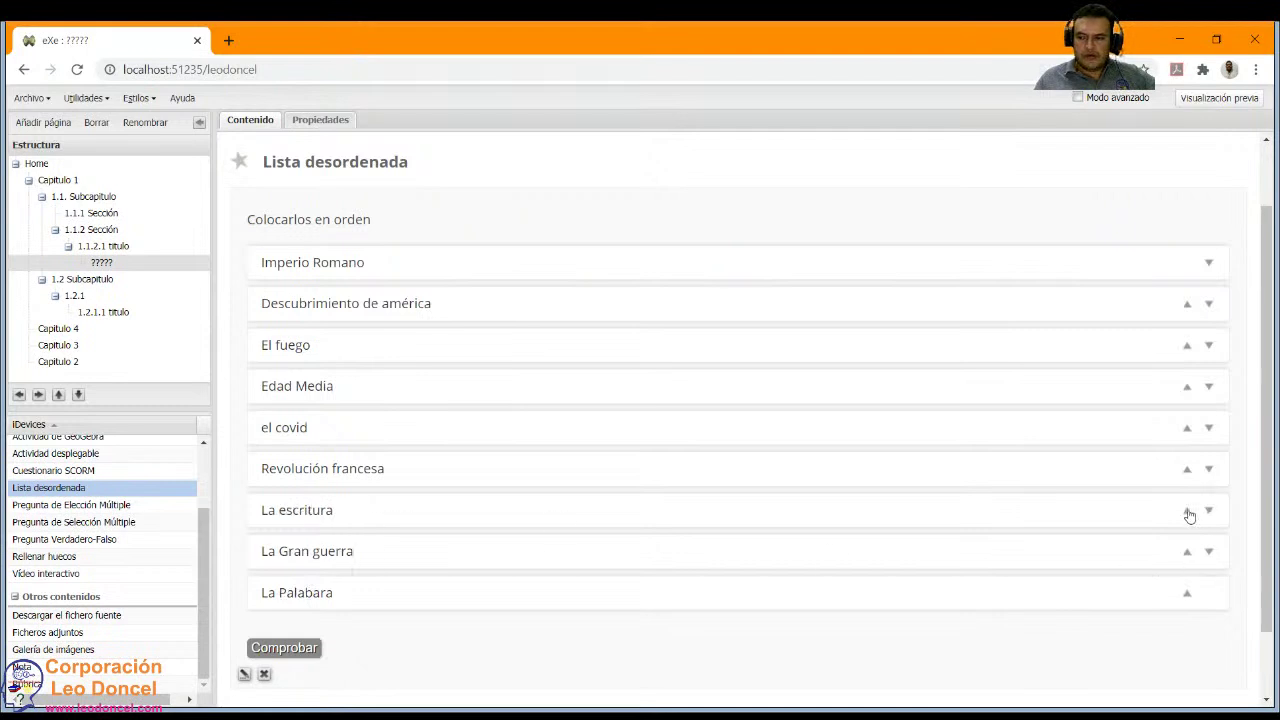
click(1187, 512)
click(1187, 468)
click(1187, 432)
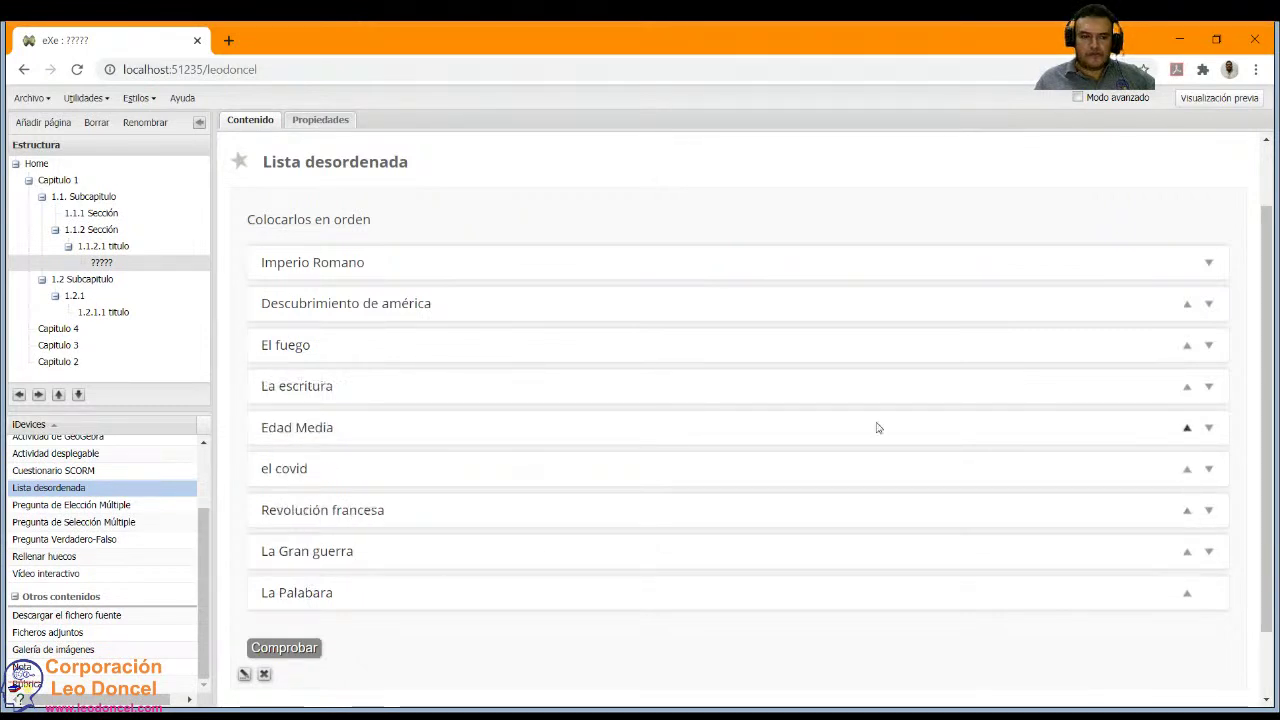
click(1209, 262)
click(607, 449)
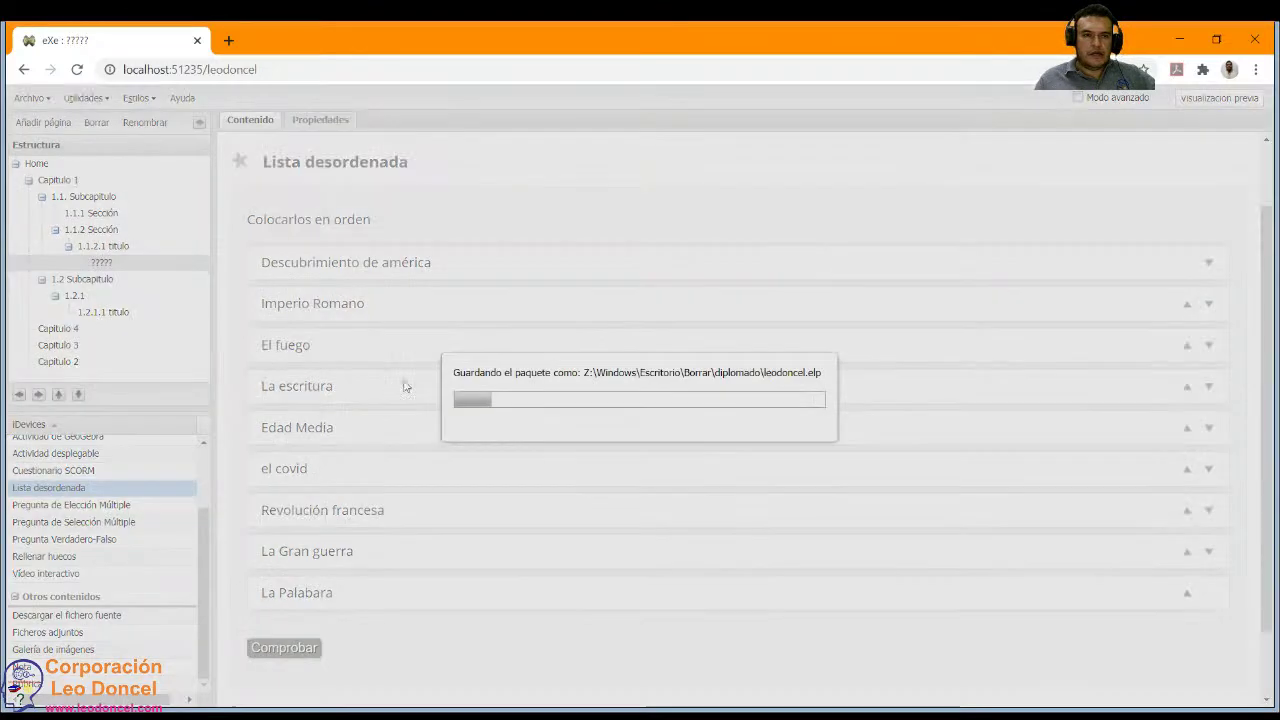
Move "El fuego" up one place and "Revolución francesa" up to third place in the Lista desordenada.
scroll(534, 430, down, 1)
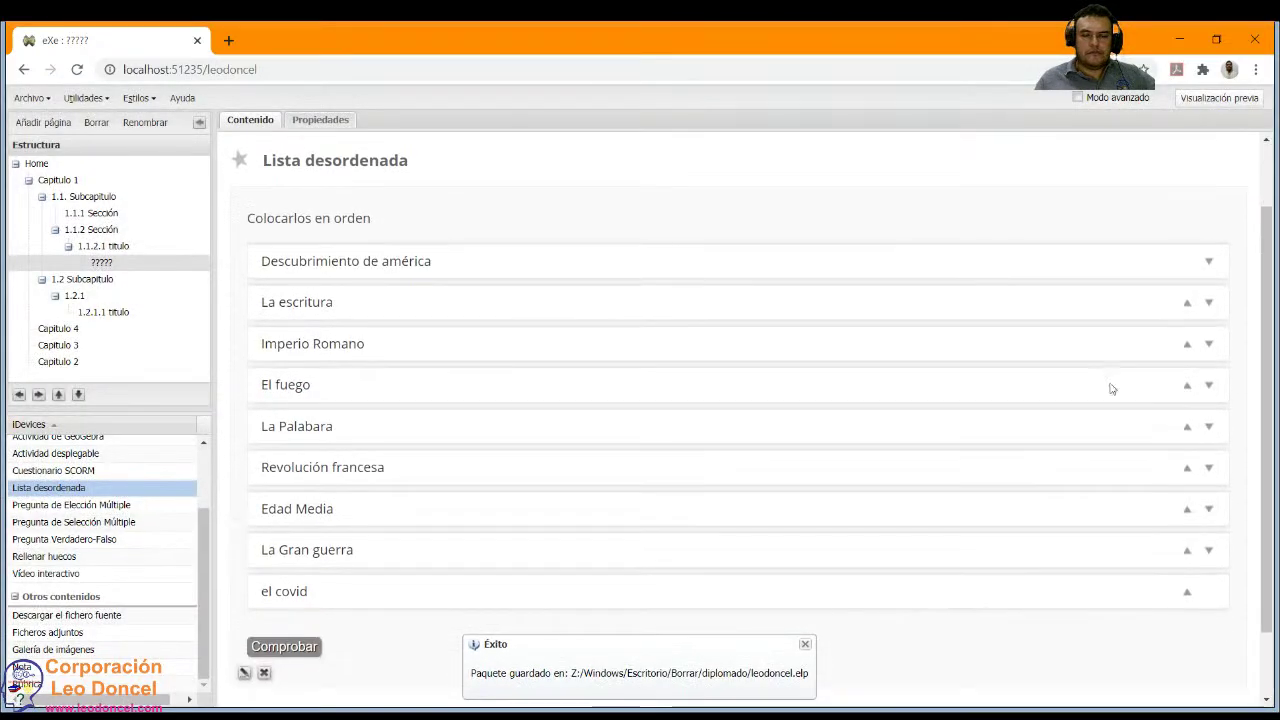
click(1189, 388)
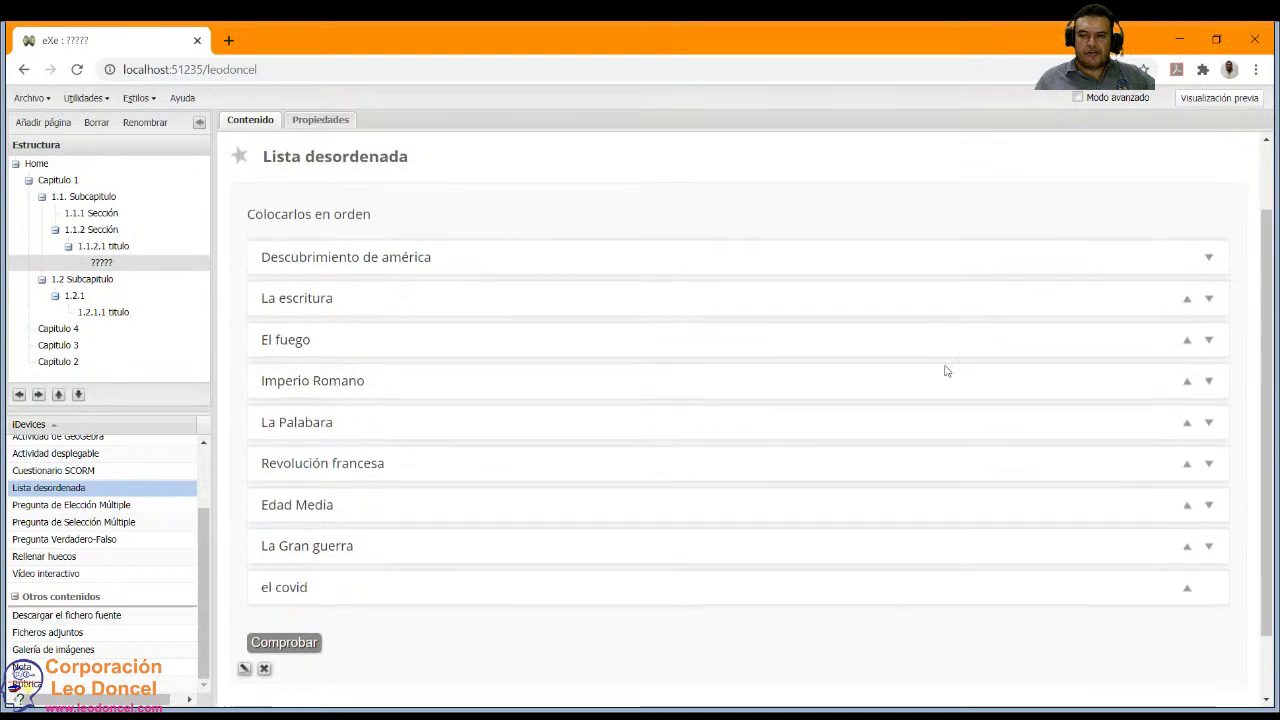
scroll(723, 400, down, 1)
click(1187, 386)
click(1187, 345)
click(1187, 303)
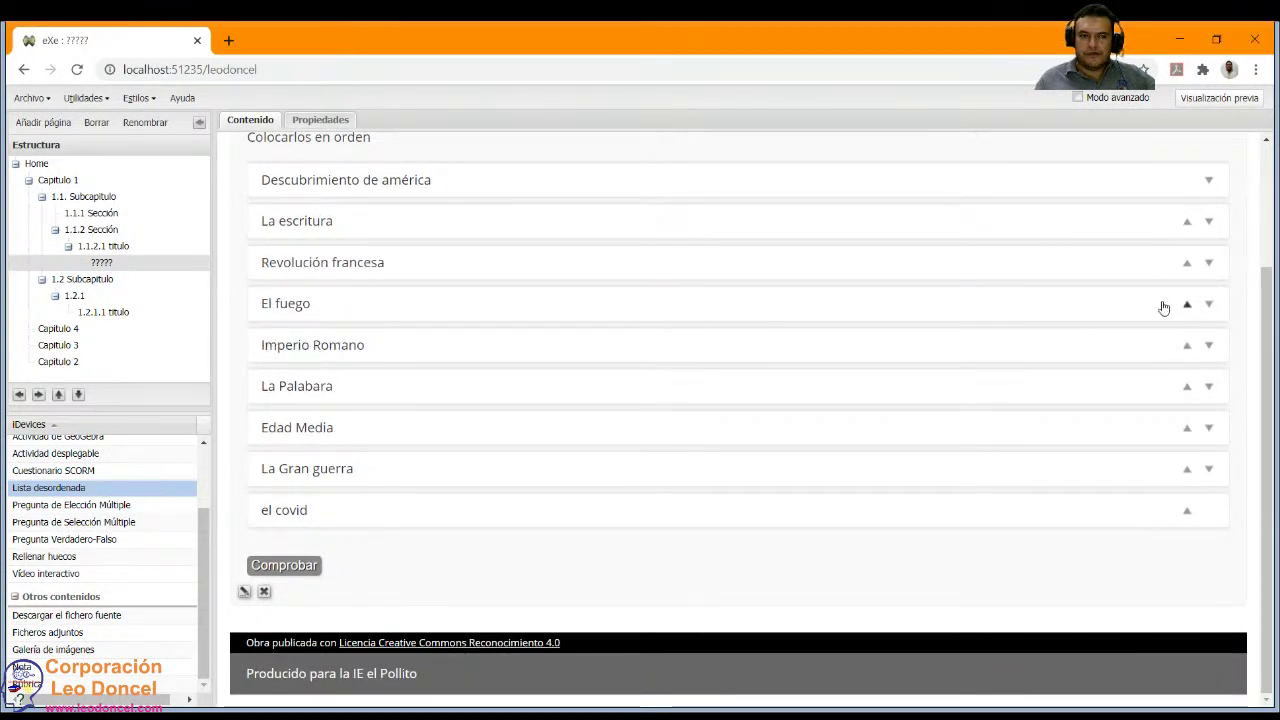
Check the Lista desordenada answer and compare the placed order with the correct-answer list in the feedback.
click(283, 566)
scroll(397, 514, down, 1)
scroll(397, 514, down, 2)
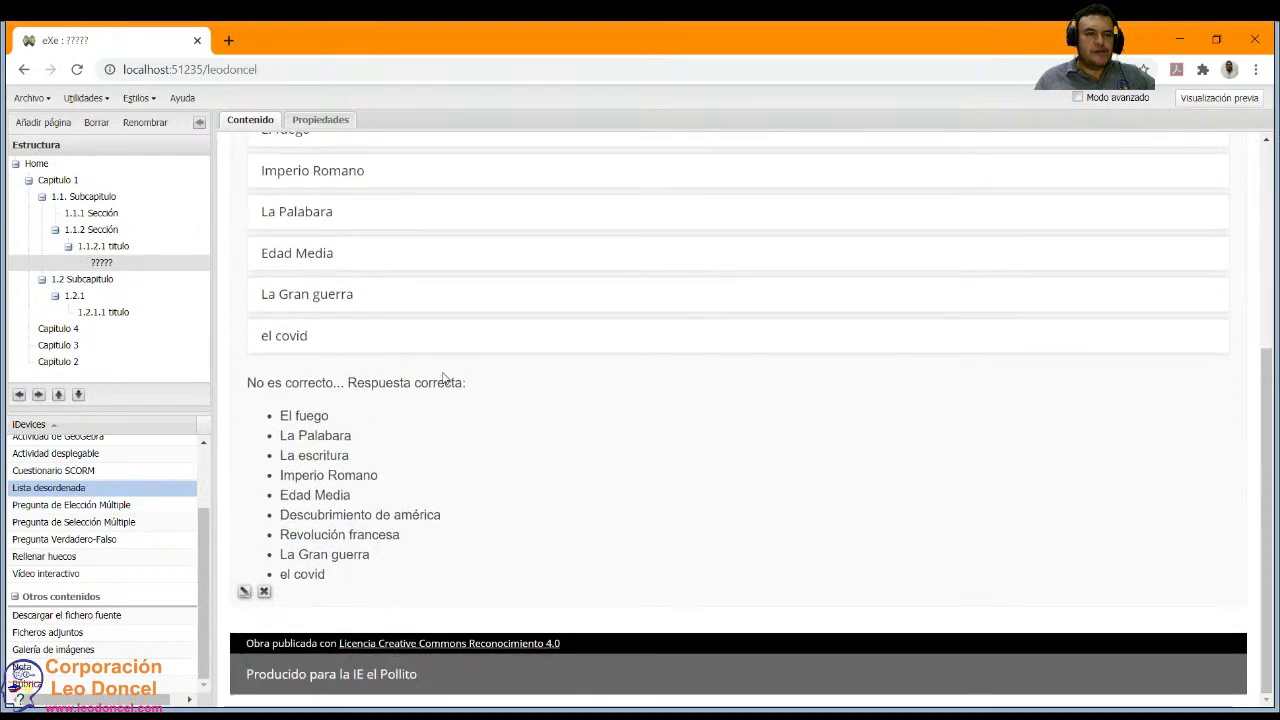
drag(385, 383, 395, 533)
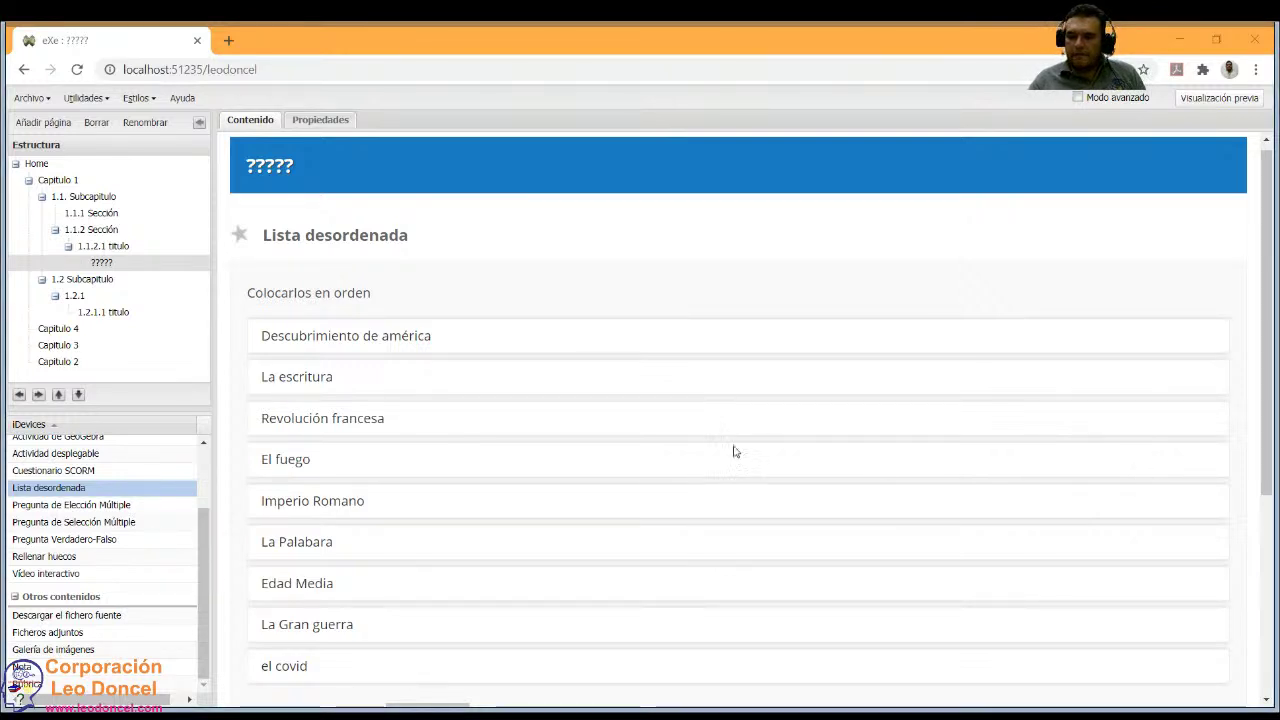
scroll(734, 451, down, 3)
click(640, 508)
scroll(513, 423, up, 2)
scroll(513, 423, up, 2)
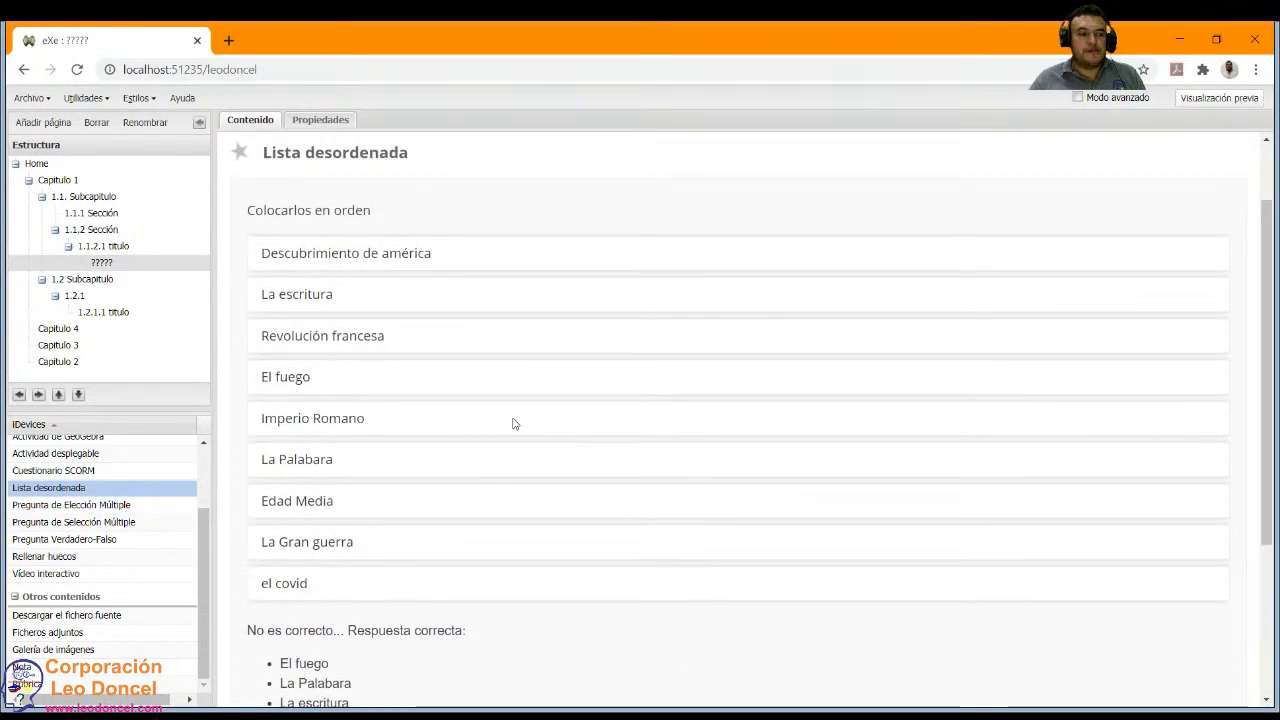
scroll(513, 423, down, 2)
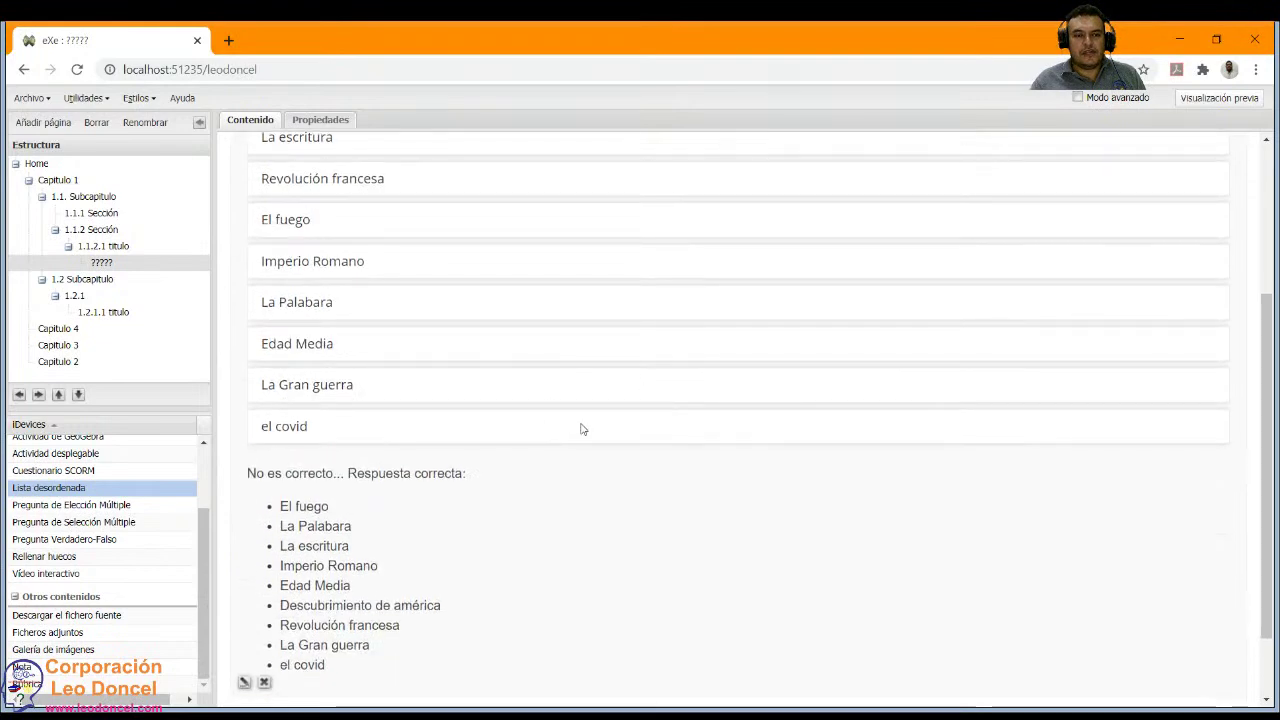
scroll(580, 429, up, 3)
scroll(423, 320, down, 1)
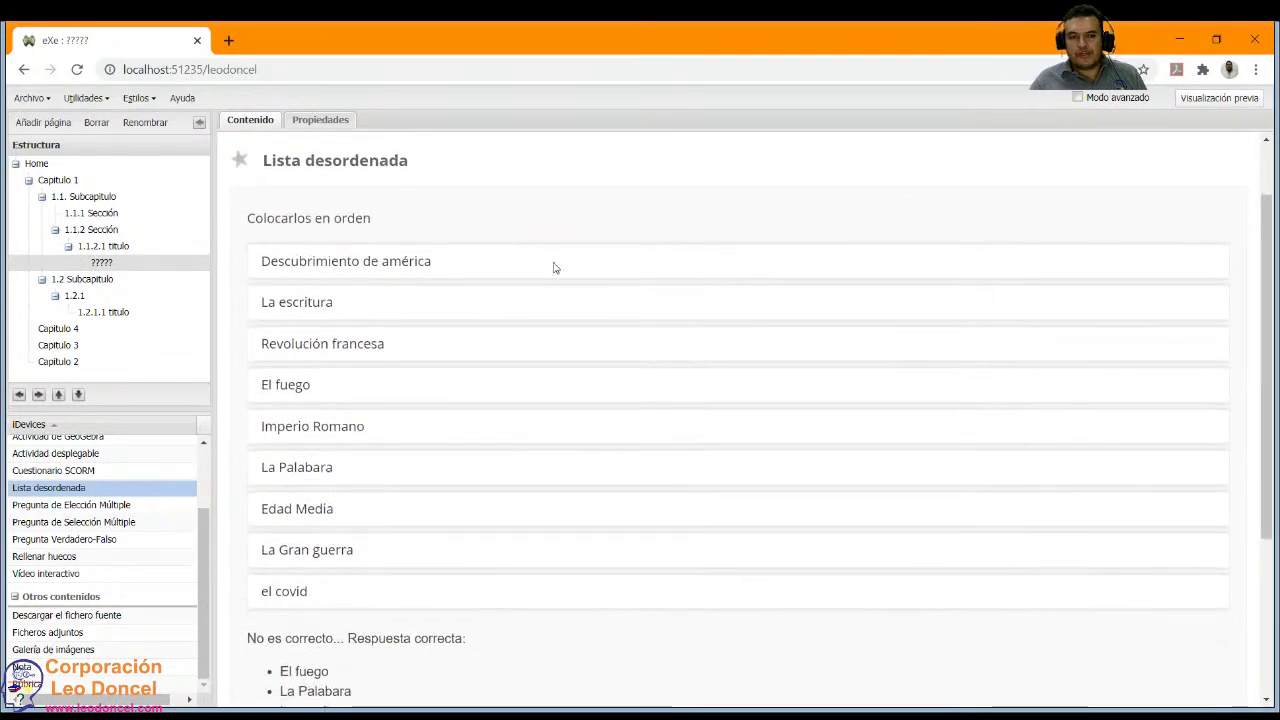
scroll(368, 412, down, 3)
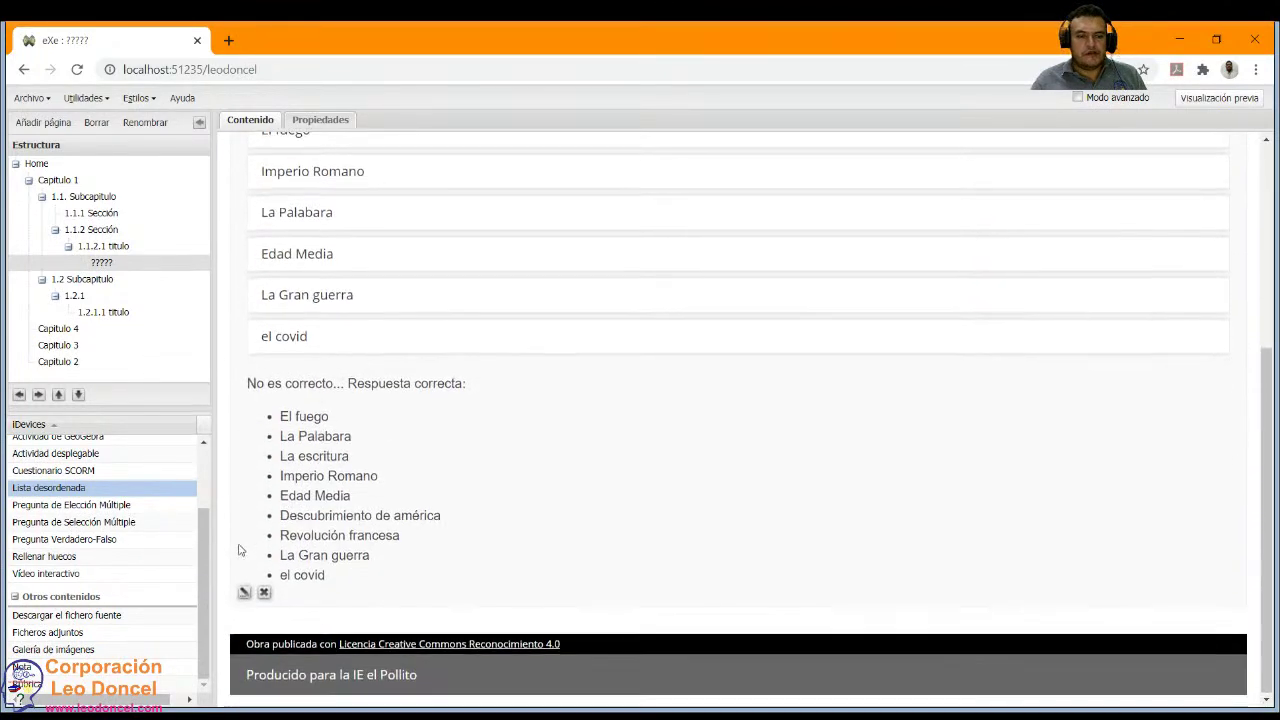
Reload the ????? page and examine the order of the elements in the Lista desordenada.
click(101, 262)
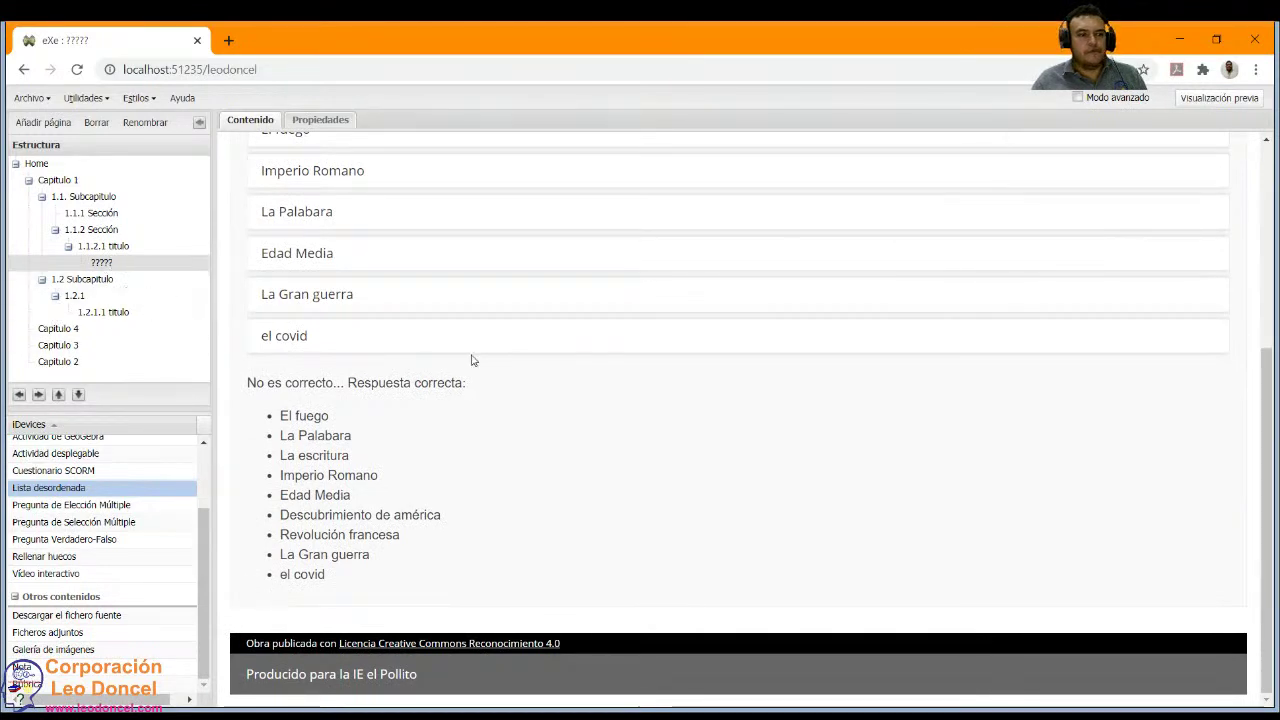
scroll(620, 365, down, 3)
scroll(663, 323, up, 3)
scroll(663, 325, down, 3)
scroll(663, 326, down, 1)
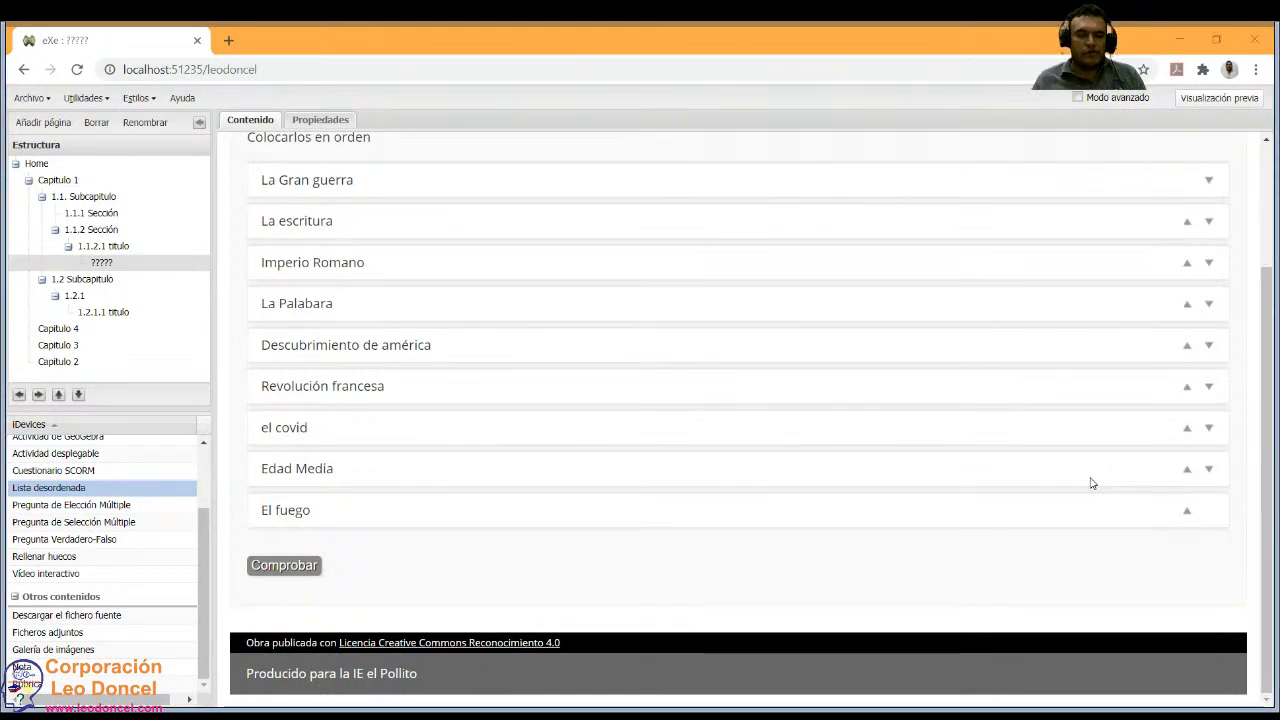
click(1088, 483)
scroll(509, 383, up, 2)
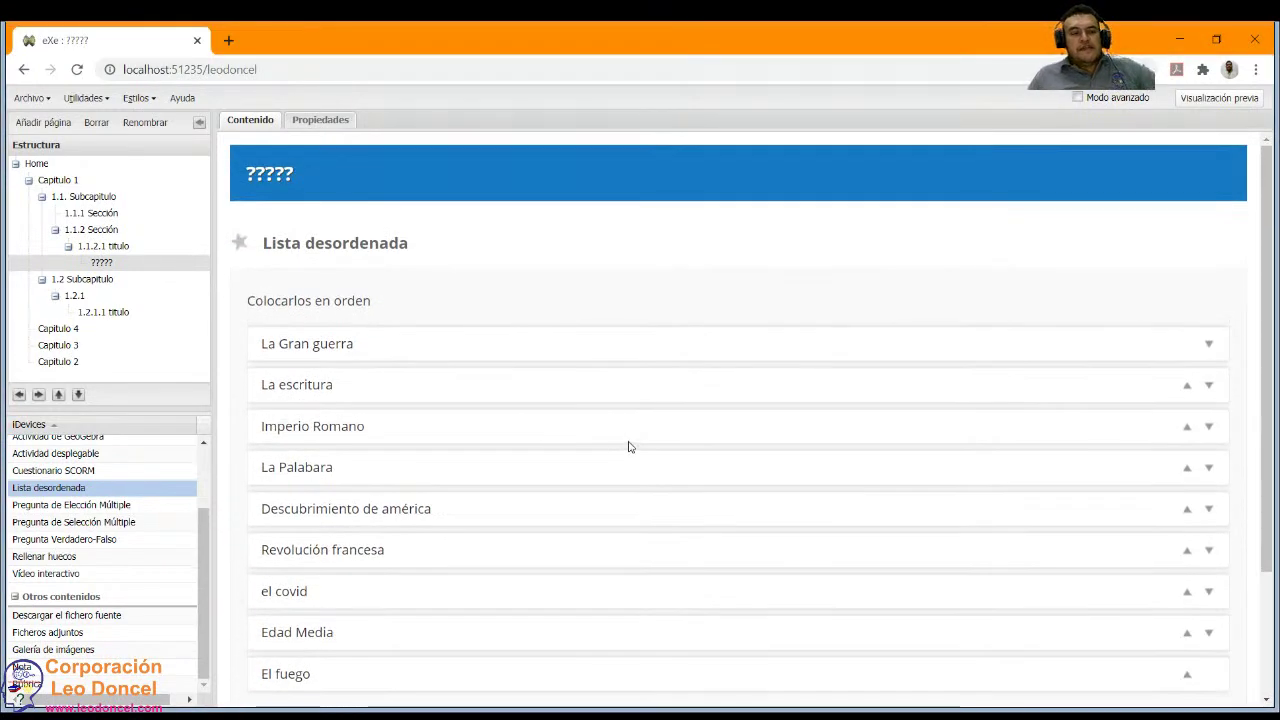
scroll(629, 445, down, 2)
Add a Texto iDevice to the ????? page and view its source code editor, closing it without changes.
scroll(120, 525, up, 3)
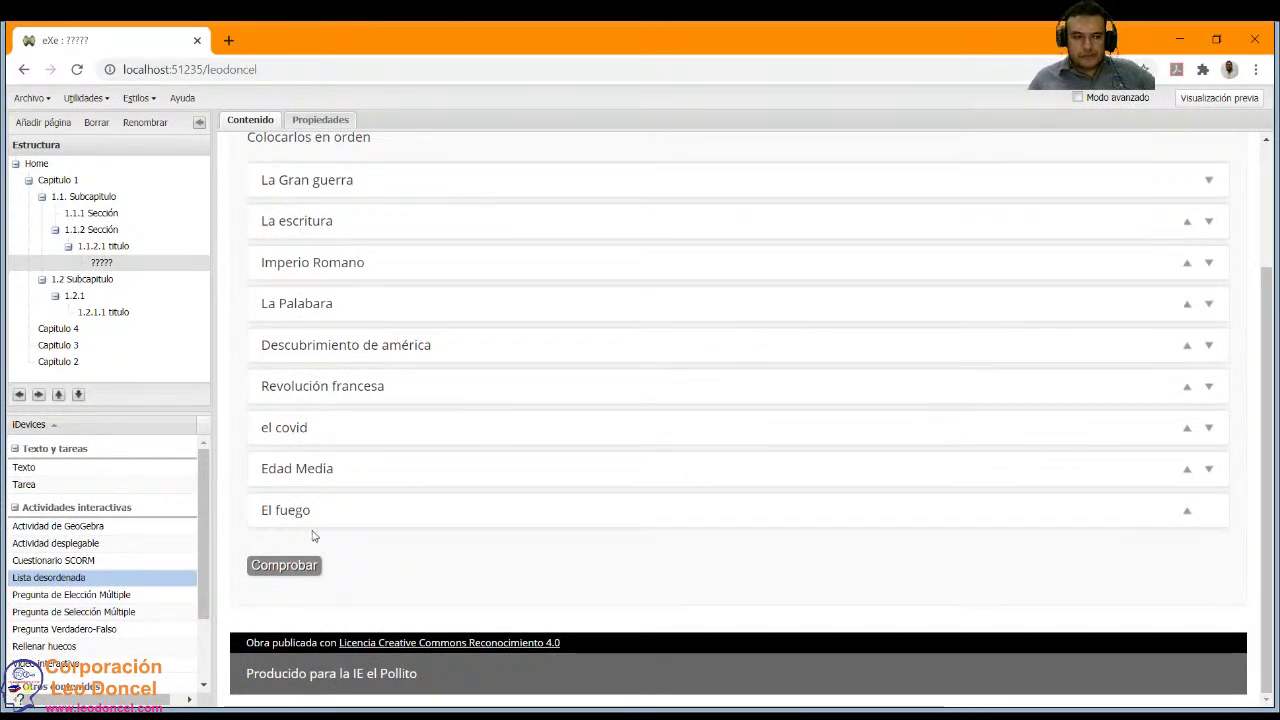
click(26, 470)
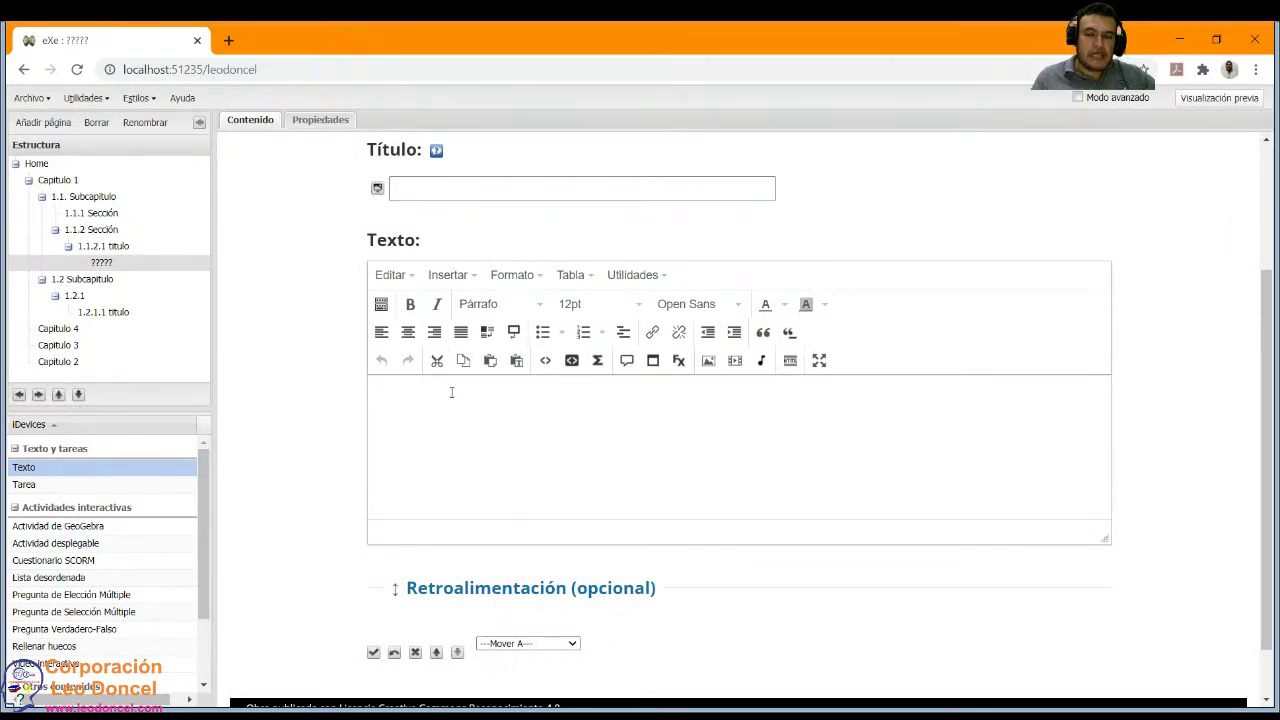
click(790, 362)
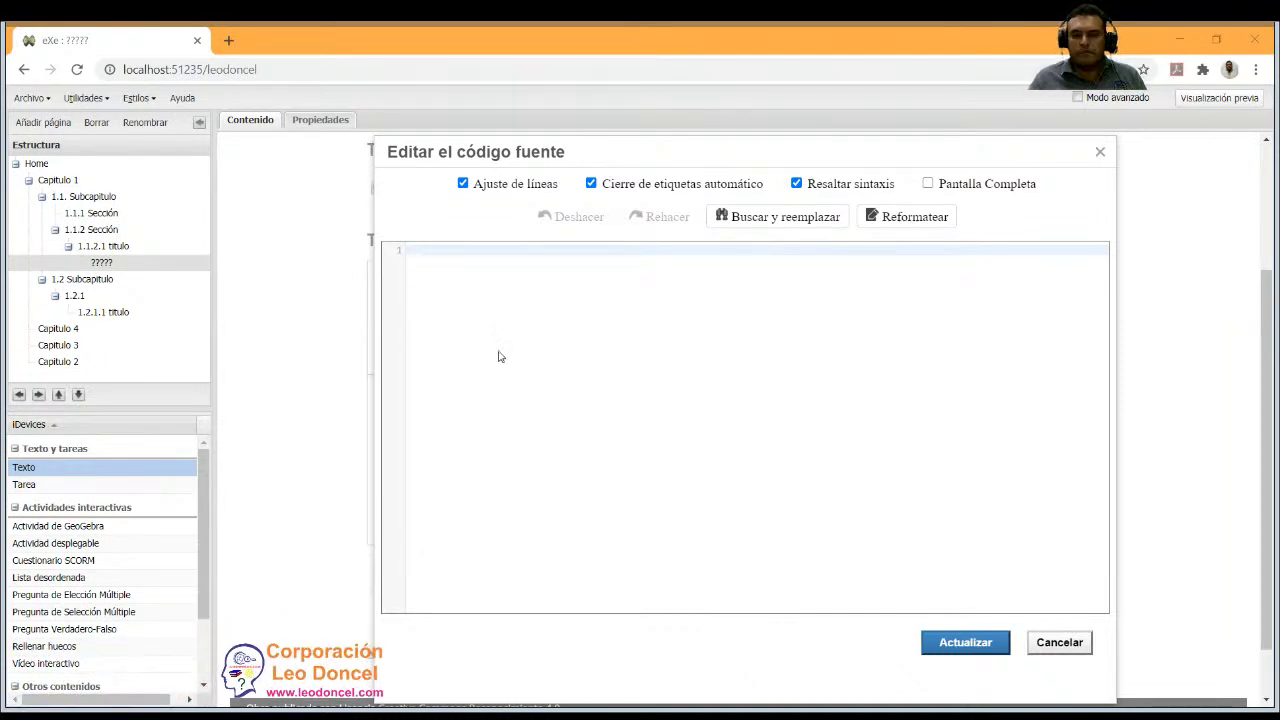
click(545, 358)
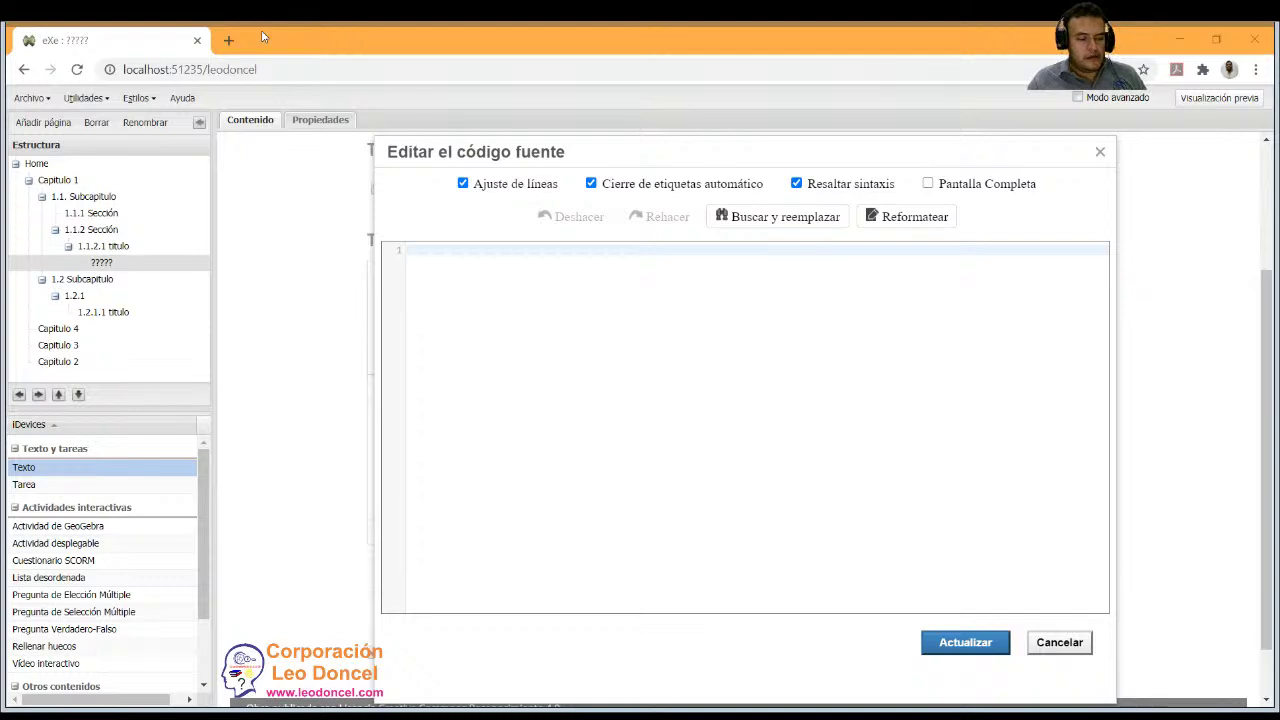
click(474, 33)
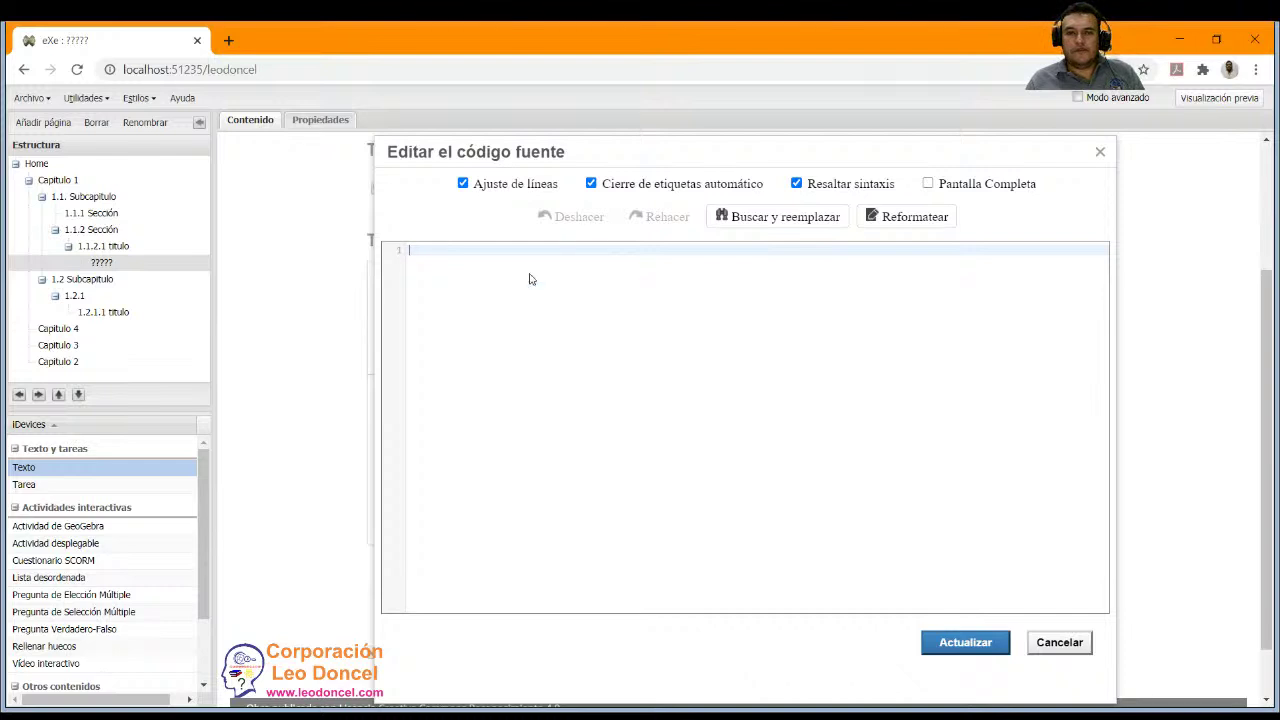
click(1080, 650)
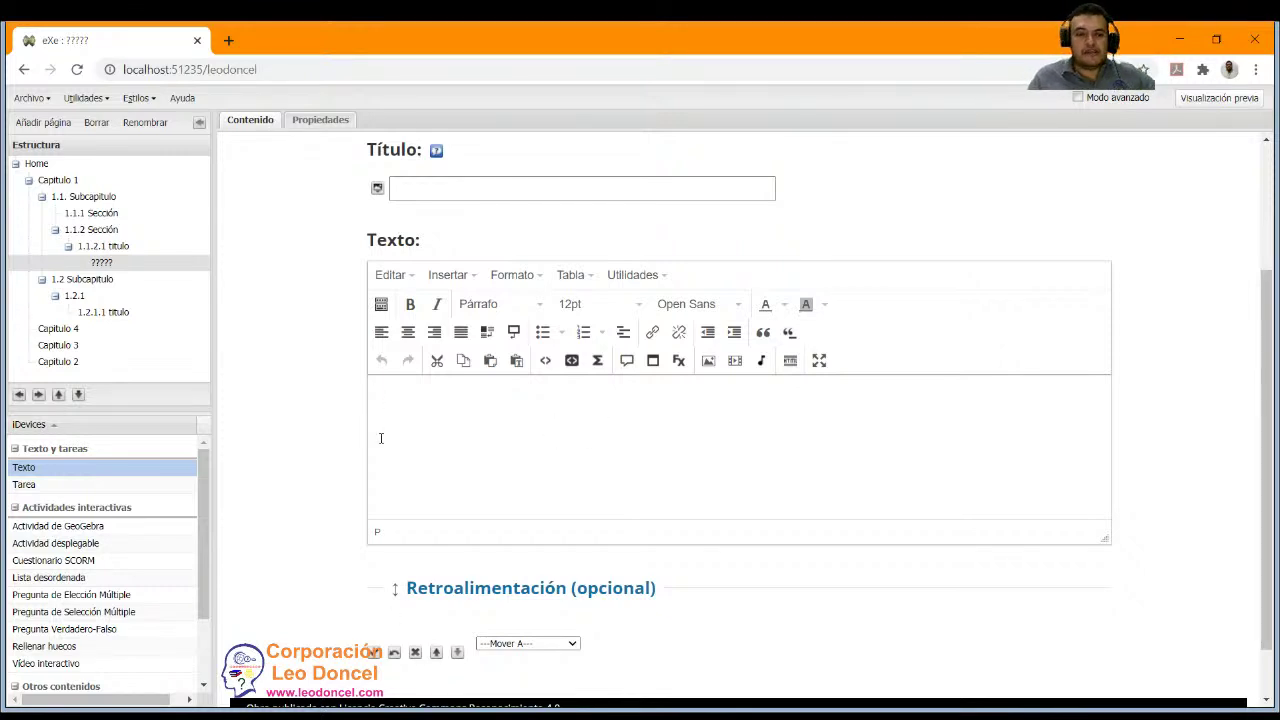
Look over the available iDevices and view the Texto body's source code editor again, cancelling it unchanged.
scroll(466, 400, down, 2)
scroll(62, 626, down, 1)
scroll(62, 626, down, 3)
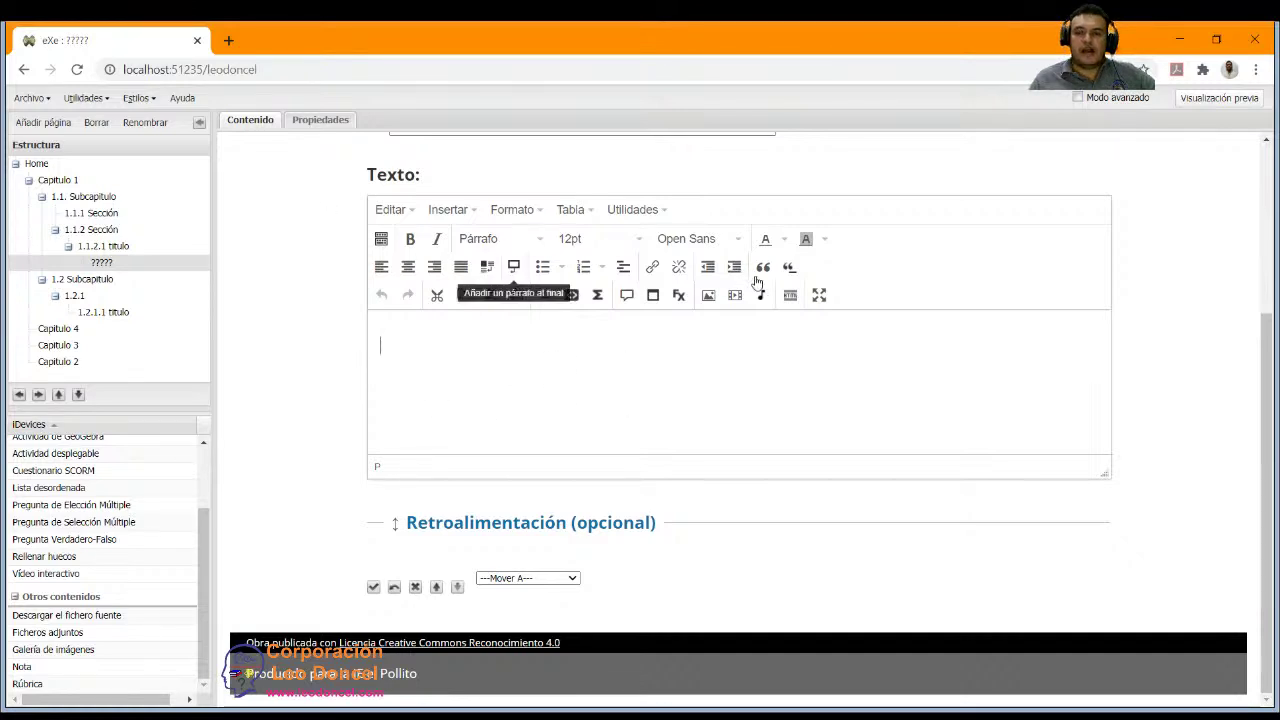
click(790, 297)
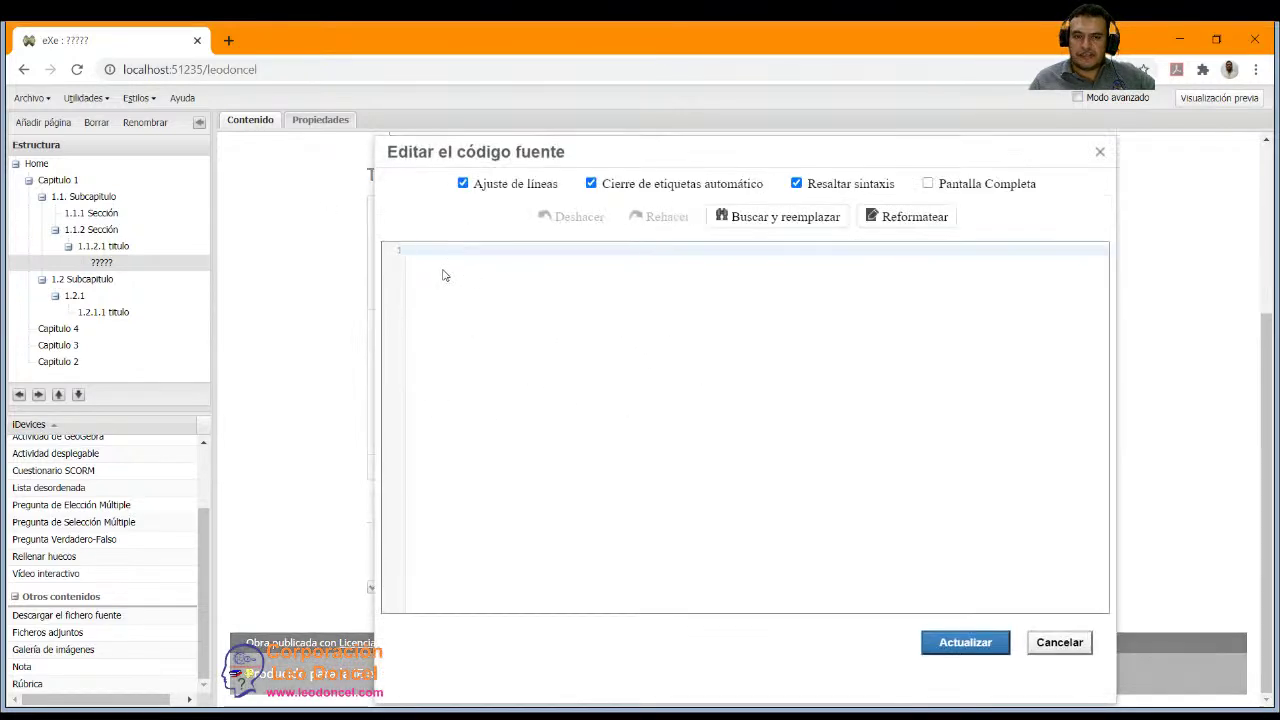
click(1060, 643)
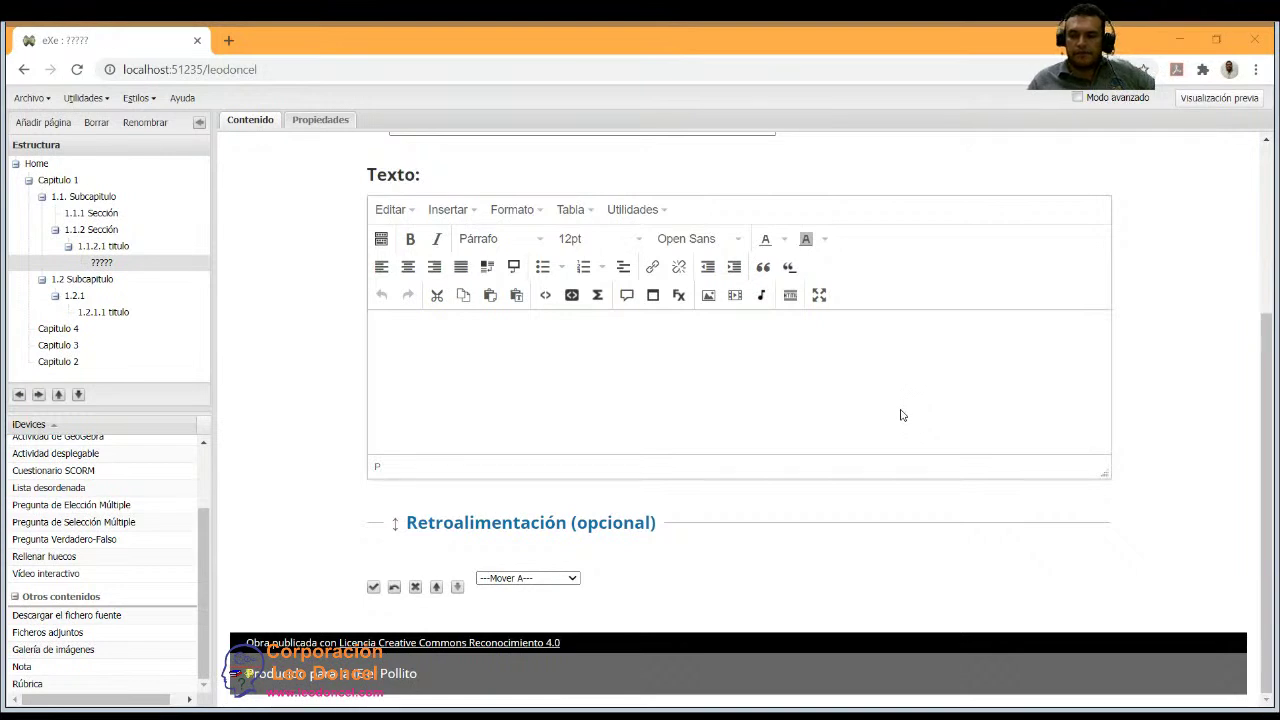
click(655, 428)
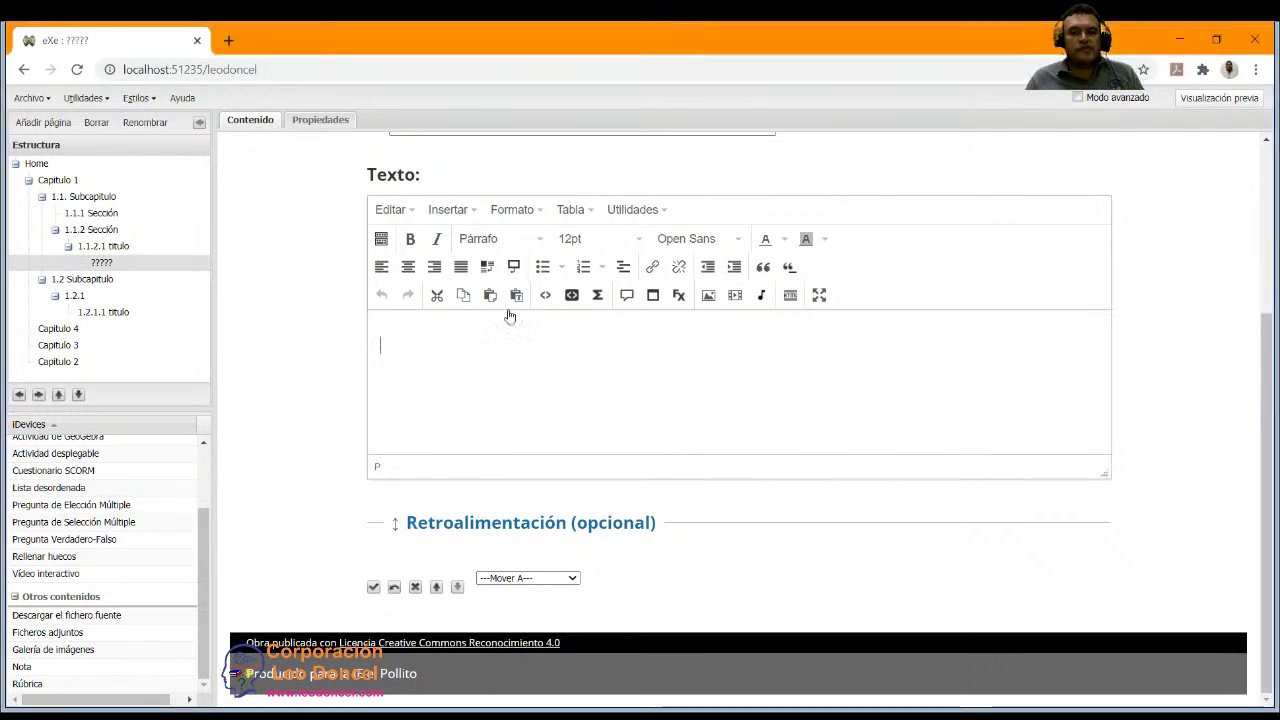
Search Google for "scribd" in a new browser tab and open the Scribd site.
click(228, 40)
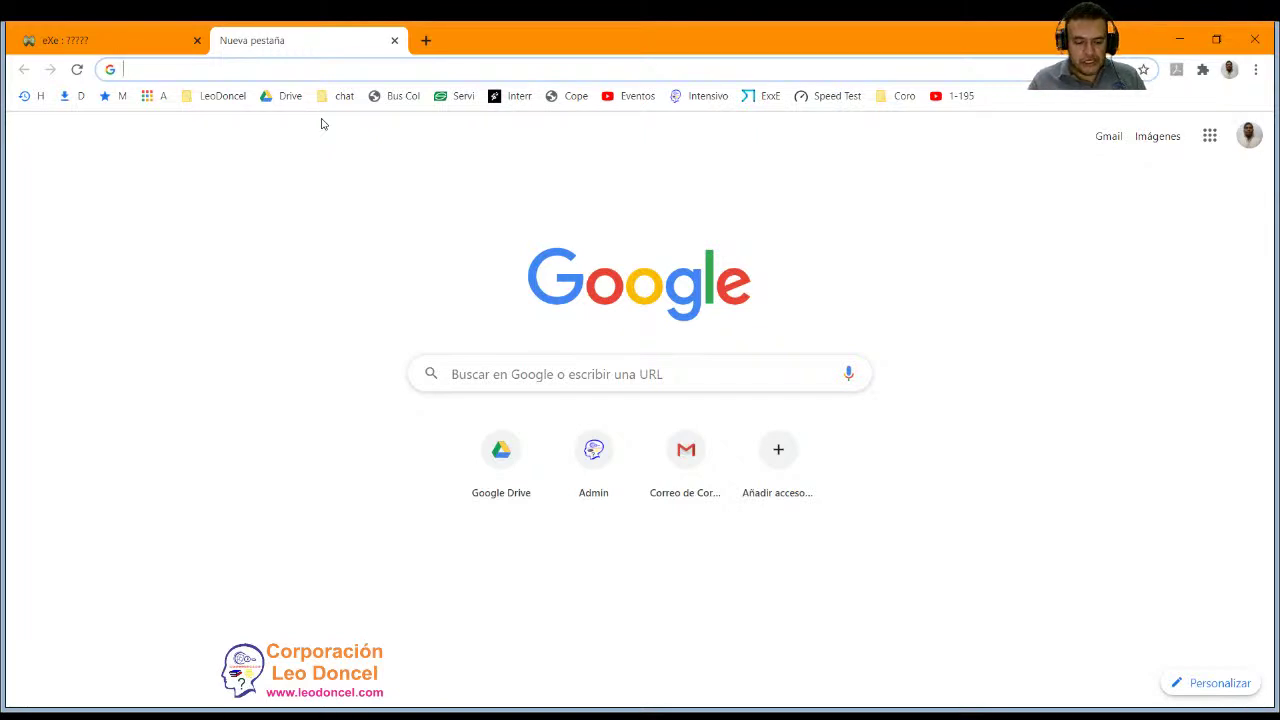
text(scribds)
key(BackSpace)
key(Return)
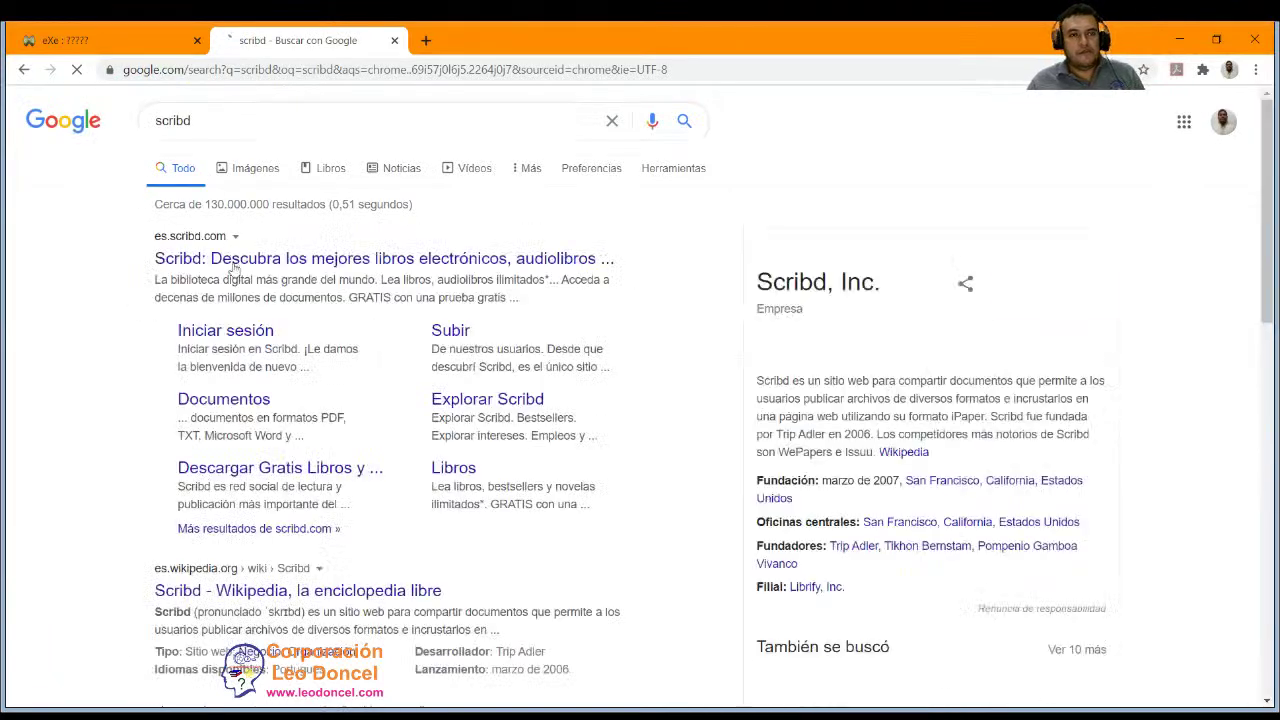
click(238, 260)
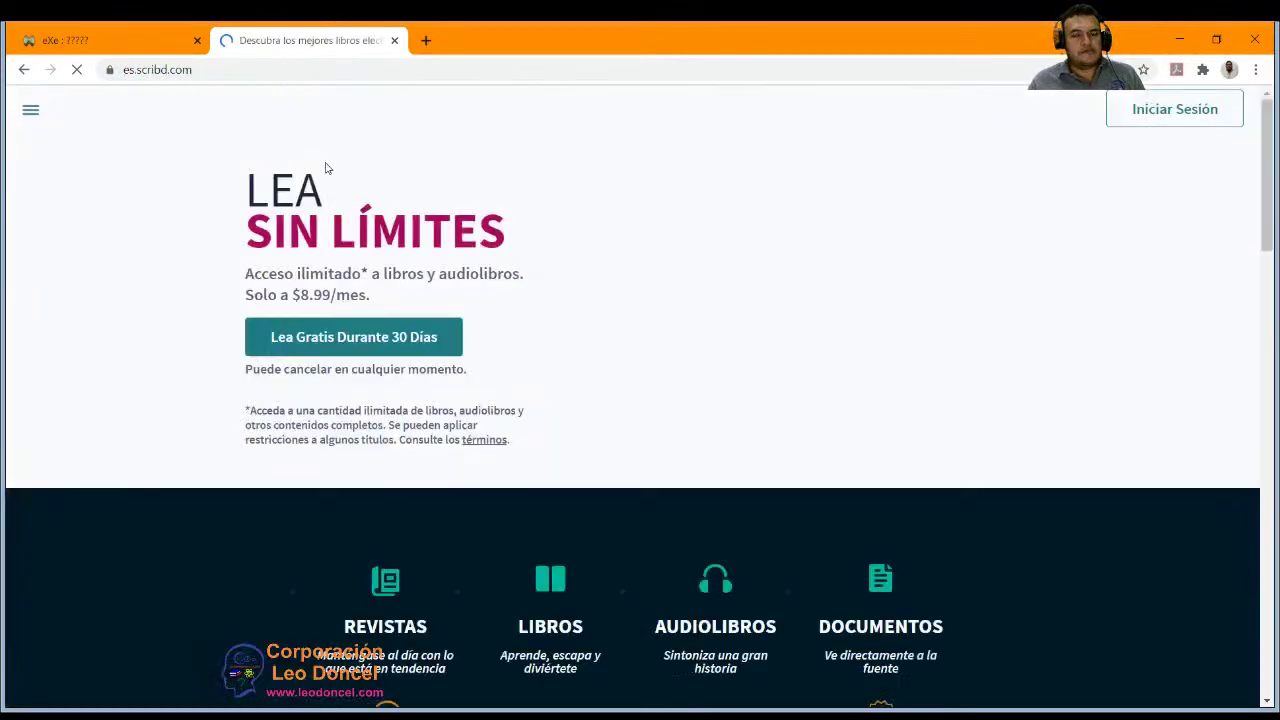
Look over the Scribd home page and open its navigation menu to view the search and category options.
scroll(627, 466, down, 3)
scroll(570, 450, up, 3)
scroll(514, 437, down, 4)
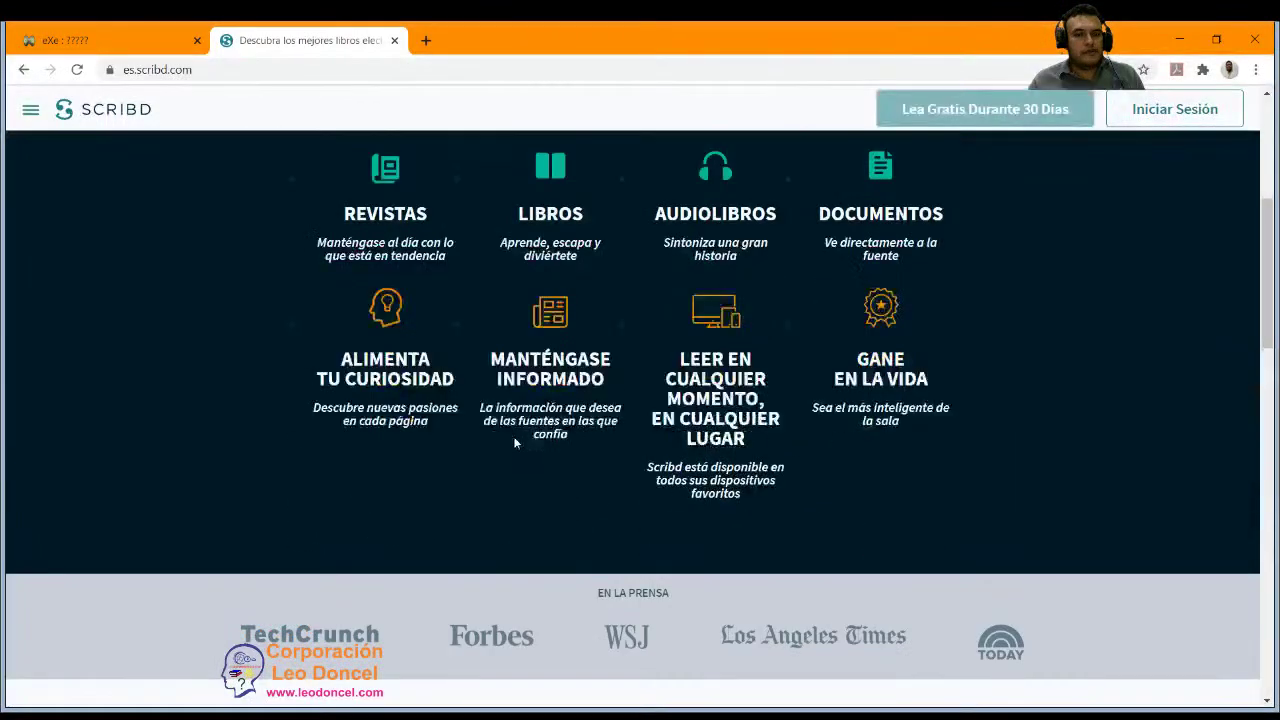
scroll(513, 436, up, 4)
click(30, 109)
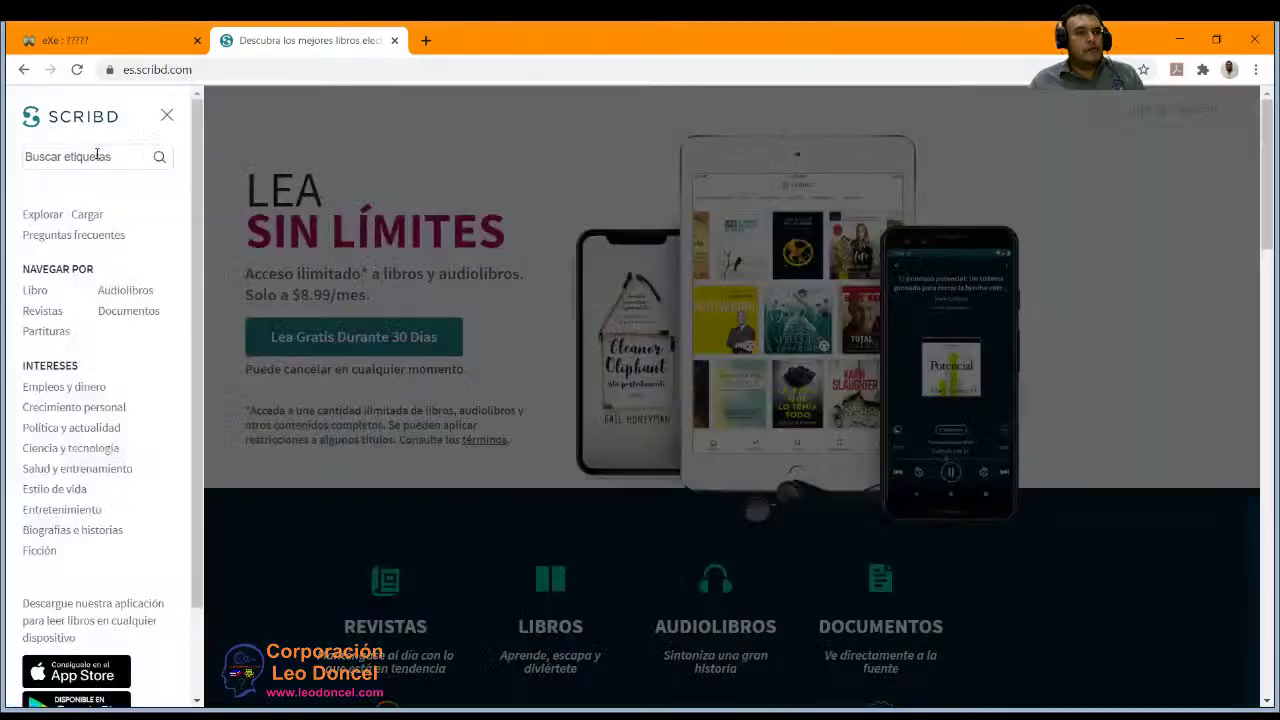
Search Google for "slideshare" in another browser tab and open the SlideShare site.
click(426, 40)
text(slide)
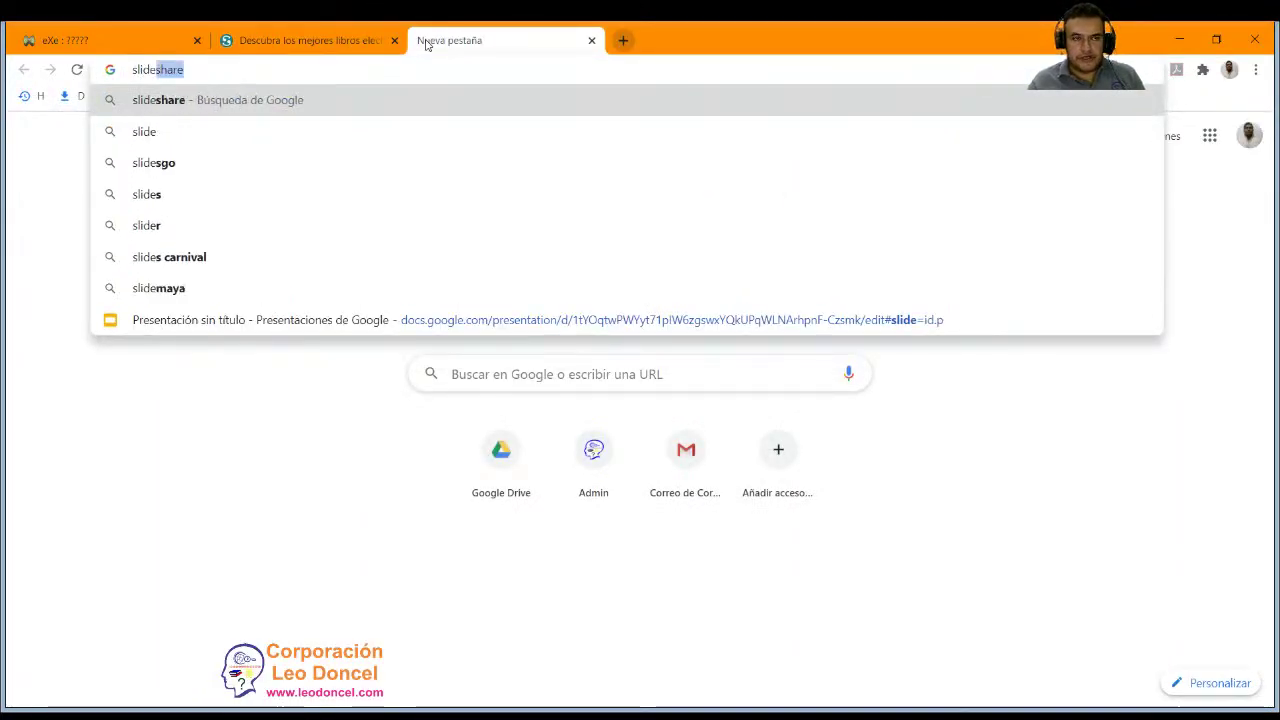
text(share)
key(Return)
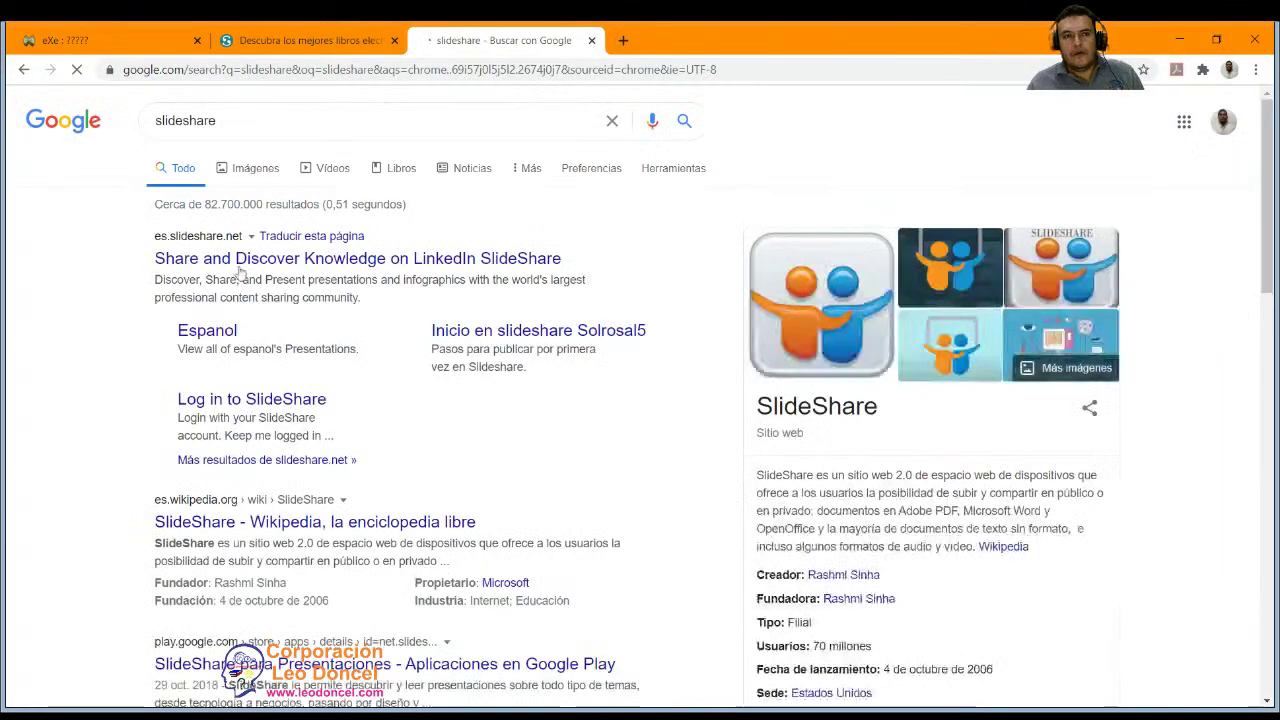
click(241, 262)
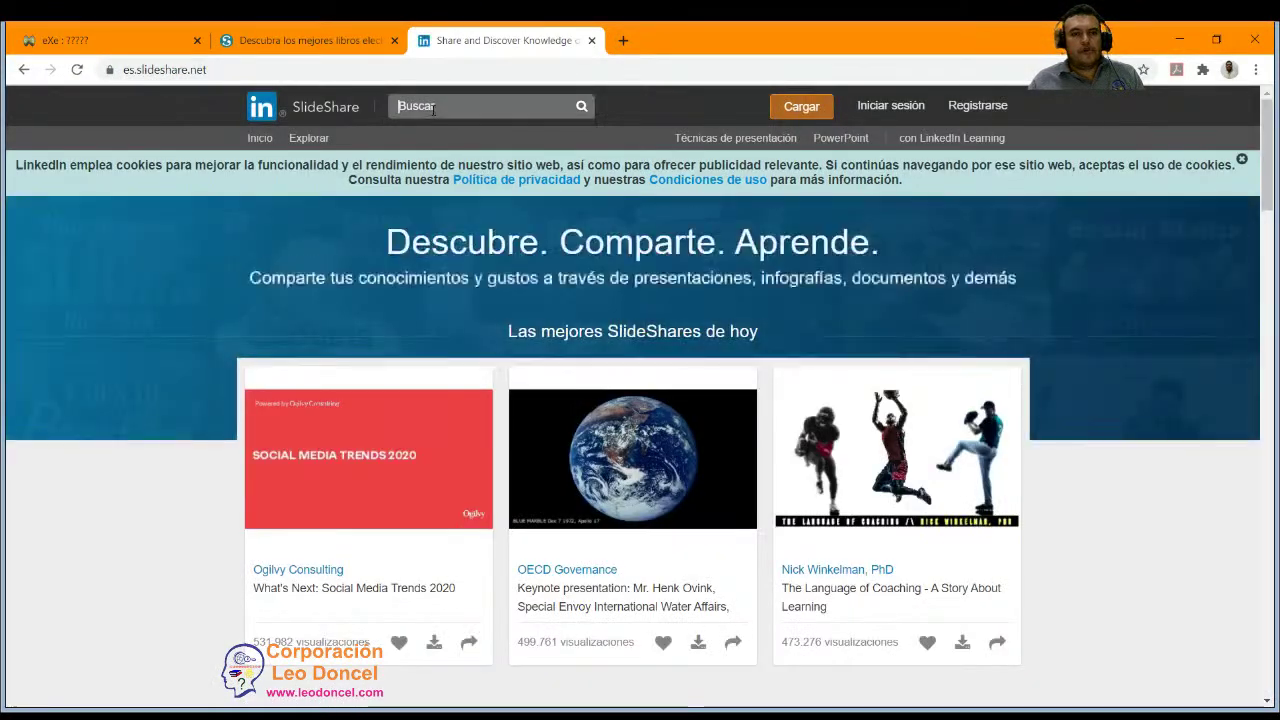
Search SlideShare for "garcia marquez" and open the presentation "Gabriel Garcia Marquez homenaje".
click(433, 107)
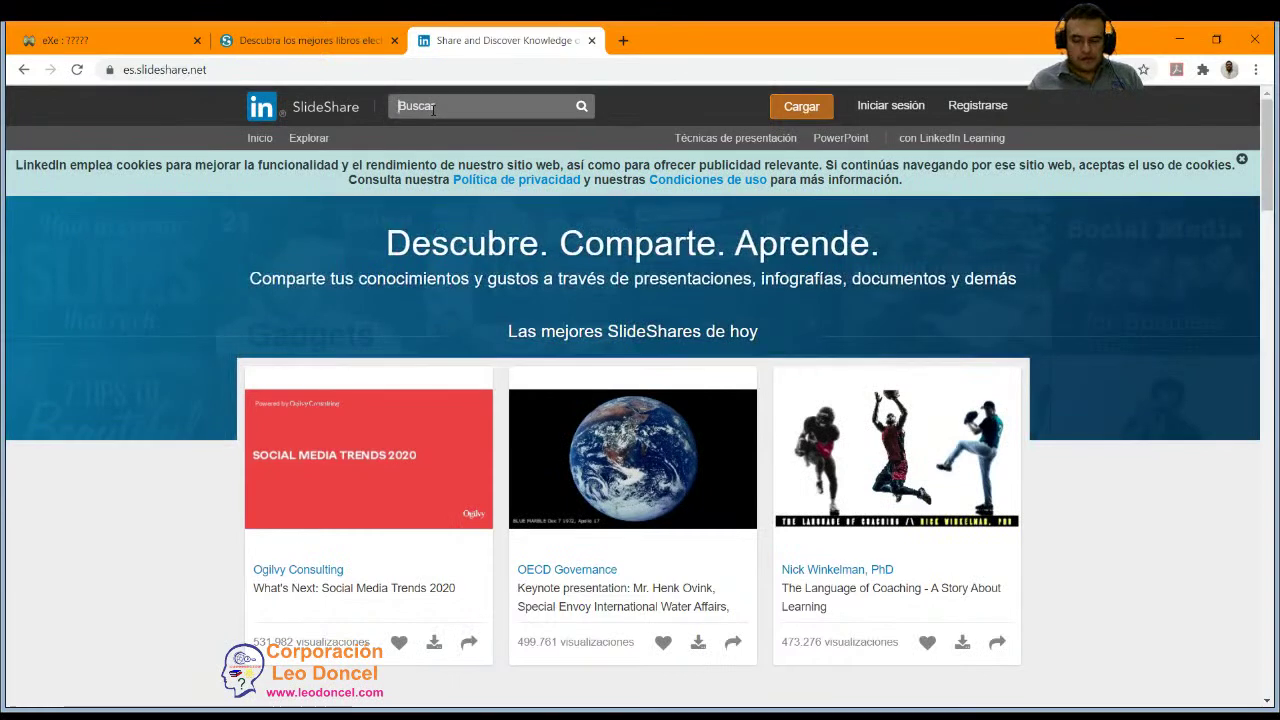
text(galcia marquez)
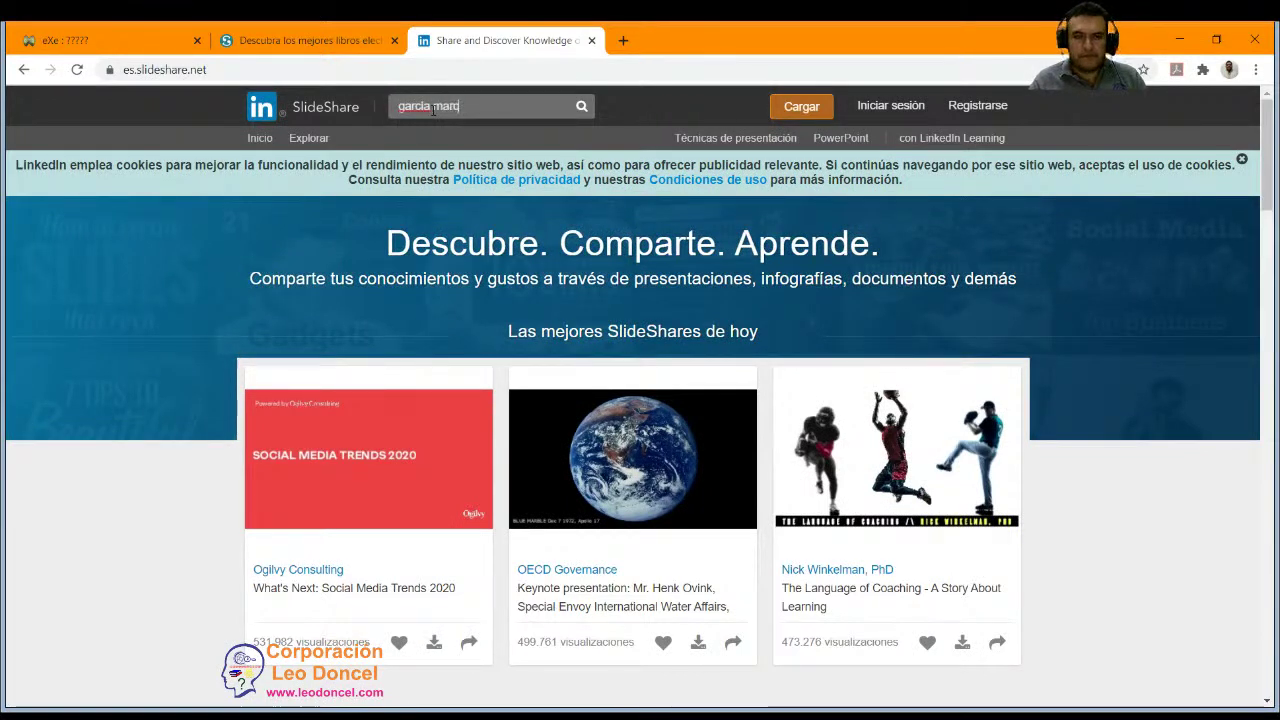
key(Return)
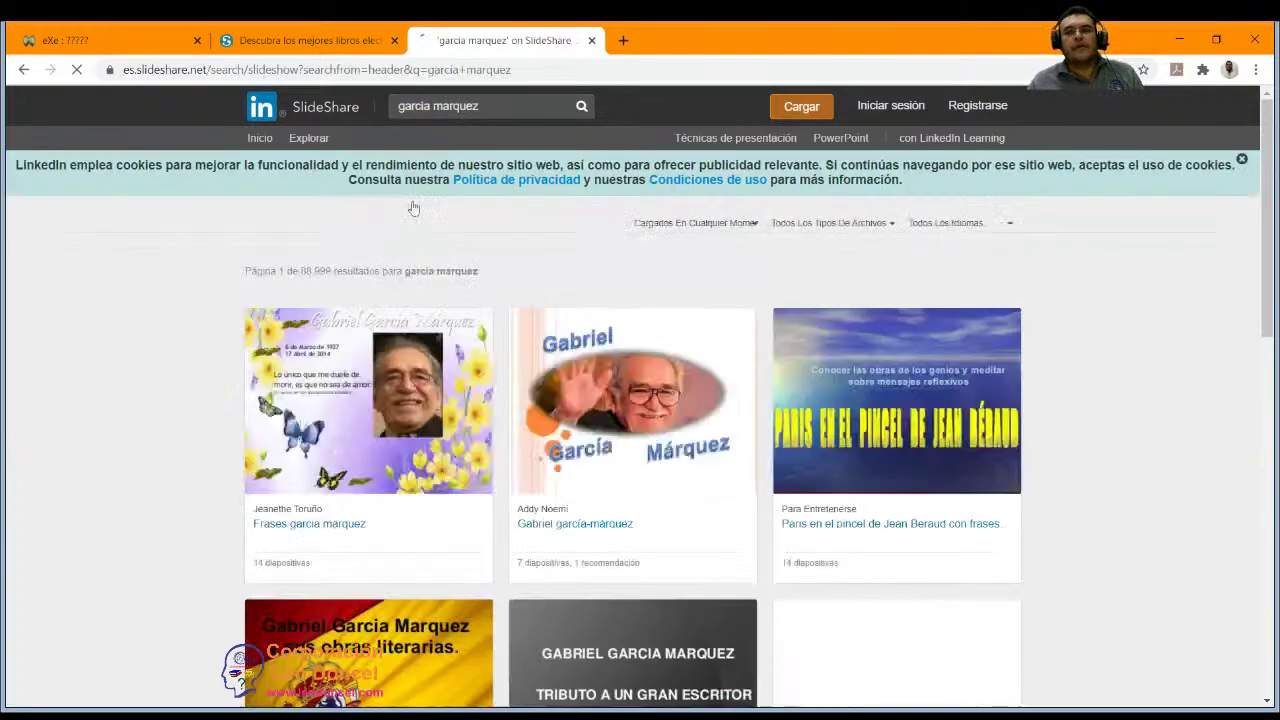
scroll(368, 290, down, 1)
scroll(574, 347, down, 4)
click(578, 296)
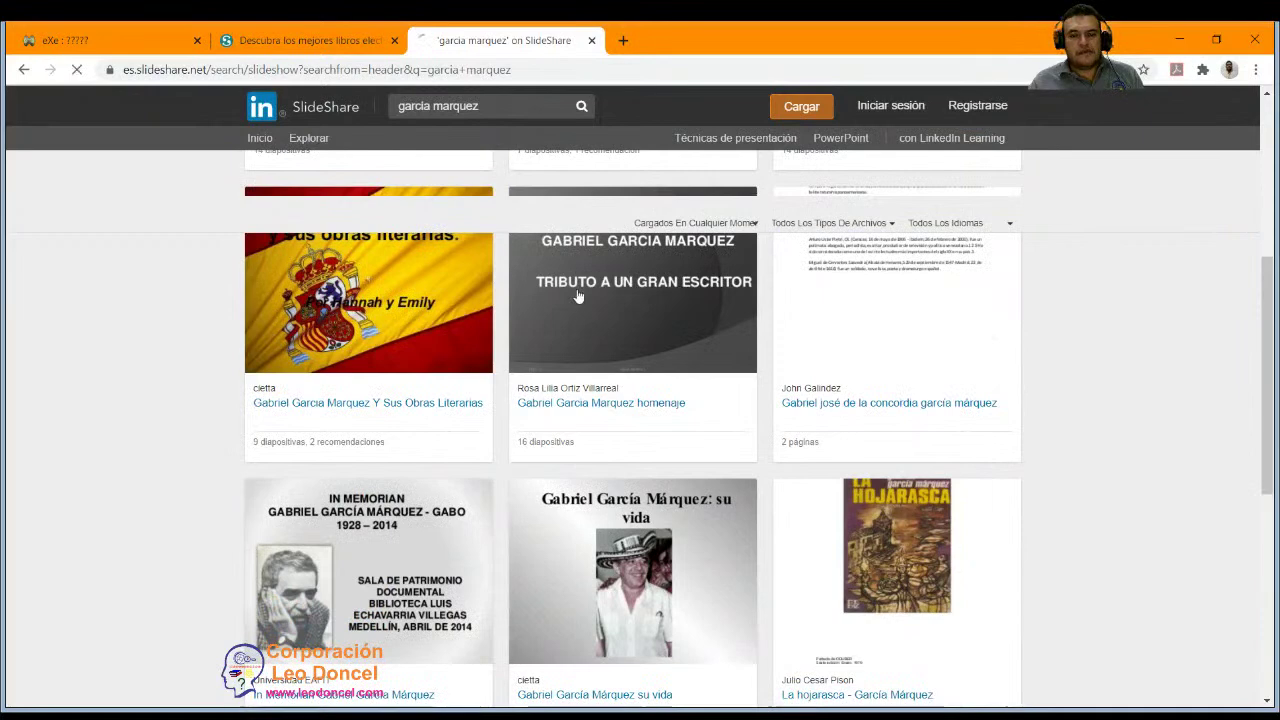
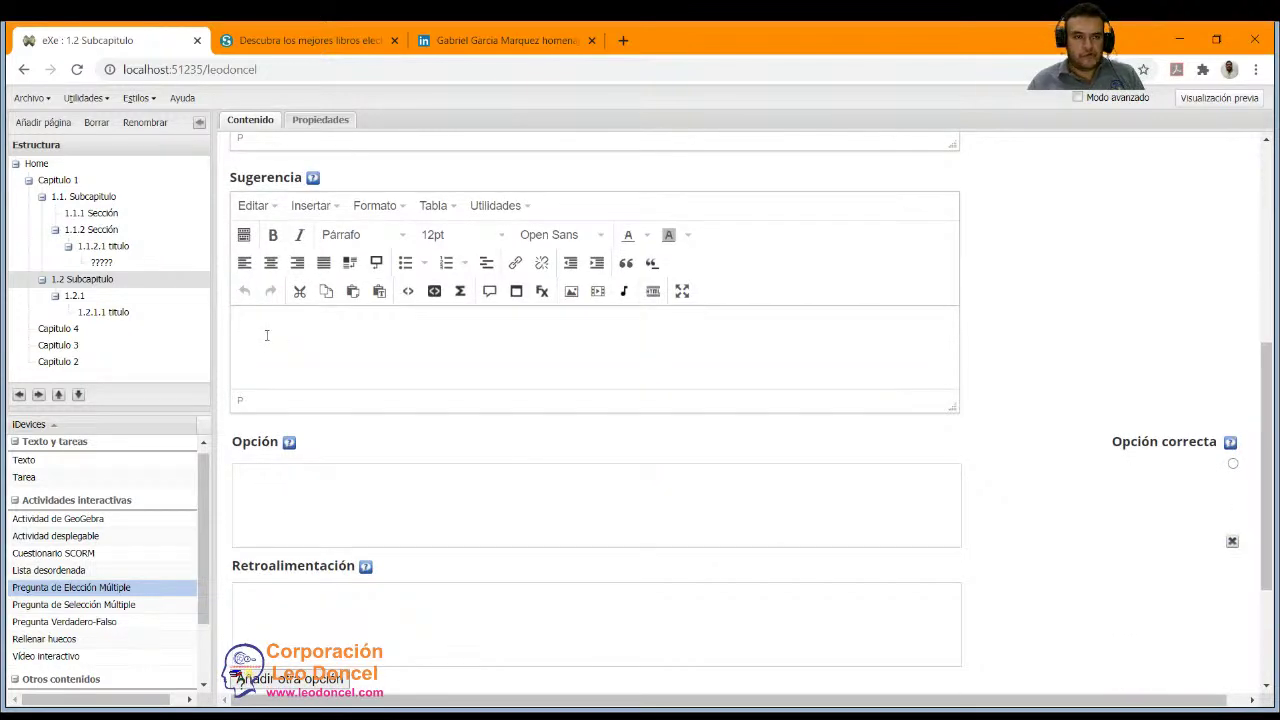
Write "Los qué son de la bandera." as the hint (Sugerencia) of the multiple-choice question.
text(s)
key(BackSpace)
key(BackSpace)
text(os qué)
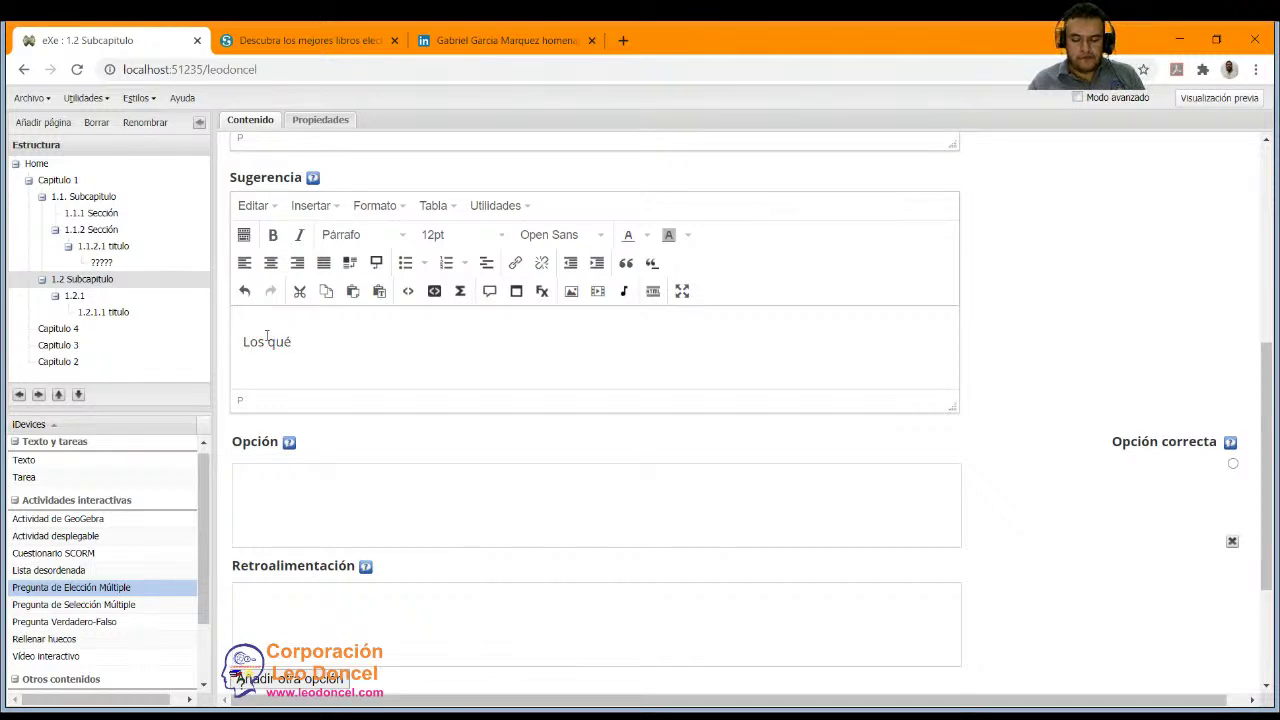
text(son de)
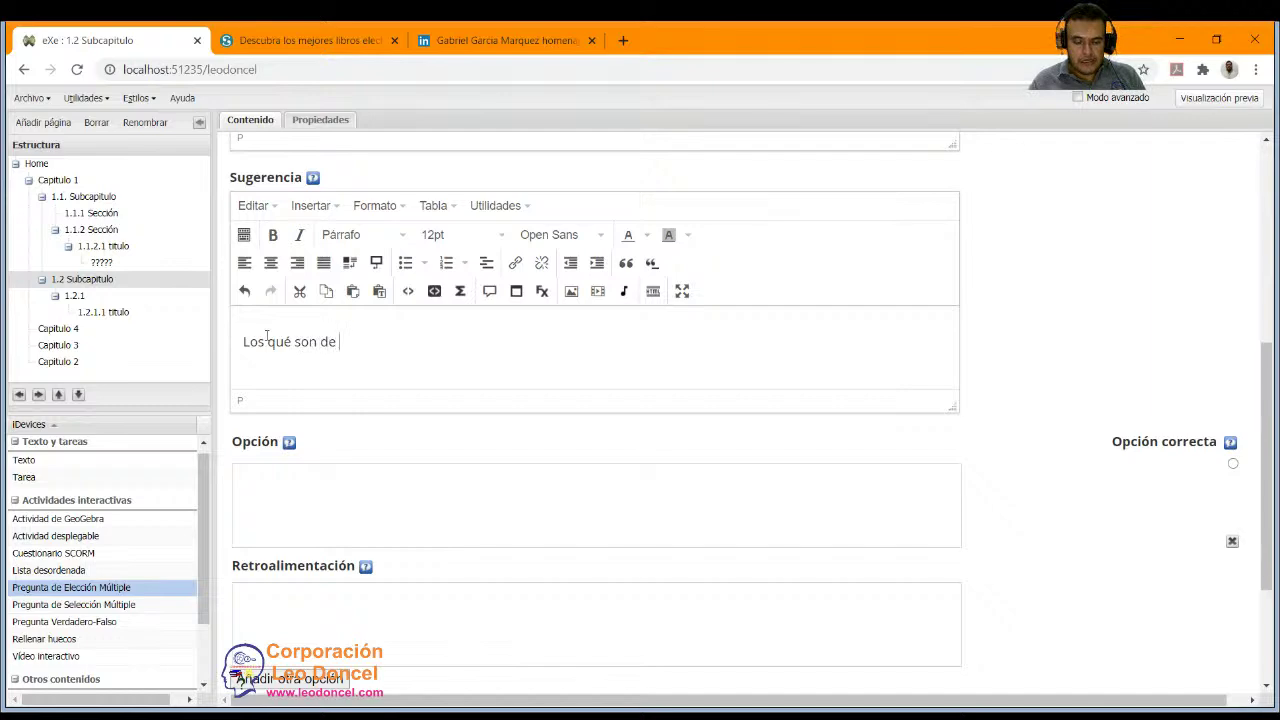
text( la bandera)
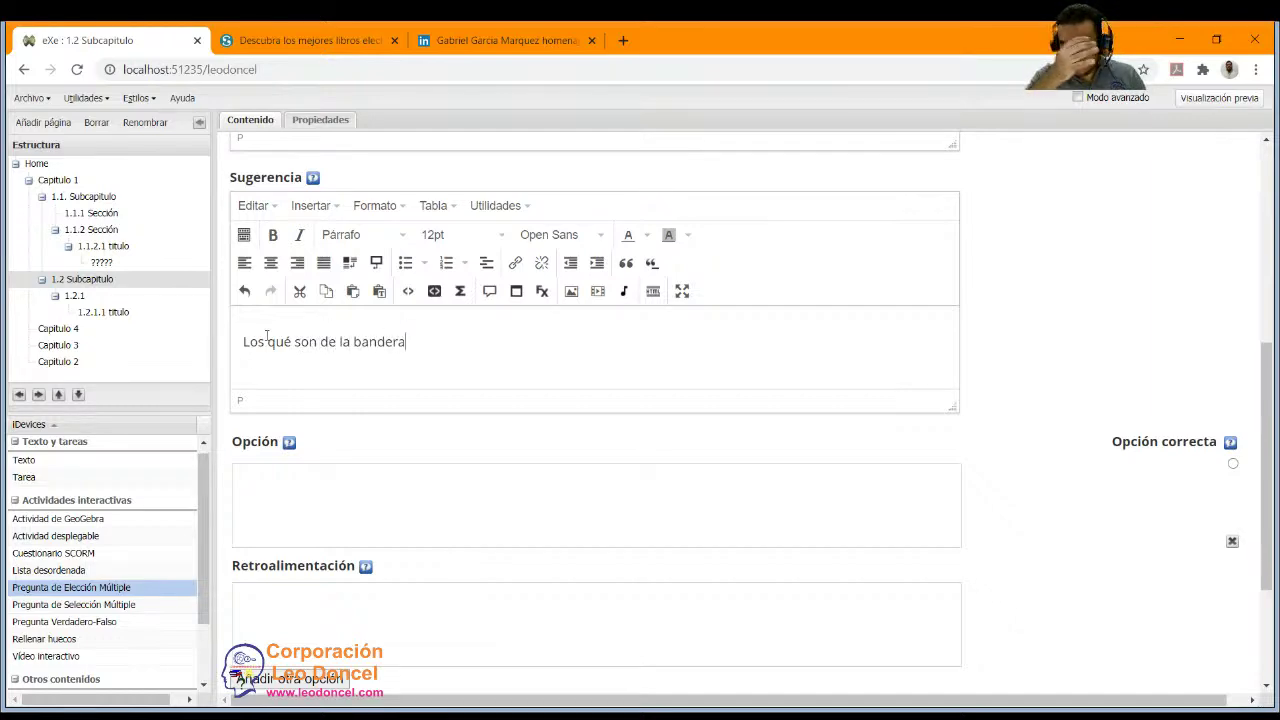
Enter "A" as the first answer option and add another option to the question.
scroll(285, 437, down, 2)
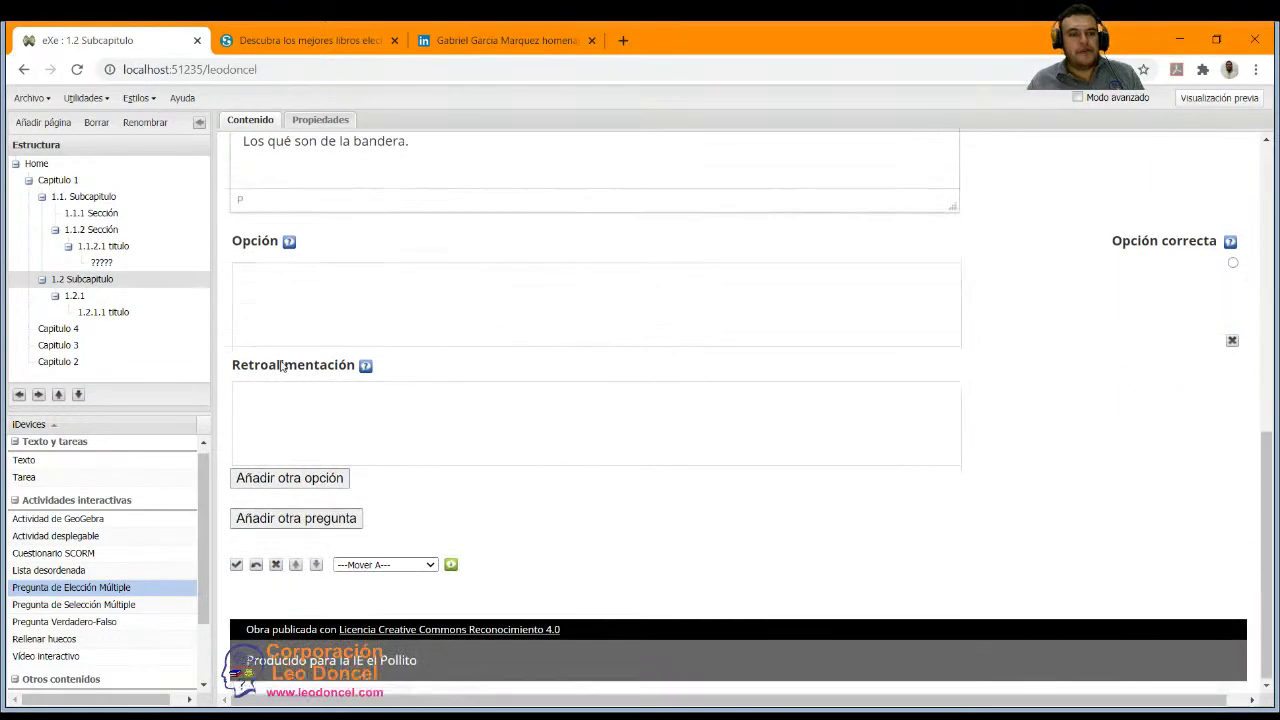
click(272, 298)
text(A)
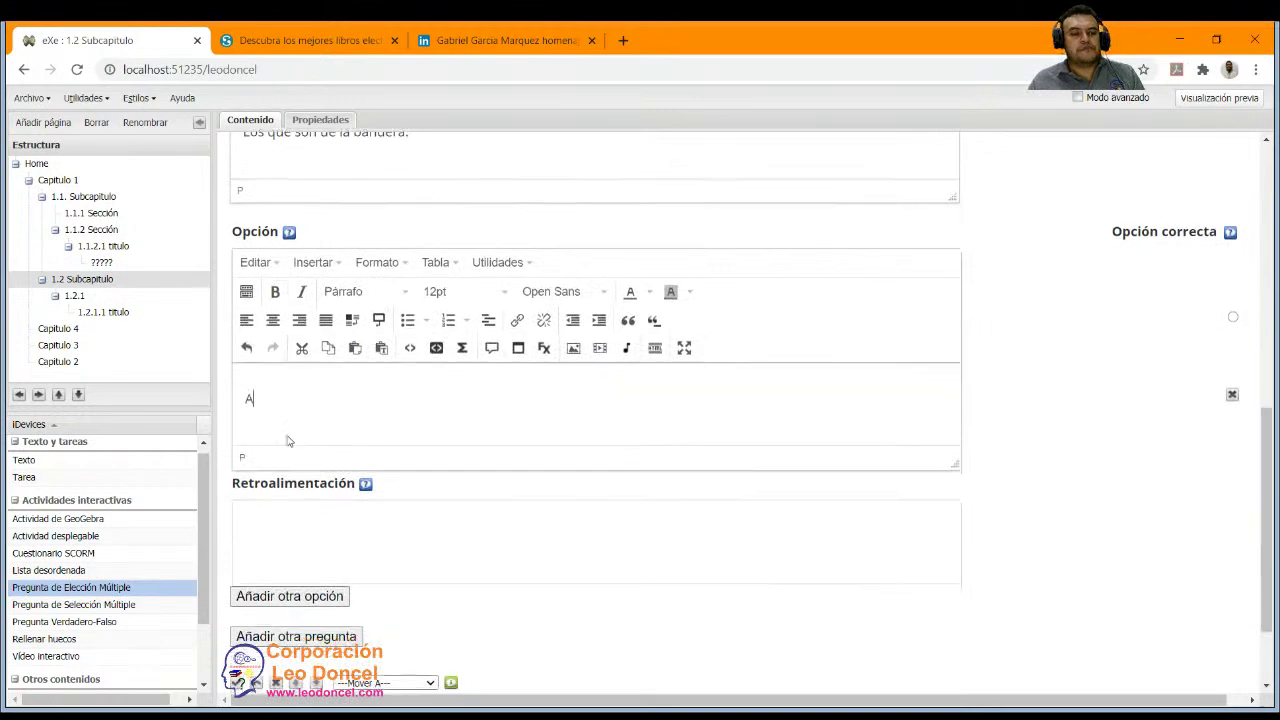
scroll(290, 460, down, 1)
click(297, 476)
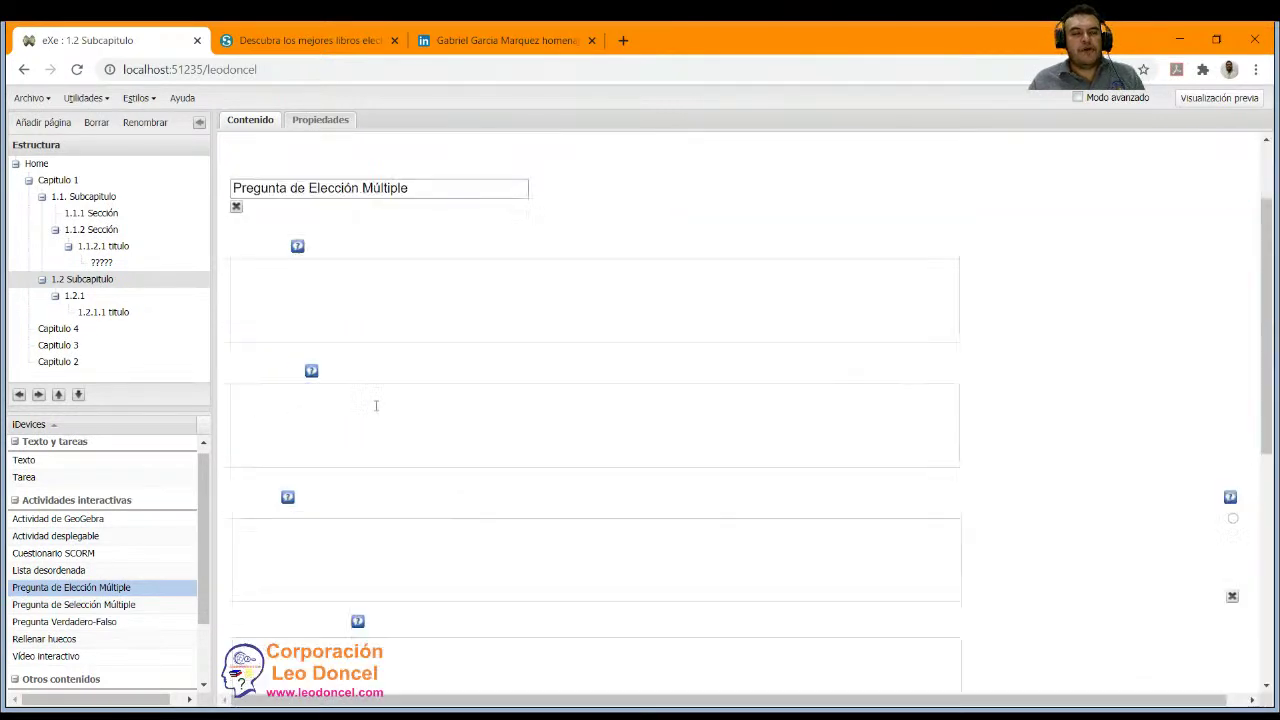
Enter "B" as the second answer option.
scroll(283, 475, down, 3)
click(280, 465)
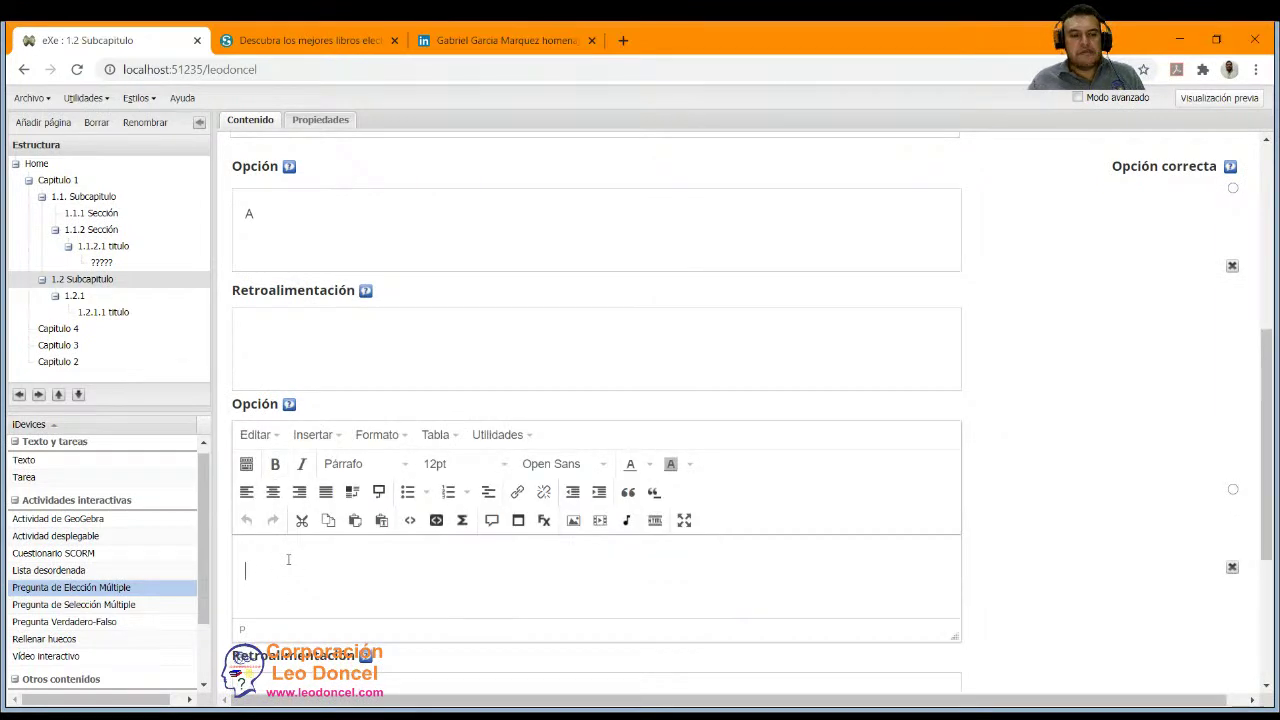
text(b)
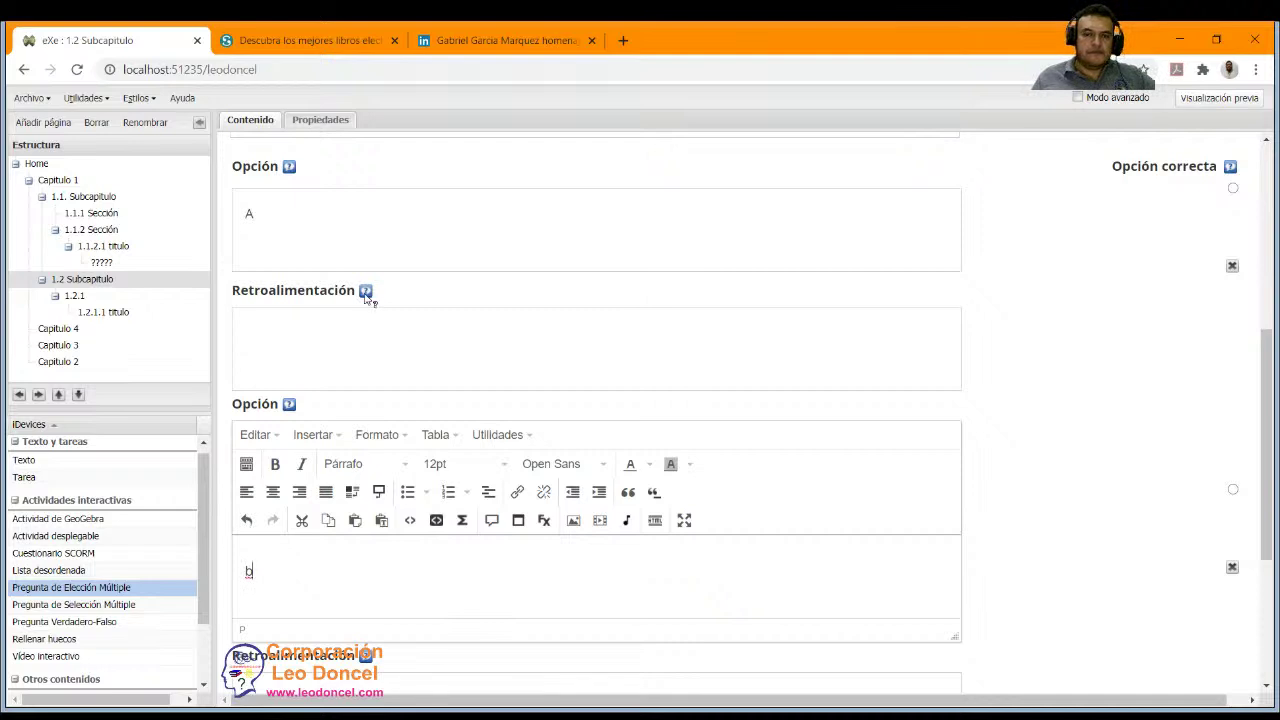
scroll(300, 294, up, 2)
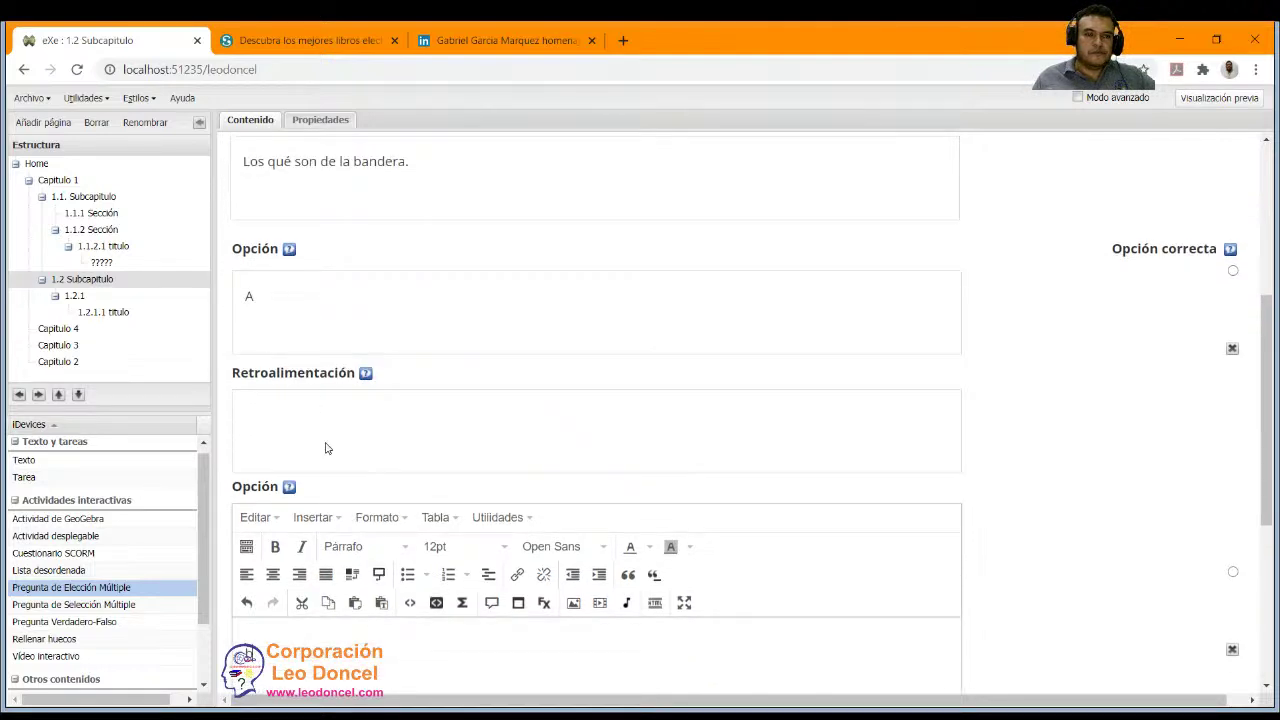
scroll(423, 350, down, 5)
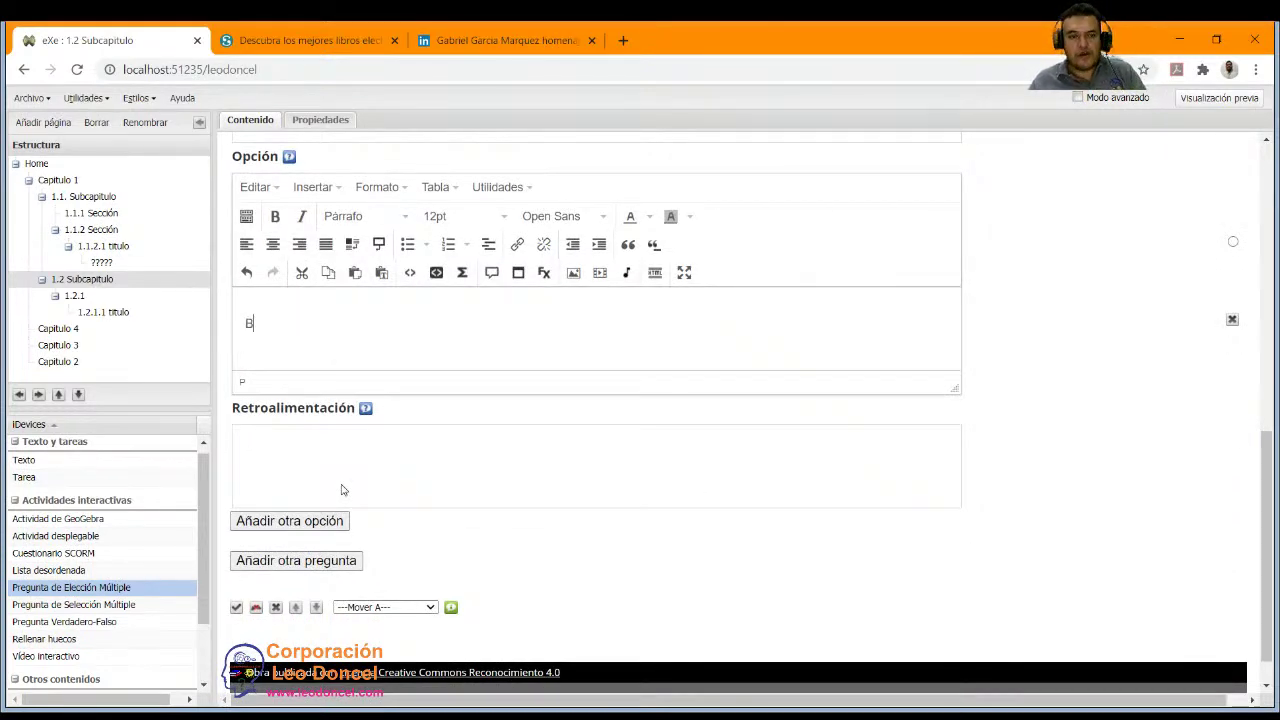
Write "Te equivocaste." as the feedback for option B.
click(274, 471)
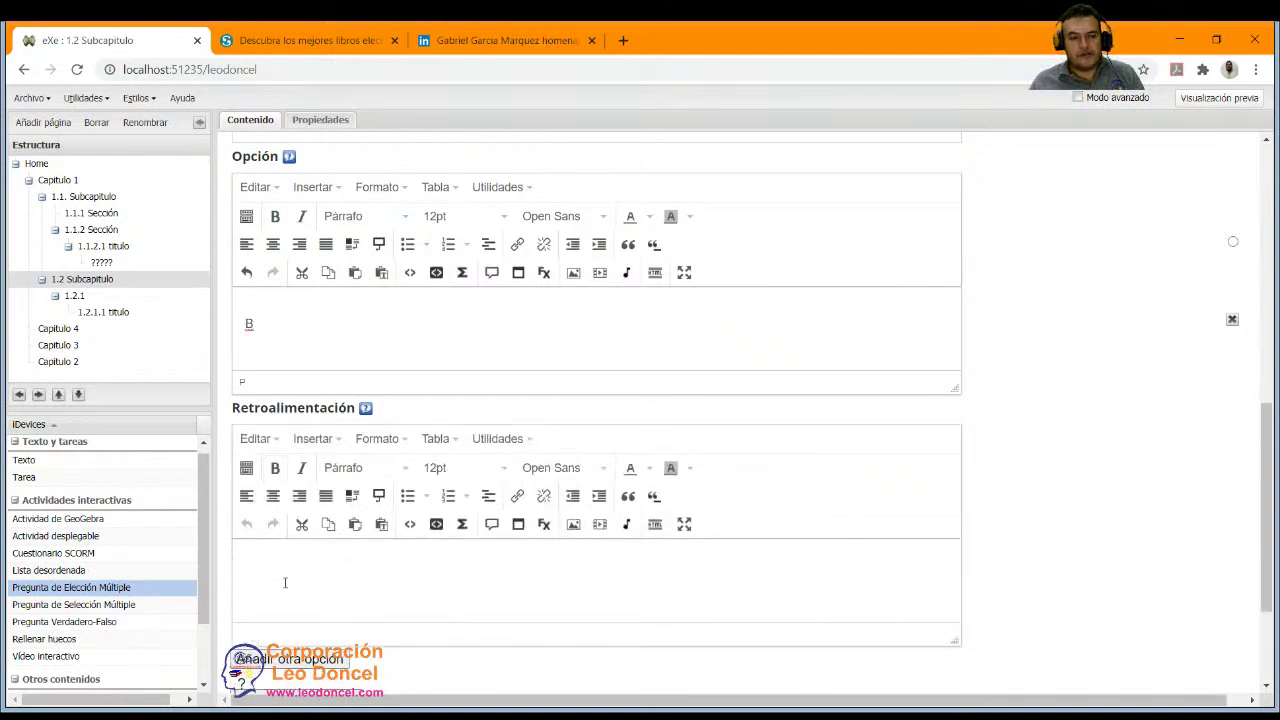
text(tE EQUIVO)
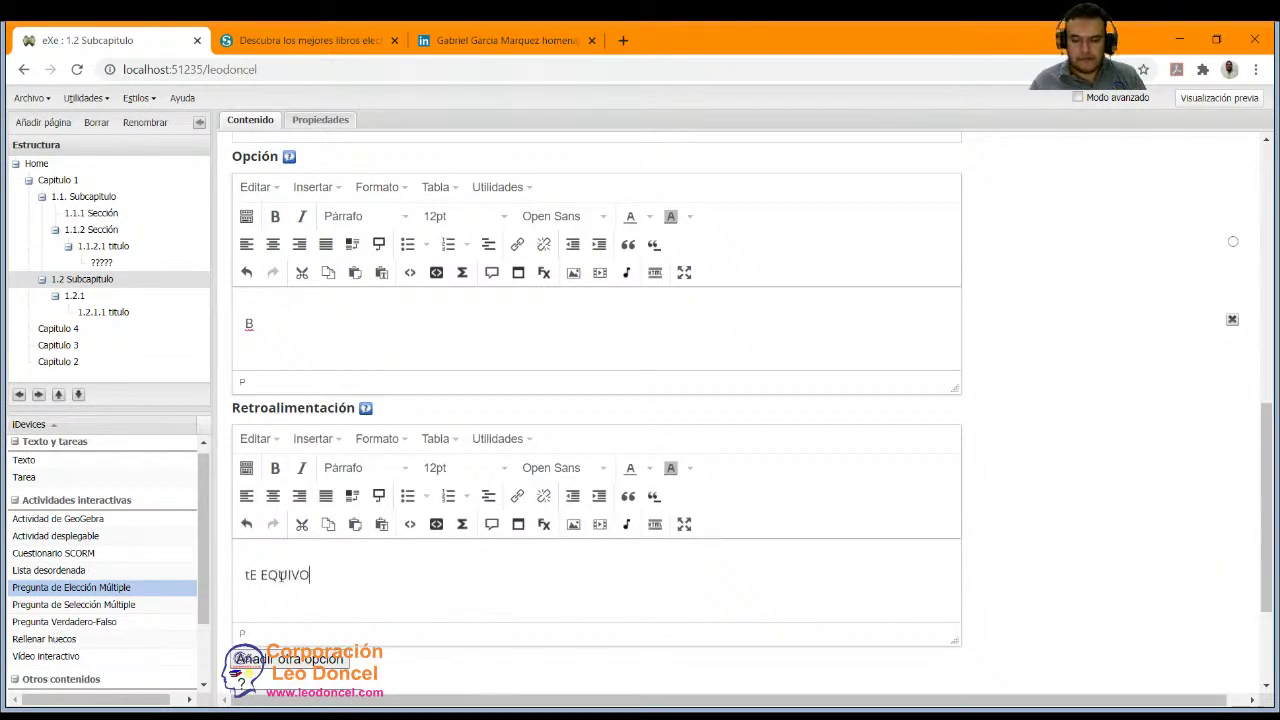
triple_click(282, 575)
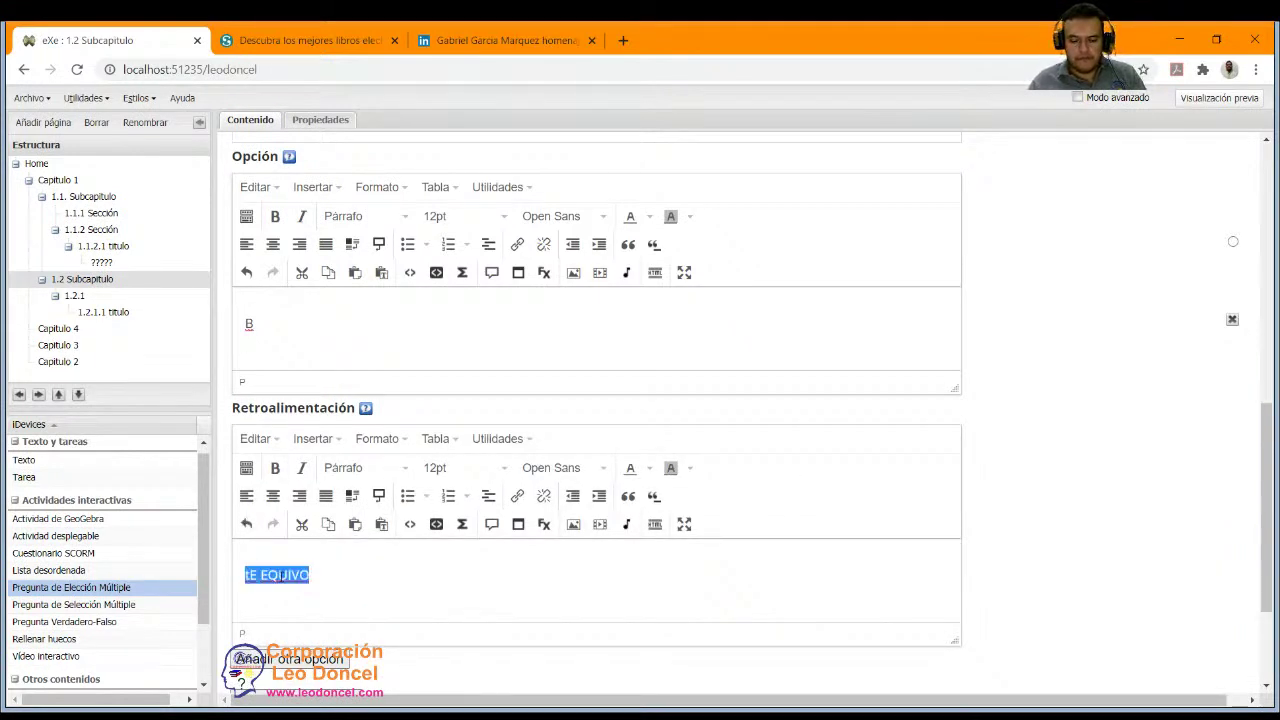
text(Te equivocaste.)
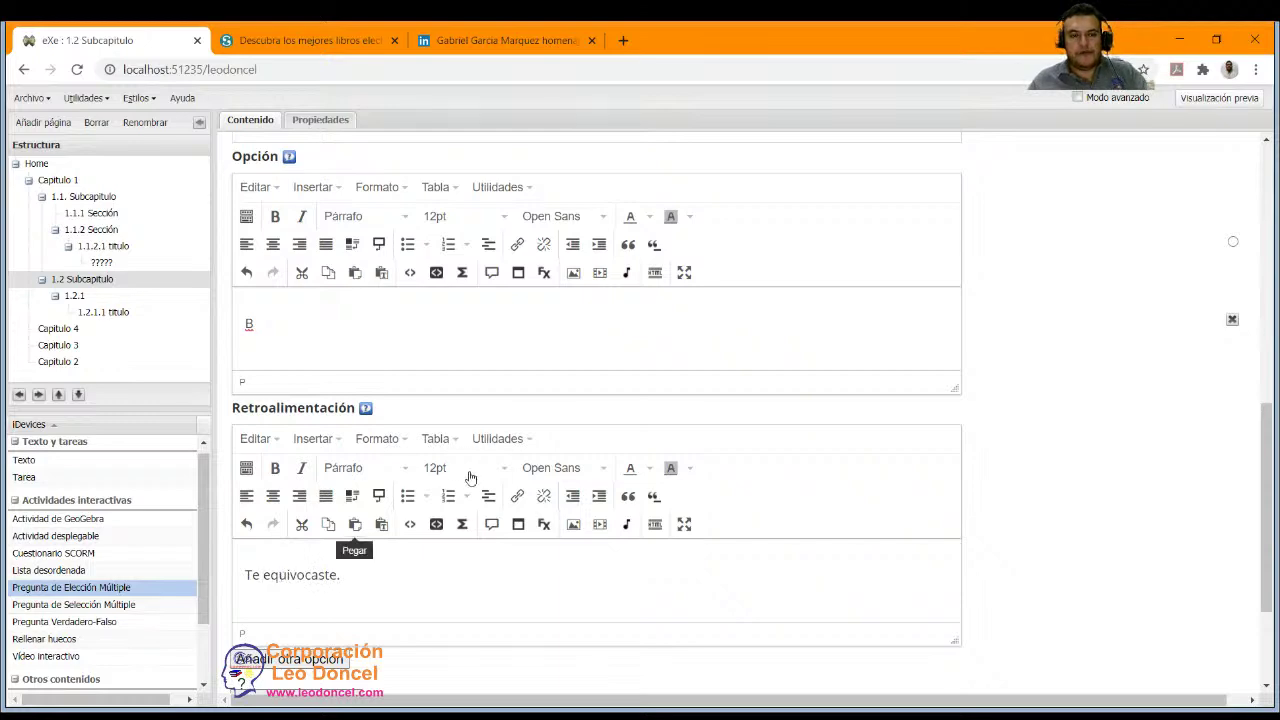
Mark option A as the correct answer and give it the feedback "ok".
scroll(1197, 531, up, 5)
click(1233, 353)
click(408, 521)
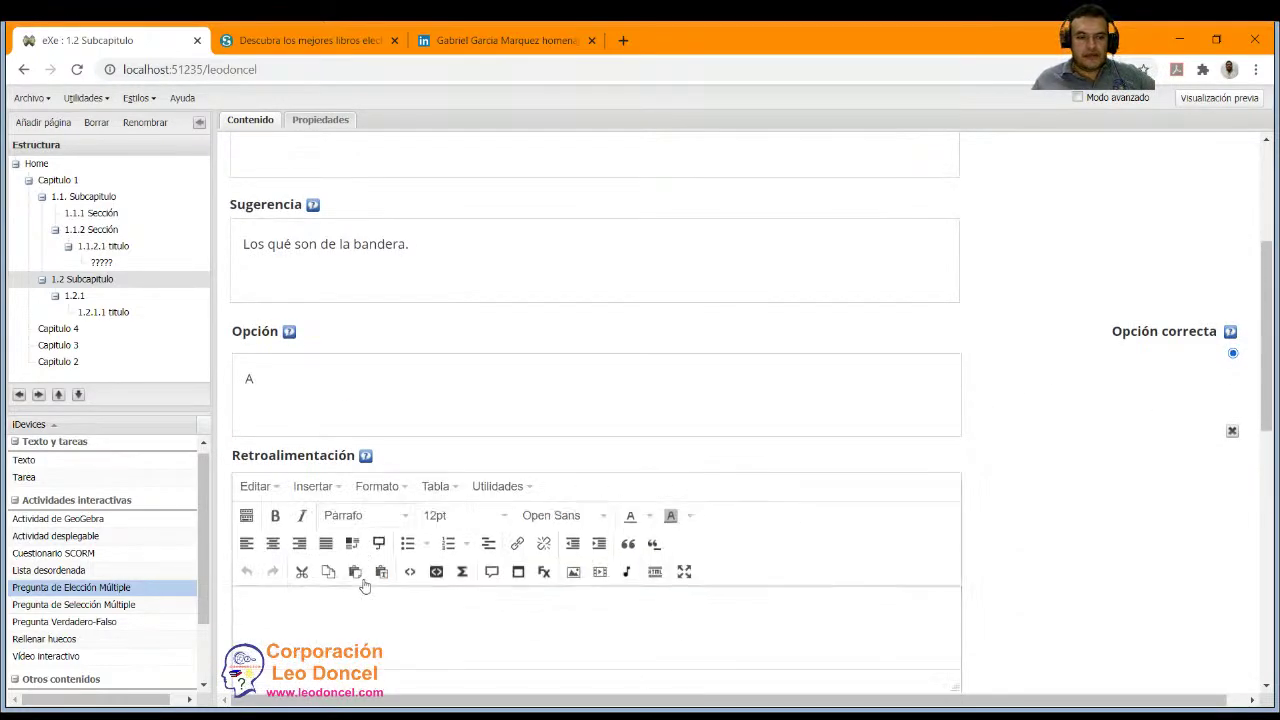
scroll(350, 440, down, 2)
text(Ok)
scroll(305, 517, down, 5)
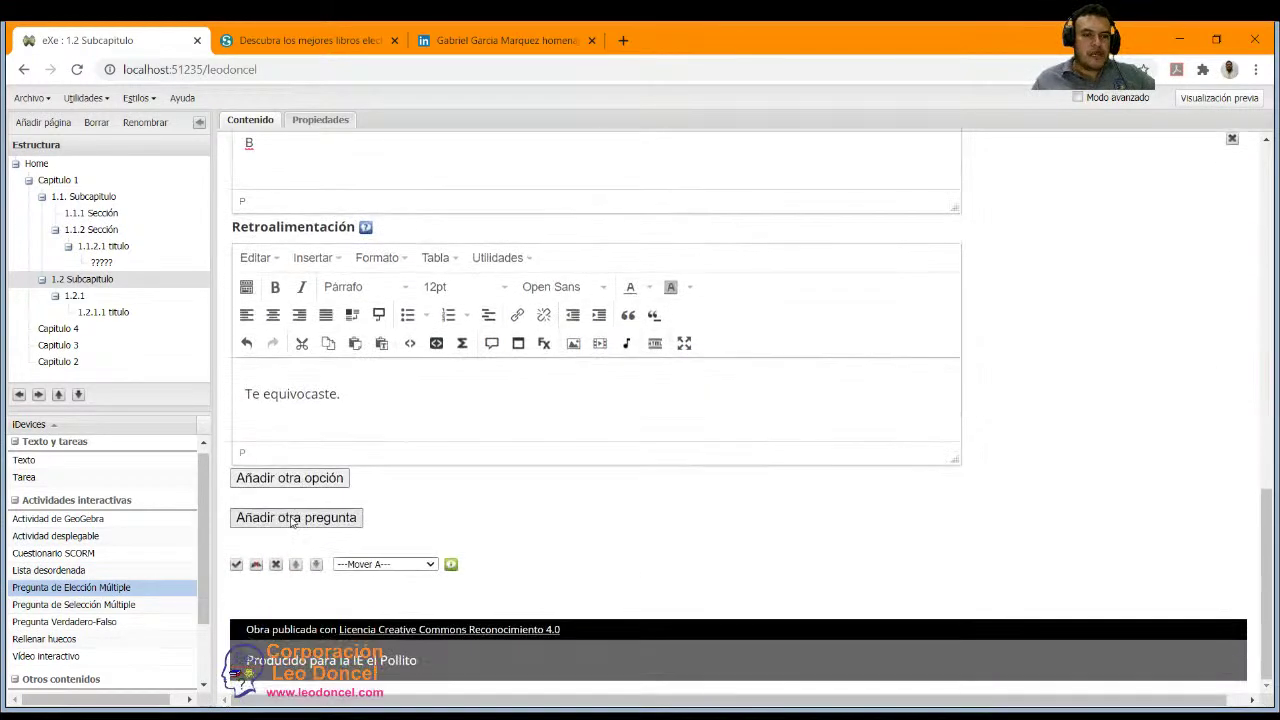
Save the multiple-choice question and close the other two browser tabs.
click(236, 565)
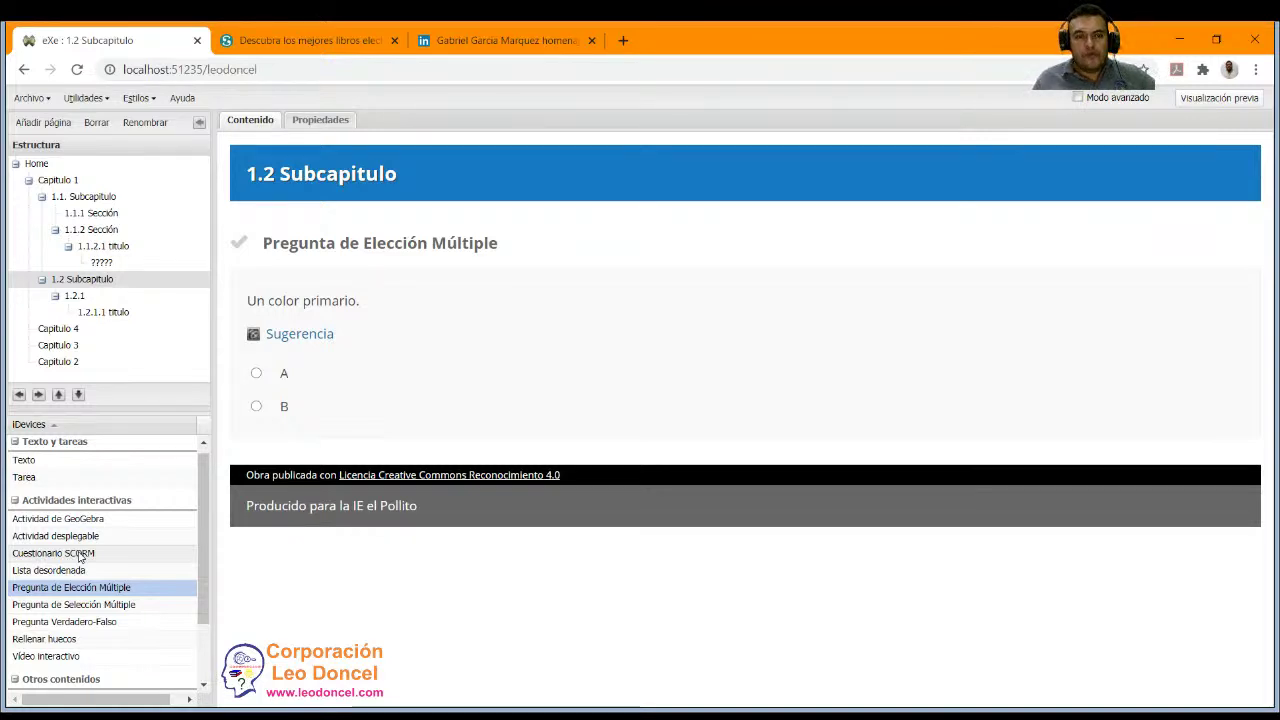
click(394, 40)
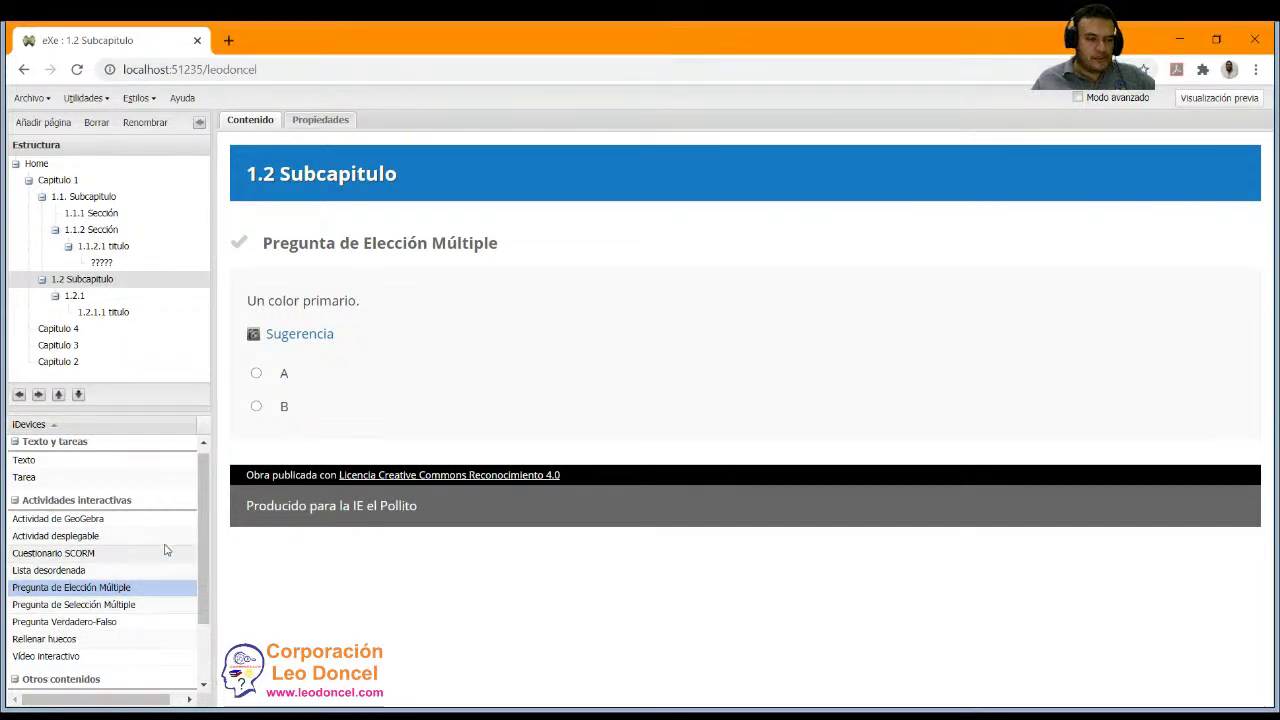
Test answers A and B of the saved question to see their feedback, checking the feedback texts in edit mode in between.
click(256, 373)
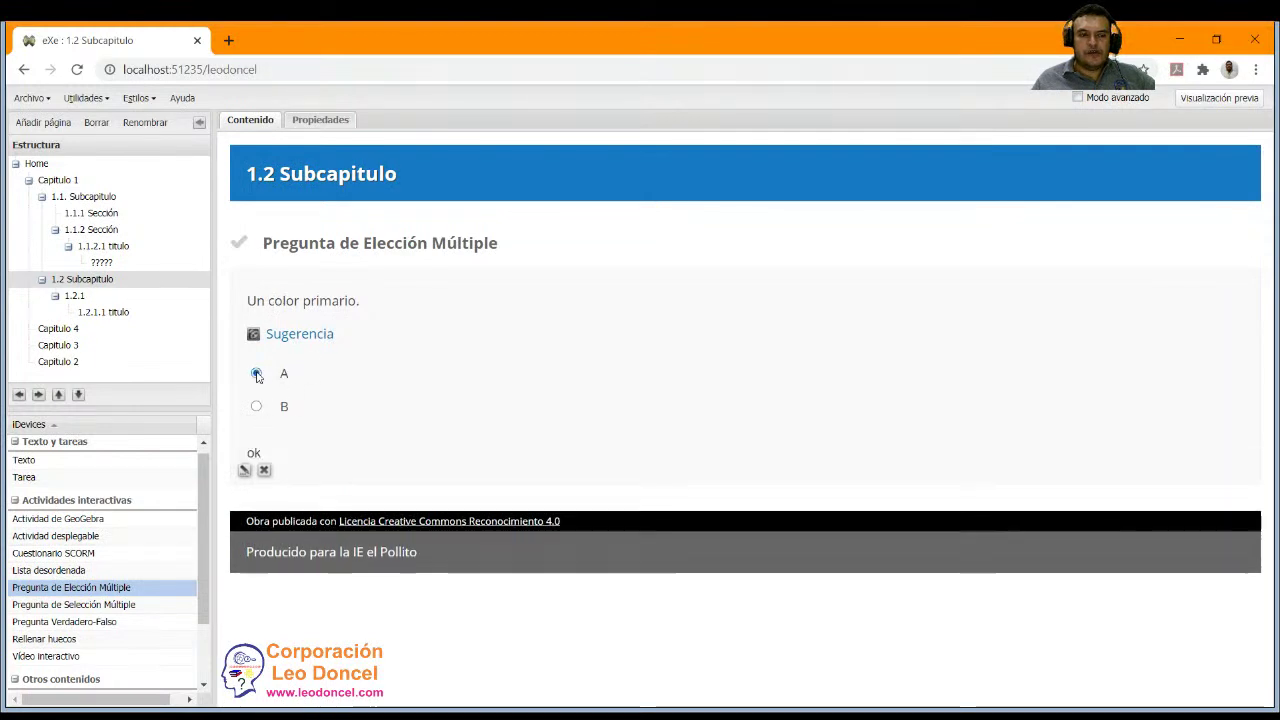
click(245, 470)
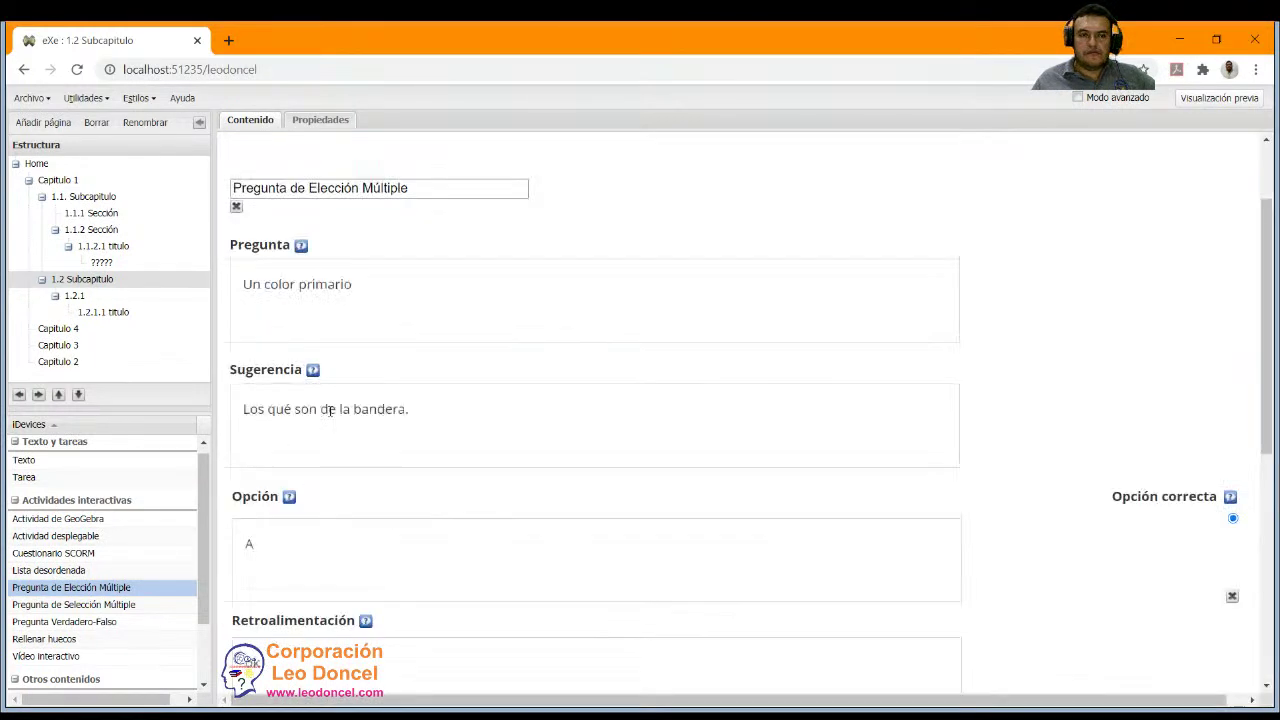
scroll(330, 415, down, 4)
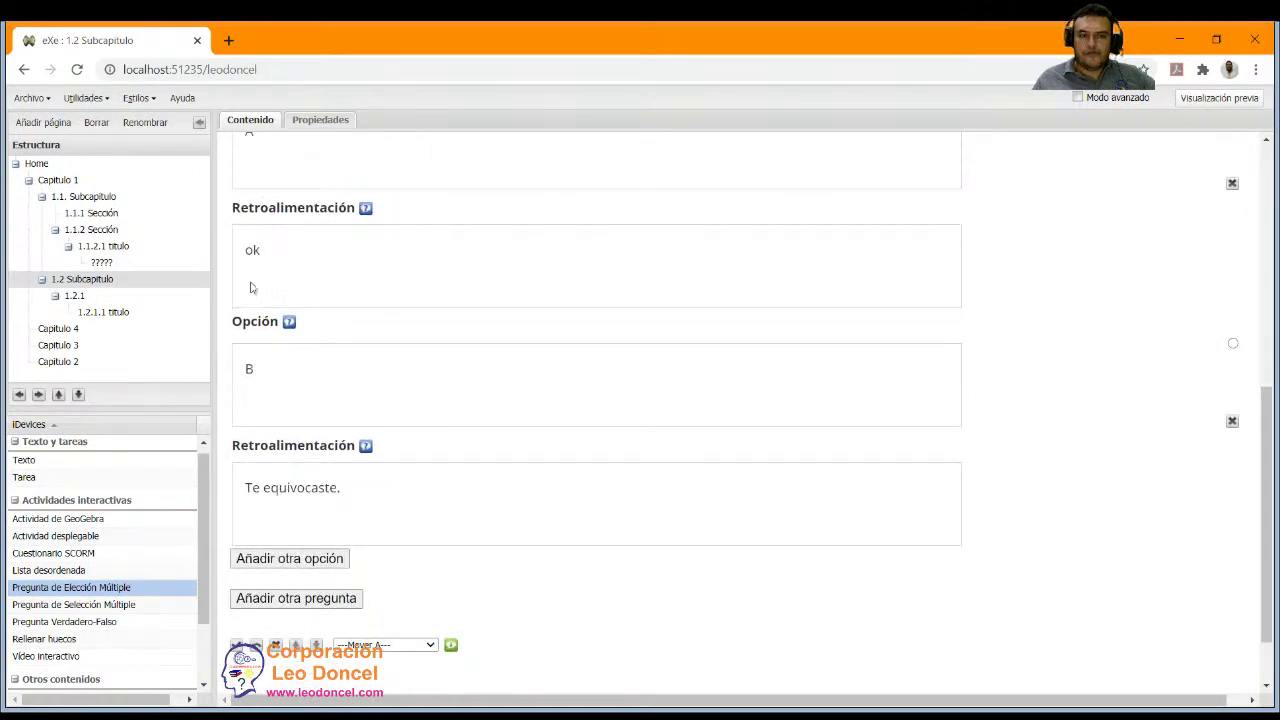
click(237, 565)
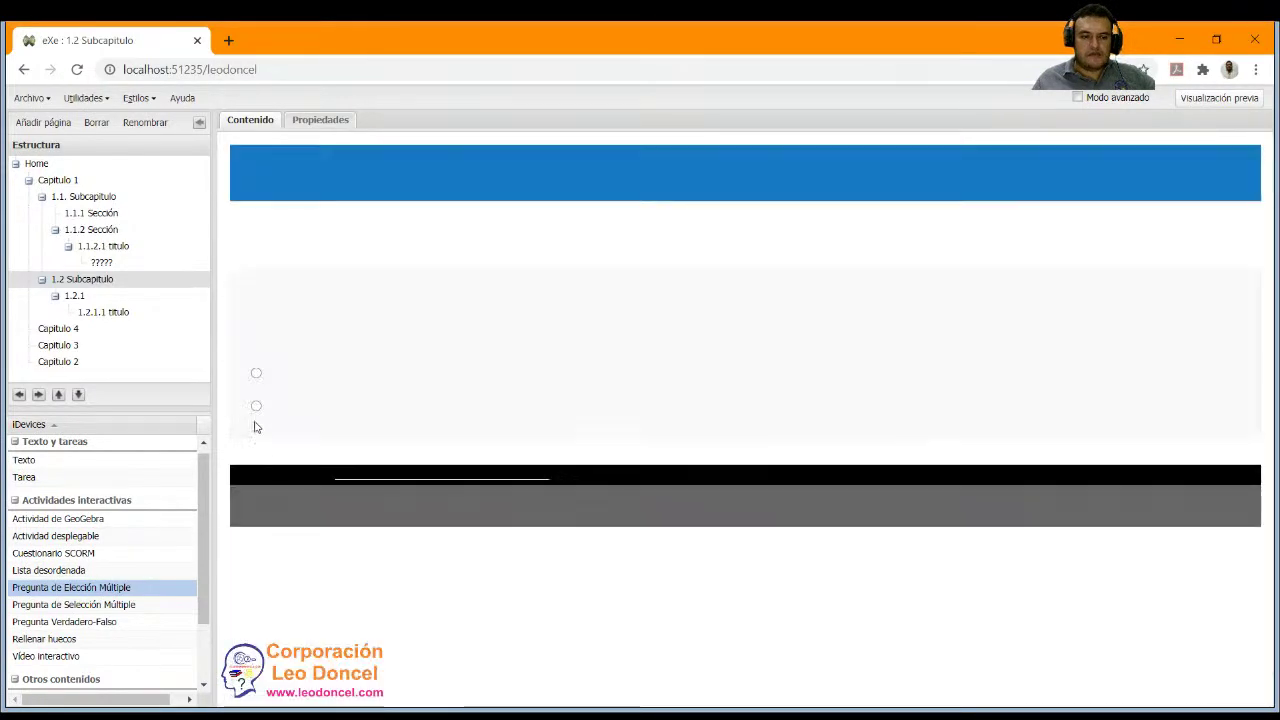
click(256, 406)
drag(287, 452, 324, 452)
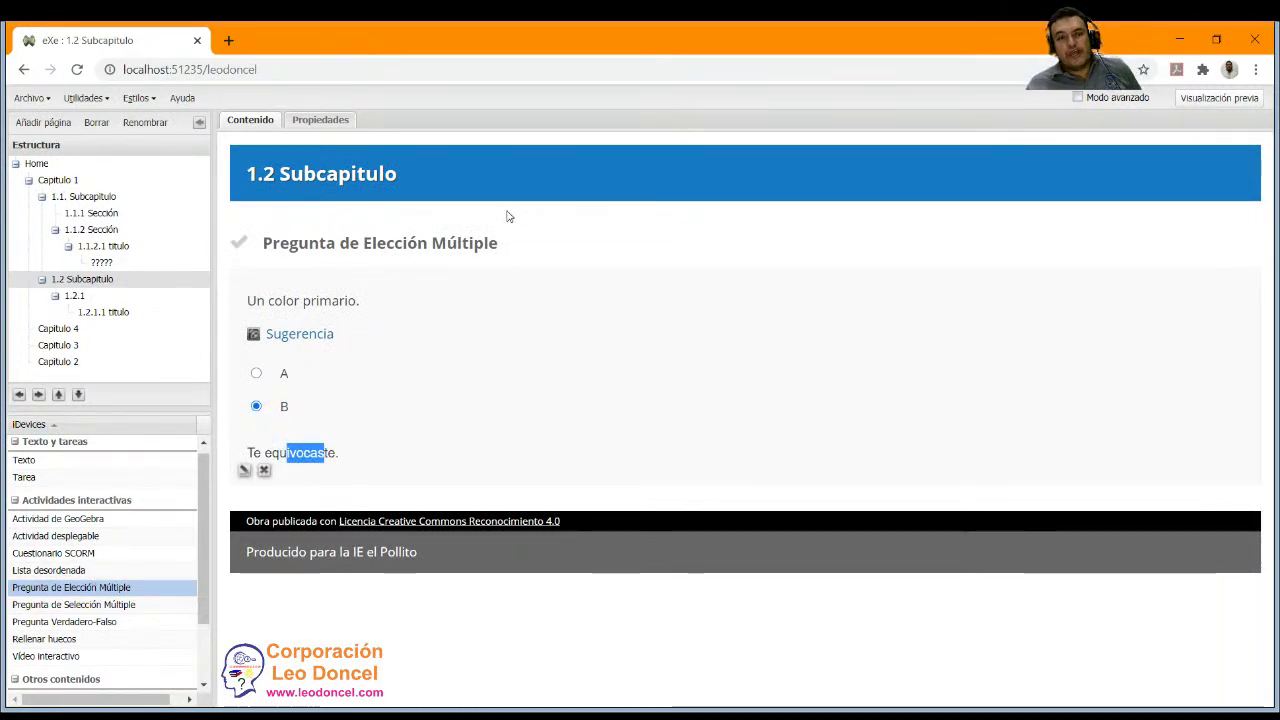
Add a Pregunta de Selección Múltiple activity to page 1.2.1 with the question text "Un gas noble".
click(74, 296)
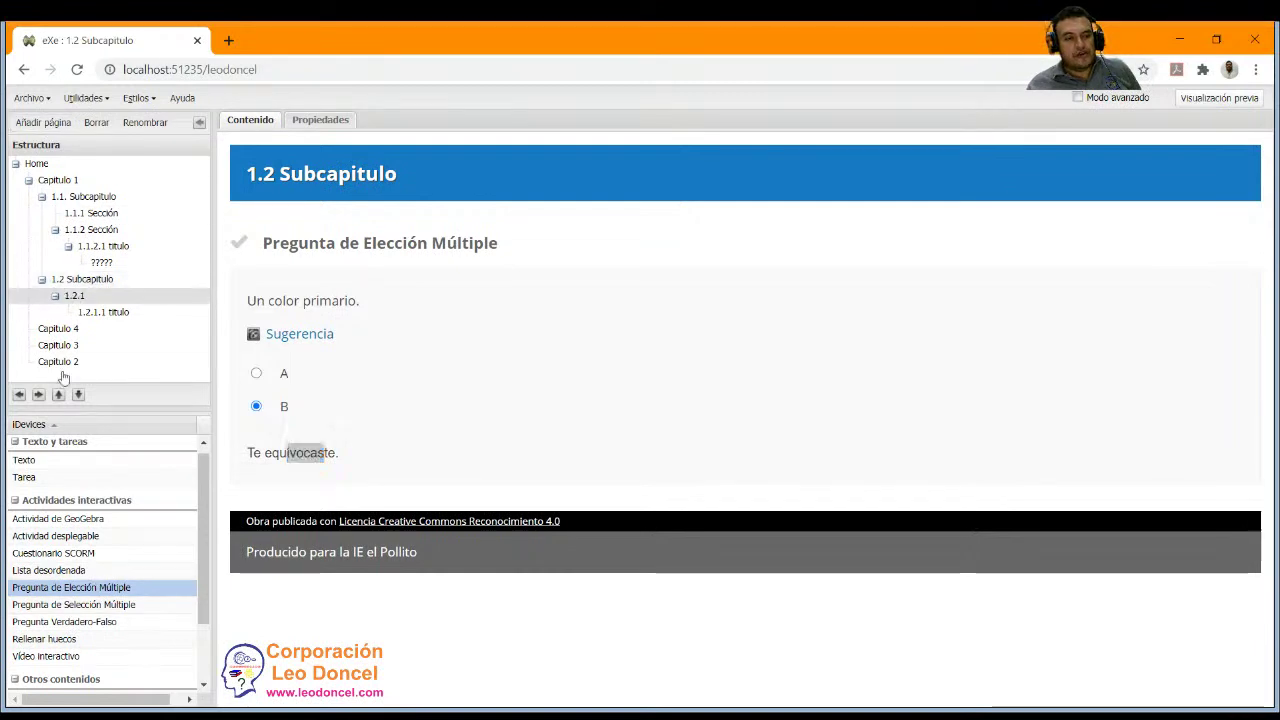
click(120, 605)
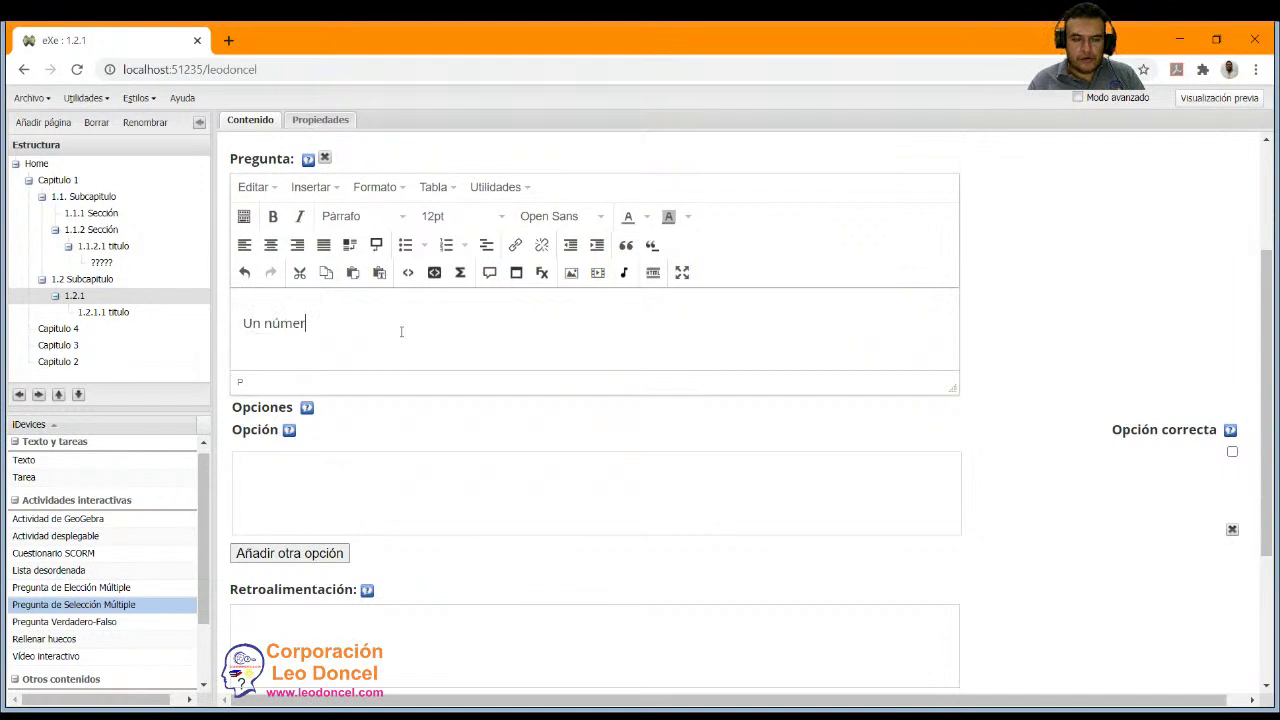
key(ctrl+a)
text(U)
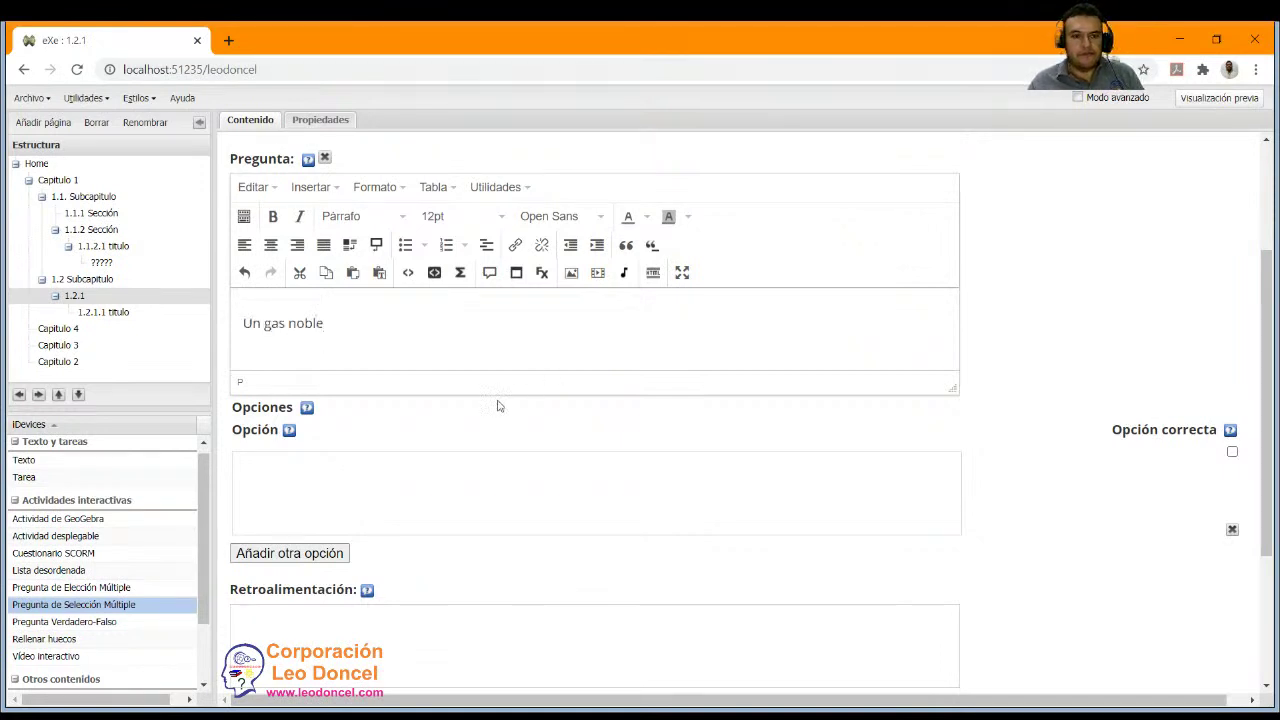
Enter "He" as the first option and add another question to the activity.
scroll(517, 397, down, 1)
click(389, 423)
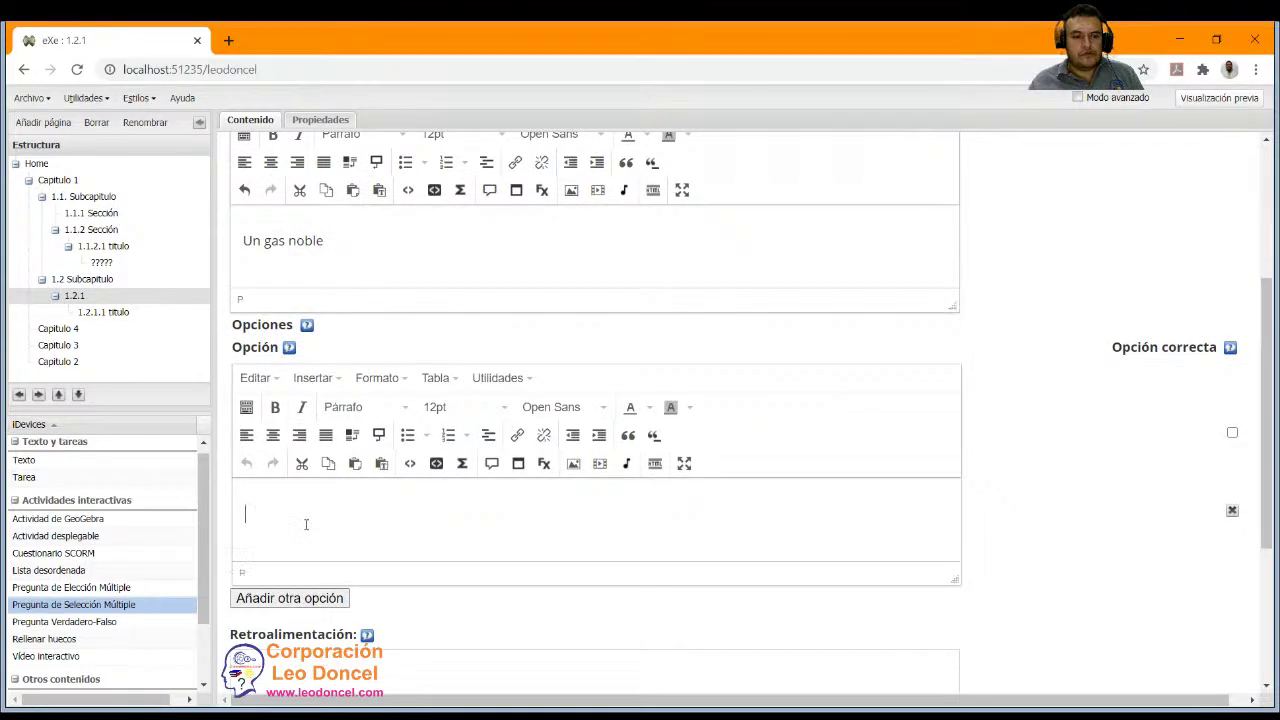
text(He)
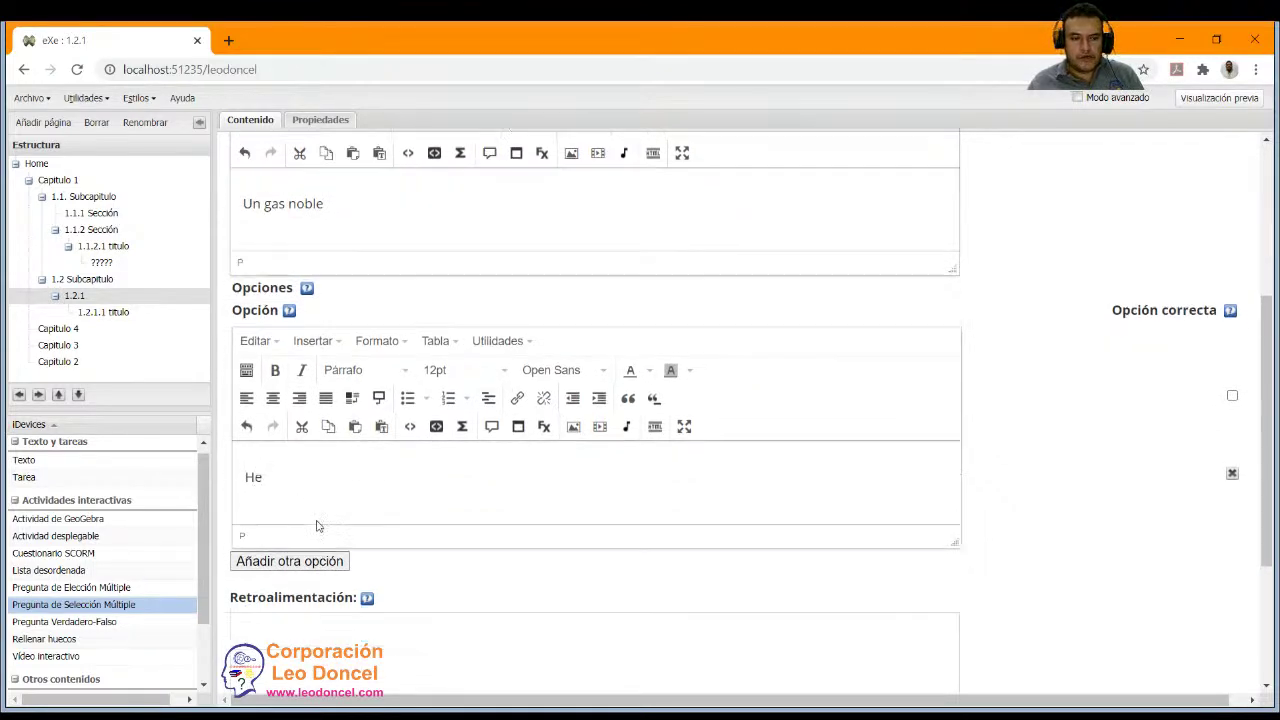
scroll(314, 526, down, 3)
click(295, 541)
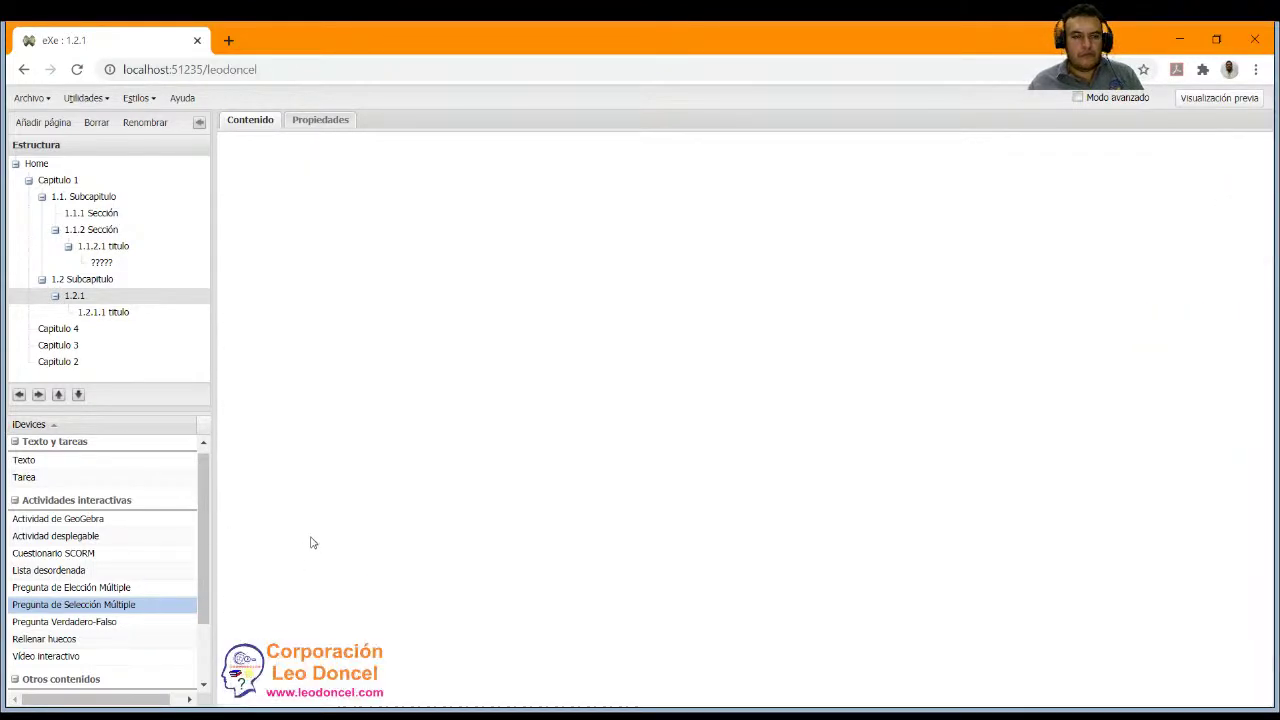
Replace the first question's text with "Son gases nobles:".
scroll(295, 525, down, 5)
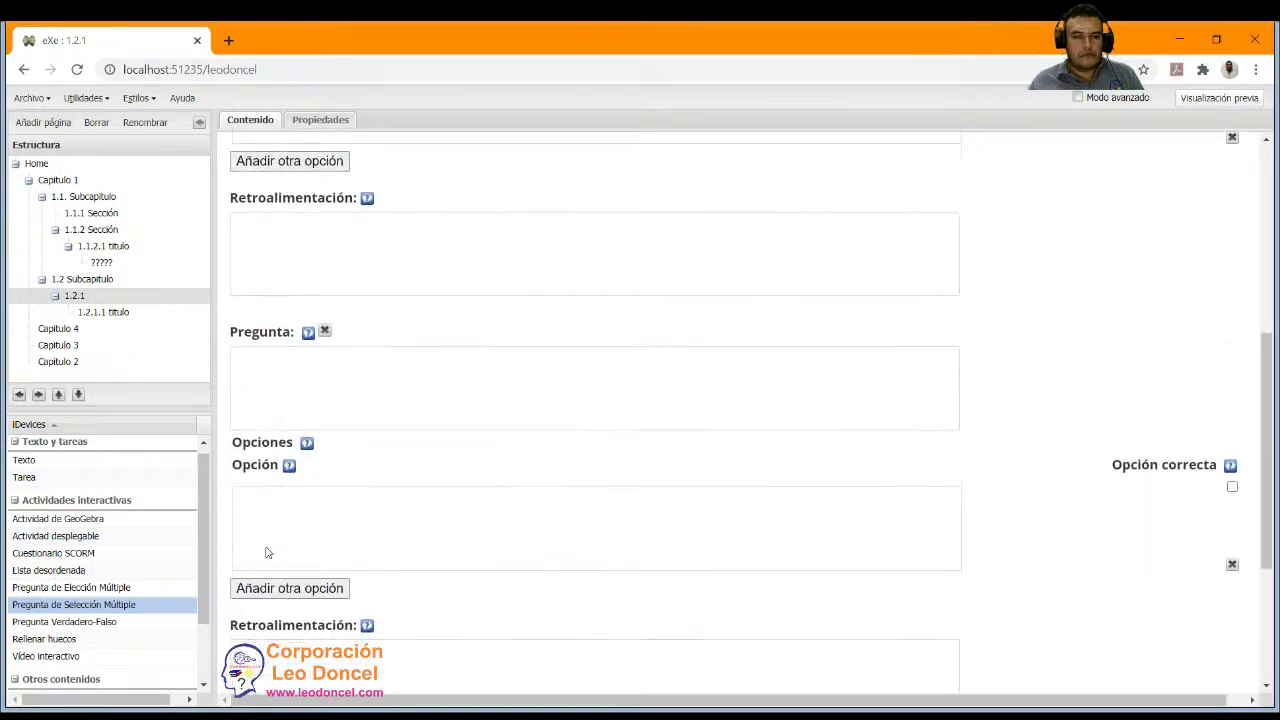
scroll(320, 494, up, 10)
click(329, 403)
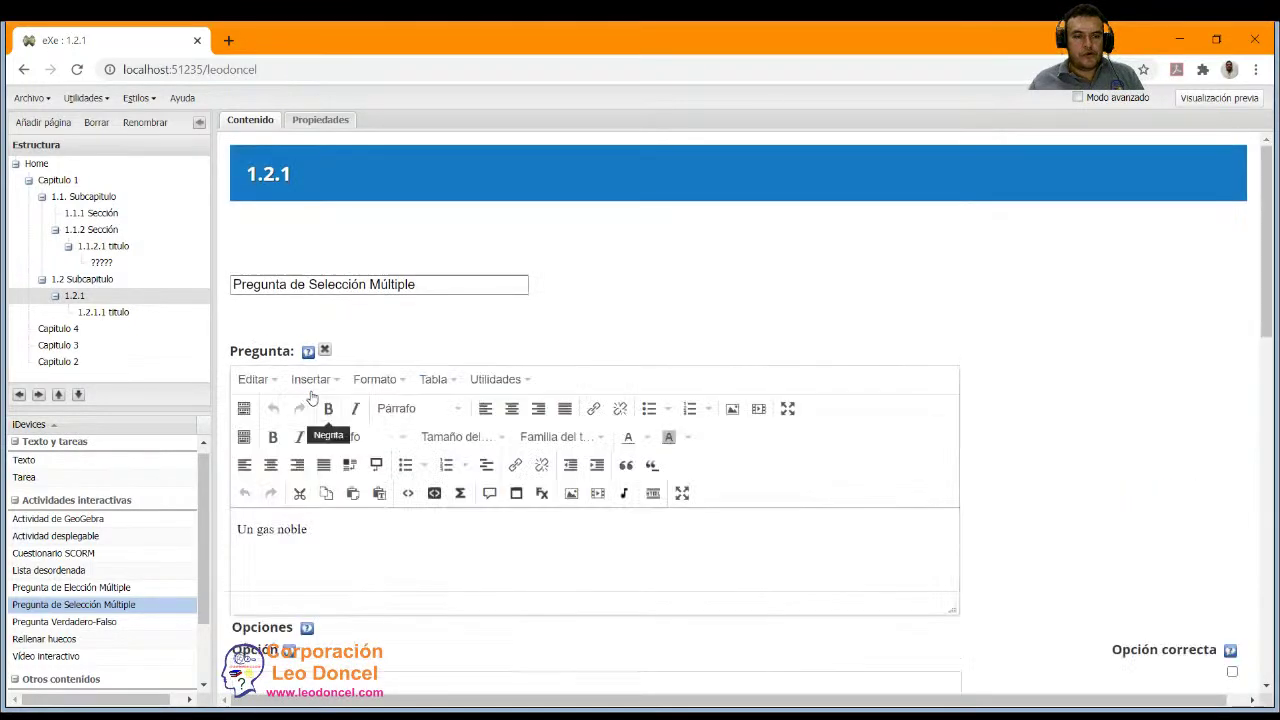
triple_click(244, 508)
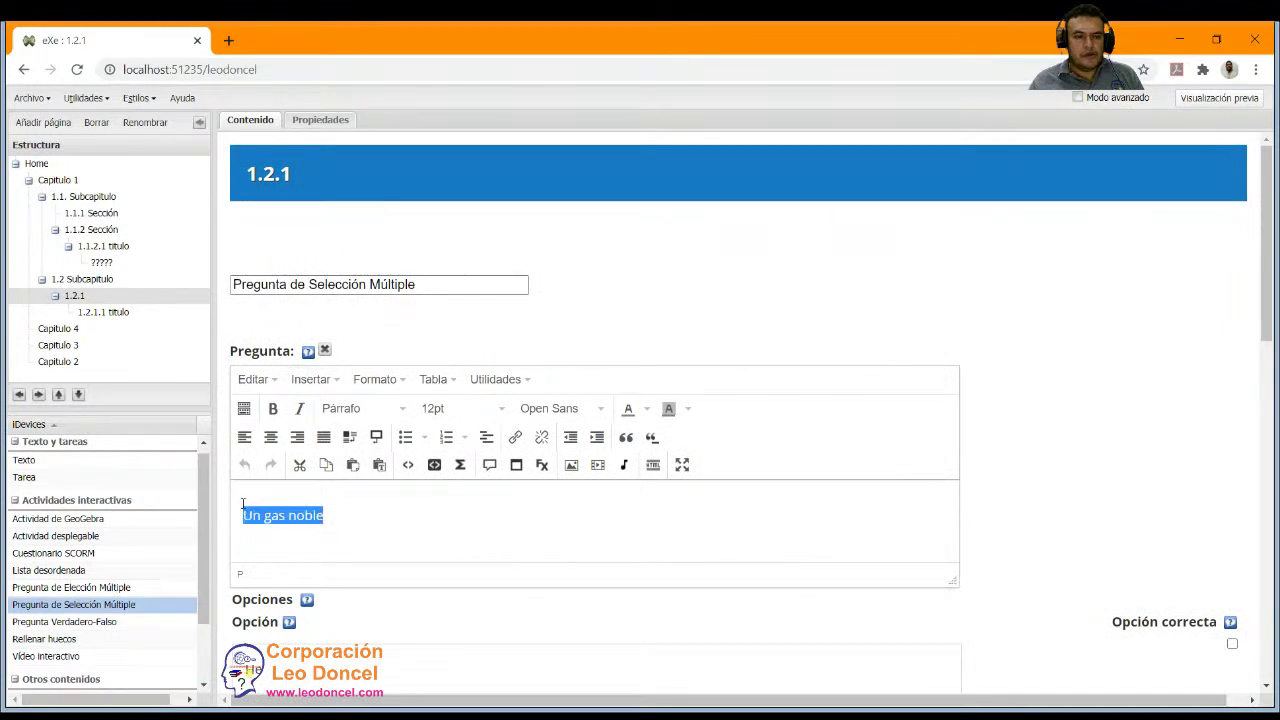
text(Son gases nobles:)
scroll(340, 451, down, 4)
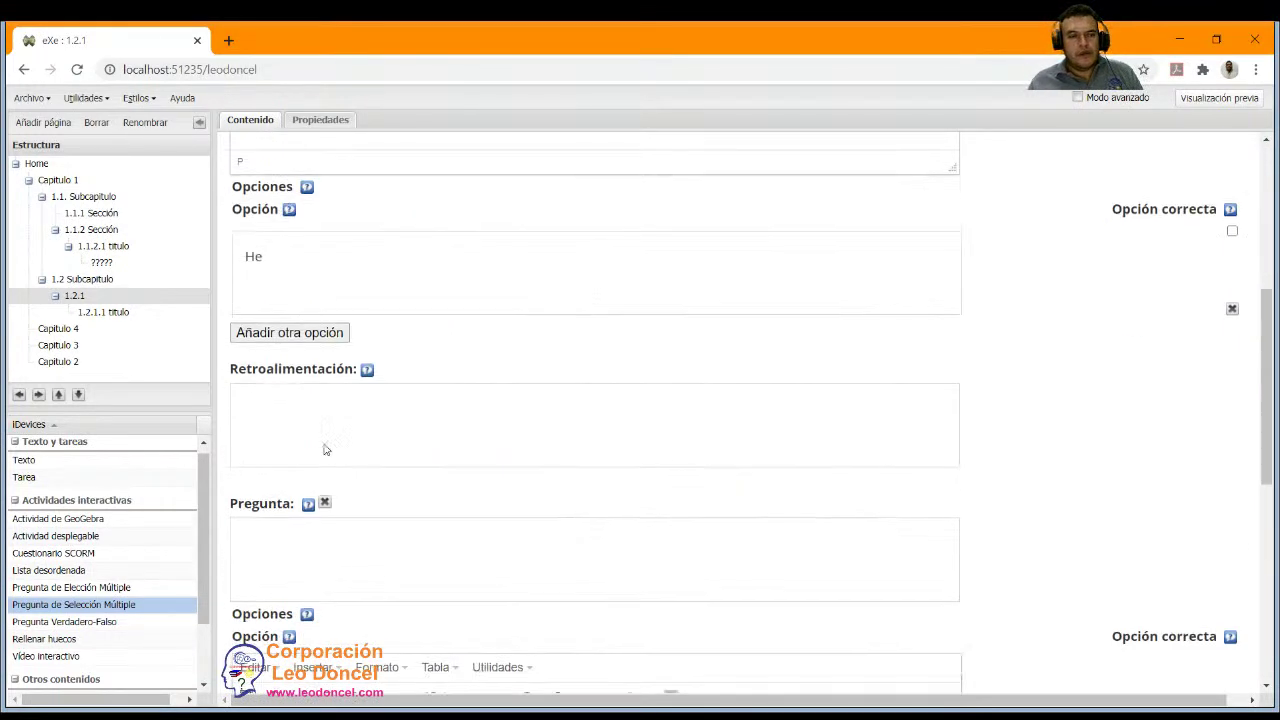
scroll(278, 522, down, 1)
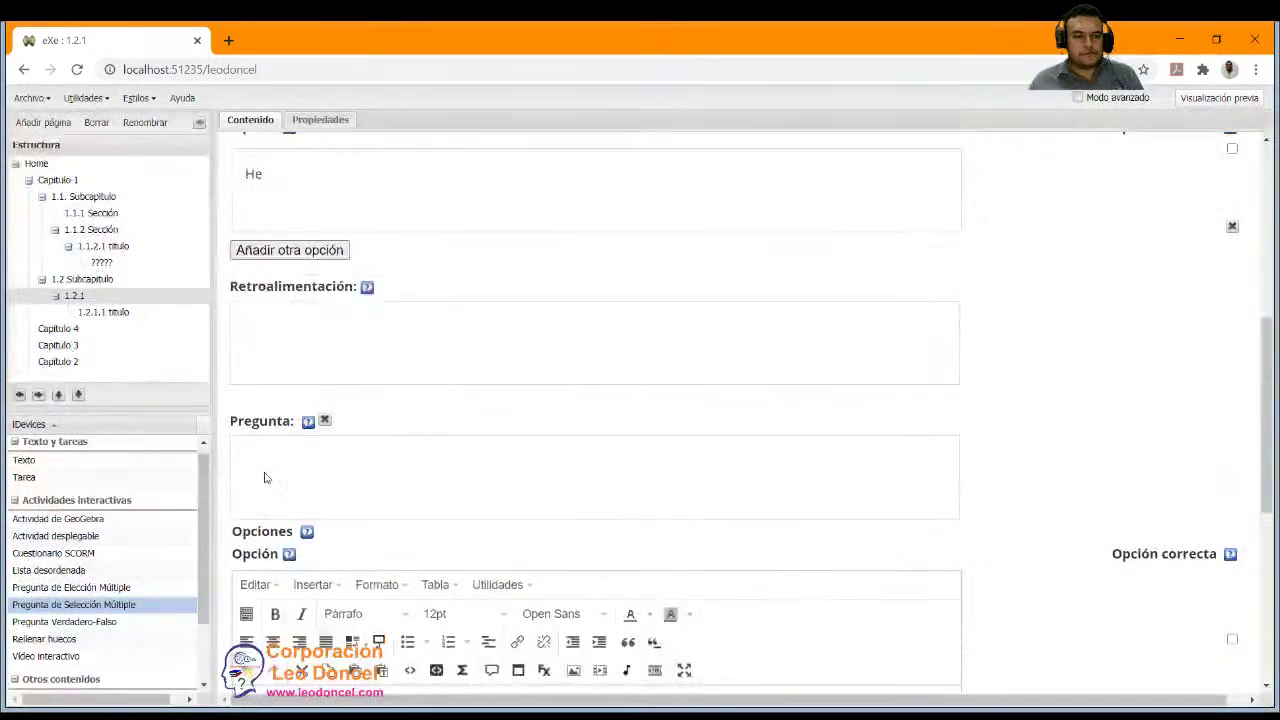
Enter "H" as the second question's text and add another option to it reading "Ra".
click(266, 474)
text(H)
scroll(300, 596, down, 5)
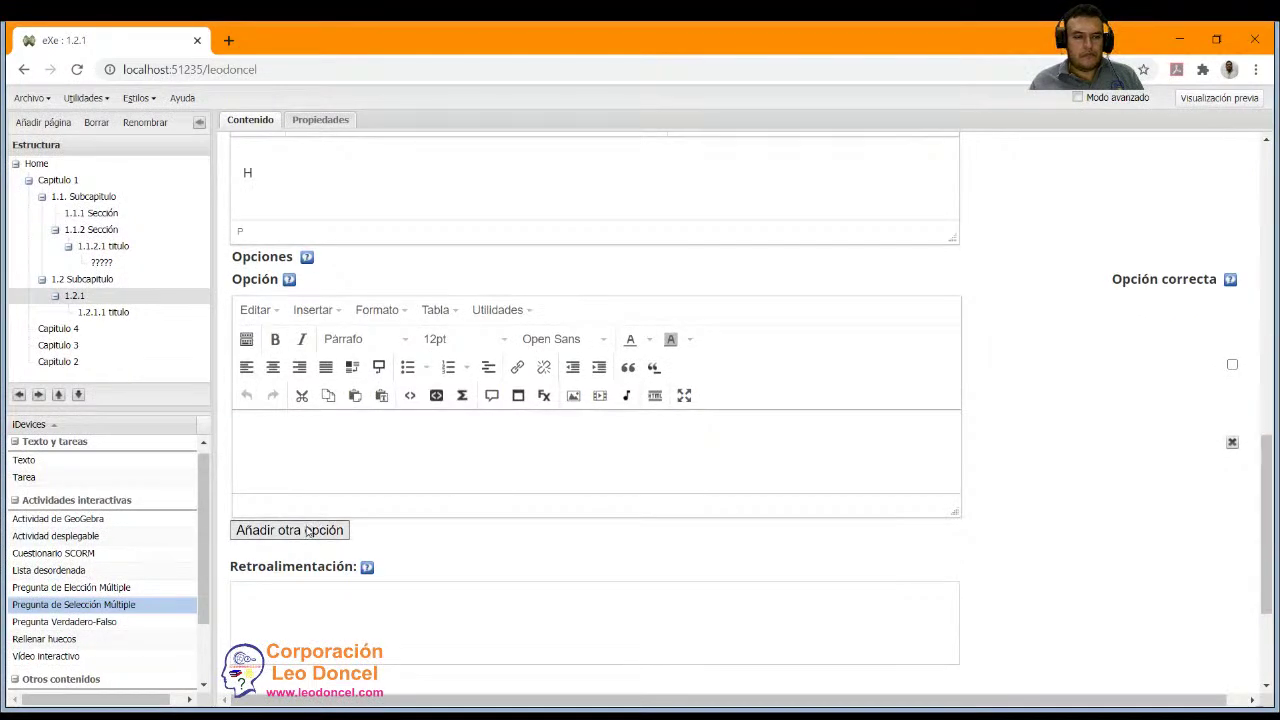
click(307, 531)
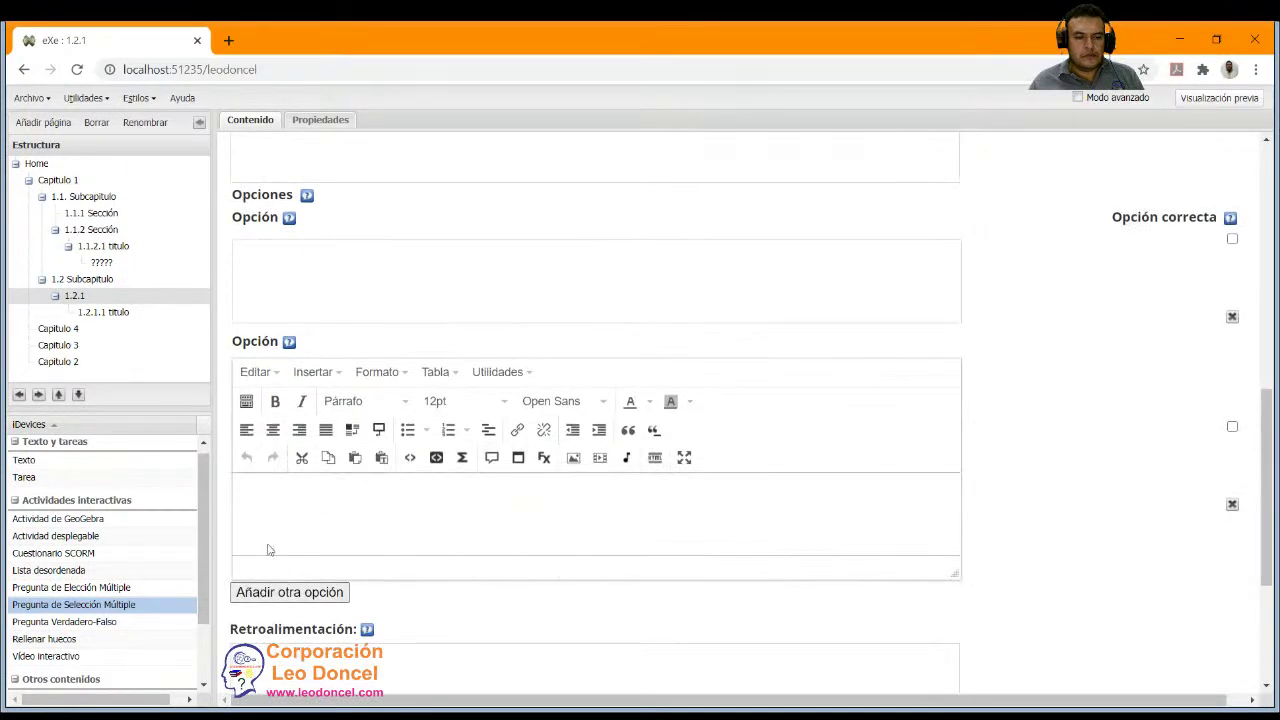
text(RA)
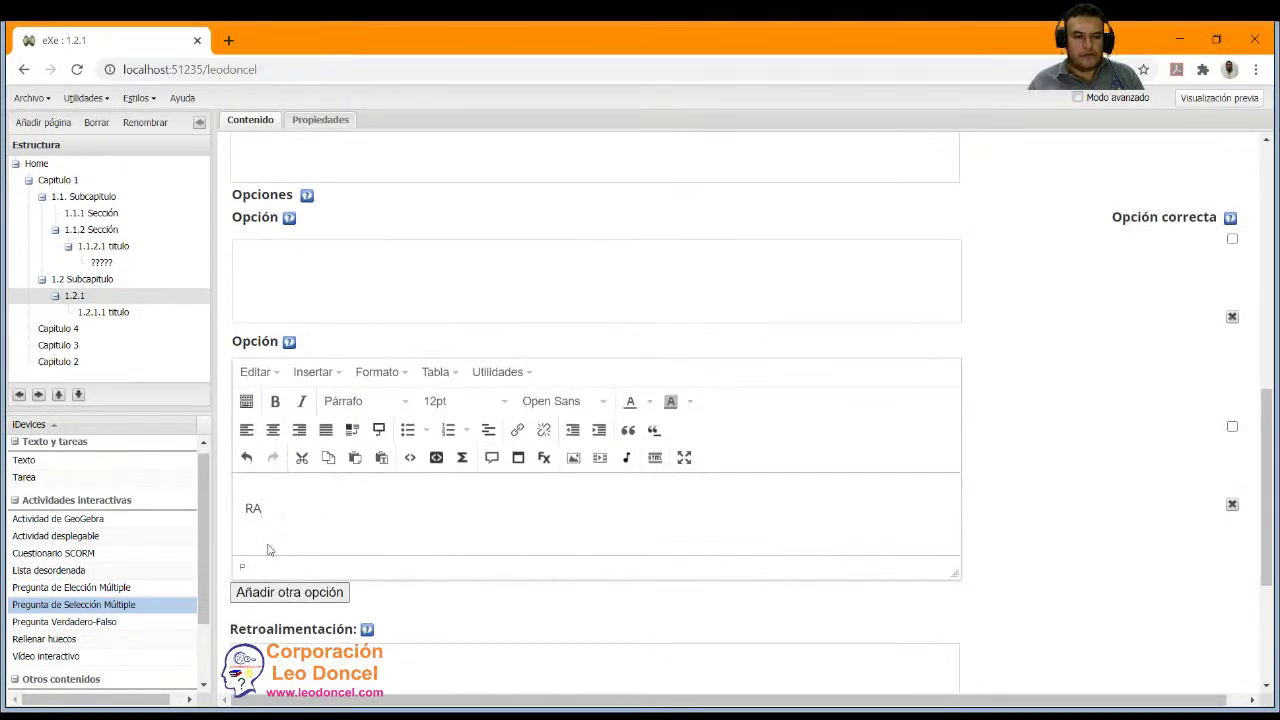
text(a)
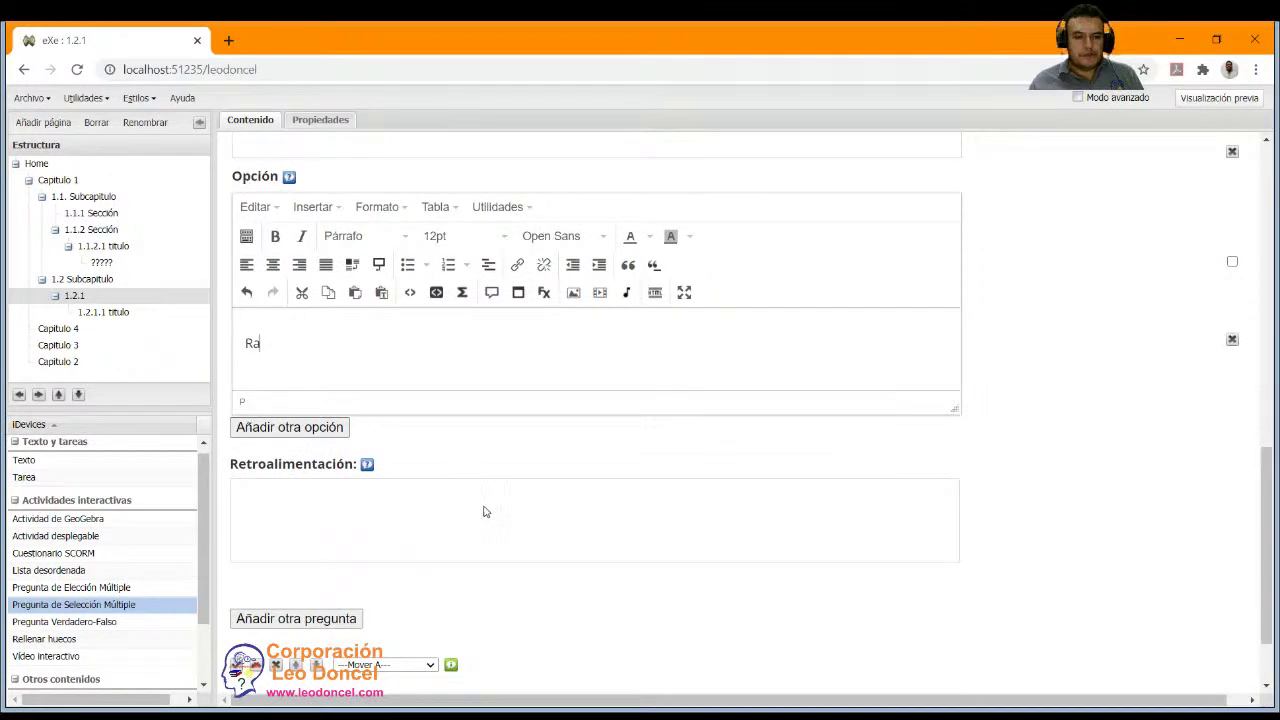
Mark "He" in the first question and "Ra" in the second as correct options, and save the activity.
scroll(700, 470, down, 3)
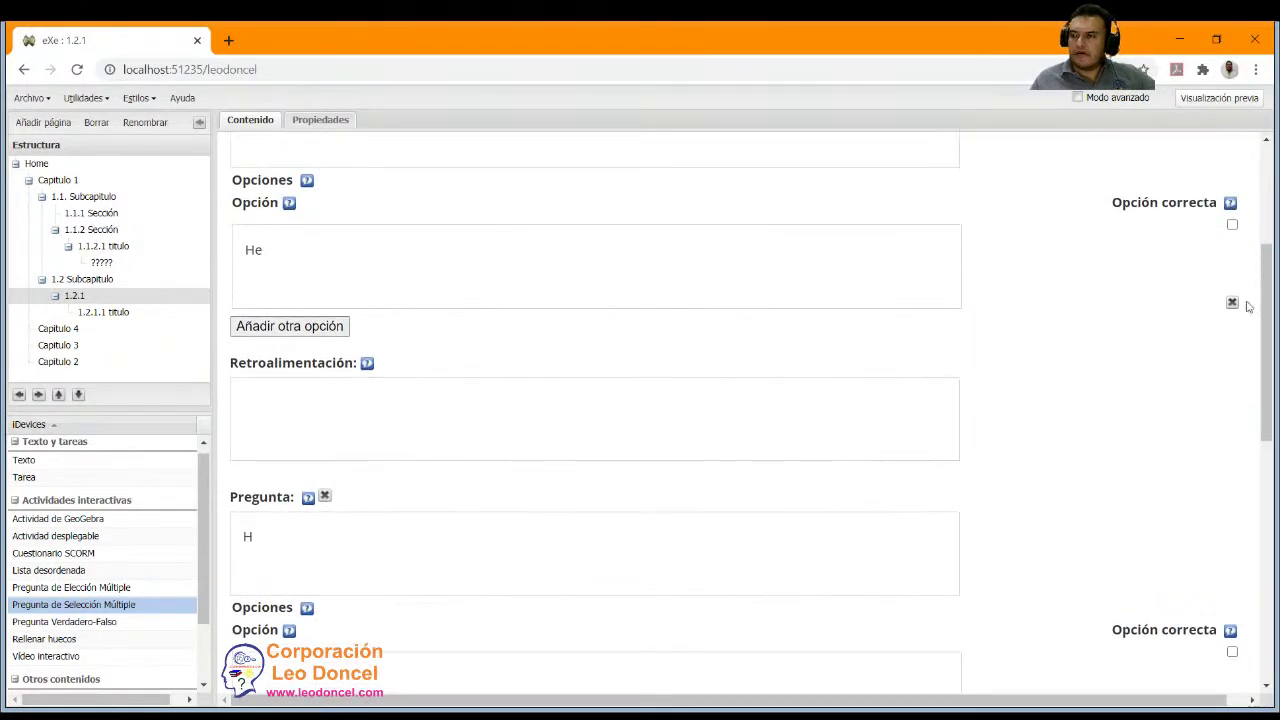
scroll(1196, 331, up, 1)
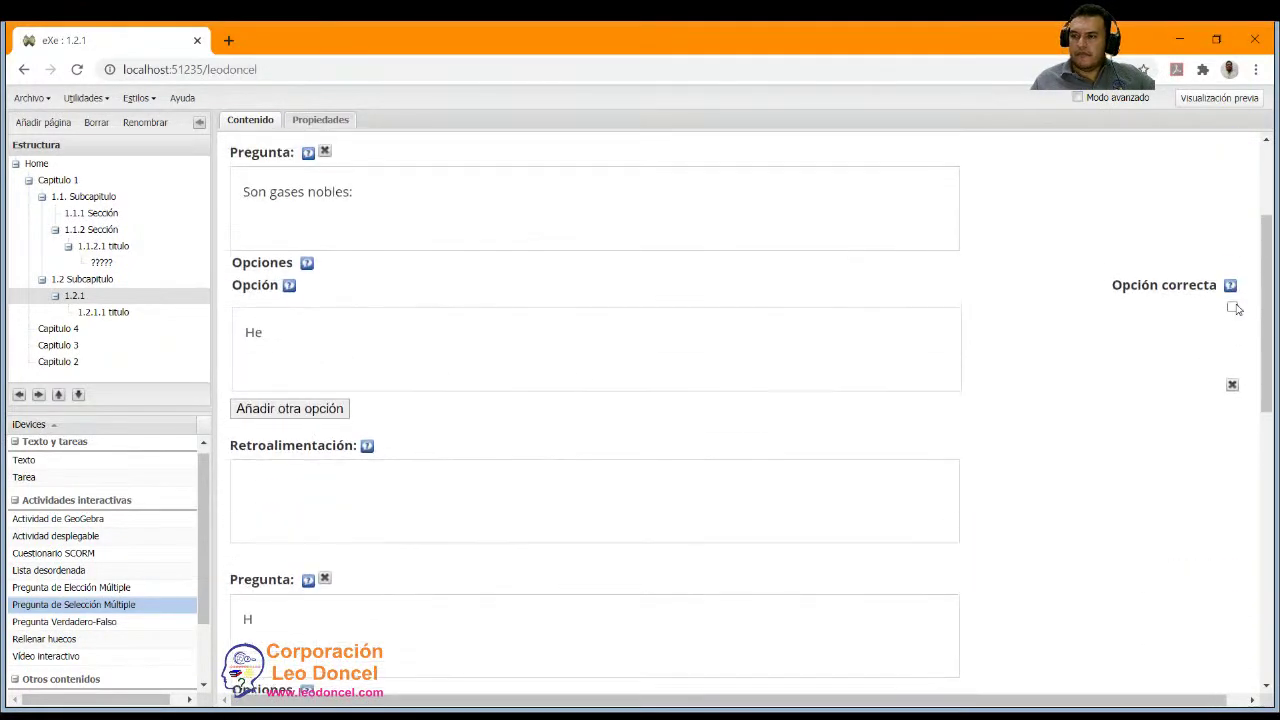
scroll(905, 430, down, 5)
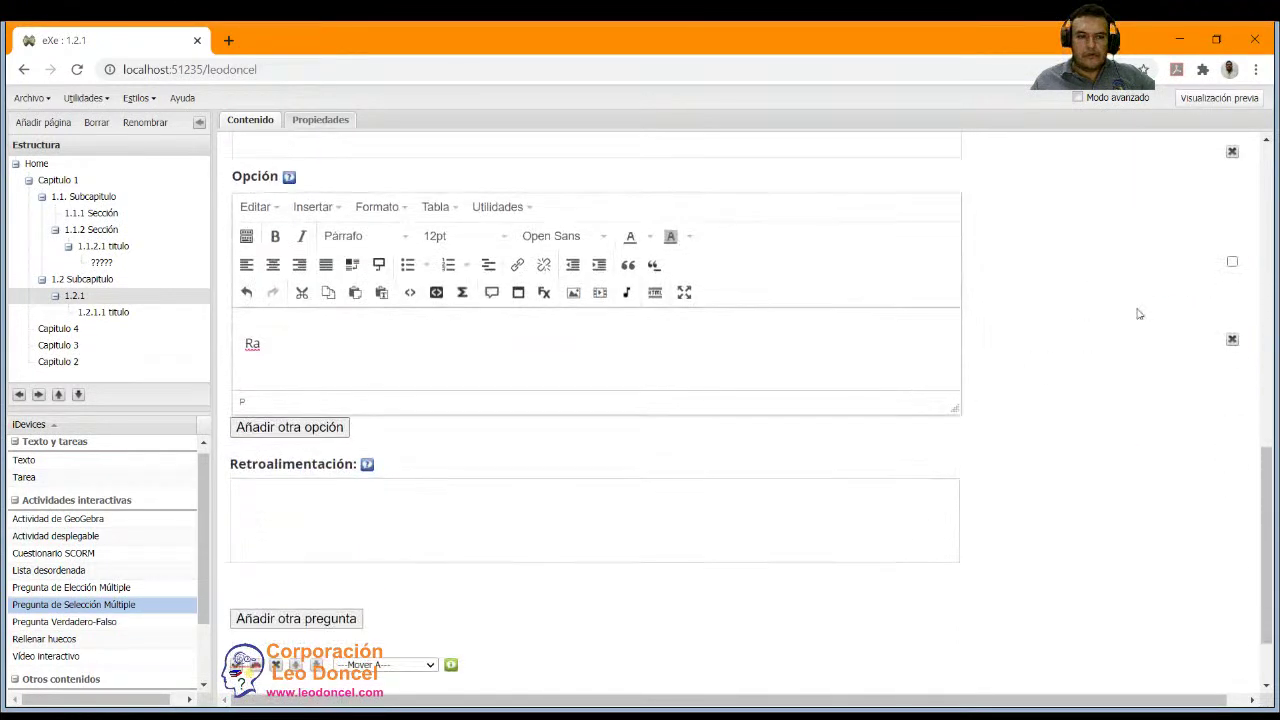
scroll(302, 469, down, 2)
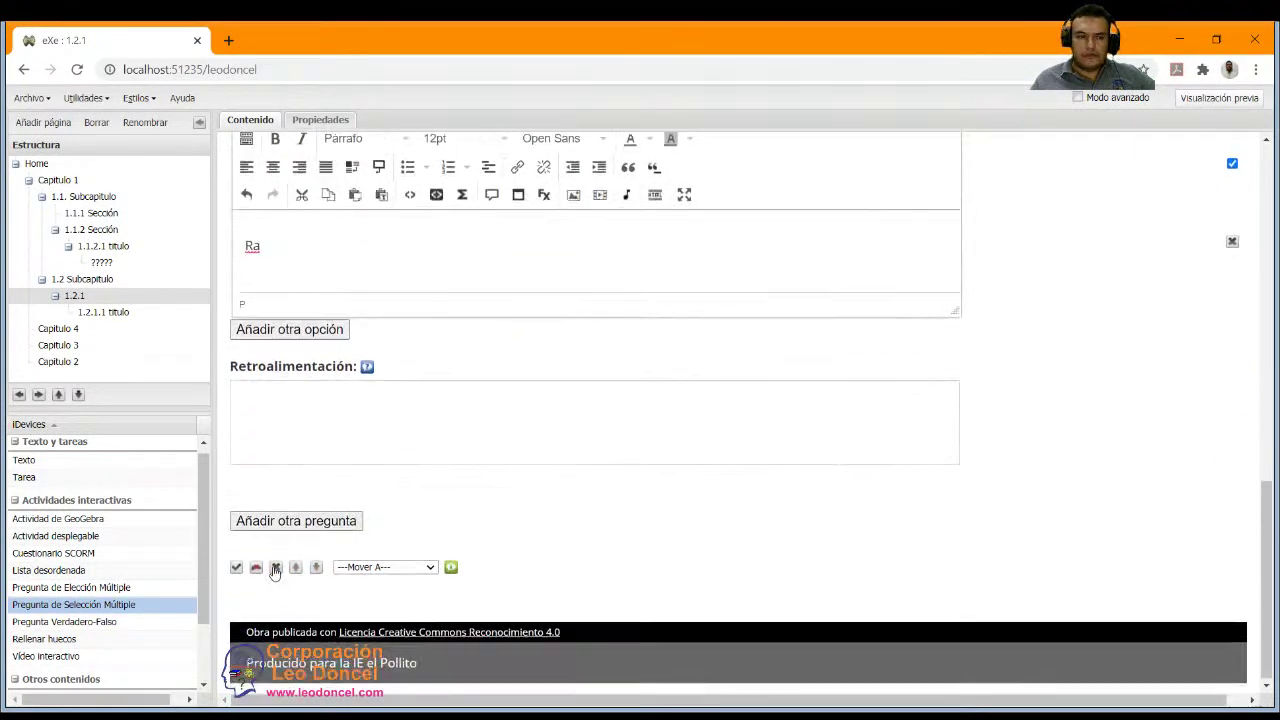
click(240, 568)
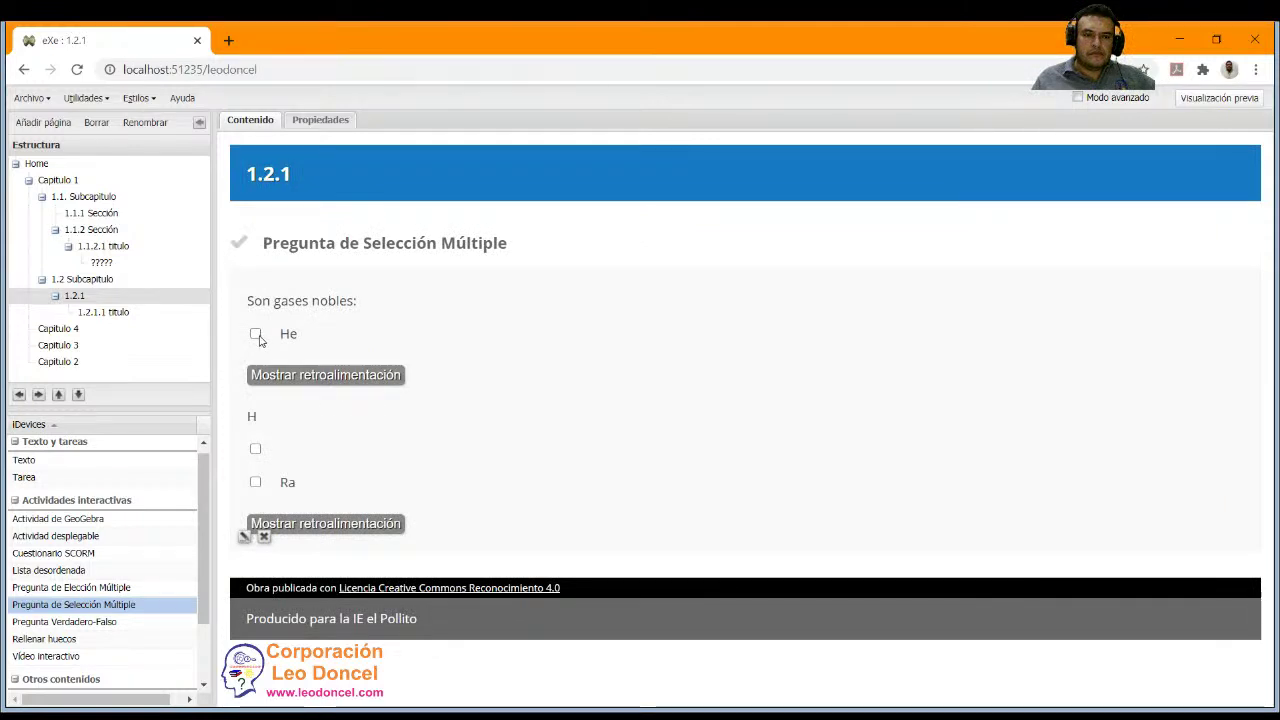
Check the first question's feedback with no option selected, then select "He" and hide the feedback.
click(306, 375)
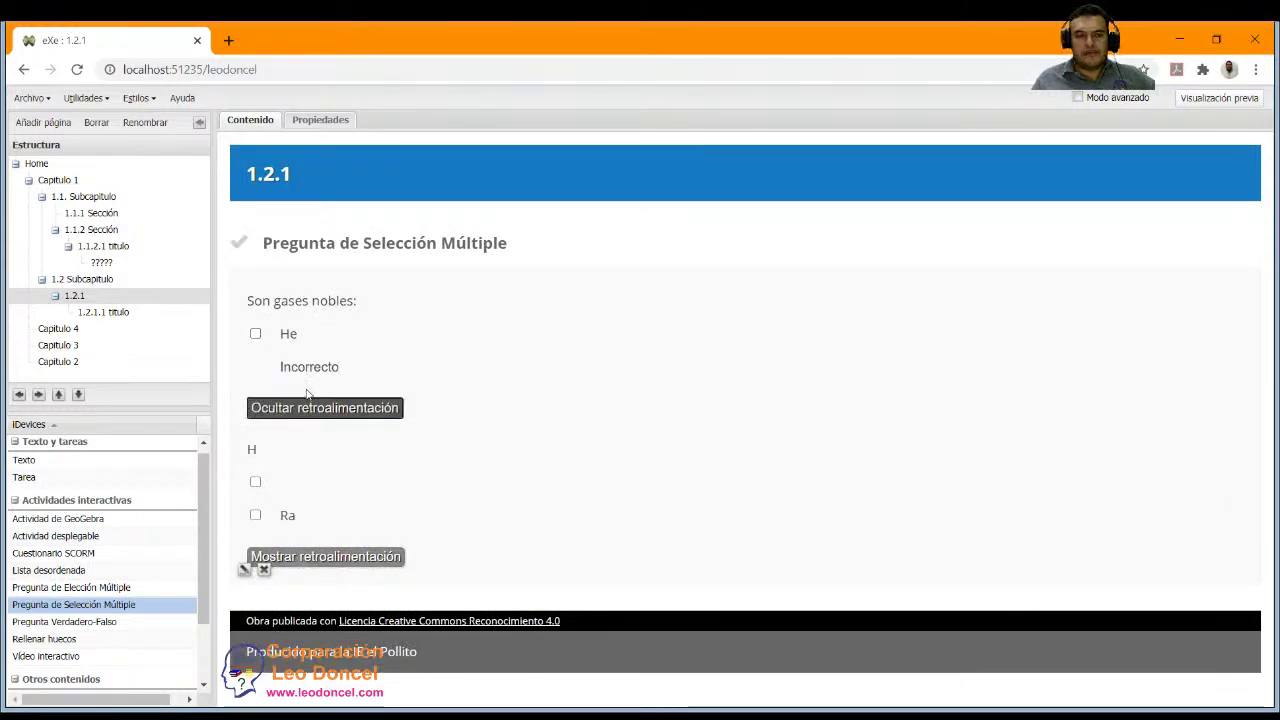
click(257, 335)
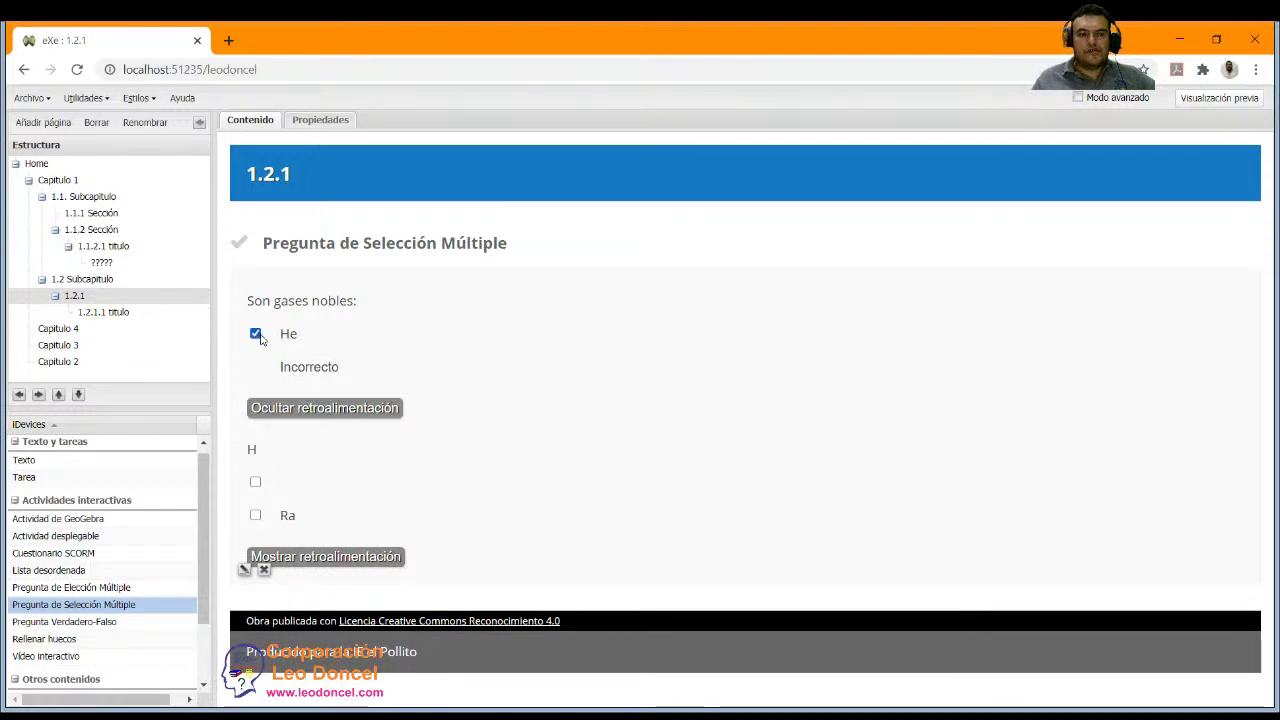
click(300, 410)
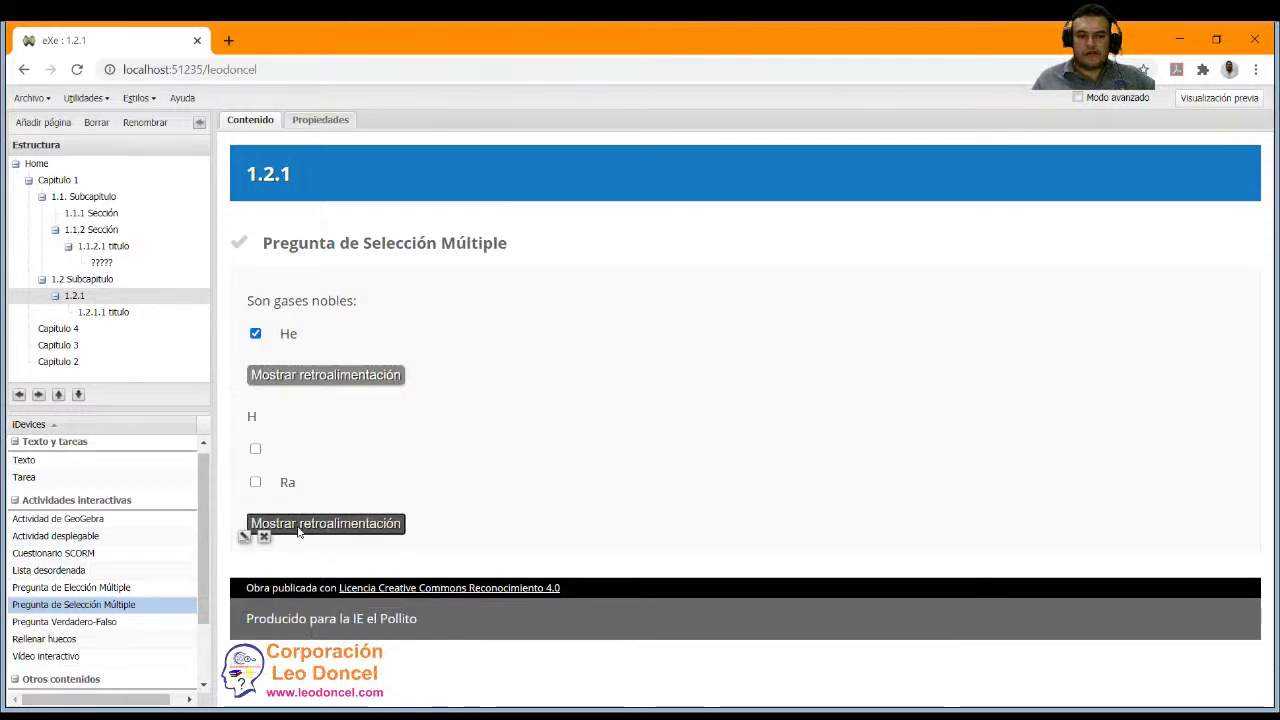
Test the second question's feedback with different selections of its blank option and "Ra".
click(300, 524)
click(310, 550)
click(256, 450)
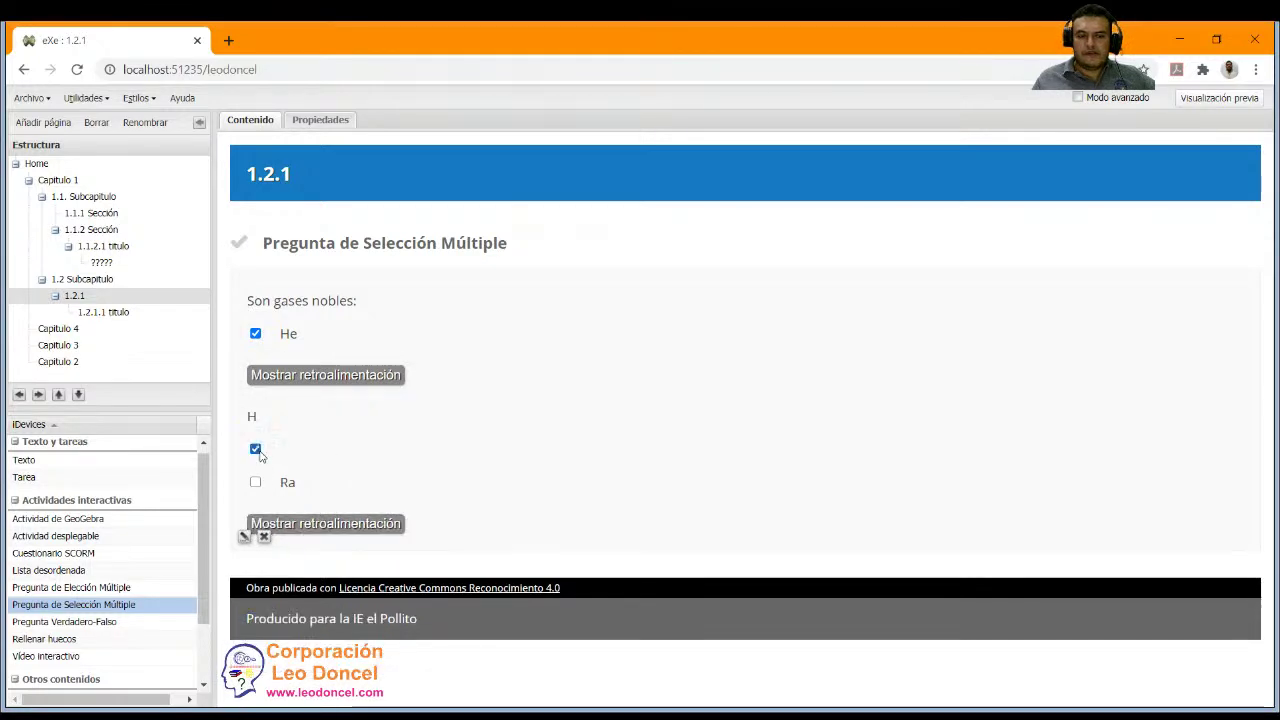
click(256, 483)
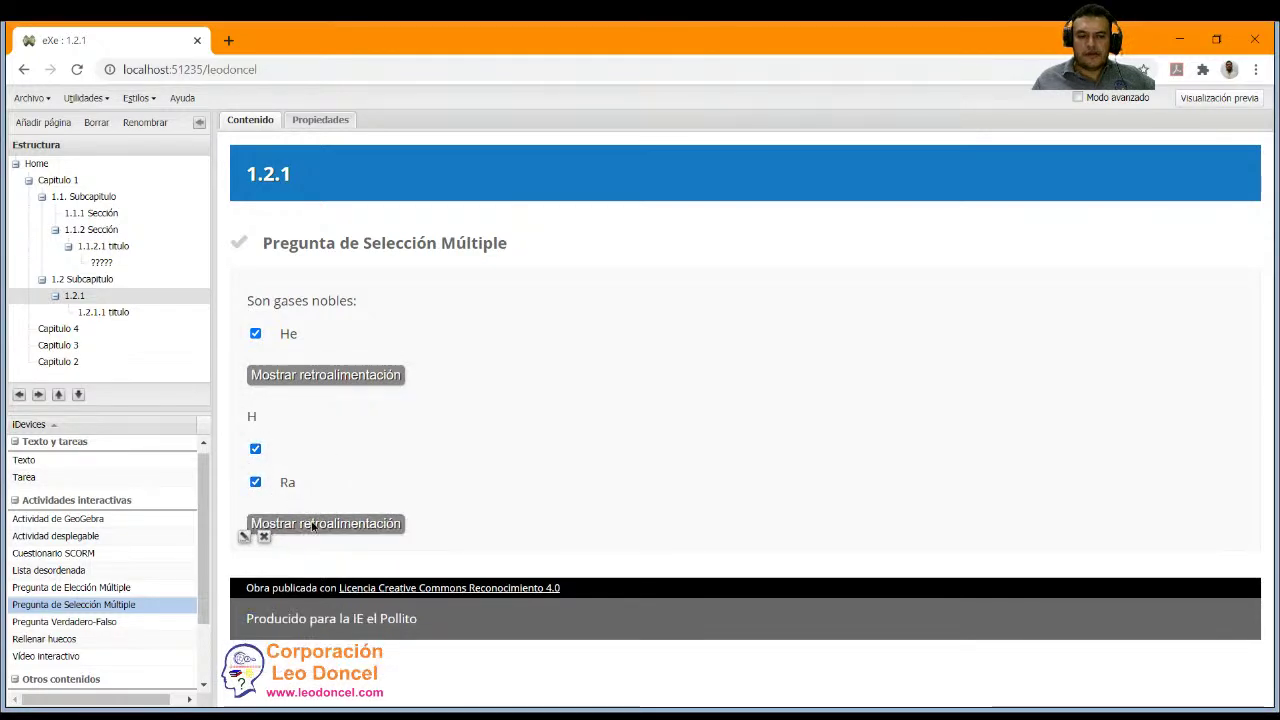
click(300, 522)
click(256, 482)
click(256, 450)
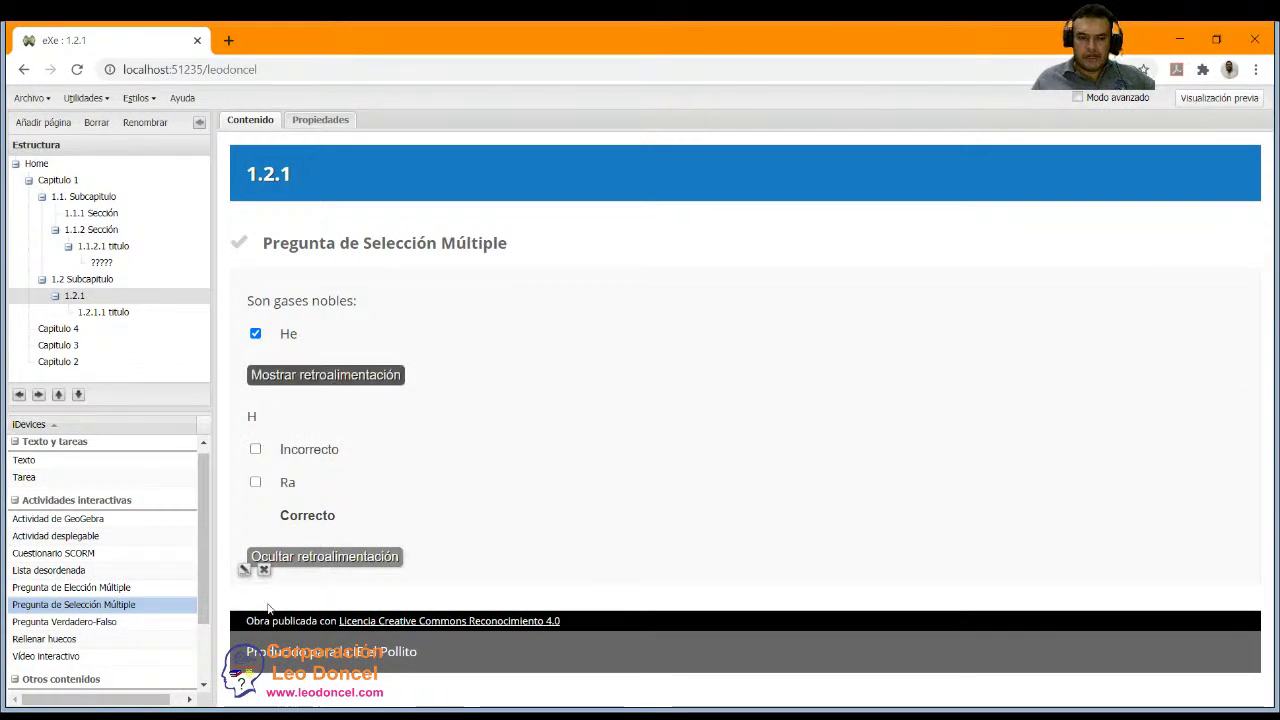
Reopen the activity for editing, review its options, correct-answer marks and feedback fields, and save it again.
click(246, 569)
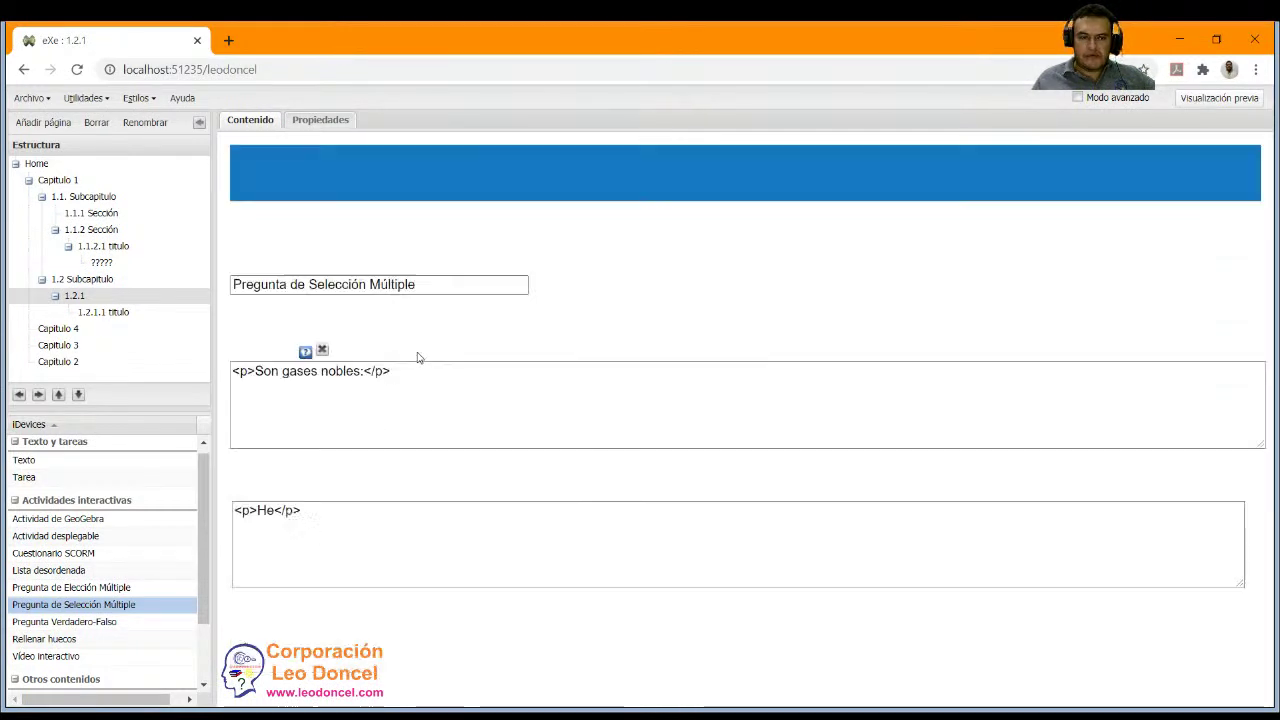
scroll(410, 370, down, 2)
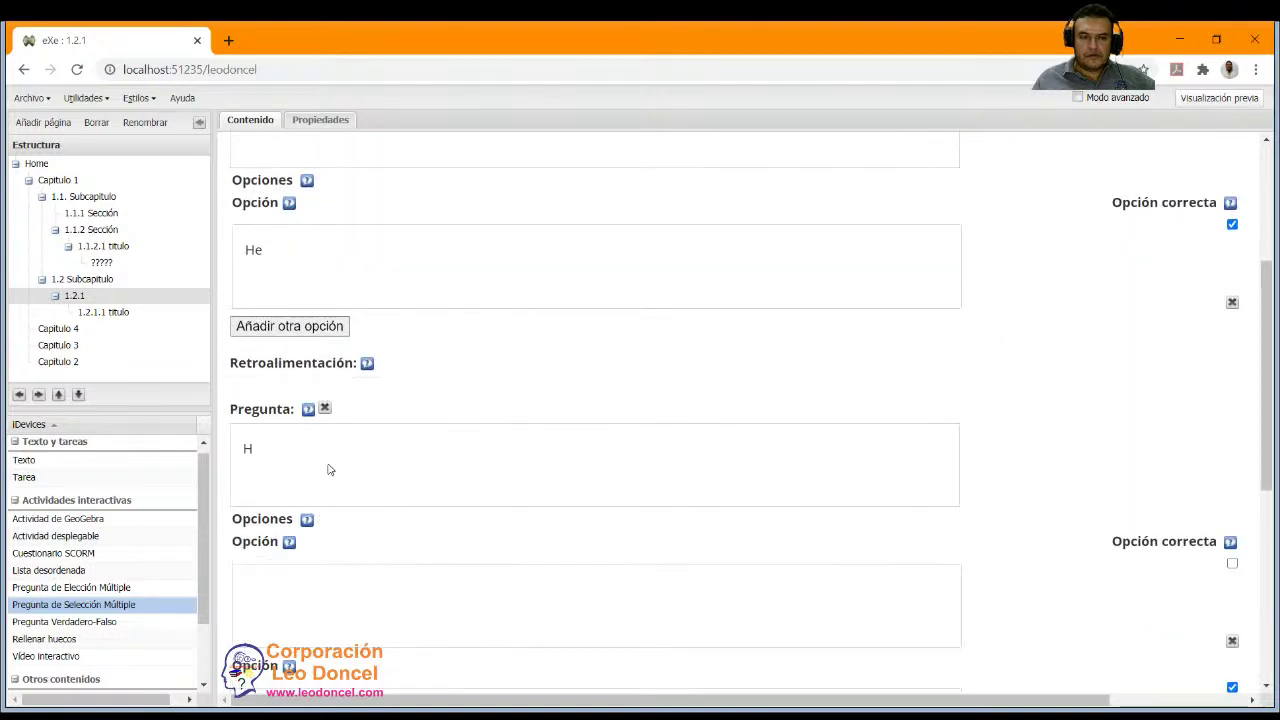
scroll(314, 507, down, 3)
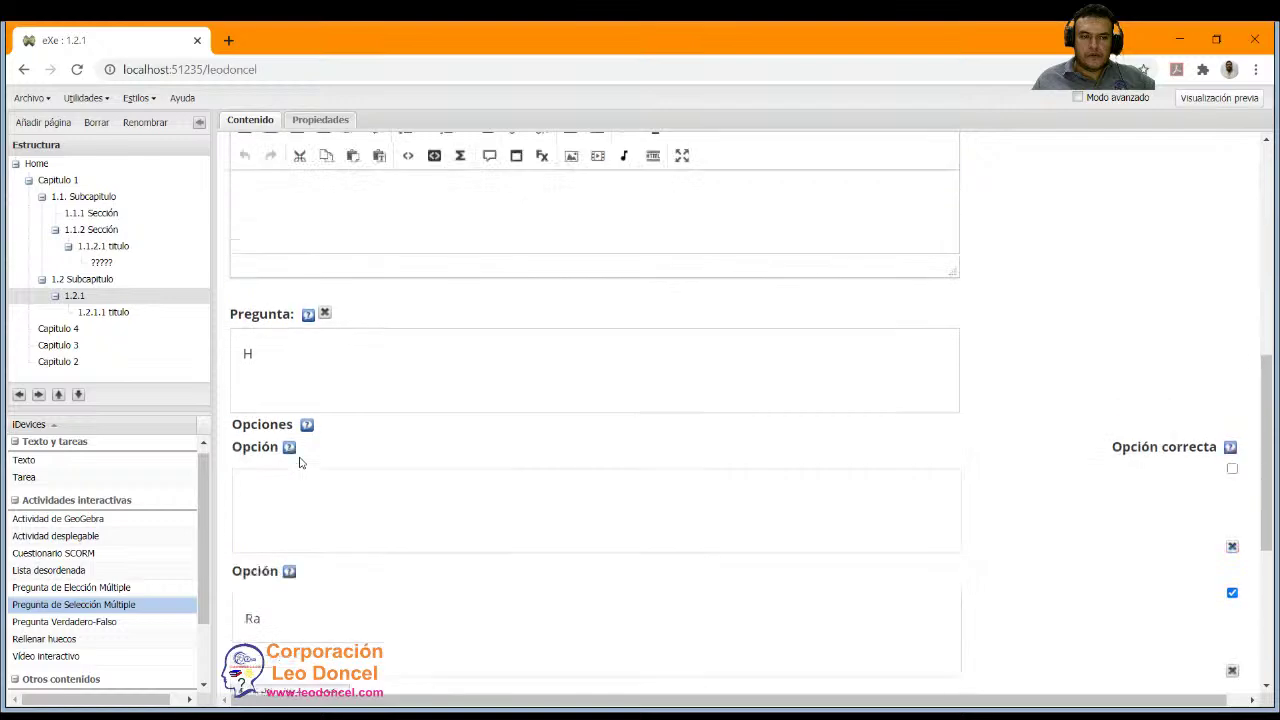
click(294, 608)
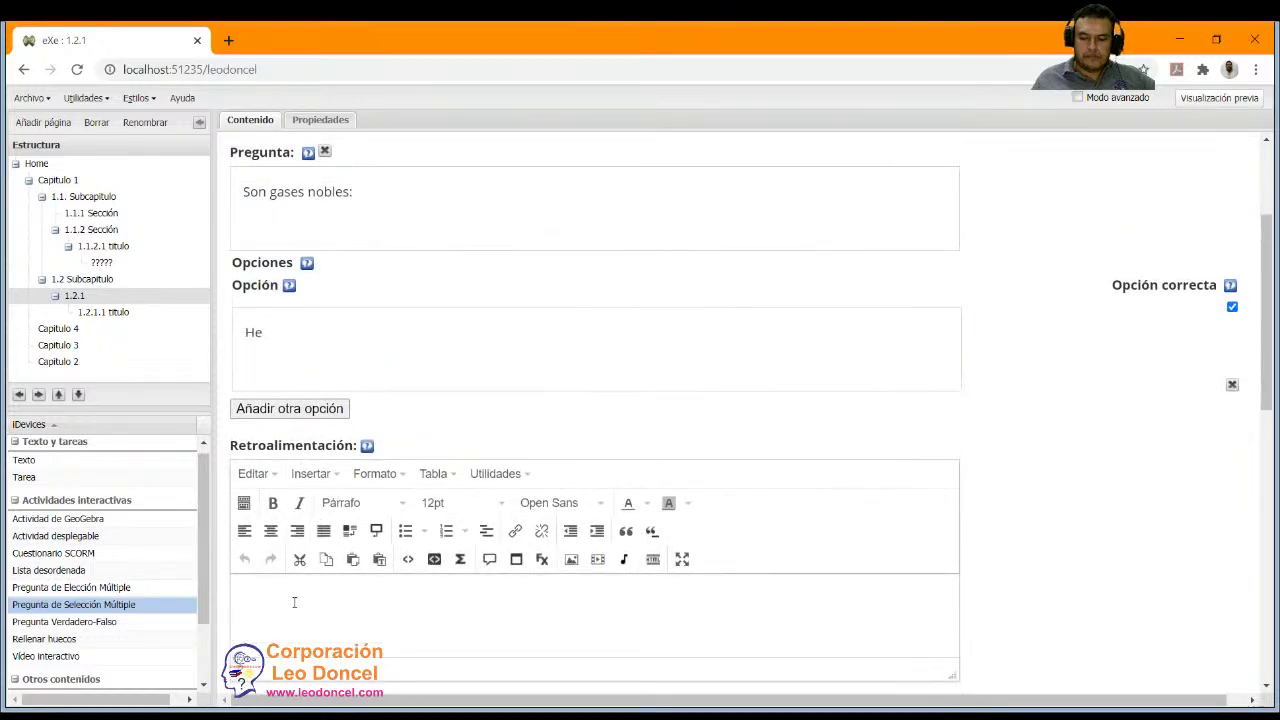
scroll(314, 594, down, 6)
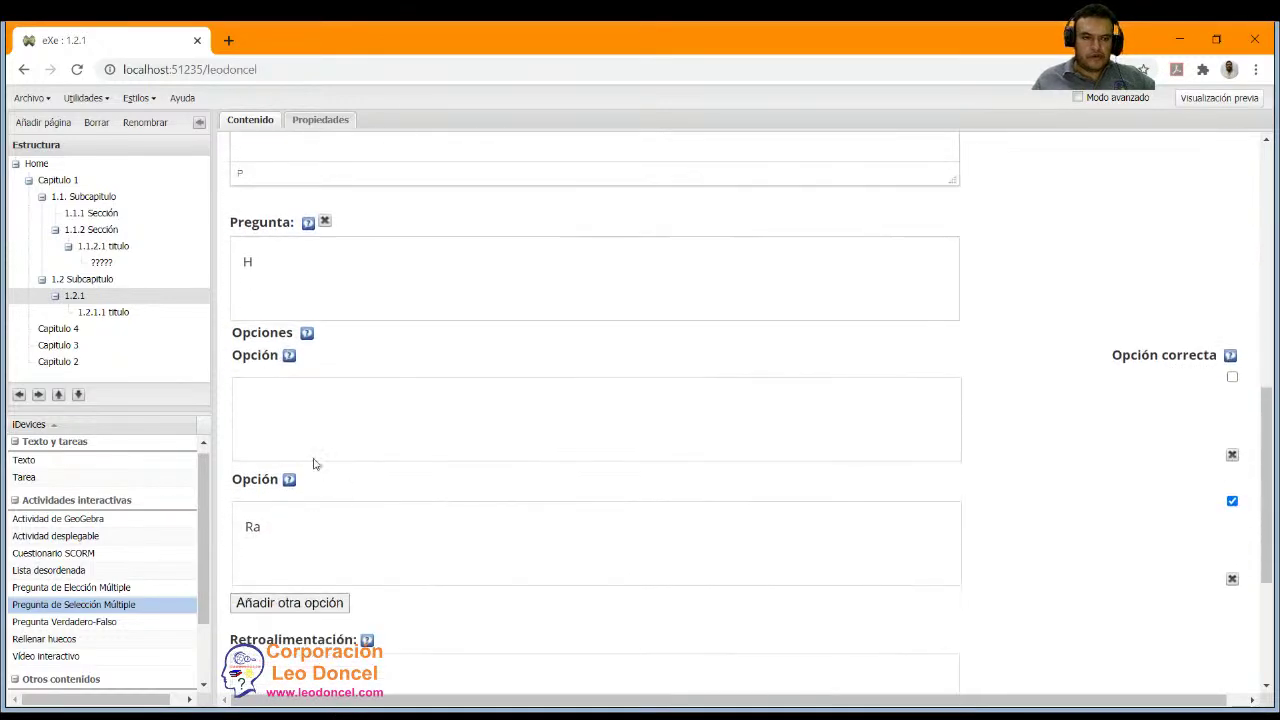
scroll(320, 528, down, 3)
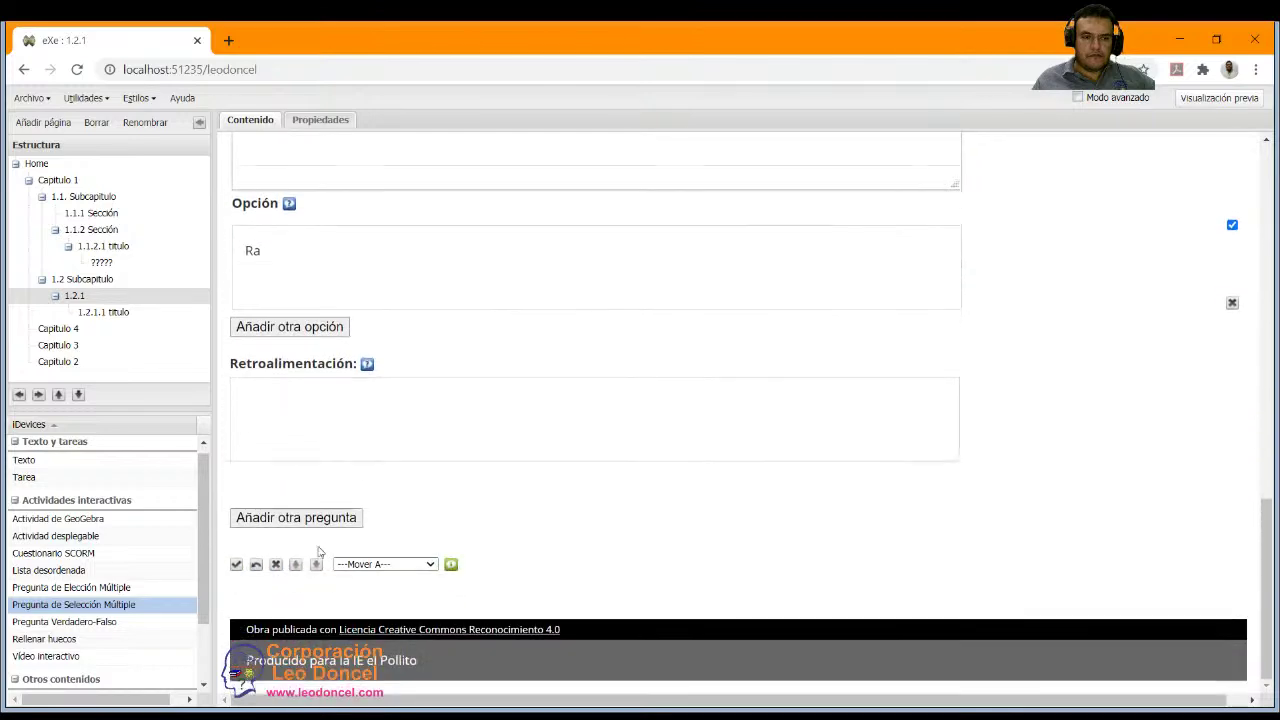
click(237, 564)
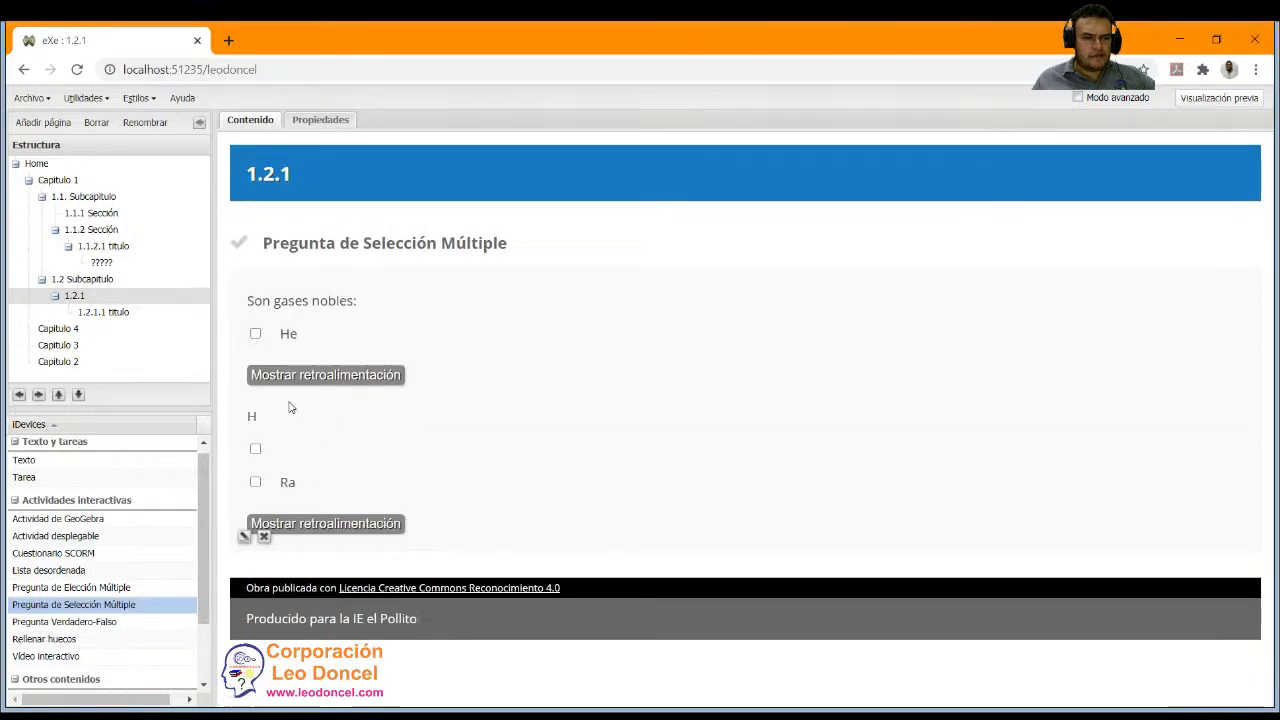
Select "He" in the first question, show its feedback, and clear the selection.
click(256, 334)
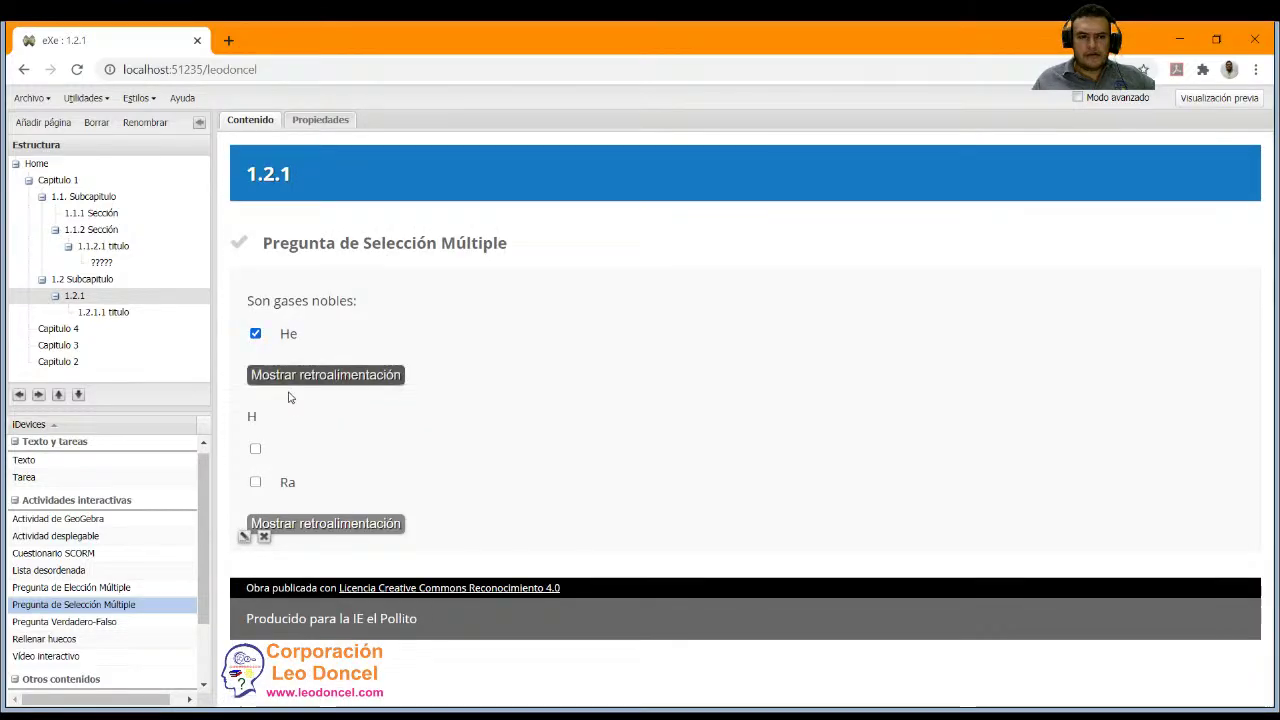
click(302, 376)
click(256, 334)
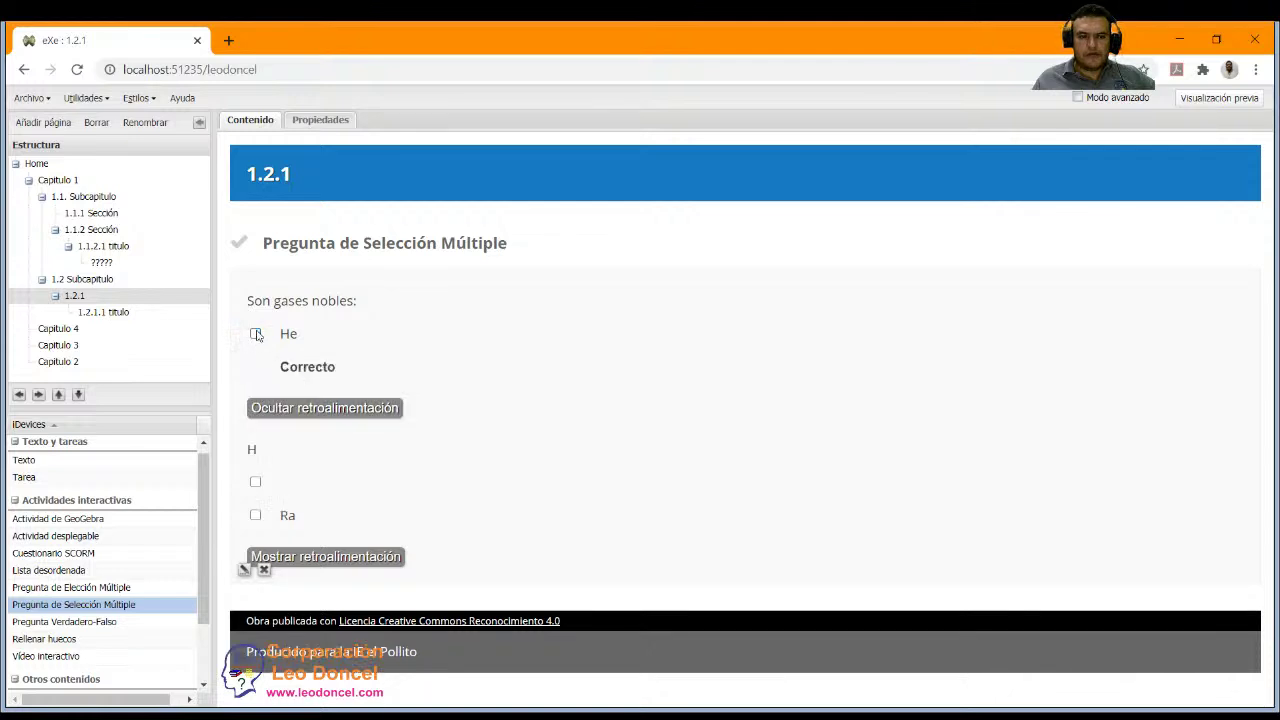
Compare the second question's feedback for selecting its blank option with the feedback for selecting only "Ra".
click(256, 483)
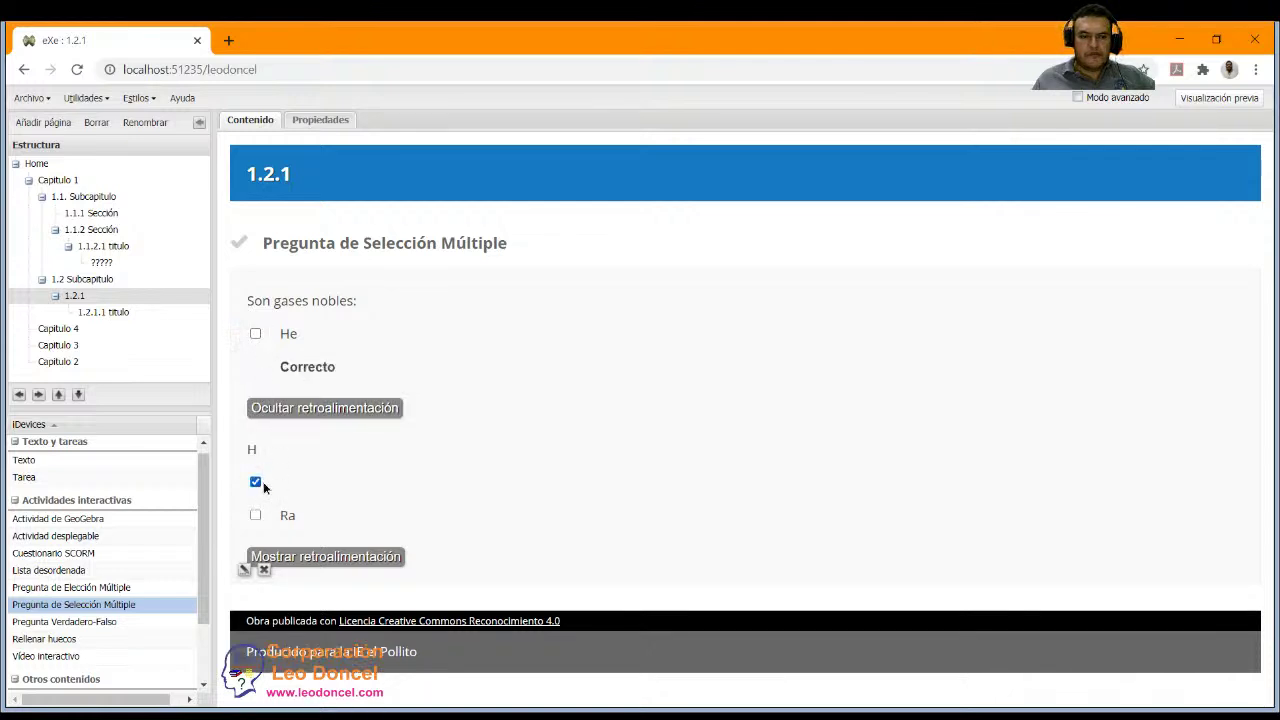
click(288, 414)
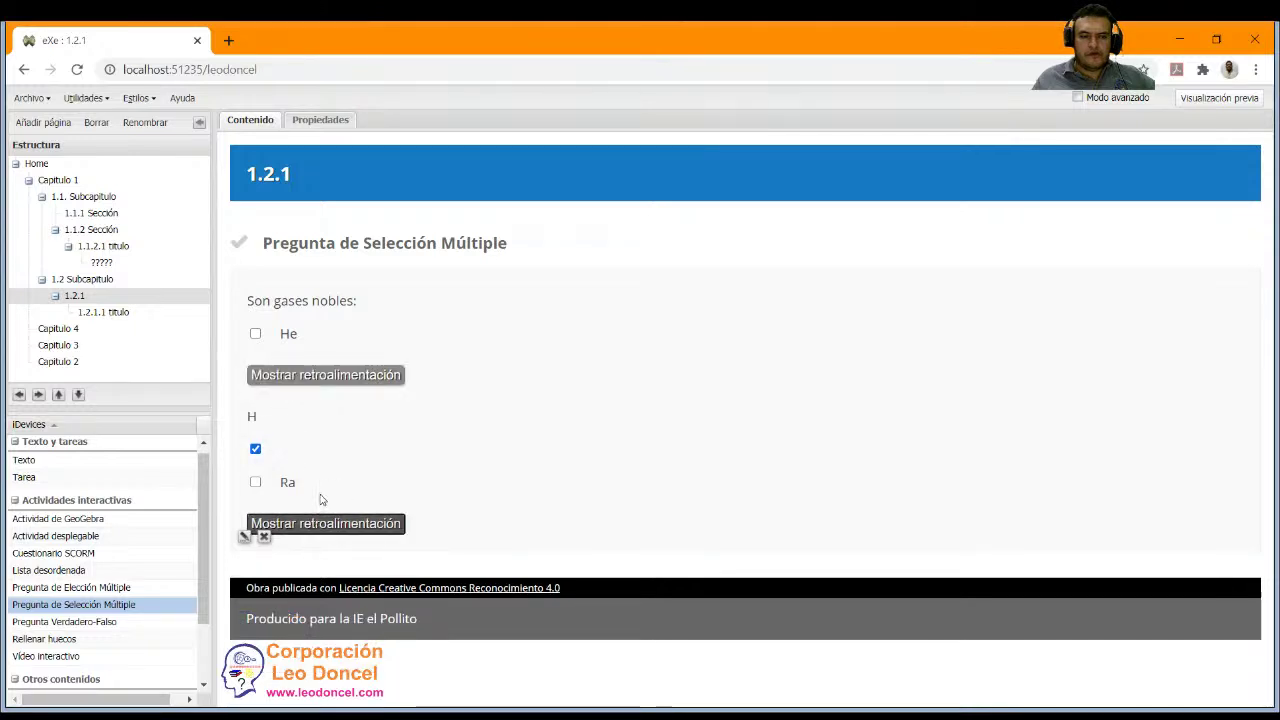
click(314, 523)
click(256, 482)
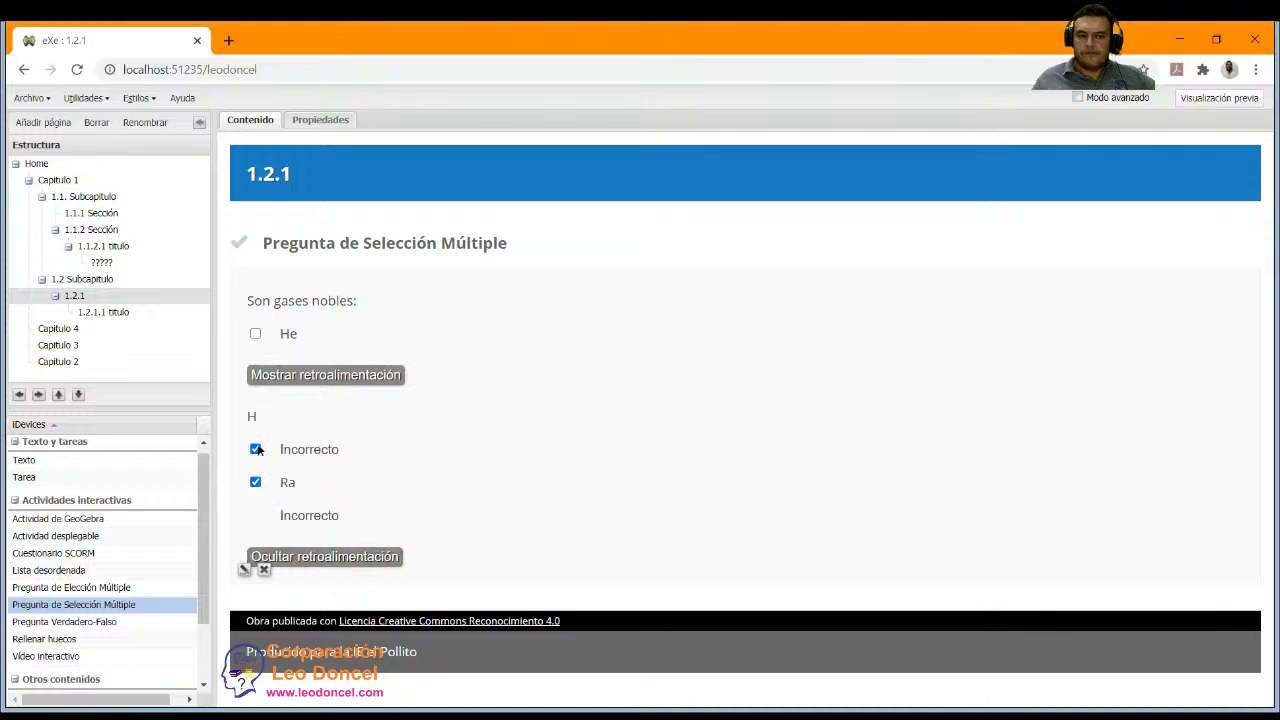
click(326, 557)
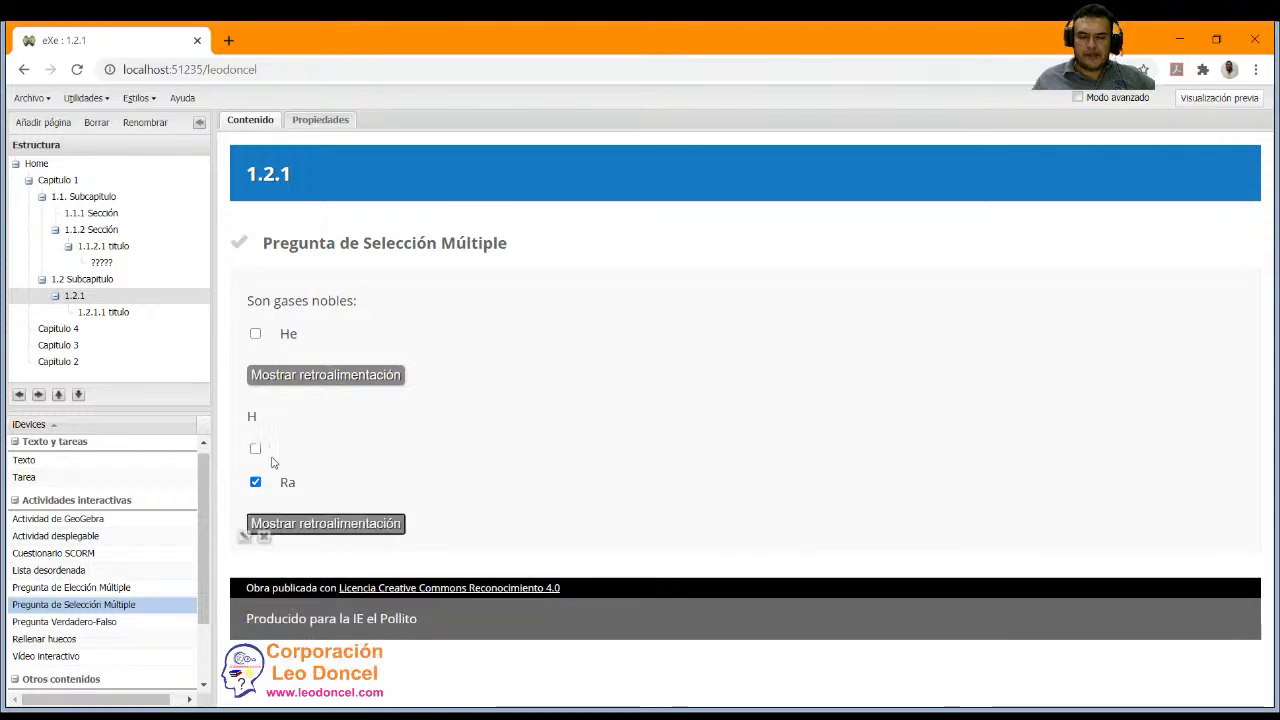
click(320, 522)
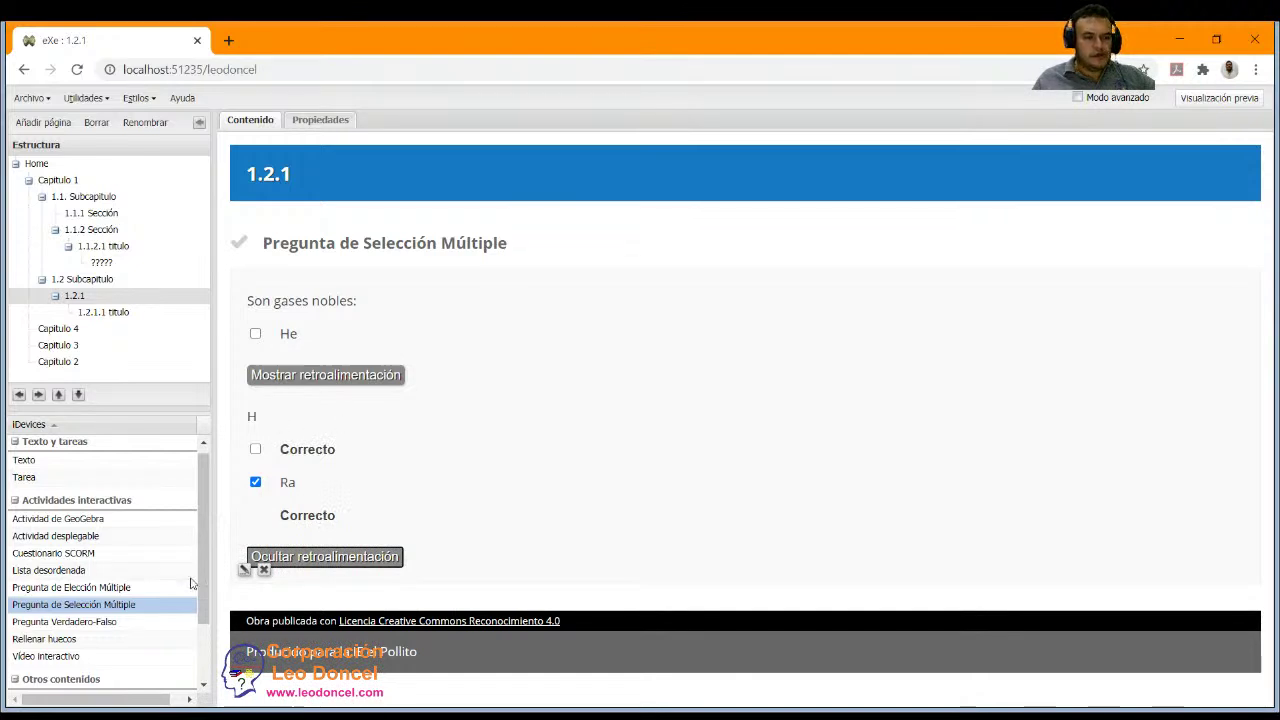
Add a Pregunta Verdadero-Falso activity to the 1.2 Subcapitulo page.
scroll(80, 540, down, 2)
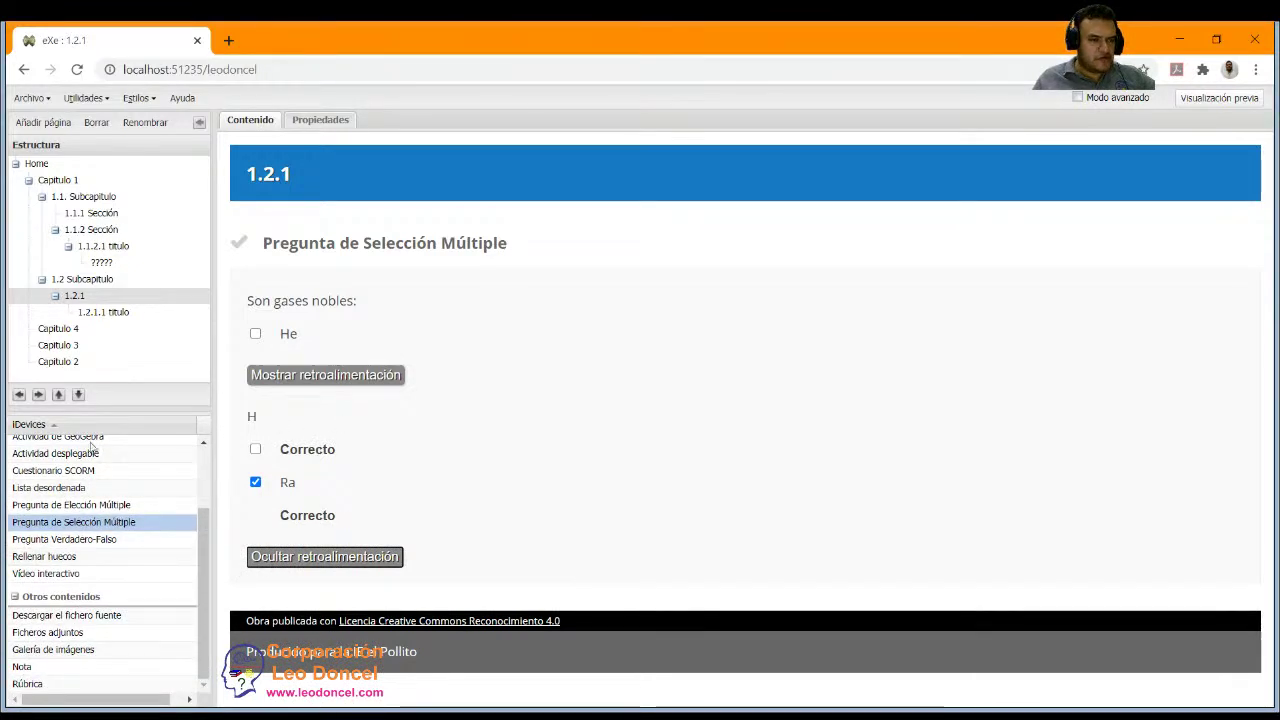
click(96, 316)
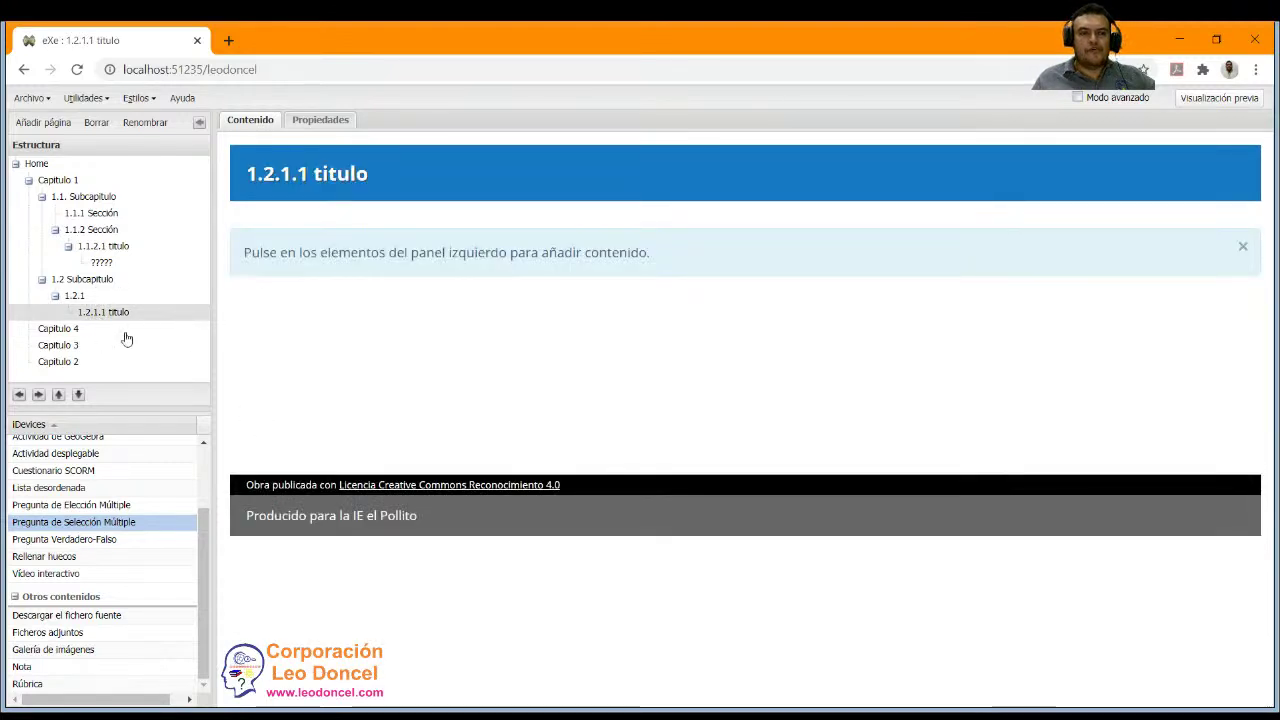
click(78, 296)
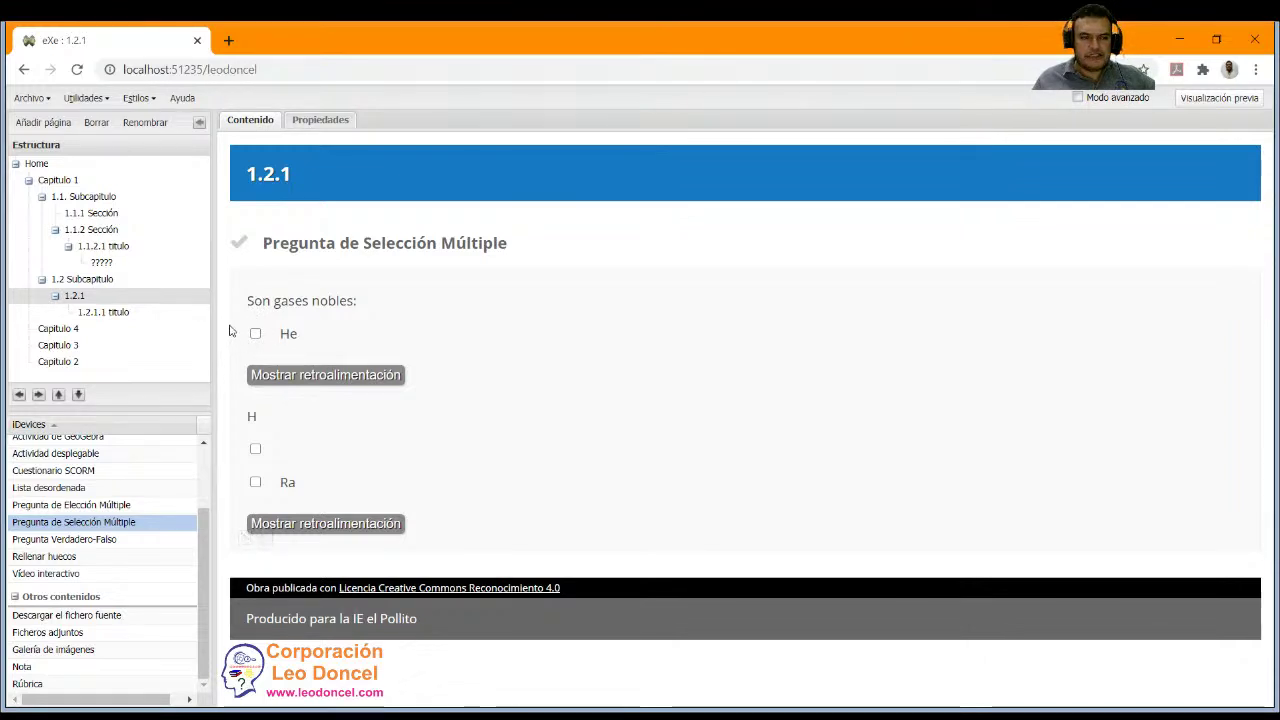
click(83, 280)
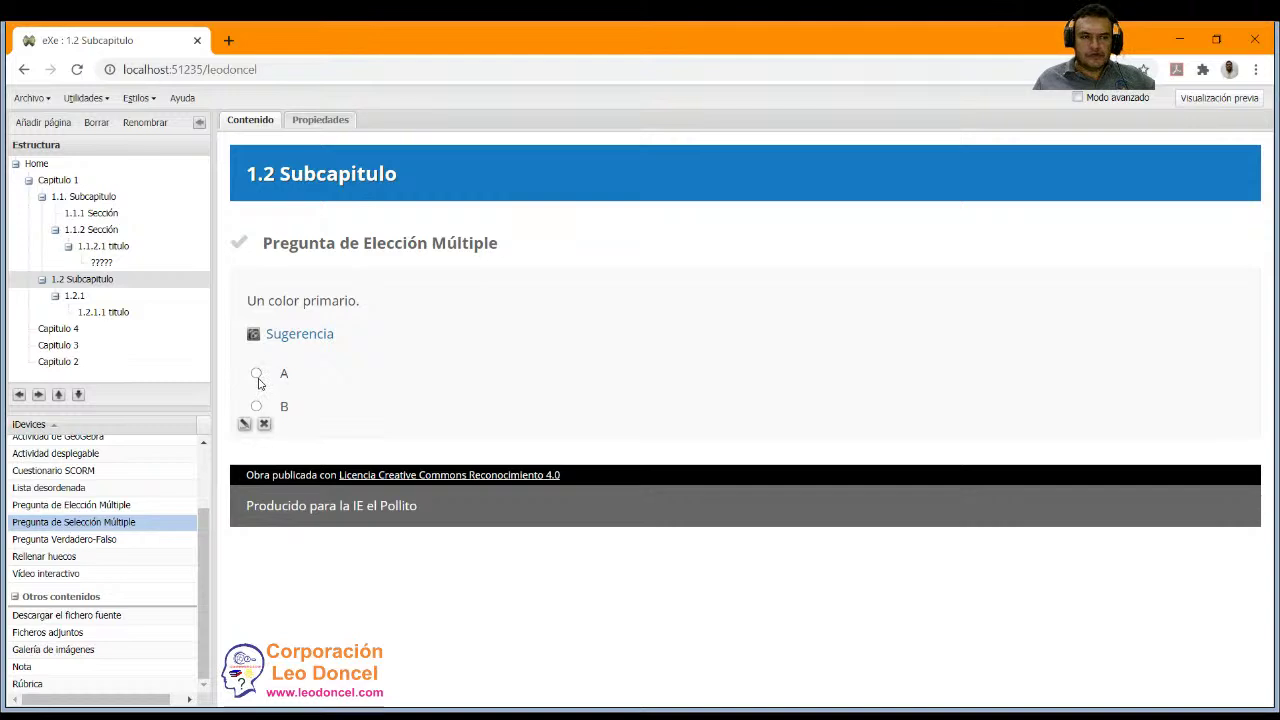
click(72, 541)
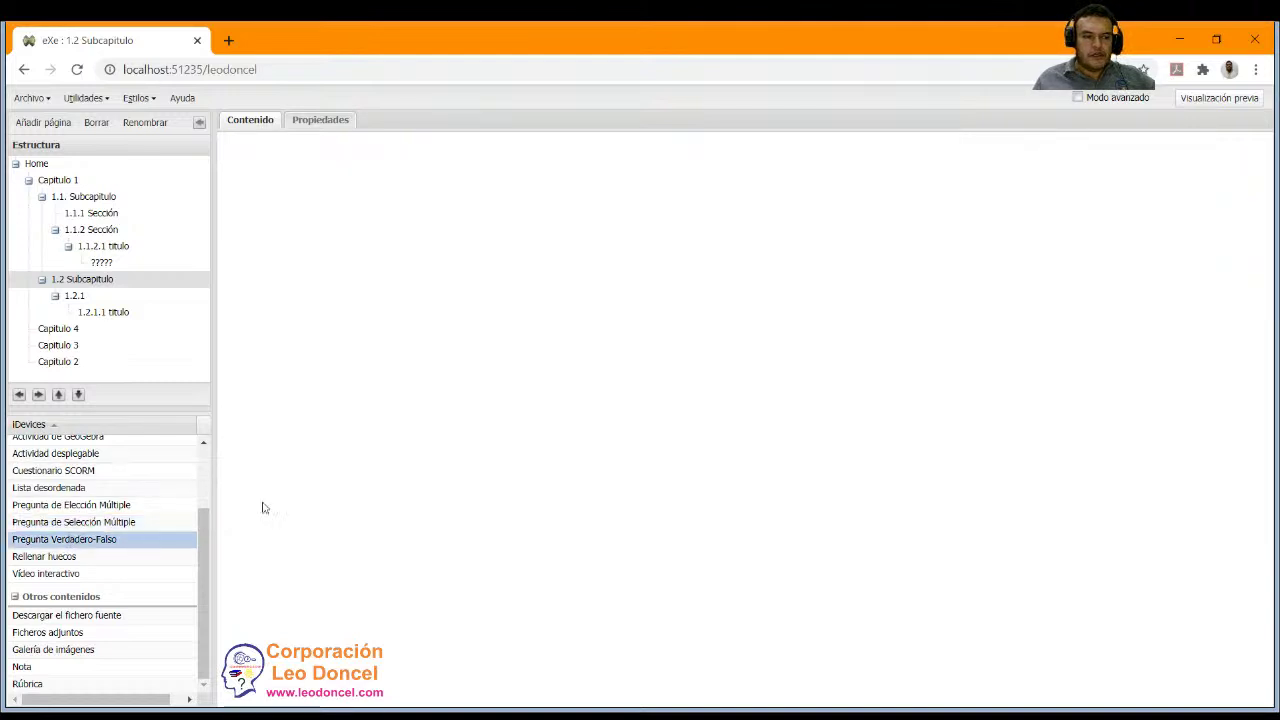
scroll(391, 421, down, 1)
scroll(391, 421, down, 1)
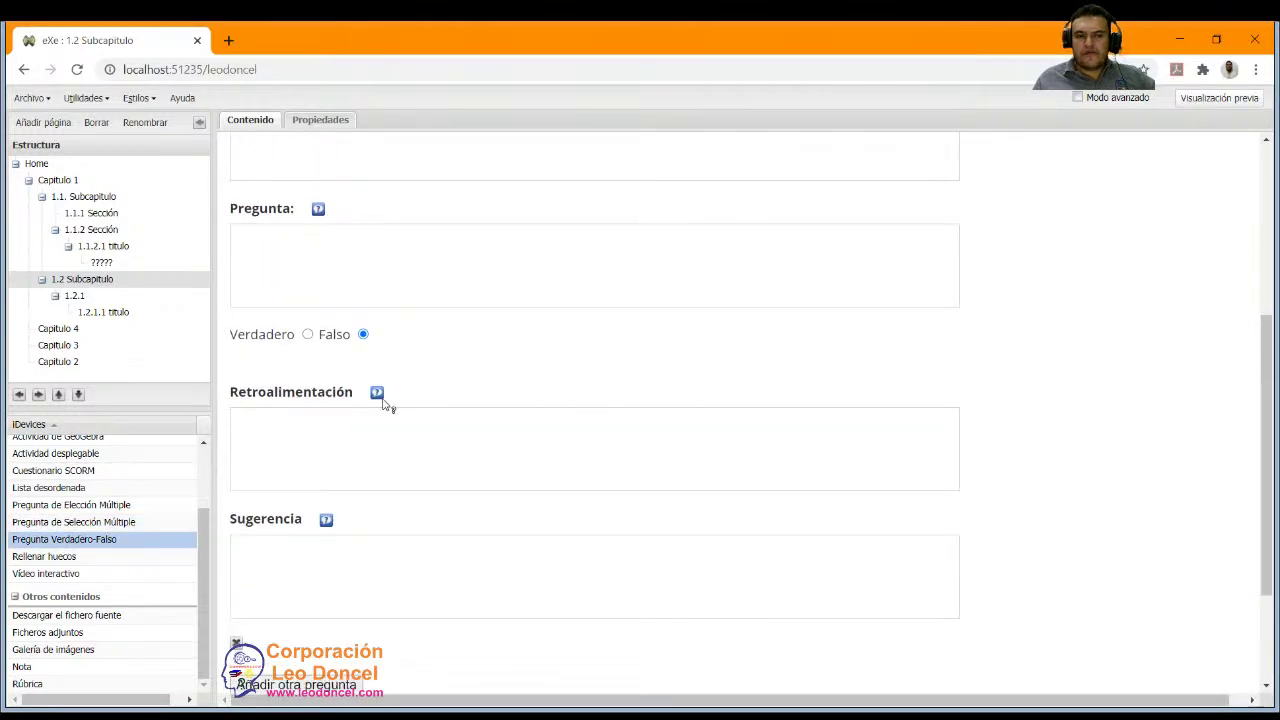
Enter "El cielo es azul?" in the Instrucciones field of the true/false activity.
scroll(387, 403, up, 2)
click(341, 318)
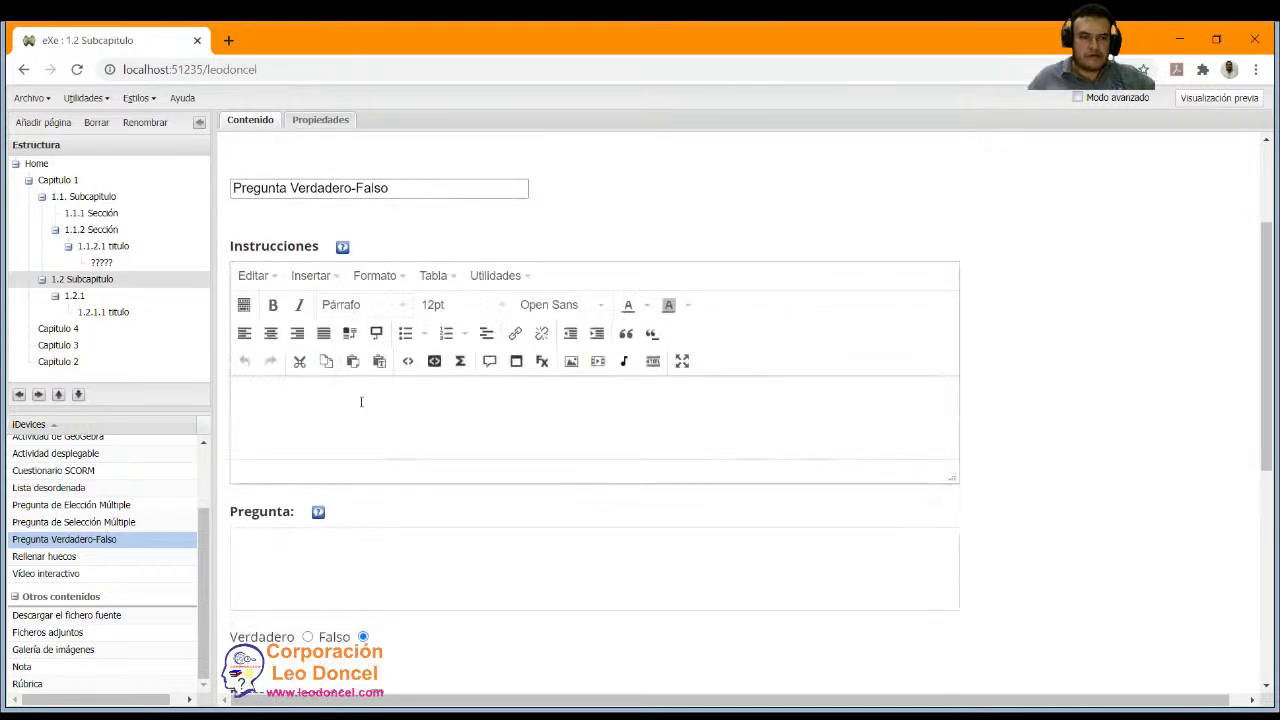
text(El cielo es azul?)
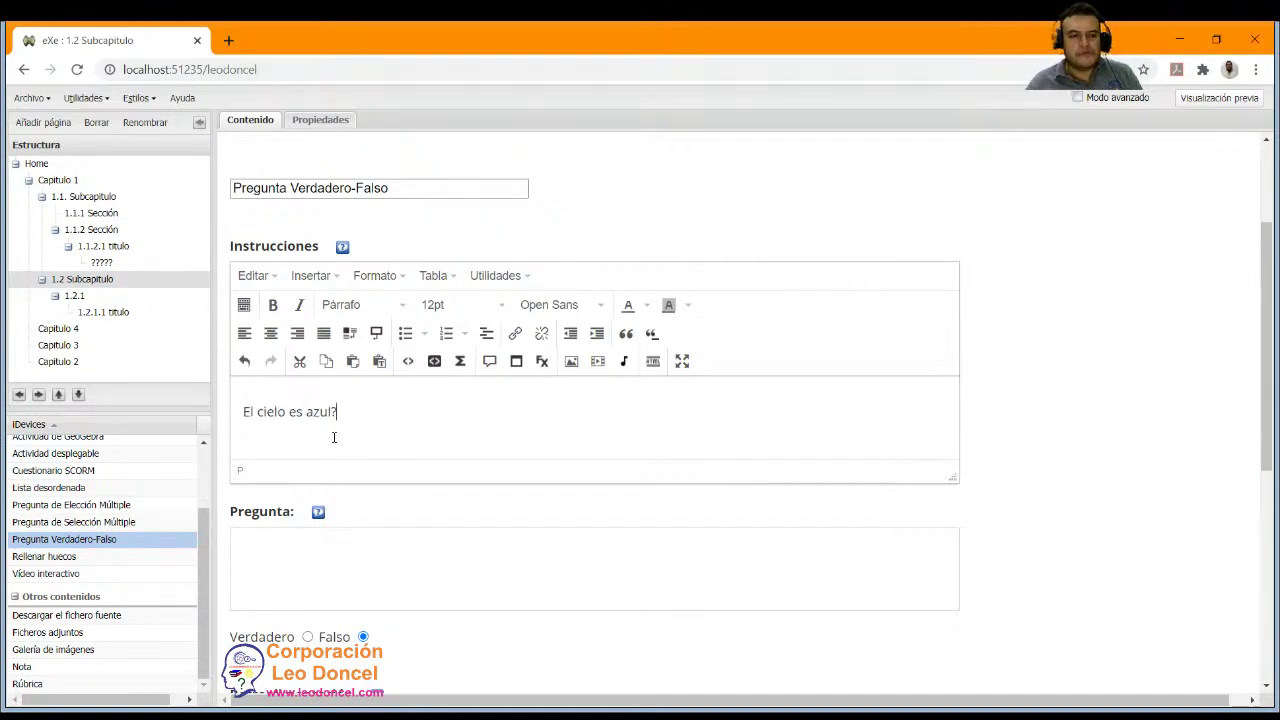
scroll(334, 435, down, 2)
scroll(360, 335, up, 2)
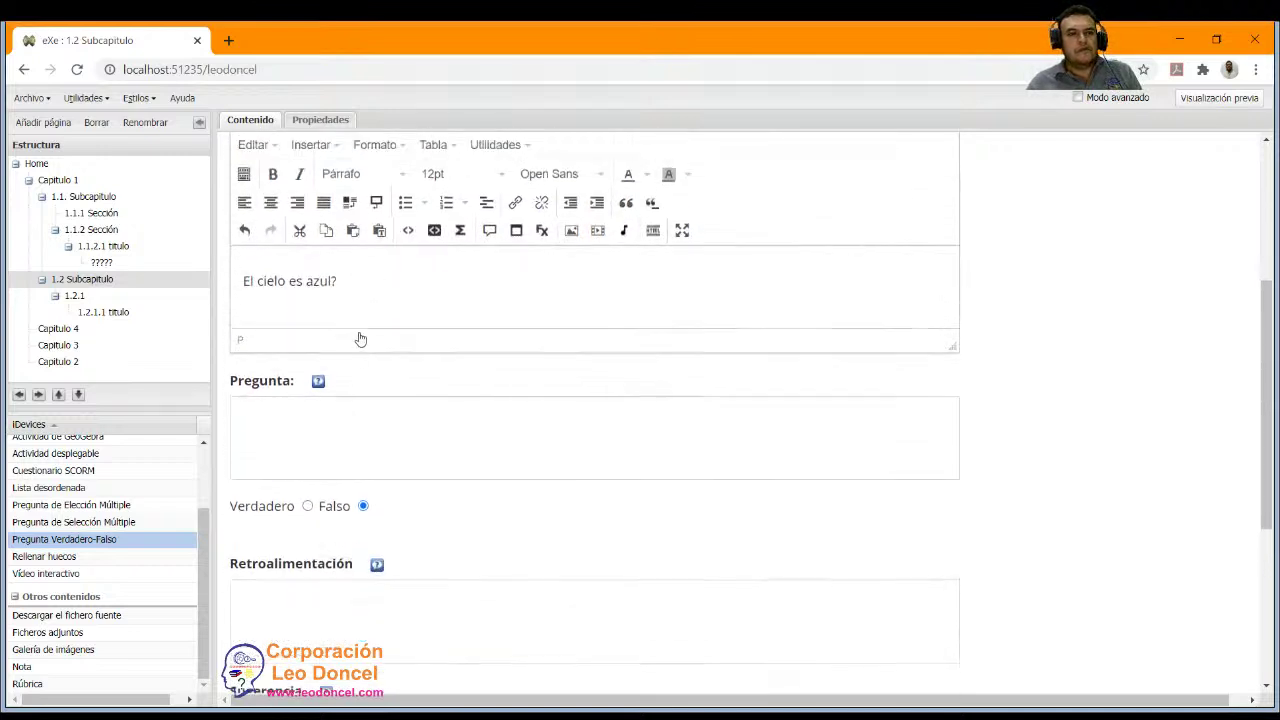
Move the text "El cielo es azul?" from the Instrucciones field to the Pregunta field and save the activity.
drag(338, 412, 243, 412)
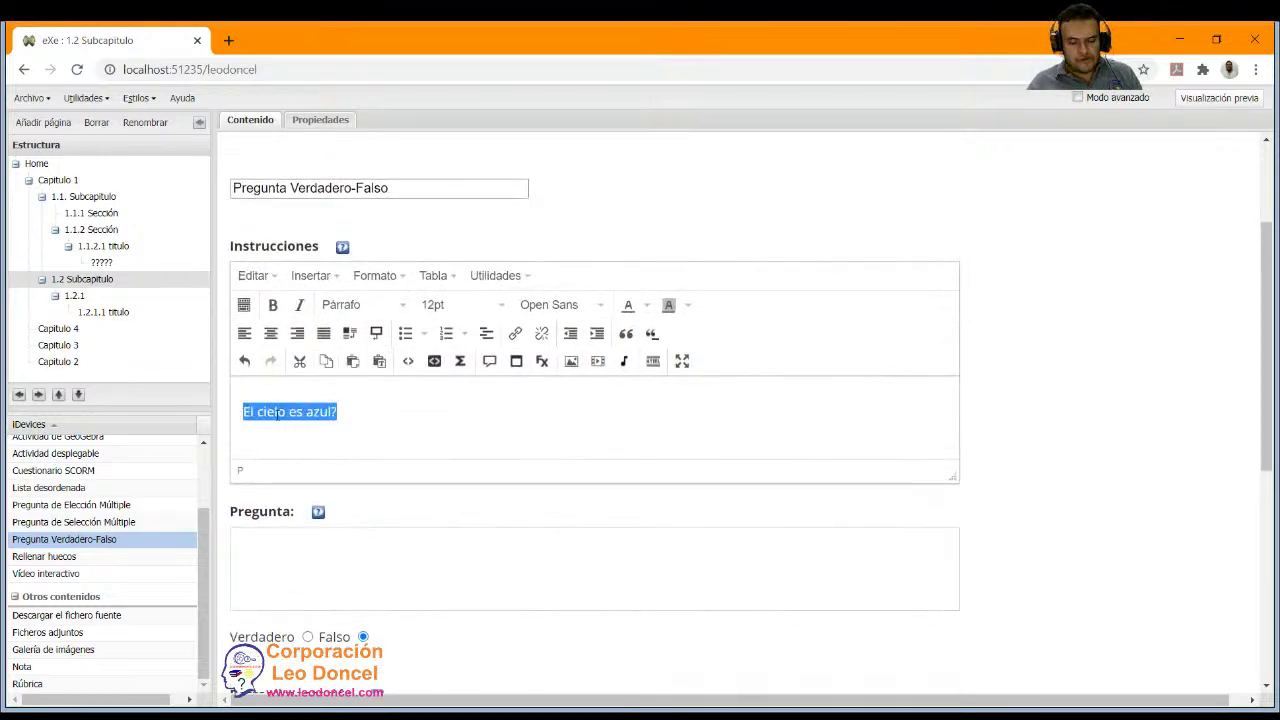
key(ctrl+x)
click(326, 568)
scroll(300, 540, down, 2)
click(284, 510)
key(ctrl+v)
scroll(316, 396, down, 3)
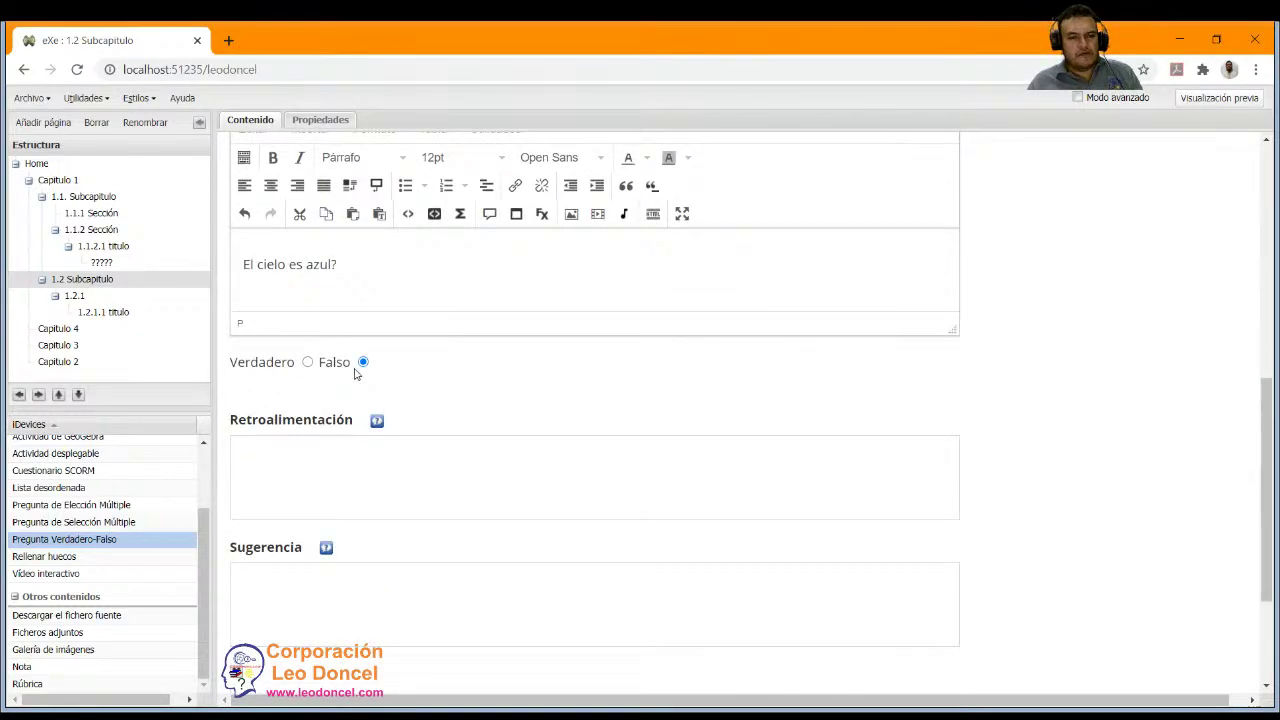
scroll(370, 495, down, 2)
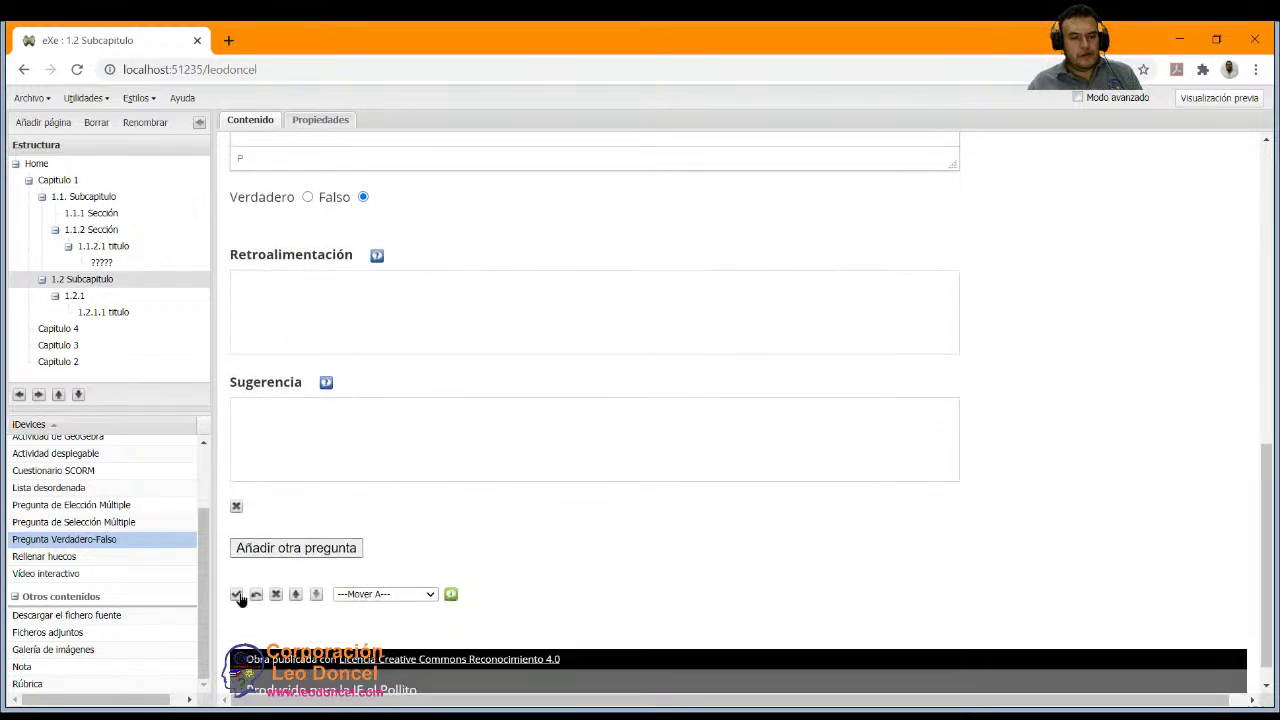
click(237, 594)
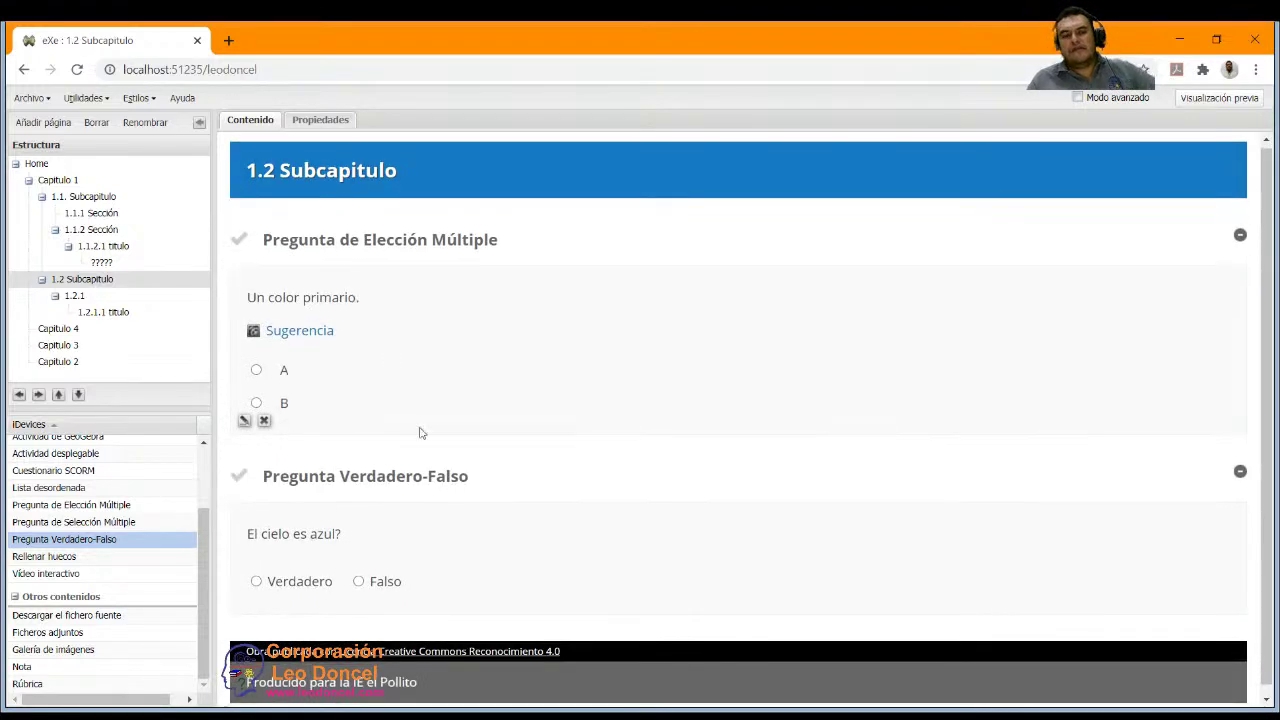
Reopen the Pregunta Verdadero-Falso activity for editing and examine its title and remaining fields.
drag(386, 468, 468, 468)
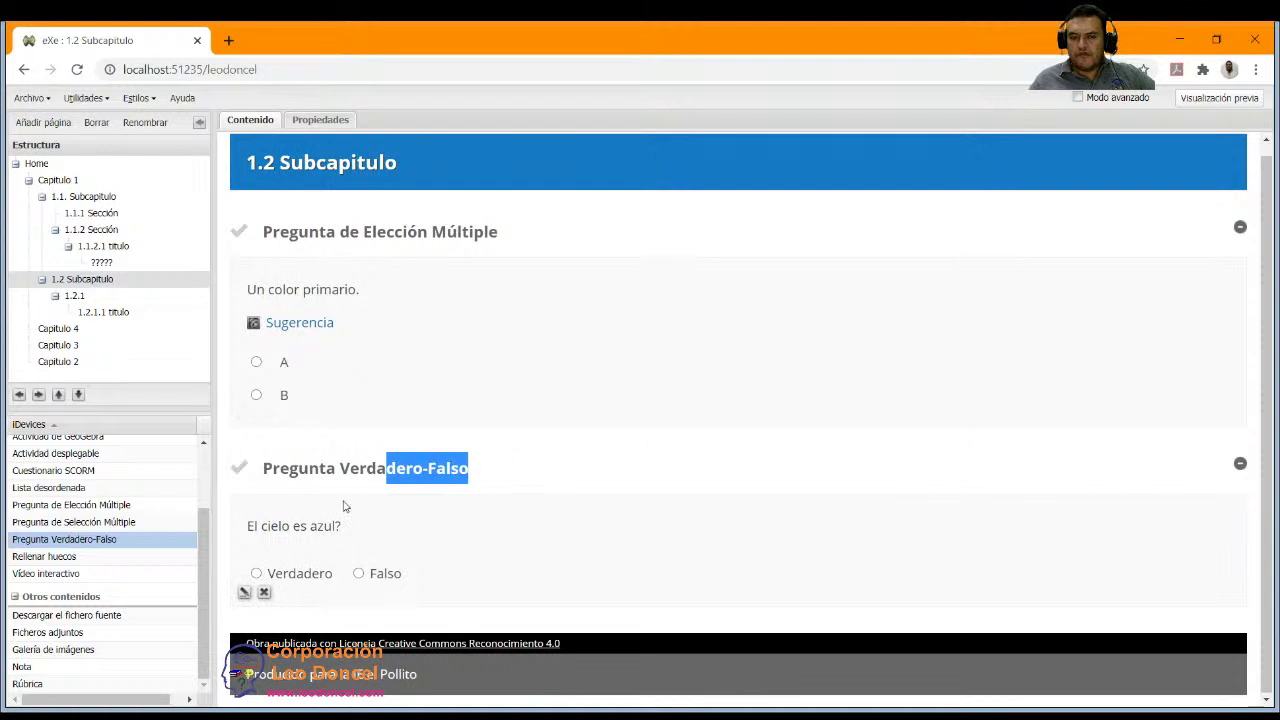
click(245, 592)
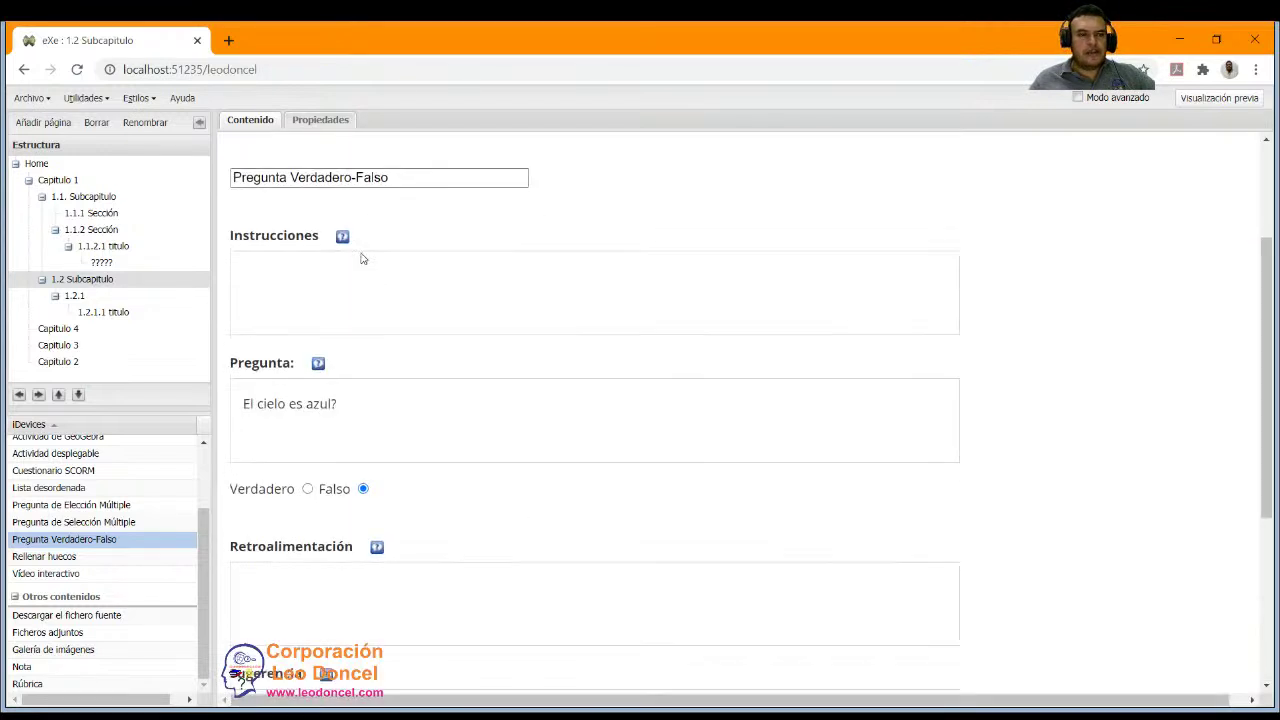
triple_click(313, 177)
click(258, 177)
drag(276, 177, 388, 177)
scroll(417, 368, down, 5)
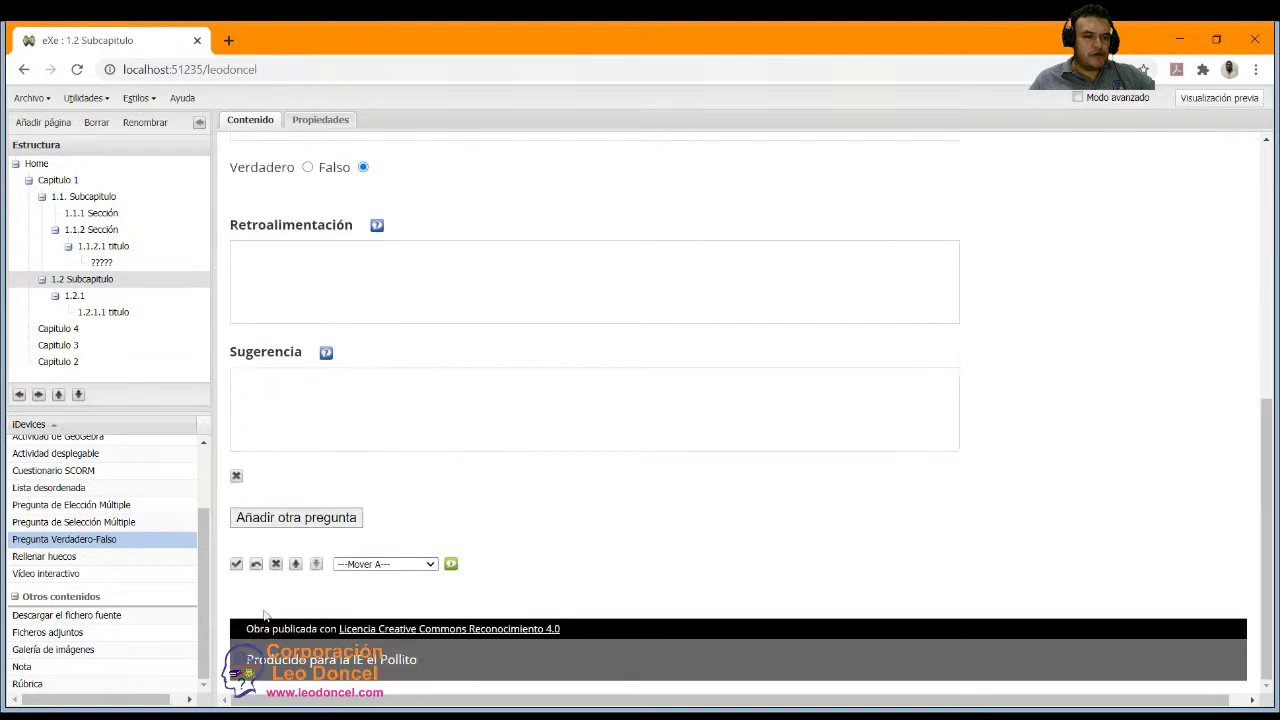
Save the true/false activity and compare the feedback for answering Verdadero with that for Falso.
click(236, 566)
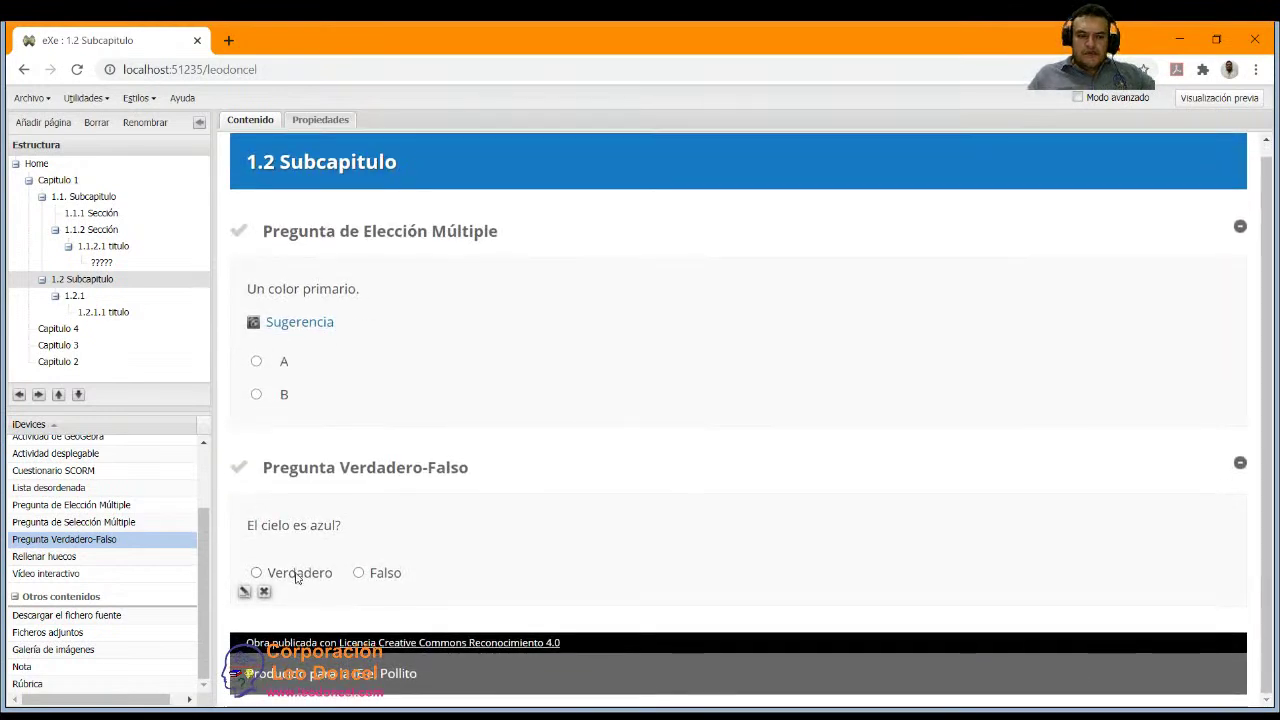
click(297, 577)
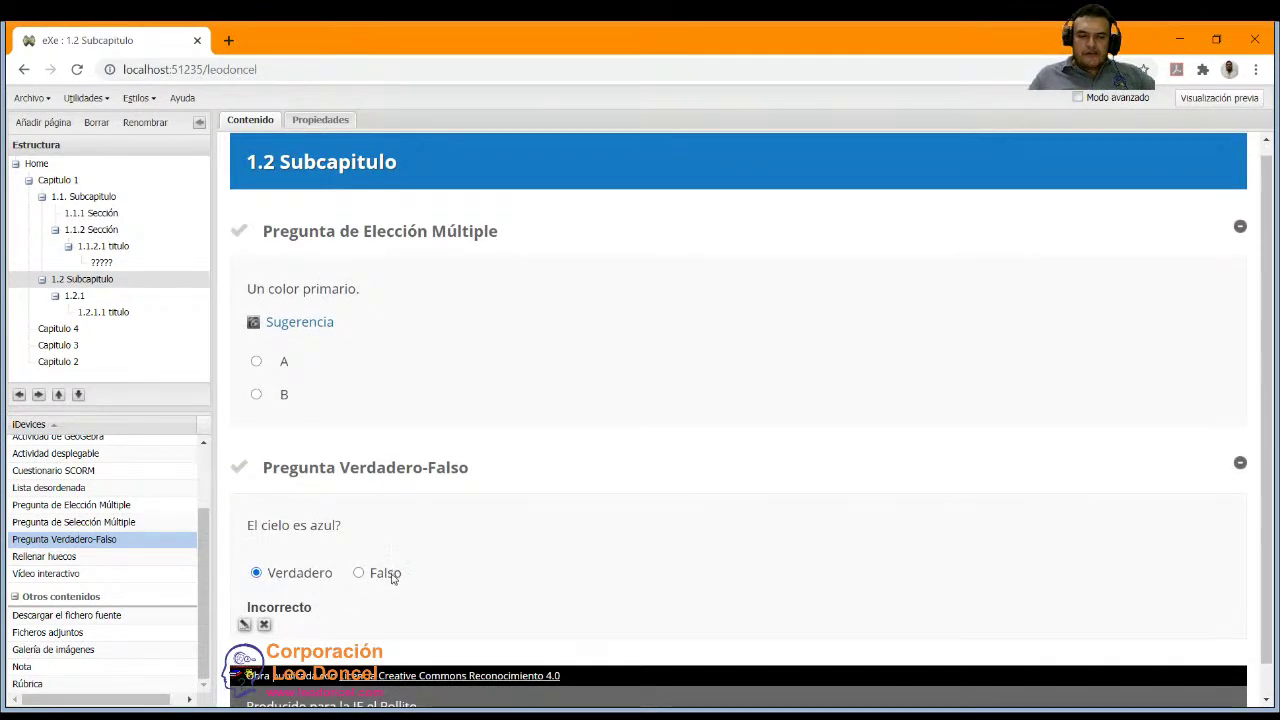
click(360, 573)
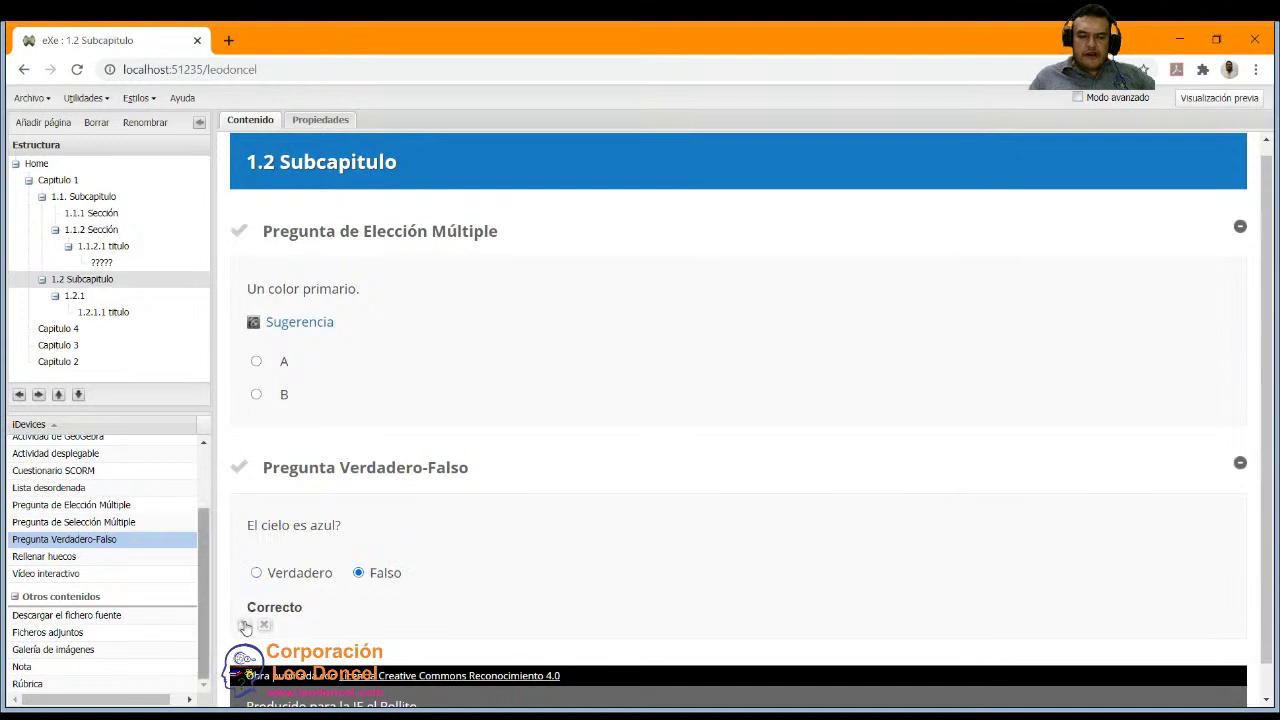
Reopen the true/false activity and enter "Sugerencia" as its hint and "Retroalimentación" as its feedback.
click(245, 626)
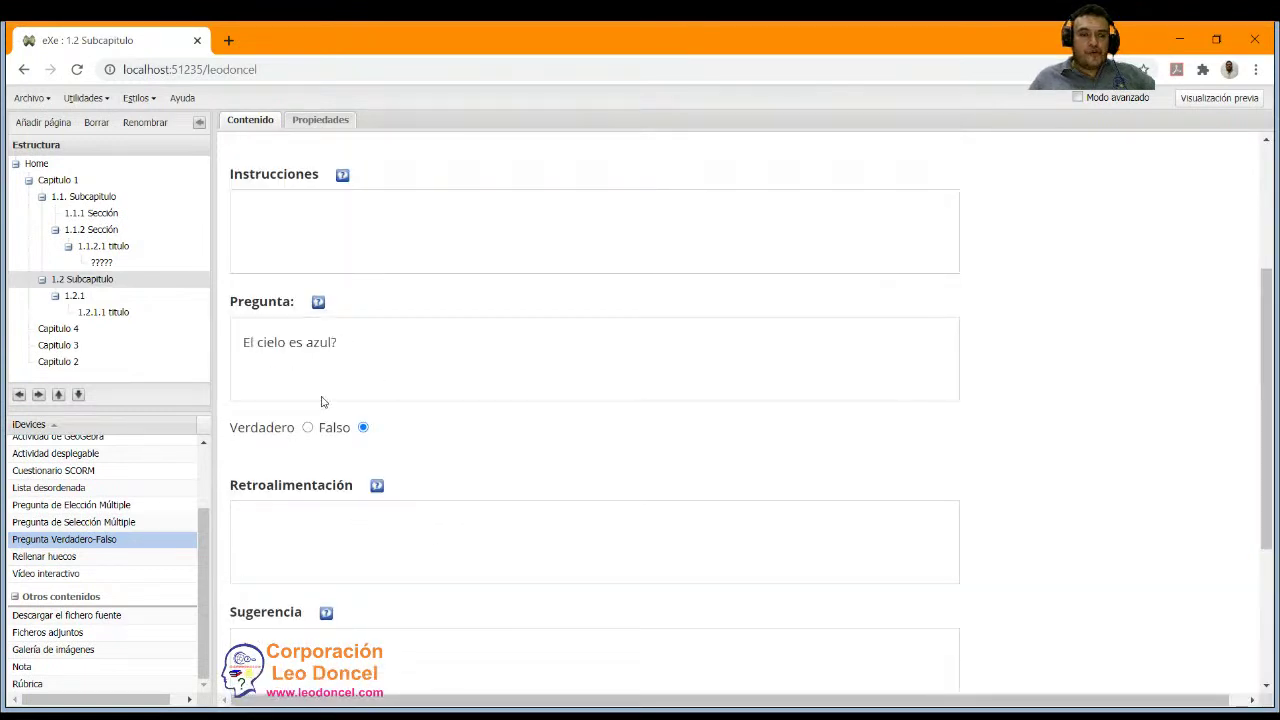
scroll(300, 443, up, 1)
scroll(363, 322, down, 3)
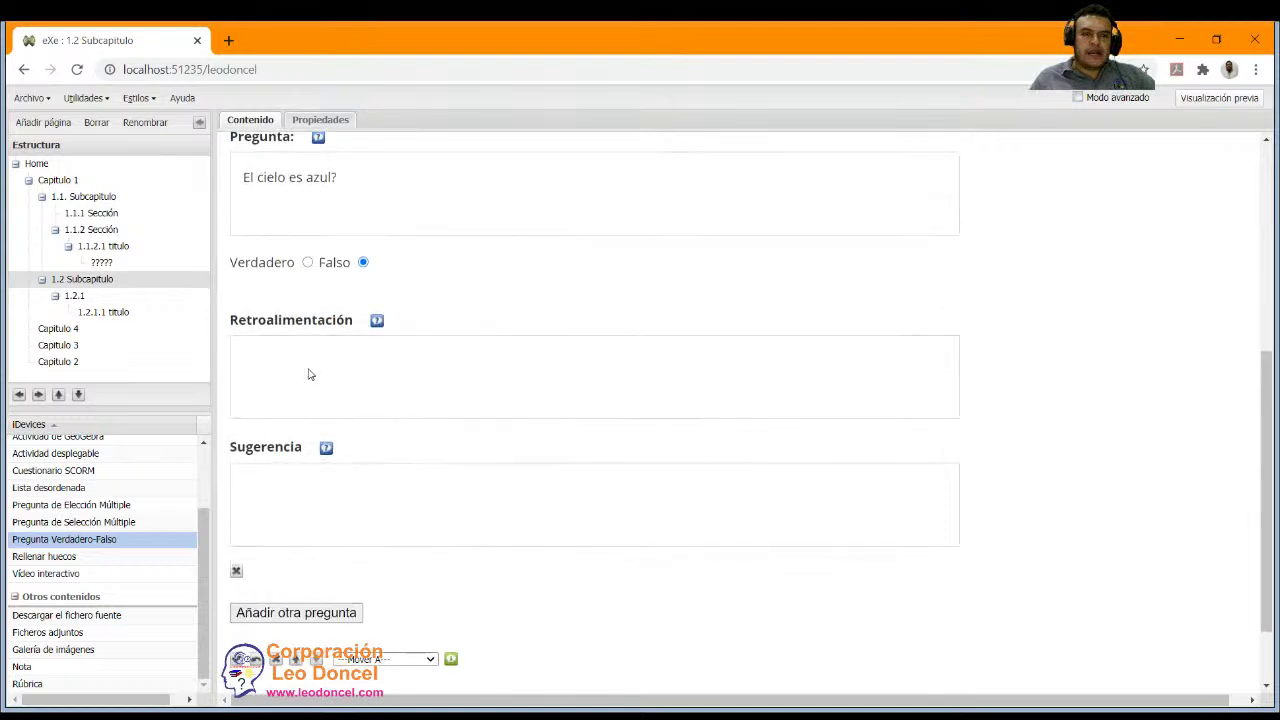
click(295, 345)
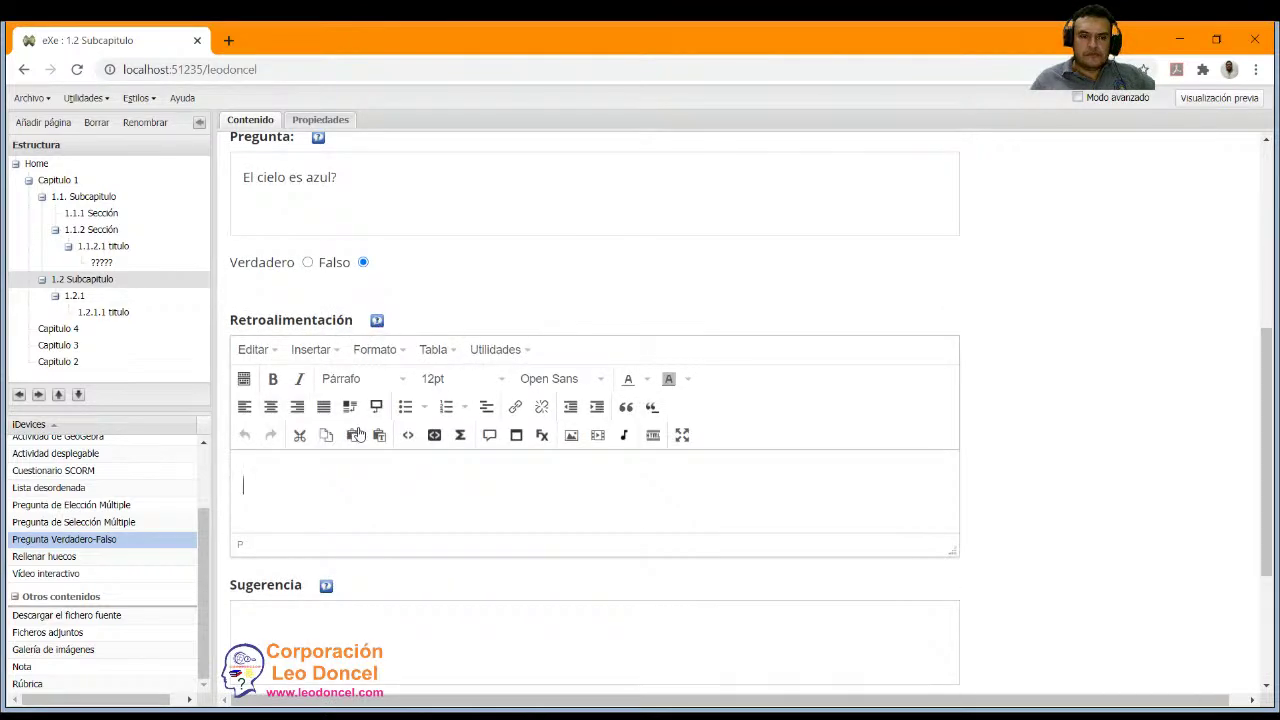
scroll(374, 547, down, 1)
scroll(374, 547, down, 2)
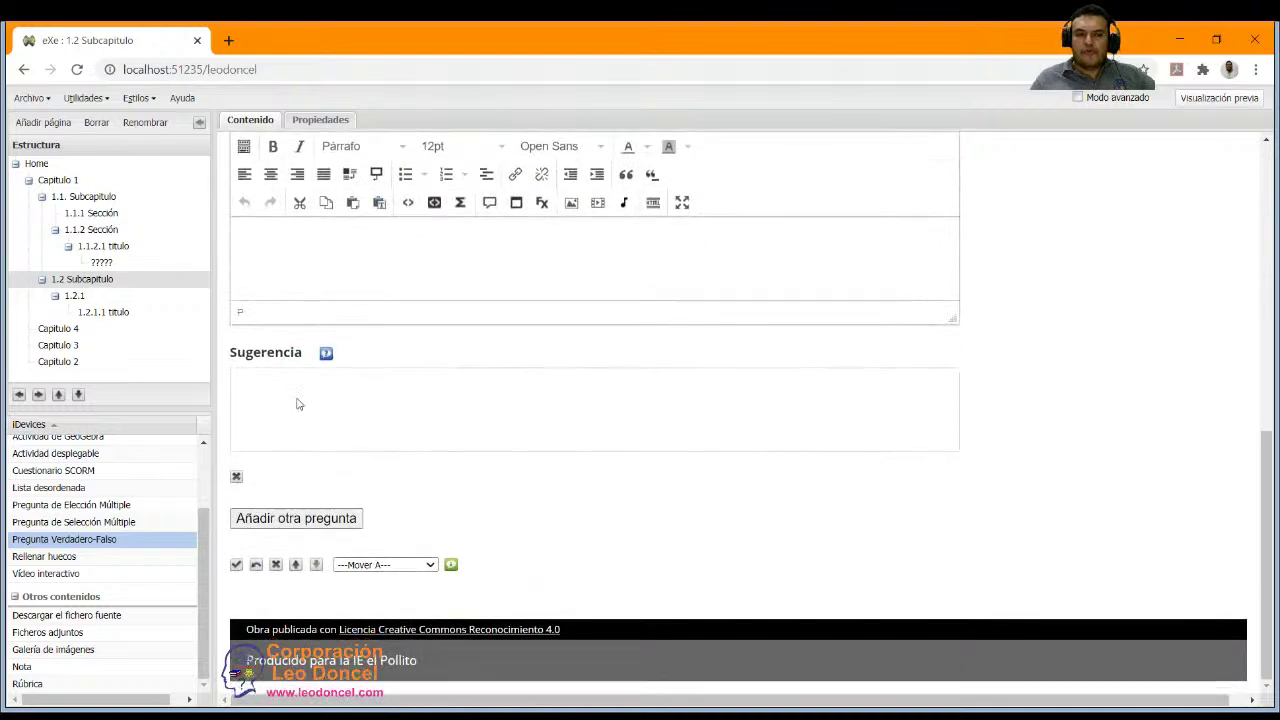
click(298, 408)
text(Sugerencia)
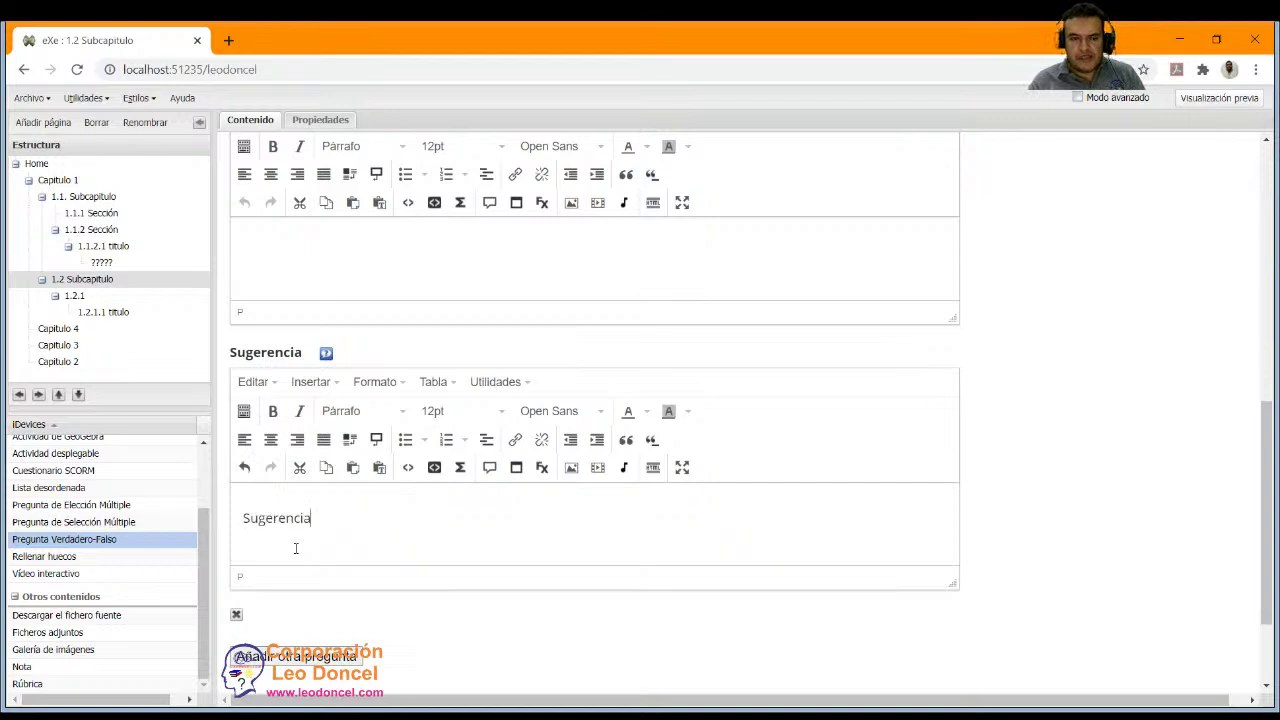
scroll(295, 548, up, 3)
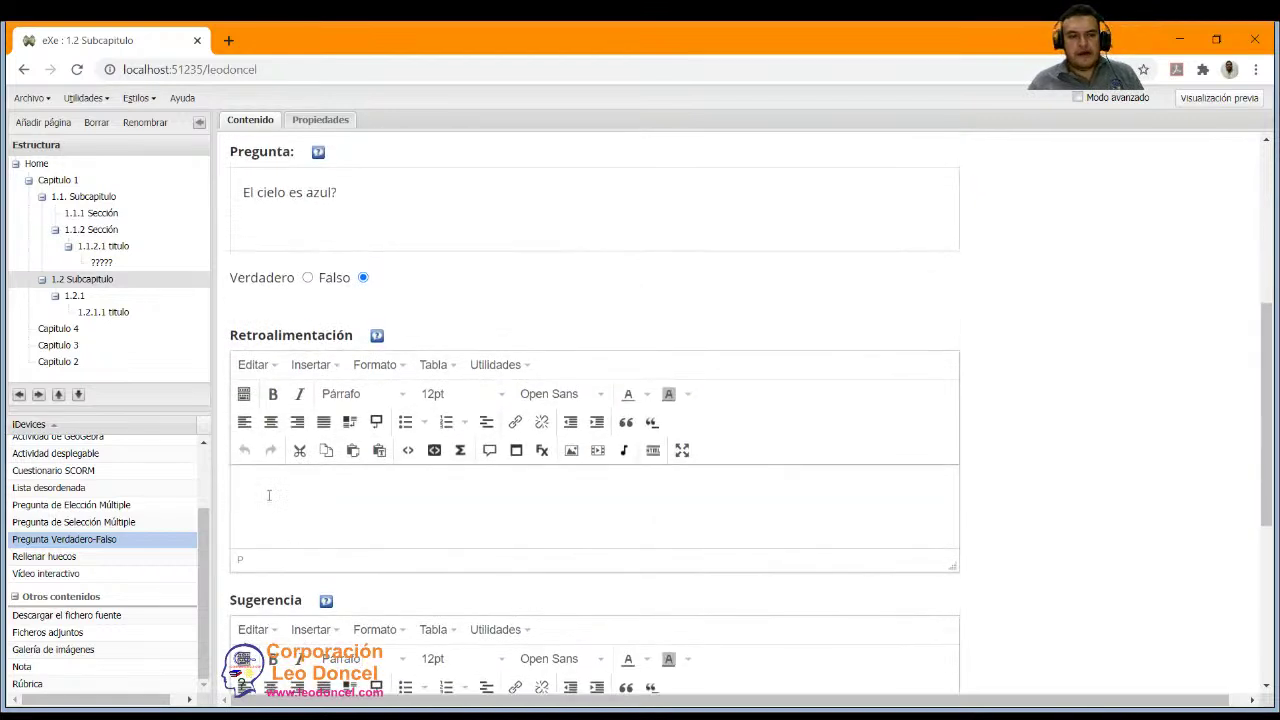
text(Retroalimentación)
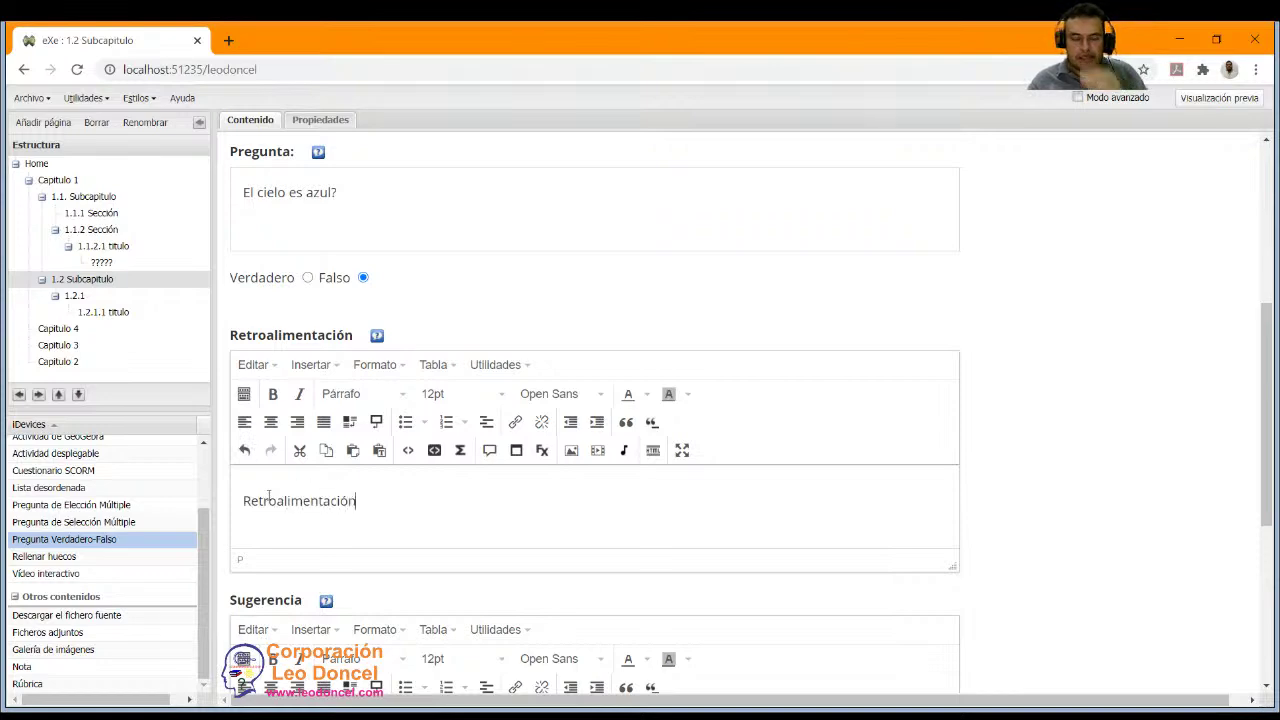
scroll(275, 509, down, 5)
Save the true/false activity, then show and hide its hint.
click(241, 566)
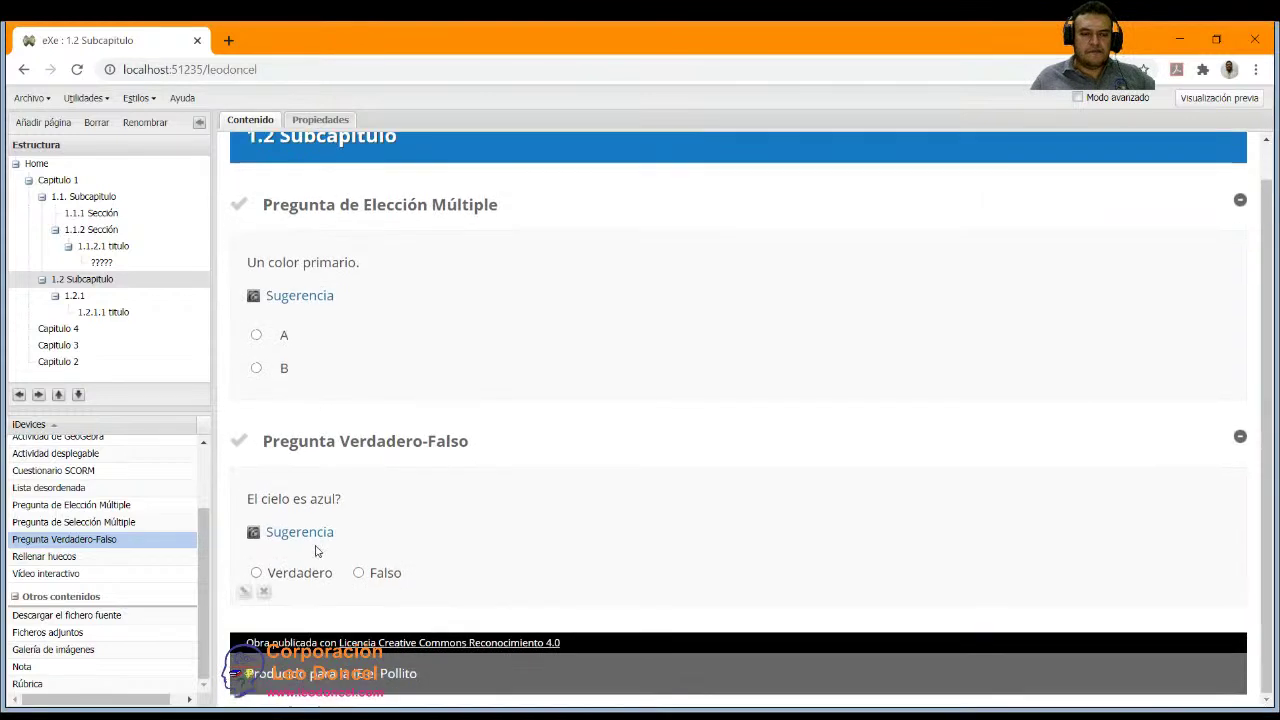
click(320, 538)
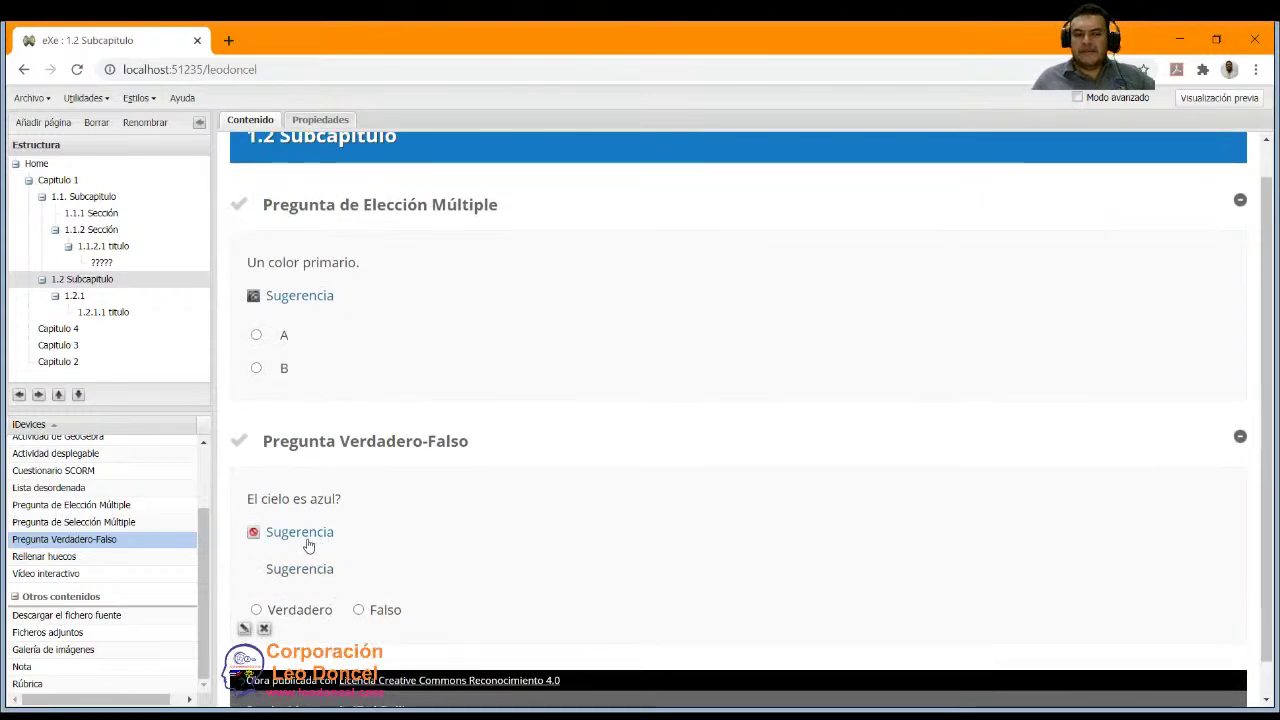
click(297, 536)
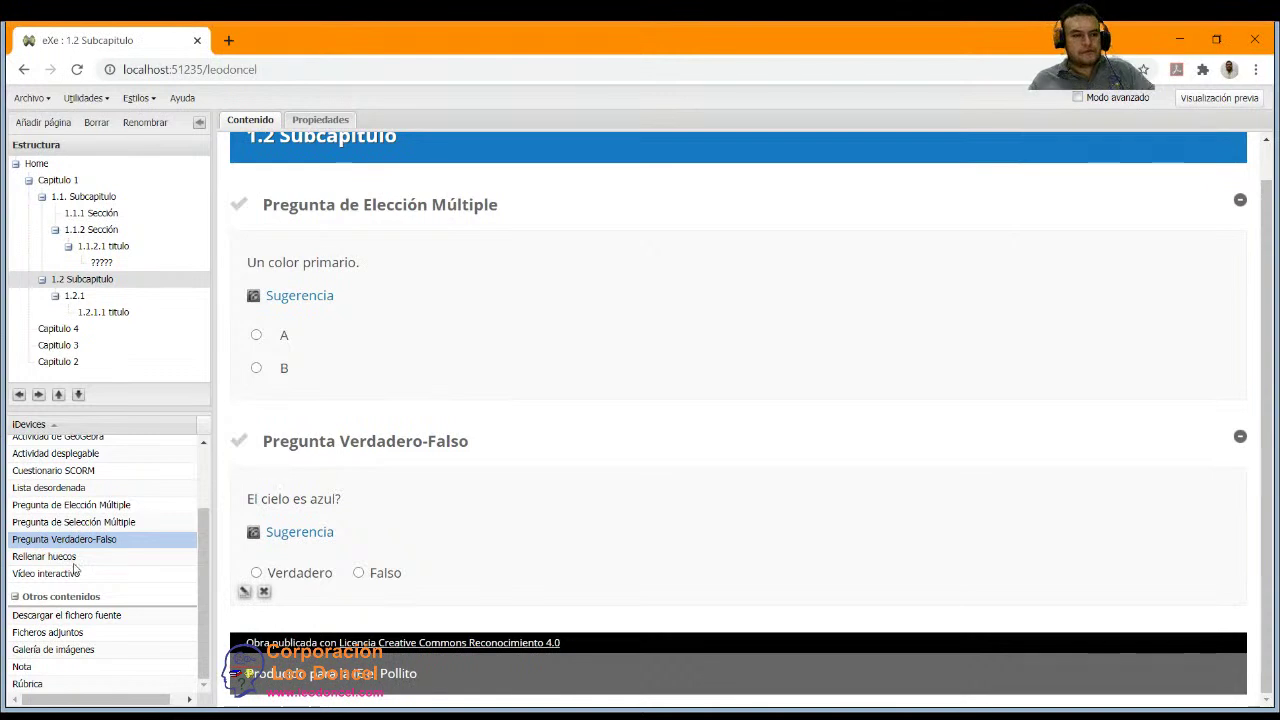
Add a Rellenar huecos activity to the 1.2.1.1 titulo page.
scroll(86, 530, up, 3)
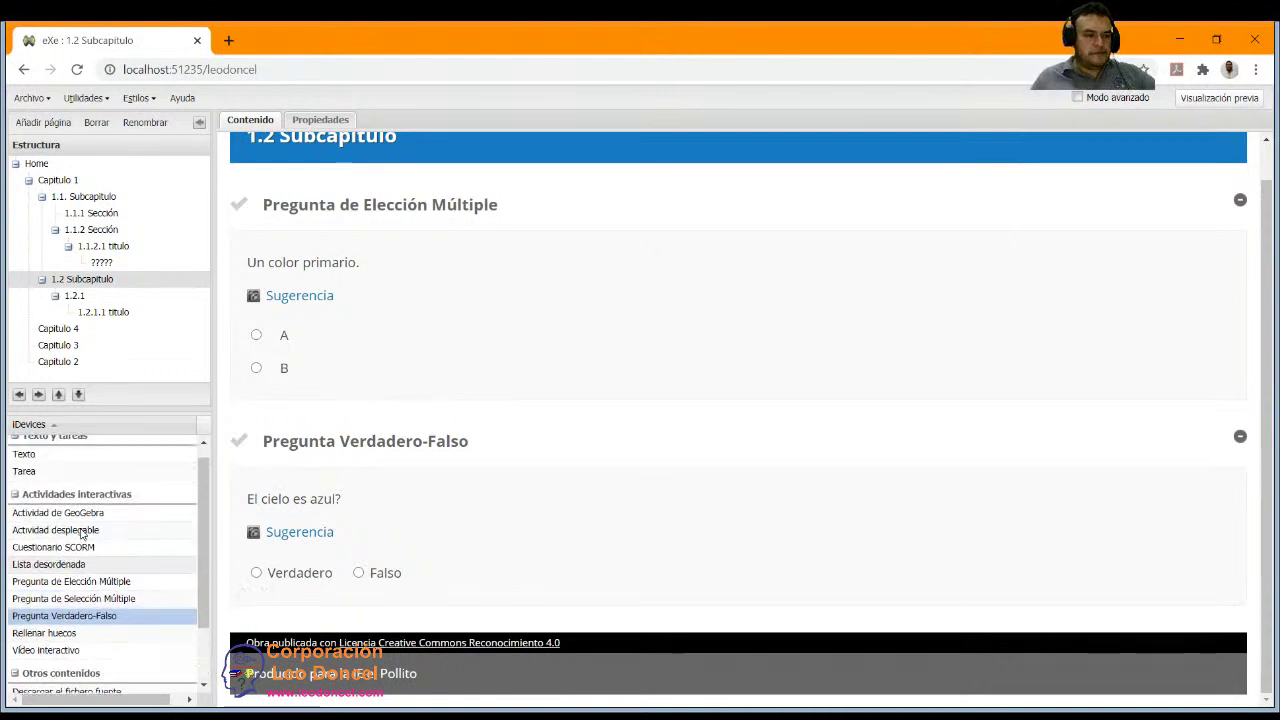
click(74, 296)
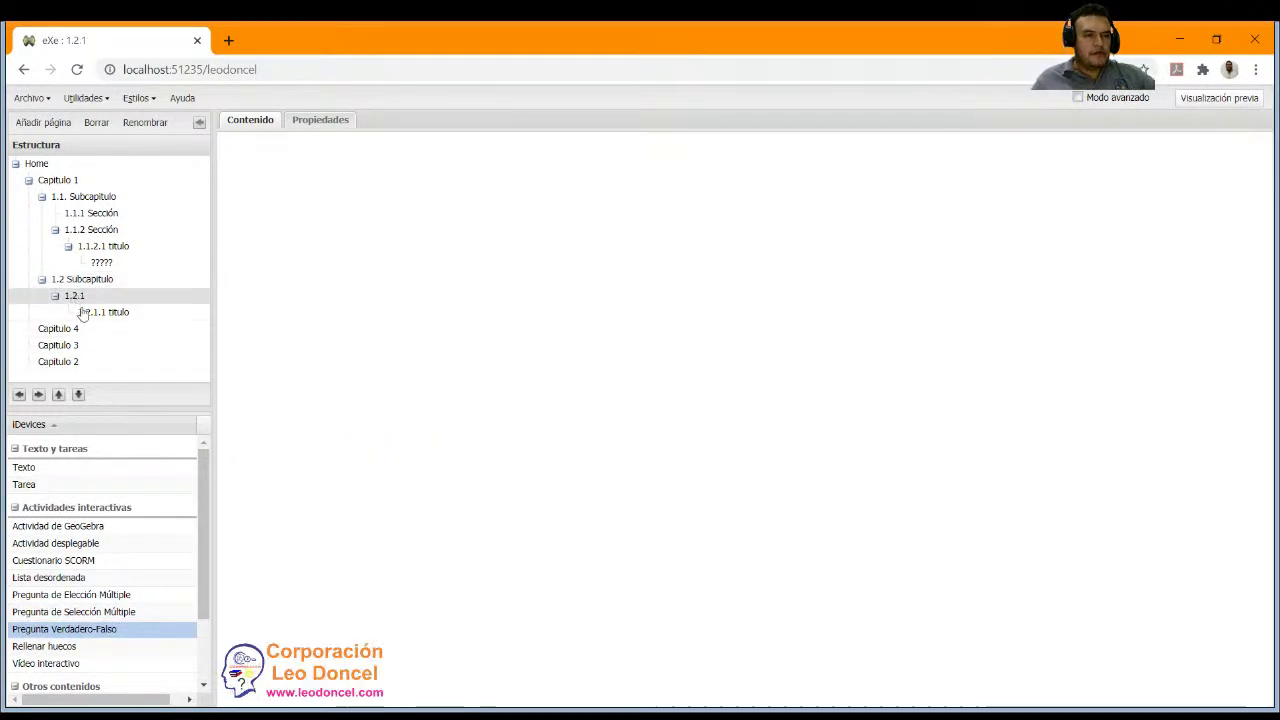
click(110, 315)
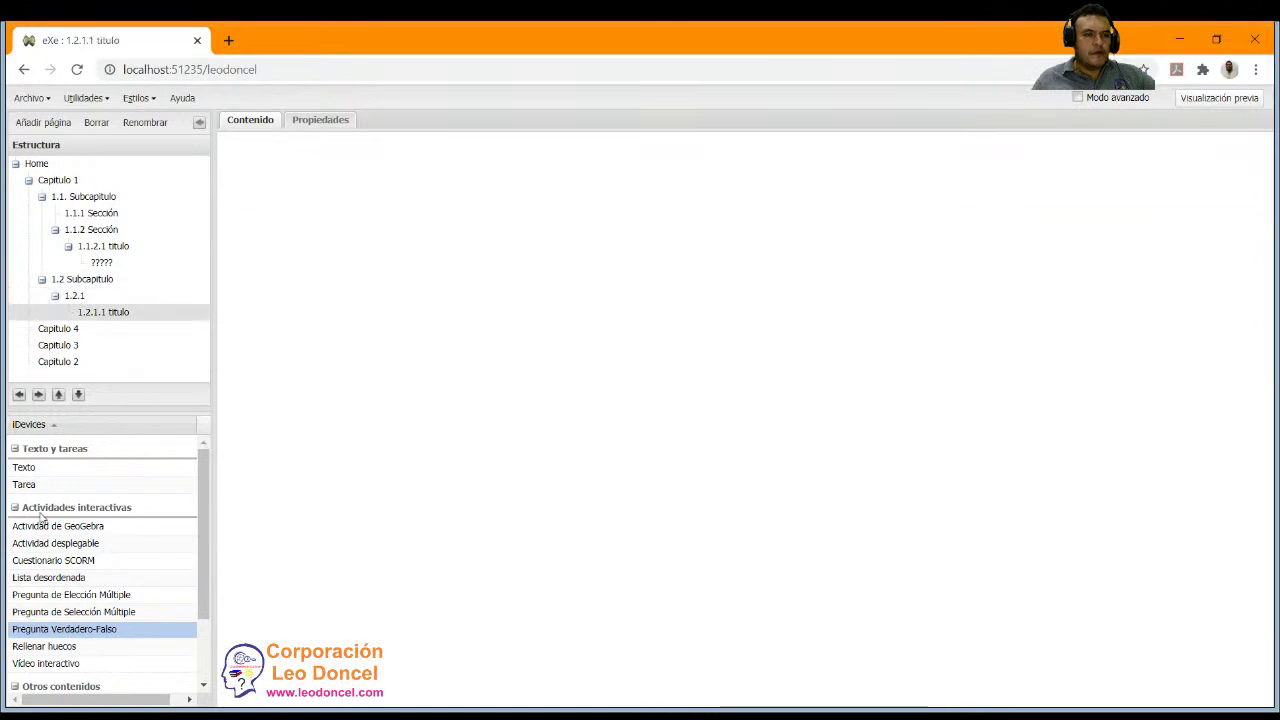
scroll(45, 560, down, 2)
click(50, 557)
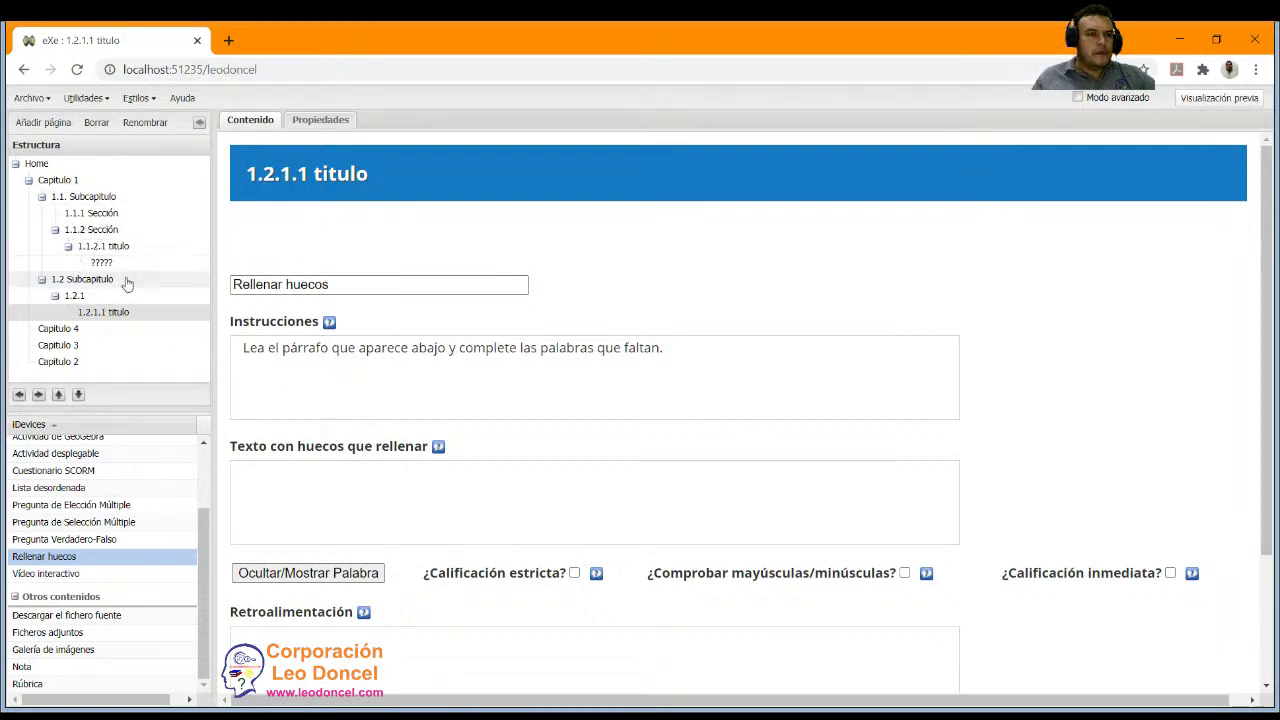
Look through the activities on pages 1.1. Subcapitulo, 1.1.2 Sección, 1.2.1 and Capitulo 4, and return to 1.2.1.1 titulo.
click(86, 200)
click(90, 213)
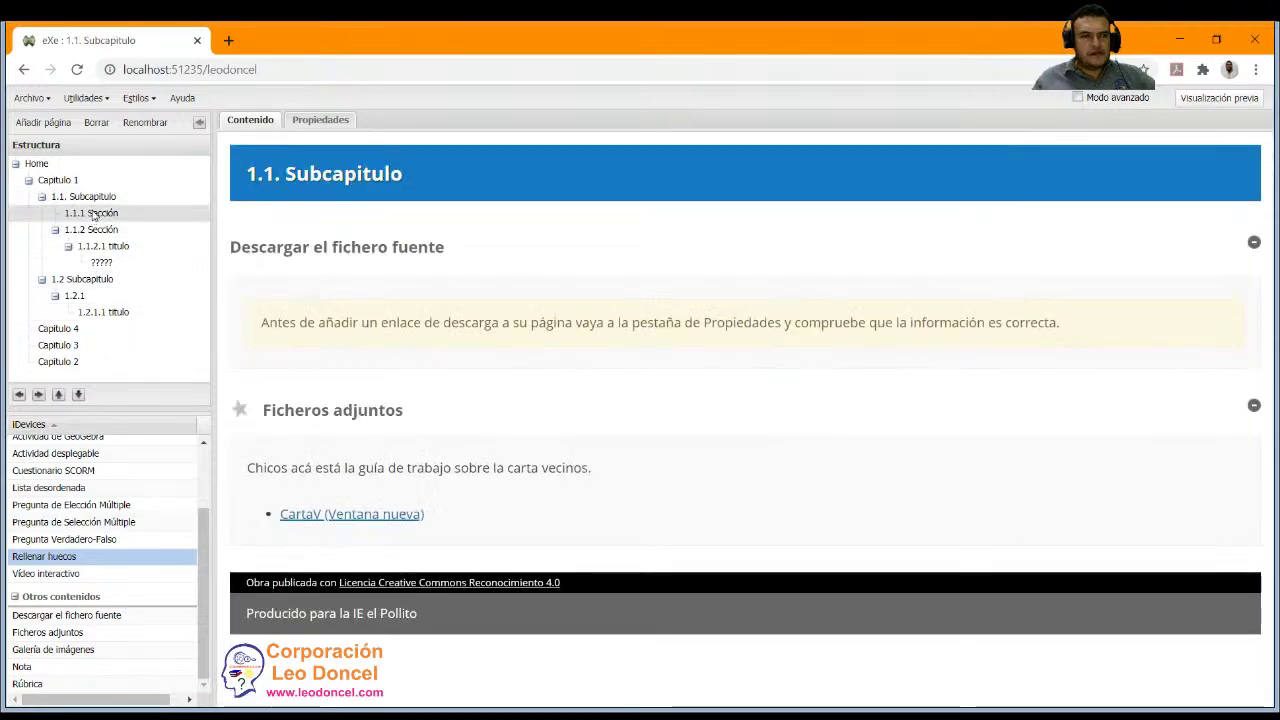
click(100, 229)
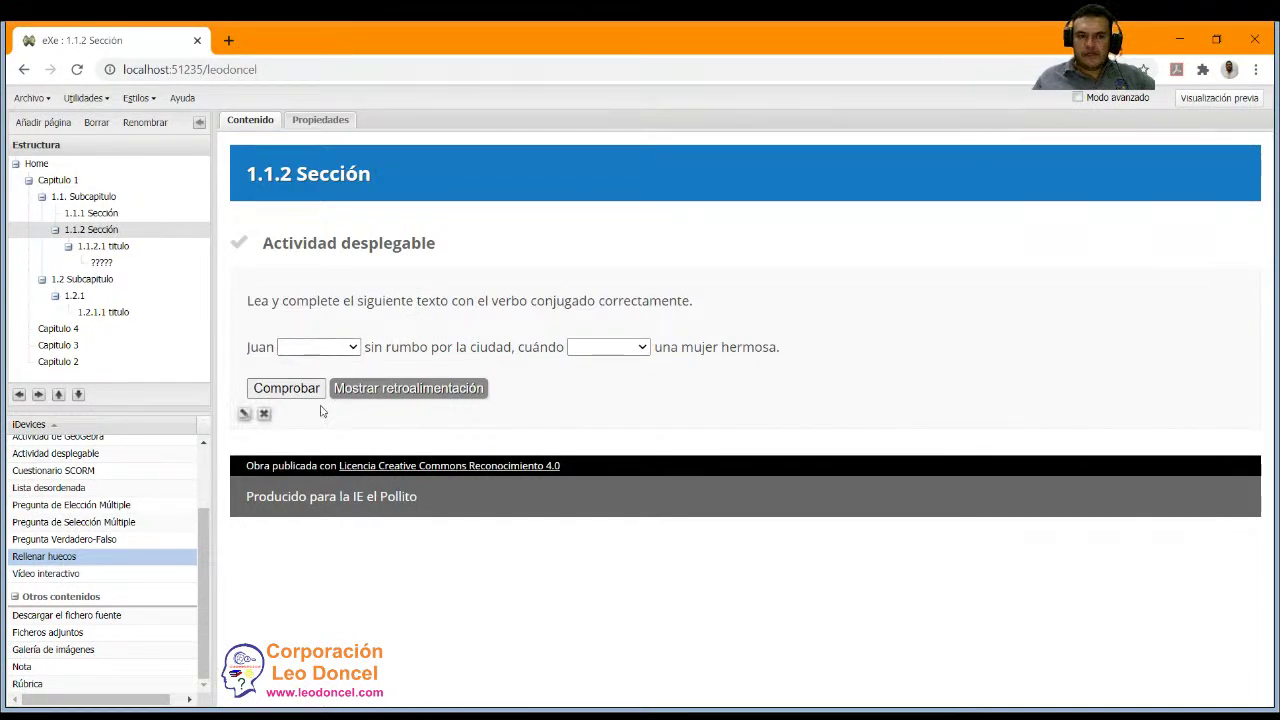
click(102, 311)
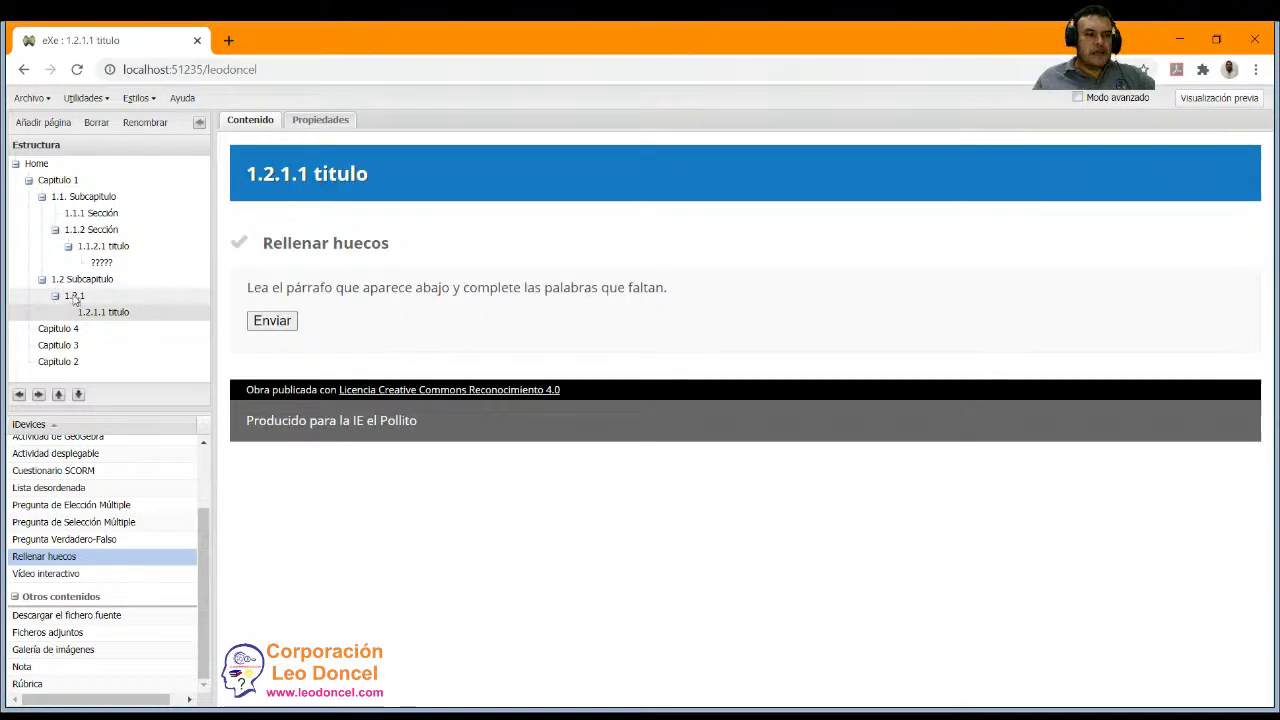
click(73, 296)
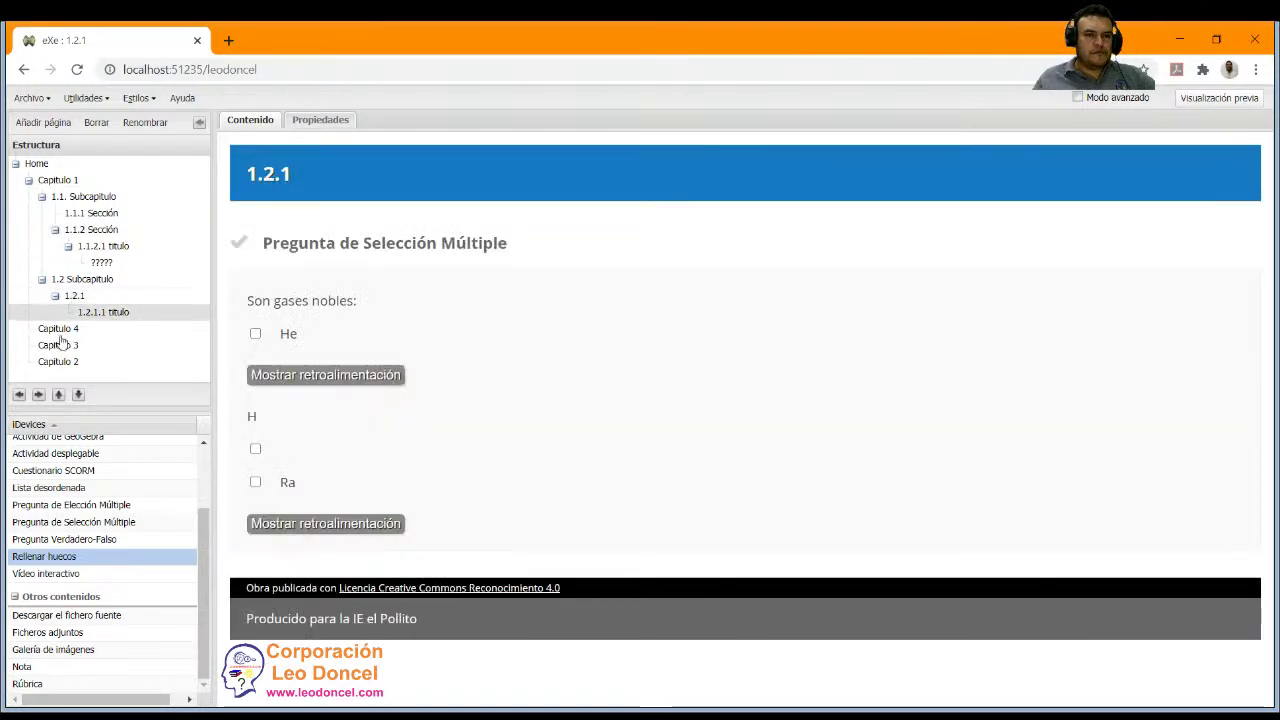
key(Down)
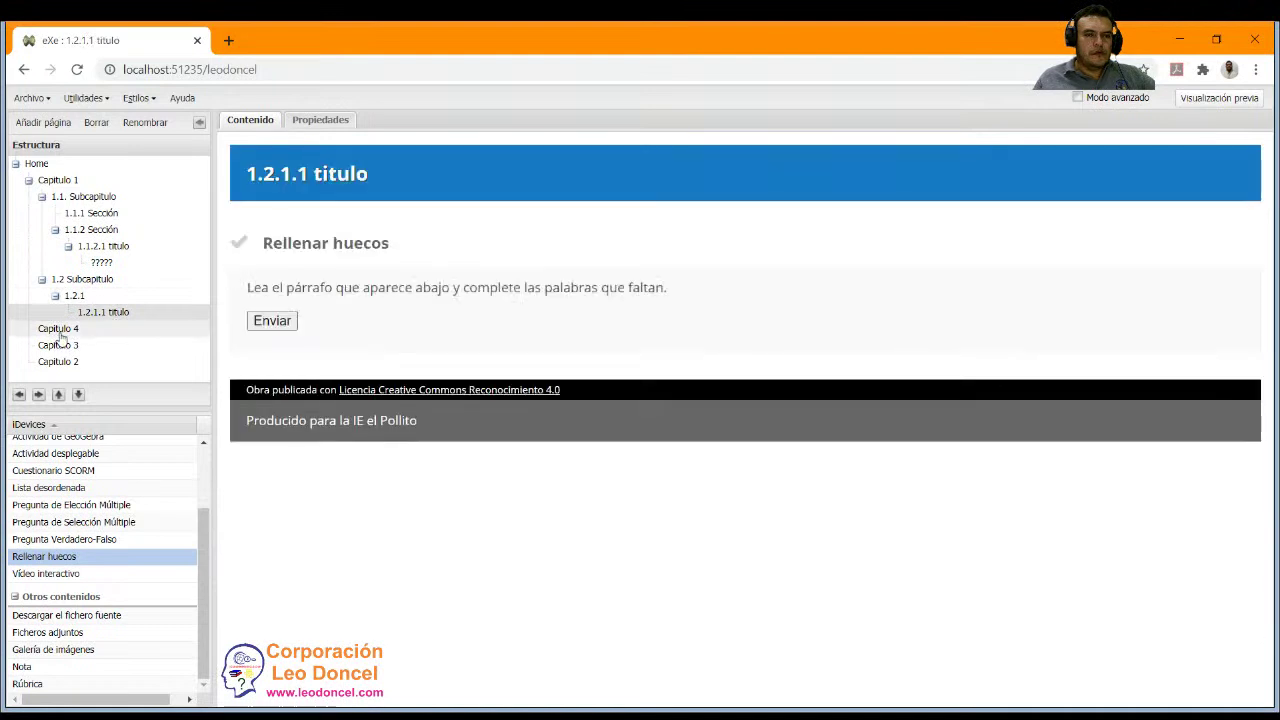
click(58, 330)
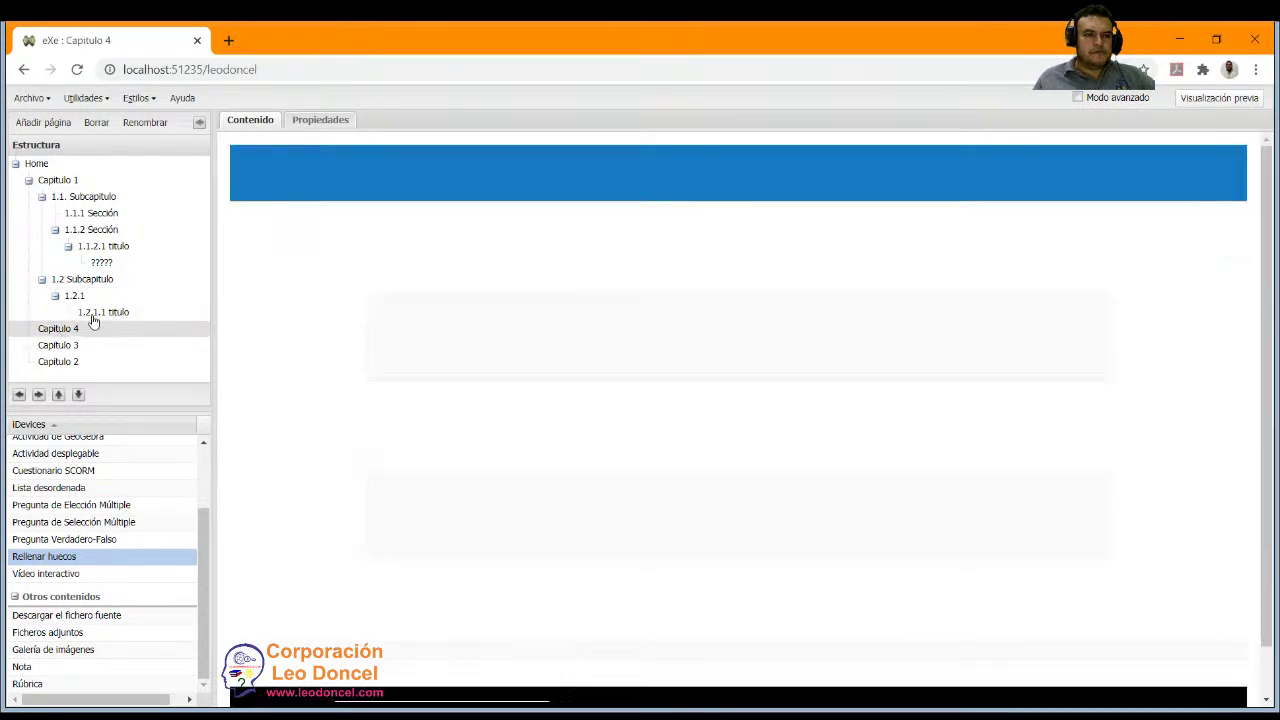
click(93, 318)
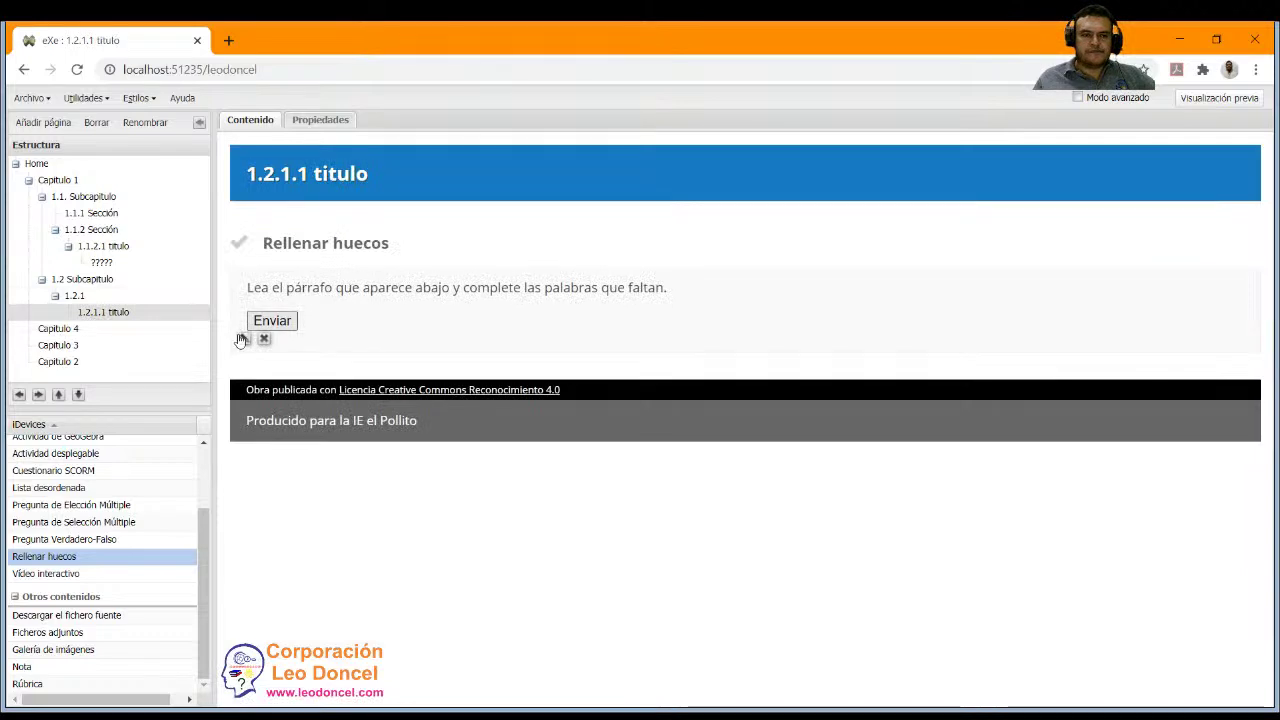
Try to reopen the Rellenar huecos activity for editing and save the course package.
click(242, 340)
click(605, 448)
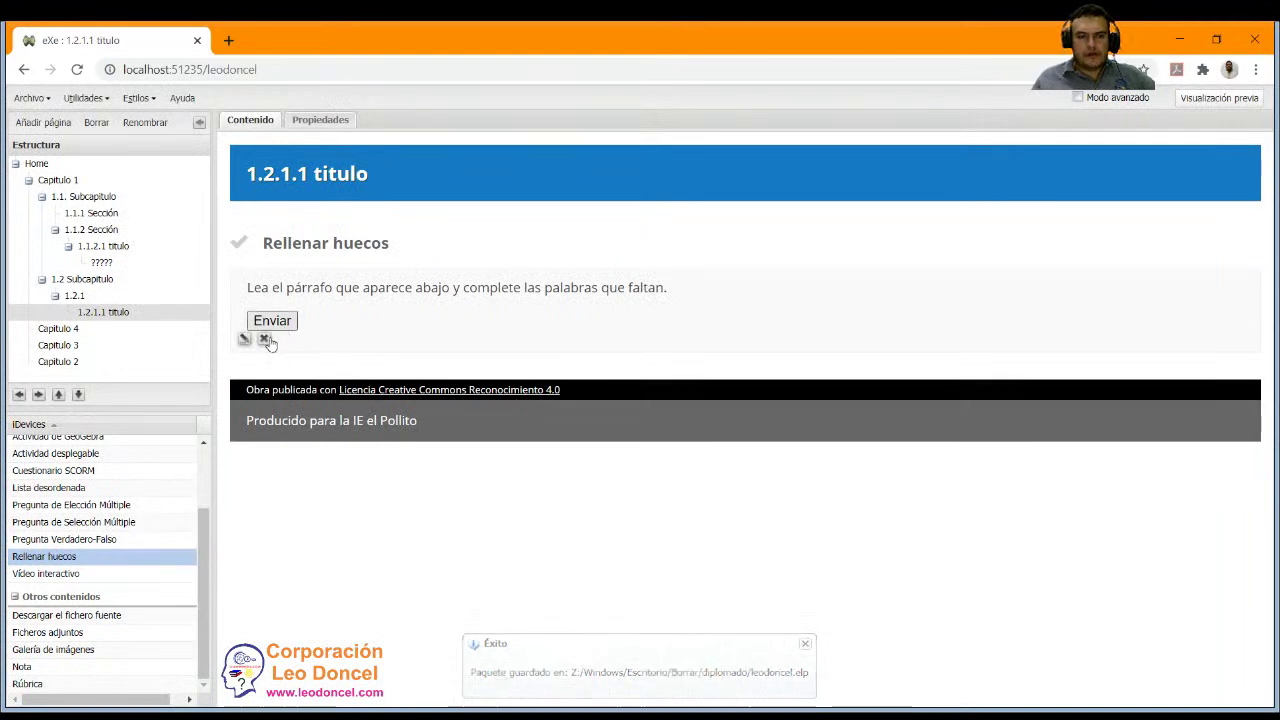
Enter gap text "¿Por qué se enredan si esas palabras son fáciles ?porque su uso no está claramente diferenciado, ah ya entendí el porqué de tu preocupación... jjajajaj".
click(244, 341)
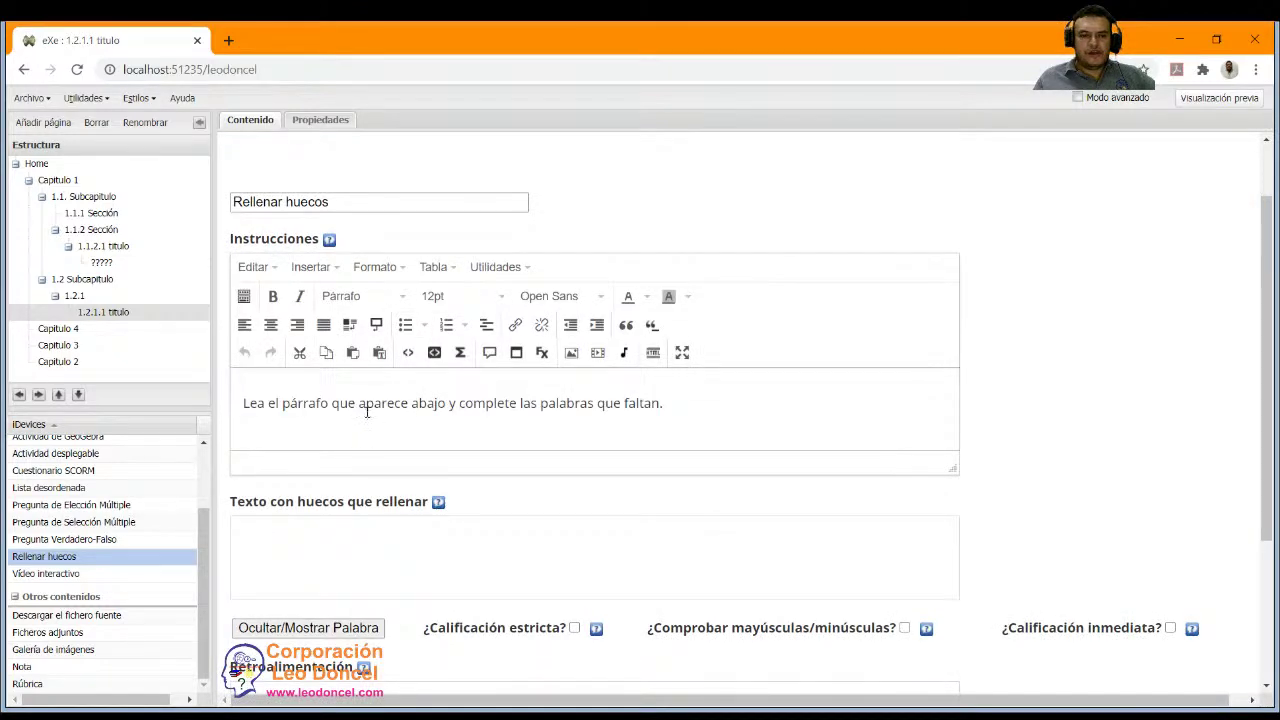
scroll(368, 415, down, 1)
scroll(358, 420, down, 1)
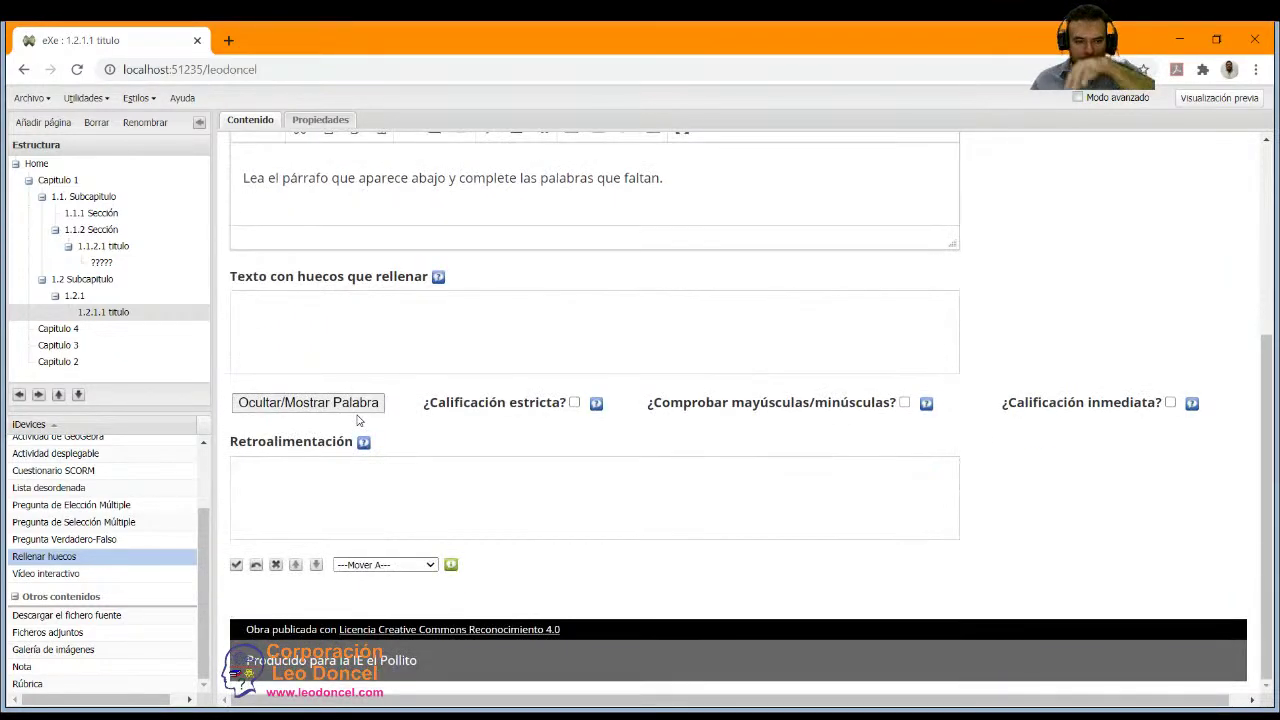
click(311, 333)
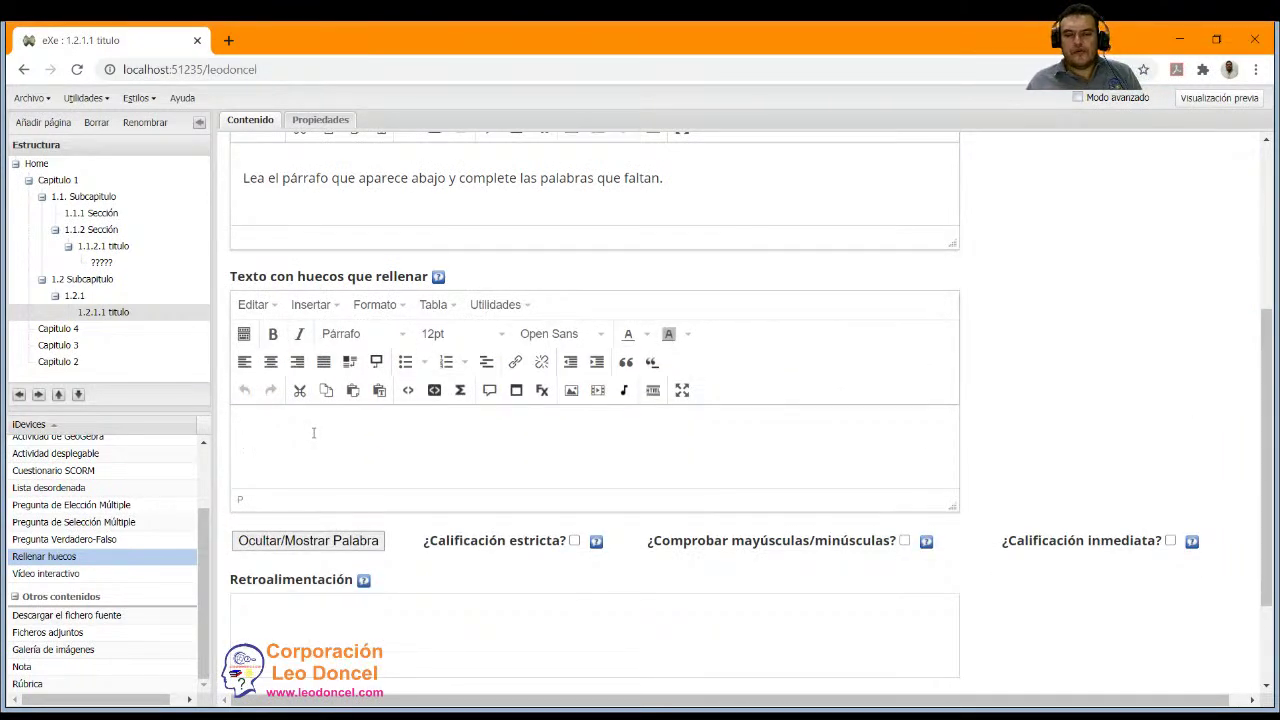
scroll(305, 410, down, 1)
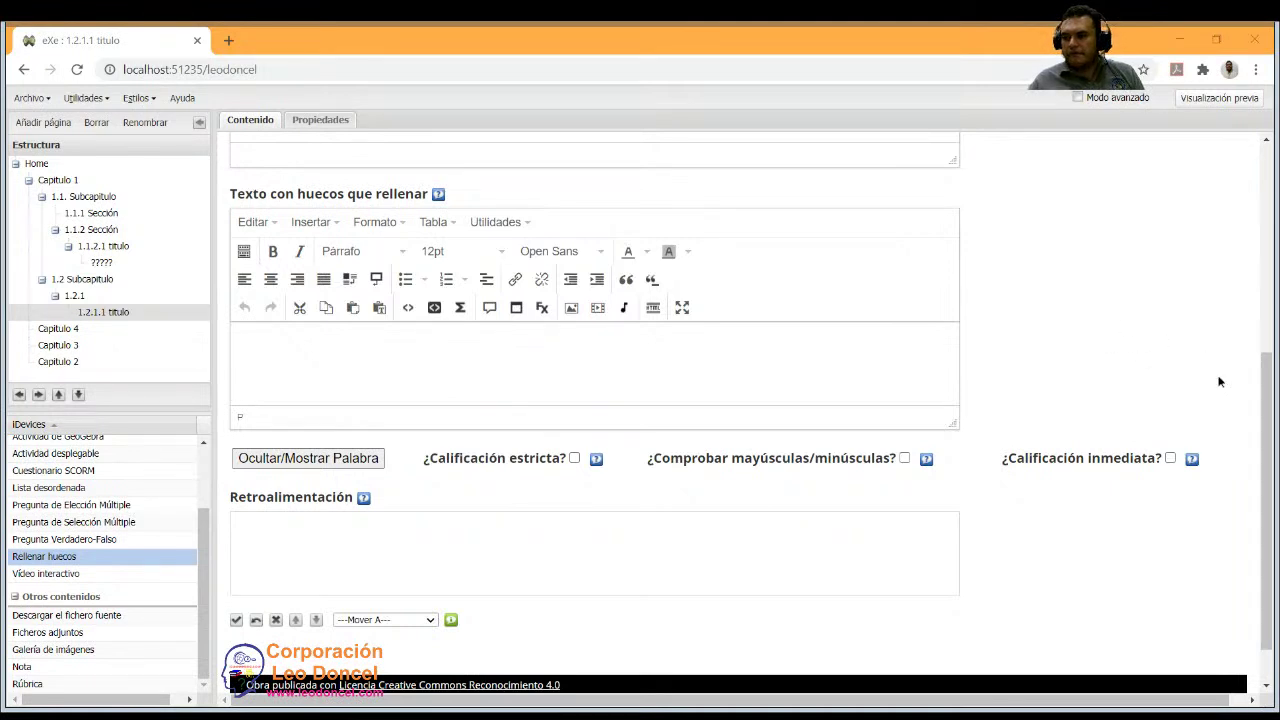
click(630, 372)
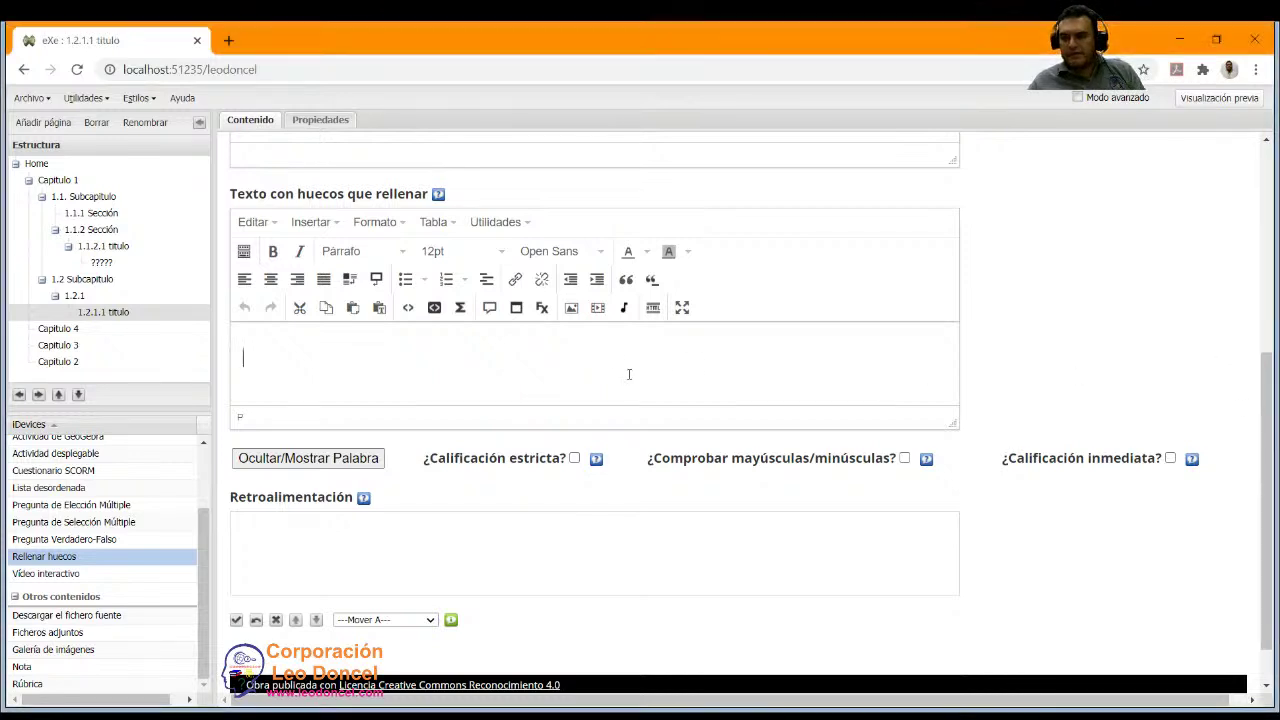
text(¿Por qué se enredan si esas palabras son fáciles ?porque su uso no está claramente diferenciado, ah ya entendí el porqué de tu preocupación... jjajajaj)
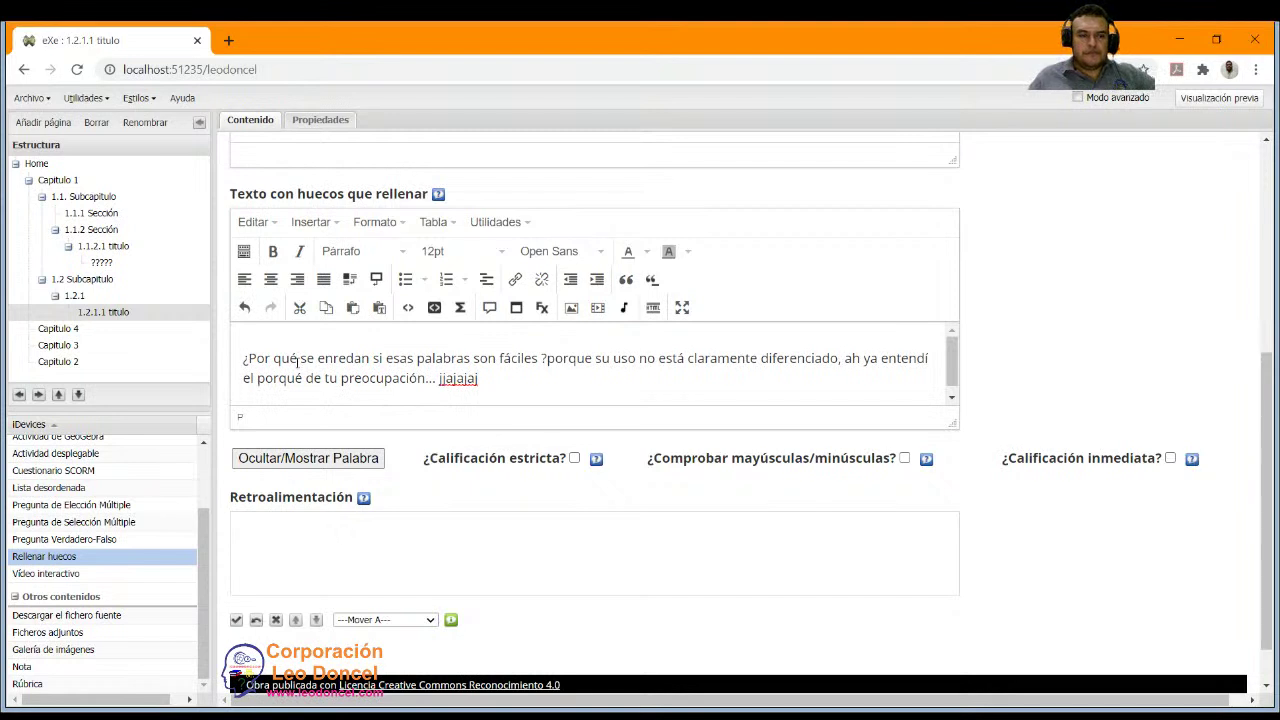
Mark "Por qué", "porque" and "porqué" as hidden words in the gap text and correct the spacing around the question mark after "fáciles".
drag(297, 360, 248, 360)
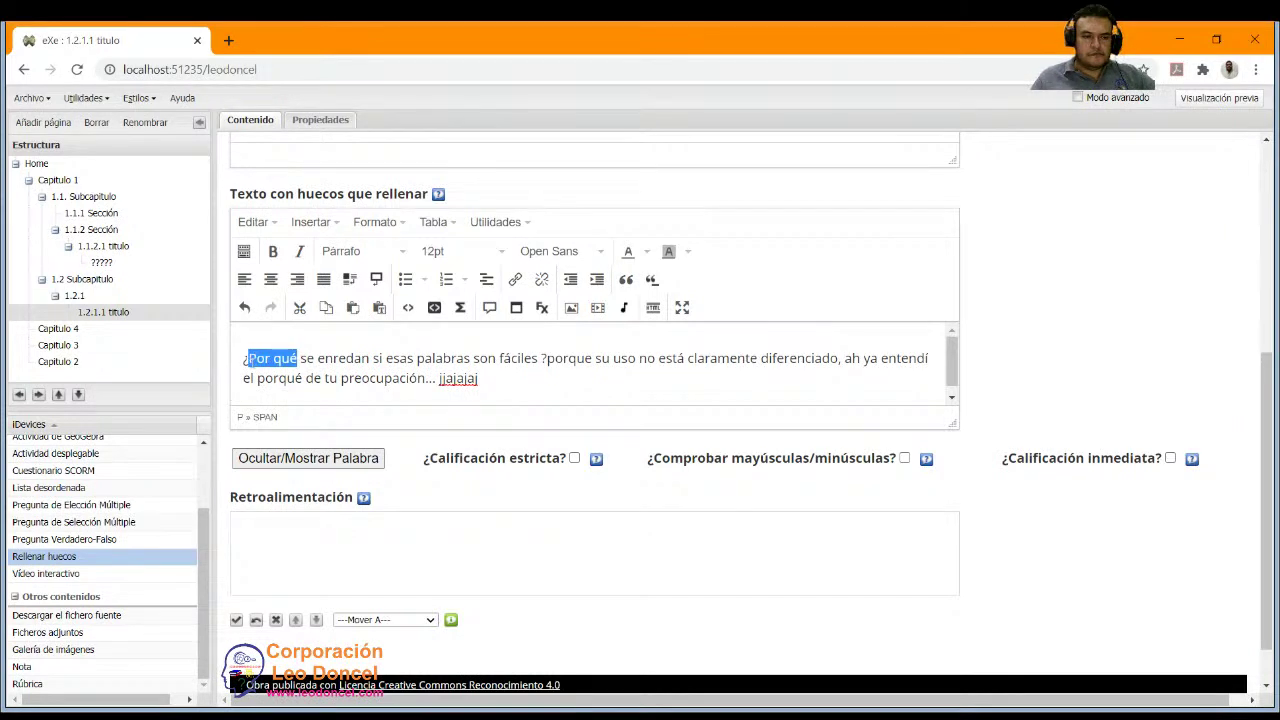
click(298, 460)
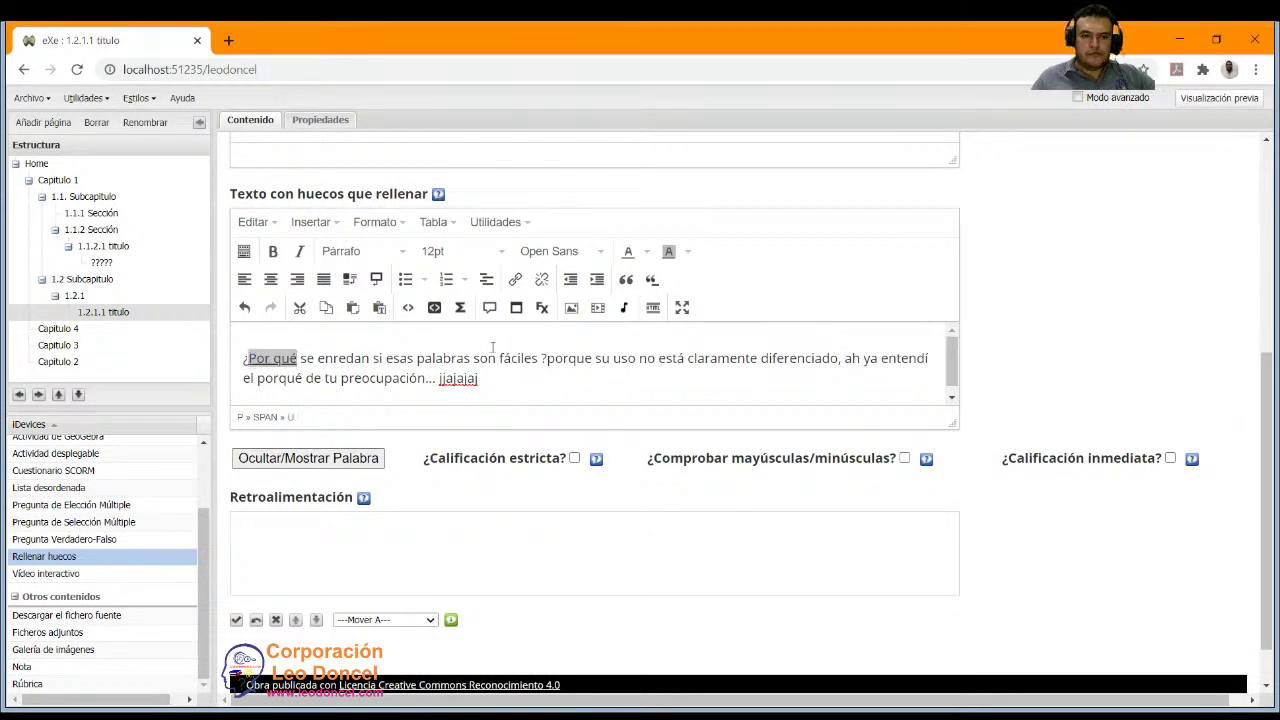
drag(592, 358, 547, 358)
click(305, 460)
click(540, 360)
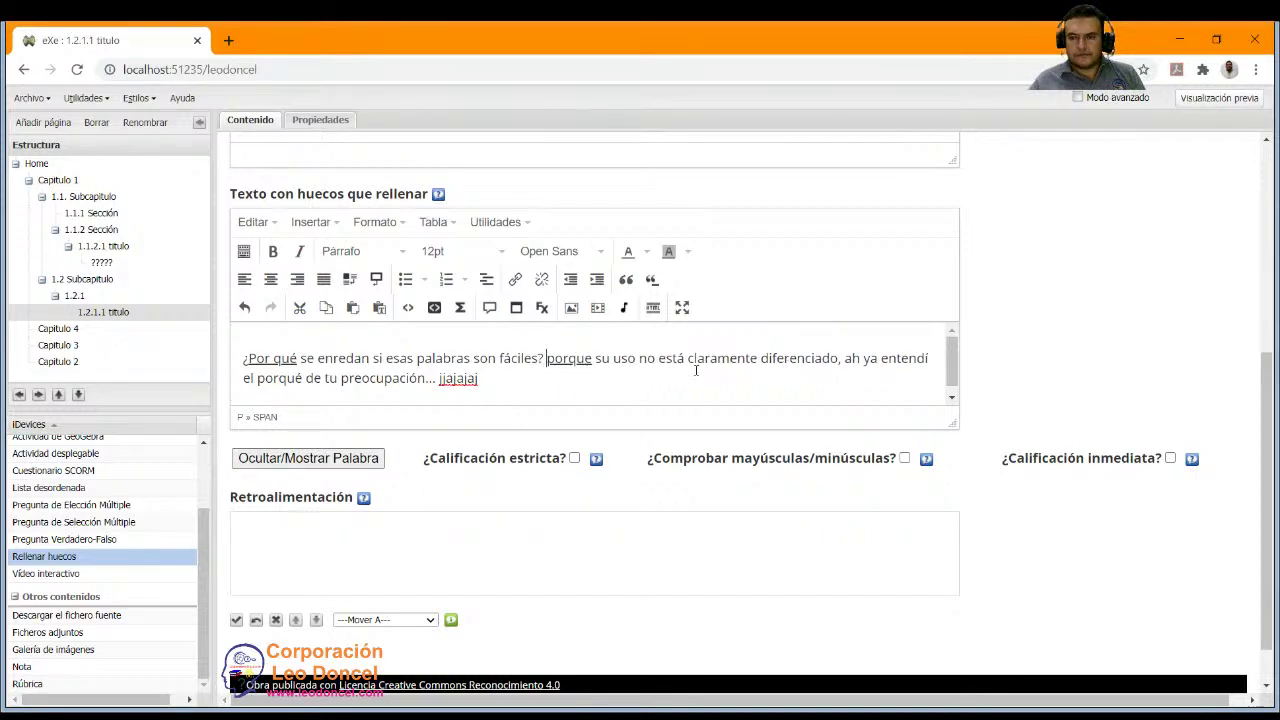
drag(304, 378, 257, 378)
click(296, 459)
click(393, 375)
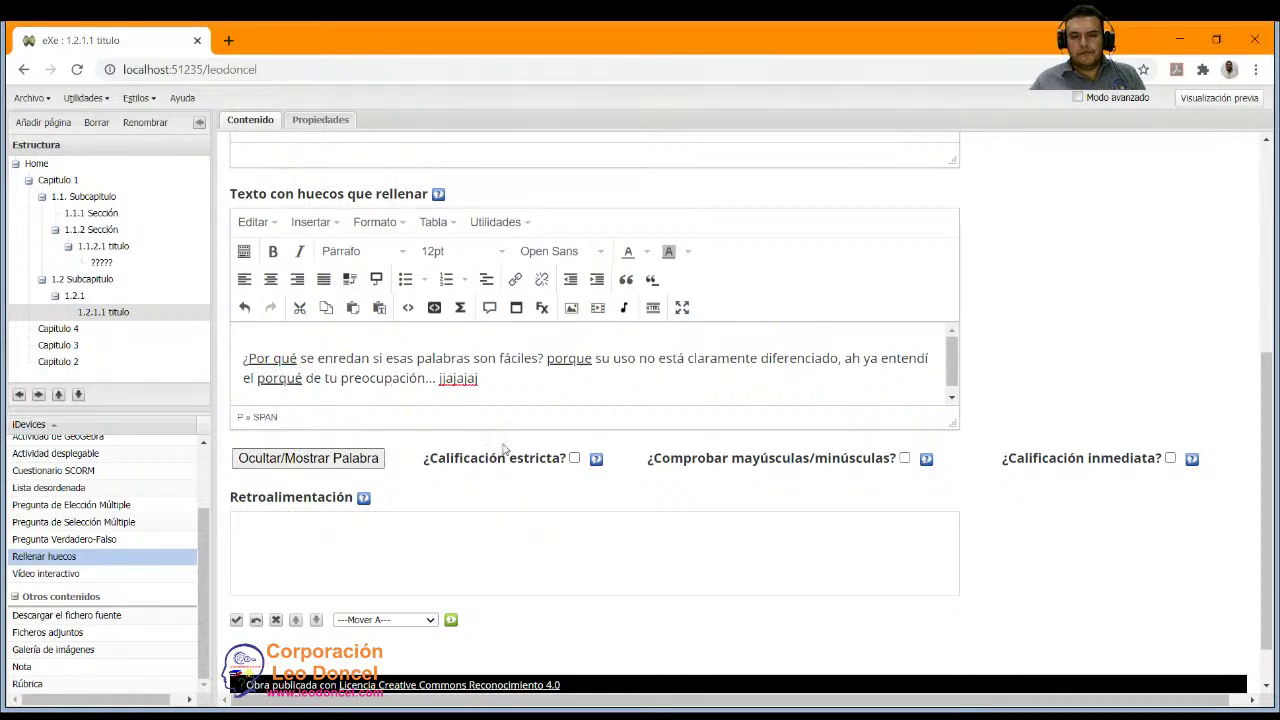
Read the help on strict grading, including the Elefante spelling example, and close it.
click(596, 459)
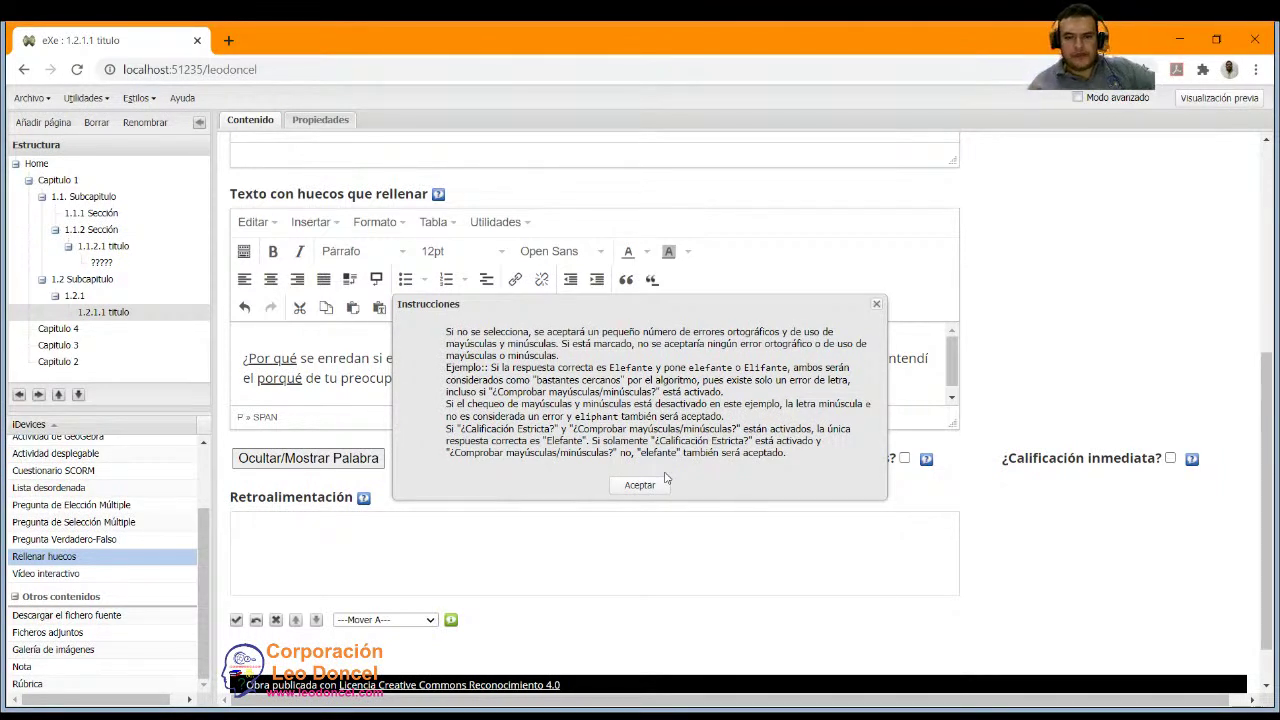
double_click(632, 368)
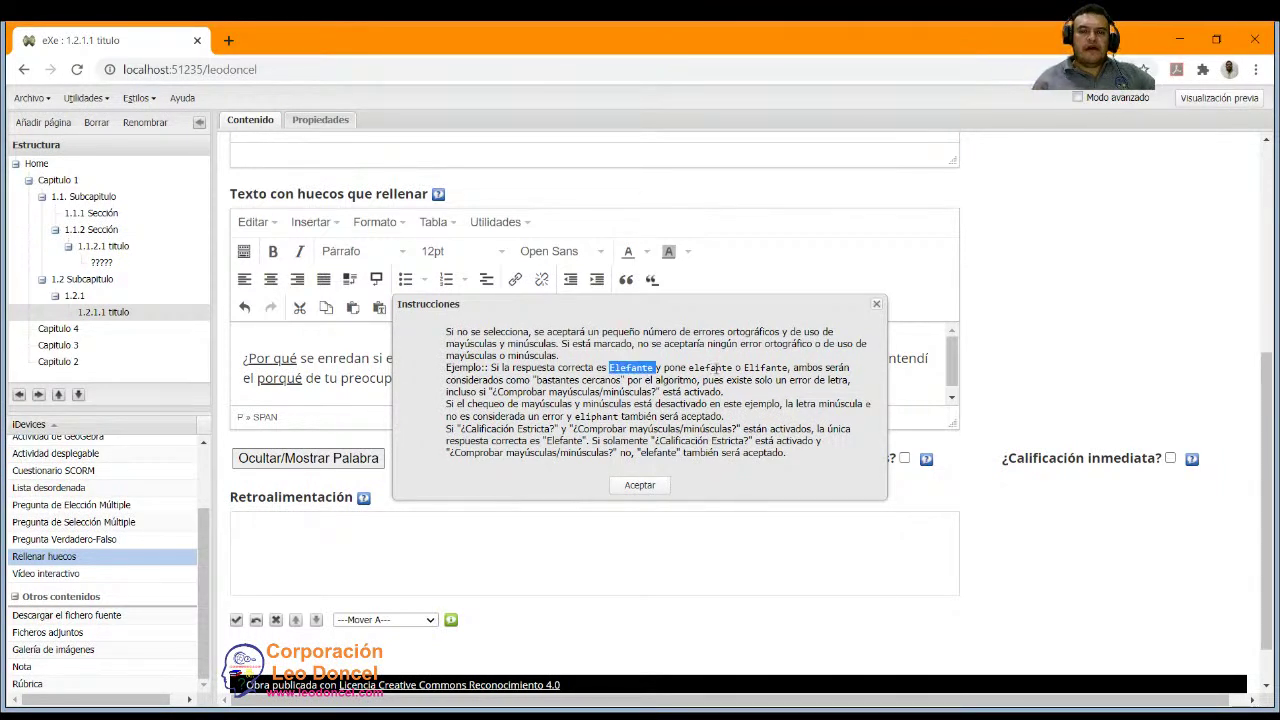
drag(686, 368, 694, 368)
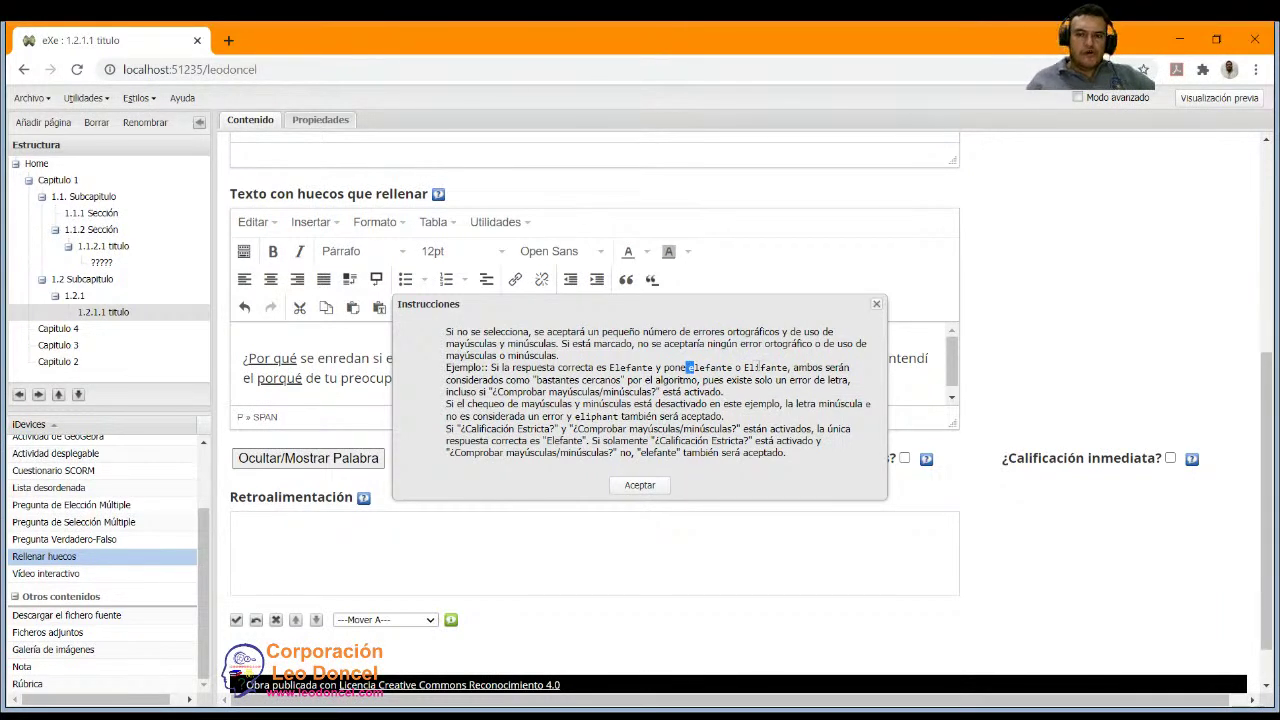
triple_click(775, 373)
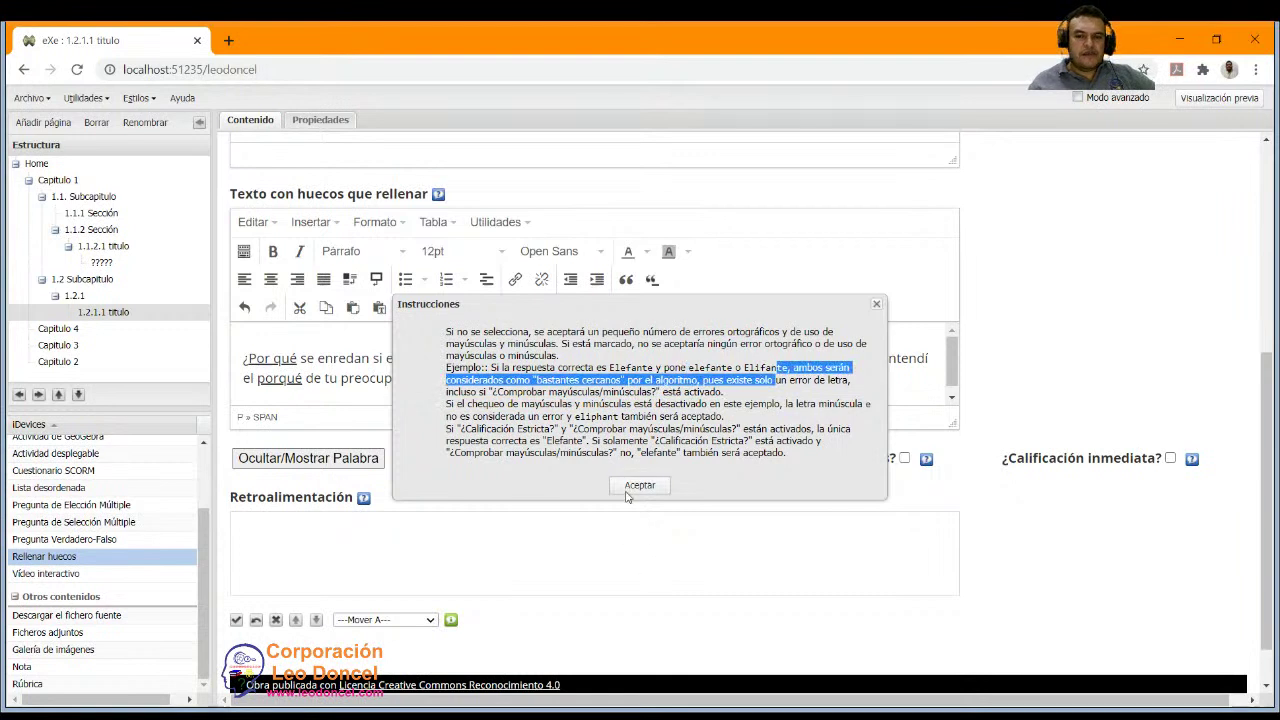
click(624, 489)
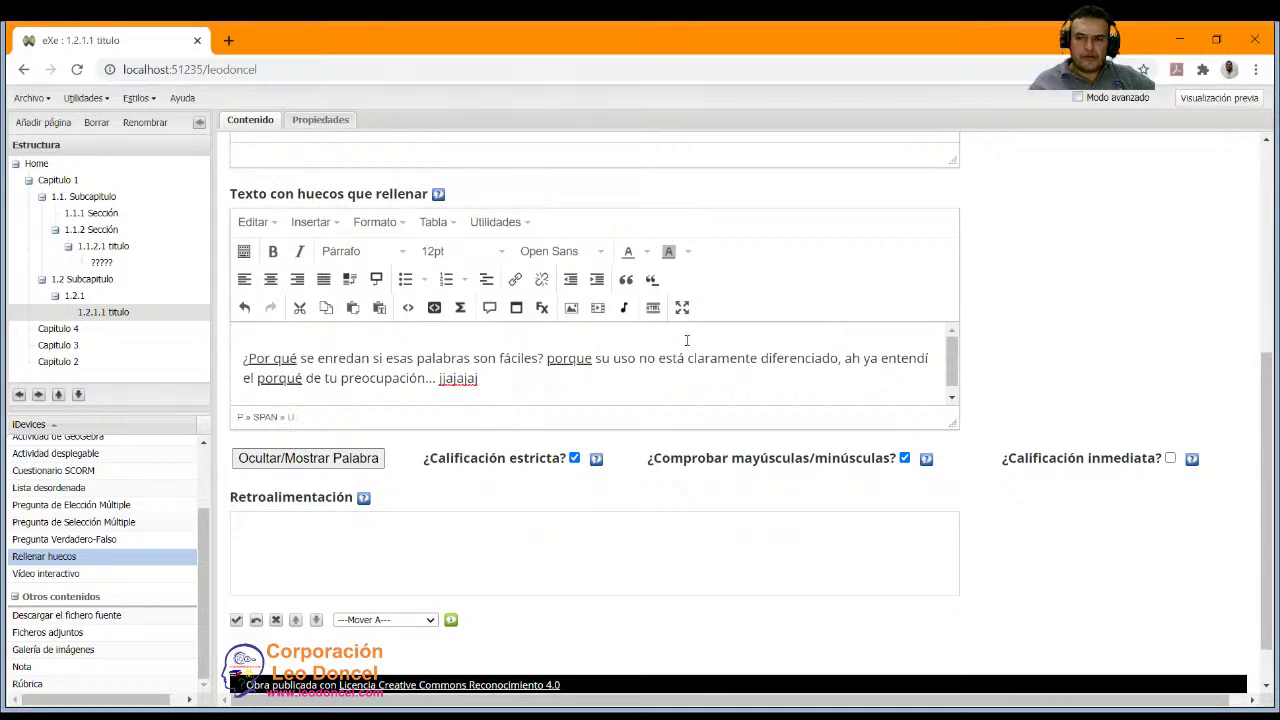
Enable strict grading, upper/lower-case checking and immediate grading, leave the feedback empty, and save the activity.
click(1170, 458)
click(342, 547)
scroll(400, 486, down, 2)
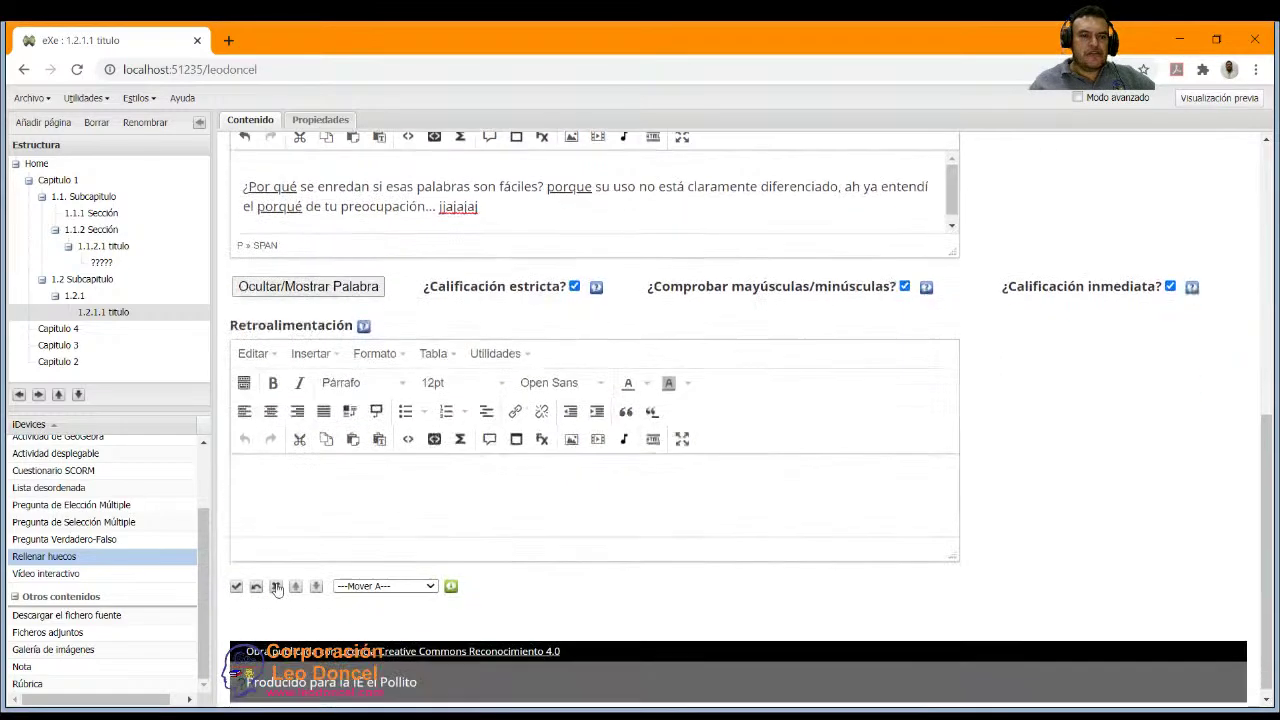
click(236, 578)
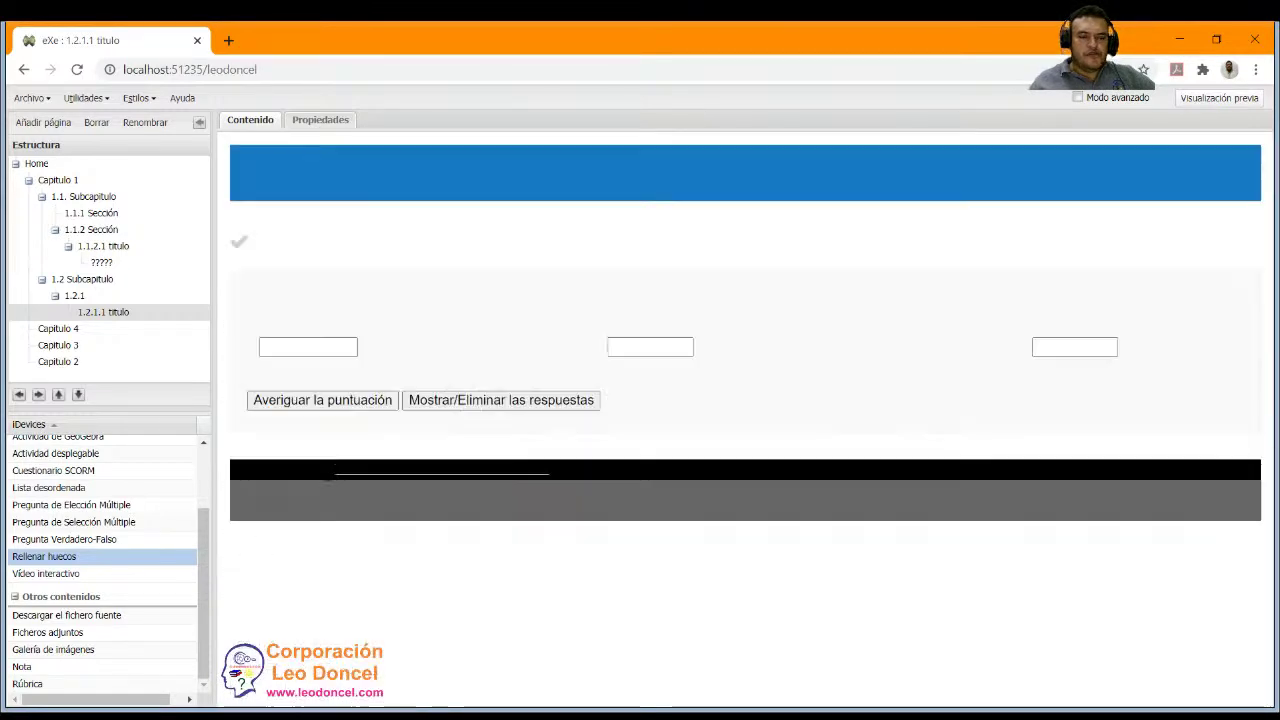
Test the first gap with a wrong answer, replace it with "Por qué", and check the score.
click(273, 354)
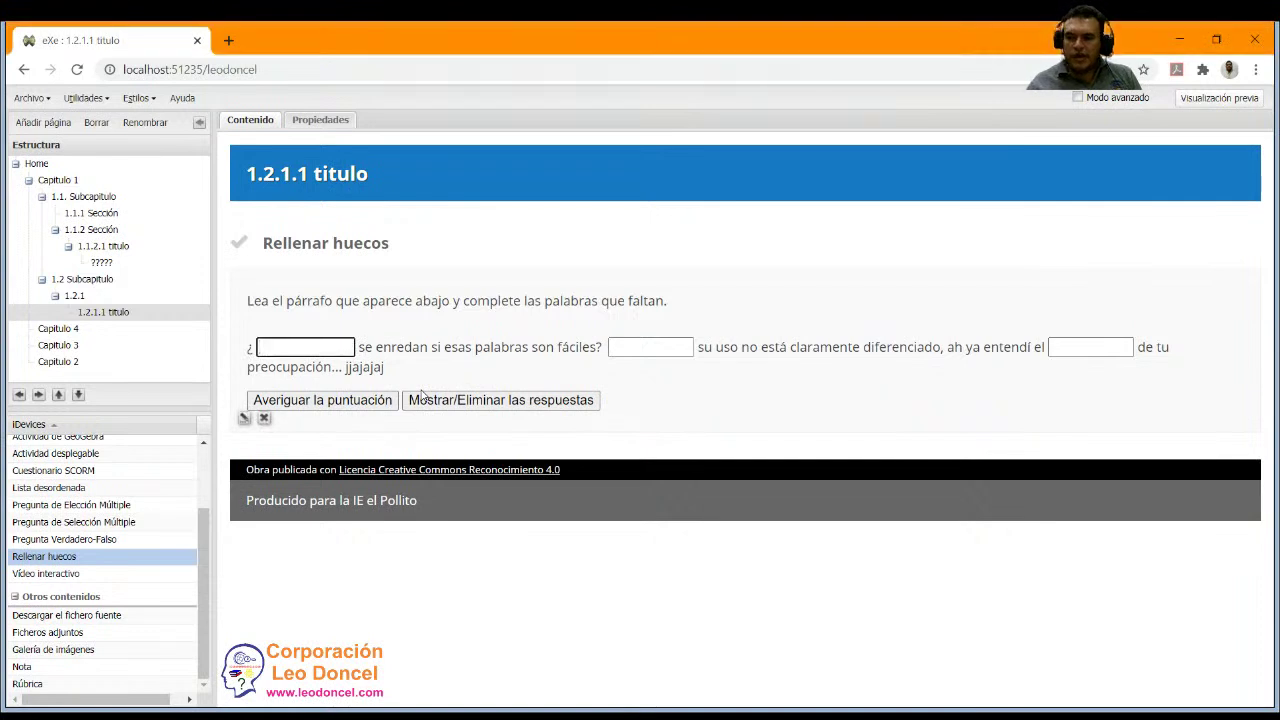
text(porqu)
text(e)
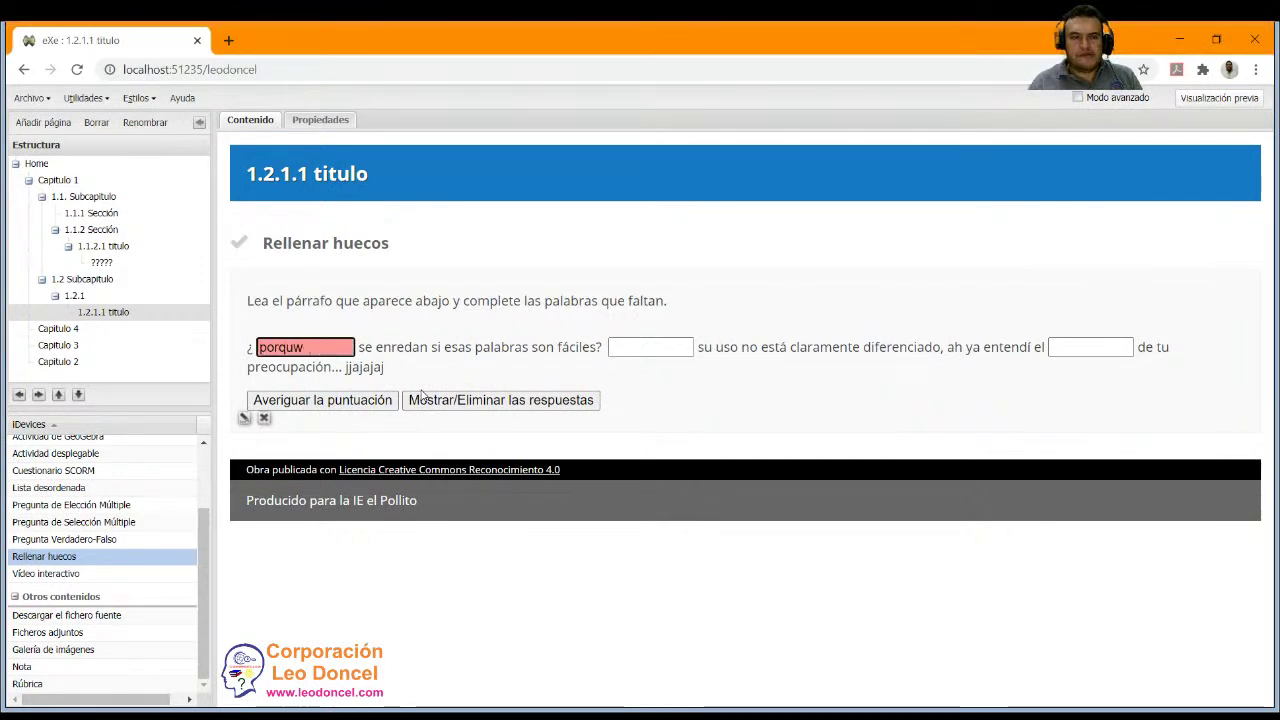
key(BackSpace)
key(BackSpace)
key(BackSpace)
key(BackSpace)
key(BackSpace)
key(BackSpace)
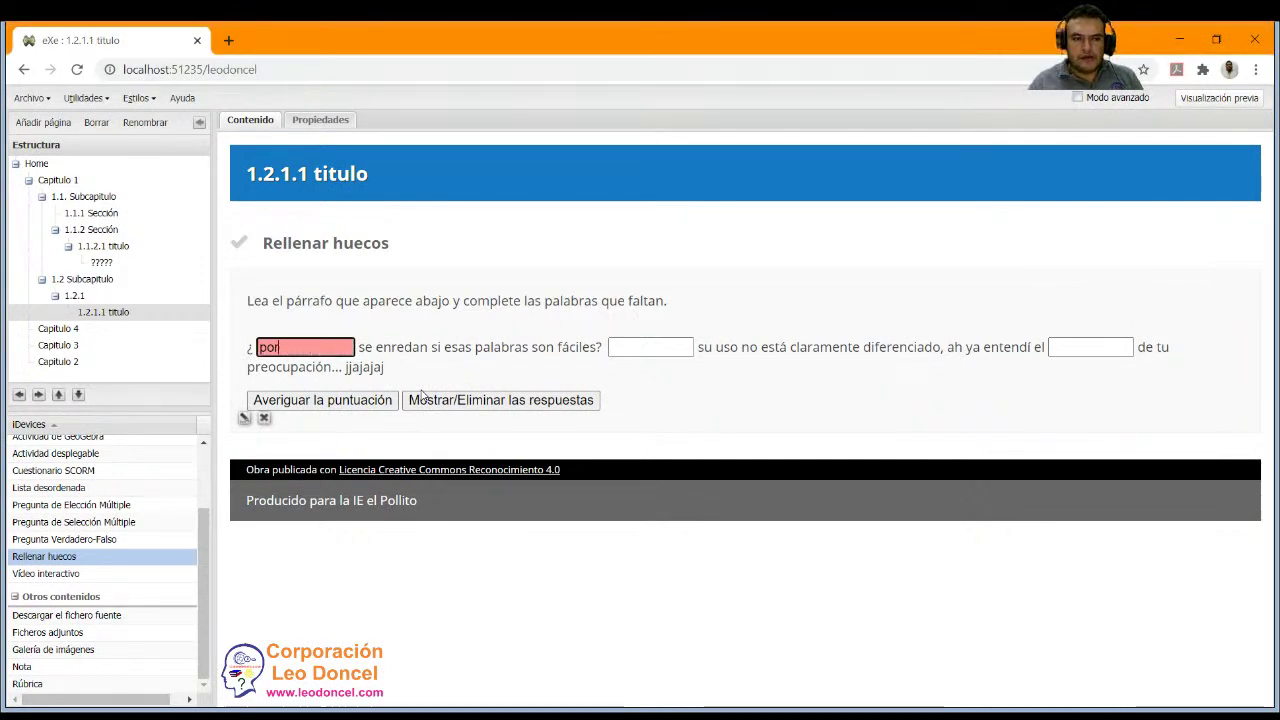
text(Po)
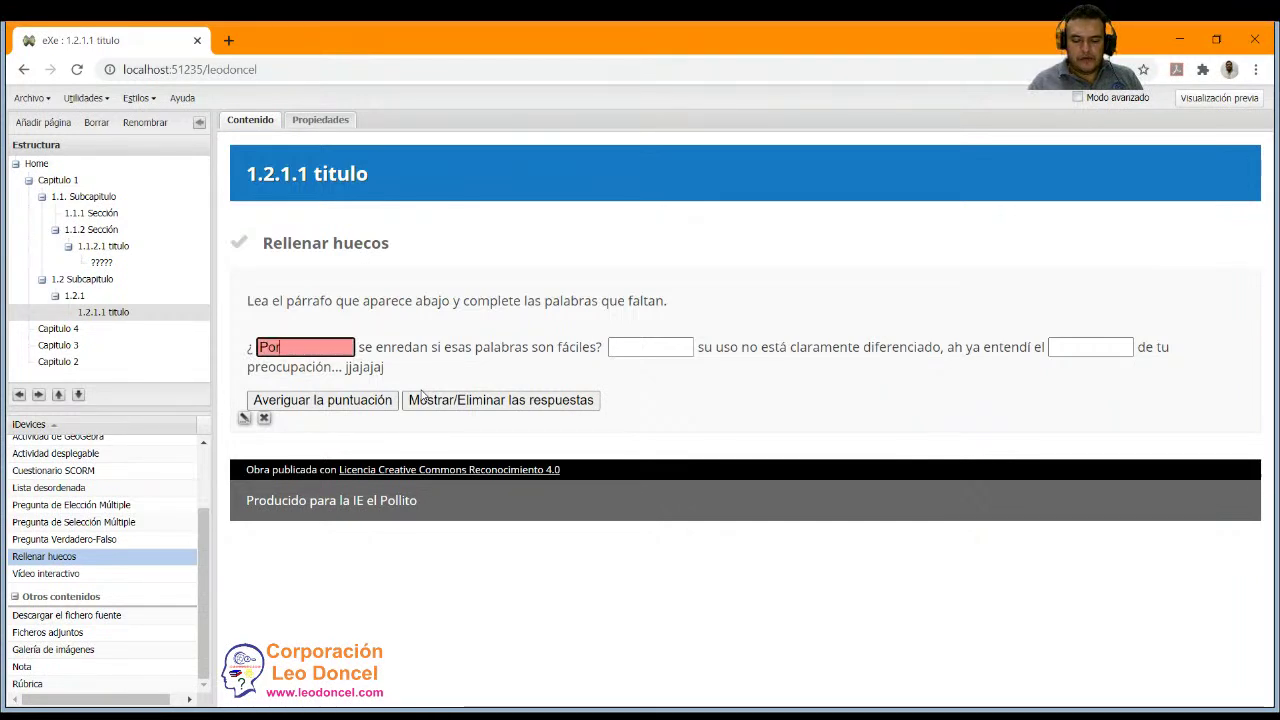
text(r qué)
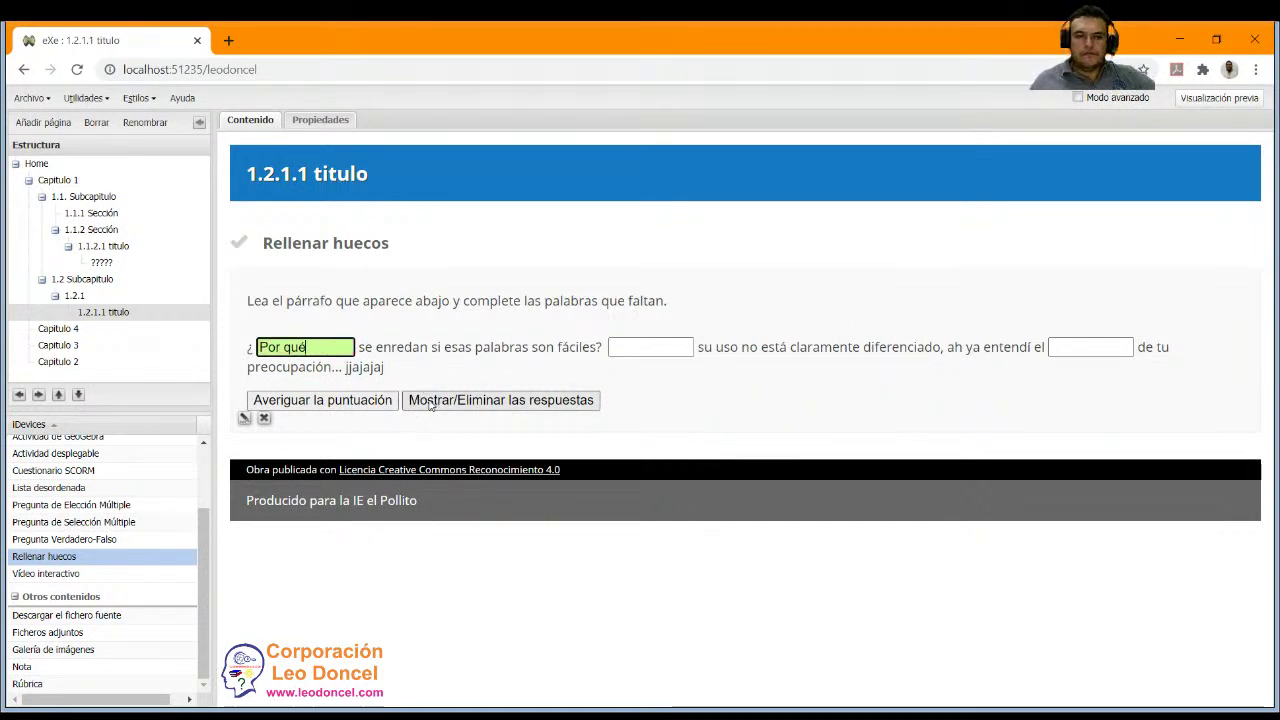
click(372, 401)
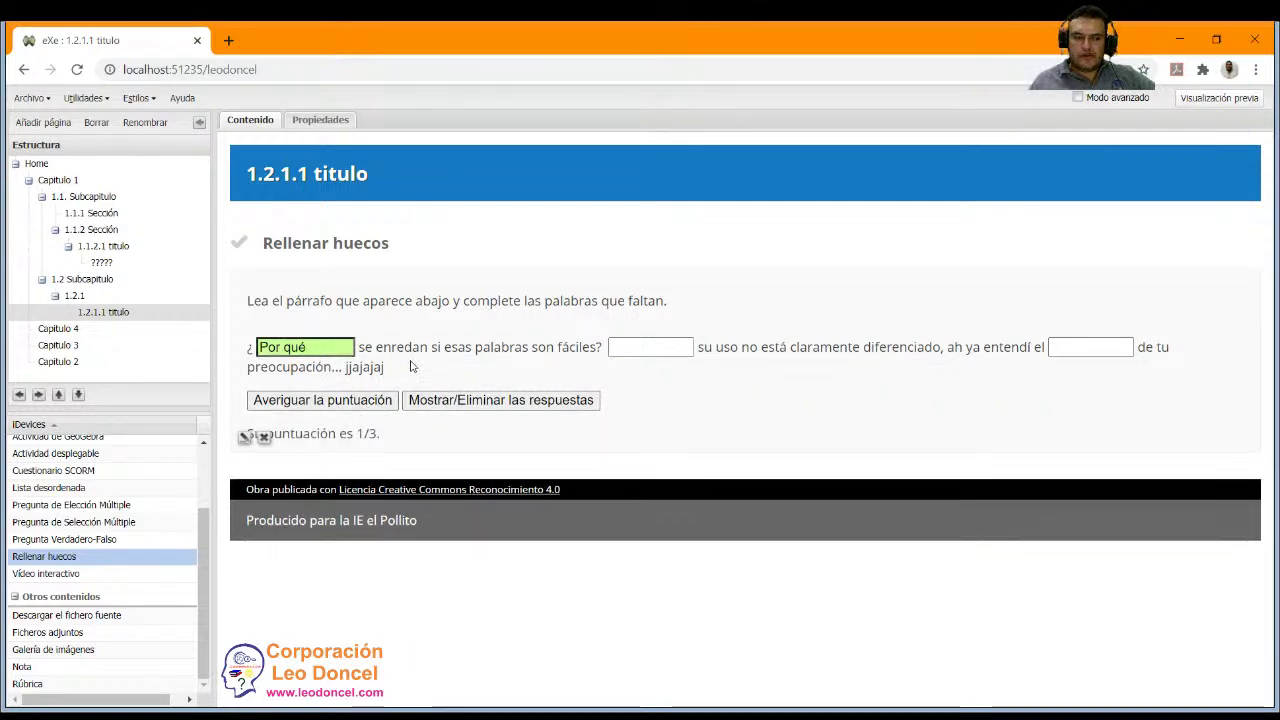
scroll(84, 548, up, 1)
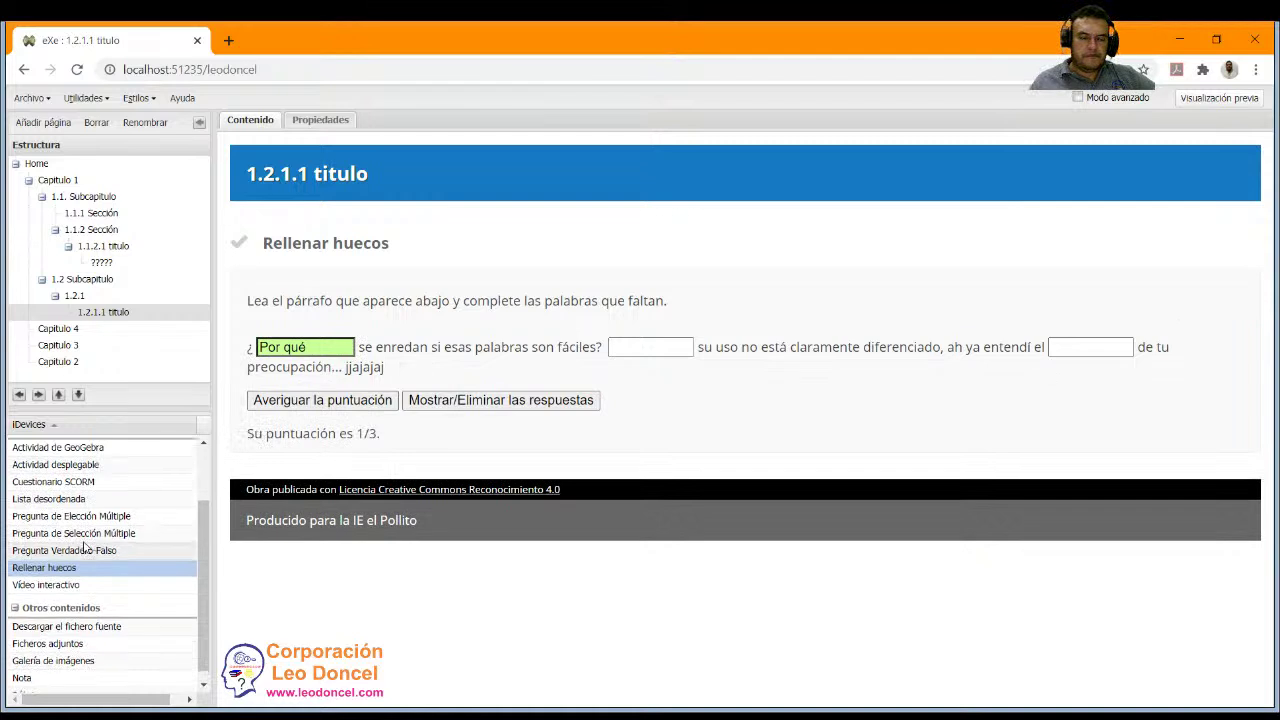
scroll(84, 548, up, 3)
scroll(84, 548, down, 4)
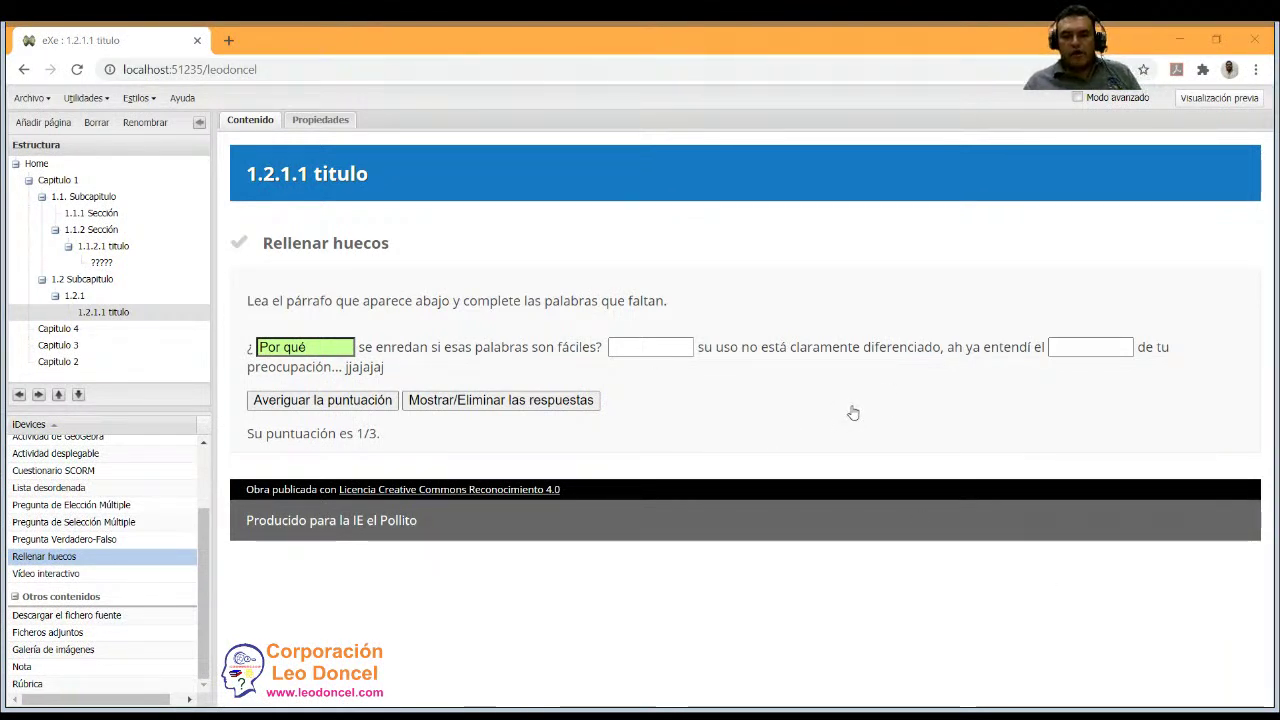
click(405, 384)
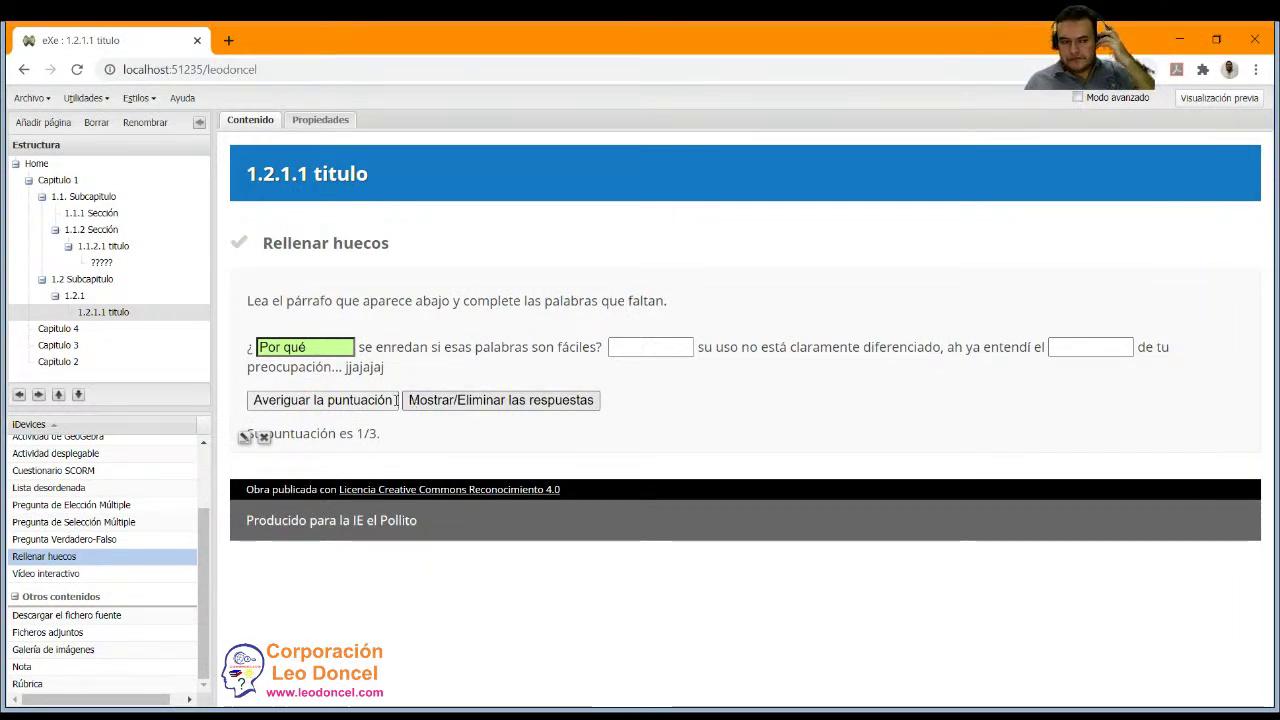
Add a Vídeo interactivo activity to the empty Capitulo 3 page.
click(62, 330)
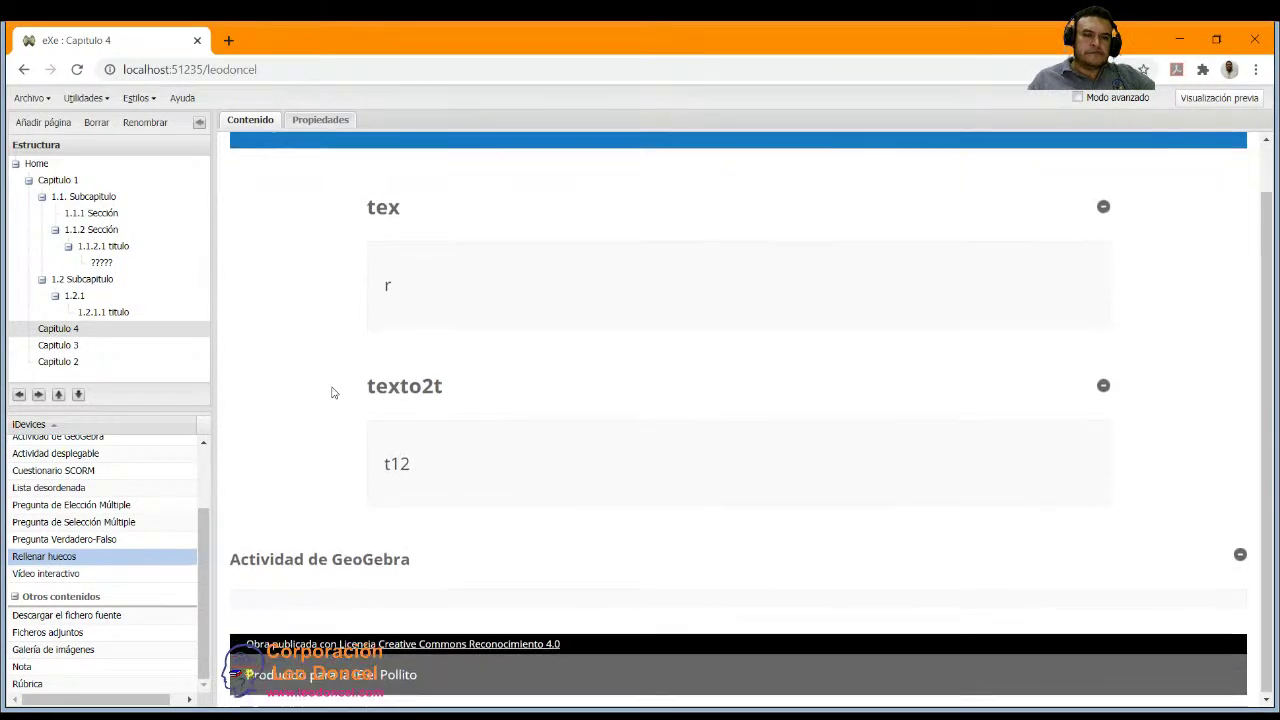
click(62, 345)
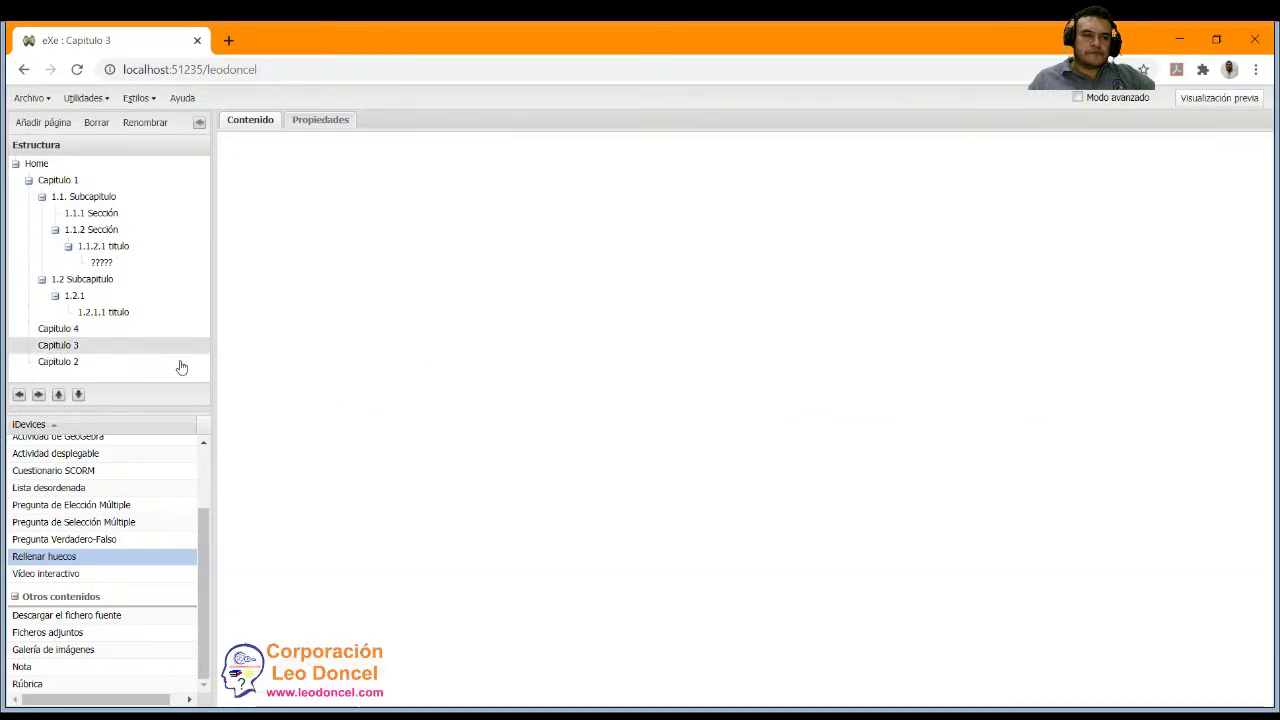
click(50, 576)
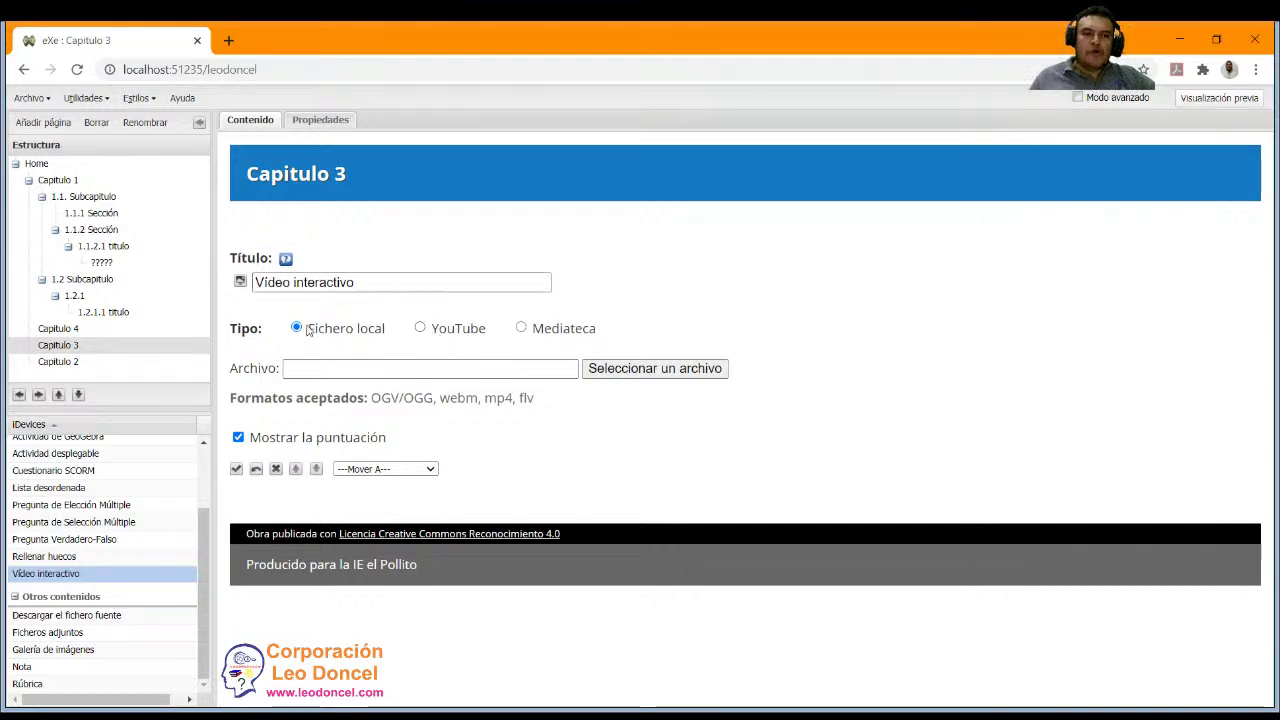
Compare the Mediateca and YouTube source types of the interactive video, and return to Fichero local.
click(318, 372)
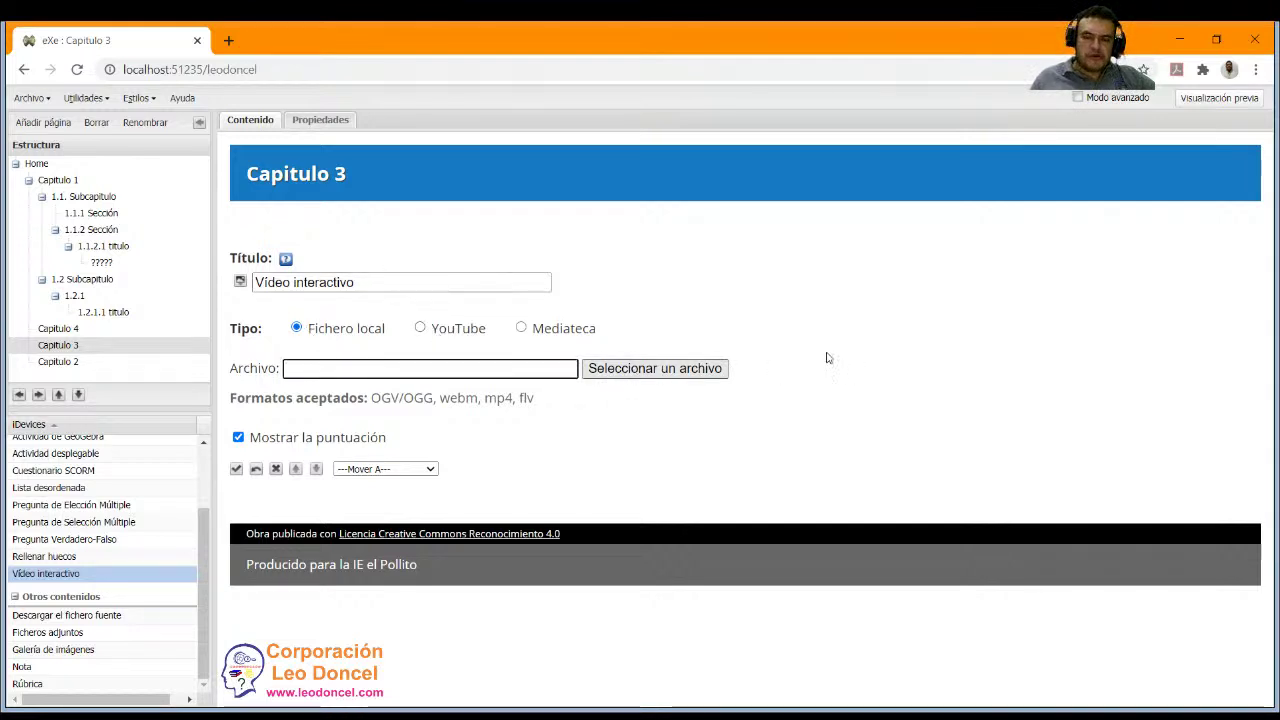
click(548, 328)
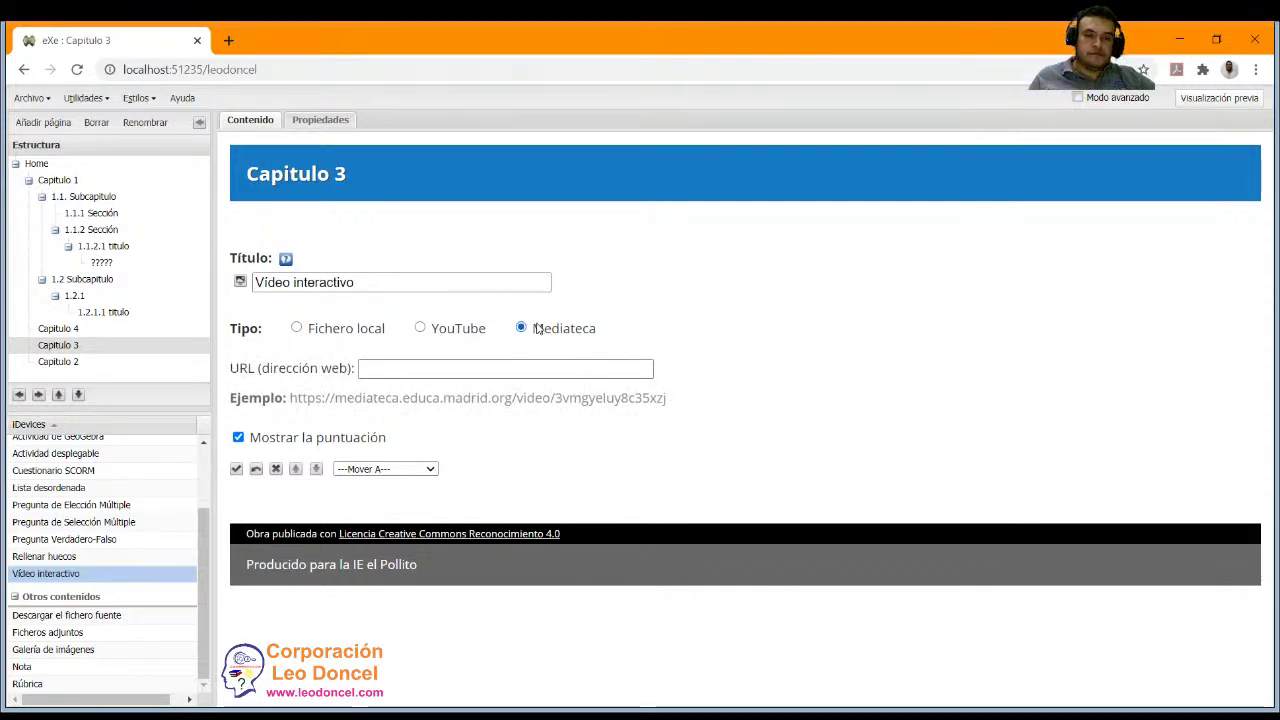
click(428, 334)
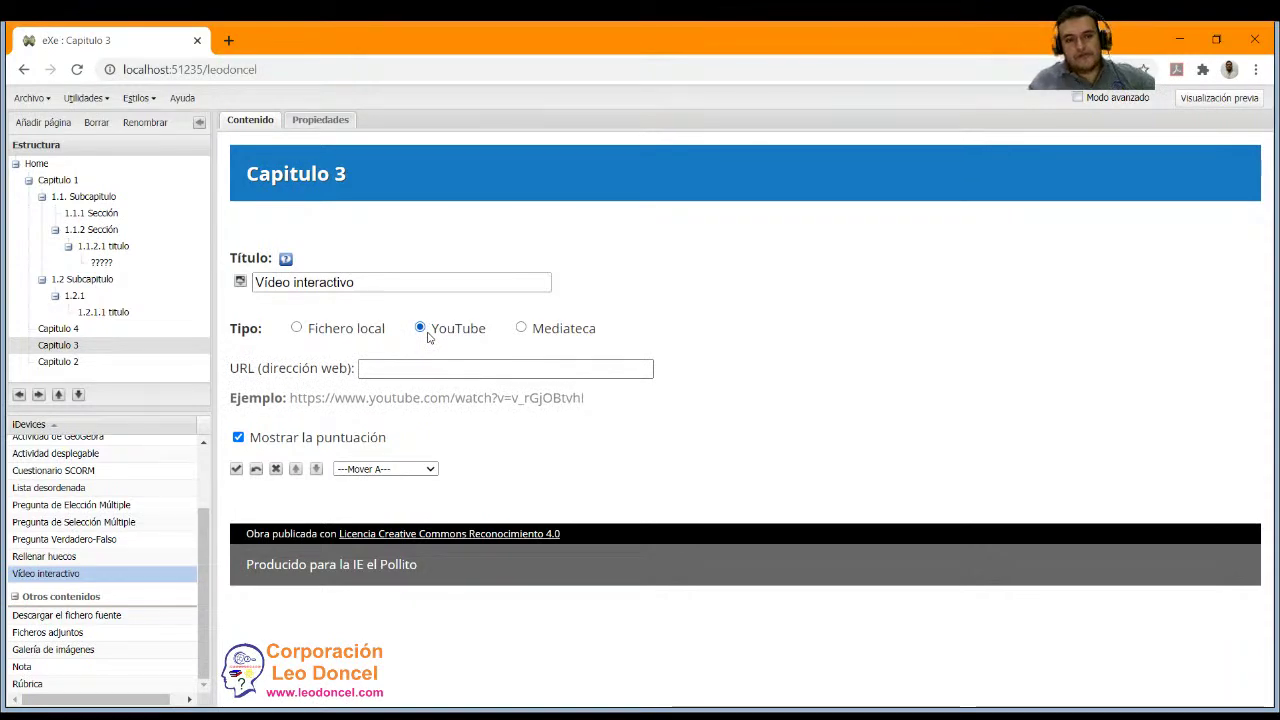
click(333, 333)
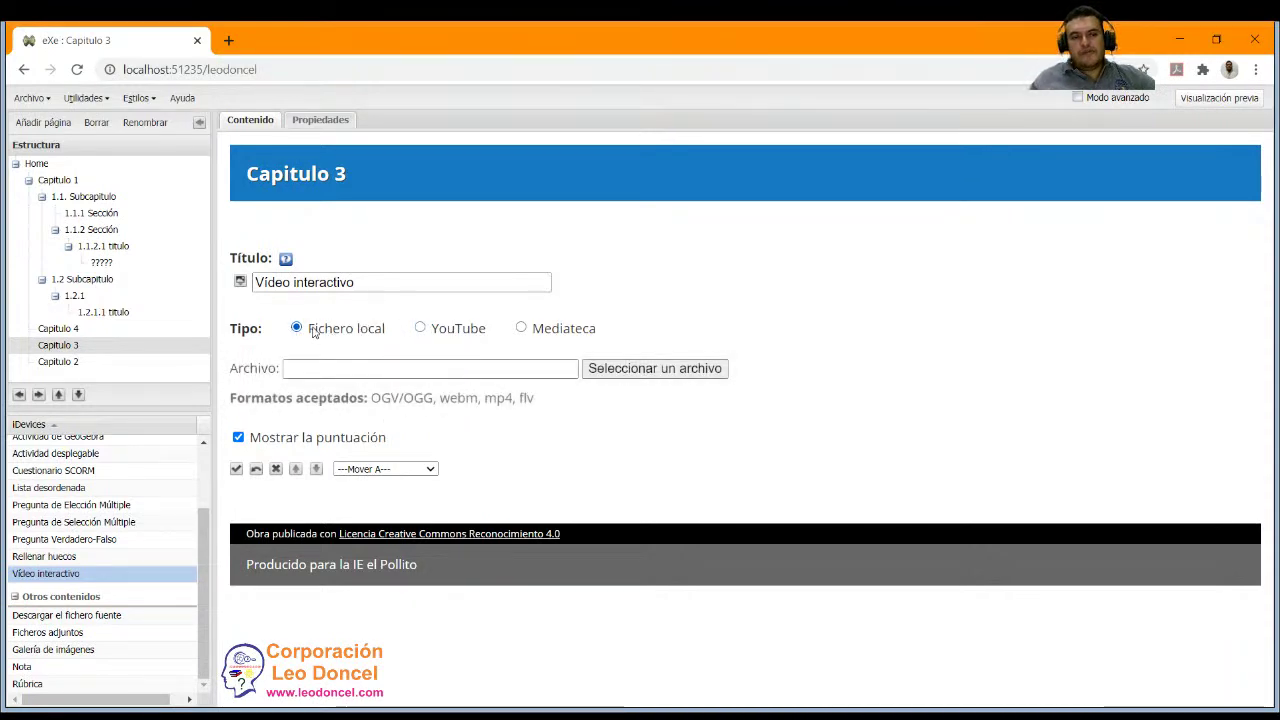
click(660, 370)
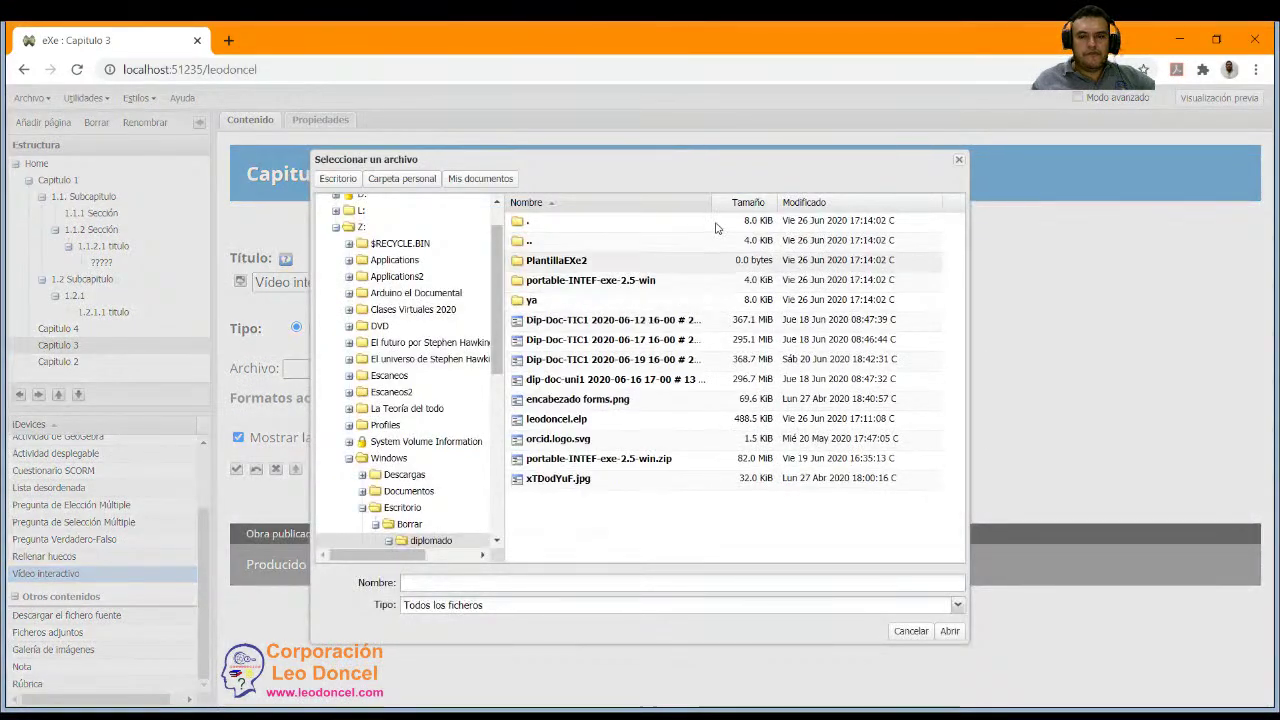
drag(718, 204, 738, 206)
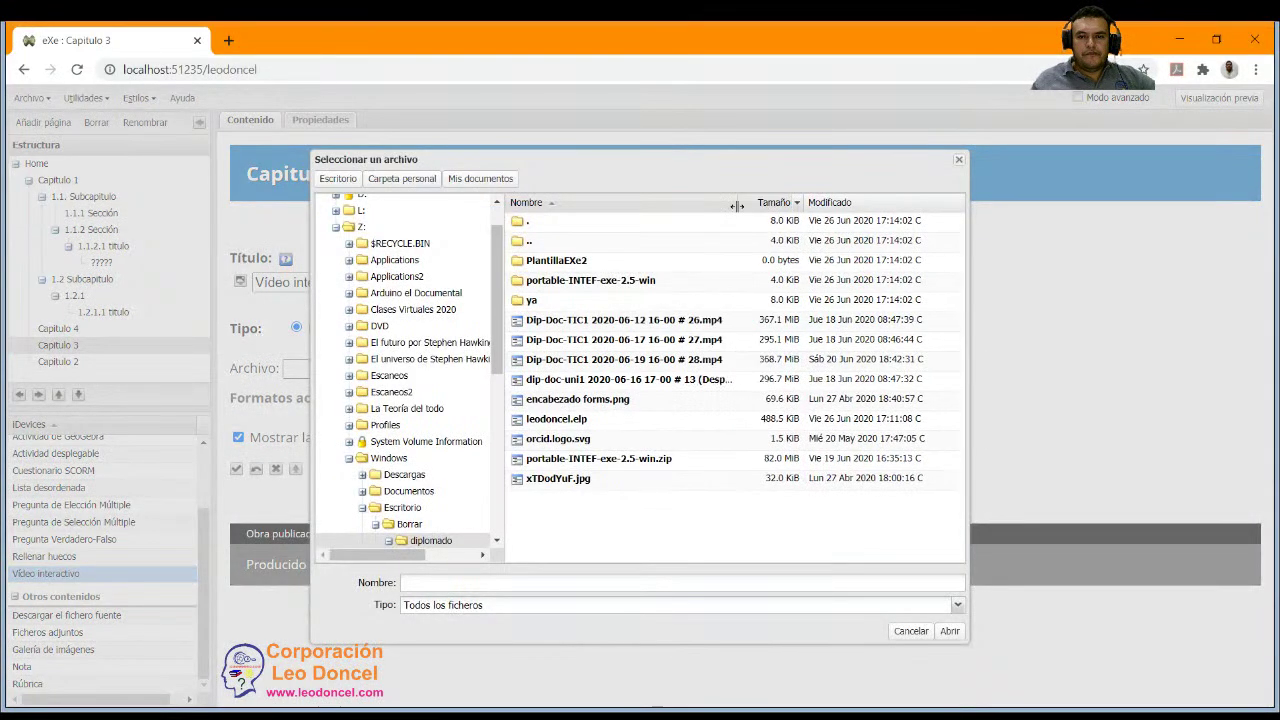
double_click(631, 341)
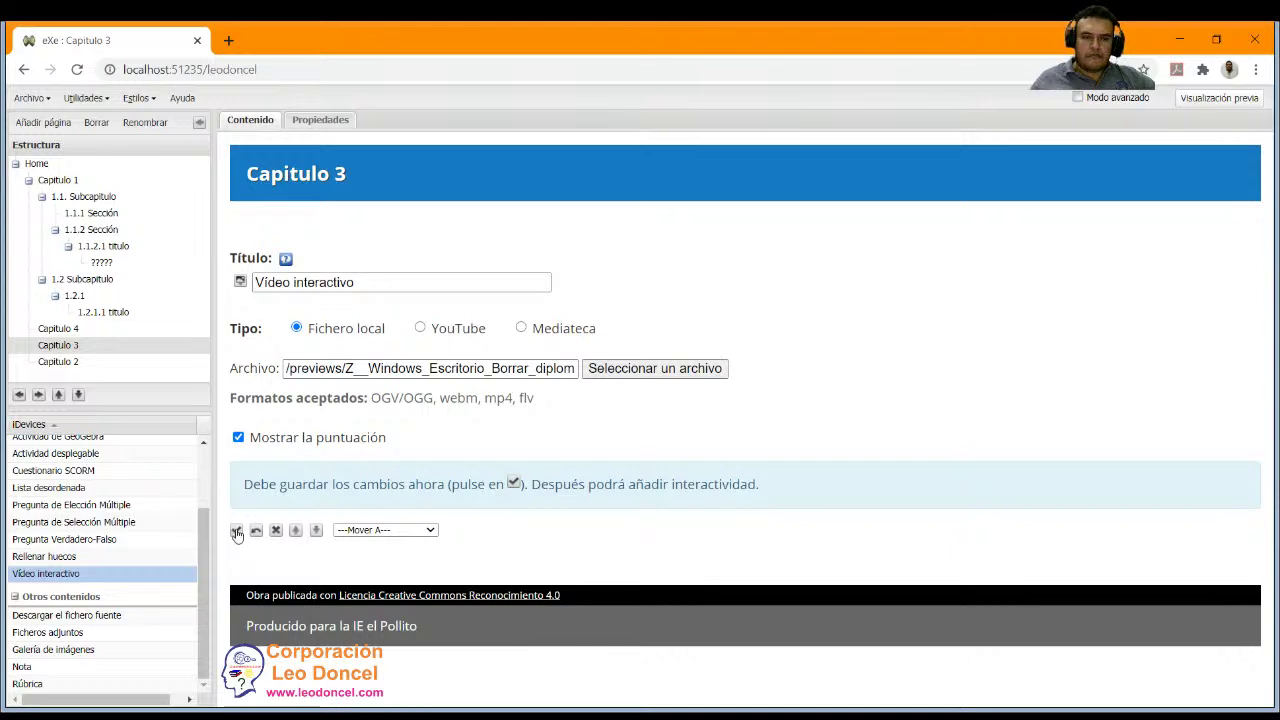
Check the path of the chosen video file and save the Vídeo interactivo activity with its score display enabled.
drag(574, 483, 478, 484)
click(655, 483)
triple_click(463, 367)
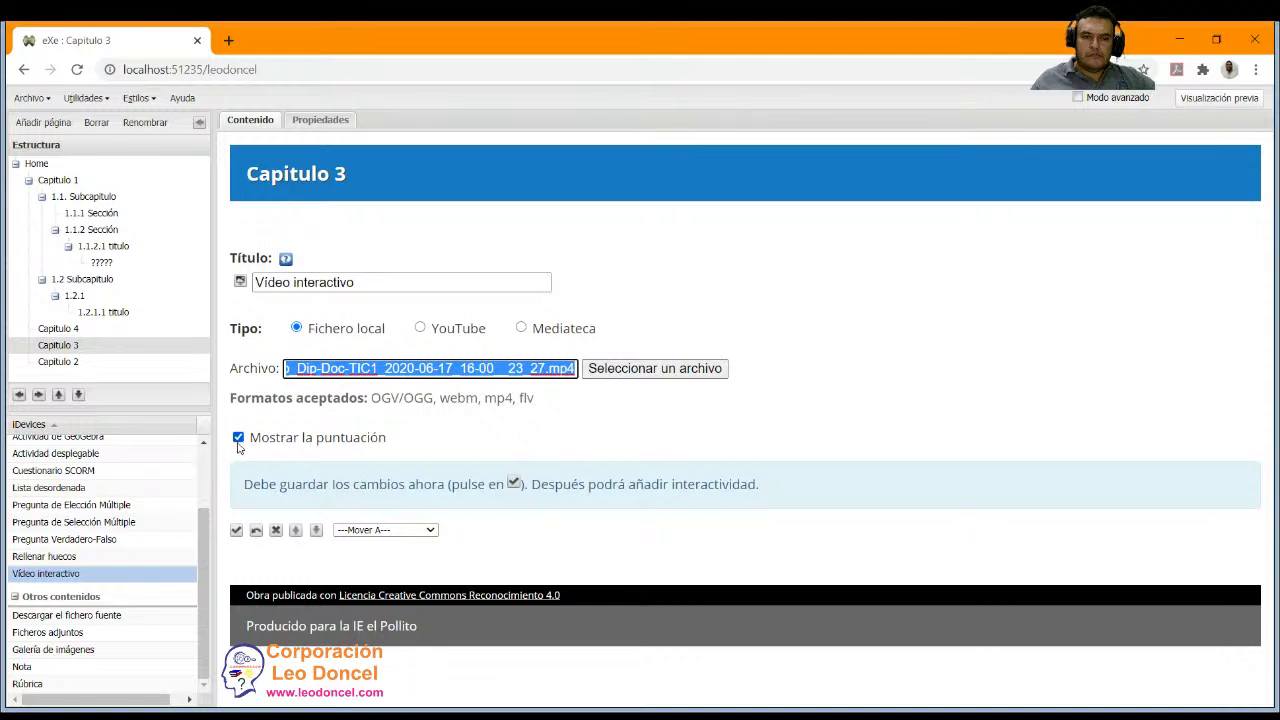
click(428, 416)
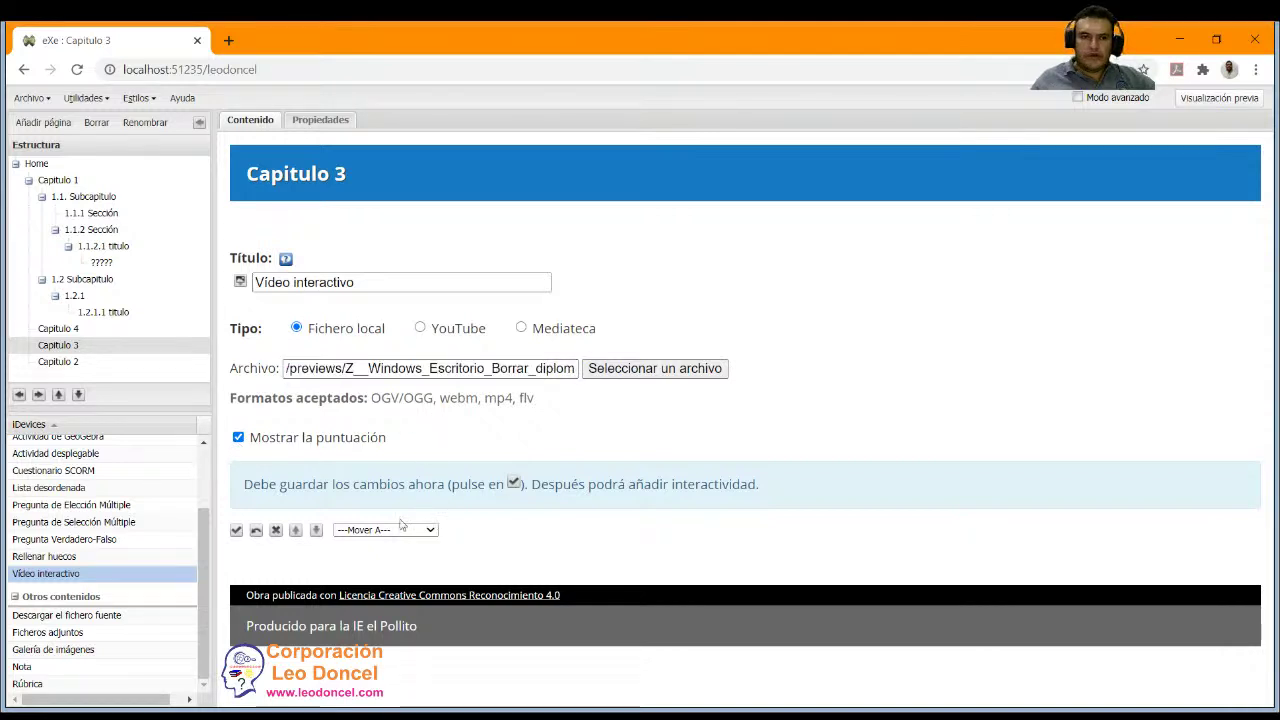
click(237, 532)
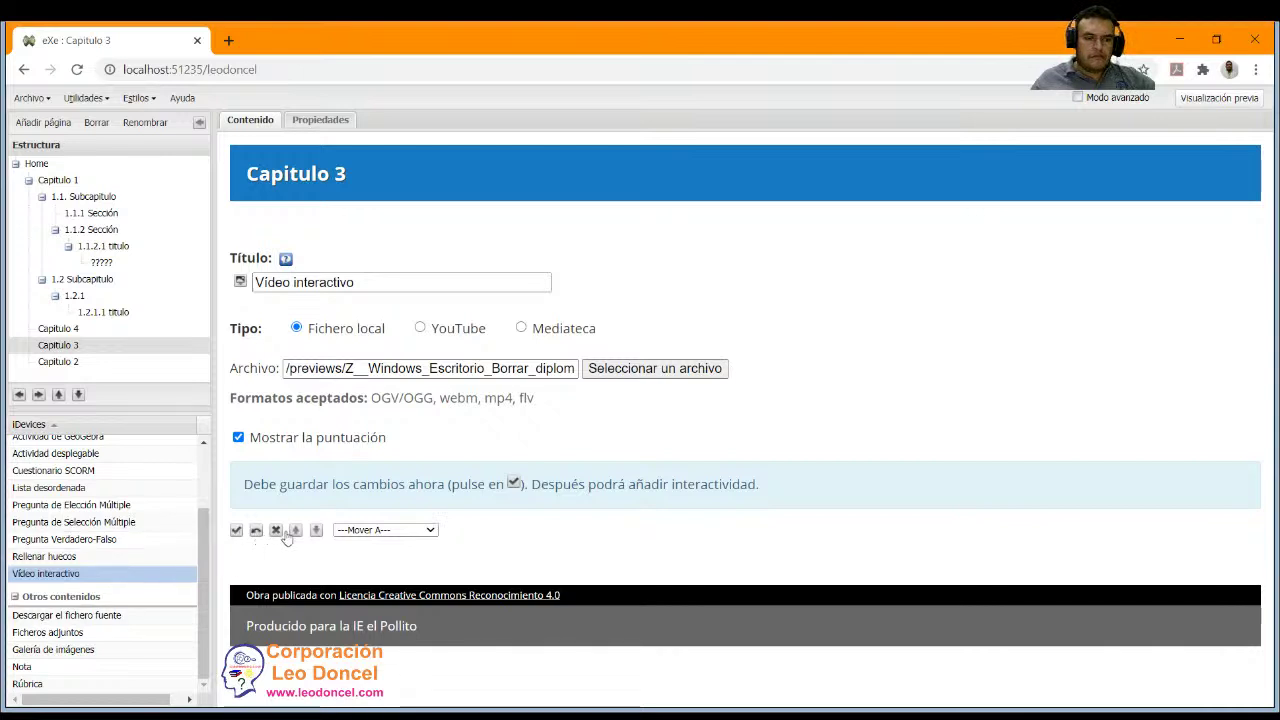
Switch to the Capitulo 2 page and return to Capitulo 3 to view the saved interactive video.
click(64, 362)
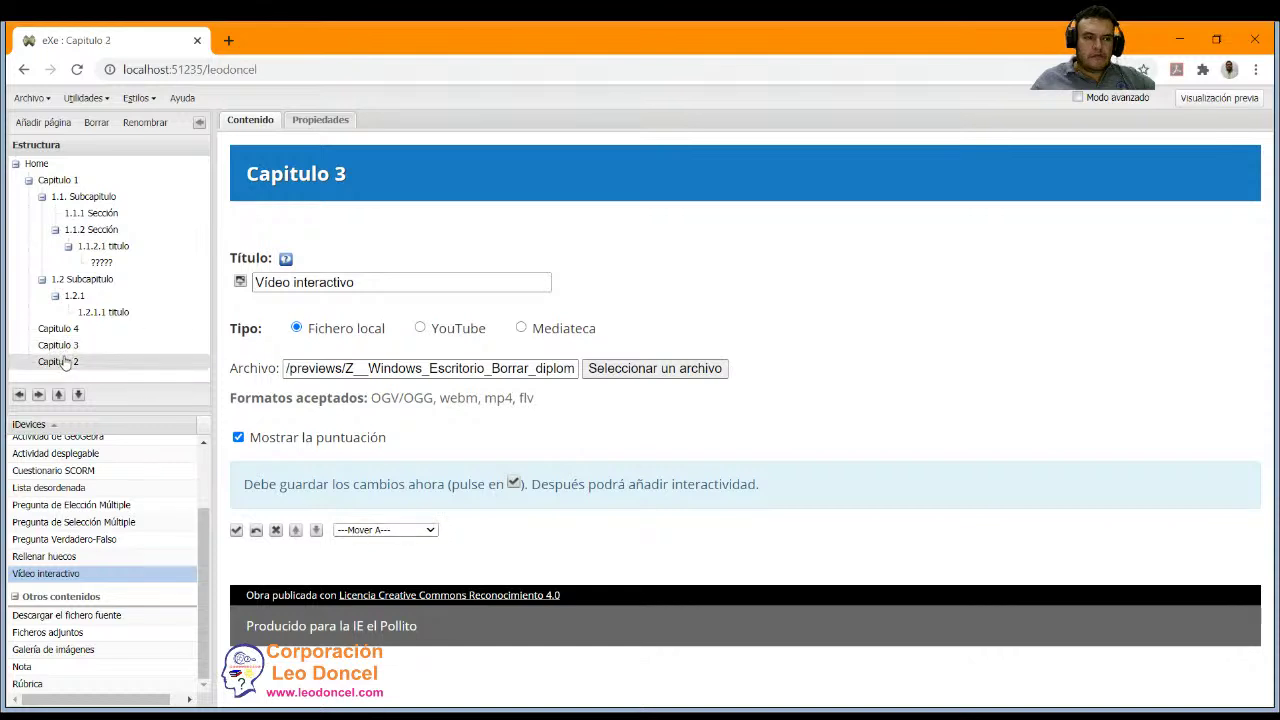
click(72, 347)
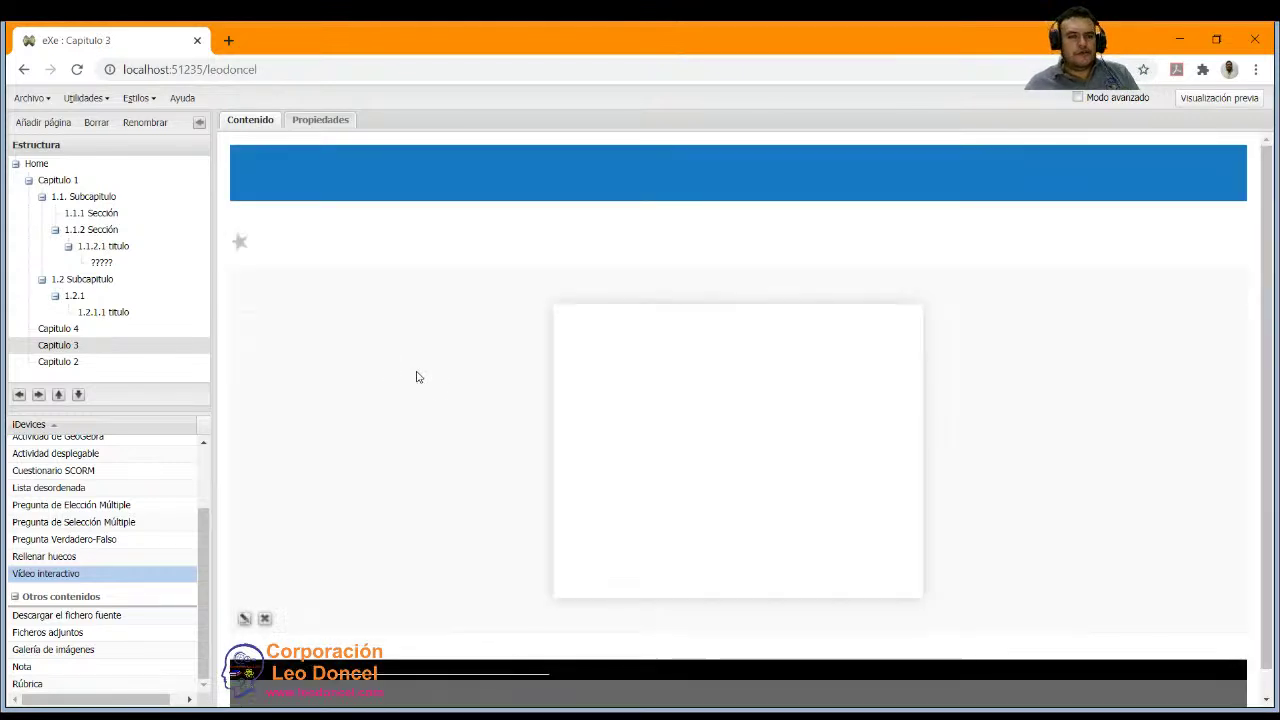
scroll(690, 447, down, 1)
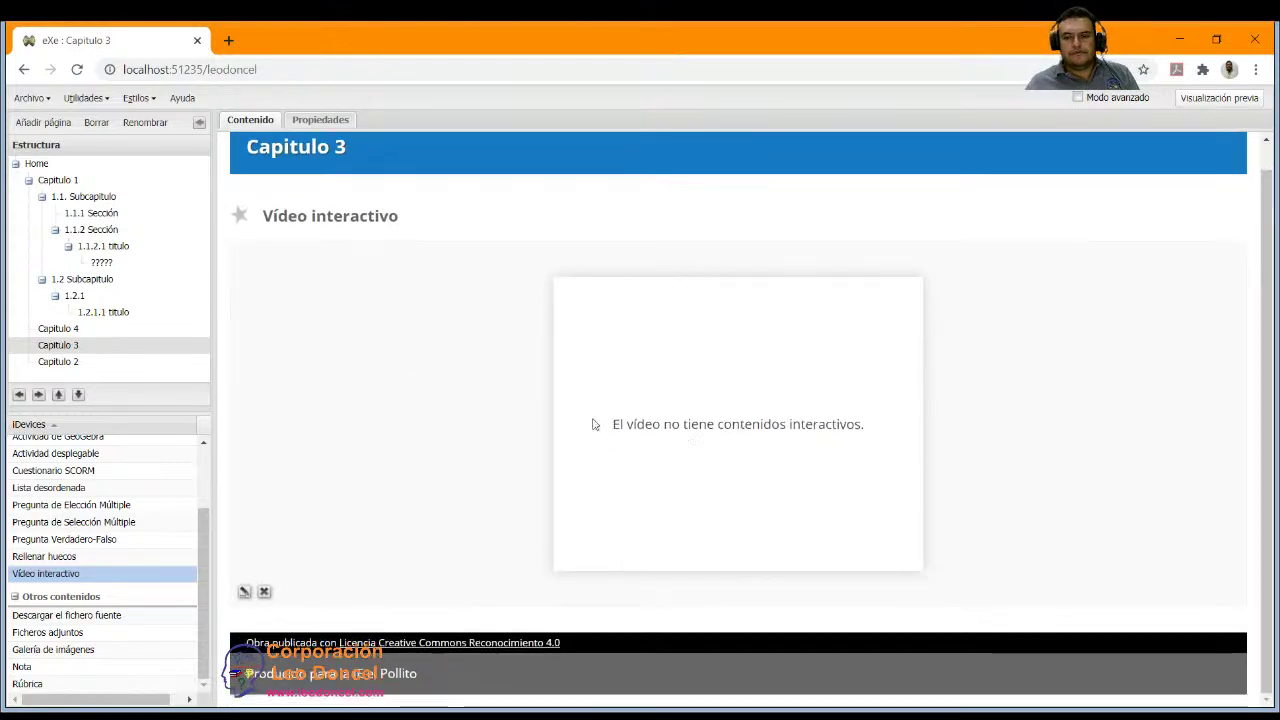
Reopen the Vídeo interactivo activity for editing and launch its interactive video editor.
click(244, 592)
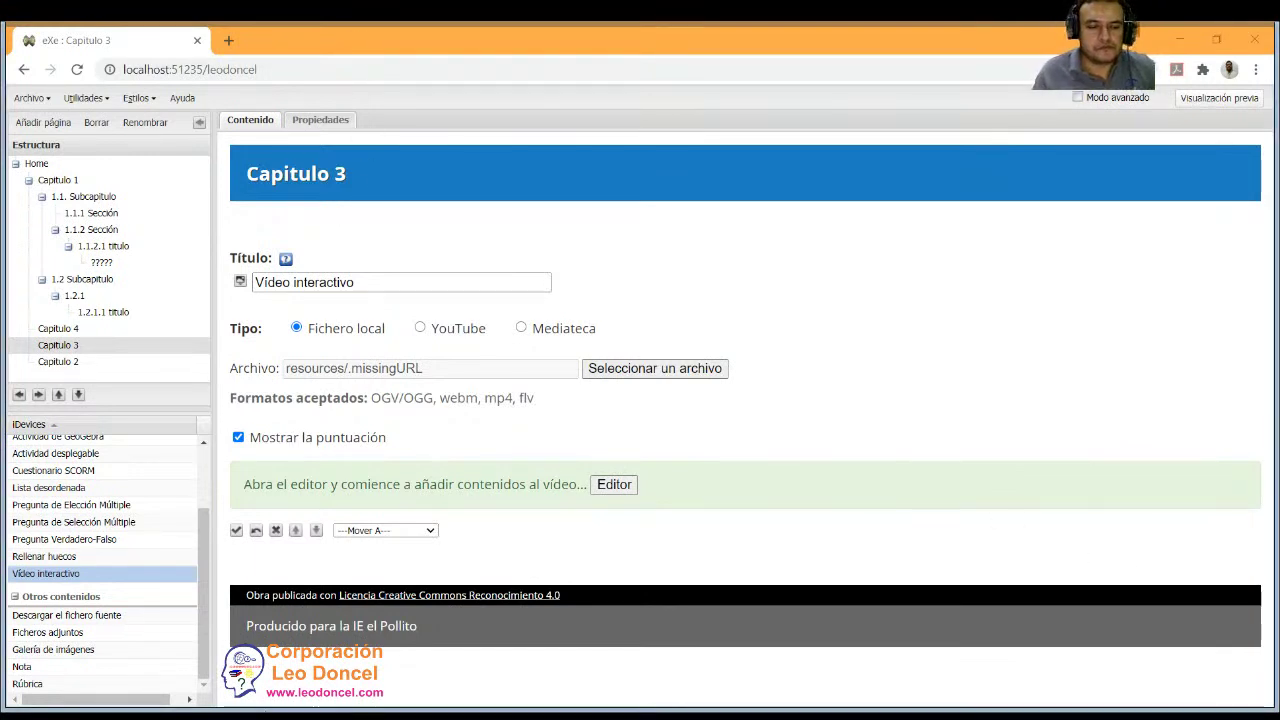
key(alt+Tab)
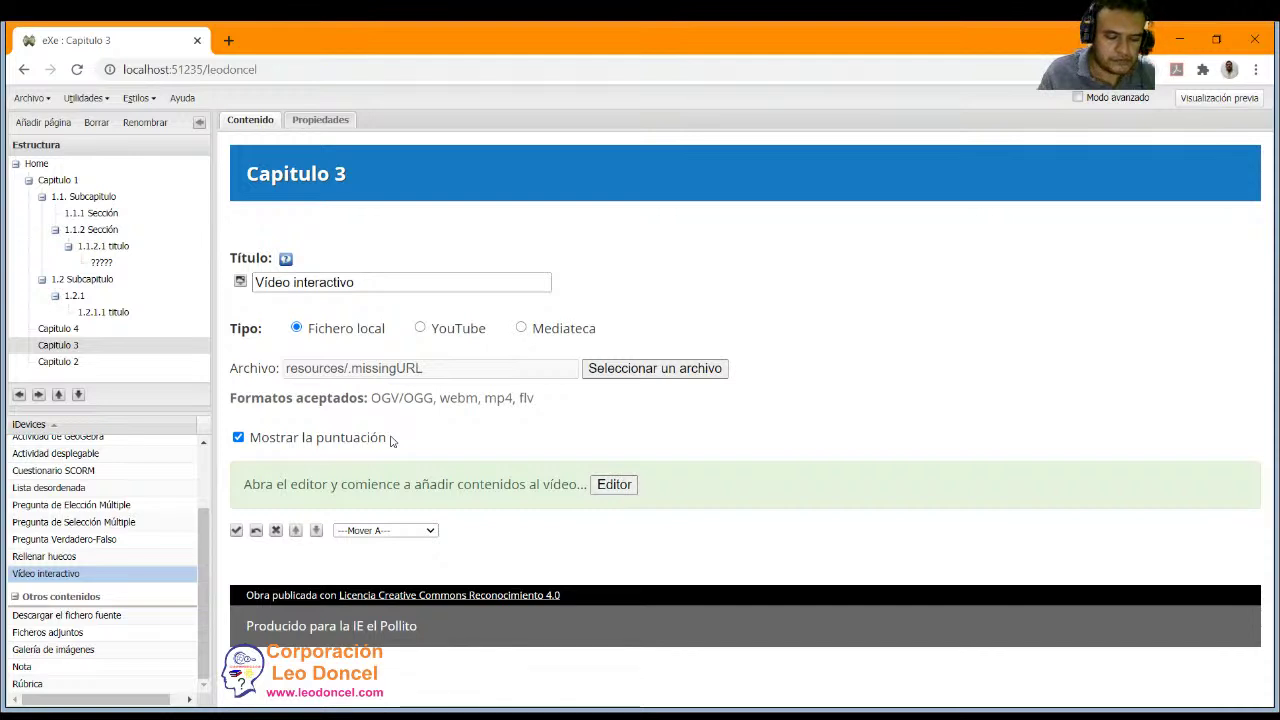
click(615, 485)
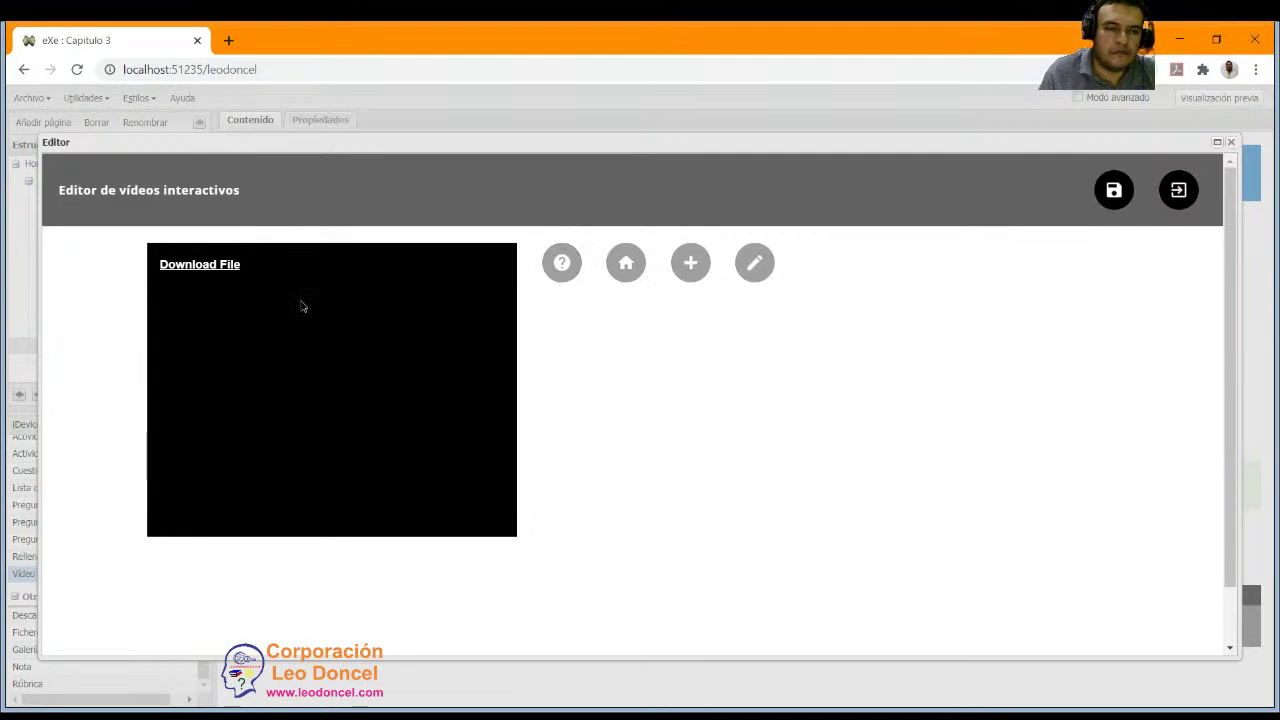
scroll(281, 420, down, 1)
scroll(270, 425, up, 2)
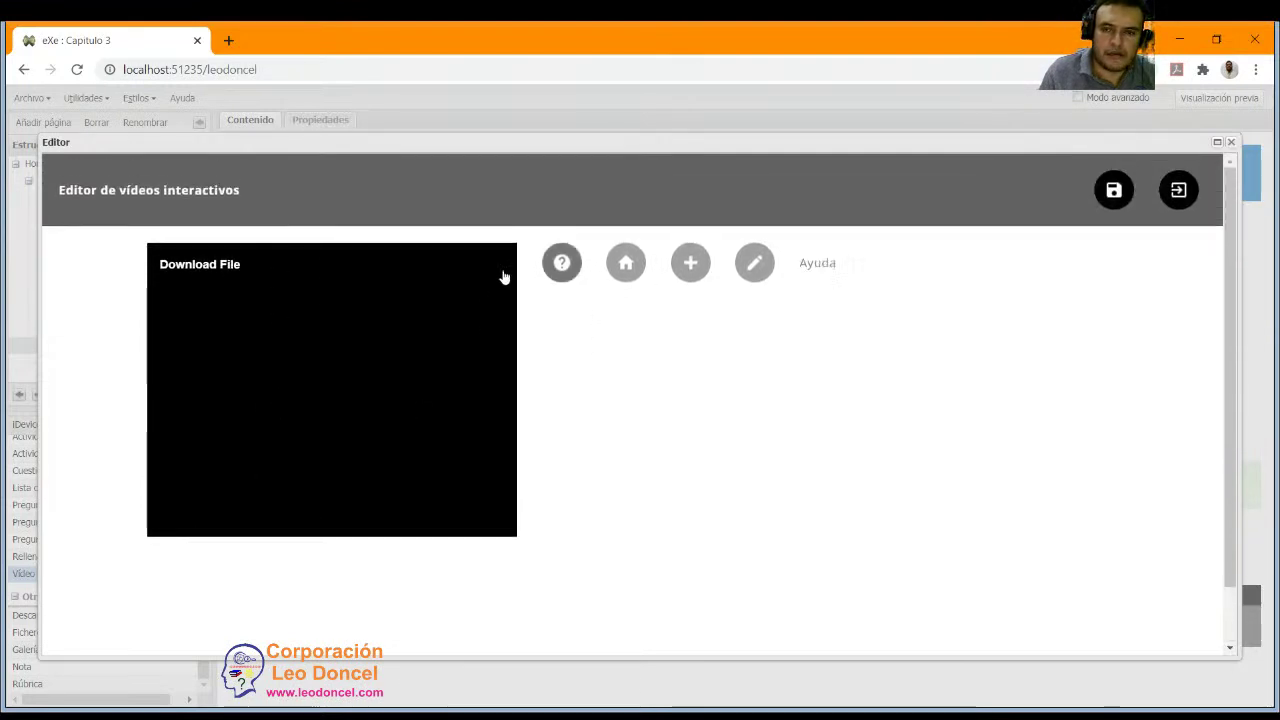
Create and save a cover titled "Titulo del video interactivo" with the introduction "Descripción del video interactivo.".
click(624, 263)
click(581, 378)
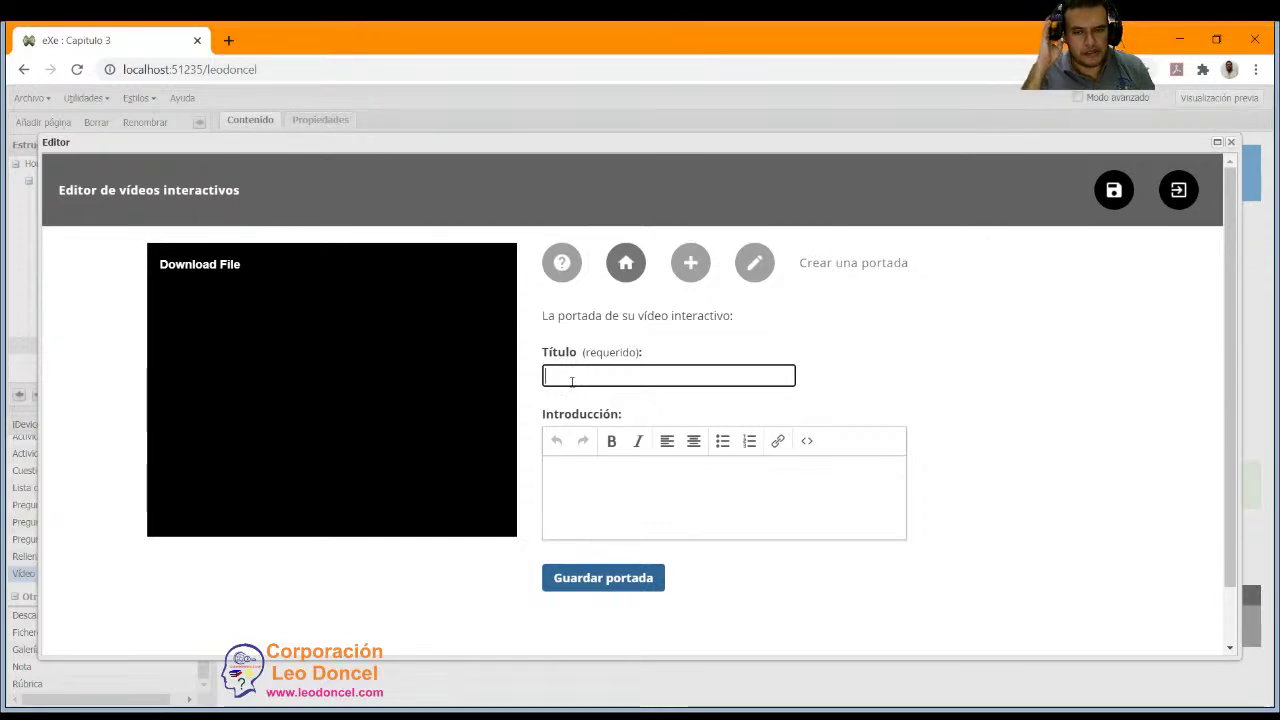
text(Titulo del video interactivo)
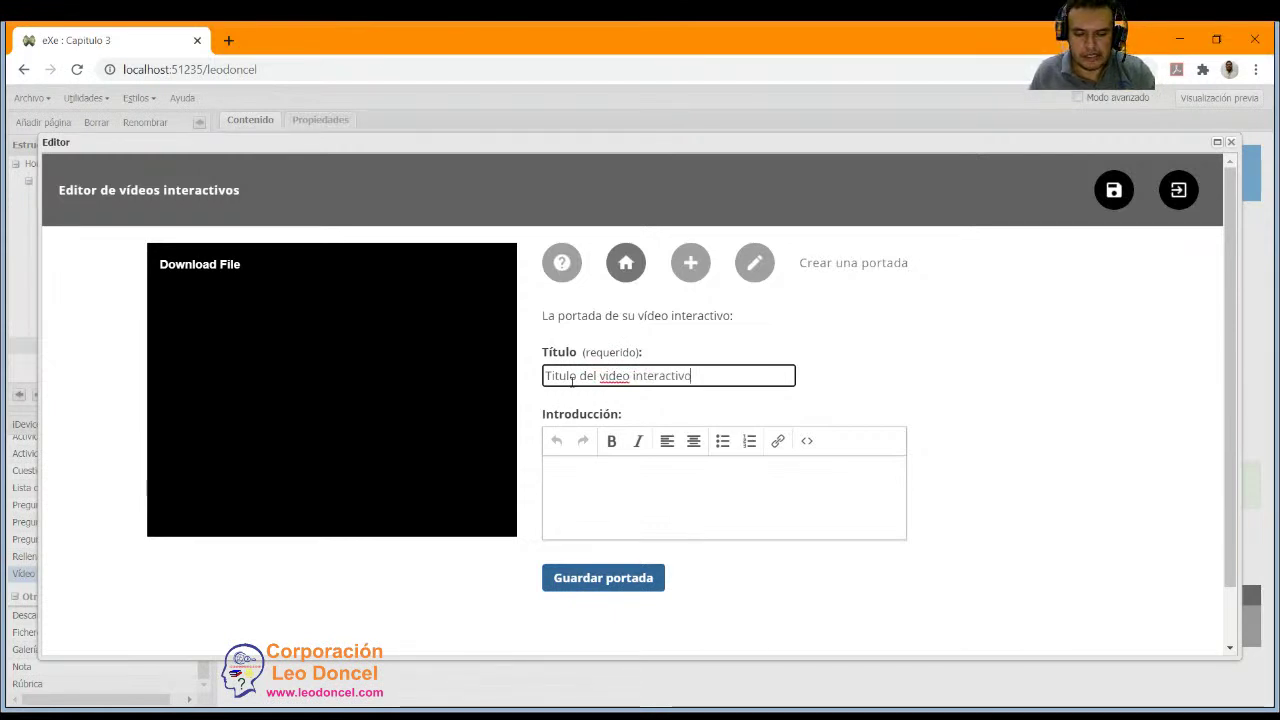
click(612, 534)
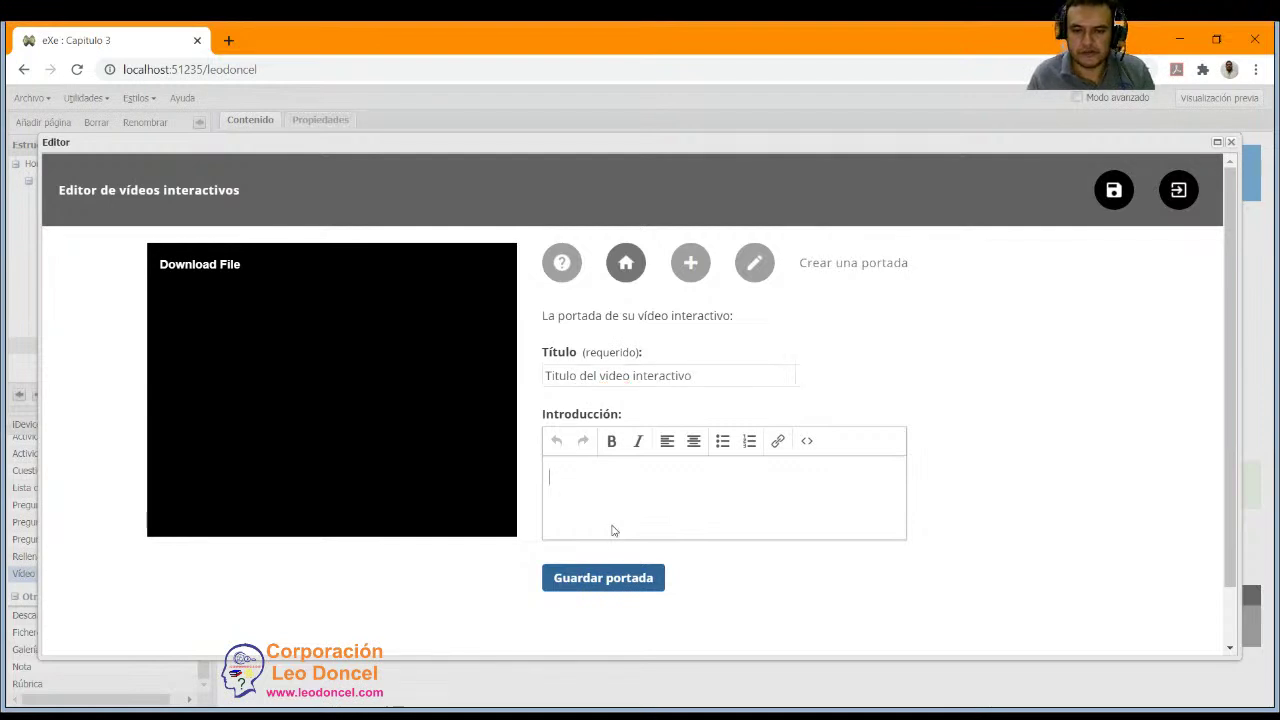
text(Descrip)
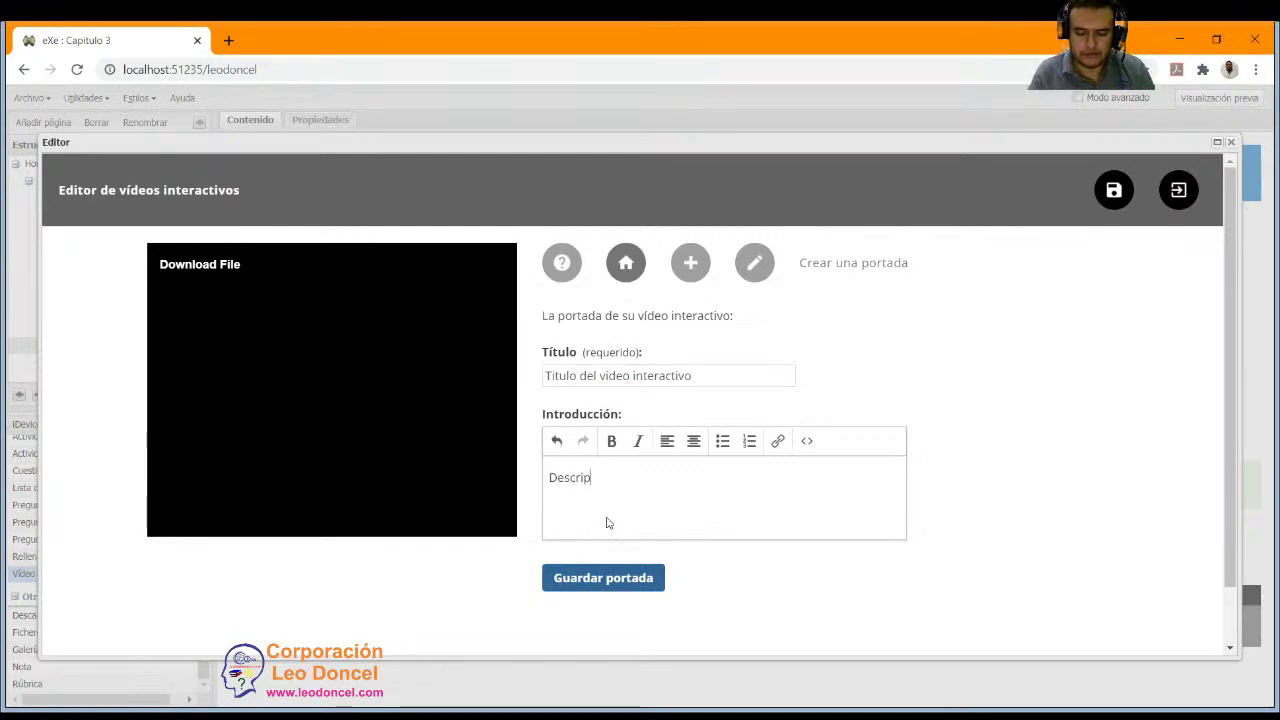
text(ción del video )
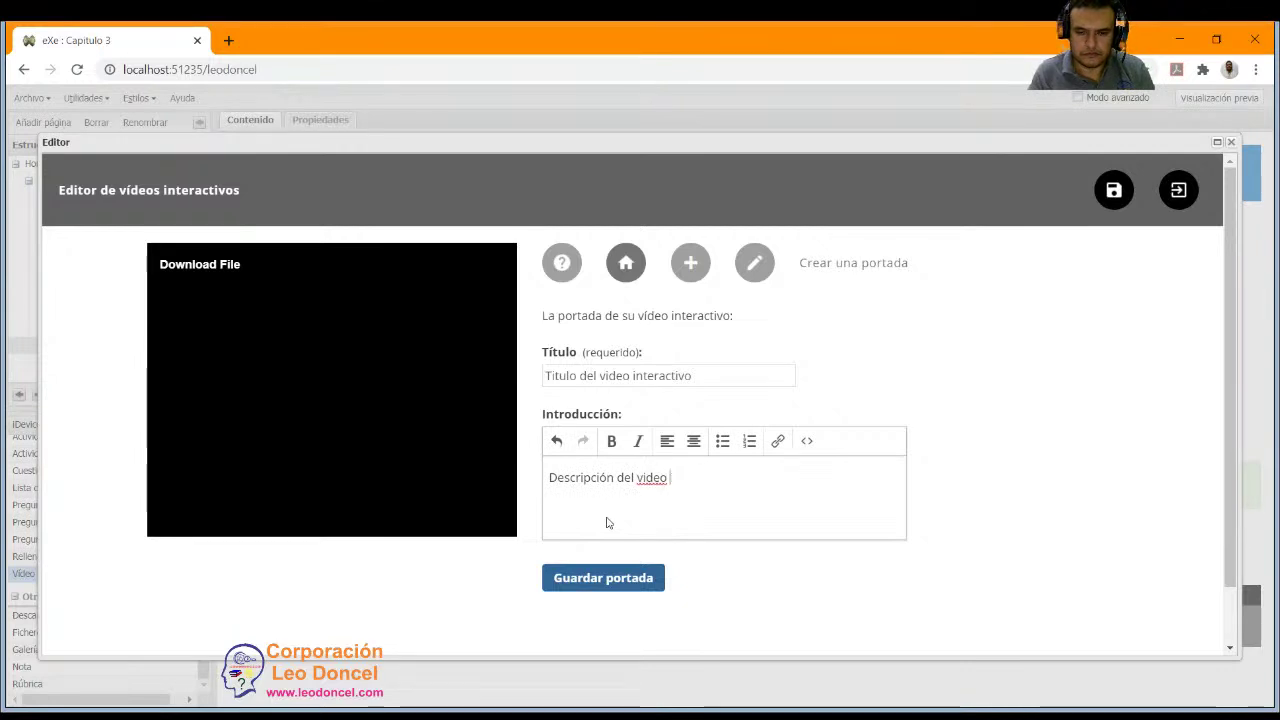
text(interactivo.)
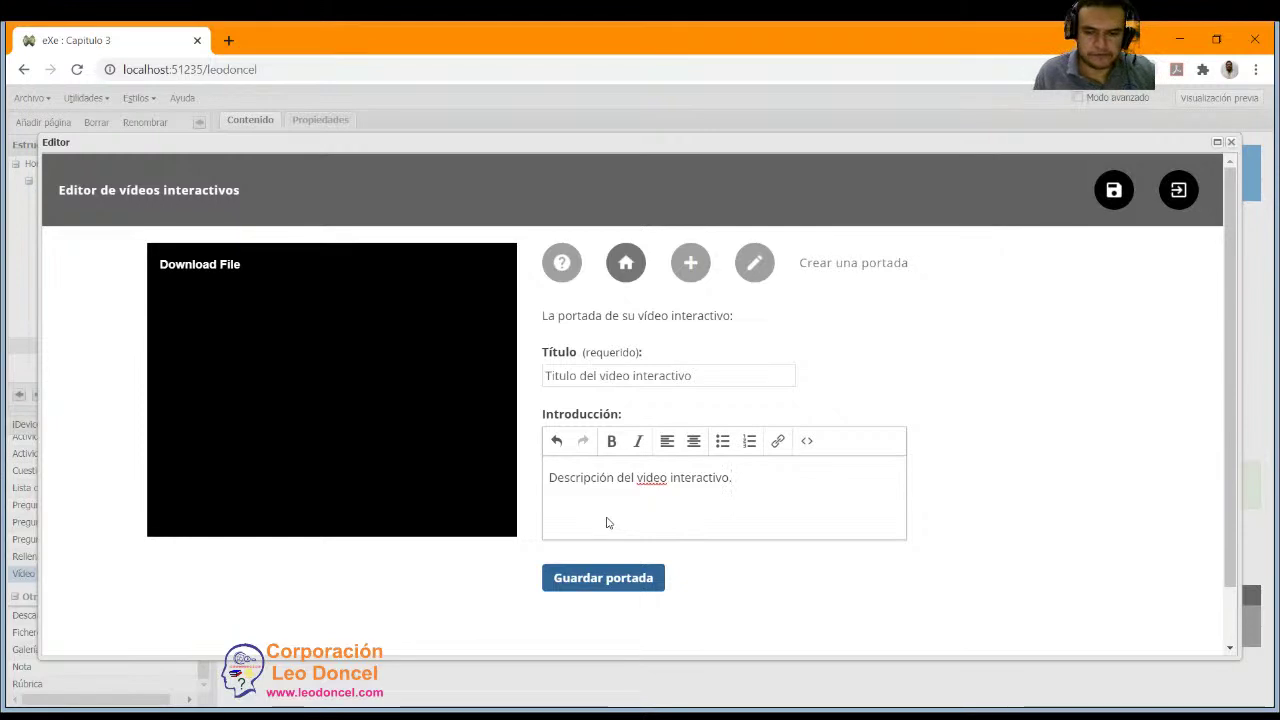
click(603, 580)
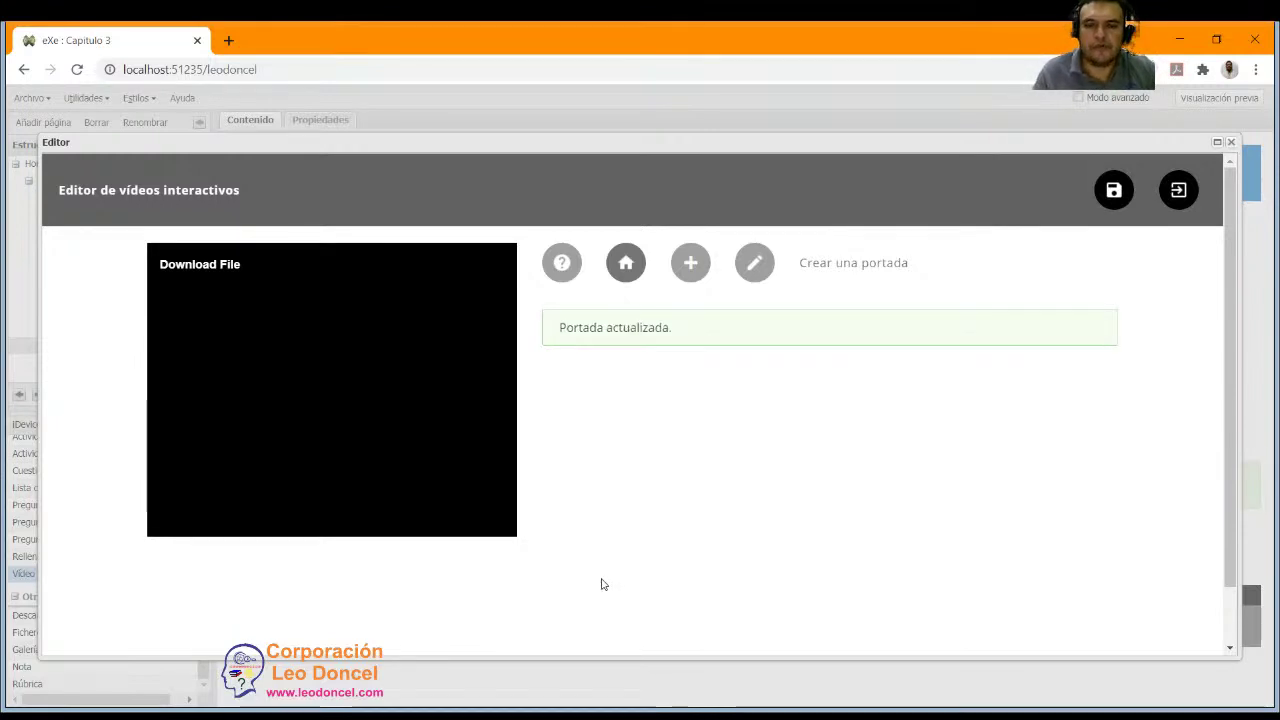
Reopen the saved cover and review its title and introduction text.
click(644, 264)
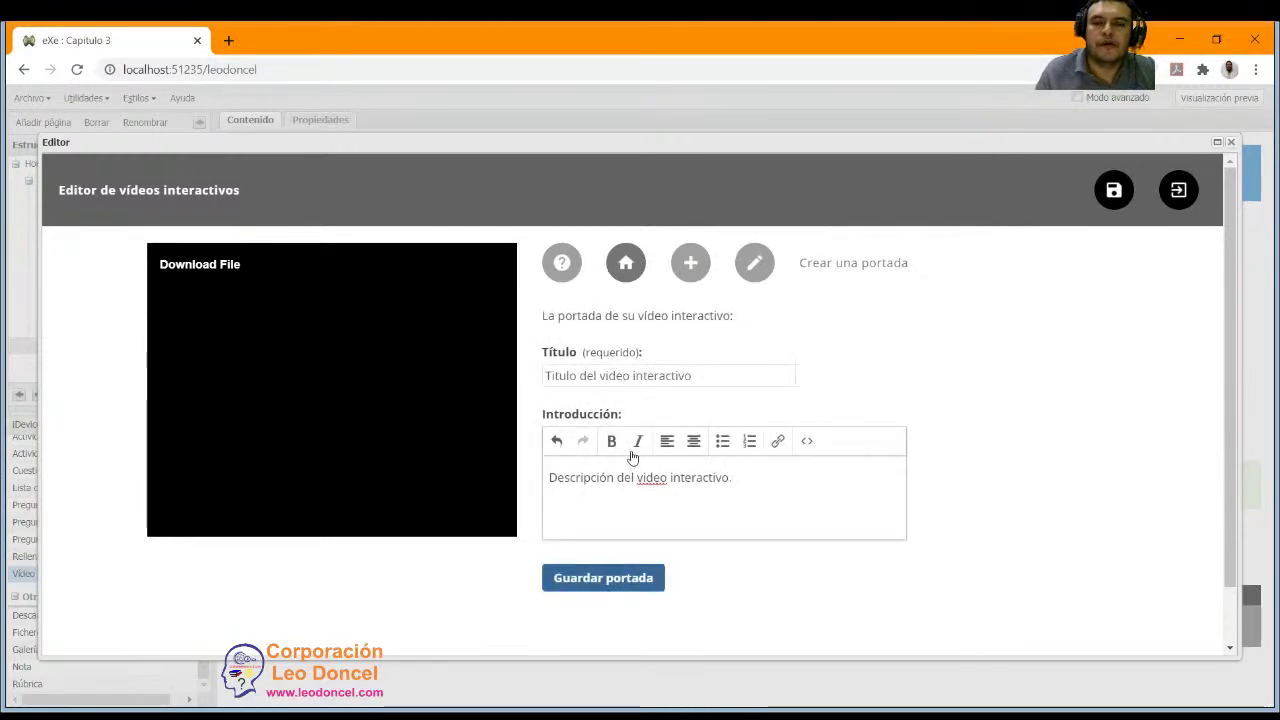
scroll(408, 377, down, 1)
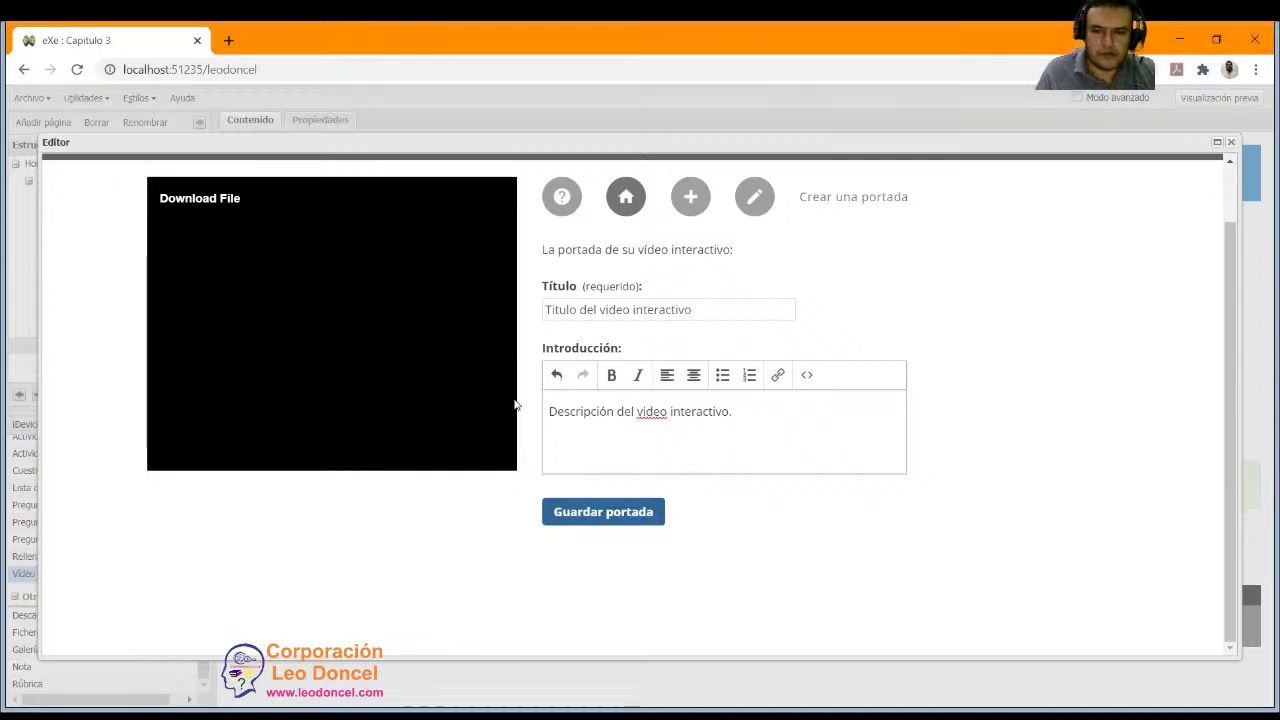
double_click(651, 411)
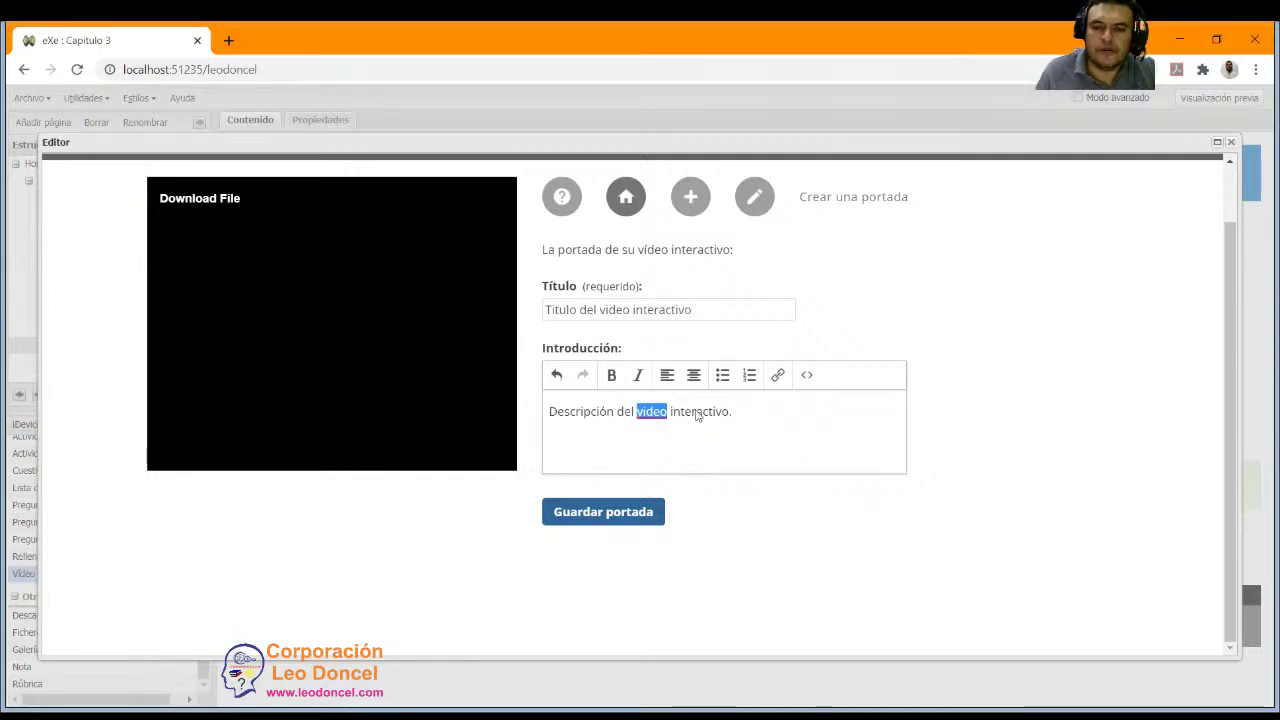
click(760, 400)
click(604, 511)
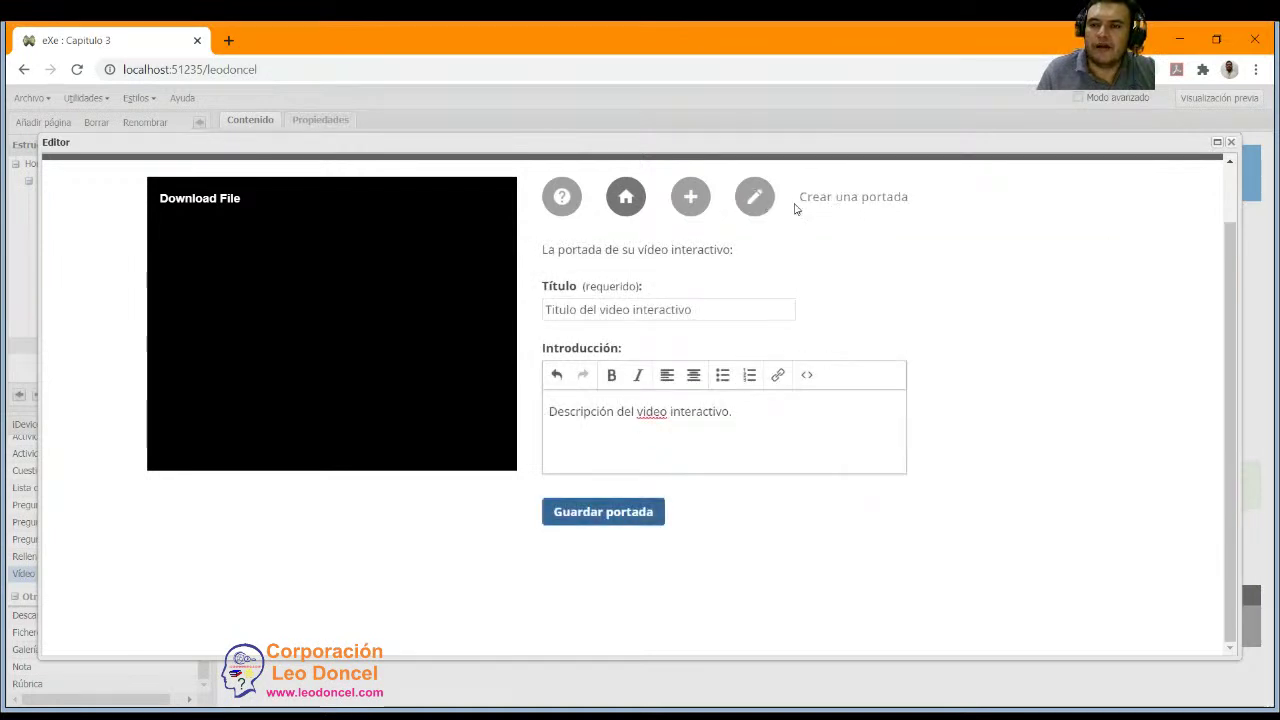
Start a new text frame beginning at 00:20:12 and enter "Texto" as its content.
click(690, 197)
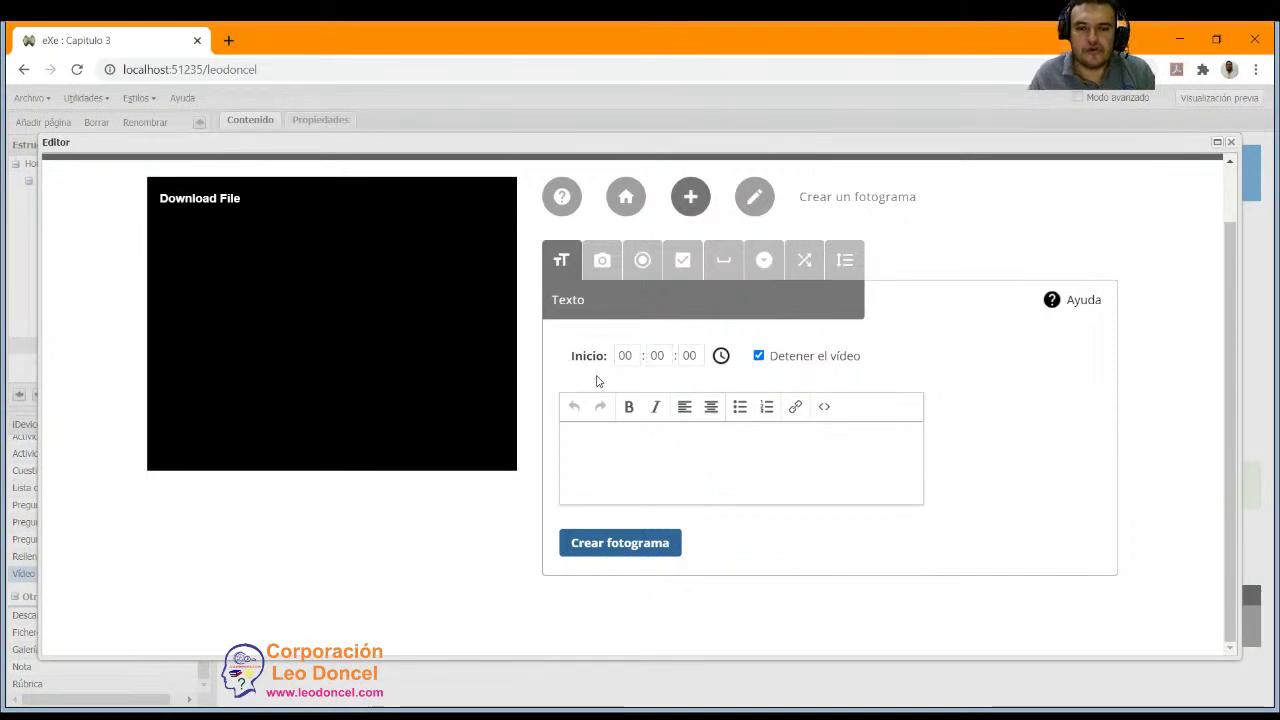
click(624, 356)
click(662, 358)
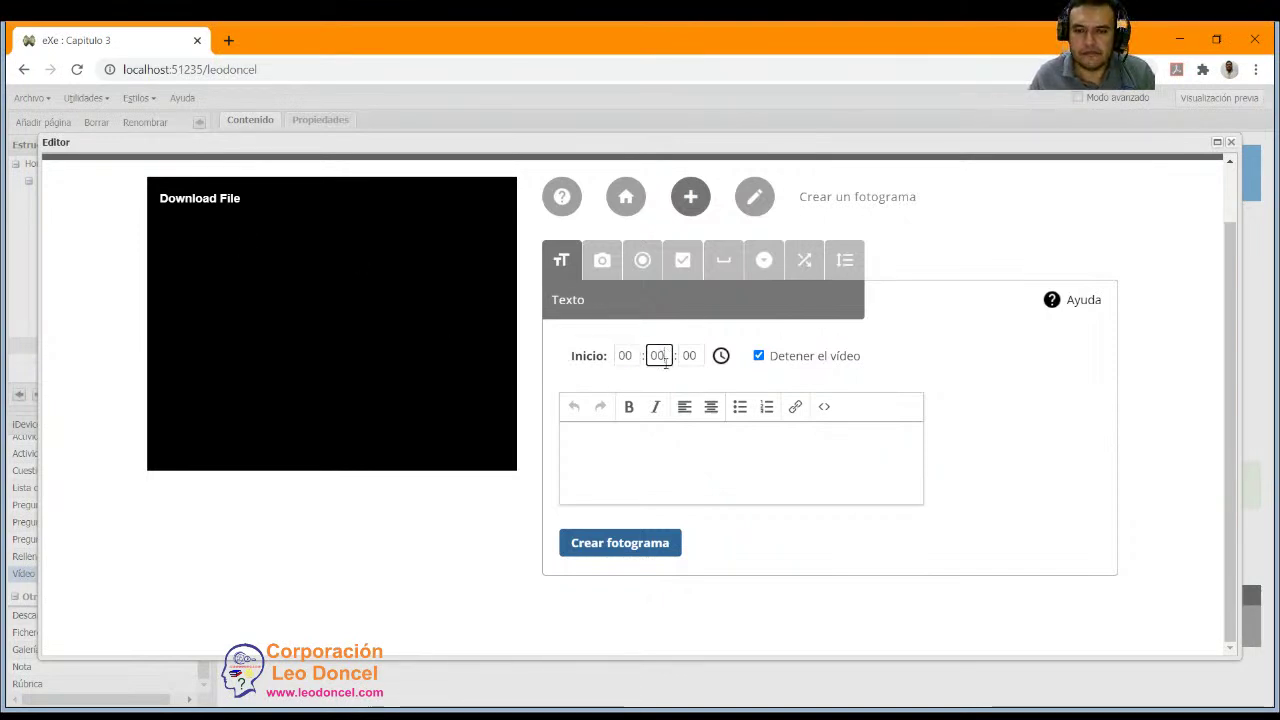
click(690, 354)
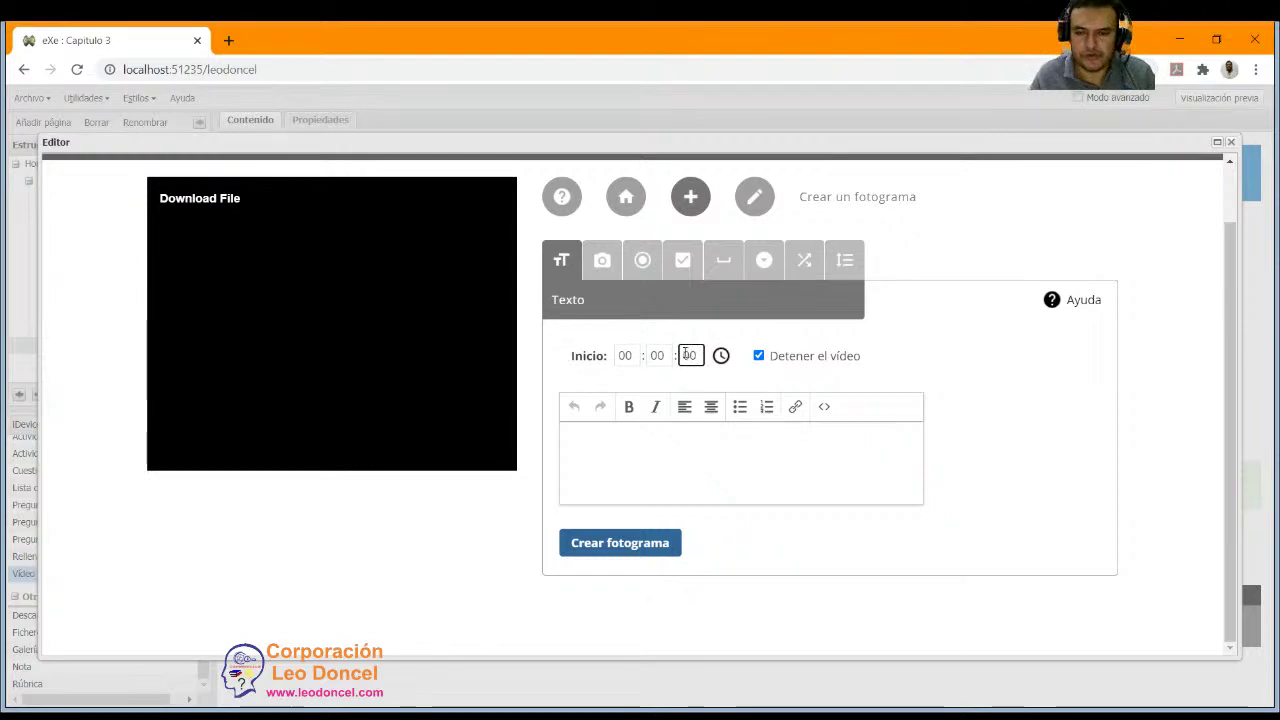
click(630, 354)
click(659, 356)
double_click(657, 357)
text(20)
key(Tab)
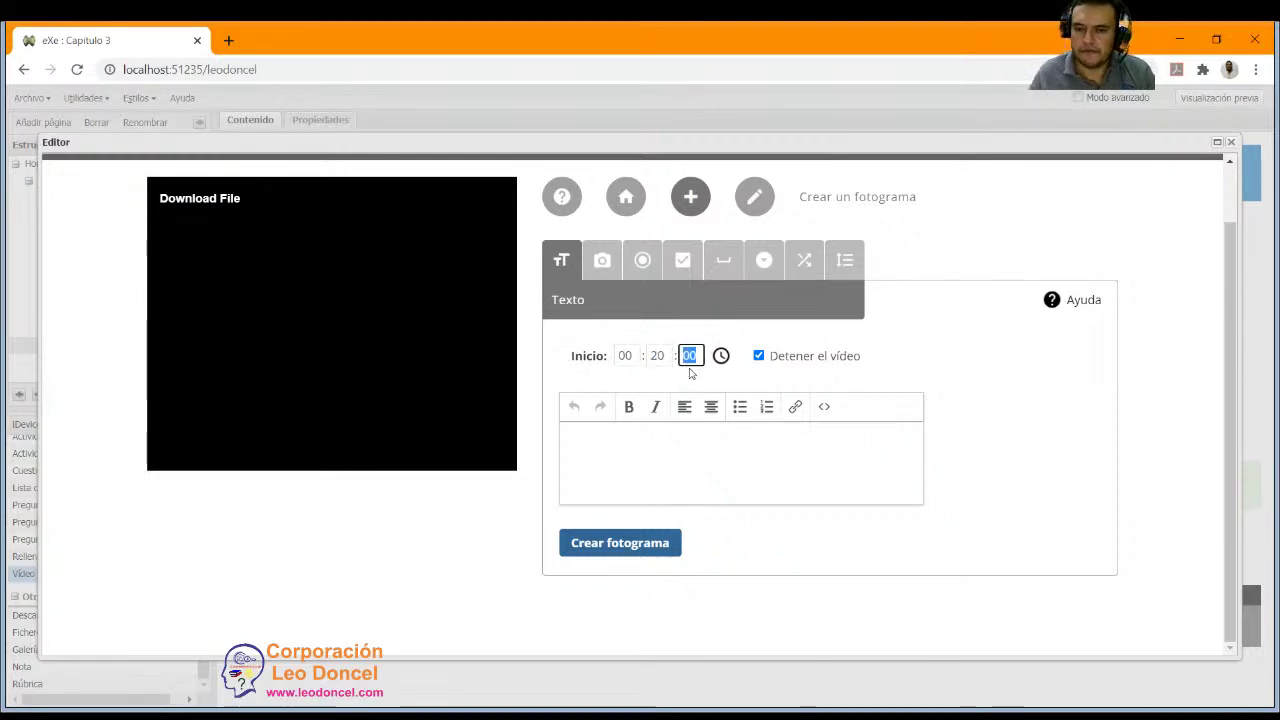
text(12)
click(700, 450)
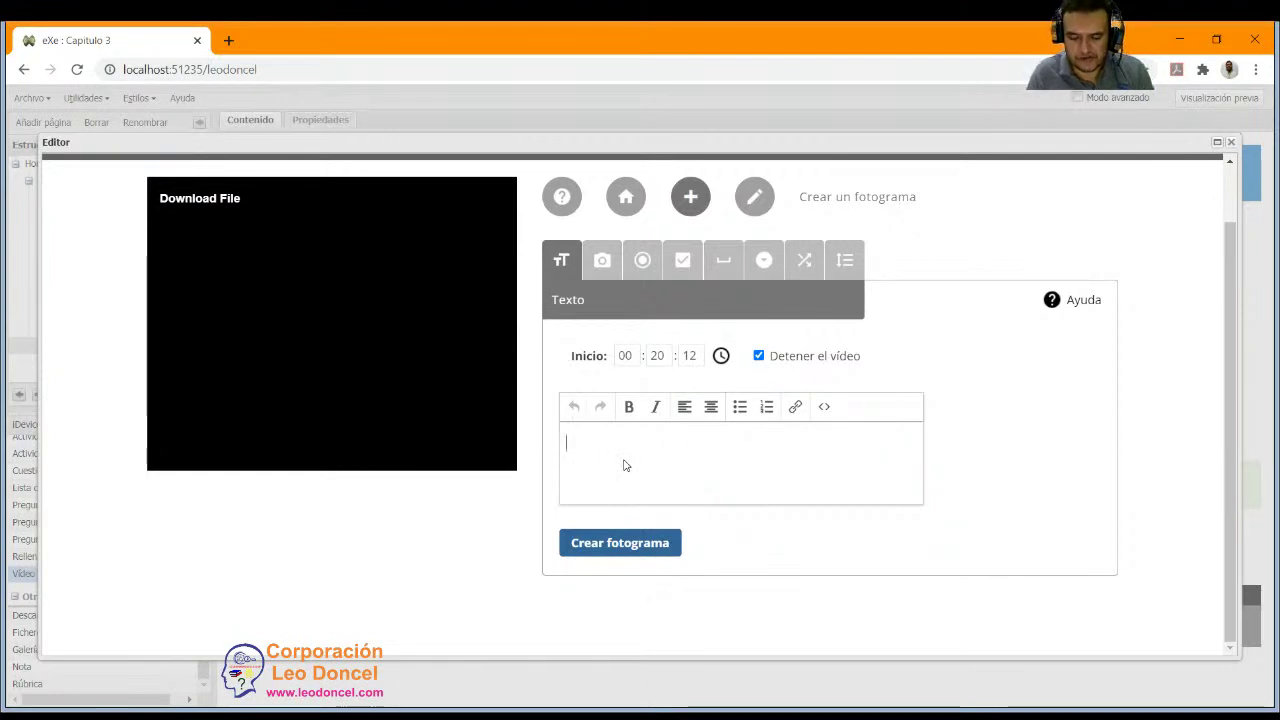
text(o)
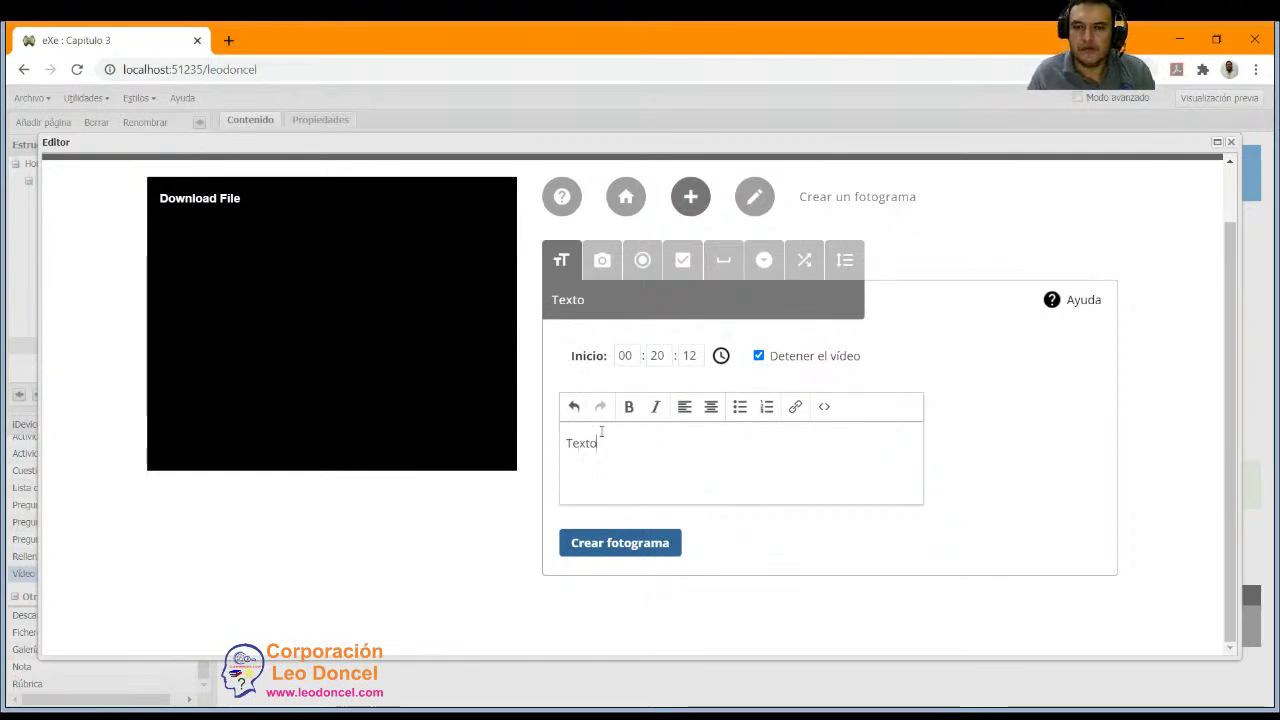
Set the text frame's start time to 00:05:00, create the frame, and accept the saving reminder.
click(658, 356)
double_click(658, 356)
click(658, 356)
double_click(656, 356)
text(0)
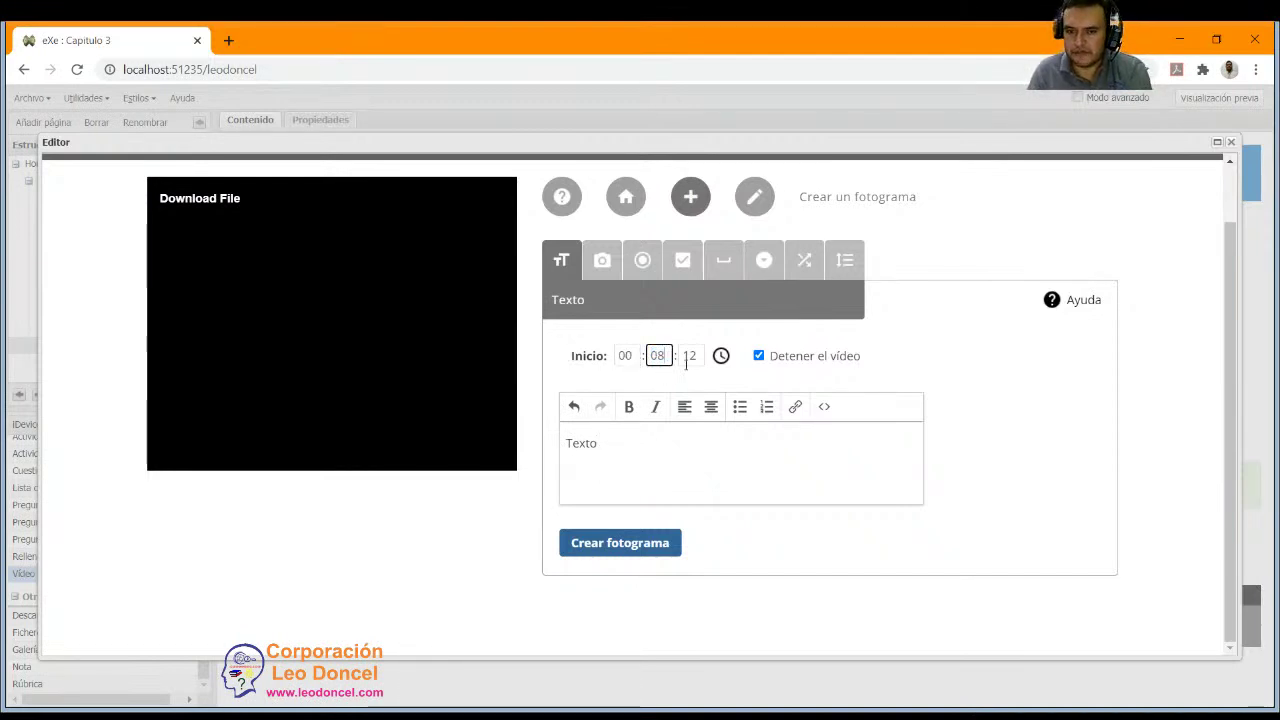
text(5)
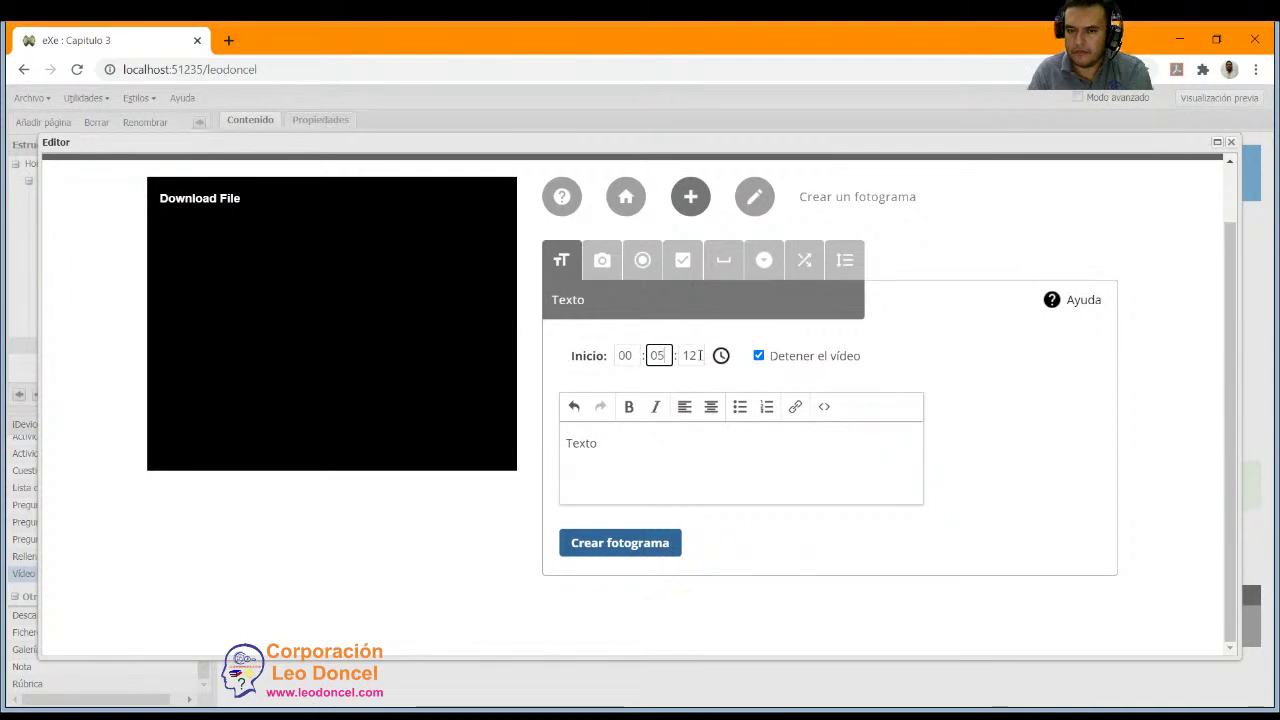
double_click(691, 356)
text(00)
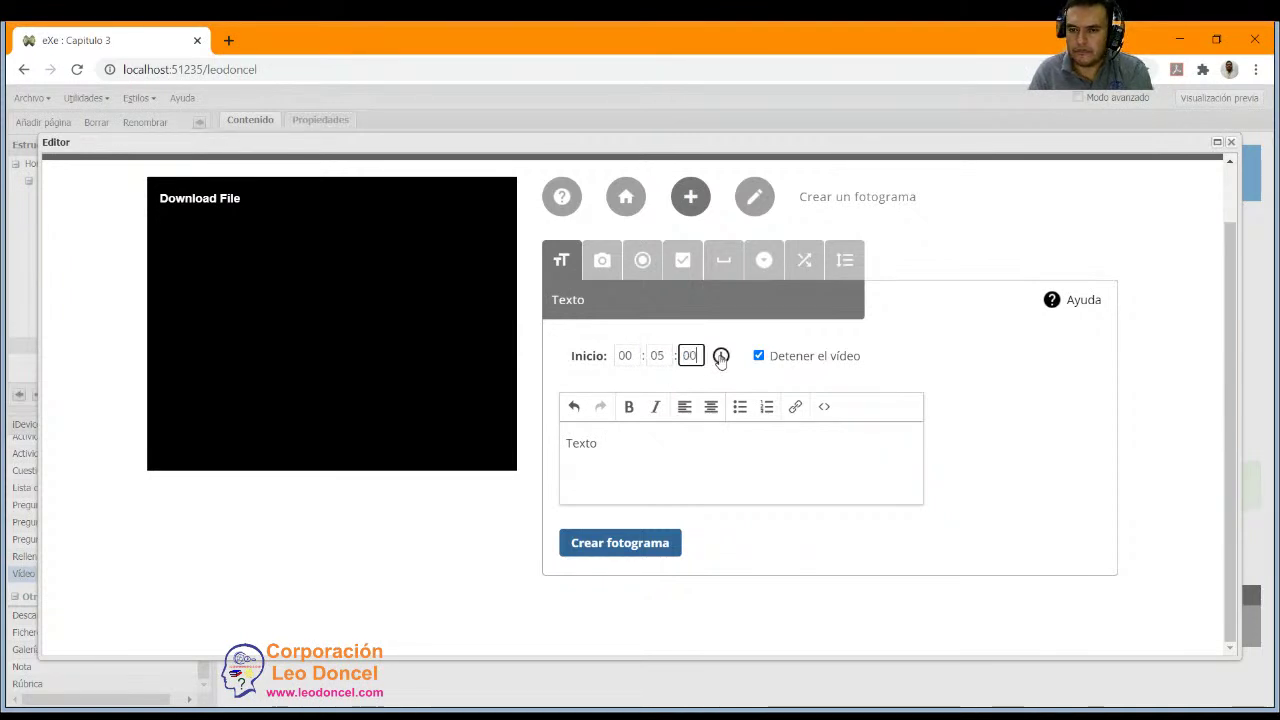
click(624, 543)
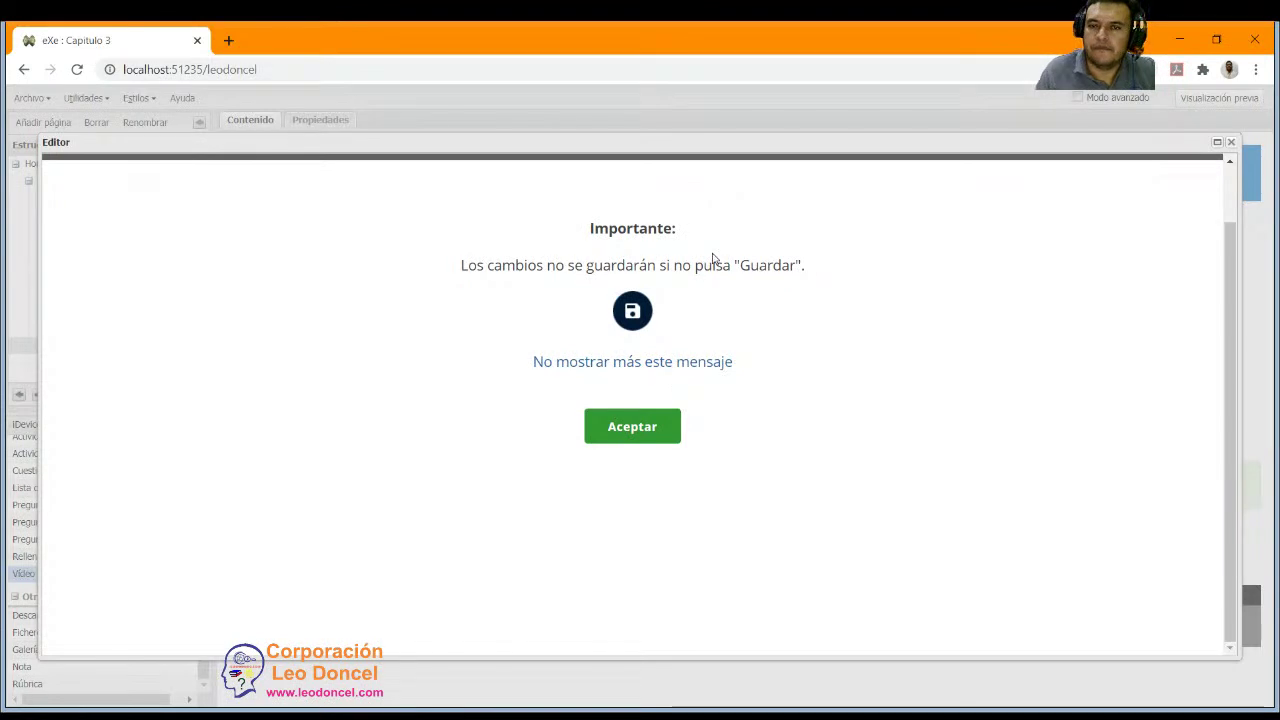
click(650, 430)
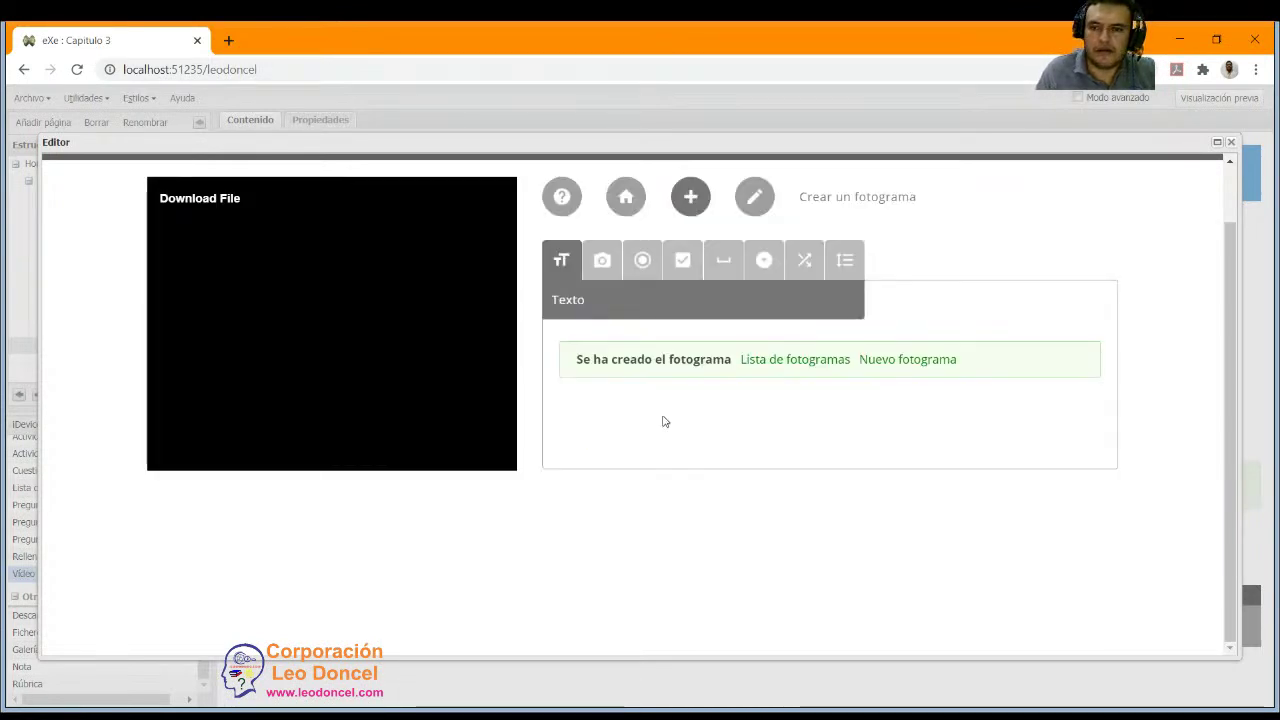
click(1231, 143)
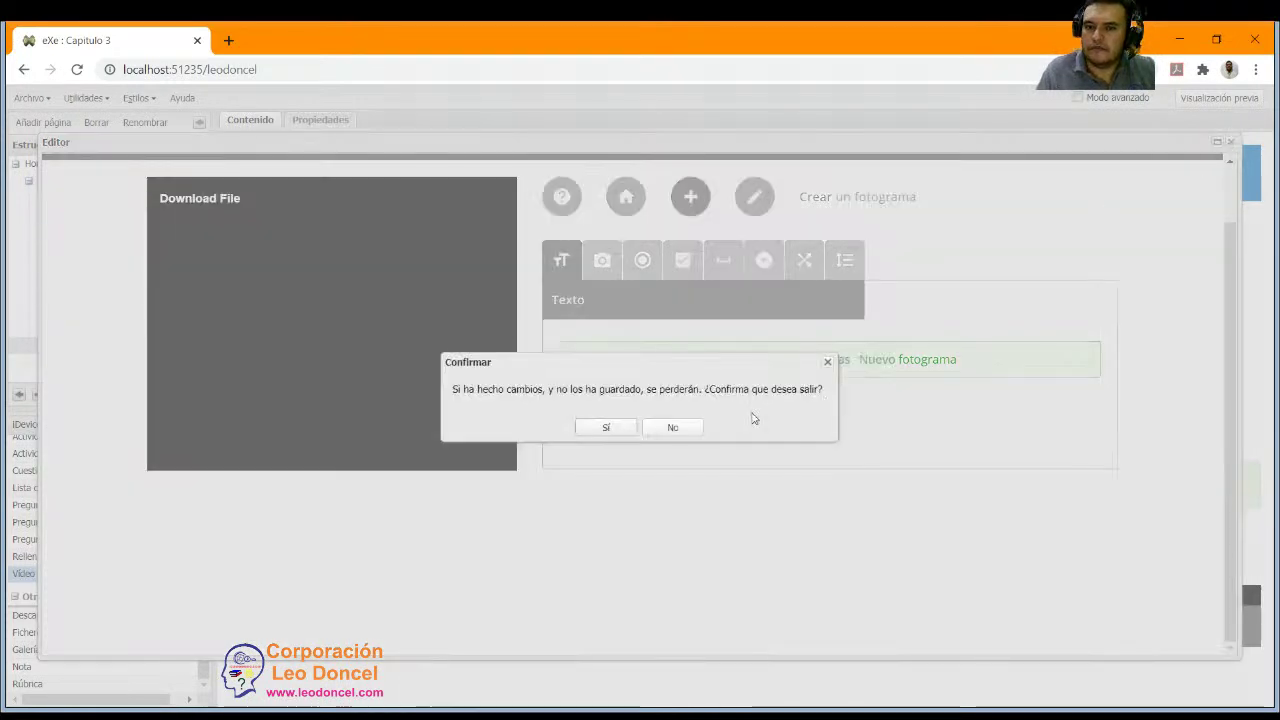
click(674, 429)
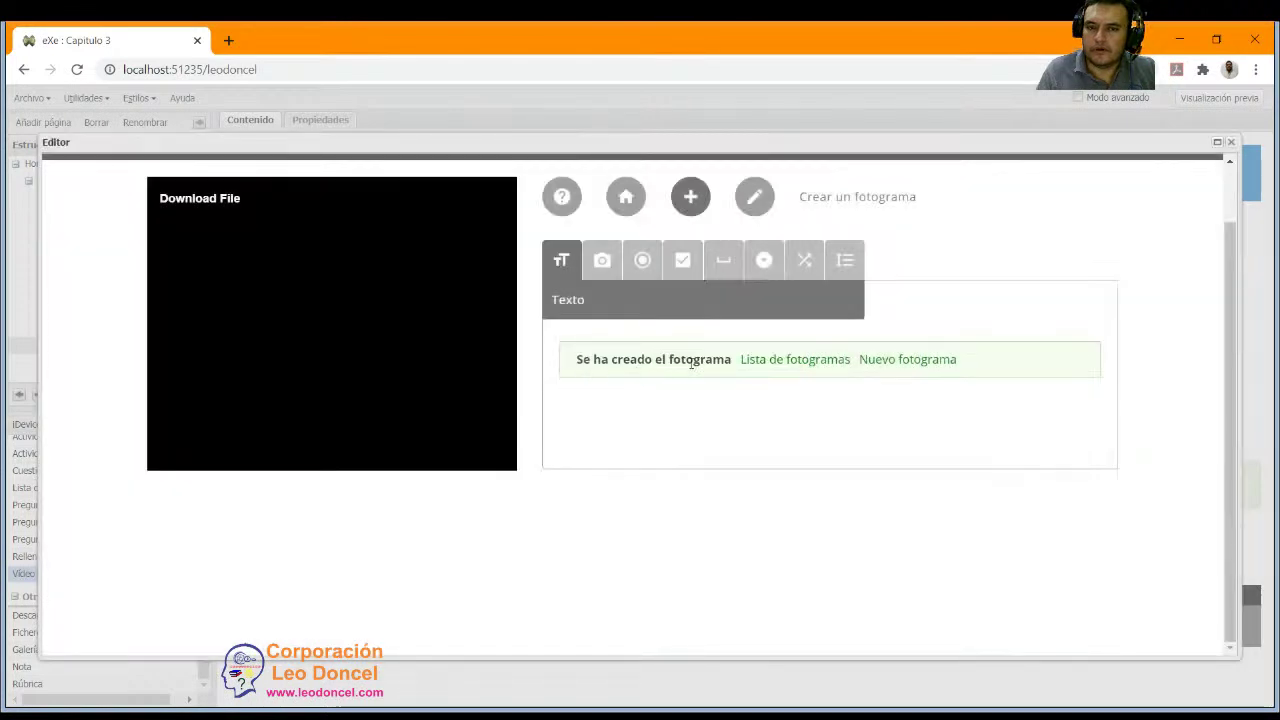
drag(674, 366, 820, 364)
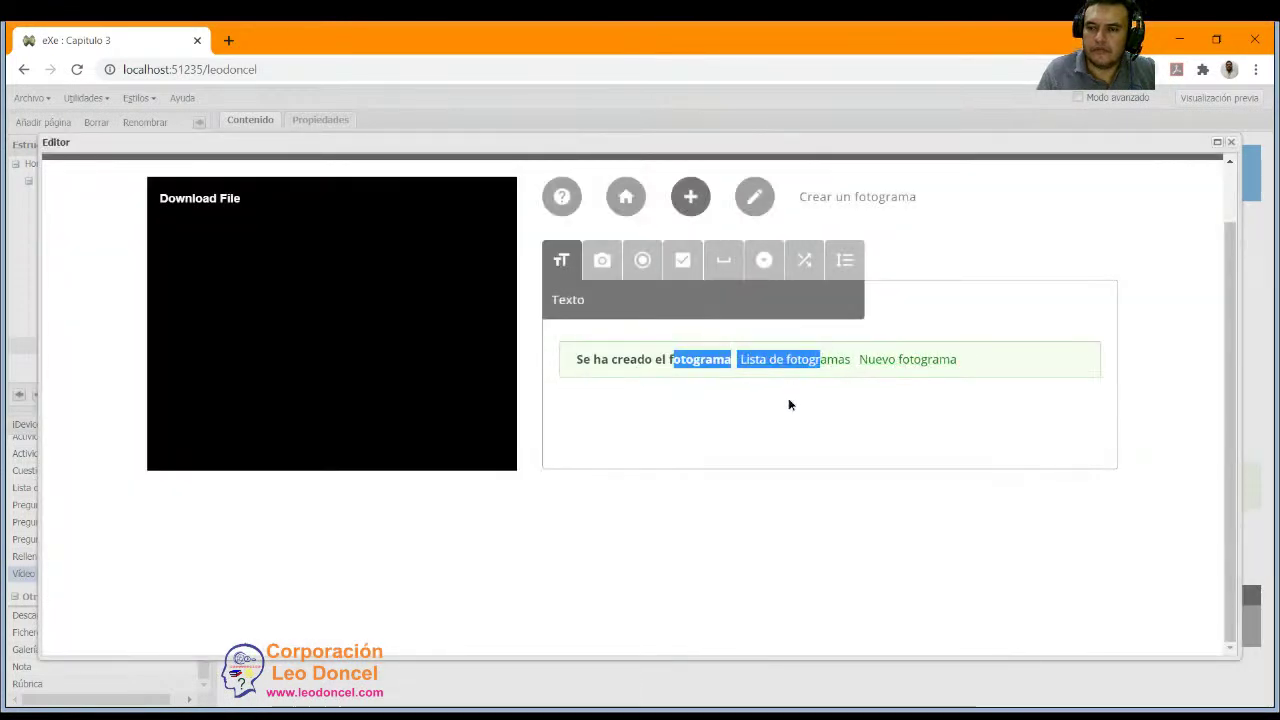
click(654, 351)
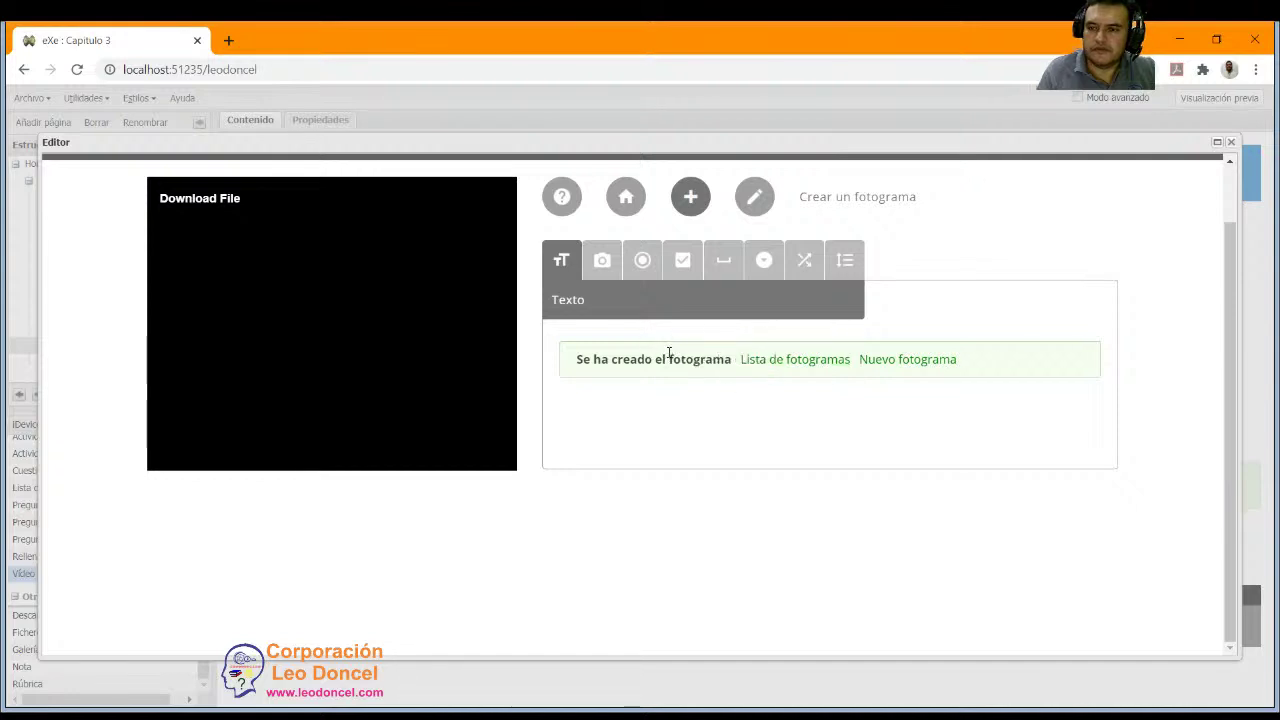
Save the interactive video with its new text frame and acknowledge the save notice.
scroll(1046, 266, up, 2)
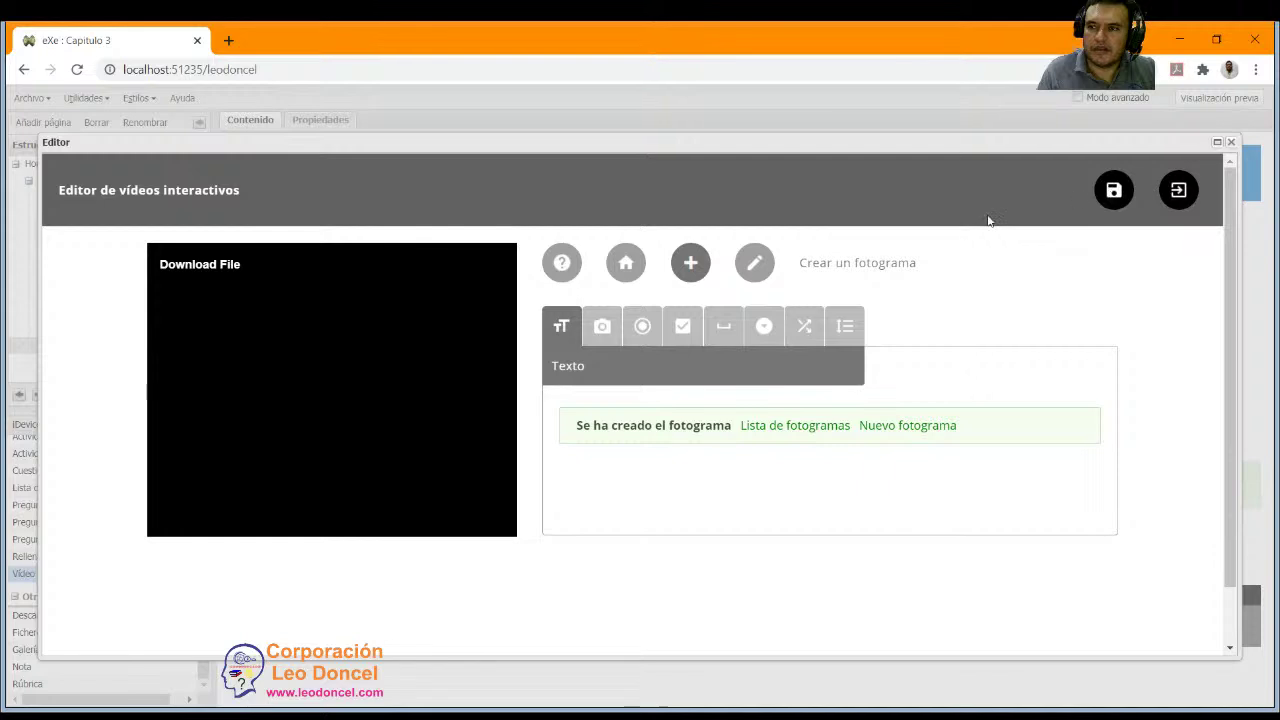
click(1114, 190)
click(623, 428)
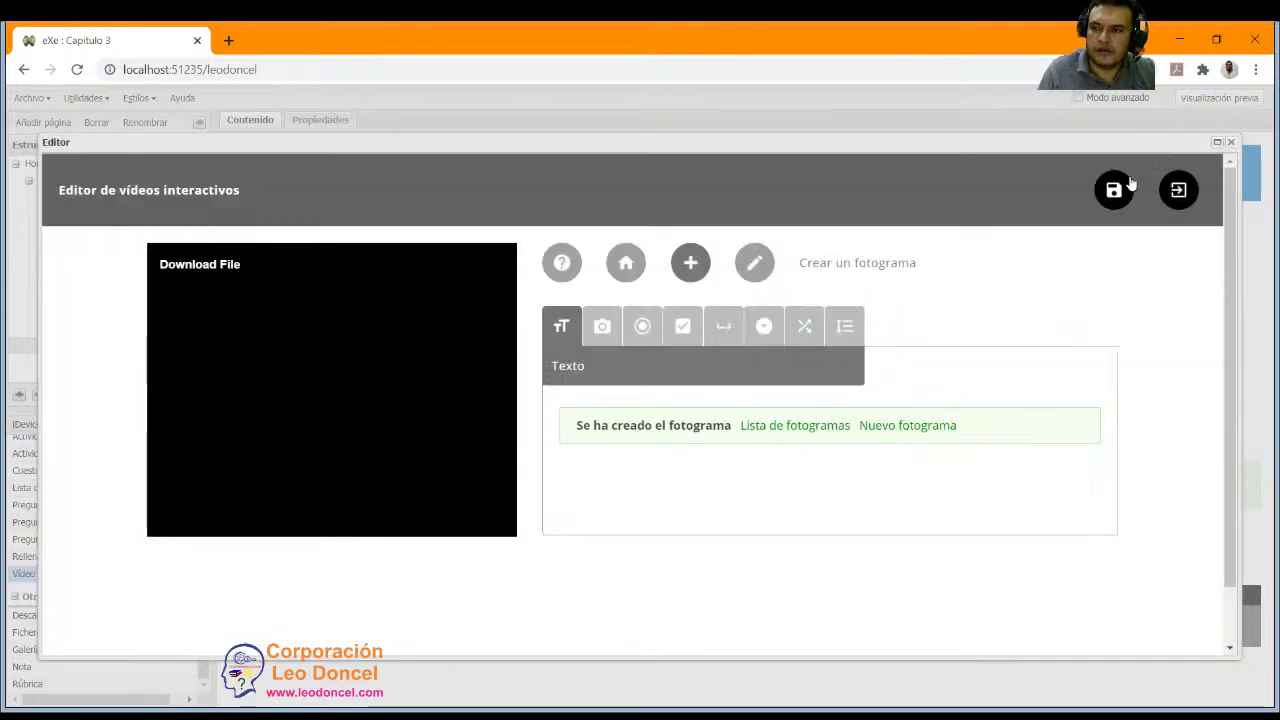
Start a new image frame and set its start time to 00:10:00.
click(601, 330)
click(625, 421)
double_click(625, 421)
text(10)
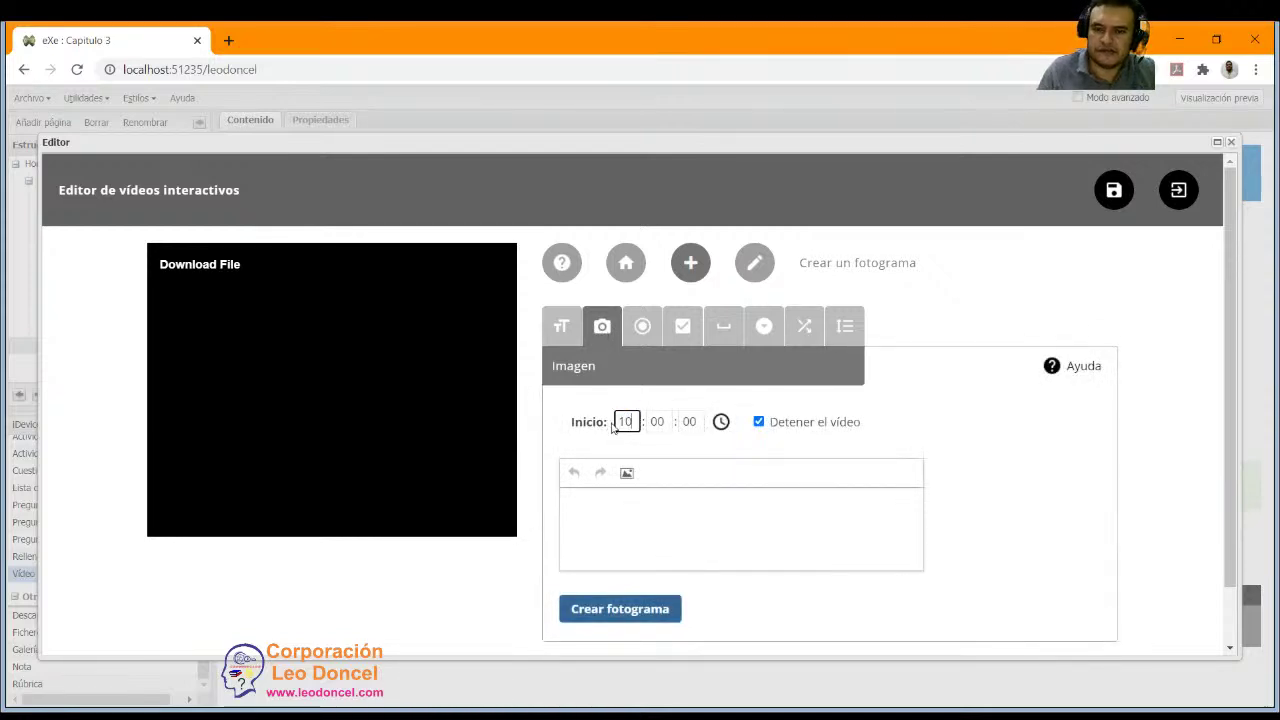
key(ctrl+a)
text(00)
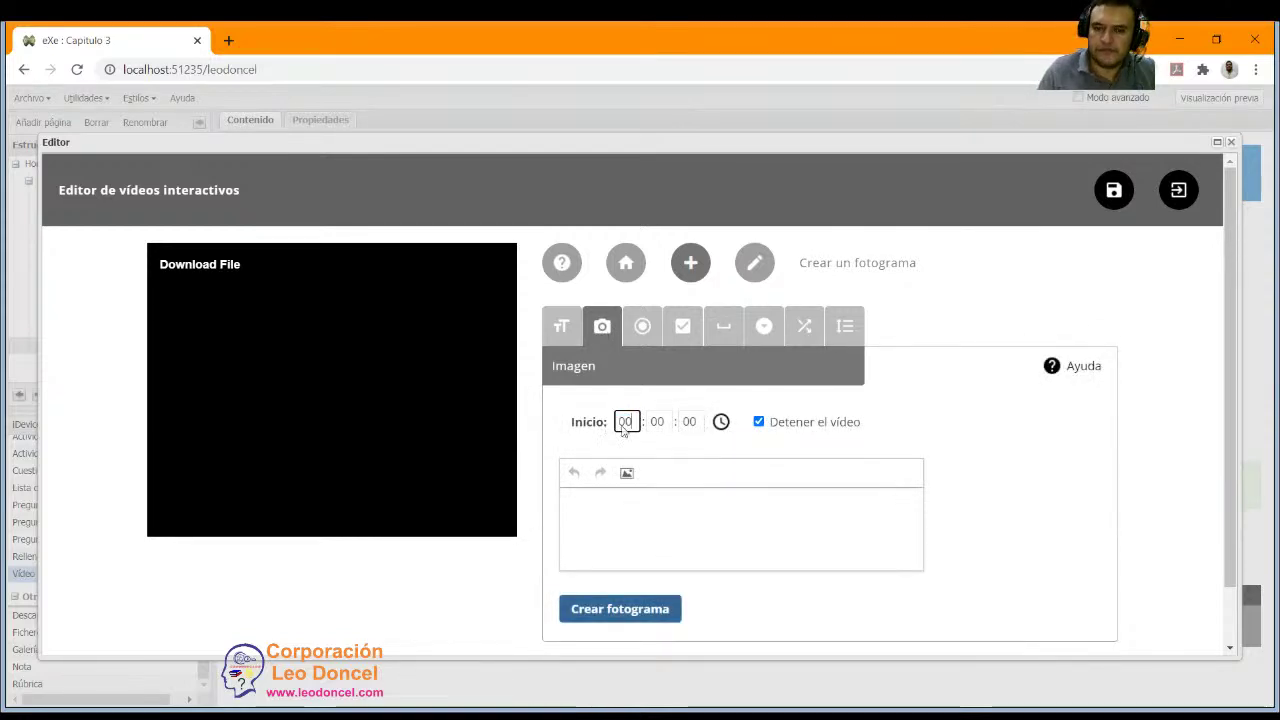
key(Tab)
text(10)
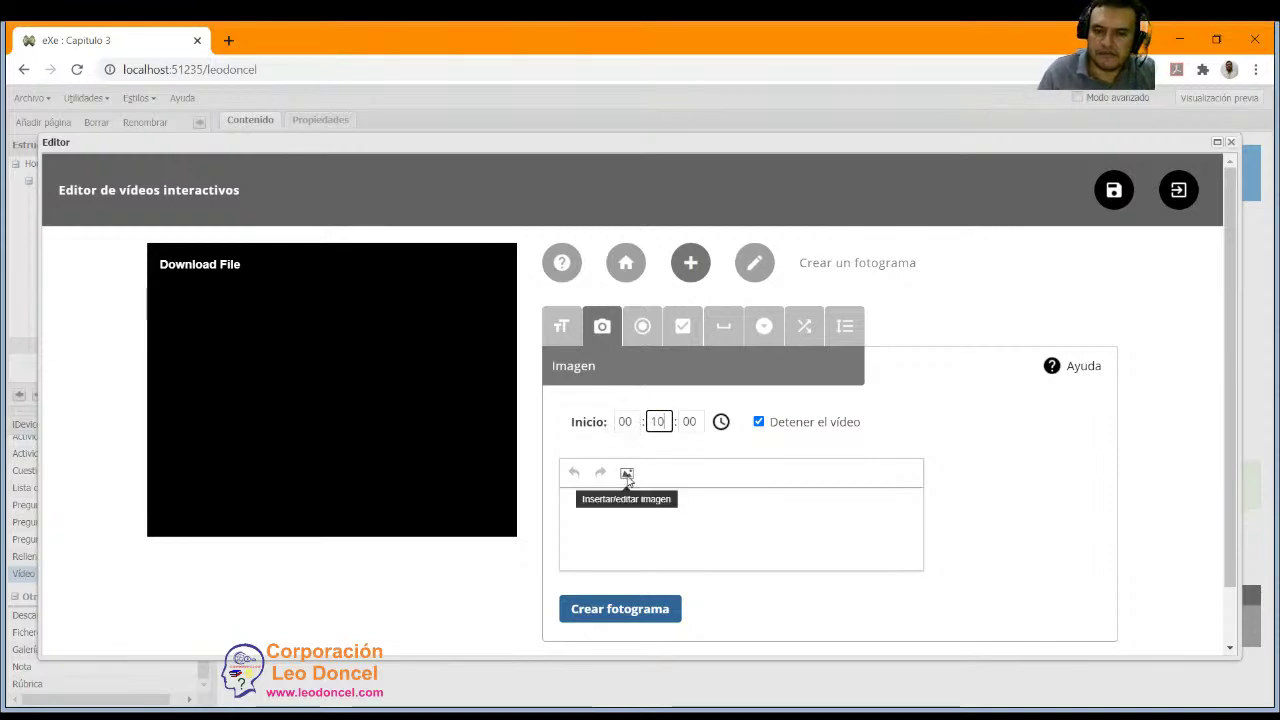
Insert an image file into the frame with the description "El profe" and dimensions 20 x 20.
click(626, 472)
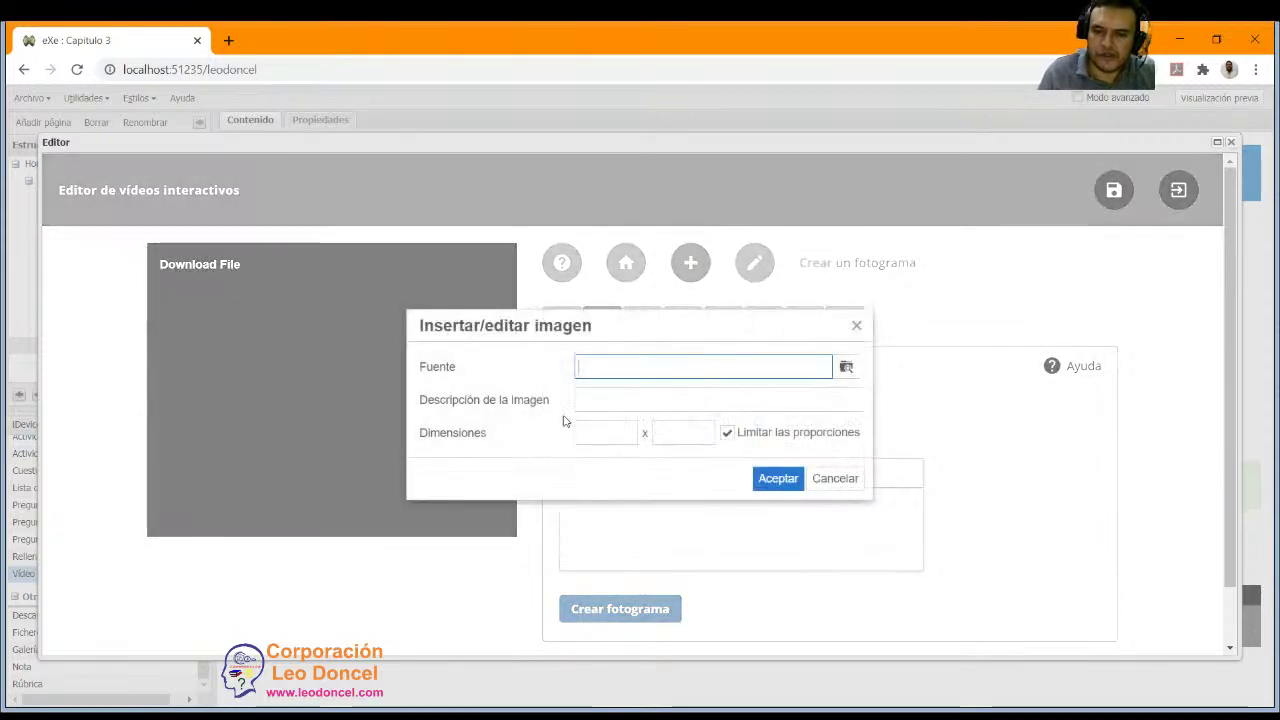
click(846, 368)
double_click(563, 362)
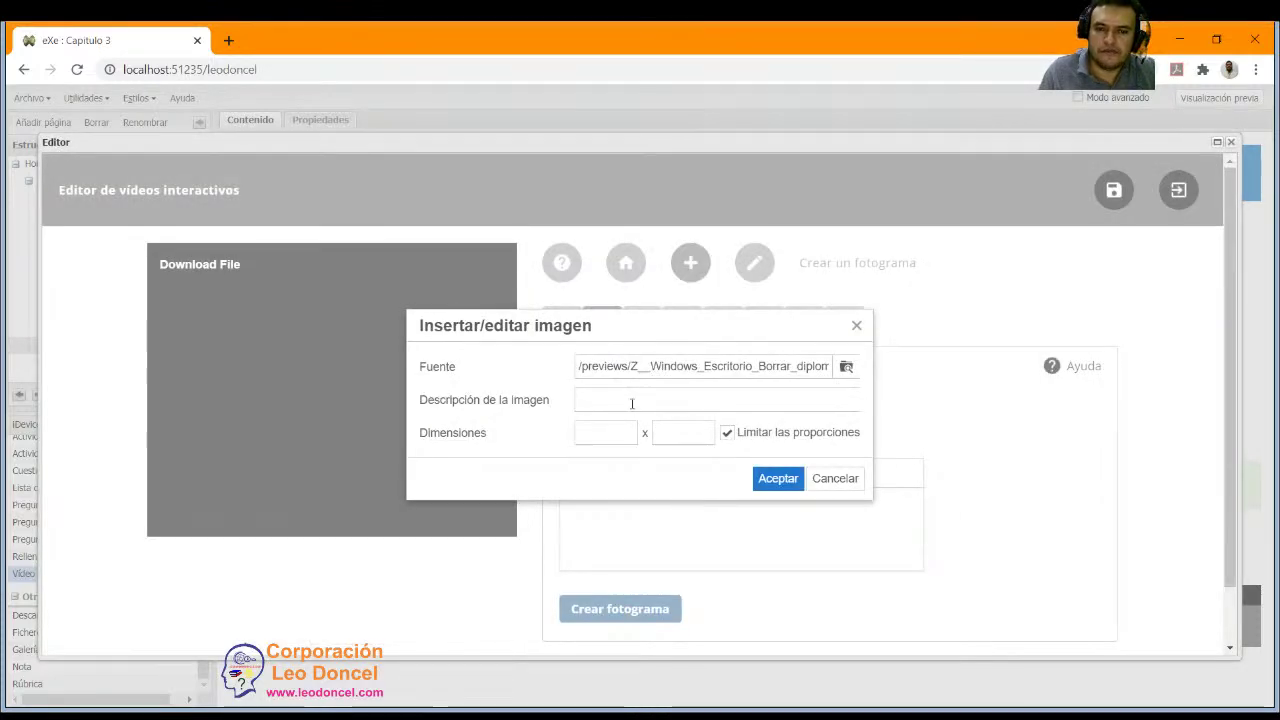
click(632, 403)
click(618, 436)
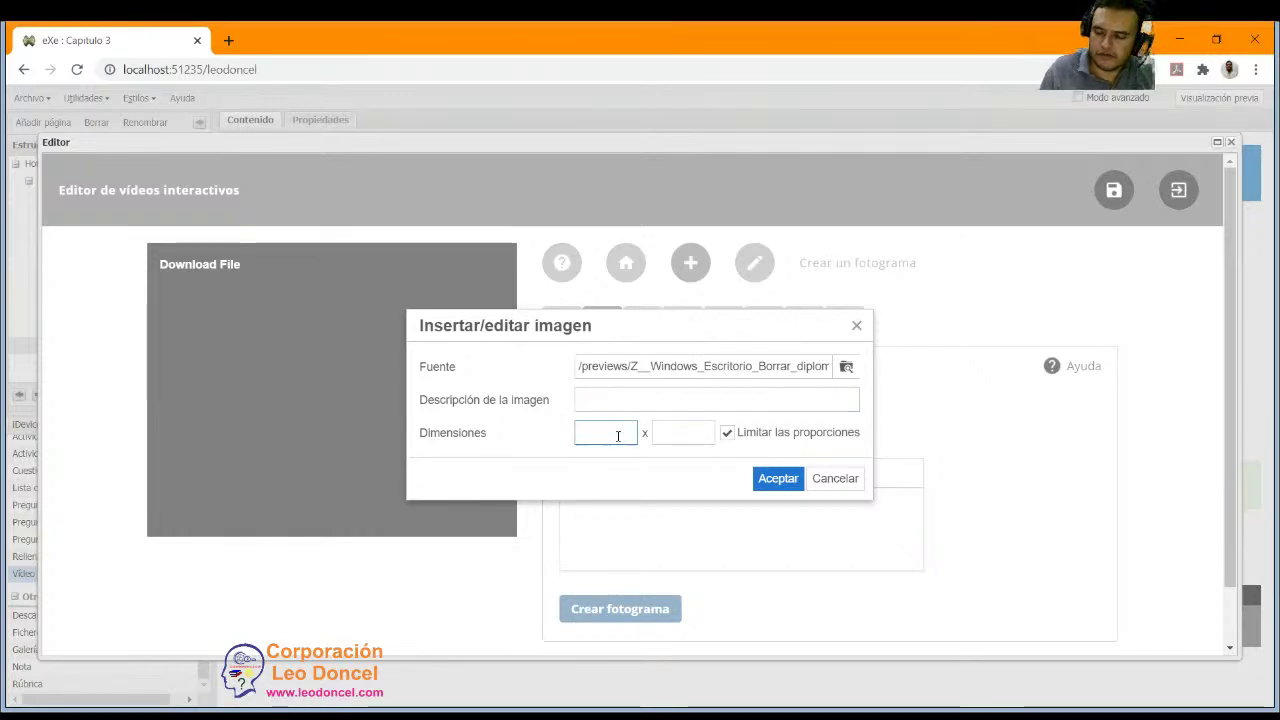
click(700, 437)
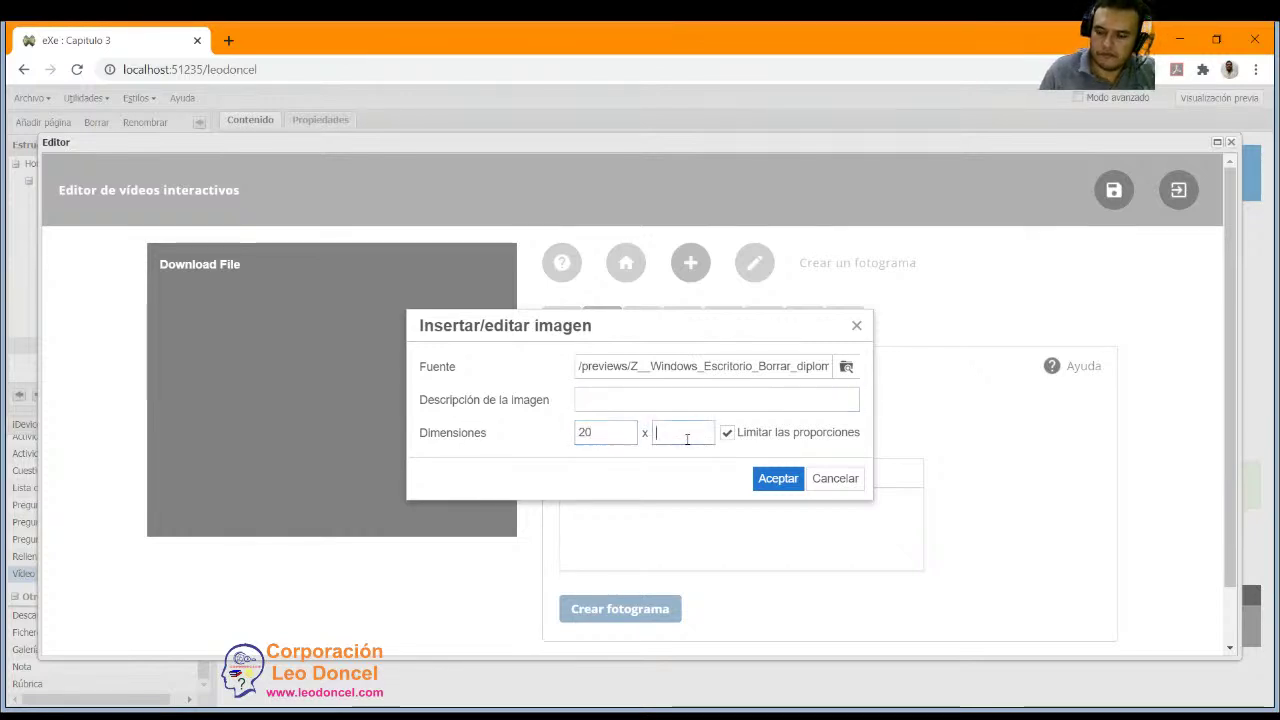
text(20)
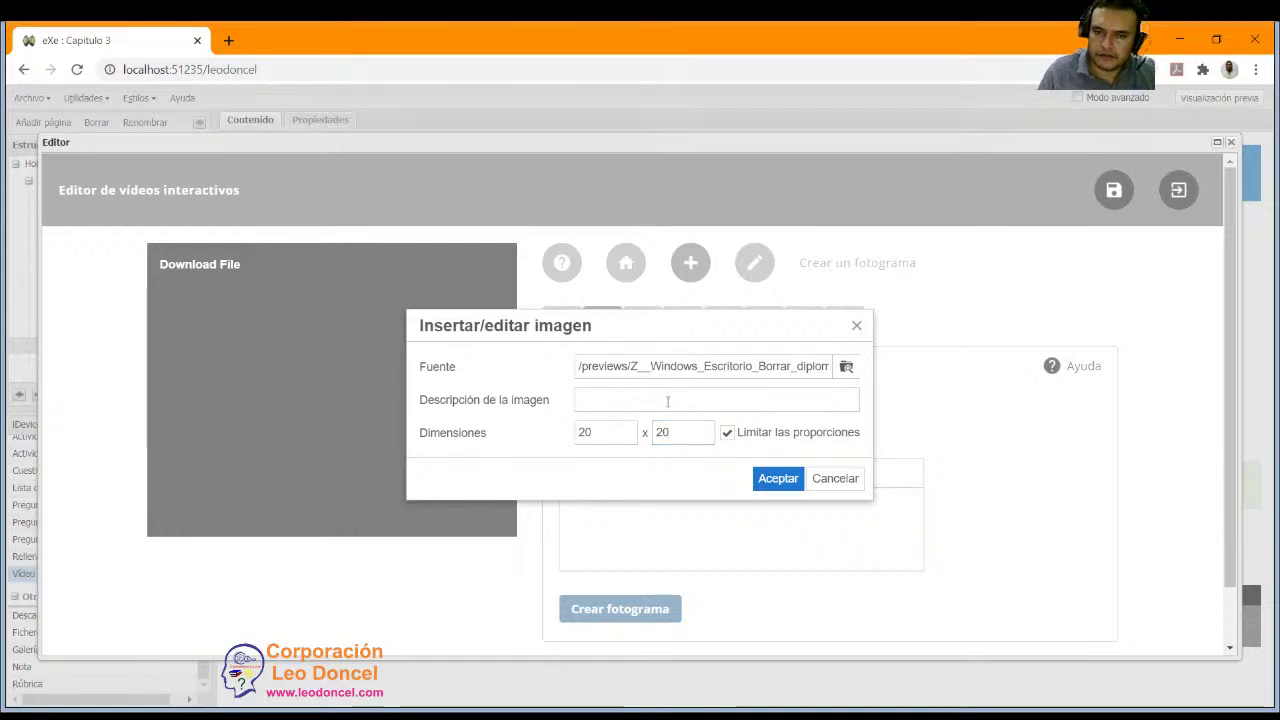
click(668, 401)
text(E)
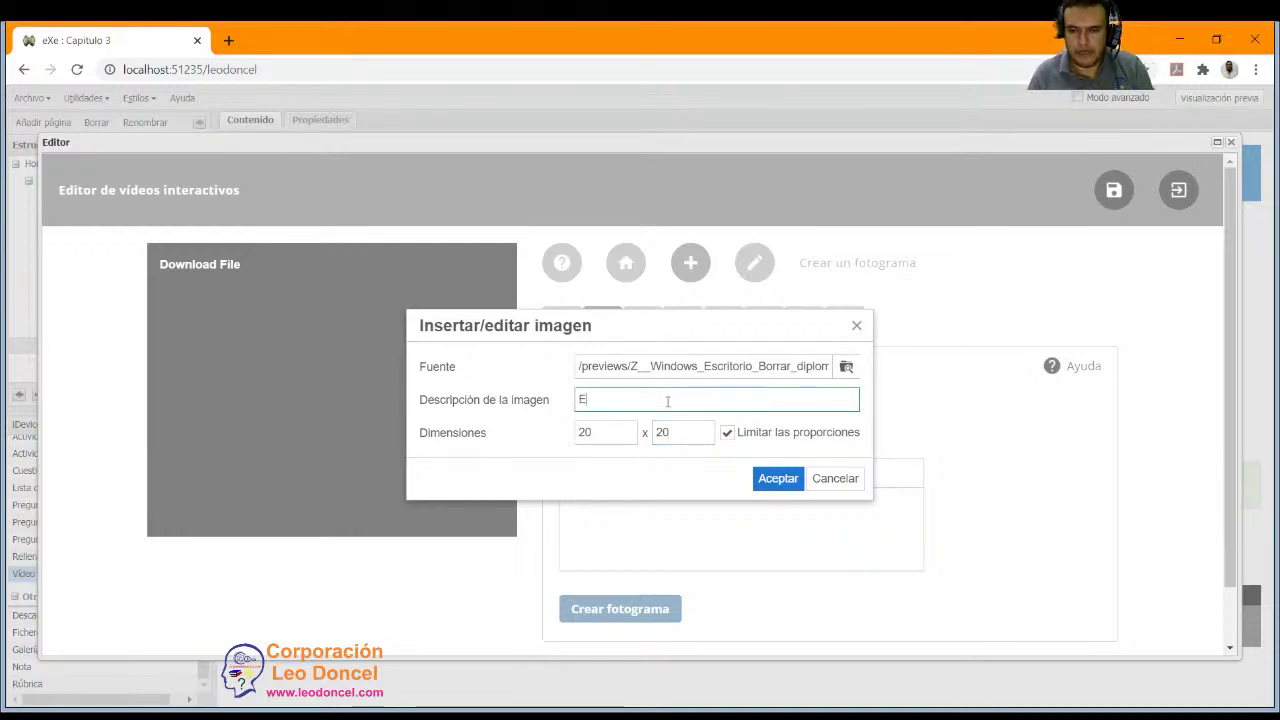
text(l profe)
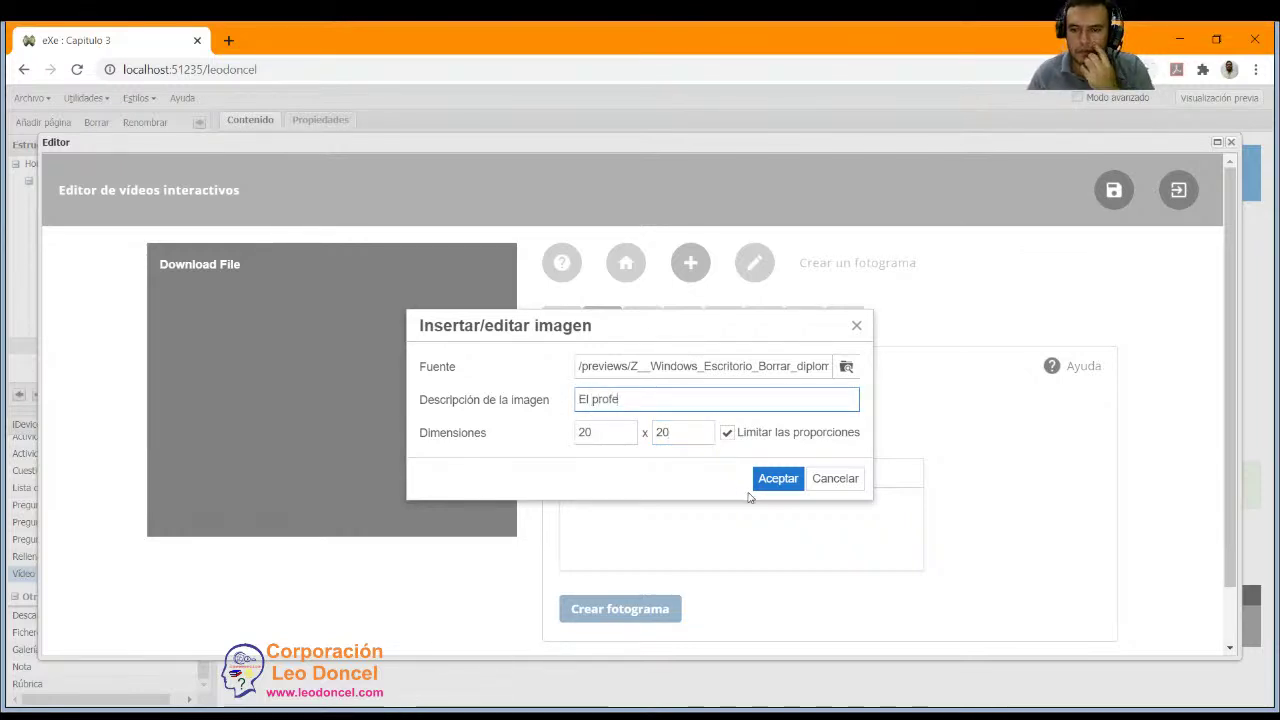
click(772, 482)
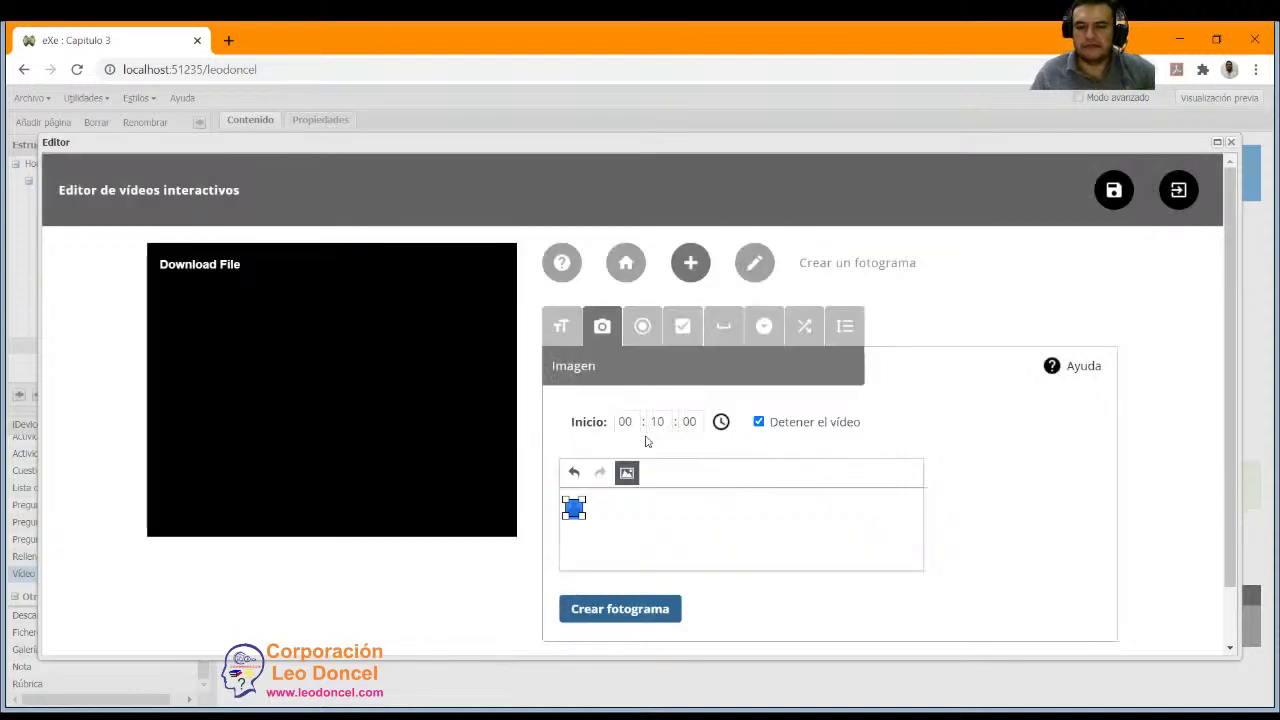
Create the image frame, accept the saving reminder, and save the interactive video.
click(624, 615)
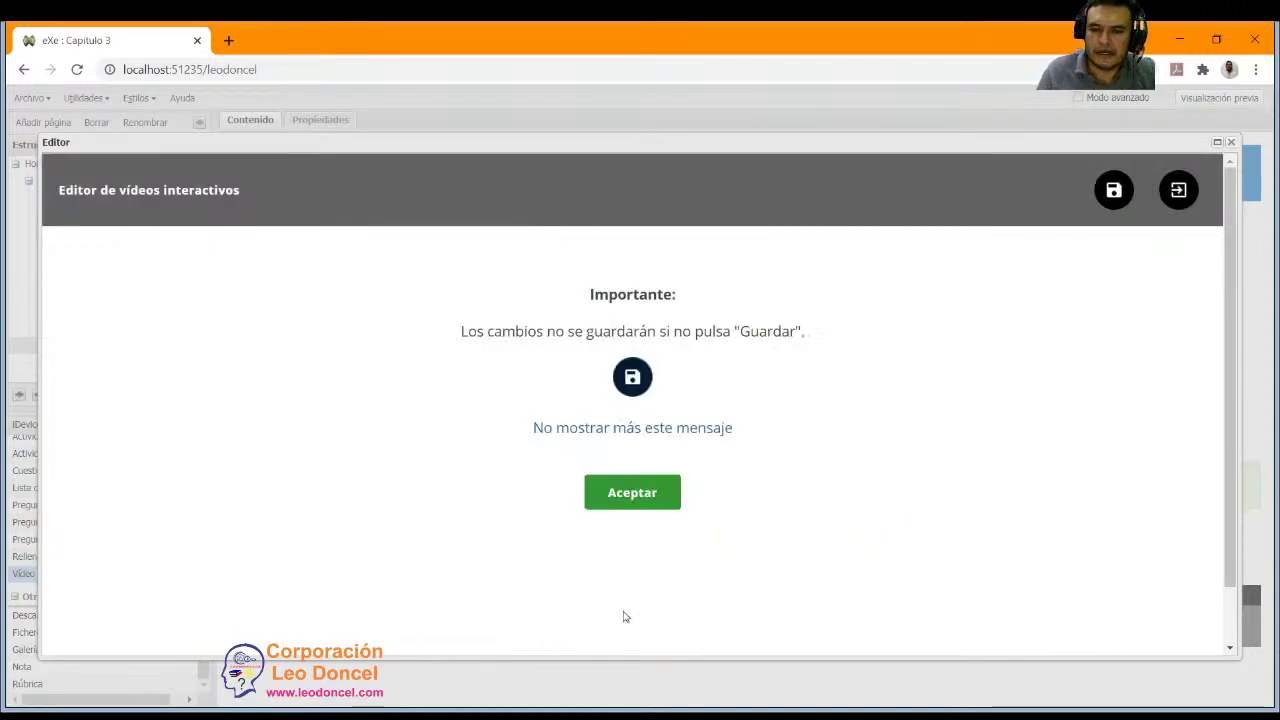
click(651, 491)
click(1114, 190)
click(639, 427)
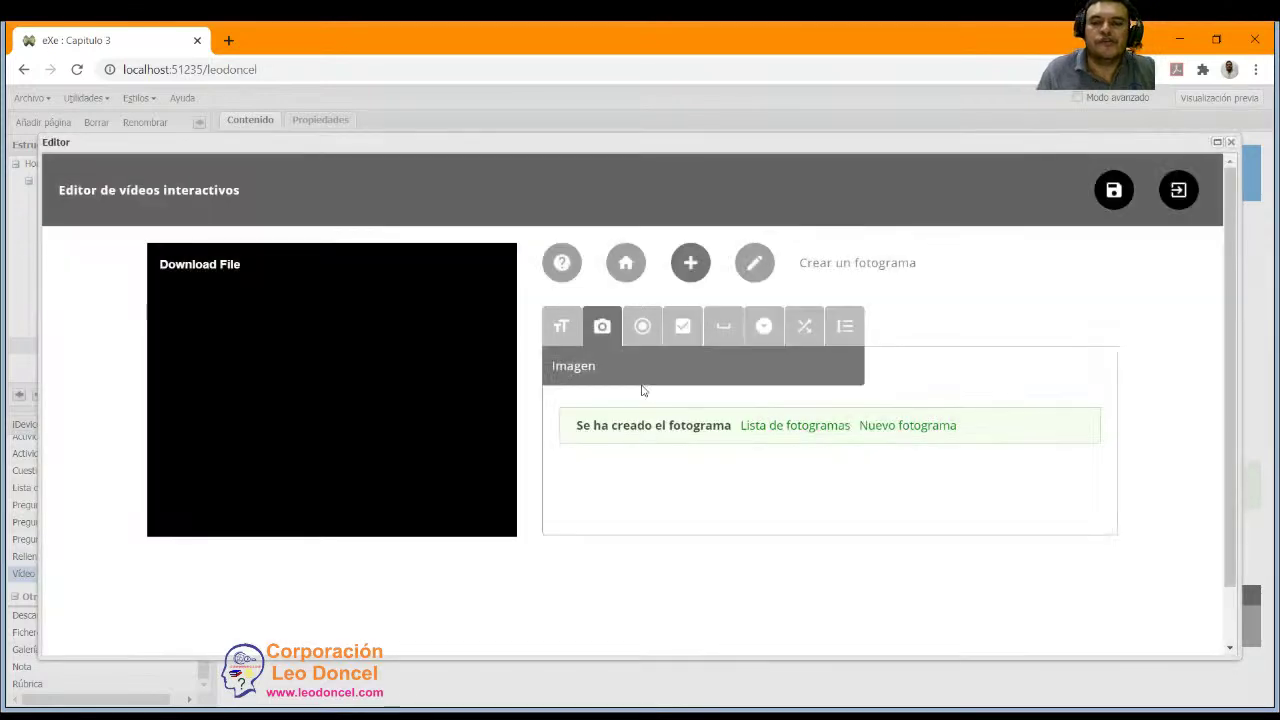
Start a new single-answer question frame and set its start time to 00:15:00.
click(643, 327)
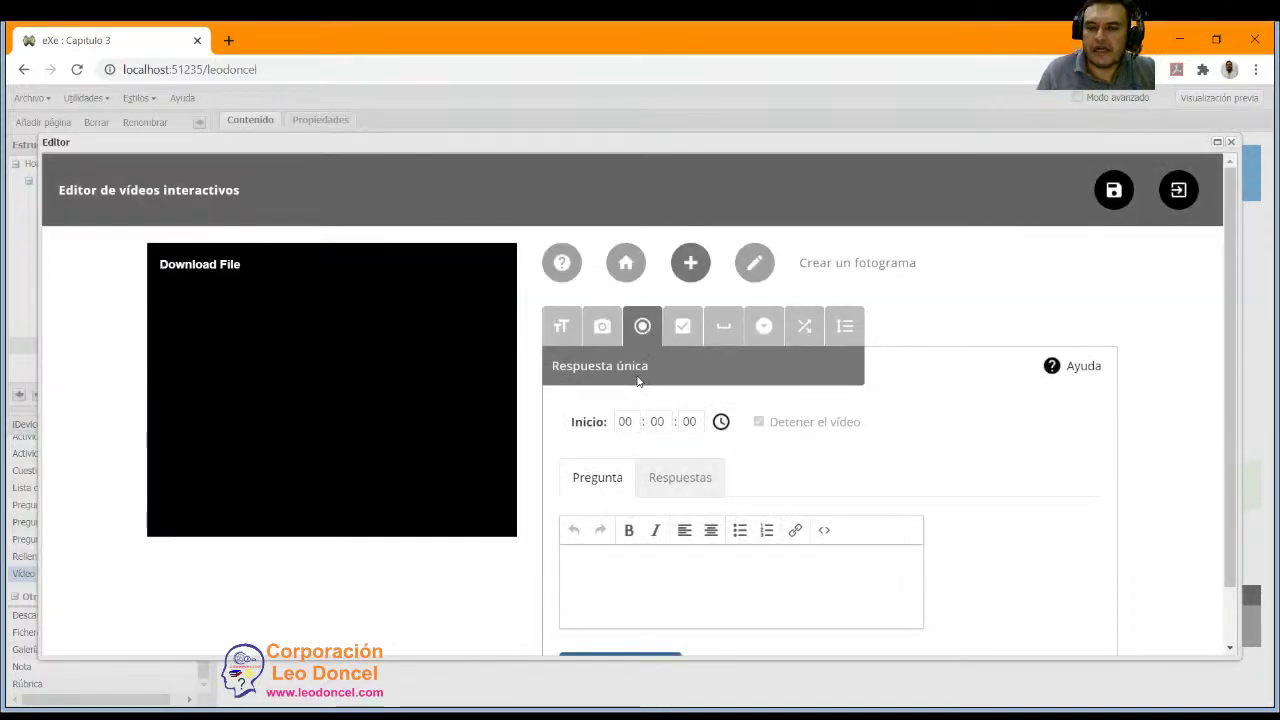
click(625, 422)
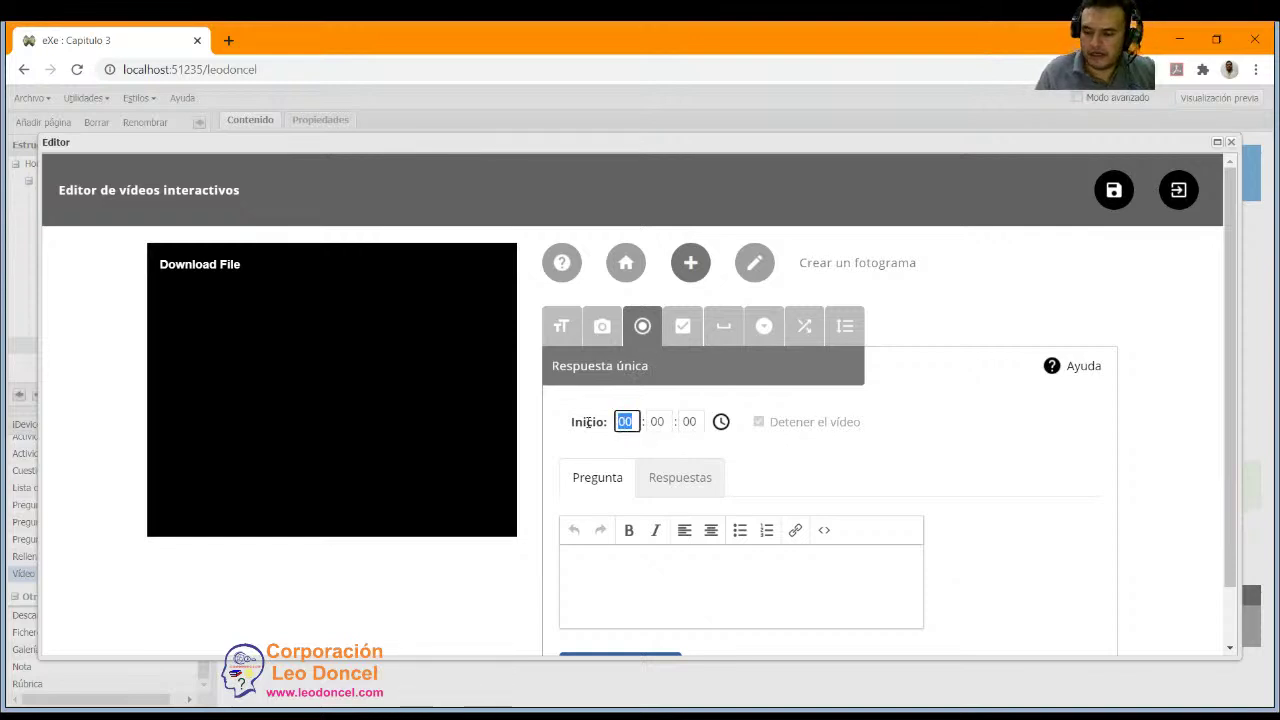
key(Tab)
text(15)
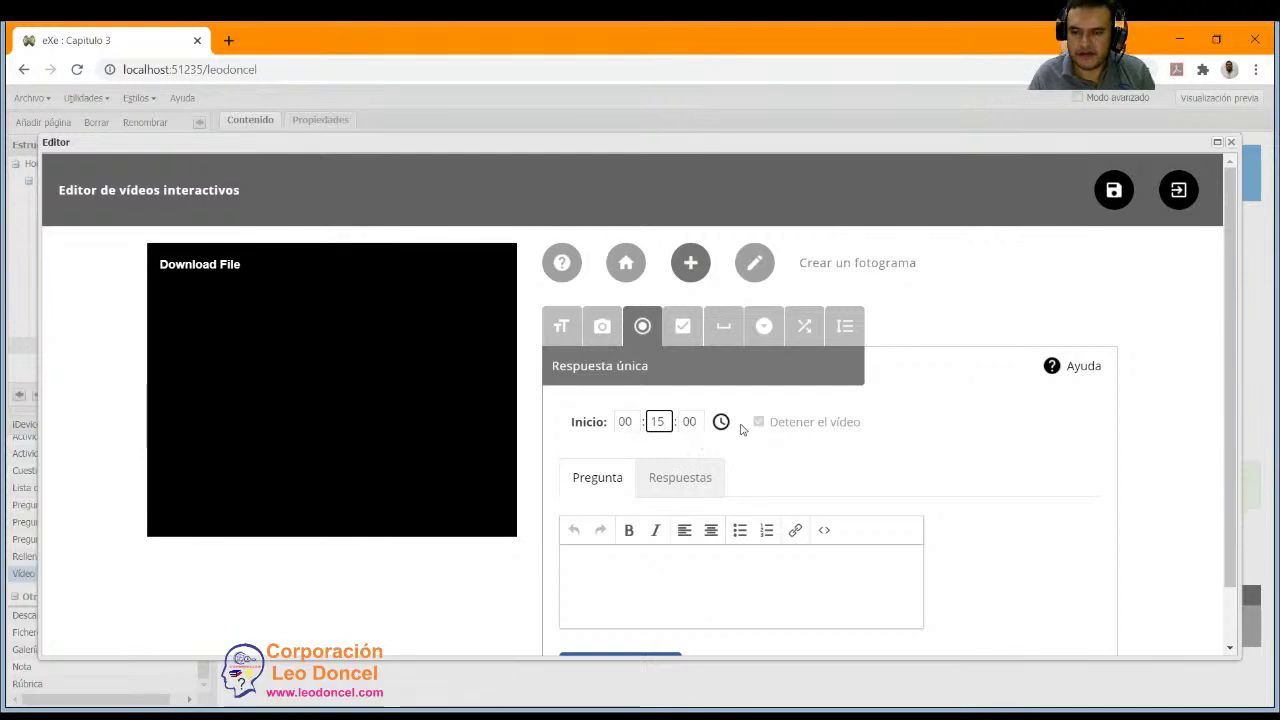
Enter "Cuál fue el número mencionado" as the question of the single-answer frame.
click(595, 481)
click(633, 585)
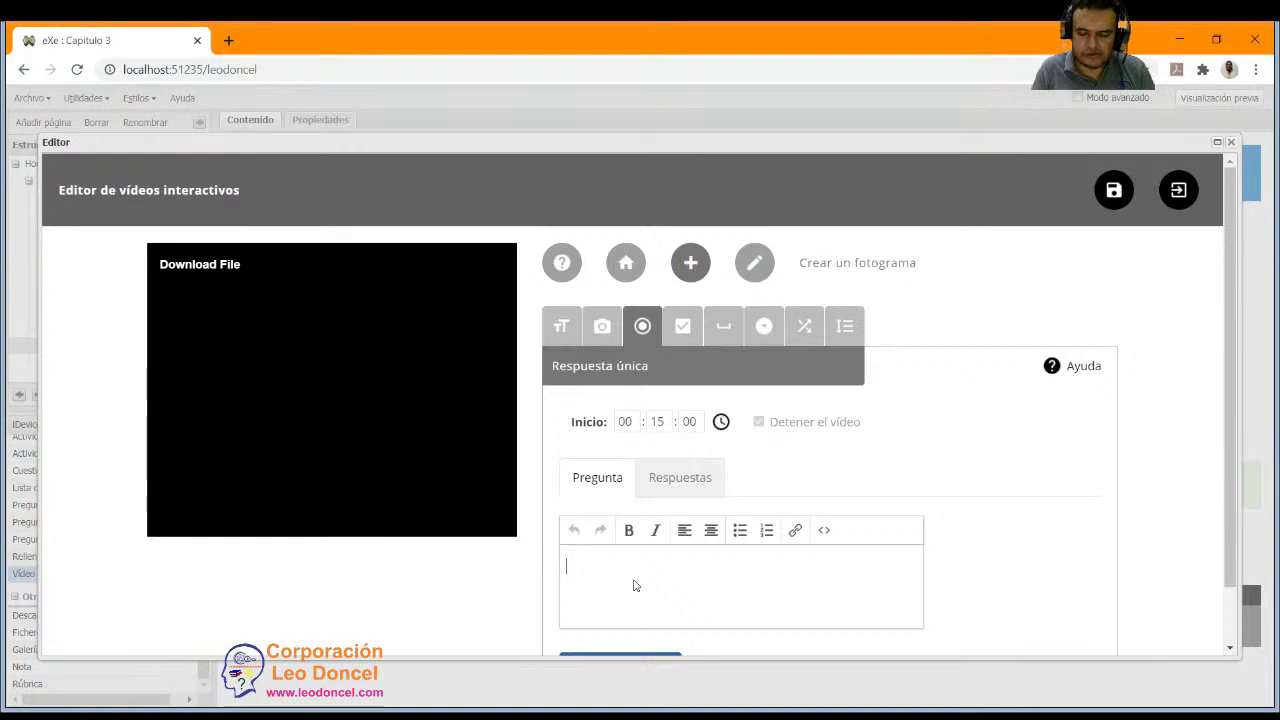
text(fue el núm,er)
key(BackSpace)
key(BackSpace)
key(BackSpace)
text(ero menc)
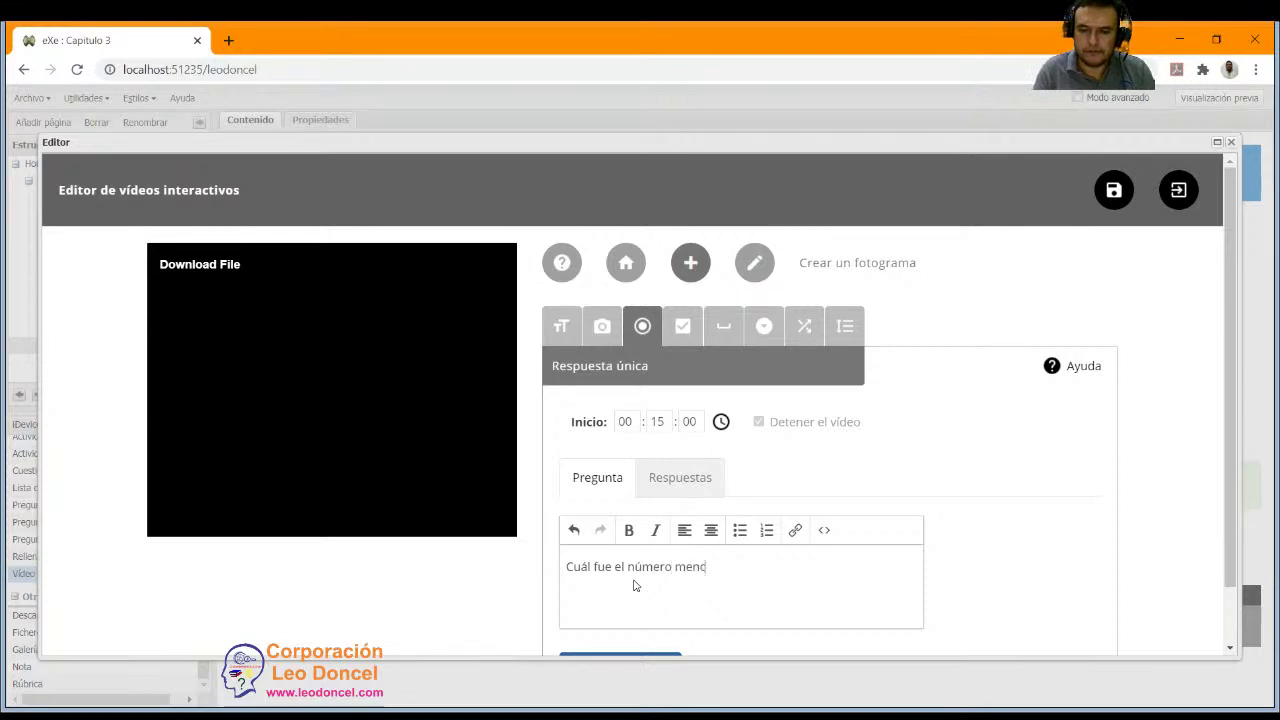
text(ionado)
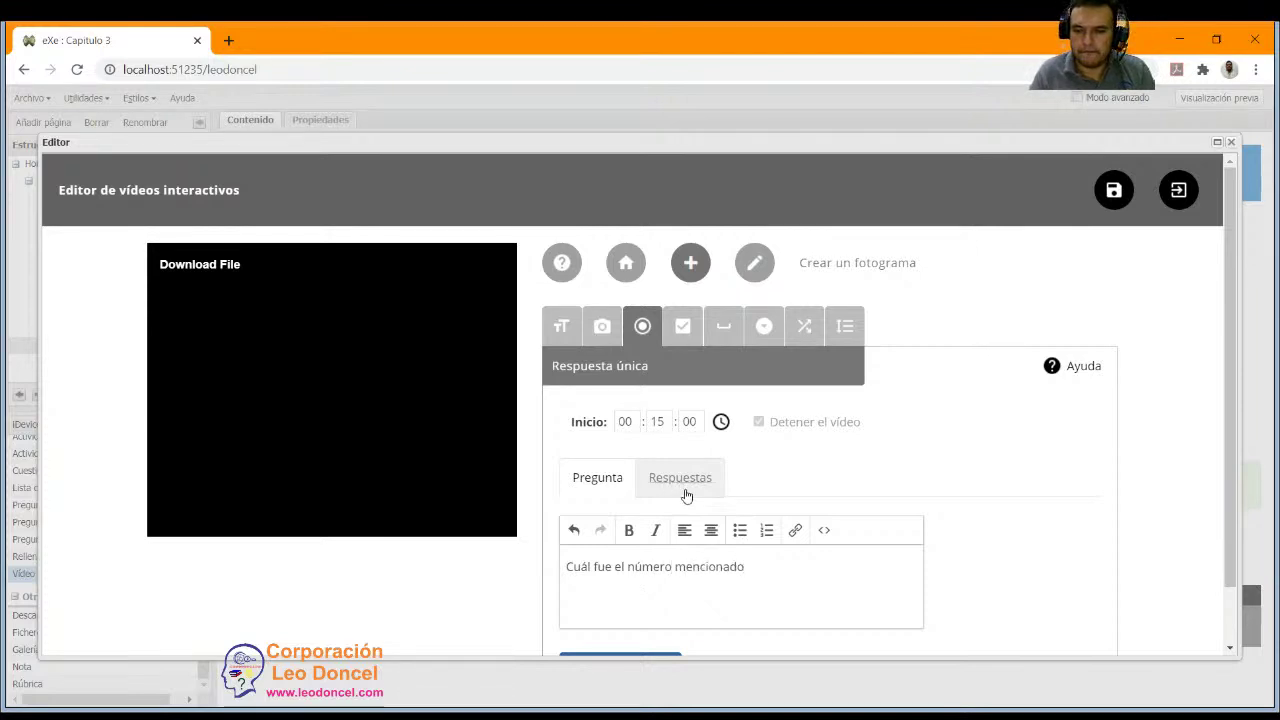
Enter 1, 2 and 3 as the first three answers and 5 as the fifth, and mark the third answer as correct.
click(680, 480)
scroll(680, 480, down, 2)
click(616, 378)
text(1)
click(594, 410)
text(2)
click(603, 447)
text(3)
click(616, 491)
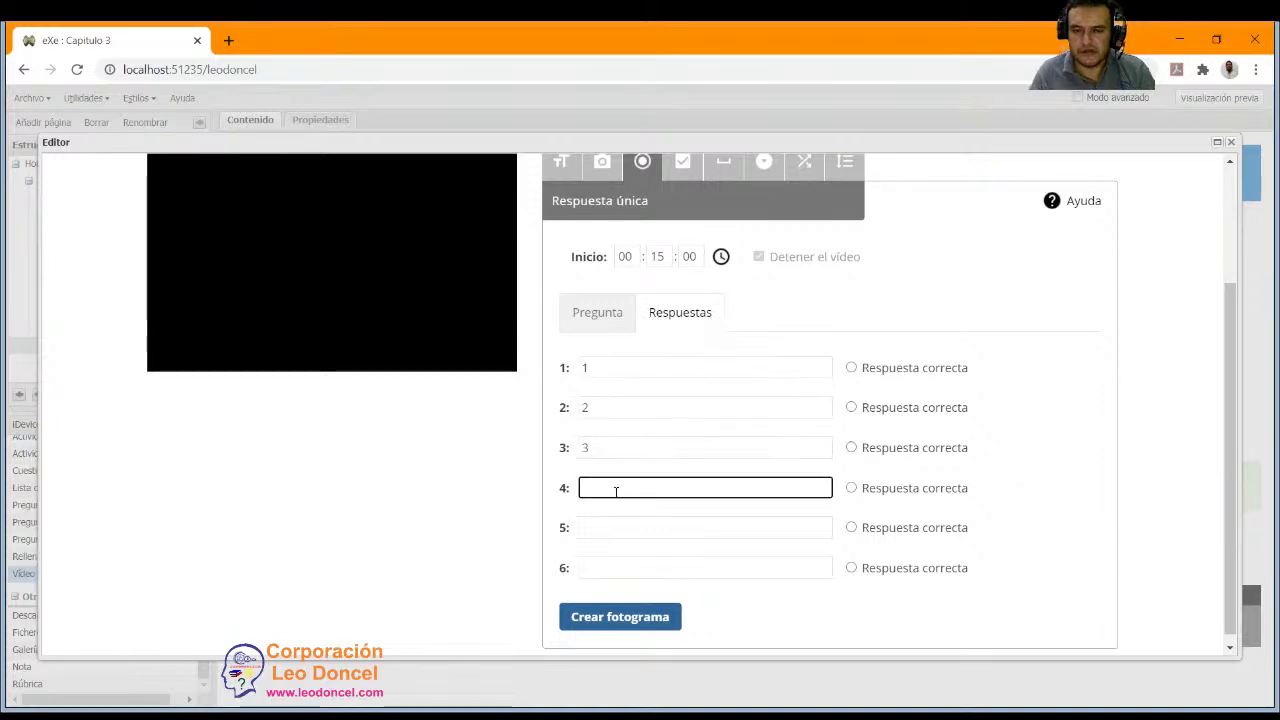
click(595, 527)
text(5)
click(851, 447)
Create the single-answer frame, accept the saving reminder, and save the interactive video.
click(653, 621)
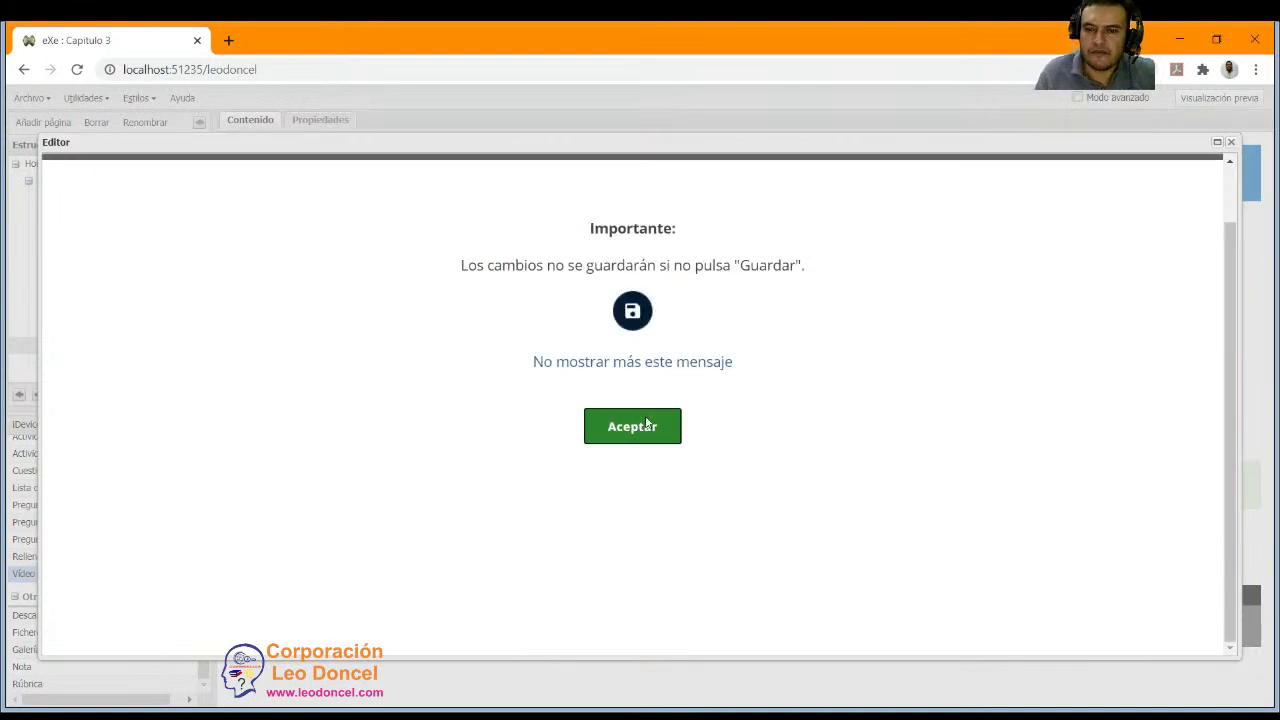
click(631, 427)
click(1113, 196)
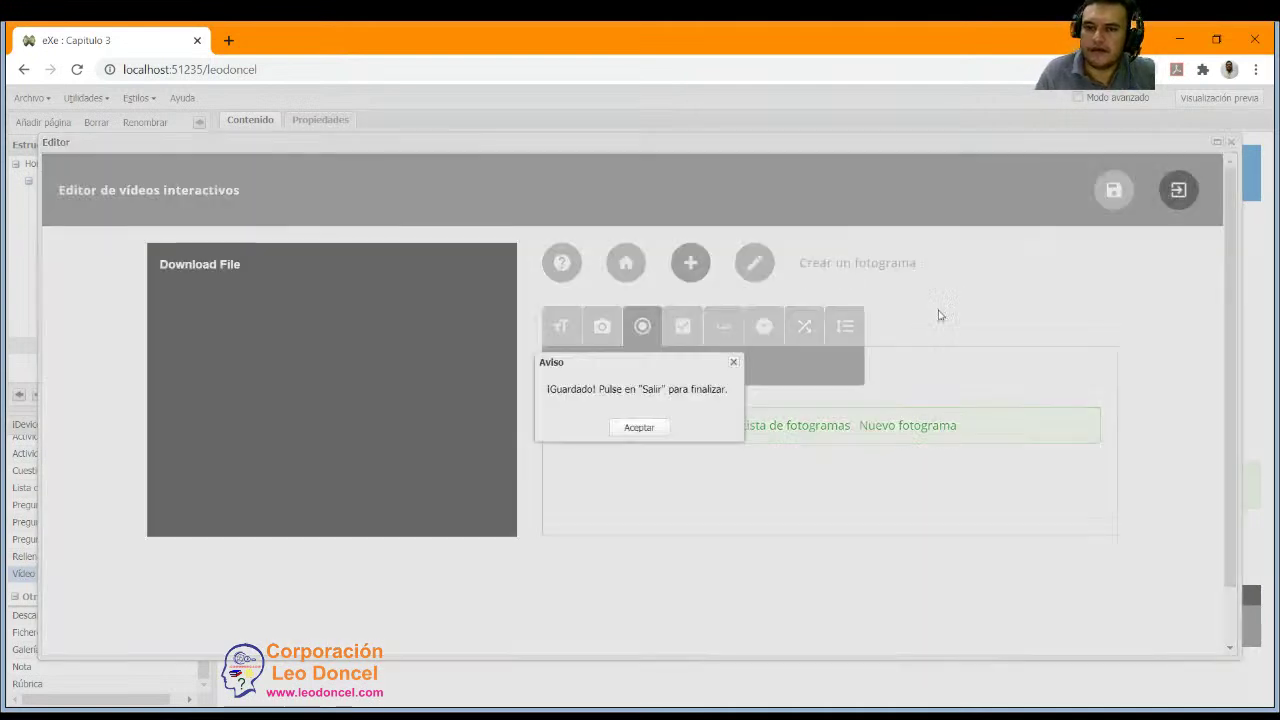
click(649, 430)
Start a new multiple-answer question frame and set its start time to 00:25:00.
click(683, 324)
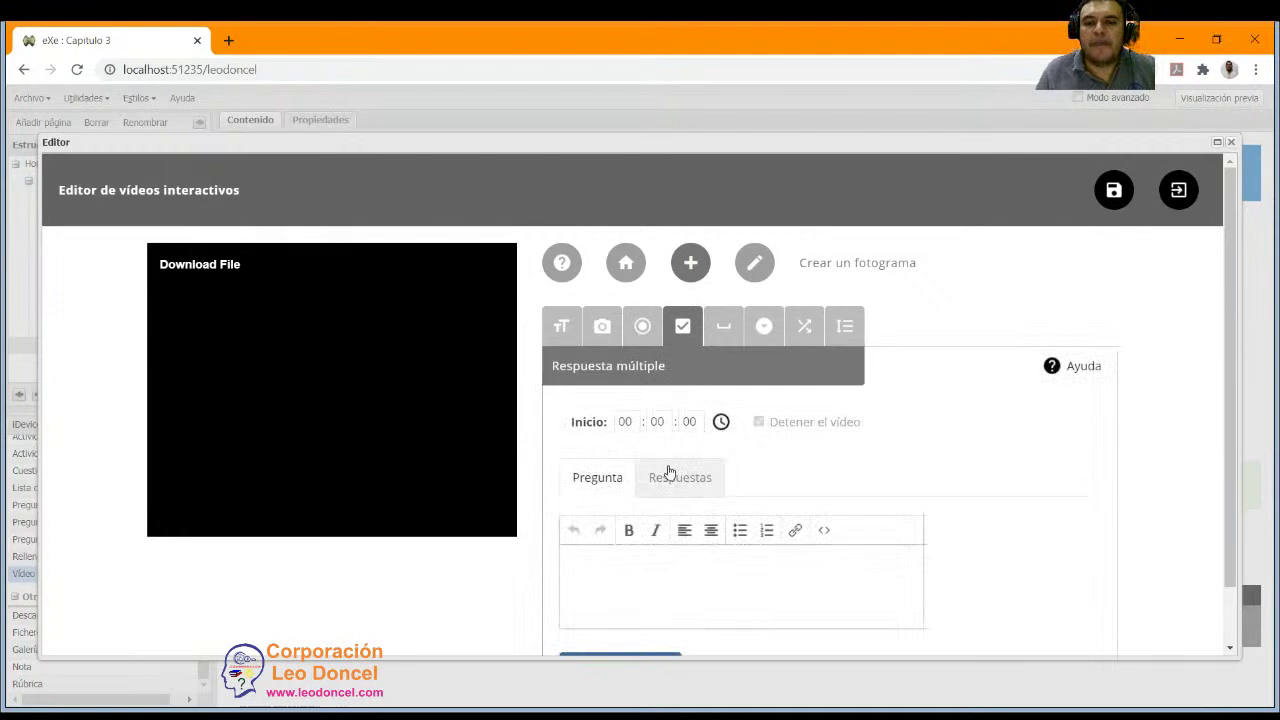
drag(664, 422, 638, 423)
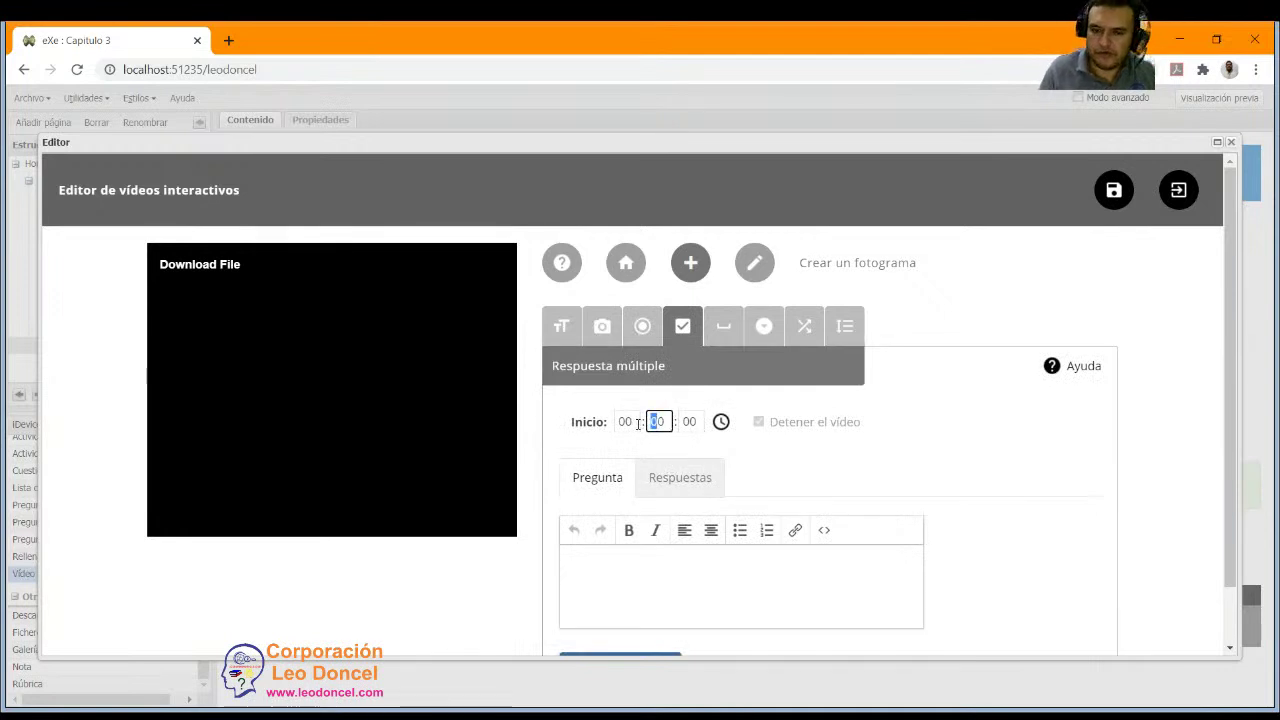
text(0)
scroll(638, 423, down, 1)
key(BackSpace)
text(25)
Enter "Ciudades de Colombia" as the question of the multiple-answer frame.
click(636, 517)
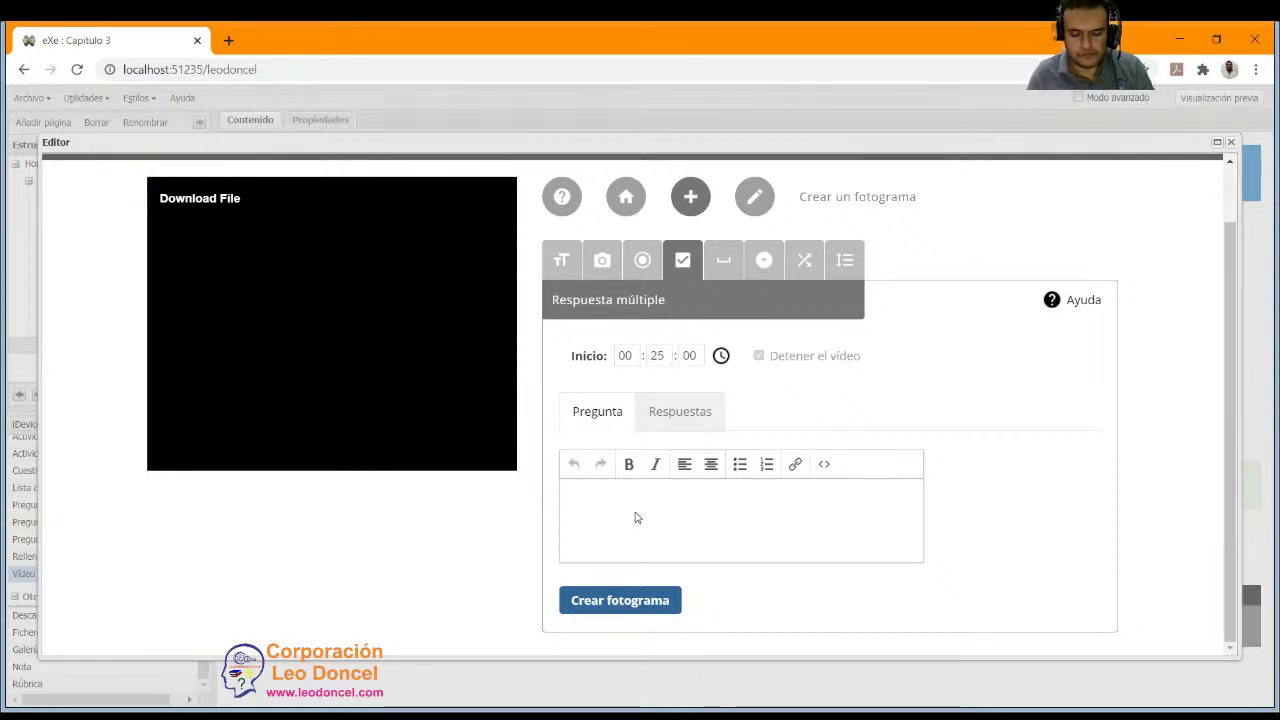
text(Ciud)
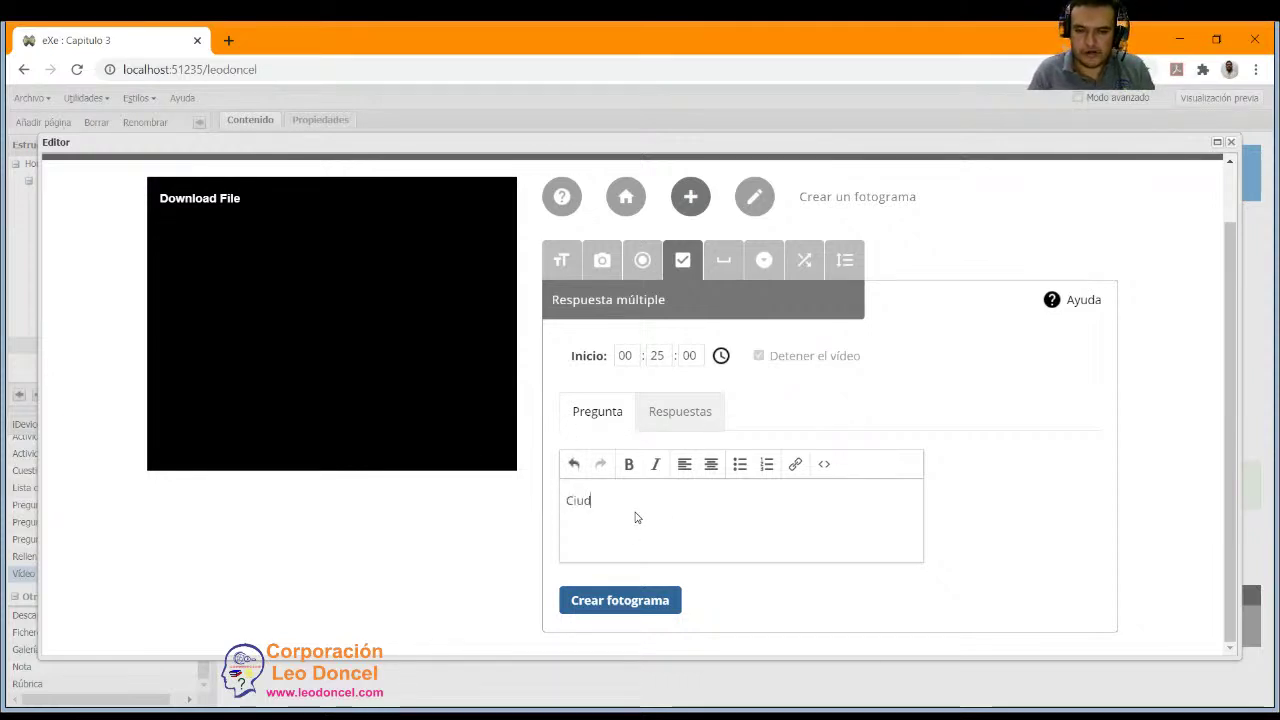
text(ades de Colombia)
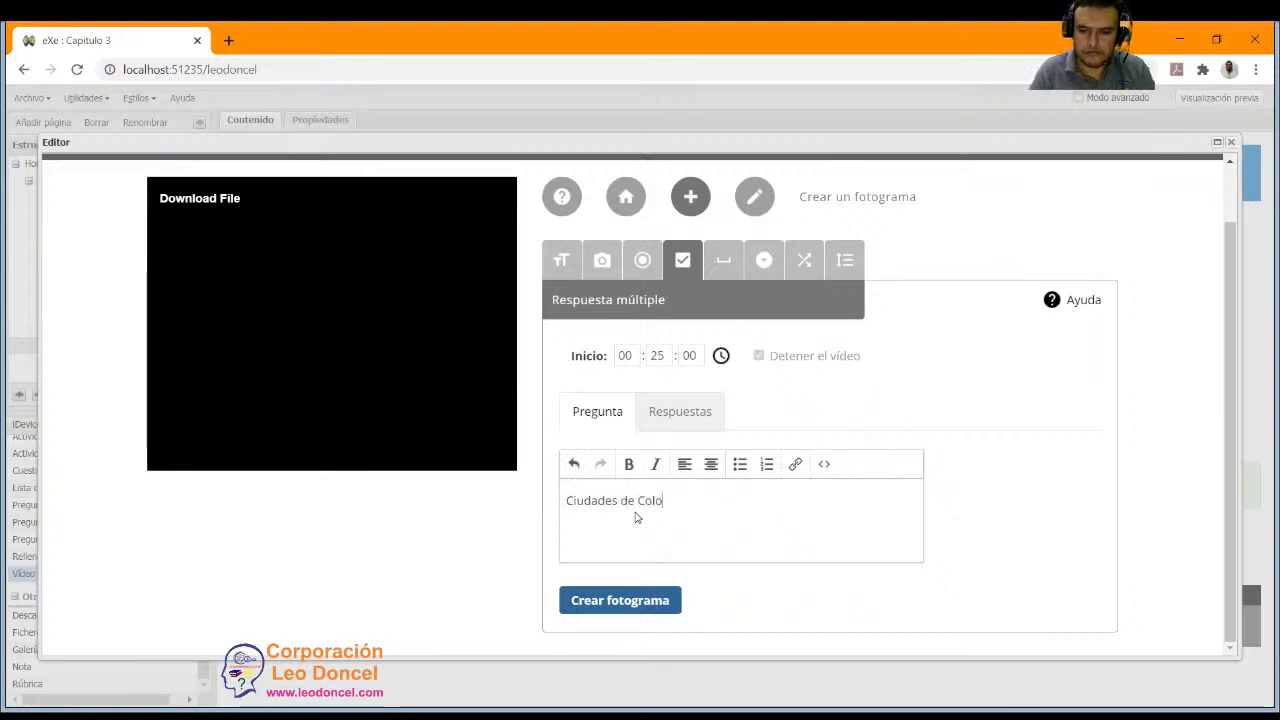
Enter Bogotá, Bahamas, Cartagena and New York as the first four answers of the multiple-answer frame.
click(679, 412)
scroll(695, 450, down, 2)
click(637, 368)
text(Bogoy)
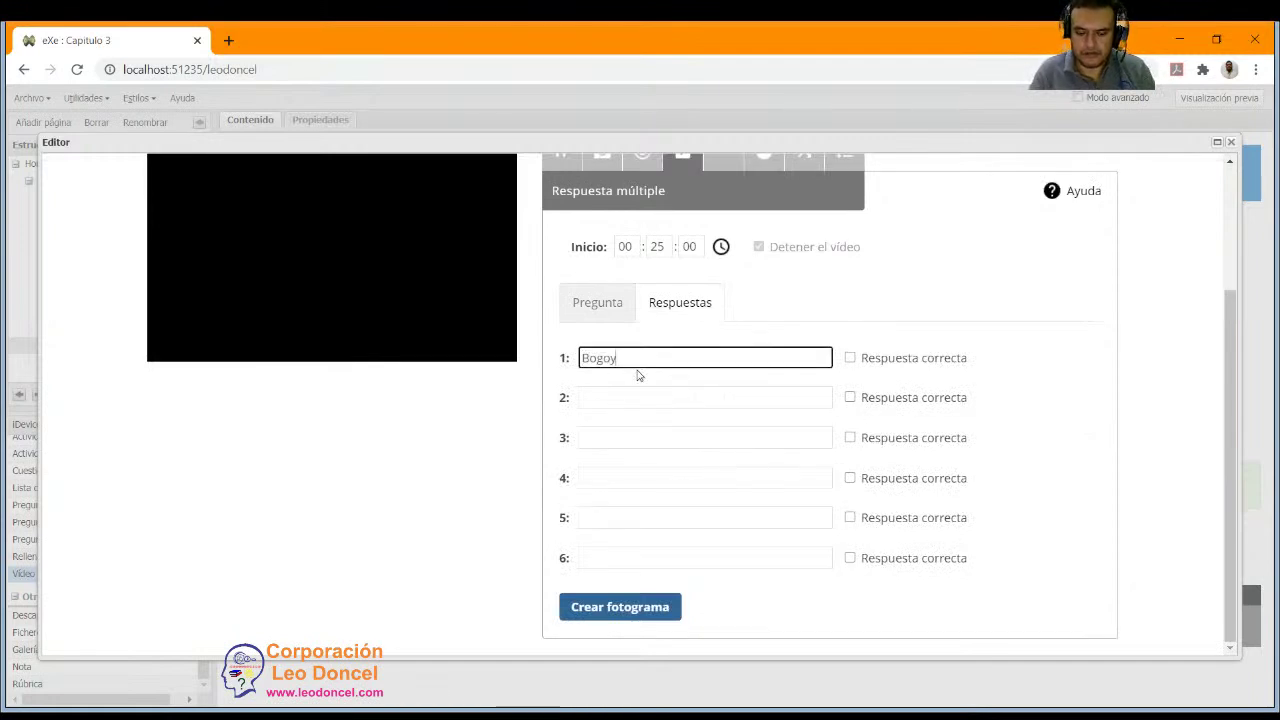
text(á)
key(Tab)
click(618, 397)
text(Bahamas)
click(618, 438)
text(Cartagena)
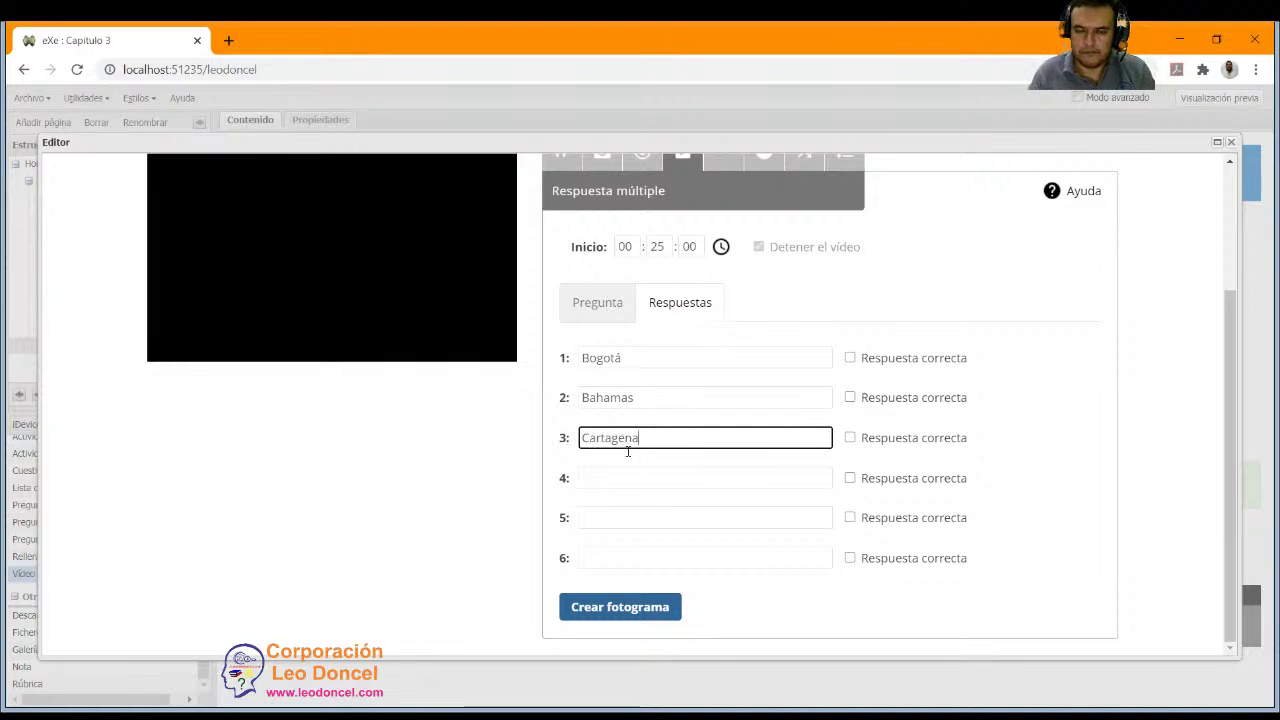
click(620, 476)
text(New York)
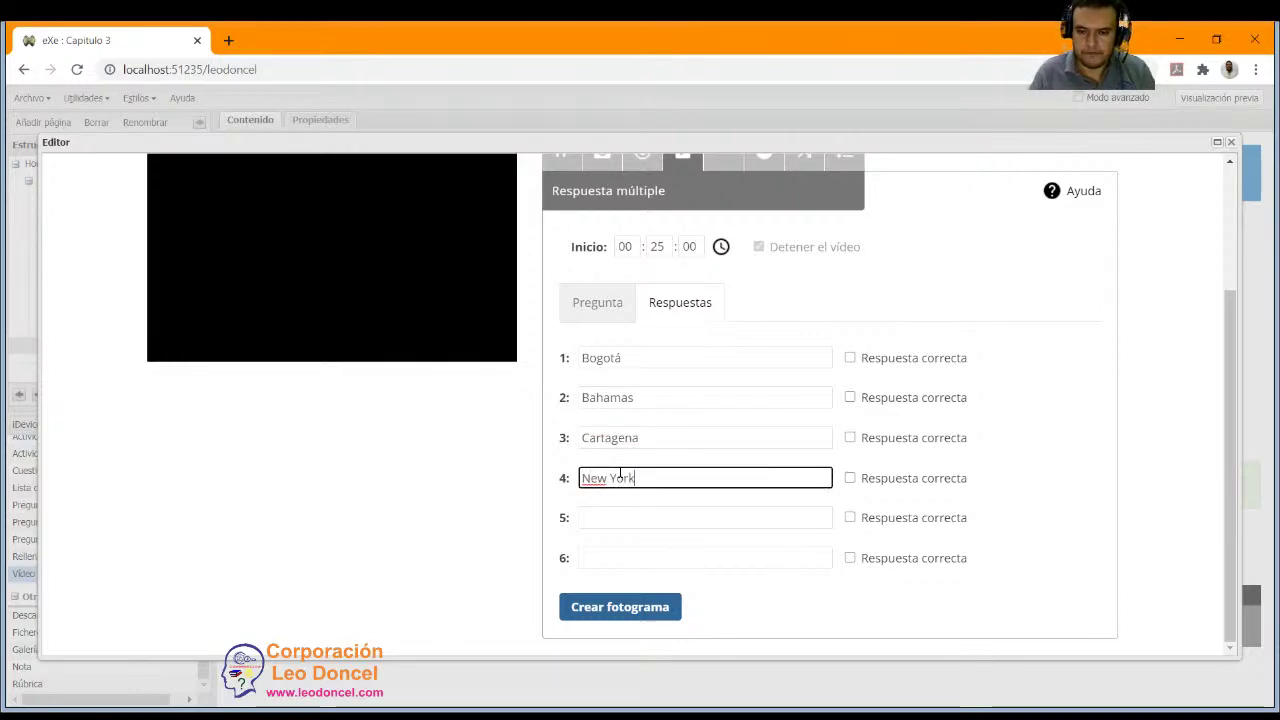
Mark Bogotá and Cartagena as correct answers, create the multiple-answer frame and accept the saving reminder.
click(851, 439)
click(850, 358)
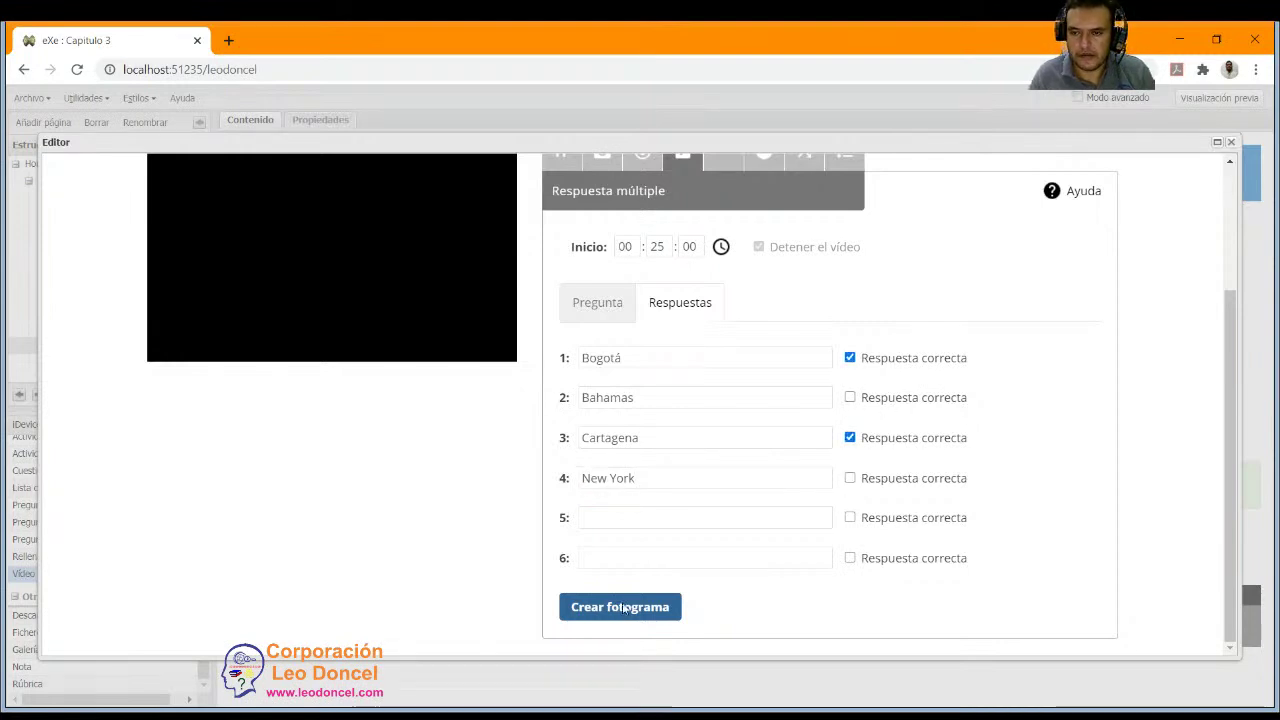
click(638, 604)
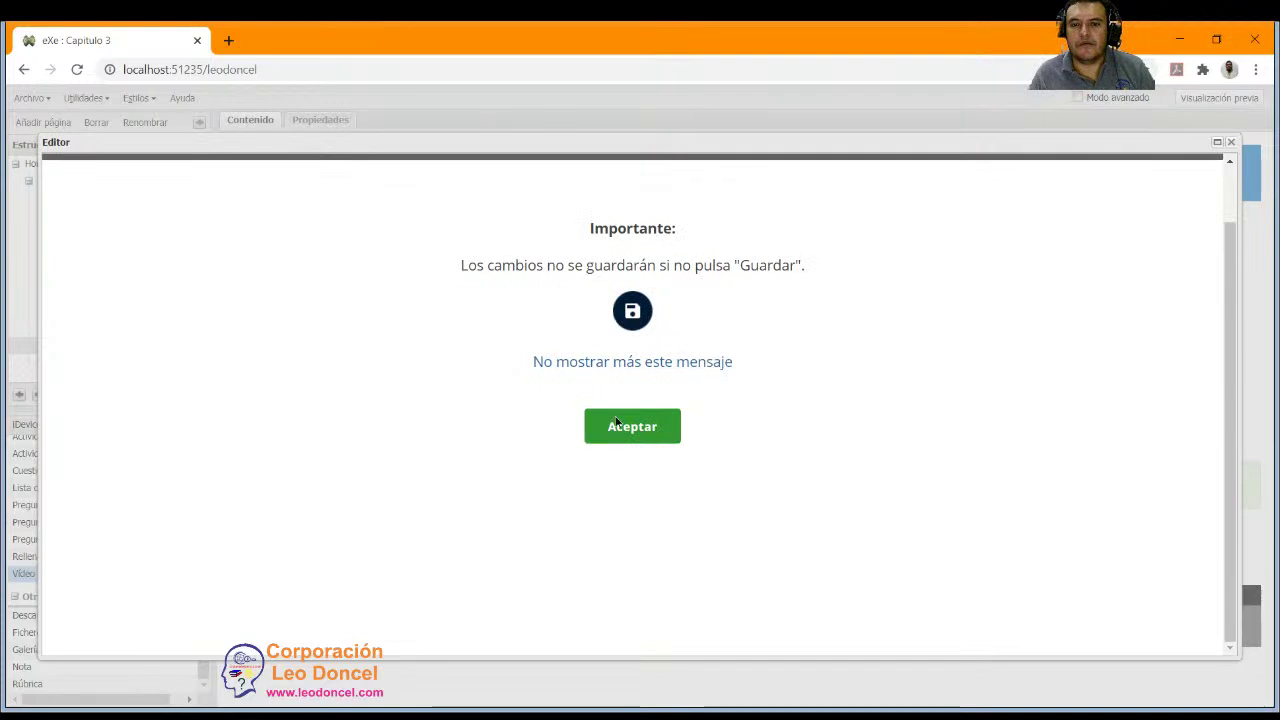
click(676, 426)
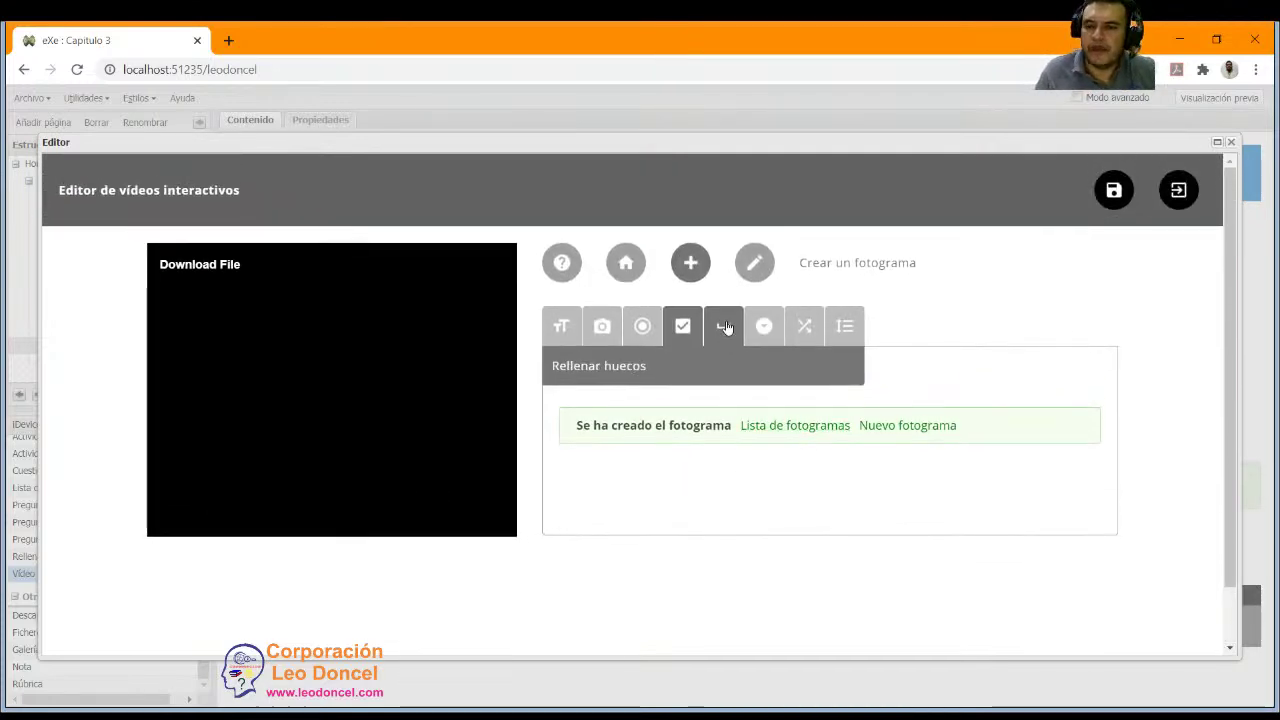
Start a new matching-elements frame and enter "Aparear" as its instructions.
click(723, 328)
scroll(590, 487, down, 2)
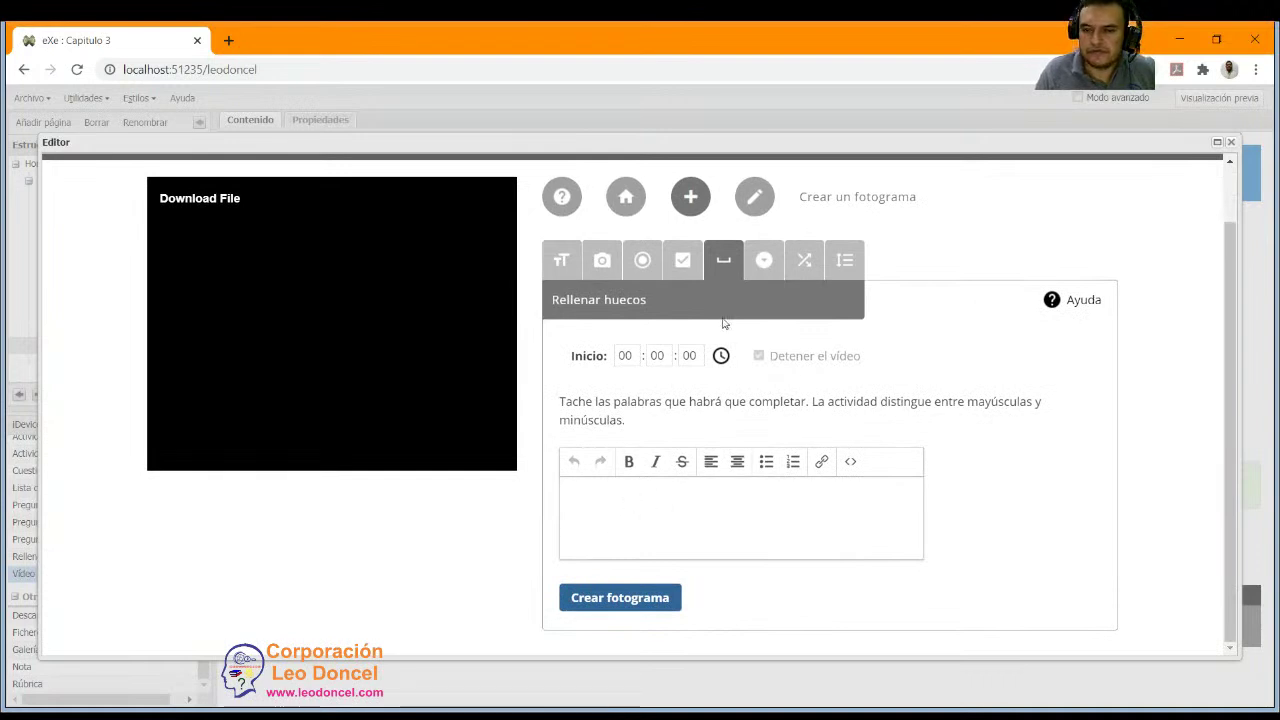
click(765, 264)
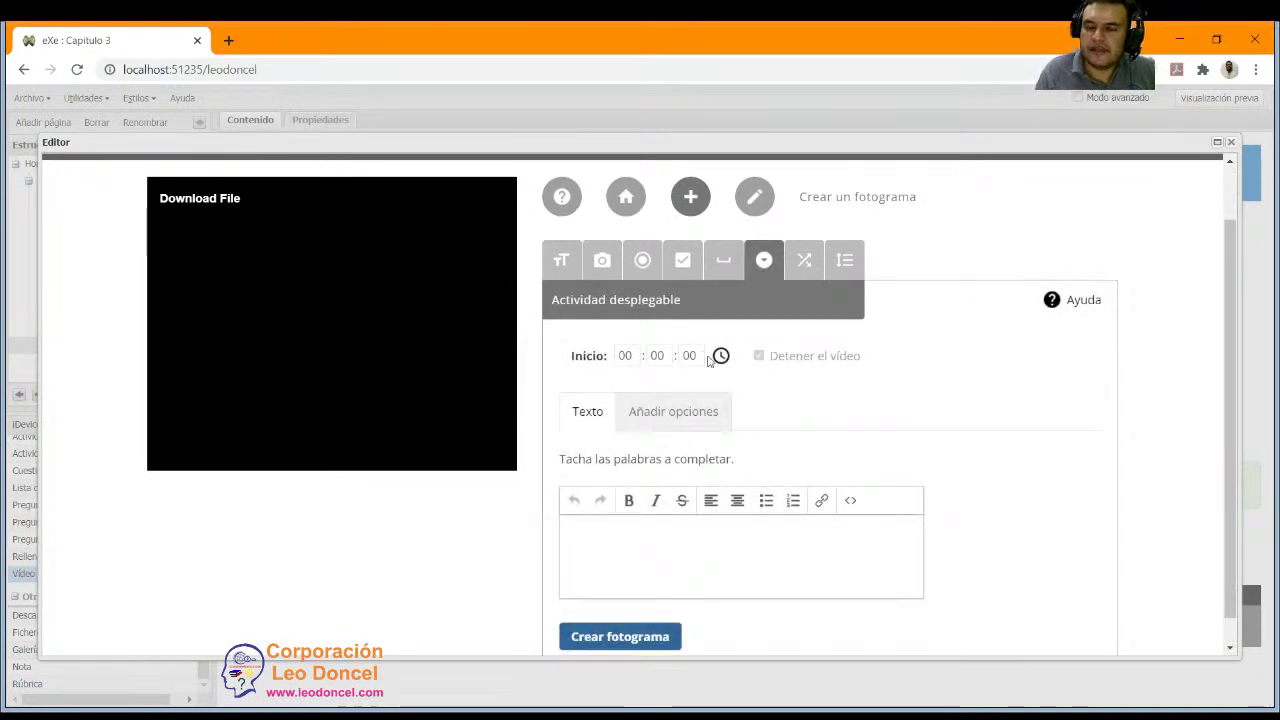
click(808, 262)
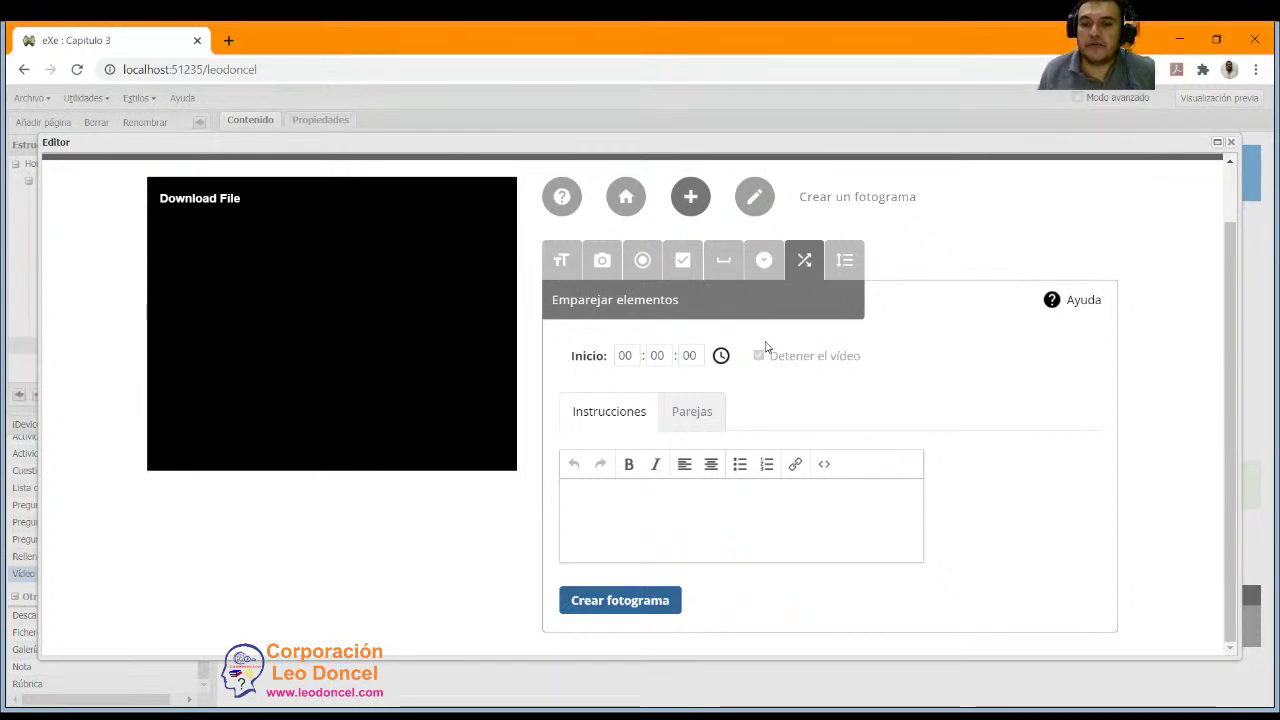
click(640, 527)
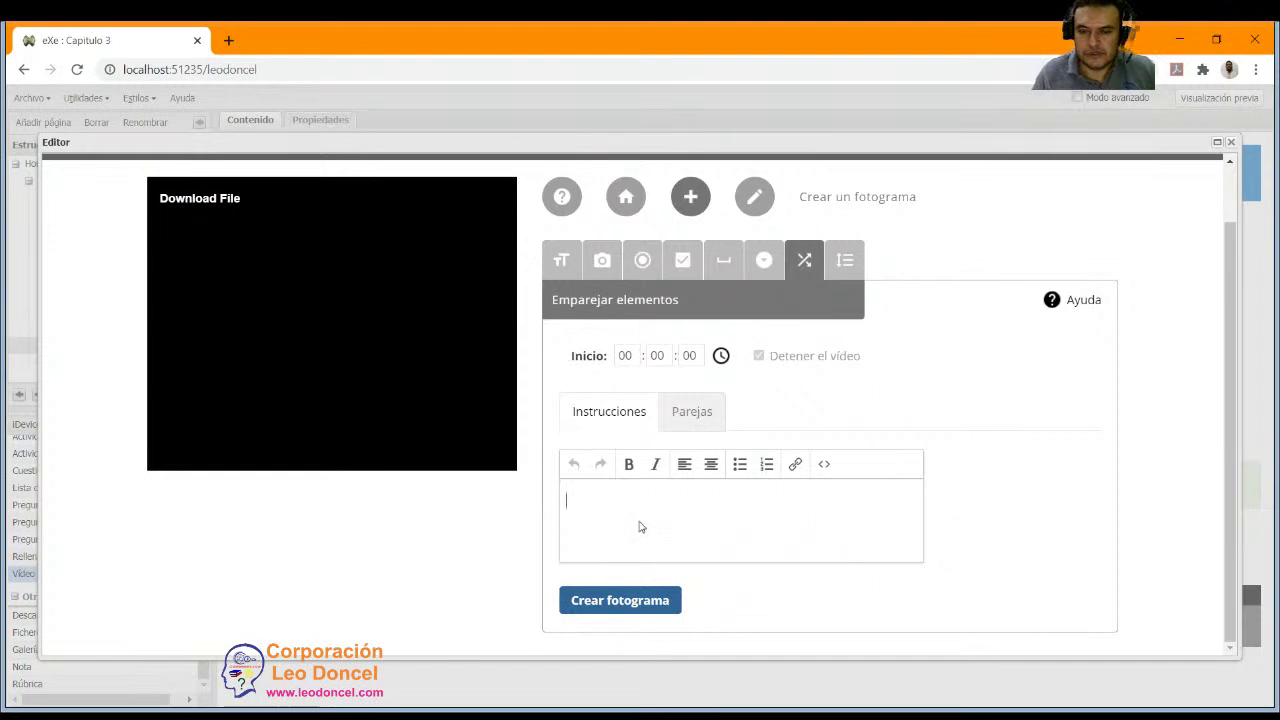
text(Aparear)
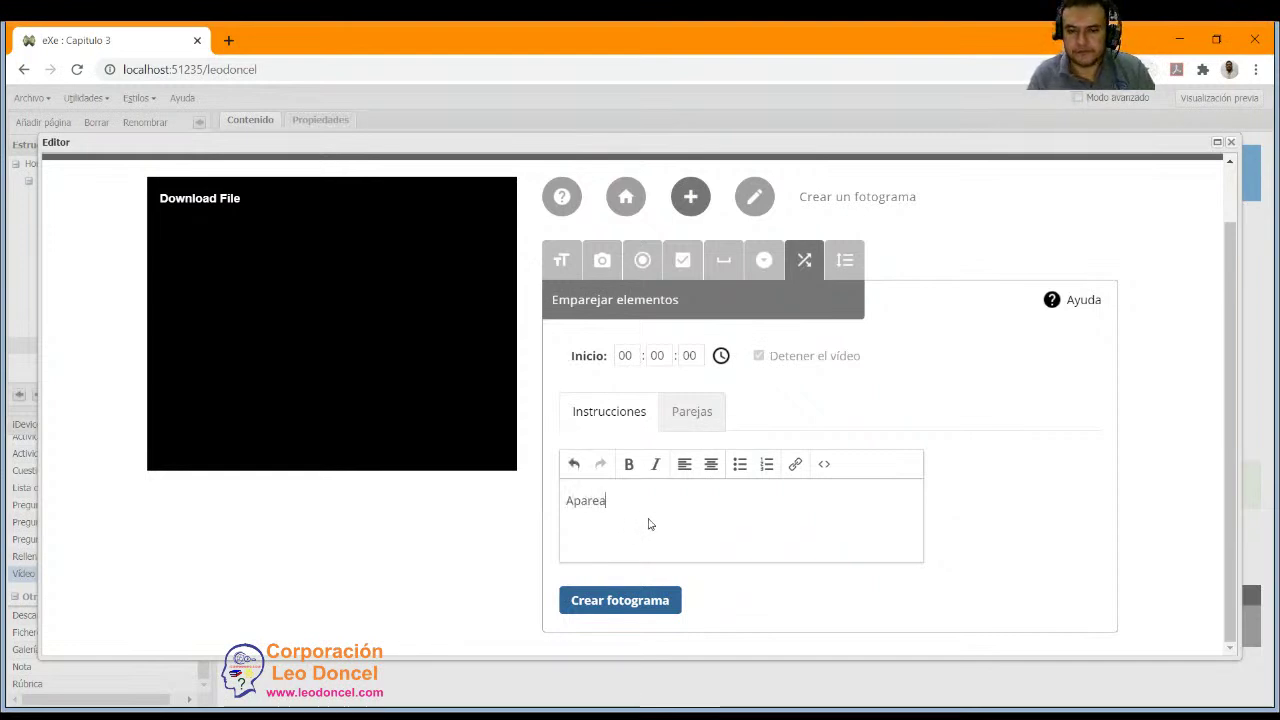
Enter 1, 2, 3 and 4 as the first elements of four consecutive pairs in the matching frame.
click(693, 412)
scroll(671, 480, down, 2)
click(596, 367)
text(1)
click(600, 405)
text(2)
click(592, 443)
text(3)
click(594, 481)
text(4)
Pair the numbers with one, two, three and four, and try to create the matching frame.
click(788, 366)
text(one)
click(787, 412)
click(757, 439)
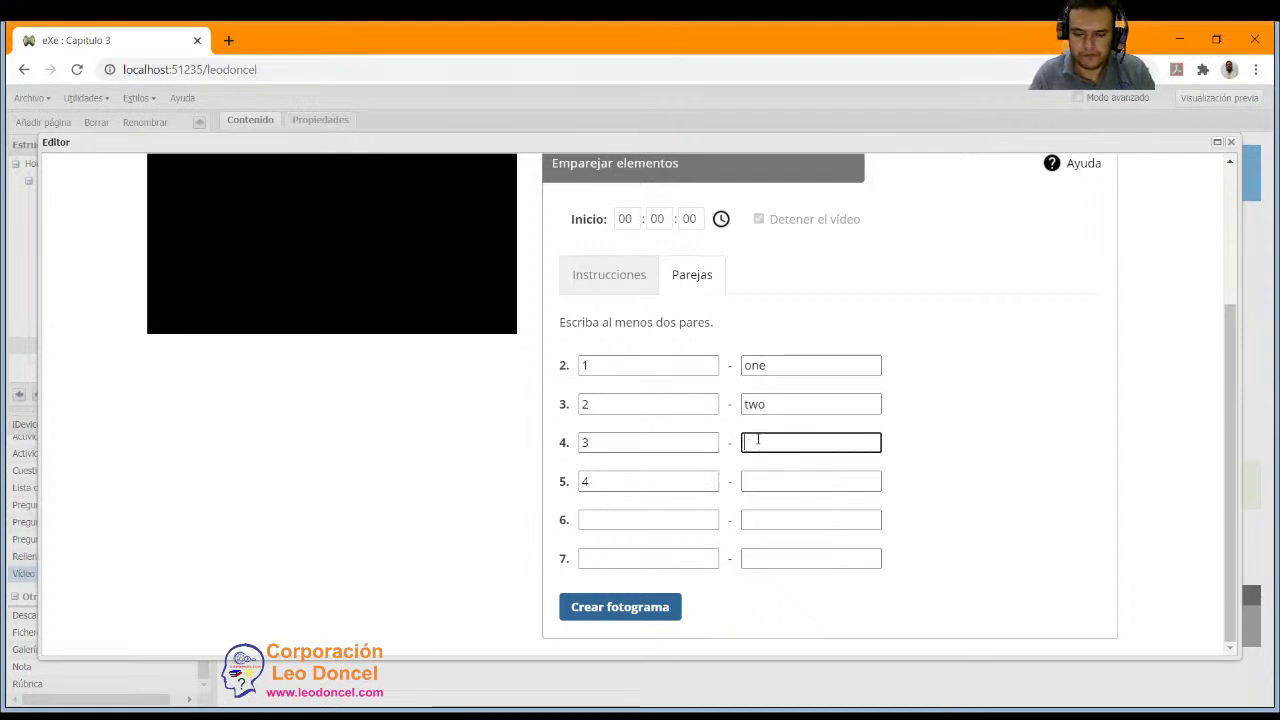
text(three)
click(755, 479)
text(four)
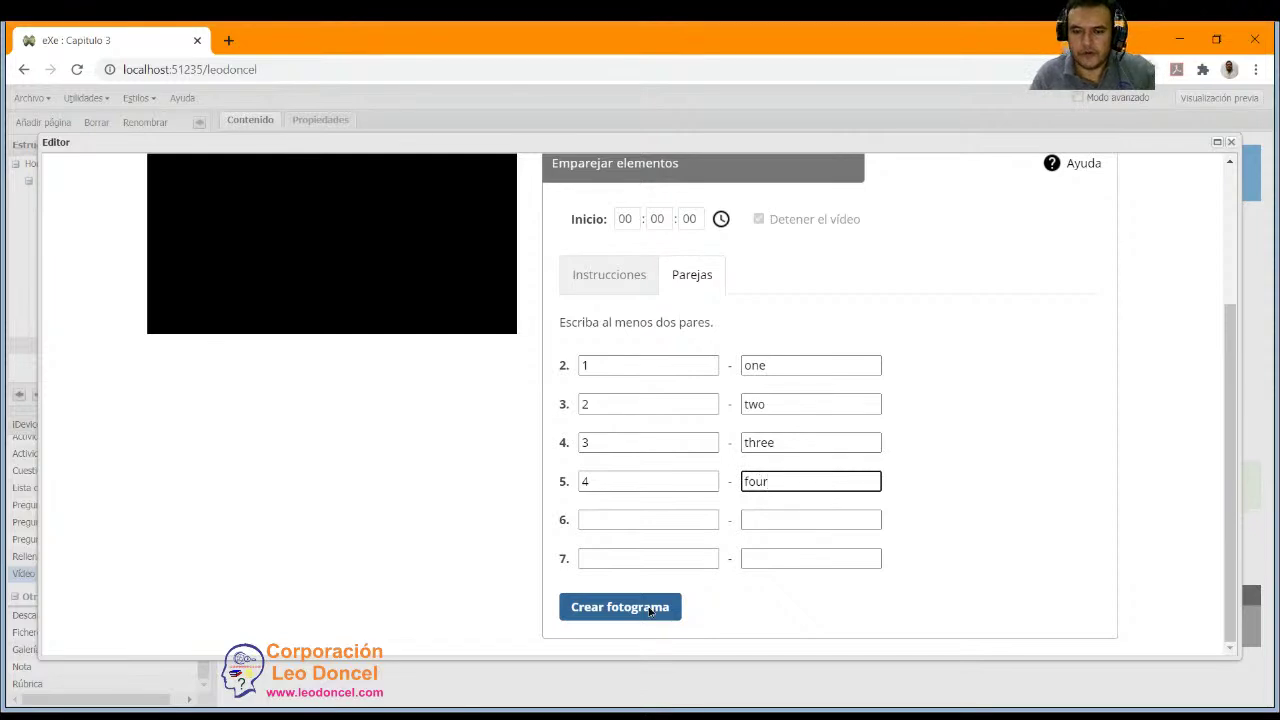
click(665, 607)
key(Return)
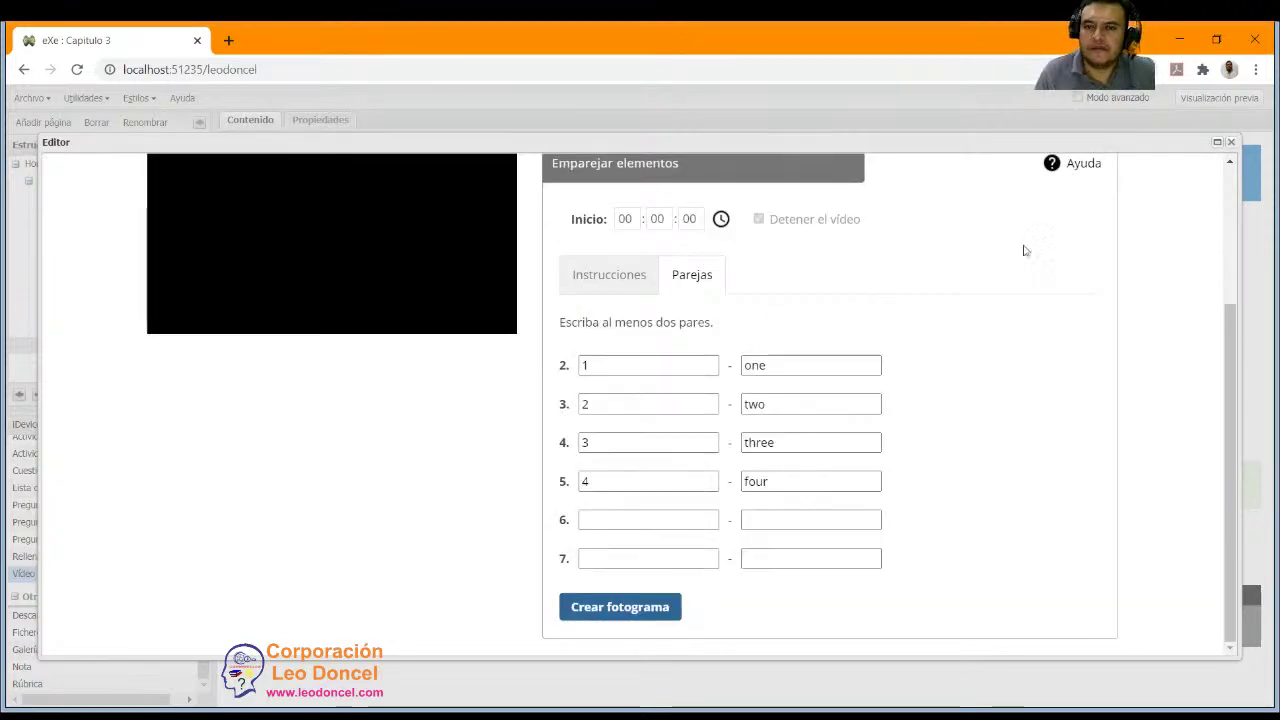
Save the interactive video and bring up the list of its existing frames.
scroll(957, 271, up, 2)
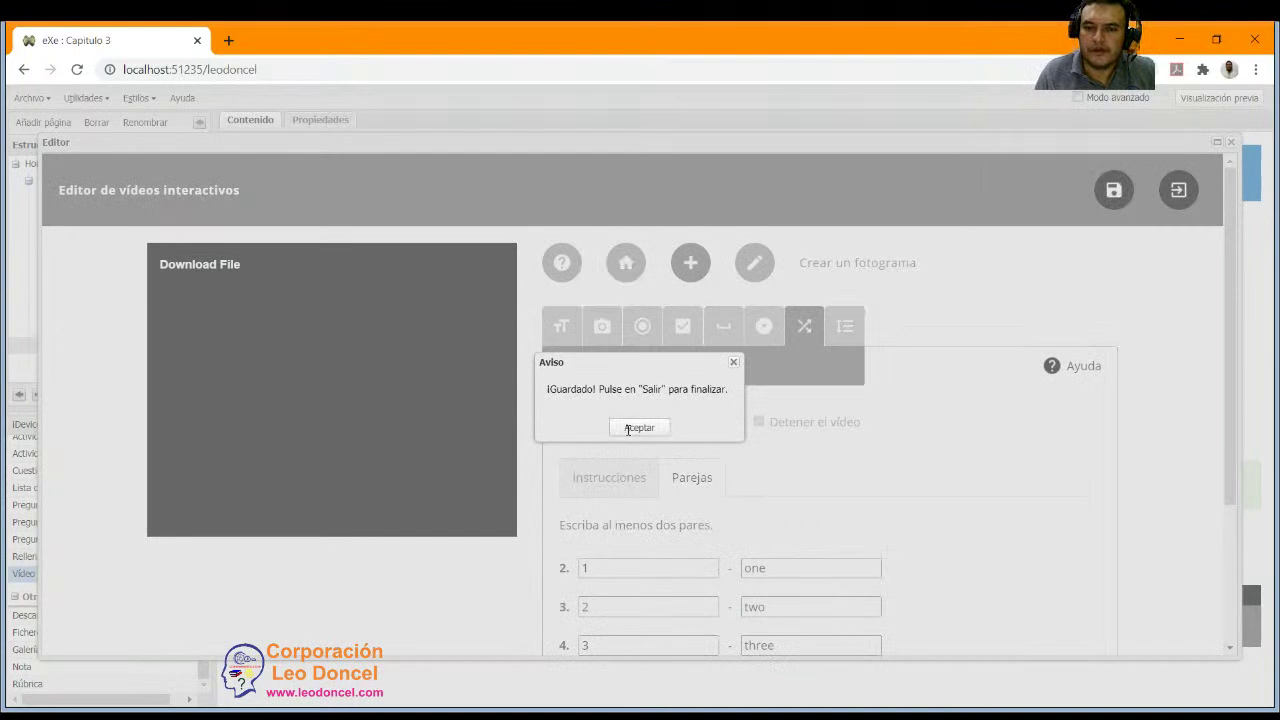
click(632, 427)
click(846, 330)
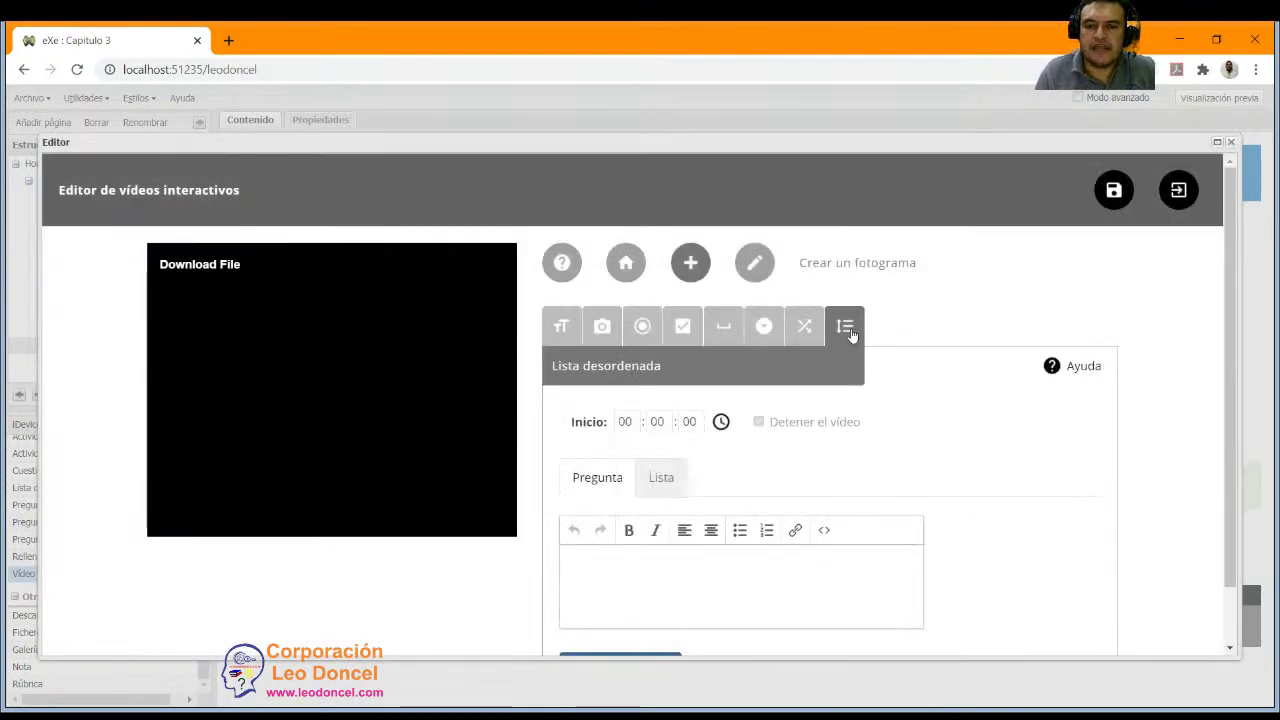
scroll(713, 490, down, 1)
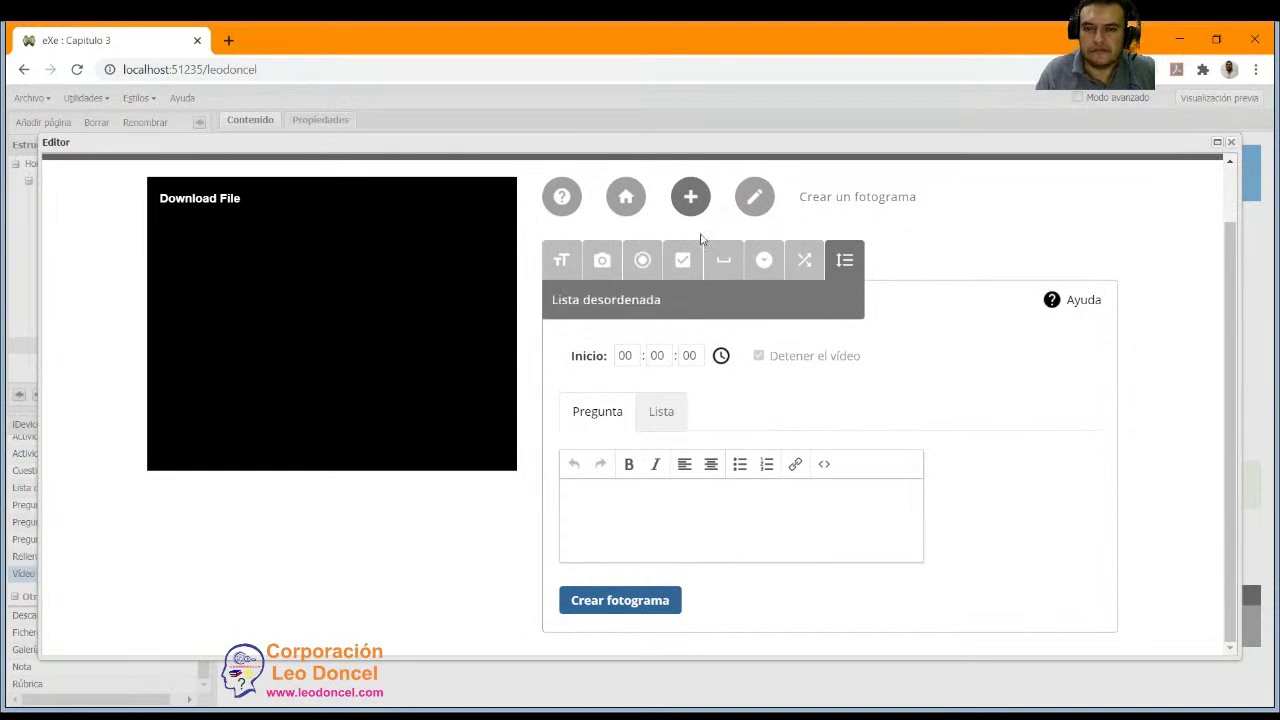
scroll(580, 252, up, 1)
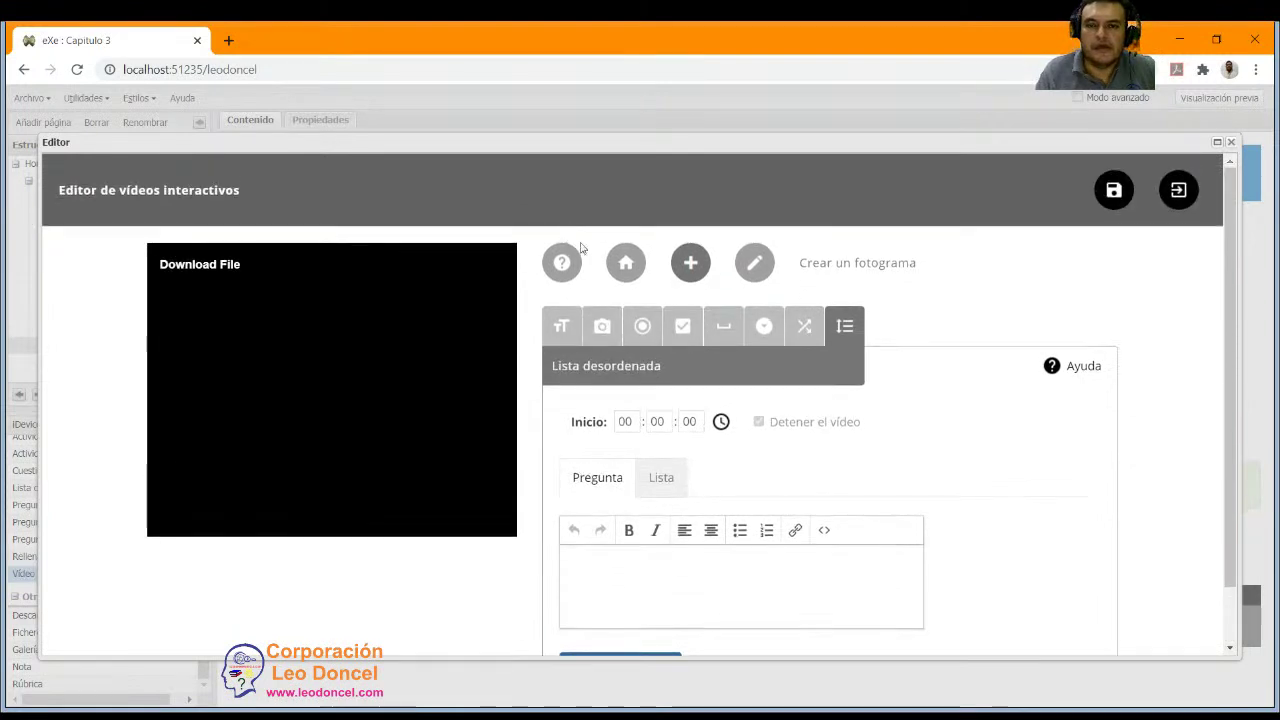
click(755, 265)
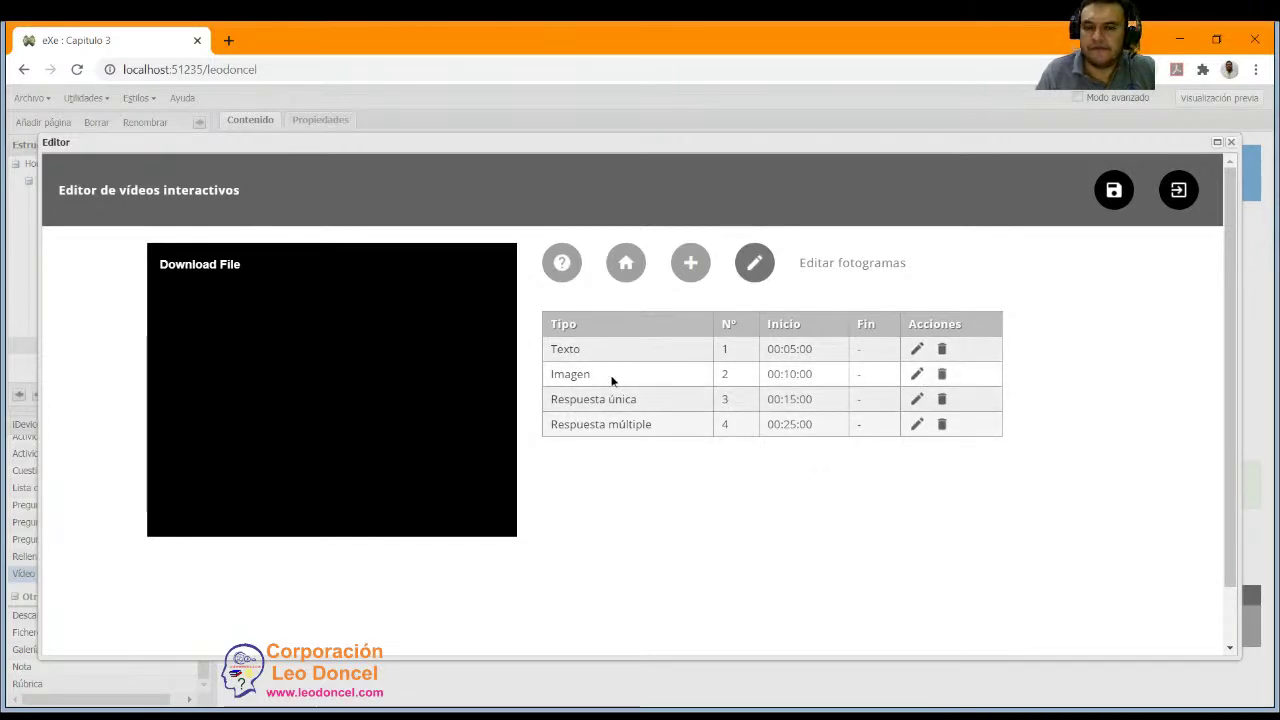
Save the interactive video again from the frame list and close the interactive video editor.
click(1113, 190)
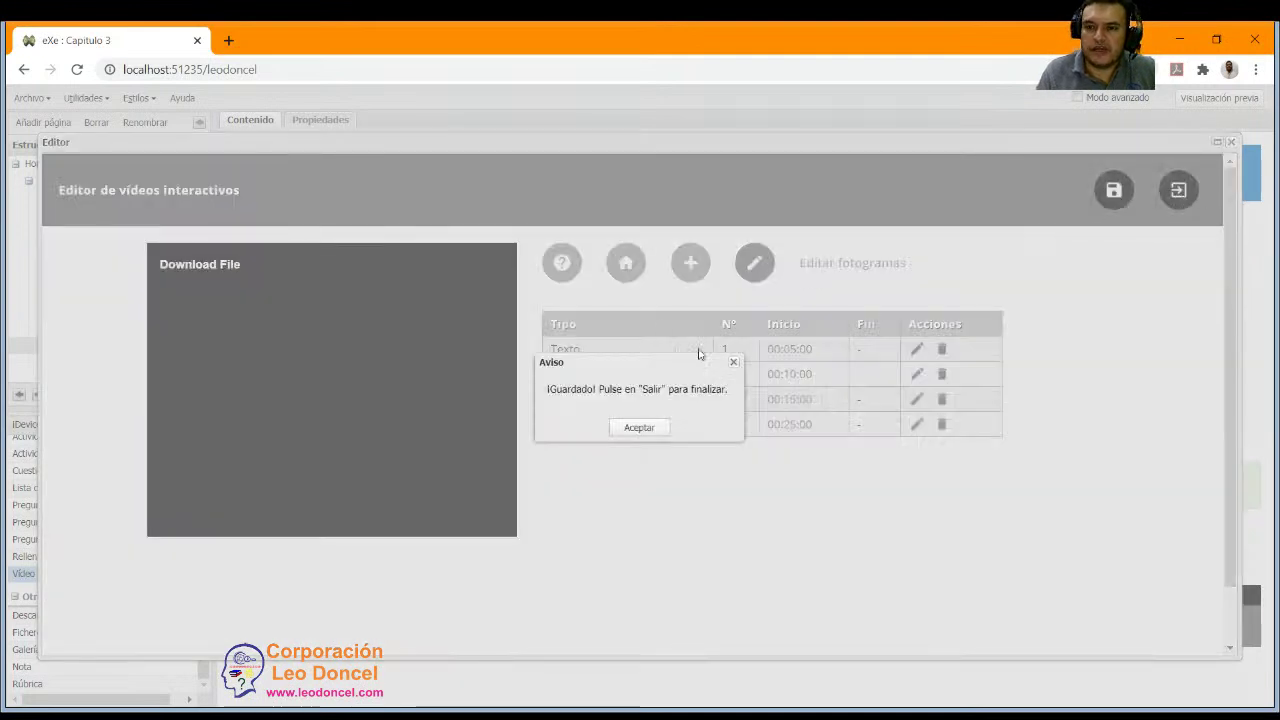
click(639, 427)
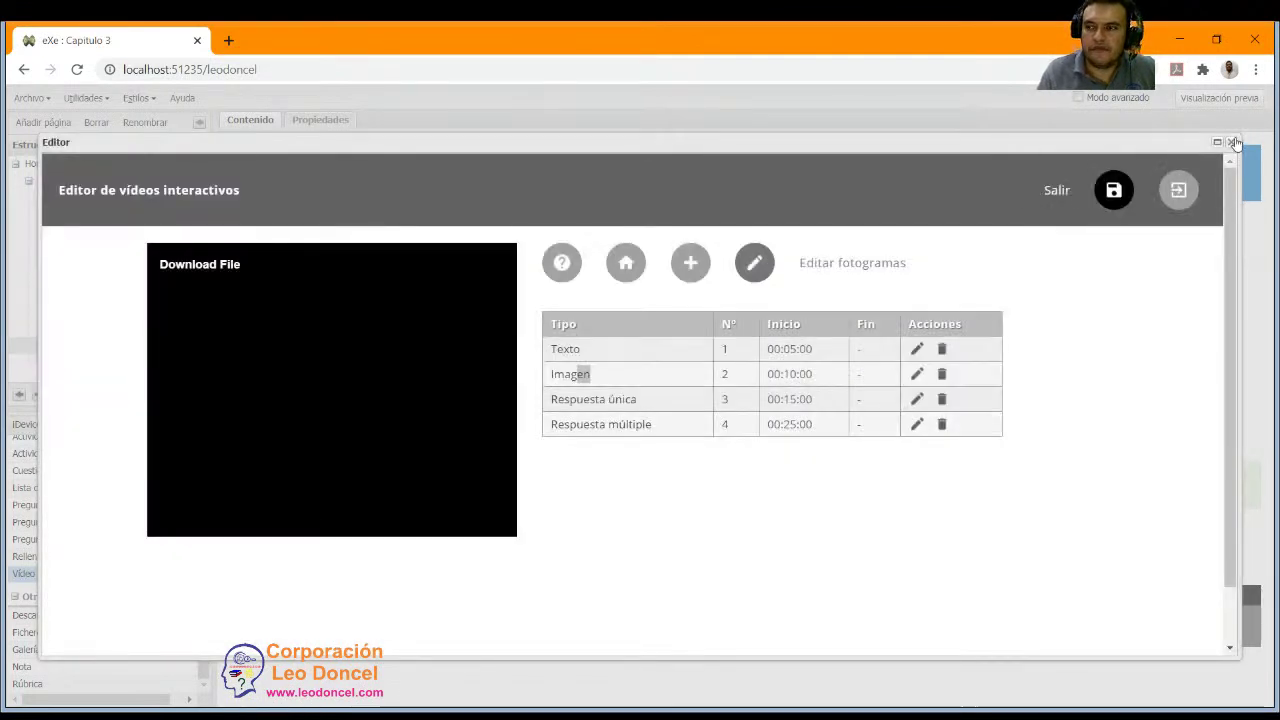
click(1230, 143)
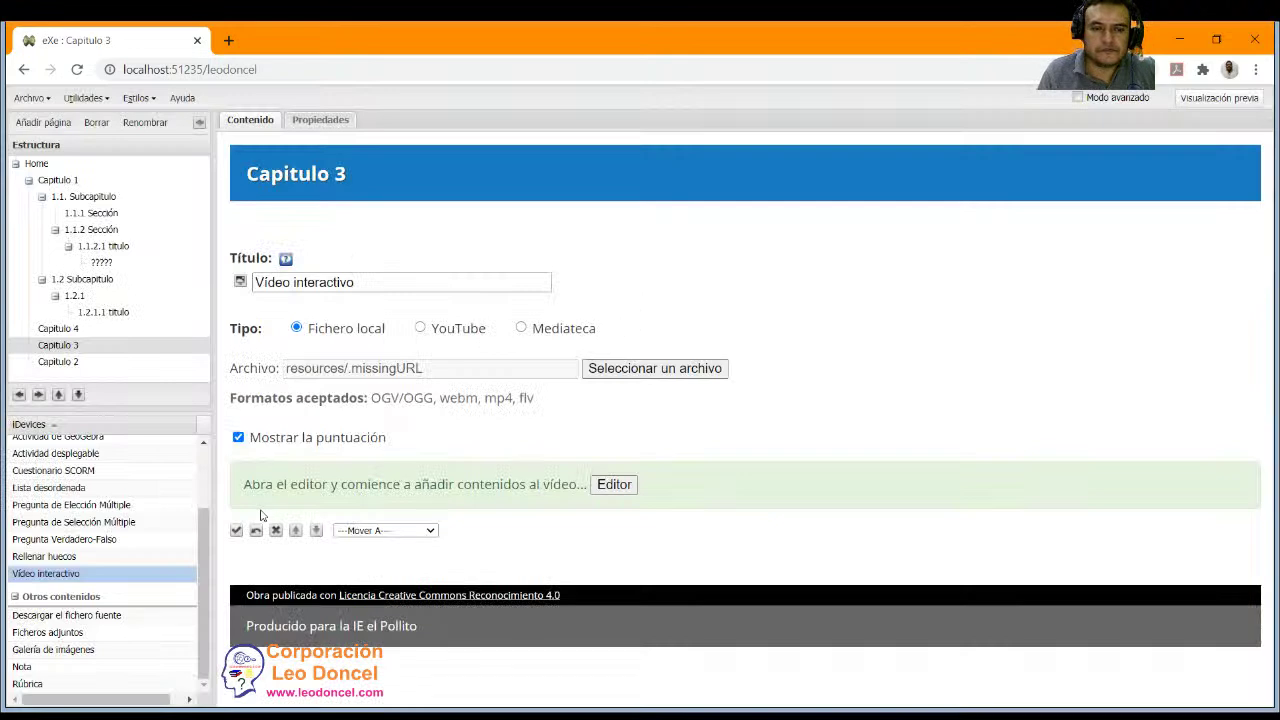
click(237, 531)
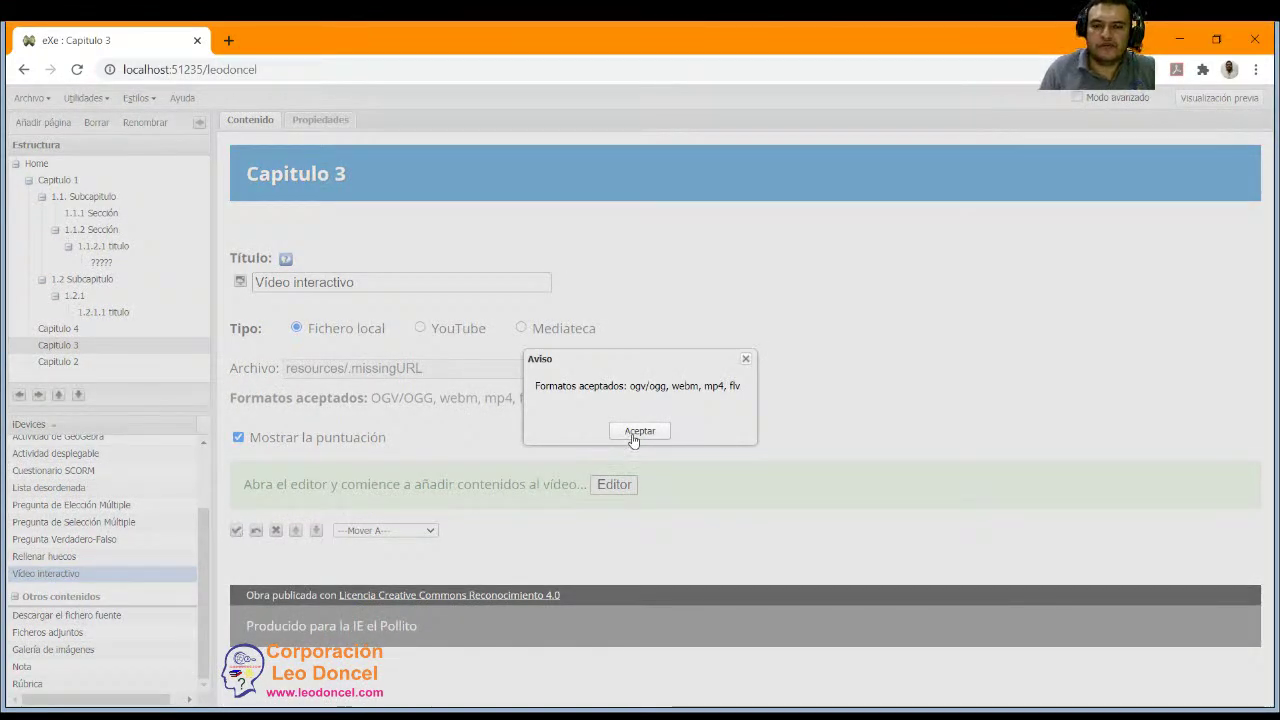
click(638, 431)
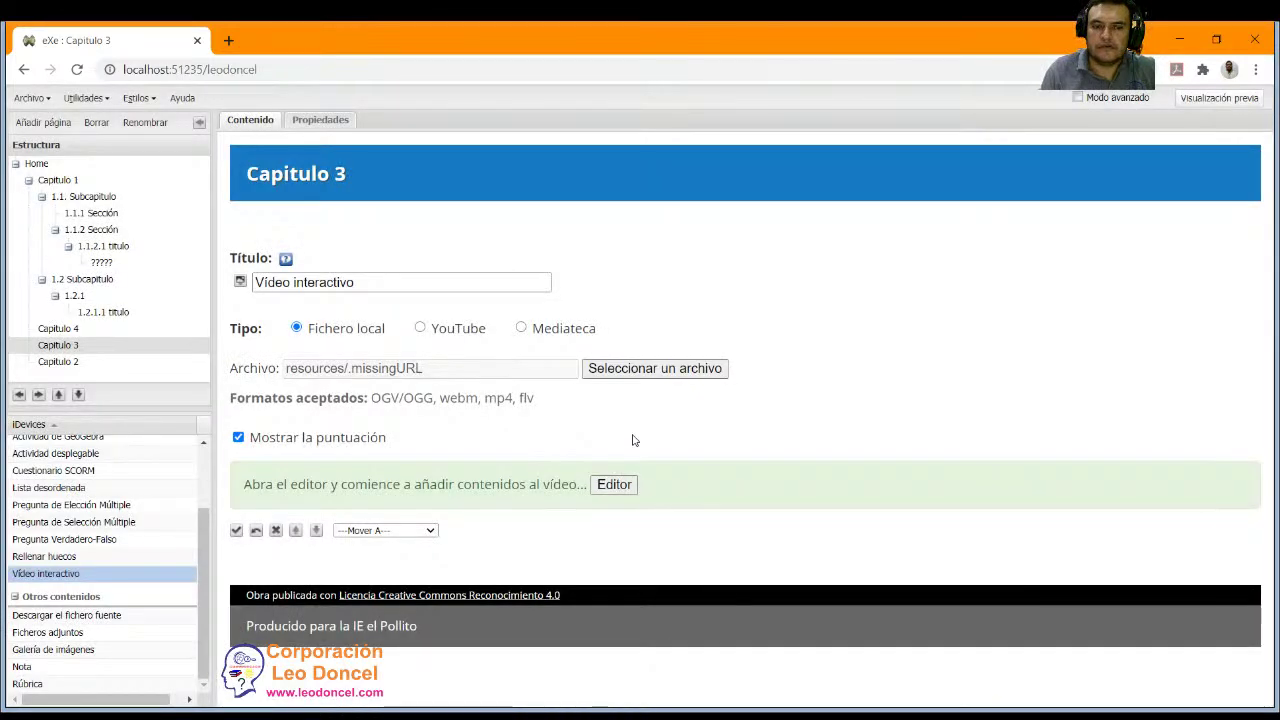
drag(330, 370, 495, 374)
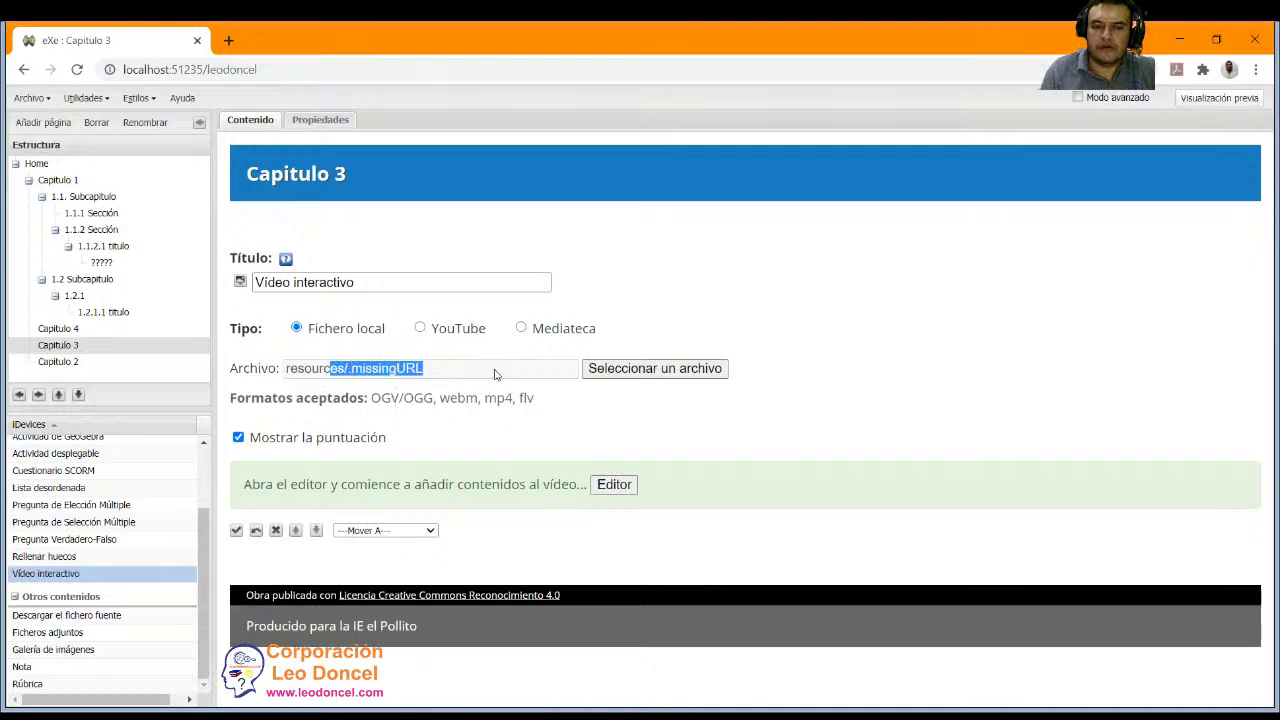
click(654, 372)
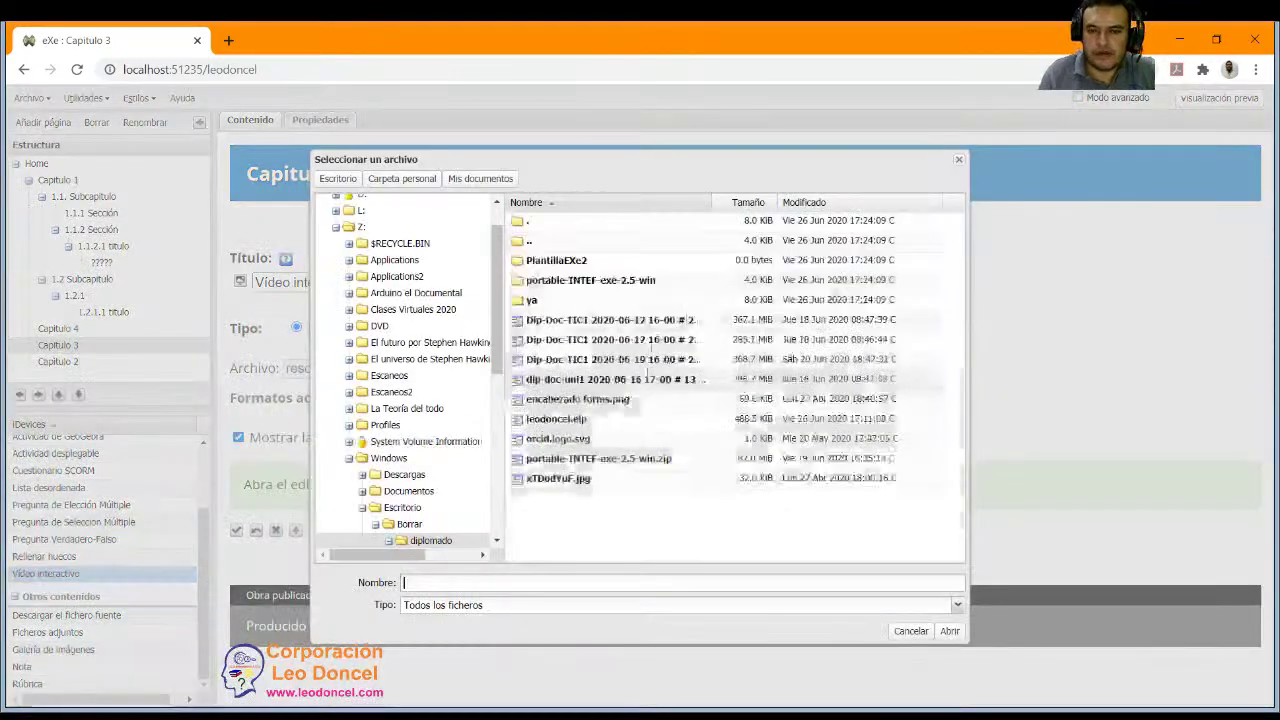
drag(786, 202, 790, 207)
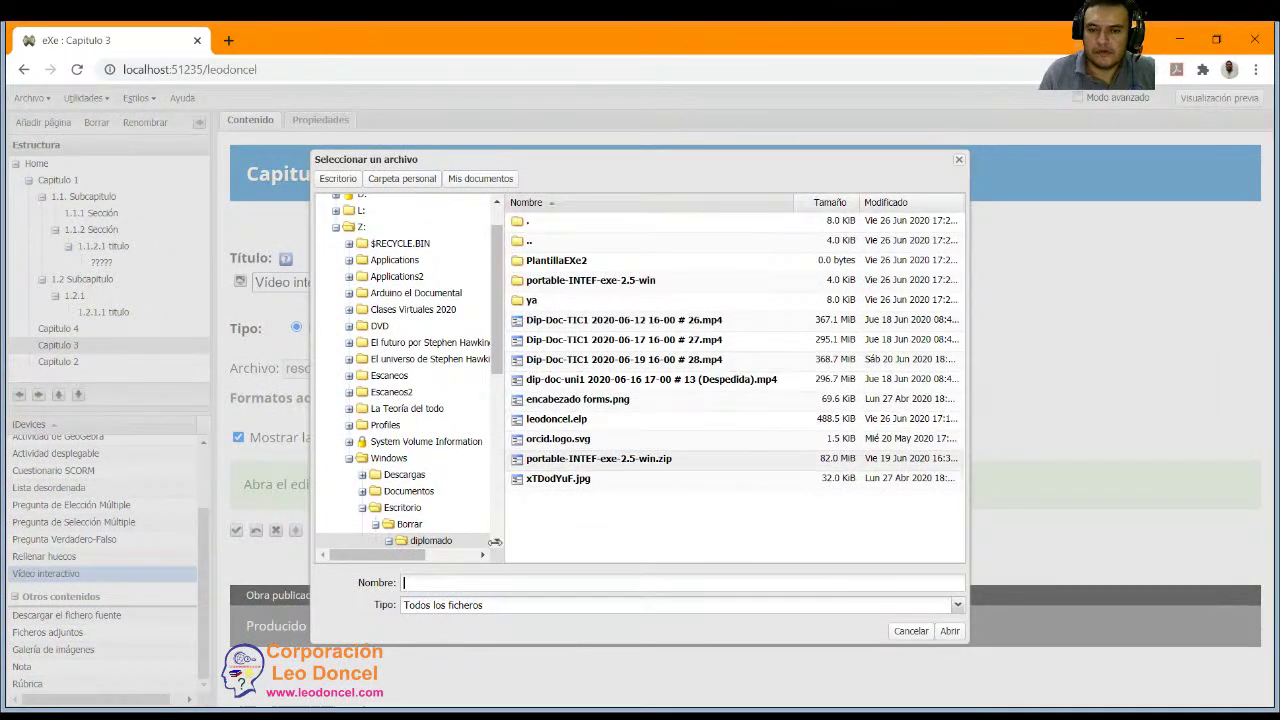
click(632, 380)
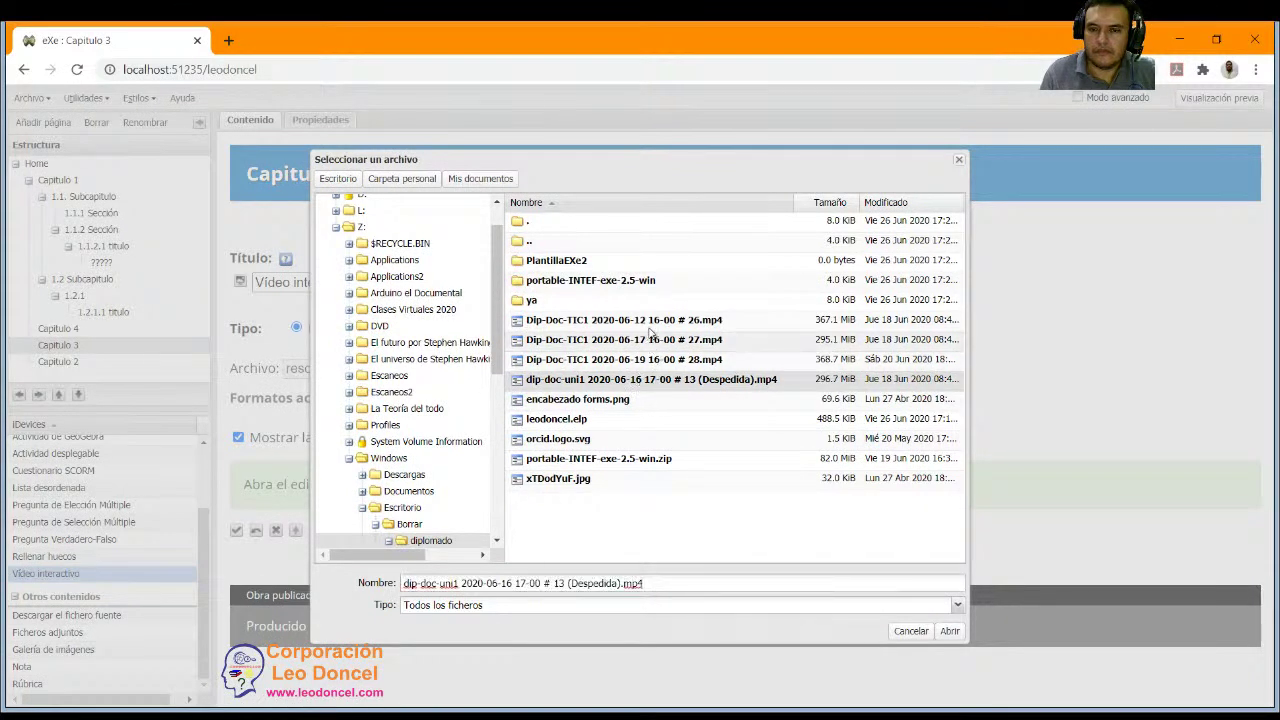
double_click(648, 341)
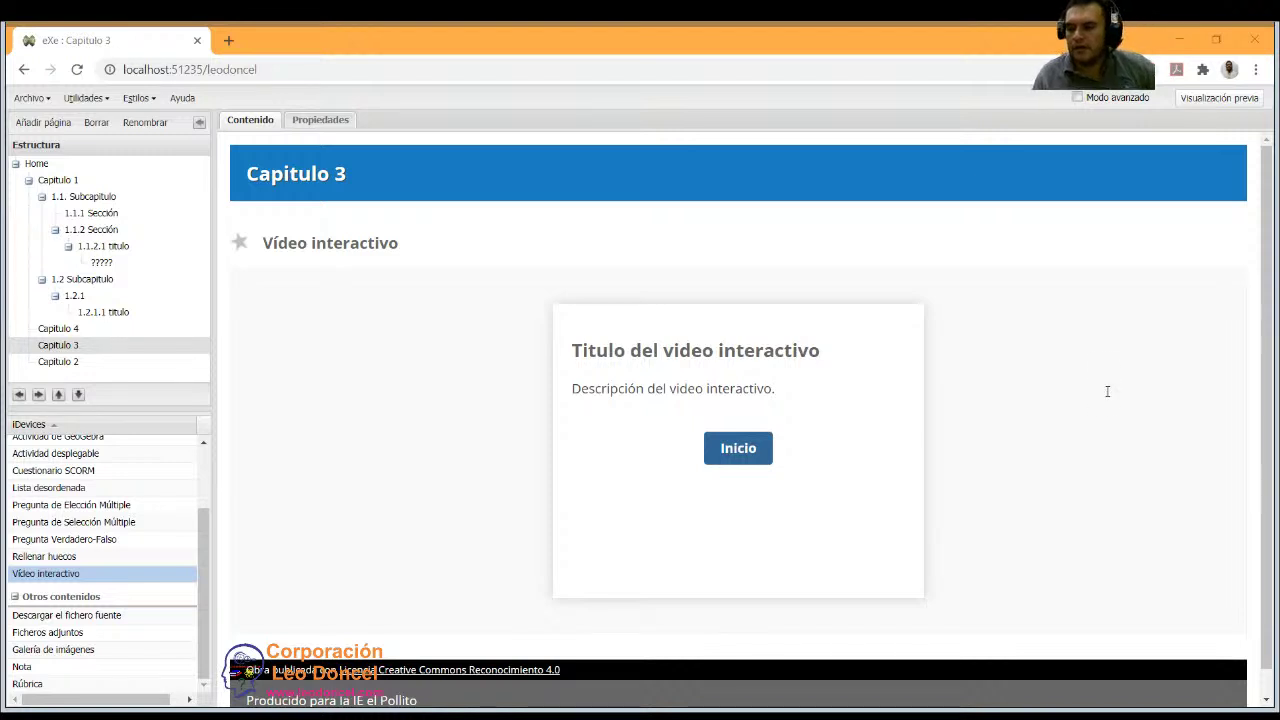
Start the interactive video from its cover on the Capitulo 3 page and play its opening second.
click(623, 443)
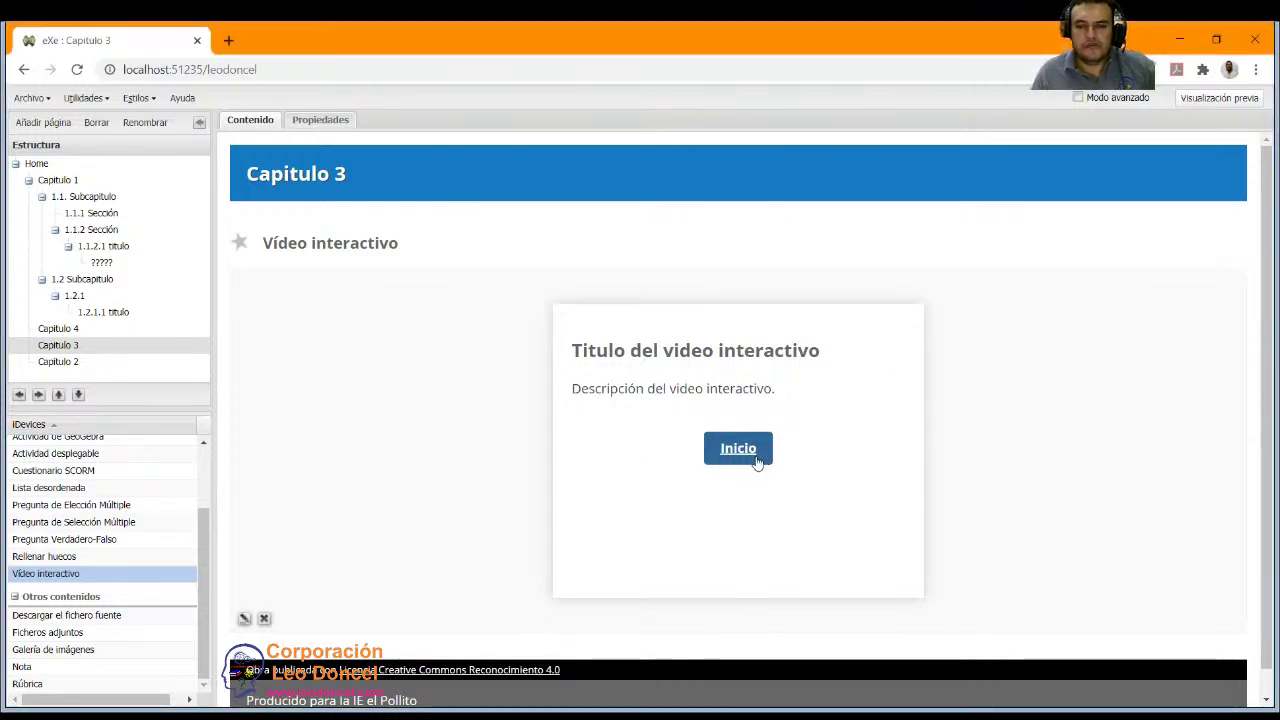
click(738, 449)
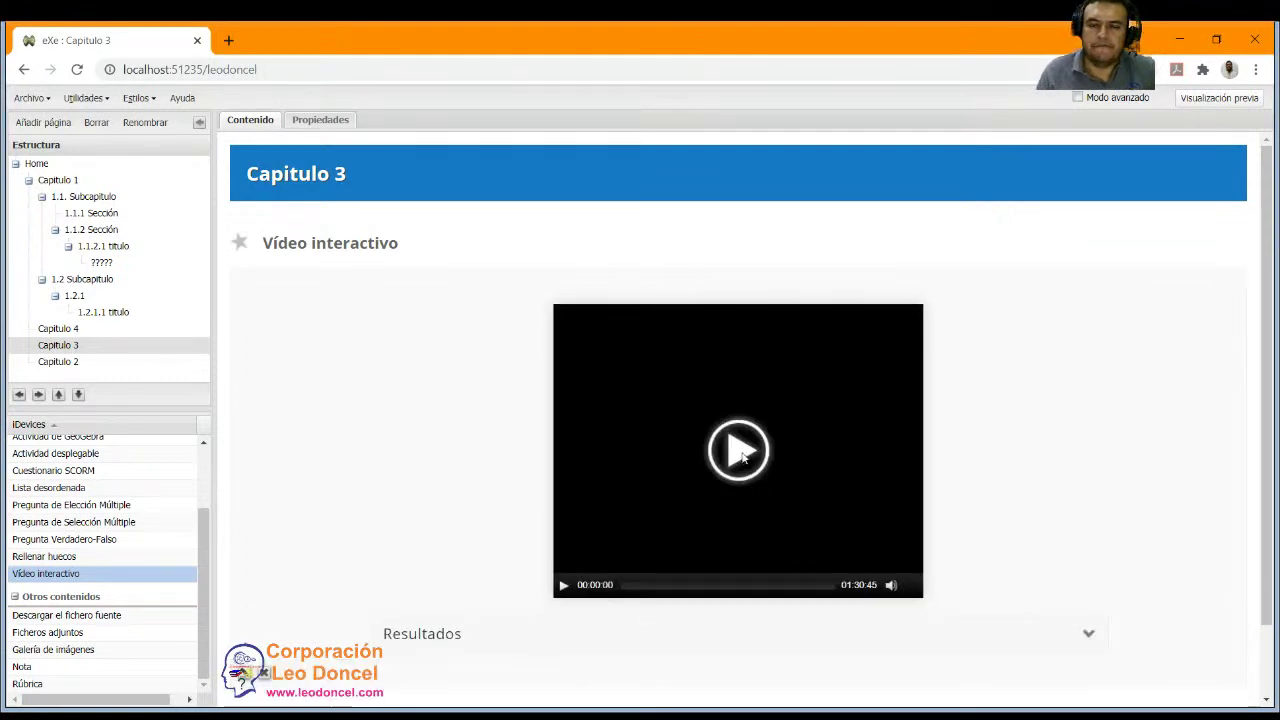
click(564, 586)
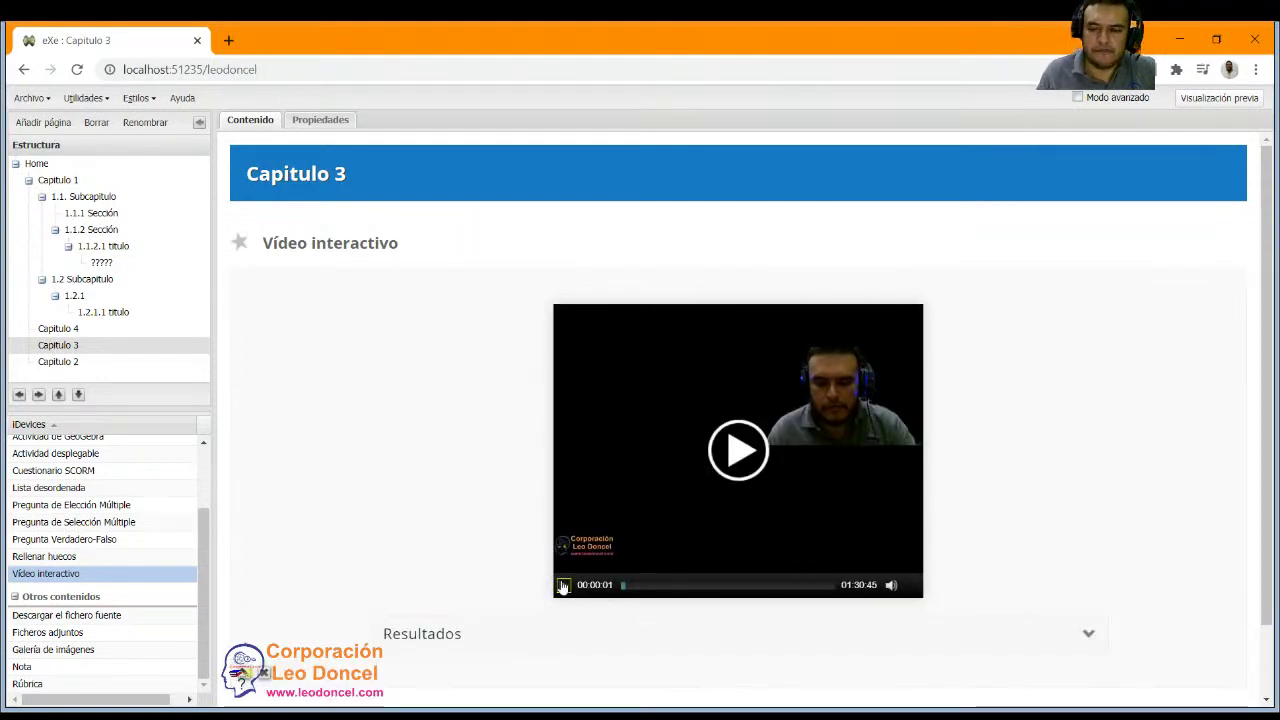
scroll(468, 540, down, 1)
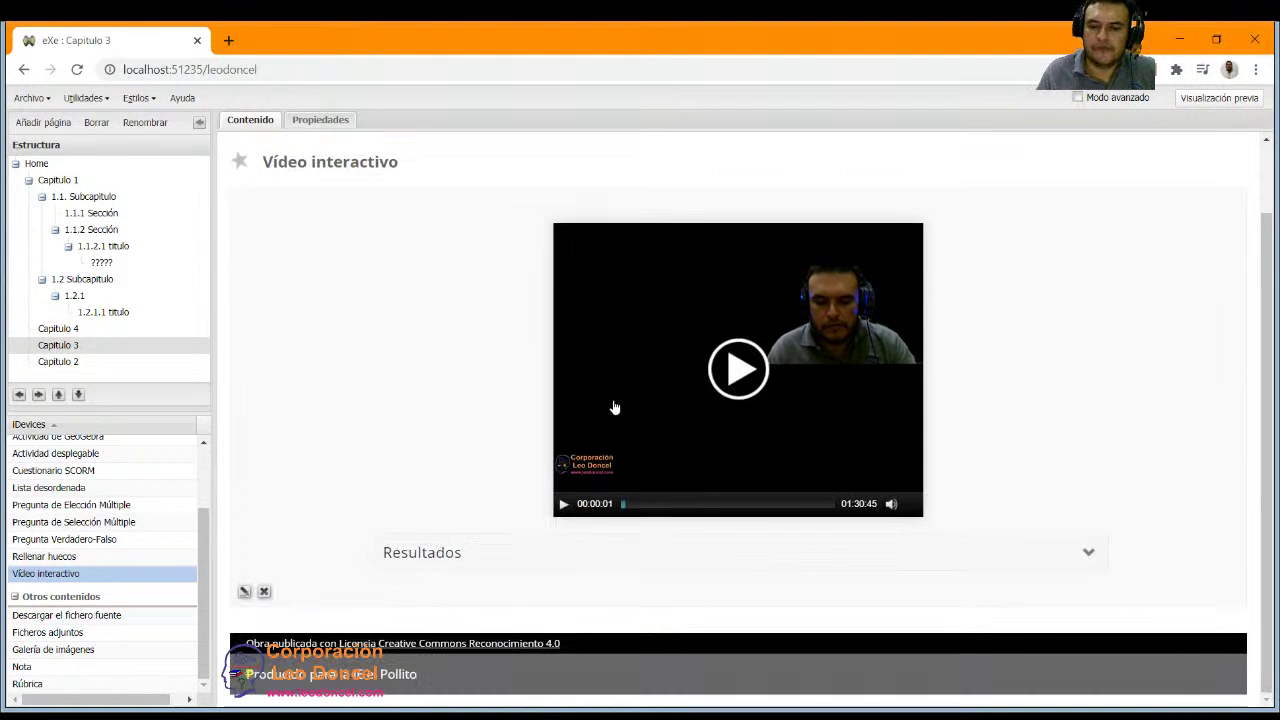
Expand the results of the interactive video and move playback to about 00:02:21.
click(466, 558)
scroll(460, 552, down, 1)
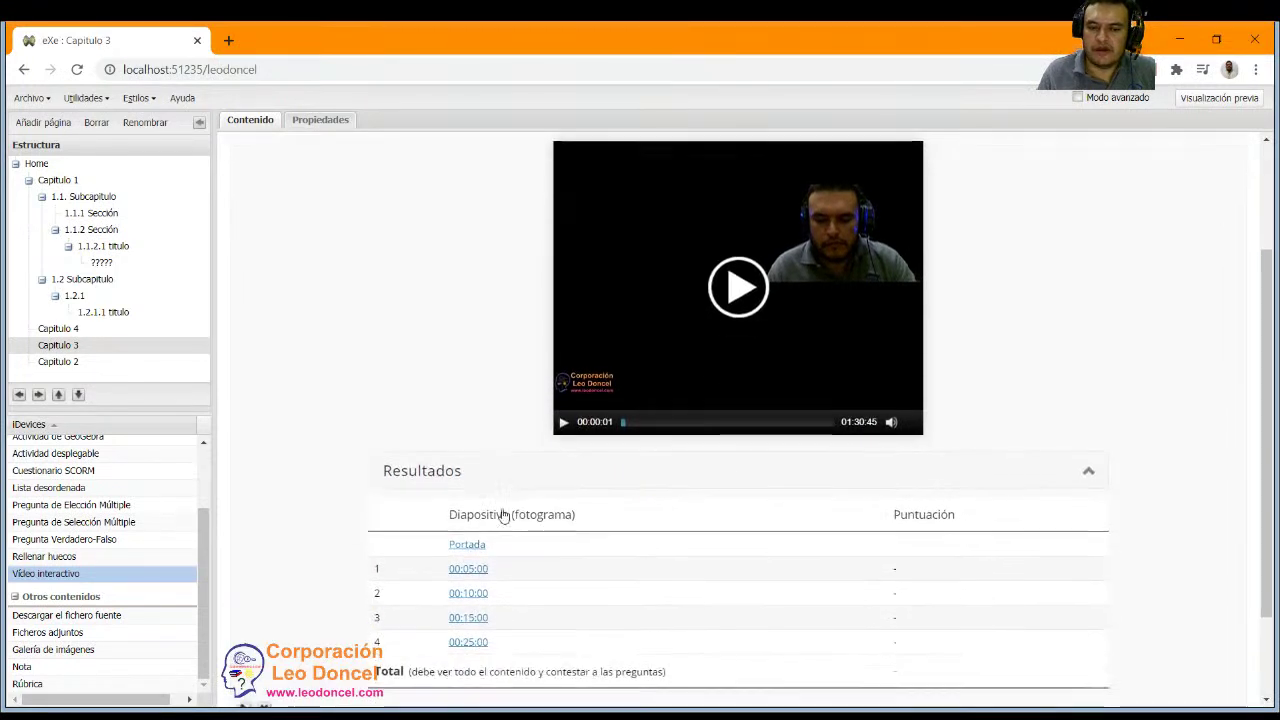
click(629, 424)
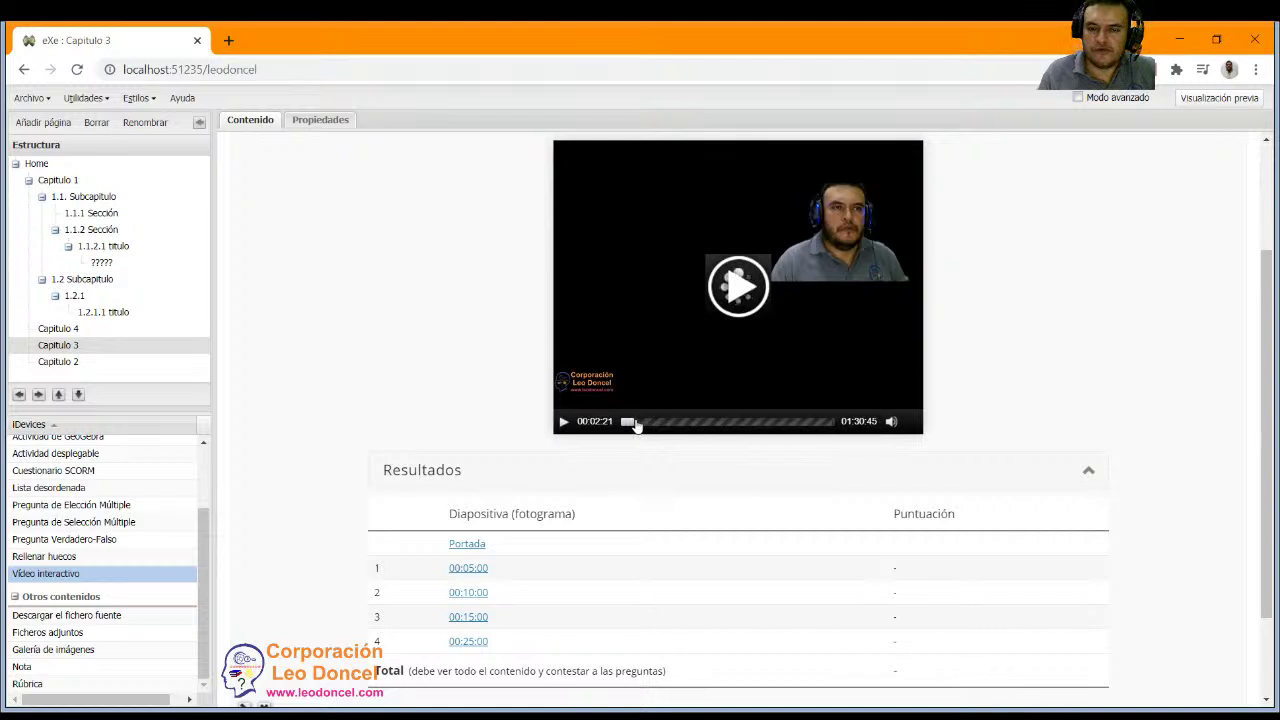
Move playback of the interactive video to shortly before 00:05:00 and play it until the first text frame.
click(560, 422)
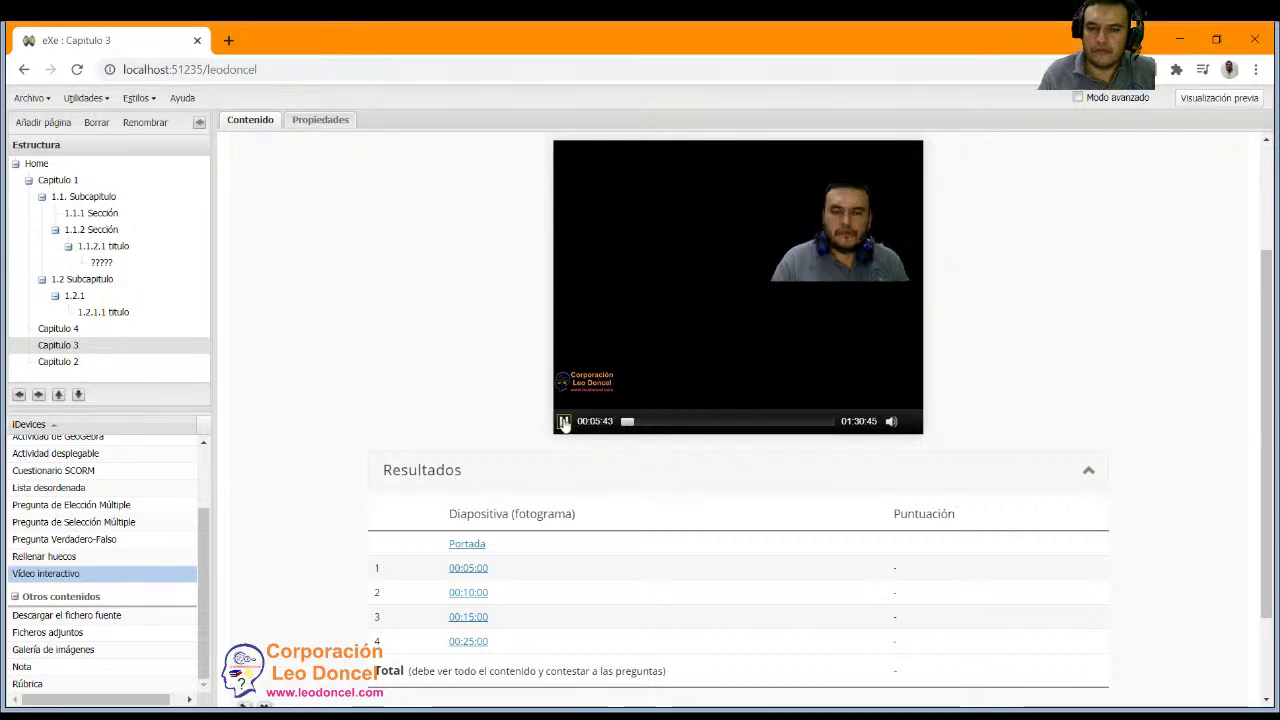
click(626, 424)
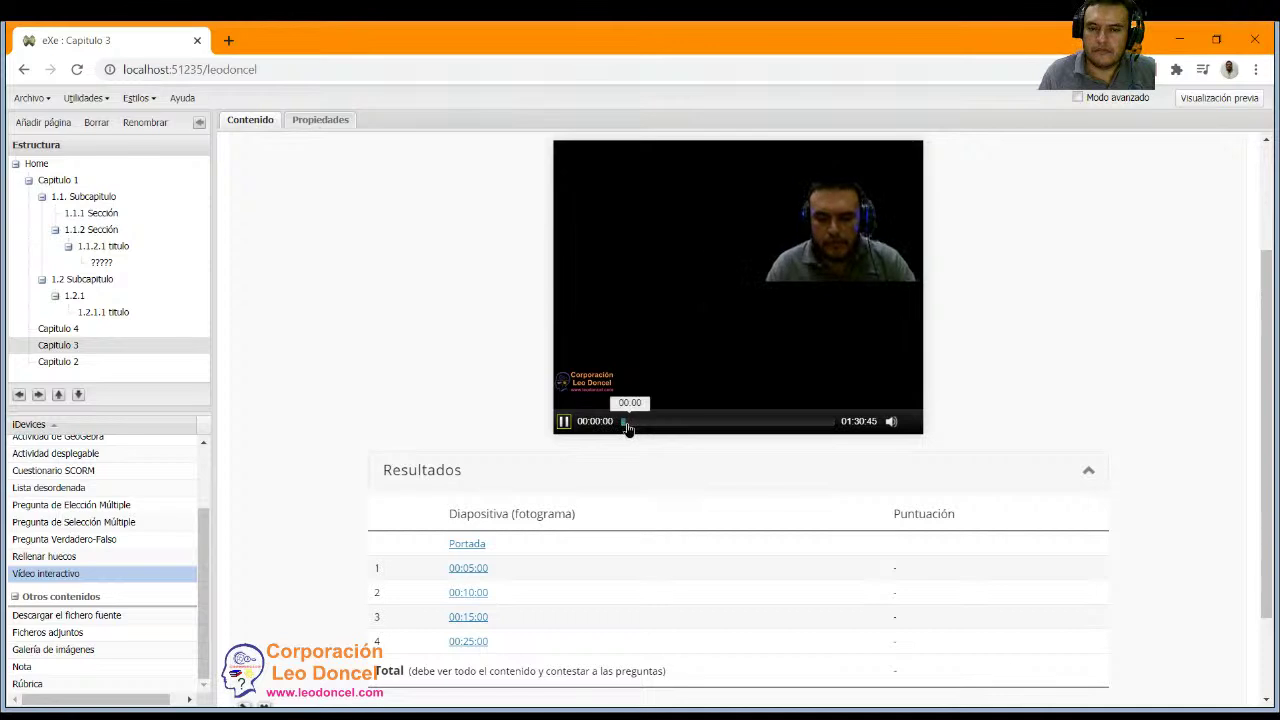
click(628, 424)
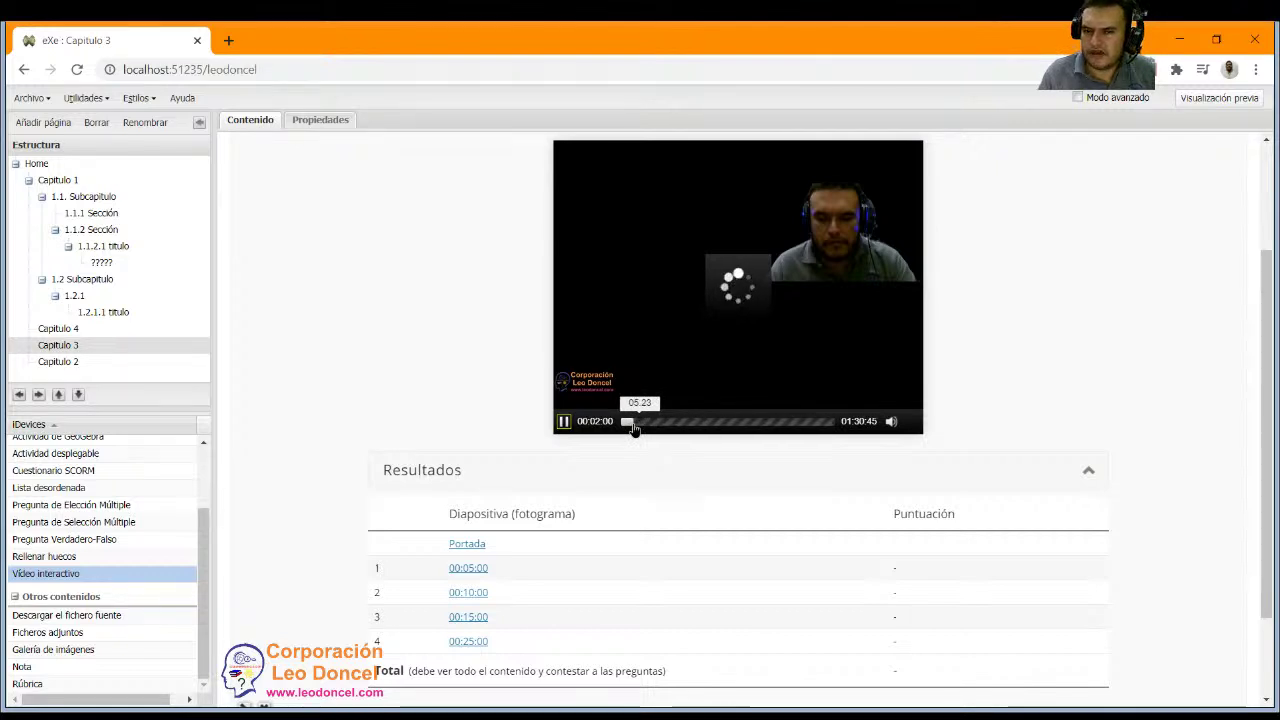
click(633, 425)
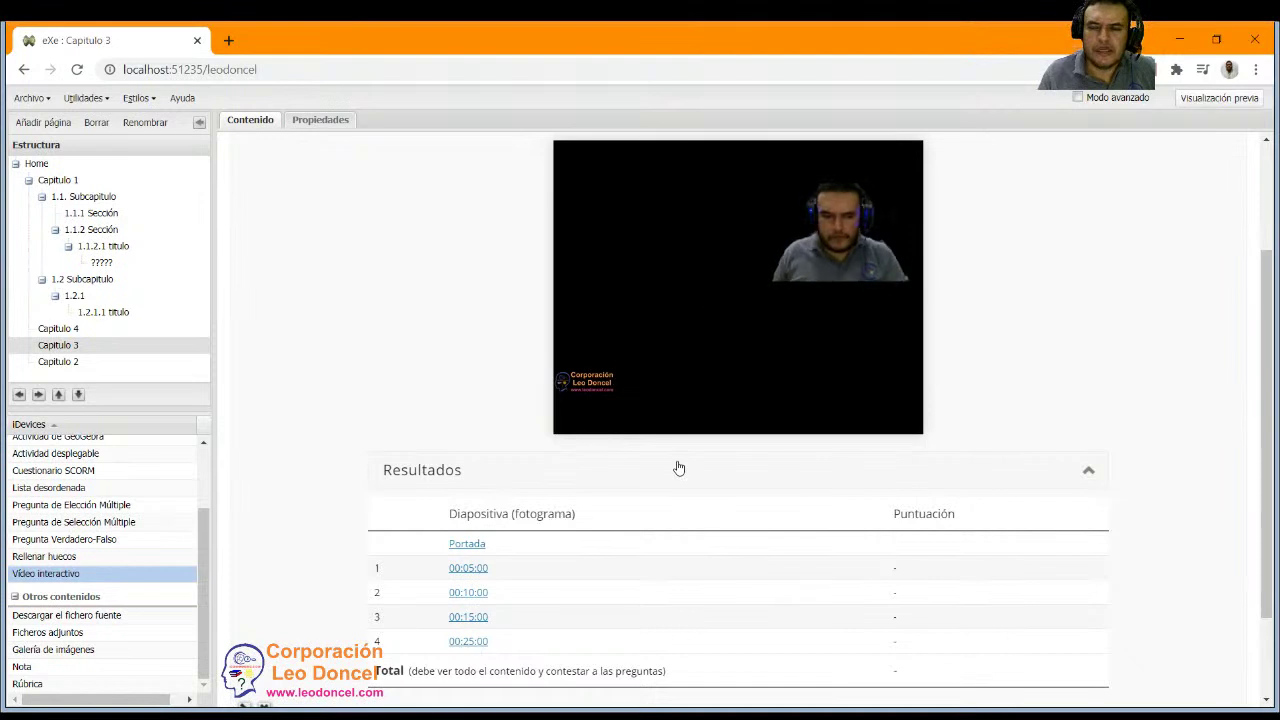
scroll(677, 466, up, 1)
scroll(676, 466, up, 1)
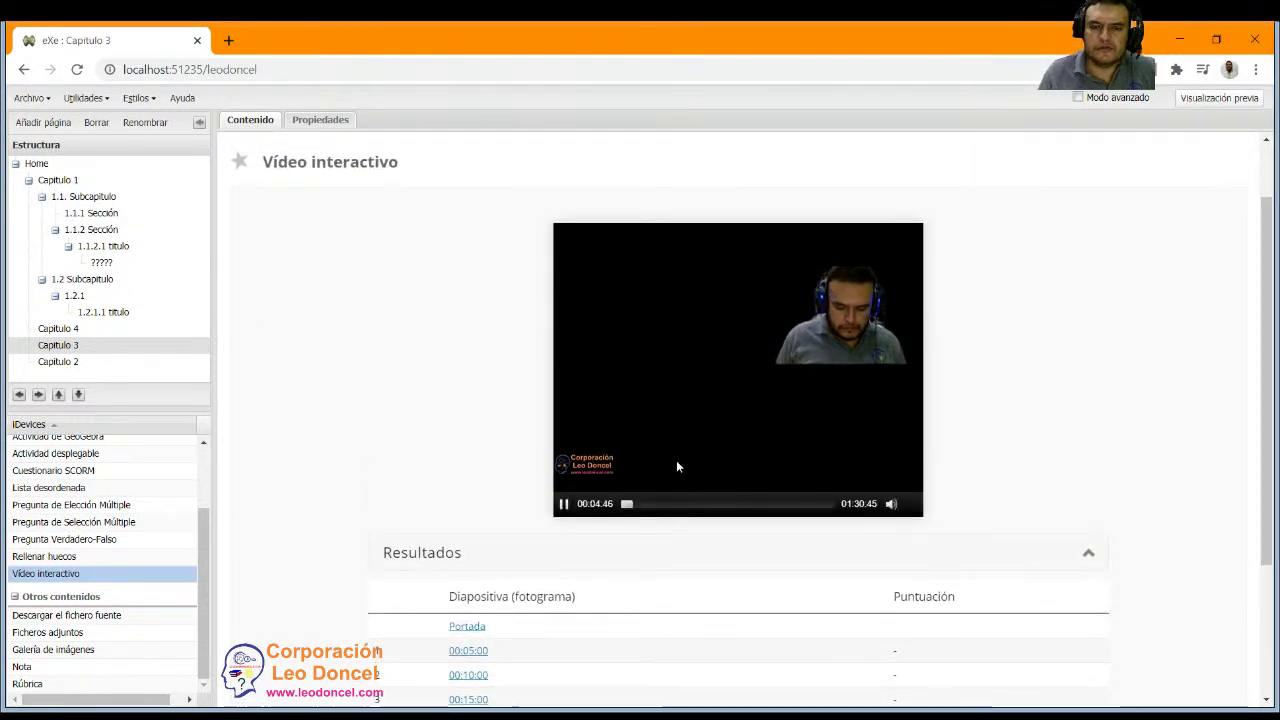
click(1025, 566)
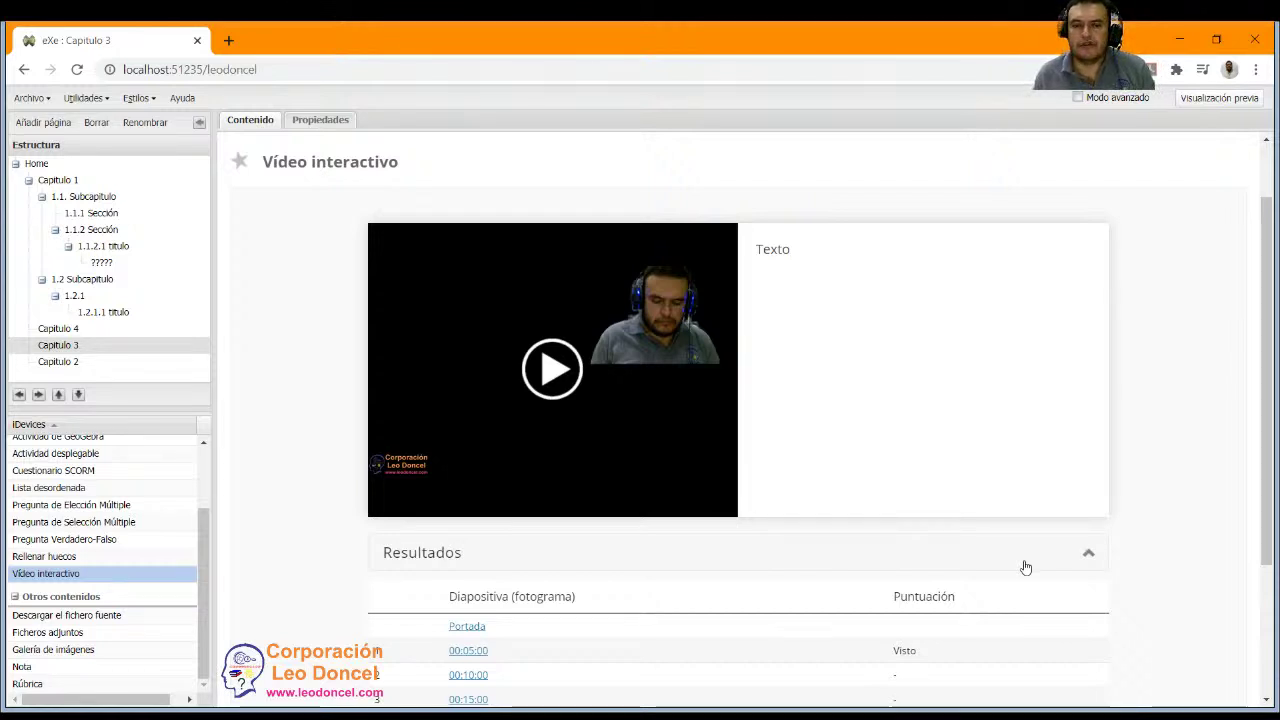
Check the score of the 00:05:00 frame in the results table and resume the video.
mouse_move(491, 418)
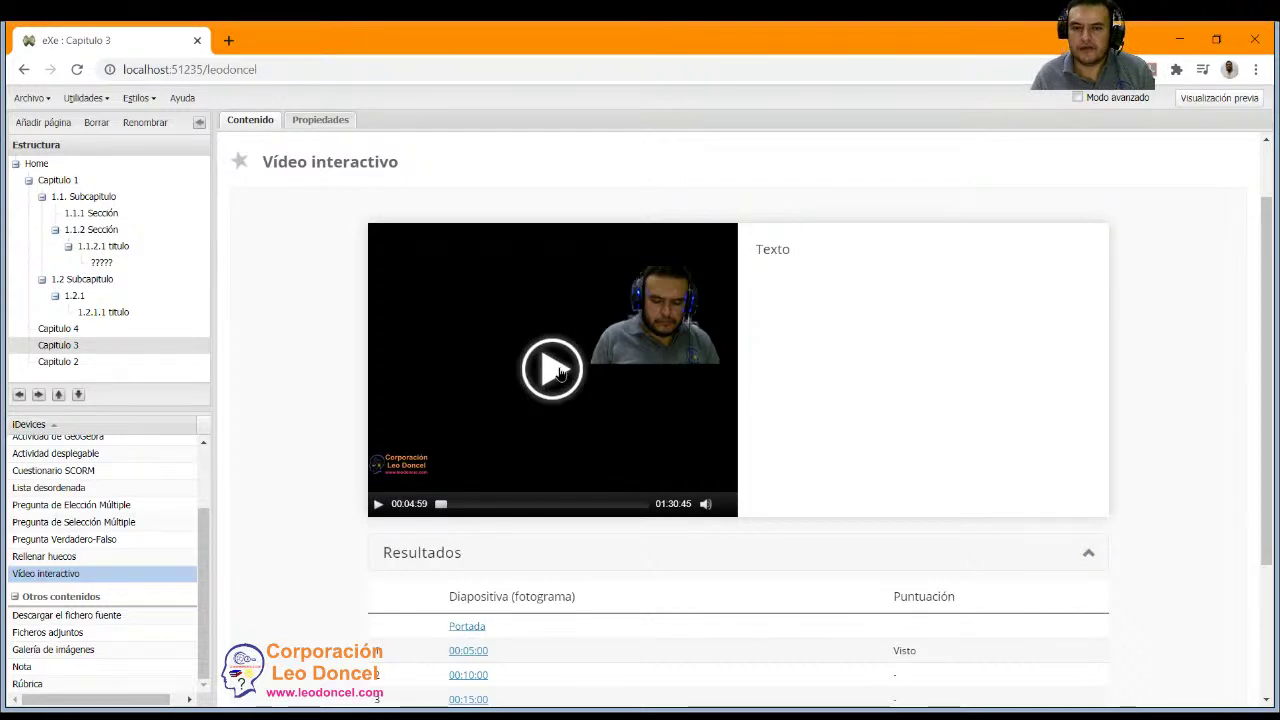
scroll(591, 437, down, 2)
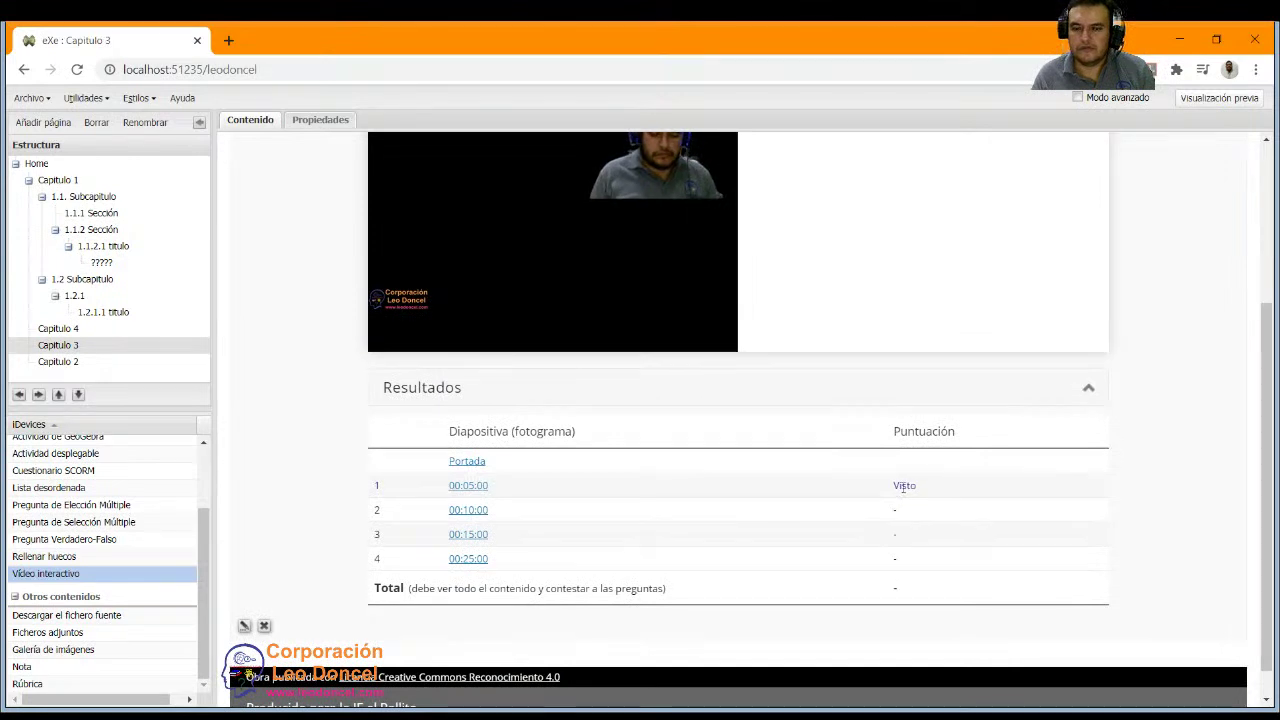
double_click(918, 432)
drag(889, 460, 373, 471)
scroll(420, 460, up, 3)
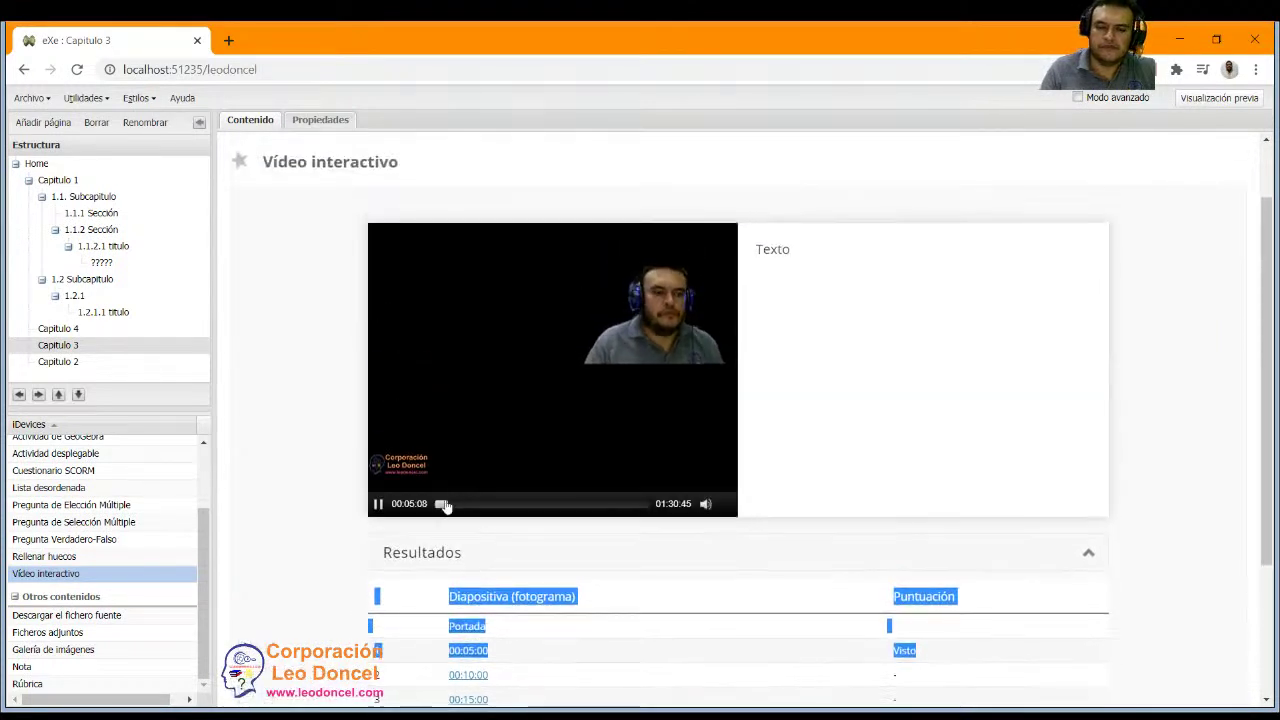
Move playback to about 00:09:46, mute the sound, and play the video until the image frame at 00:10:00.
click(453, 505)
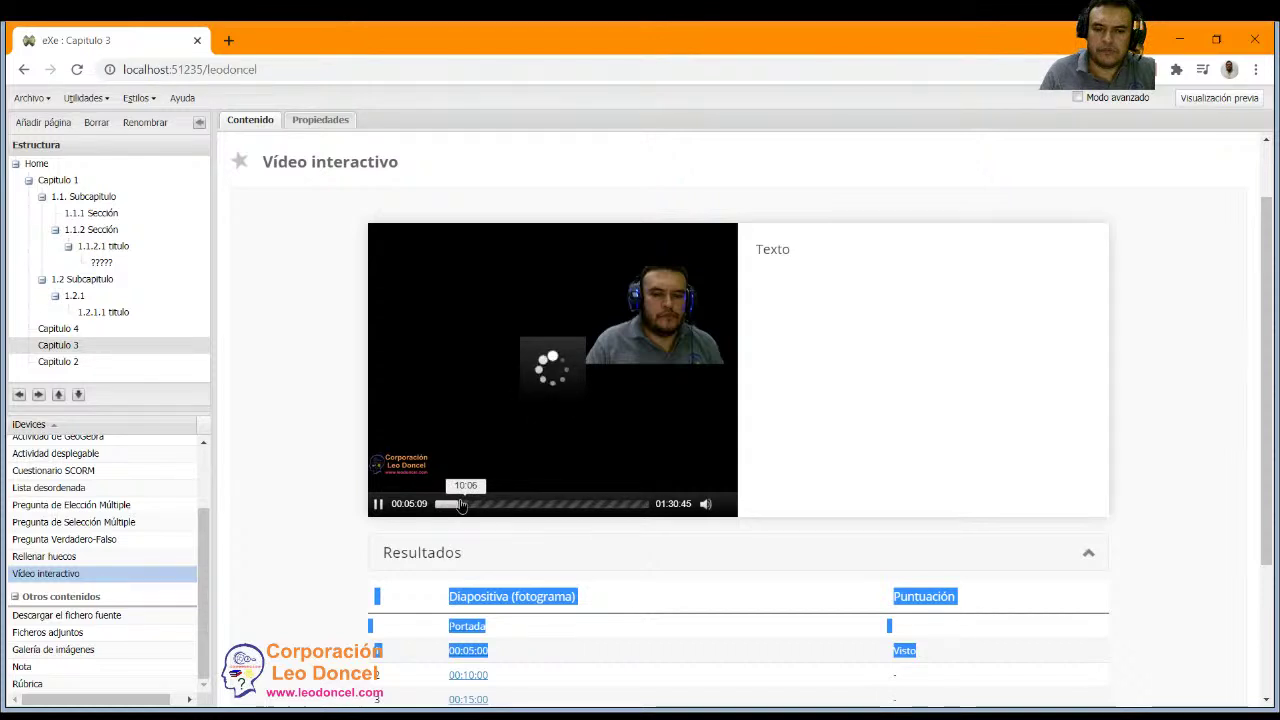
click(460, 505)
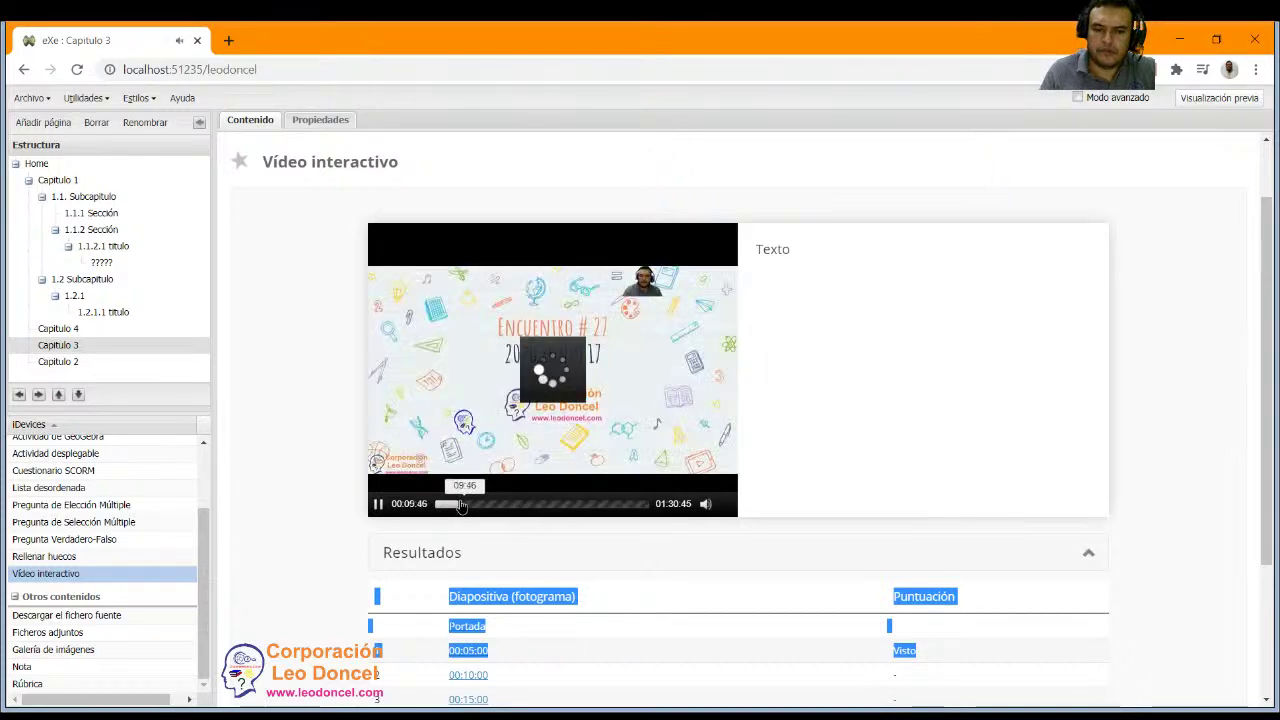
click(707, 509)
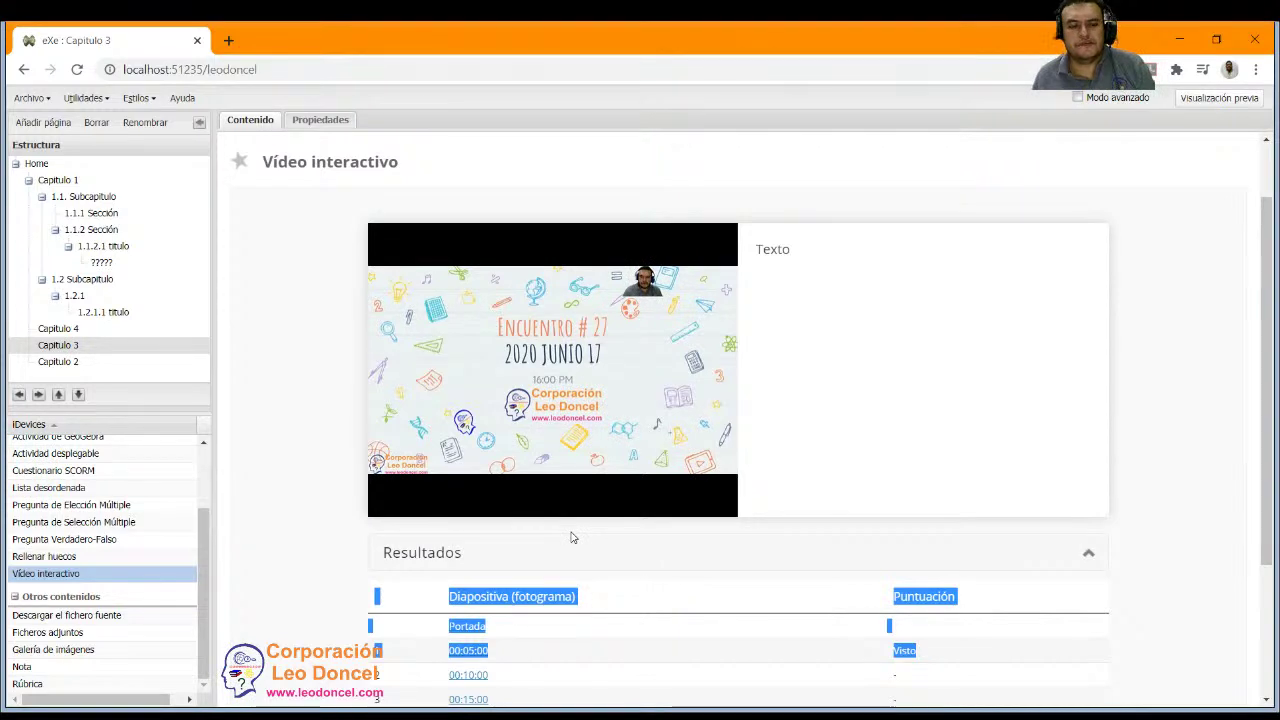
click(345, 441)
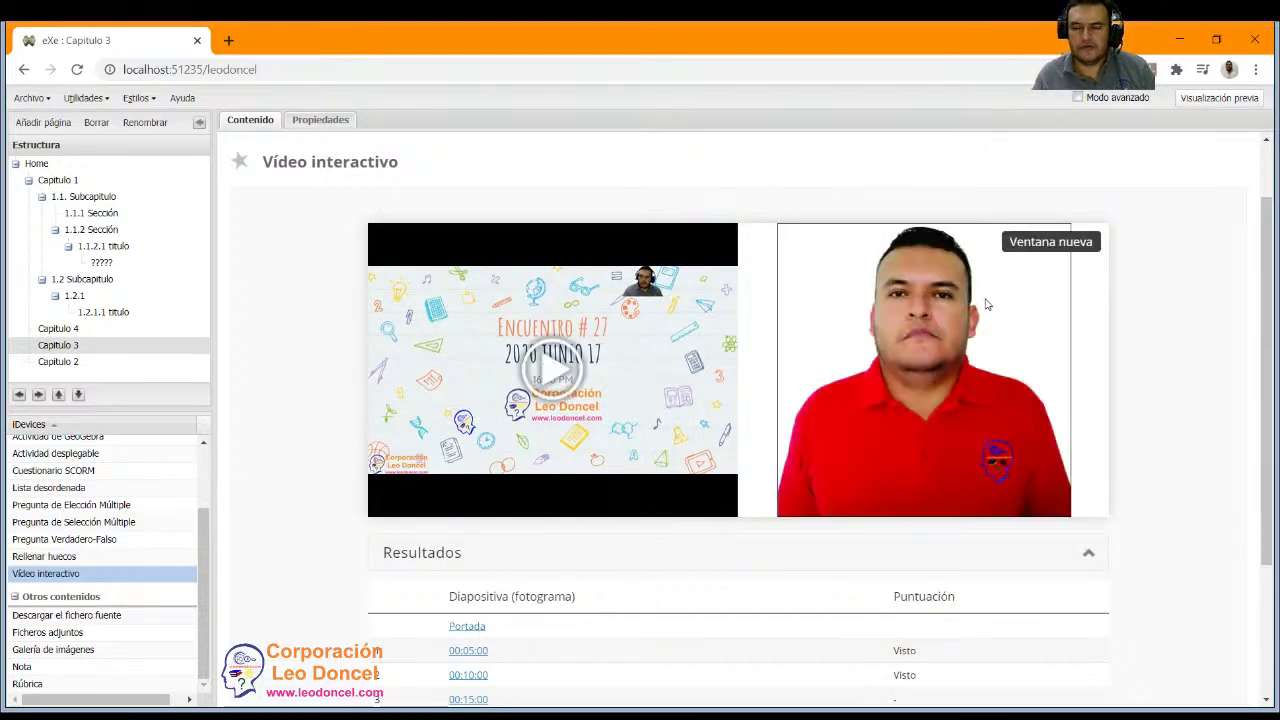
Check the scores of the 00:05:00 and 00:10:00 frames in the results table.
scroll(866, 592, down, 1)
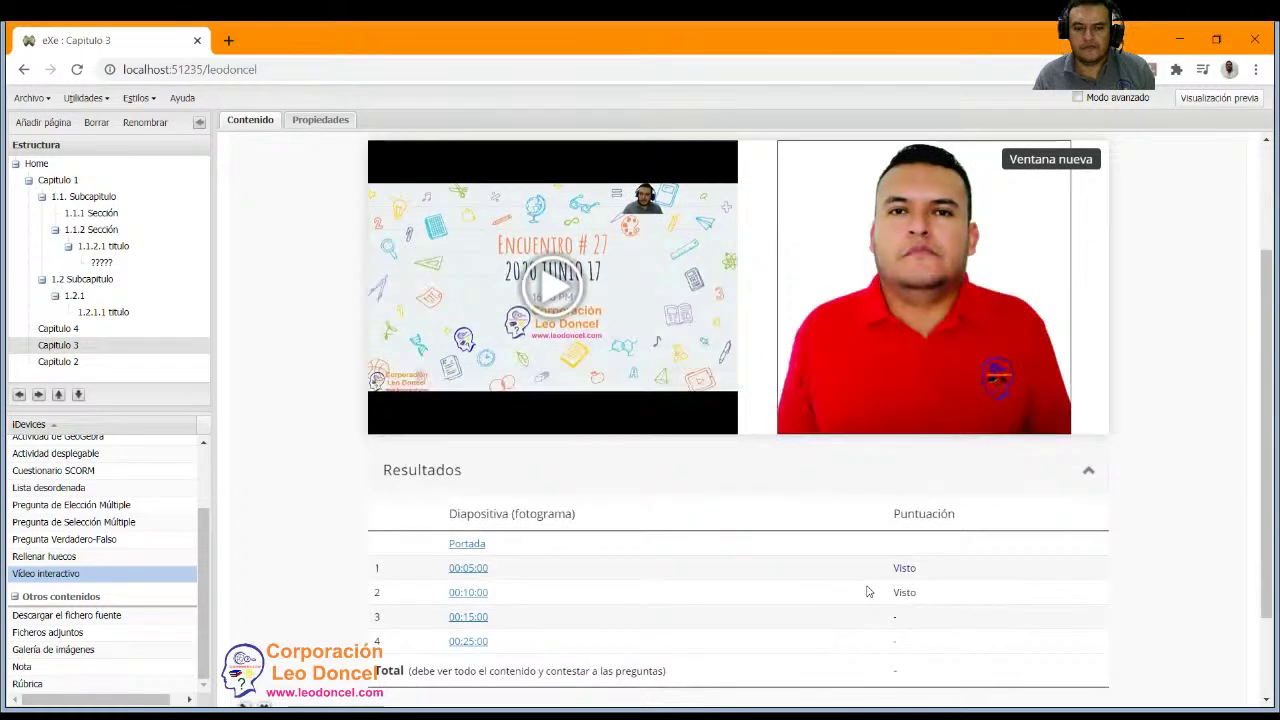
drag(935, 600, 300, 566)
click(300, 566)
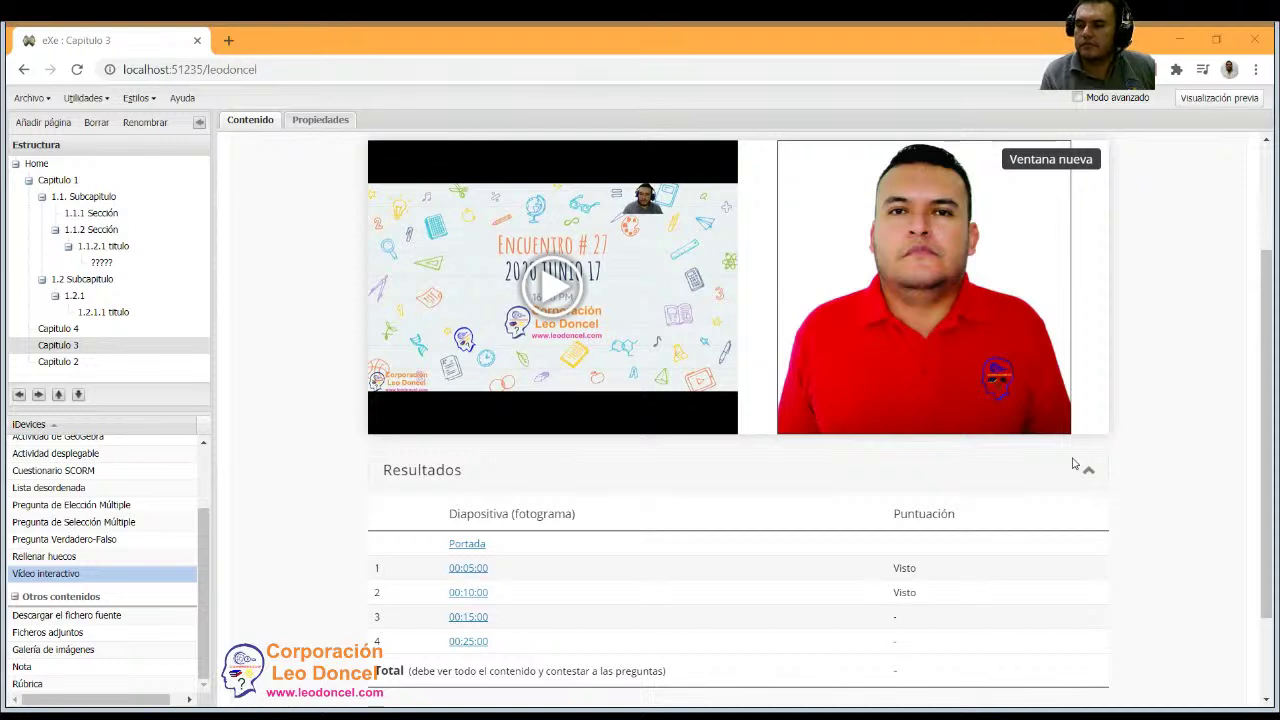
click(517, 585)
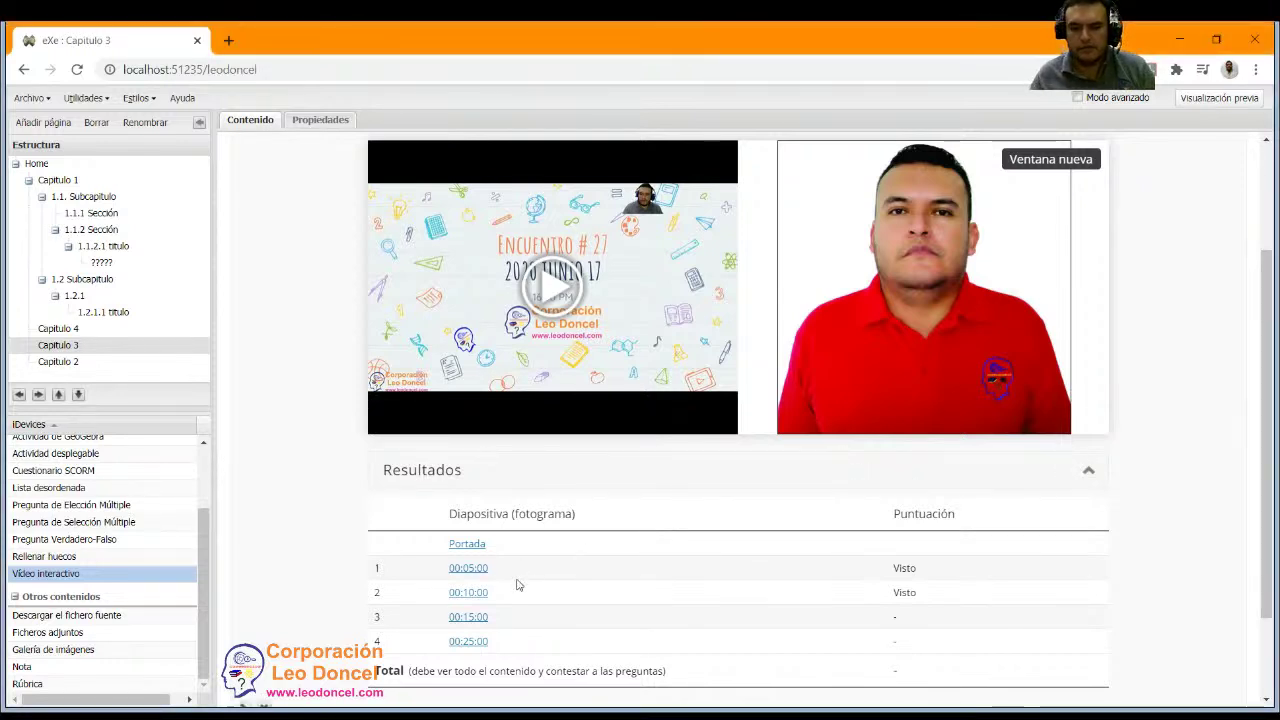
Move playback to 00:14:50 and play the video until the question frame at 00:15:00.
mouse_move(462, 371)
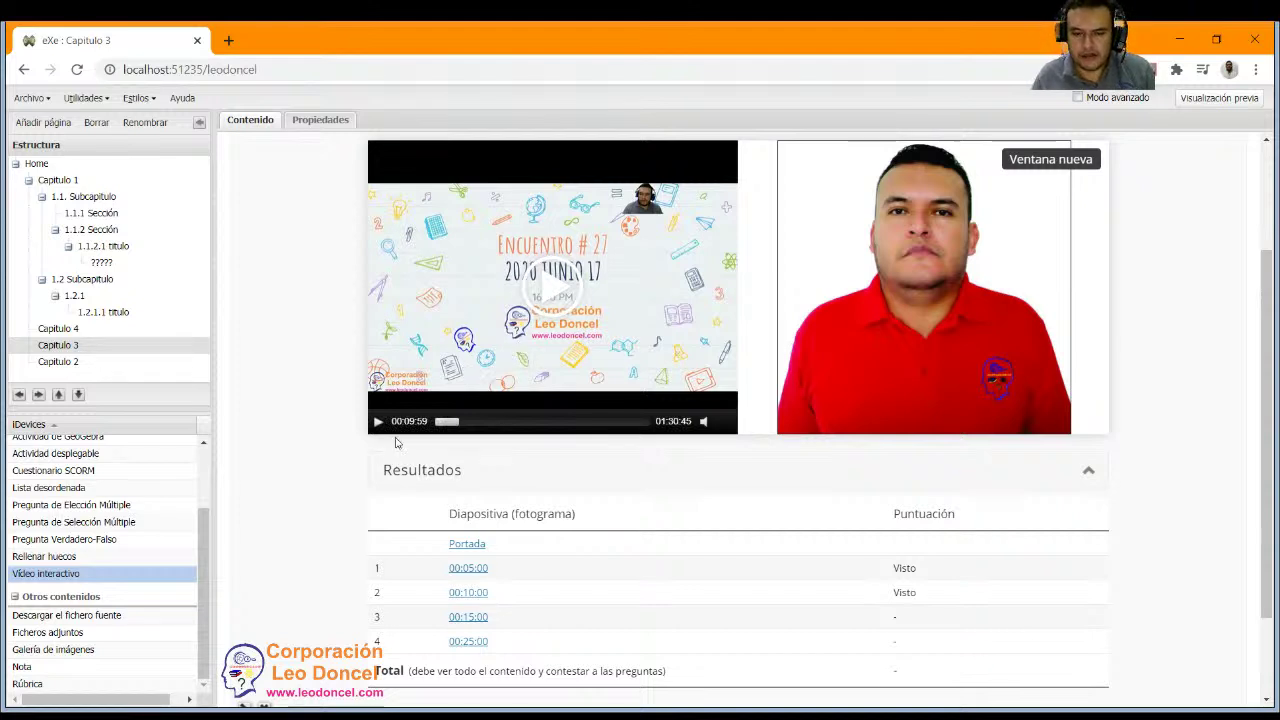
click(474, 421)
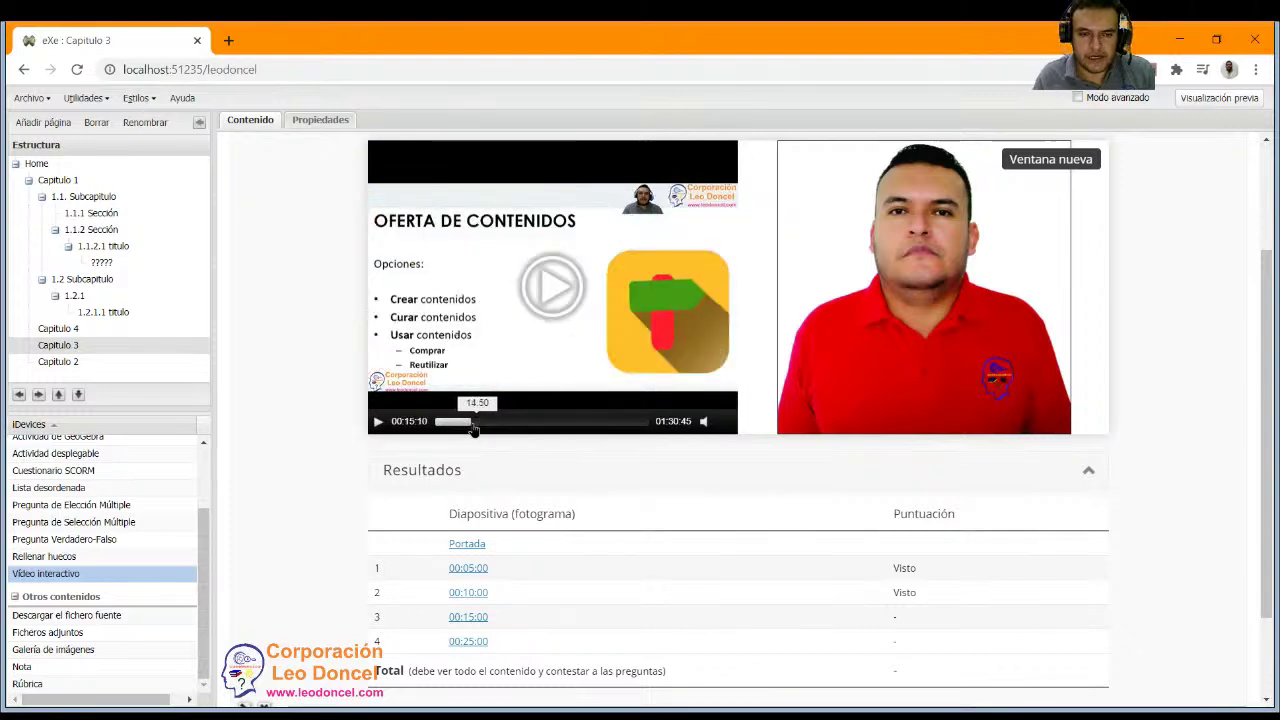
click(474, 424)
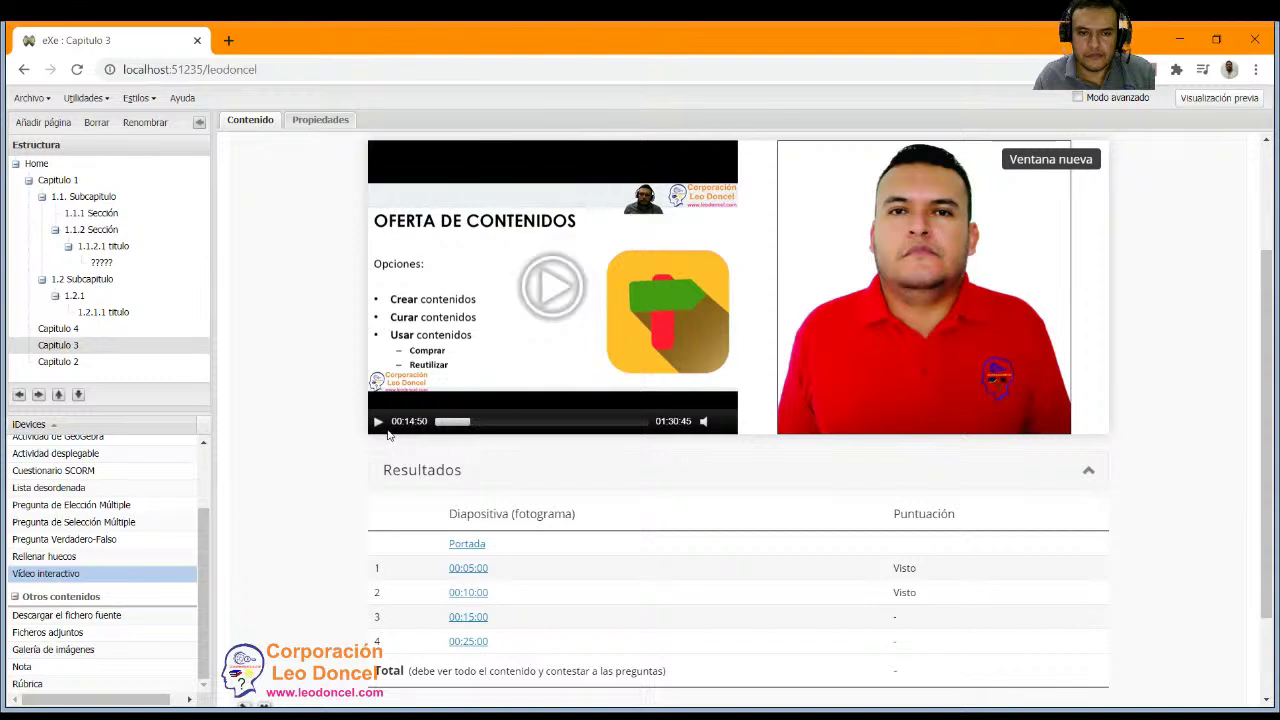
click(377, 422)
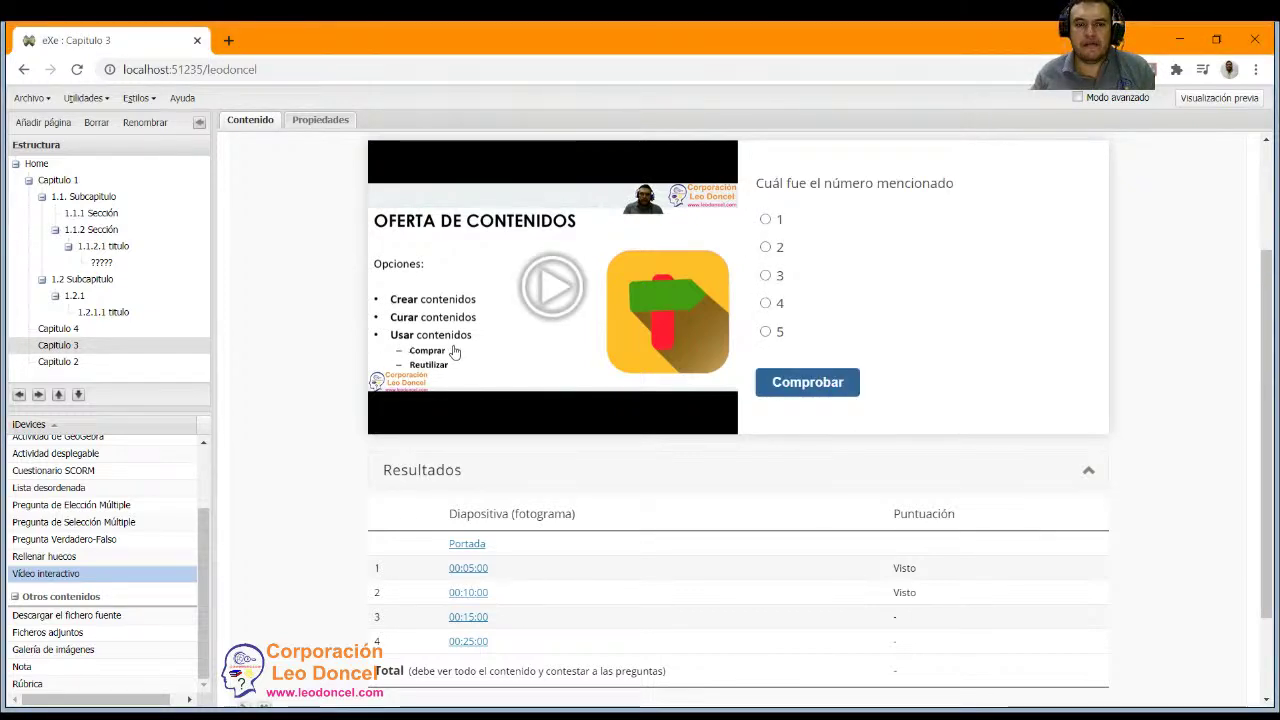
Answer the question "Cuál fue el número mencionado" with 2, check it, and review the feedback and its score.
mouse_move(413, 430)
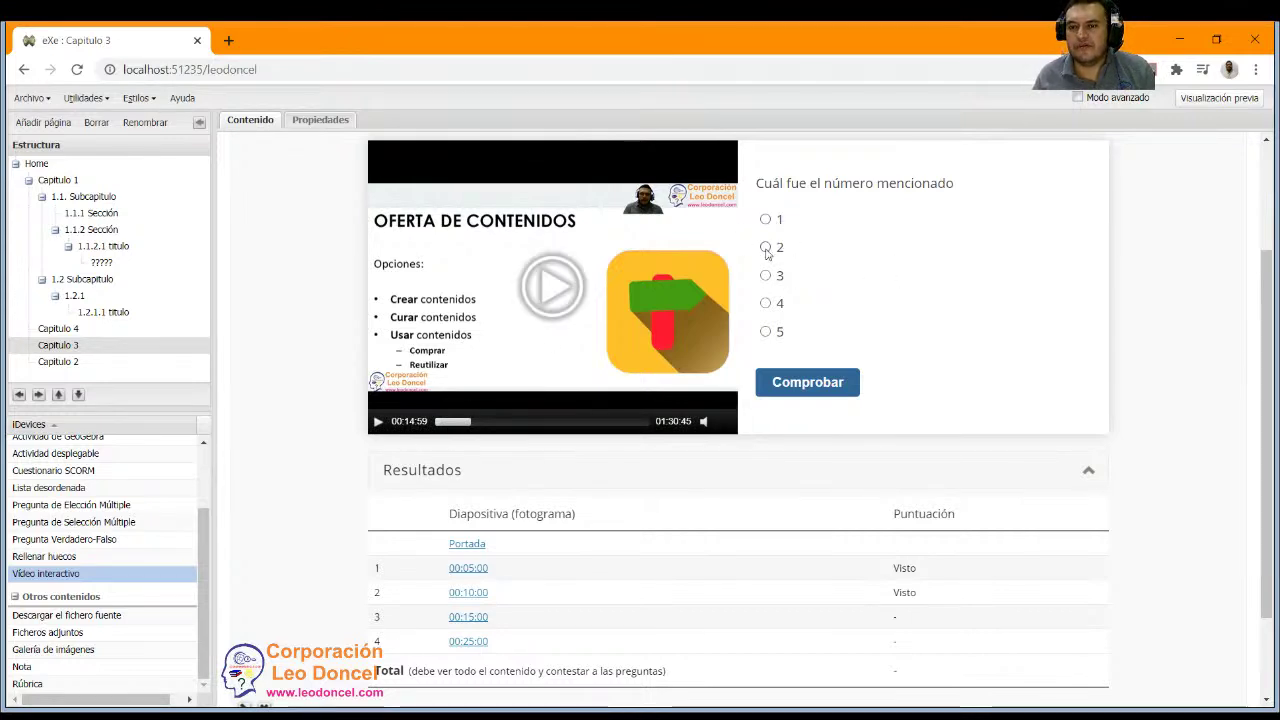
click(815, 386)
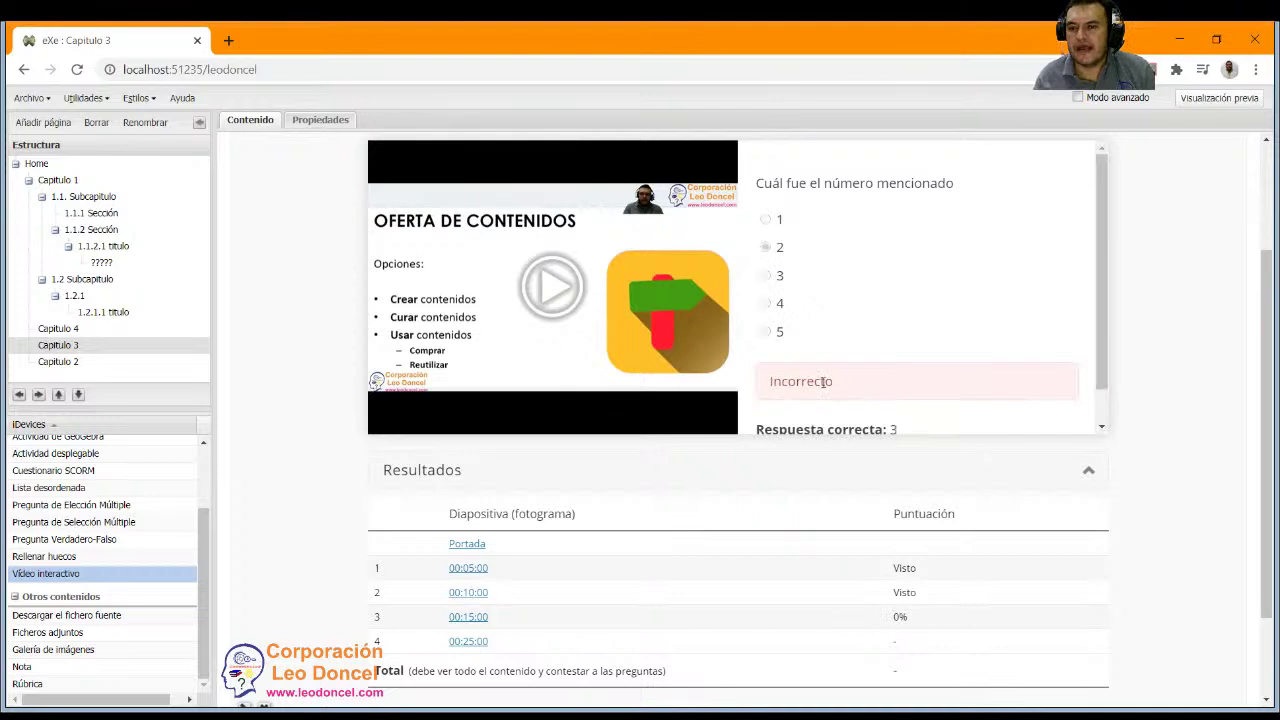
double_click(884, 618)
scroll(772, 325, up, 2)
scroll(764, 403, up, 1)
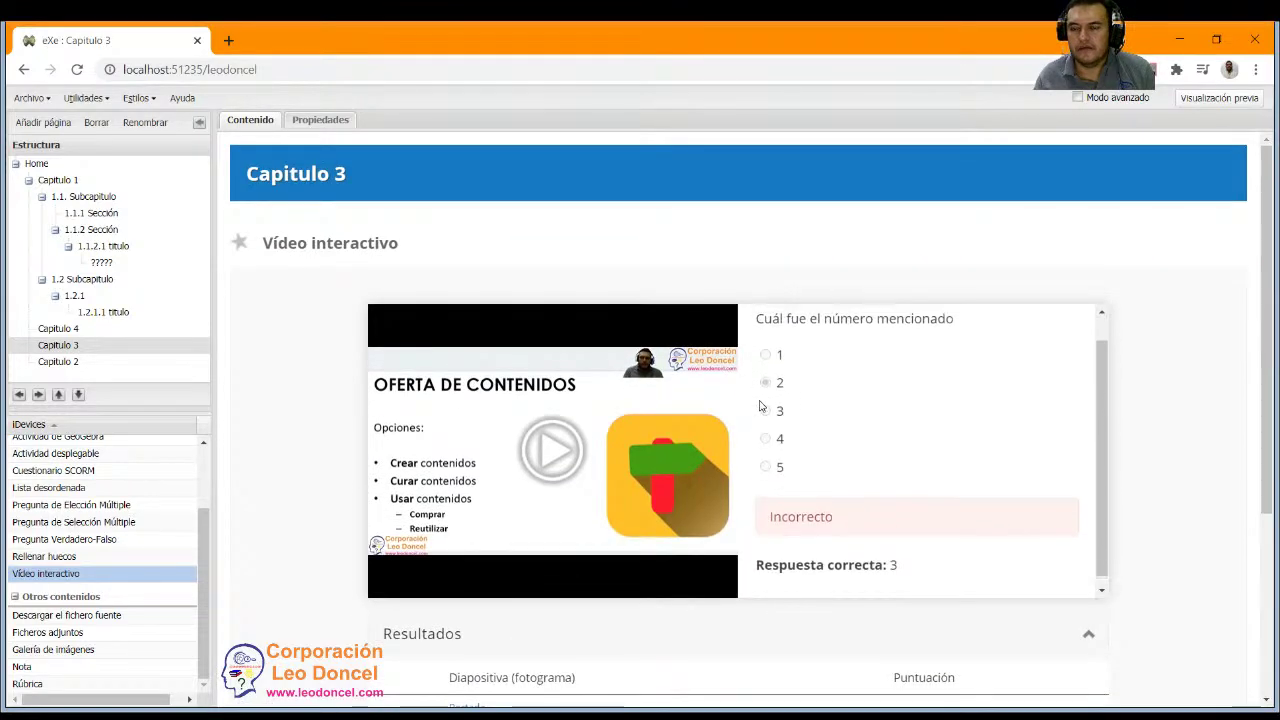
Read the Total row of the interactive video's results table and its completion condition.
scroll(534, 496, down, 3)
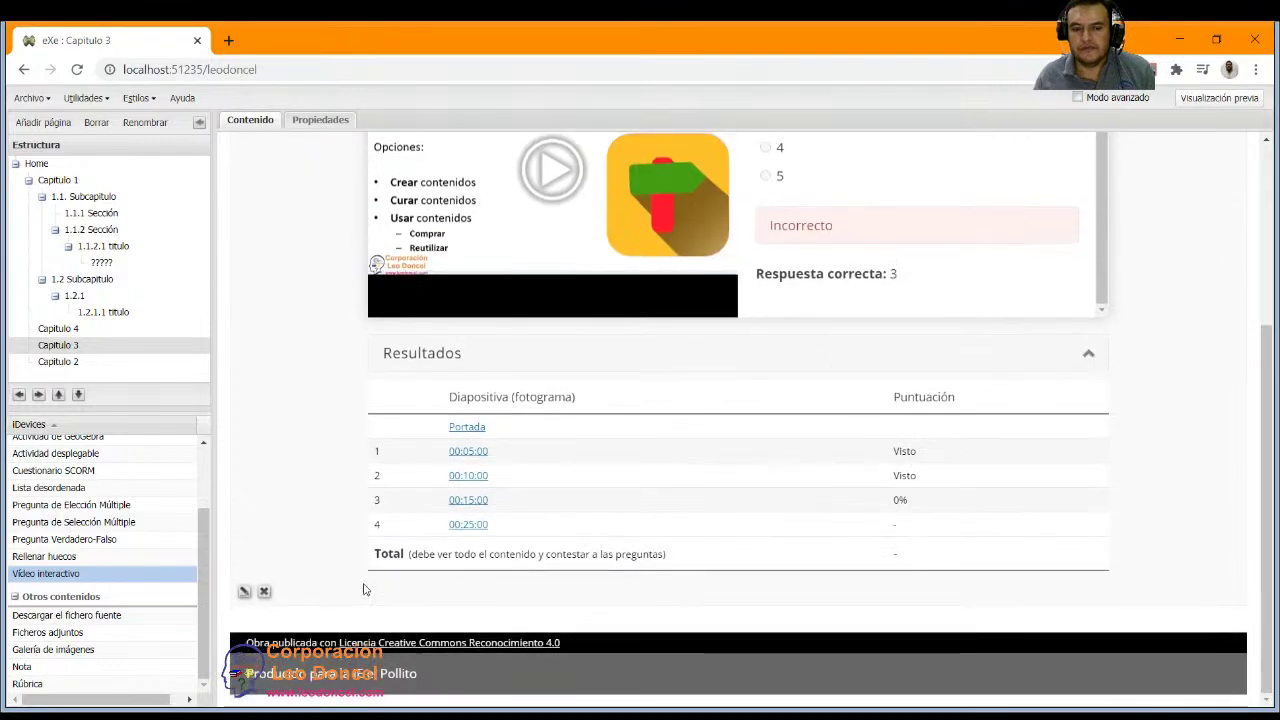
drag(466, 554, 637, 556)
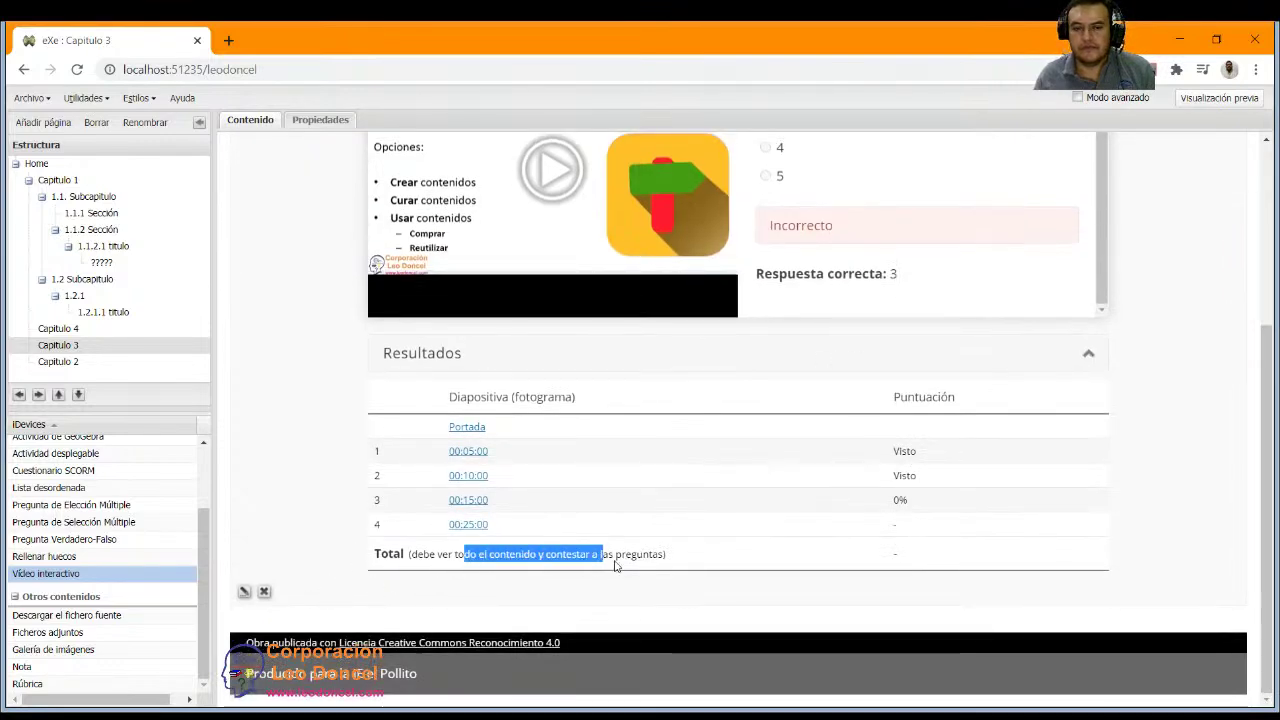
click(490, 566)
scroll(551, 503, up, 3)
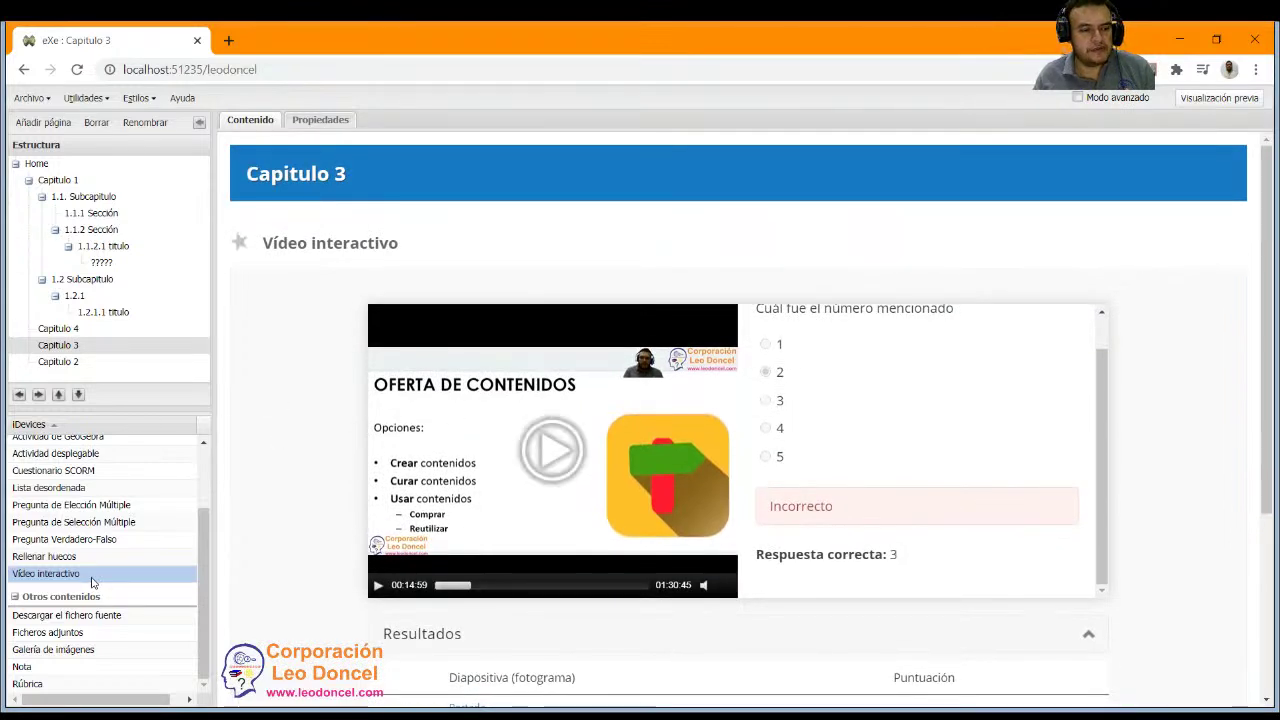
Add an Actividad desplegable iDevice to the Capitulo 3 page, look over its form fields, and delete it.
scroll(100, 570, up, 3)
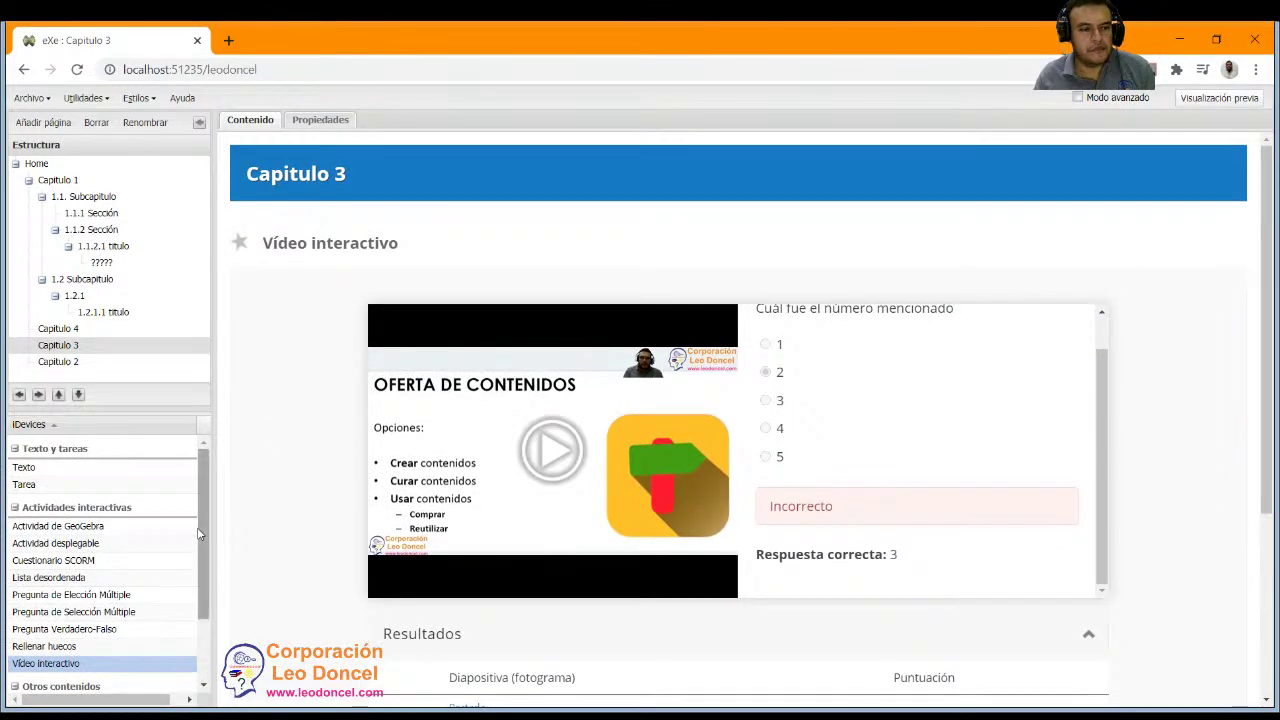
drag(204, 514, 202, 535)
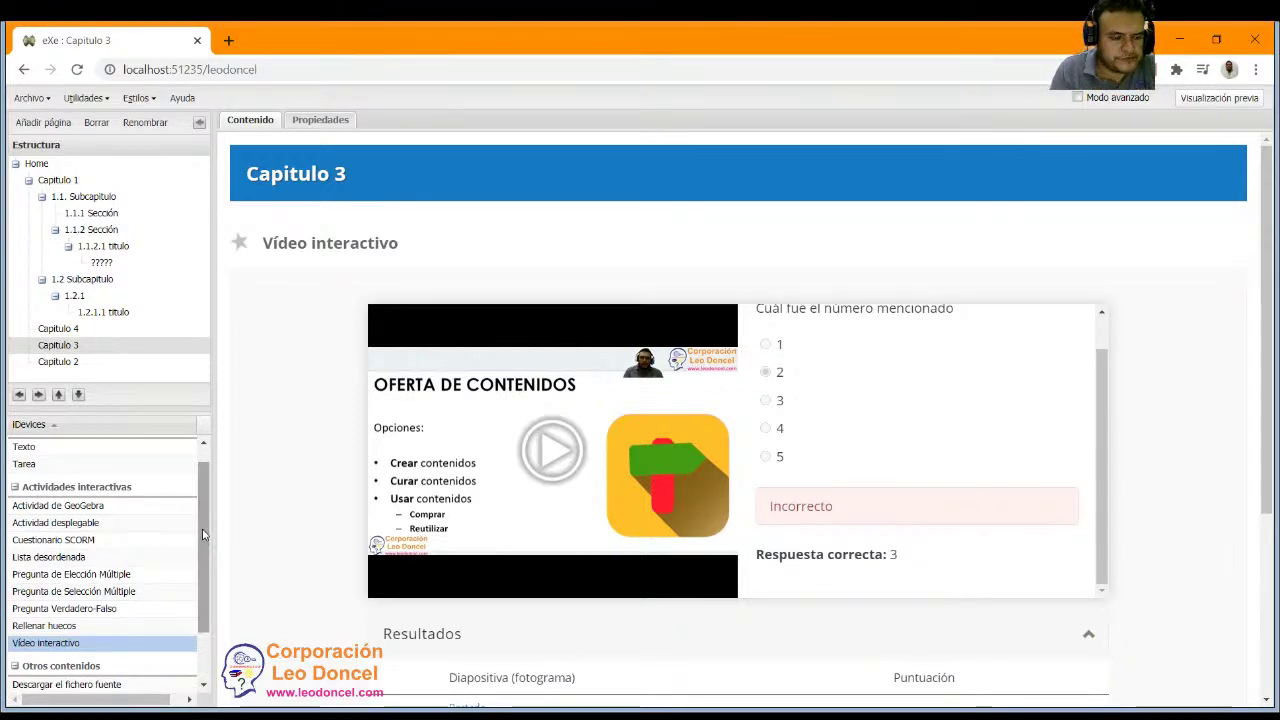
scroll(100, 610, down, 2)
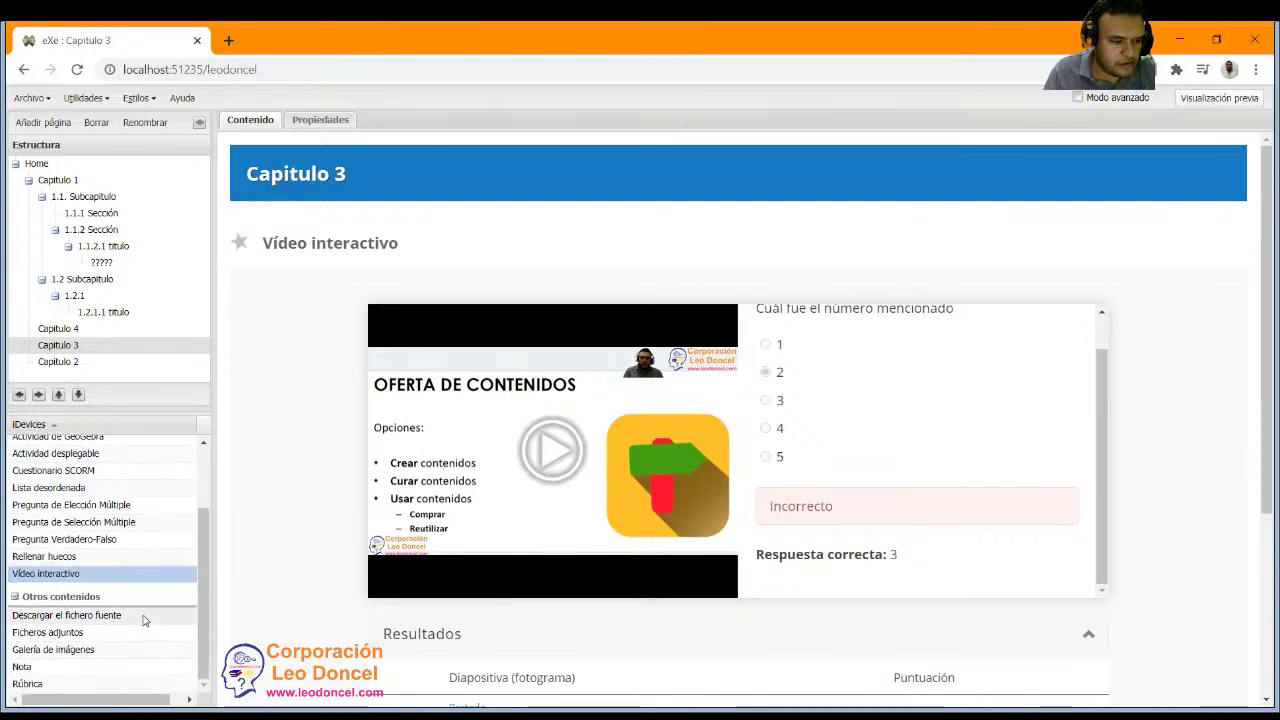
scroll(143, 615, up, 3)
click(55, 543)
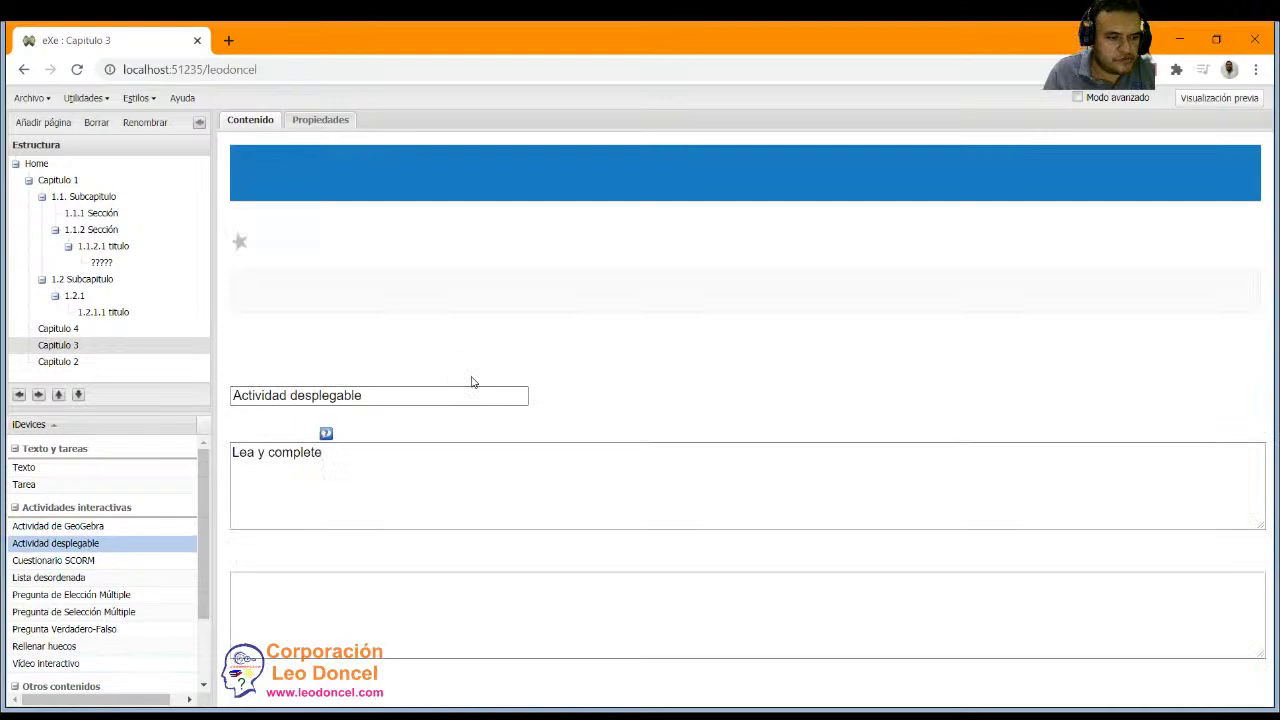
scroll(446, 424, down, 1)
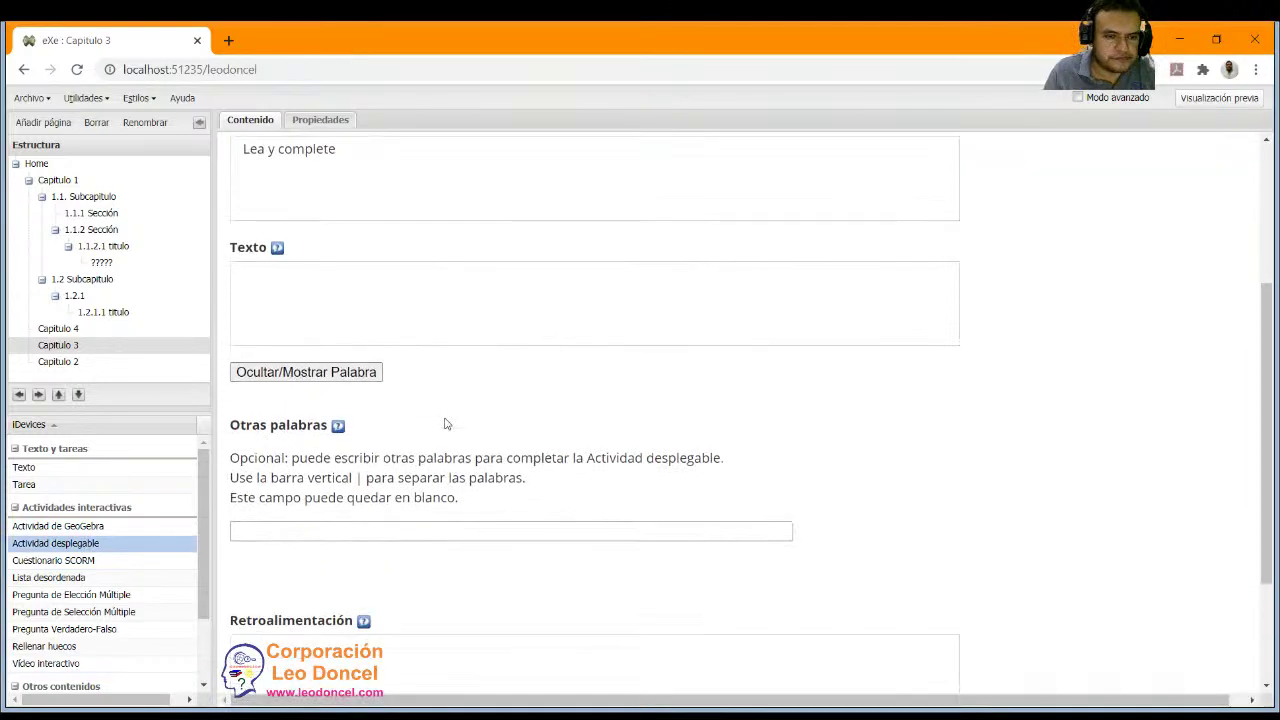
scroll(446, 424, up, 1)
scroll(446, 424, down, 2)
scroll(72, 578, down, 2)
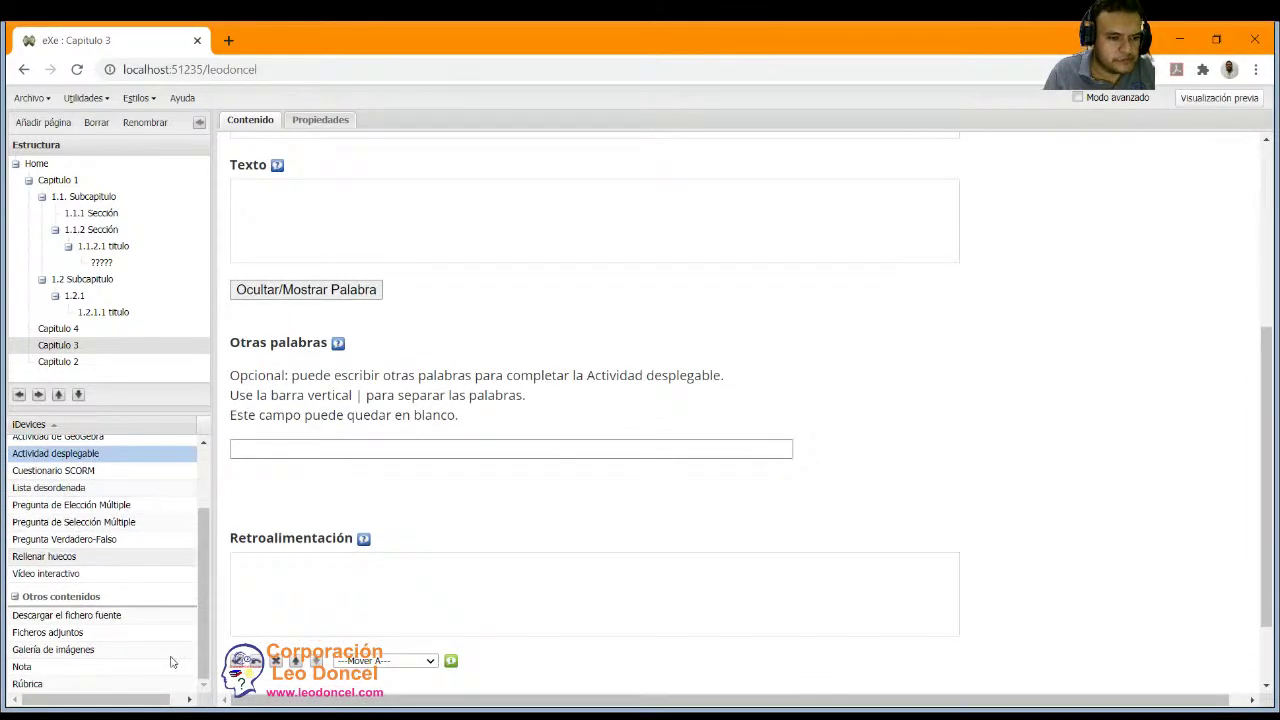
click(275, 660)
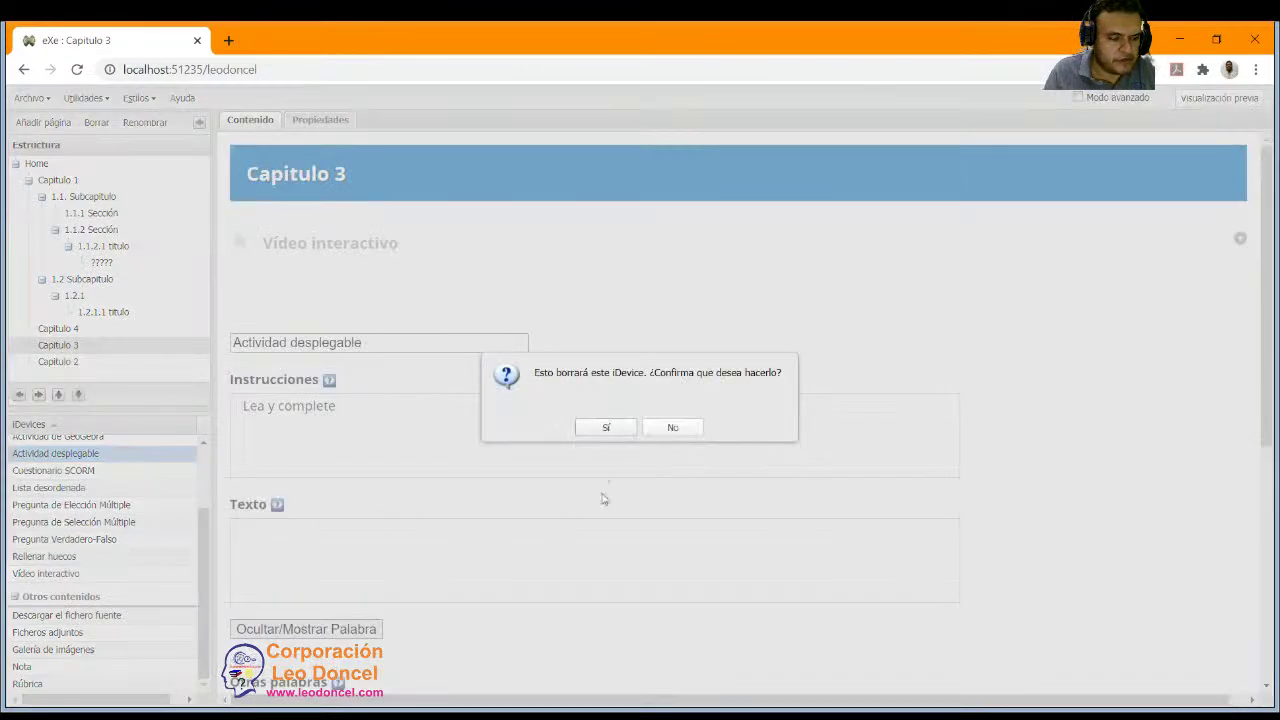
click(605, 430)
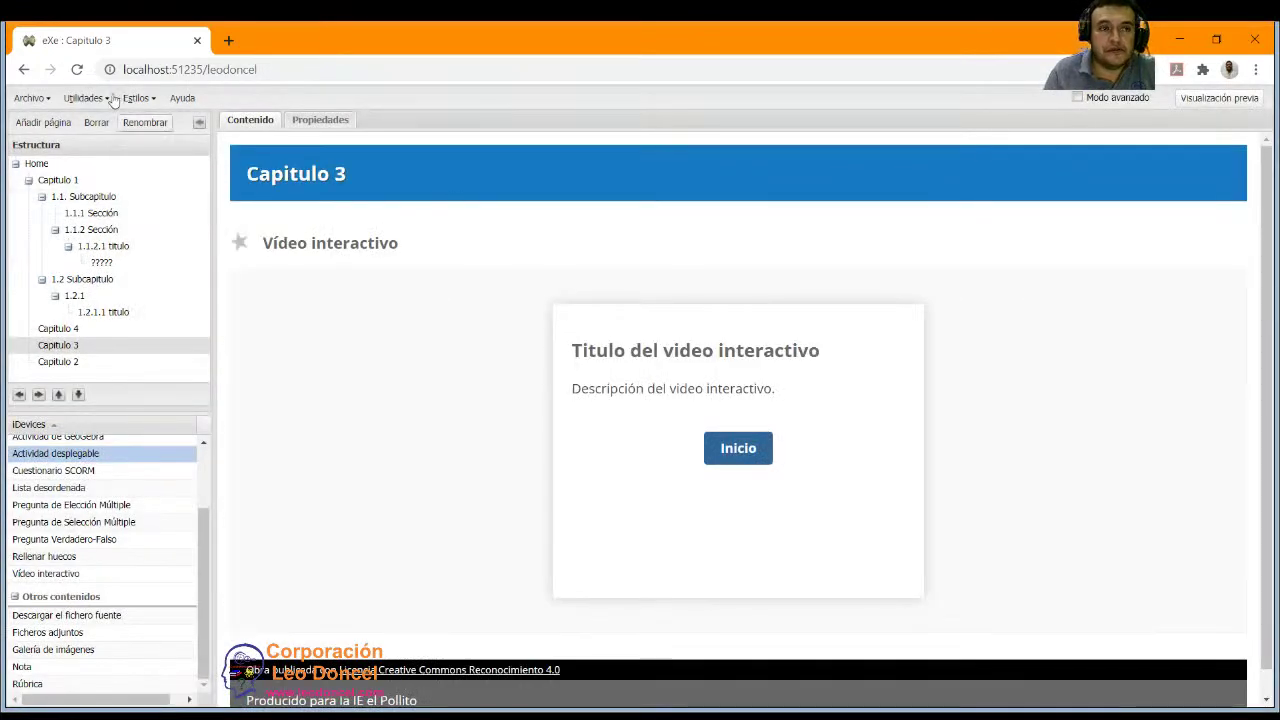
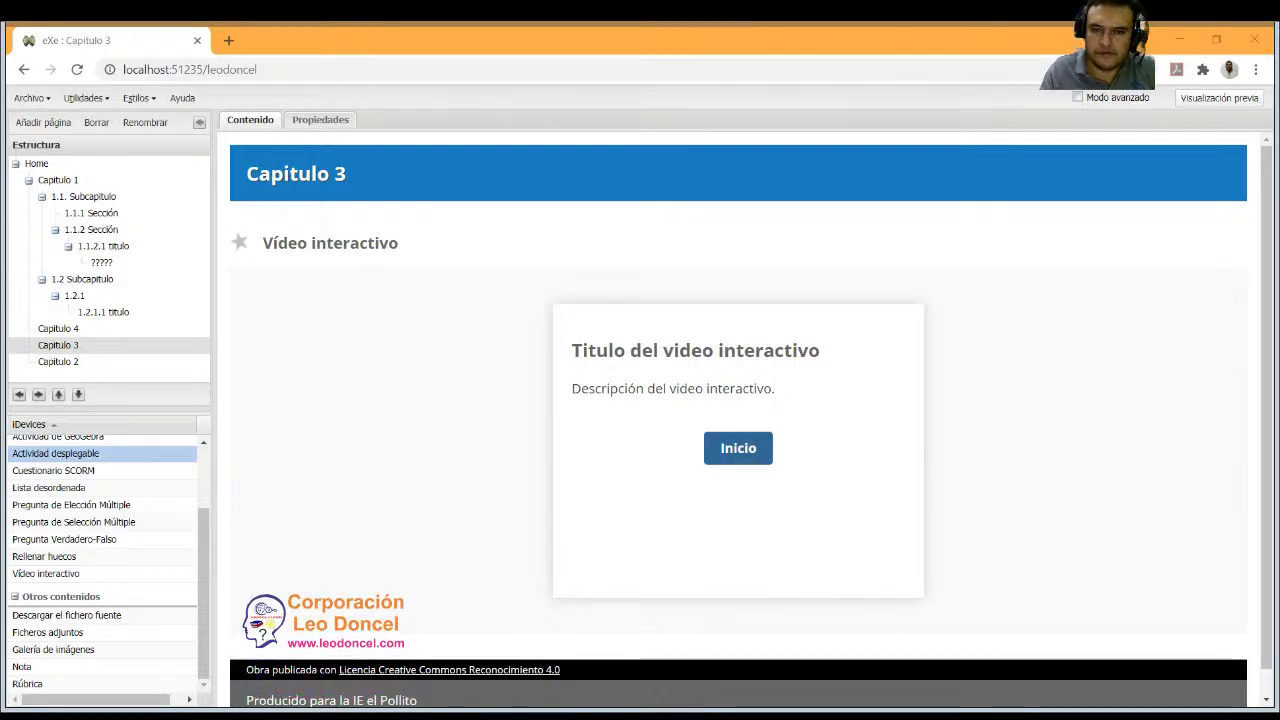
Look over the project's export formats and the file types offered by Guardar como, and close the save dialog without saving.
click(236, 273)
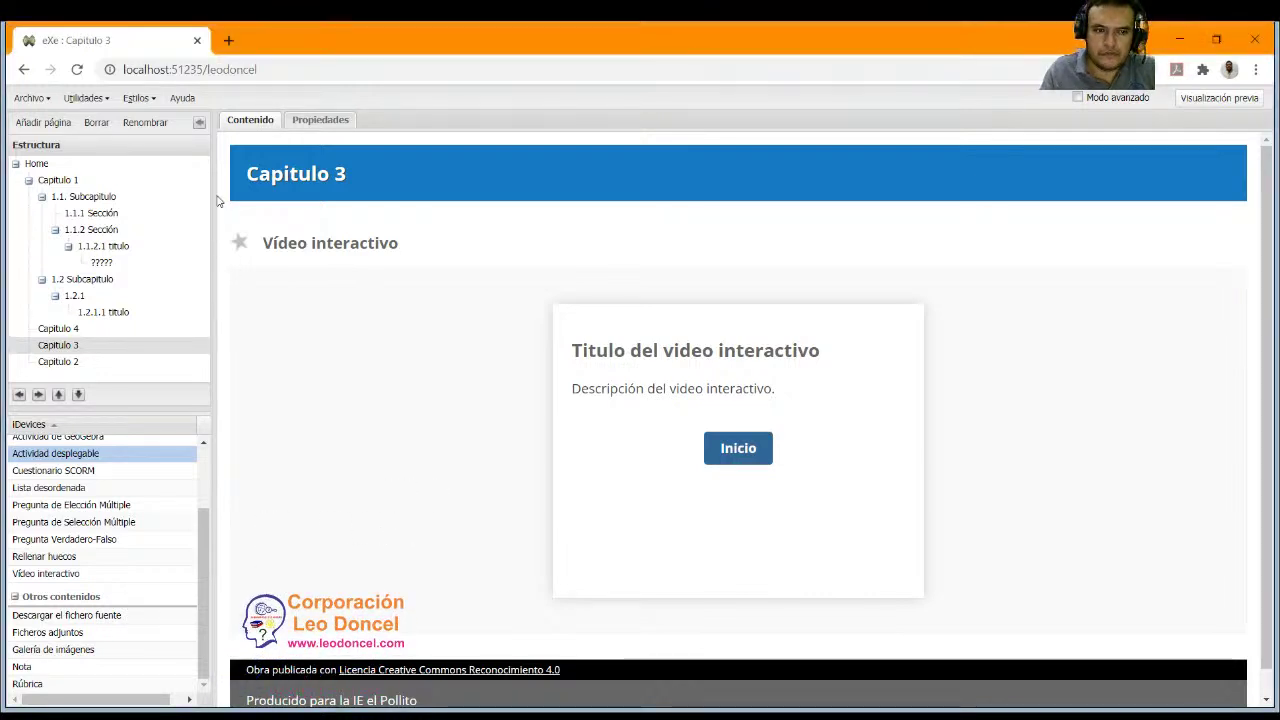
click(32, 104)
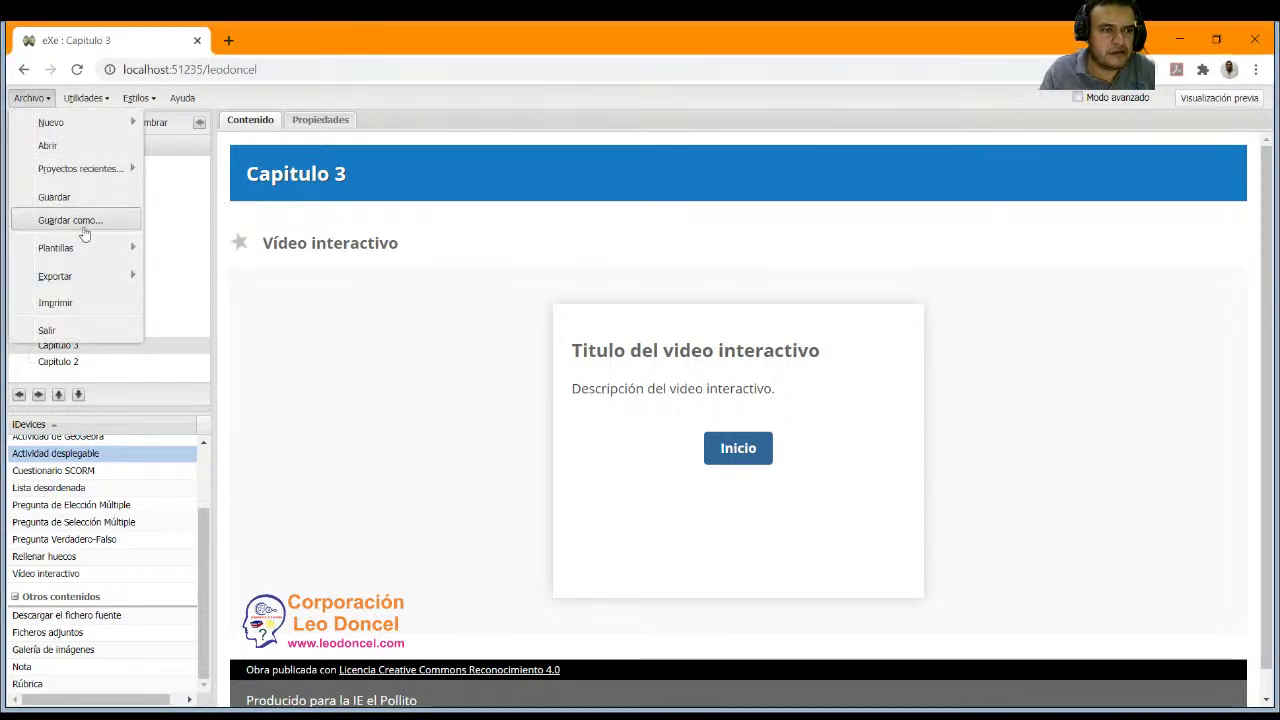
mouse_move(100, 280)
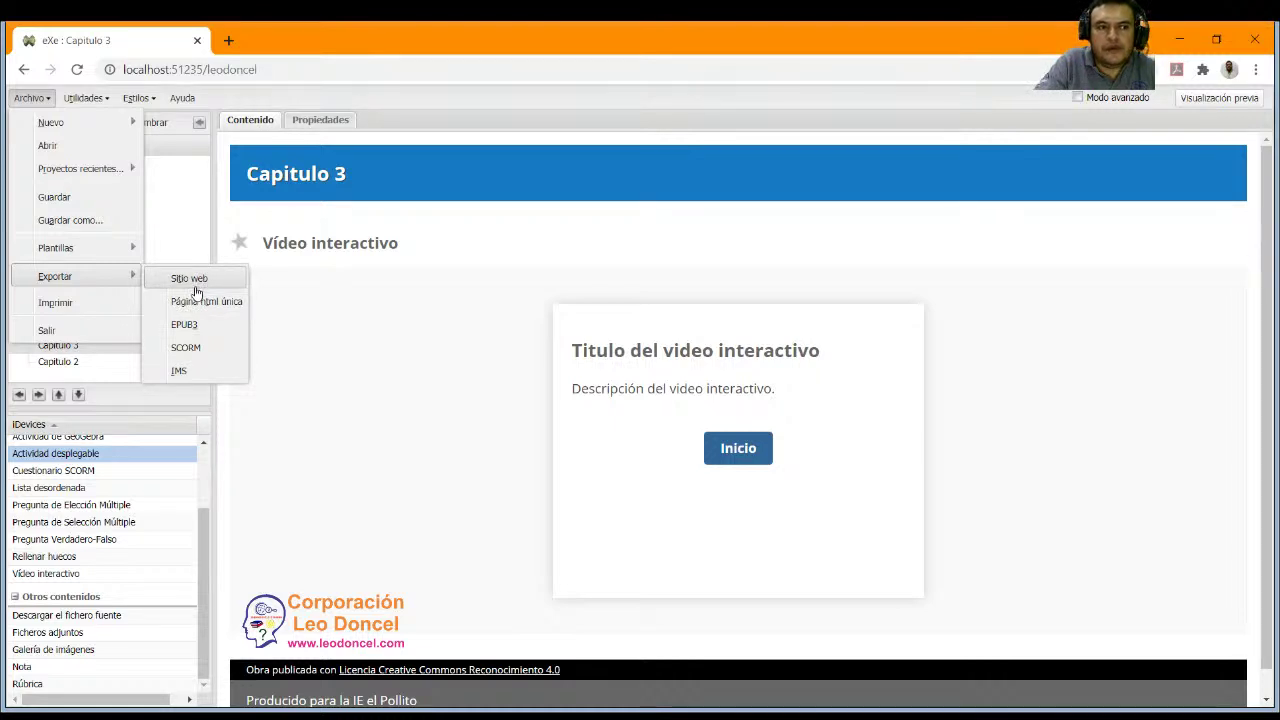
click(70, 220)
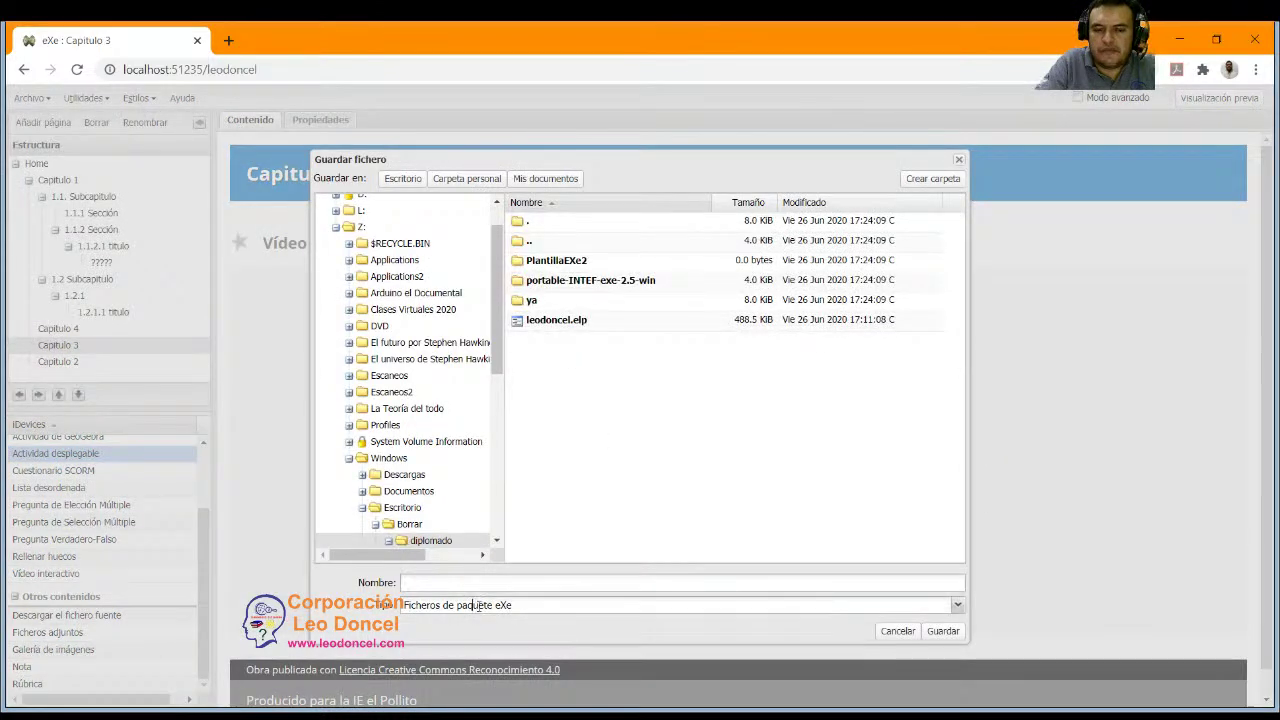
click(957, 606)
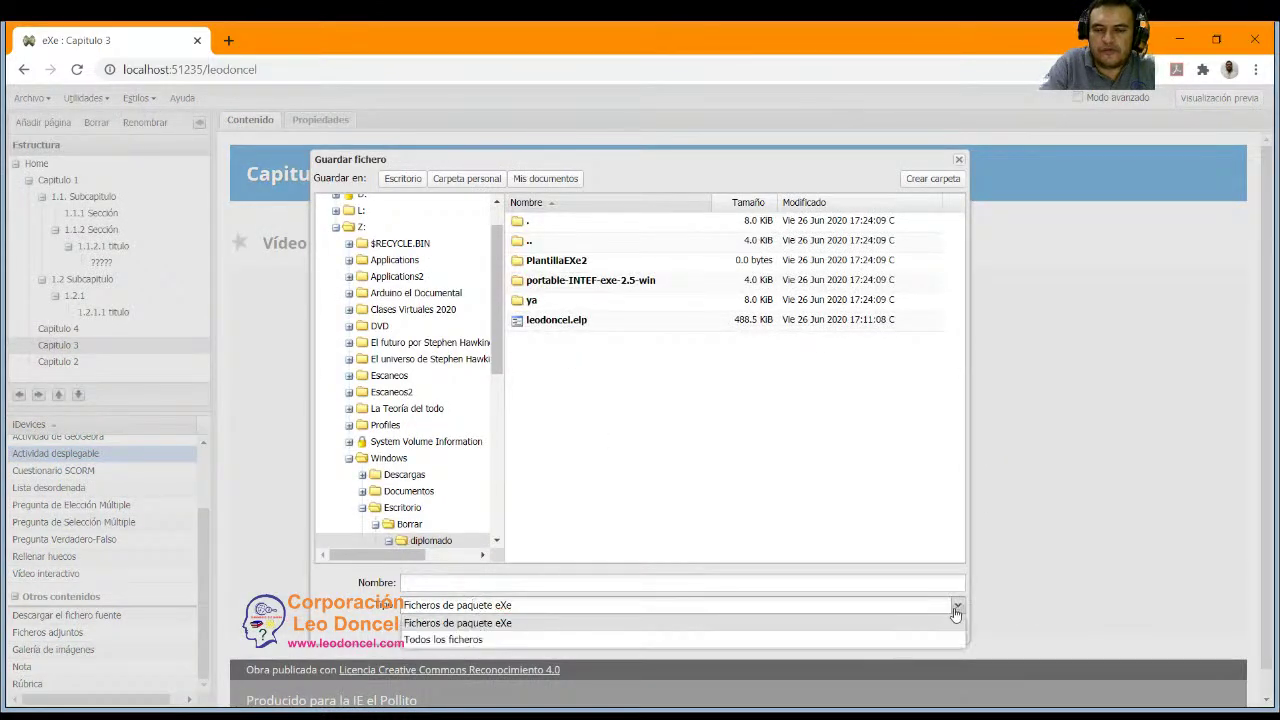
click(957, 612)
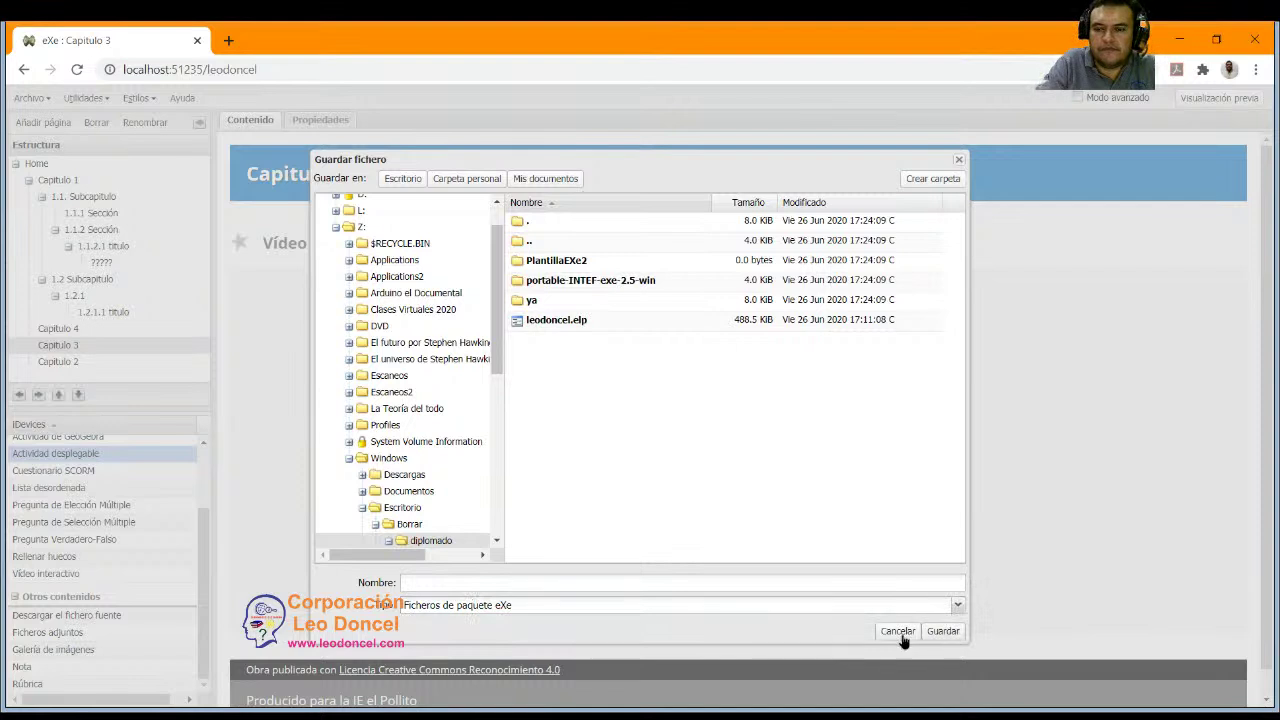
click(898, 632)
Start exporting the project as a Sitio web with its current metadata and enter site as the destination folder.
click(30, 98)
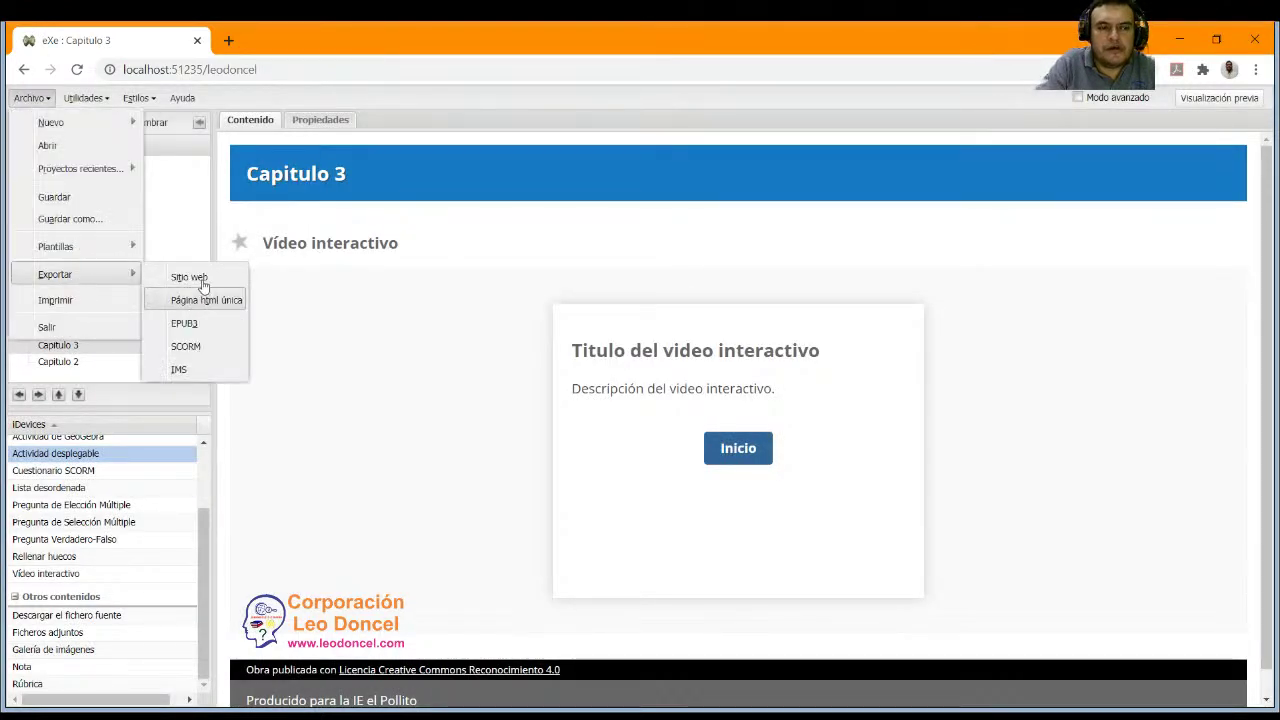
click(200, 279)
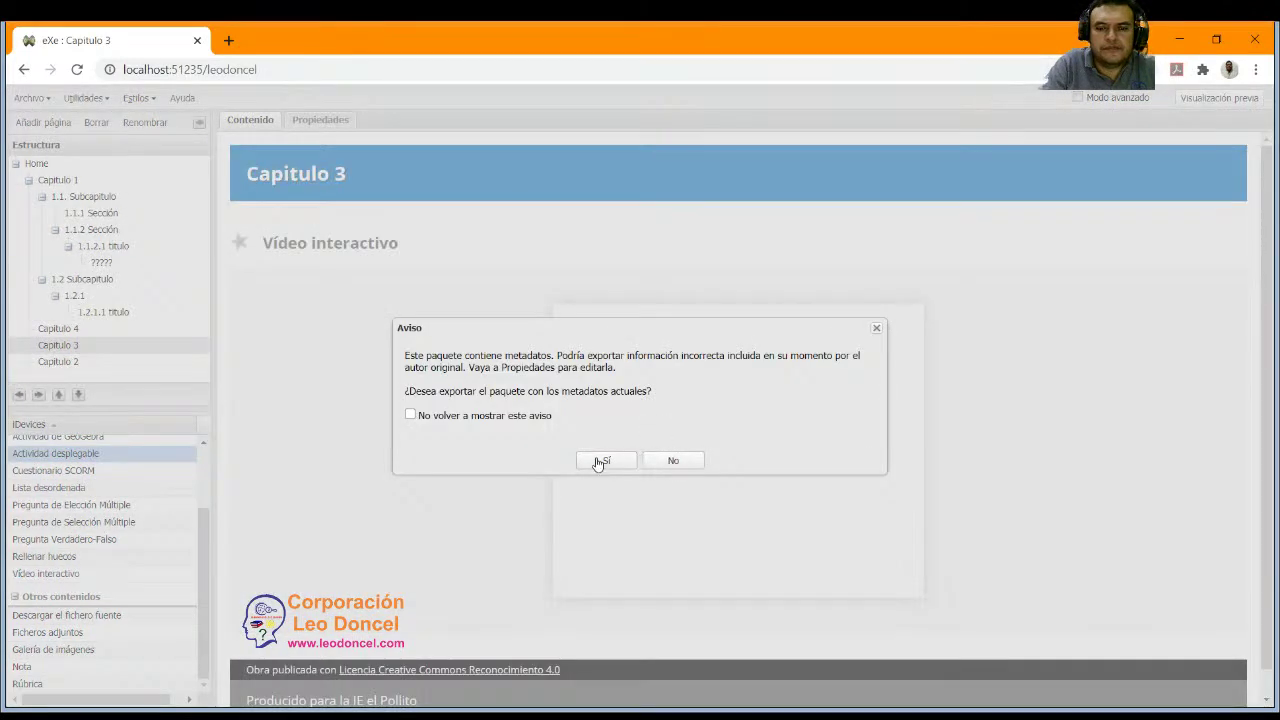
click(603, 461)
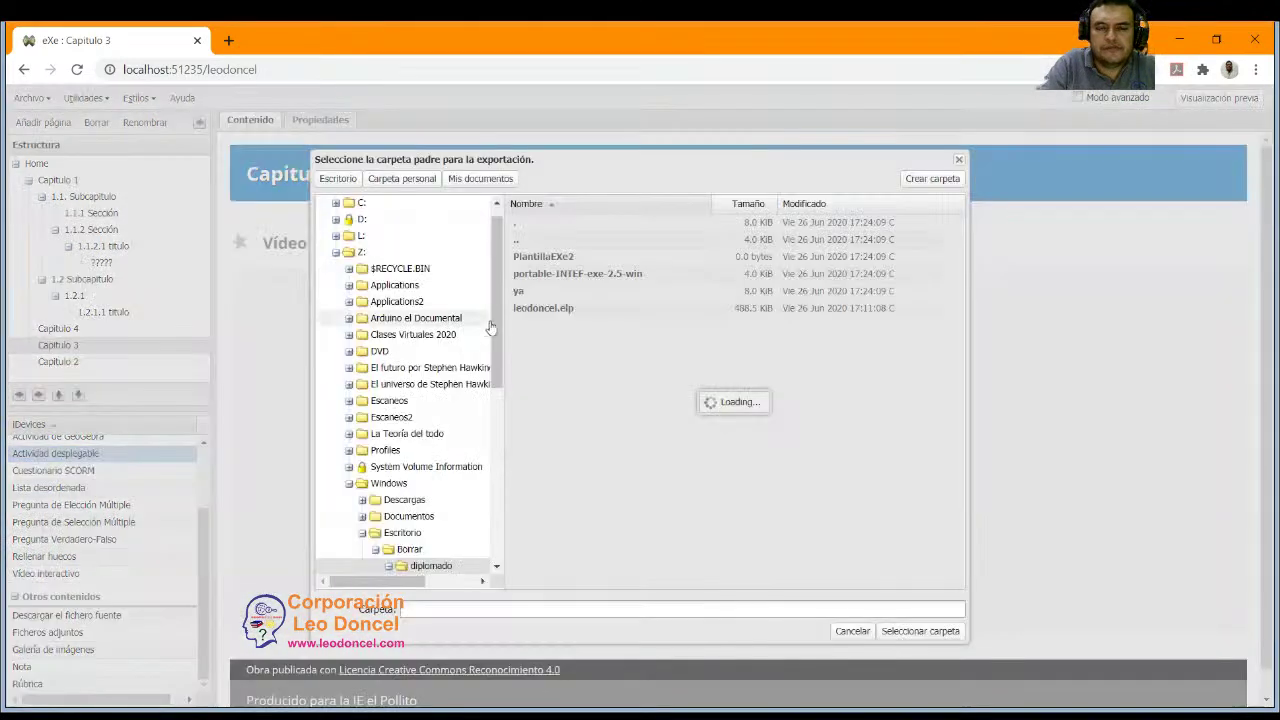
text(sie)
key(BackSpace)
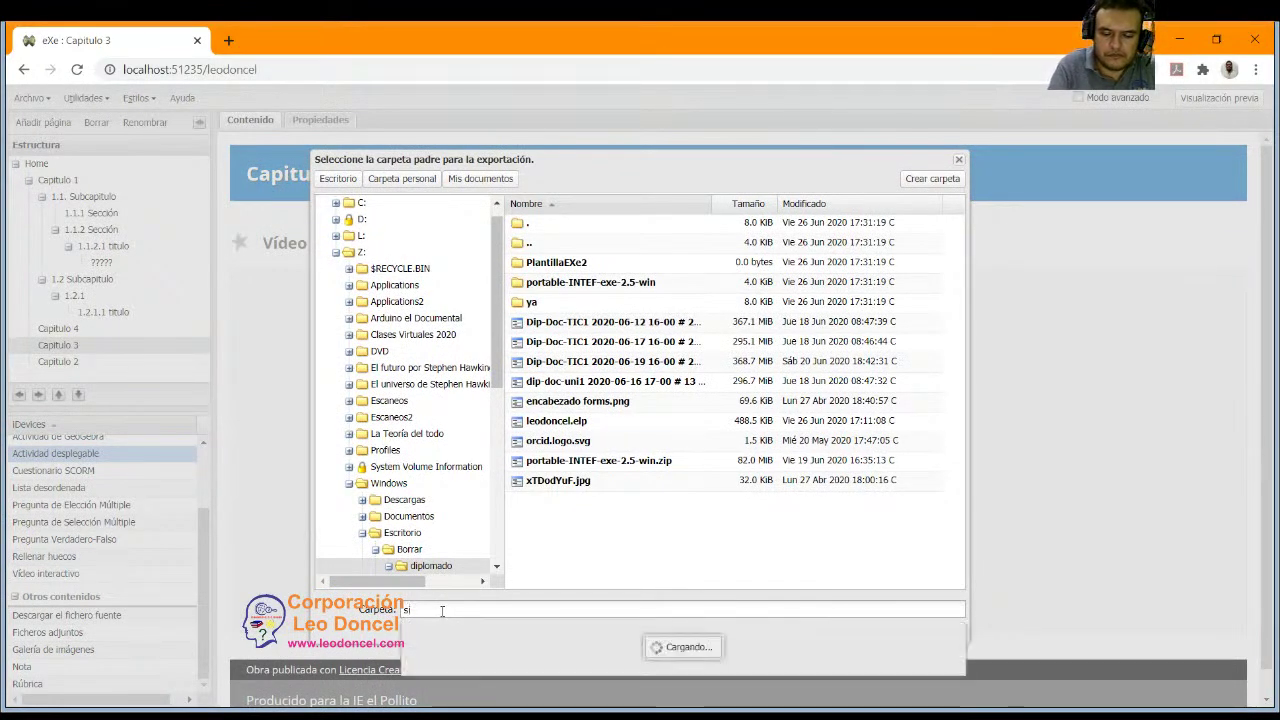
text(te)
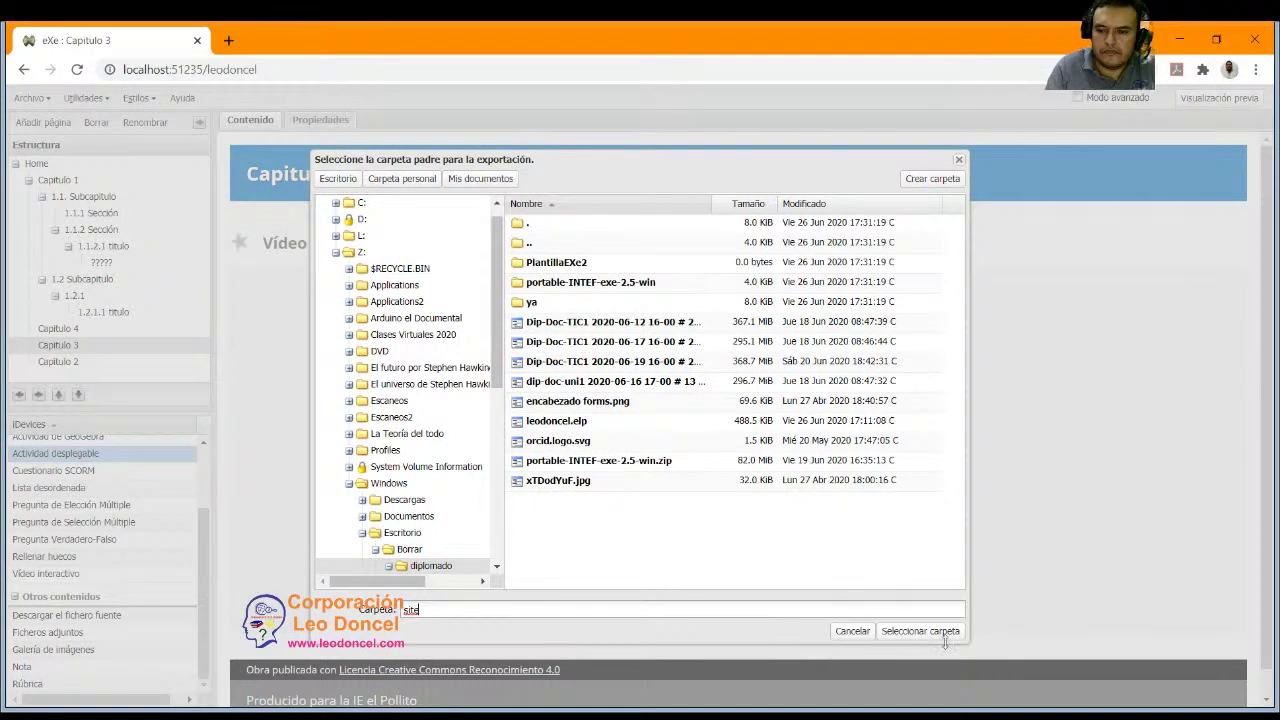
Create a folder named s inside diplomado and export the website to the site folder within it.
click(950, 190)
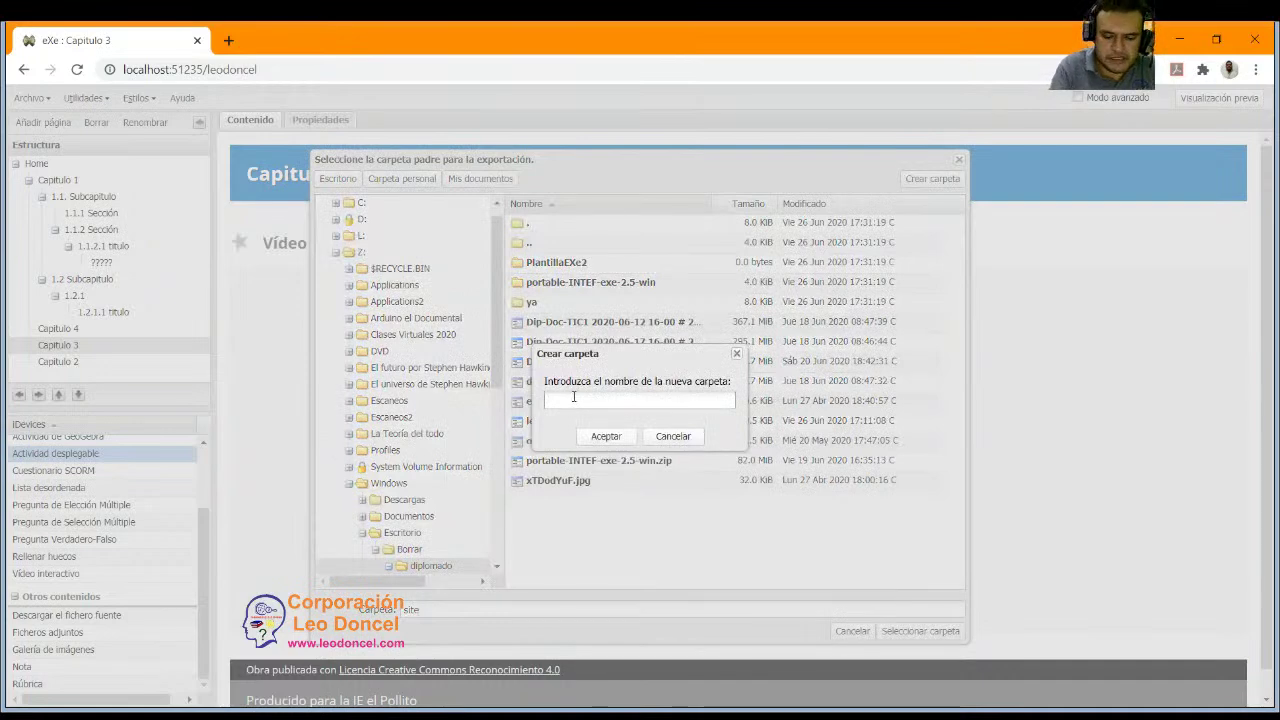
text(s)
key(Return)
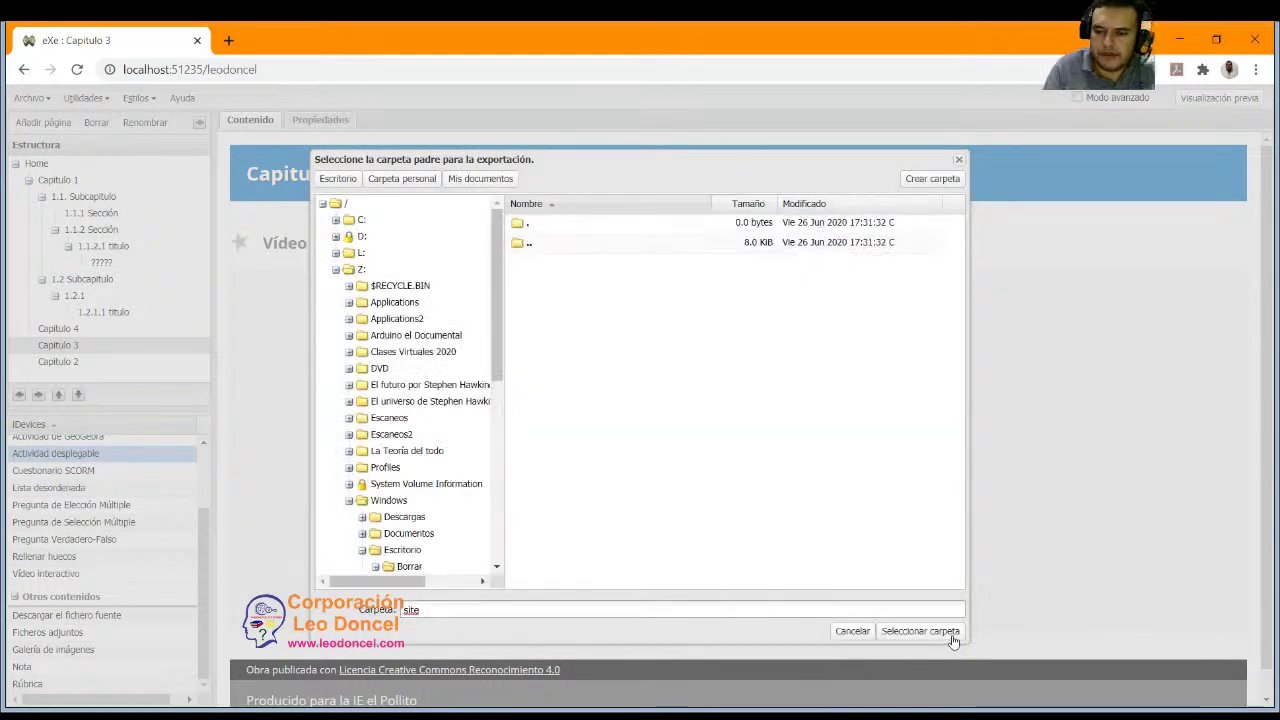
click(946, 638)
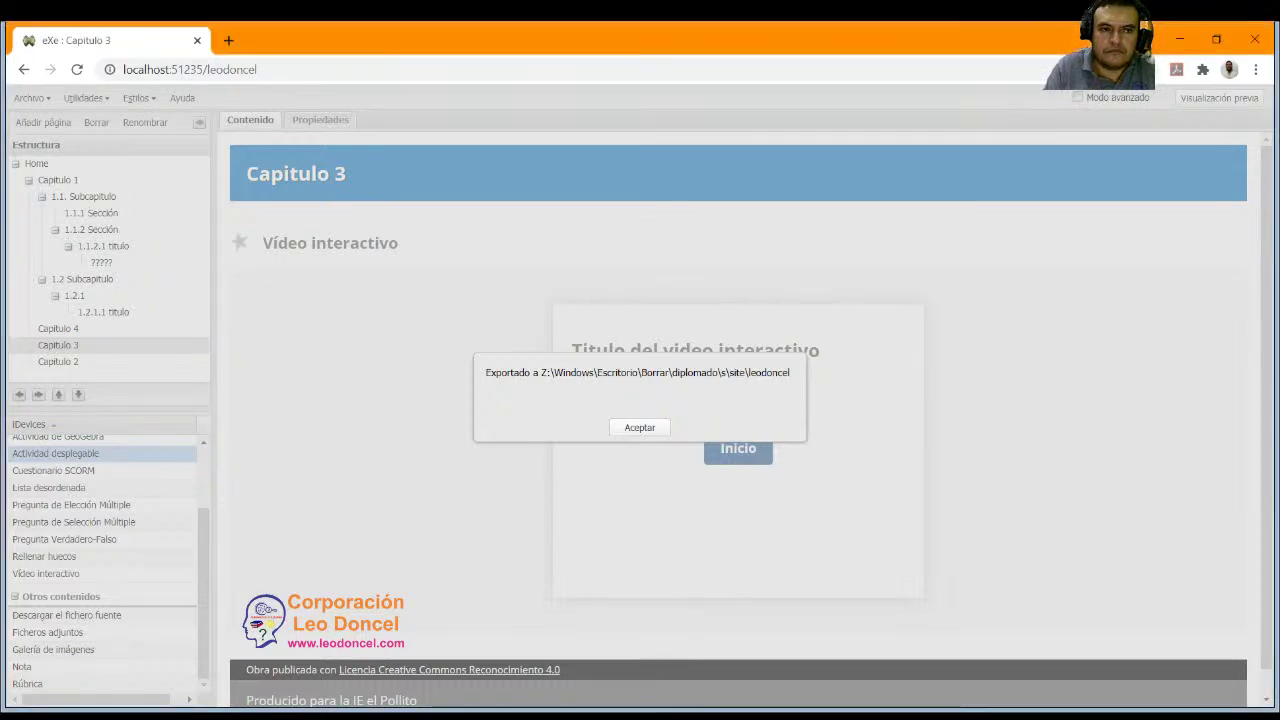
click(639, 428)
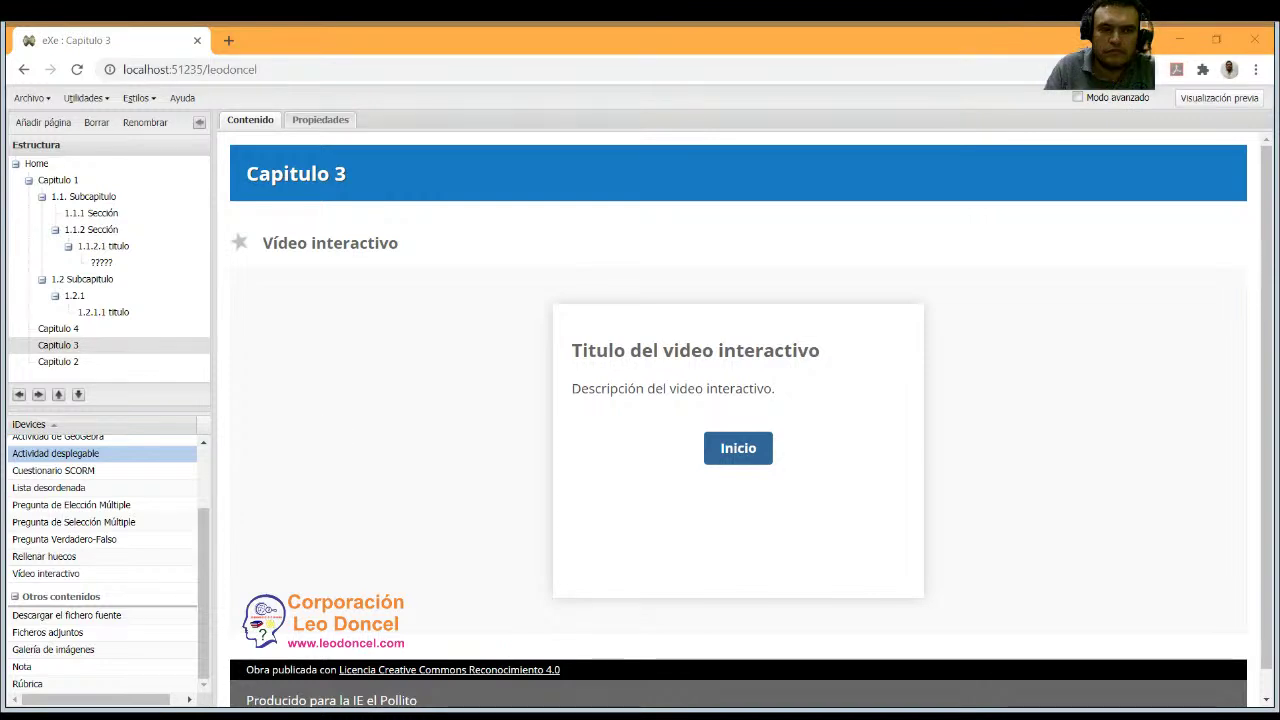
Open the exported folder Z:\Windows\Escritorio\Borrar\diplomado\s\site\leodoncel in a new browser tab.
click(325, 139)
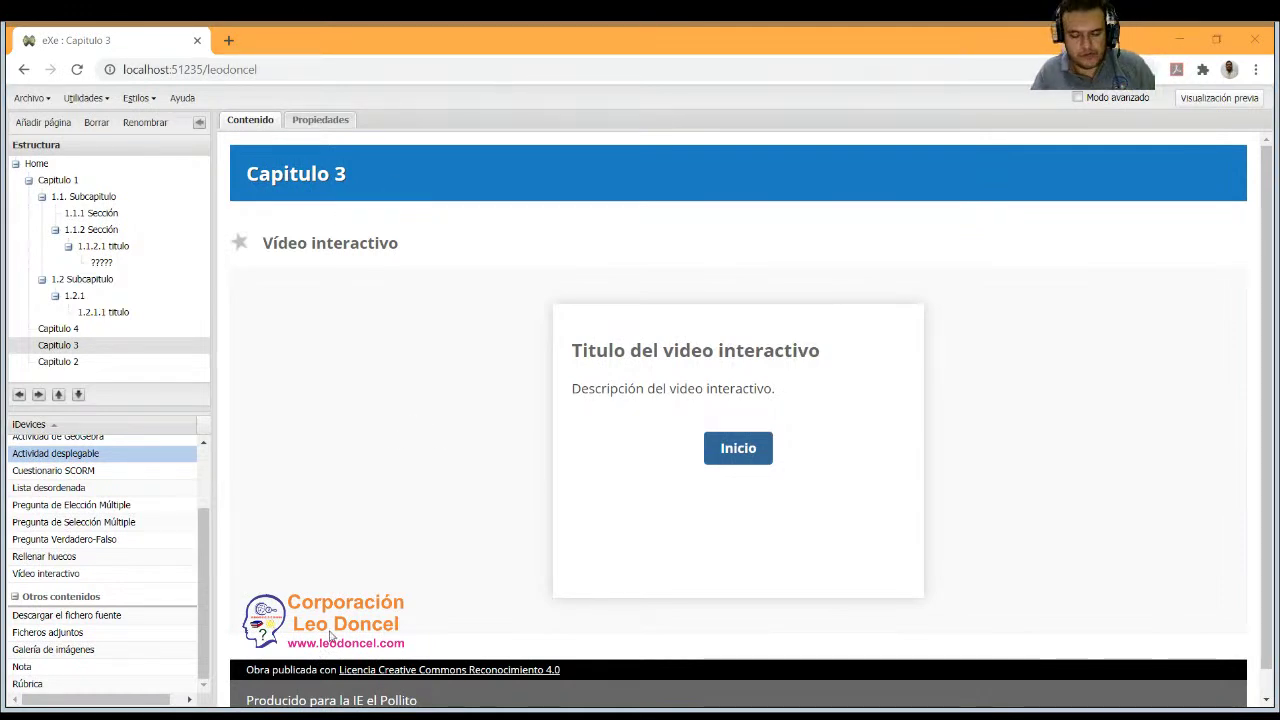
click(272, 110)
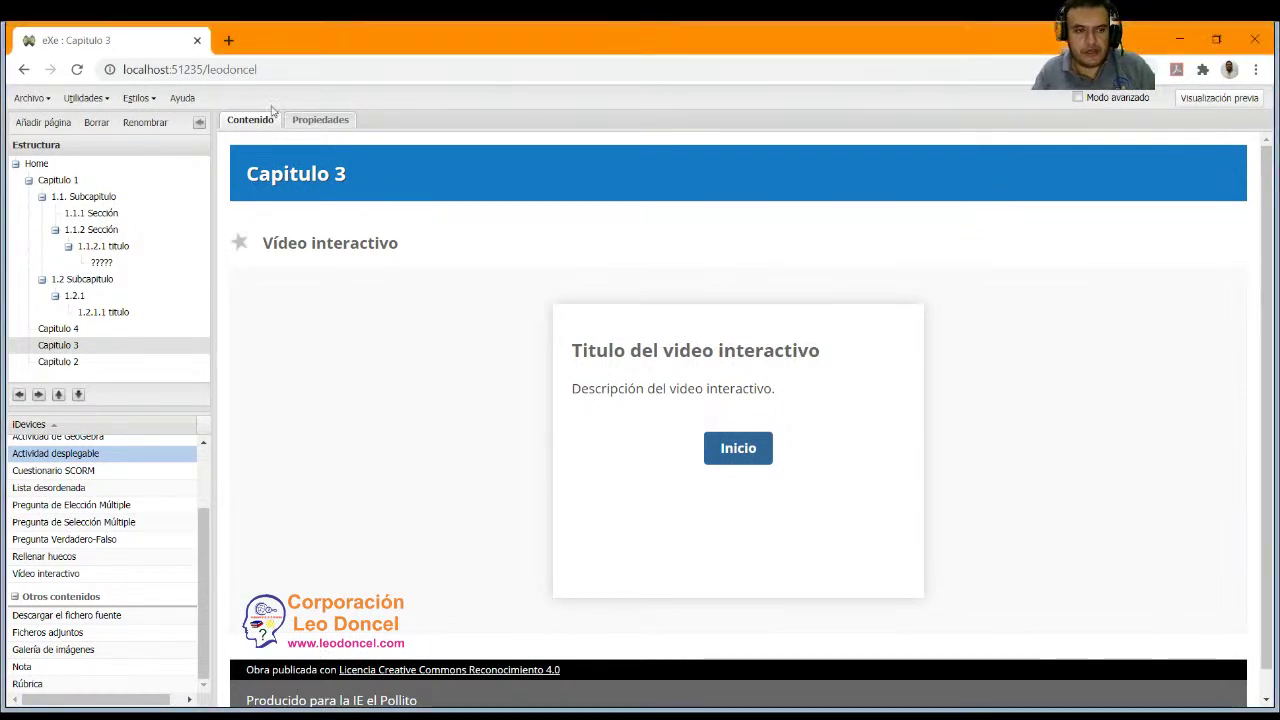
click(229, 41)
text(Z:\Windows\Escritorio\Borrar\diplomado\s\site\leodoncel)
key(Return)
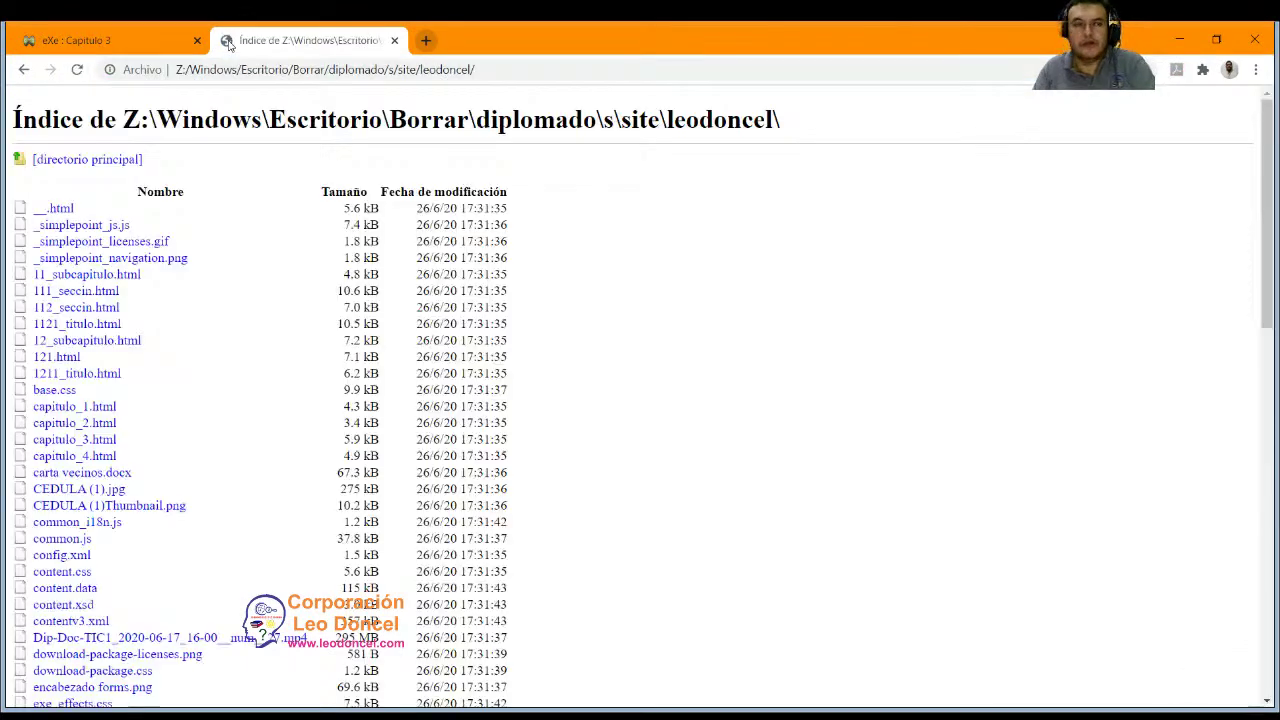
Search the exported folder's file listing for index and open index.html.
scroll(167, 431, down, 7)
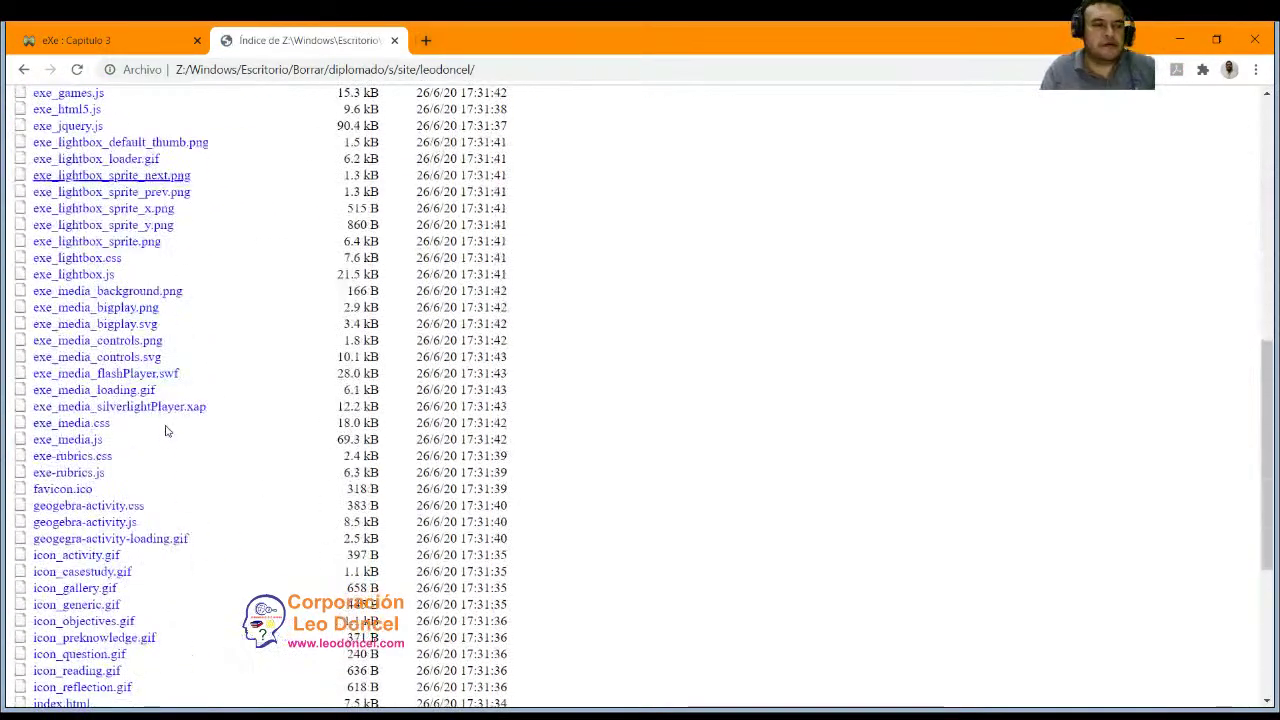
scroll(167, 431, up, 7)
key(ctrl+f)
text(index)
click(63, 397)
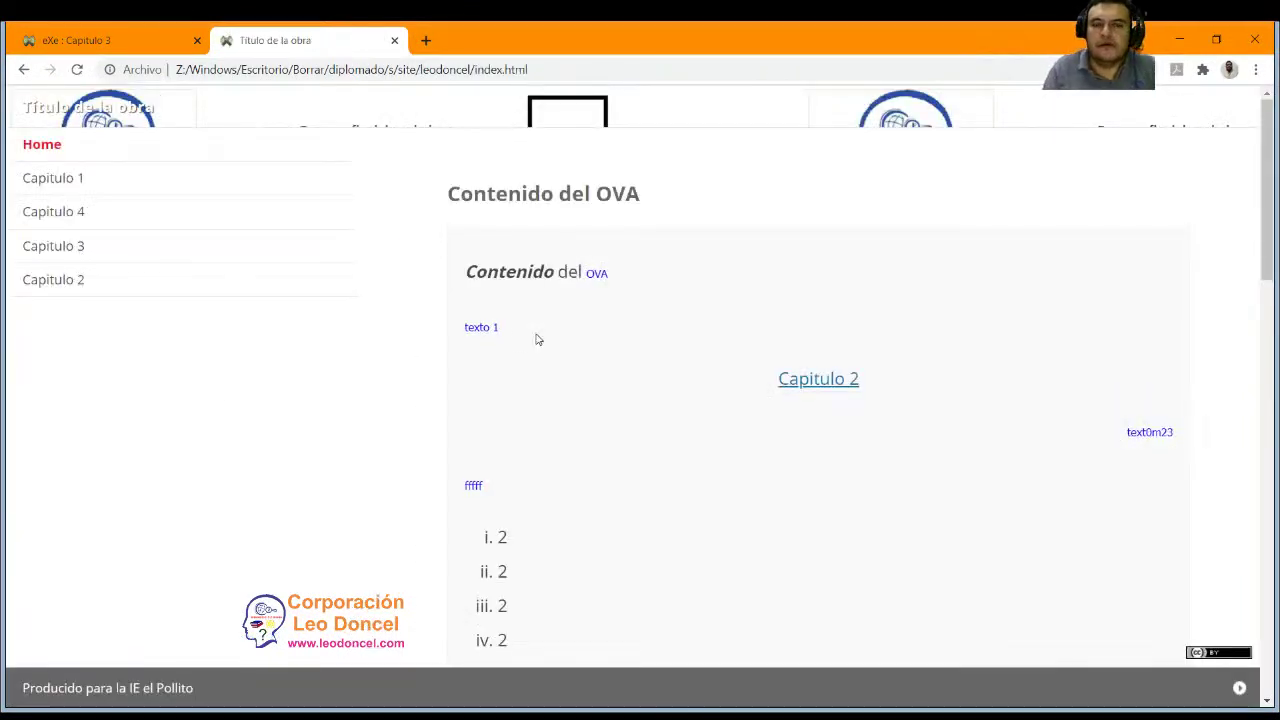
Review the exported Home page from the Contenido del OVA text through the tabs and video to the Juego del ahorcado.
scroll(536, 340, down, 10)
scroll(525, 330, up, 4)
scroll(520, 324, up, 8)
scroll(535, 320, down, 15)
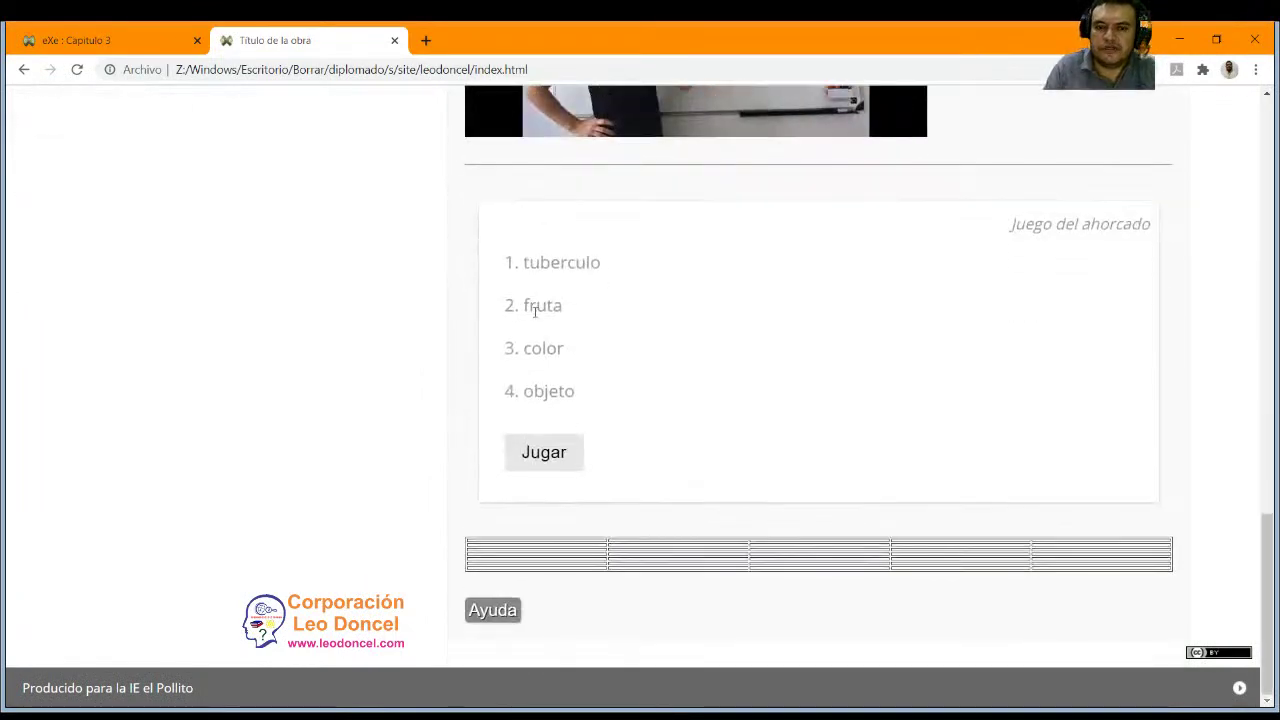
scroll(530, 310, up, 14)
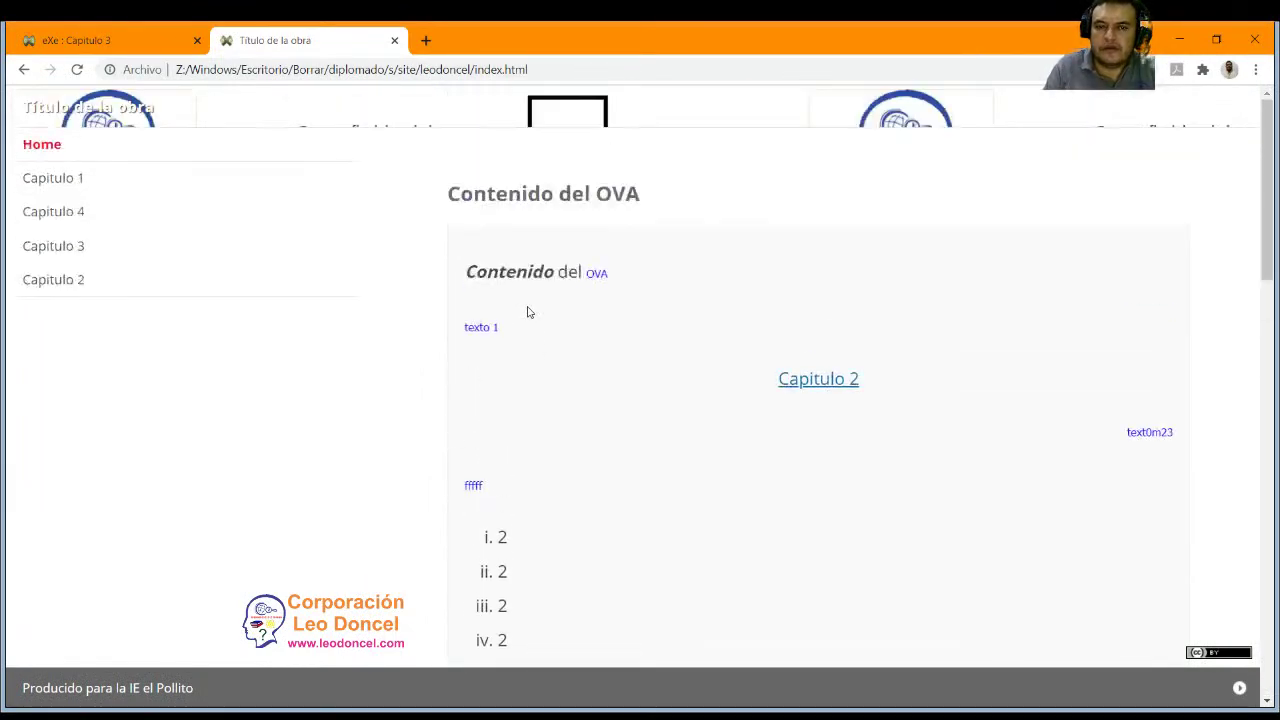
scroll(528, 321, down, 5)
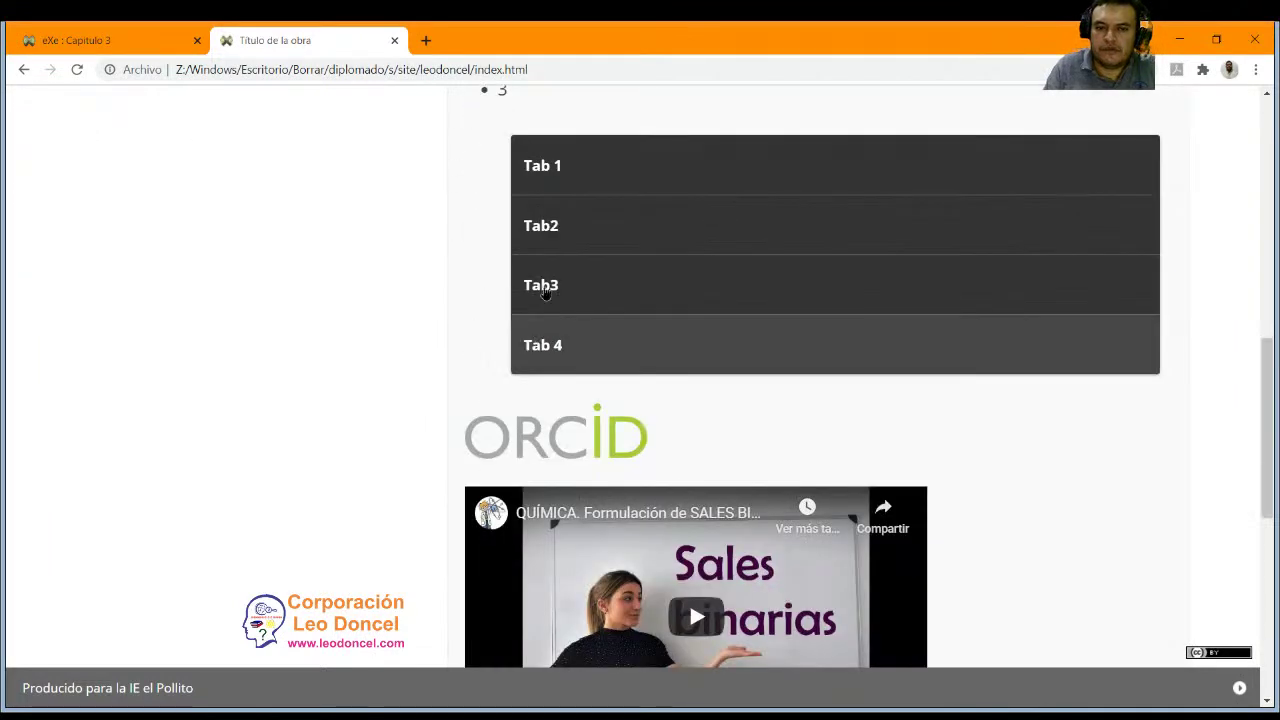
scroll(517, 380, down, 6)
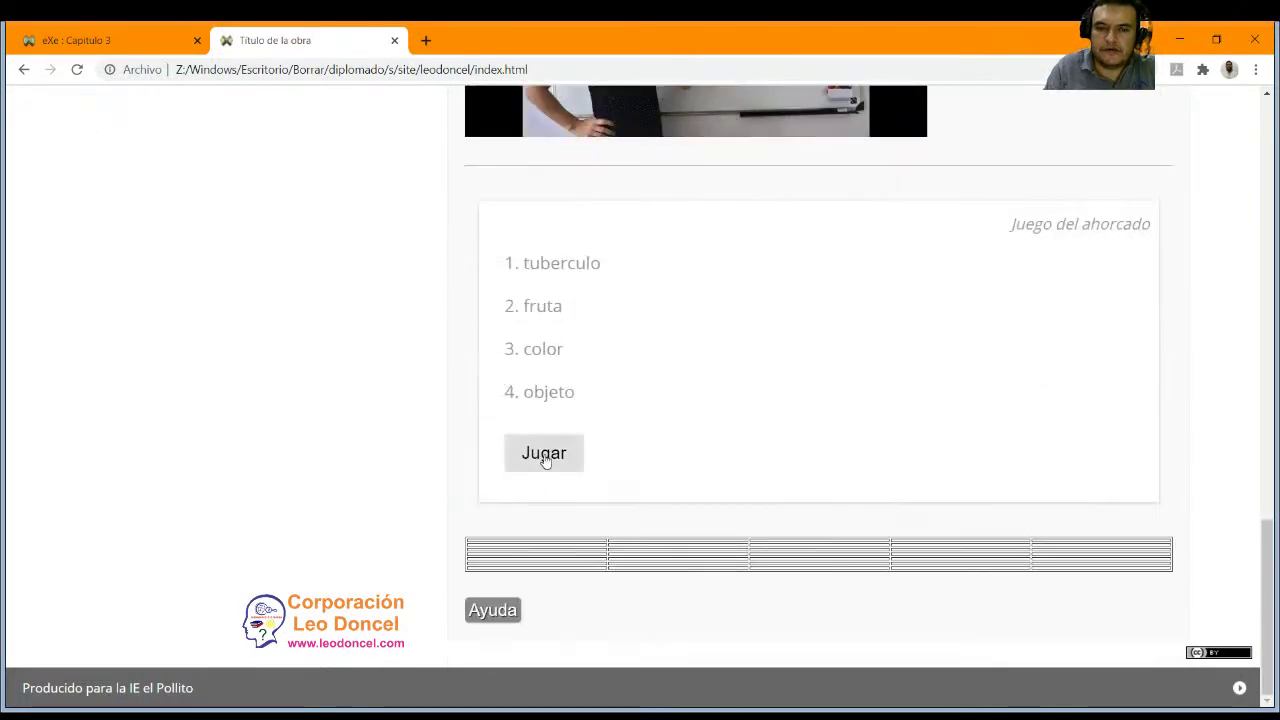
scroll(426, 391, up, 11)
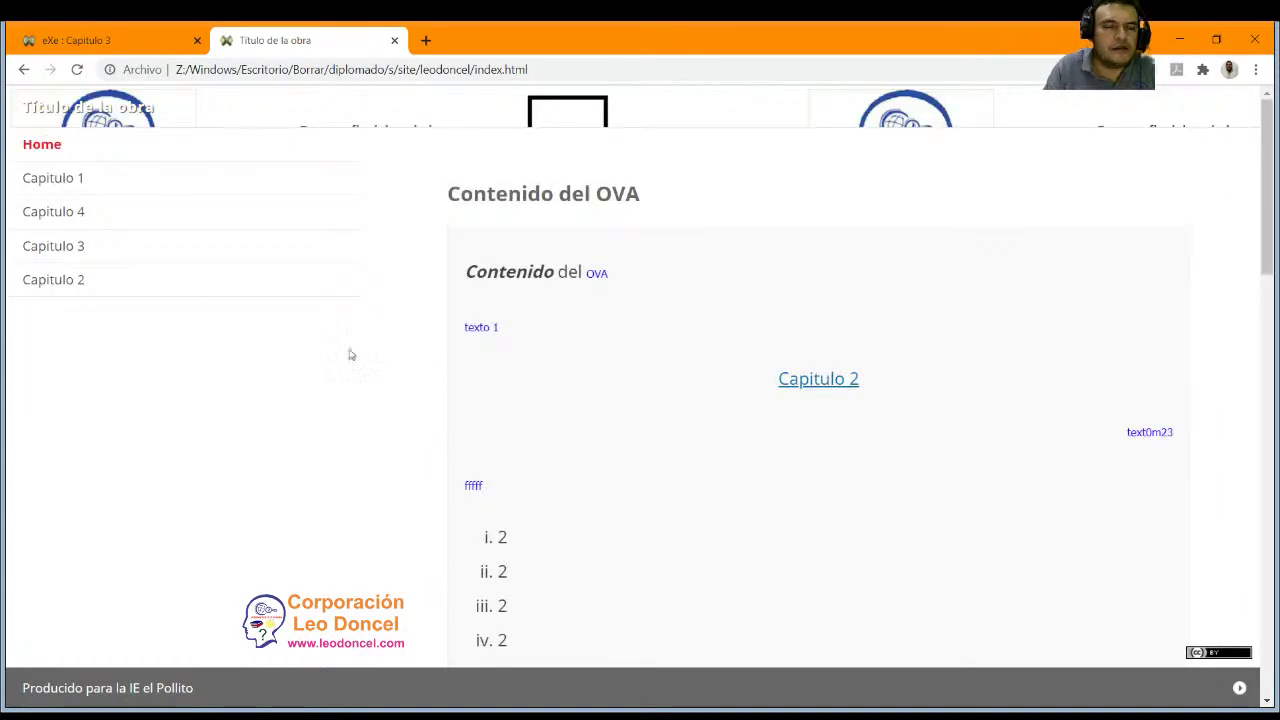
Review the exported pages Capitulo 1, 1.1. Subcapitulo, 1.1.2 Sección and 1.1.2.1 titulo in turn.
click(63, 190)
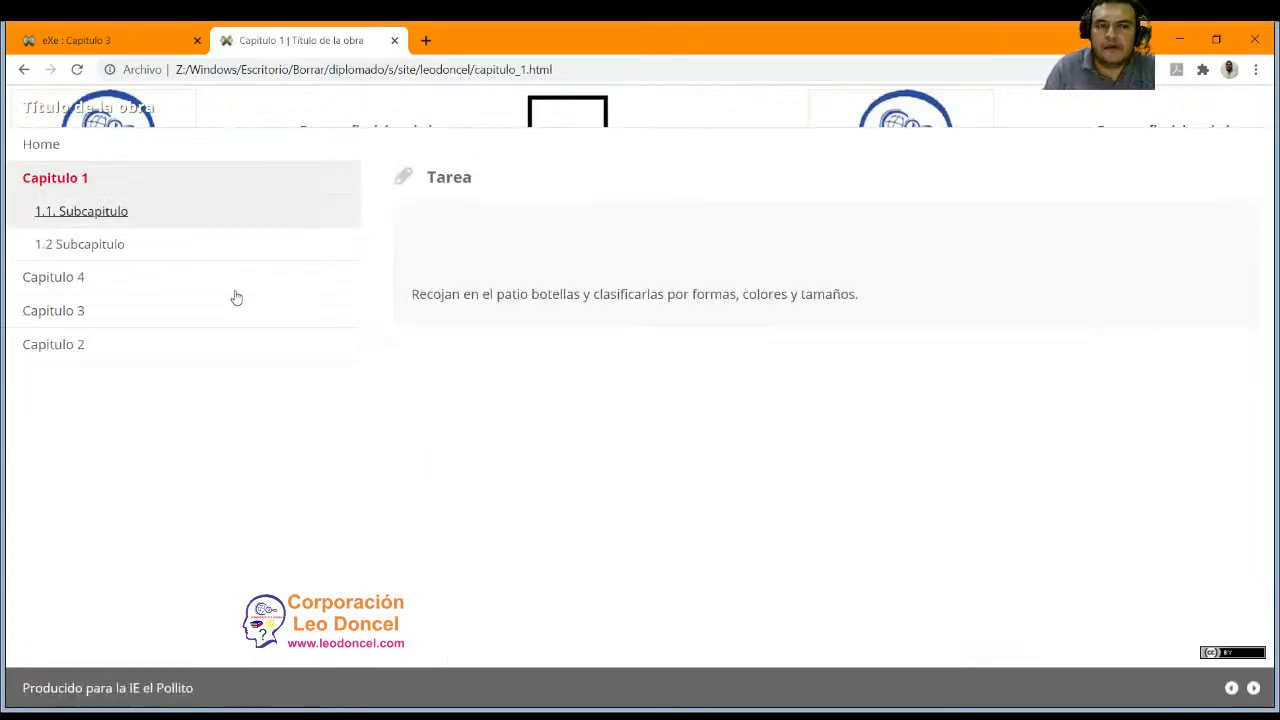
click(80, 211)
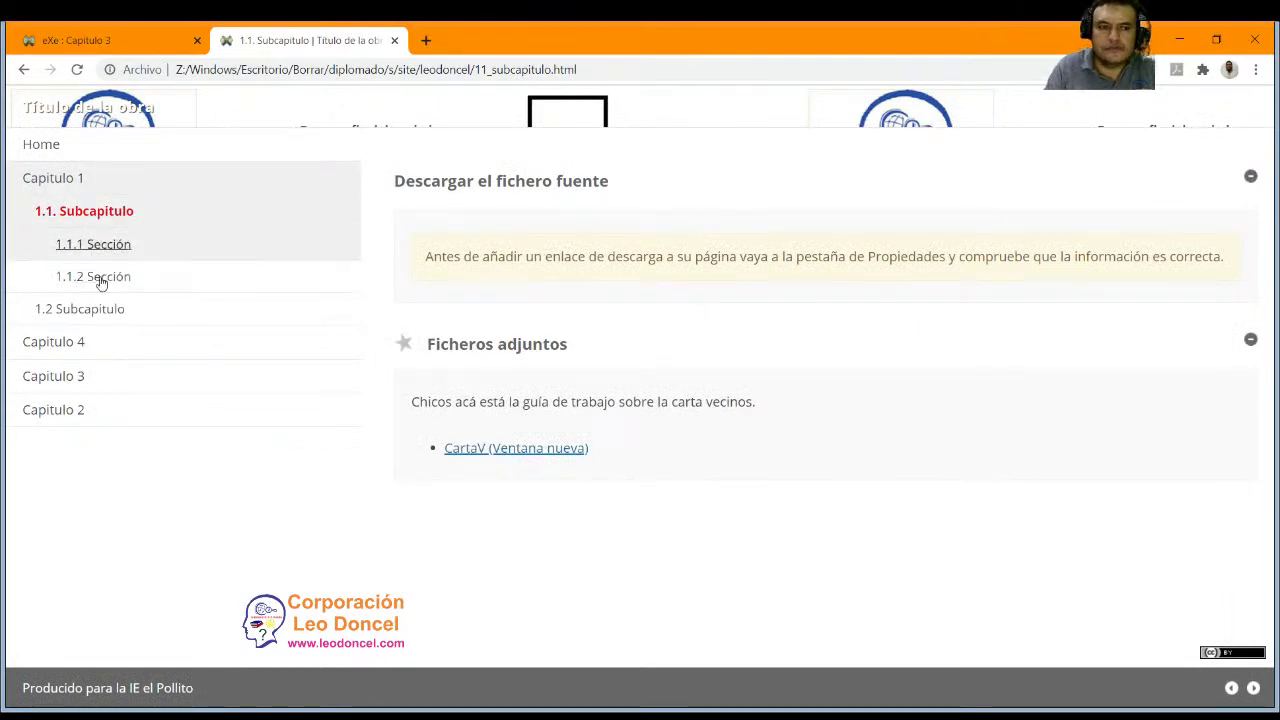
click(59, 279)
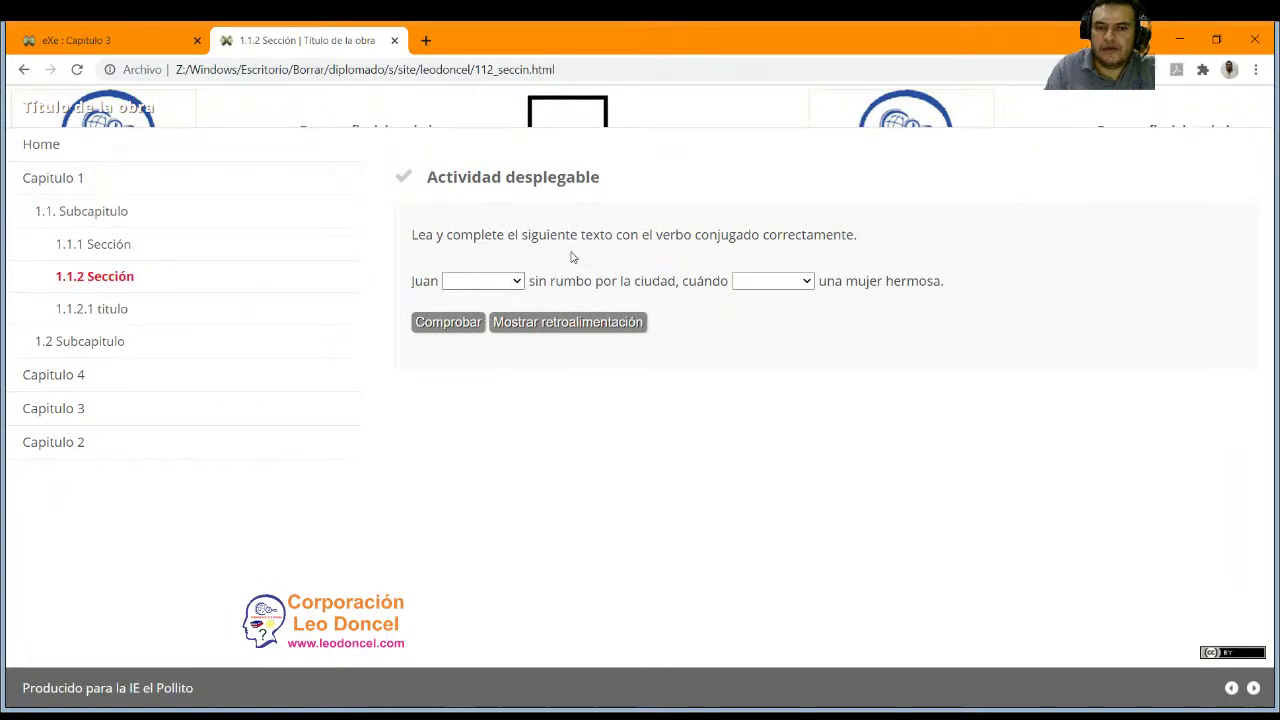
click(80, 312)
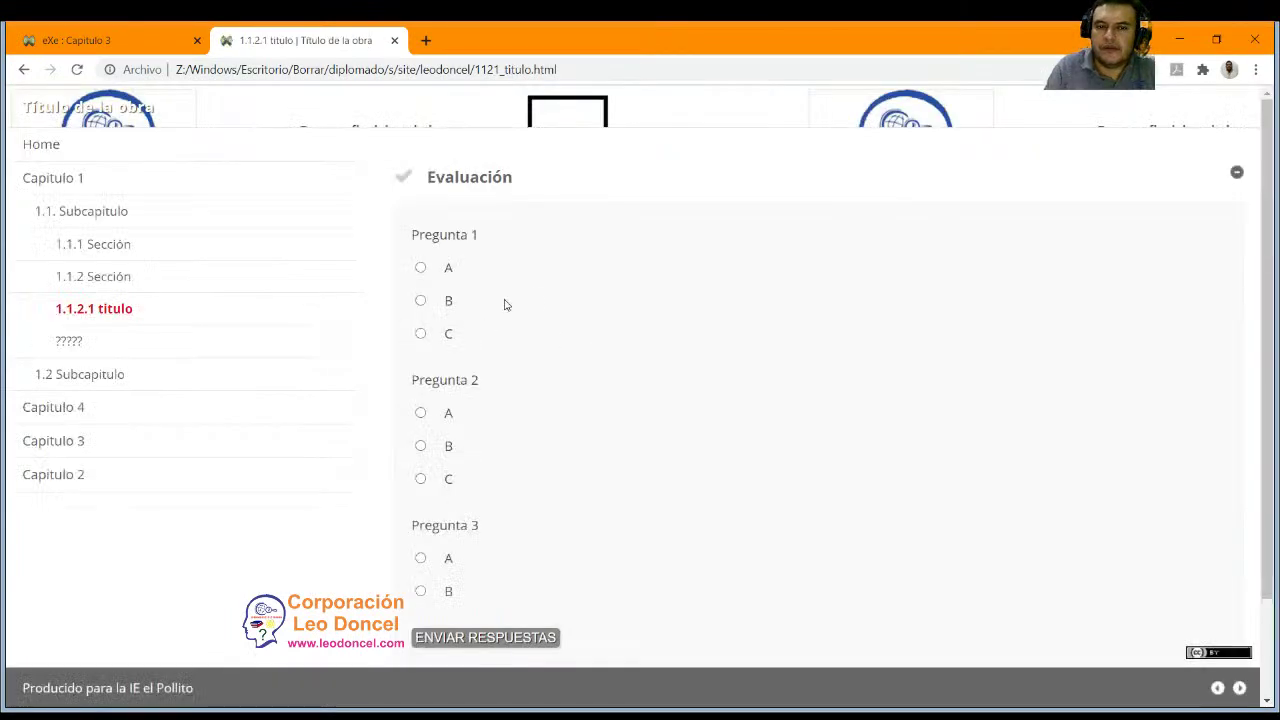
scroll(507, 318, down, 2)
scroll(471, 306, up, 2)
Open the exported ????? page and review its embedded content and the Lista desordenada activity.
click(69, 344)
scroll(523, 323, down, 5)
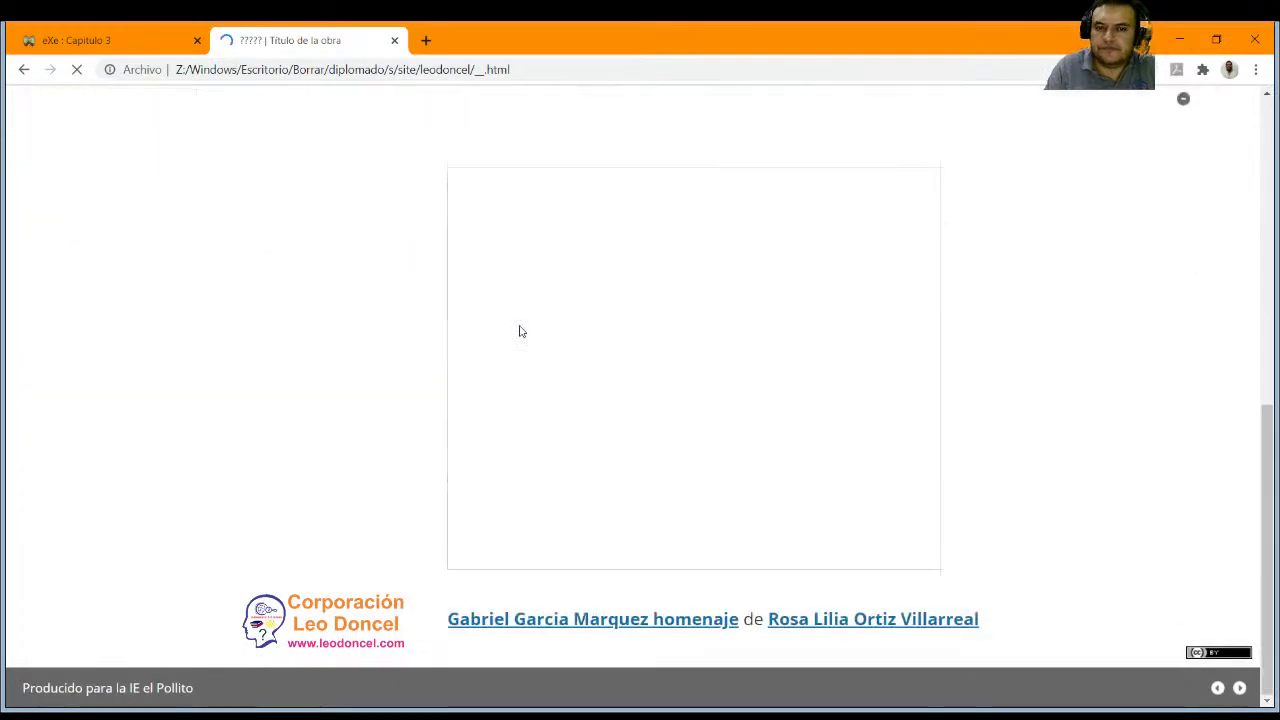
scroll(511, 332, up, 2)
scroll(700, 366, down, 2)
scroll(446, 412, up, 5)
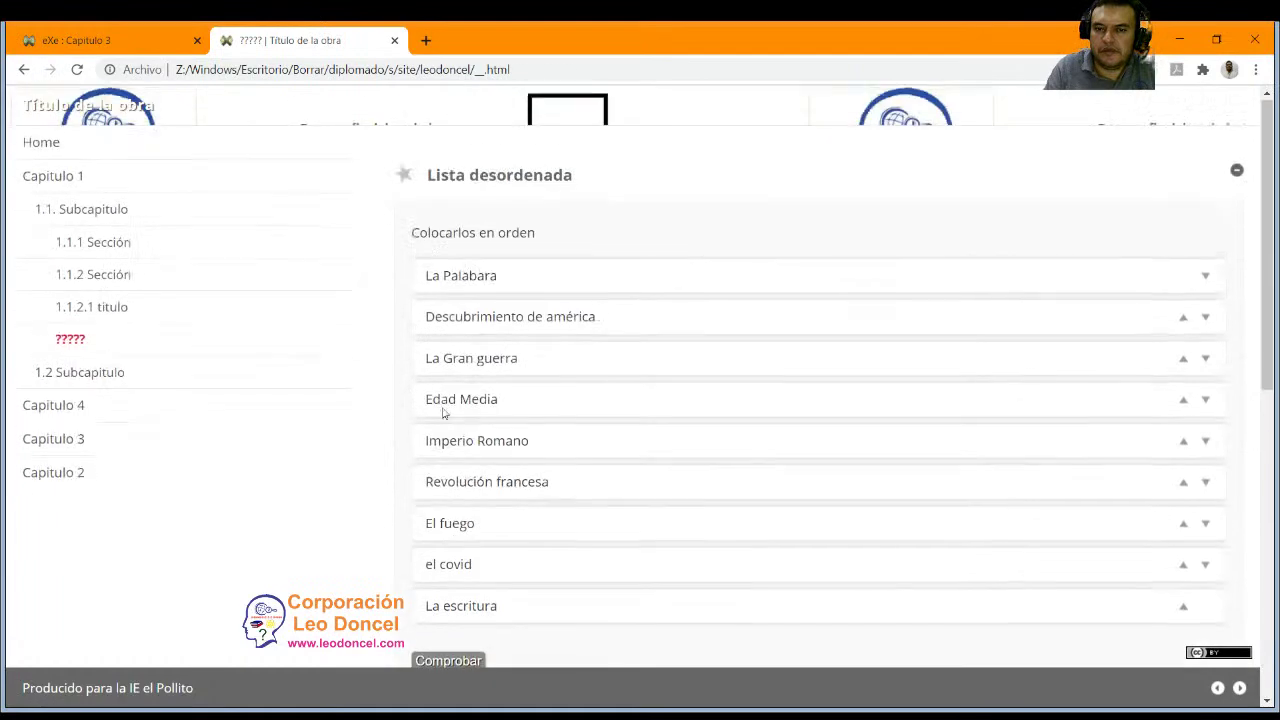
Review the question activities on the exported pages 1.2 Subcapitulo, 1.2.1 and 1.2.1.1 titulo.
click(93, 380)
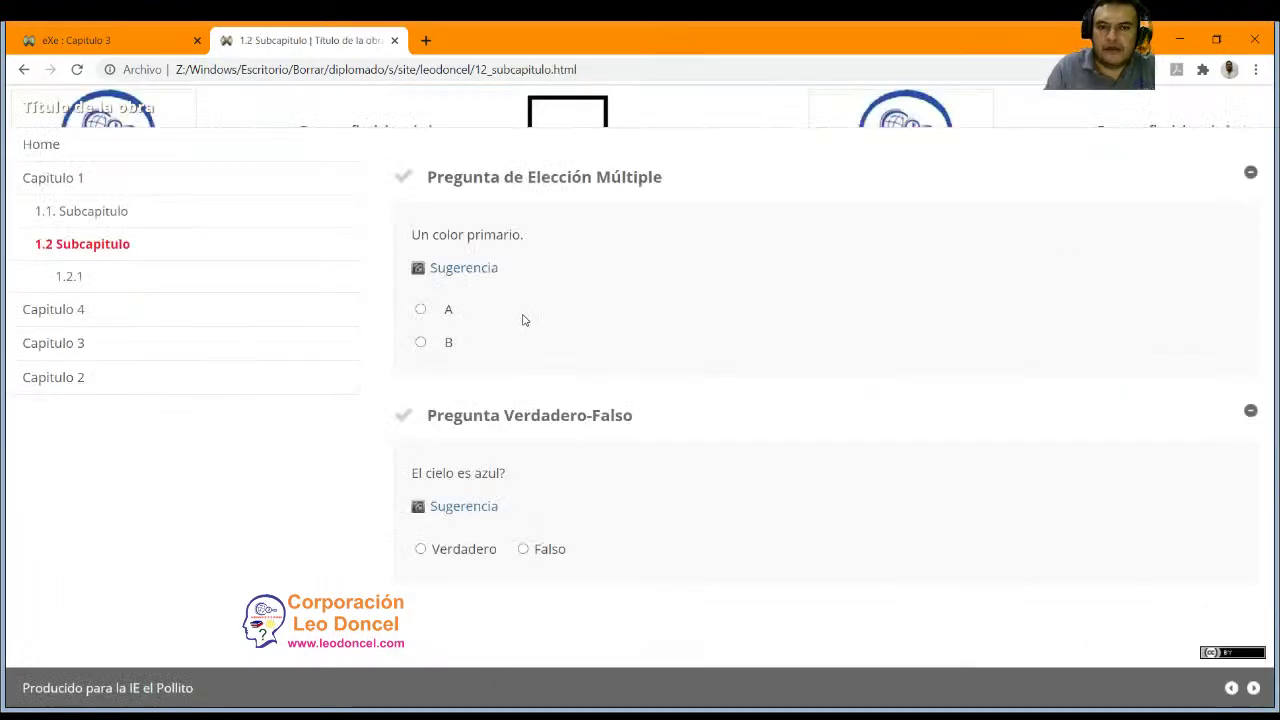
click(70, 277)
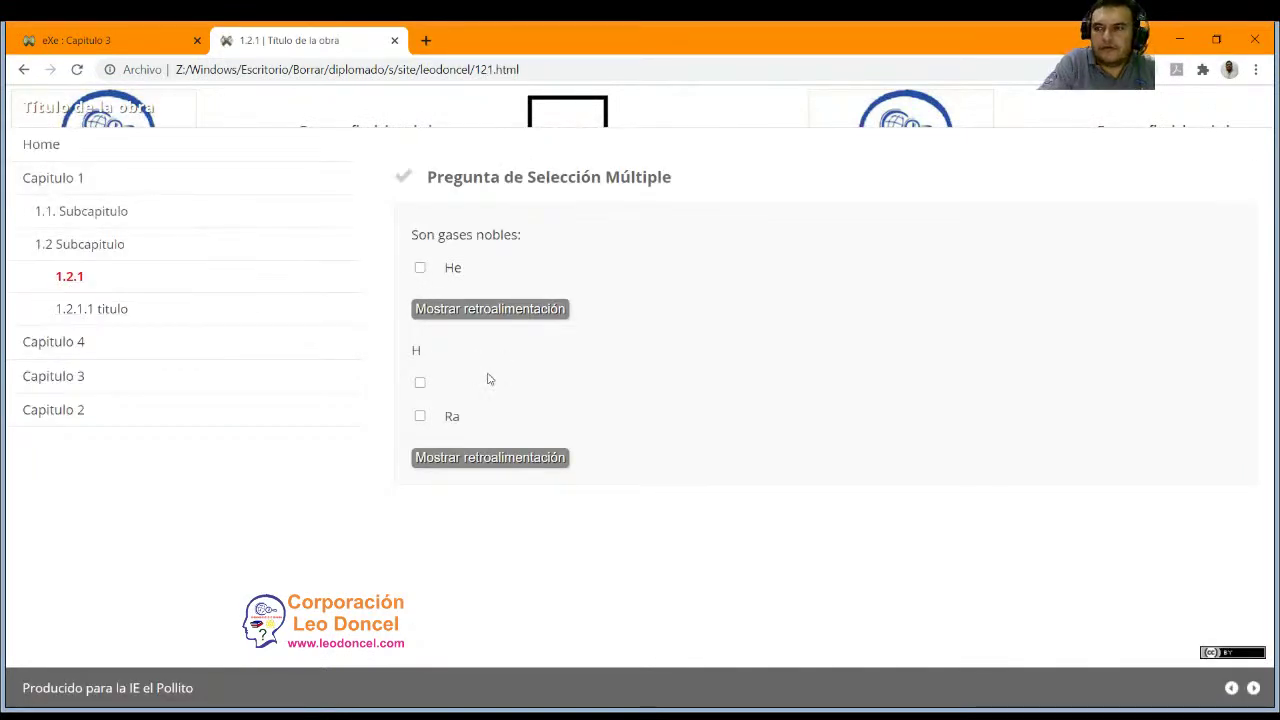
click(100, 312)
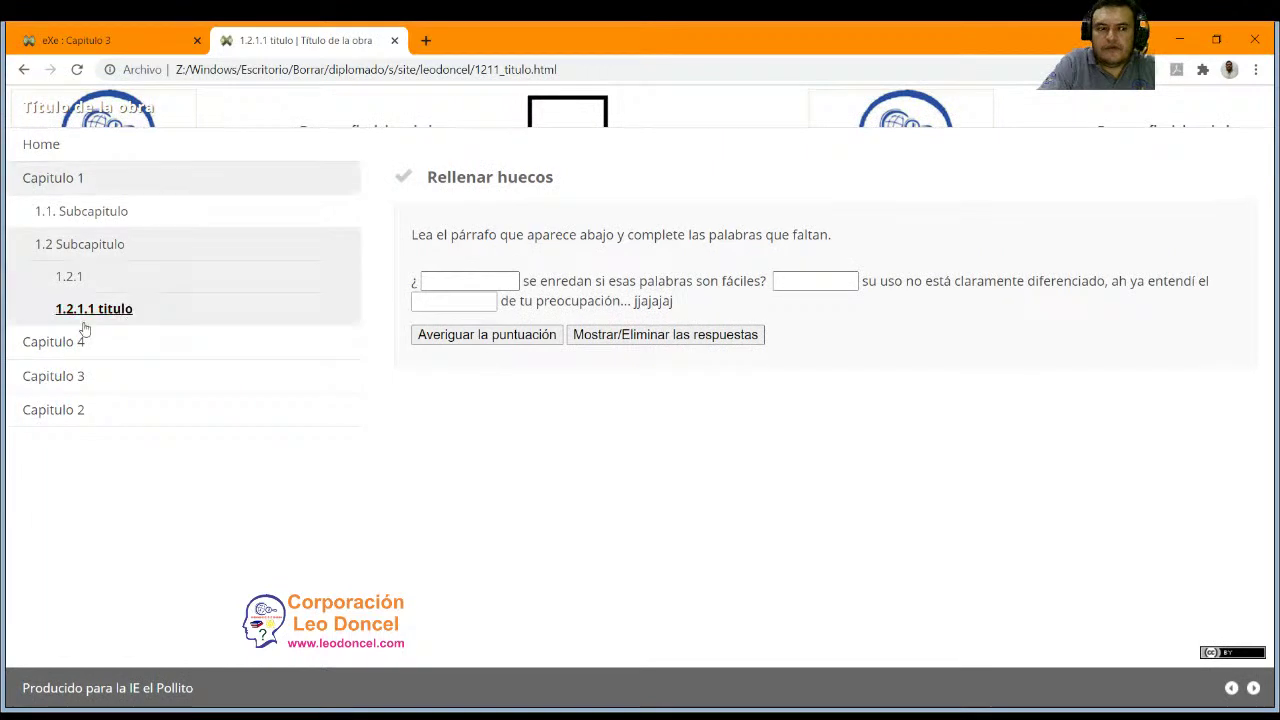
Check the content of the exported Capitulo 4 page and open Capitulo 3 with its interactive video.
click(60, 340)
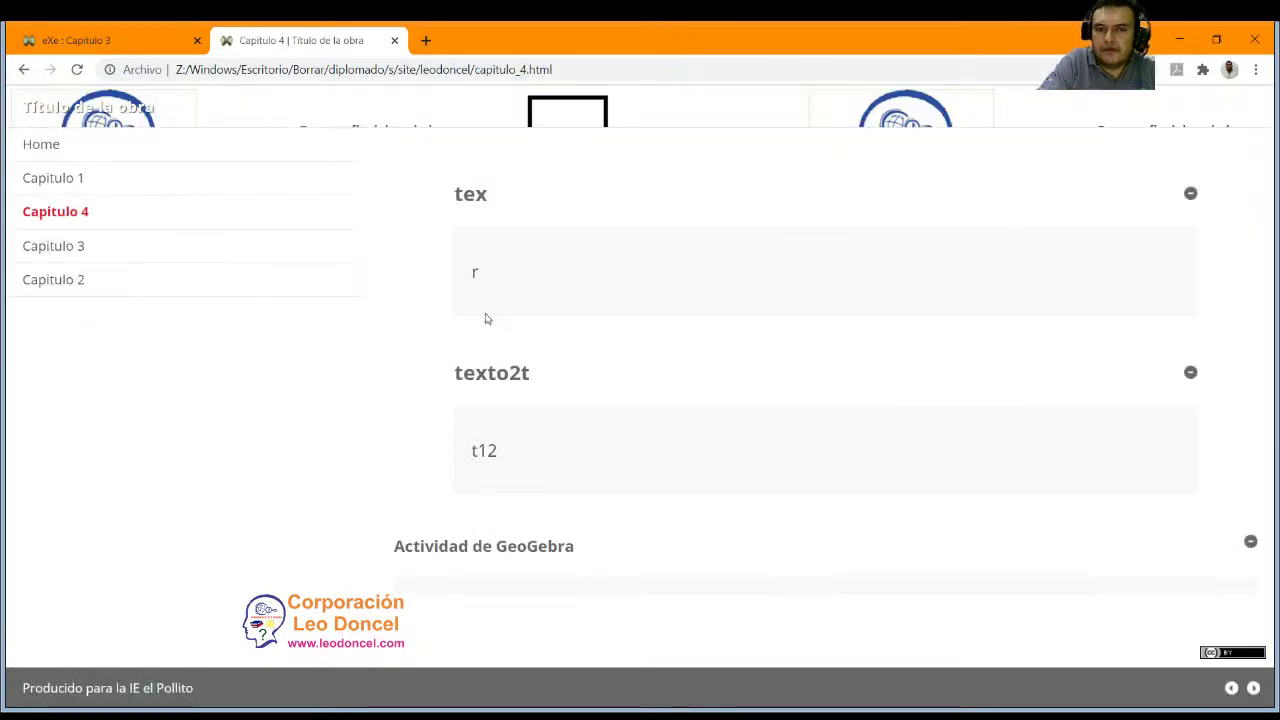
drag(509, 373, 496, 373)
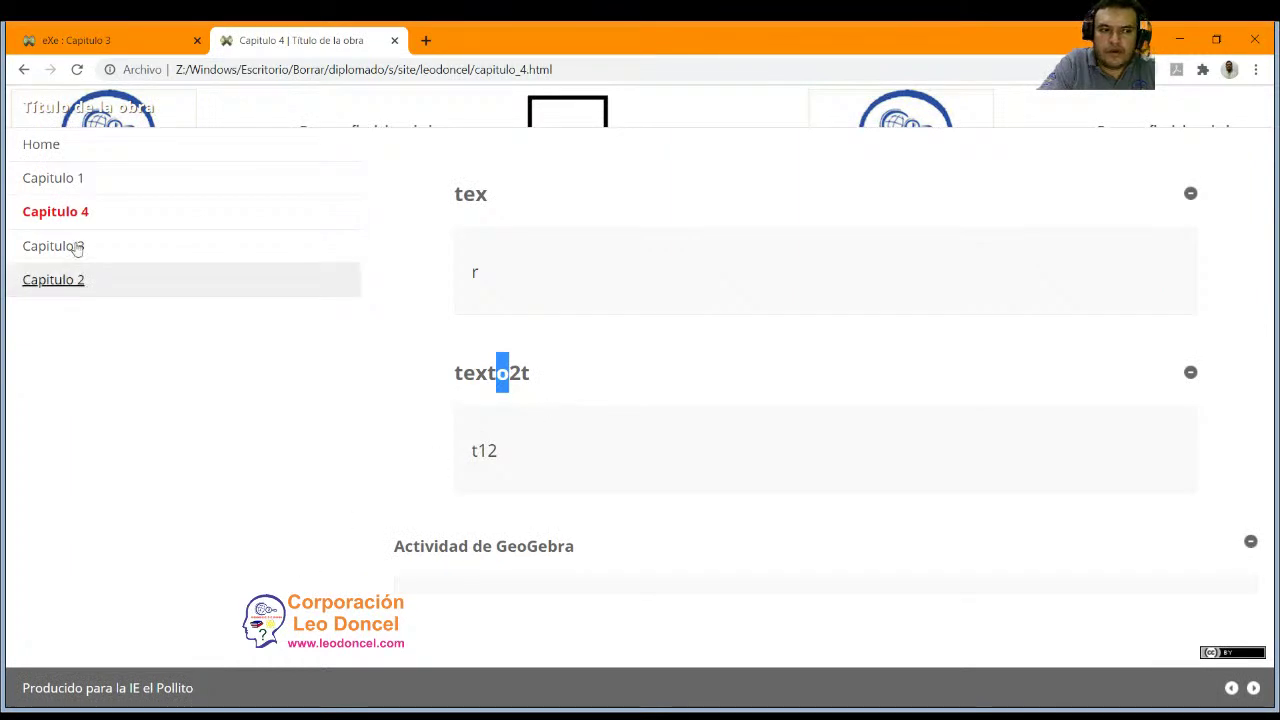
click(35, 252)
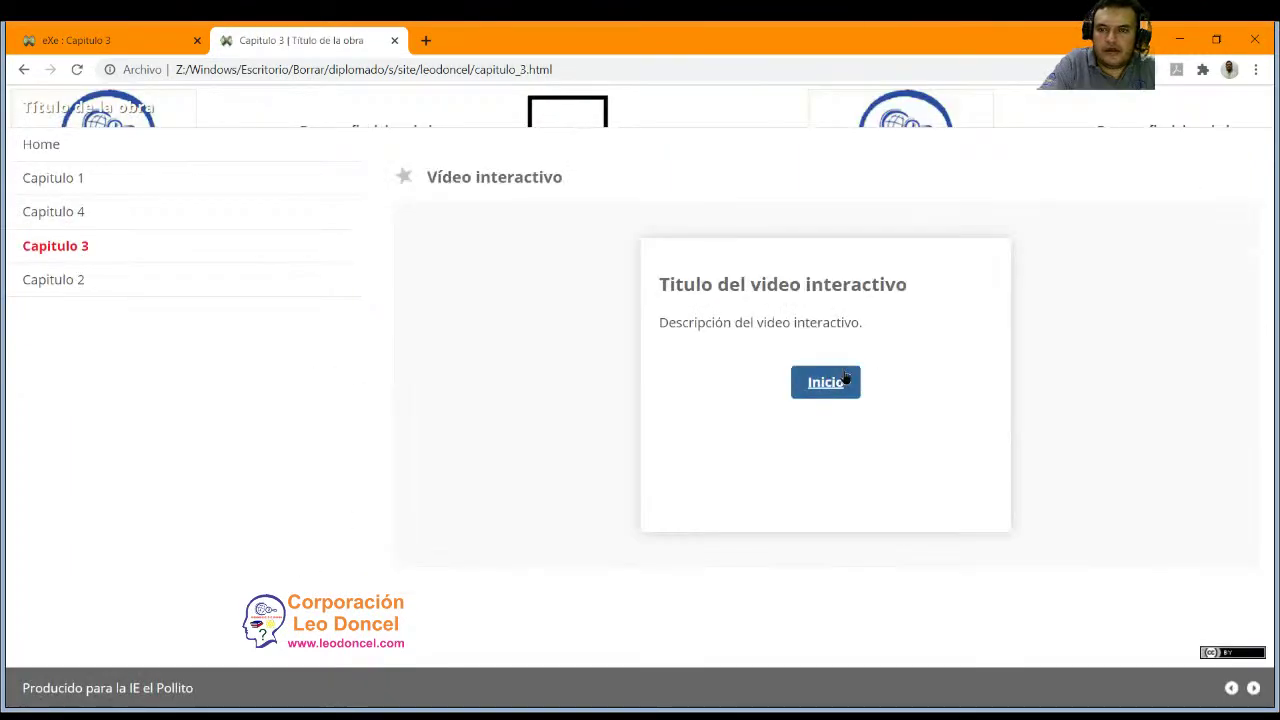